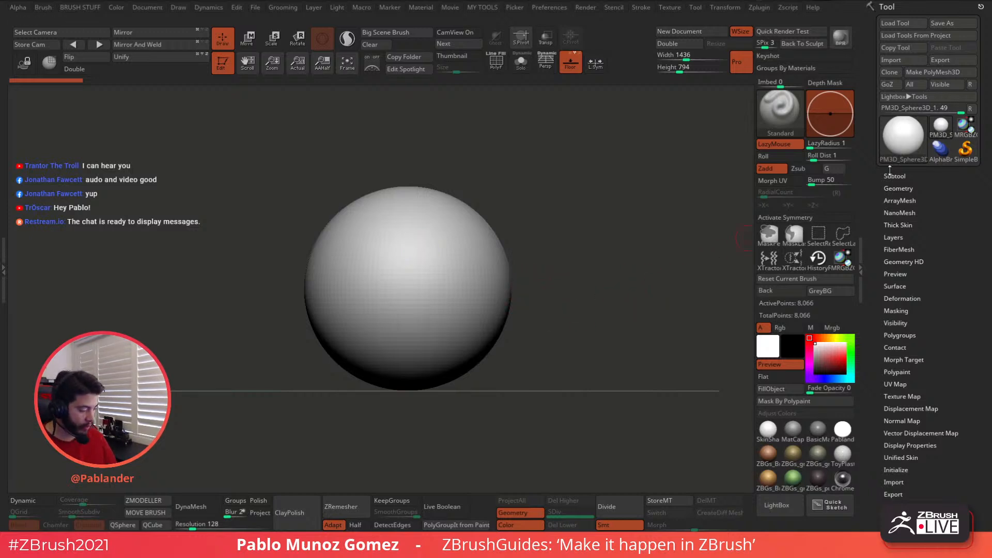
- Choose the Move brush for sculpting the sphere
left_click_drag(619, 242, 588, 212)
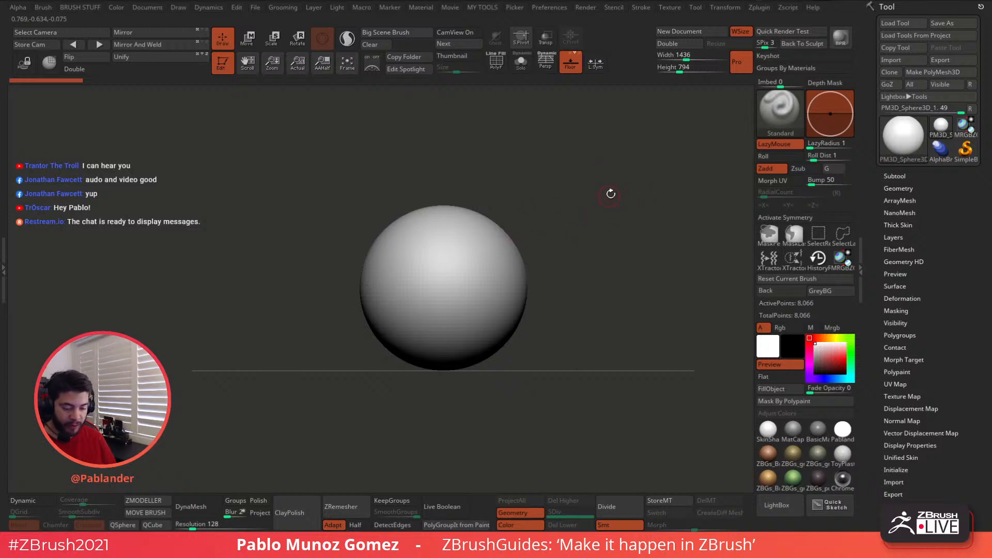
key("1")
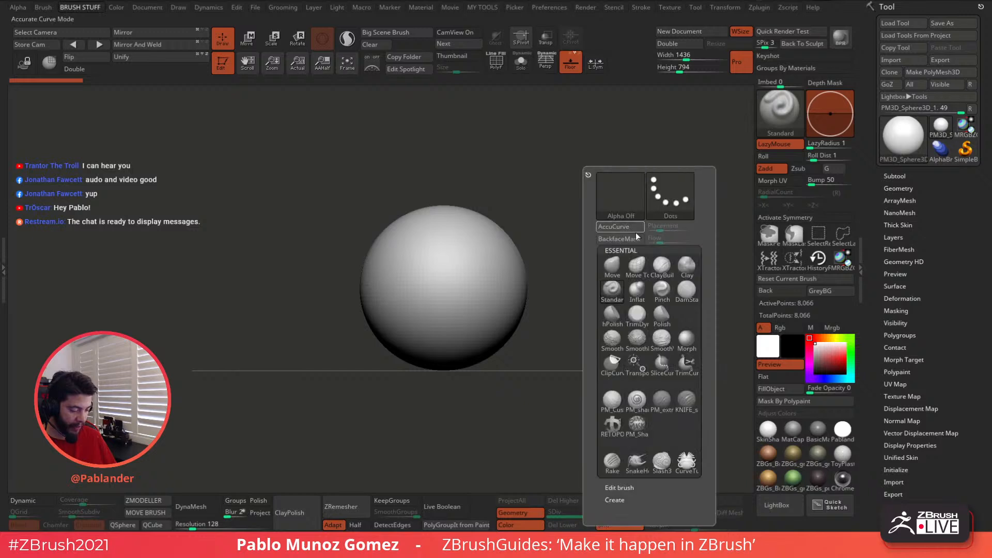
left_click(613, 268)
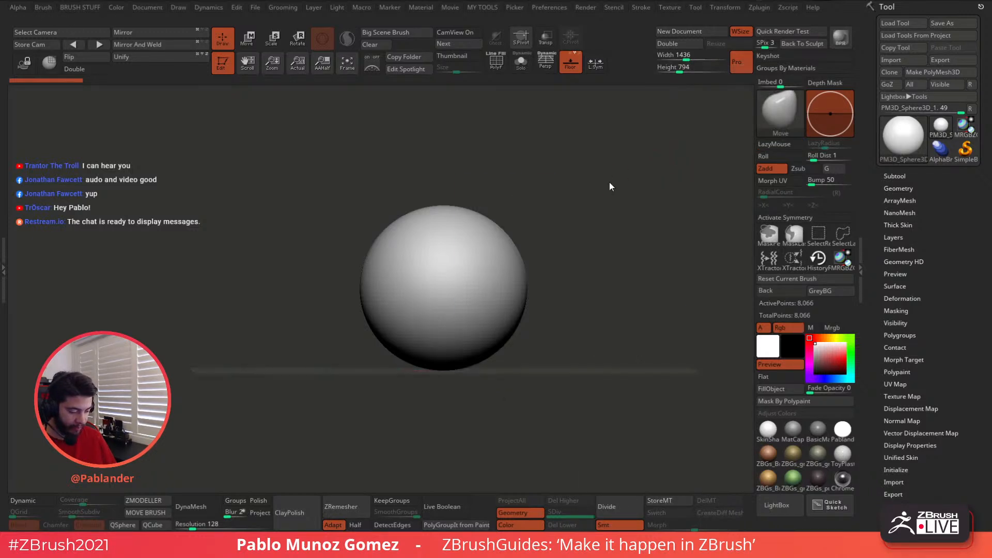
key("space")
left_click_drag(628, 180, 642, 181)
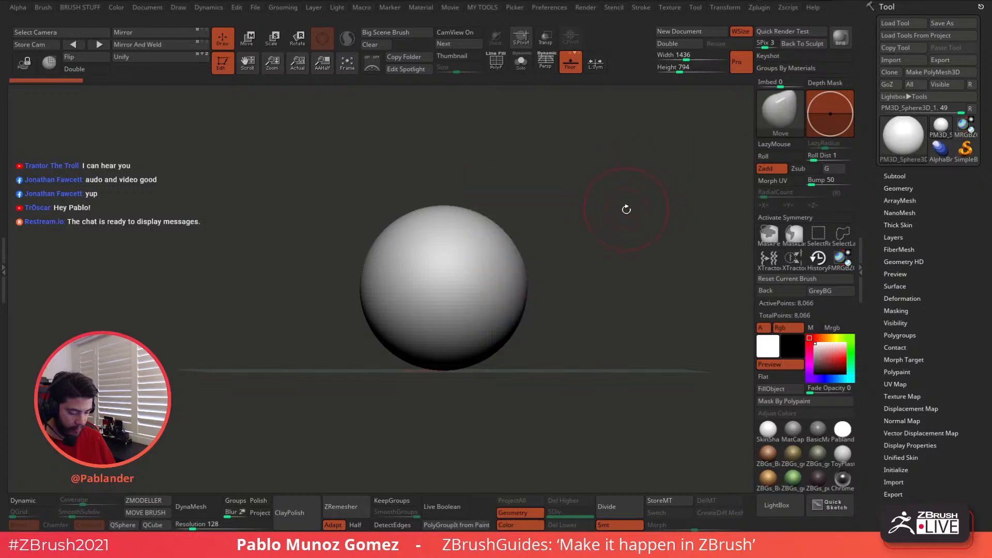
left_click_drag(562, 269, 563, 275, "shift")
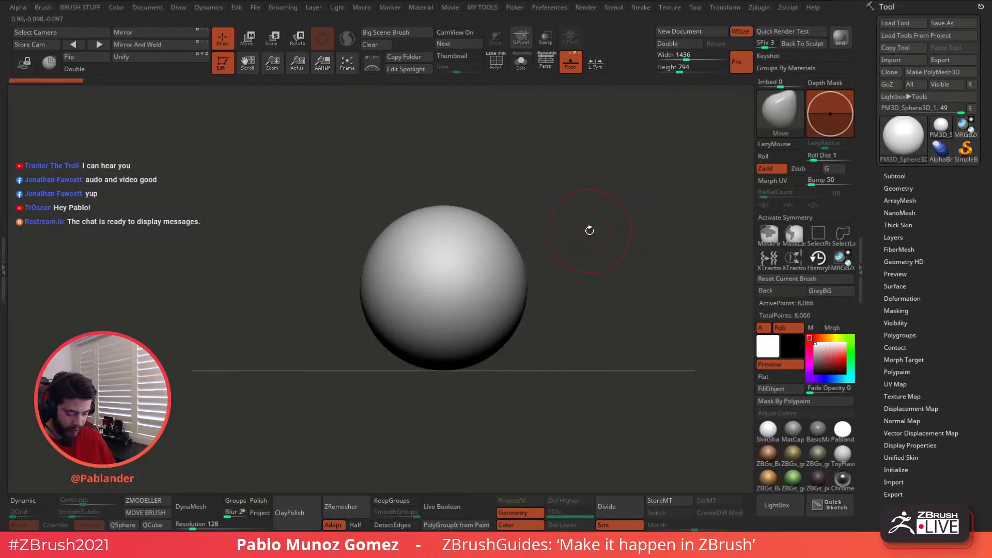
- Convert the sphere to a DynaMesh at resolution 48 and display its polygon wireframe
left_click(193, 524)
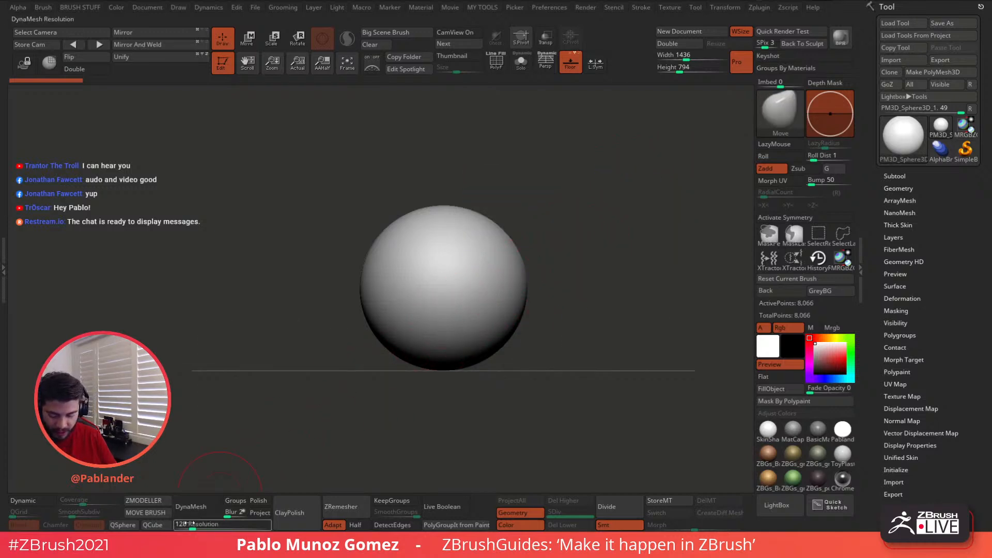
type("48")
key("Return")
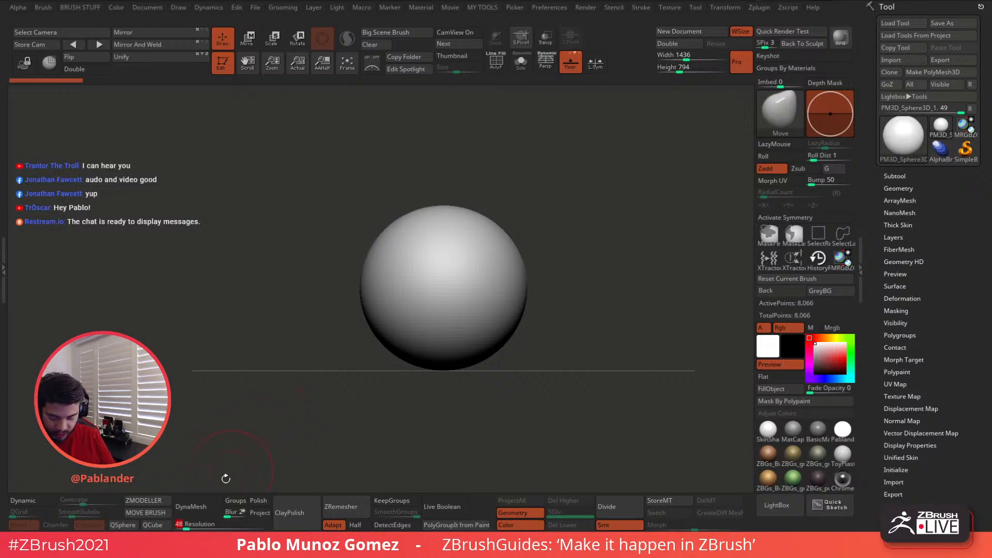
left_click(200, 505)
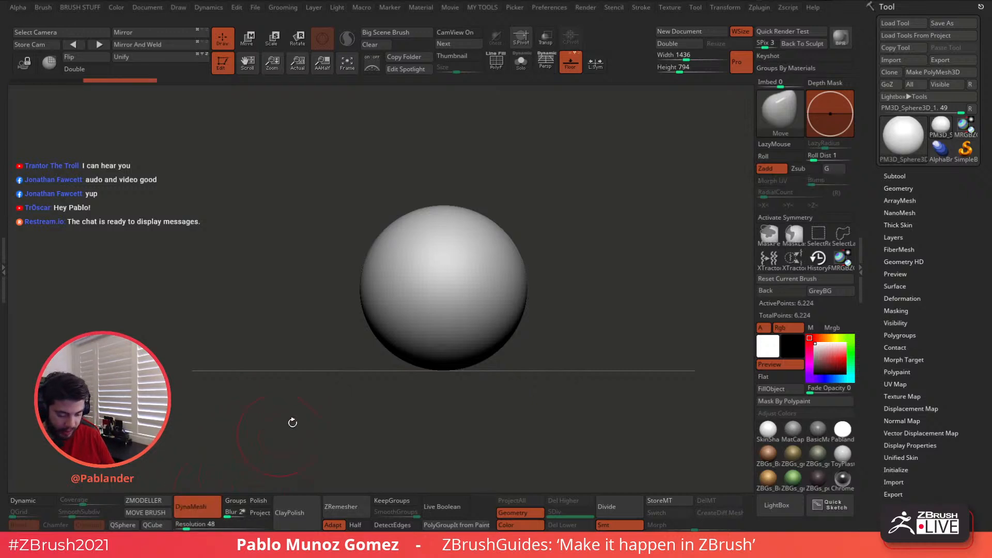
left_click(496, 62)
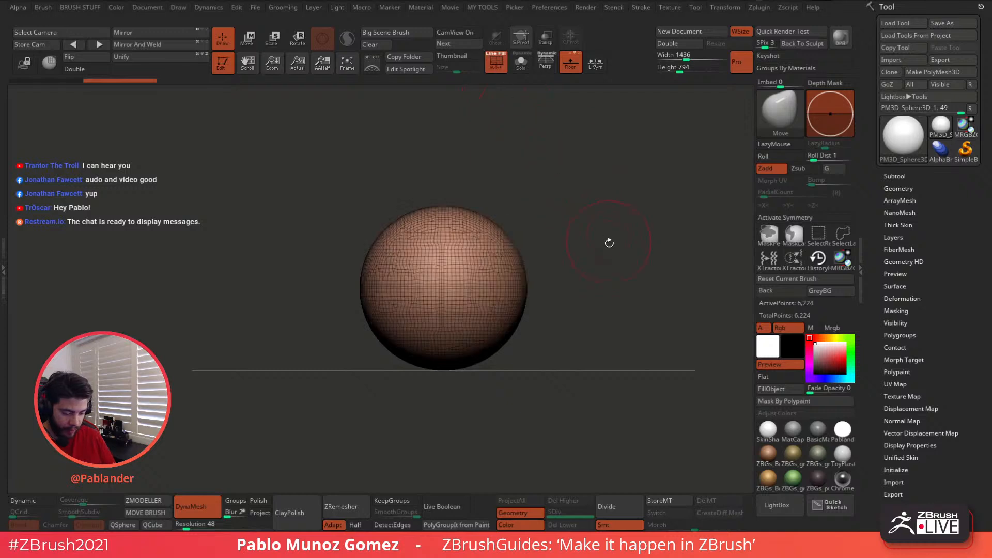
- Activate X symmetry and rebuild the sphere symmetrically with a DynaMesh update and Mirror And Weld
left_click(822, 217)
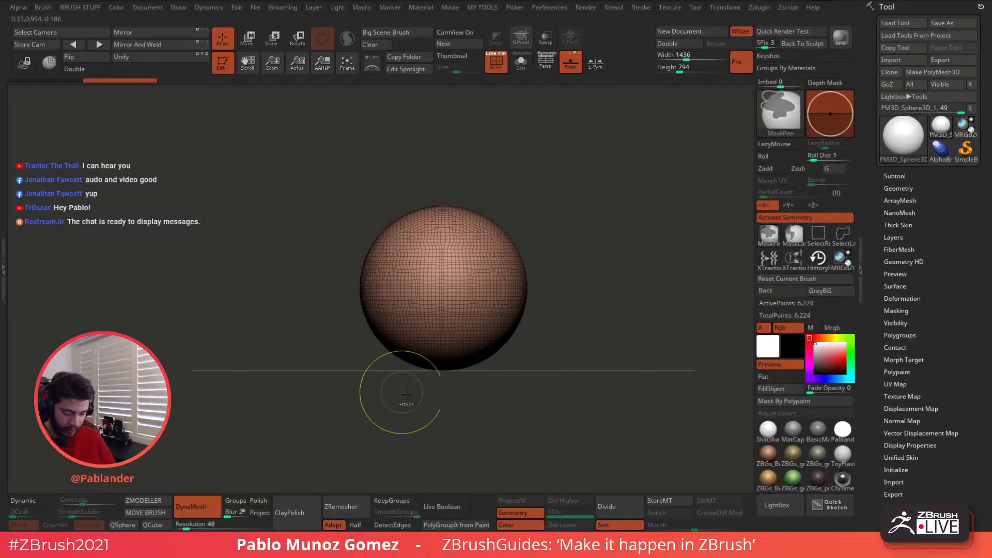
left_click_drag(487, 371, 502, 408, "ctrl")
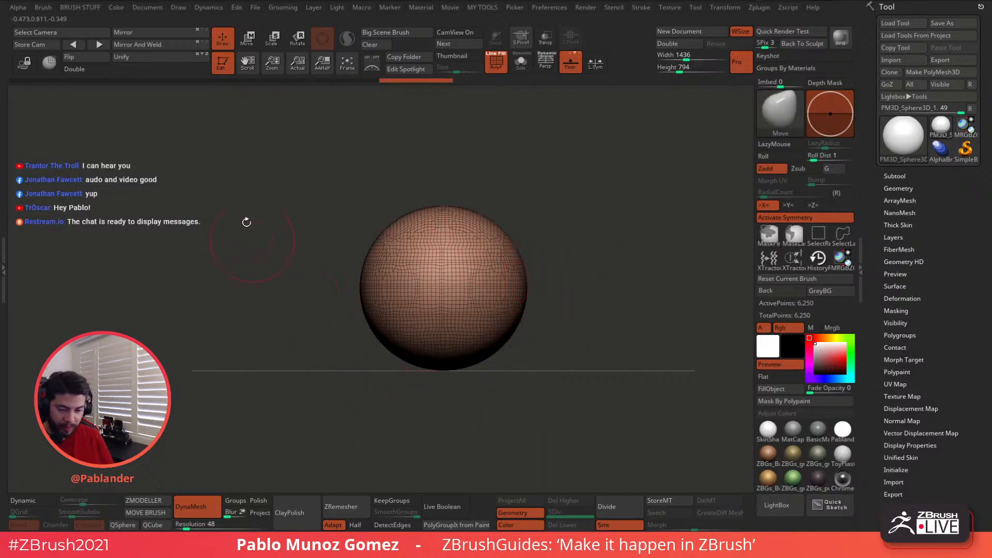
left_click(150, 45)
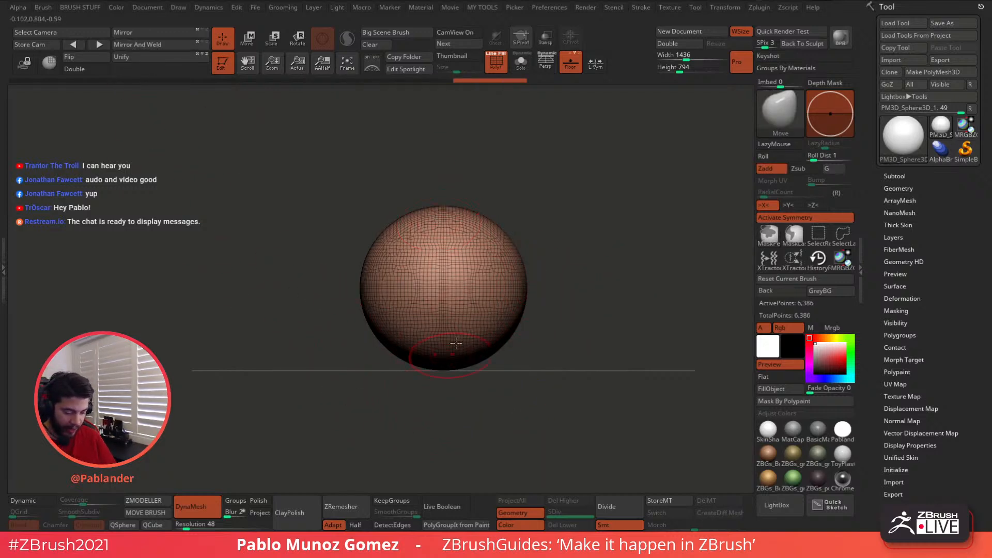
- Hide the floor grid beneath the sphere
left_click_drag(633, 270, 614, 274)
left_click(570, 62)
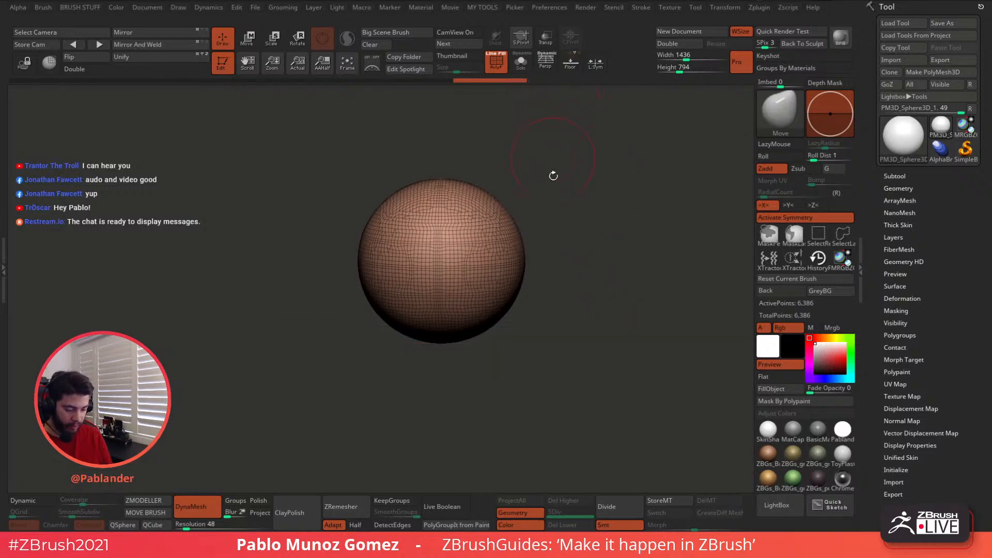
left_click_drag(553, 173, 571, 222)
left_click_drag(628, 308, 615, 297)
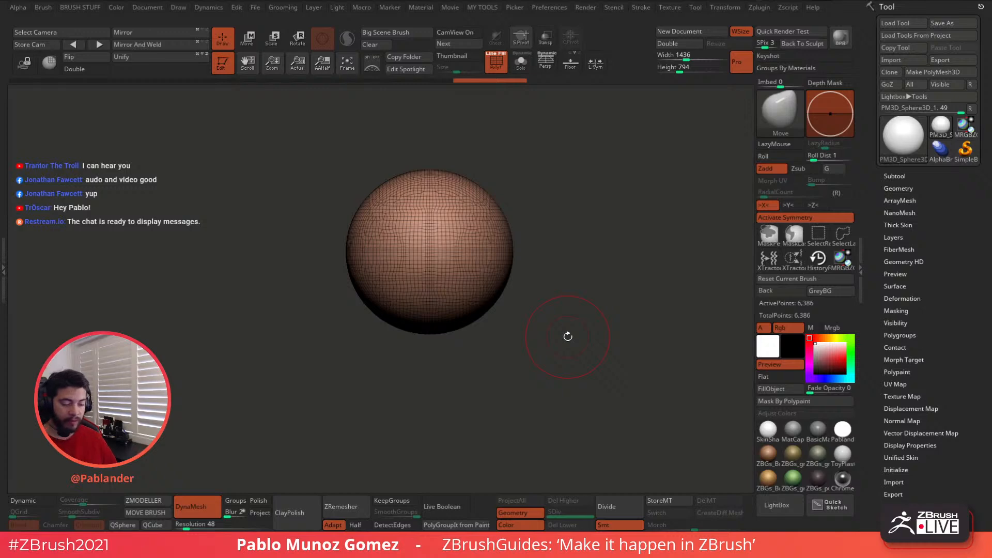
- Try a short Move stroke on the upper part of the sphere and undo it
mouse_move(469, 194)
left_mouse_down()
mouse_move(484, 178)
mouse_move(488, 192)
left_mouse_up()
key("ctrl+z")
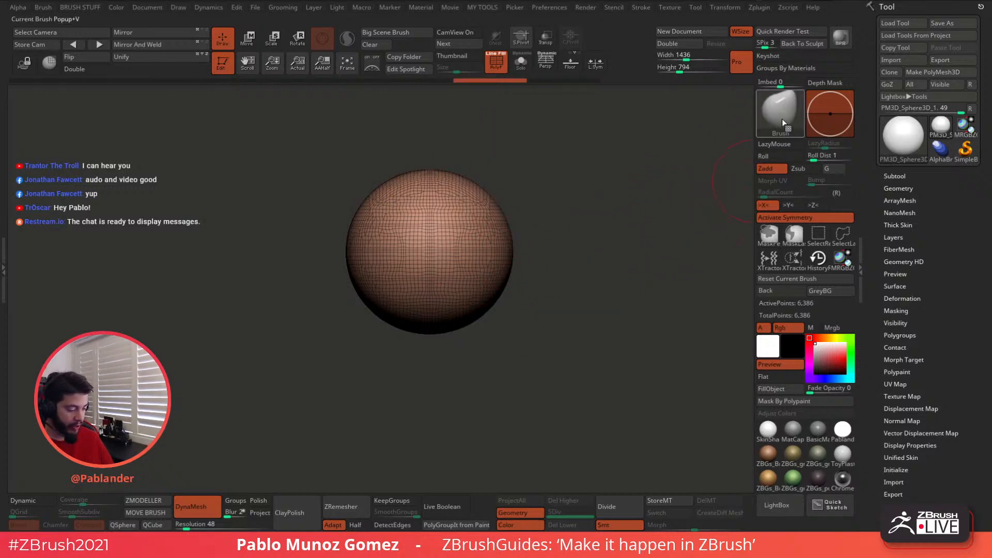
- Choose the MeshBalloon brush and turn off its LazyMouse option
left_click(779, 113)
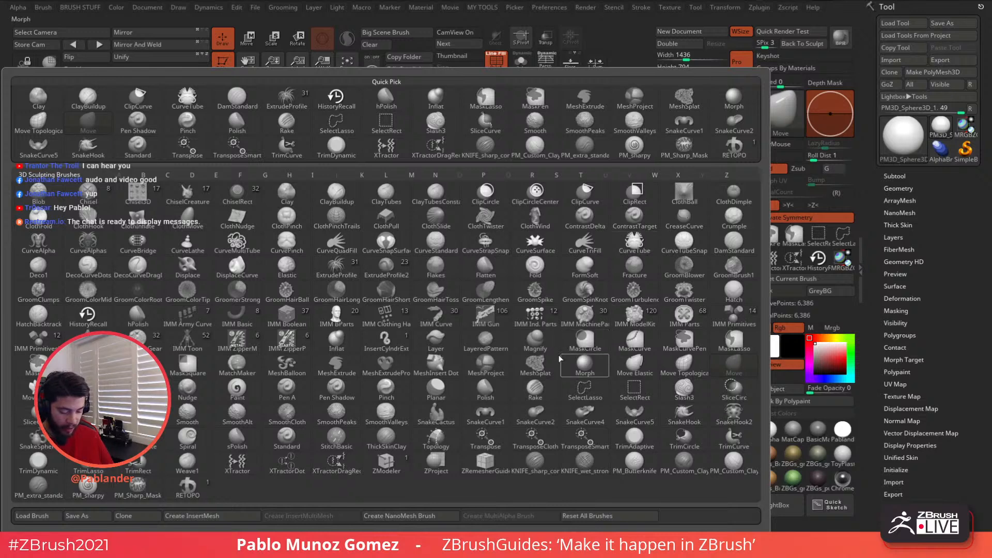
left_click(288, 365)
left_click_drag(587, 259, 561, 217, "alt")
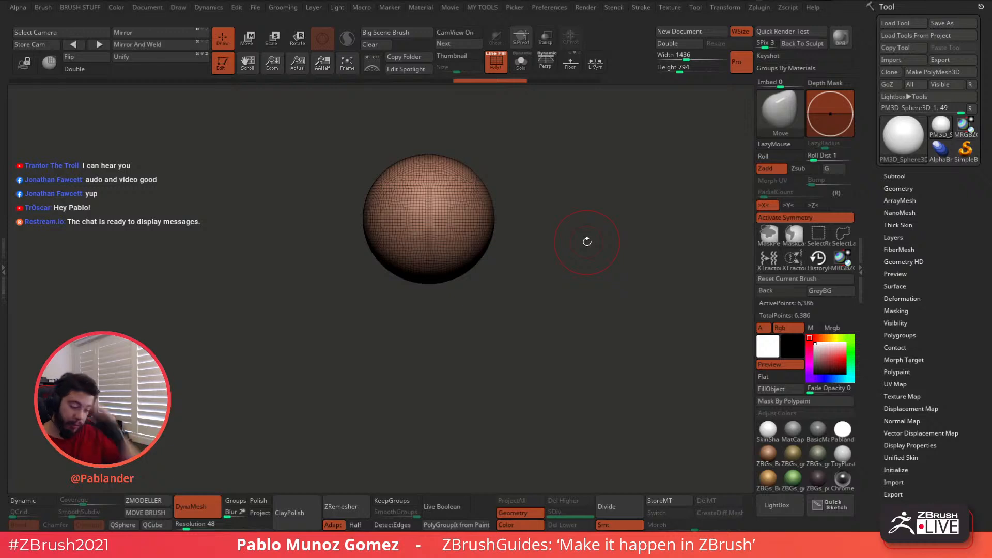
key("ctrl")
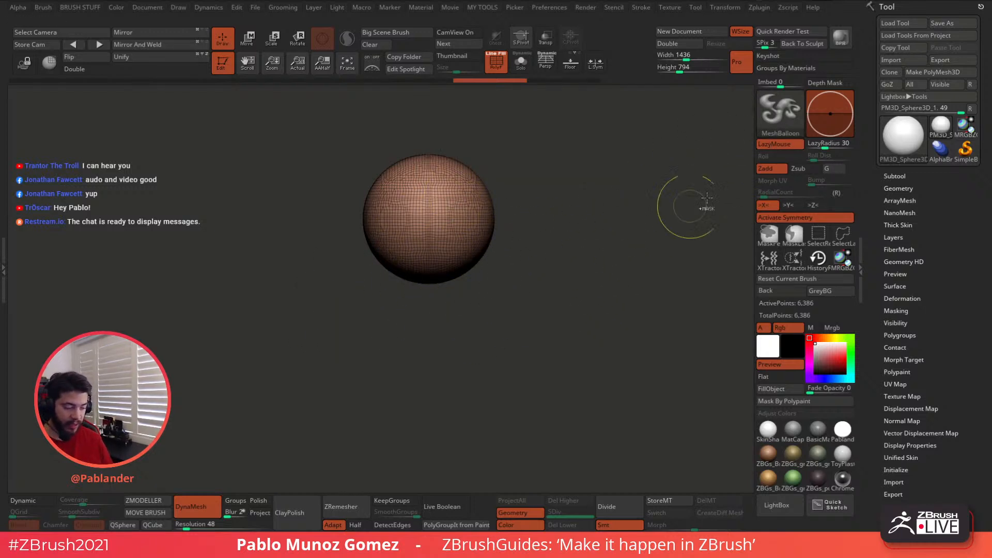
left_click(775, 145, "ctrl")
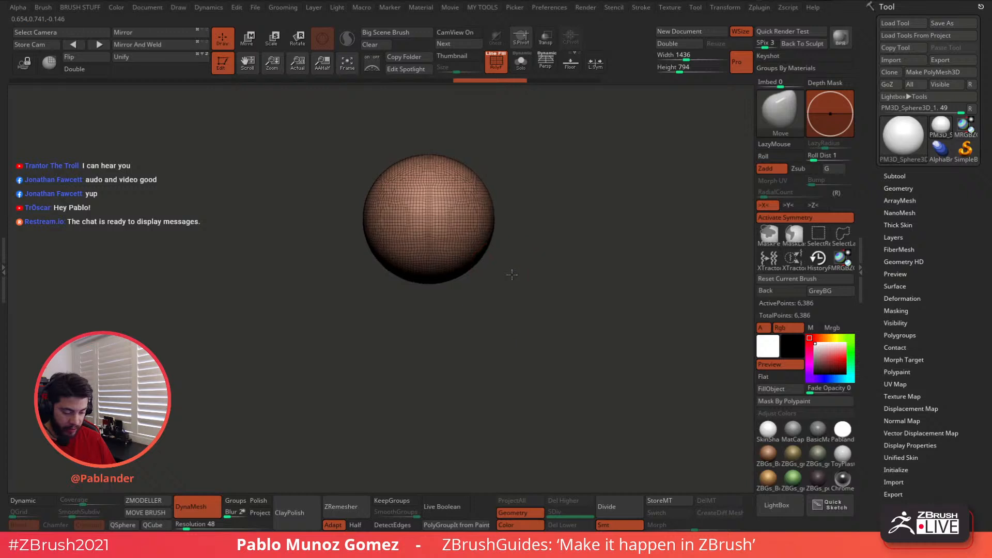
- Try drawing a long, rounded leg shape with MeshBalloon hanging from the sphere's underside, and undo it
left_click_drag(432, 271, 436, 377, "ctrl")
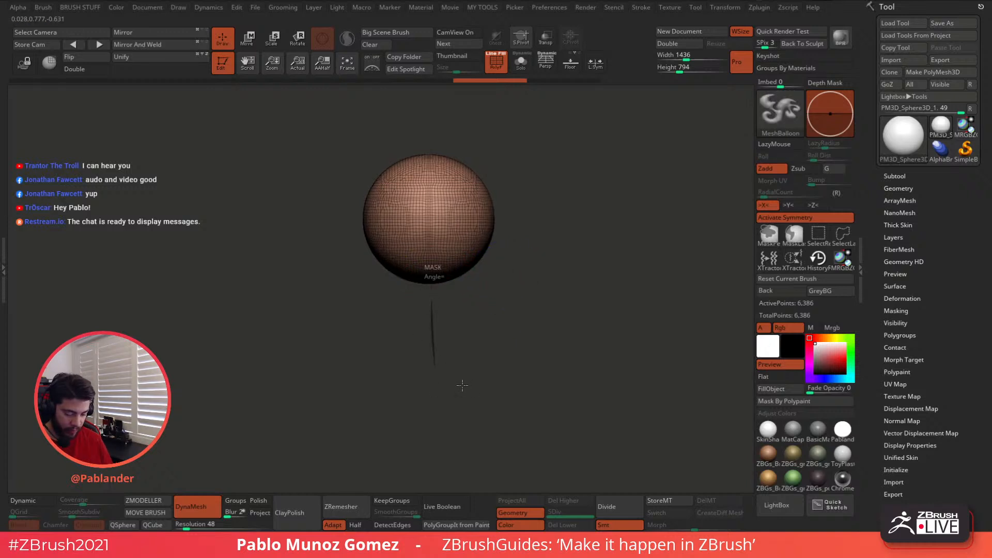
mouse_move(473, 383)
left_mouse_down("ctrl")
mouse_move(492, 371)
mouse_move(499, 253)
left_mouse_up("ctrl")
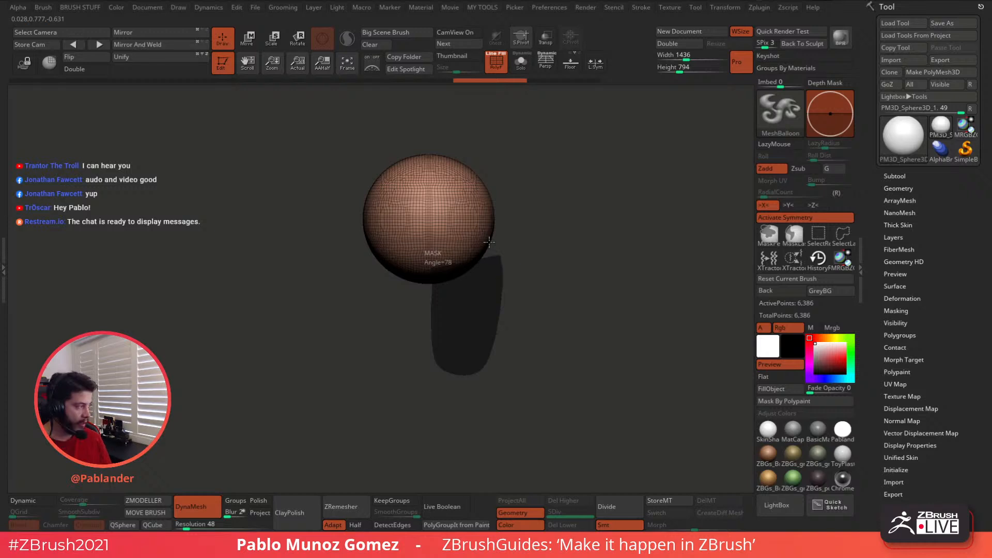
left_click_drag(489, 241, 491, 244)
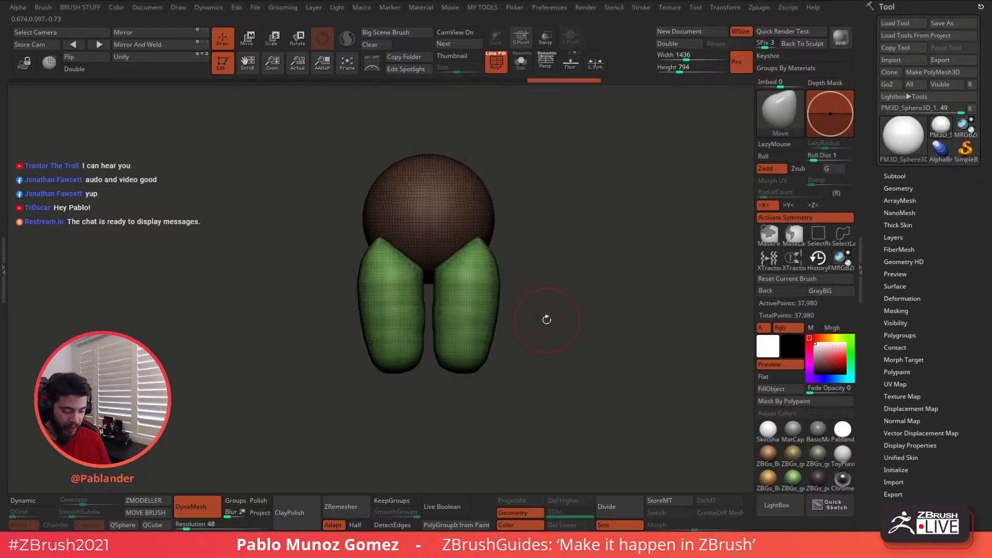
key("ctrl+z")
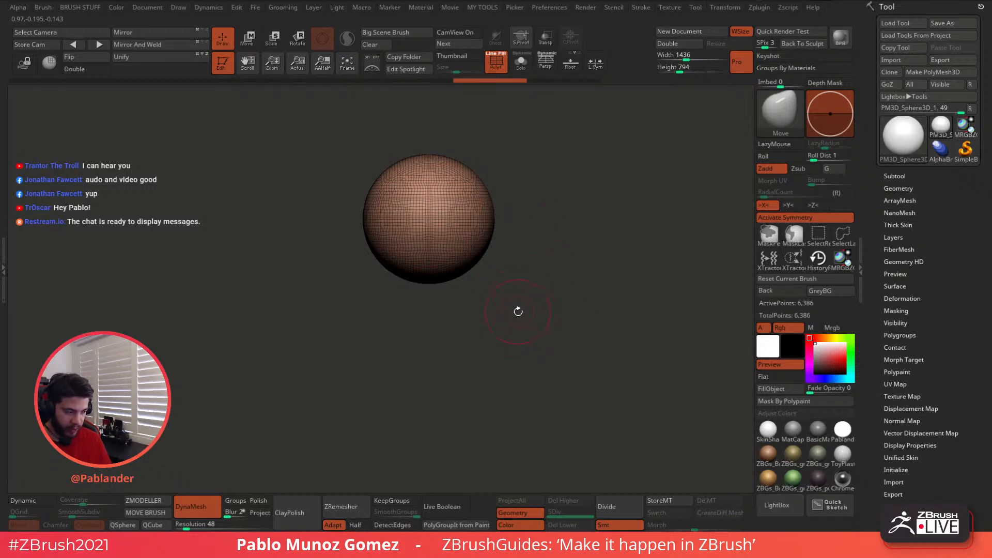
- Try drawing a short, narrow MeshBalloon stroke down from the sphere's lower side edge, and undo it
left_click_drag(559, 279, 515, 307)
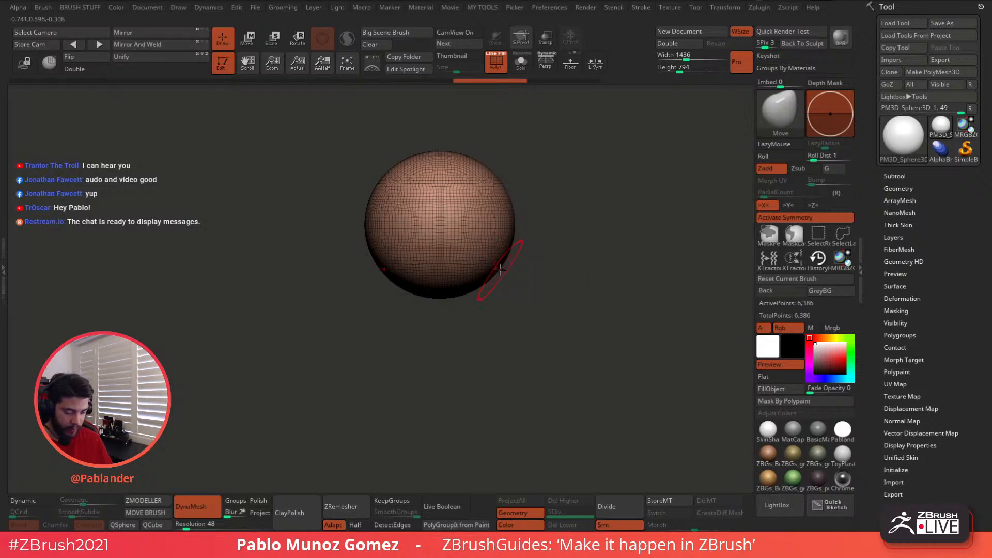
left_click_drag(528, 265, 514, 247, "alt")
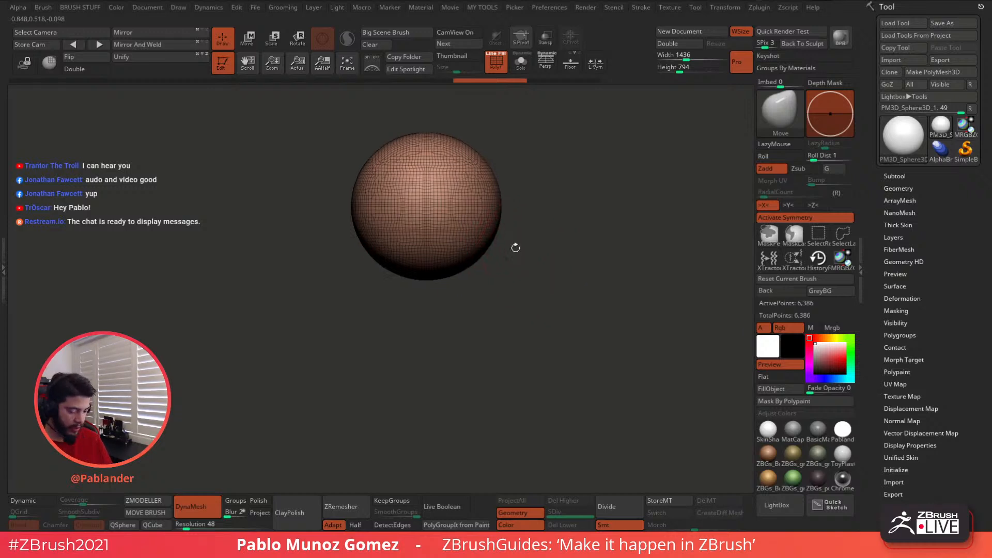
key("b")
key("m")
key("b")
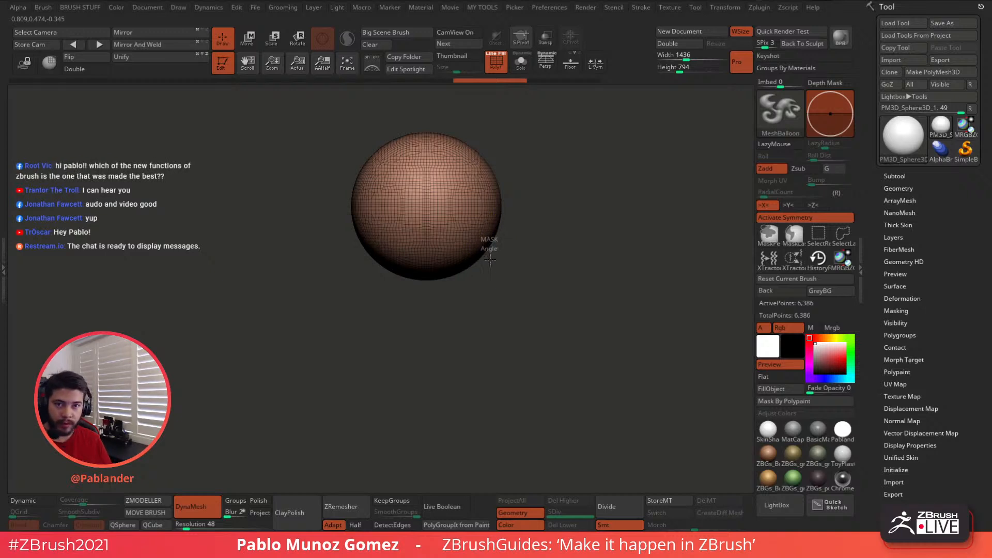
mouse_move(488, 256)
left_mouse_down("ctrl")
mouse_move(474, 311)
mouse_move(489, 278)
left_mouse_up("ctrl")
key("b")
key("m")
key("v")
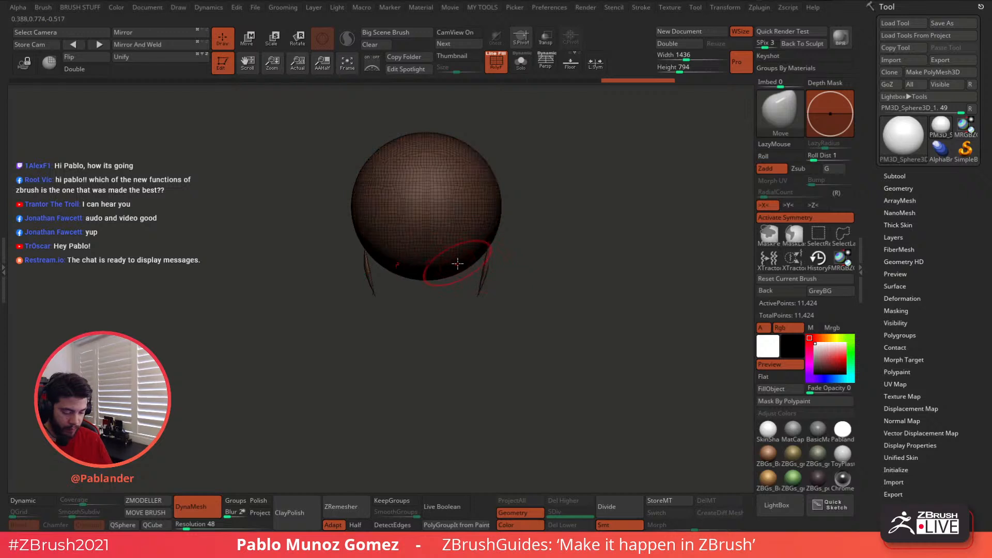
key("ctrl+z")
key("ctrl+z")
key("ctrl+z")
- Try drawing a short, wide MeshBalloon lobe from the sphere's lower side edge around to its centre line, and undo it
key("b")
key("m")
key("b")
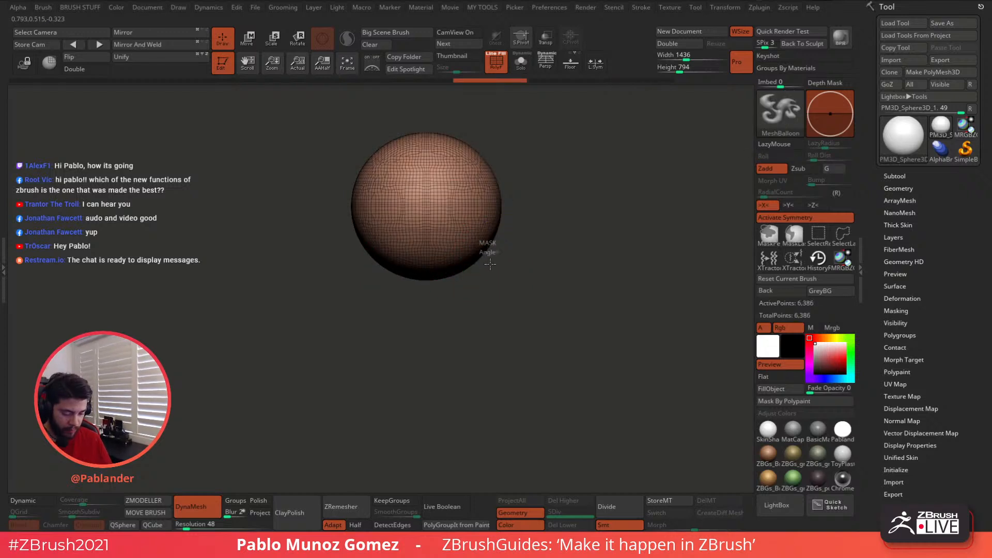
mouse_move(488, 256)
left_mouse_down("ctrl")
mouse_move(490, 304)
mouse_move(473, 312)
mouse_move(440, 322)
mouse_move(420, 289)
left_mouse_up("ctrl")
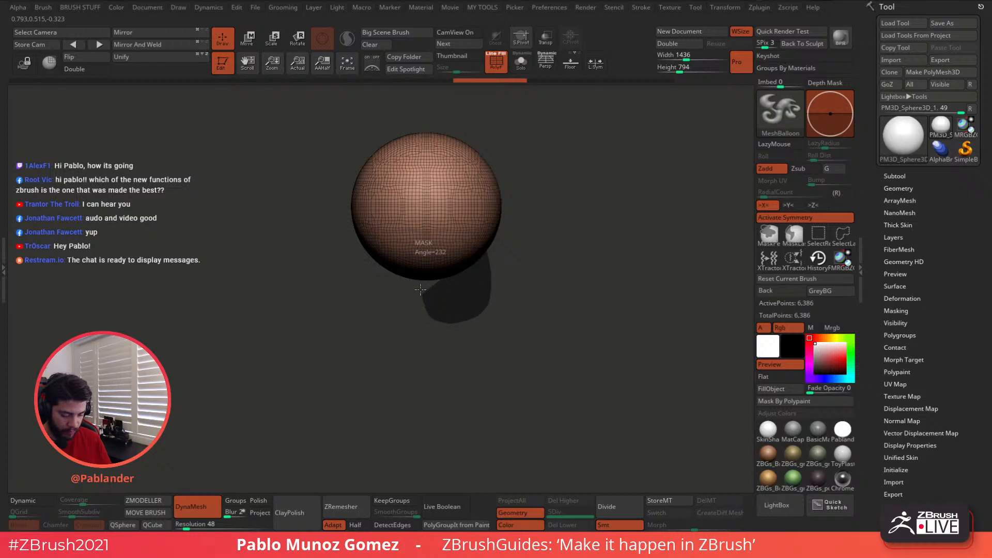
left_click_drag(420, 290, 421, 261, "ctrl")
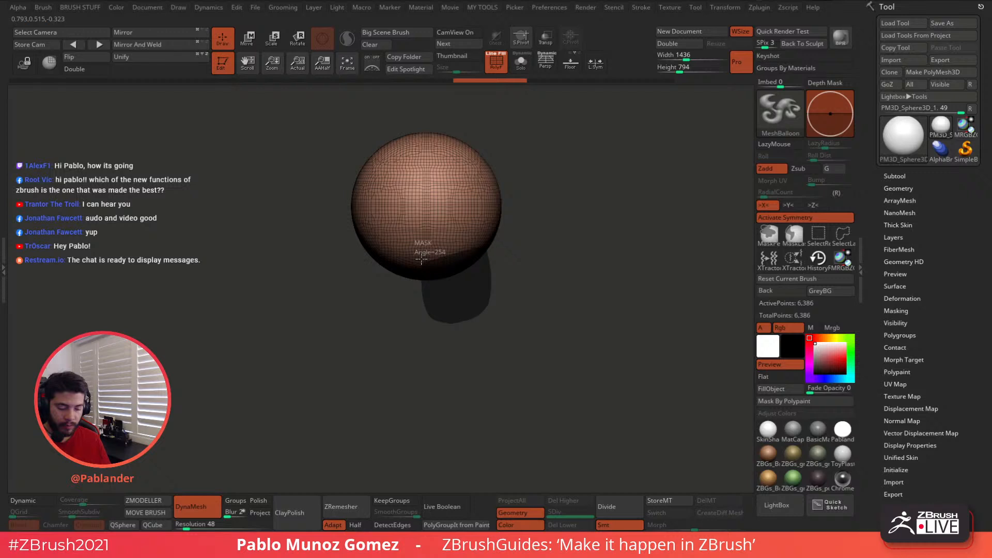
left_click_drag(422, 259, 421, 258, "ctrl")
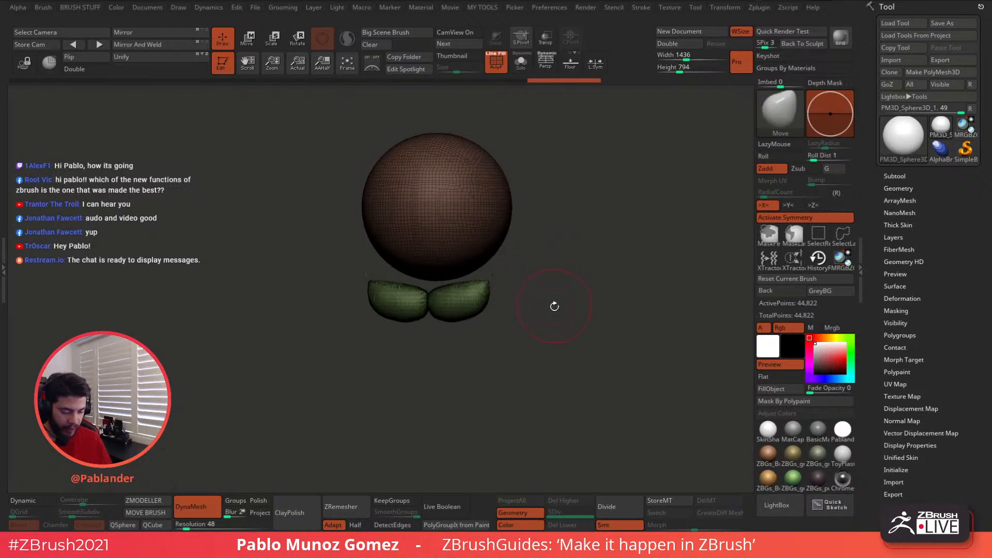
key("ctrl+z")
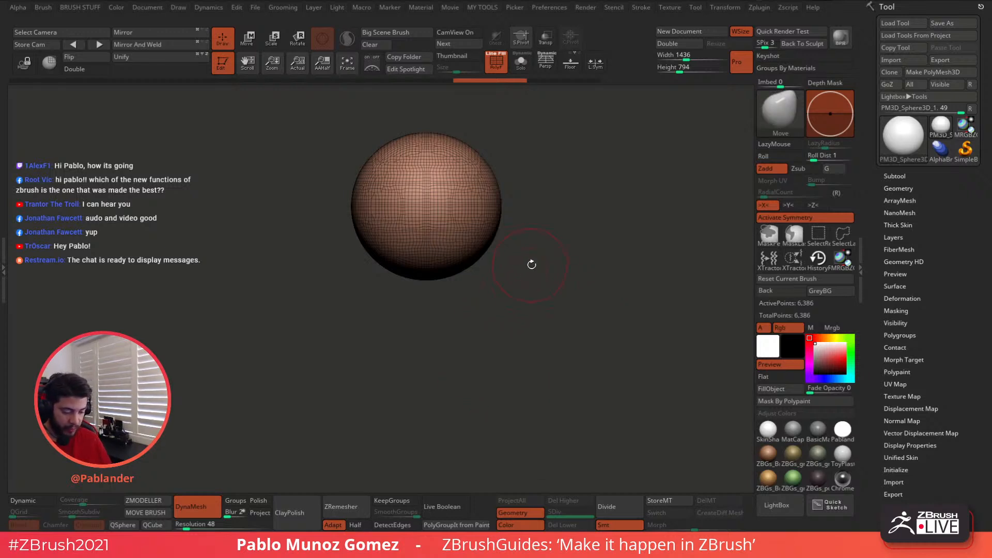
- Try two more small MeshBalloon strokes, one at the sphere's side and one at its underside, undoing each
left_click_drag(531, 266, 525, 266)
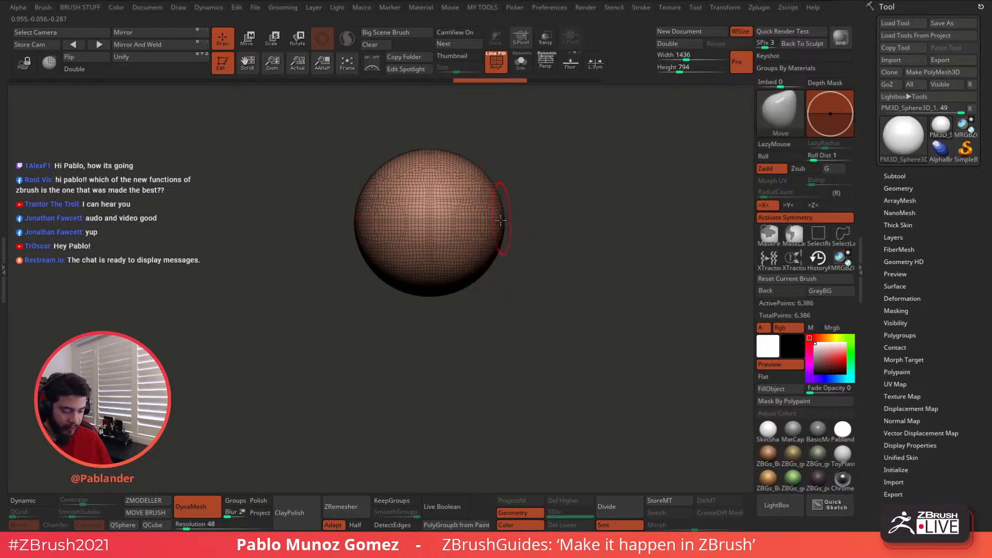
mouse_move(499, 222)
left_mouse_down("ctrl")
mouse_move(528, 235)
mouse_move(516, 261)
mouse_move(497, 262)
left_mouse_up("ctrl")
key("ctrl+z")
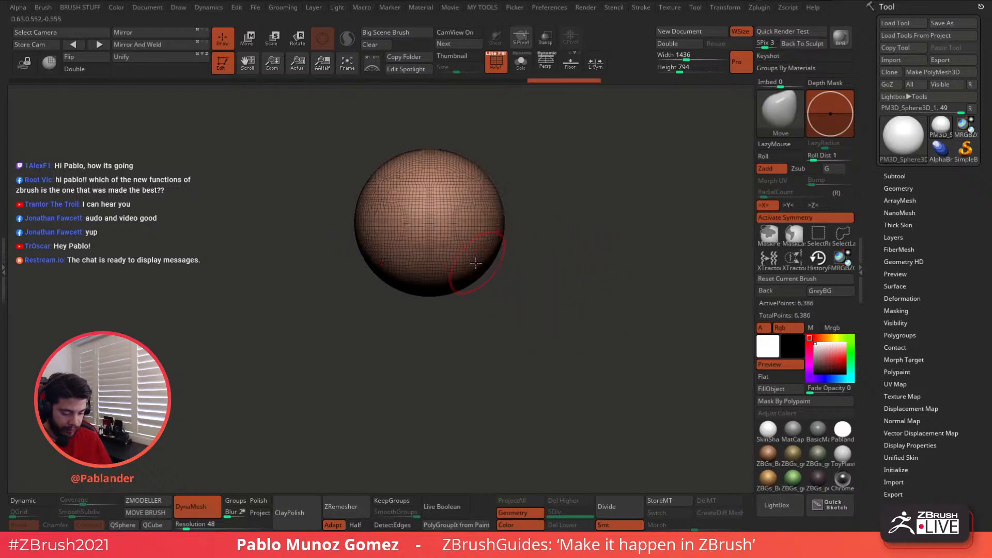
mouse_move(442, 279)
left_mouse_down("ctrl")
mouse_move(439, 316)
mouse_move(422, 318)
left_mouse_up("ctrl")
key("ctrl+z")
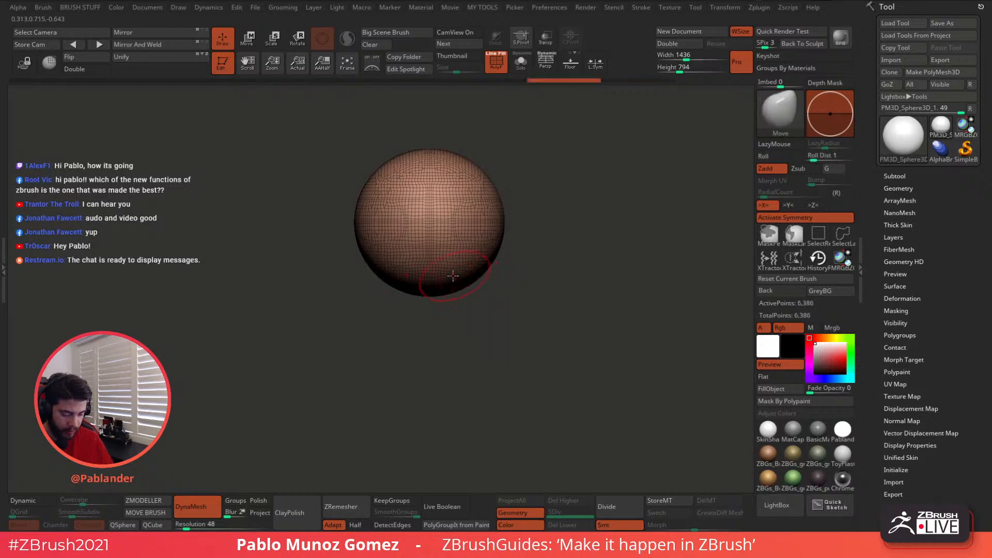
- Try drawing a small MeshBalloon ball sticking out from the sphere's side edge, and undo it
key("ctrl")
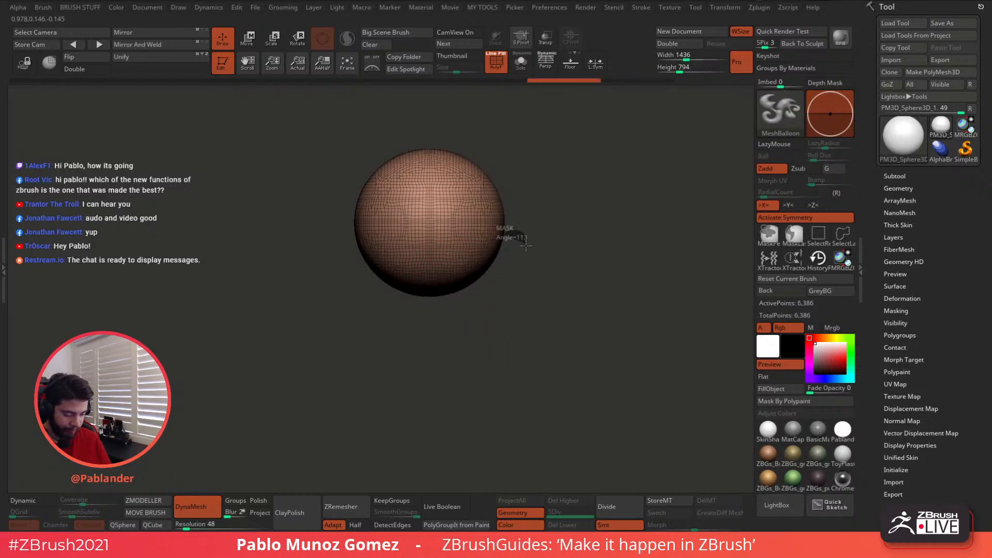
left_click_drag(498, 245, 499, 245)
key("b")
key("m")
key("v")
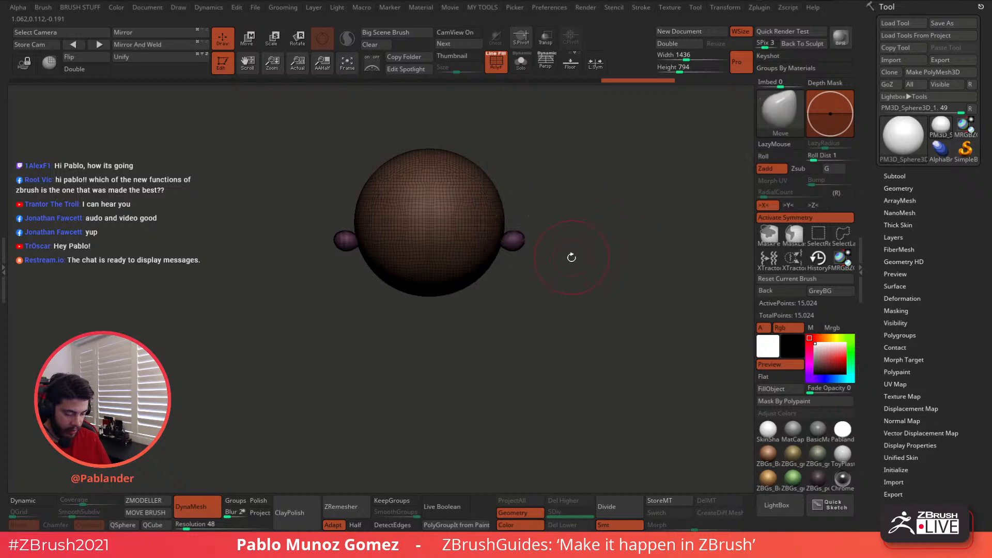
key("ctrl+z")
- Draw a tiny mirrored MeshBalloon ball on the sphere's side edge and return to the Move brush
key("b")
key("m")
key("b")
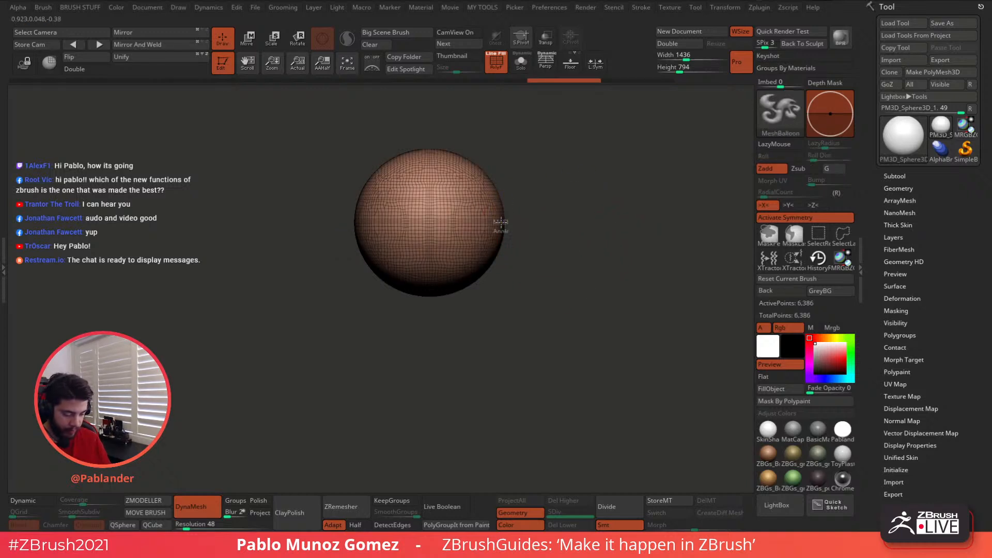
left_click_drag(508, 237, 509, 238)
key("b")
key("m")
key("v")
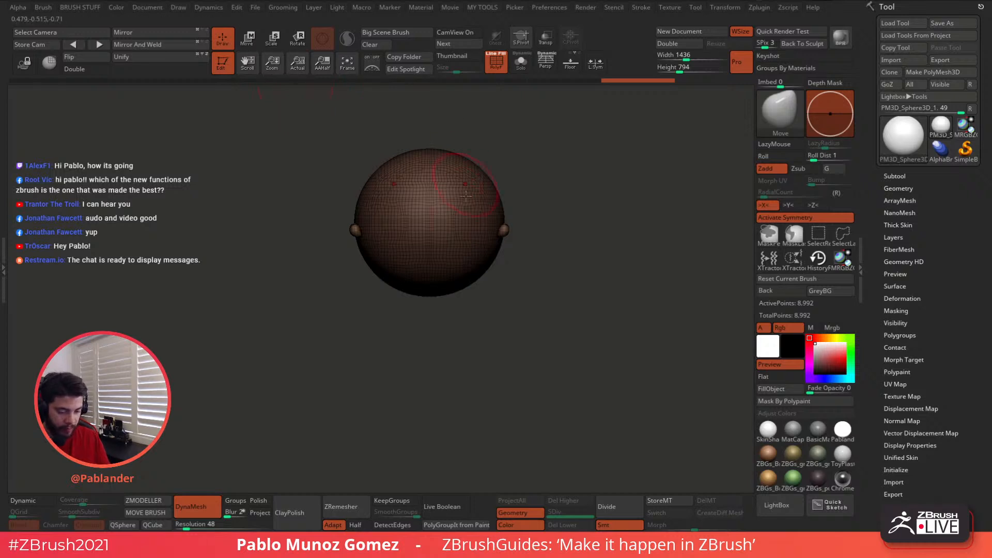
- Turn on local symmetry, enlarge the small mirrored balls with the gizmo and move them under the sphere's front
key("w")
left_click_drag(503, 230, 557, 192)
key("ctrl+z")
left_click(595, 63)
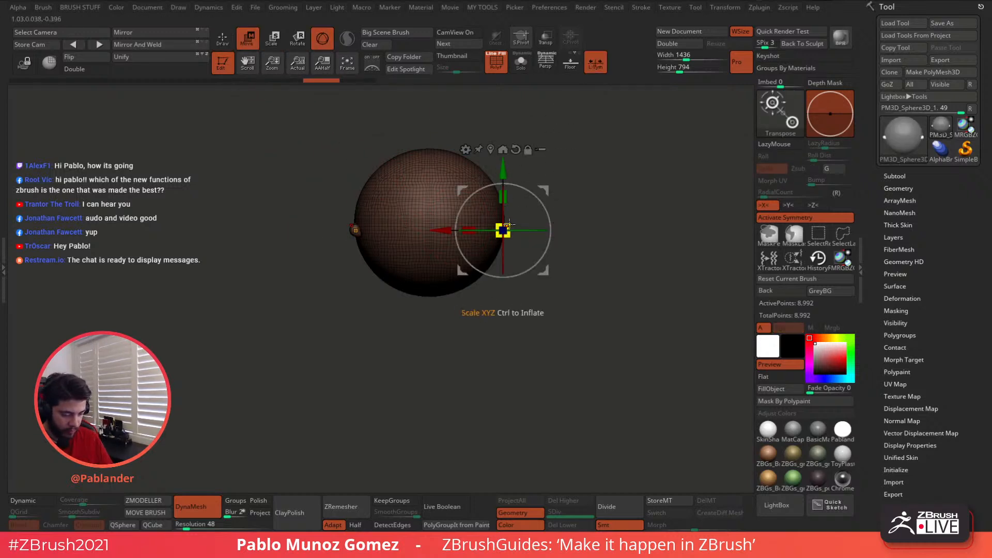
left_click_drag(503, 230, 786, 90)
left_click_drag(532, 192, 499, 272)
left_click_drag(589, 244, 551, 250)
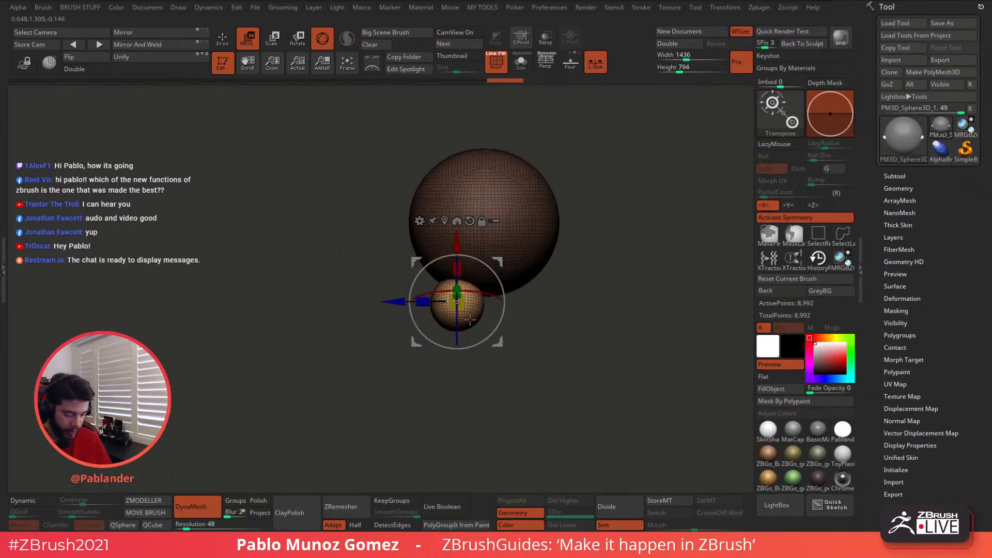
key("q")
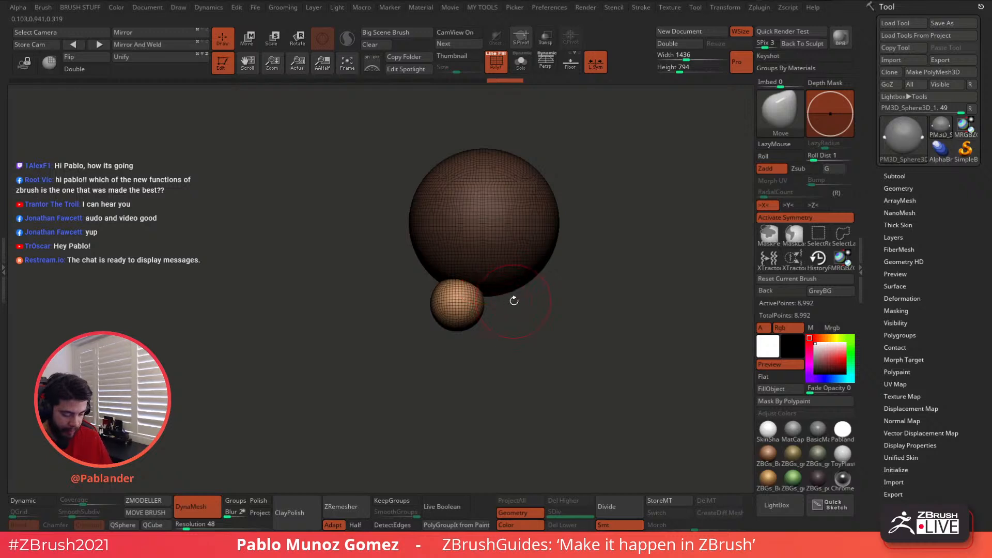
- Stretch the mirrored balls with the gizmo into elongated lobes beneath the sphere
key("w")
left_click_drag(421, 303, 366, 320)
mouse_move(502, 322)
left_mouse_down()
mouse_move(504, 290)
mouse_move(524, 262)
left_mouse_up()
left_click(223, 39)
mouse_move(390, 243)
left_mouse_down()
mouse_move(555, 250)
mouse_move(558, 262)
left_mouse_up()
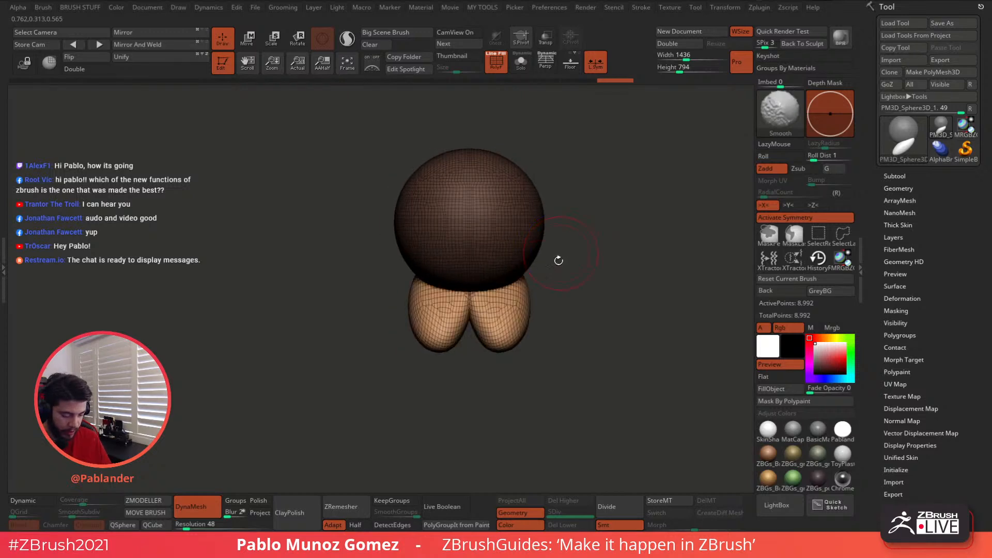
- Reposition and tilt the two lobes into a flattened neck base that slopes up toward the back of the sphere
key("w")
left_click_drag(544, 340, 504, 334)
mouse_move(554, 304)
left_mouse_down()
mouse_move(546, 303)
mouse_move(579, 274)
mouse_move(561, 250)
mouse_move(547, 266)
mouse_move(574, 261)
left_mouse_up()
left_click(223, 40)
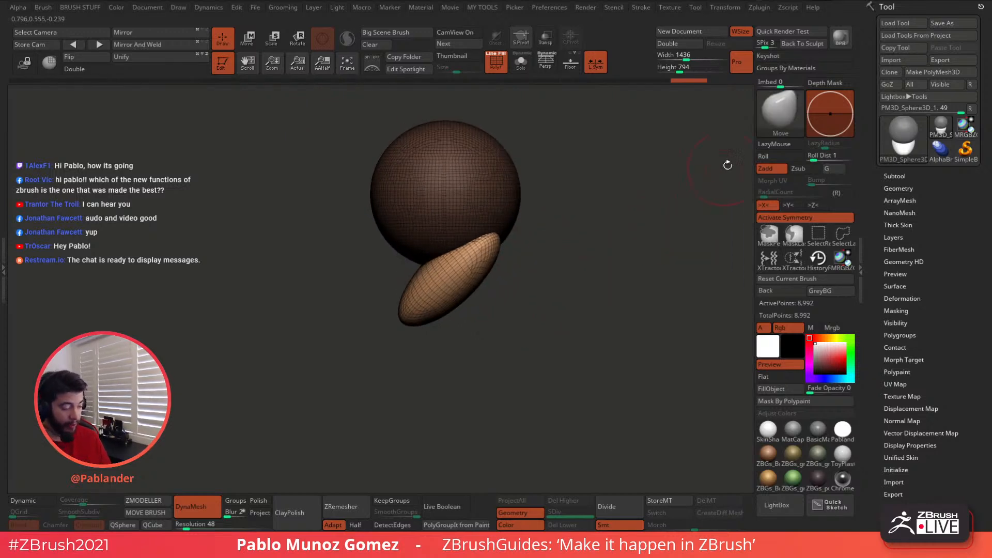
- Draw a large mirrored MeshBalloon lobe below and behind the neck base as the start of the shoulders and chest
key("ctrl")
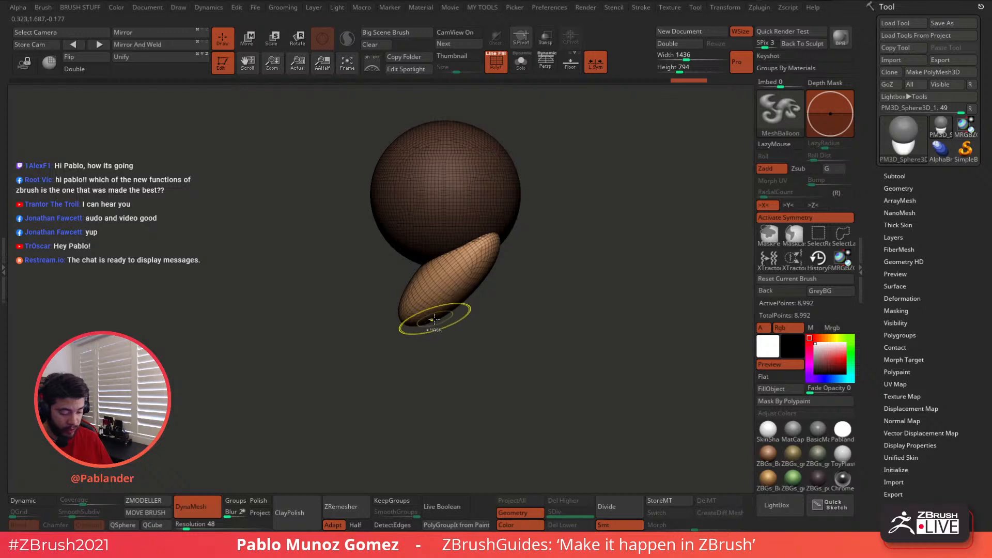
left_click_drag(428, 316, 425, 319, "ctrl")
mouse_move(425, 362)
left_mouse_down("ctrl")
mouse_move(483, 368)
mouse_move(496, 261)
mouse_move(486, 241)
mouse_move(465, 251)
left_mouse_up("ctrl")
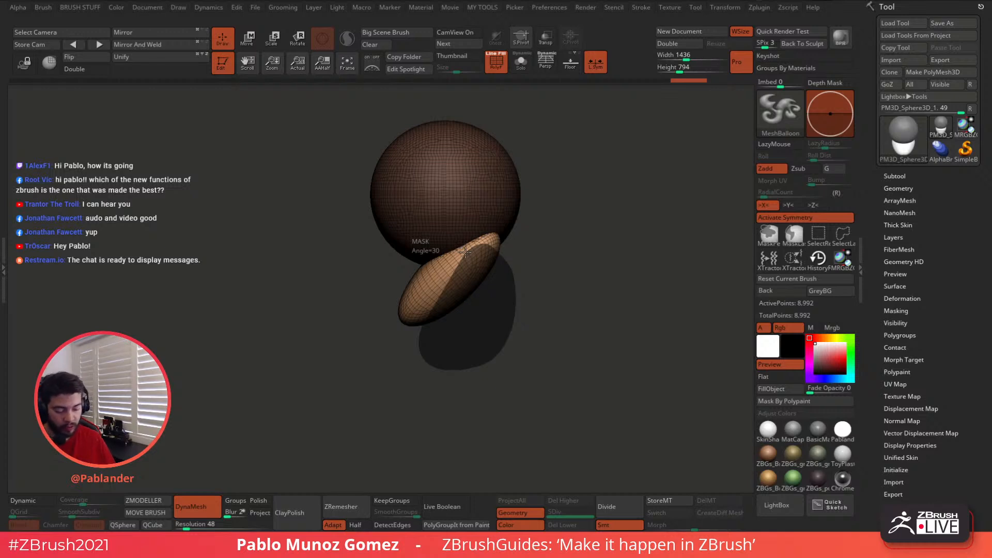
left_click_drag(466, 252, 571, 262, "ctrl")
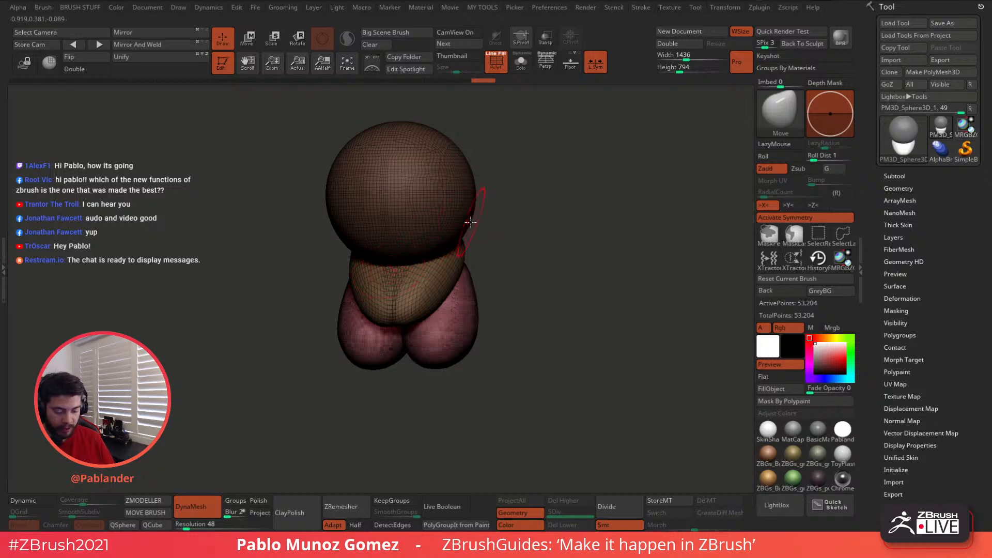
right_click_drag(458, 215, 473, 231, "alt")
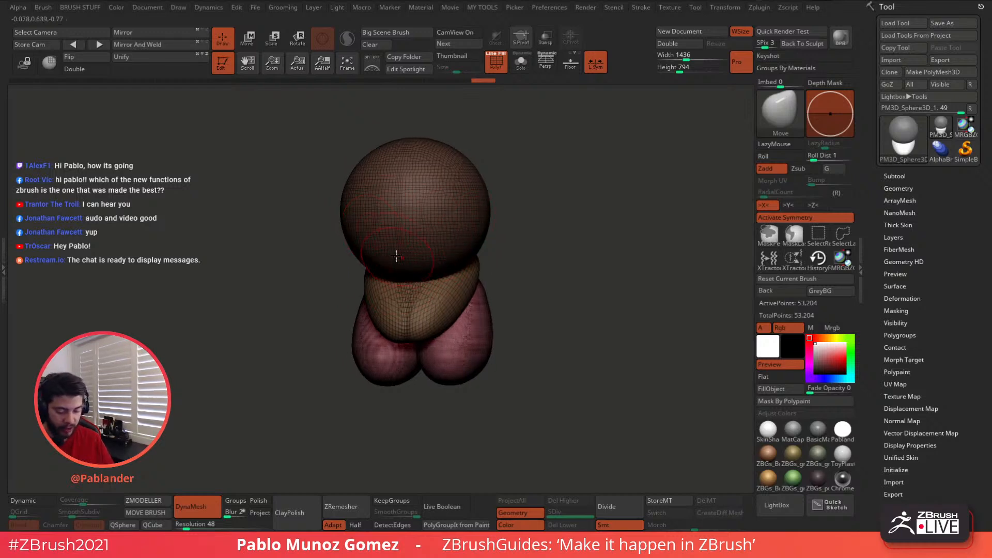
right_click_drag(558, 206, 512, 230)
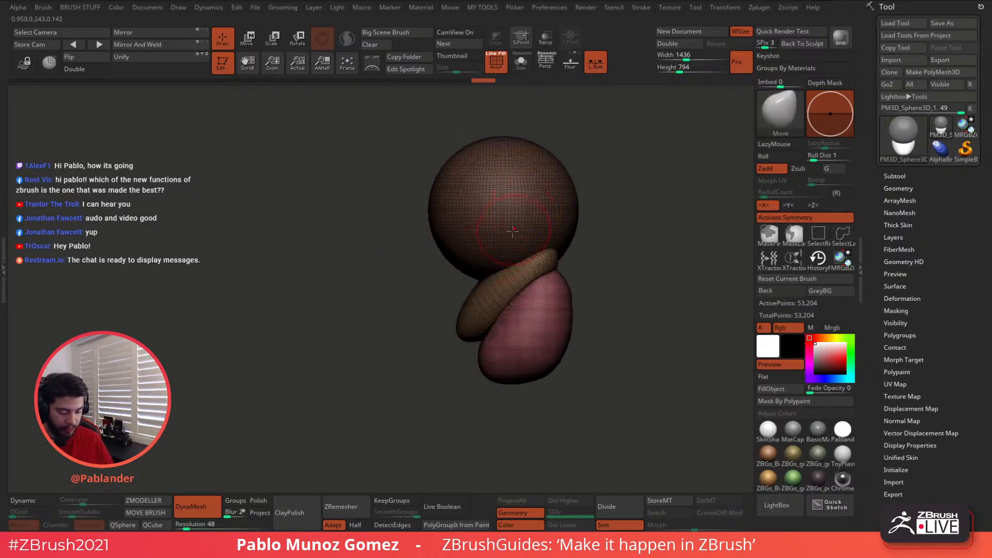
- Draw a MeshBalloon jaw volume on the head's lower front and switch back to the Move brush
key("b")
key("m")
key("b")
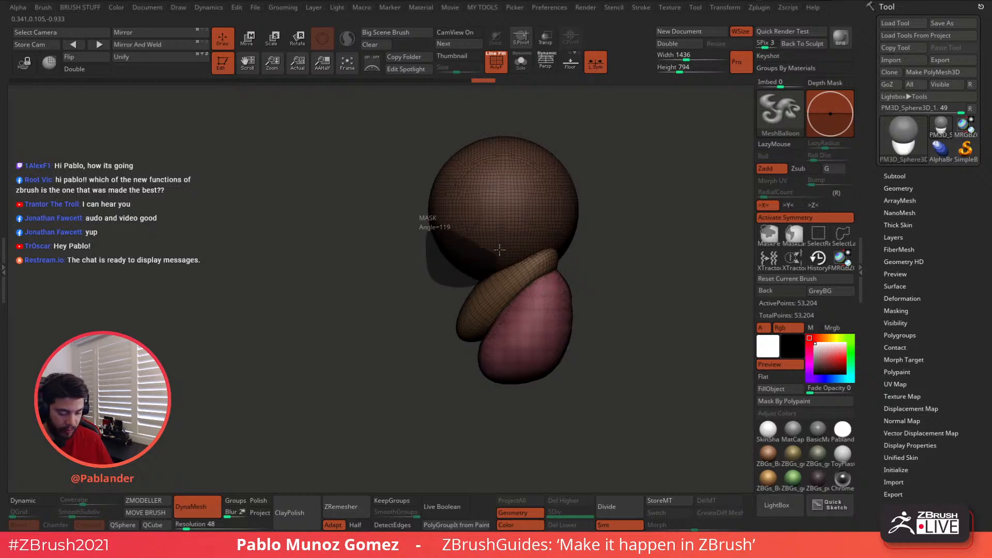
left_click_drag(499, 250, 500, 239, "ctrl")
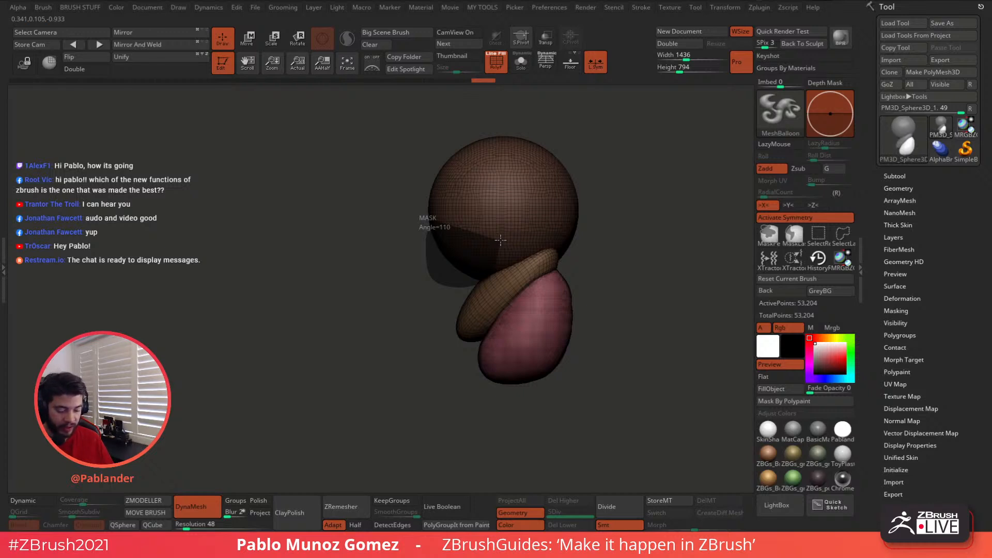
left_click_drag(500, 240, 500, 235)
key("b")
key("m")
key("v")
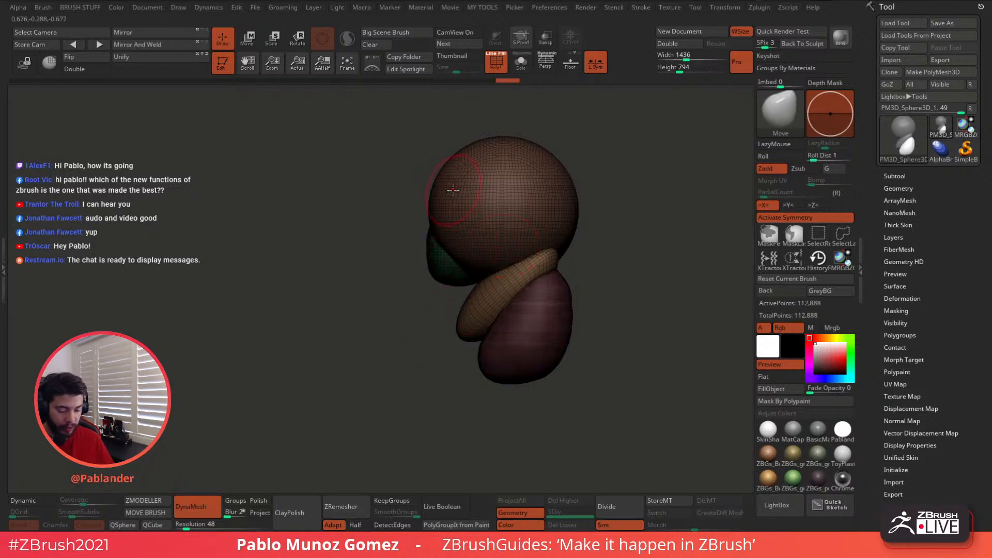
left_click_drag(415, 434, 458, 305)
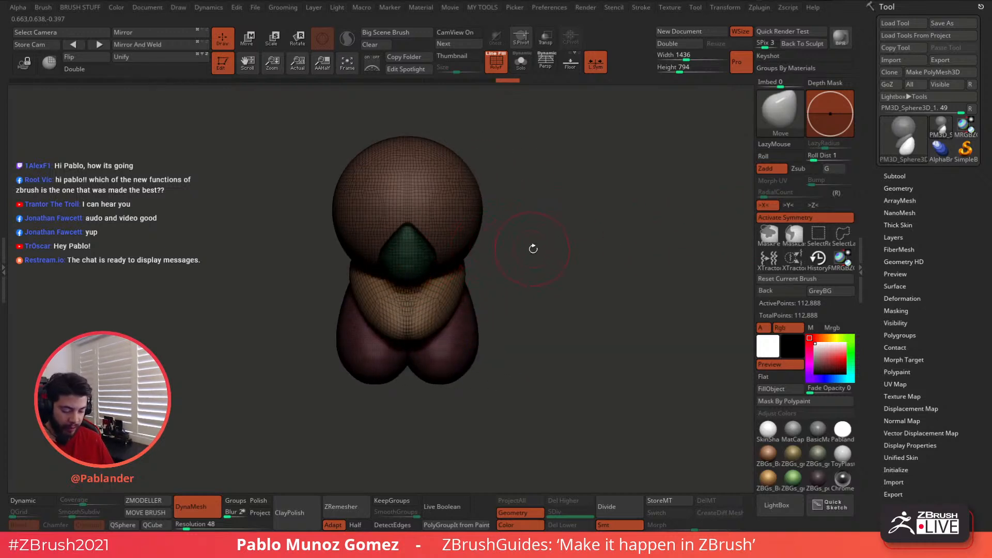
- Clear the mask from the model and hide the polyframe display
key("b")
key("m")
key("b")
left_click(548, 259, "ctrl")
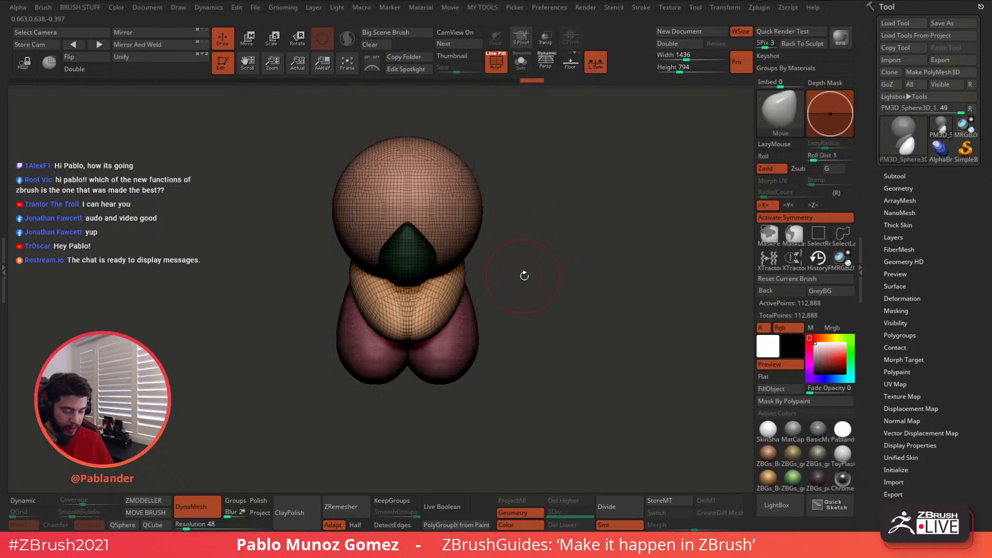
left_click_drag(525, 275, 557, 261, "alt")
left_click(499, 67)
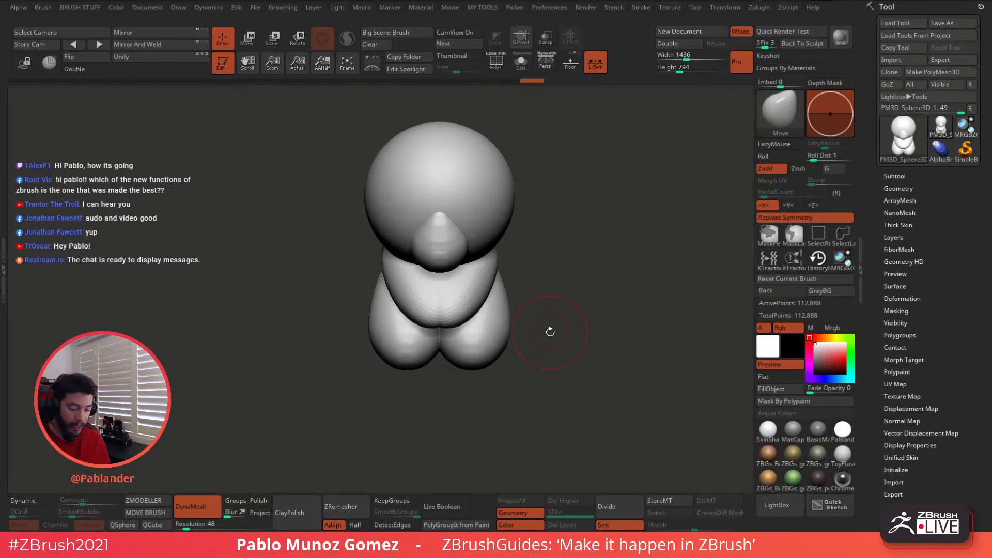
left_click_drag(583, 286, 583, 293, "alt")
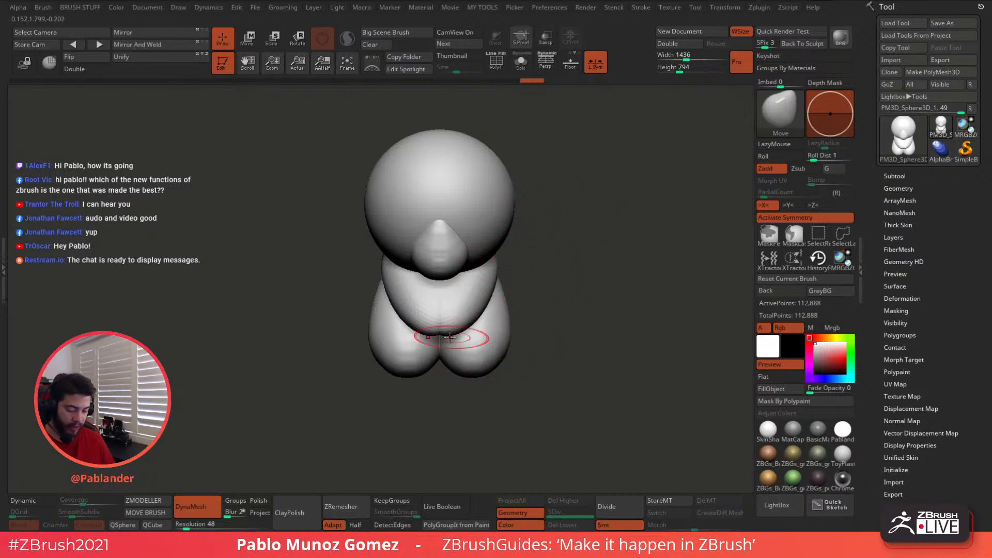
left_click_drag(569, 265, 553, 255, "alt")
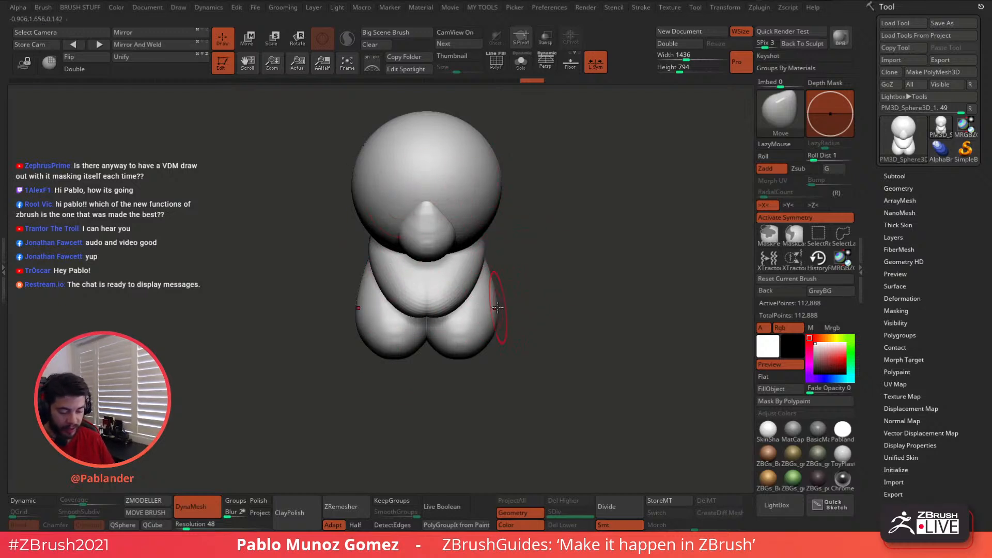
- Enlarge the Move brush to a draw size of about 351 and pull the lower lobes down into a tapered chest
left_click_drag(439, 344, 435, 408)
key("space")
left_click_drag(496, 281, 504, 281)
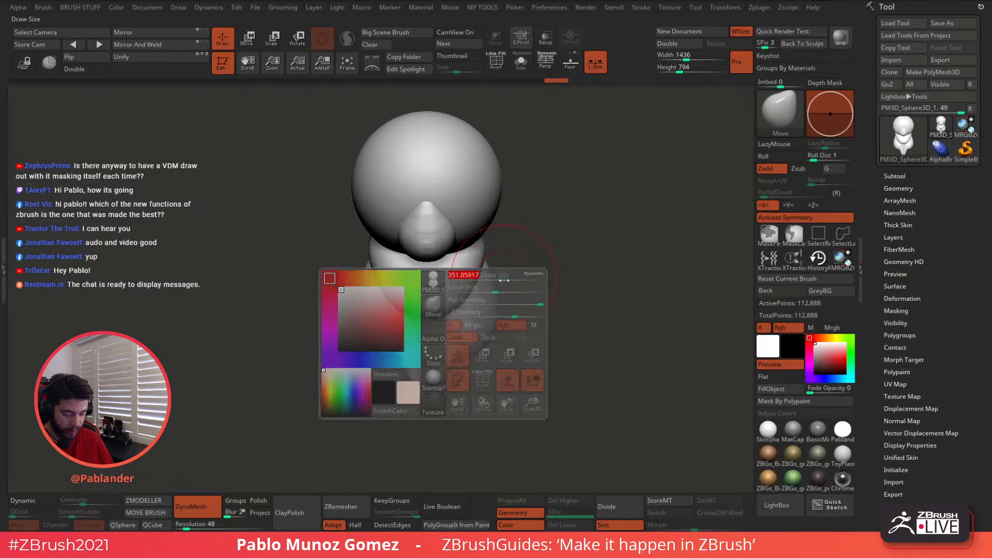
mouse_move(471, 344)
left_mouse_down()
mouse_move(439, 415)
mouse_move(443, 406)
left_mouse_up()
left_click_drag(472, 364, 489, 359)
left_click_drag(554, 287, 489, 292)
left_click_drag(478, 336, 465, 334)
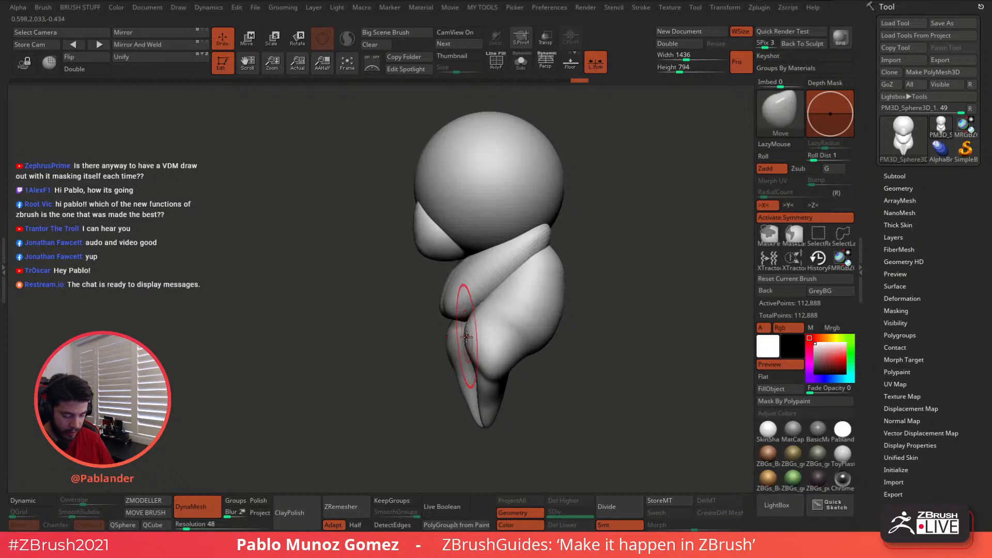
- Reshape the side profile with the Move brush, slimming the neck, pushing in the upper back and adjusting the chest
left_click_drag(554, 274, 552, 280)
left_click_drag(551, 233, 549, 240)
left_click_drag(569, 204, 545, 220)
left_click_drag(562, 277, 543, 318)
left_click_drag(515, 367, 521, 361)
left_click_drag(472, 336, 481, 339)
left_click_drag(455, 304, 466, 316)
left_click_drag(553, 268, 544, 259)
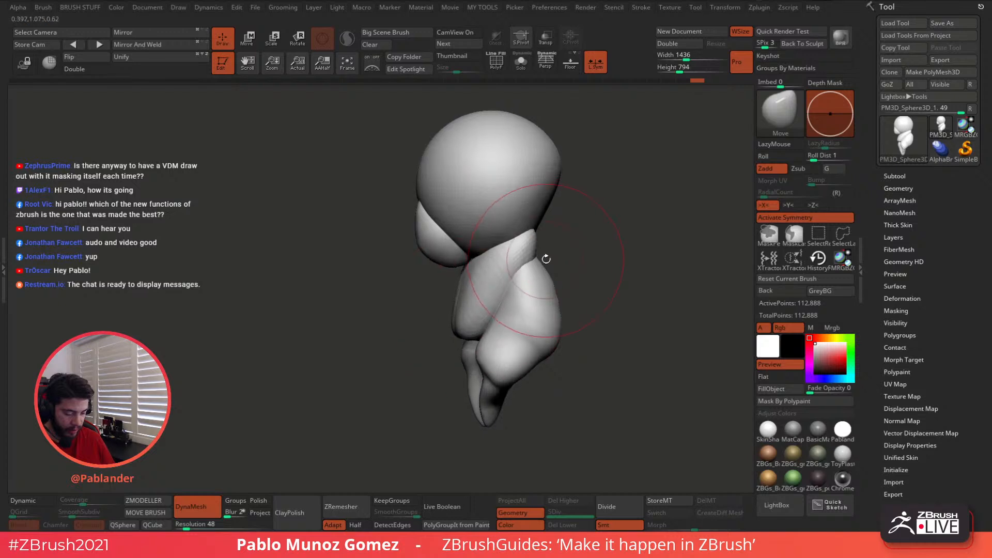
left_click_drag(460, 248, 477, 264)
left_click_drag(559, 235, 547, 268)
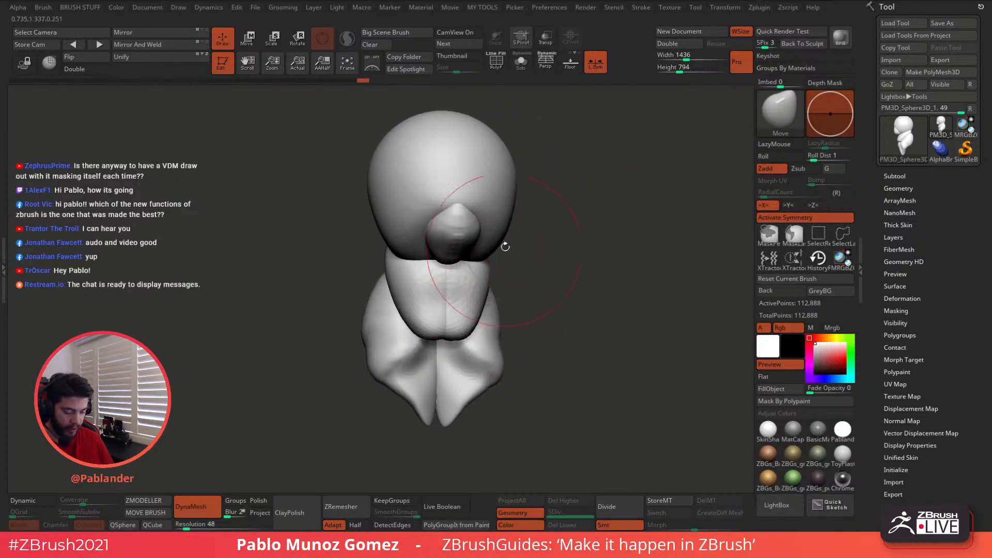
- Narrow the head's sides and refine the cranium, jaw and neck proportions with the Move brush
left_click_drag(497, 191, 491, 191)
mouse_move(546, 197)
left_mouse_down()
mouse_move(599, 202)
mouse_move(545, 194)
left_mouse_up()
mouse_move(428, 200)
left_mouse_down()
mouse_move(449, 227)
mouse_move(442, 246)
left_mouse_up()
left_click_drag(413, 315, 406, 318)
mouse_move(555, 307)
left_mouse_down()
mouse_move(556, 296)
mouse_move(535, 299)
mouse_move(531, 323)
mouse_move(540, 327)
mouse_move(451, 303)
mouse_move(471, 289)
left_mouse_up()
left_click_drag(581, 282, 490, 282)
left_click_drag(503, 312, 486, 313)
mouse_move(442, 305)
left_mouse_down()
mouse_move(481, 297)
mouse_move(540, 262)
left_mouse_up()
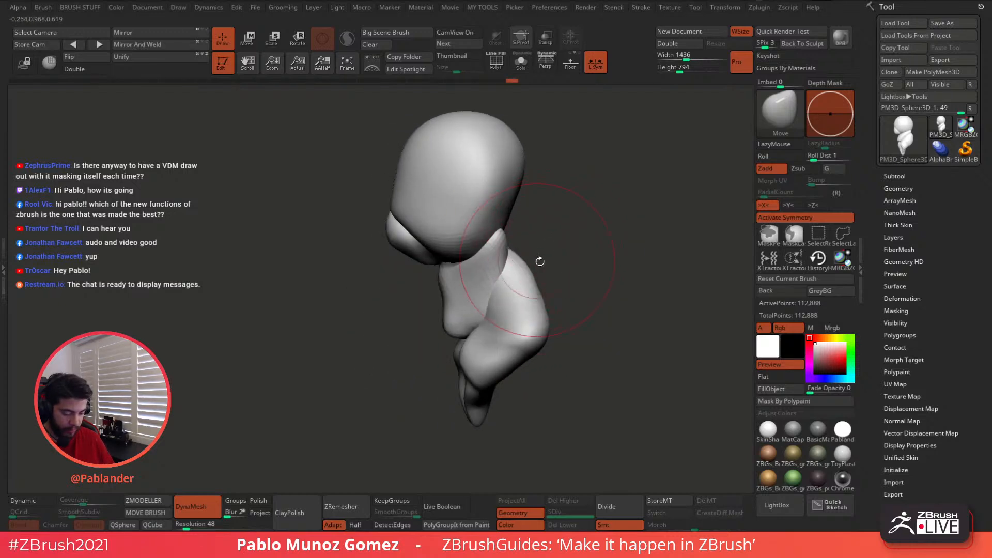
- Pull the shoulders outward and adjust the neck and jaw with the Move brush to form a wider bust
left_click_drag(528, 331, 542, 317)
left_click_drag(564, 289, 610, 280)
left_click_drag(474, 239, 512, 229)
mouse_move(575, 235)
left_mouse_down()
mouse_move(520, 226)
mouse_move(581, 237)
left_mouse_up()
- Switch to the Move Topological brush and show the polygroup colours on the model
key("space")
key("b")
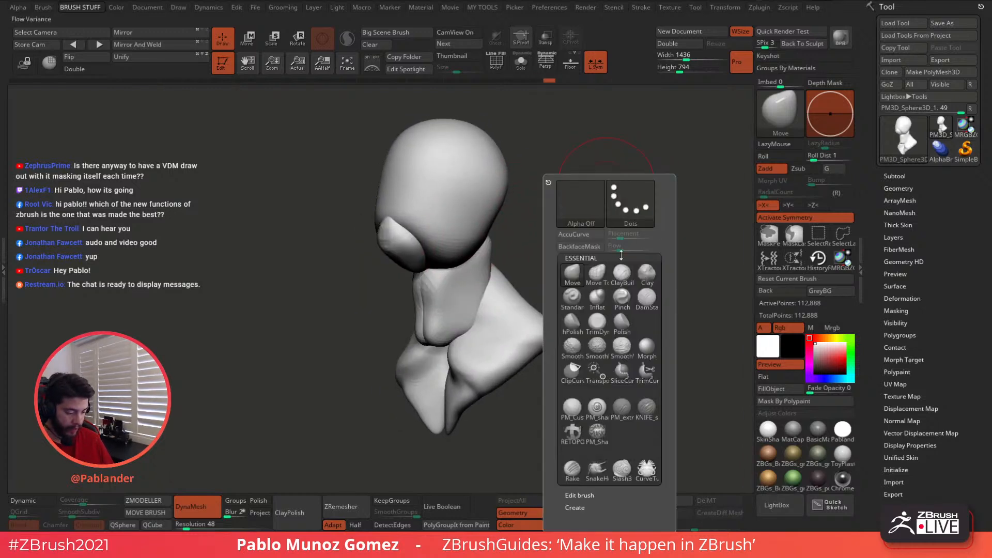
left_click(598, 281)
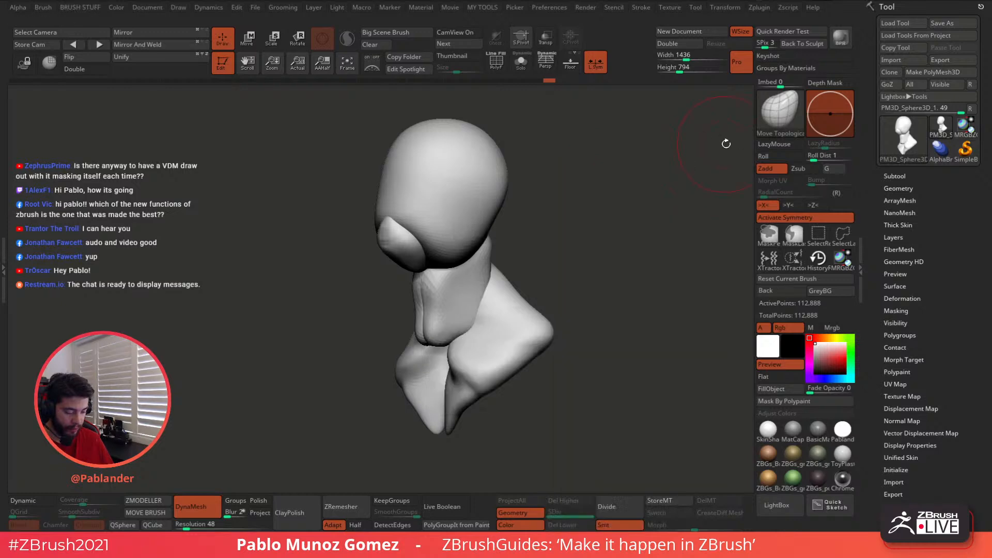
left_click_drag(569, 231, 575, 197)
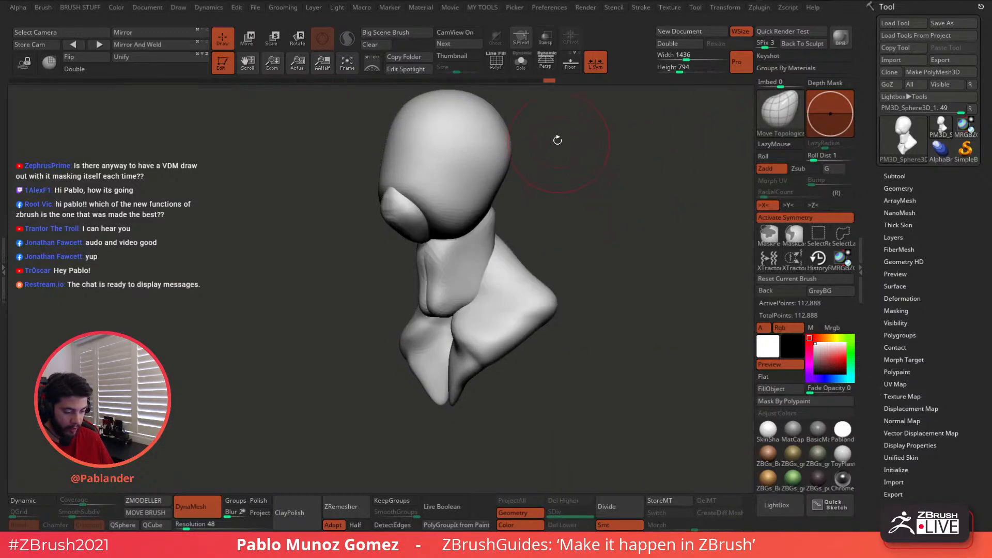
left_click(496, 62)
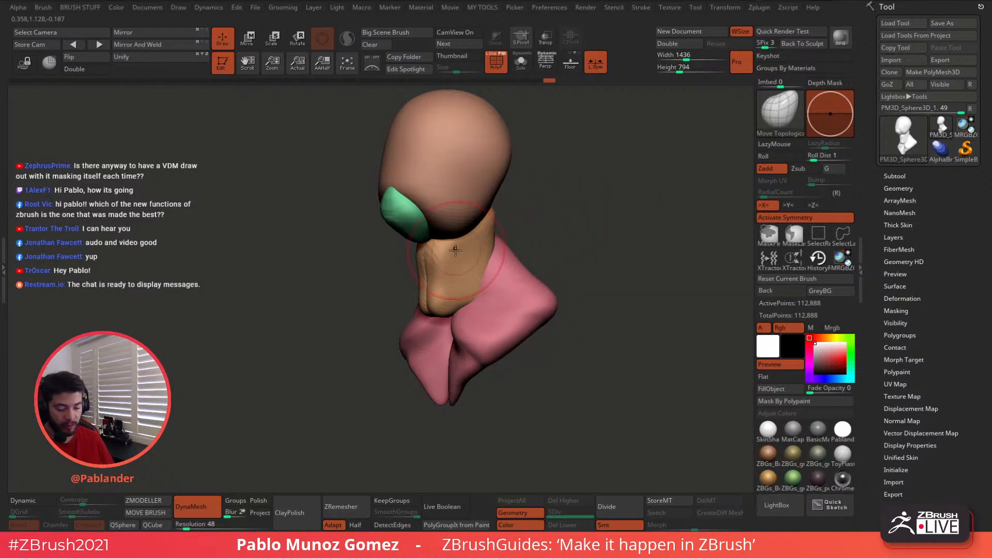
- Widen the jaw piece and pull the neck's lower front end down toward the chest with Move Topological
mouse_move(562, 250)
left_mouse_down()
mouse_move(453, 212)
mouse_move(437, 217)
mouse_move(561, 238)
left_mouse_up()
left_click_drag(478, 228, 479, 251)
left_click_drag(435, 259, 440, 226)
mouse_move(535, 232)
left_mouse_down()
mouse_move(459, 232)
mouse_move(498, 226)
left_mouse_up()
right_click_drag(498, 226, 501, 245)
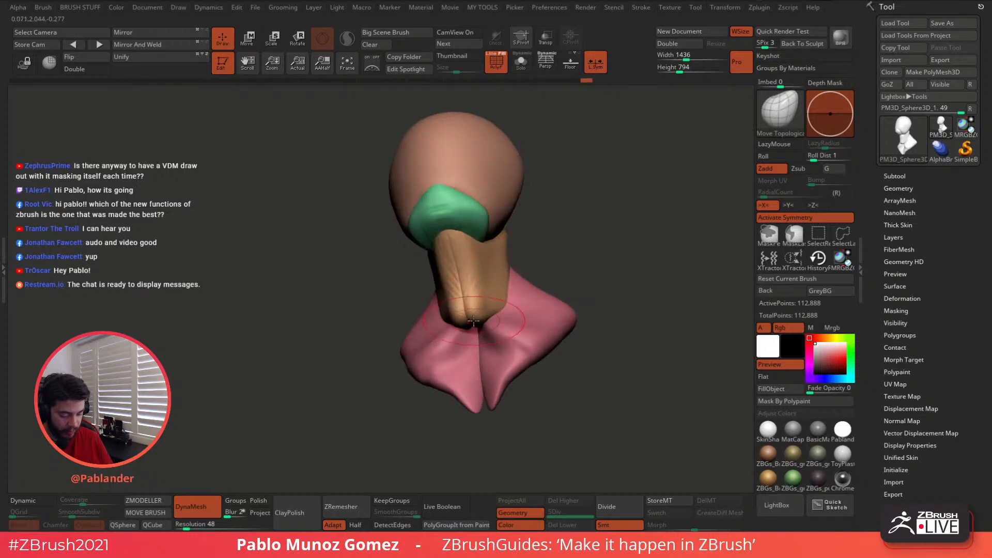
mouse_move(470, 313)
left_mouse_down()
mouse_move(476, 359)
mouse_move(474, 338)
mouse_move(488, 358)
mouse_move(486, 336)
left_mouse_up()
- Open the subtool list and shape the neck and upper back with Move Topological, drawing the shoulder piece up to the skull
left_click(898, 176)
right_click_drag(482, 299, 535, 222)
left_click_drag(535, 222, 531, 227)
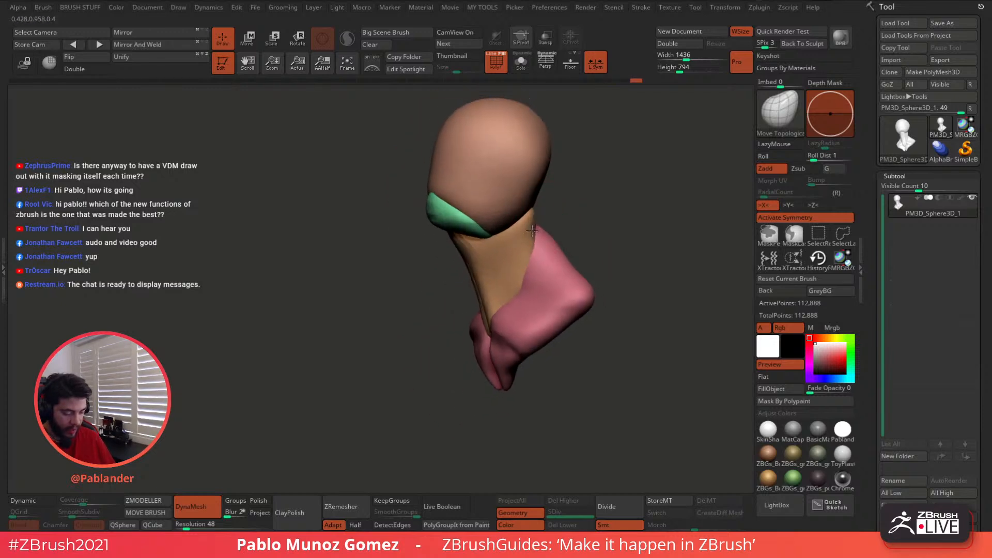
mouse_move(556, 205)
right_mouse_down("alt")
mouse_move(535, 228)
mouse_move(564, 224)
right_mouse_up("alt")
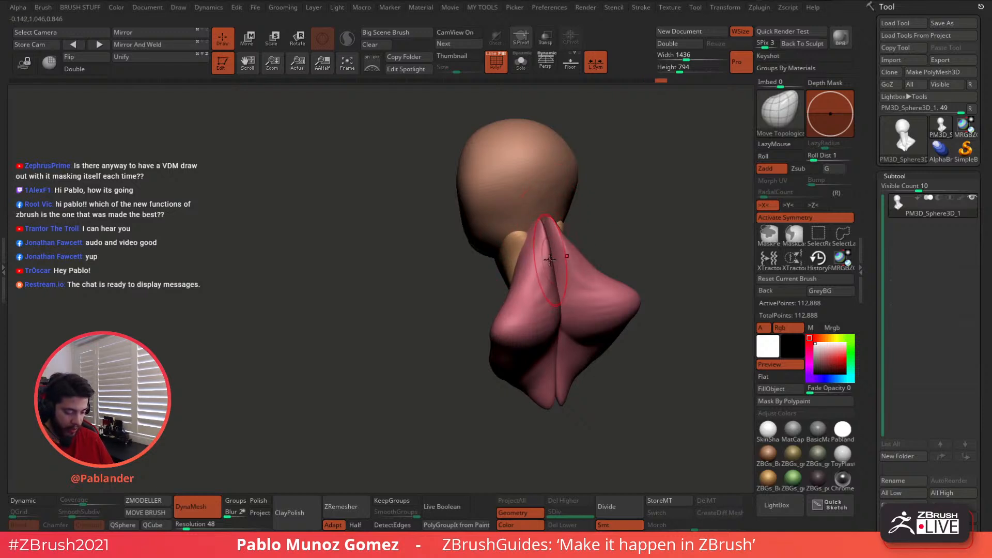
mouse_move(532, 213)
left_mouse_down("shift")
mouse_move(543, 228)
mouse_move(618, 228)
left_mouse_up("shift")
mouse_move(549, 228)
left_mouse_down()
mouse_move(554, 241)
mouse_move(615, 234)
left_mouse_up()
mouse_move(571, 250)
left_mouse_down()
mouse_move(558, 254)
mouse_move(578, 226)
mouse_move(595, 237)
left_mouse_up()
key("space")
mouse_move(563, 267)
left_mouse_down()
mouse_move(549, 262)
mouse_move(574, 260)
left_mouse_up()
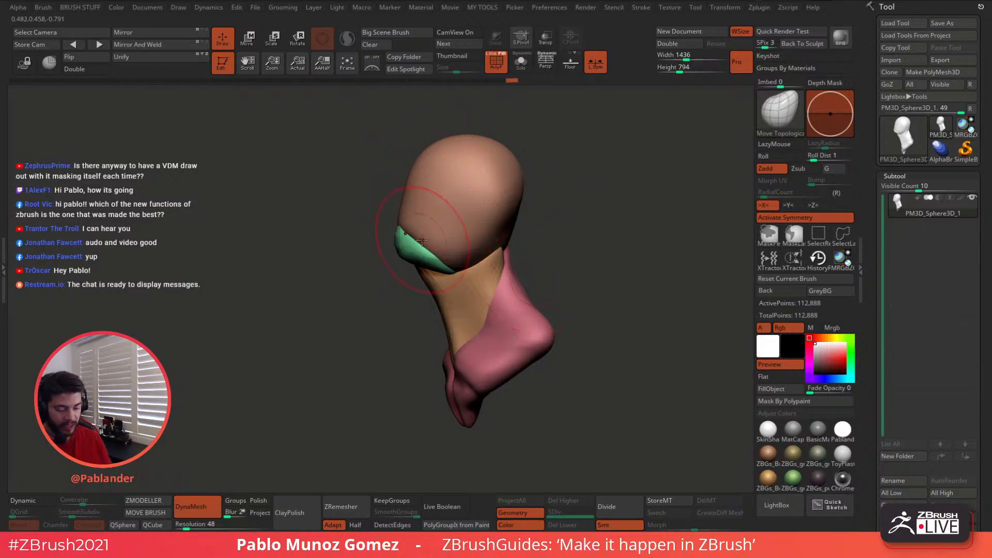
- Reshape the jaw piece and narrow the lower sides of the head with the Move Topological brush
left_click_drag(403, 247, 398, 248)
left_click_drag(402, 240, 403, 241)
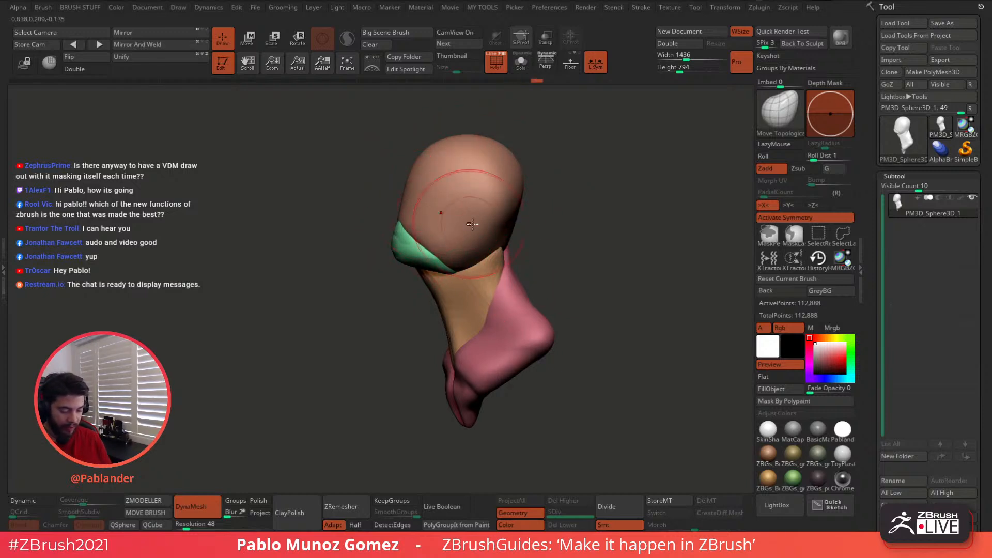
left_click_drag(552, 270, 591, 269, "shift")
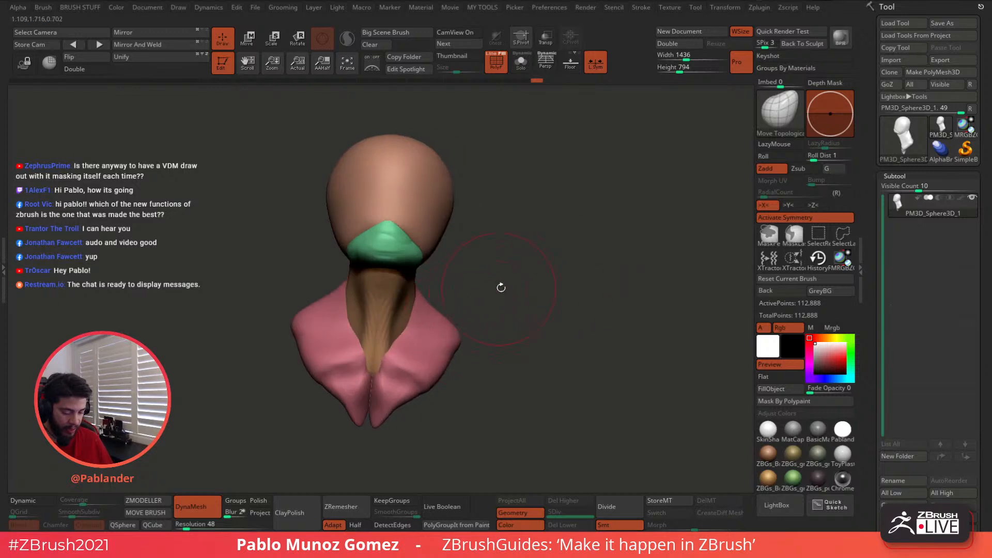
mouse_move(501, 288)
left_mouse_down("alt")
mouse_move(589, 264)
mouse_move(593, 250)
left_mouse_up("alt")
left_click_drag(521, 183, 514, 188)
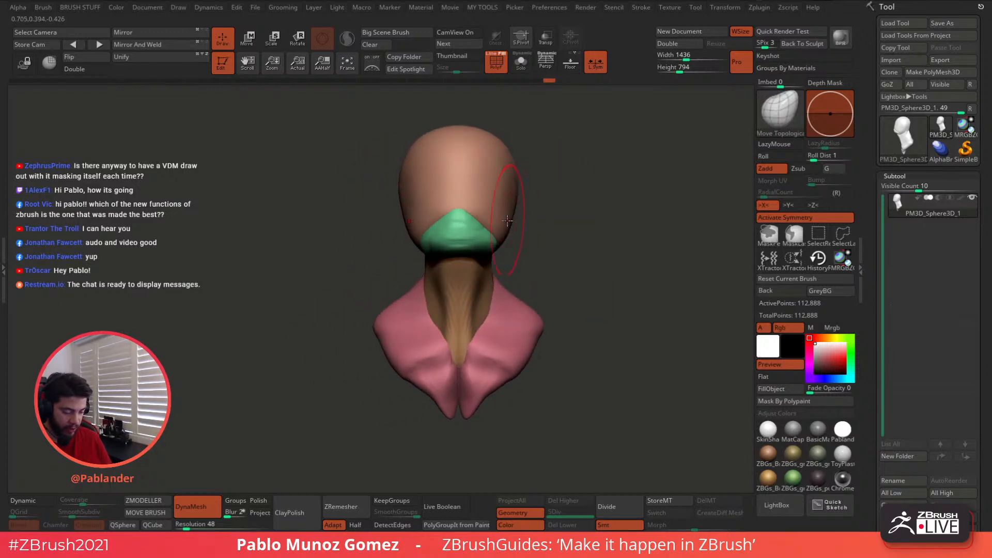
left_click_drag(508, 221, 486, 238)
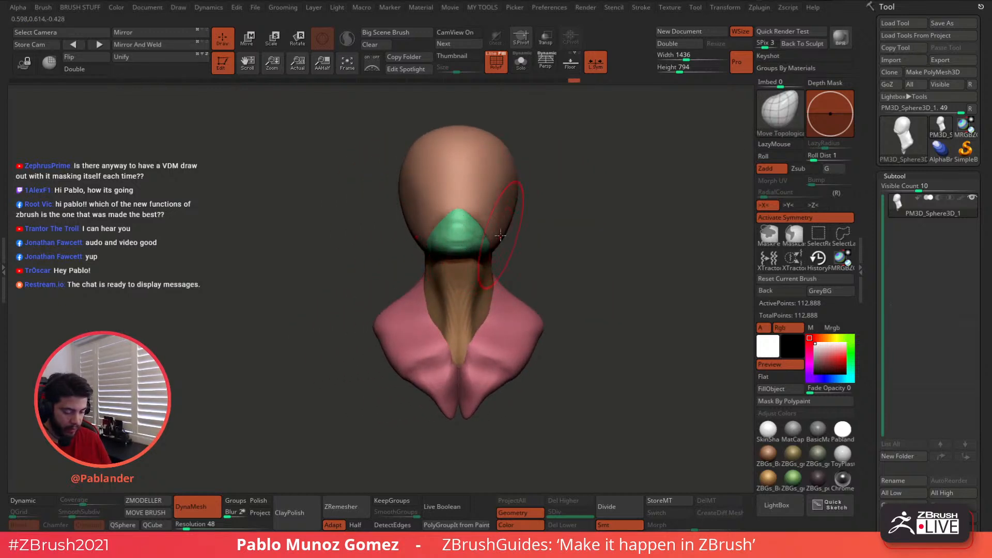
left_click_drag(519, 191, 512, 195)
- Draw in the shoulder edges, pull down the chest tip and fill out the upper back of the skull with Move Topological
left_click_drag(535, 309, 527, 316)
left_click_drag(530, 343, 513, 362)
left_click_drag(472, 404, 468, 416)
mouse_move(618, 203)
left_mouse_down()
mouse_move(589, 207)
mouse_move(569, 251)
mouse_move(550, 226)
mouse_move(493, 246)
mouse_move(509, 206)
left_mouse_up()
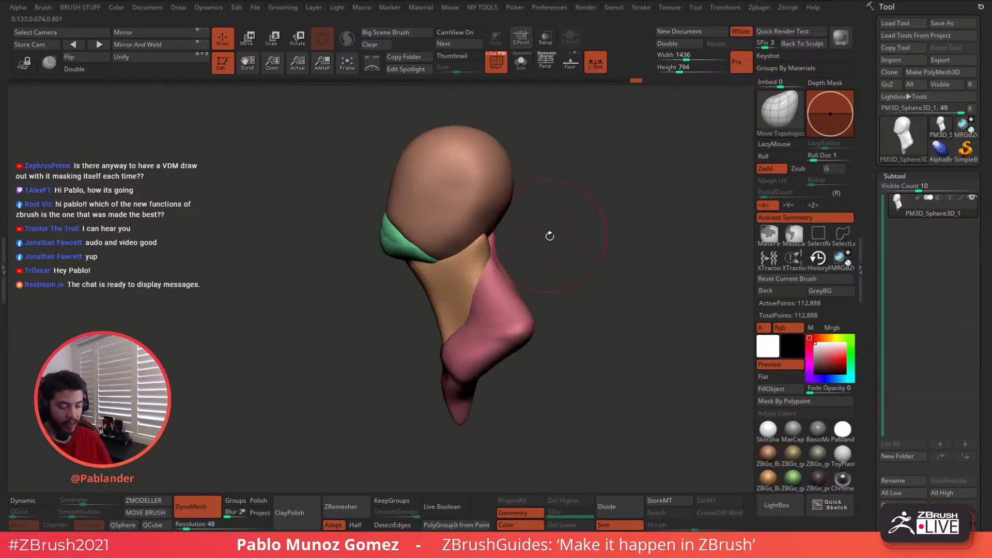
mouse_move(483, 152)
left_mouse_down()
mouse_move(511, 144)
mouse_move(569, 170)
mouse_move(558, 288)
mouse_move(581, 326)
left_mouse_up()
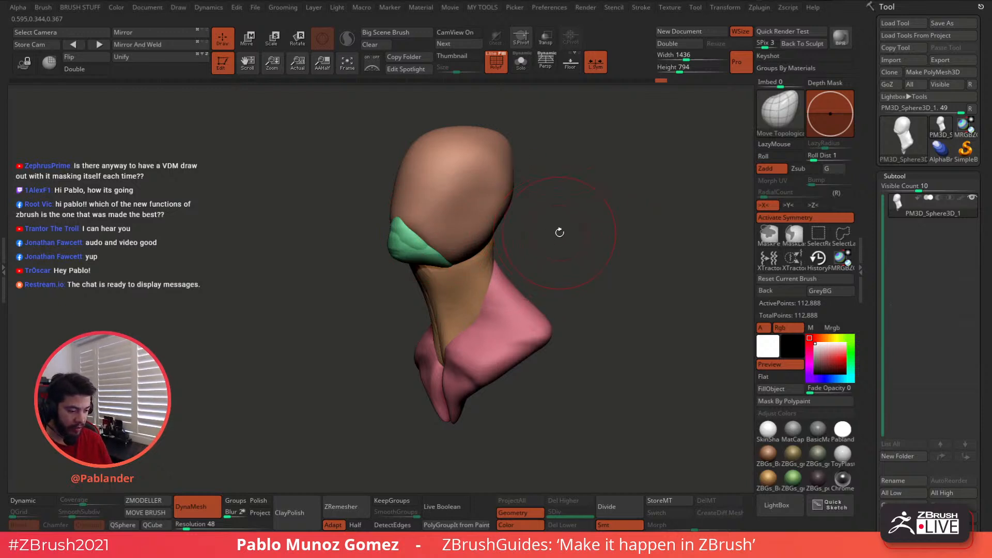
left_click_drag(556, 222, 584, 222)
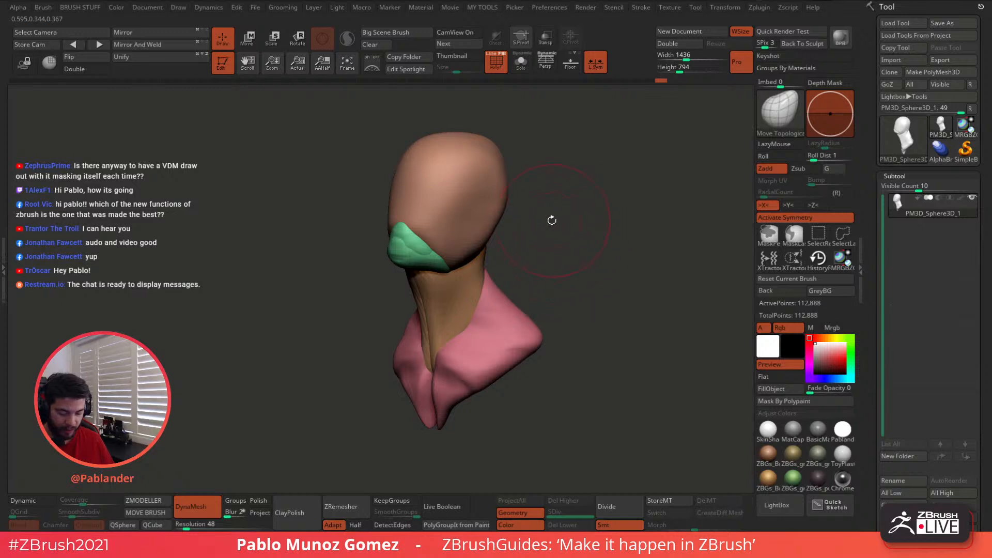
- Add a mirrored pair of MeshBalloon volumes to the sides of the skull
key("ctrl")
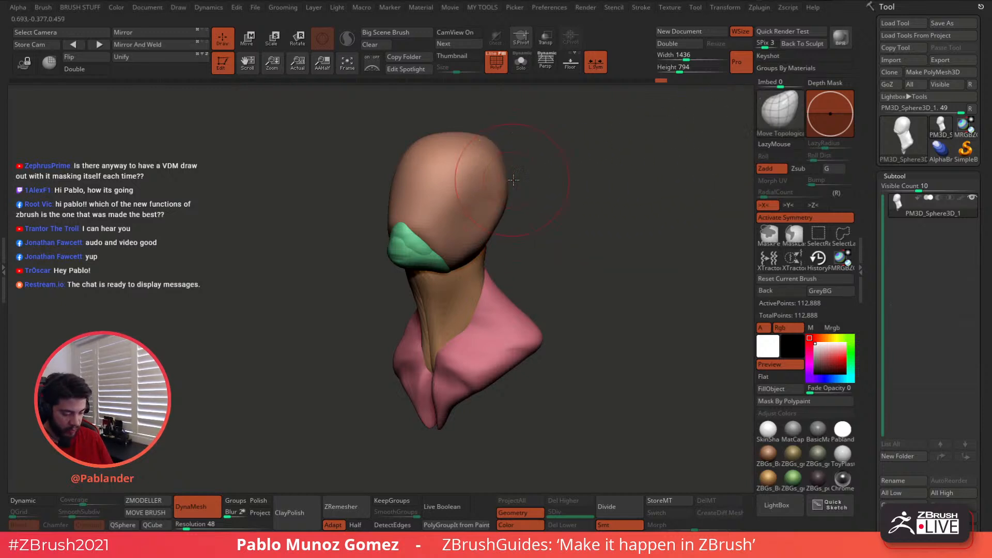
left_click_drag(548, 184, 534, 179)
mouse_move(472, 180)
left_mouse_down("ctrl")
mouse_move(507, 164)
mouse_move(524, 191)
mouse_move(462, 234)
left_mouse_up("ctrl")
left_click_drag(558, 233, 588, 237)
mouse_move(467, 227)
left_mouse_down()
mouse_move(454, 229)
mouse_move(469, 156)
left_mouse_up()
- Shape the skull's side volumes with Move Topological, extending them inward across the back of the head
left_click_drag(527, 181, 494, 179)
right_click_drag(531, 176, 522, 174)
left_click_drag(516, 171, 539, 157)
right_click_drag(548, 164, 536, 165)
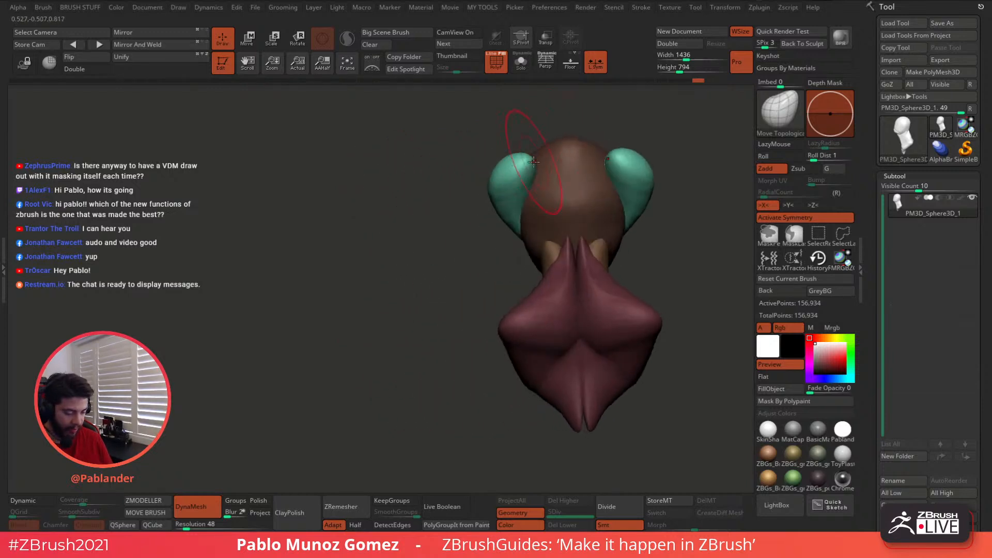
left_click_drag(545, 164, 563, 155)
left_click_drag(499, 182, 512, 182)
left_click_drag(544, 167, 556, 167)
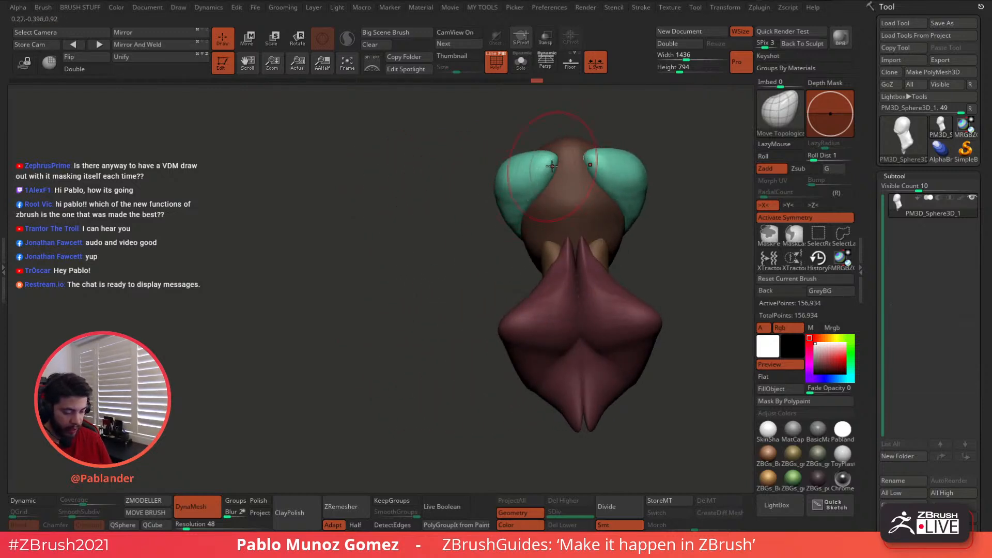
mouse_move(569, 178)
right_mouse_down("alt")
mouse_move(492, 183)
mouse_move(523, 155)
mouse_move(496, 197)
mouse_move(547, 163)
mouse_move(549, 195)
mouse_move(592, 195)
right_mouse_up("alt")
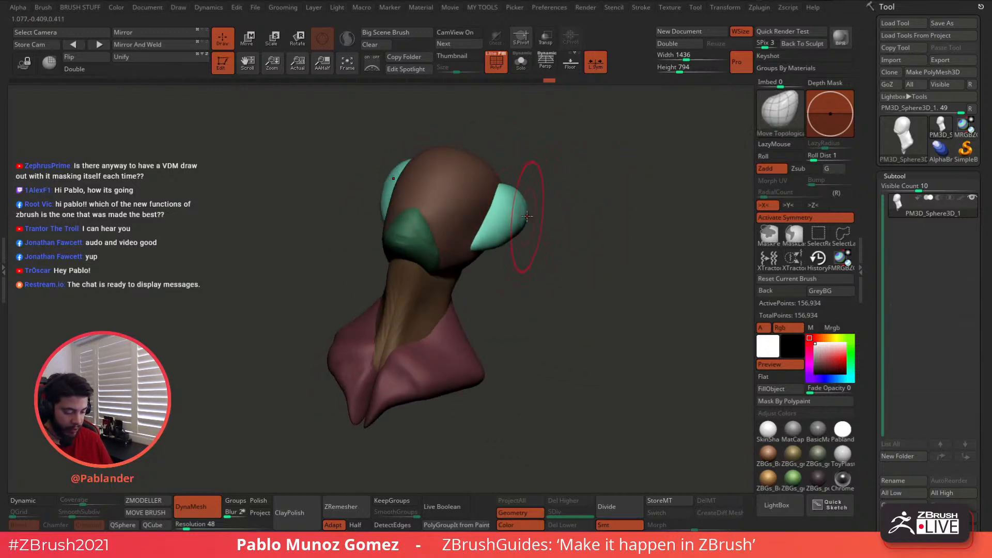
mouse_move(527, 216)
right_mouse_down()
mouse_move(509, 207)
mouse_move(557, 230)
mouse_move(569, 172)
mouse_move(563, 229)
mouse_move(584, 230)
mouse_move(571, 249)
mouse_move(565, 205)
mouse_move(568, 263)
right_mouse_up()
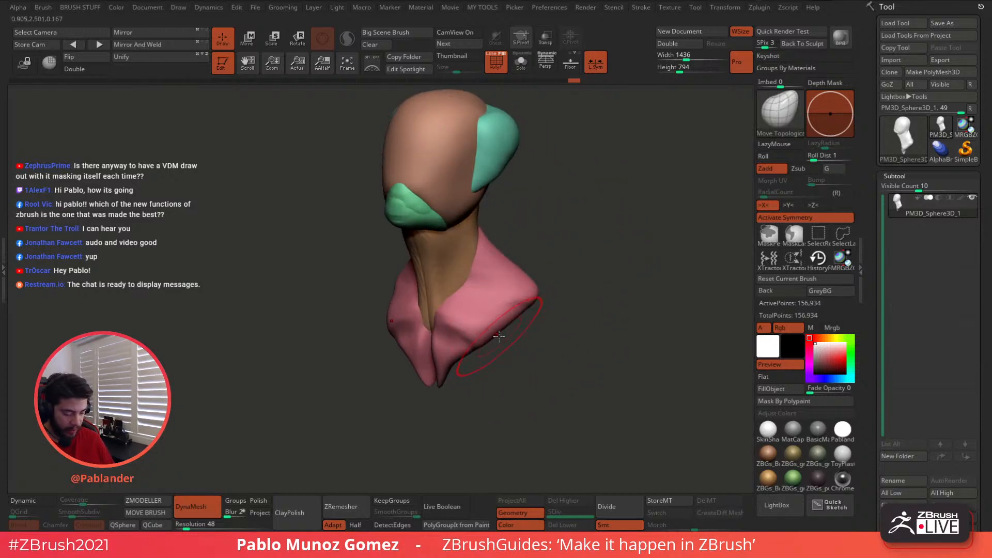
- Add mirrored MeshBalloon volumes to the shoulder ends and shape them into rounded deltoids with Move Topological
left_click_drag(496, 336, 585, 326, "ctrl")
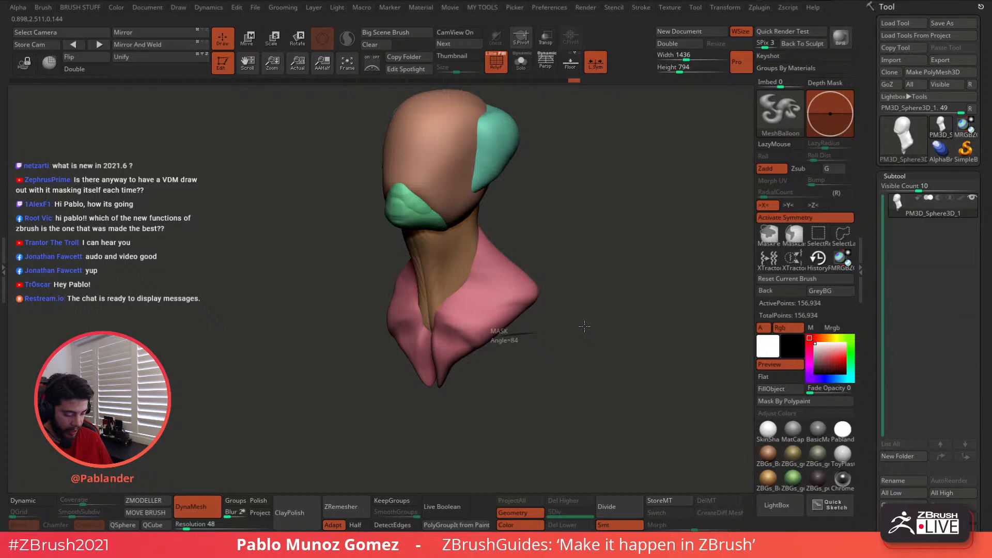
mouse_move(585, 326)
left_mouse_down("ctrl")
mouse_move(537, 343)
mouse_move(509, 336)
mouse_move(518, 288)
left_mouse_up("ctrl")
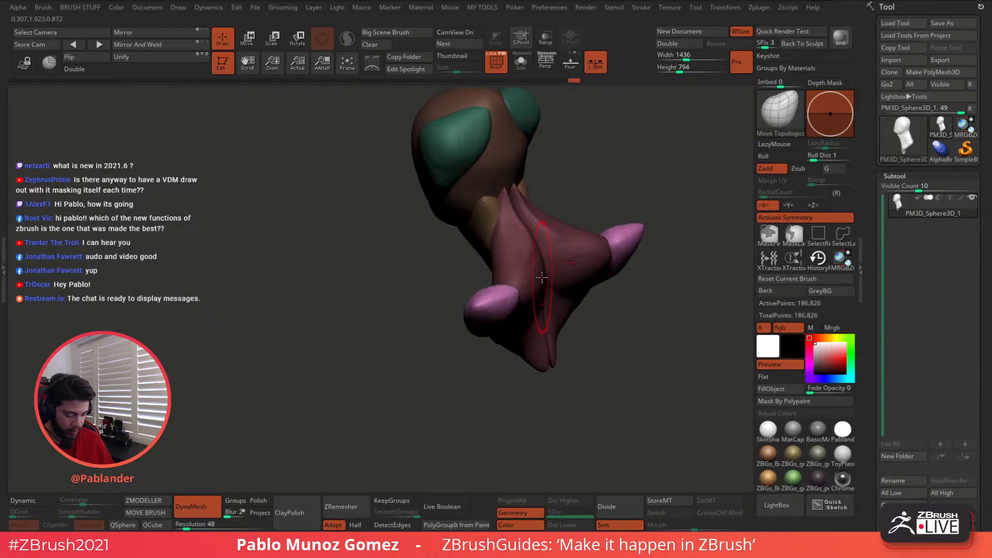
right_click_drag(540, 281, 509, 308)
left_click_drag(476, 319, 487, 328)
left_click_drag(527, 322, 567, 296)
mouse_move(495, 327)
left_mouse_down()
mouse_move(477, 346)
mouse_move(594, 272)
left_mouse_up()
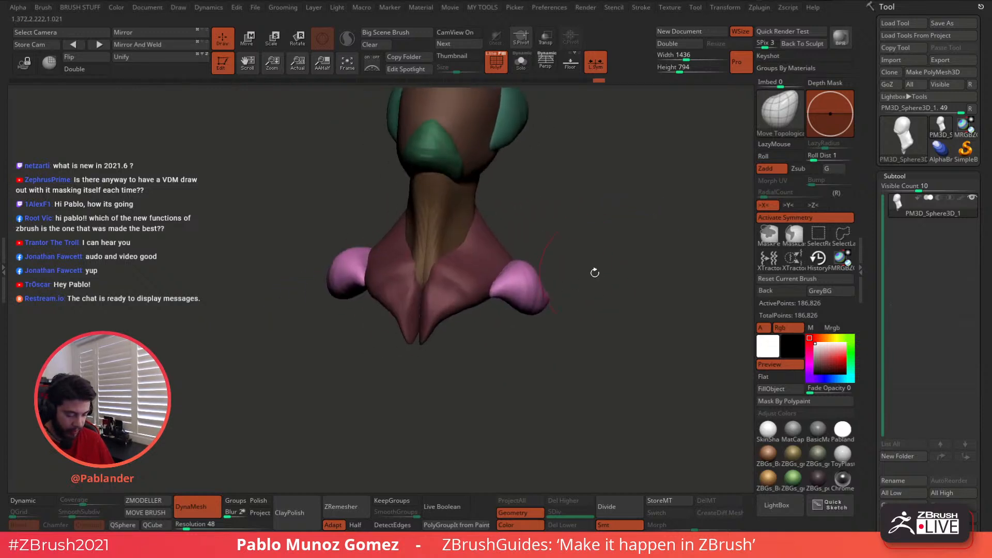
- Add a mirrored pair of MeshBalloon volumes beneath the shoulders to fill out the chest and back
mouse_move(552, 327)
left_mouse_down("alt")
mouse_move(606, 297)
mouse_move(611, 310)
mouse_move(595, 276)
mouse_move(495, 270)
left_mouse_up("alt")
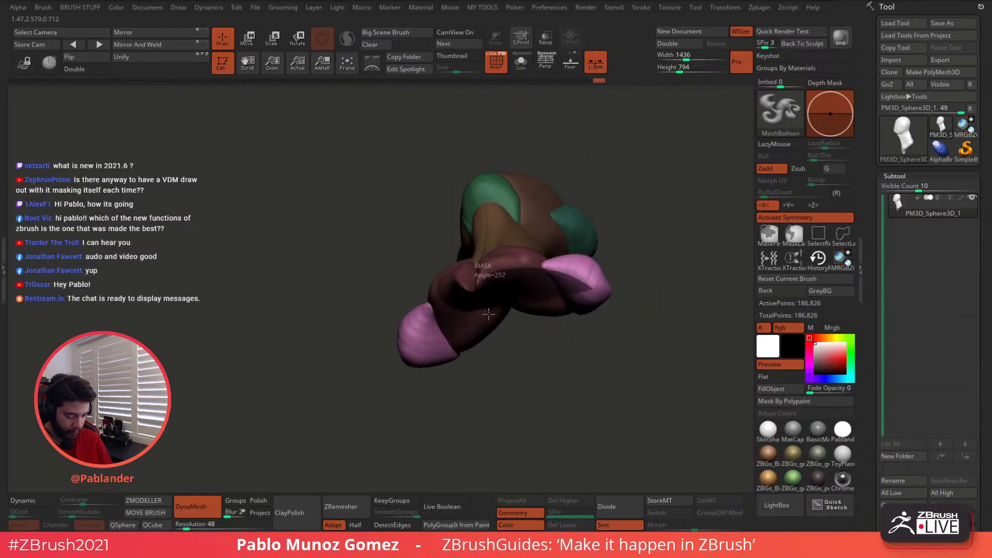
left_click_drag(599, 298, 600, 299, "ctrl")
mouse_move(601, 300)
left_mouse_down()
mouse_move(598, 323)
mouse_move(530, 311)
left_mouse_up()
left_click_drag(549, 319, 610, 316)
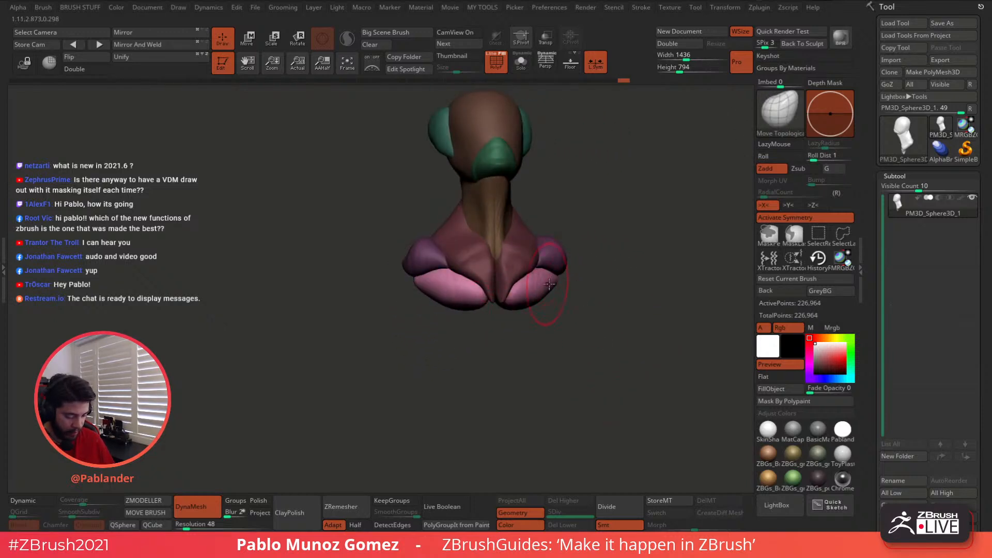
- Pull the new torso volumes up the upper back and toward the spine with Move Topological, and clear the mask
mouse_move(549, 283)
right_mouse_down()
mouse_move(573, 292)
mouse_move(527, 305)
mouse_move(573, 294)
mouse_move(540, 281)
mouse_move(578, 297)
right_mouse_up()
right_click(517, 315)
left_click_drag(578, 305, 588, 277)
right_click_drag(610, 266, 561, 278)
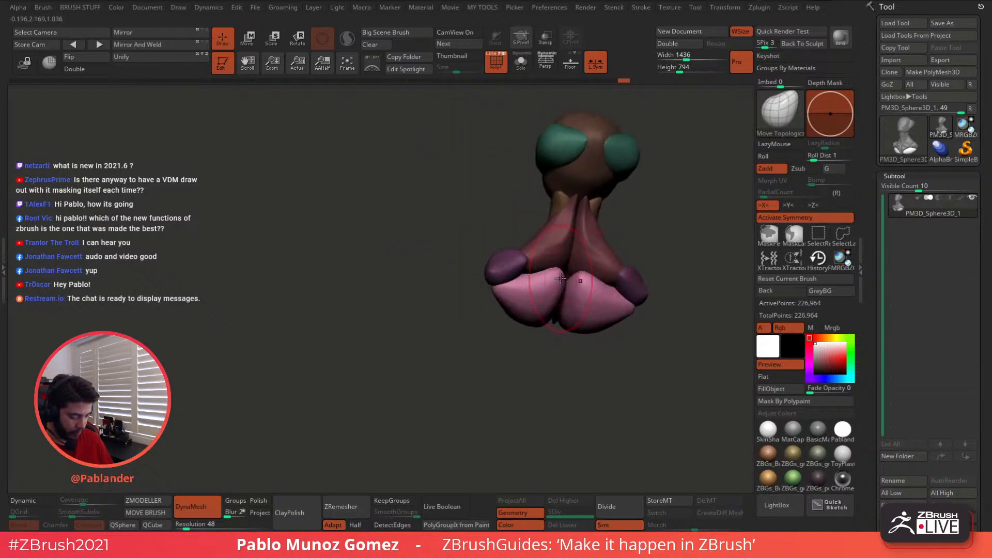
mouse_move(561, 279)
left_mouse_down()
mouse_move(565, 262)
mouse_move(553, 276)
left_mouse_up()
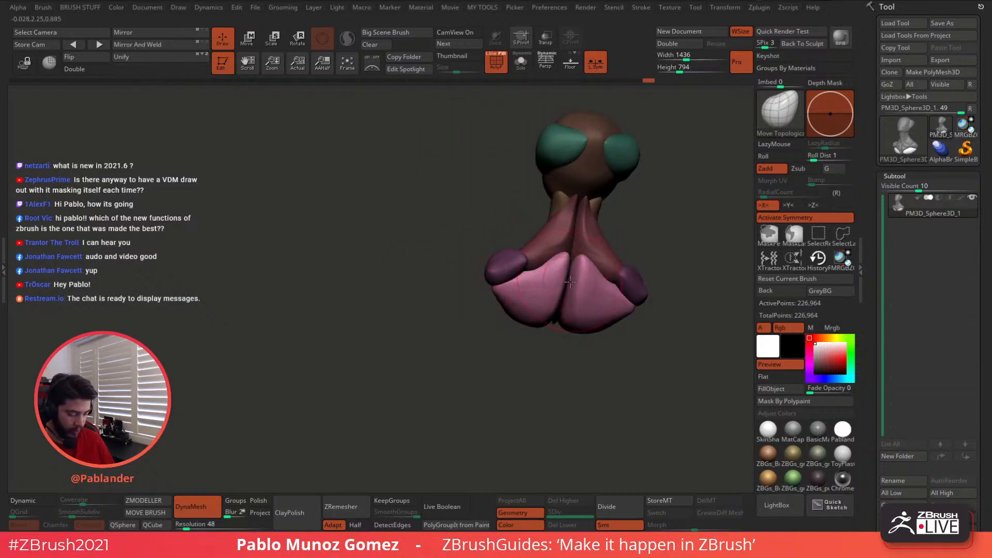
right_click_drag(571, 281, 594, 290)
left_click_drag(575, 290, 571, 279)
right_click_drag(571, 282, 563, 305)
left_click_drag(565, 302, 572, 309)
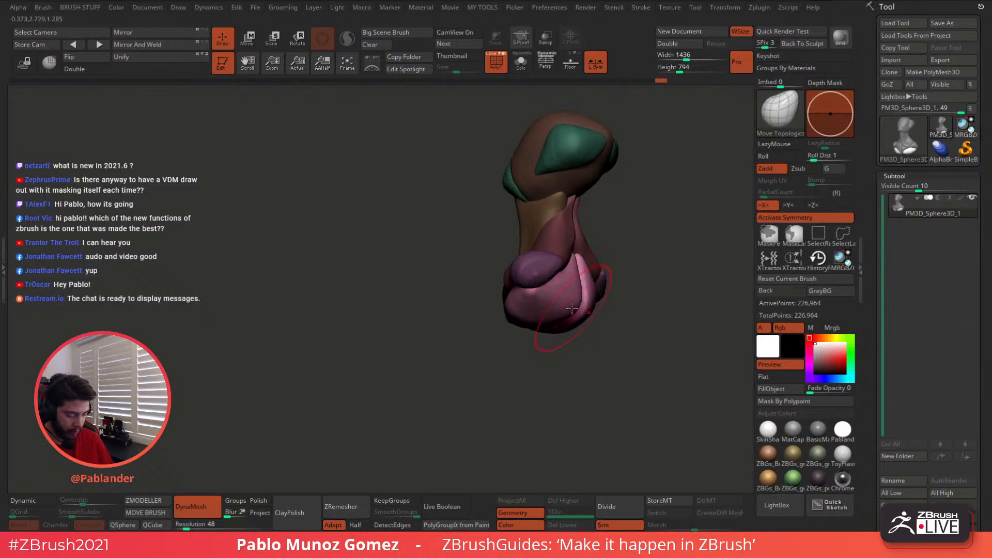
mouse_move(572, 308)
right_mouse_down()
mouse_move(584, 291)
mouse_move(538, 264)
mouse_move(584, 283)
mouse_move(585, 267)
right_mouse_up()
left_click_drag(584, 267, 589, 290, "ctrl")
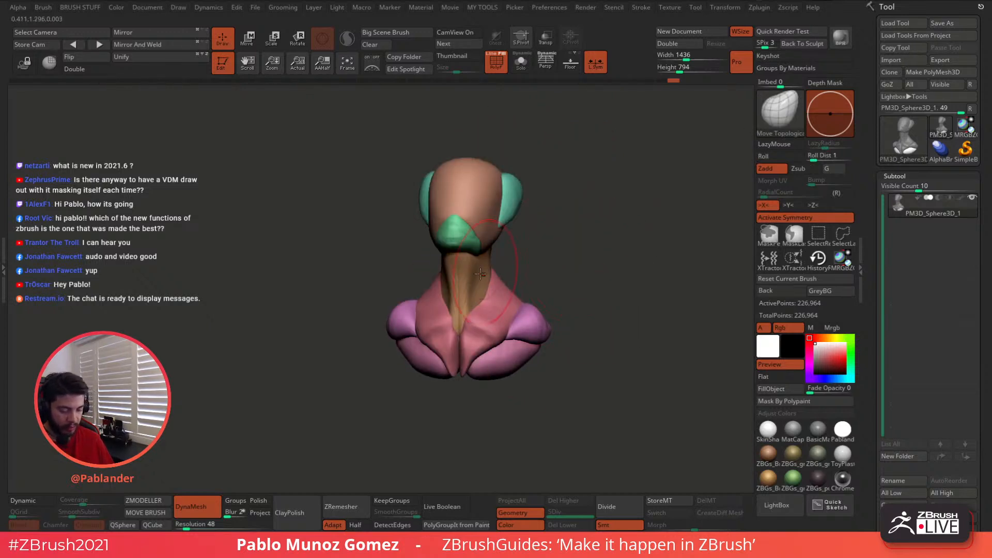
- Examine the blocked-out bust from the front and three-quarter side, and look over the SnakeCurve brushes in the brush library
right_click_drag(480, 274, 576, 200)
right_click_drag(602, 274, 572, 264)
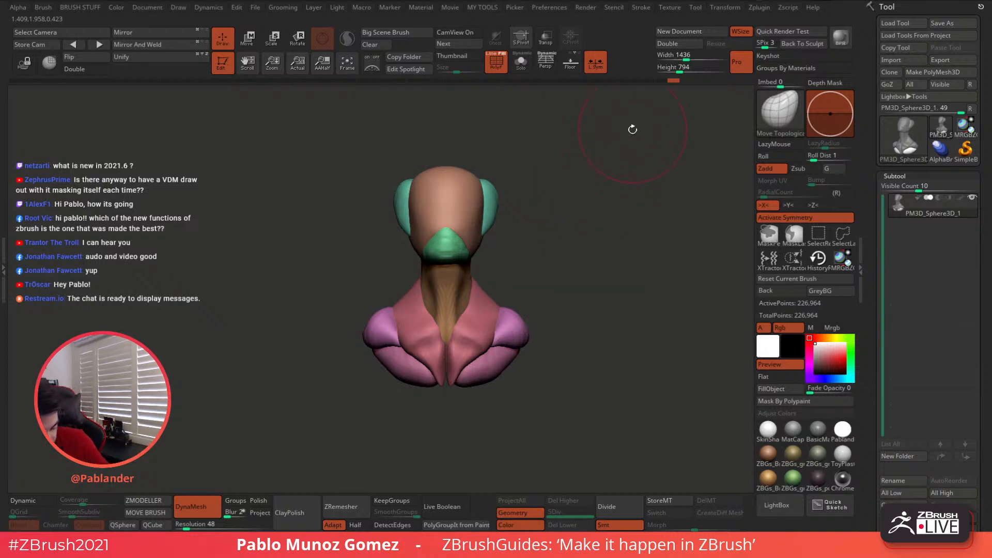
mouse_move(553, 206)
right_mouse_down()
mouse_move(571, 226)
mouse_move(571, 216)
right_mouse_up()
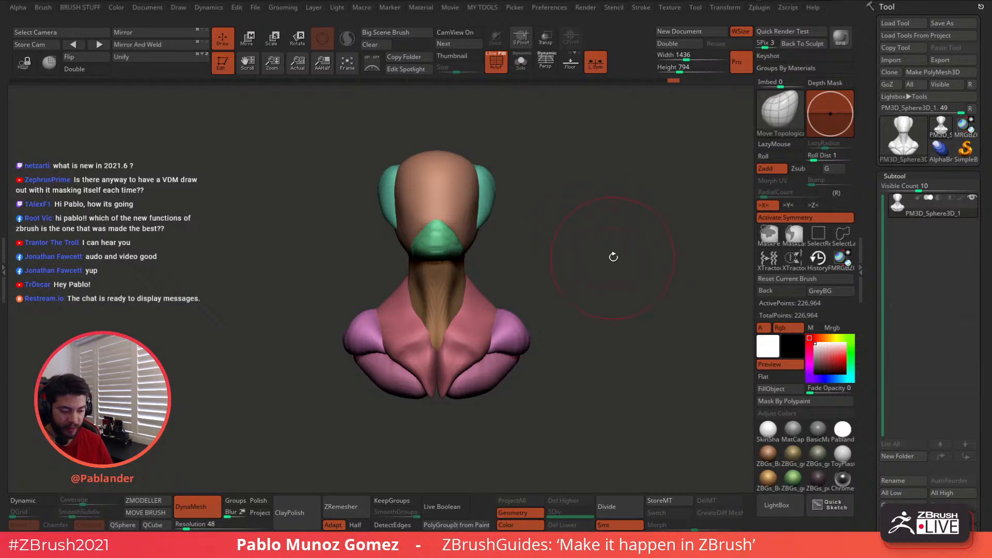
mouse_move(613, 257)
left_mouse_down()
mouse_move(594, 248)
mouse_move(587, 221)
left_mouse_up()
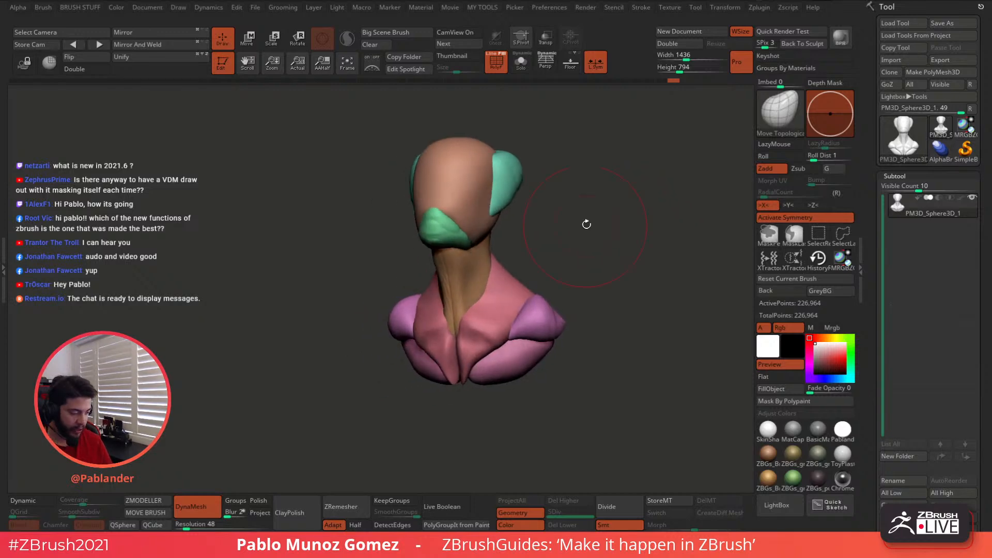
left_click(782, 111)
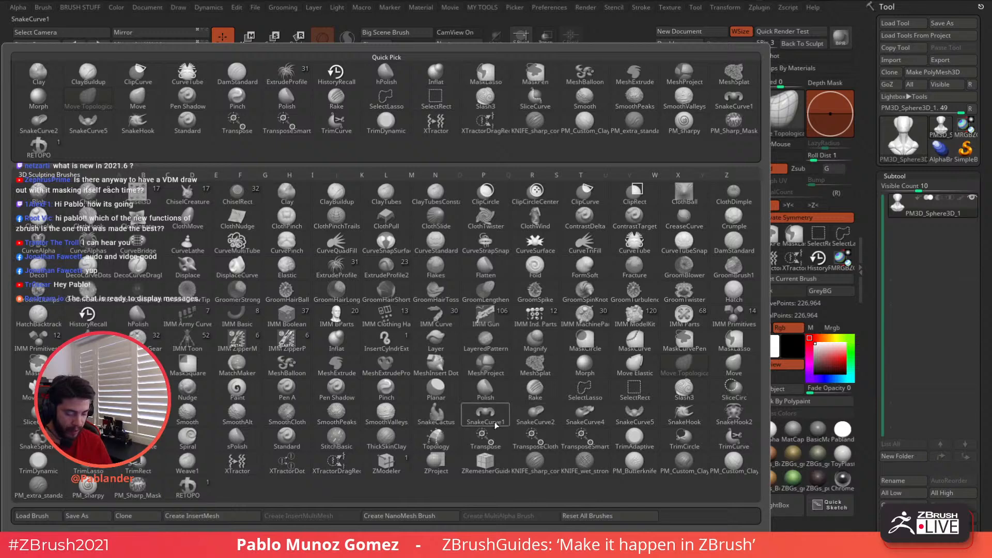
mouse_move(502, 420)
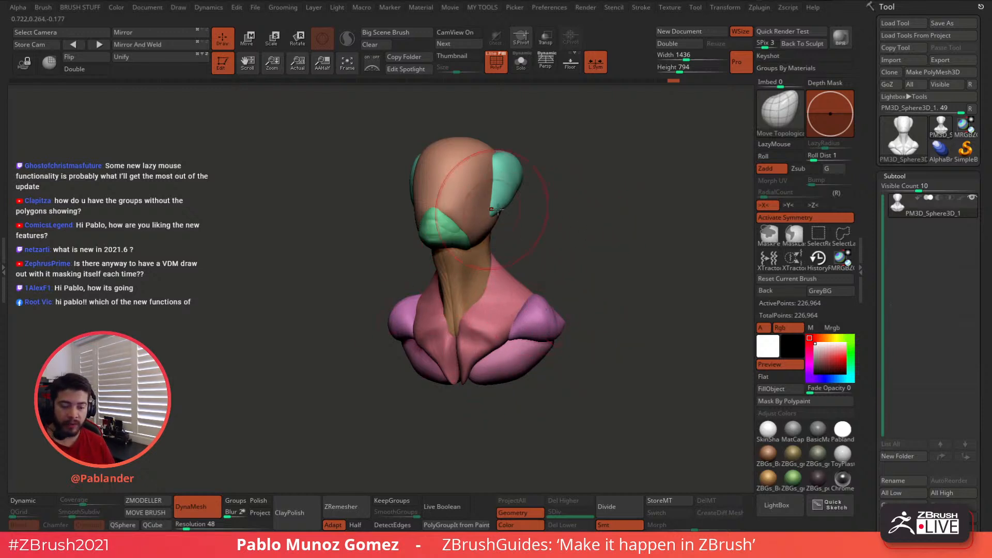
left_click_drag(555, 241, 528, 245, "alt")
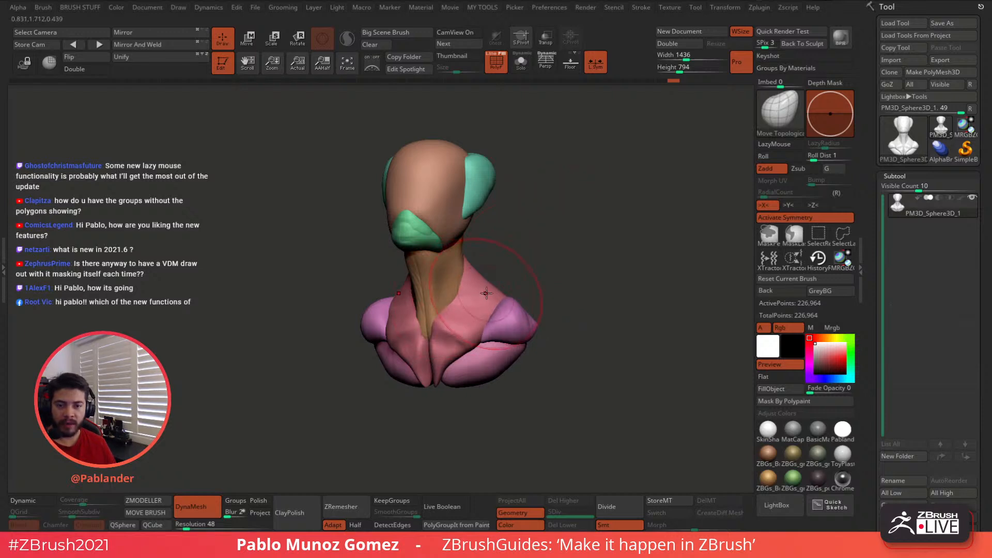
mouse_move(563, 234)
left_mouse_down()
mouse_move(549, 226)
mouse_move(552, 235)
left_mouse_up()
- Switch to the Move brush, pull the bottom of the chest down to a point and push the shoulders inward
key("space")
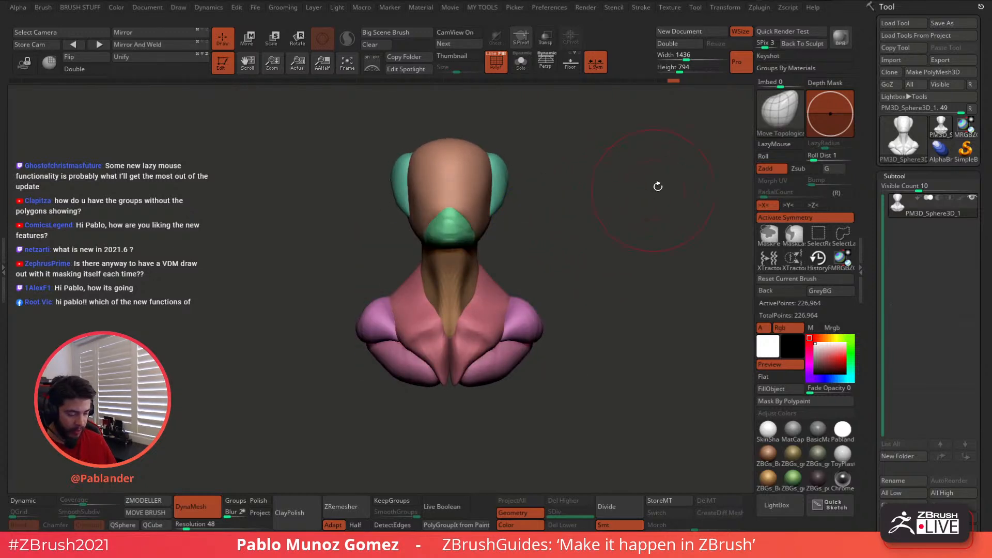
key("b")
left_click(641, 257)
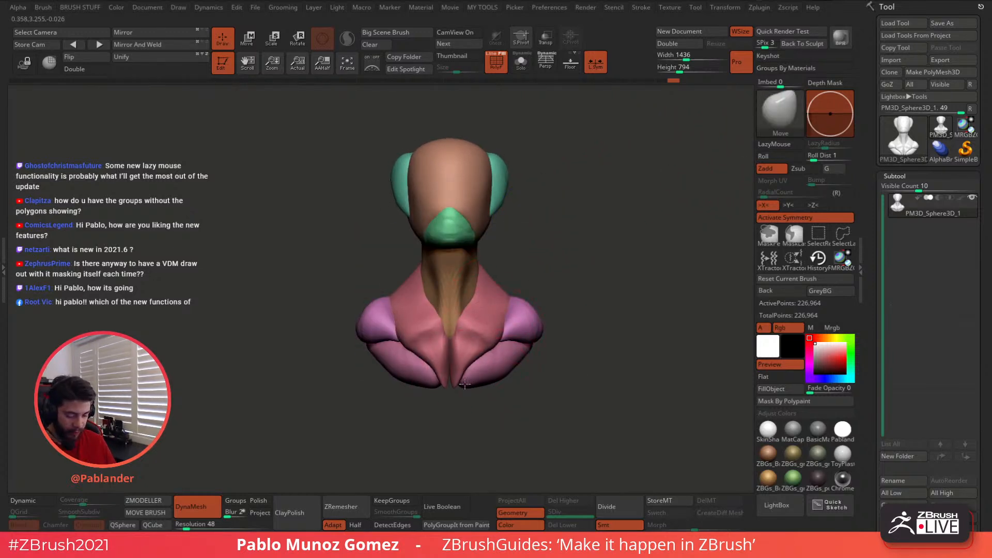
left_click_drag(449, 402, 449, 415)
left_click_drag(500, 386, 491, 380)
left_click_drag(538, 319, 530, 324)
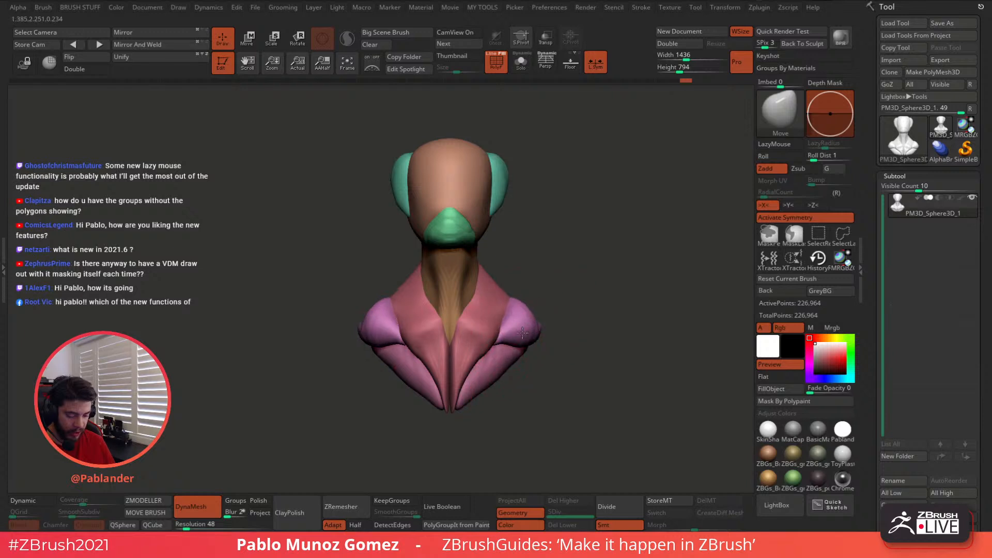
key("space")
left_click_drag(544, 272, 552, 271)
left_click_drag(528, 329, 510, 334)
- Push in the sides of the head and adjust the crown of the skull with the Move brush
mouse_move(575, 265)
left_mouse_down()
mouse_move(569, 285)
mouse_move(588, 324)
mouse_move(487, 343)
left_mouse_up()
left_click_drag(533, 194, 518, 199)
left_click_drag(554, 205, 616, 211)
left_click_drag(523, 223, 513, 220)
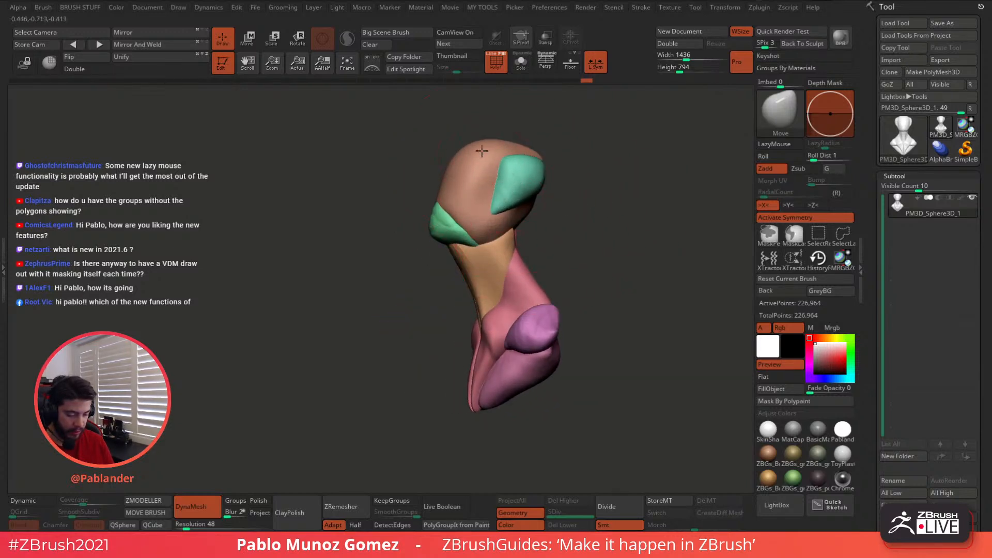
left_click_drag(483, 149, 487, 157)
- Adjust the Move brush settings and reshape the back of the neck and the trapezius area above the shoulders
left_click_drag(532, 226, 517, 300)
key("space")
left_click(549, 240)
mouse_move(551, 238)
left_mouse_down()
mouse_move(473, 289)
mouse_move(502, 324)
mouse_move(513, 305)
left_mouse_up()
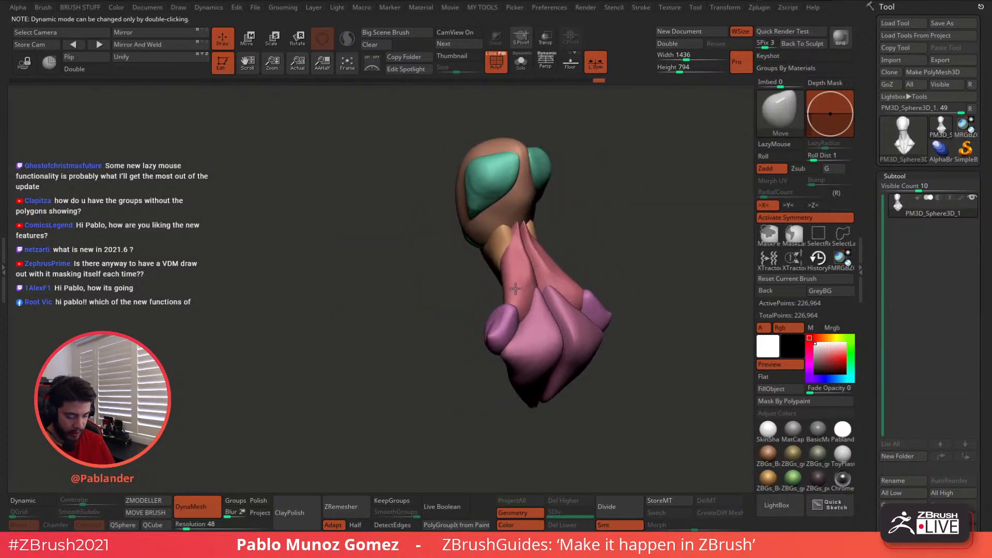
mouse_move(518, 260)
left_mouse_down()
mouse_move(566, 256)
mouse_move(529, 286)
left_mouse_up()
- Reshape the upper back and lower chest in side view, and check the head from the opposite side
left_click_drag(572, 242, 580, 228)
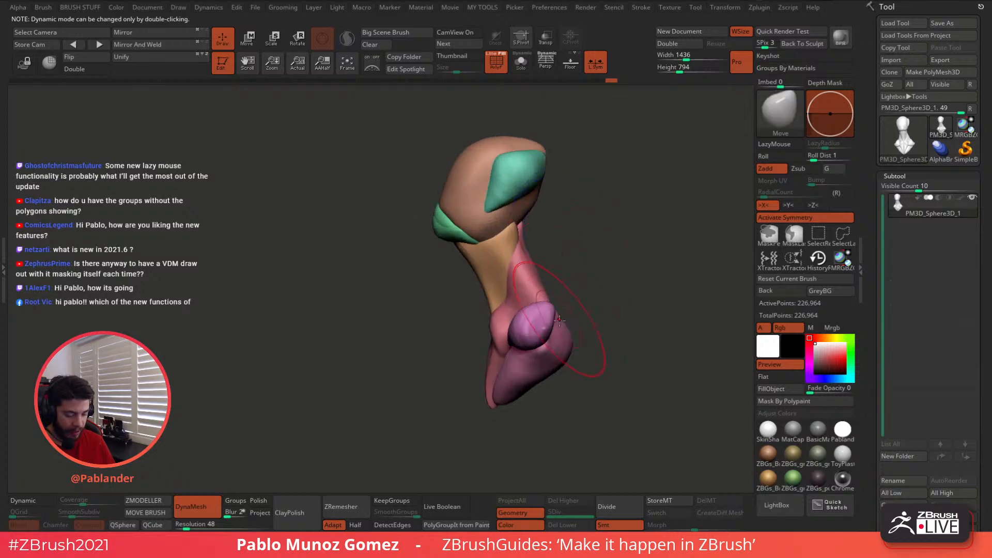
left_click_drag(559, 327, 562, 302)
mouse_move(517, 391)
left_mouse_down()
mouse_move(522, 401)
mouse_move(485, 375)
mouse_move(513, 397)
left_mouse_up()
left_click_drag(537, 329, 588, 325)
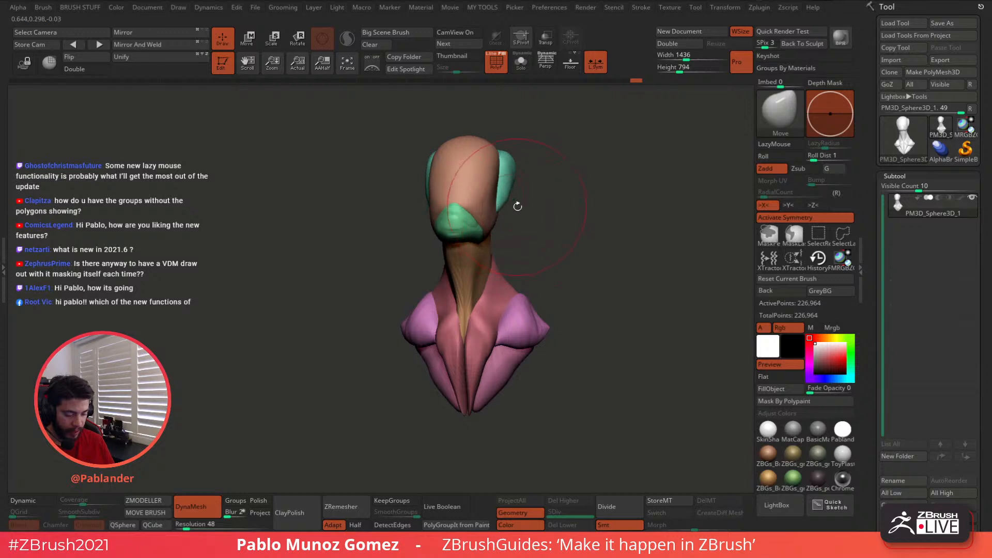
mouse_move(507, 219)
left_mouse_down()
mouse_move(551, 225)
mouse_move(514, 247)
left_mouse_up()
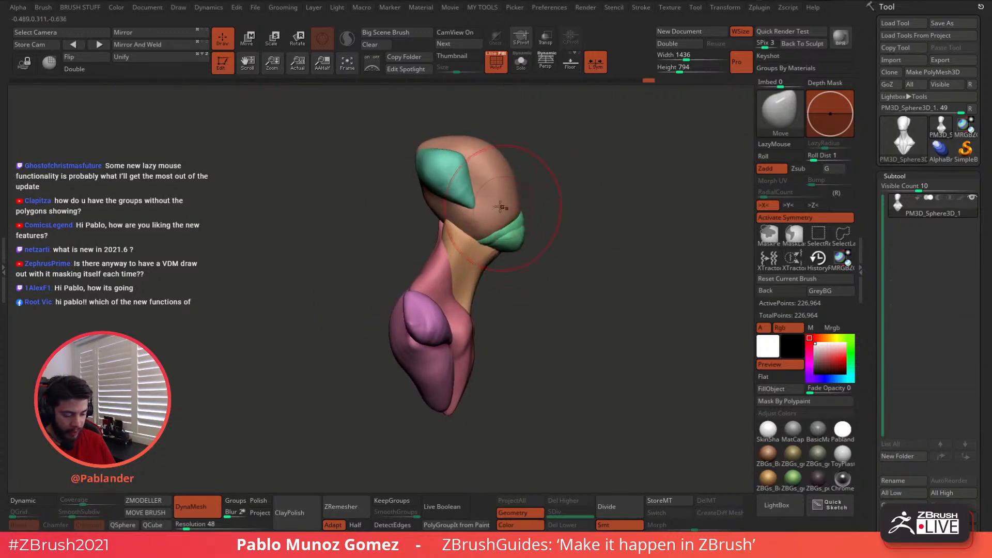
- Adjust the Move brush's draw size and reshape the neck, upper back and tops of the shoulders
left_click_drag(572, 207, 616, 222)
left_click_drag(419, 294, 408, 290)
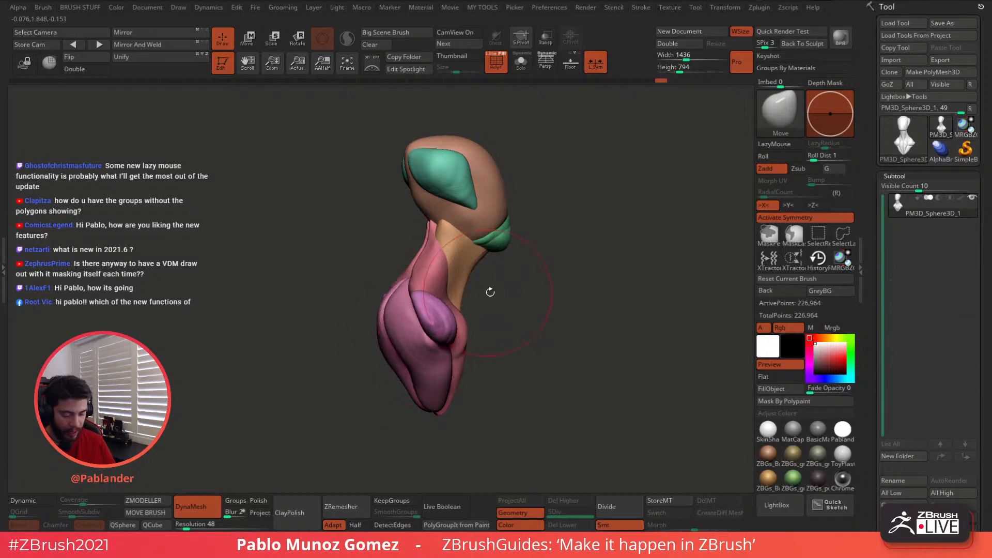
left_click_drag(490, 292, 537, 293)
left_click_drag(460, 270, 576, 228, "alt")
key("space")
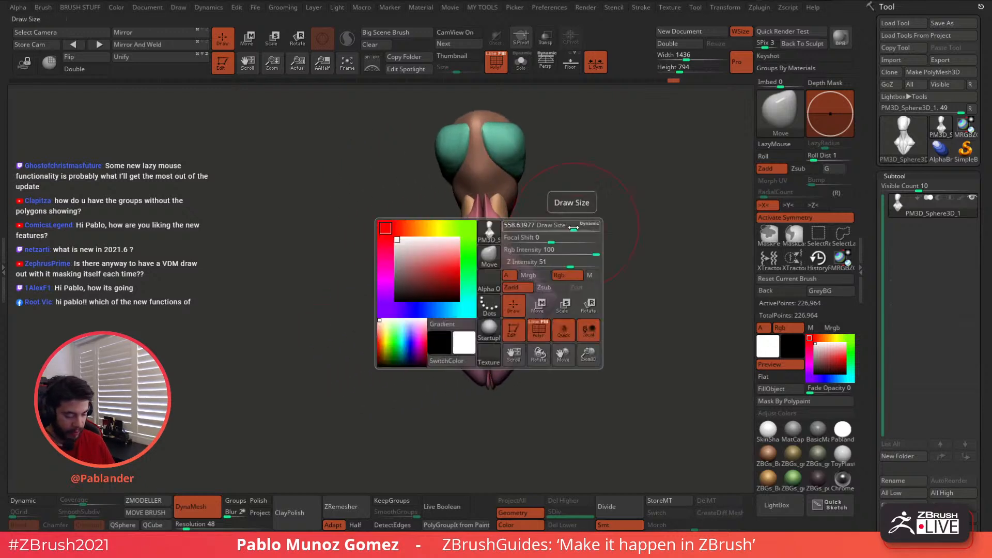
key("space")
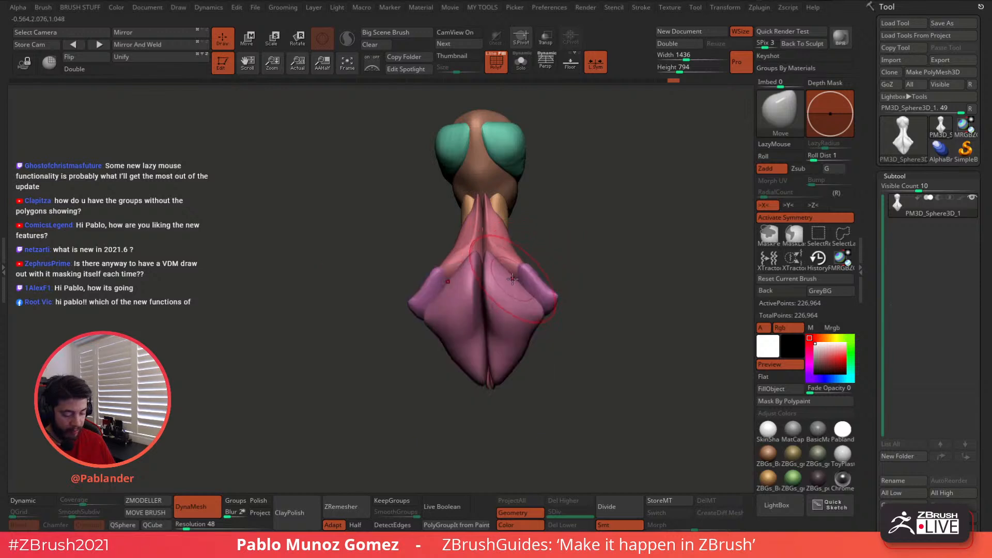
left_click_drag(536, 258, 531, 271)
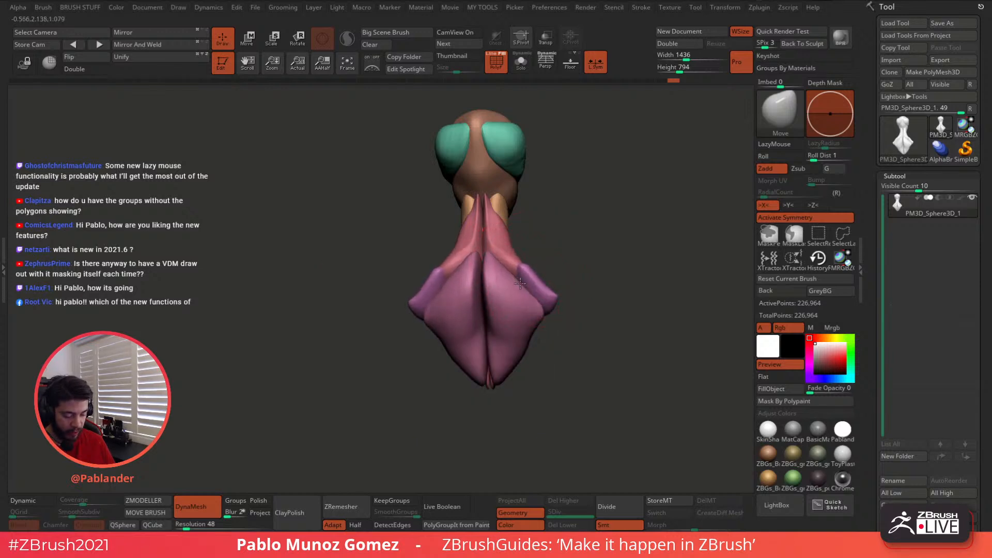
mouse_move(570, 244)
left_mouse_down()
mouse_move(591, 251)
mouse_move(572, 244)
mouse_move(576, 219)
left_mouse_up()
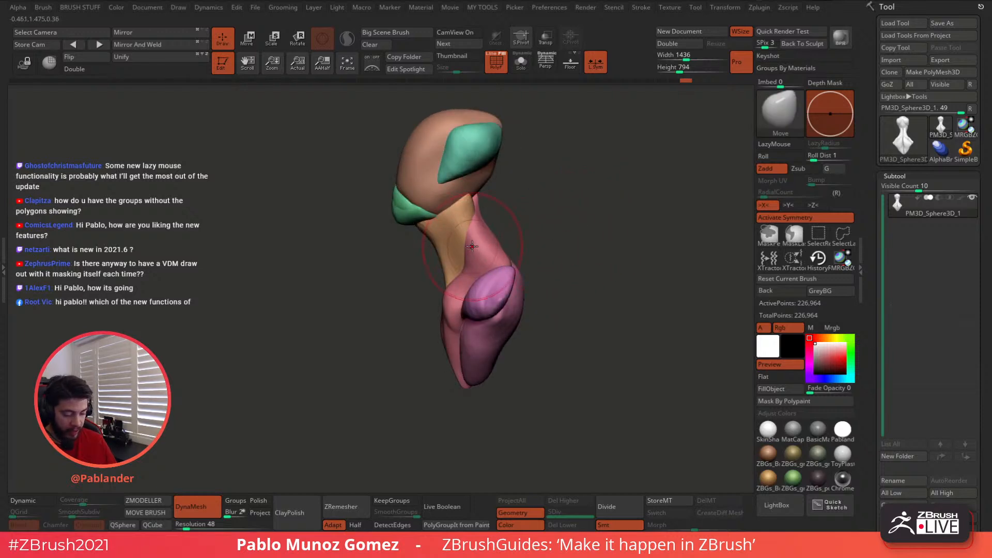
- Refine the profile of the head, neck and chest with the Move brush, working from side and front views
left_click_drag(543, 146, 514, 151)
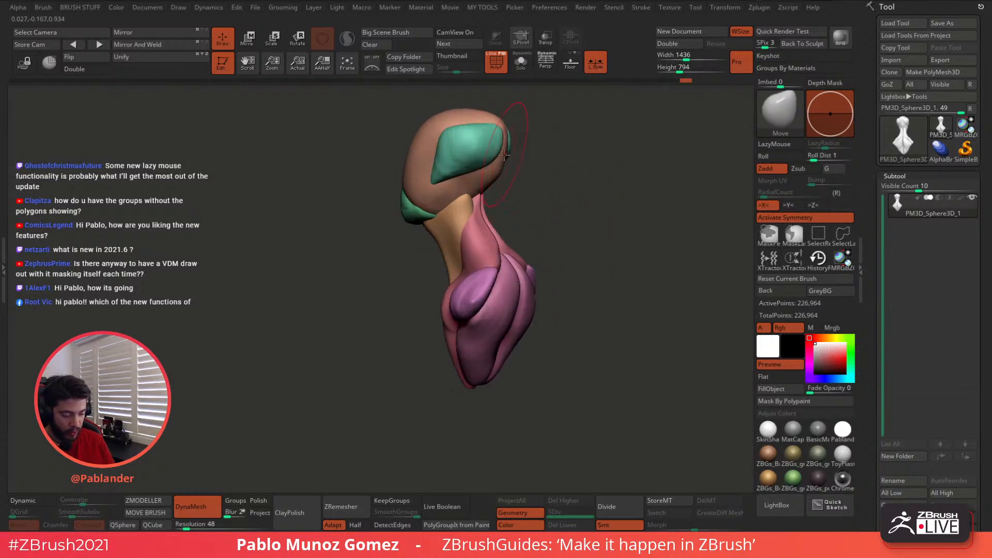
left_click_drag(535, 209, 555, 215)
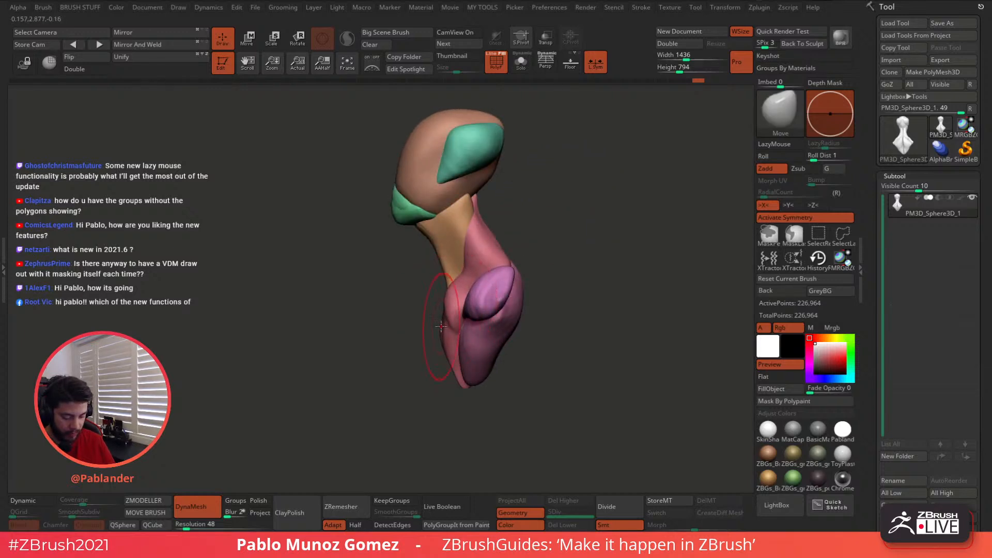
mouse_move(561, 247)
left_mouse_down()
mouse_move(599, 241)
mouse_move(584, 256)
left_mouse_up()
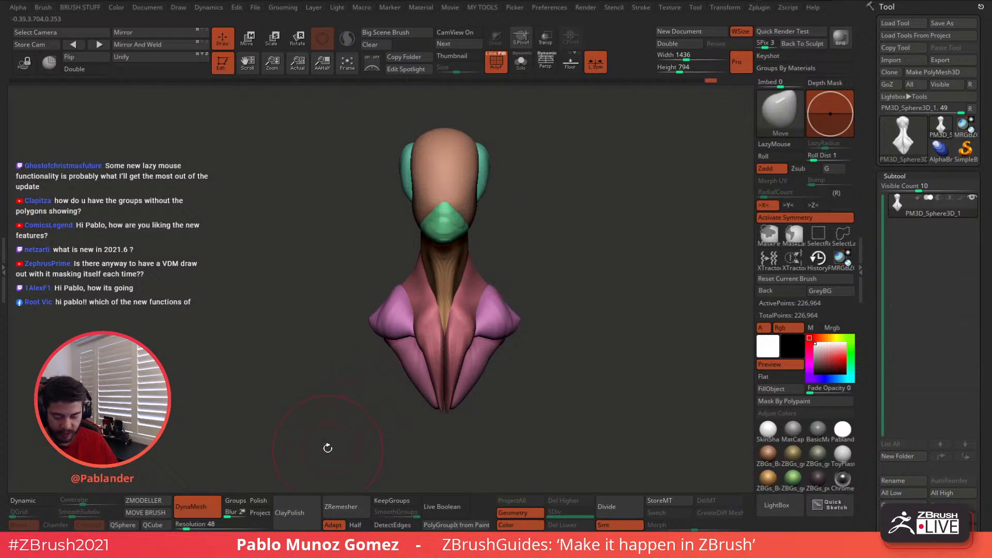
- Unify the bust's size and reframe it in the canvas from the front
left_click(145, 59)
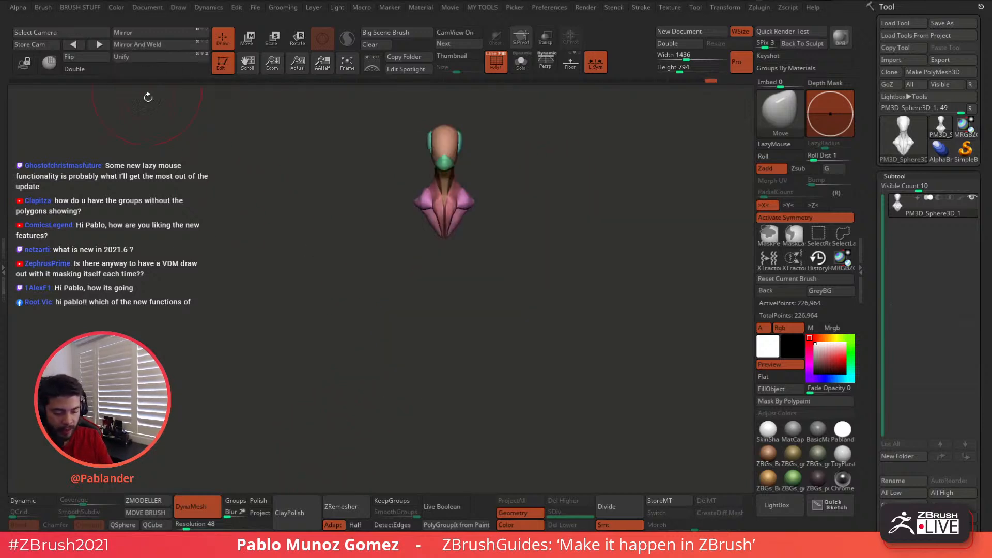
left_click_drag(478, 127, 511, 248, "alt")
left_click_drag(535, 192, 509, 279, "alt")
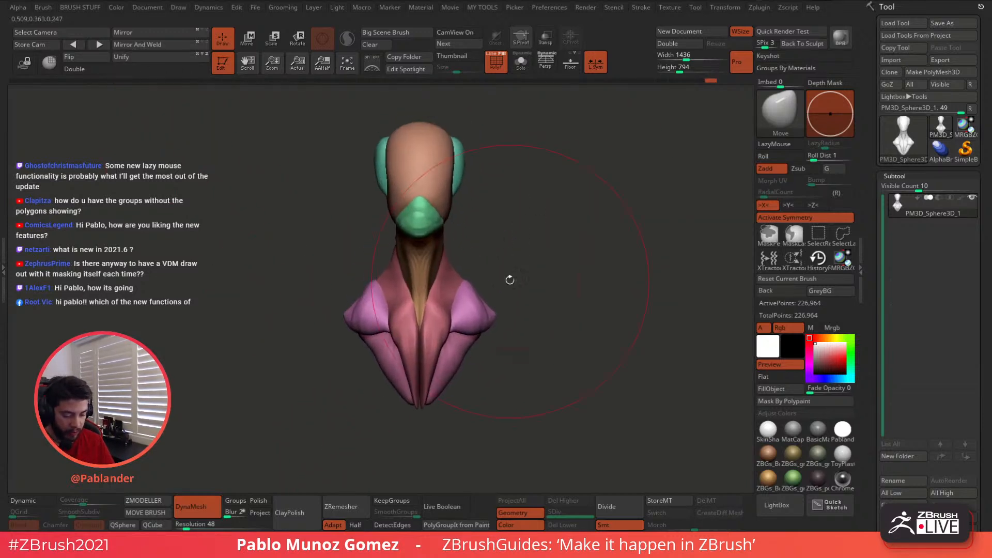
- Try remeshing the bust with DynaMesh at resolution 48 and undo it
mouse_move(548, 194)
left_mouse_down("ctrl")
mouse_move(571, 250)
mouse_move(594, 258)
mouse_move(541, 254)
left_mouse_up("ctrl")
mouse_move(554, 205)
left_mouse_down("ctrl")
mouse_move(627, 185)
mouse_move(616, 199)
left_mouse_up("ctrl")
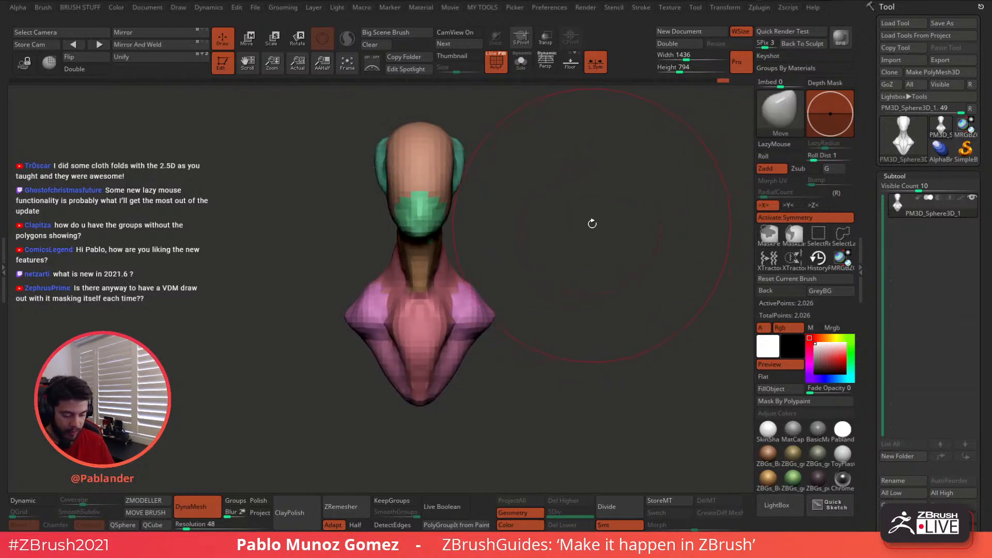
key("ctrl+z")
- Reduce the draw size of the Move brush
key("space")
key("space")
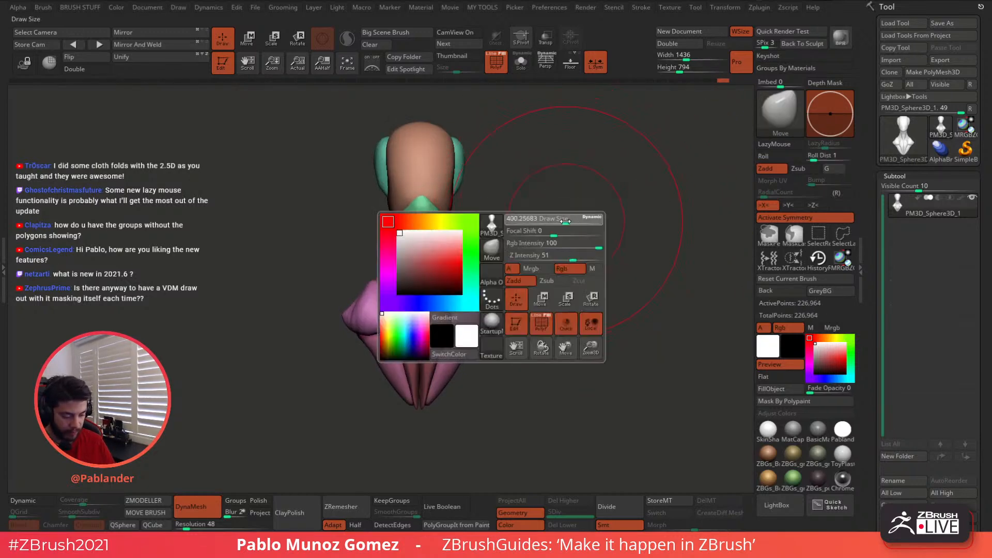
left_click_drag(565, 222, 546, 221)
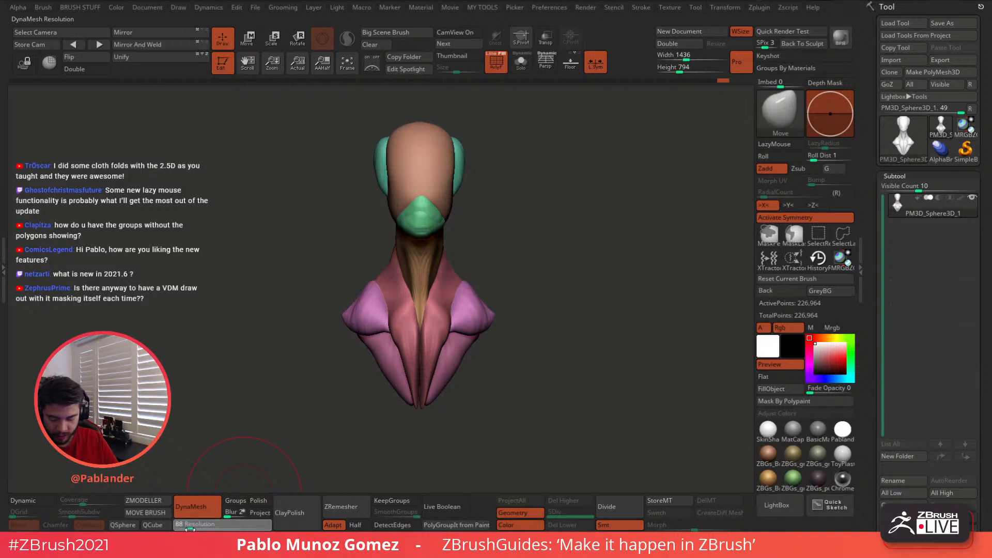
- Try remeshing the bust with DynaMesh at resolution 96 and retry with an adjusted resolution, undoing both attempts
mouse_move(563, 208)
left_mouse_down("ctrl")
mouse_move(631, 154)
mouse_move(624, 168)
left_mouse_up("ctrl")
key("b")
key("m")
key("v")
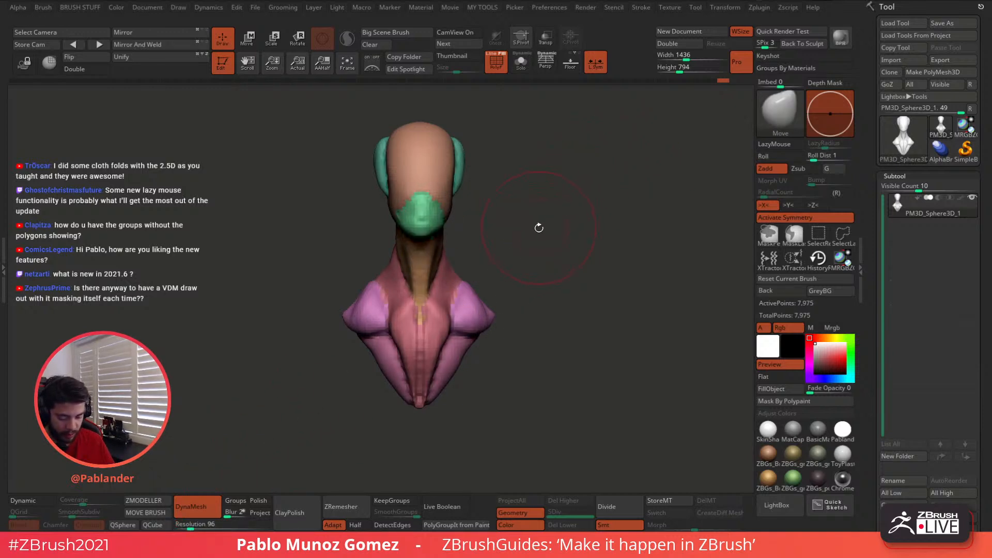
key("ctrl+z")
left_click(196, 527)
key("Return")
left_click_drag(223, 420, 263, 433, "ctrl")
key("ctrl+z")
- Set the DynaMesh resolution to 112 and remesh the bust
left_click(194, 527)
type("112")
key("Return")
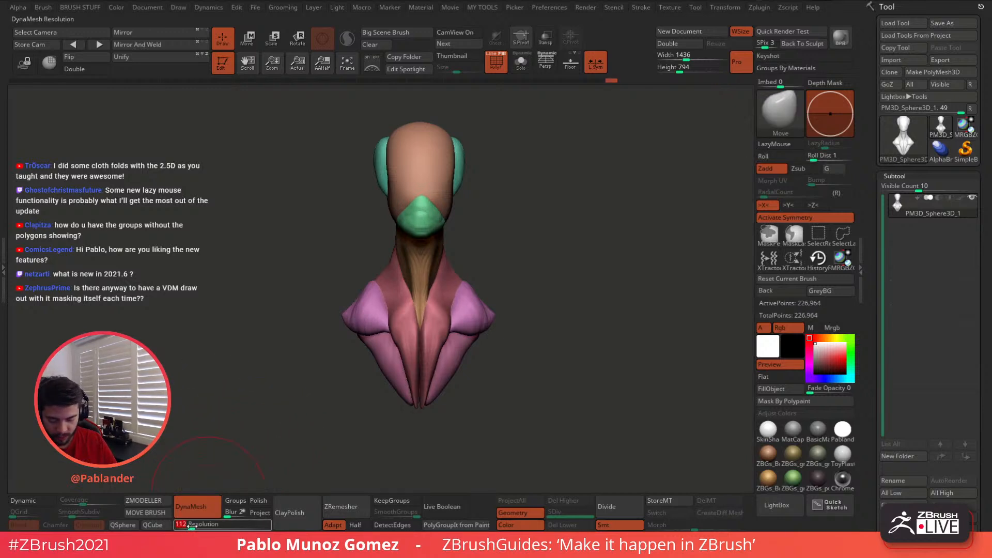
left_click_drag(228, 377, 235, 383, "ctrl")
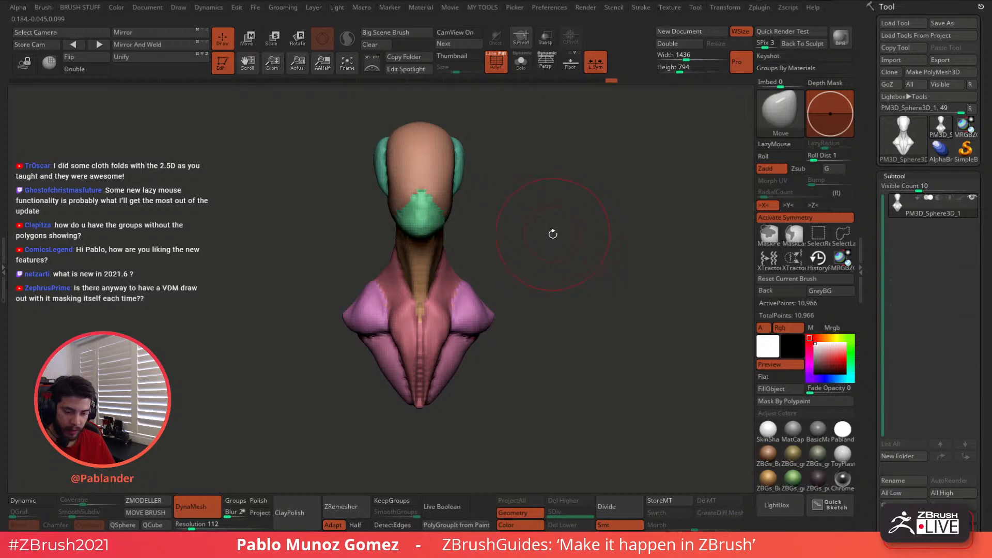
- Turn off the polygroup color display and apply Mirror And Weld to the bust
key("ctrl+f")
key("Escape")
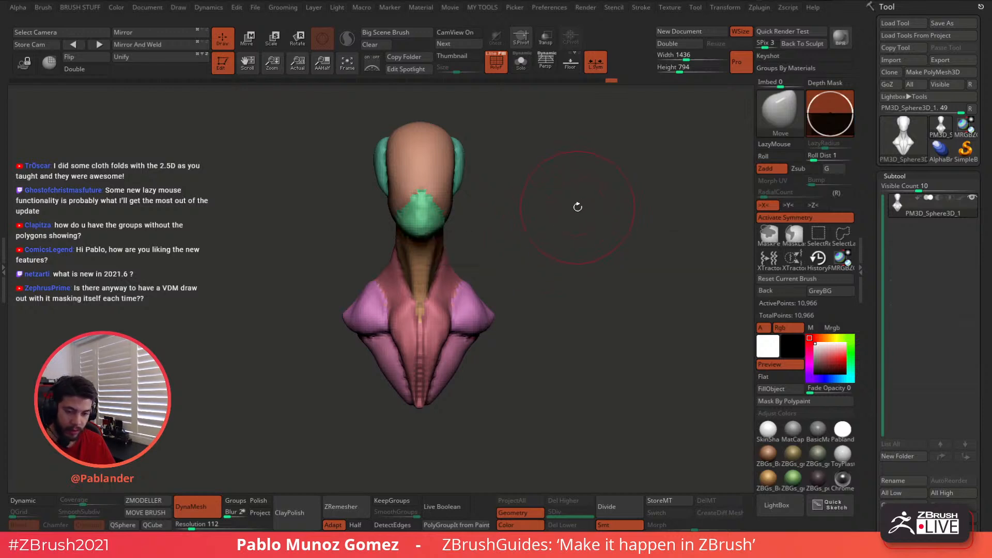
key("shift+f")
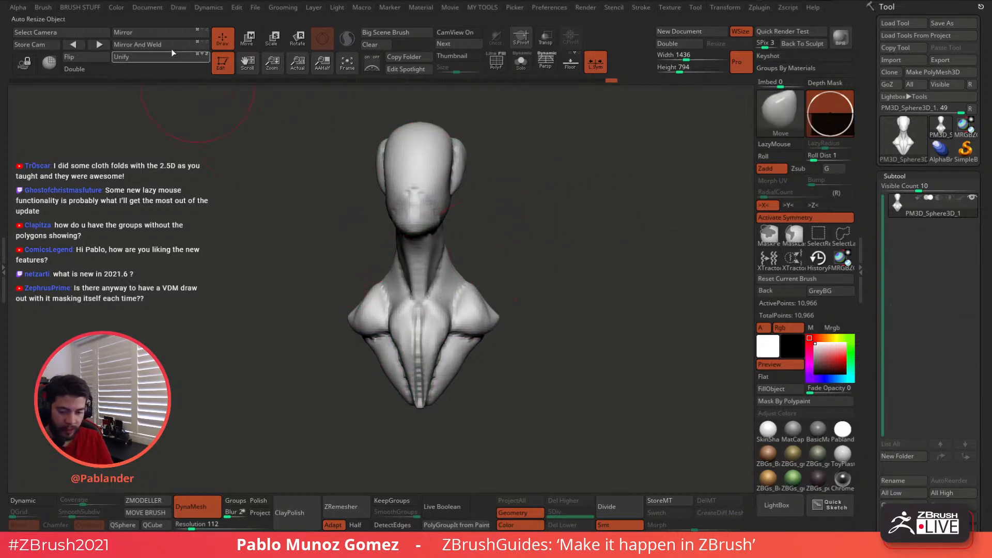
left_click(155, 46)
mouse_move(518, 224)
left_mouse_down("alt")
mouse_move(564, 222)
mouse_move(548, 227)
left_mouse_up("alt")
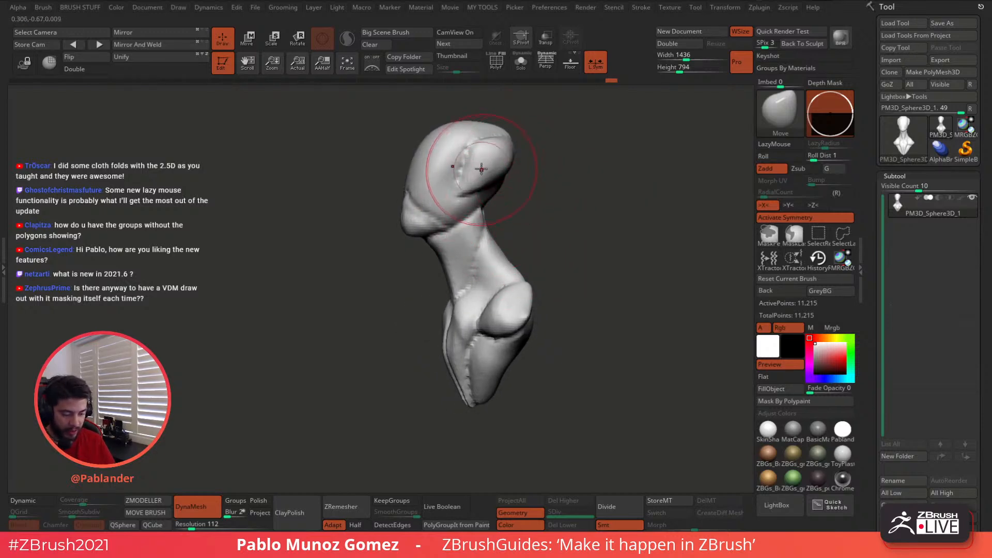
left_click(495, 73)
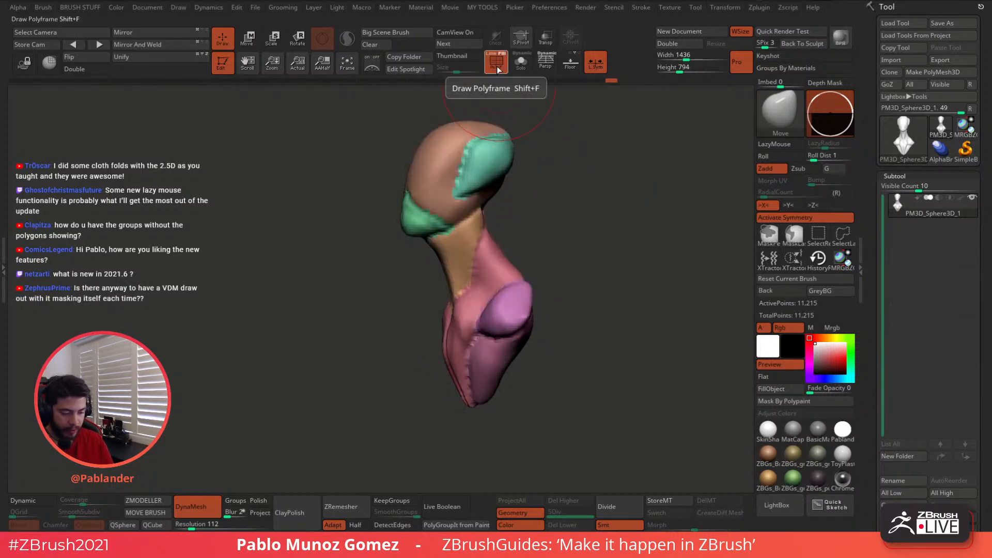
left_click(495, 73)
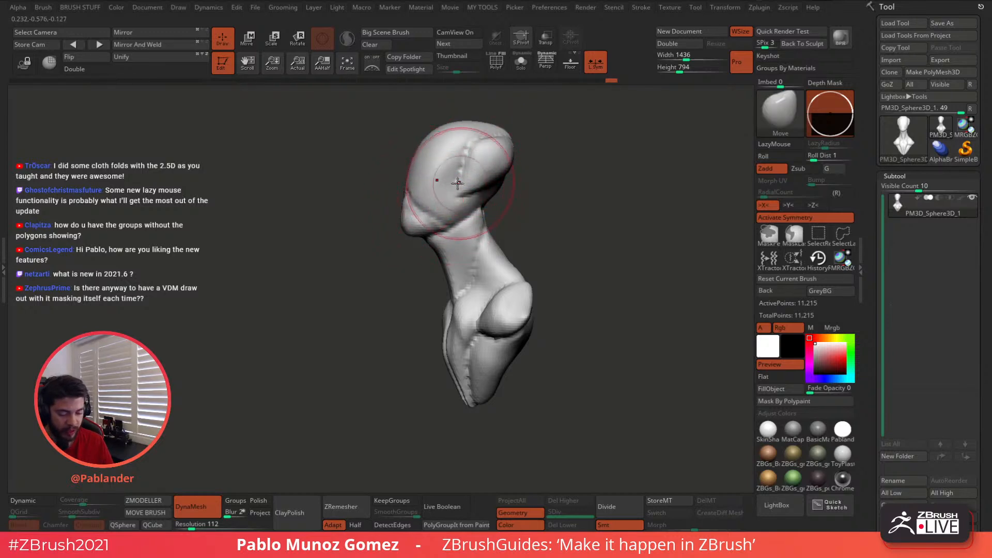
- Smooth the seams between the merged volumes along the side of the head, neck, shoulder and upper back
key("shift")
mouse_move(424, 196)
left_mouse_down("shift")
mouse_move(454, 139)
mouse_move(451, 222)
mouse_move(468, 263)
mouse_move(454, 383)
mouse_move(465, 362)
mouse_move(470, 394)
left_mouse_up("shift")
right_click_drag(478, 334, 421, 331)
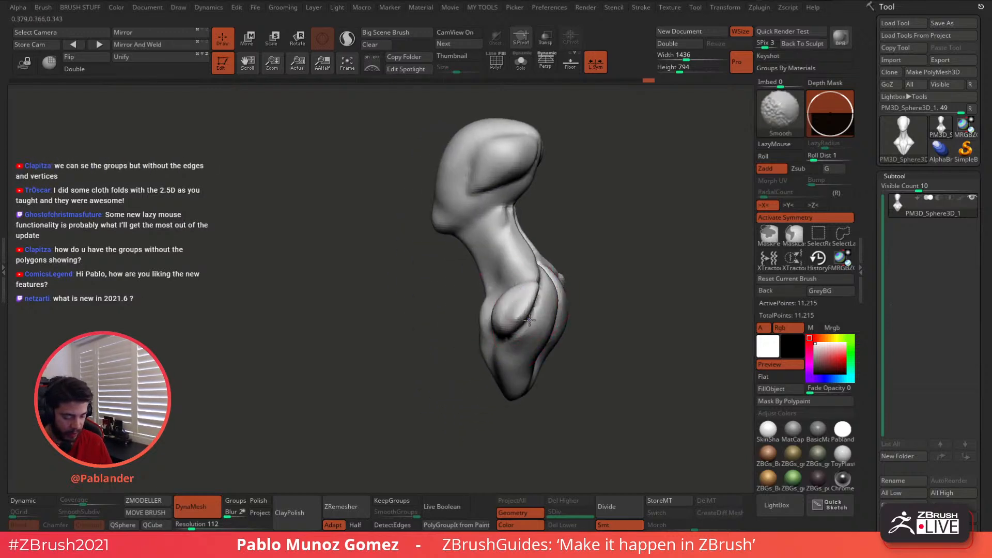
left_click_drag(548, 282, 561, 270)
right_click_drag(569, 267, 530, 266)
mouse_move(549, 289)
left_mouse_down("shift")
mouse_move(540, 222)
mouse_move(549, 150)
mouse_move(521, 132)
mouse_move(525, 170)
left_mouse_up("shift")
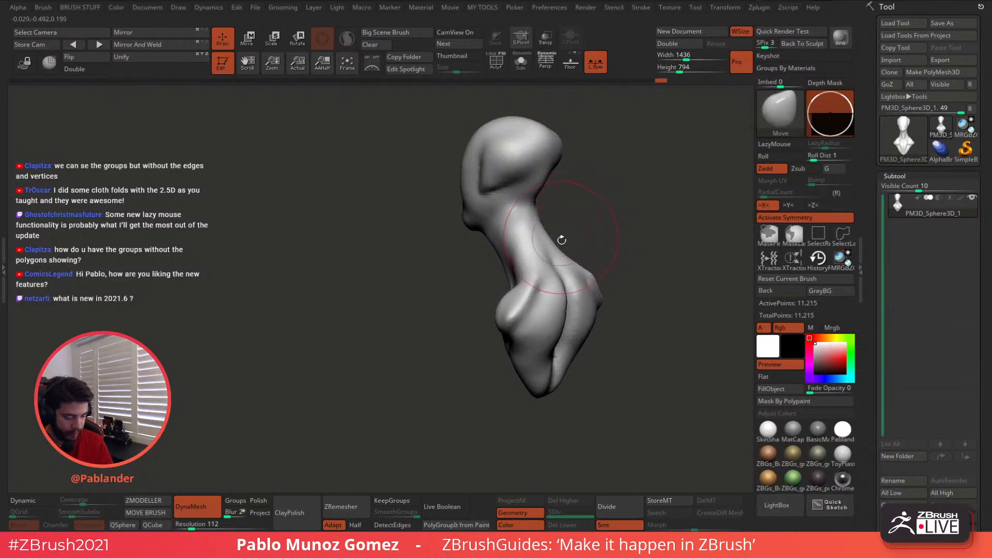
- Smooth the groove down the middle of the back and the ridges at the center of the chest
mouse_move(594, 233)
right_mouse_down("shift")
mouse_move(572, 222)
mouse_move(547, 248)
right_mouse_up("shift")
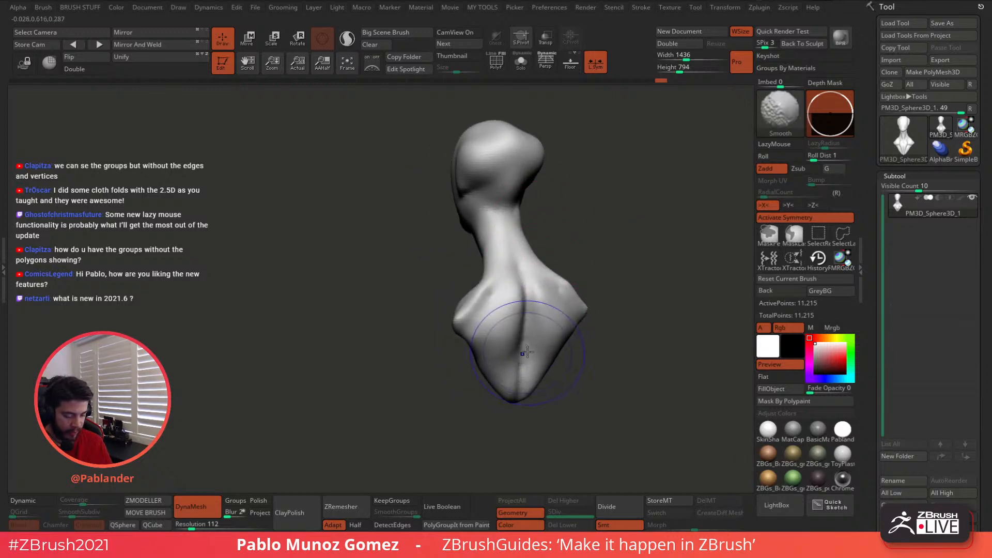
left_click_drag(527, 352, 518, 268, "shift")
mouse_move(556, 256)
right_mouse_down()
mouse_move(611, 240)
mouse_move(531, 266)
mouse_move(552, 239)
mouse_move(584, 230)
right_mouse_up()
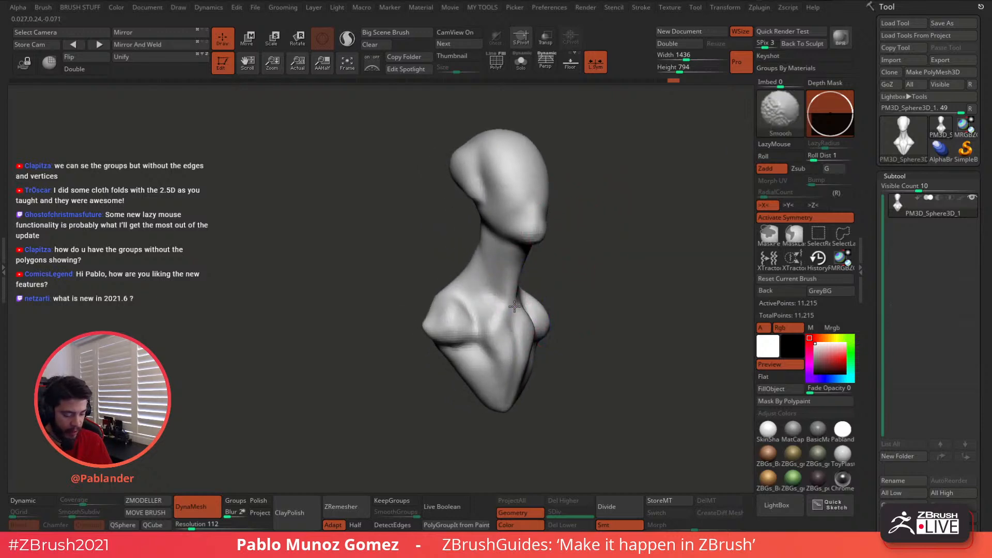
mouse_move(515, 307)
left_mouse_down("shift")
mouse_move(517, 297)
mouse_move(505, 357)
left_mouse_up("shift")
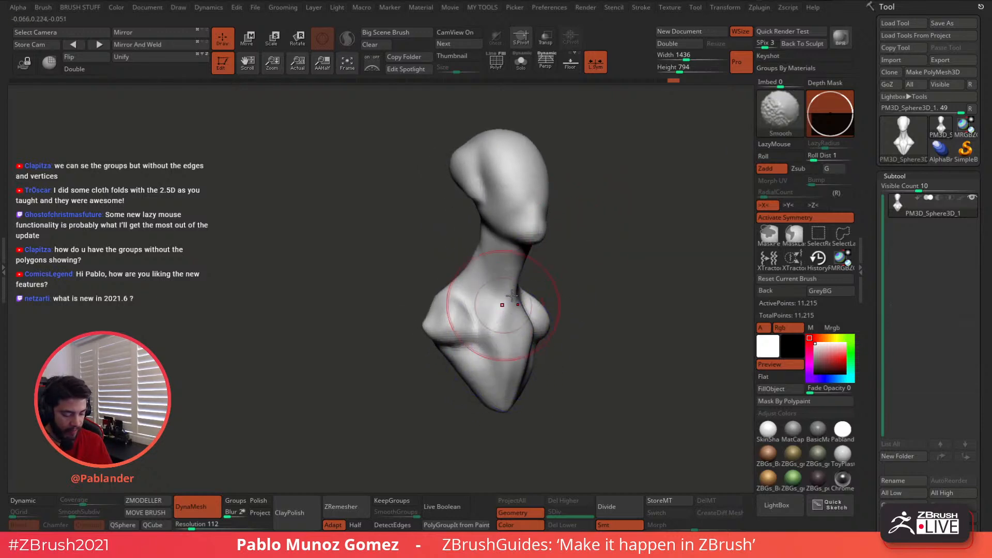
mouse_move(512, 296)
right_mouse_down()
mouse_move(595, 244)
mouse_move(541, 261)
mouse_move(560, 253)
right_mouse_up()
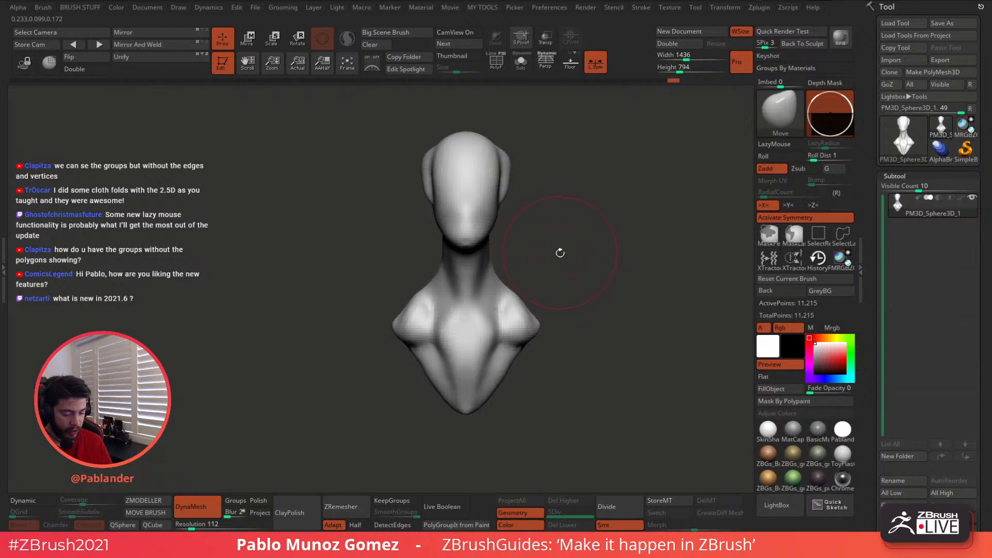
- Smooth the transitions on the sides of the head and look over the smoothing brushes in the brush library
left_click_drag(508, 164, 504, 197, "shift")
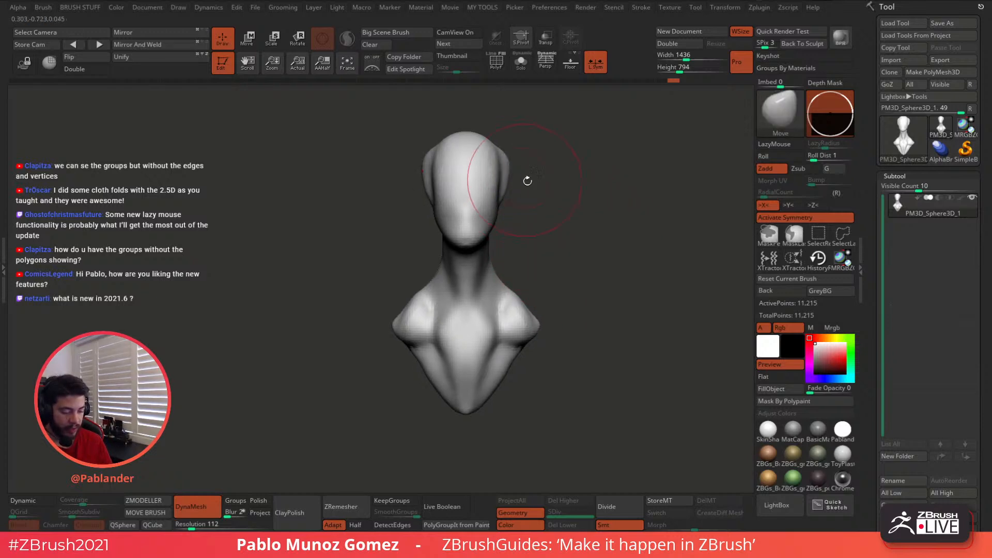
right_click_drag(601, 207, 541, 193)
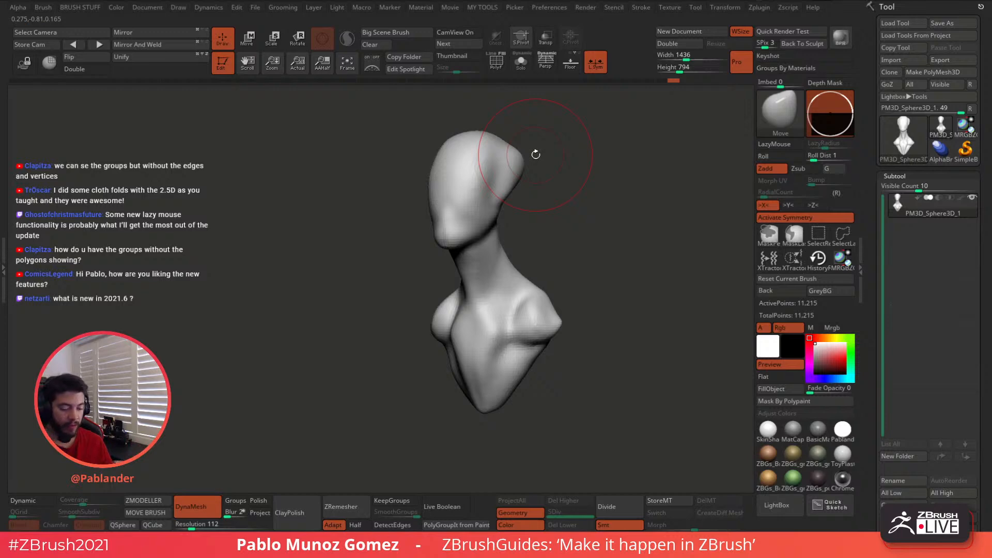
left_click(772, 118)
left_click(777, 118)
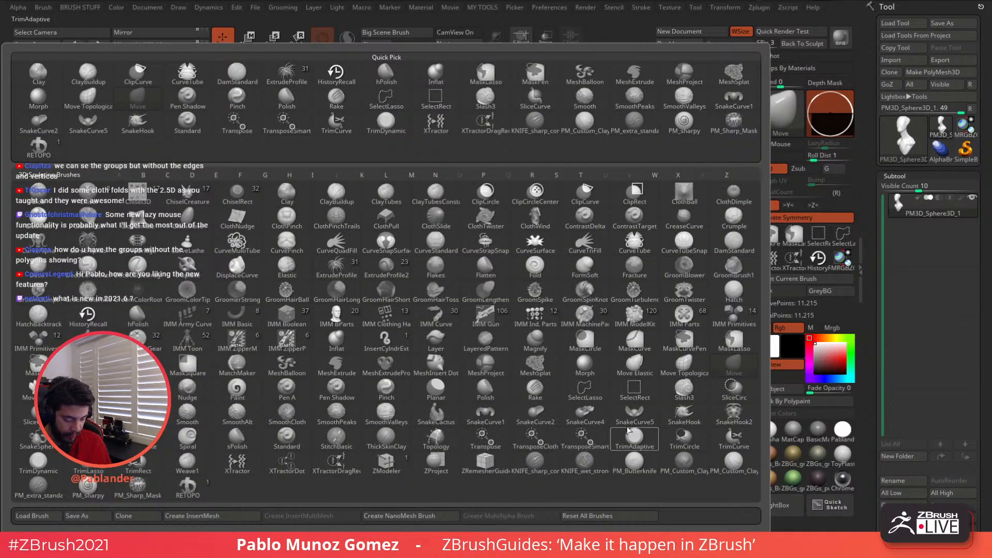
left_click(246, 421)
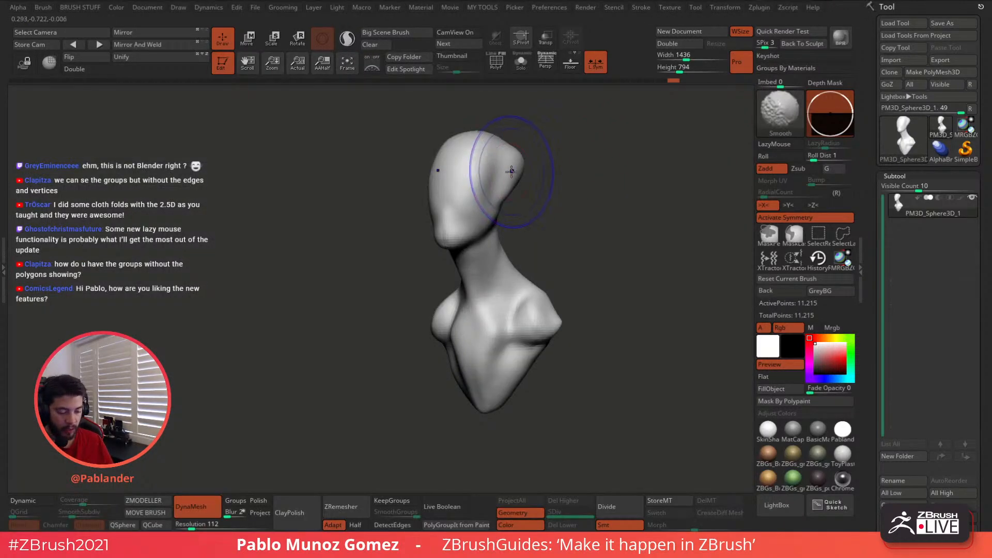
left_click_drag(511, 171, 491, 169, "shift")
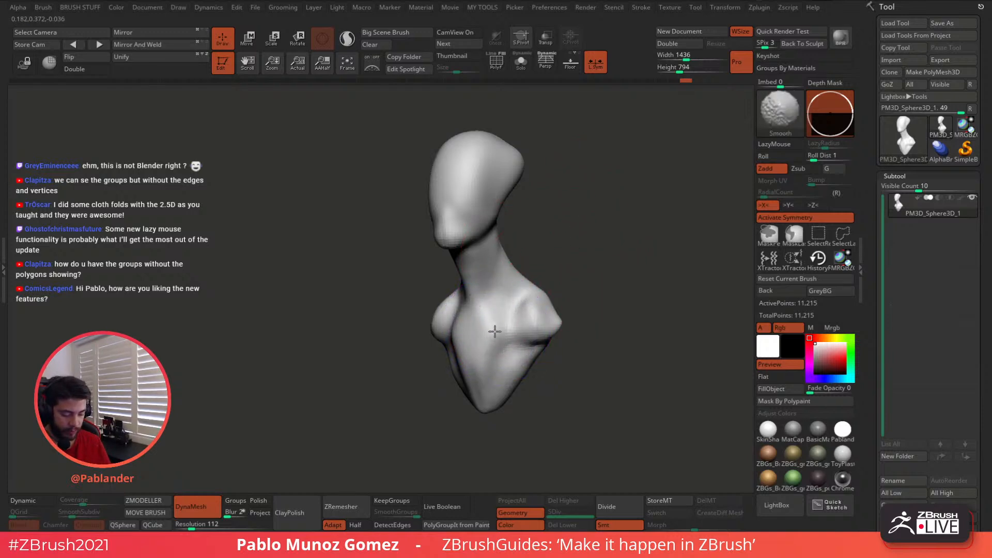
- Smooth the shoulders and the side of the back, and check the bust from three-quarter and front views
mouse_move(528, 310)
left_mouse_down("shift")
mouse_move(506, 343)
mouse_move(556, 324)
mouse_move(595, 279)
mouse_move(613, 279)
mouse_move(562, 292)
left_mouse_up("shift")
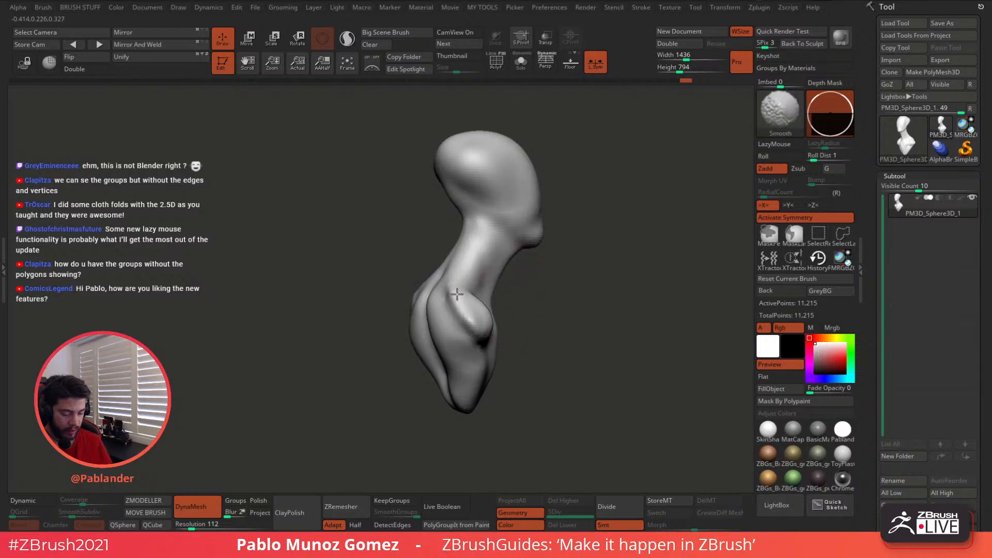
mouse_move(454, 295)
left_mouse_down("shift")
mouse_move(468, 336)
mouse_move(447, 381)
left_mouse_up("shift")
mouse_move(618, 303)
left_mouse_down()
mouse_move(534, 253)
mouse_move(581, 212)
left_mouse_up()
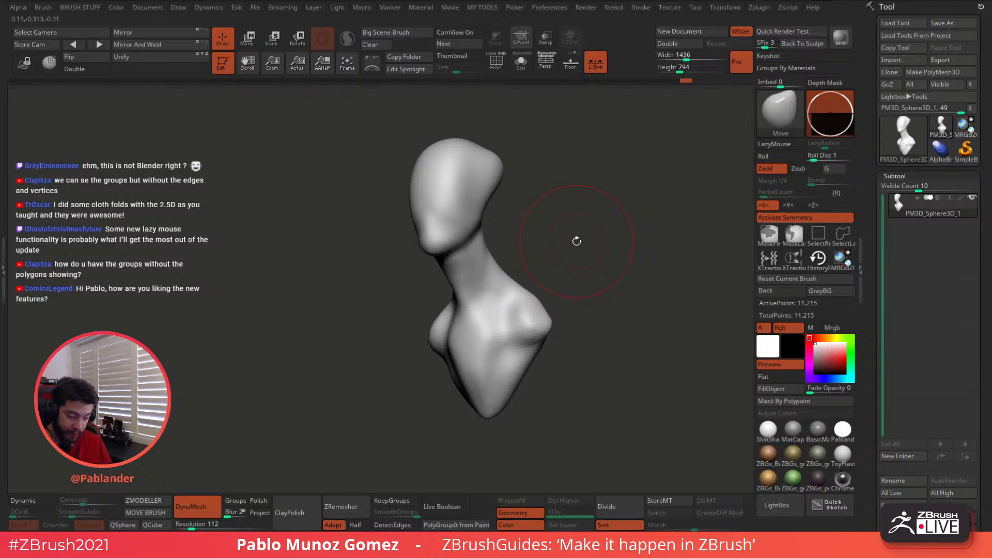
mouse_move(547, 248)
left_mouse_down()
mouse_move(587, 248)
mouse_move(553, 239)
left_mouse_up()
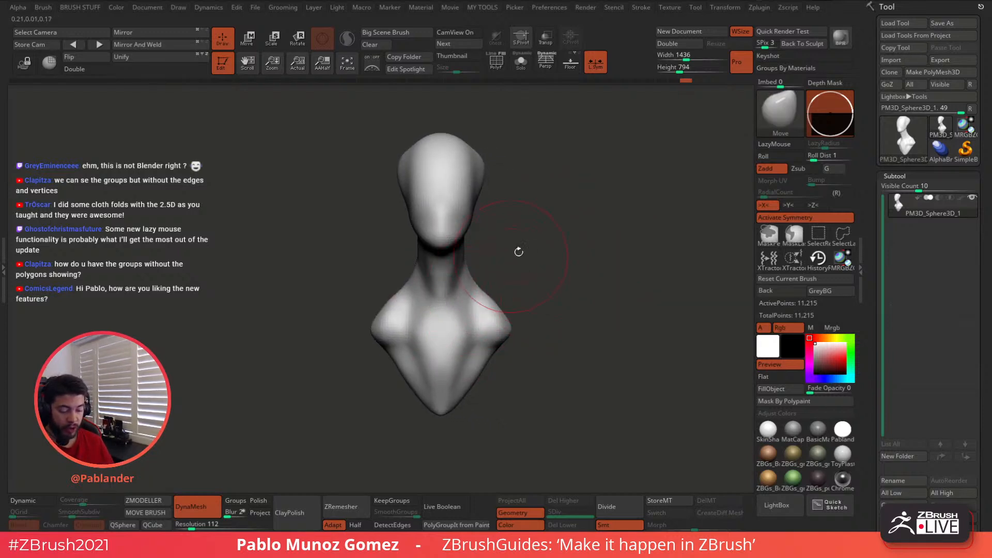
- Choose the SnakeCurve1 brush and reduce its draw size for working on the bust
left_click(777, 105)
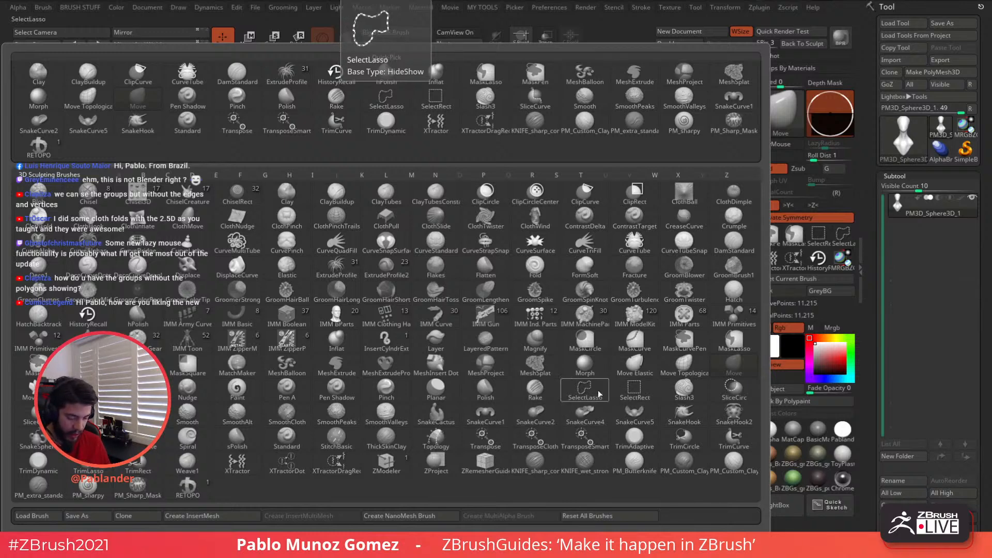
left_click(485, 418)
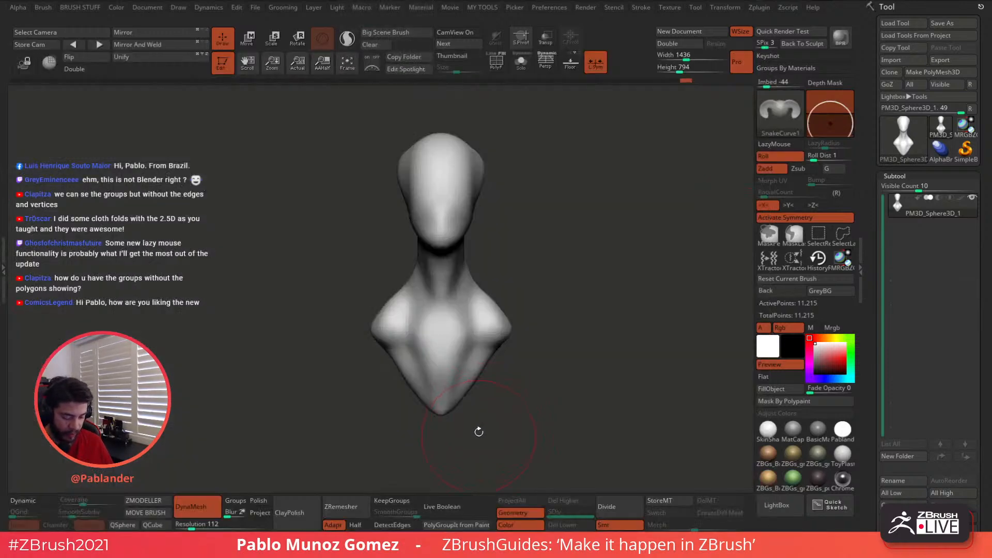
mouse_move(552, 225)
left_mouse_down()
mouse_move(543, 229)
mouse_move(549, 220)
left_mouse_up()
key("space")
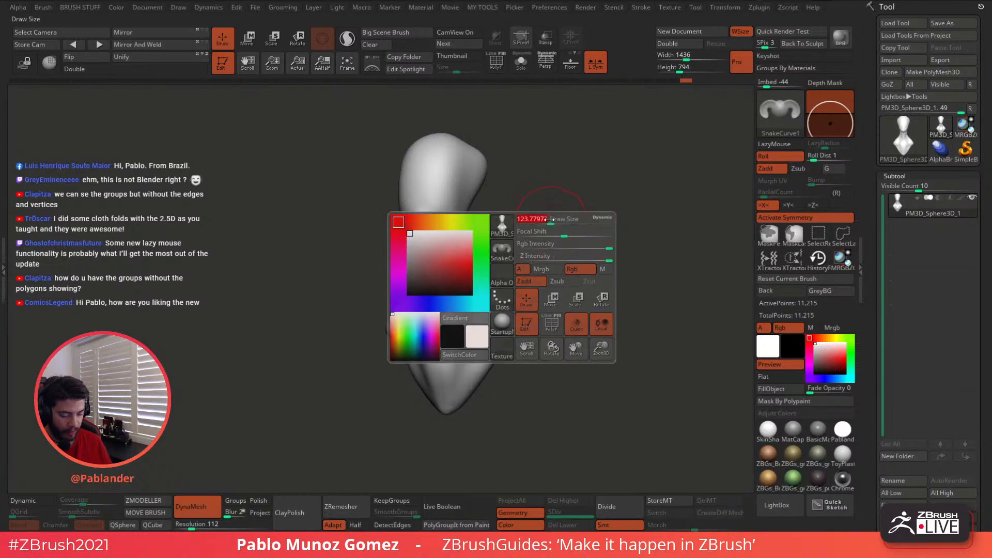
left_click_drag(561, 264, 548, 264)
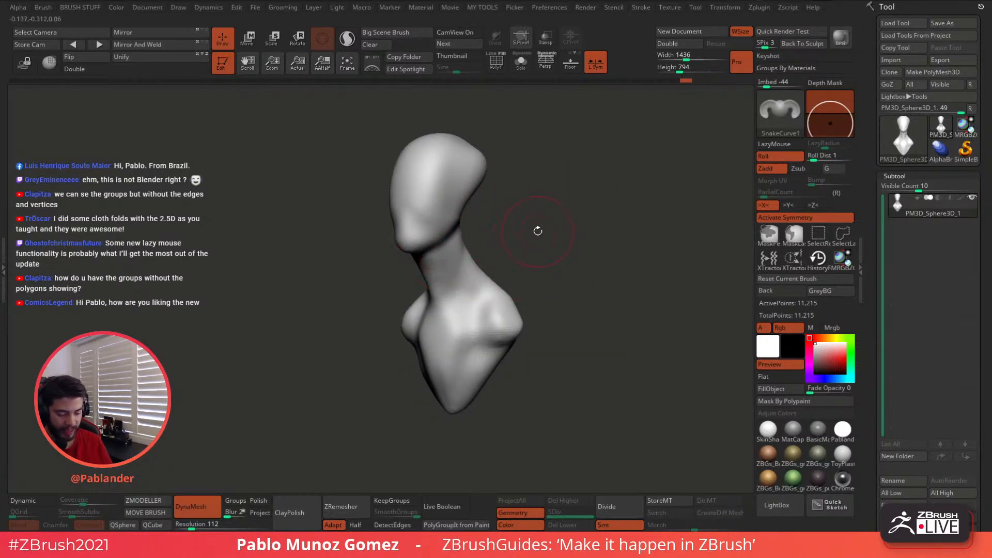
left_click_drag(537, 231, 534, 215)
key("space")
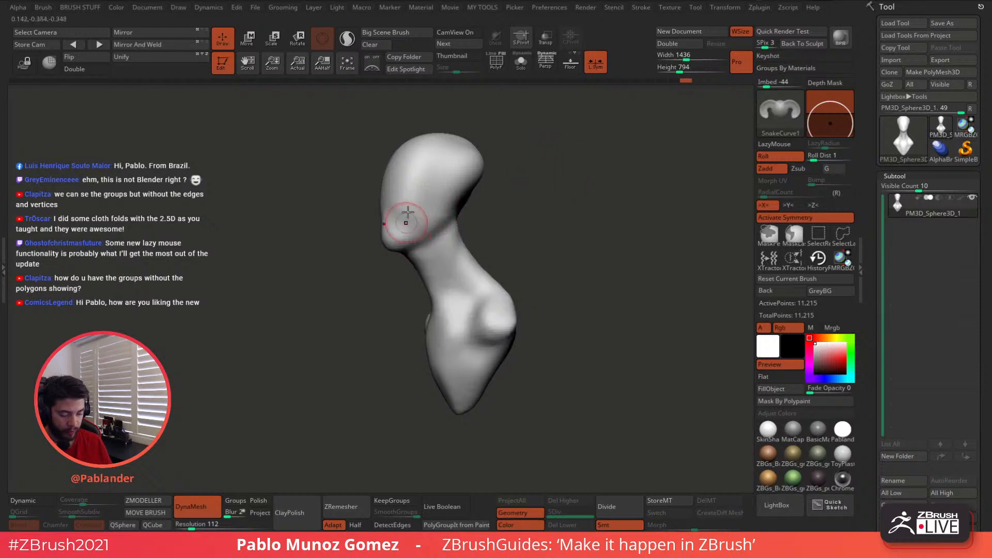
left_click_drag(449, 212, 501, 206)
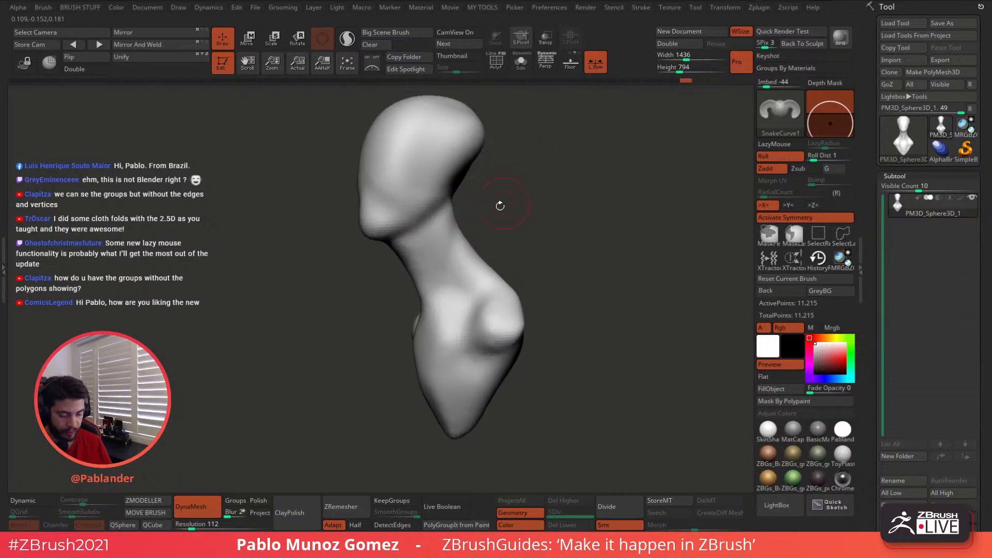
- Draw a mirrored curve from behind the jaw down the neck and chest to near the bust's lower tip
right_click_drag(432, 171, 480, 139)
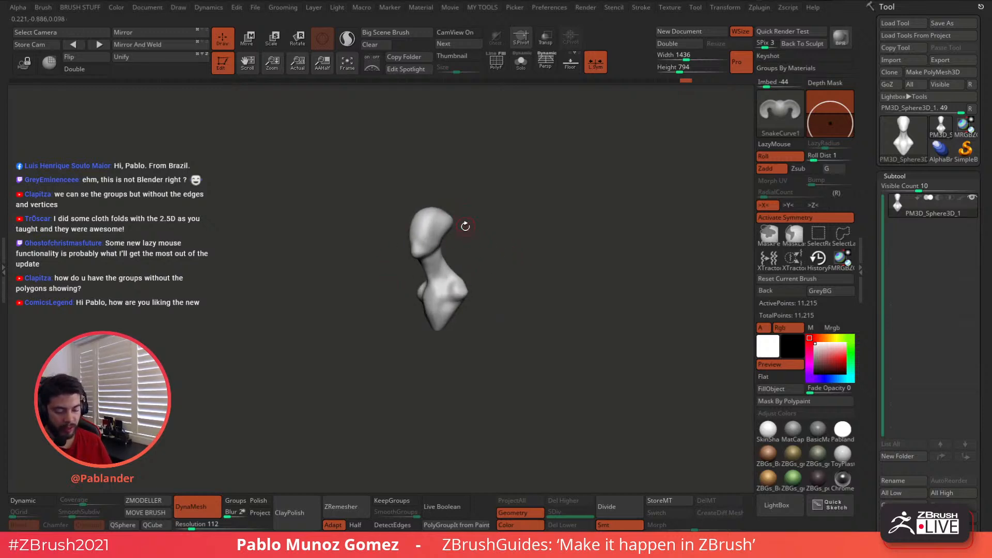
right_click_drag(465, 226, 485, 275, "ctrl")
mouse_move(500, 206)
right_mouse_down("ctrl")
mouse_move(524, 262)
mouse_move(554, 283)
mouse_move(520, 310)
mouse_move(531, 255)
mouse_move(507, 239)
mouse_move(508, 194)
mouse_move(467, 211)
right_mouse_up("ctrl")
right_click(508, 193)
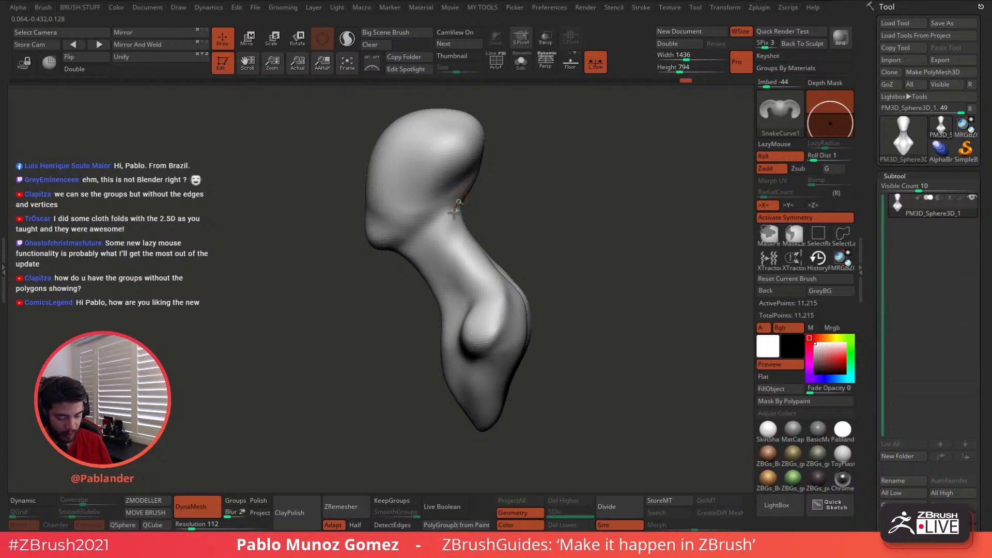
mouse_move(467, 310)
right_mouse_down()
mouse_move(511, 282)
mouse_move(480, 308)
right_mouse_up()
right_click_drag(448, 336, 446, 339)
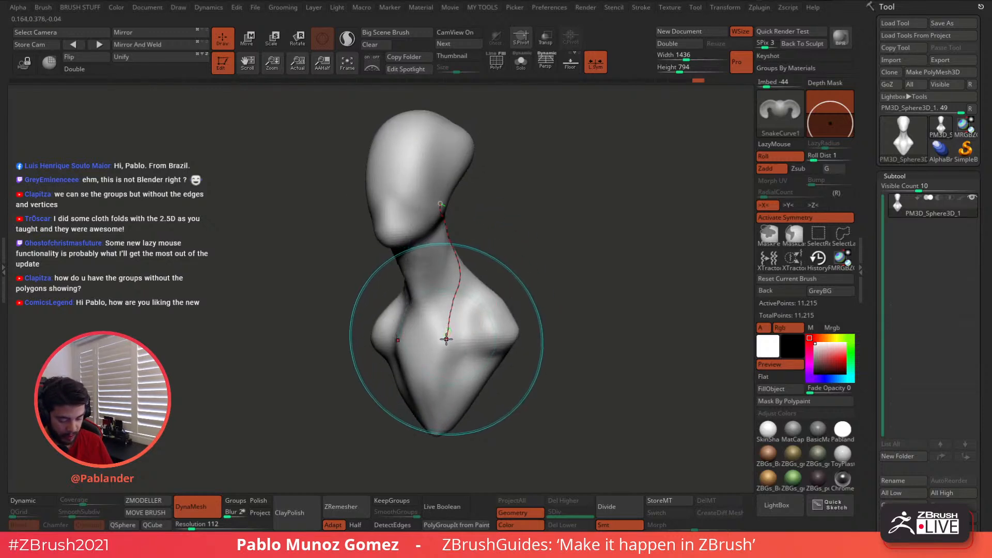
left_click_drag(447, 339, 444, 343)
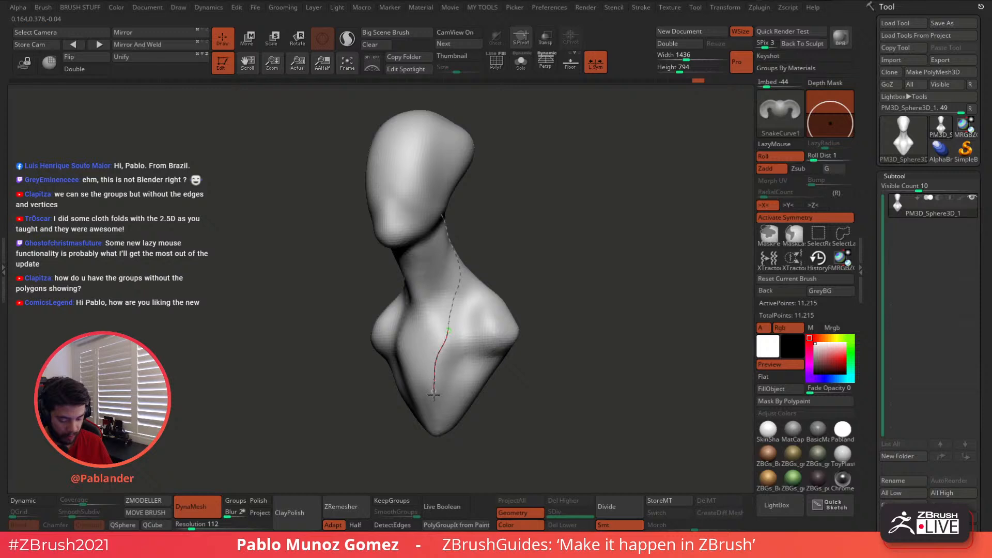
right_click_drag(592, 248, 547, 279)
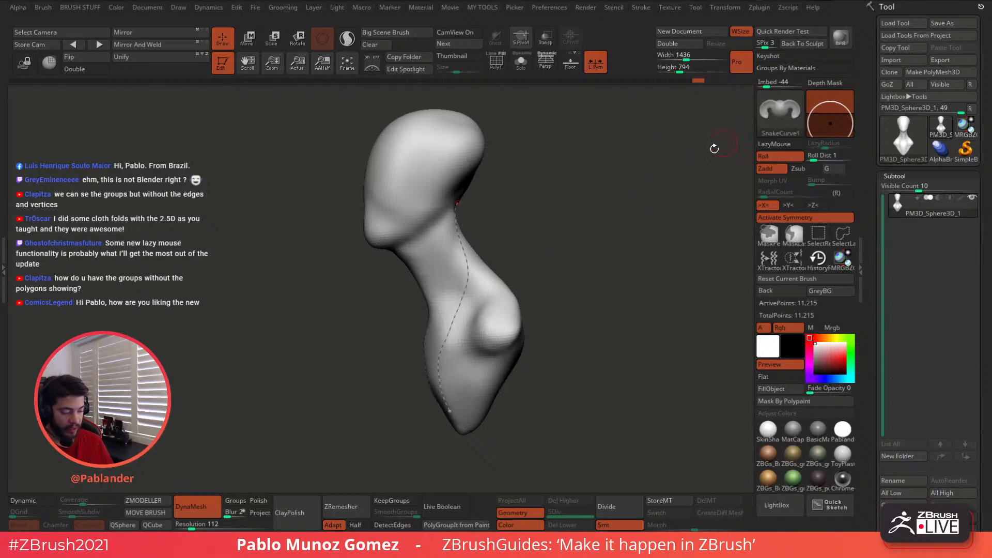
- Try to pull the neck curve outward with a large draw size, and undo the pull
right_click_drag(625, 200, 575, 210)
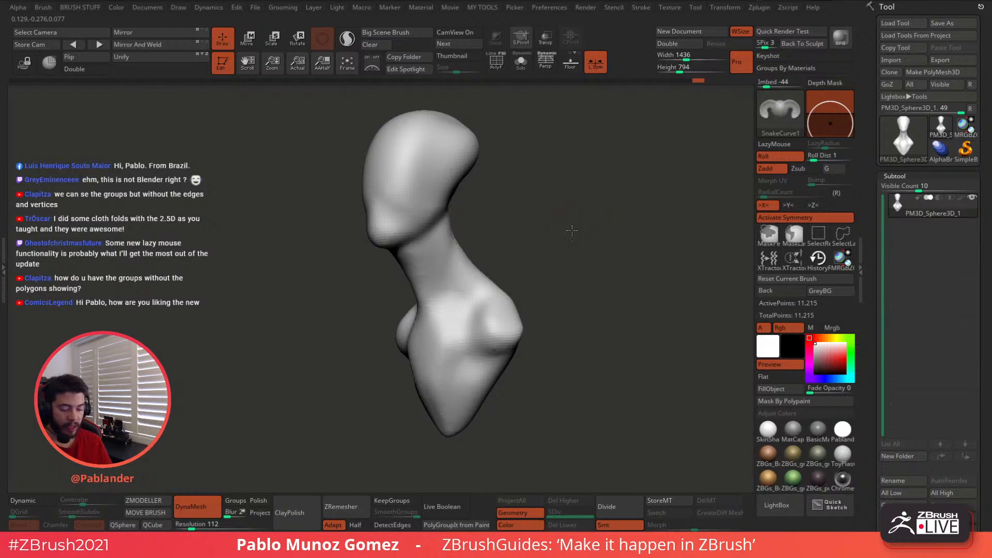
left_click_drag(572, 230, 572, 224)
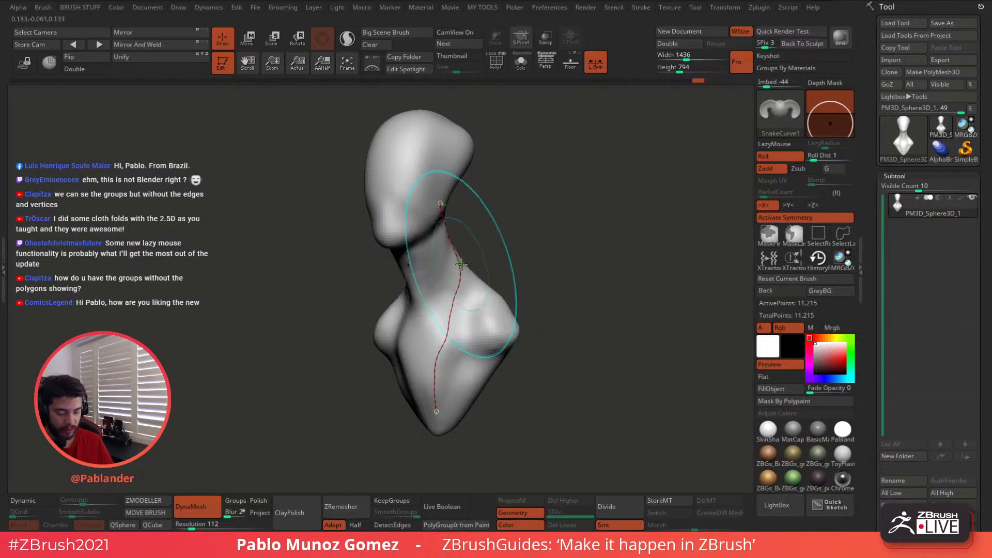
left_click_drag(460, 268, 580, 251)
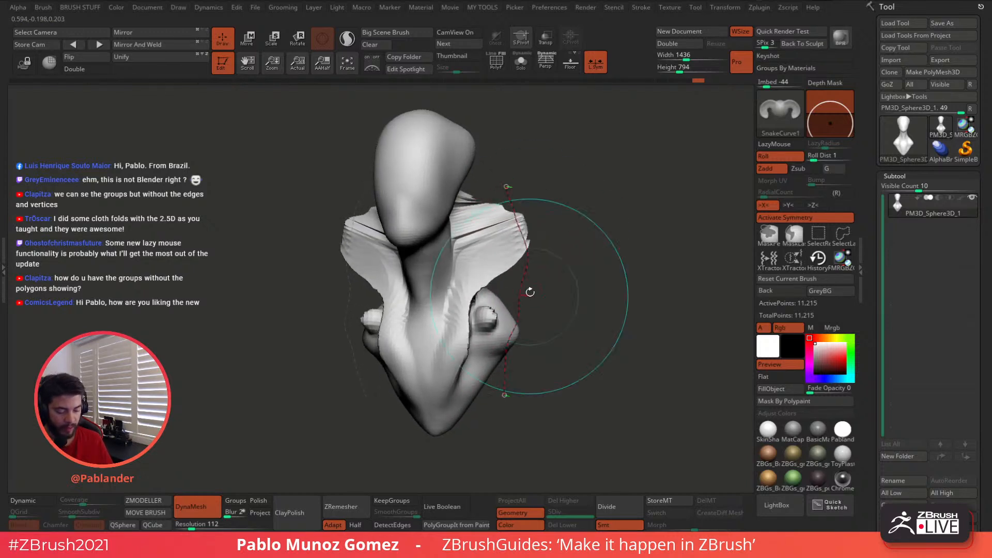
key("ctrl+z")
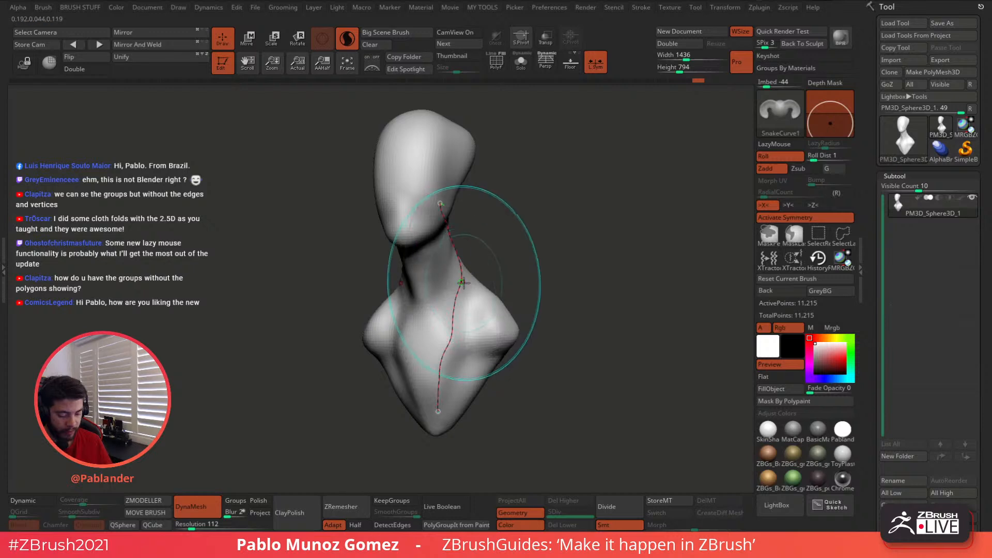
- Reduce the draw size and pull the neck curve outward into a flared, folded collar on both sides of the chest
key("space")
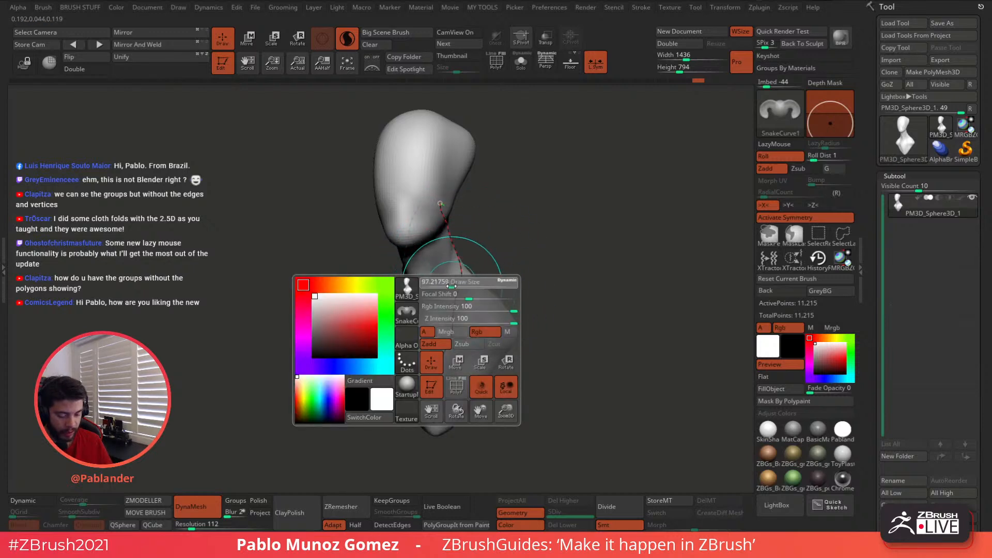
left_click_drag(515, 225, 513, 239)
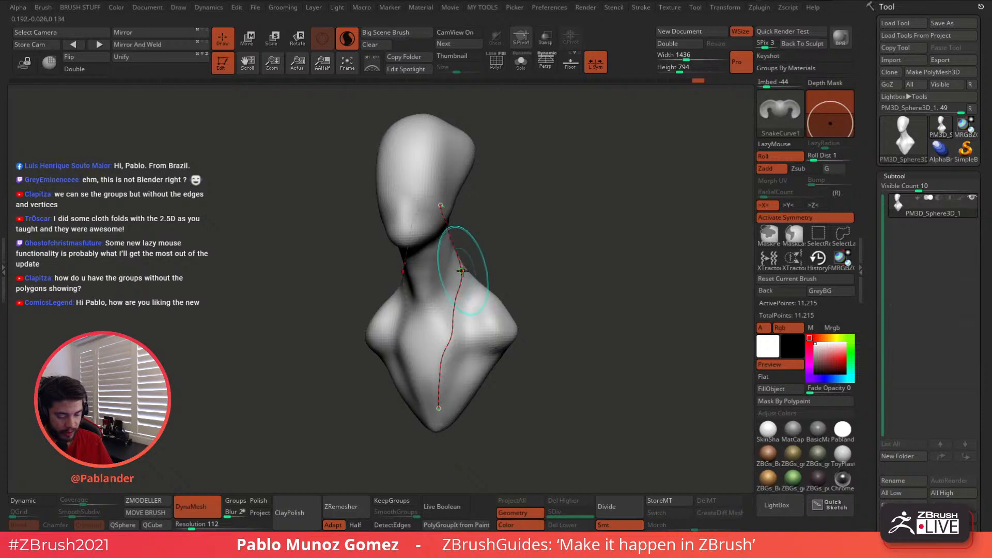
left_click_drag(461, 270, 484, 289)
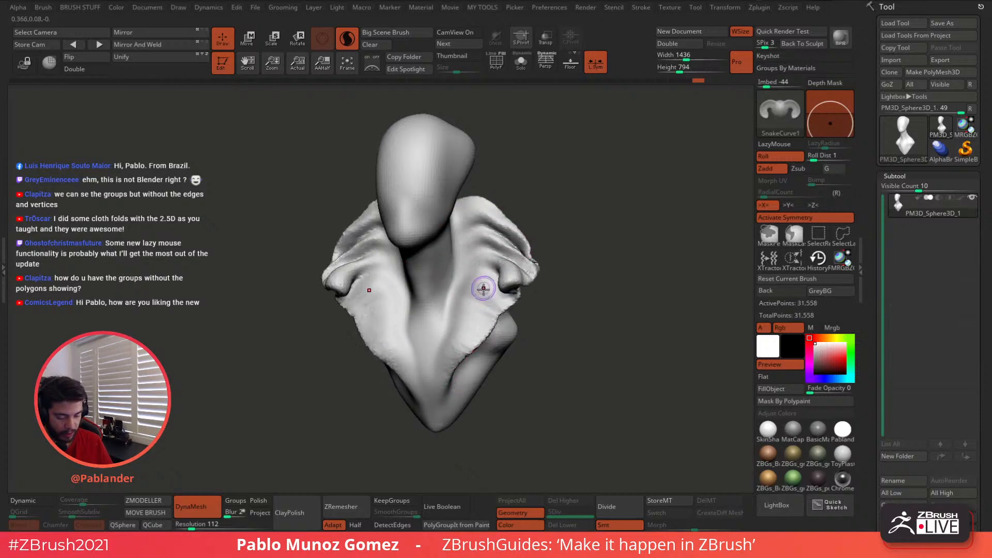
left_click_drag(568, 279, 535, 266)
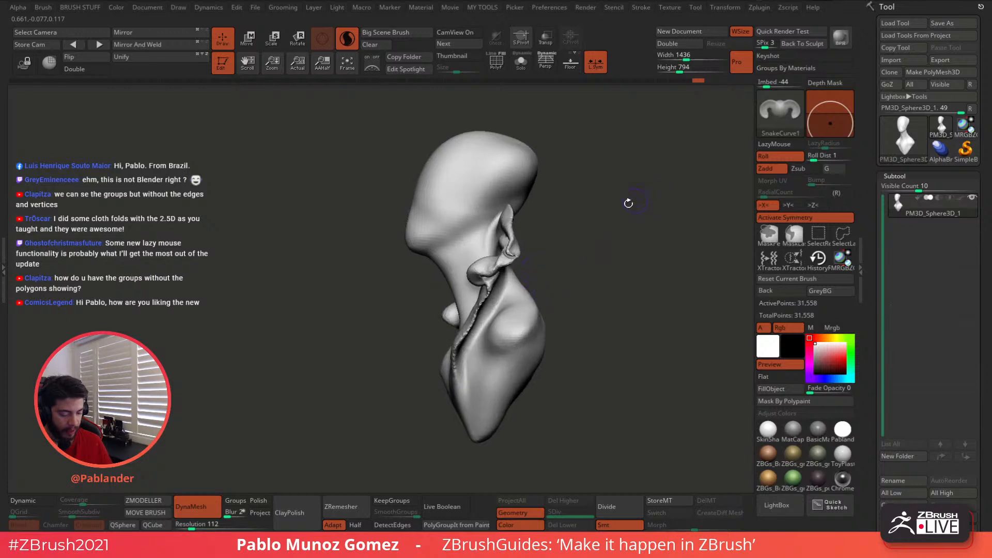
mouse_move(628, 203)
left_mouse_down()
mouse_move(646, 289)
mouse_move(610, 292)
mouse_move(627, 275)
mouse_move(655, 294)
mouse_move(509, 278)
left_mouse_up()
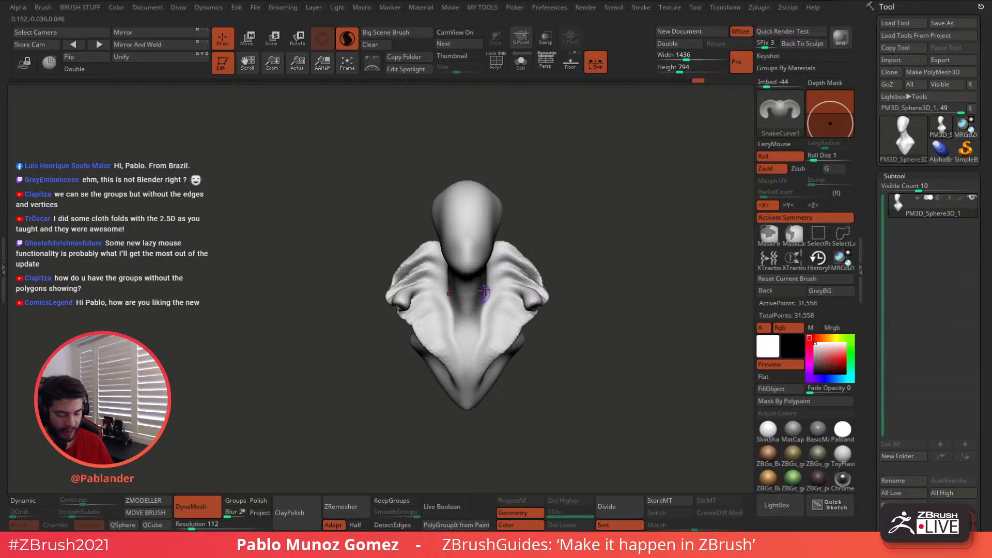
- Draw a mirrored curve from the back of the head down the nape and upper back to the shoulder
mouse_move(374, 287)
left_mouse_down()
mouse_move(509, 283)
mouse_move(587, 295)
mouse_move(625, 285)
left_mouse_up()
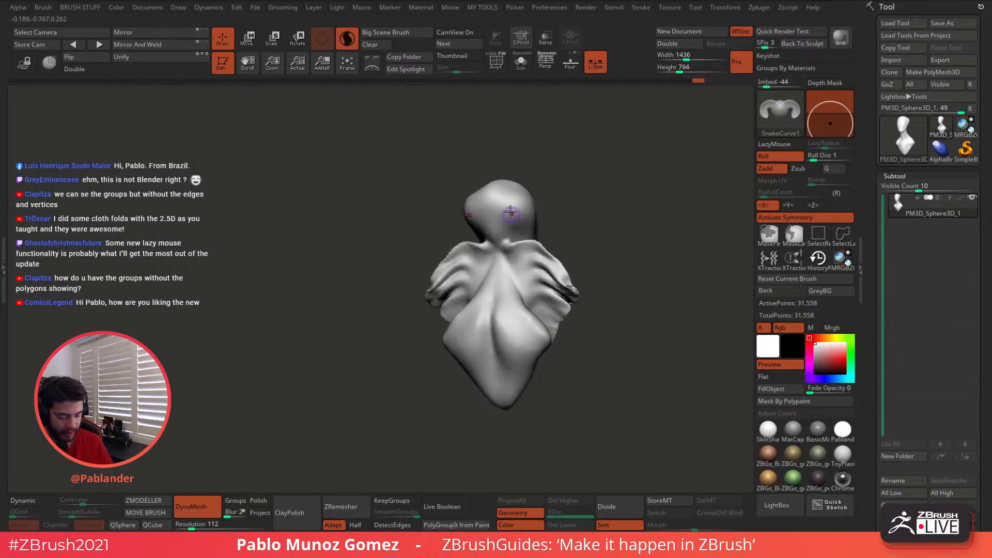
left_click_drag(522, 203, 499, 224)
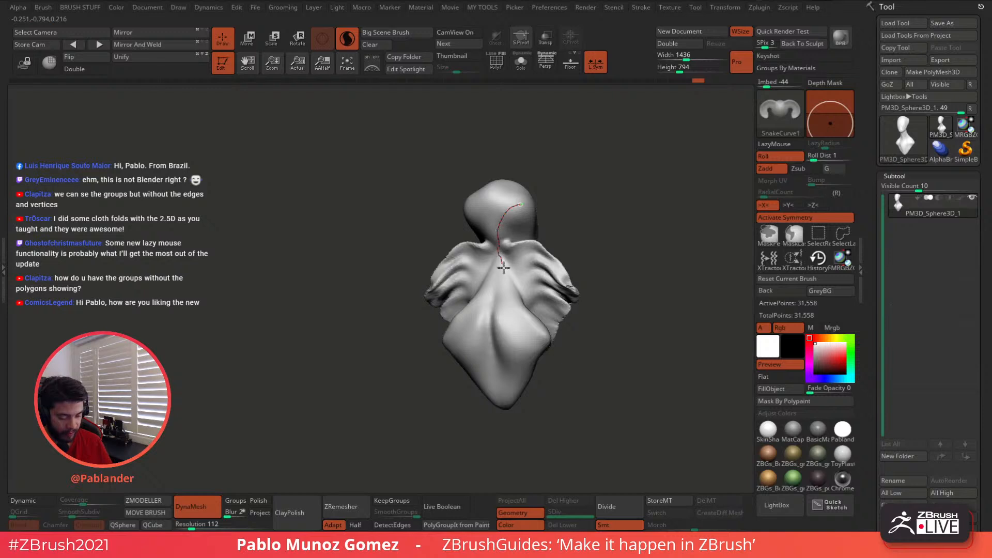
left_click_drag(521, 312, 522, 310)
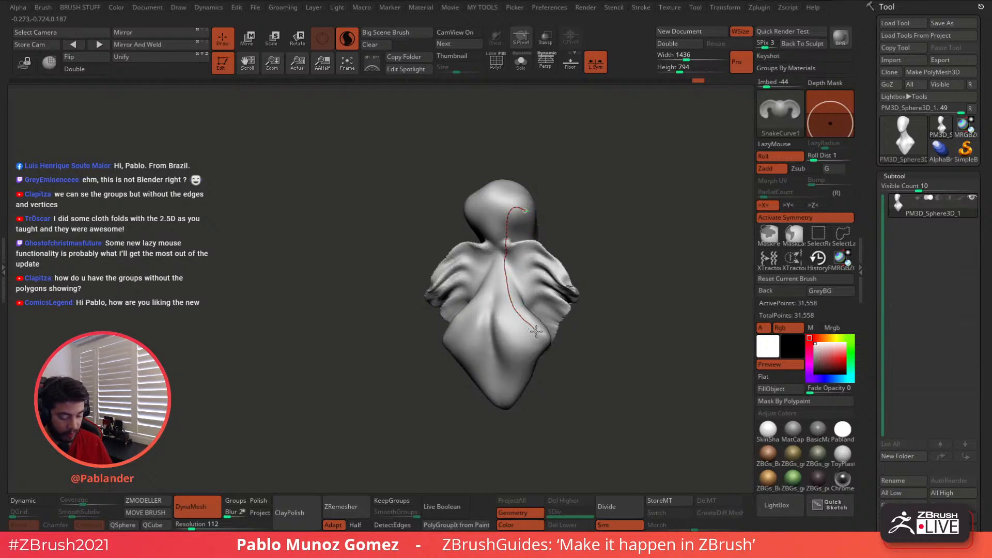
left_click_drag(536, 331, 536, 330)
left_click_drag(607, 214, 566, 231)
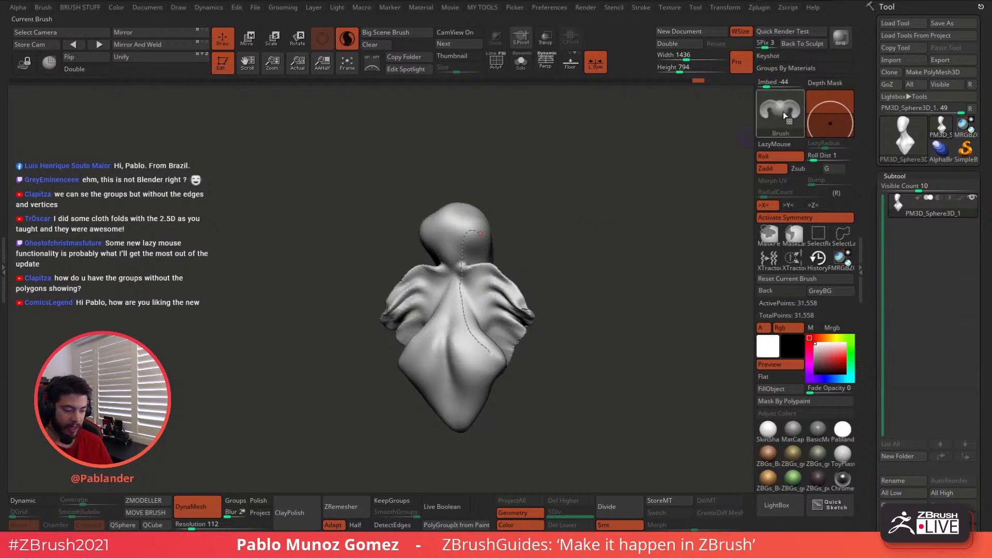
- Pull the nape curve outward to extrude a folded flap behind the head
left_click_drag(619, 253, 567, 264)
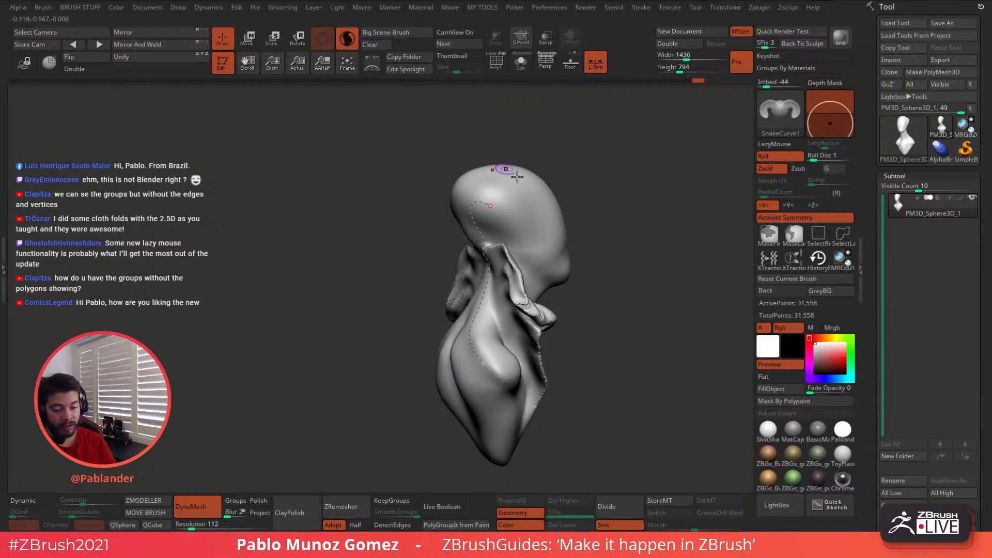
right_click_drag(517, 260, 495, 263)
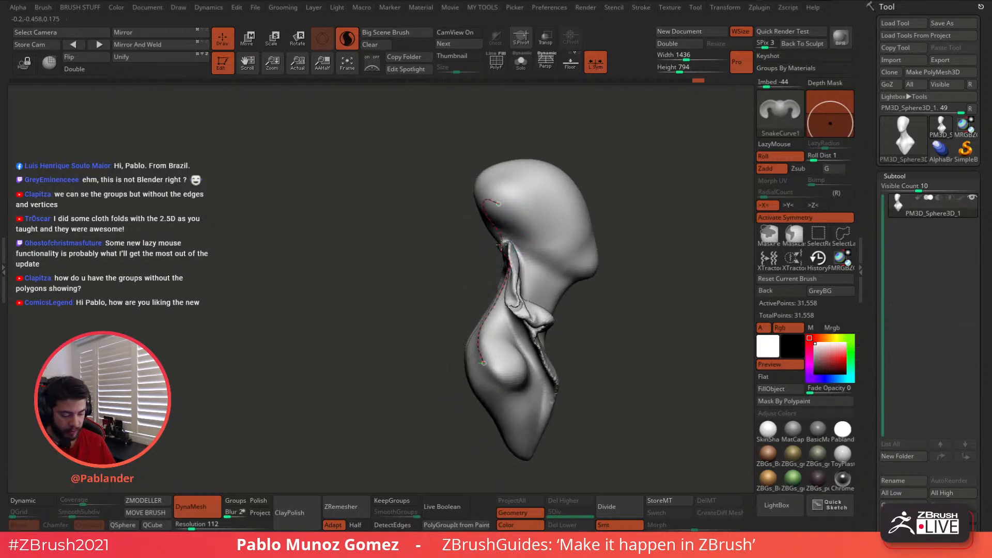
left_click_drag(506, 254, 494, 257)
right_click_drag(547, 249, 659, 236)
mouse_move(659, 236)
right_mouse_down("alt")
mouse_move(589, 245)
mouse_move(581, 224)
mouse_move(574, 238)
mouse_move(614, 243)
mouse_move(596, 242)
mouse_move(596, 339)
mouse_move(648, 240)
mouse_move(600, 201)
mouse_move(553, 226)
right_mouse_up("alt")
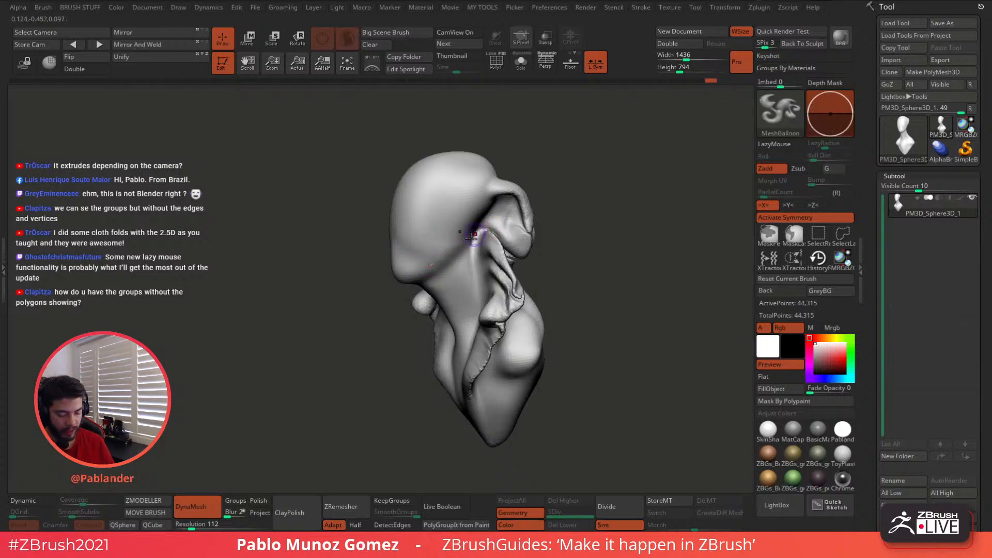
- Draw a curve along the jaw toward the back of the head and adjust the draw size after a trial pull
left_click_drag(429, 266, 459, 232)
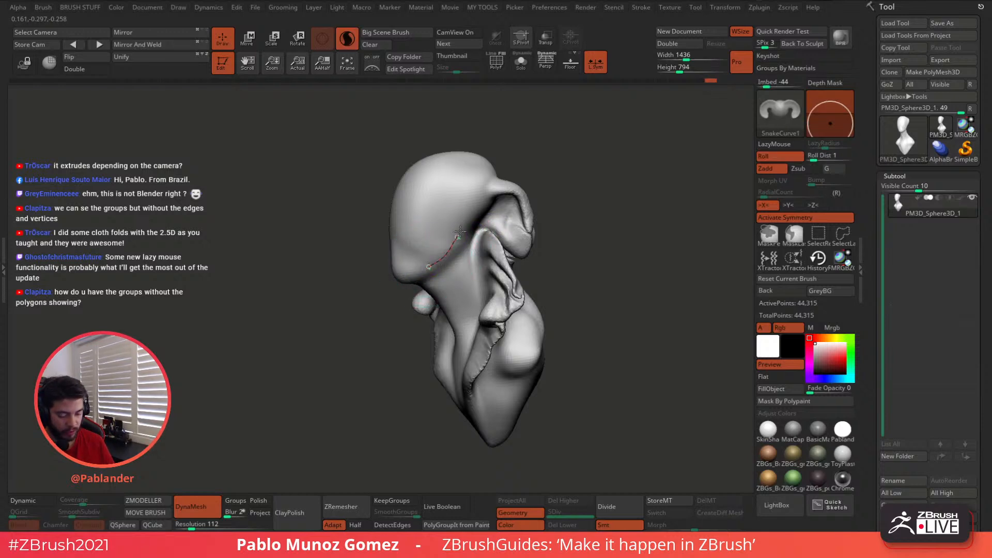
mouse_move(564, 181)
left_mouse_down()
mouse_move(569, 206)
mouse_move(610, 214)
left_mouse_up()
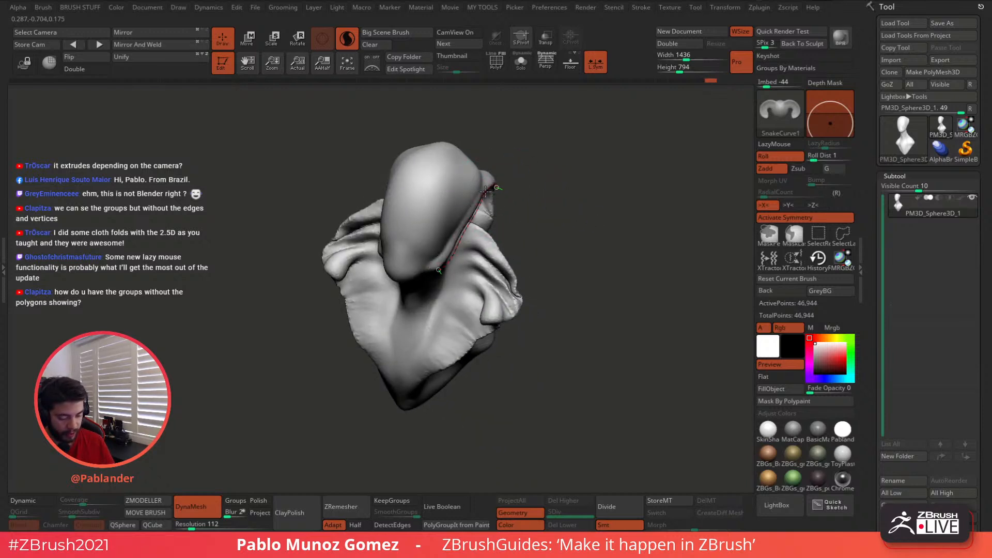
mouse_move(483, 194)
left_mouse_down()
mouse_move(575, 153)
mouse_move(558, 189)
left_mouse_up()
key("ctrl+z")
key("space")
key("space")
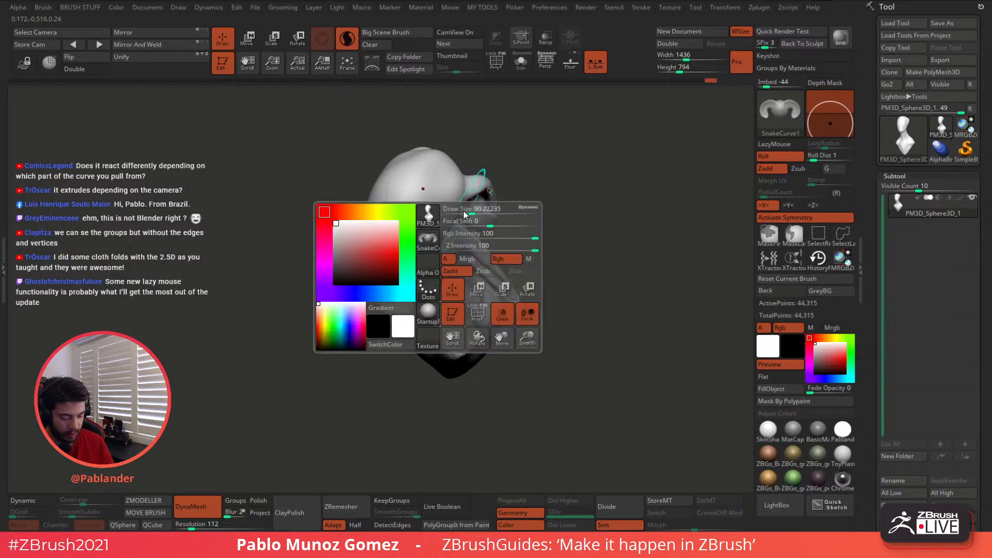
left_click_drag(464, 215, 474, 213)
- Try several outward pulls along the jaw curve from different views, undoing each one
left_click_drag(552, 191, 553, 210)
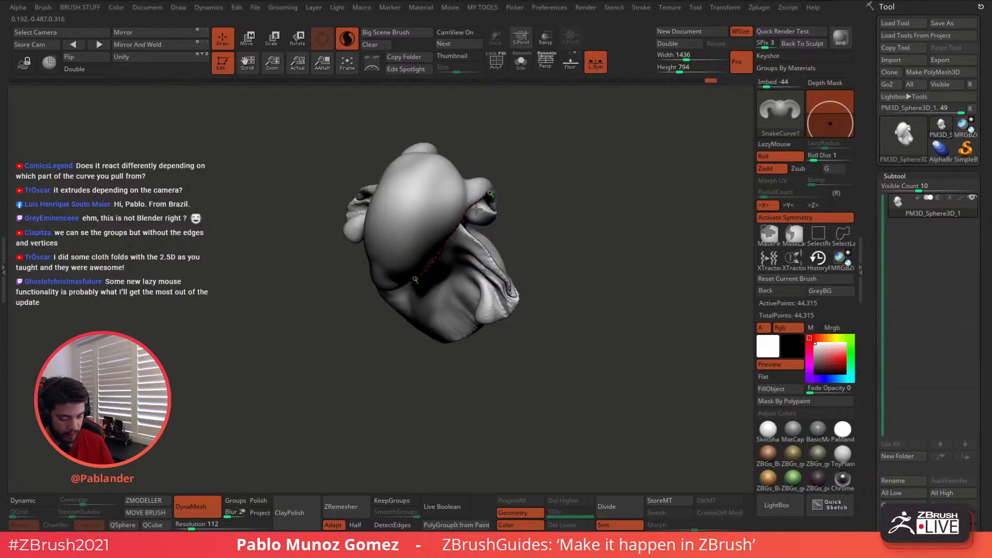
left_click_drag(478, 212, 487, 217)
key("ctrl+z")
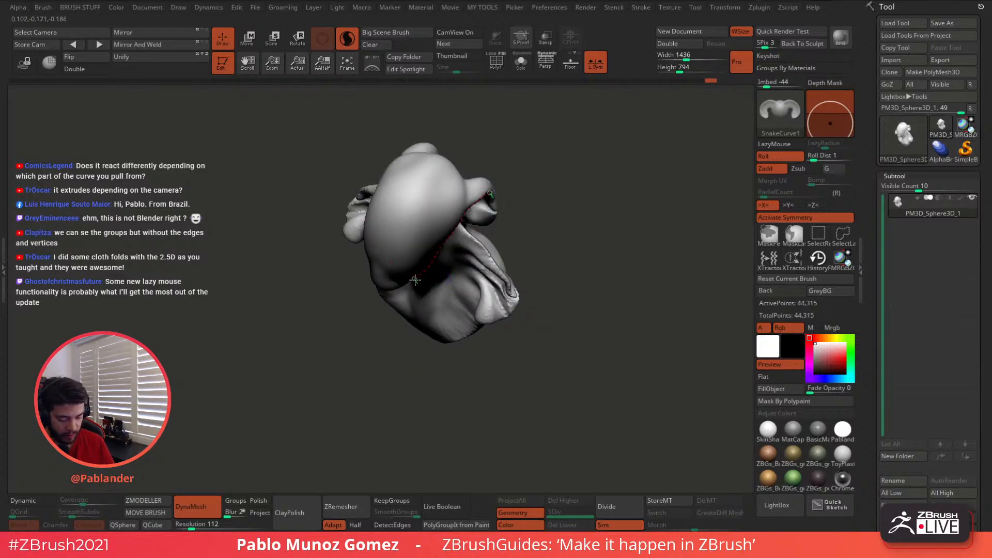
key("ctrl+z")
left_click_drag(442, 247, 428, 304)
key("ctrl+z")
right_click_drag(478, 261, 488, 173)
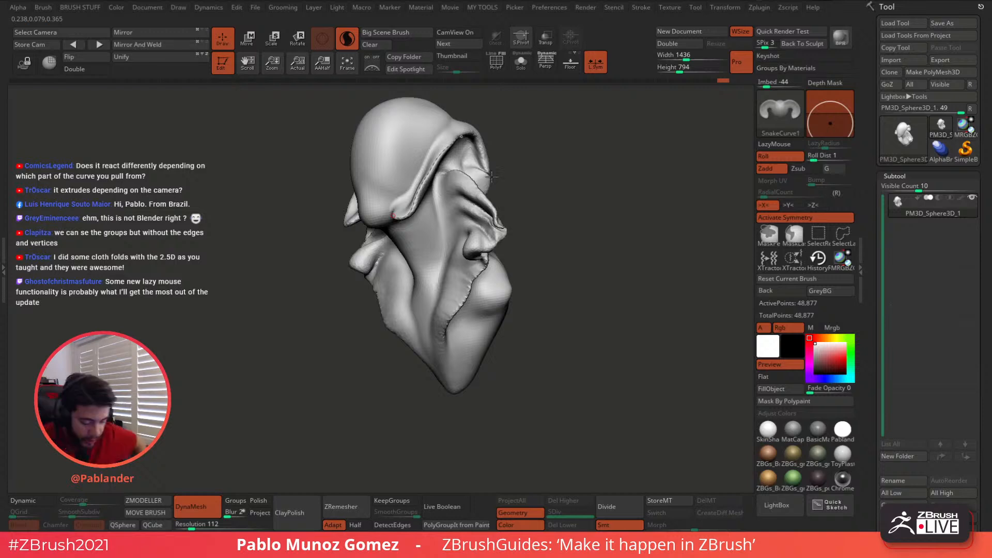
key("ctrl+z")
- Pull the jaw curve outward into a curled flap around the side of the head, and check the bust from side and front
mouse_move(580, 206)
right_mouse_down()
mouse_move(563, 190)
mouse_move(553, 234)
mouse_move(548, 219)
mouse_move(531, 221)
right_mouse_up()
left_click_drag(485, 226, 482, 231)
mouse_move(544, 226)
right_mouse_down()
mouse_move(570, 218)
mouse_move(614, 246)
mouse_move(642, 287)
mouse_move(569, 301)
mouse_move(576, 259)
right_mouse_up()
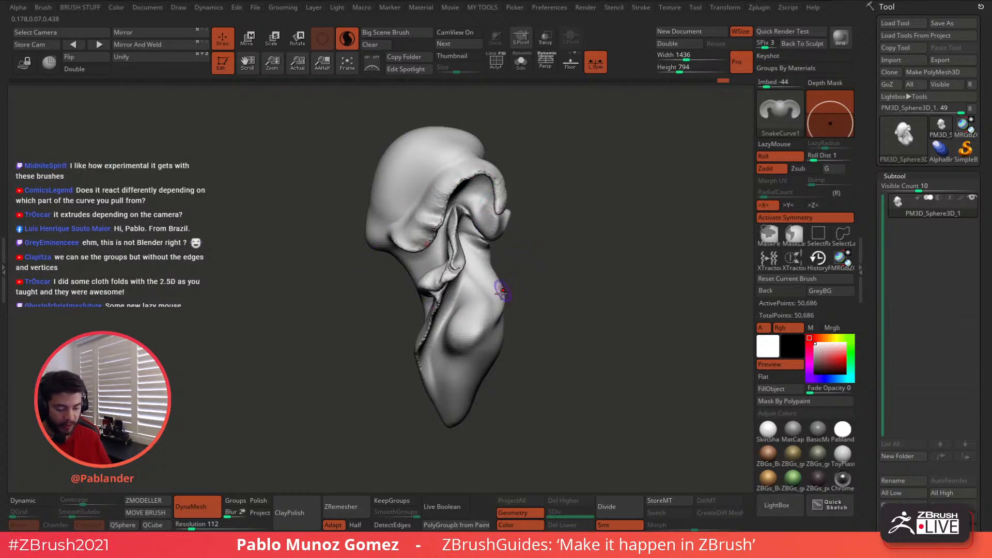
mouse_move(522, 284)
right_mouse_down()
mouse_move(586, 270)
mouse_move(575, 290)
mouse_move(530, 293)
right_mouse_up()
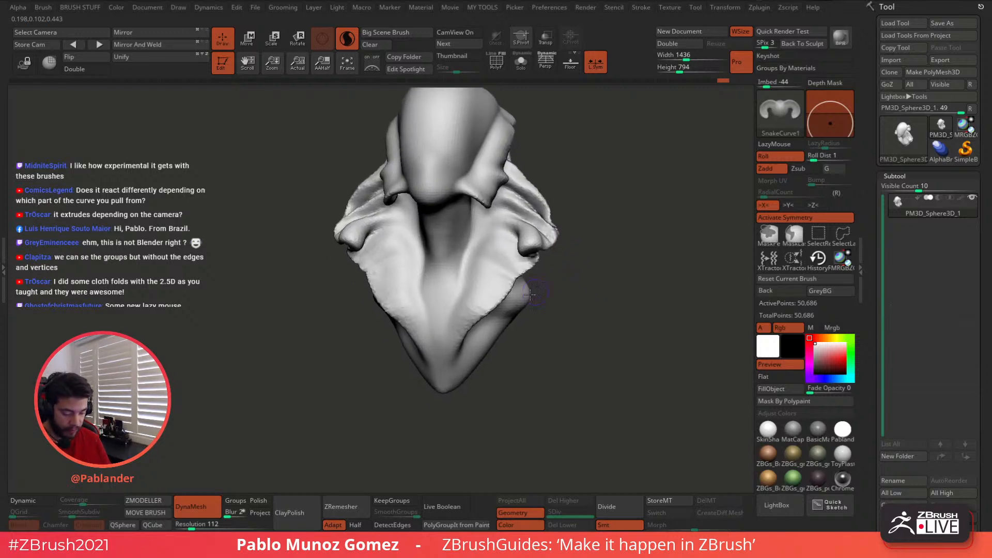
- Draw a curve down the neck to the chest tip and pull it outward into a curled flap
right_click_drag(482, 221, 483, 217)
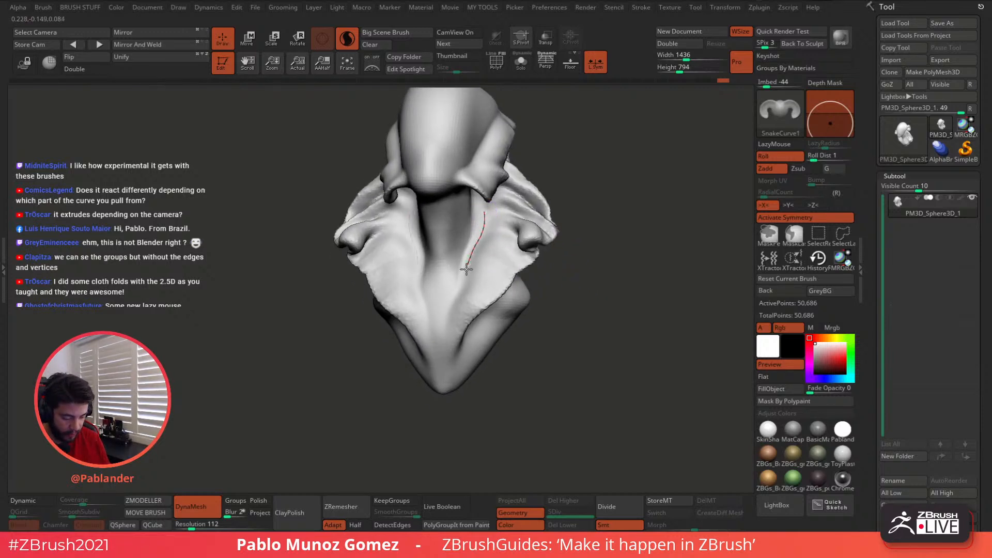
left_click_drag(455, 346, 447, 378)
right_click_drag(467, 264, 524, 251)
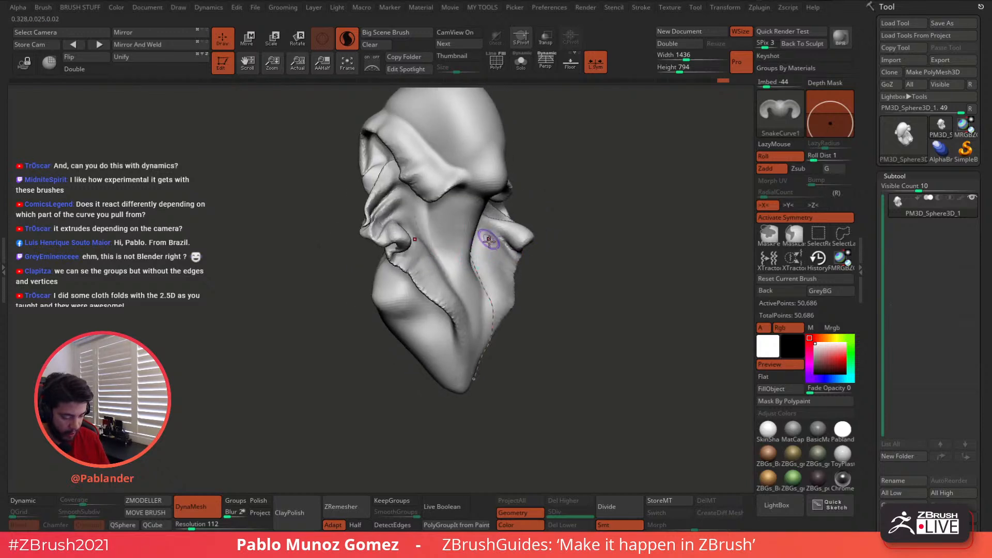
left_click_drag(473, 270, 493, 269)
right_click_drag(498, 267, 454, 249)
mouse_move(481, 259)
left_mouse_down()
mouse_move(490, 260)
mouse_move(498, 233)
mouse_move(518, 245)
left_mouse_up()
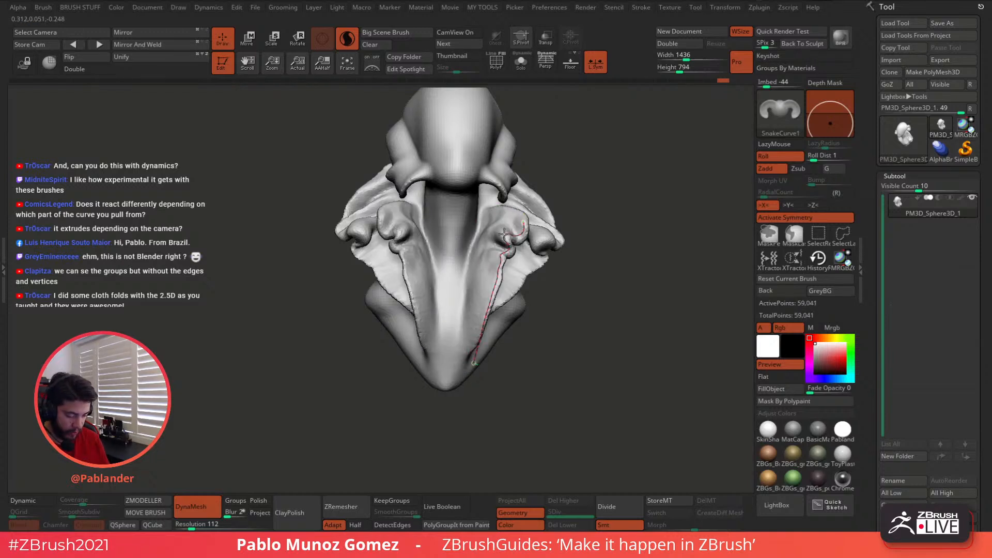
right_click_drag(558, 252, 515, 246)
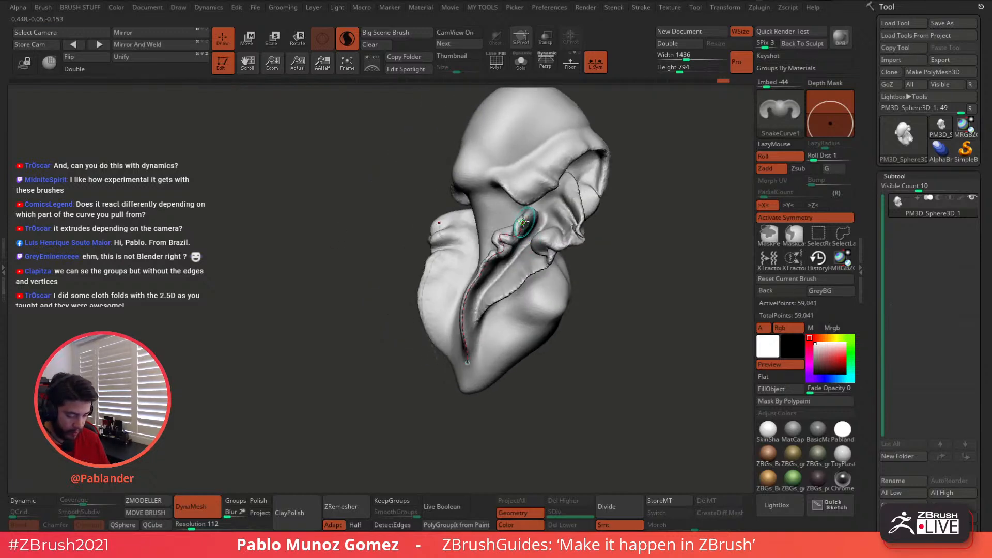
left_click_drag(521, 227, 532, 219)
- Draw a curve down the back of the bust and pull it outward into a rolled fold
mouse_move(532, 253)
right_mouse_down()
mouse_move(553, 265)
mouse_move(539, 269)
mouse_move(522, 312)
mouse_move(524, 349)
mouse_move(571, 296)
mouse_move(552, 306)
mouse_move(497, 248)
right_mouse_up()
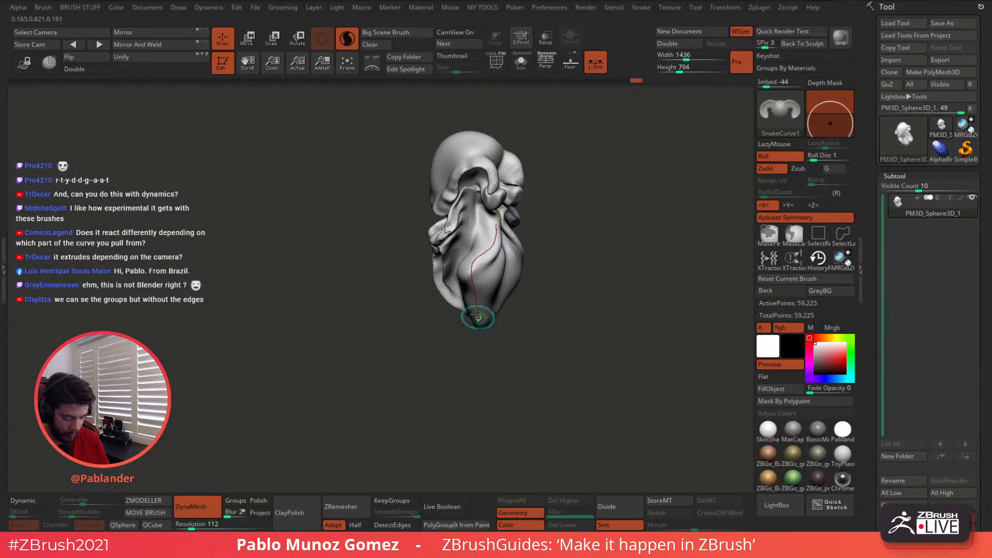
right_click_drag(478, 318, 523, 260)
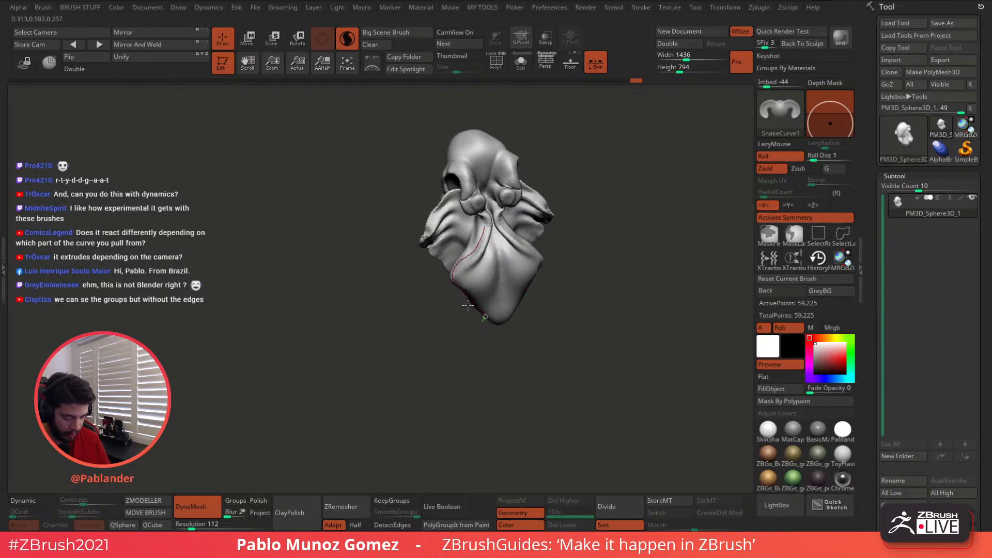
right_click_drag(485, 291, 466, 283)
mouse_move(465, 285)
left_mouse_down()
mouse_move(444, 277)
mouse_move(440, 288)
mouse_move(448, 266)
mouse_move(458, 275)
left_mouse_up()
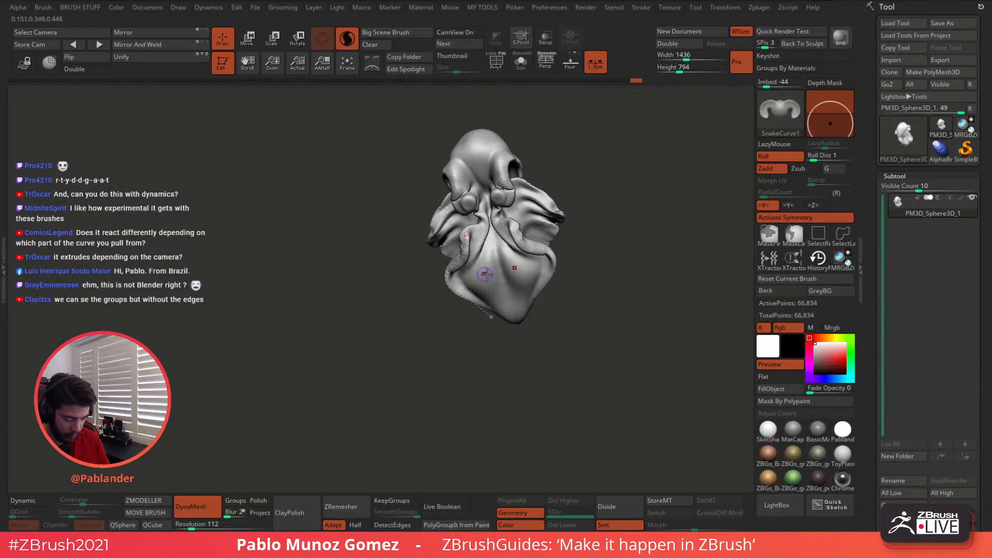
- Extrude a pointed protrusion from each lower side of the bust and check the shape from front and side
mouse_move(486, 272)
right_mouse_down()
mouse_move(576, 246)
mouse_move(614, 248)
right_mouse_up()
left_click_drag(541, 269, 554, 266)
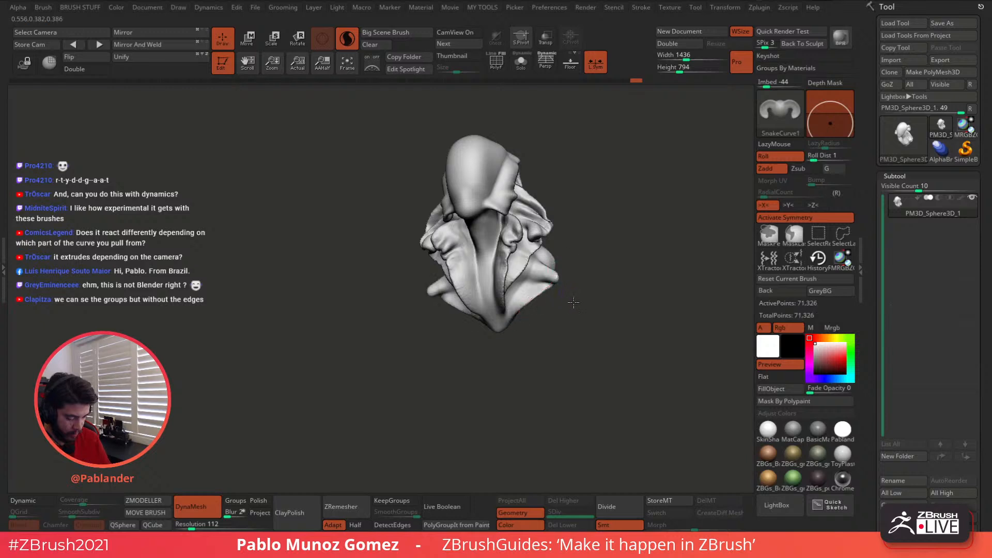
mouse_move(574, 301)
right_mouse_down()
mouse_move(591, 270)
mouse_move(564, 281)
right_mouse_up()
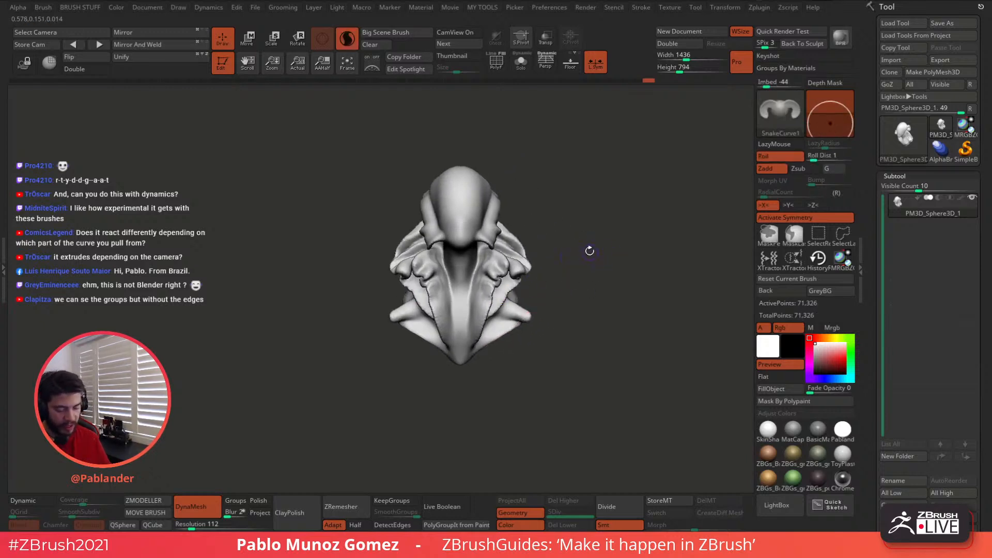
mouse_move(590, 251)
right_mouse_down("ctrl")
mouse_move(599, 286)
mouse_move(590, 273)
mouse_move(618, 261)
mouse_move(603, 264)
right_mouse_up("ctrl")
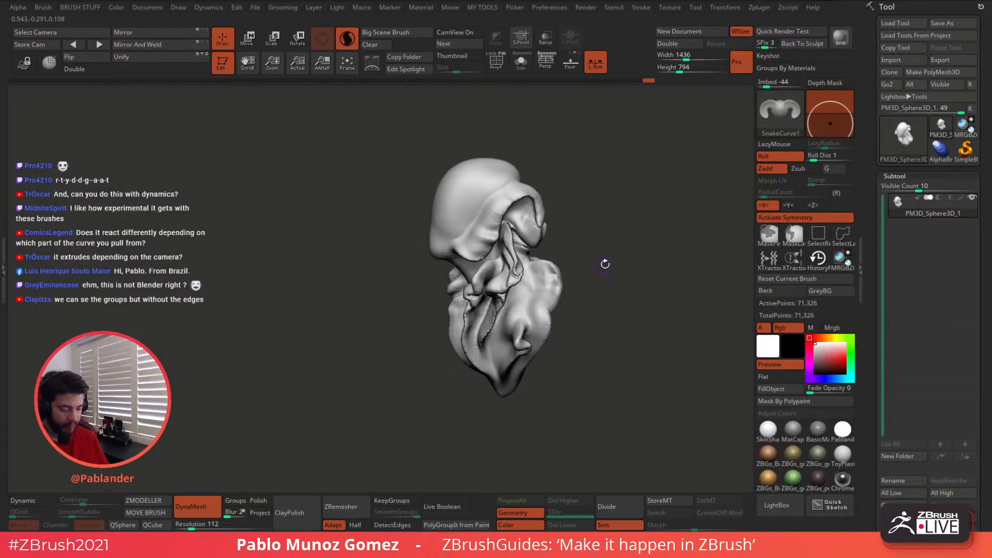
left_click_drag(441, 394, 481, 375)
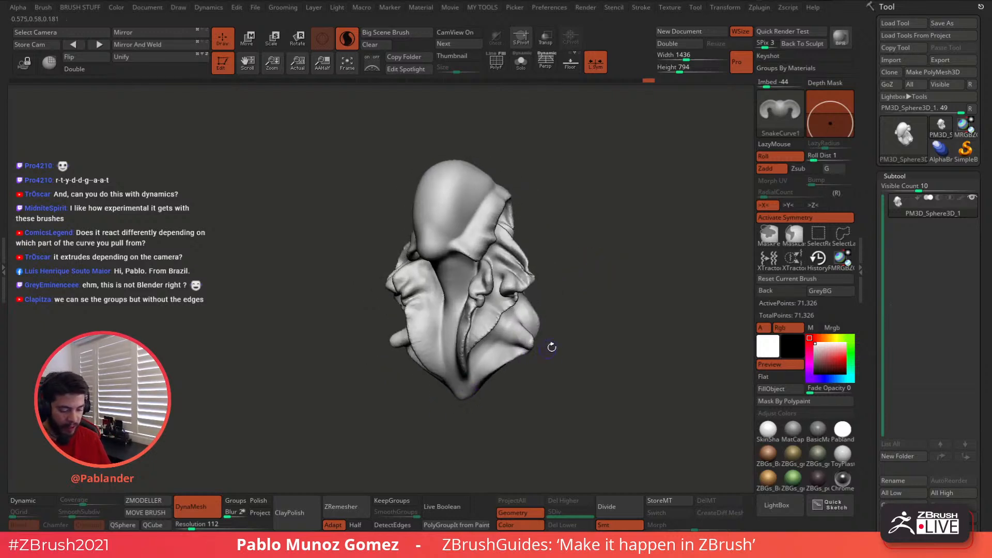
left_click_drag(551, 346, 575, 351, "shift")
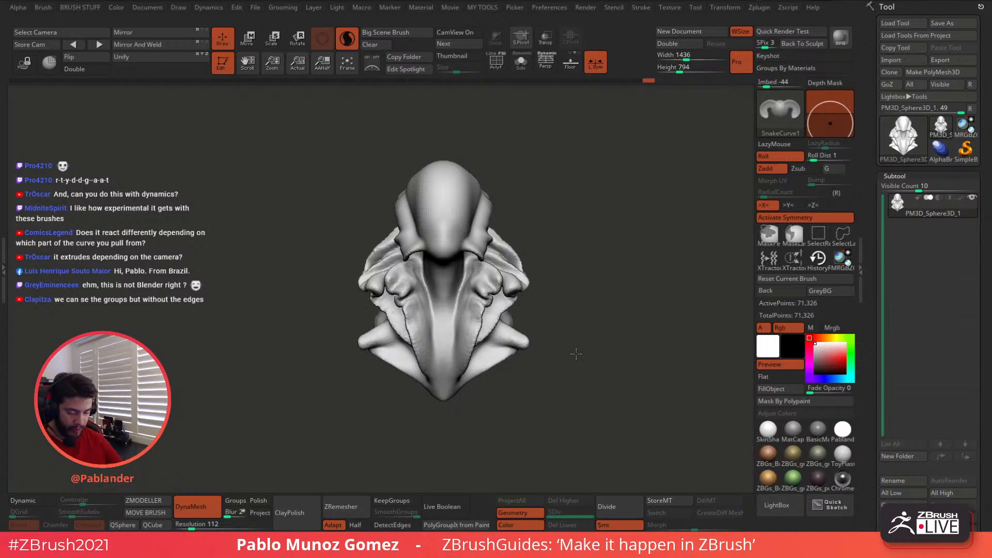
left_click_drag(576, 353, 467, 296)
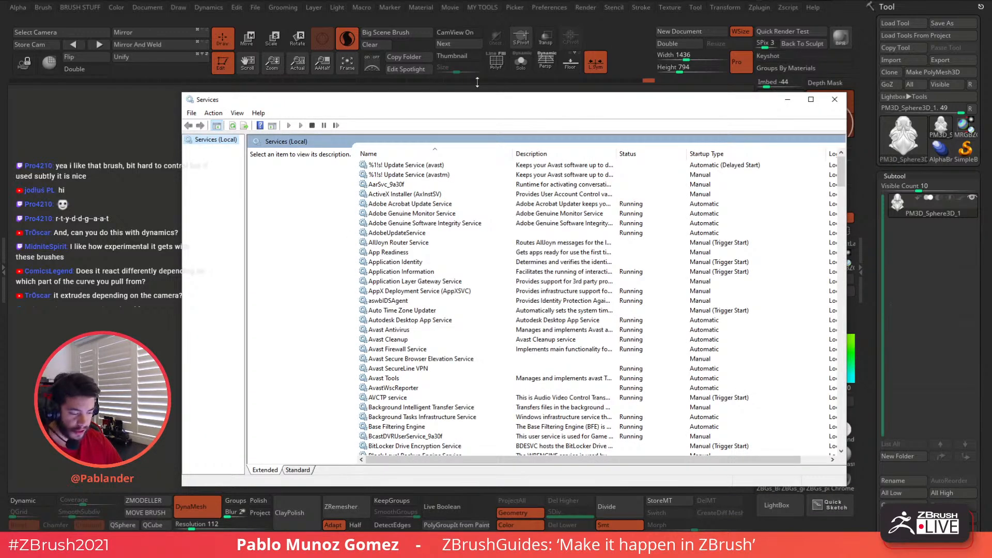
- Move the Services window clear of the sculpting canvas and check the bust from front and side
left_click_drag(453, 104, 991, 88)
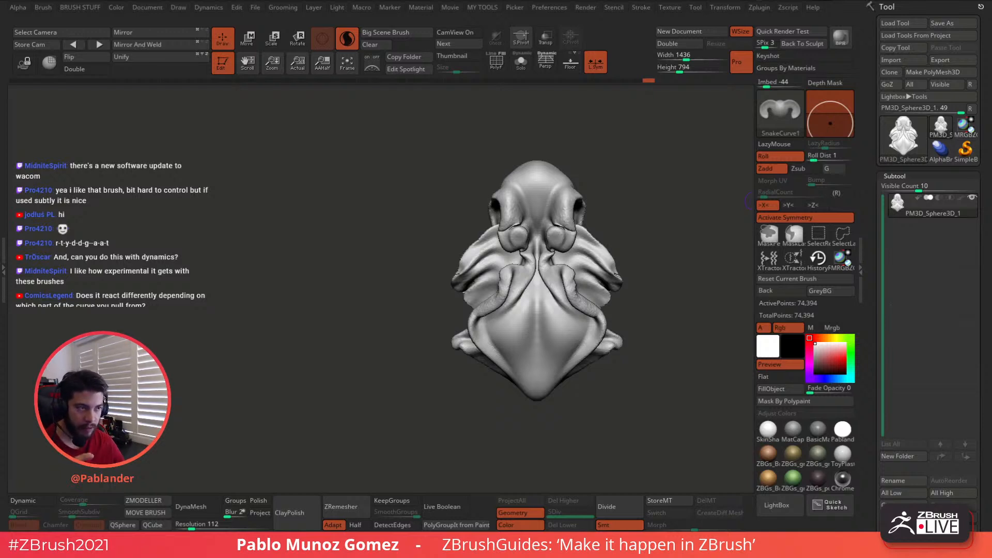
mouse_move(640, 182)
left_mouse_down("shift")
mouse_move(660, 188)
mouse_move(618, 193)
mouse_move(541, 231)
mouse_move(574, 208)
left_mouse_up("shift")
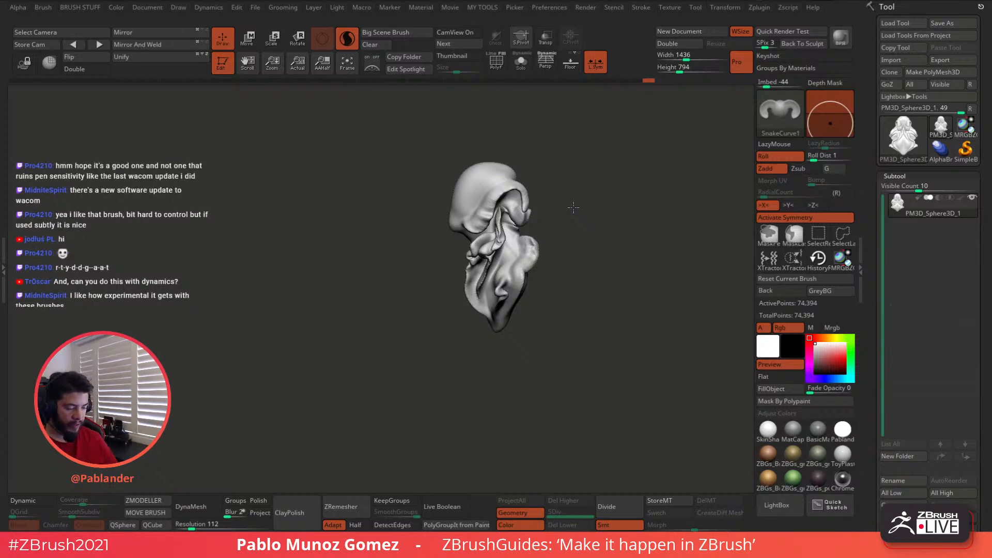
mouse_move(574, 207)
left_mouse_down("alt")
mouse_move(526, 215)
mouse_move(524, 237)
left_mouse_up("alt")
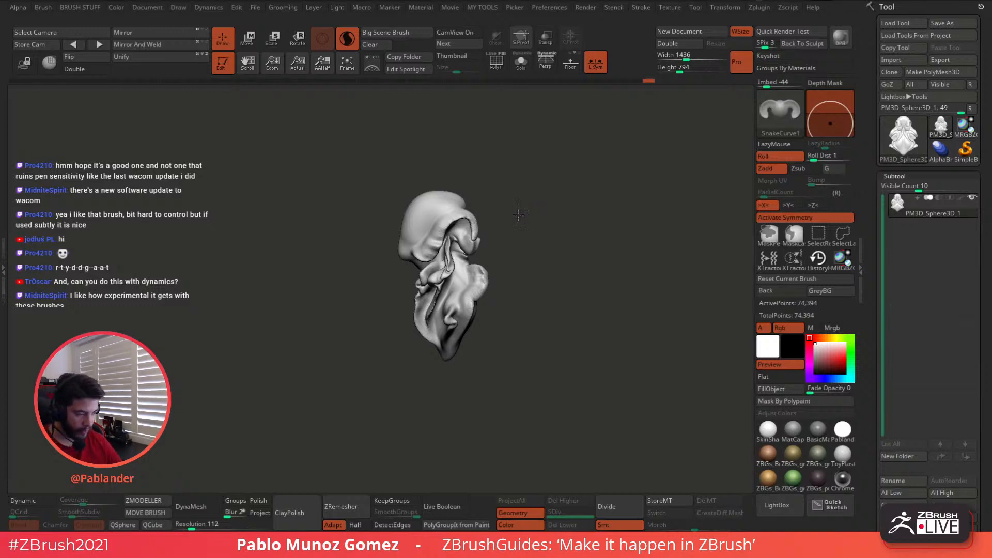
mouse_move(519, 214)
left_mouse_down("alt")
mouse_move(555, 215)
mouse_move(538, 240)
left_mouse_up("alt")
mouse_move(517, 158)
left_mouse_down("alt")
mouse_move(549, 171)
mouse_move(462, 154)
mouse_move(467, 201)
left_mouse_up("alt")
mouse_move(549, 240)
left_mouse_down("alt")
mouse_move(574, 202)
mouse_move(601, 198)
left_mouse_up("alt")
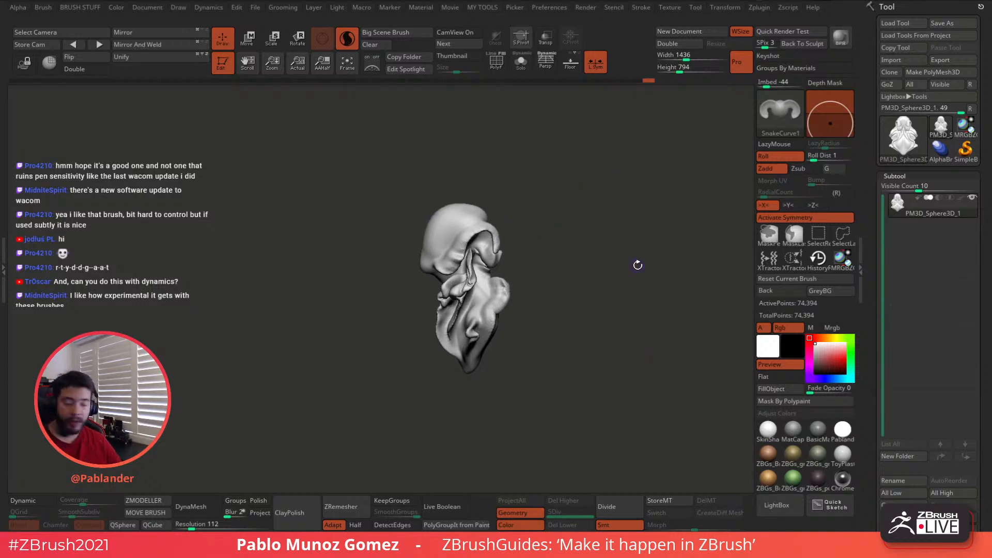
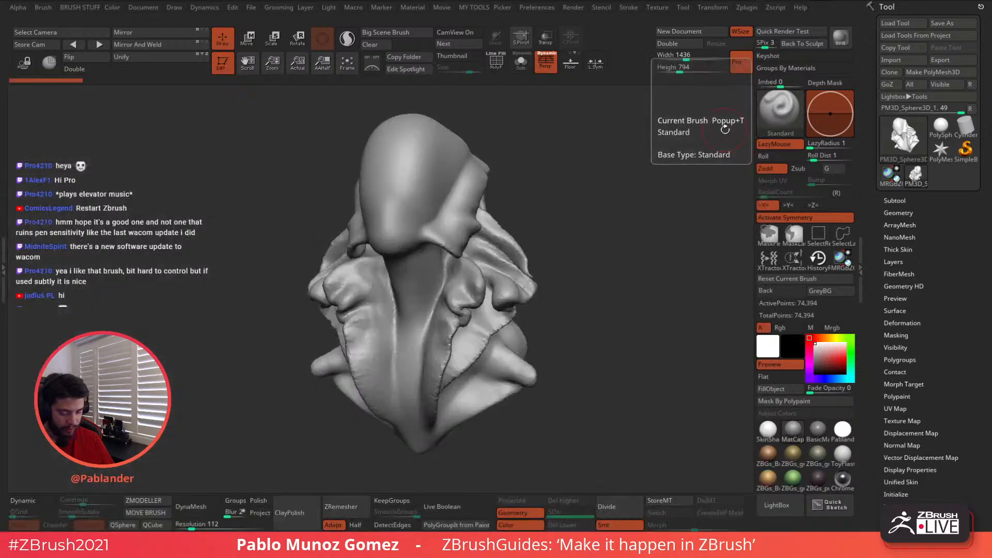
- Choose the SnakeCurve1 brush, dismiss its note and turn on Sculptris Pro mode
left_click(776, 116)
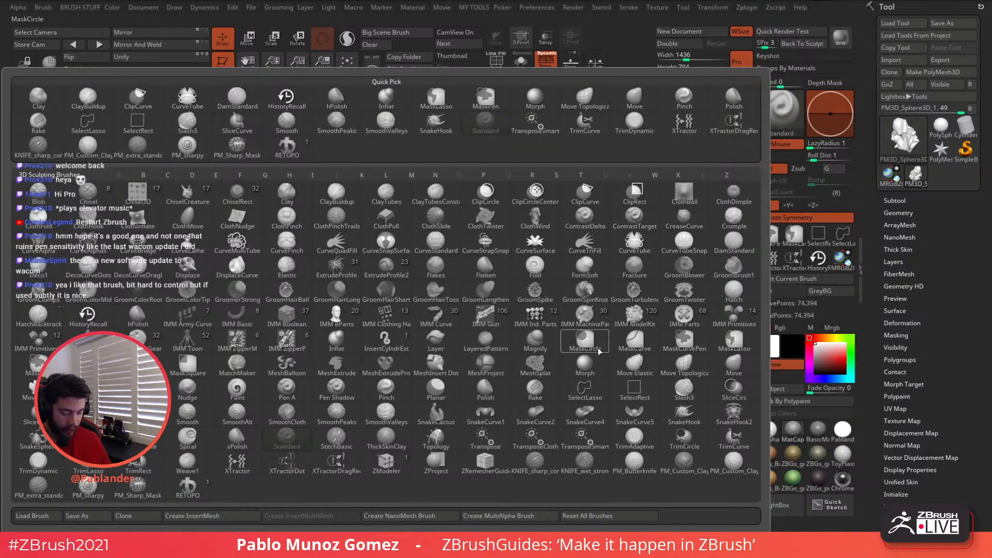
left_click(485, 417)
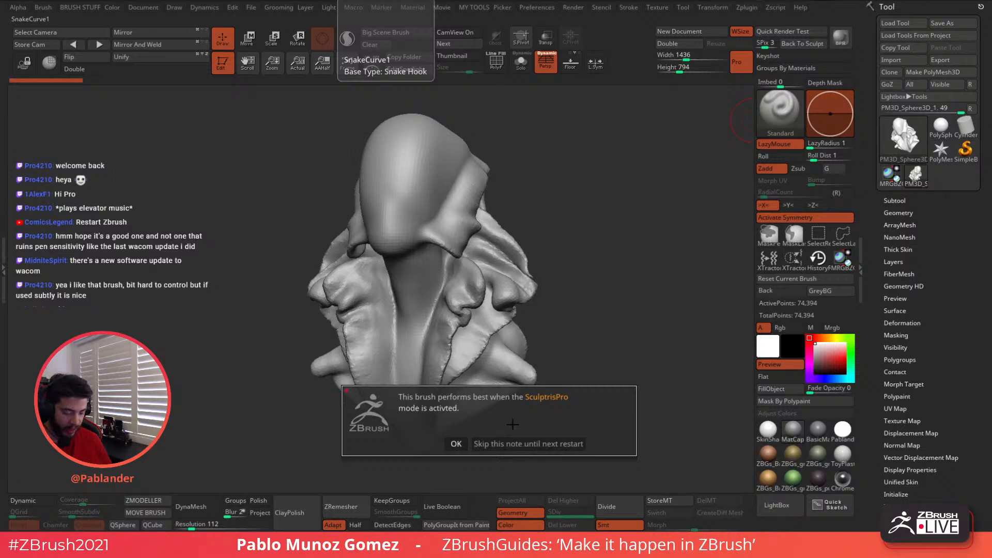
left_click(456, 444)
left_click(347, 38)
- Draw a curve up the side of the head and pull it outward into a wide ear-like flap
mouse_move(527, 164)
left_mouse_down()
mouse_move(547, 212)
mouse_move(554, 190)
left_mouse_up()
key("space")
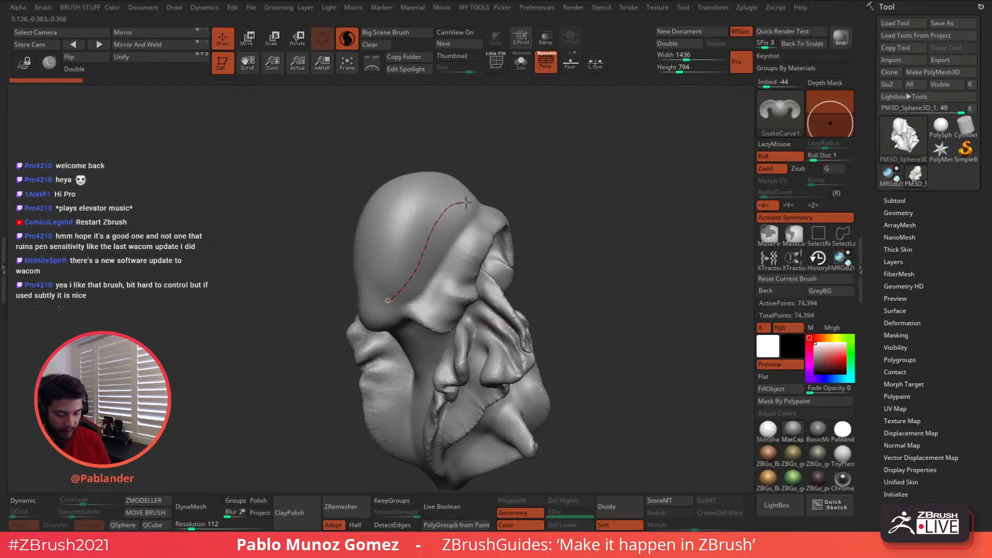
left_click_drag(558, 181, 563, 181)
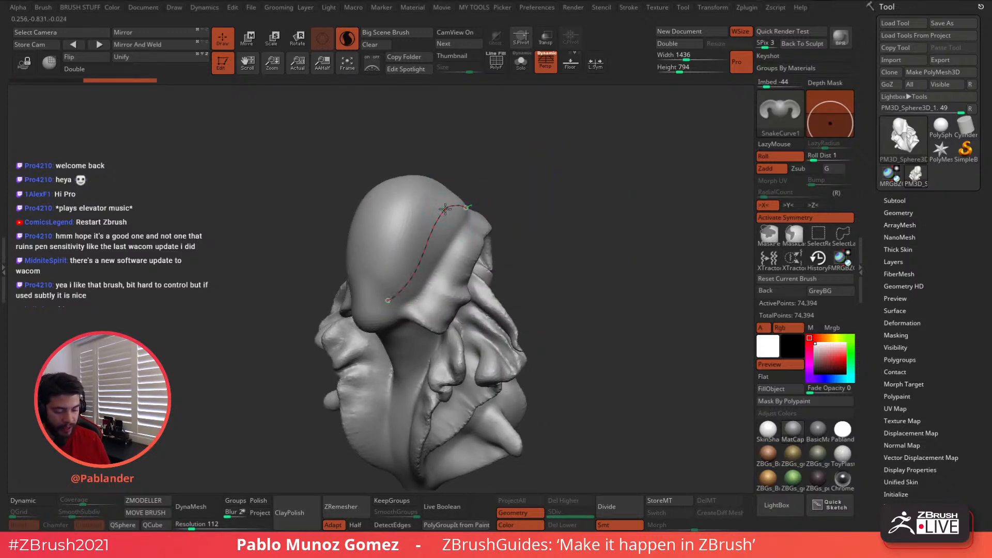
mouse_move(445, 208)
left_mouse_down()
mouse_move(474, 200)
mouse_move(505, 171)
mouse_move(525, 171)
left_mouse_up()
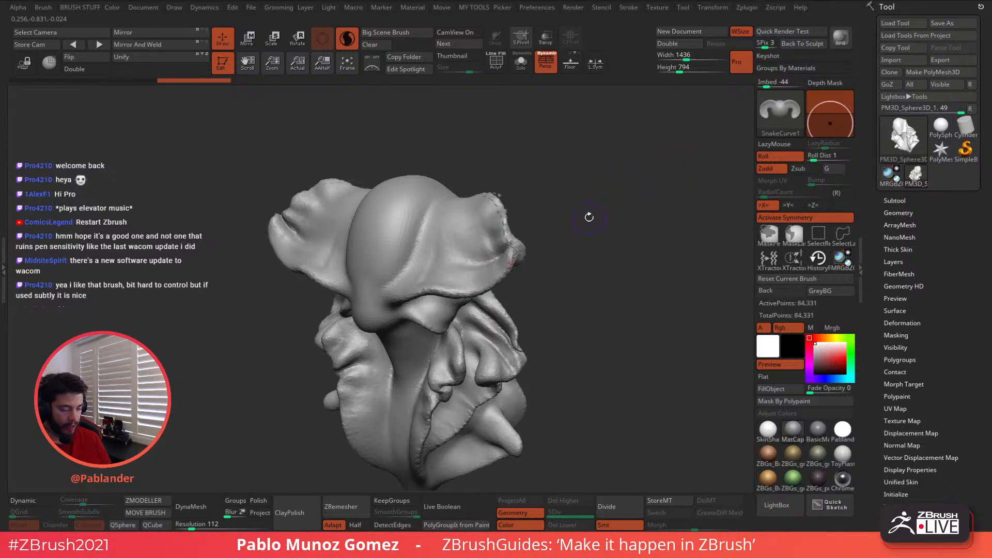
mouse_move(589, 217)
left_mouse_down()
mouse_move(607, 187)
mouse_move(603, 208)
mouse_move(589, 186)
mouse_move(638, 187)
mouse_move(593, 194)
mouse_move(570, 213)
left_mouse_up()
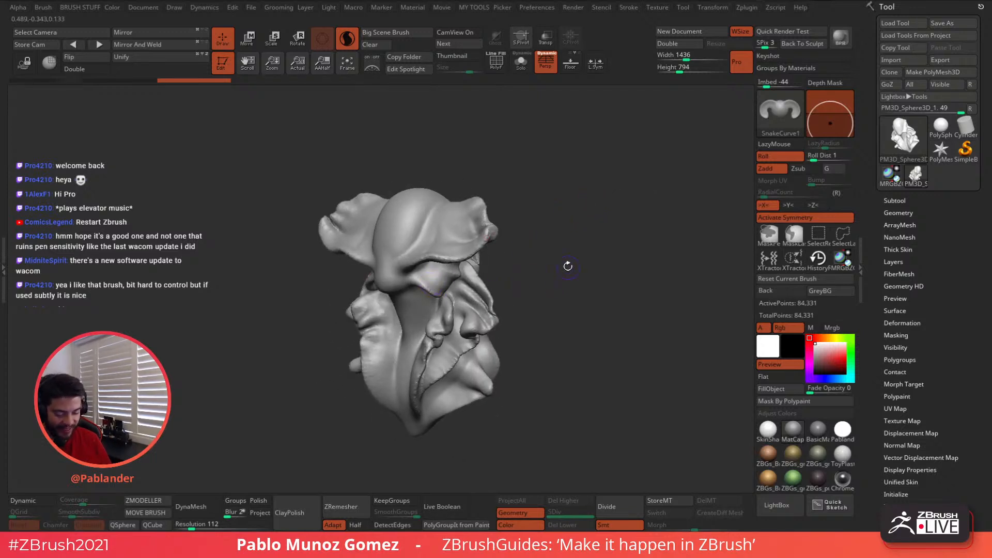
- Draw a curve up the forehead, try pulling it upward into a raised flap, and undo the pull
mouse_move(568, 266)
left_mouse_down()
mouse_move(546, 224)
mouse_move(512, 248)
mouse_move(533, 235)
left_mouse_up()
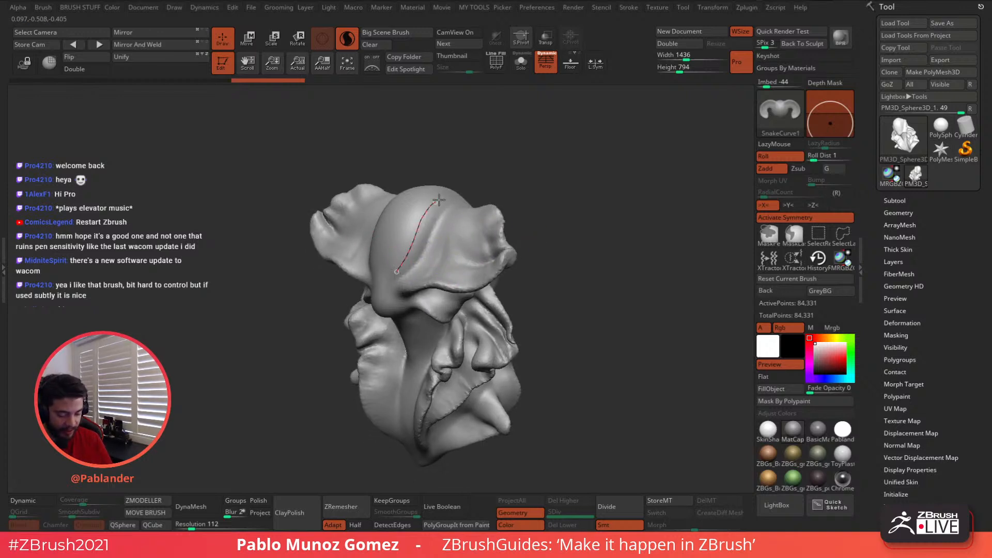
left_click_drag(438, 199, 468, 176)
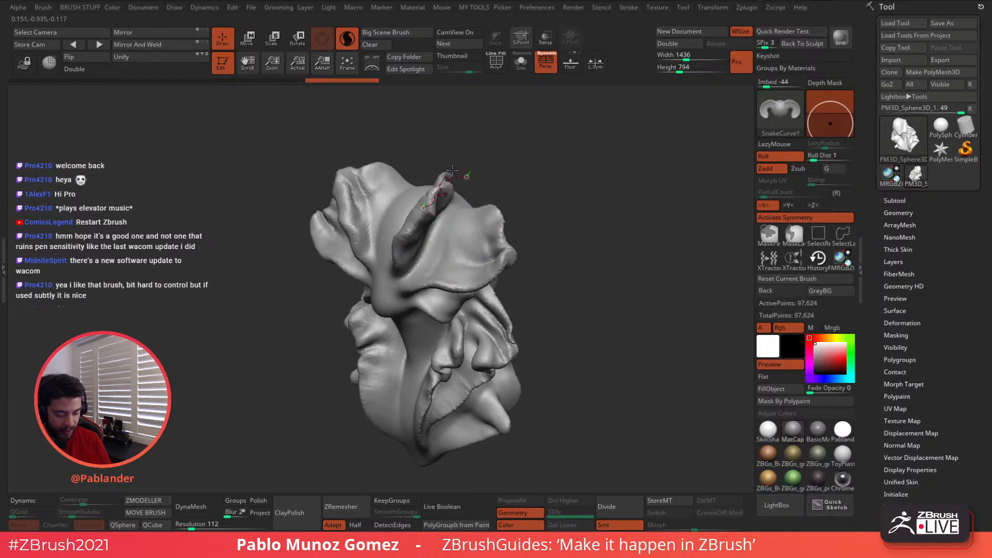
mouse_move(531, 200)
left_mouse_down()
mouse_move(549, 173)
mouse_move(605, 218)
mouse_move(543, 231)
mouse_move(567, 213)
left_mouse_up()
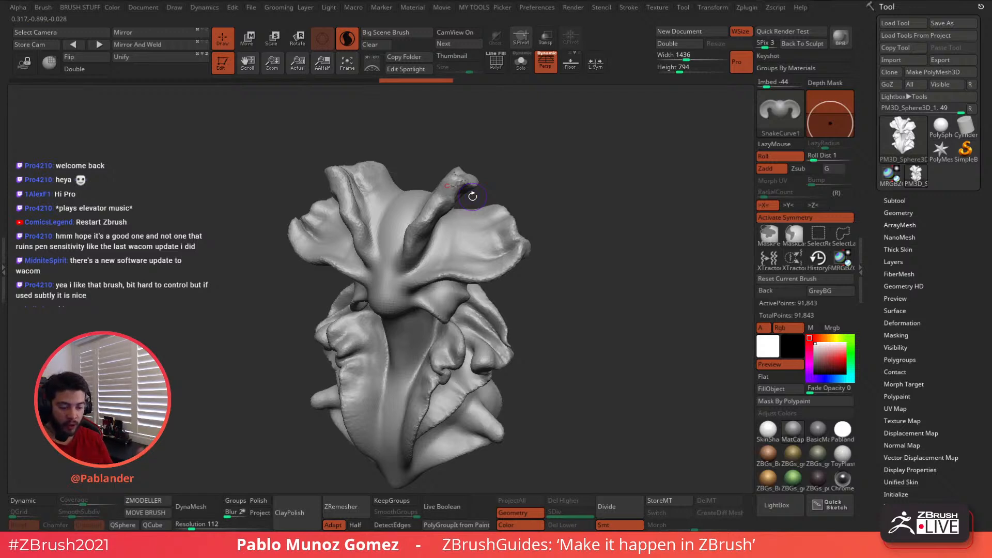
key("ctrl+z")
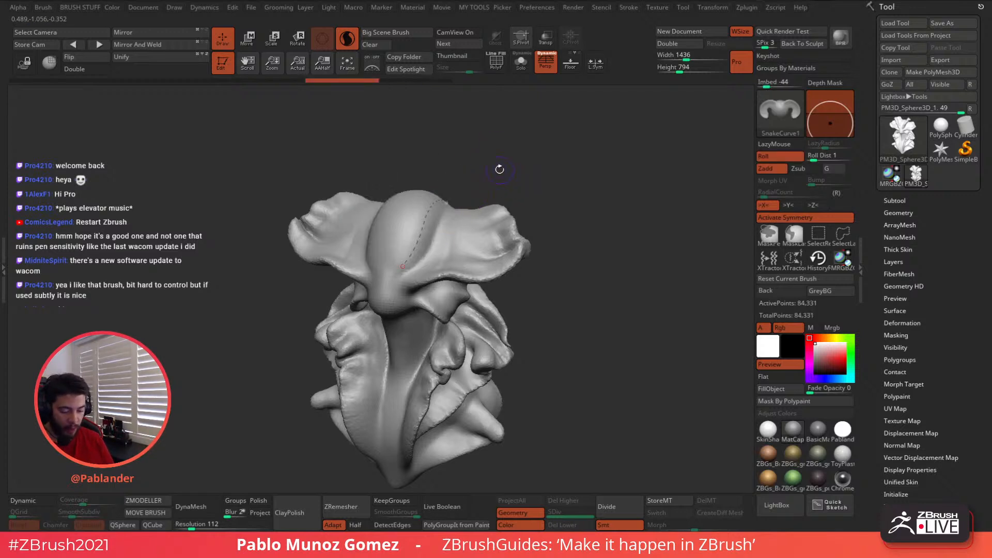
- Try two more outward pulls of the forehead curve, undoing each one
mouse_move(428, 212)
left_mouse_down()
mouse_move(442, 185)
mouse_move(422, 150)
left_mouse_up()
key("ctrl+z")
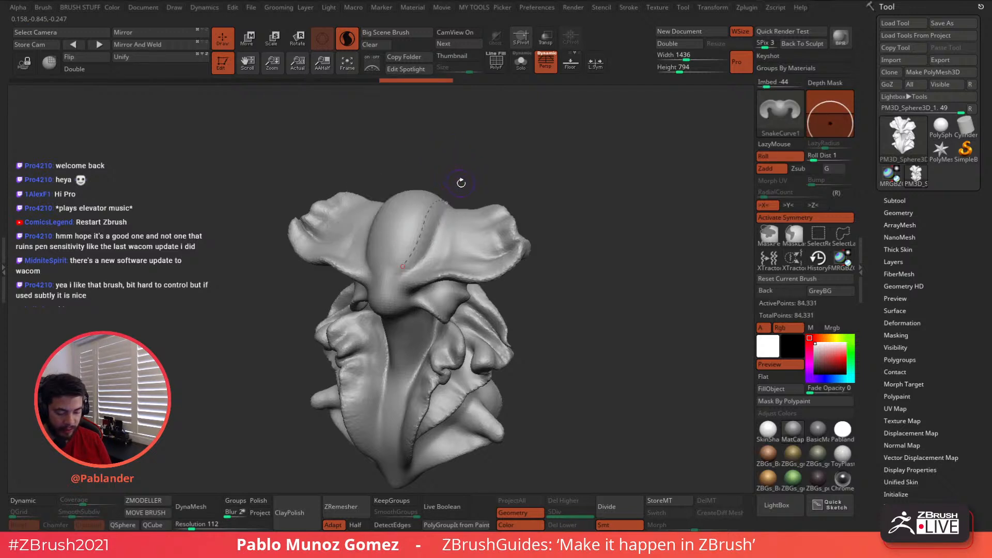
mouse_move(462, 182)
left_mouse_down()
mouse_move(518, 208)
mouse_move(473, 221)
mouse_move(496, 206)
mouse_move(501, 214)
mouse_move(451, 207)
mouse_move(486, 213)
mouse_move(548, 198)
mouse_move(495, 213)
left_mouse_up()
key("ctrl+z")
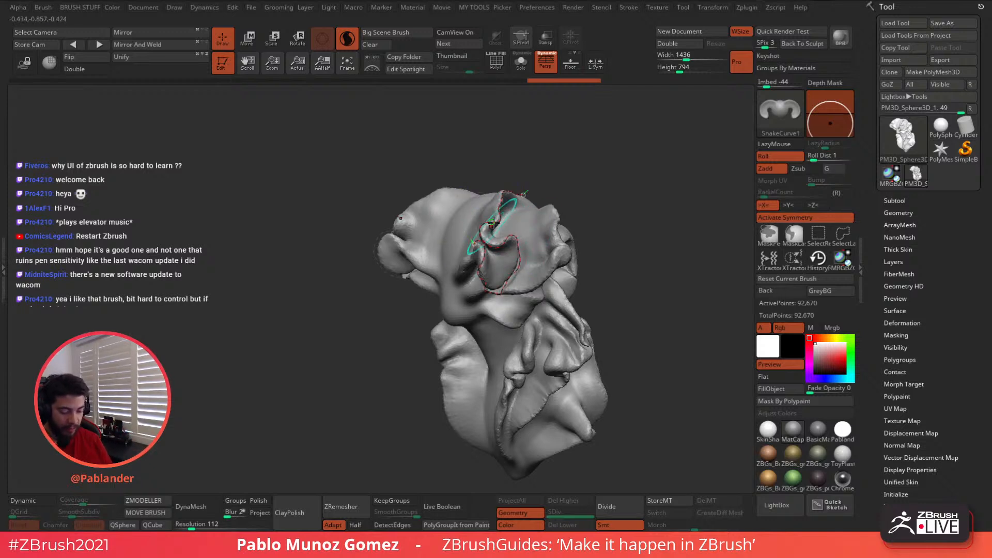
- Undo the curled forehead extrusion, pull the remaining ridge outward, and extrude from a curve over the top of the head
key("ctrl+z")
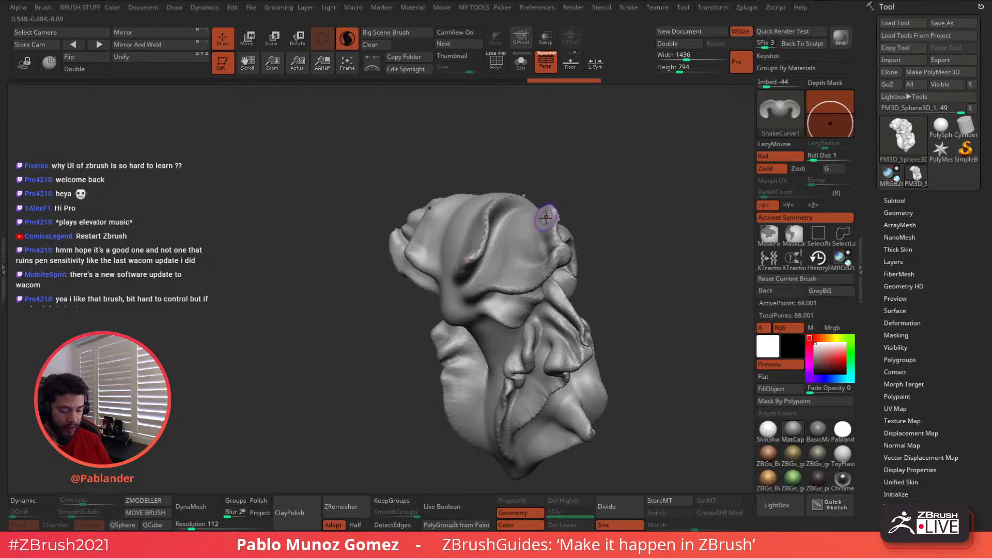
left_click_drag(495, 202, 496, 185)
left_click_drag(561, 164, 504, 170)
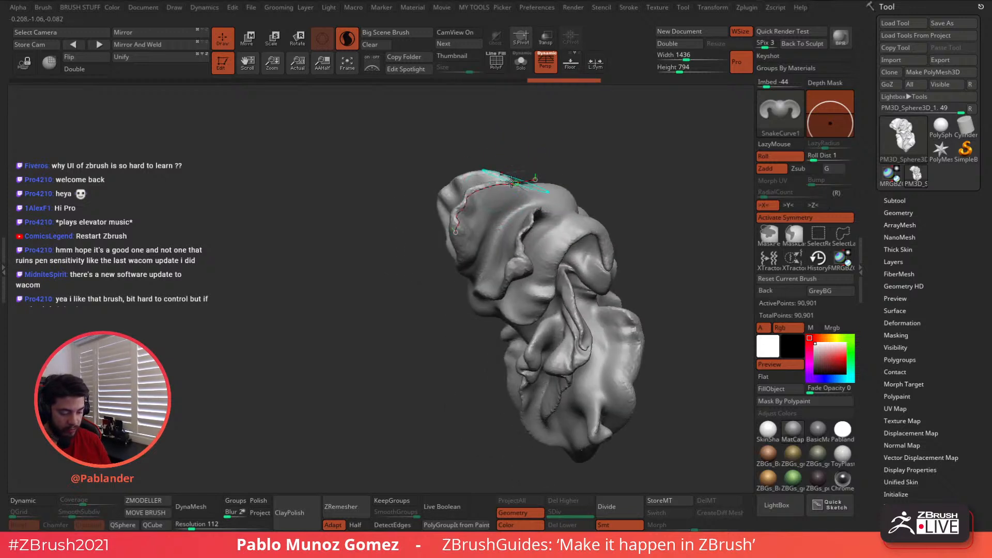
left_click(480, 201)
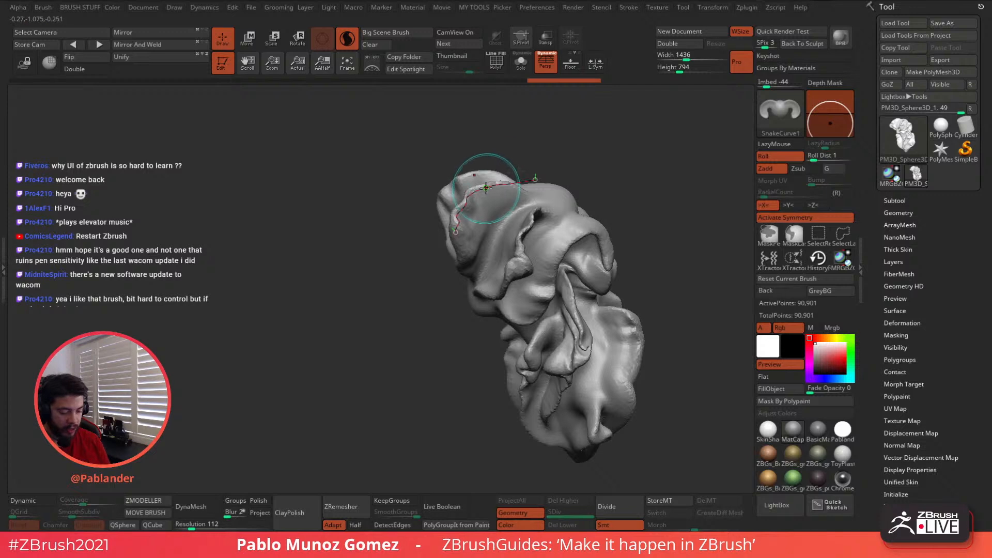
left_click_drag(486, 186, 496, 168)
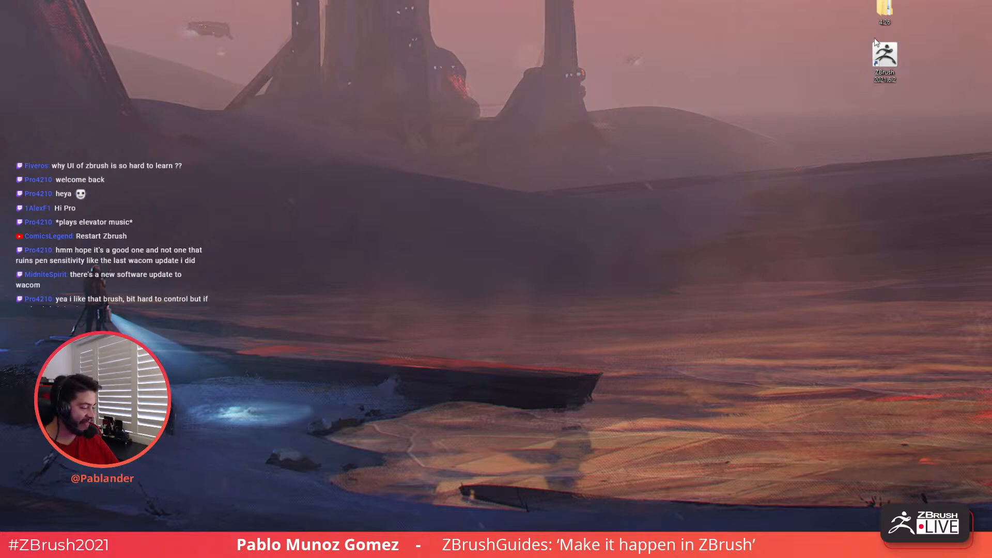
- Relaunch ZBrush from the desktop
double_click(885, 52)
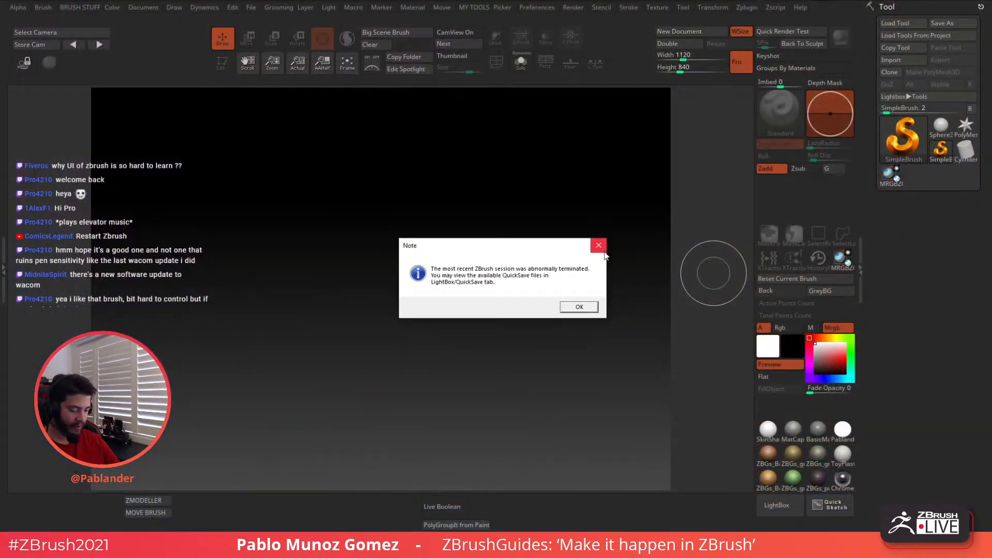
- Dismiss the startup notices and restore the latest QuickSave of the collared head sculpt from LightBox
left_click(601, 248)
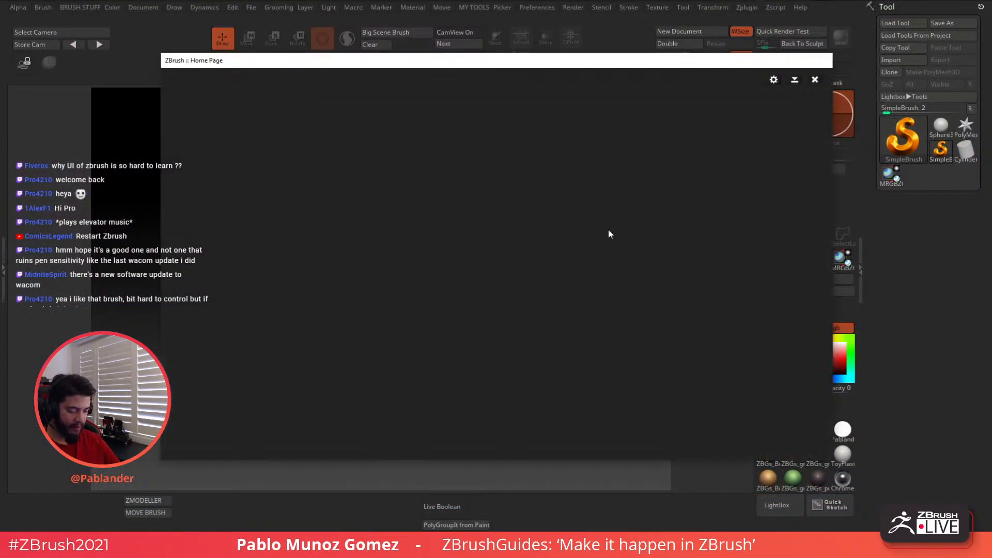
left_click(815, 81)
left_click(598, 247)
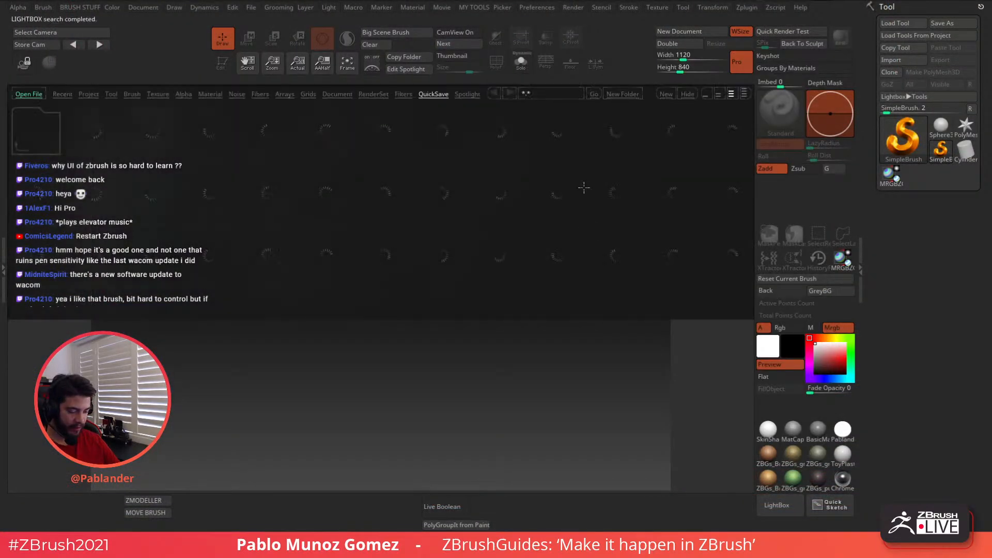
left_click_drag(210, 229, 155, 228)
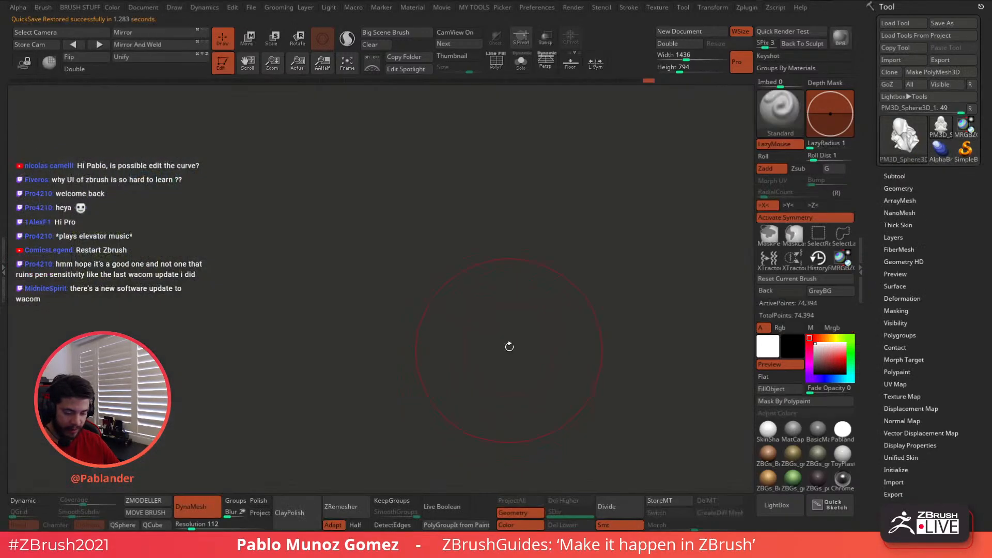
mouse_move(485, 272)
left_mouse_down()
mouse_move(516, 228)
mouse_move(574, 231)
mouse_move(616, 218)
left_mouse_up()
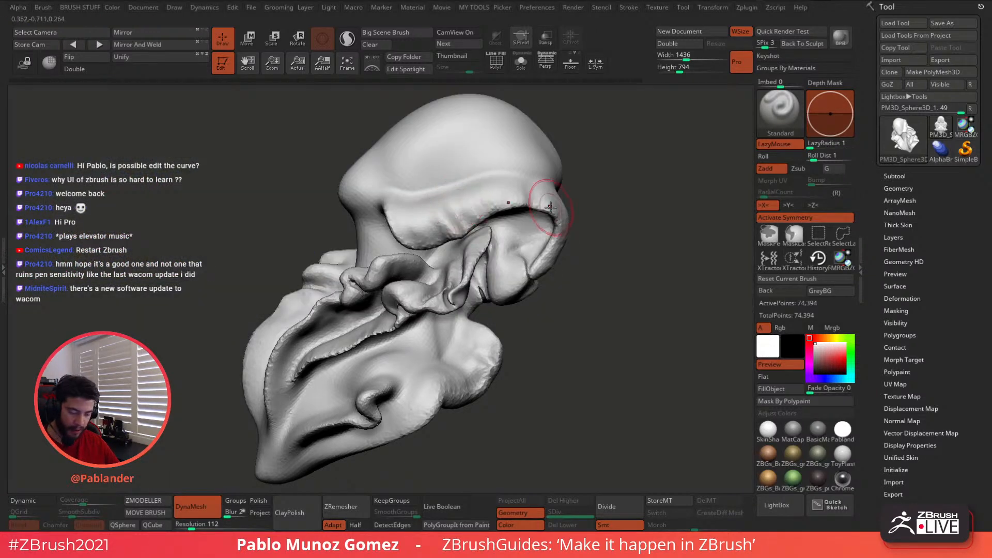
mouse_move(585, 213)
left_mouse_down()
mouse_move(616, 225)
mouse_move(582, 229)
mouse_move(588, 257)
mouse_move(554, 217)
mouse_move(605, 211)
left_mouse_up()
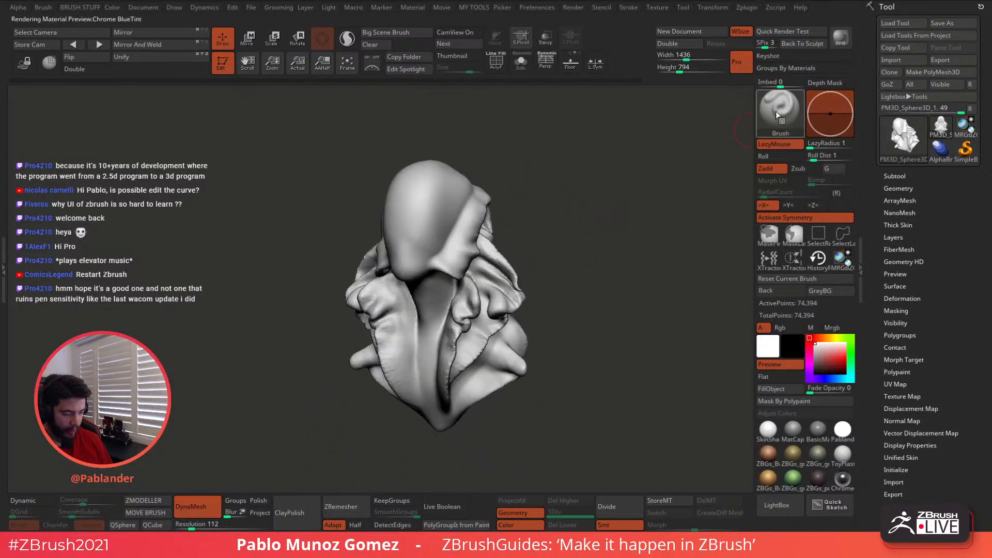
- Select the SnakeCurve1 brush, test and undo a pull from a curve on the side of the head, and enable Sculptris Pro mode
key("b")
left_click(499, 416)
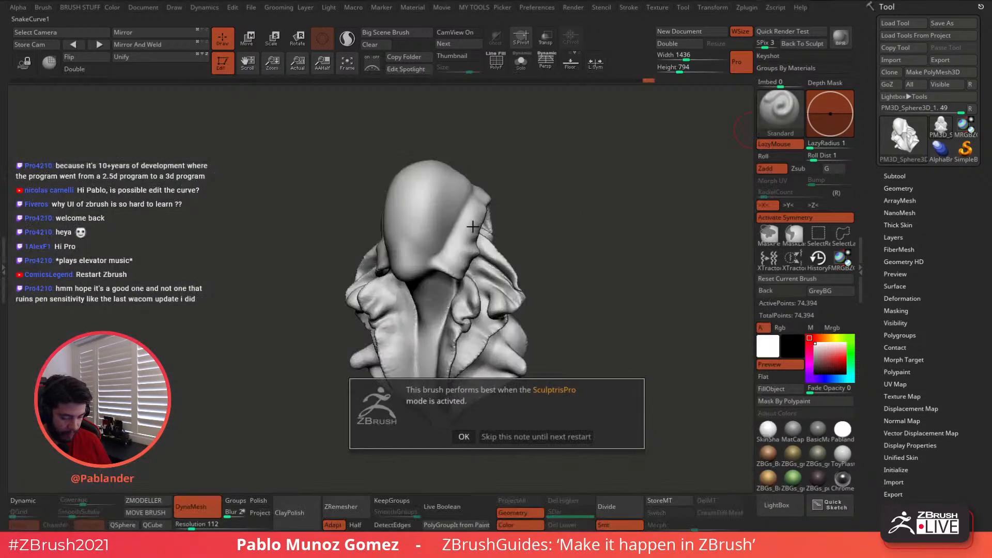
left_click(507, 441)
right_click_drag(465, 193, 448, 224)
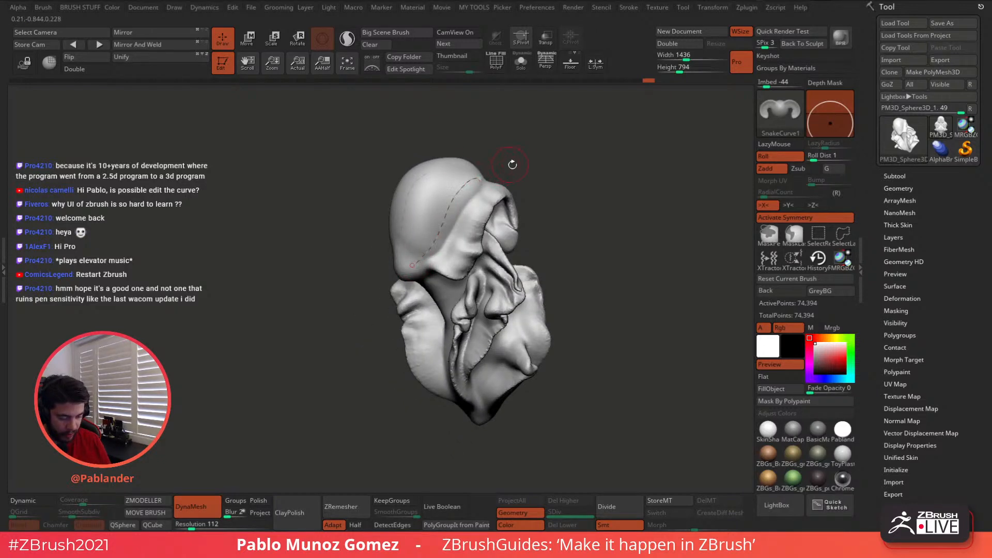
left_click_drag(512, 164, 541, 167)
mouse_move(460, 186)
left_mouse_down()
mouse_move(506, 179)
mouse_move(529, 200)
left_mouse_up()
key("ctrl+z")
left_click(347, 39)
- Try pulling the side of the head outward into symmetrical flaps from a drawn curve, undoing each attempt
mouse_move(465, 195)
left_mouse_down()
mouse_move(456, 199)
mouse_move(477, 179)
mouse_move(509, 193)
mouse_move(482, 171)
mouse_move(538, 155)
left_mouse_up()
key("ctrl+z")
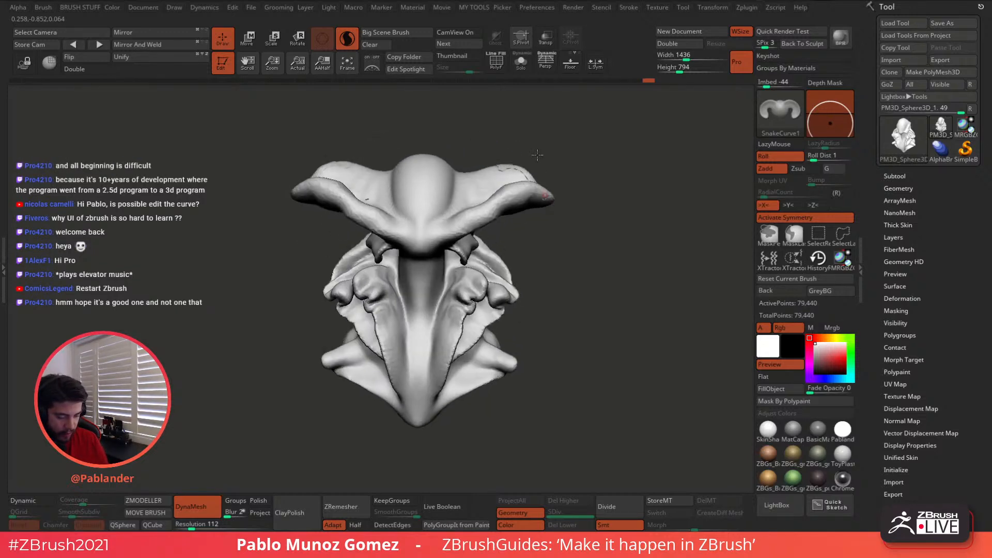
mouse_move(548, 190)
left_mouse_down()
mouse_move(553, 226)
mouse_move(589, 232)
mouse_move(547, 250)
mouse_move(491, 239)
mouse_move(495, 259)
left_mouse_up()
key("ctrl+z")
left_click_drag(455, 192, 497, 173)
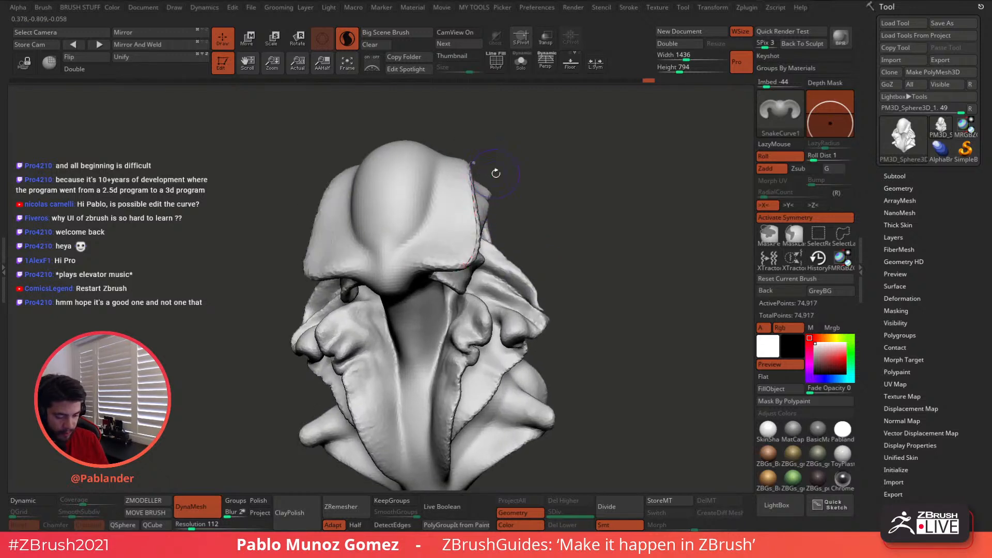
key("ctrl+z")
- Extrude both sides of the head outward into broad symmetrical wings
left_click(397, 186)
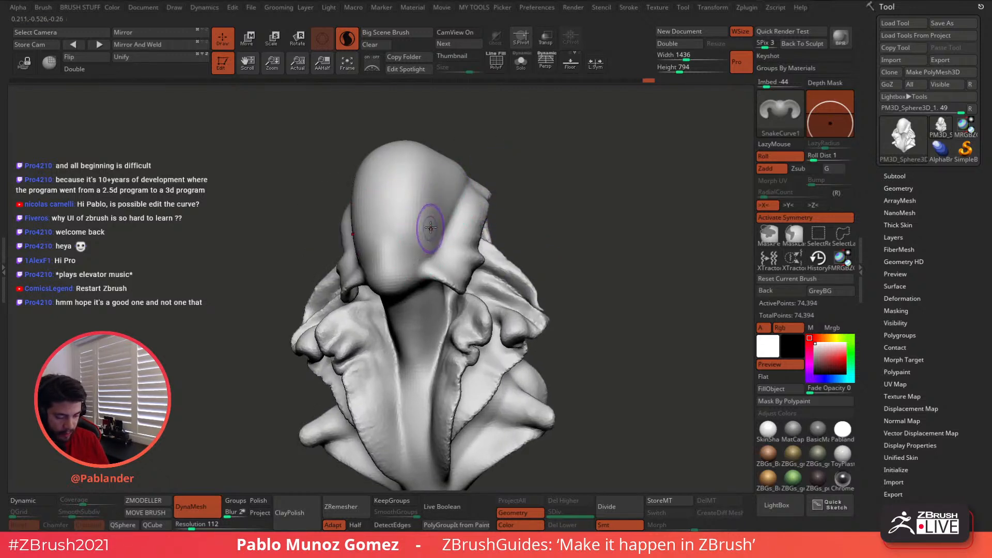
mouse_move(442, 203)
left_mouse_down()
mouse_move(548, 183)
mouse_move(571, 225)
left_mouse_up()
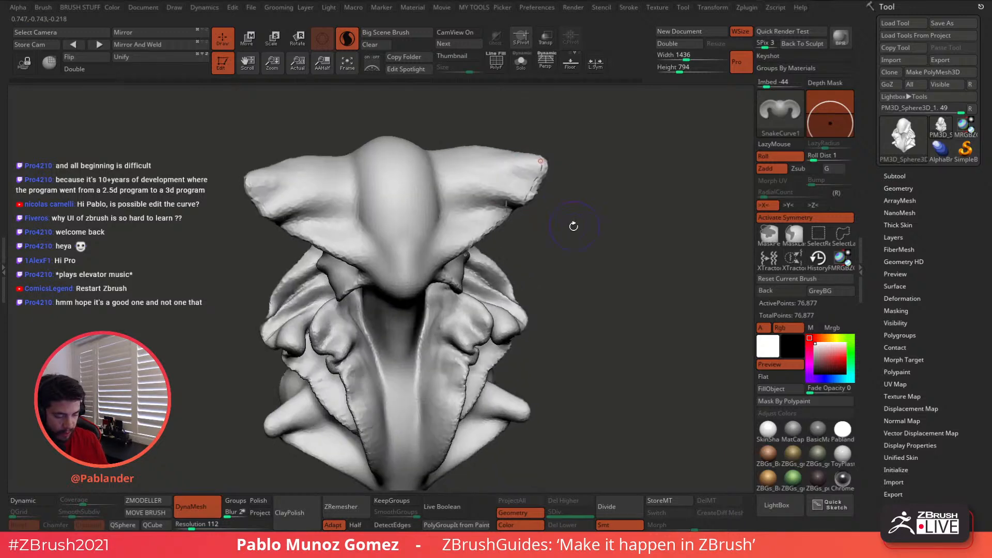
mouse_move(471, 251)
left_mouse_down()
mouse_move(477, 259)
mouse_move(535, 224)
mouse_move(556, 239)
mouse_move(487, 247)
mouse_move(496, 260)
mouse_move(455, 201)
left_mouse_up()
- Draw a curve over the central dome and extrude it upward into a pair of horns
left_click_drag(460, 167, 429, 212)
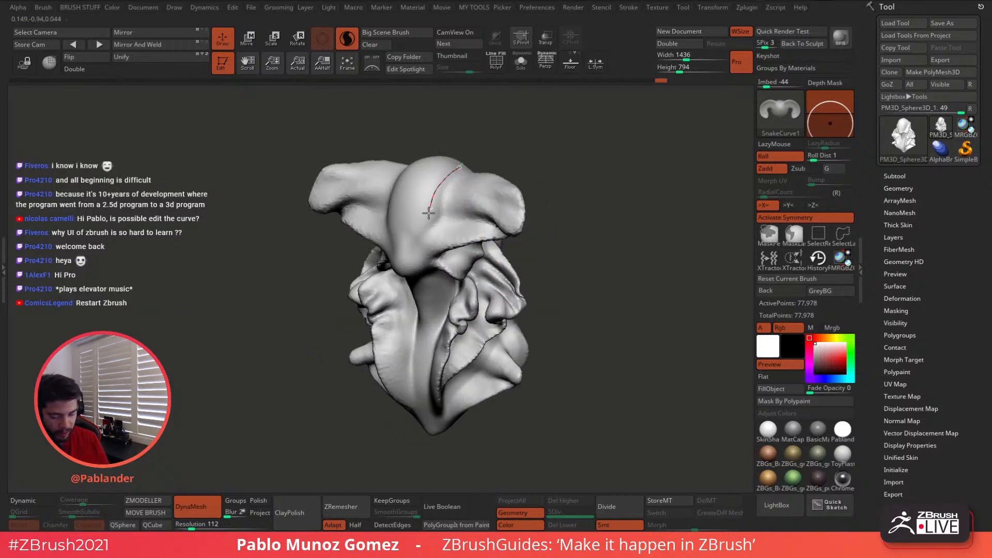
left_click(441, 193)
left_click(448, 185)
left_click(452, 176)
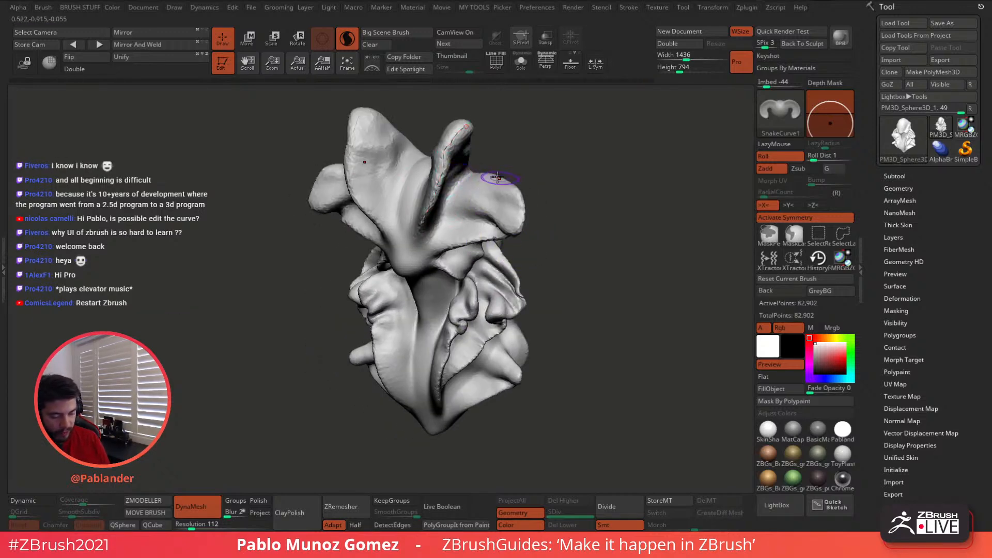
- Try extruding the horns further along their edges, and undo back to the plain dome with its side wings
right_click_drag(466, 187, 484, 223, "alt")
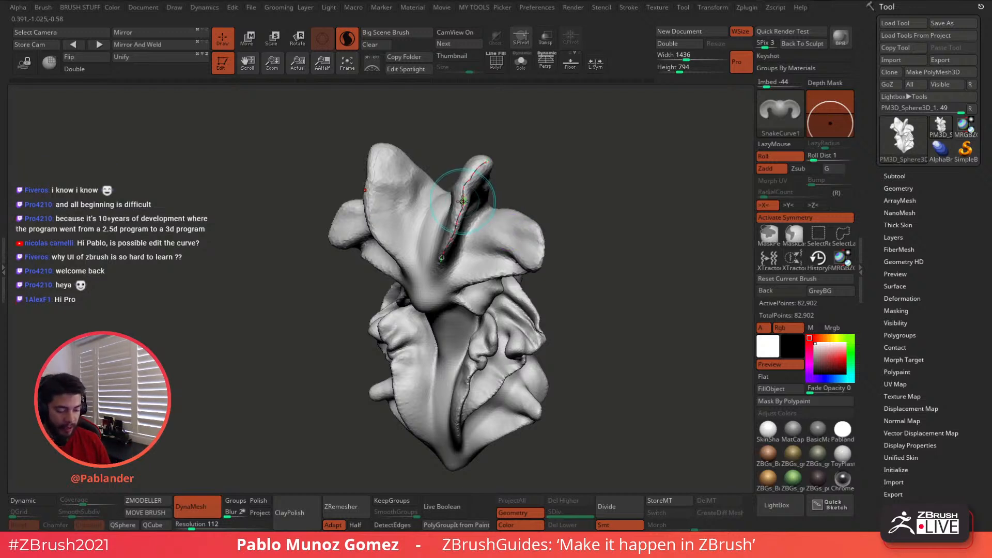
mouse_move(460, 198)
left_mouse_down("shift")
mouse_move(468, 204)
mouse_move(458, 183)
mouse_move(481, 146)
mouse_move(504, 148)
mouse_move(493, 170)
mouse_move(432, 124)
left_mouse_up("shift")
right_click_drag(445, 126, 426, 174, "alt")
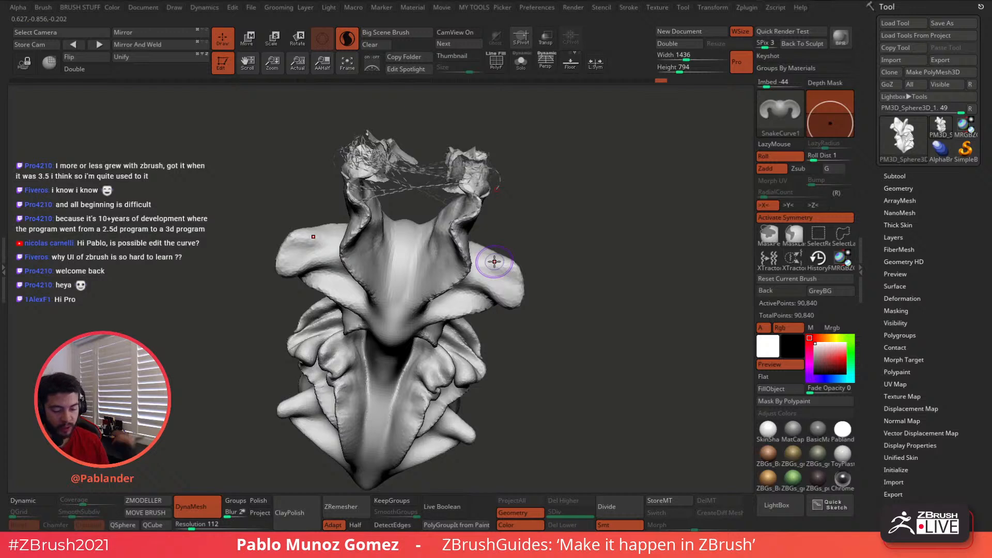
key("ctrl+z")
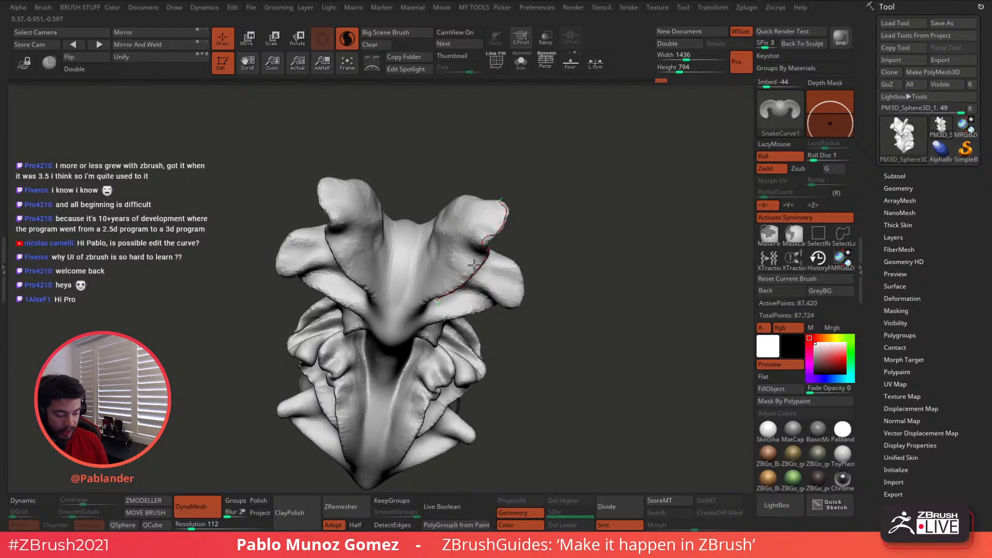
key("ctrl+z")
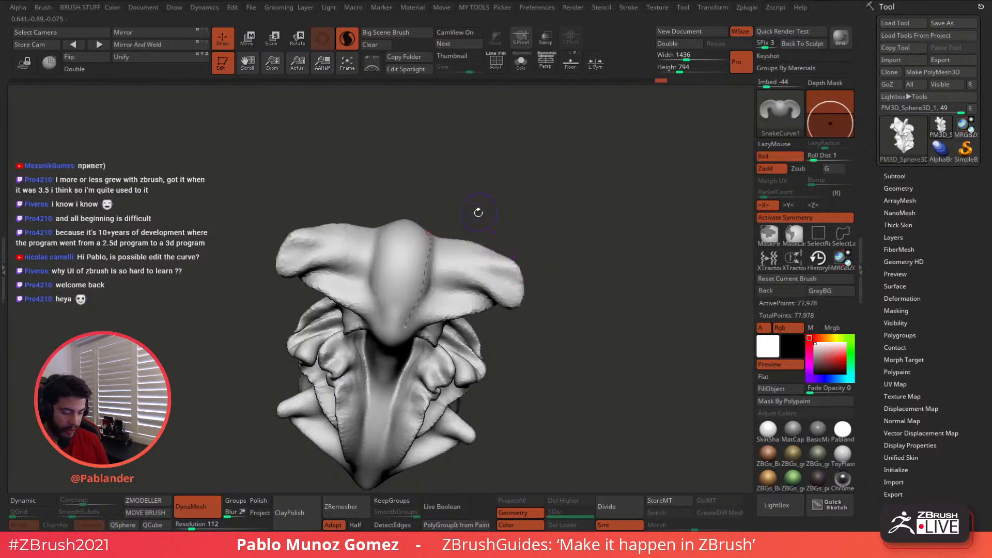
mouse_move(508, 238)
left_mouse_down("alt")
mouse_move(538, 205)
mouse_move(576, 189)
mouse_move(566, 231)
left_mouse_up("alt")
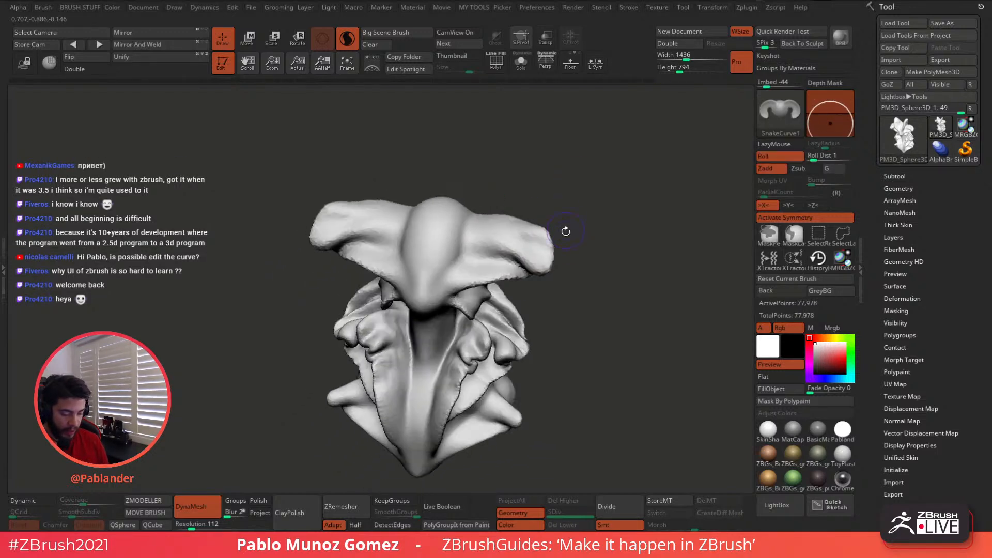
left_click_drag(575, 273, 582, 239)
key("space")
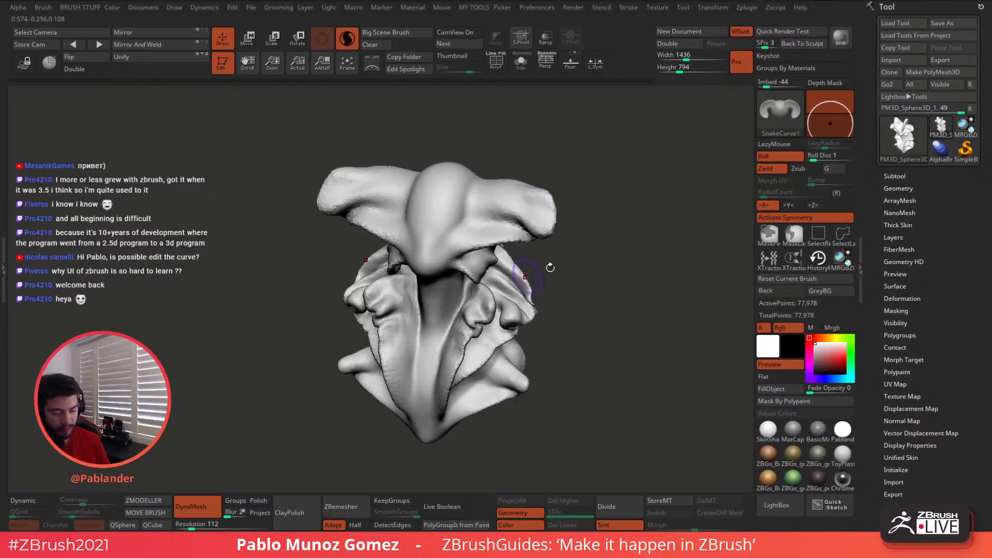
mouse_move(550, 267)
left_mouse_down()
mouse_move(564, 257)
mouse_move(578, 279)
mouse_move(601, 271)
mouse_move(573, 265)
mouse_move(534, 282)
left_mouse_up()
key("space")
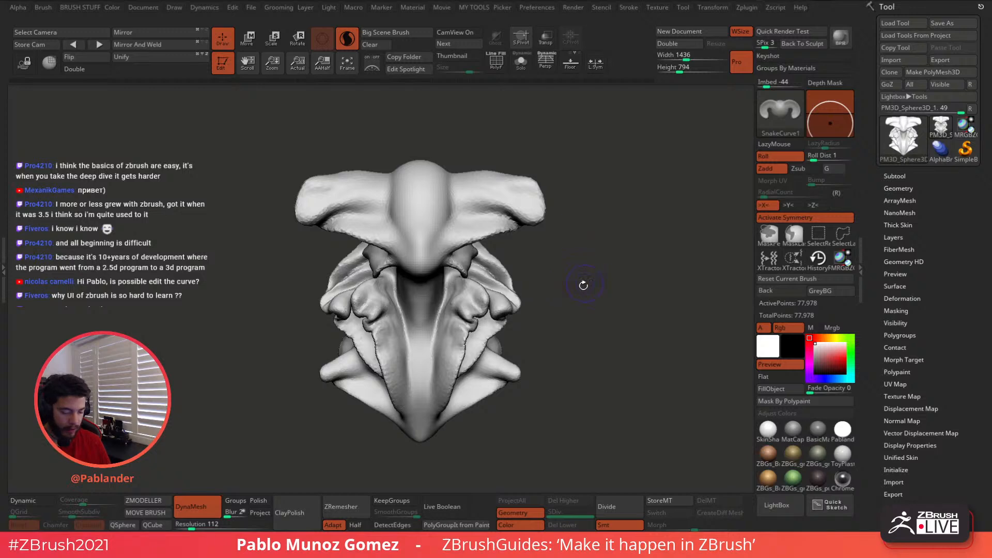
- Select the SnakeCurve5 brush and extrude bumpy symmetrical flaps from a curve on the central dome
key("b")
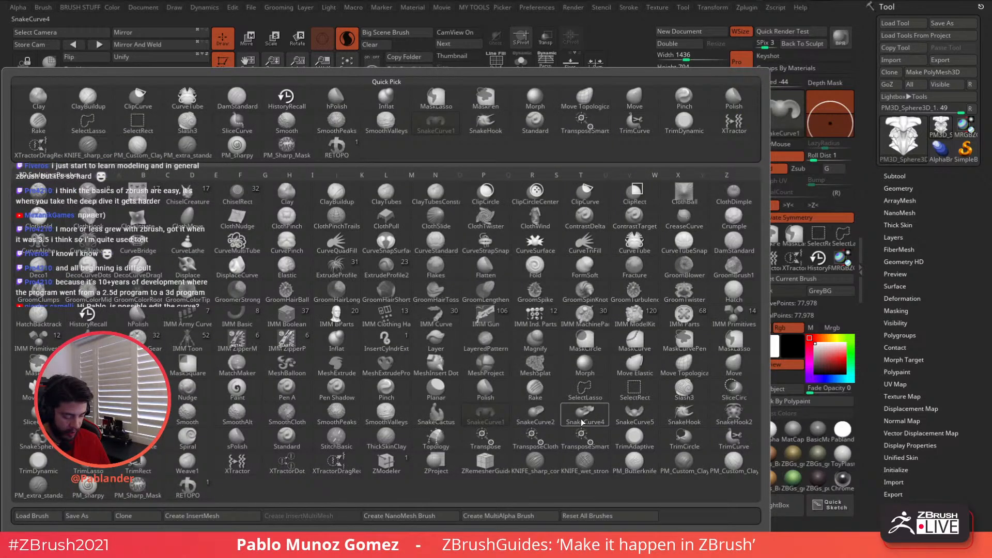
left_click(630, 416)
left_click_drag(439, 170, 436, 237)
left_click_drag(448, 193, 483, 193)
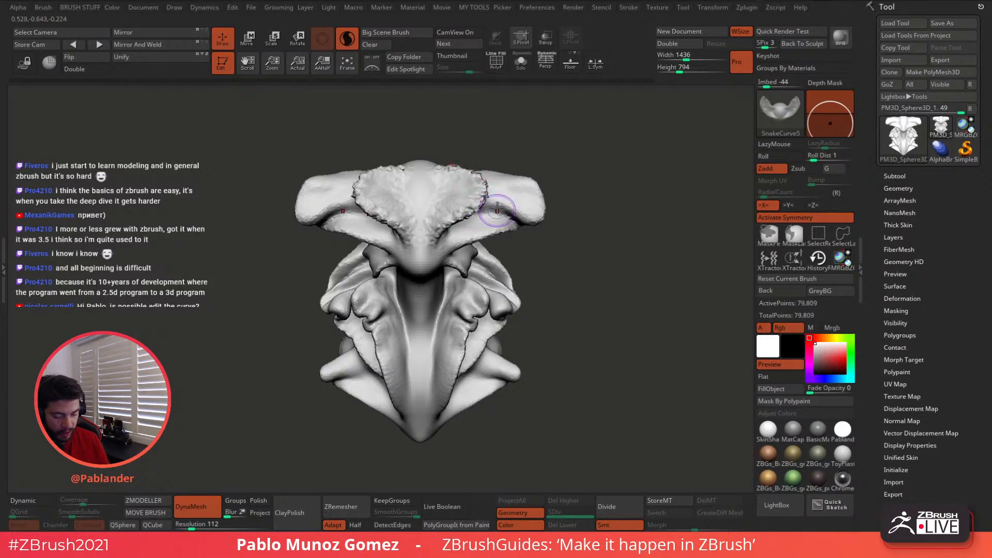
right_click_drag(500, 208, 444, 211)
left_click(488, 245)
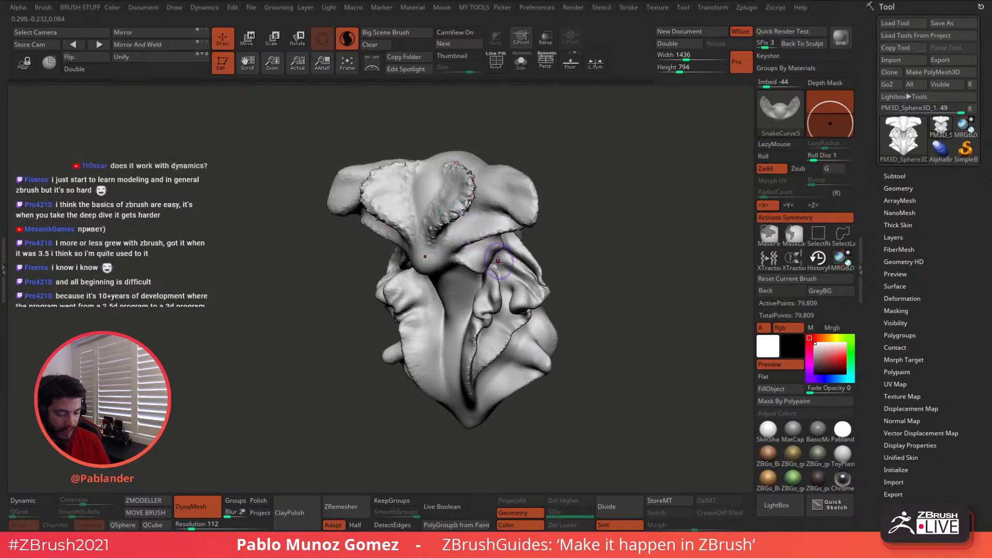
- Dock the Alpha palette above the Tool palette to inspect the alpha used by the brush
left_click(4, 118)
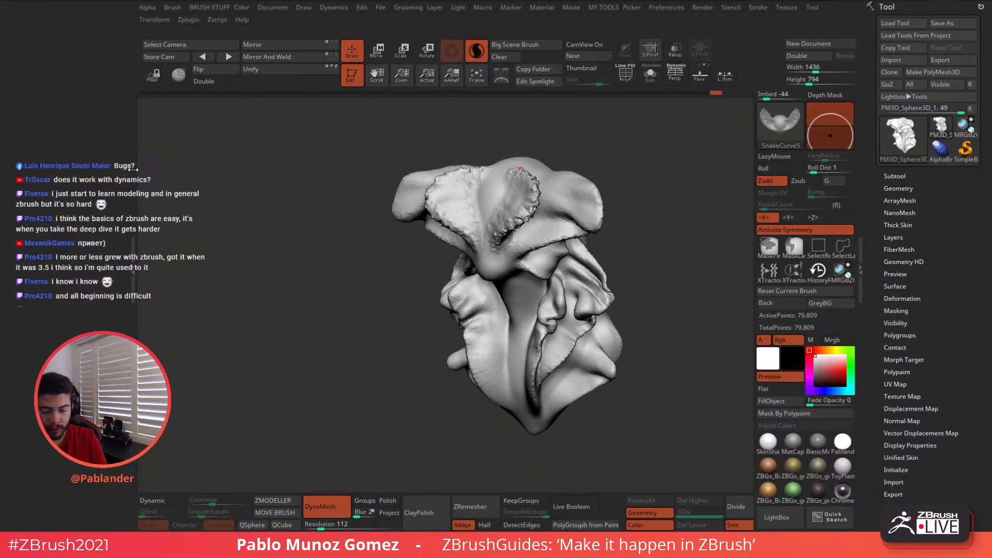
left_click(135, 161)
left_click(22, 11)
left_click_drag(13, 16, 946, 72)
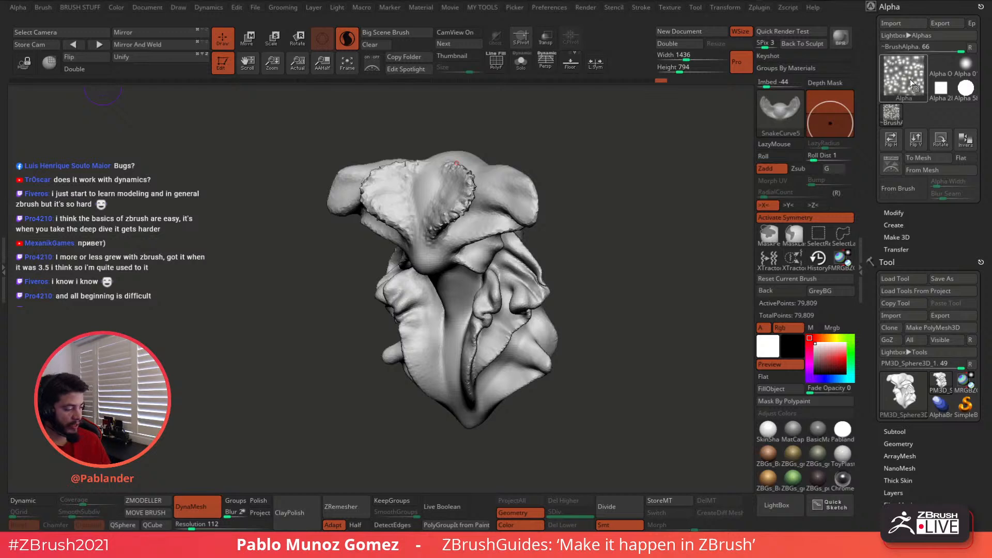
mouse_move(879, 107)
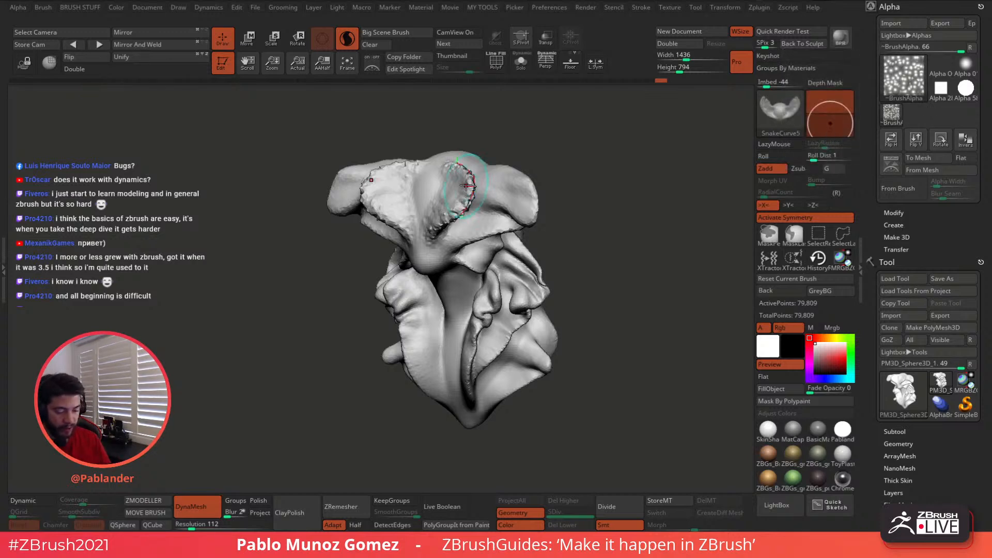
right_click_drag(499, 192, 493, 200)
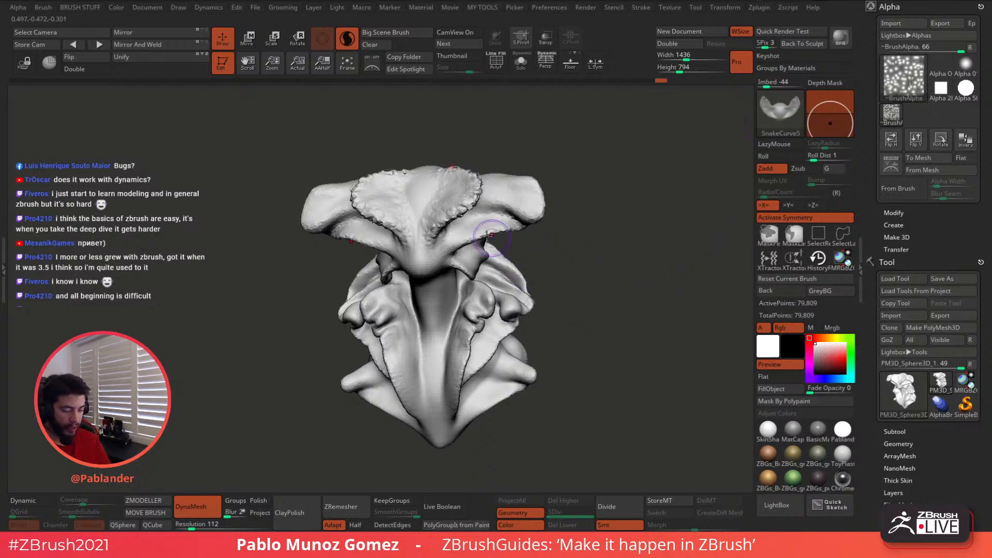
- Undo the bumpy flaps and change the brush alpha, picking Alpha 29 and replacing it with Alpha 62
key("ctrl+z")
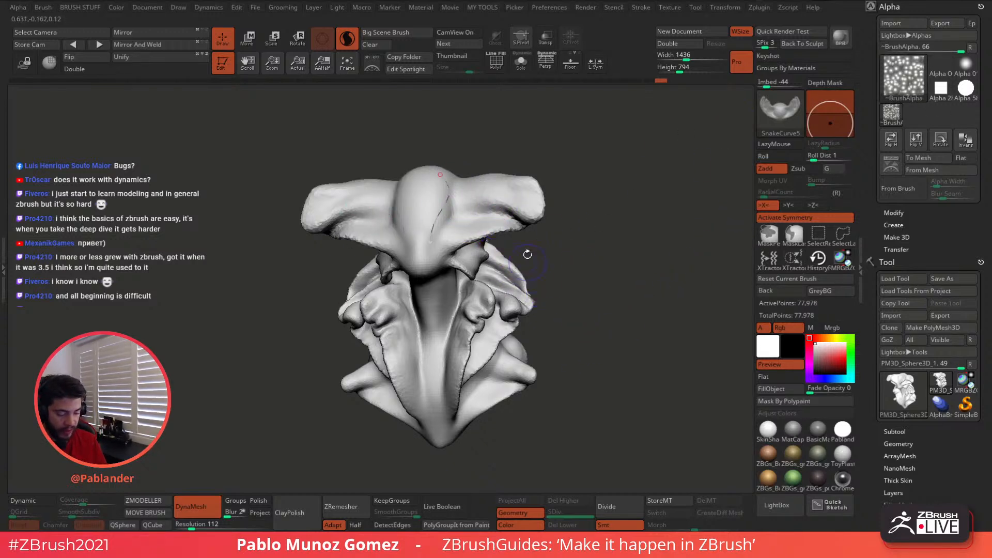
left_click_drag(511, 209, 504, 207)
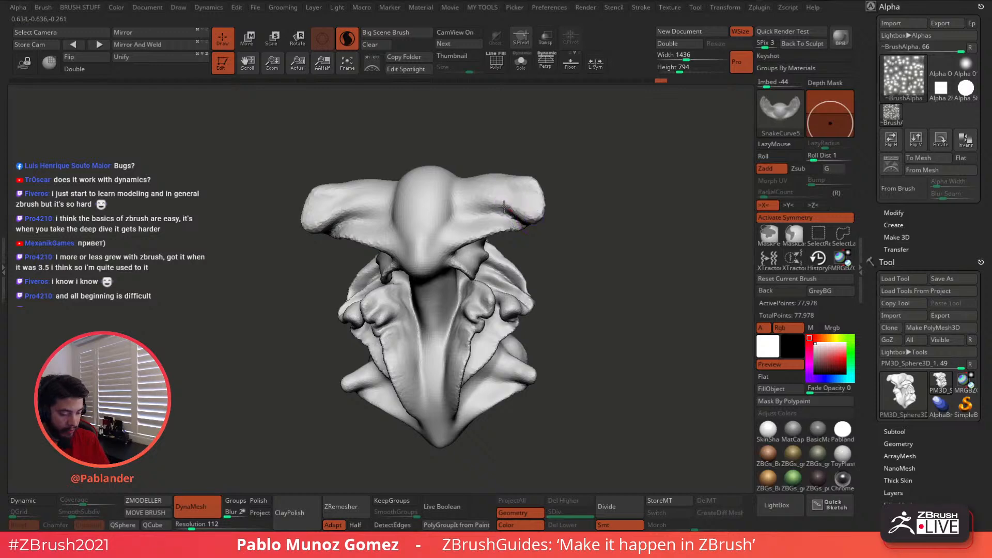
left_click_drag(438, 242, 438, 243)
left_click(898, 79)
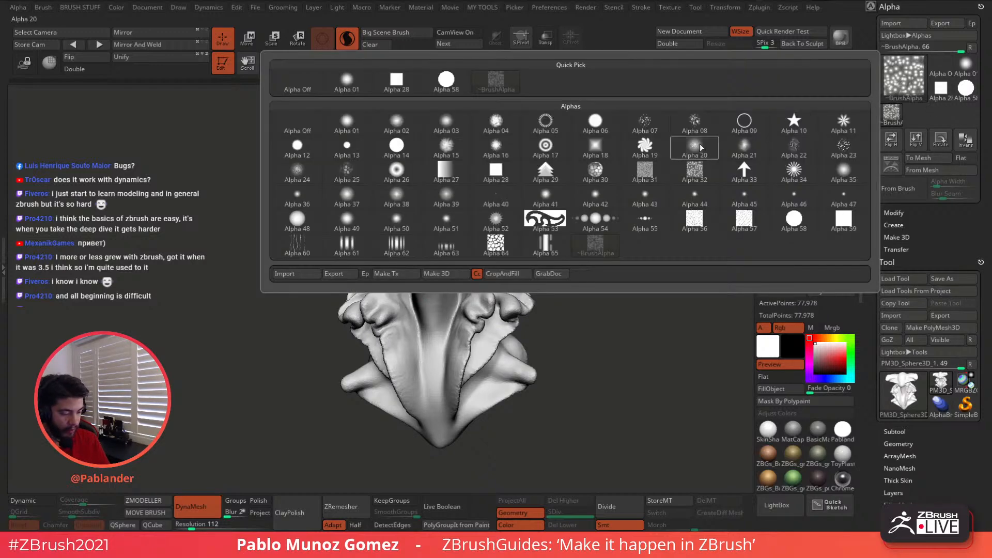
left_click(693, 146)
left_click(903, 79)
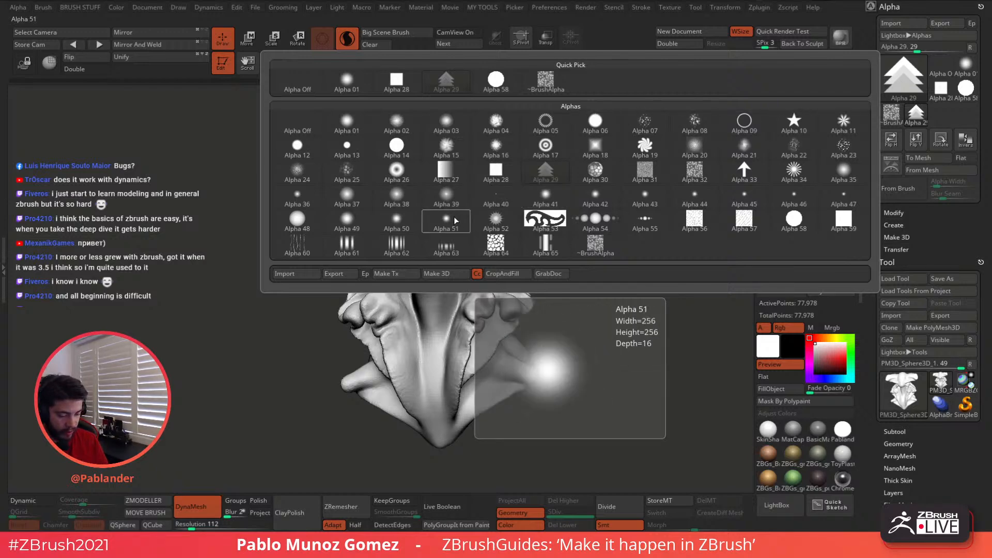
left_click(396, 247)
- Test the changed alpha by extruding a flap from a curve on the side of the dome, and undo the result
mouse_move(516, 243)
left_mouse_down()
mouse_move(542, 191)
mouse_move(515, 246)
left_mouse_up()
left_click_drag(477, 208, 487, 221)
left_click_drag(528, 252, 515, 184)
left_click_drag(516, 227, 460, 215)
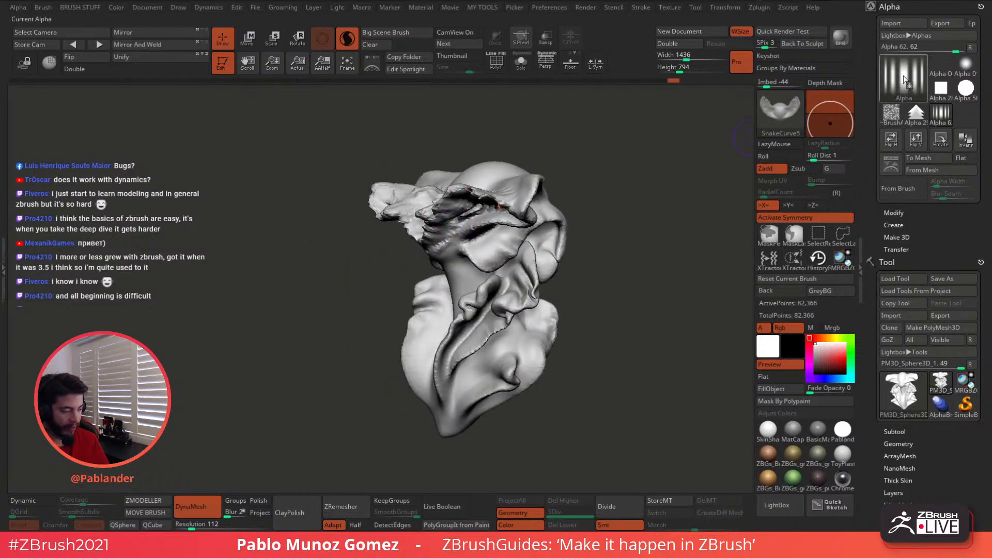
left_click_drag(664, 176, 445, 162)
mouse_move(573, 201)
left_mouse_down()
mouse_move(594, 262)
mouse_move(577, 235)
left_mouse_up()
key("ctrl+z")
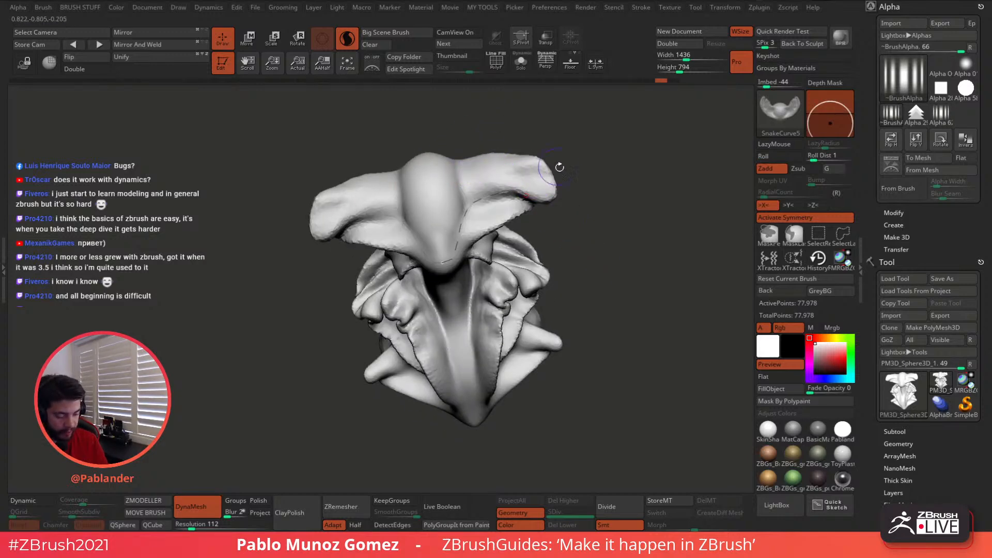
- Extrude symmetrical ear-like flaps with rough edges from a curve on the upper dome, and undo them
mouse_move(525, 180)
left_mouse_down()
mouse_move(474, 172)
mouse_move(491, 137)
left_mouse_up()
left_click_drag(548, 163, 580, 150)
mouse_move(554, 199)
left_mouse_down()
mouse_move(574, 223)
mouse_move(540, 258)
mouse_move(594, 234)
mouse_move(588, 227)
left_mouse_up()
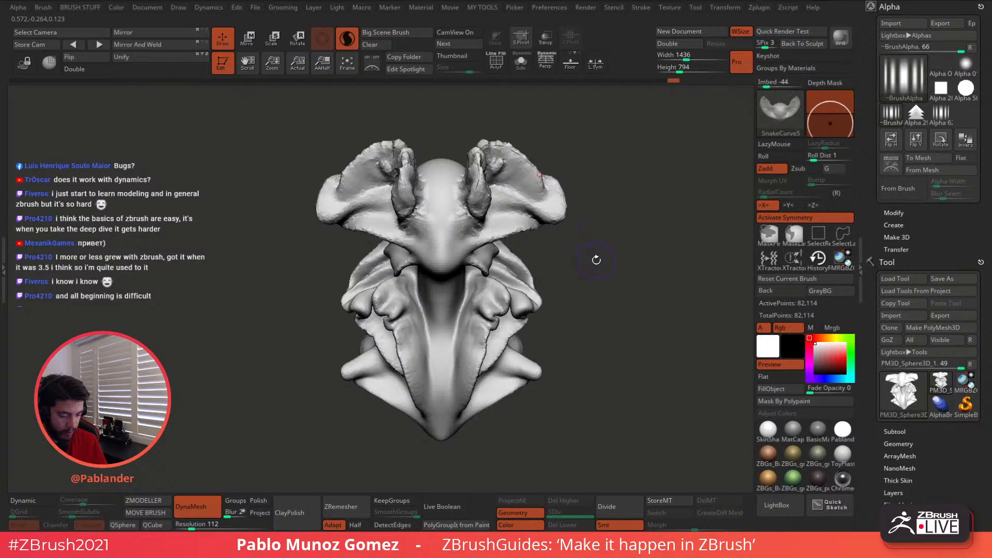
left_click_drag(596, 262, 572, 265)
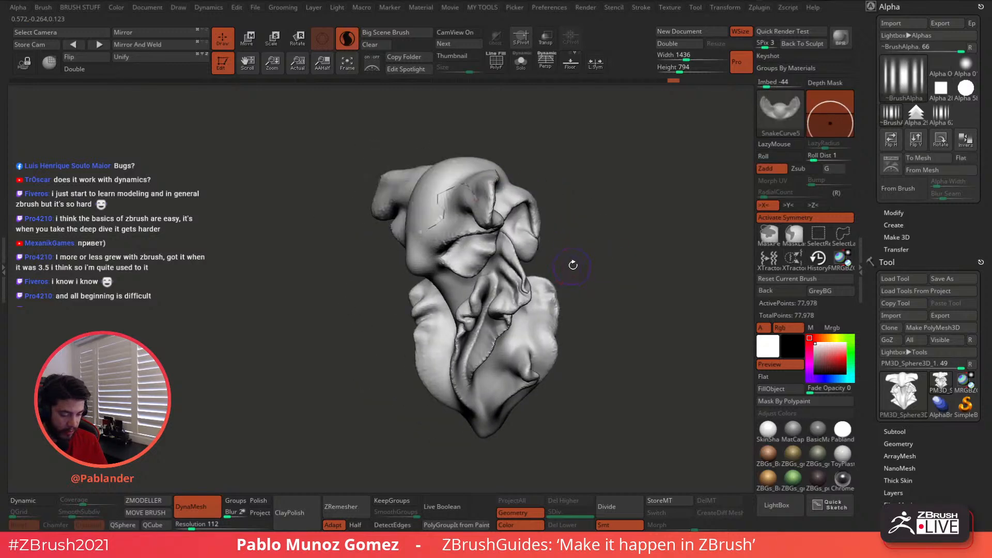
- Draw tapered star-profile horns hanging from the wing tips with the CurveAlpha brush
mouse_move(631, 253)
left_mouse_down()
mouse_move(573, 273)
mouse_move(619, 217)
mouse_move(603, 224)
left_mouse_up()
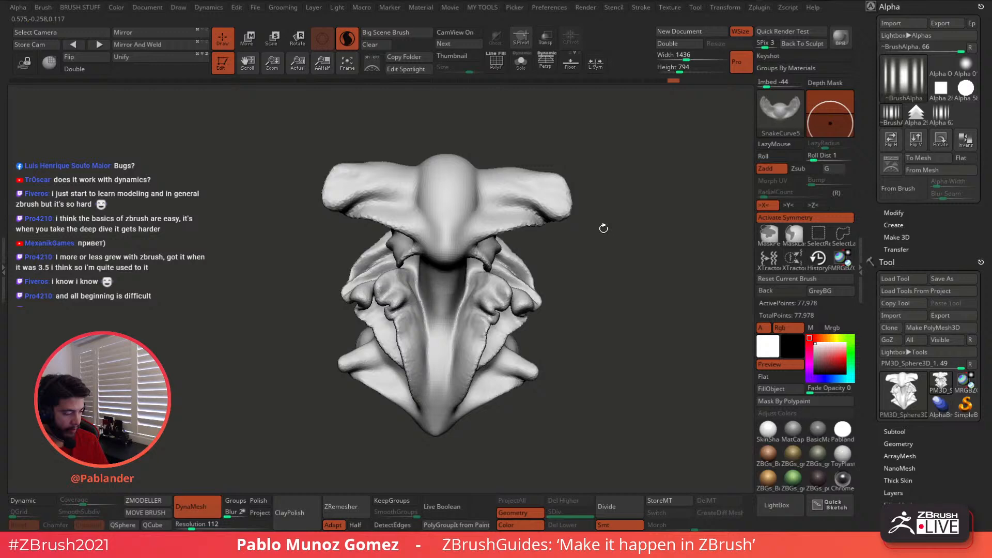
left_click(783, 111)
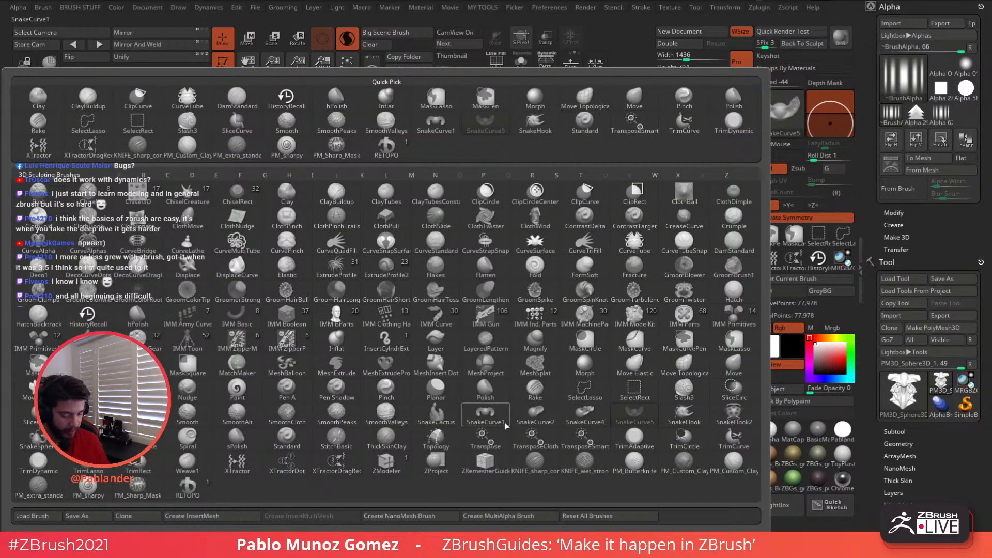
mouse_move(539, 421)
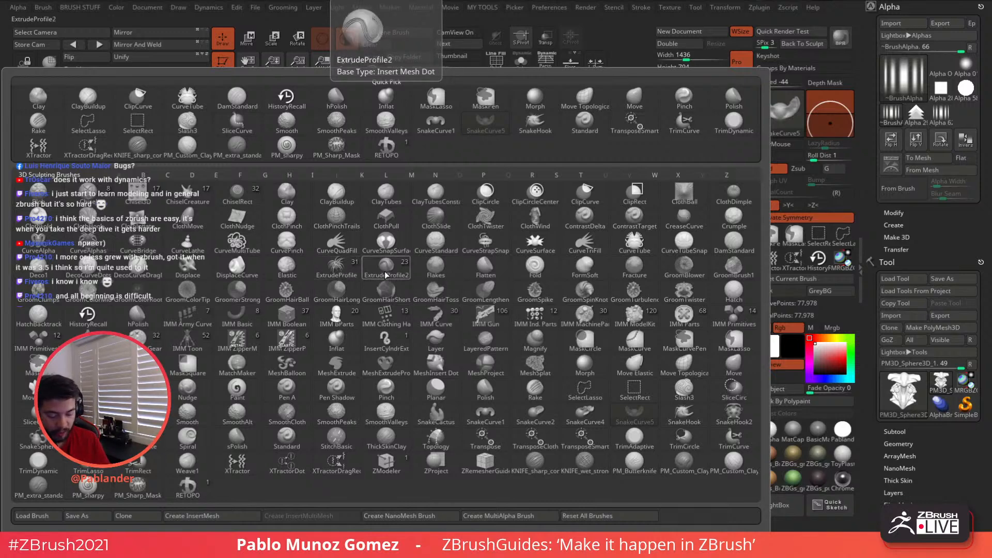
left_click(58, 249)
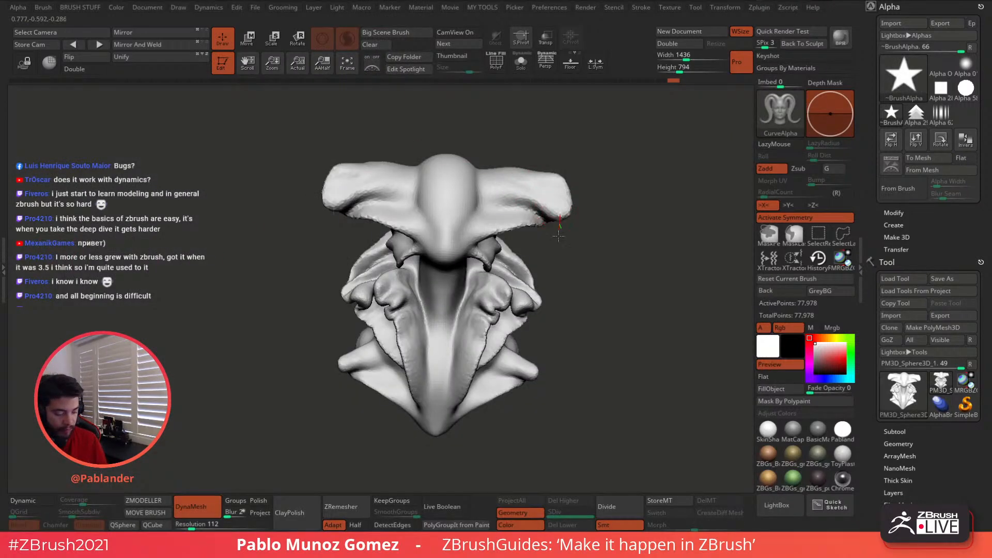
left_click_drag(569, 337, 571, 331)
mouse_move(608, 246)
left_mouse_down()
mouse_move(593, 228)
mouse_move(538, 220)
left_mouse_up()
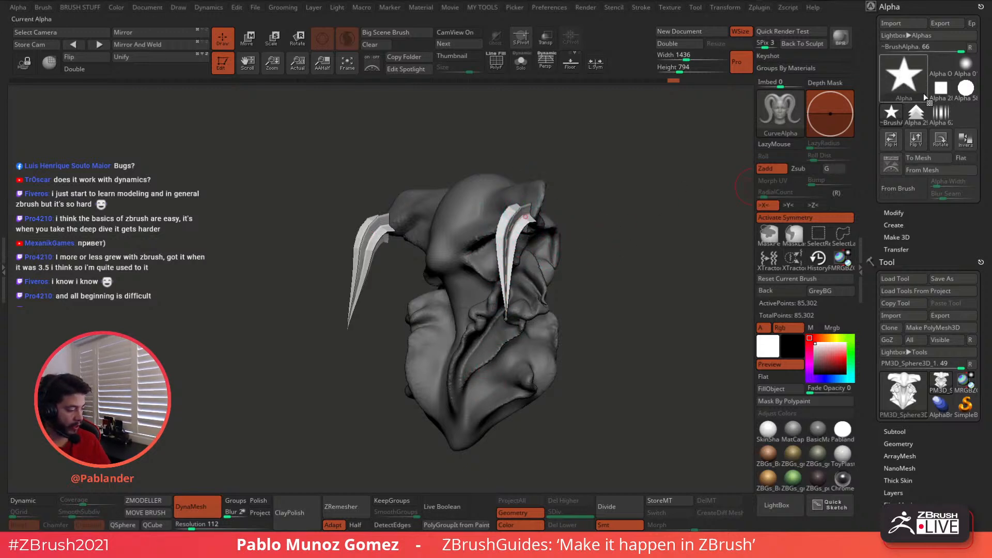
- Change the horns' profile to the round Alpha 58 and update the curve
left_click(966, 88)
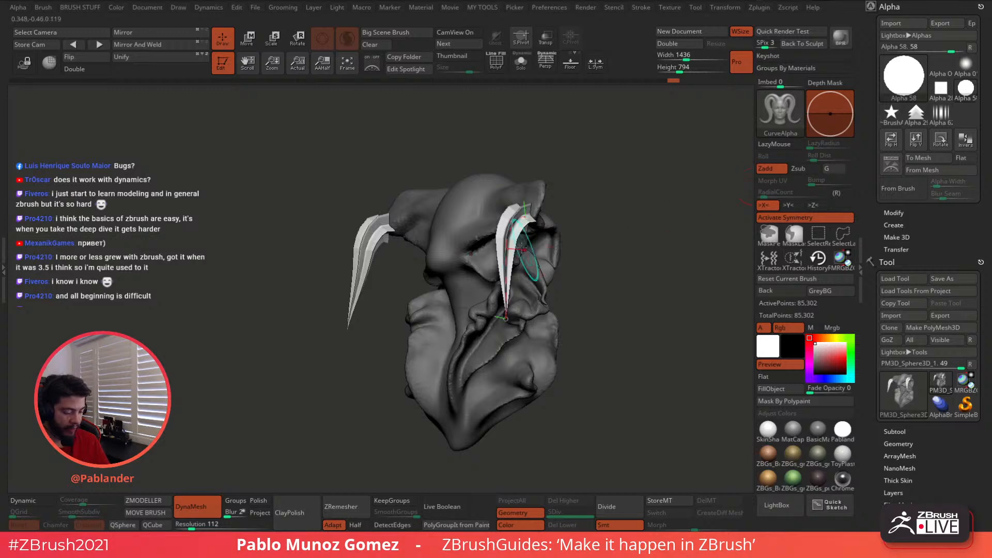
left_click(507, 239)
right_click_drag(525, 283, 601, 234)
- Test the dotted Alpha 07 as the horns' profile, inspect the resulting strands, and undo the change
left_click(904, 76)
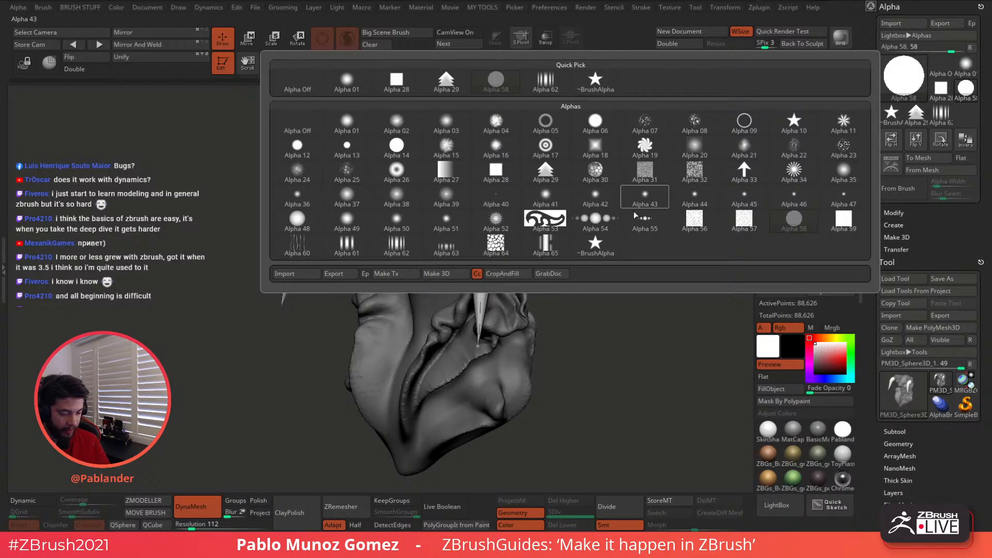
left_click(645, 123)
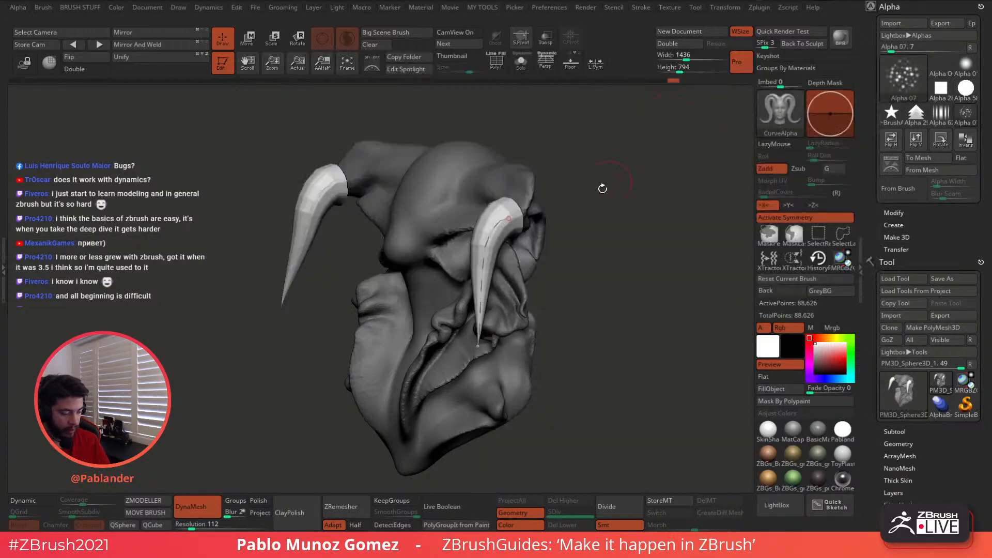
left_click(486, 245)
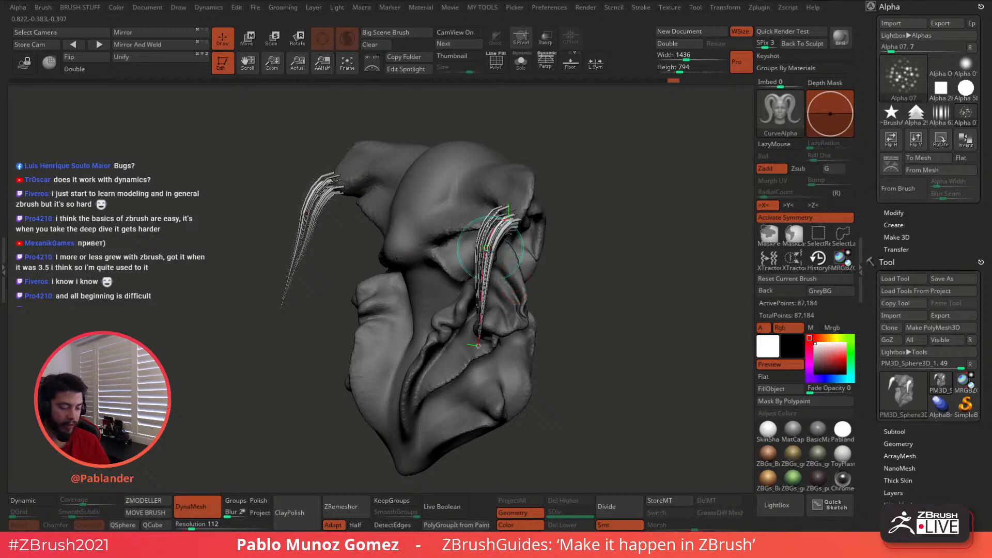
left_click_drag(593, 279, 635, 248)
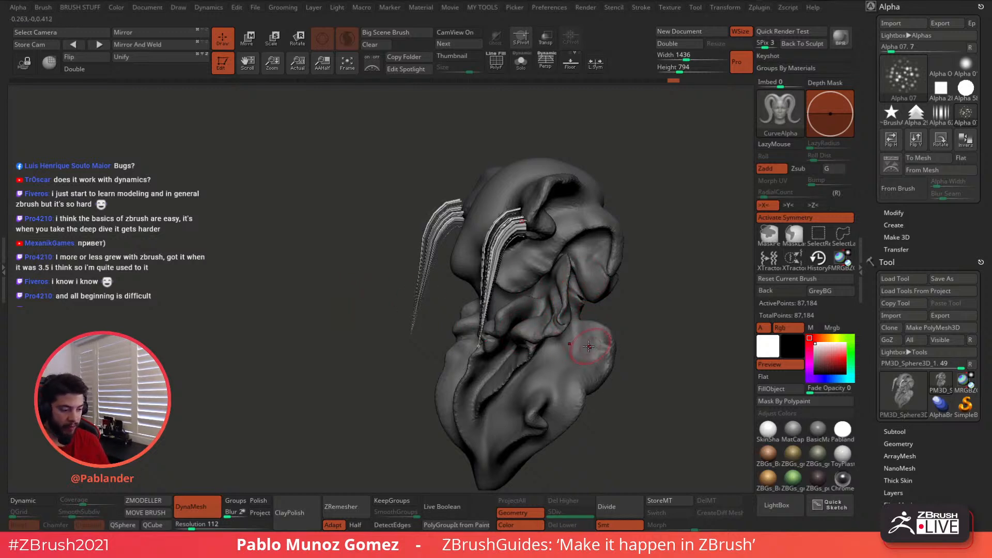
key("ctrl+z")
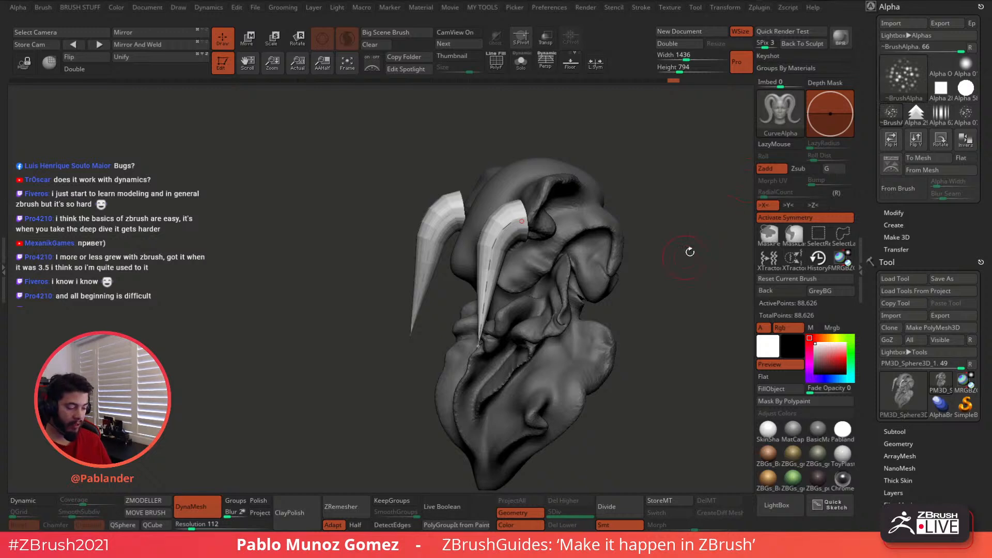
- Test Alpha 29 and Alpha 54 as profiles for the curve horns, and undo the horns
left_click(919, 115)
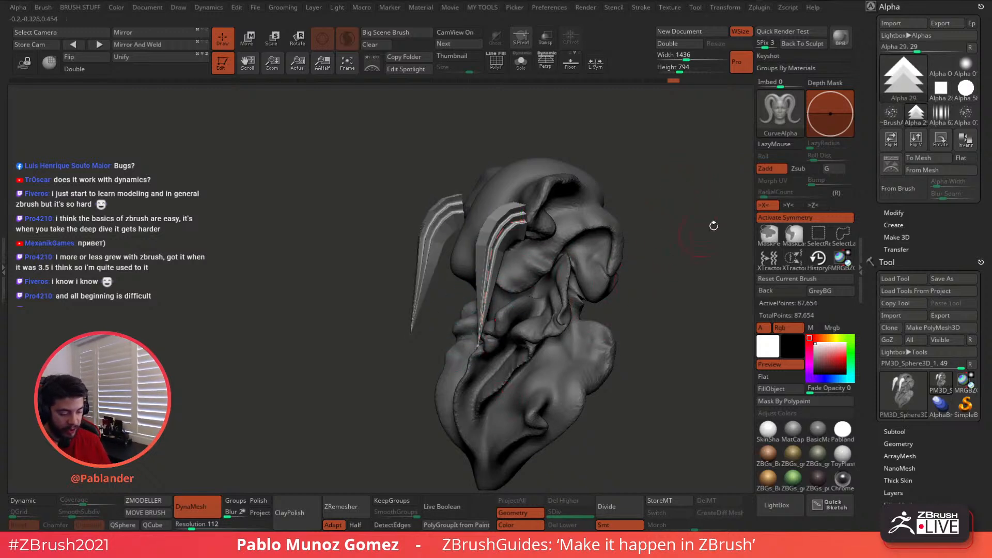
left_click(910, 90)
left_click(543, 216)
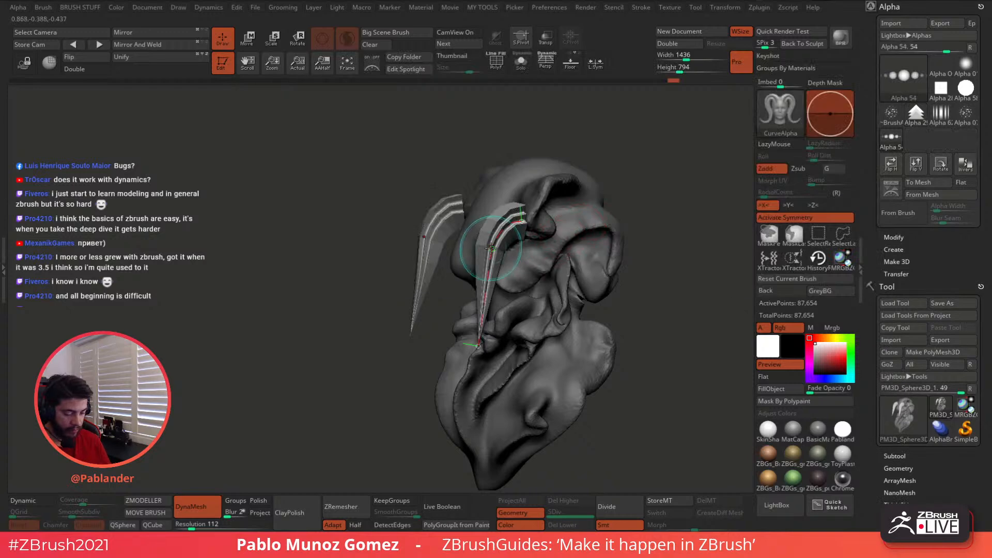
right_click_drag(568, 374, 636, 308)
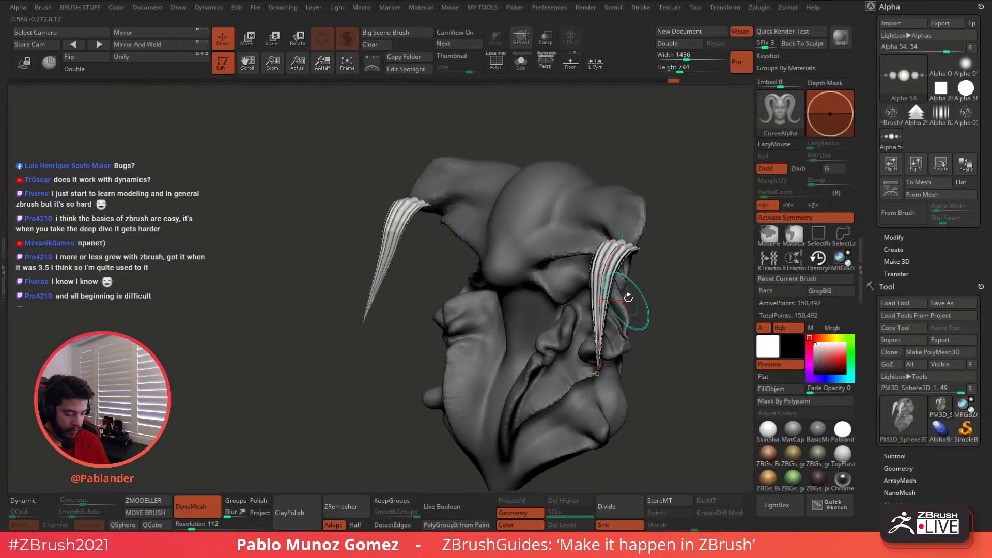
key("ctrl+z")
key("ctrl+z")
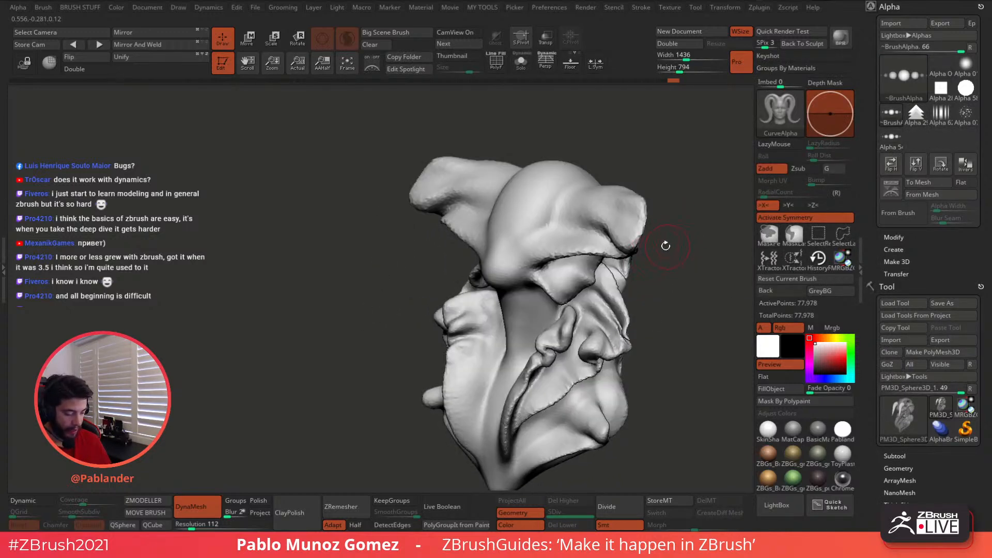
- Draw curled multi-strand horns on the wing tips with the CurveAlphas brush, and undo them
right_click_drag(665, 245, 653, 229)
left_click(779, 109)
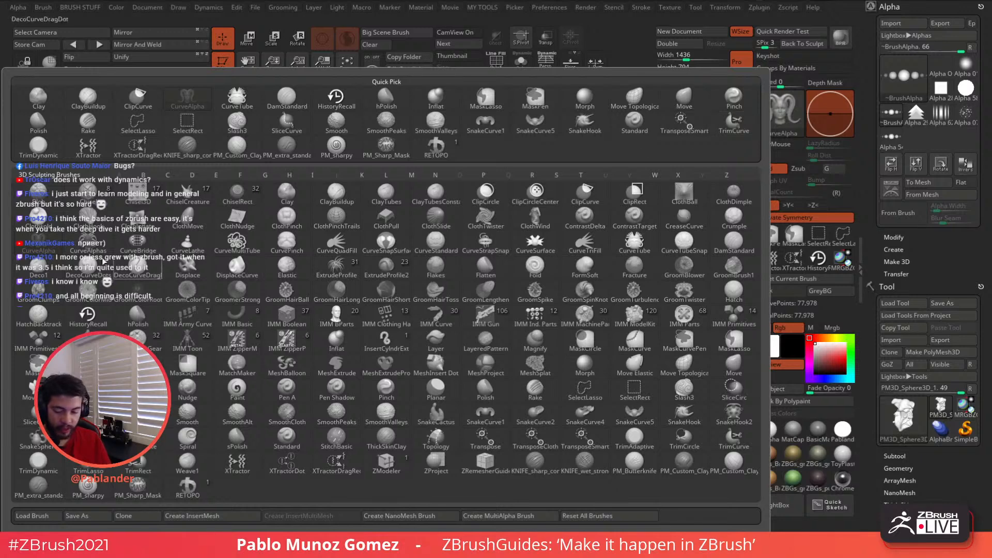
mouse_move(103, 252)
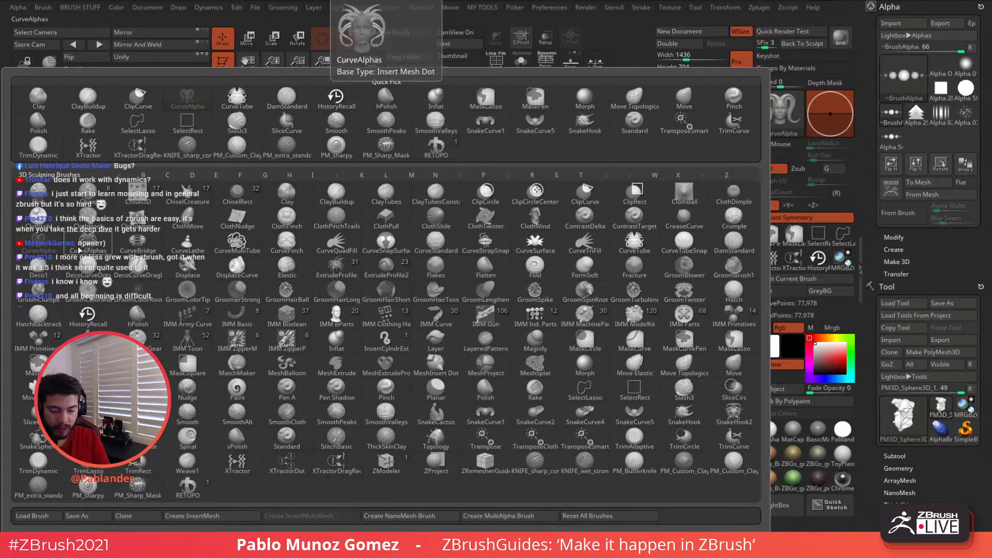
left_click(78, 249)
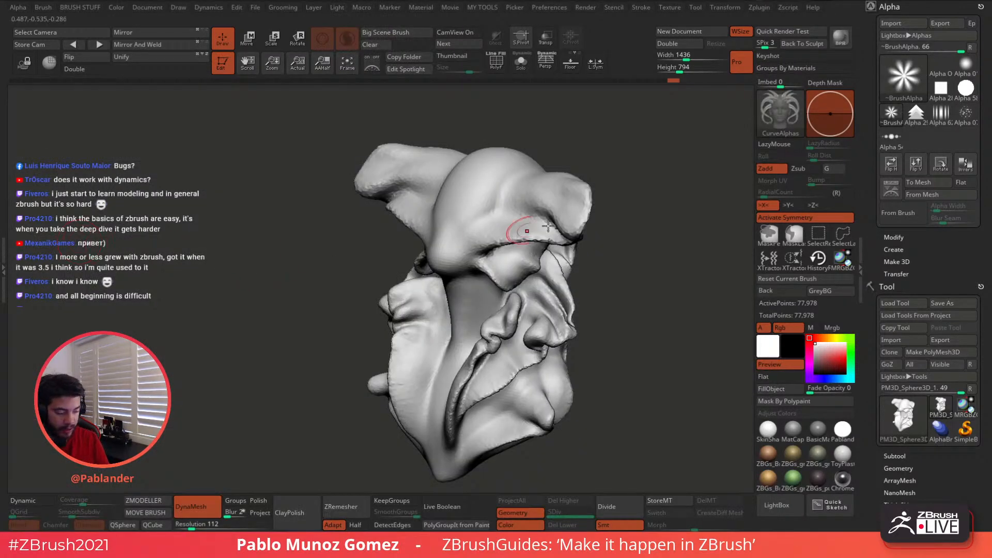
left_click_drag(675, 263, 672, 249, "alt")
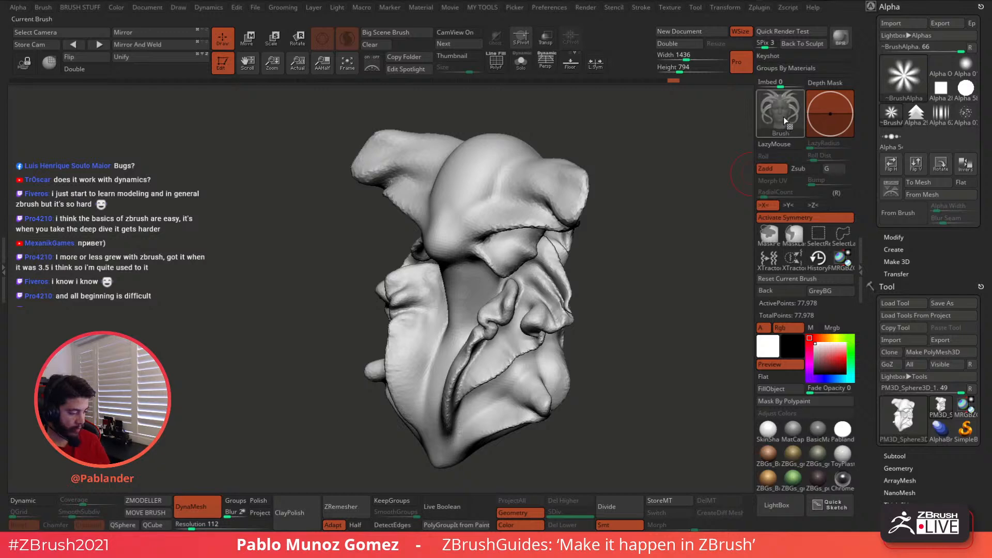
mouse_move(548, 180)
left_mouse_down()
mouse_move(589, 144)
mouse_move(595, 228)
left_mouse_up()
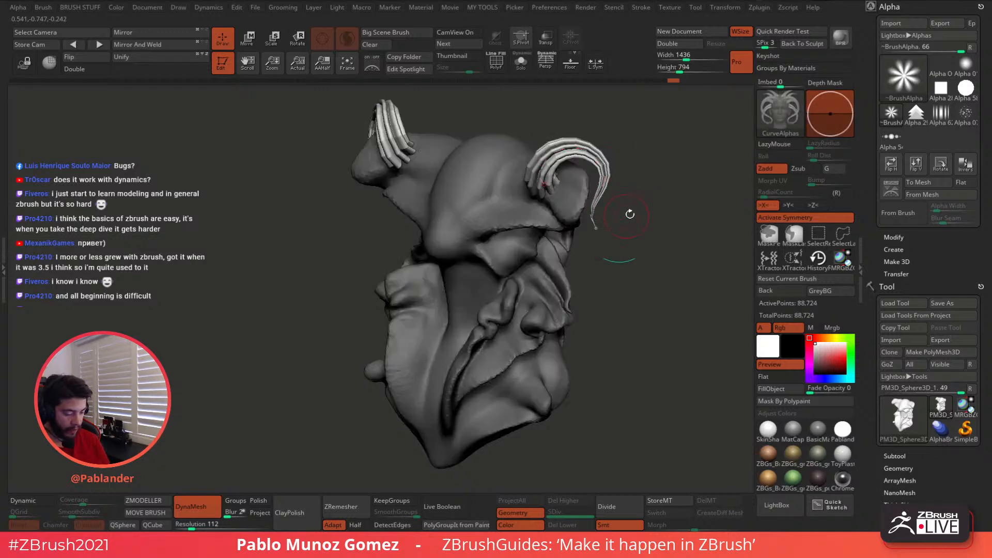
mouse_move(642, 204)
left_mouse_down()
mouse_move(635, 208)
mouse_move(649, 160)
mouse_move(649, 181)
mouse_move(529, 243)
left_mouse_up()
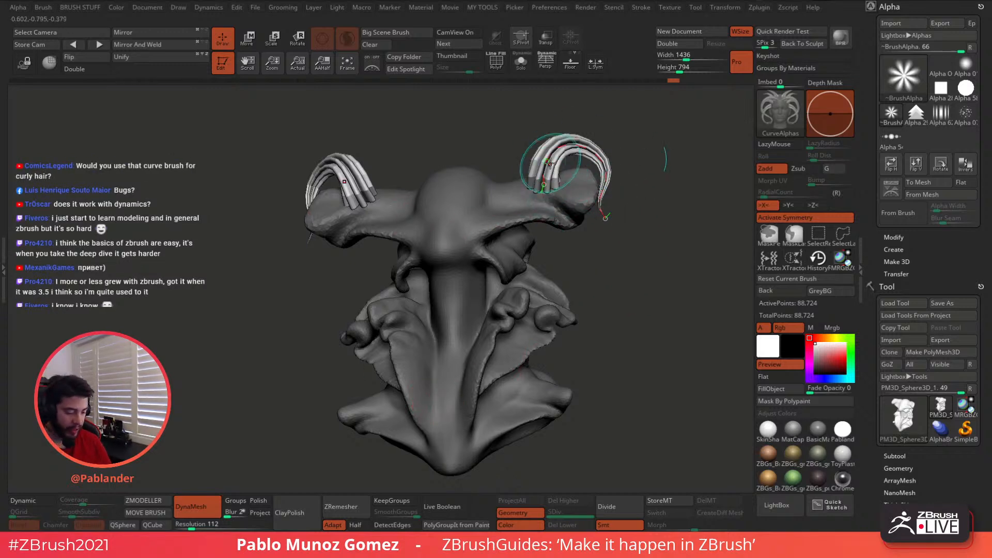
key("ctrl+z")
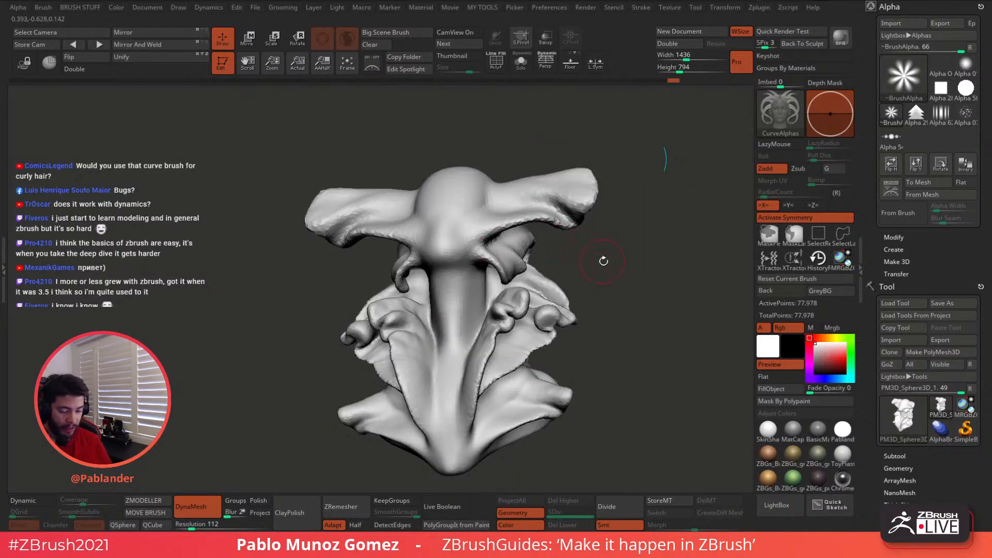
- Switch the sculpting brush to Move Topological
mouse_move(603, 261)
left_mouse_down()
mouse_move(610, 233)
mouse_move(582, 261)
mouse_move(596, 279)
left_mouse_up()
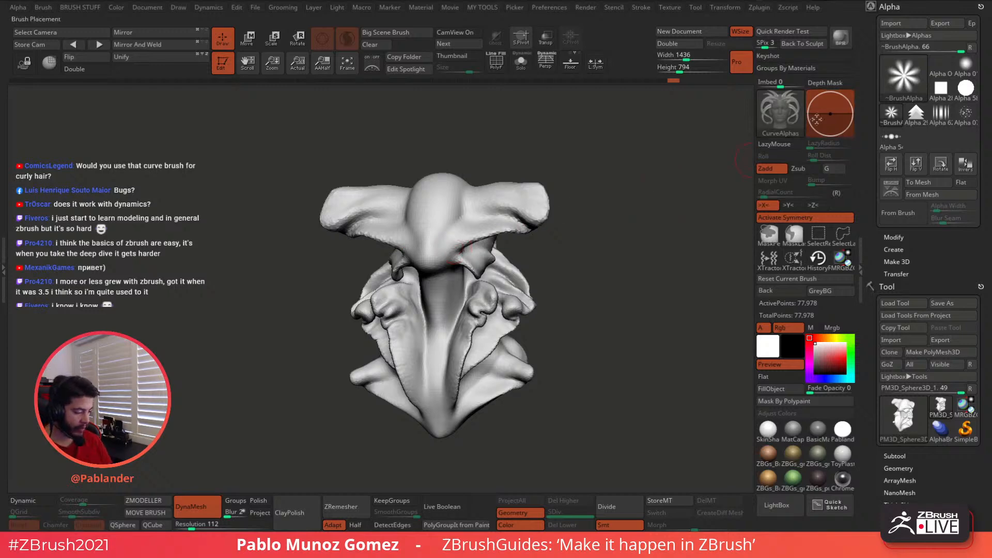
left_click(782, 111)
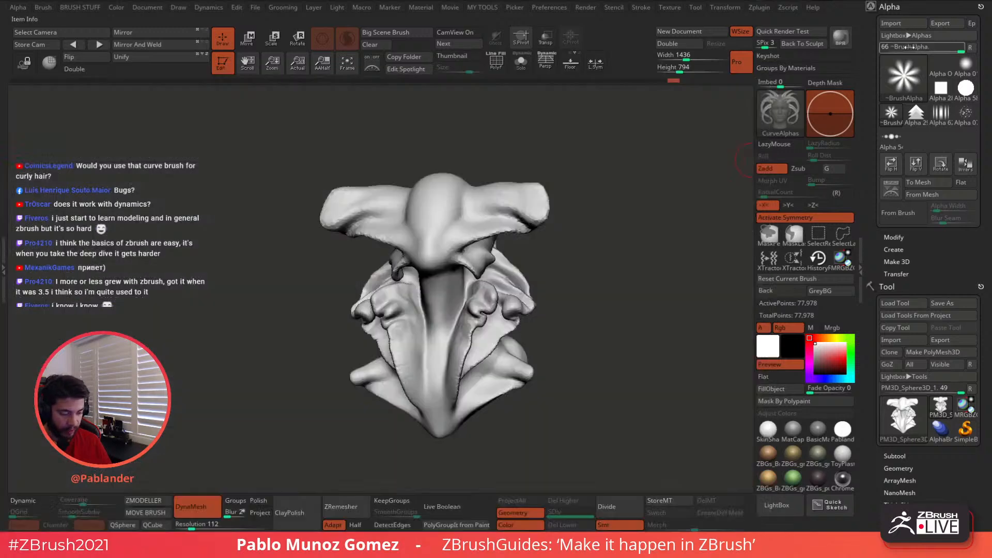
key("space")
left_click(604, 256)
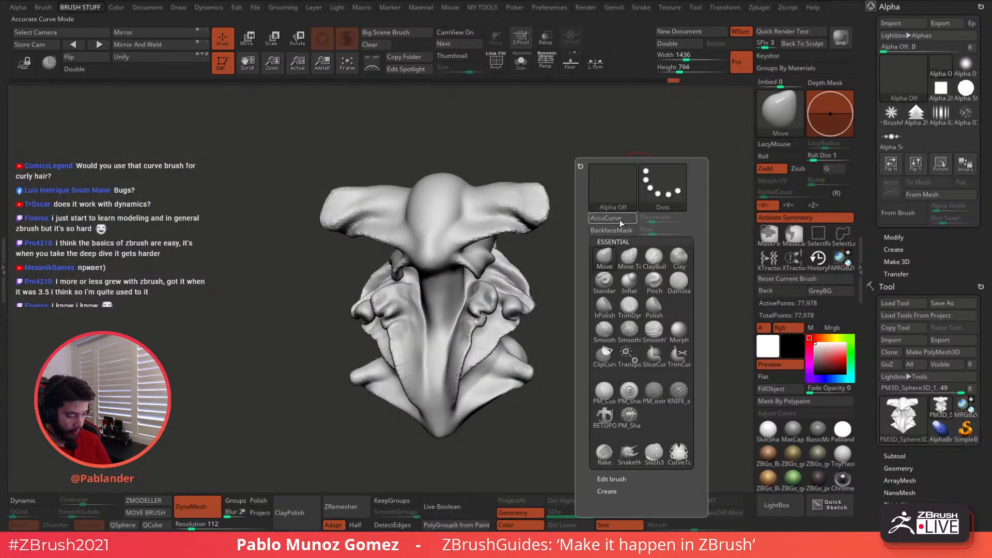
left_click(629, 256)
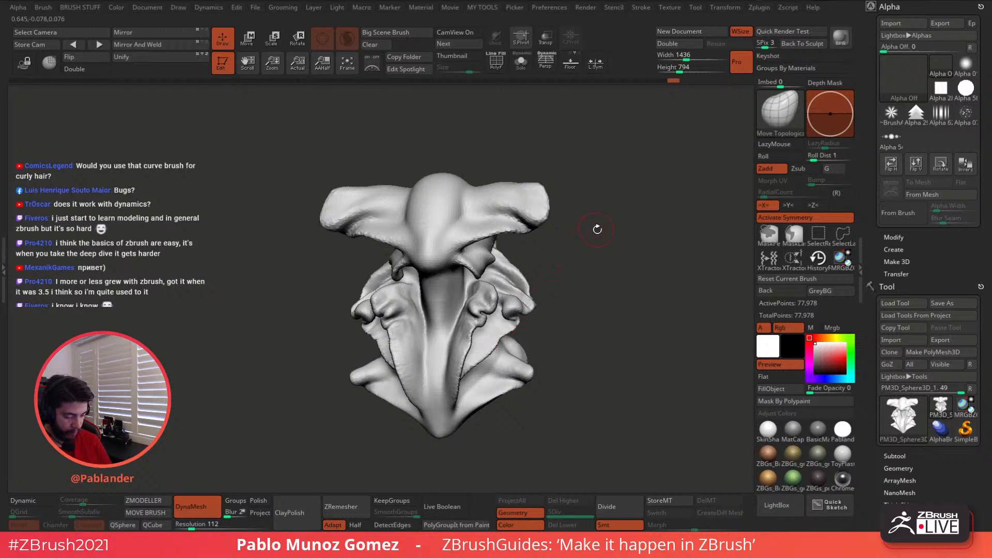
- Reshape the side flaps, inner folds and lower side lobes of the head symmetrically with the Move Topological brush
left_click_drag(644, 208, 595, 228)
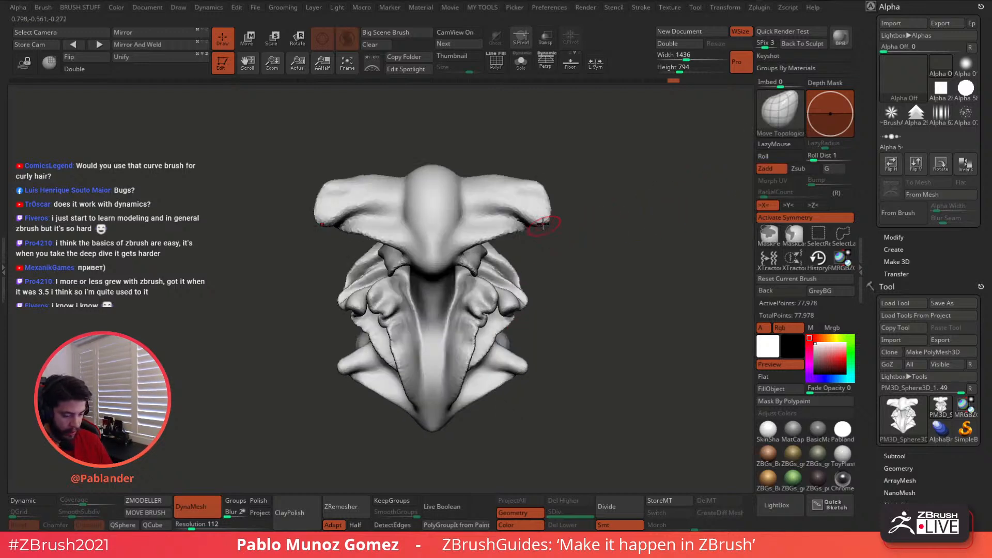
scroll(542, 223, "up", 3)
right_click_drag(544, 221, 544, 285)
right_click(561, 251)
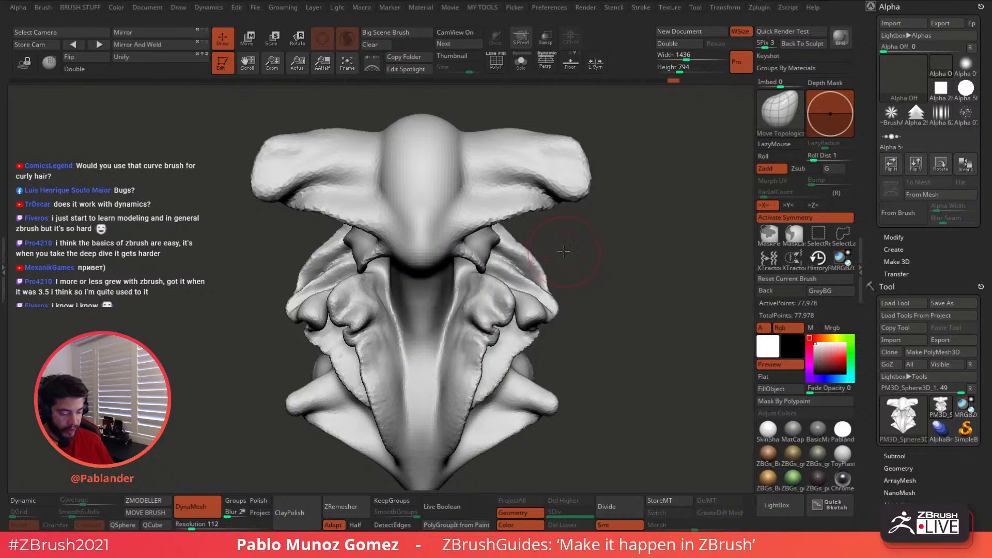
right_click(563, 251)
left_click_drag(563, 251, 574, 250)
left_click_drag(540, 292, 514, 276)
mouse_move(466, 301)
left_mouse_down()
mouse_move(454, 343)
mouse_move(476, 355)
mouse_move(476, 388)
mouse_move(462, 422)
mouse_move(467, 384)
left_mouse_up()
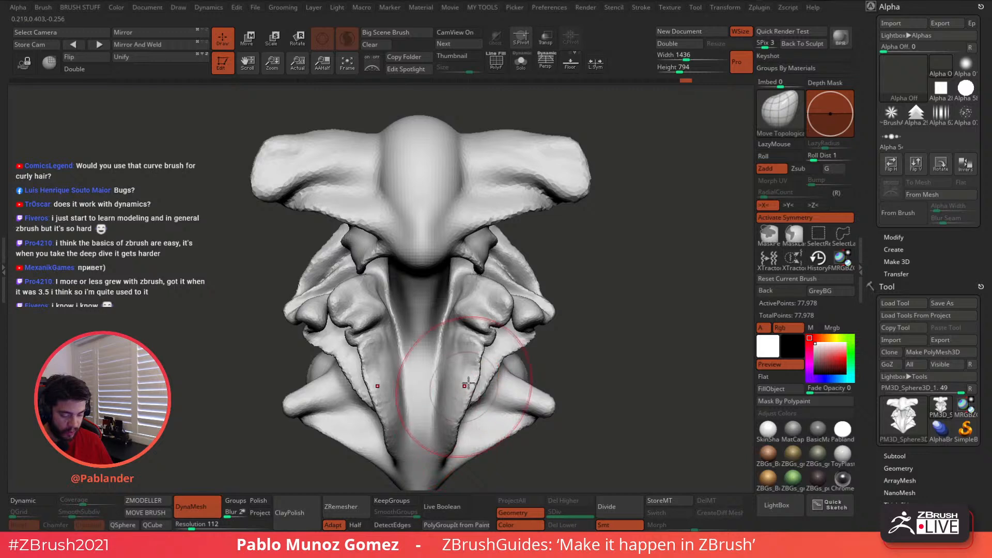
mouse_move(469, 381)
right_mouse_down("ctrl")
mouse_move(487, 365)
mouse_move(501, 317)
right_mouse_up("ctrl")
mouse_move(544, 355)
left_mouse_down()
mouse_move(485, 408)
mouse_move(550, 356)
mouse_move(541, 287)
left_mouse_up()
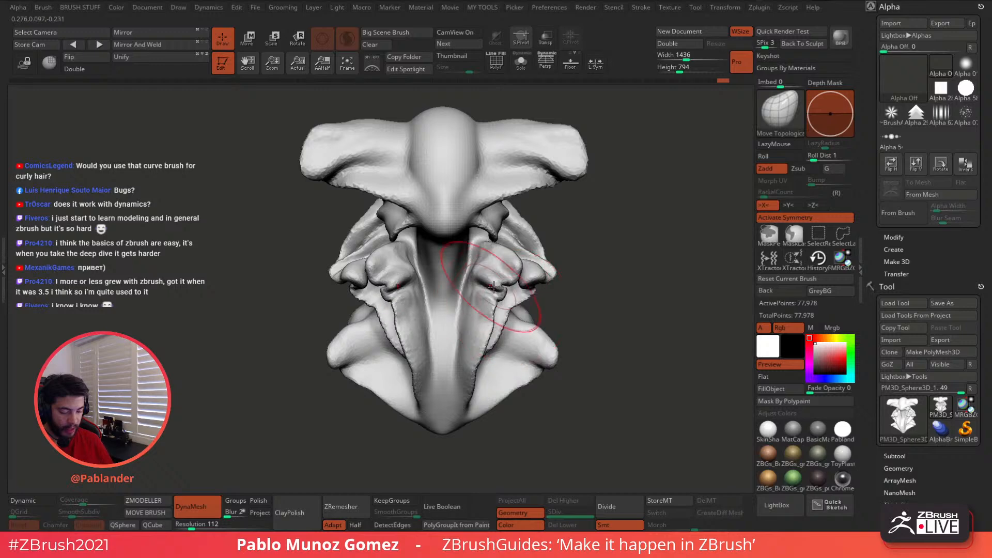
- Adjust the pointed brow profile from the side and the back of the dome near the wing roots
right_click_drag(509, 284, 509, 277)
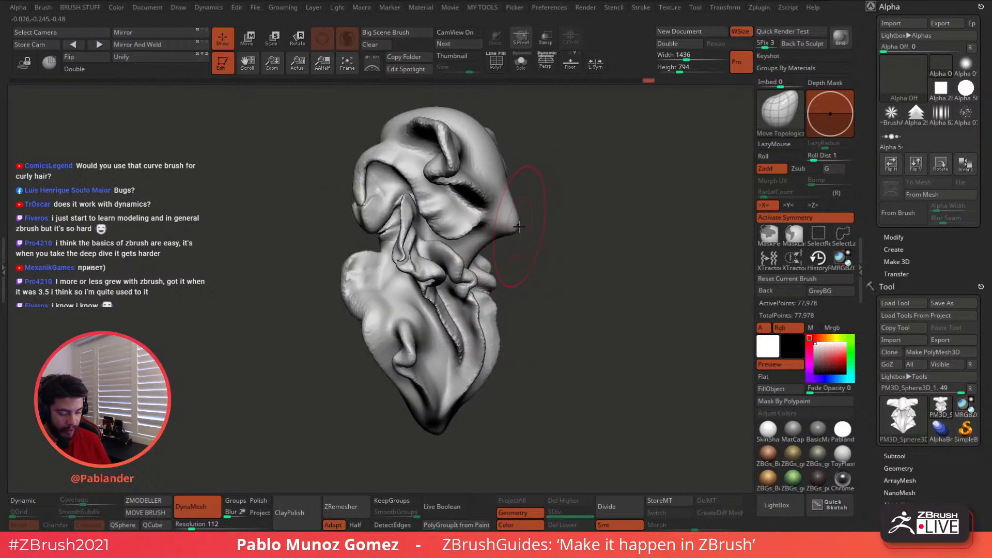
key("space")
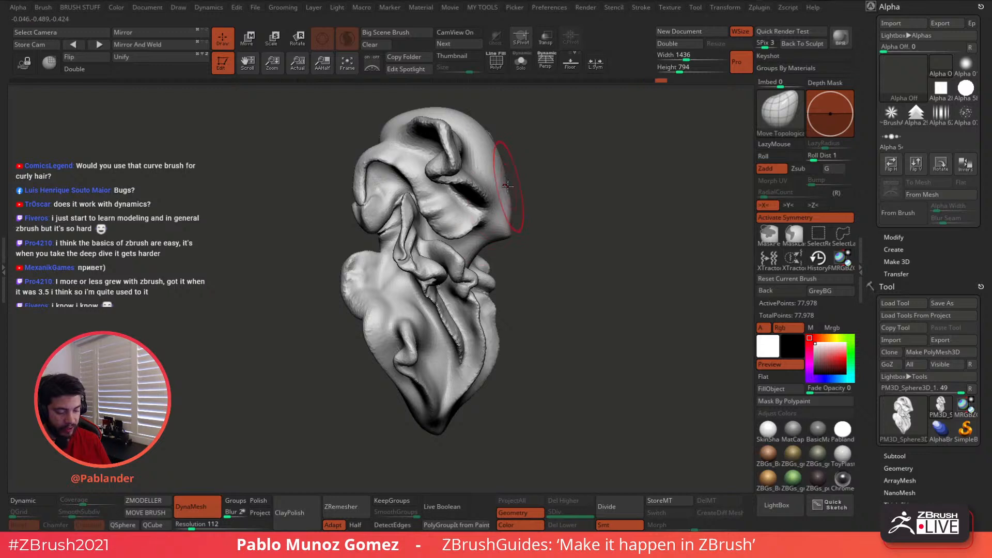
mouse_move(505, 185)
right_mouse_down()
mouse_move(397, 176)
mouse_move(411, 168)
right_mouse_up()
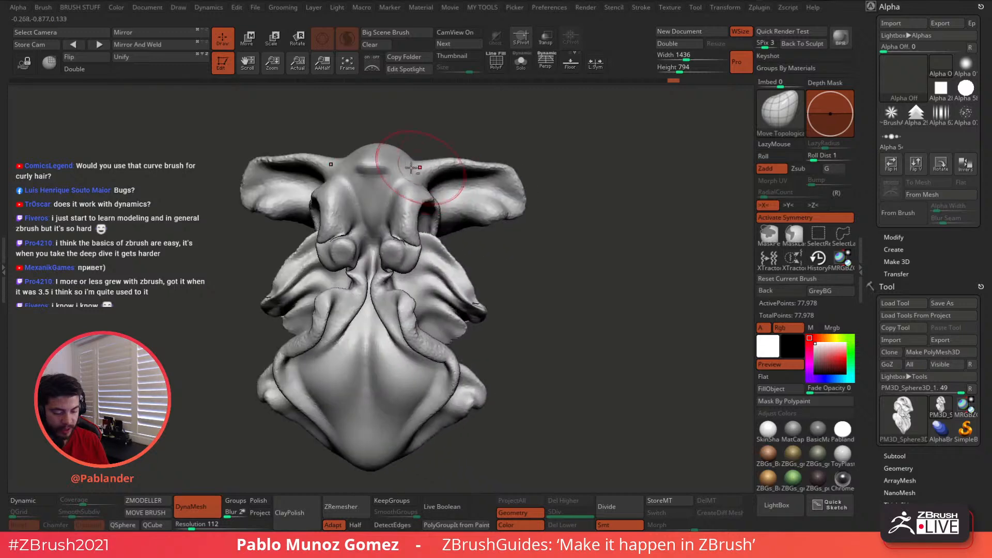
left_click_drag(411, 168, 409, 164)
- Smooth the rounded ends of the two lobes on the back of the head
right_click_drag(407, 240, 460, 209, "alt")
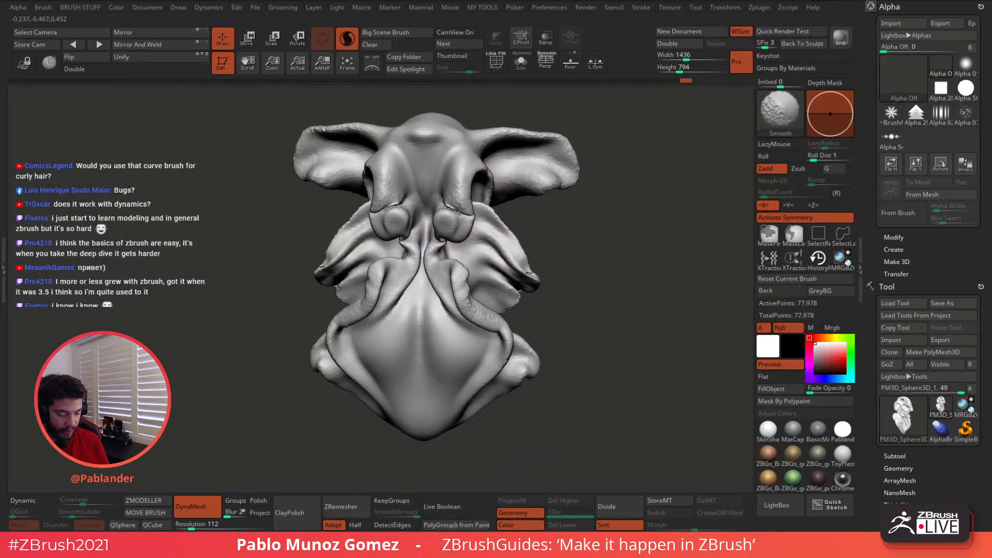
left_click_drag(459, 209, 476, 216, "shift")
key("shift")
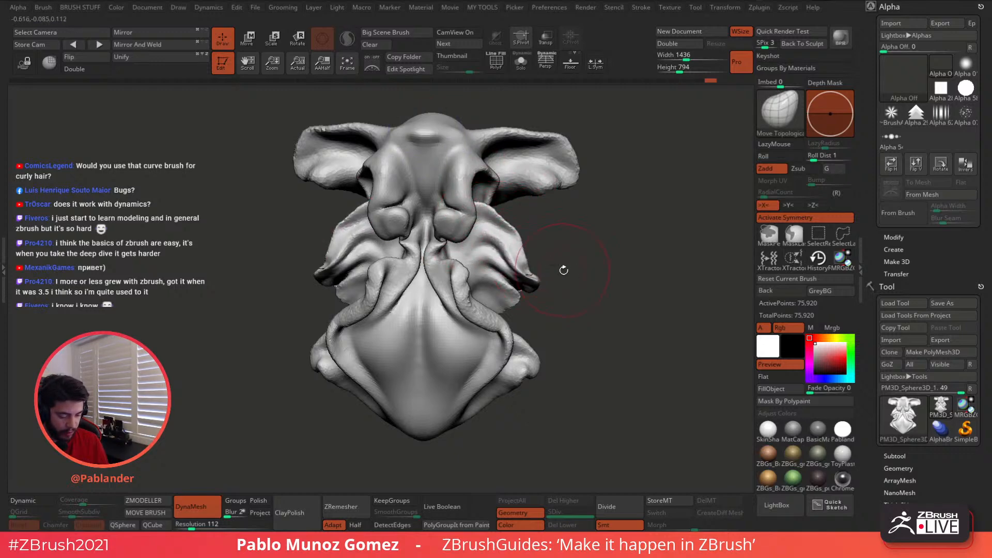
- Adjust the side flap and the folds around it with Move Topological, smoothing the surface beneath the curled lobe
left_click_drag(542, 255, 541, 270)
key("space")
mouse_move(543, 272)
right_mouse_down()
mouse_move(518, 278)
mouse_move(533, 289)
mouse_move(547, 283)
right_mouse_up()
left_click_drag(548, 279, 544, 273)
mouse_move(541, 274)
right_mouse_down("ctrl")
mouse_move(547, 283)
mouse_move(523, 263)
mouse_move(504, 272)
mouse_move(520, 270)
right_mouse_up("ctrl")
left_click_drag(520, 269, 509, 262)
right_click_drag(509, 262, 522, 244)
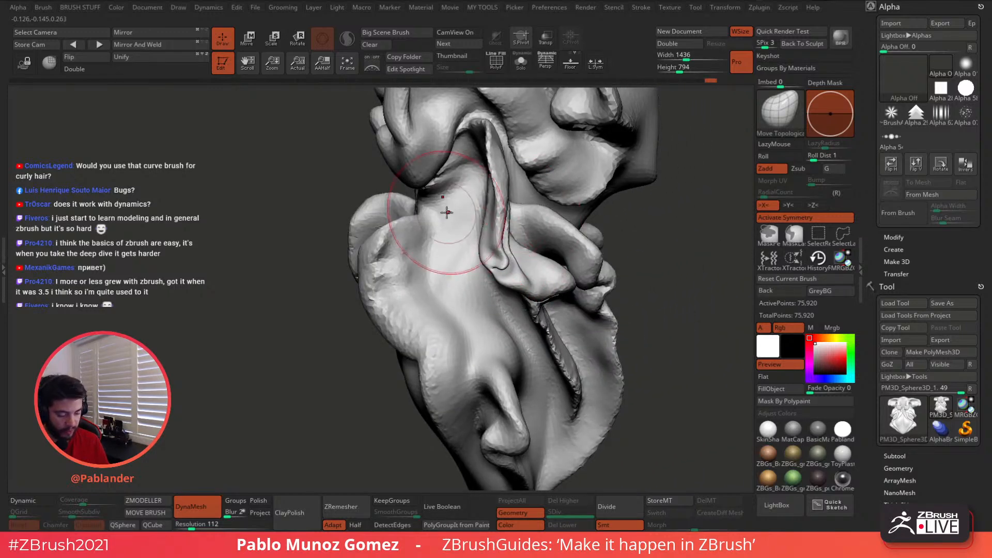
left_click_drag(447, 212, 452, 212, "shift")
left_click_drag(541, 270, 551, 266)
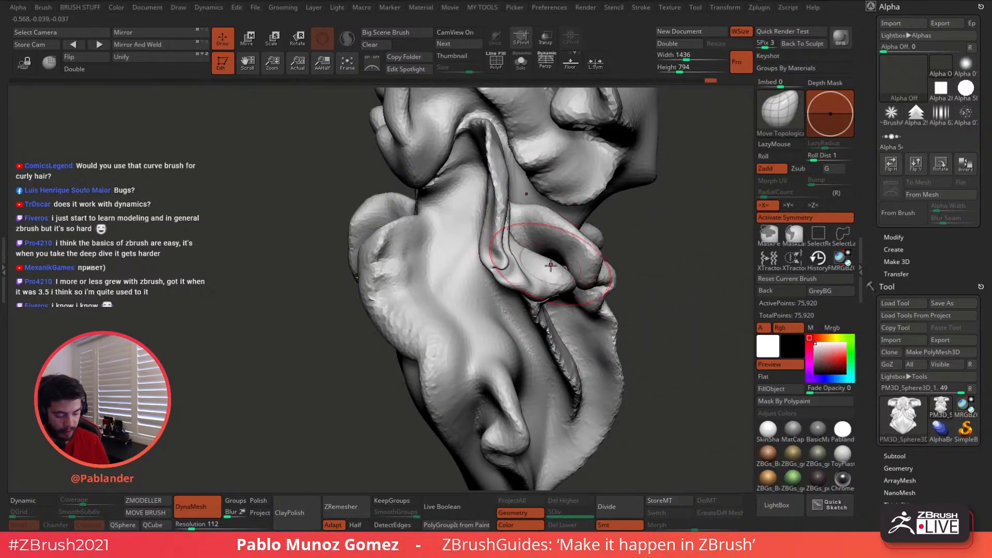
- Switch to the Inflat brush and thicken the narrow vertical fold on the side of the head
key("b")
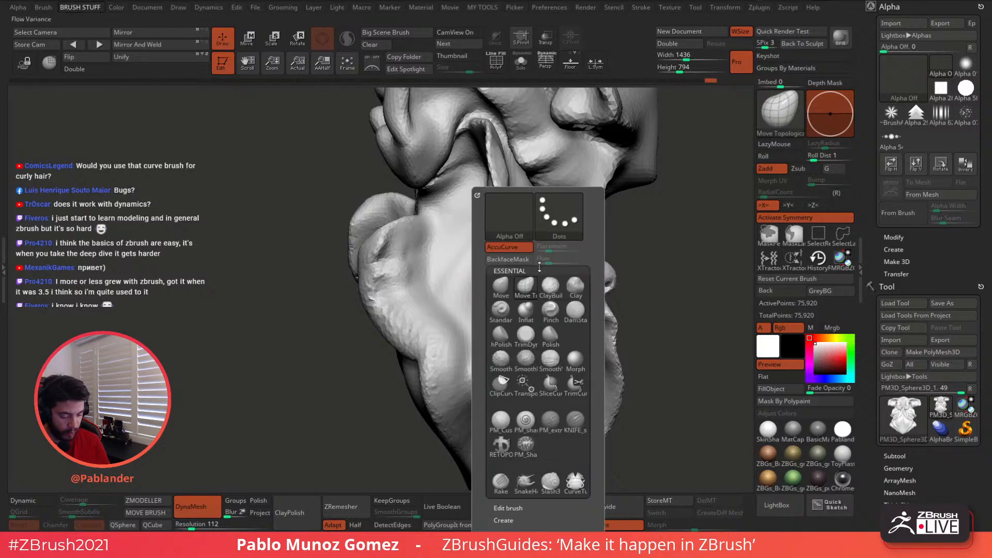
left_click(527, 312)
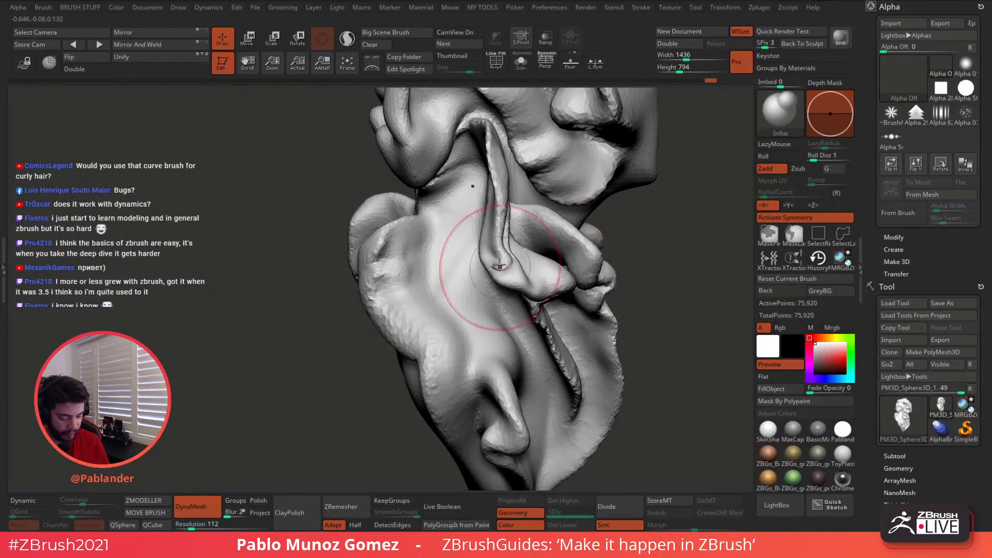
mouse_move(518, 269)
right_mouse_down()
mouse_move(538, 262)
mouse_move(514, 217)
mouse_move(540, 179)
mouse_move(520, 233)
mouse_move(411, 205)
mouse_move(603, 281)
right_mouse_up()
- Try remeshing the head with DynaMesh at resolution 112
key("ctrl")
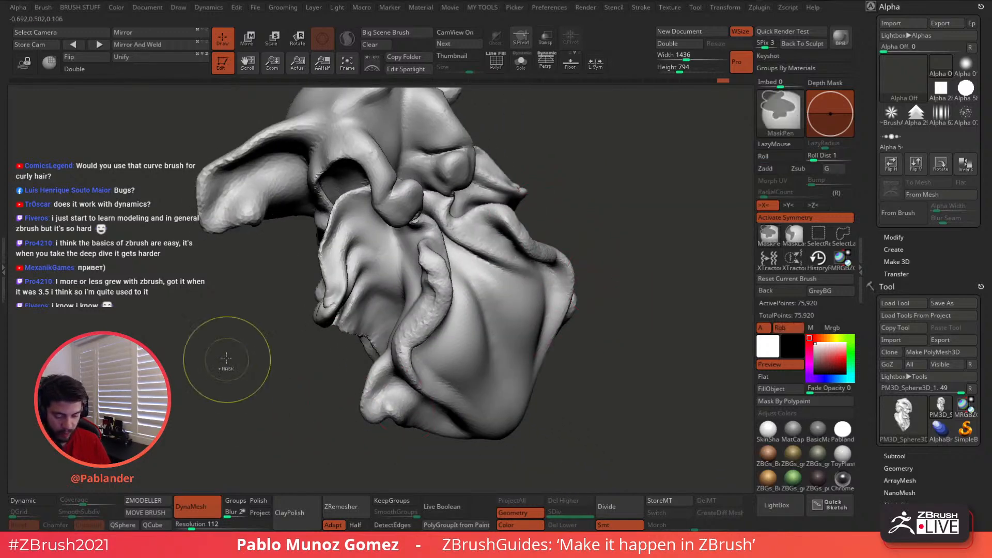
left_click_drag(225, 358, 273, 428, "ctrl")
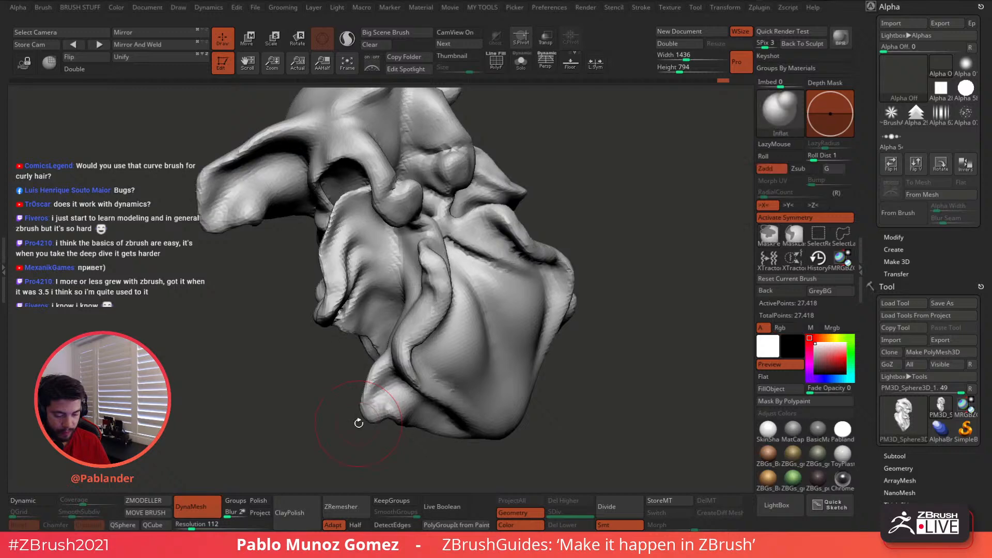
right_click_drag(358, 421, 408, 356)
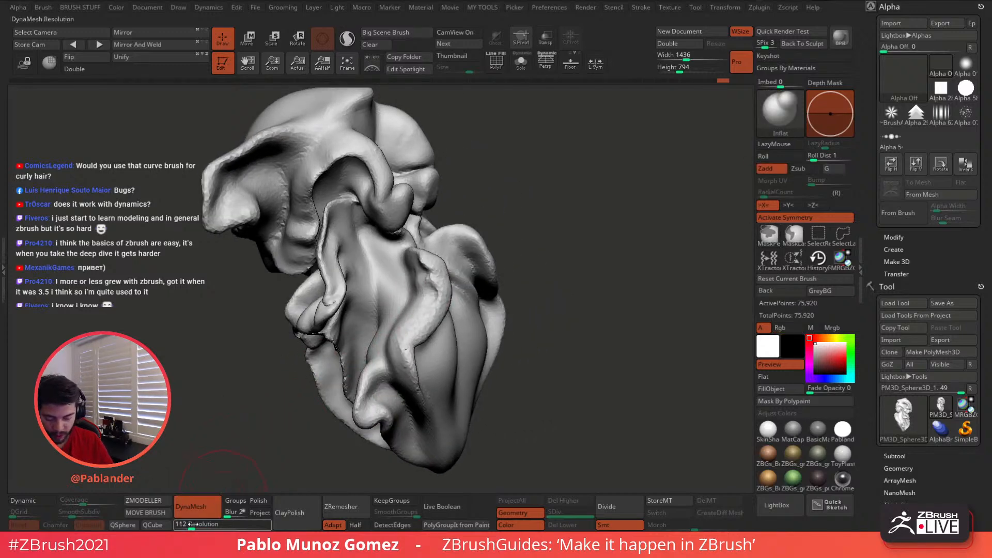
- Set the DynaMesh resolution to 280 and remesh the head
left_click_drag(191, 525, 200, 527)
left_click_drag(240, 408, 269, 439, "ctrl")
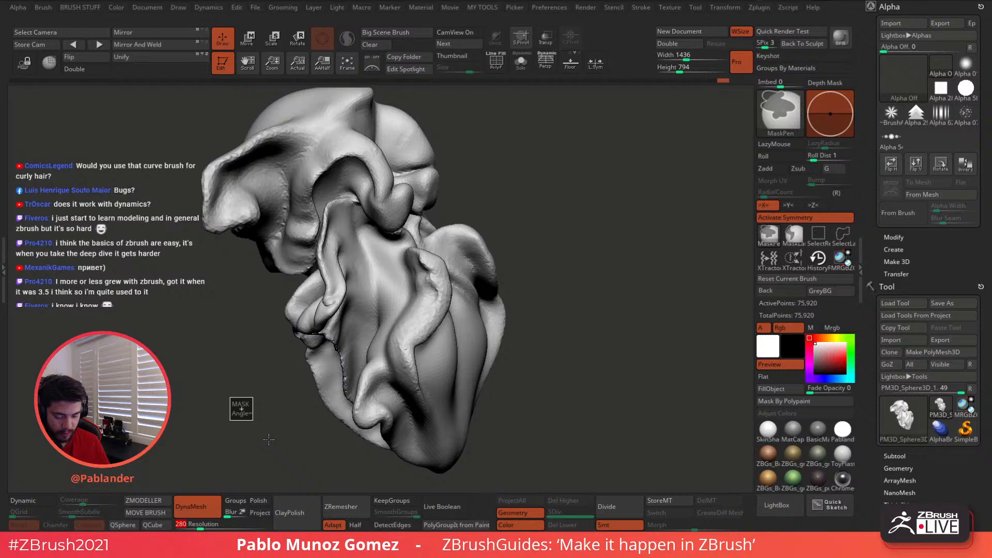
left_click_drag(268, 440, 269, 440, "ctrl")
- Switch back to Move Topological and reshape the lower edges of the wings beside the pointed brow
right_click_drag(523, 292, 573, 272)
right_click_drag(489, 294, 606, 252)
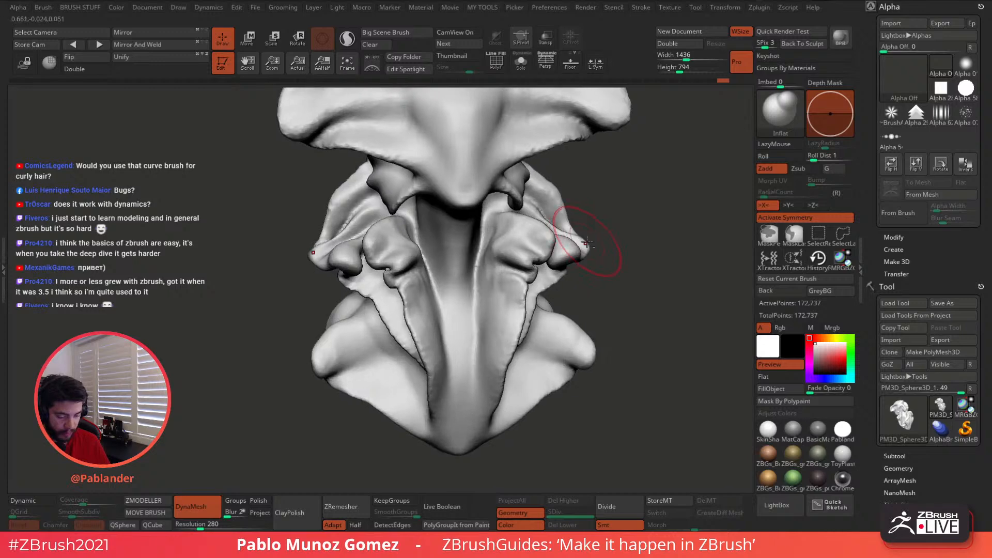
key("space")
left_click(578, 285)
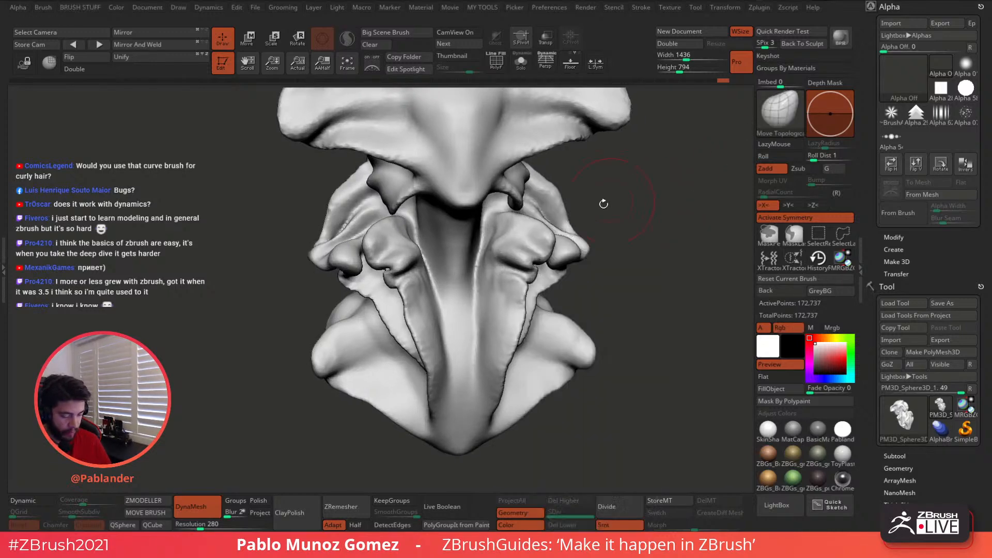
right_click_drag(604, 204, 537, 241)
left_click_drag(495, 229, 500, 211)
right_click_drag(538, 169, 550, 213)
left_click_drag(551, 213, 532, 206)
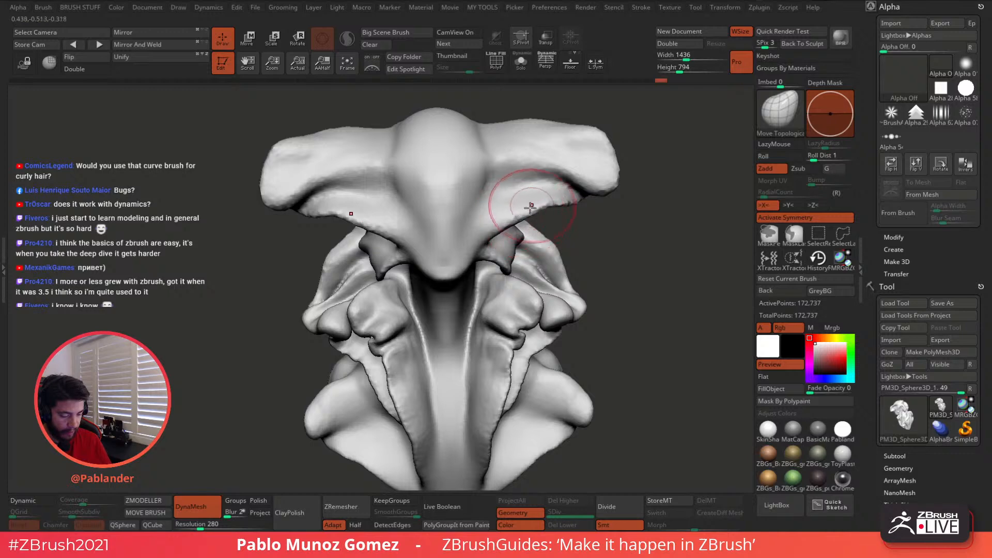
- Resize the brush and refine the wing undersides and the wing roots next to the central dome
key("s")
mouse_move(533, 208)
right_mouse_down("ctrl")
mouse_move(534, 220)
mouse_move(525, 216)
right_mouse_up("ctrl")
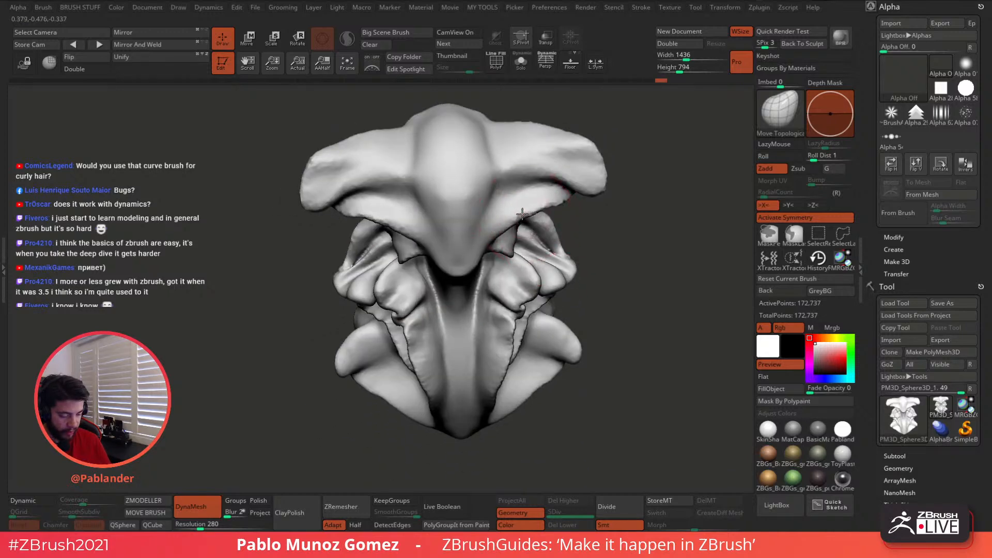
left_click_drag(505, 223, 512, 213)
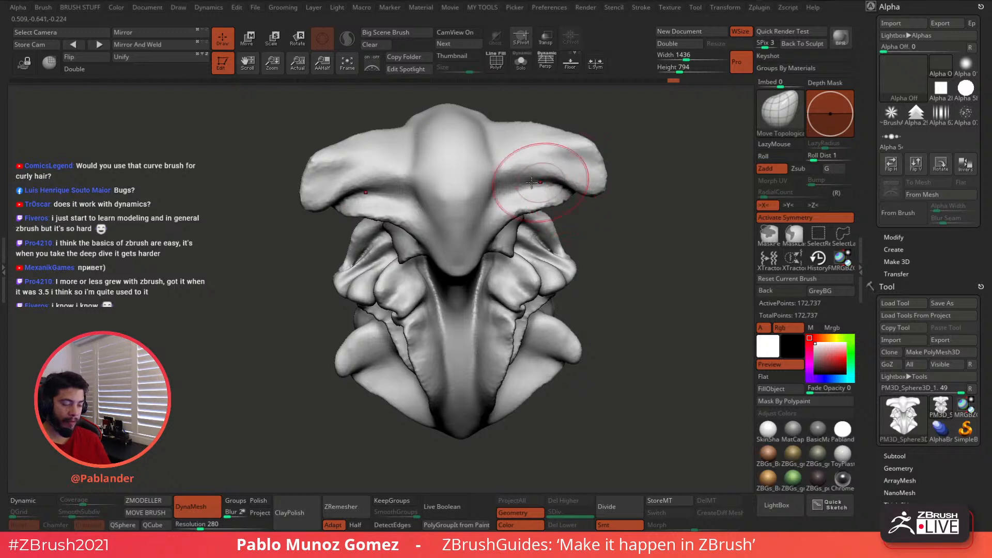
left_click_drag(499, 175, 507, 179)
right_click_drag(553, 143, 553, 174)
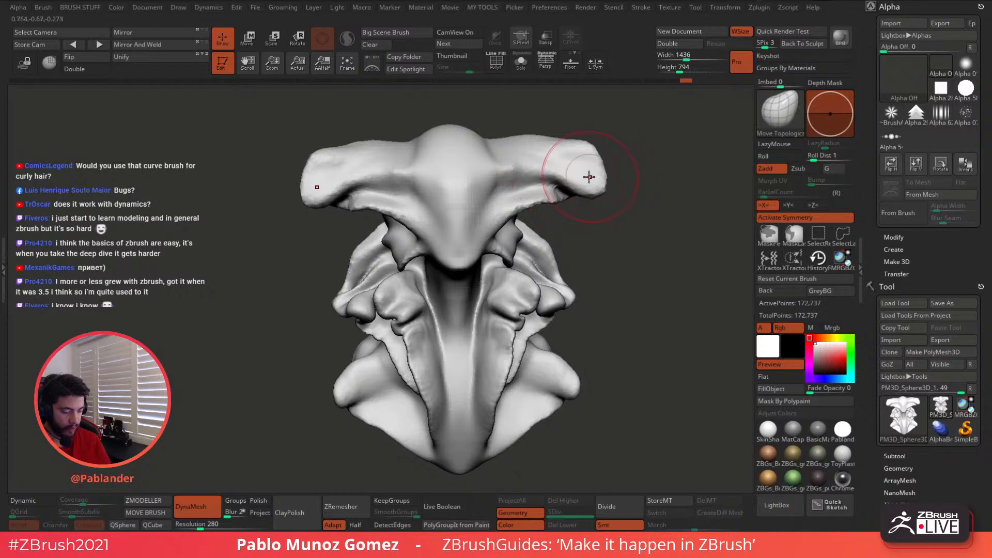
- Enlarge the brush to a draw size of about 197 and reshape the wing roots and slopes from above
mouse_move(580, 160)
right_mouse_down()
mouse_move(480, 165)
mouse_move(527, 153)
mouse_move(485, 172)
mouse_move(525, 175)
right_mouse_up()
key("space")
left_click_drag(519, 166, 526, 166)
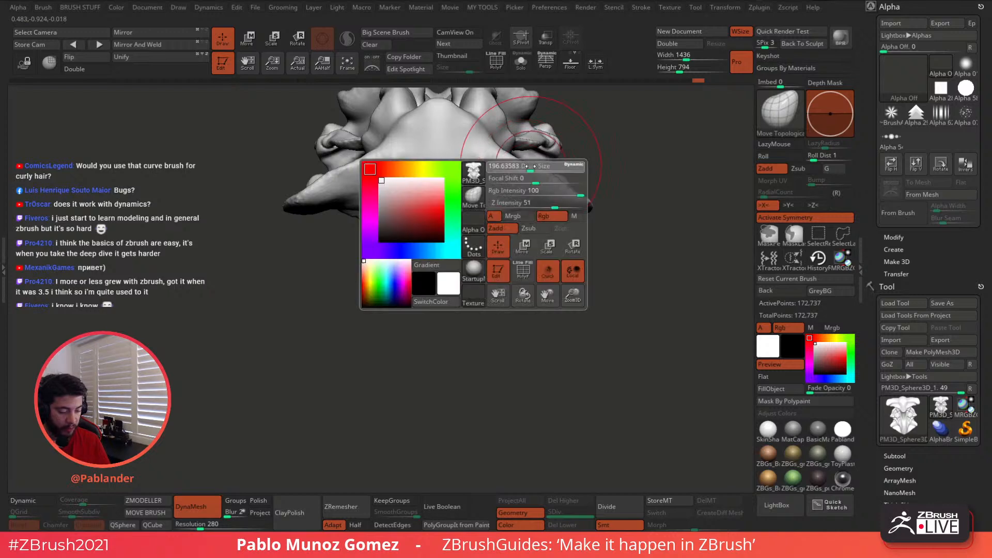
right_click_drag(526, 160, 524, 215, "alt")
left_click_drag(491, 180, 517, 193)
mouse_move(597, 261)
left_mouse_down()
mouse_move(585, 281)
mouse_move(503, 252)
left_mouse_up()
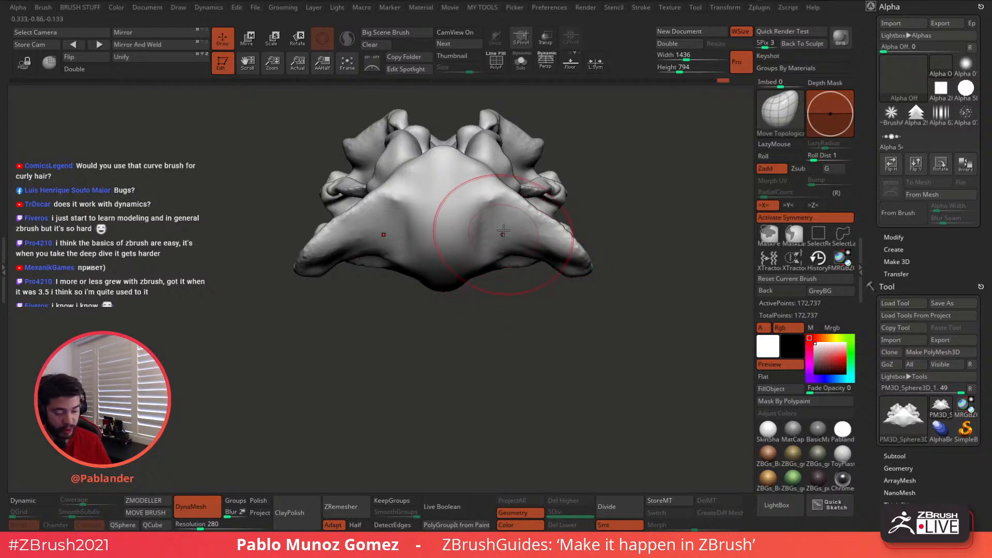
- Reduce the brush size to about 145 and adjust the front contour of the wings toward their tips
right_click(397, 179)
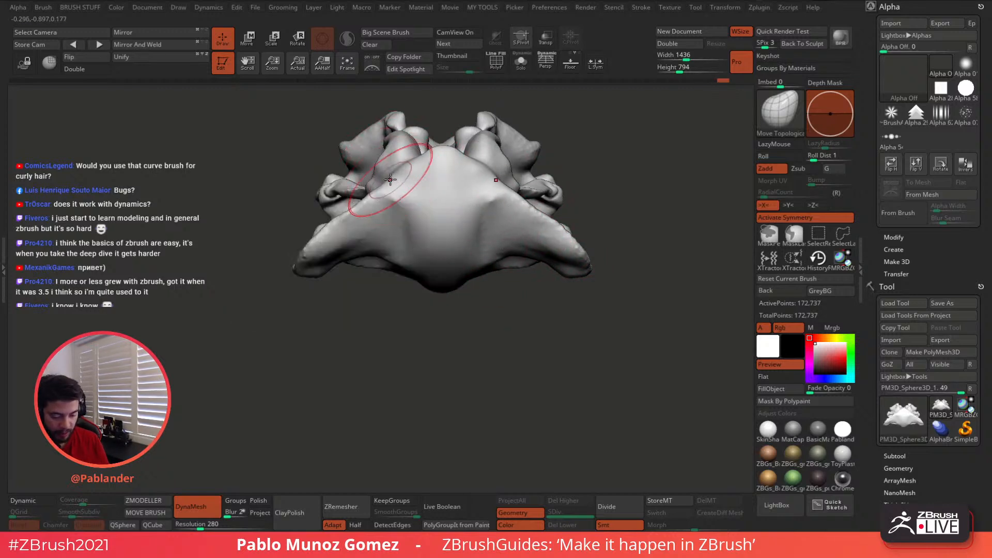
left_click_drag(341, 223, 329, 230)
right_click_drag(328, 231, 328, 228)
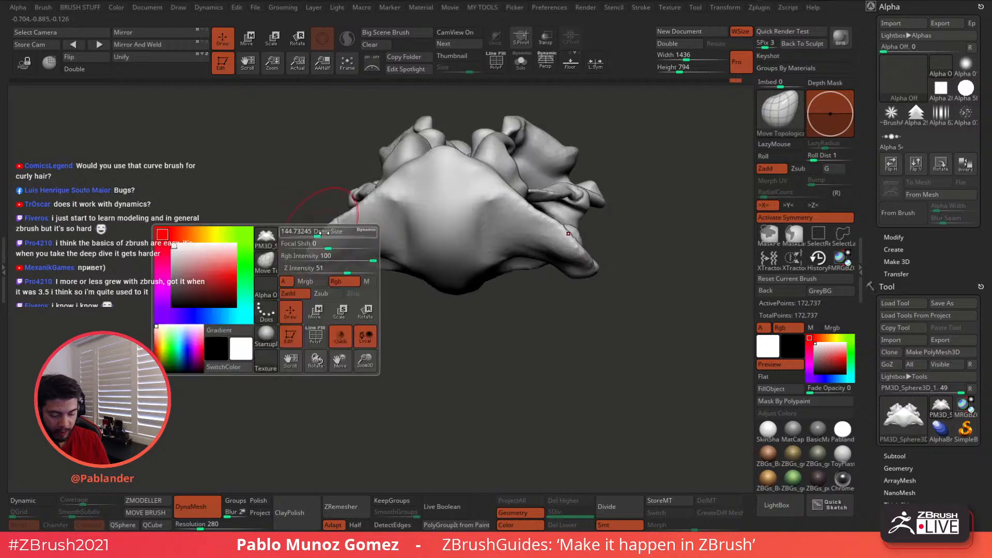
left_click_drag(616, 211, 611, 220, "shift")
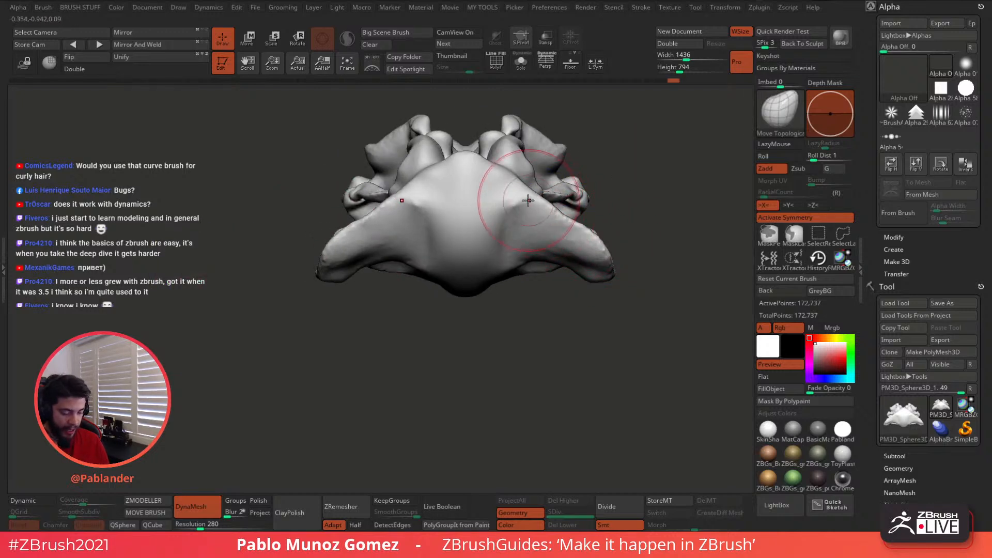
- Adjust the outer contour of the middle side flaps below the wings
mouse_move(546, 209)
right_mouse_down()
mouse_move(539, 271)
mouse_move(514, 285)
mouse_move(567, 242)
mouse_move(568, 222)
mouse_move(546, 196)
mouse_move(584, 200)
right_mouse_up()
mouse_move(595, 233)
right_mouse_down()
mouse_move(640, 215)
mouse_move(542, 250)
mouse_move(551, 220)
right_mouse_up()
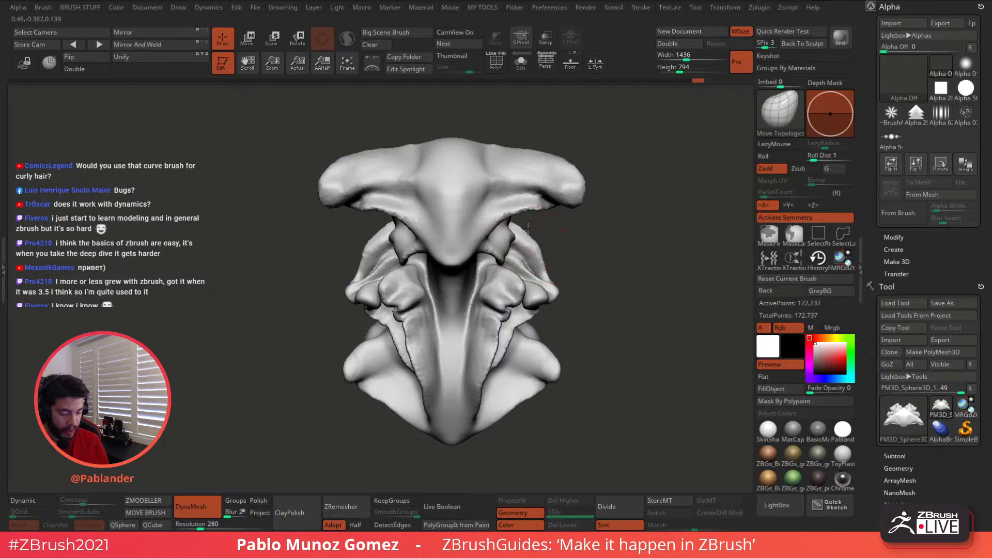
left_click_drag(545, 267, 553, 271)
- Push the curled lobe's profile into a fuller, rounder outline from the side view, resizing the brush as needed
mouse_move(562, 291)
right_mouse_down()
mouse_move(572, 284)
mouse_move(510, 270)
right_mouse_up()
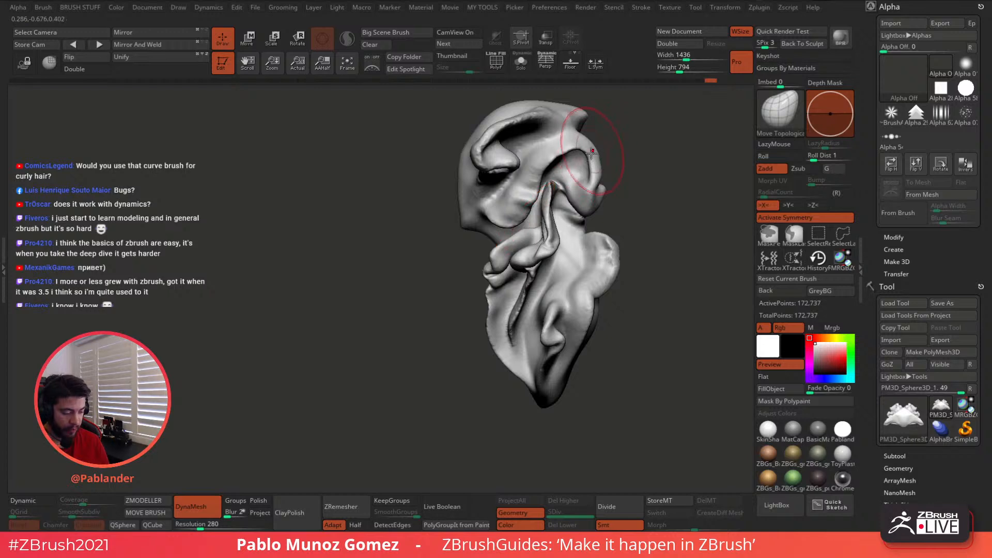
mouse_move(607, 150)
left_mouse_down("alt")
mouse_move(549, 192)
mouse_move(582, 176)
left_mouse_up("alt")
key("space")
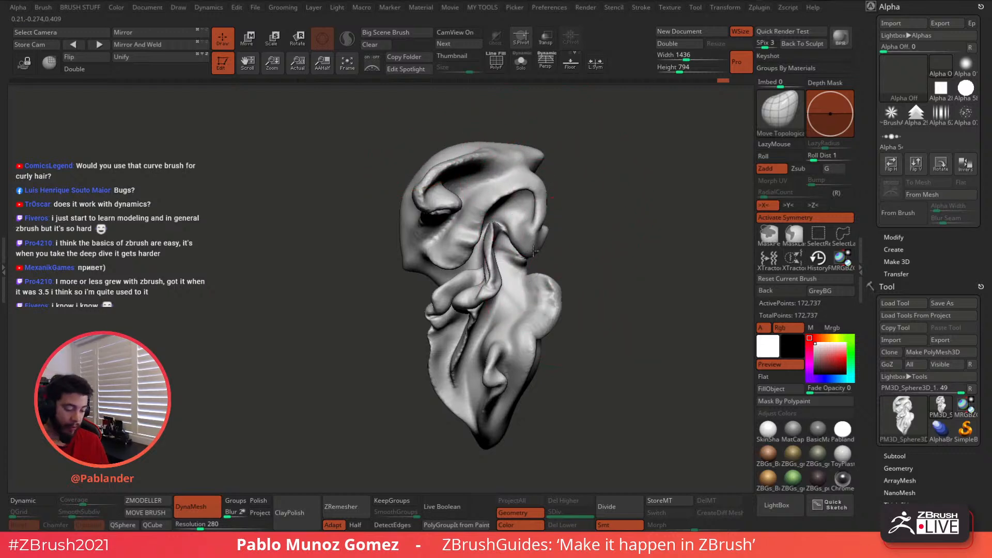
key("space")
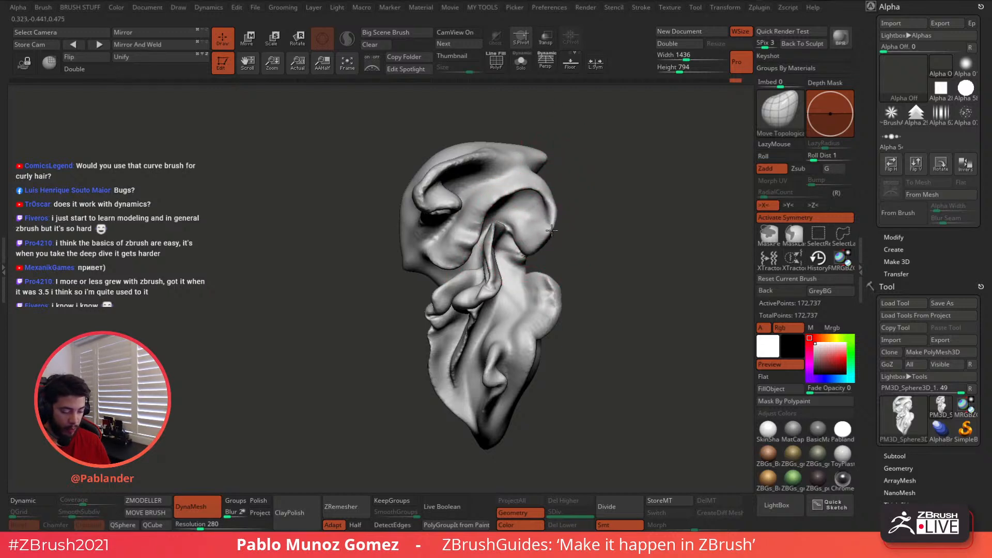
- Pull the bulge below the curled lobe up into a sharp point in profile and adjust the adjoining vertical fold
mouse_move(550, 280)
left_mouse_down()
mouse_move(569, 276)
mouse_move(568, 251)
left_mouse_up()
left_click_drag(482, 206, 485, 199)
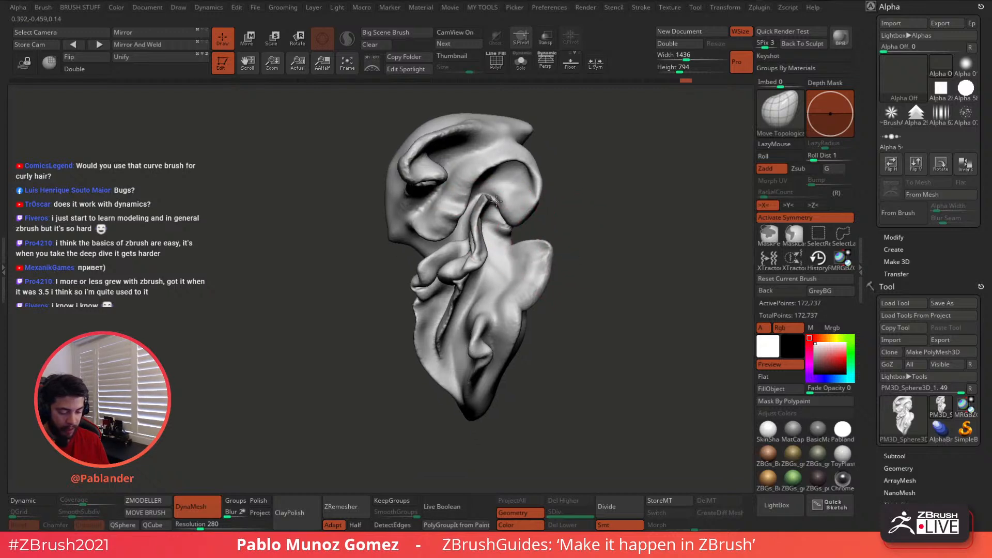
left_click_drag(484, 263, 495, 263)
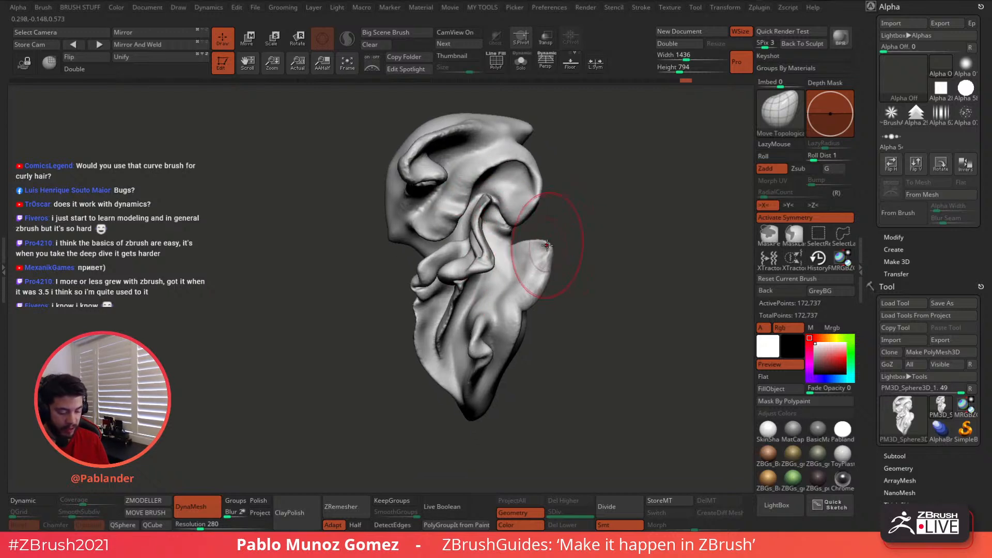
left_click_drag(575, 248, 538, 248)
left_click_drag(566, 238, 576, 235)
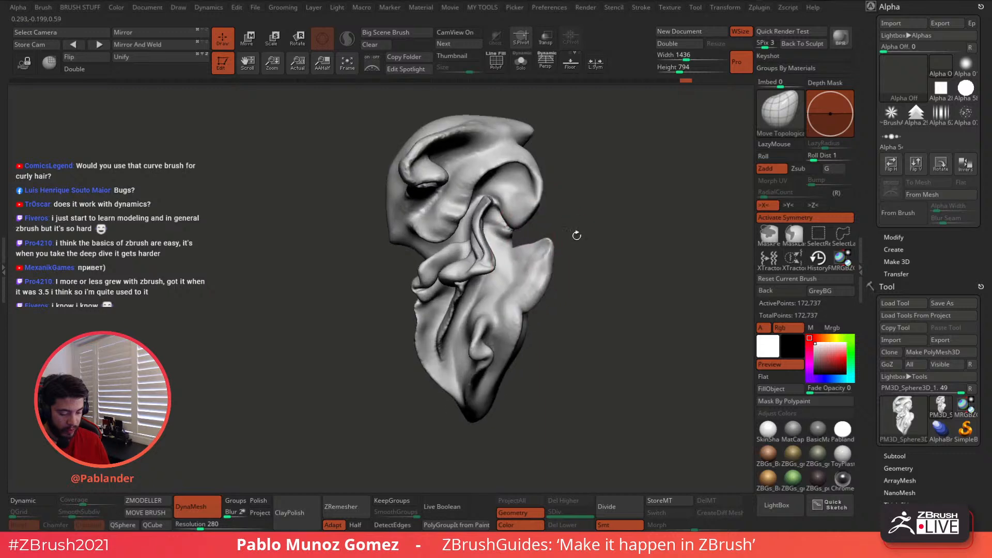
left_click_drag(538, 294, 532, 316)
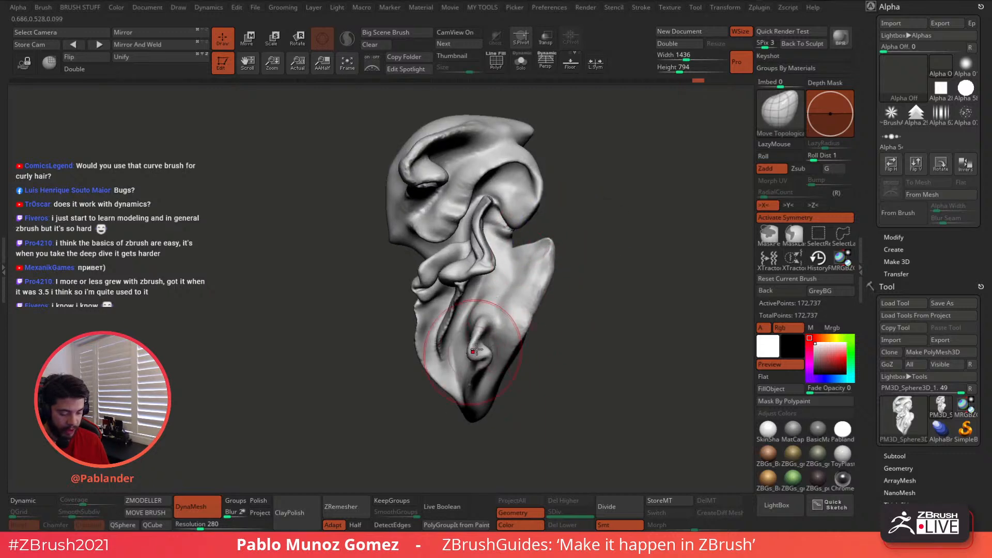
- Reshape the small hooked side lobes and the area near the bottom tip of the head
left_click_drag(484, 353, 480, 355)
left_click_drag(465, 398, 460, 402)
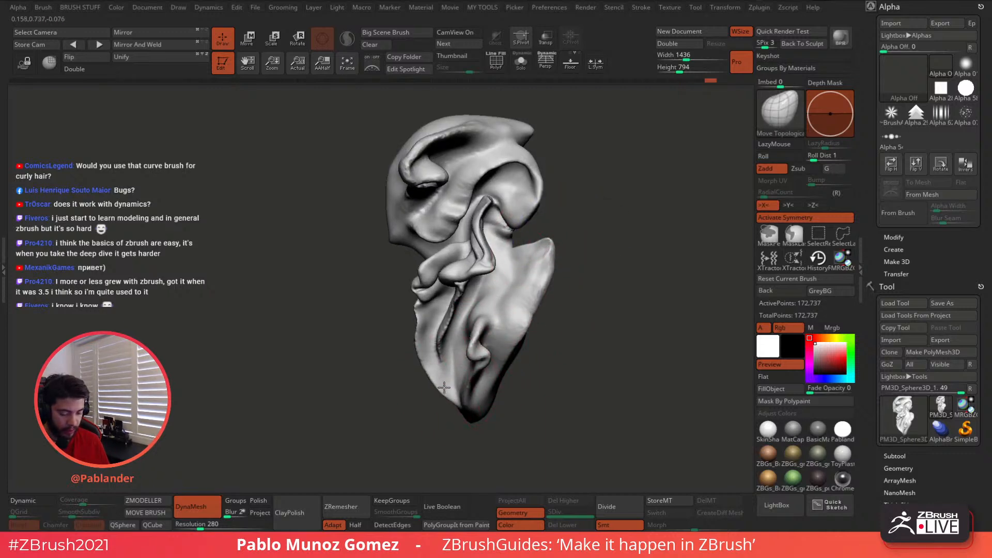
mouse_move(542, 183)
left_mouse_down()
mouse_move(535, 144)
mouse_move(598, 166)
mouse_move(567, 238)
mouse_move(582, 284)
left_mouse_up()
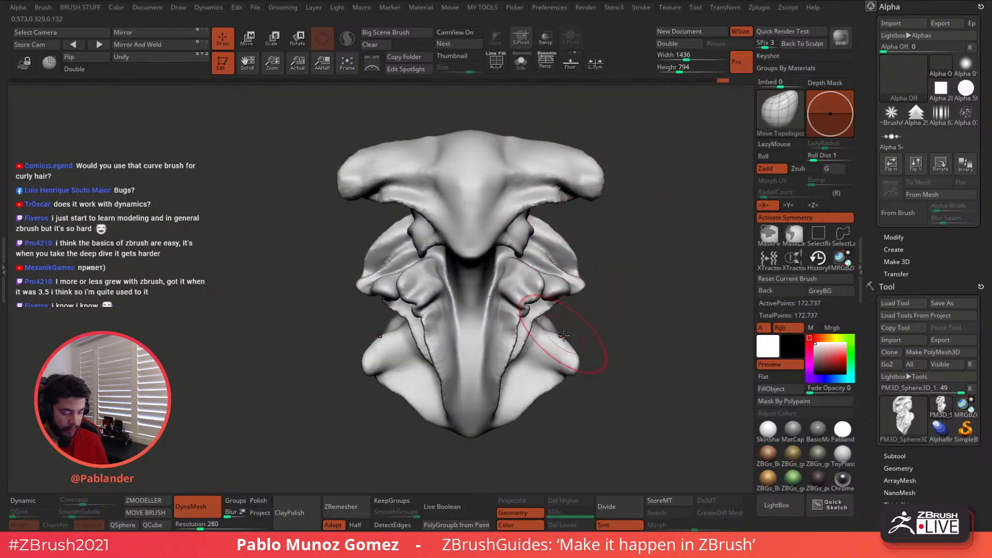
left_click_drag(574, 351, 567, 367)
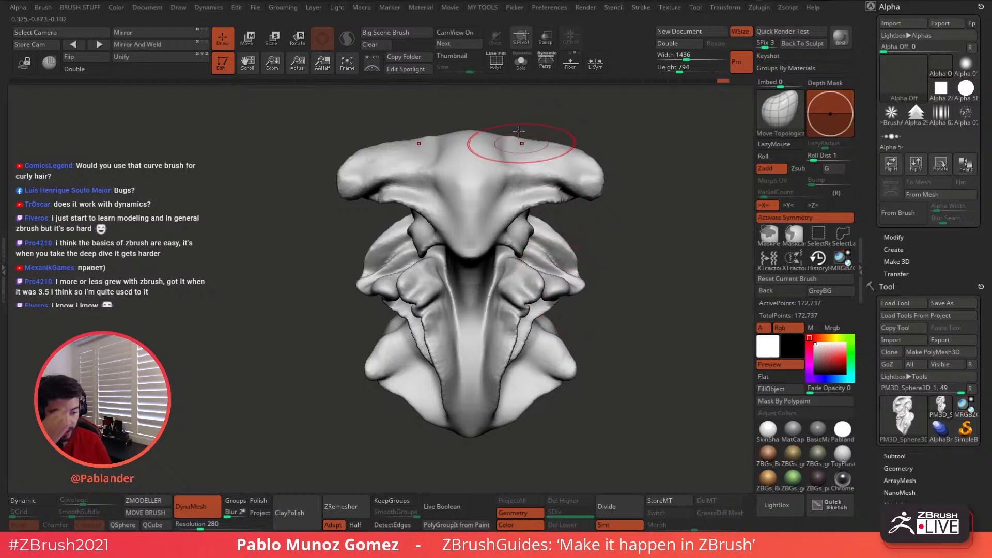
- Turn on the silhouette thumbnail and adjust the notch between the curled lobe and the pointed bulge in profile
left_click(461, 56)
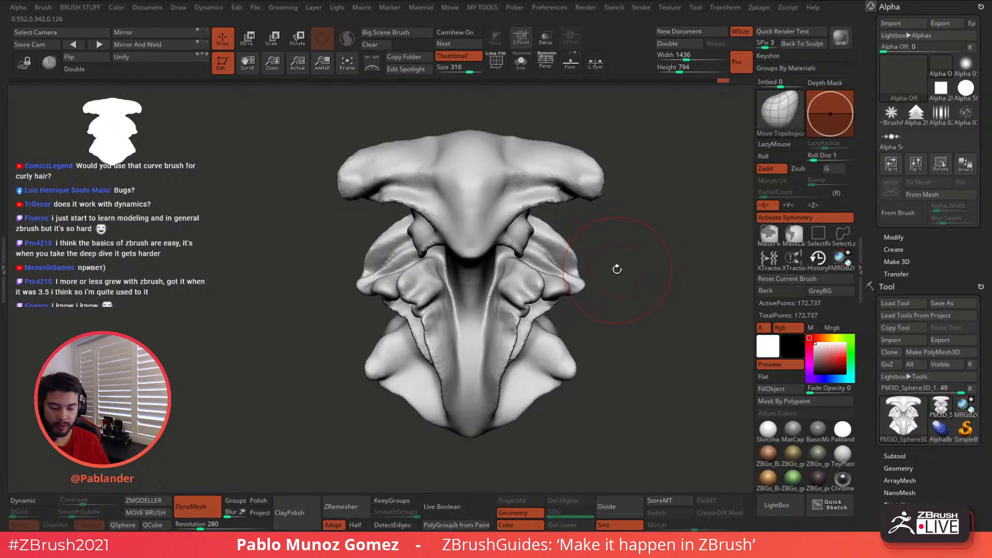
mouse_move(588, 291)
left_mouse_down()
mouse_move(557, 251)
mouse_move(575, 213)
mouse_move(607, 215)
mouse_move(553, 236)
mouse_move(588, 262)
left_mouse_up()
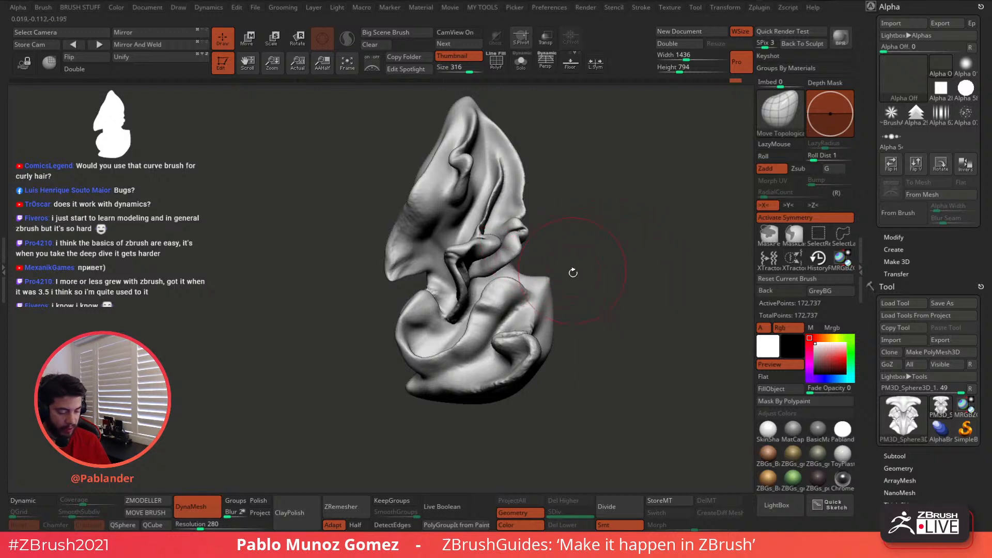
left_click_drag(427, 296, 439, 286)
mouse_move(396, 222)
left_mouse_down()
mouse_move(581, 222)
mouse_move(569, 244)
left_mouse_up()
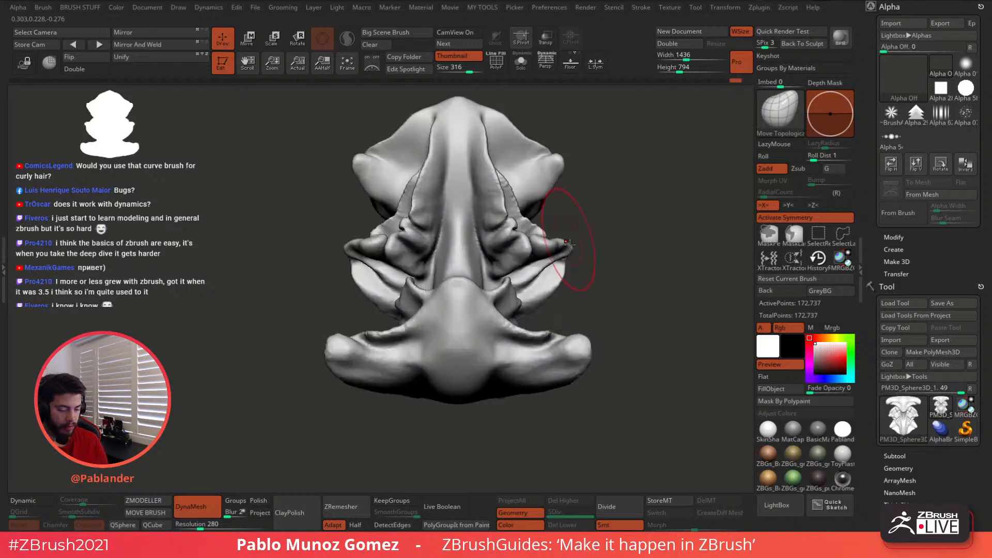
- Resize the brush and pull the side flap tips and lower side lobes outward into sharper points
key("space")
left_click_drag(531, 288, 541, 288)
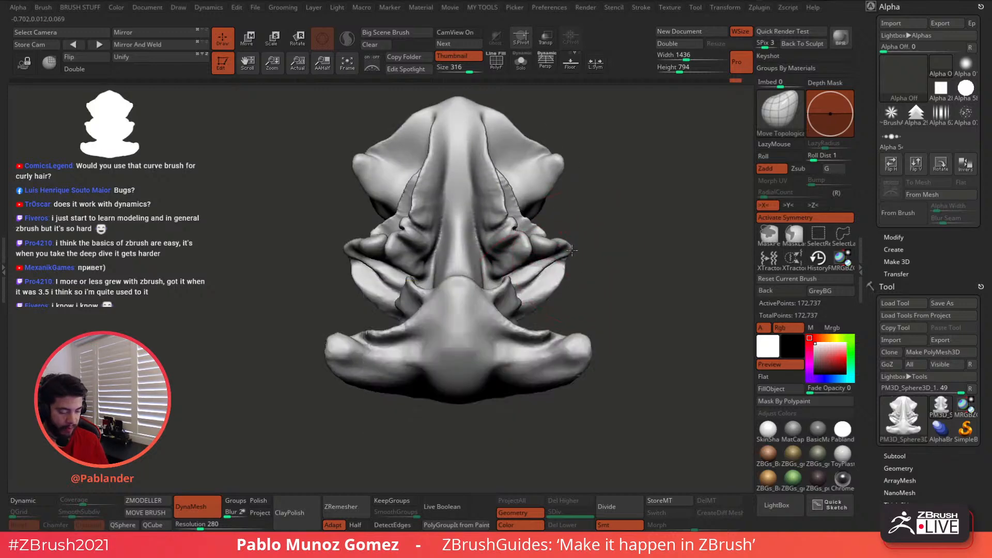
left_click_drag(569, 249, 575, 255)
mouse_move(567, 160)
left_mouse_down()
mouse_move(590, 158)
mouse_move(558, 175)
mouse_move(570, 212)
mouse_move(546, 198)
mouse_move(537, 234)
left_mouse_up()
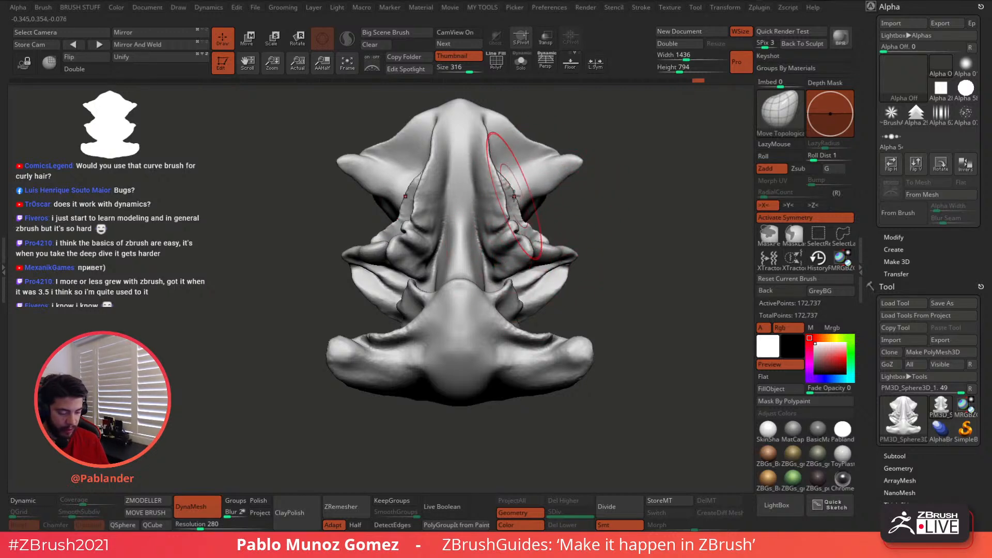
- Pull the undersides of the flared flaps inward, turn their tips up, and adjust the edge of the opposite wide lobes
left_click_drag(514, 196, 508, 199)
mouse_move(567, 179)
left_mouse_down()
mouse_move(565, 170)
mouse_move(546, 182)
left_mouse_up()
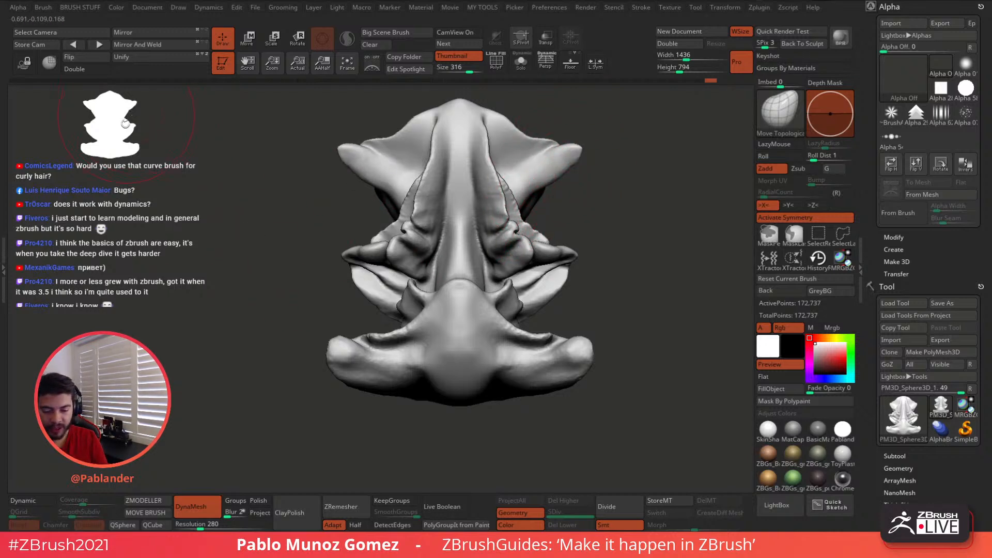
left_click_drag(589, 162, 579, 148)
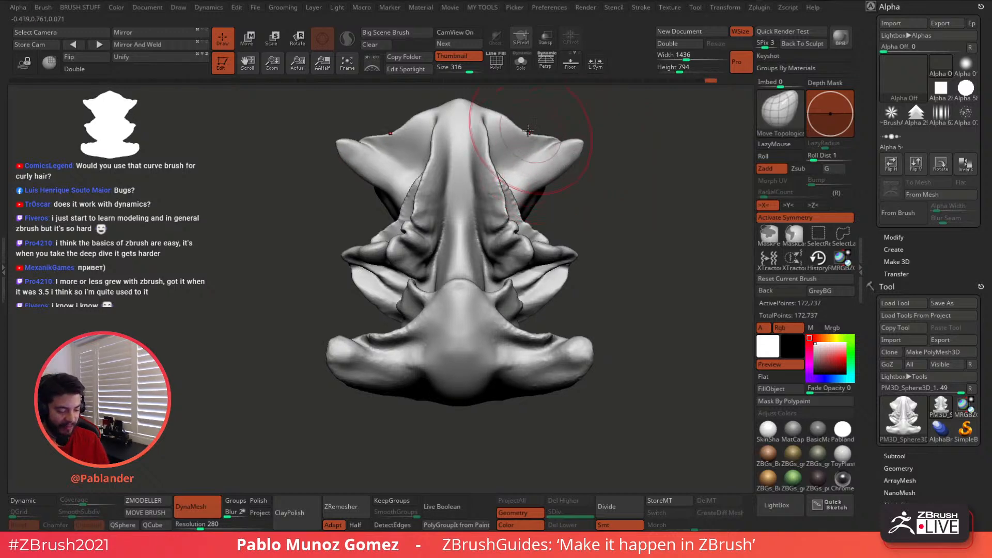
left_click_drag(580, 139, 563, 156)
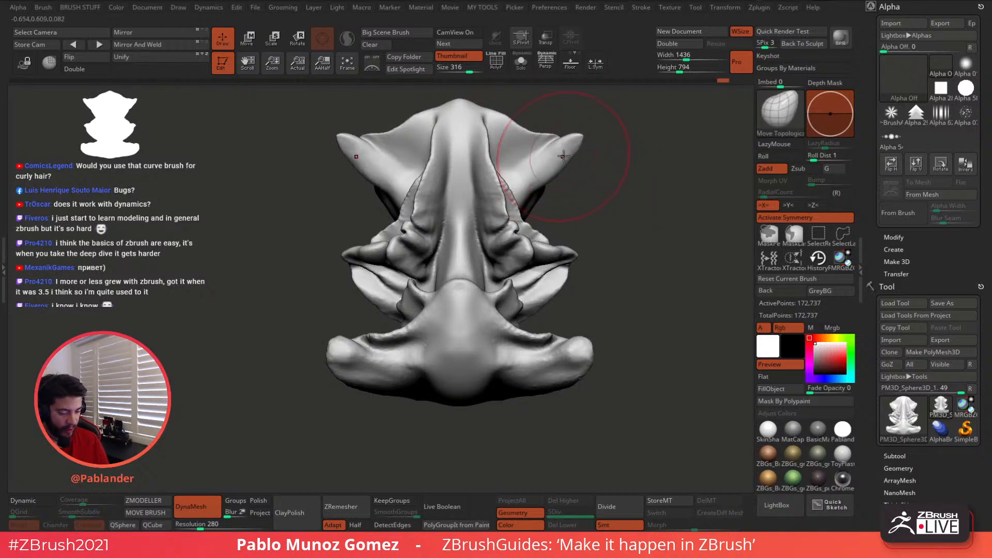
left_click_drag(606, 204, 606, 233)
left_click_drag(553, 326, 507, 329)
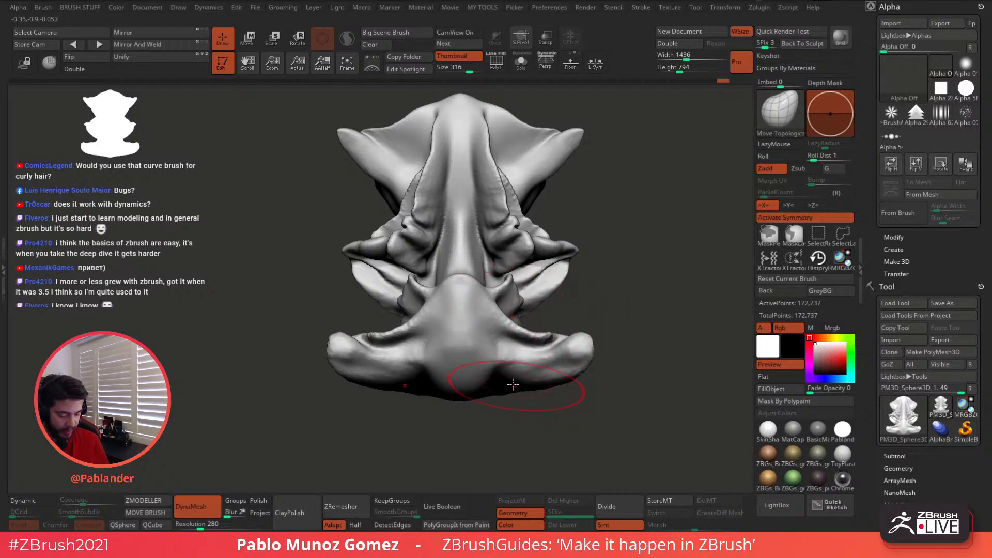
left_click_drag(506, 396, 532, 395)
- Pull the central peak up into a sharper point and adjust the flap contours beside it
right_click_drag(542, 160, 548, 210, "alt")
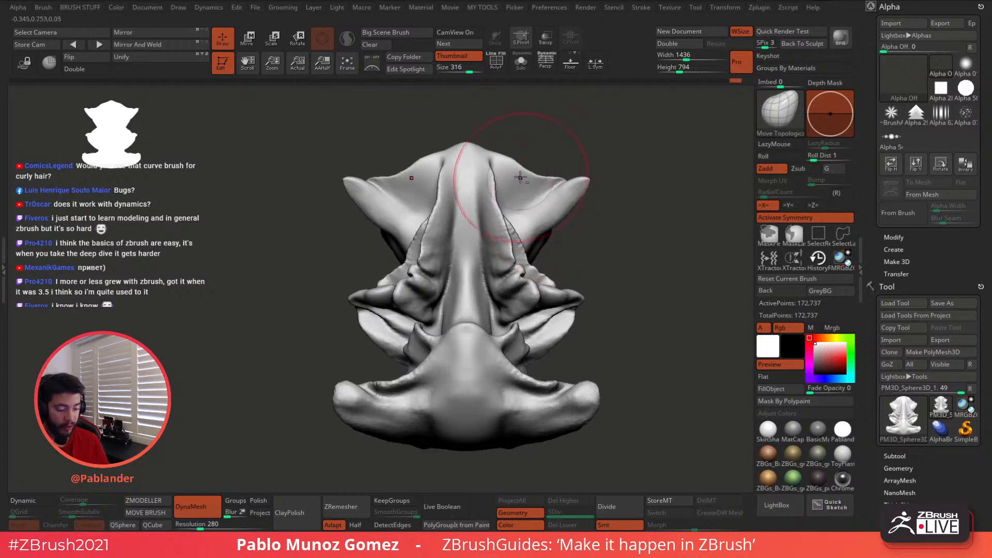
left_click_drag(499, 179, 486, 144)
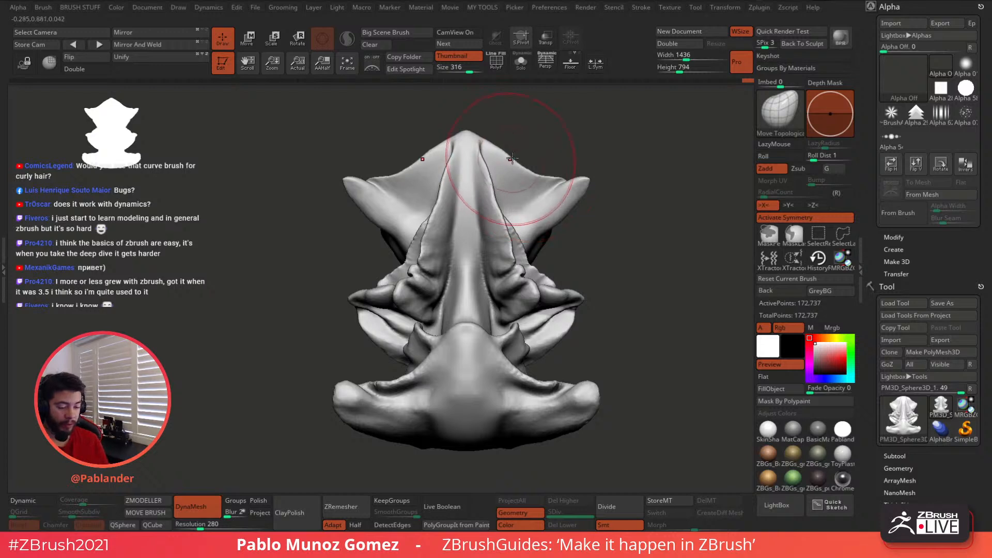
left_click_drag(585, 186, 563, 201)
mouse_move(584, 236)
left_mouse_down("alt")
mouse_move(583, 220)
mouse_move(546, 209)
left_mouse_up("alt")
mouse_move(604, 262)
left_mouse_down("alt")
mouse_move(655, 205)
mouse_move(571, 302)
mouse_move(583, 269)
mouse_move(595, 265)
mouse_move(594, 274)
left_mouse_up("alt")
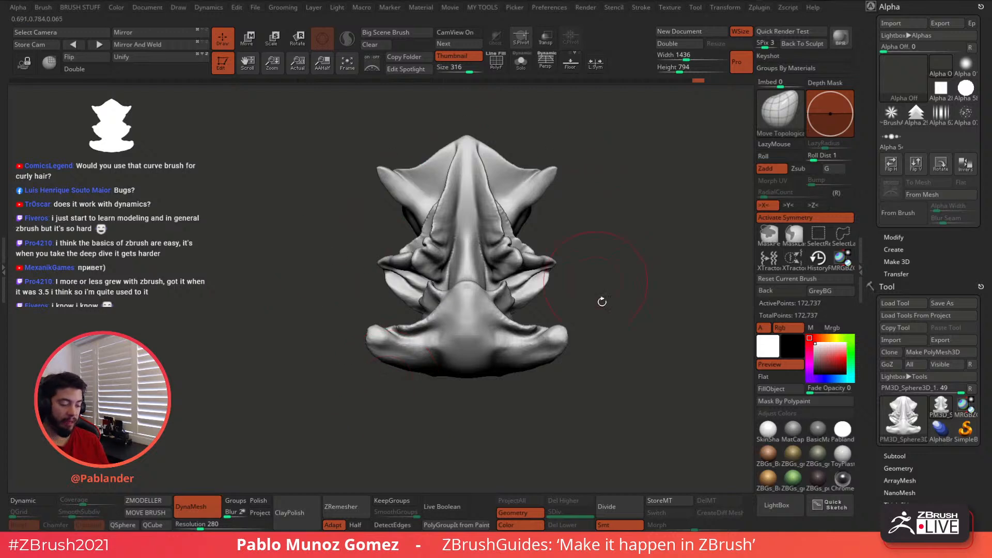
- Check the silhouette from the side and front, and pull the flared flap tips slightly inward
mouse_move(635, 291)
left_mouse_down()
mouse_move(589, 294)
mouse_move(537, 270)
left_mouse_up()
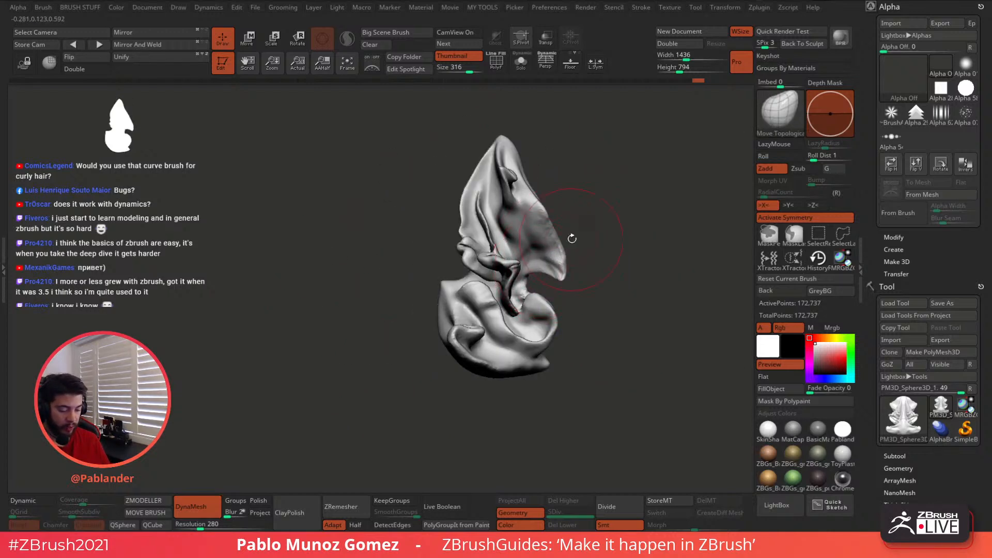
left_click_drag(572, 238, 577, 233)
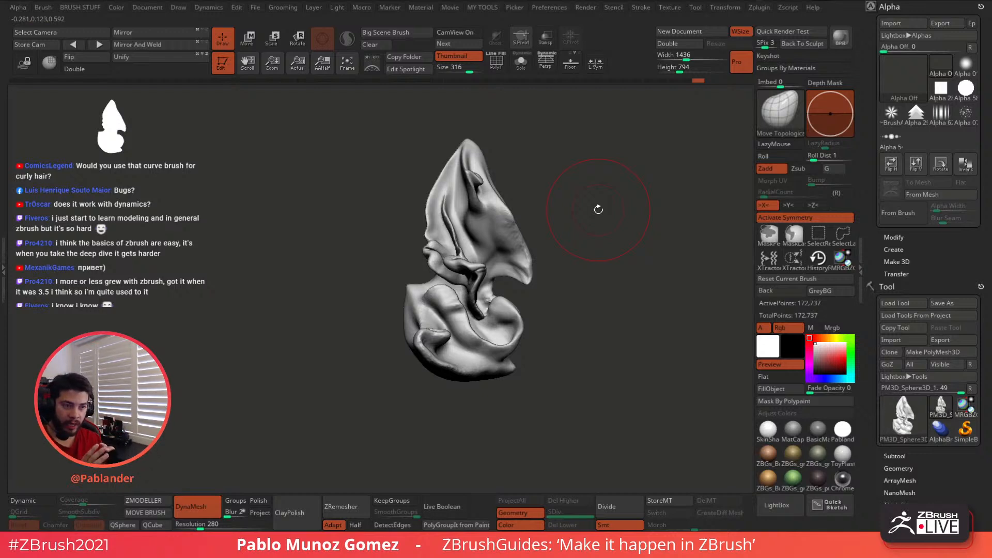
mouse_move(599, 210)
left_mouse_down()
mouse_move(627, 259)
mouse_move(581, 267)
mouse_move(585, 283)
left_mouse_up()
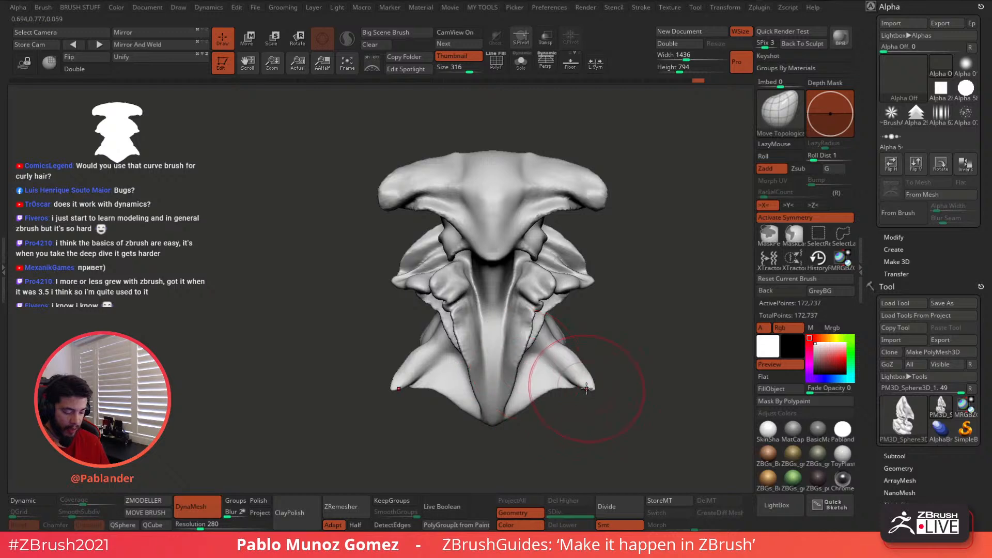
left_click_drag(587, 384, 579, 383)
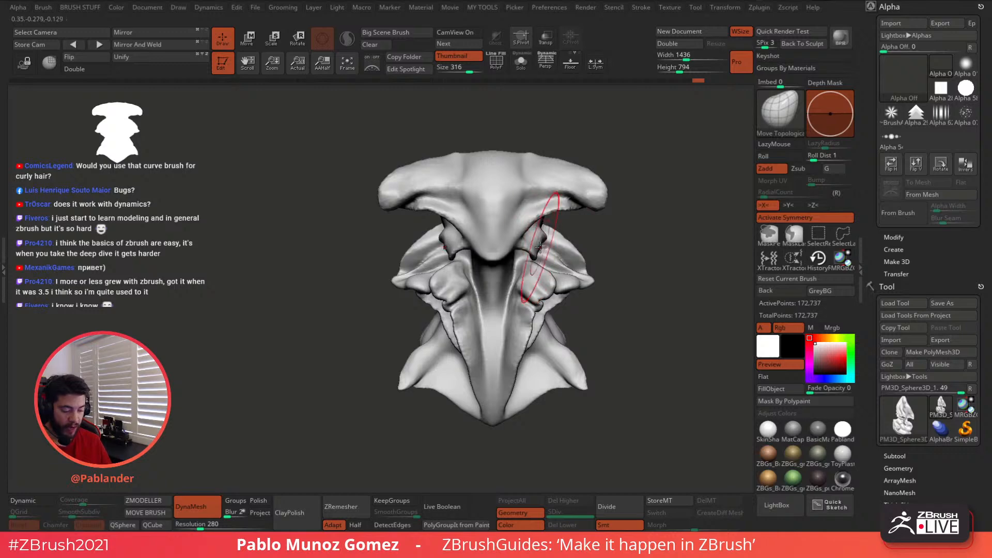
mouse_move(623, 283)
left_mouse_down()
mouse_move(618, 143)
mouse_move(625, 223)
mouse_move(601, 223)
mouse_move(656, 241)
mouse_move(594, 273)
mouse_move(594, 232)
mouse_move(635, 257)
mouse_move(614, 263)
mouse_move(580, 233)
left_mouse_up()
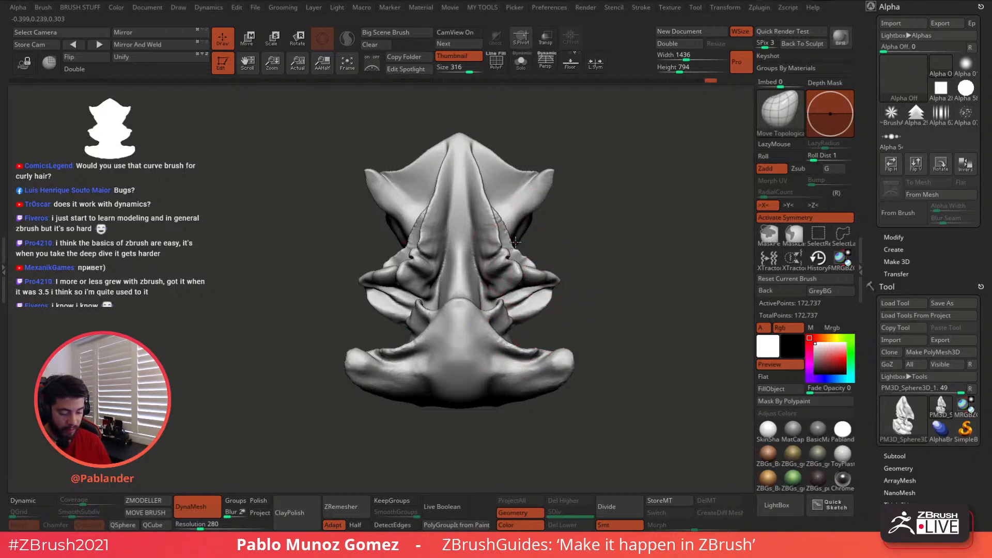
left_click_drag(549, 190, 550, 170)
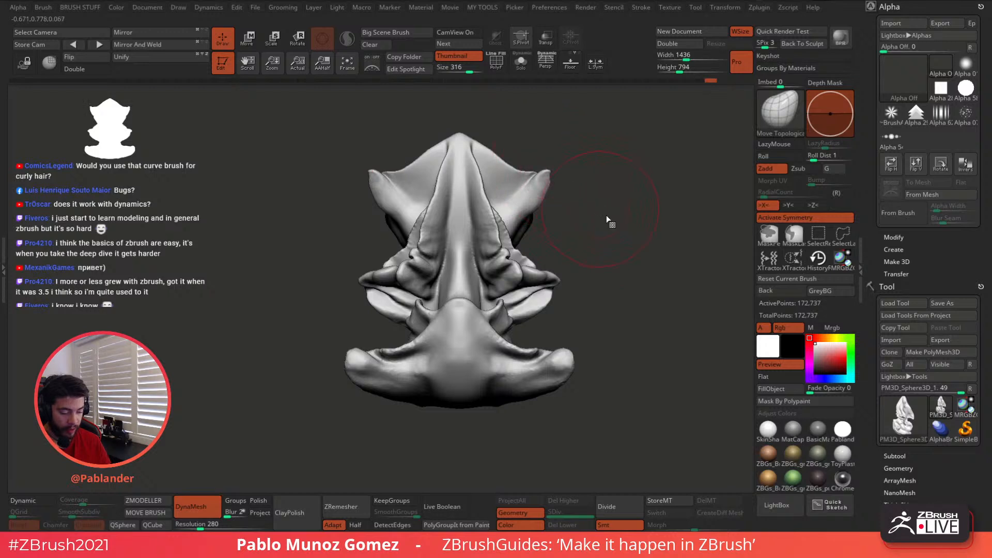
- Thicken the flap tips with the Inflate brush and clean them up by remeshing with DynaMesh and smoothing
key("b")
key("i")
key("n")
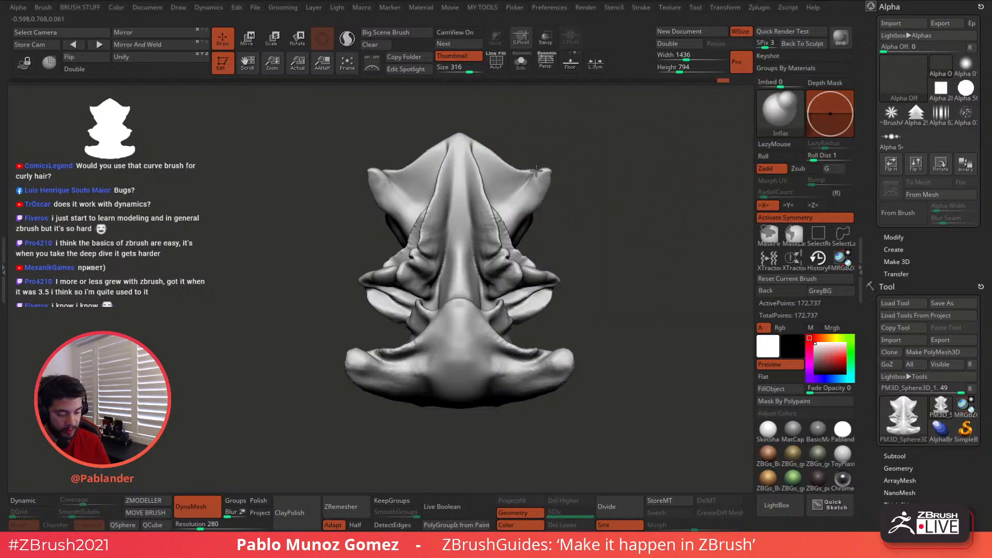
mouse_move(536, 171)
left_mouse_down()
mouse_move(497, 162)
mouse_move(520, 177)
mouse_move(496, 171)
left_mouse_up()
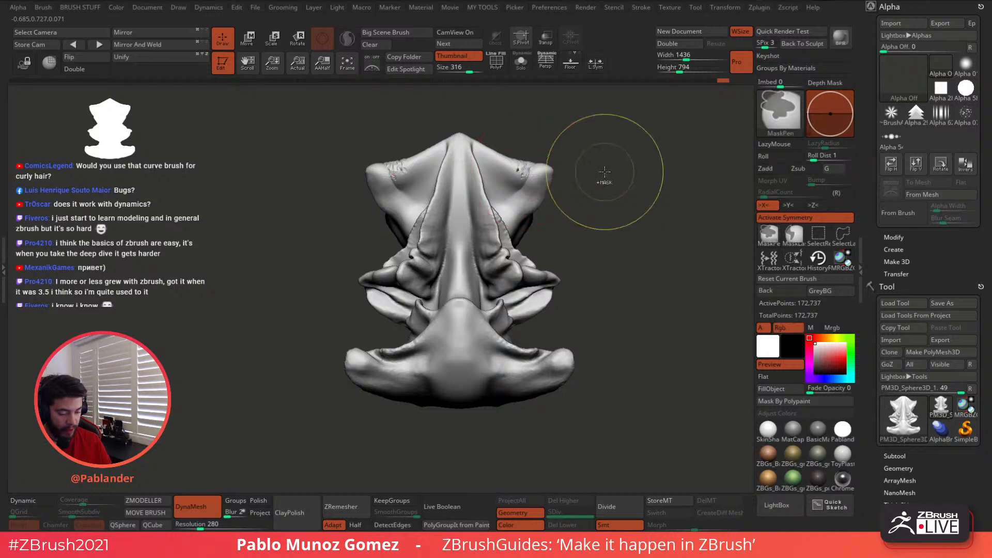
left_click_drag(598, 161, 627, 264, "ctrl")
left_click_drag(521, 168, 527, 173, "shift")
- Select Move Topological, pull the thin side spikes outward, and refine the inner contour of the wide lobes
key("b")
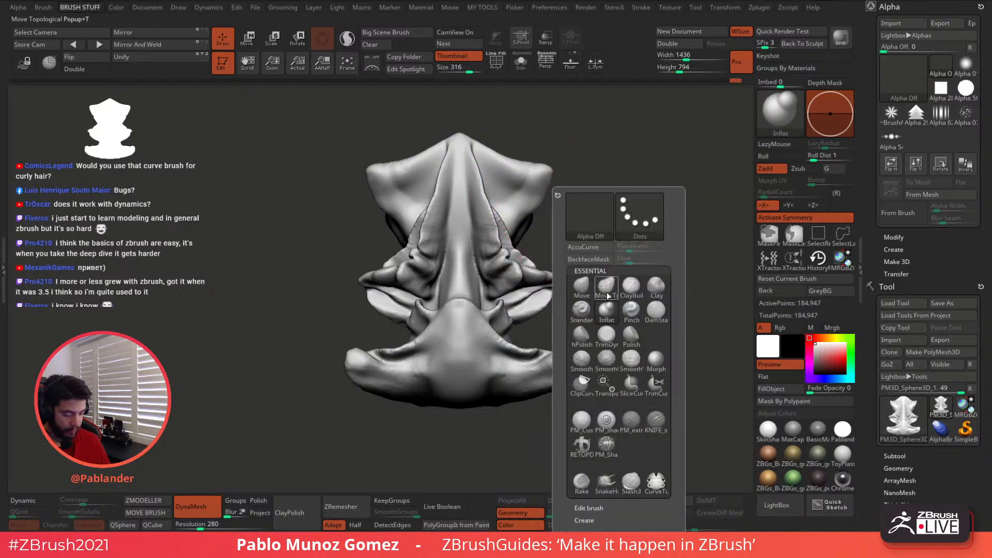
key("m")
key("t")
mouse_move(543, 351)
left_mouse_down()
mouse_move(515, 353)
mouse_move(506, 325)
mouse_move(552, 299)
left_mouse_up()
left_click_drag(556, 284, 562, 287)
left_click_drag(528, 261, 532, 257)
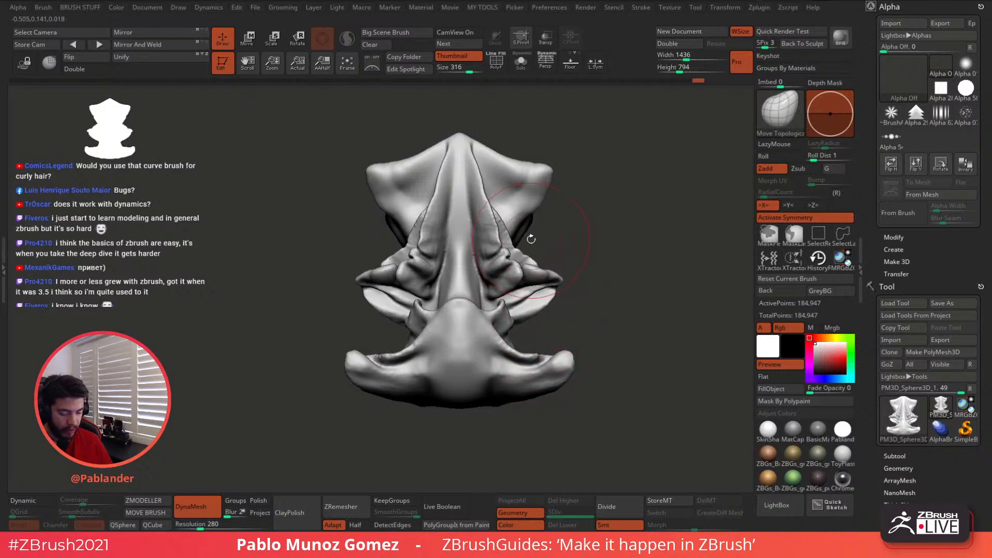
- Reshape the side contour where the long folds meet the flaps beside the pointed end, viewed from the opposite side
right_click_drag(550, 282, 553, 163)
right_click_drag(557, 320, 534, 257)
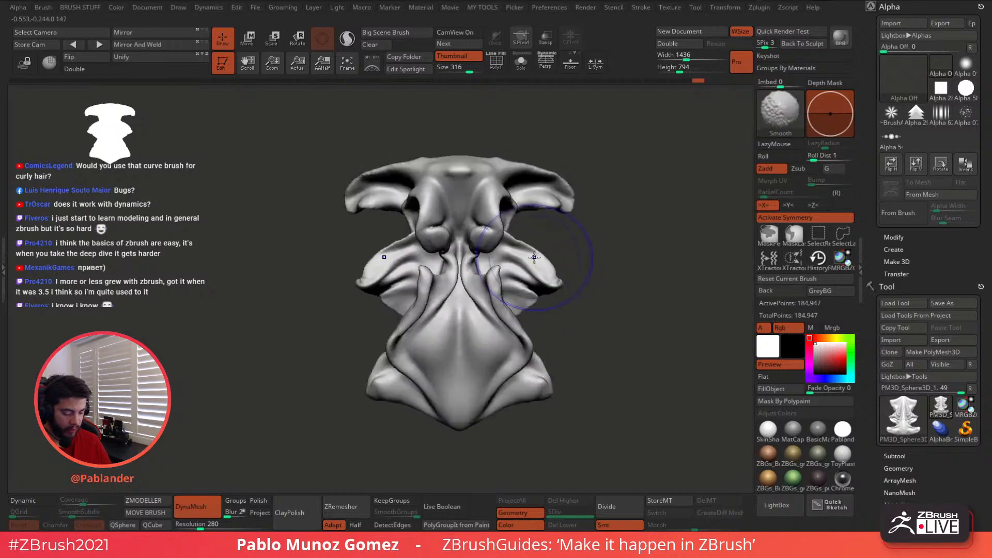
mouse_move(522, 348)
left_mouse_down()
mouse_move(517, 365)
mouse_move(538, 366)
left_mouse_up()
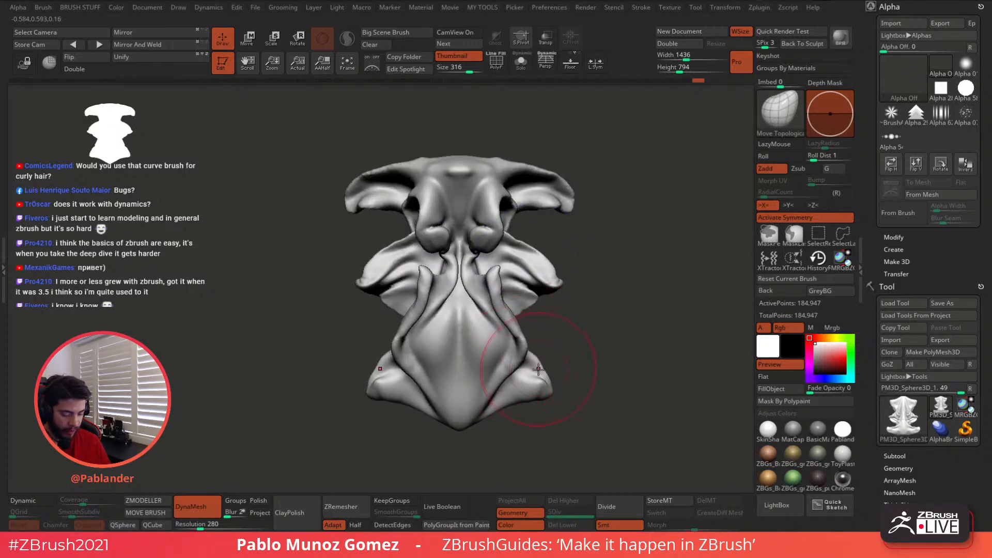
left_click_drag(523, 399, 521, 394)
- Refine the outline between the side spikes and the flaps beside the pointed end on the grooved side
right_click_drag(581, 317, 492, 331)
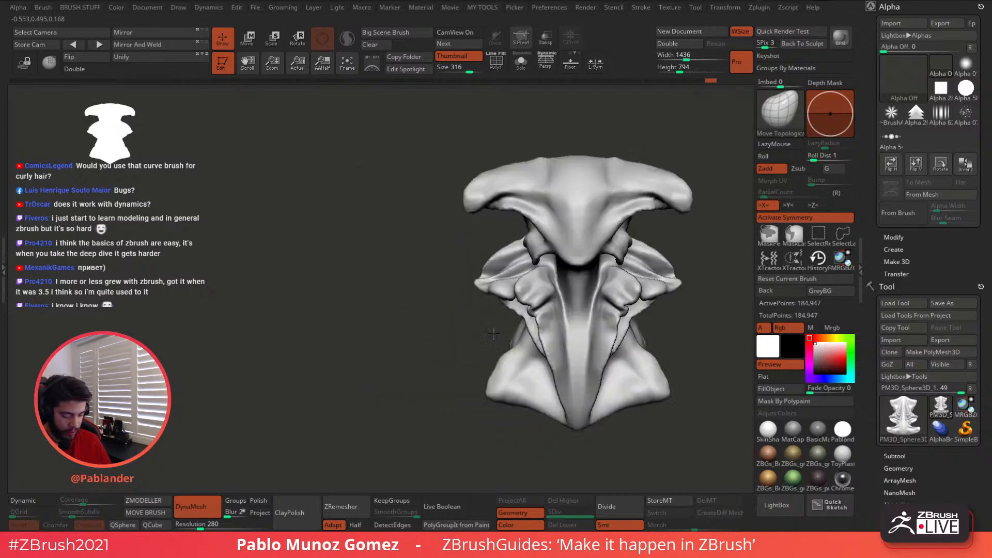
left_click_drag(527, 333, 507, 317)
right_click_drag(631, 325, 531, 298, "alt")
left_click_drag(533, 300, 541, 292)
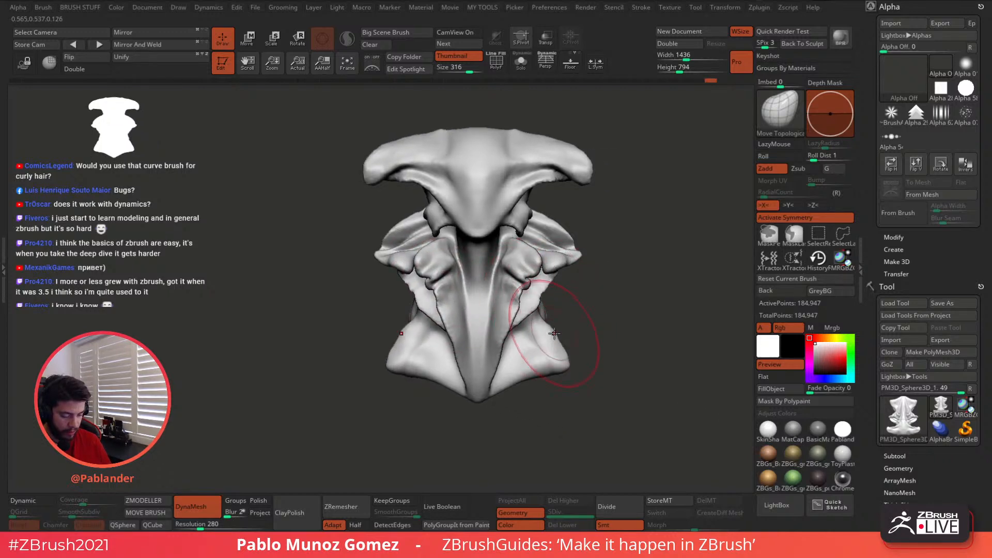
mouse_move(550, 337)
left_mouse_down()
mouse_move(553, 358)
mouse_move(520, 398)
mouse_move(505, 396)
left_mouse_up()
- Push the side of the domed brow inward and lift the tops of the ridges above the two rounded knobs
mouse_move(573, 157)
left_mouse_down()
mouse_move(592, 139)
mouse_move(616, 156)
mouse_move(606, 147)
left_mouse_up()
mouse_move(606, 173)
left_mouse_down("alt")
mouse_move(585, 195)
mouse_move(523, 211)
mouse_move(469, 240)
left_mouse_up("alt")
right_click_drag(469, 239, 490, 237)
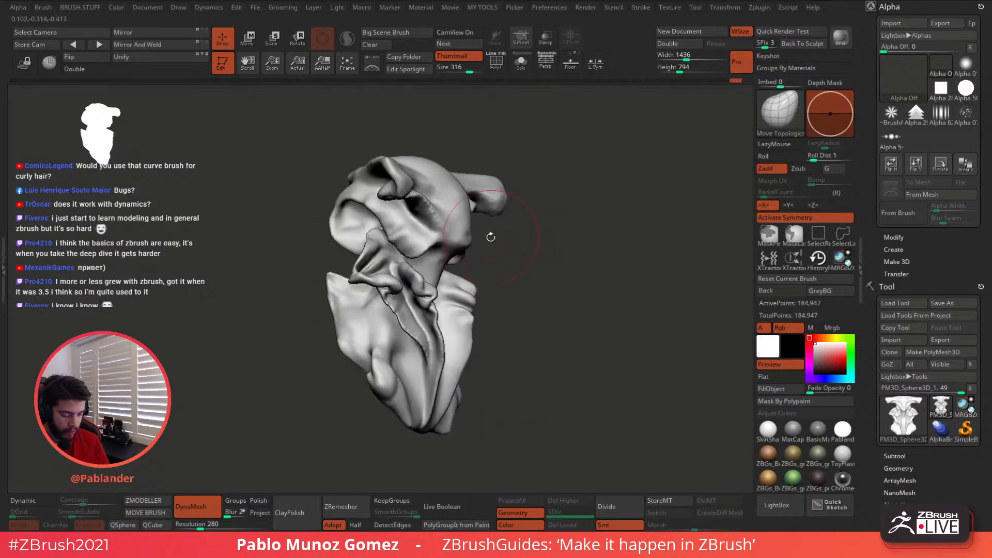
left_click_drag(464, 234, 445, 245)
right_click_drag(446, 245, 482, 229)
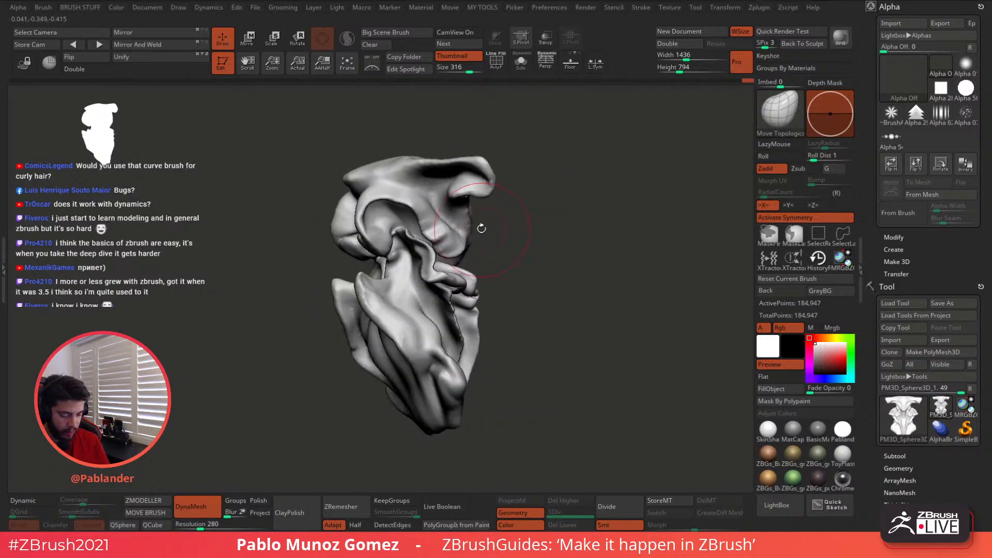
left_click_drag(345, 233, 352, 235)
right_click_drag(352, 235, 406, 224)
left_click_drag(375, 199, 375, 188)
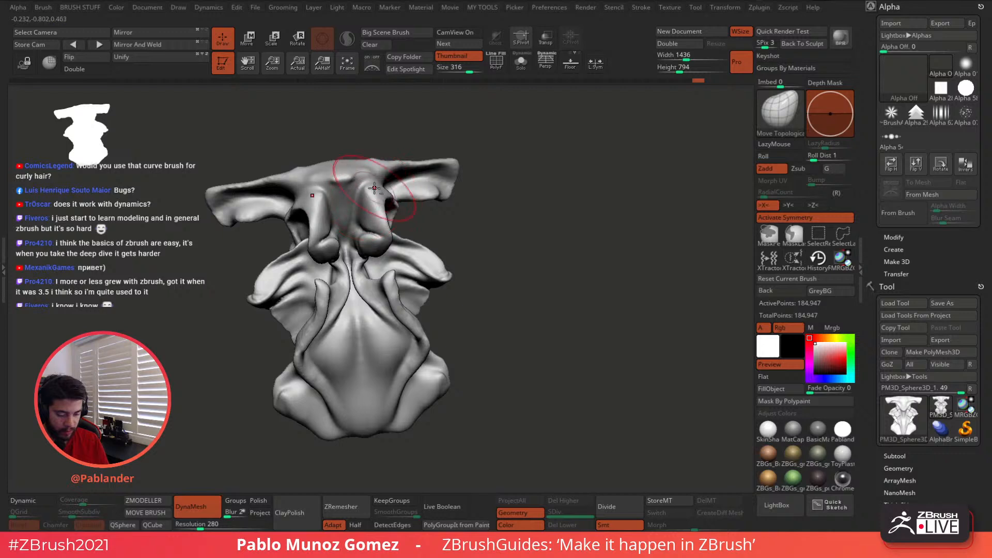
- Widen the ridges above the rounded knobs so they bulge outward beneath the wide lobes
right_click_drag(374, 188, 468, 190)
right_click_drag(476, 190, 465, 200)
mouse_move(473, 201)
left_mouse_down()
mouse_move(486, 200)
mouse_move(468, 228)
left_mouse_up()
right_click_drag(473, 207, 478, 254)
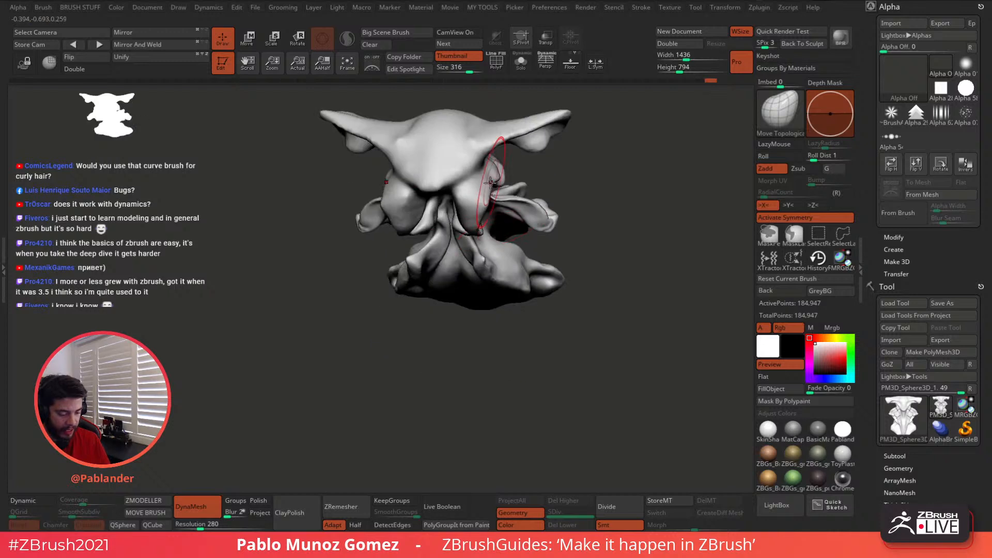
left_click_drag(487, 182, 496, 183)
mouse_move(495, 207)
right_mouse_down()
mouse_move(495, 144)
mouse_move(497, 233)
right_mouse_up()
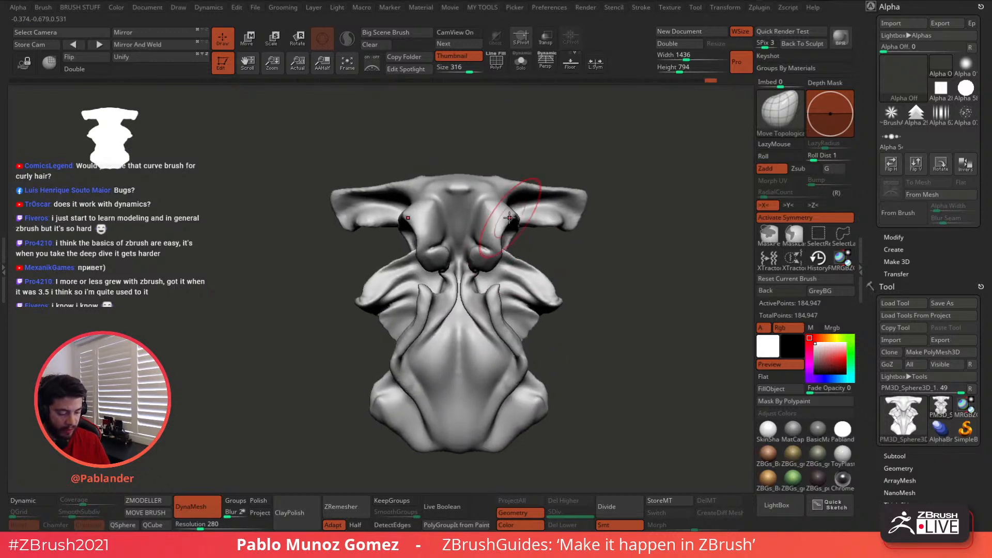
left_click_drag(506, 219, 512, 219)
- Adjust the long curved folds bordering the smooth central plate and shift their rounded upper ends
left_click_drag(494, 293, 519, 366)
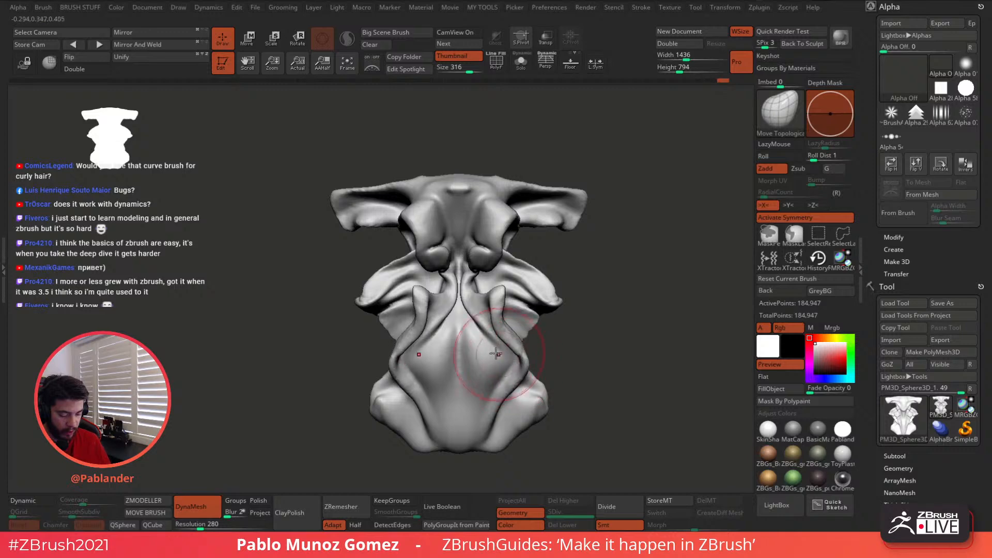
left_click_drag(416, 289, 415, 300)
right_click_drag(414, 299, 478, 292)
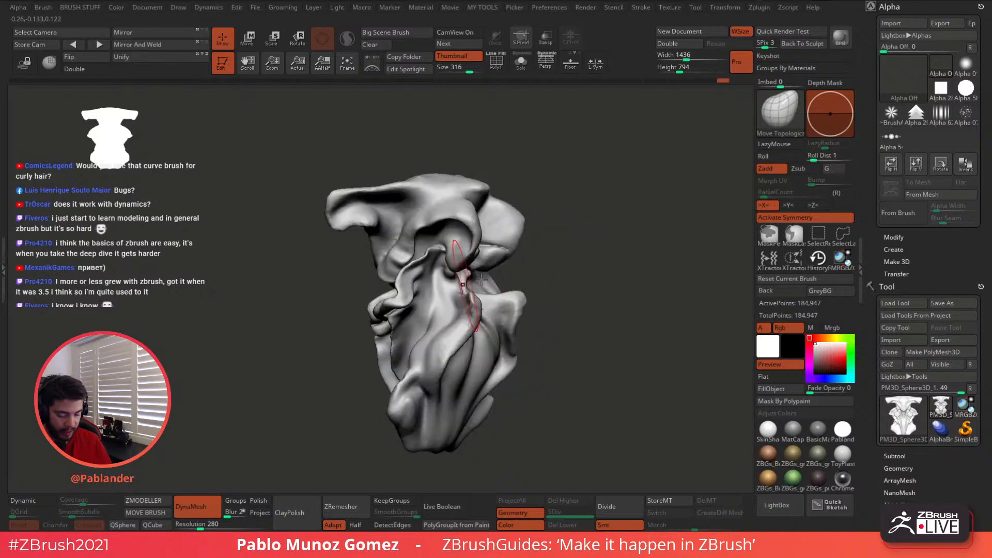
left_click_drag(475, 307, 485, 301)
mouse_move(483, 249)
right_mouse_down()
mouse_move(486, 239)
mouse_move(527, 235)
right_mouse_up()
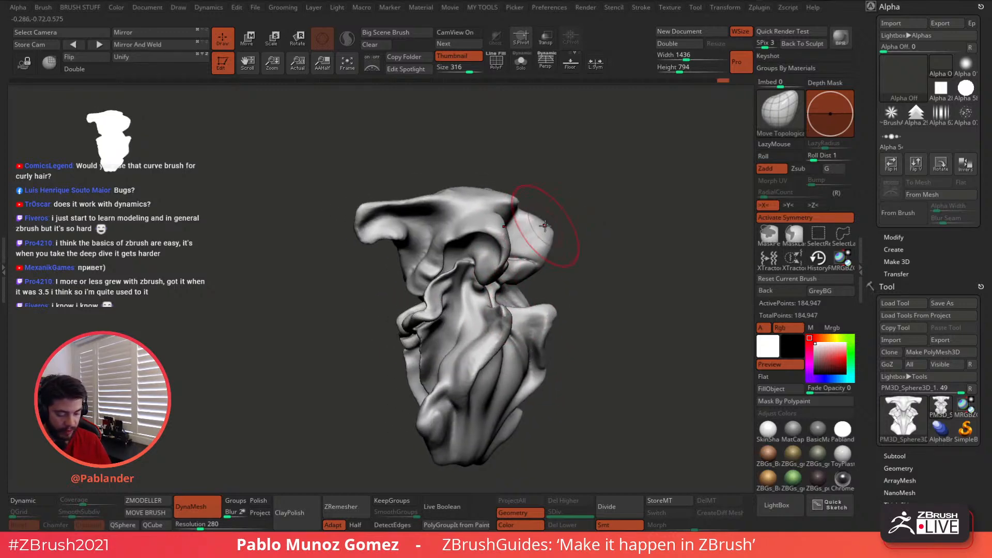
- Refine the lower edge of the domed brow above the central recess with Move Topological, reducing the brush size for the finer adjustments
right_click_drag(488, 305, 511, 273)
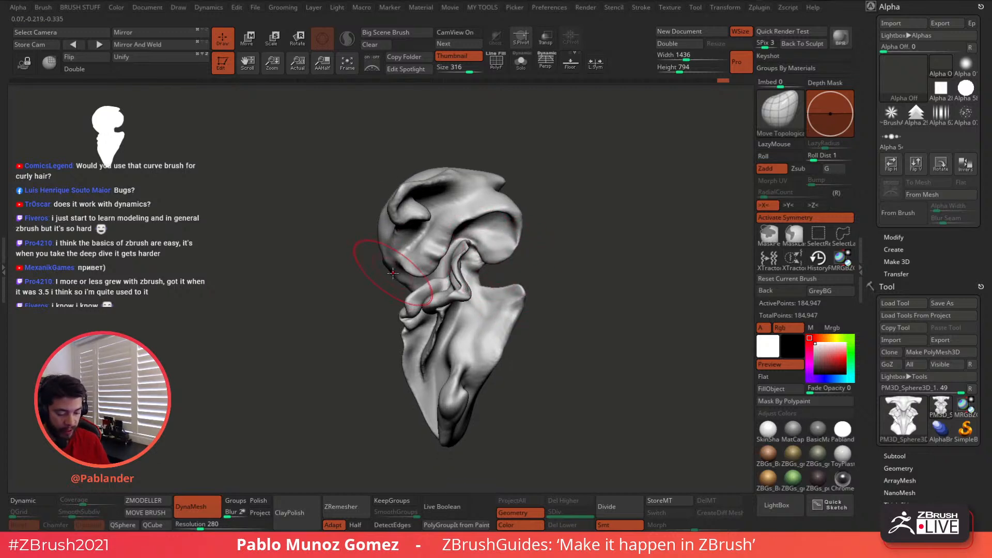
right_click_drag(393, 273, 362, 279)
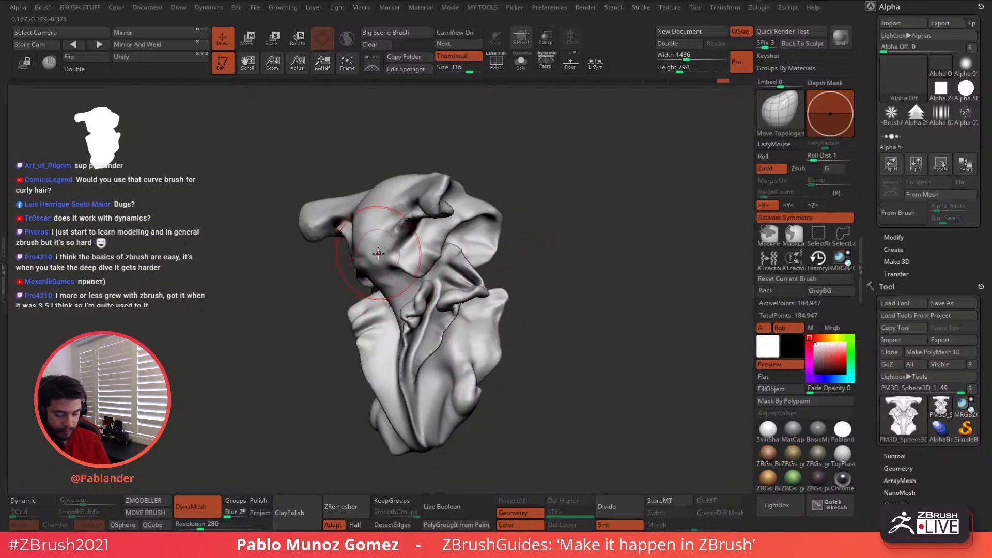
key("space")
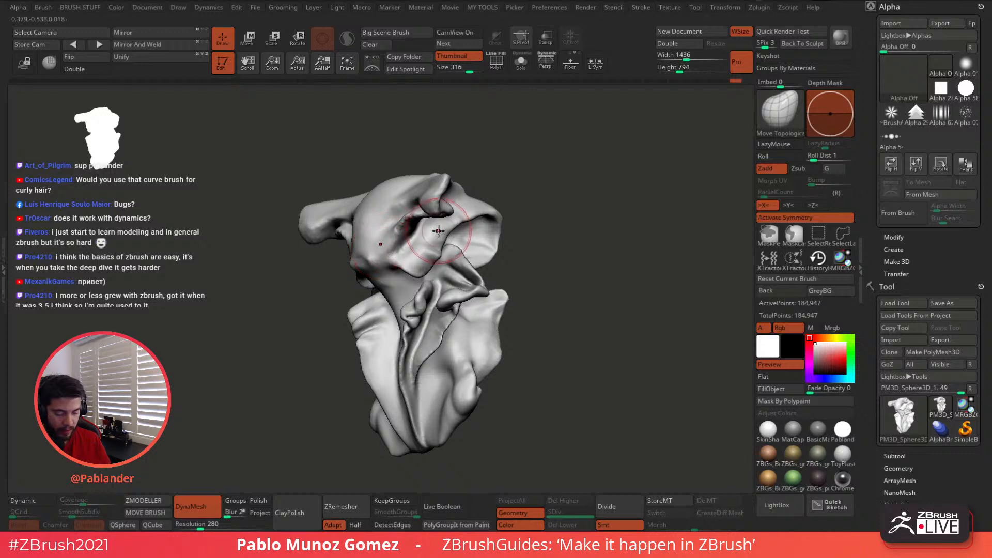
right_click_drag(438, 231, 463, 252)
left_click_drag(463, 255, 468, 251)
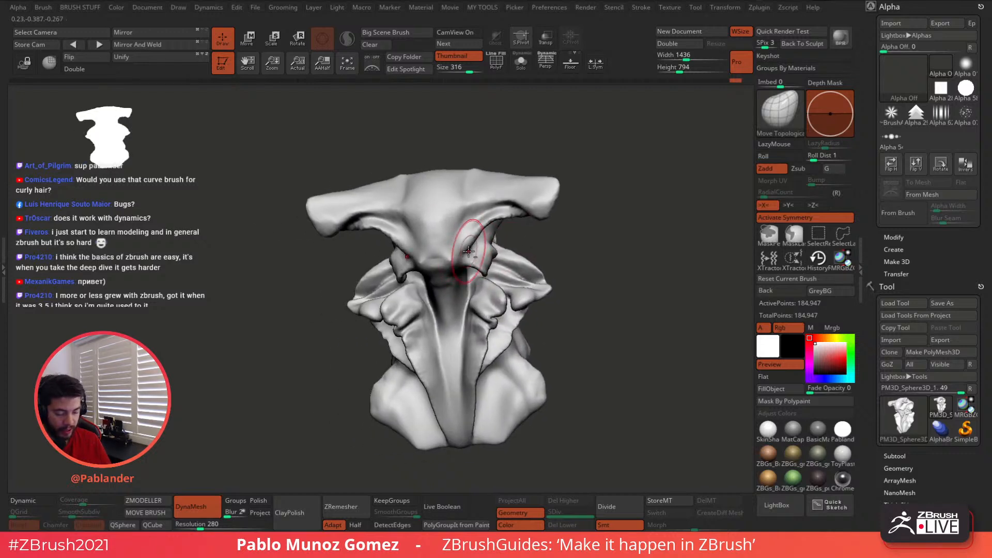
right_click_drag(476, 237, 509, 232)
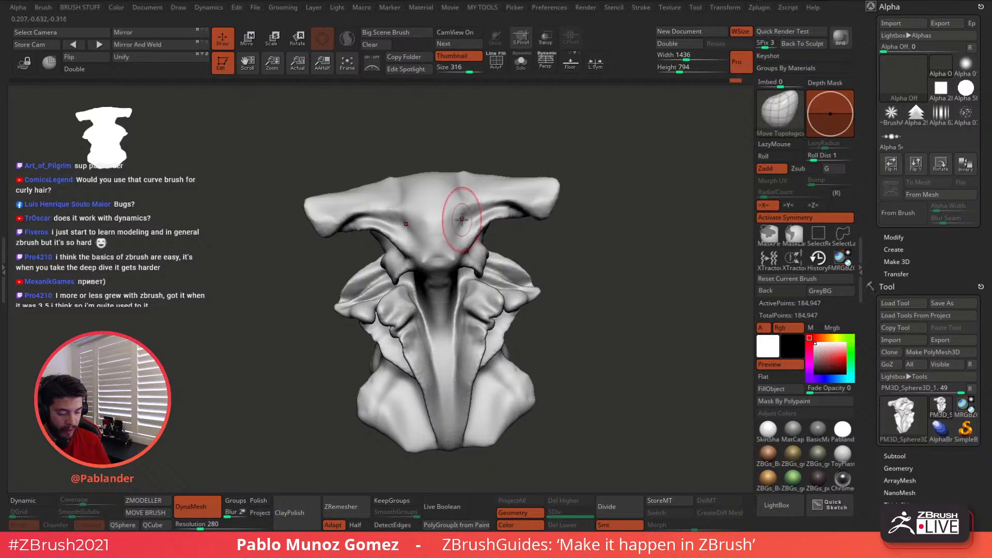
left_click_drag(550, 234, 453, 265)
key("space")
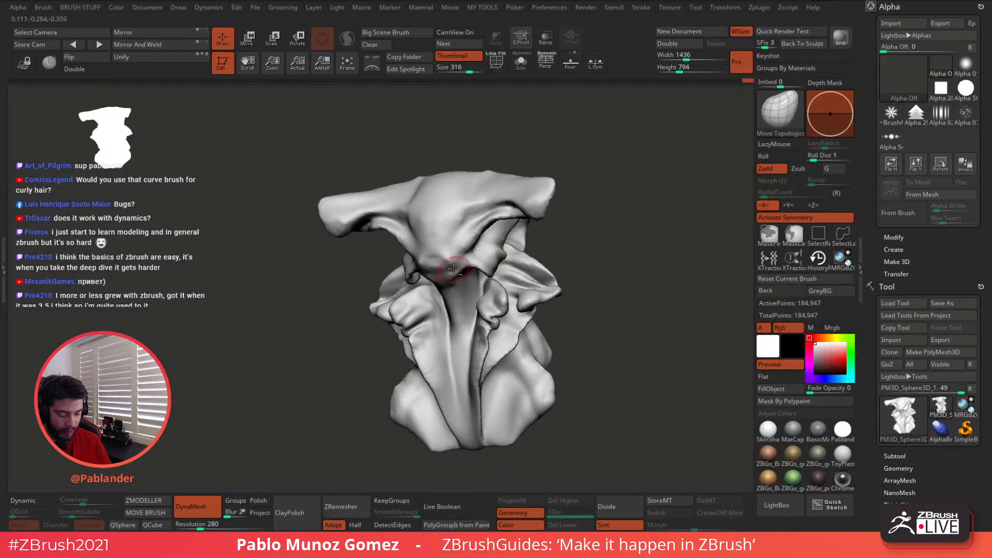
left_click_drag(561, 243, 488, 260)
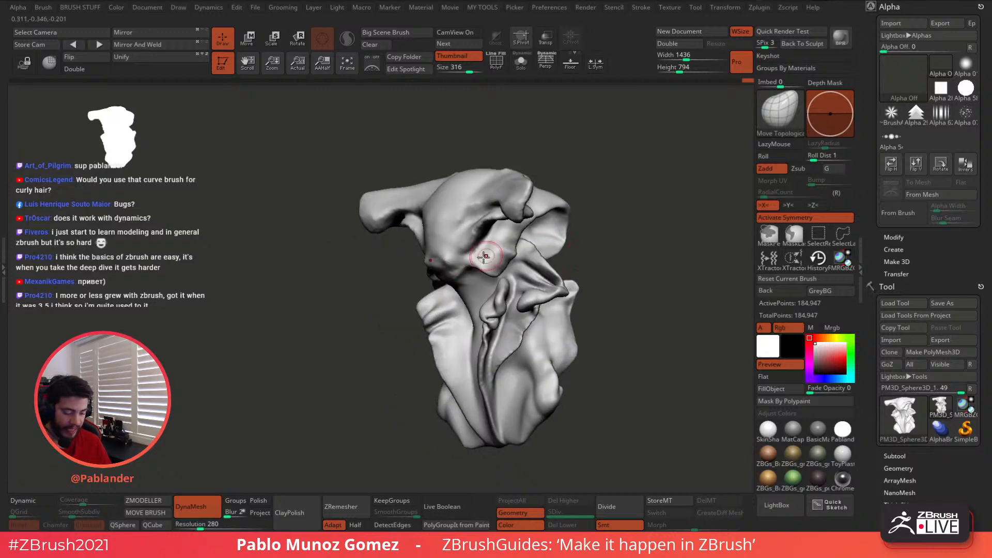
mouse_move(557, 271)
left_mouse_down()
mouse_move(460, 277)
mouse_move(523, 251)
mouse_move(532, 201)
mouse_move(550, 191)
mouse_move(569, 187)
mouse_move(513, 225)
mouse_move(529, 234)
mouse_move(524, 250)
mouse_move(594, 212)
left_mouse_up()
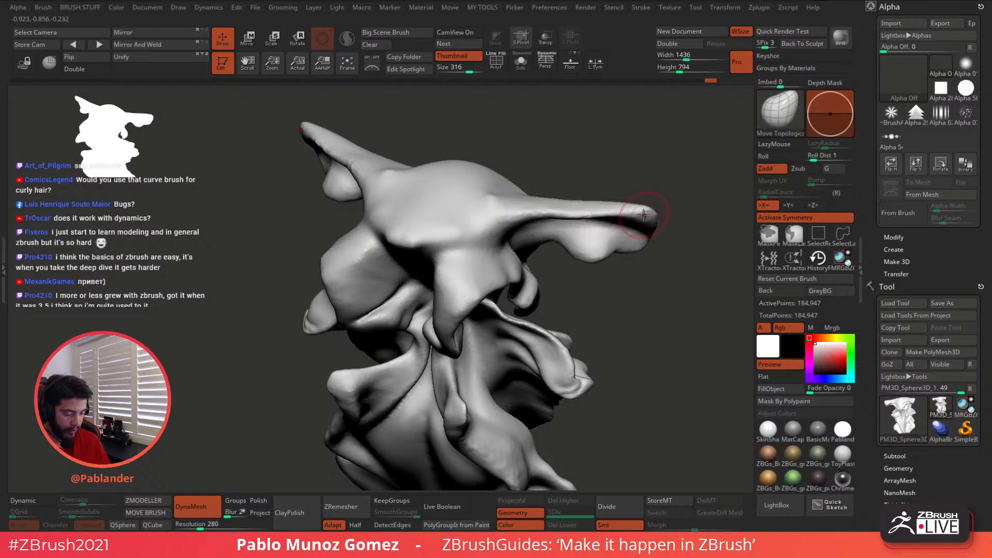
- Paint the long outstretched horns on both sides of the head bright green with the PM_sharpy brush
key("b")
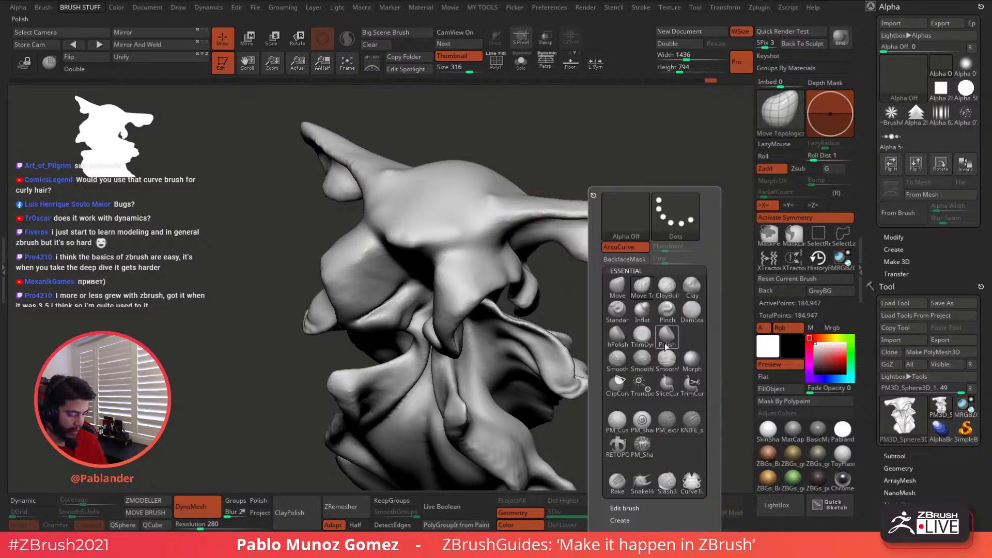
left_click(628, 308)
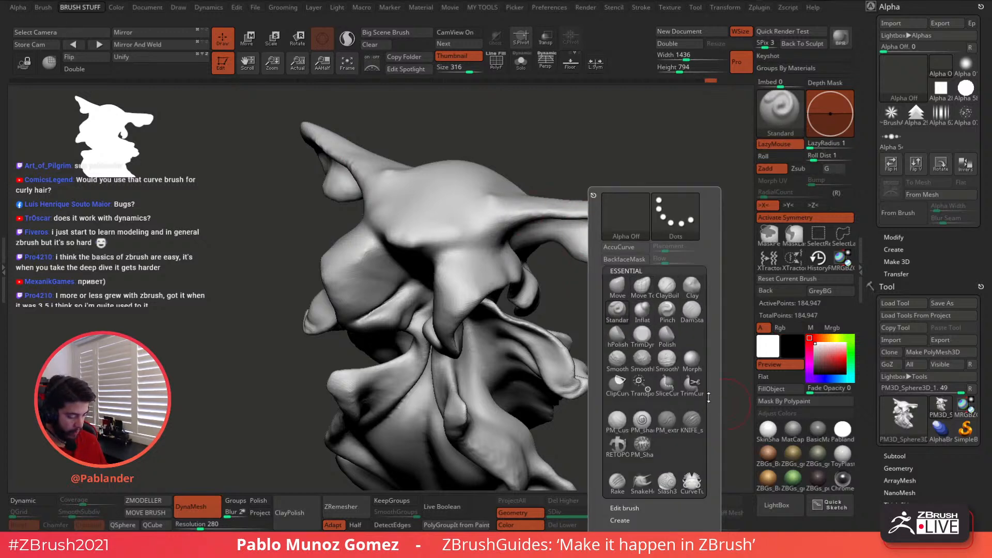
left_click(643, 421)
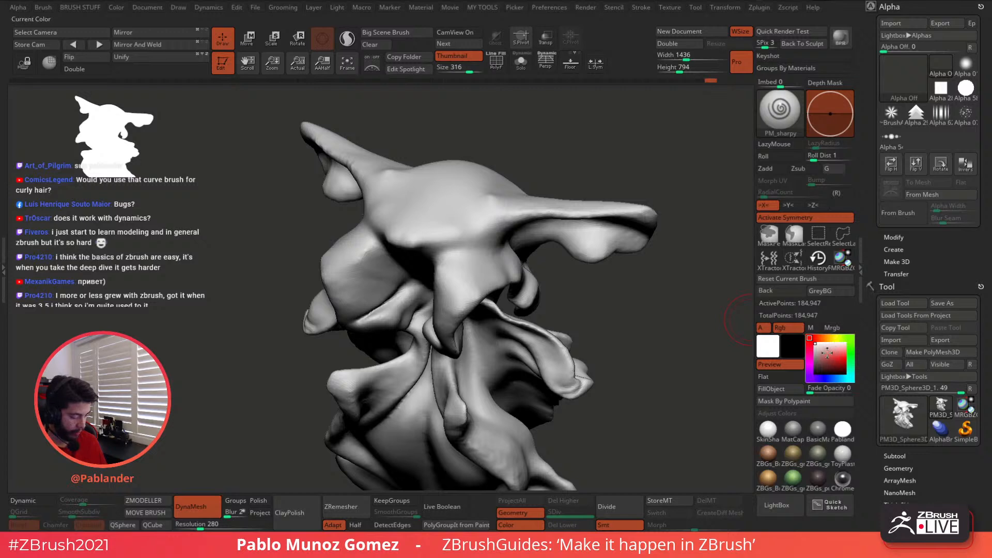
left_click(845, 338)
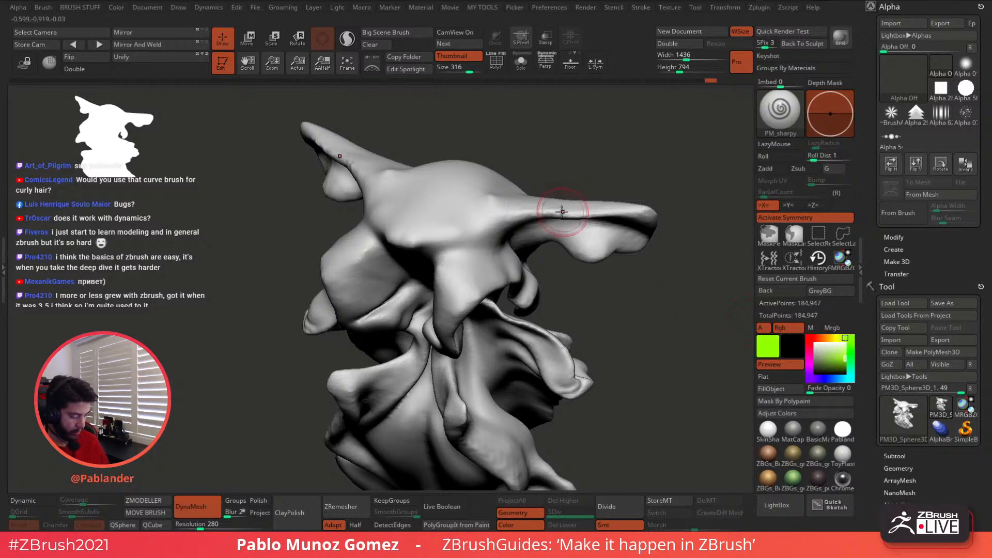
left_click_drag(502, 216, 645, 214)
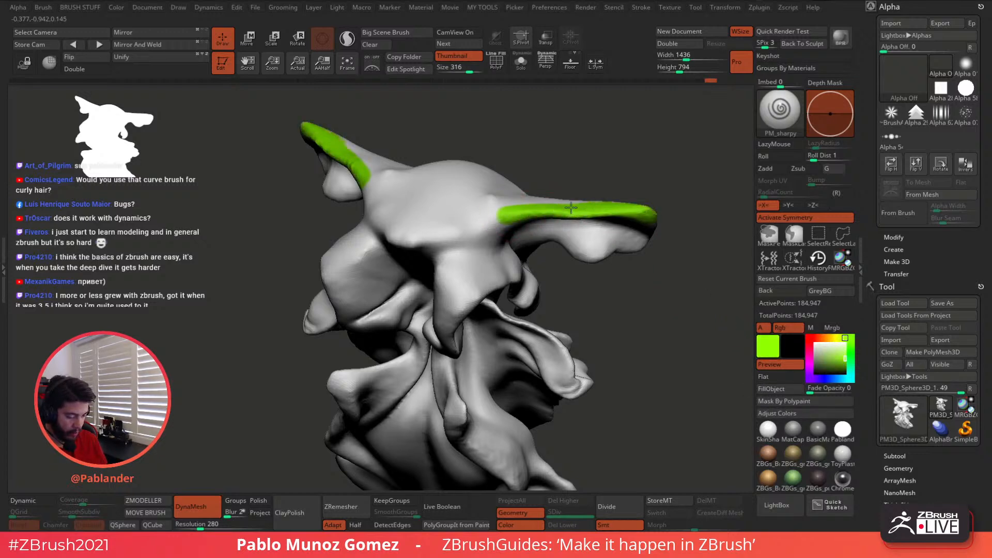
mouse_move(571, 208)
left_mouse_down()
mouse_move(496, 214)
mouse_move(563, 209)
left_mouse_up()
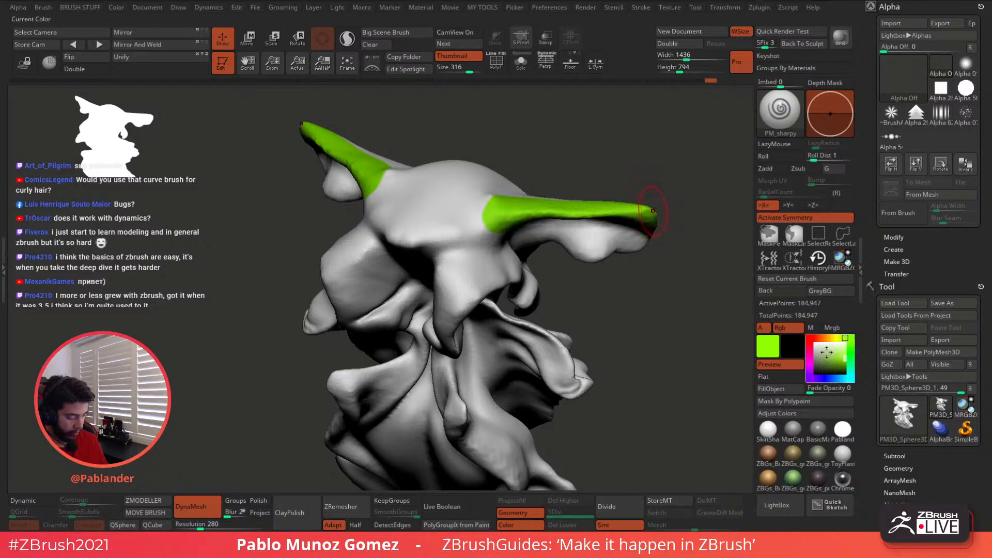
- Paint the hanging side flaps below the domed brow red, down to their pointed ends
left_click(815, 339)
left_click(445, 282)
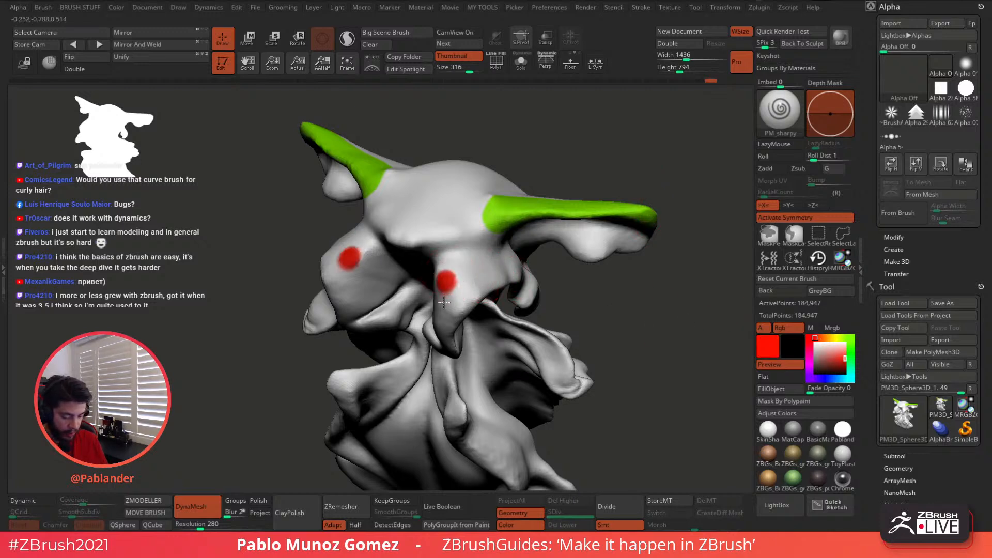
mouse_move(445, 303)
left_mouse_down()
mouse_move(447, 343)
mouse_move(499, 261)
mouse_move(486, 278)
mouse_move(470, 249)
mouse_move(442, 258)
left_mouse_up()
- Paint the domed brow between the green horns blue and add a small yellow patch at its lower front centre
left_click(832, 378)
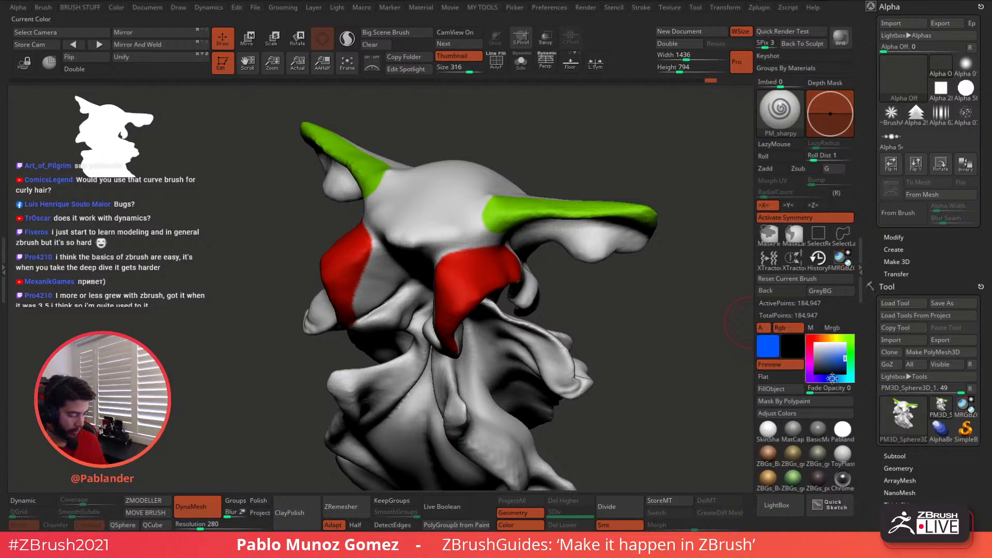
mouse_move(480, 232)
left_mouse_down()
mouse_move(455, 243)
mouse_move(408, 237)
mouse_move(480, 193)
mouse_move(419, 190)
left_mouse_up()
left_click_drag(465, 225, 433, 250)
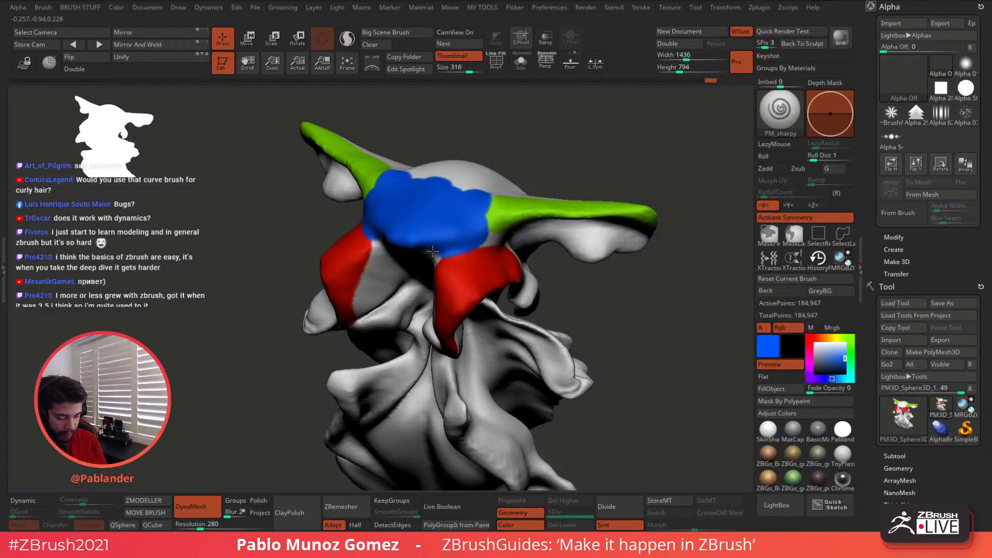
left_click(835, 338)
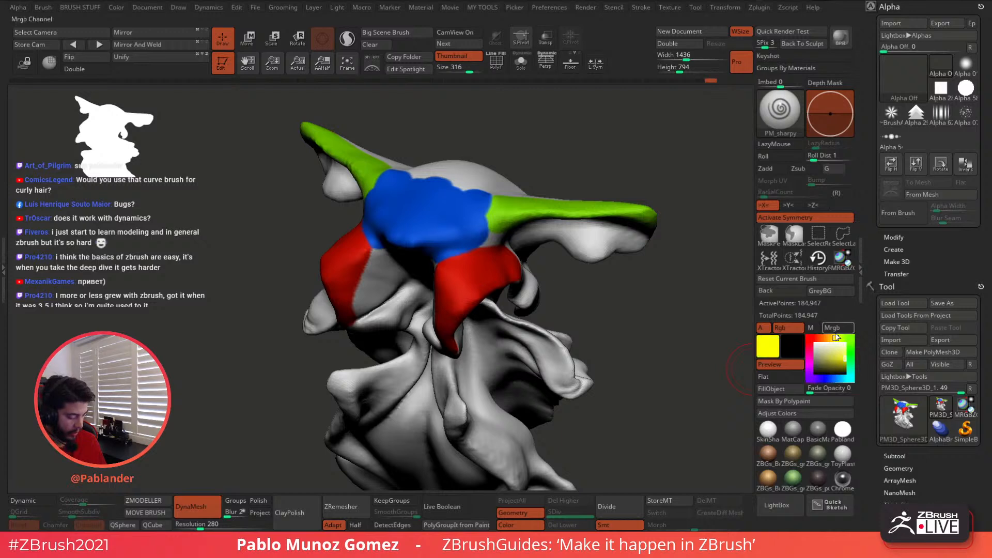
mouse_move(408, 239)
left_mouse_down()
mouse_move(398, 238)
mouse_move(409, 229)
left_mouse_up()
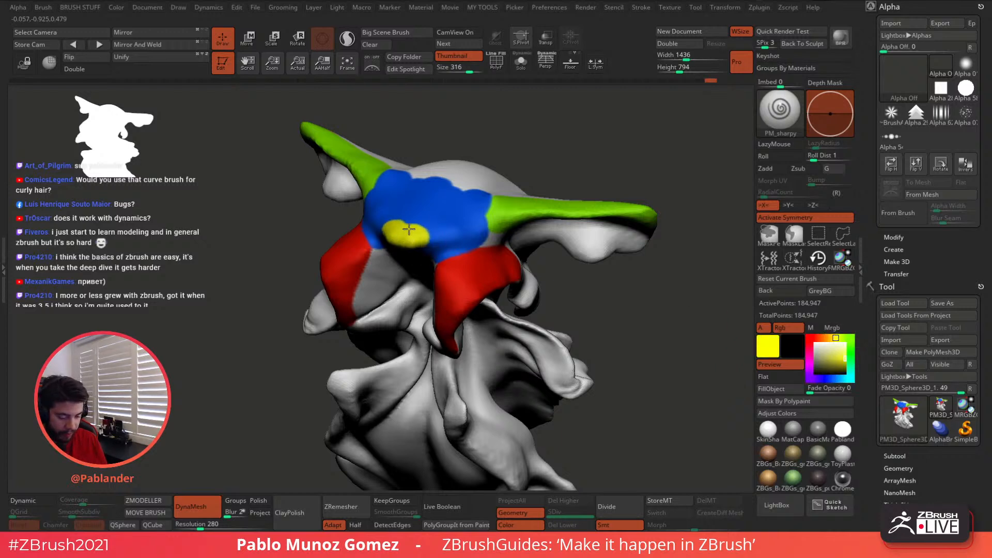
- Switch to the PM_Custom clay brush and examine the colour-marked horns, brow and side flaps from several angles
key("b")
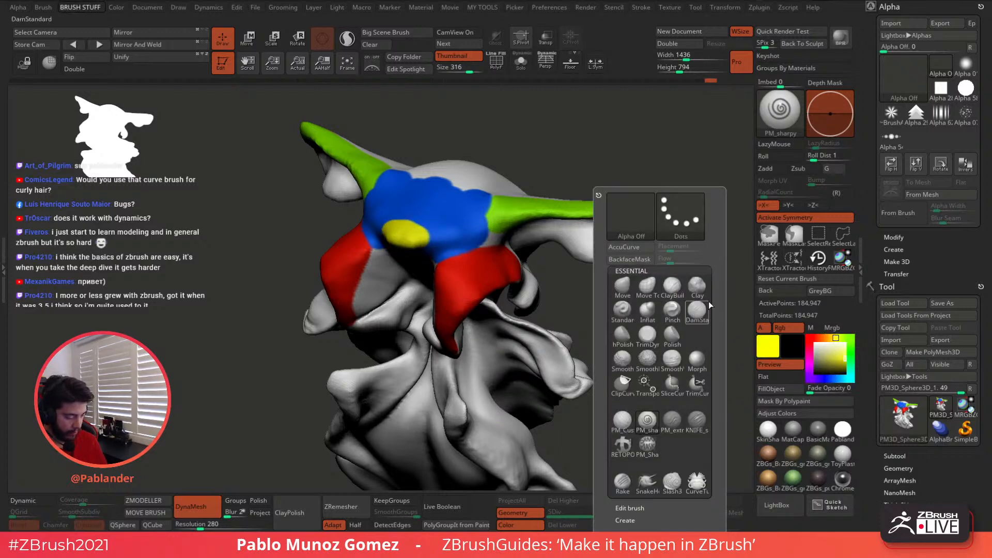
left_click(671, 286)
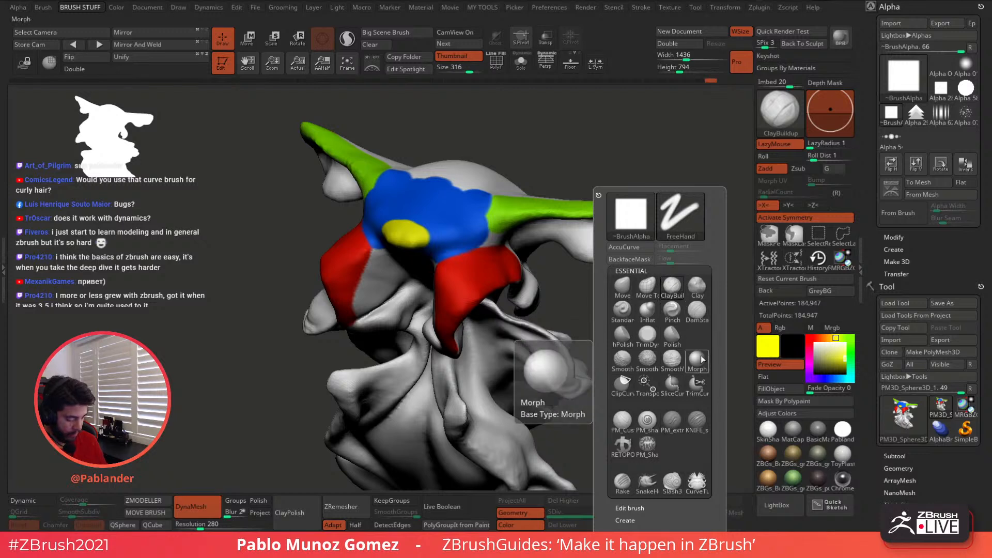
left_click(623, 420)
mouse_move(646, 310)
left_mouse_down()
mouse_move(634, 273)
mouse_move(643, 267)
mouse_move(595, 240)
mouse_move(594, 227)
left_mouse_up()
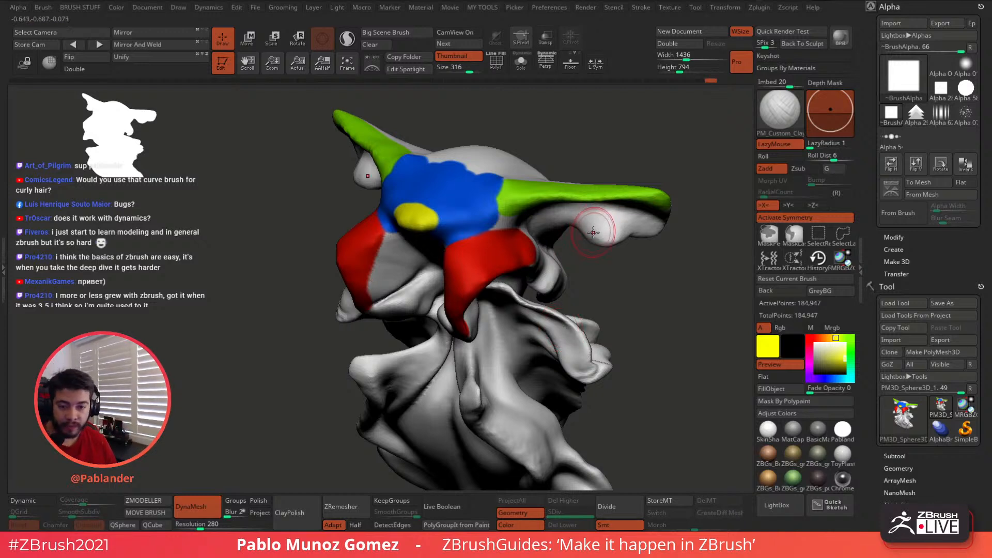
left_click_drag(611, 264, 579, 249, "alt")
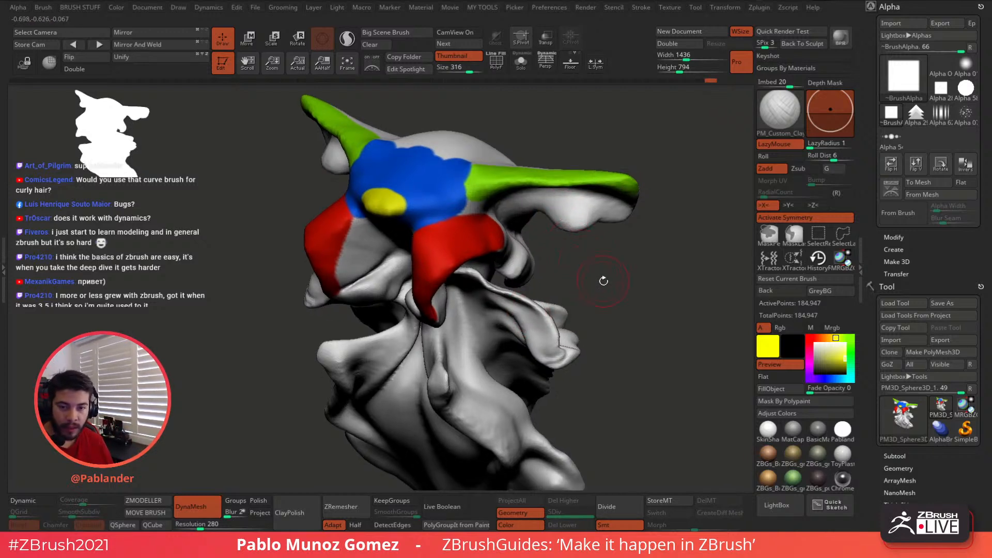
mouse_move(511, 222)
right_mouse_down()
mouse_move(502, 239)
mouse_move(448, 247)
mouse_move(468, 235)
right_mouse_up()
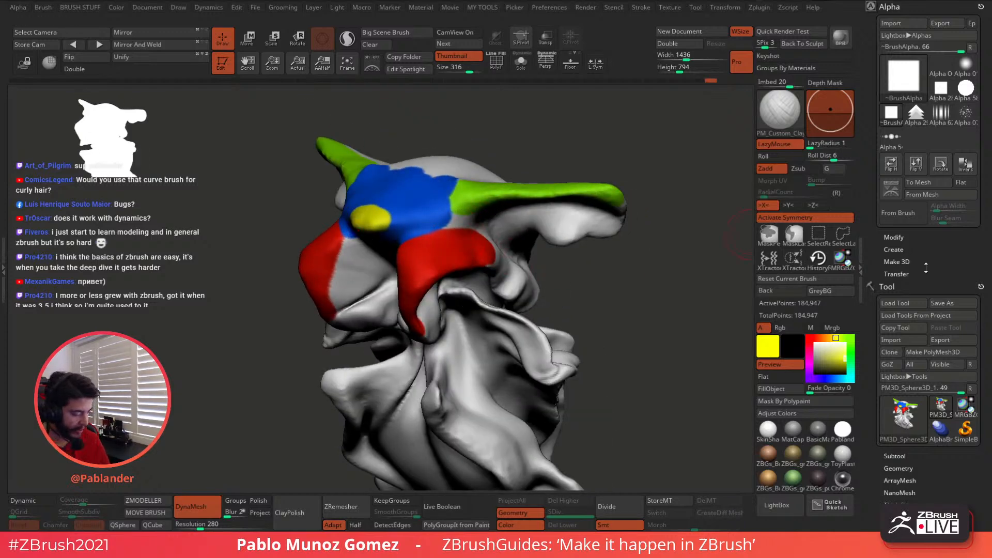
- Expand the tool's Subtool list and set the polypaint Fade Opacity to 85
left_click_drag(926, 268, 928, 57)
left_click(896, 246)
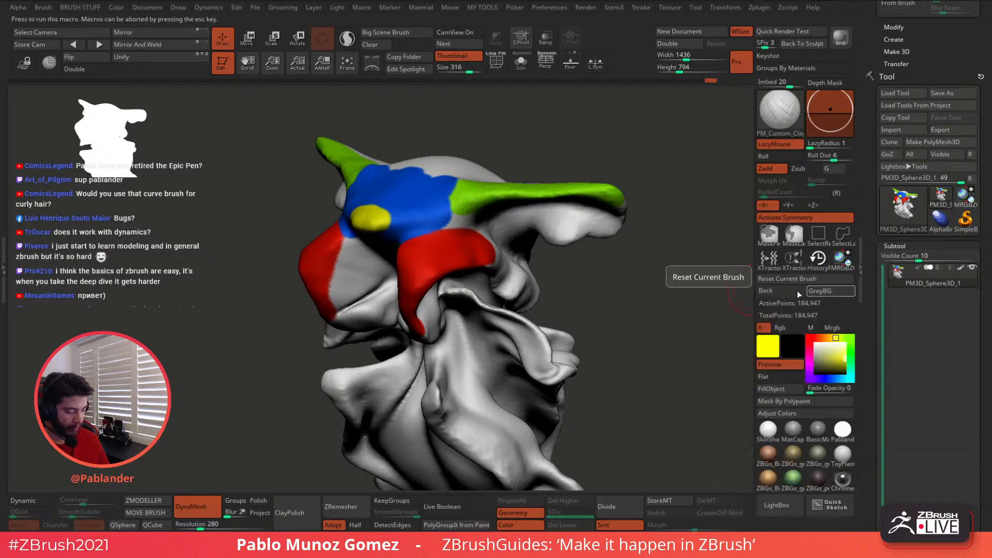
right_click_drag(458, 204, 489, 201)
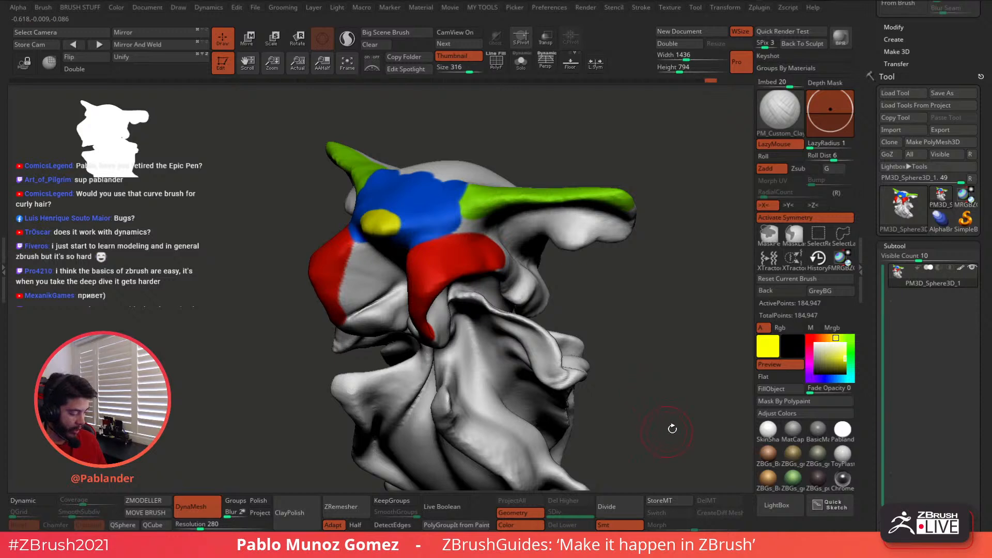
left_click_drag(811, 390, 848, 392)
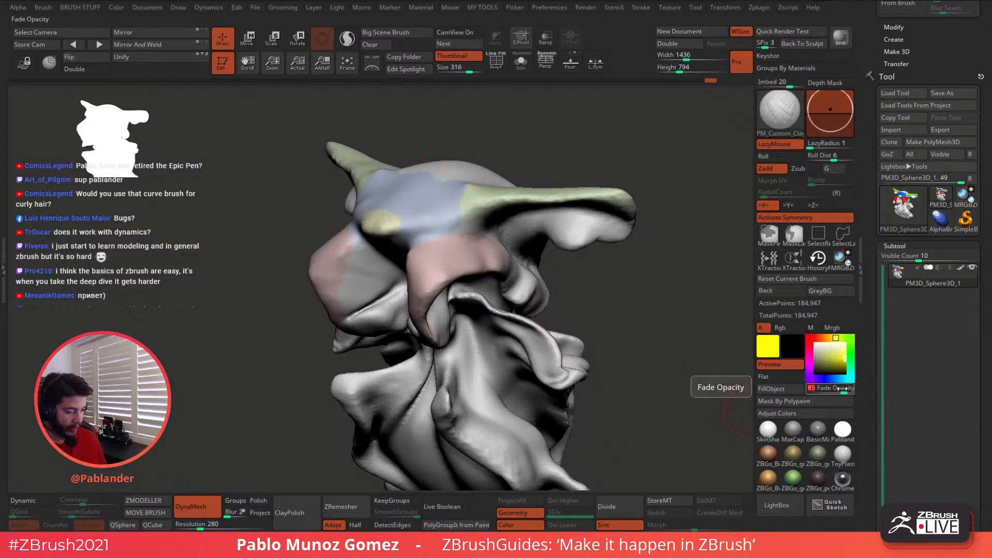
left_click(558, 8)
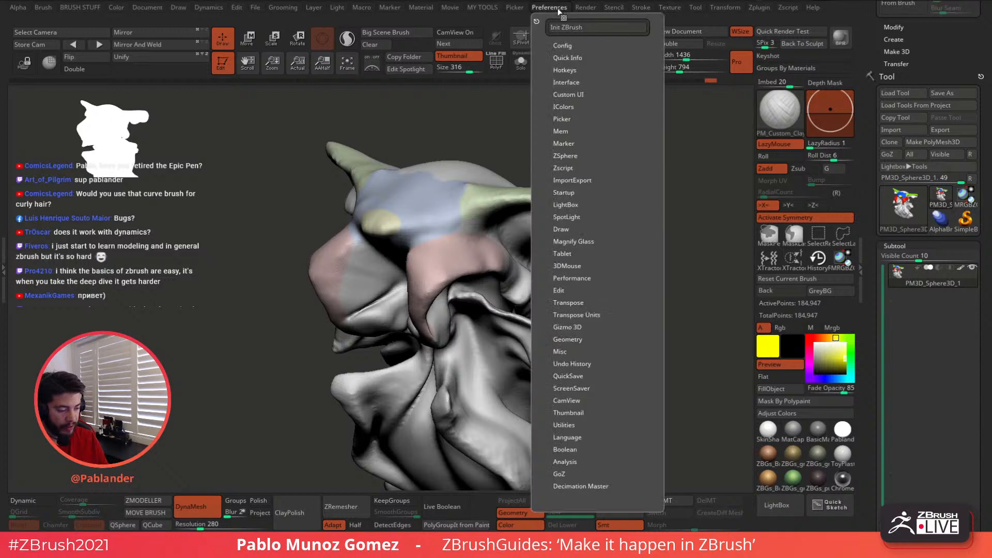
left_click(586, 7)
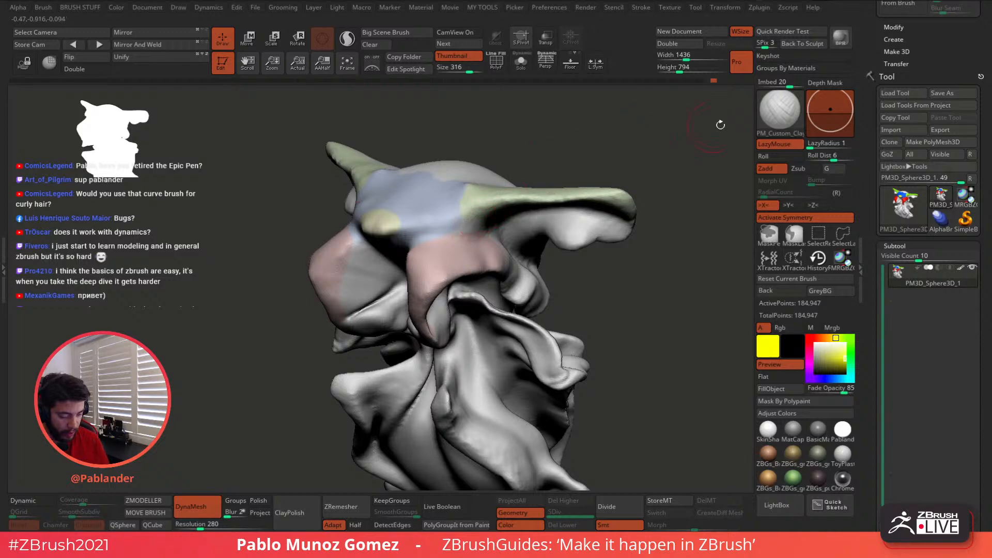
- Compare the standard ClayBuildup brush with the custom version and return to the PM_Custom_ClayBuildUp brush
mouse_move(789, 110)
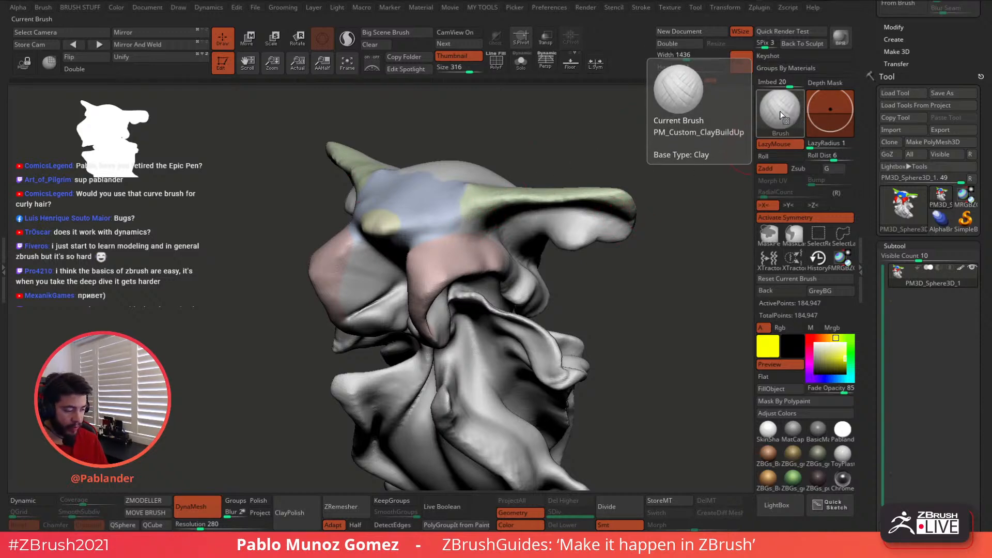
left_click(782, 111)
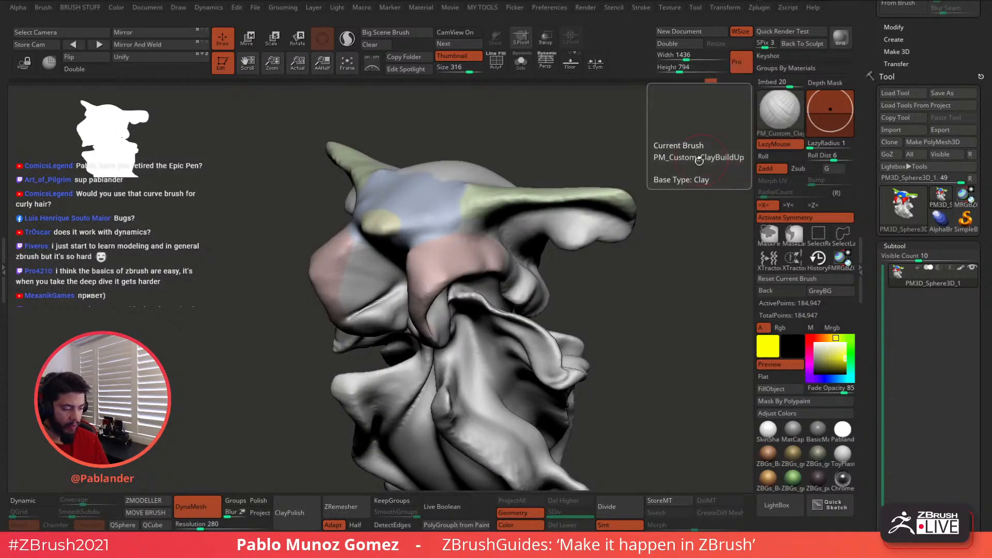
key("space")
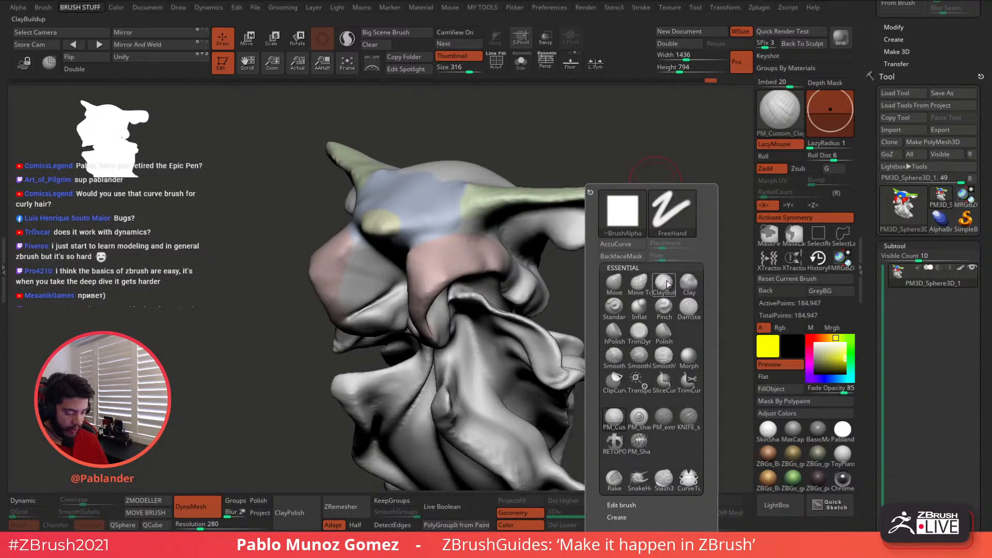
left_click(665, 284)
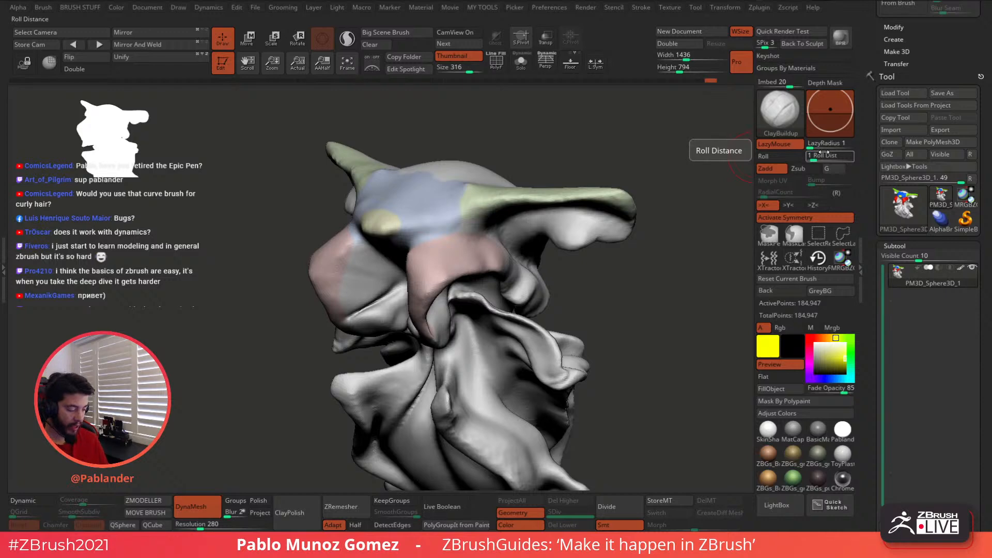
left_click(768, 130)
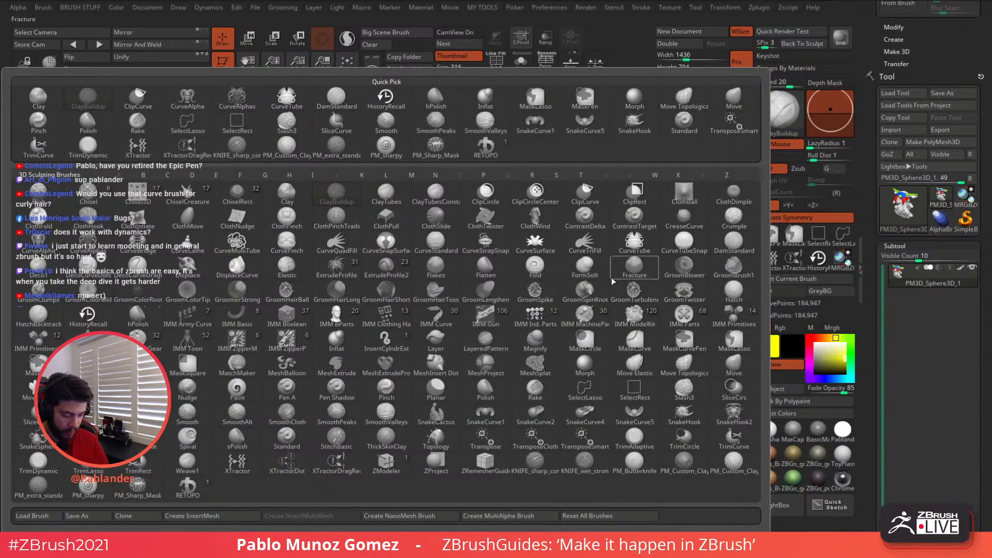
key("Escape")
key("space")
left_click(578, 423)
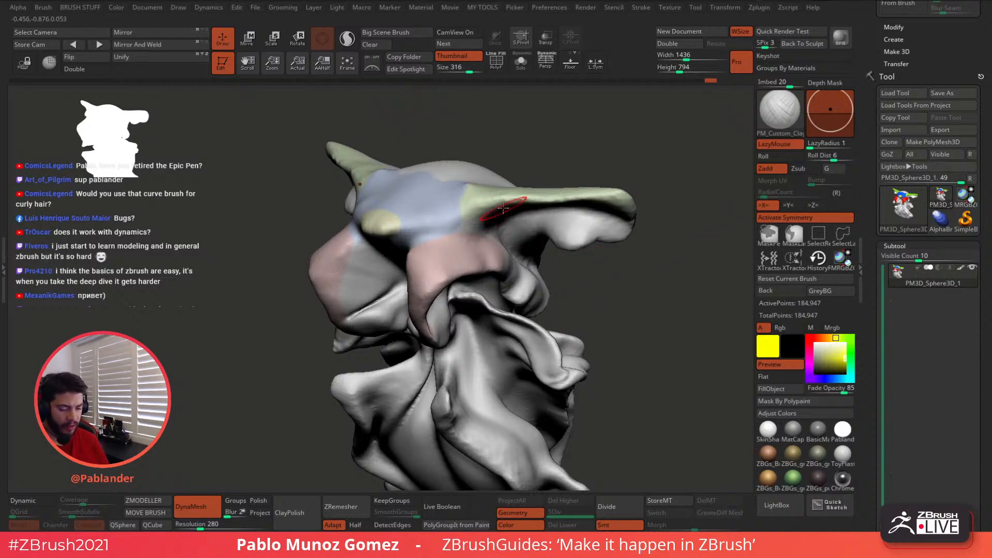
- Build up clay strokes where the green side horn, blue forehead and red cheek areas meet
mouse_move(498, 208)
left_mouse_down()
mouse_move(473, 207)
mouse_move(498, 210)
left_mouse_up()
mouse_move(499, 210)
right_mouse_down()
mouse_move(502, 222)
mouse_move(529, 213)
right_mouse_up()
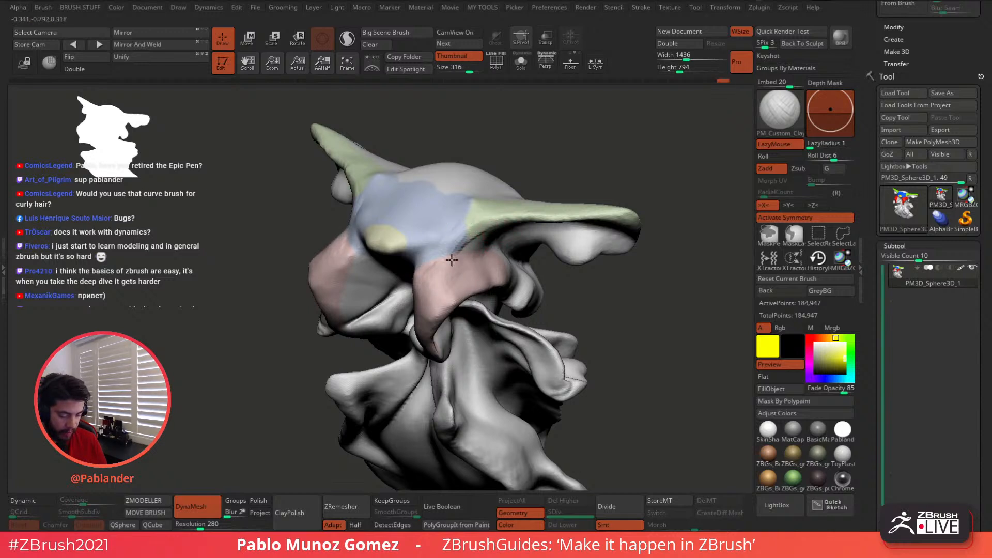
left_click_drag(458, 241, 465, 252)
mouse_move(483, 227)
right_mouse_down()
mouse_move(474, 215)
mouse_move(442, 260)
right_mouse_up()
mouse_move(442, 260)
left_mouse_down()
mouse_move(428, 255)
mouse_move(423, 281)
mouse_move(439, 292)
mouse_move(453, 228)
left_mouse_up()
right_click_drag(451, 228, 439, 225)
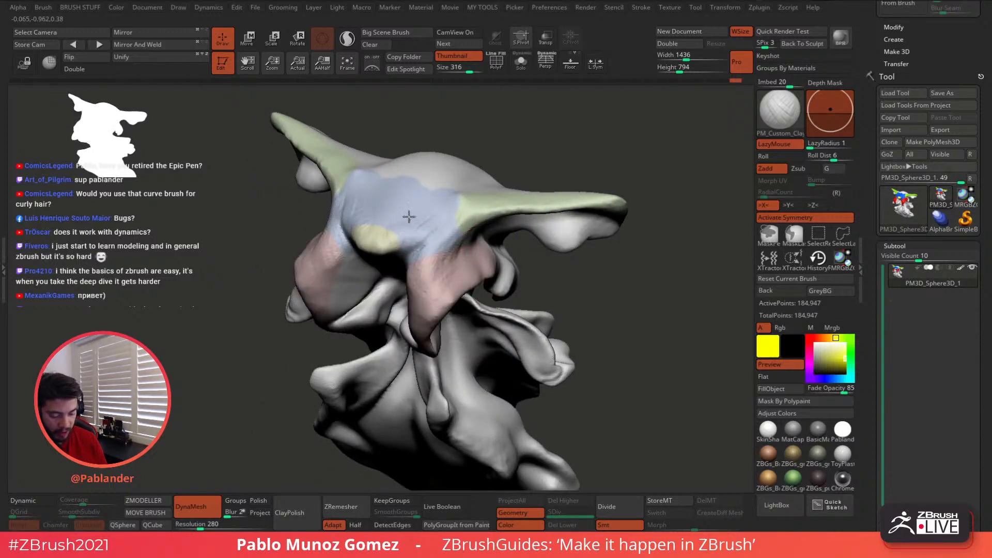
- Sculpt clay strokes across the blue forehead area, around and below the yellow bump
mouse_move(441, 201)
left_mouse_down()
mouse_move(429, 228)
mouse_move(381, 245)
left_mouse_up()
right_click_drag(437, 232, 414, 237)
left_click_drag(403, 235, 384, 245)
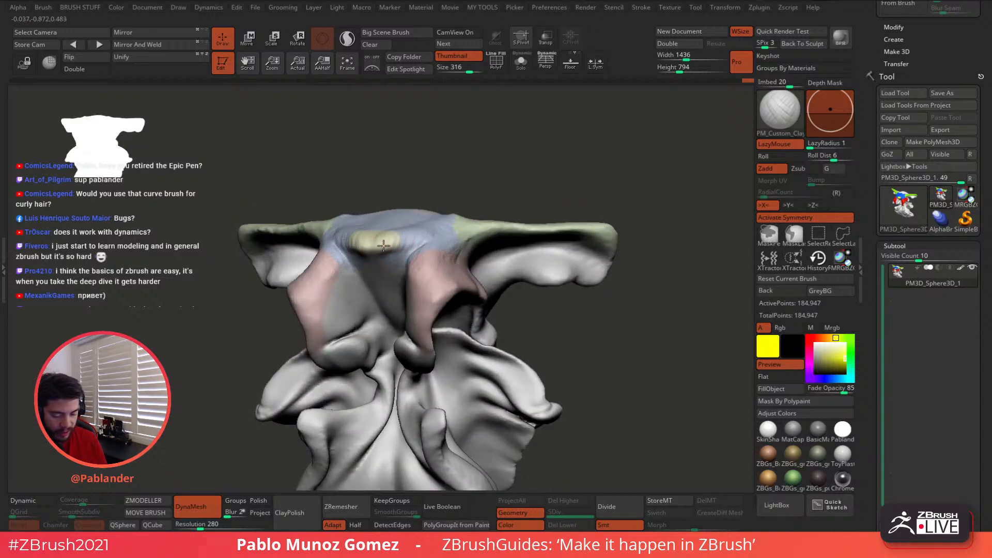
mouse_move(385, 248)
right_mouse_down()
mouse_move(392, 233)
mouse_move(386, 274)
right_mouse_up()
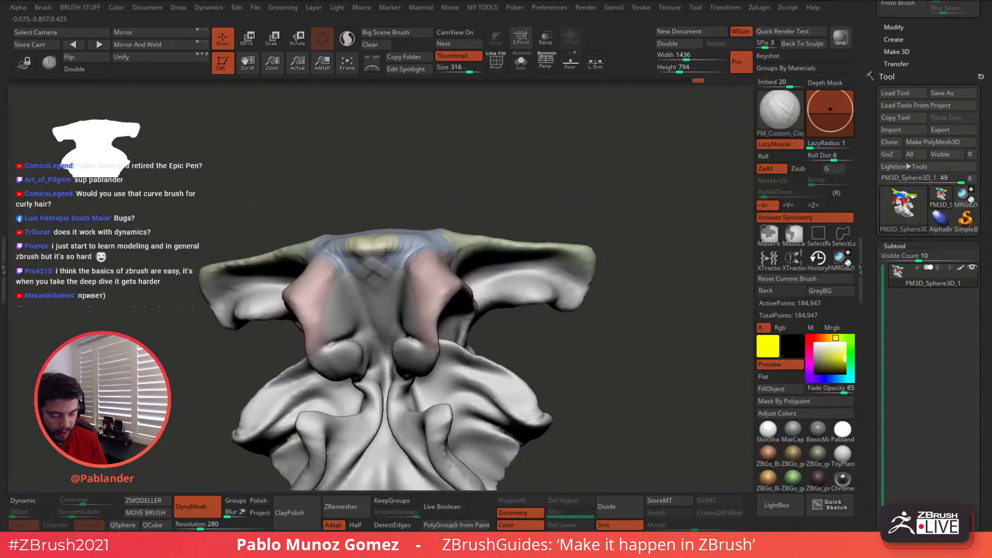
mouse_move(386, 254)
left_mouse_down()
mouse_move(357, 273)
mouse_move(370, 281)
mouse_move(332, 267)
mouse_move(339, 269)
left_mouse_up()
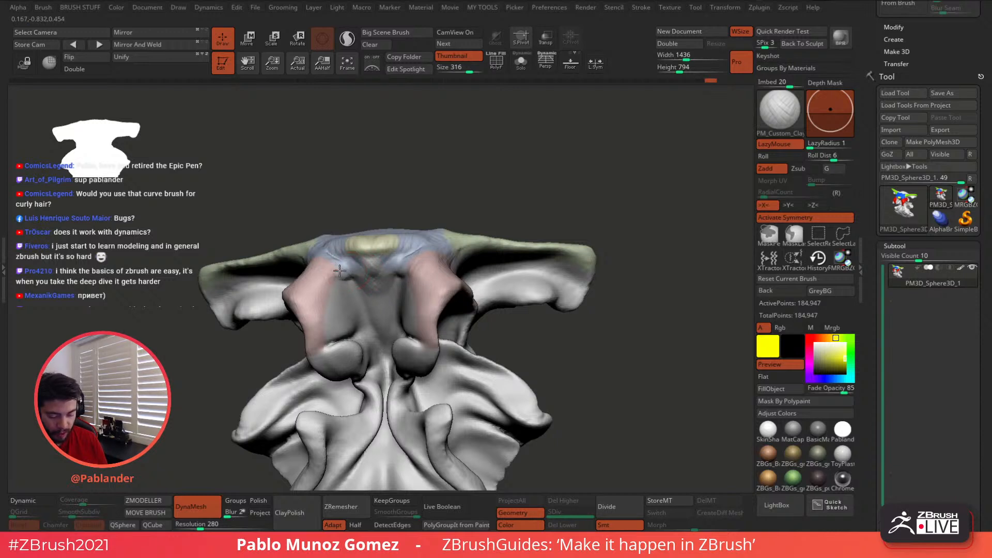
right_click_drag(388, 236, 406, 241)
left_click_drag(403, 259, 387, 276)
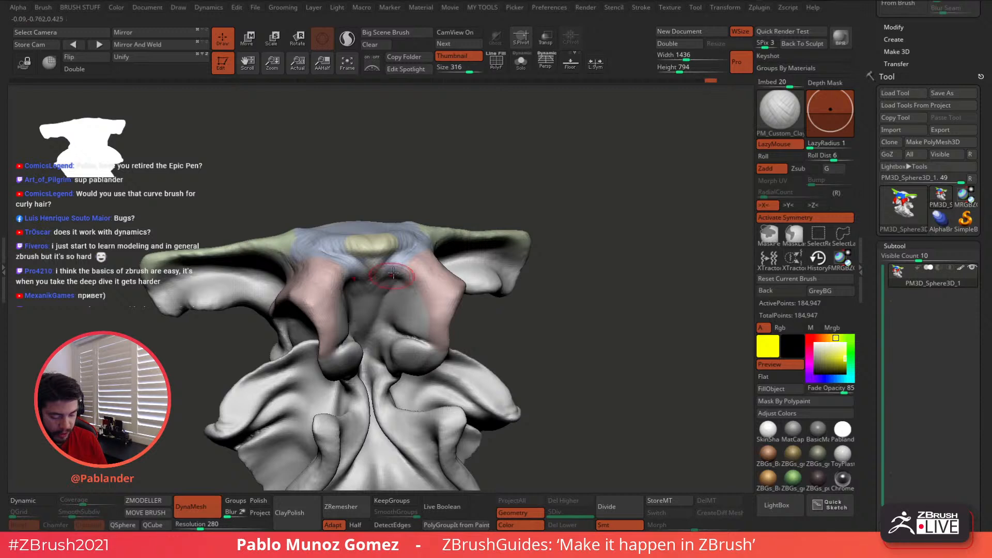
- Add clay volume to the recess beneath the yellow bump, between the two red cheek forms
right_click_drag(392, 258, 436, 231, "alt")
left_click_drag(435, 231, 422, 237)
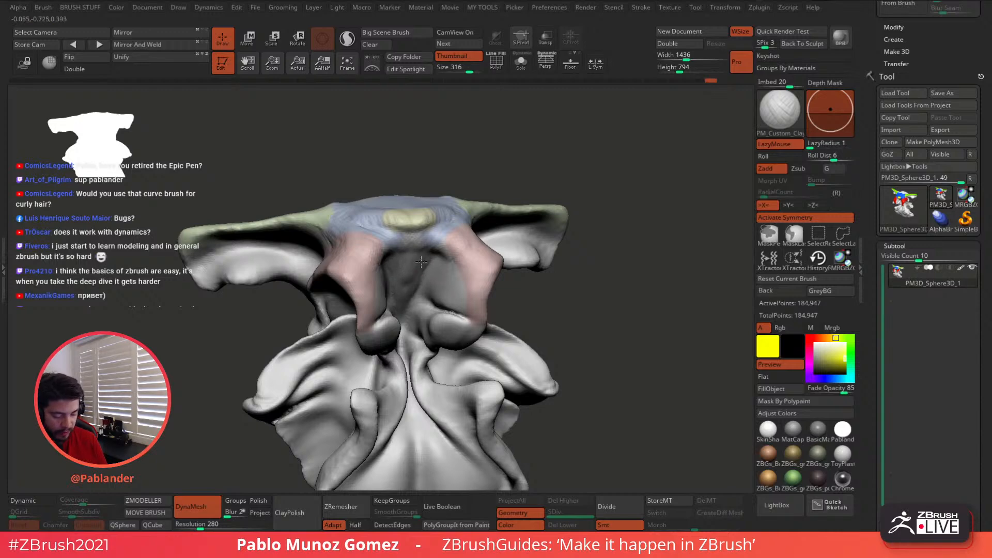
right_click_drag(429, 296, 409, 263)
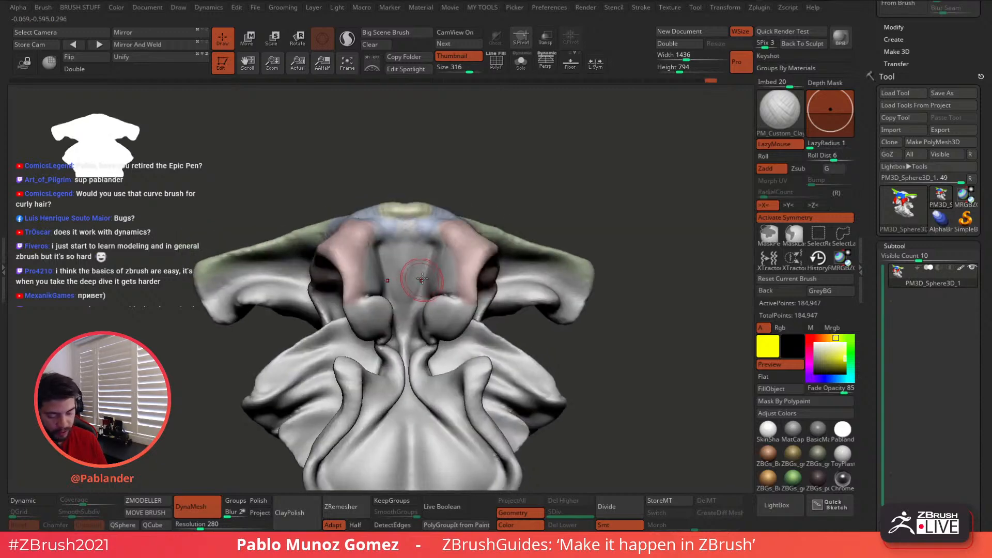
mouse_move(418, 255)
left_mouse_down()
mouse_move(410, 273)
mouse_move(413, 254)
mouse_move(421, 269)
left_mouse_up()
mouse_move(459, 198)
left_mouse_down()
mouse_move(464, 234)
mouse_move(445, 259)
mouse_move(480, 259)
mouse_move(454, 209)
left_mouse_up()
- Build up the transitions from the red cheek into the green horn base and the blue forehead
right_click_drag(500, 205, 373, 200)
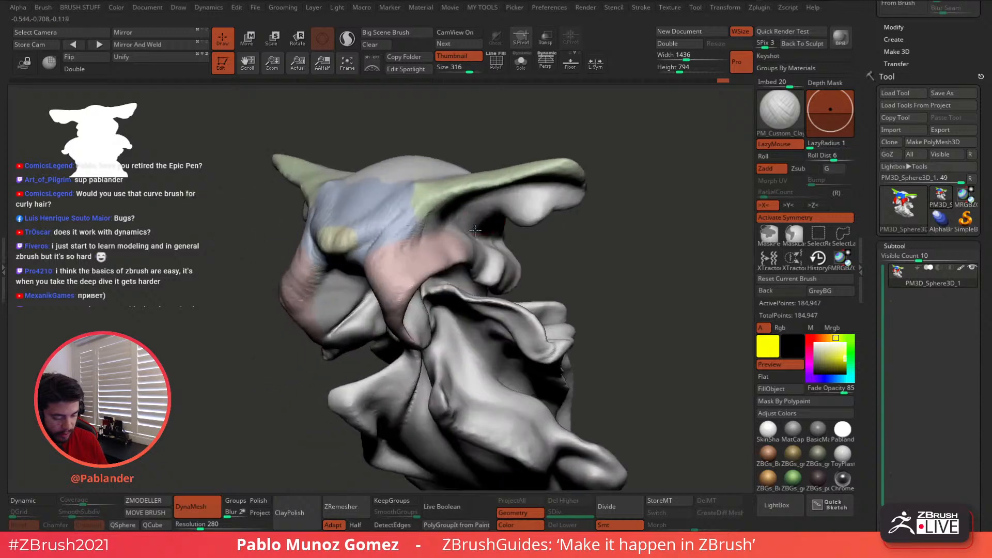
mouse_move(443, 237)
left_mouse_down()
mouse_move(432, 209)
mouse_move(442, 191)
mouse_move(432, 191)
left_mouse_up()
right_click_drag(421, 201, 447, 206)
left_click_drag(433, 186, 411, 193)
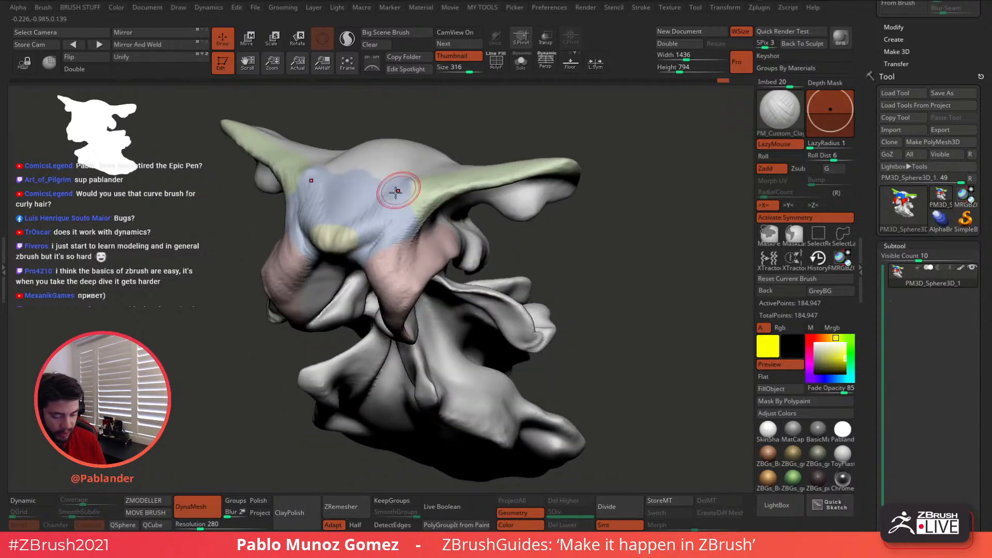
right_click_drag(401, 199, 412, 207)
left_click_drag(398, 200, 416, 209)
- Hide the subtool's polypaint, reset Fade Opacity to 0 and choose white as the active color
left_click(960, 268)
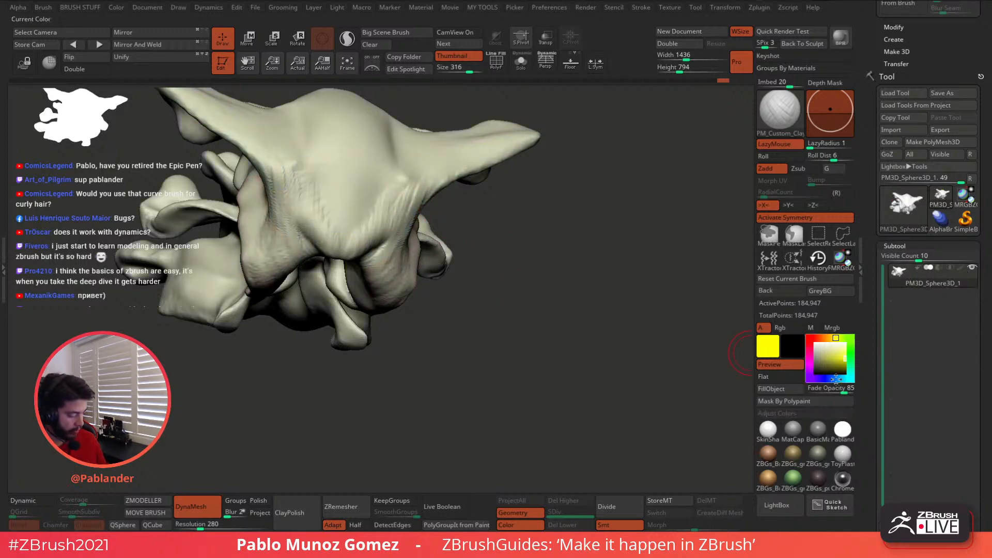
mouse_move(841, 389)
left_mouse_down()
mouse_move(852, 390)
mouse_move(804, 391)
left_mouse_up()
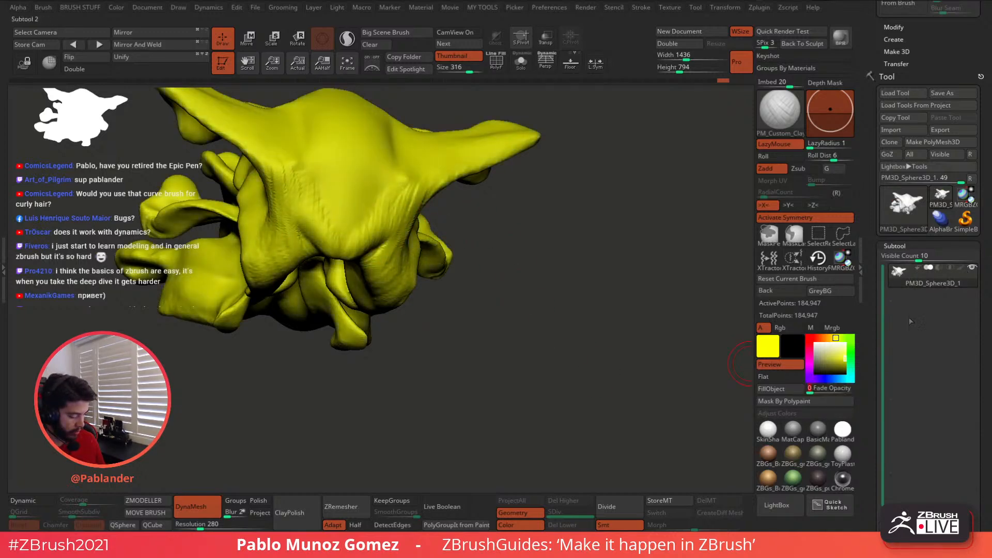
left_click_drag(832, 355, 815, 343)
- Refine the ridges running from the forehead into the horn bases with the custom clay brush
mouse_move(589, 323)
right_mouse_down("ctrl")
mouse_move(524, 270)
mouse_move(522, 289)
mouse_move(455, 222)
right_mouse_up("ctrl")
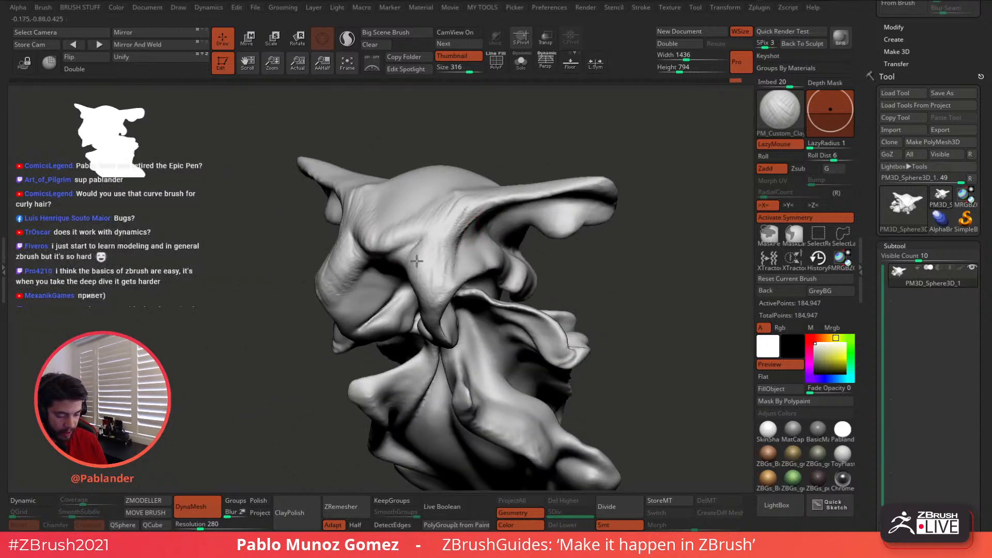
right_click_drag(416, 261, 425, 236)
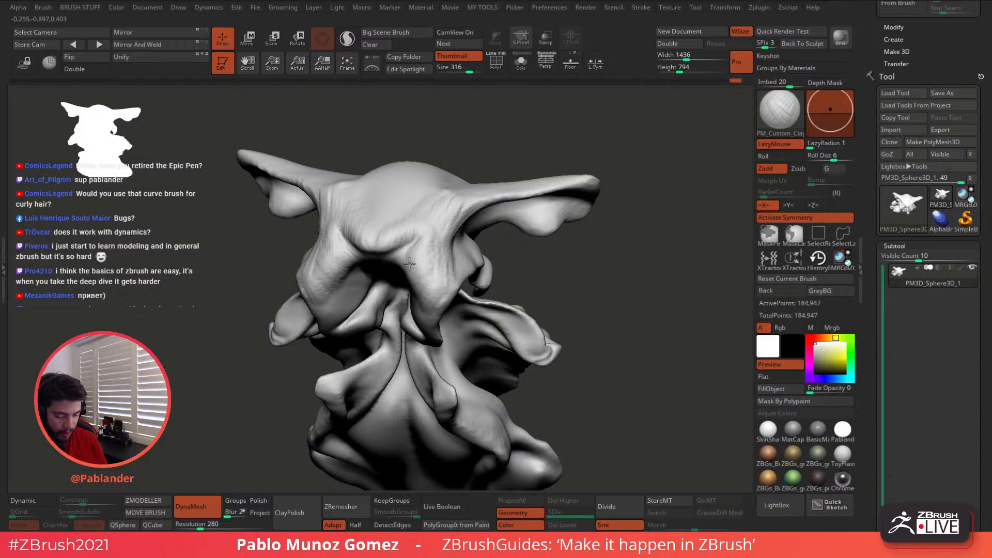
mouse_move(457, 196)
right_mouse_down()
mouse_move(449, 178)
mouse_move(507, 217)
mouse_move(543, 299)
mouse_move(587, 309)
mouse_move(589, 331)
mouse_move(497, 264)
mouse_move(514, 236)
mouse_move(487, 218)
right_mouse_up()
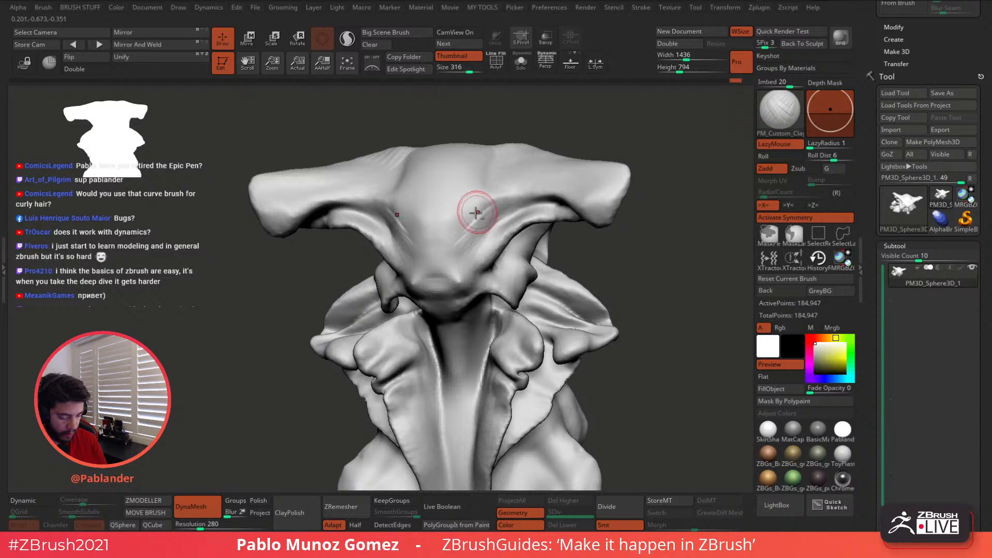
mouse_move(468, 221)
right_mouse_down()
mouse_move(513, 218)
mouse_move(513, 202)
right_mouse_up()
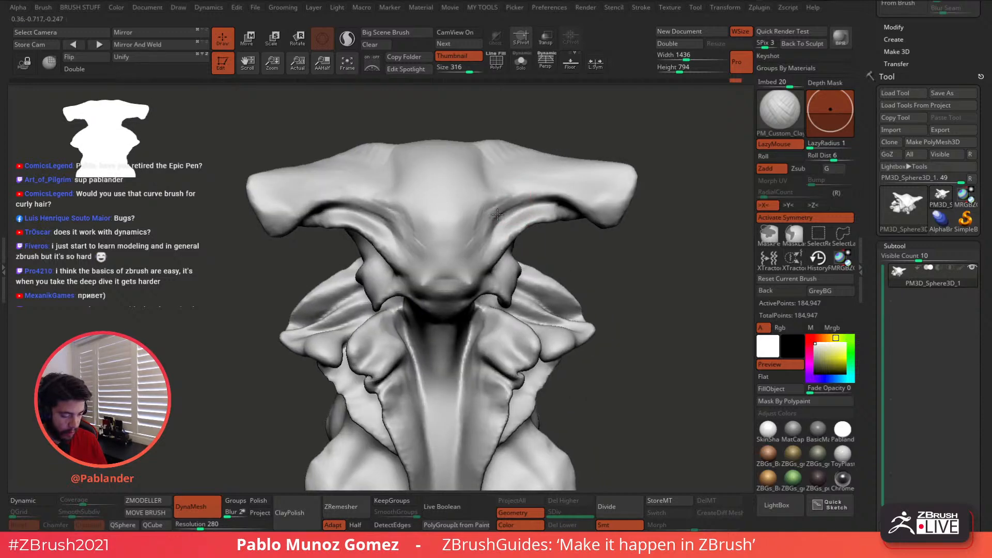
left_click_drag(497, 214, 539, 194)
mouse_move(476, 213)
right_mouse_down()
mouse_move(523, 204)
mouse_move(523, 220)
mouse_move(553, 226)
mouse_move(568, 217)
mouse_move(568, 197)
mouse_move(635, 191)
mouse_move(584, 243)
right_mouse_up()
- Inflate the thin area on the underside of the horn tip with the Inflat brush
key("b")
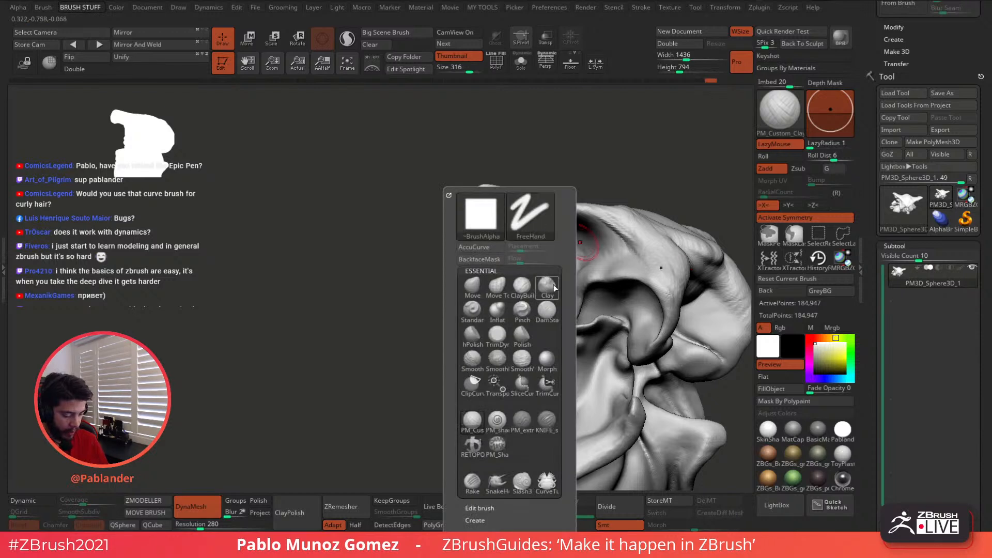
left_click(504, 312)
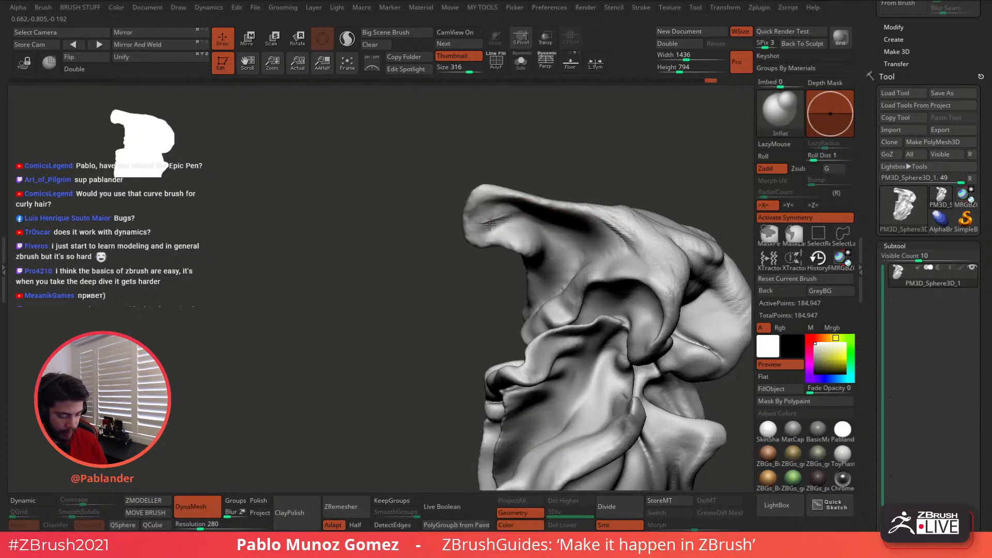
mouse_move(490, 224)
right_mouse_down()
mouse_move(527, 222)
mouse_move(504, 221)
right_mouse_up()
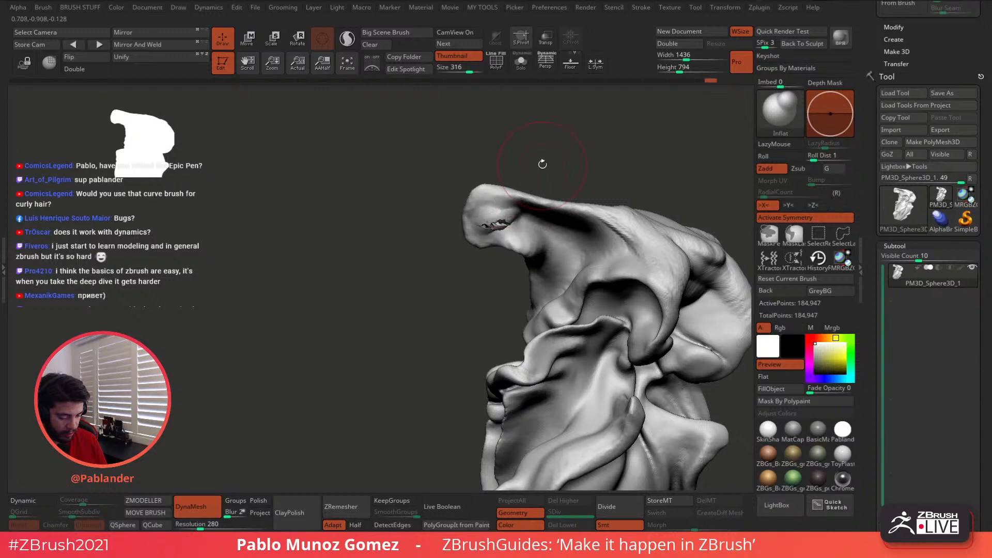
- Re-DynaMesh the model and smooth the inflated spot on the horn tip
left_click_drag(544, 148, 563, 176, "ctrl")
left_click_drag(488, 225, 497, 223, "shift")
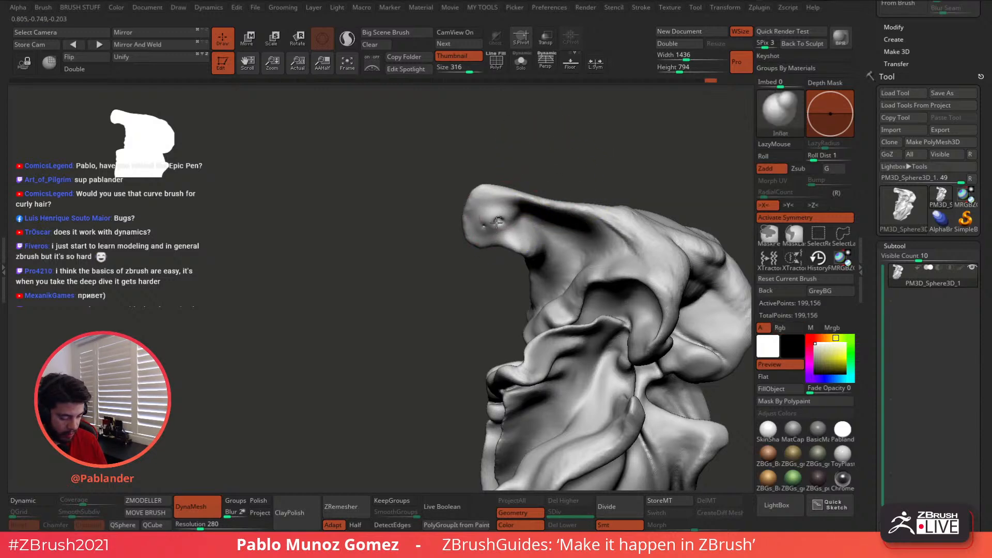
left_click_drag(542, 166, 541, 173, "ctrl")
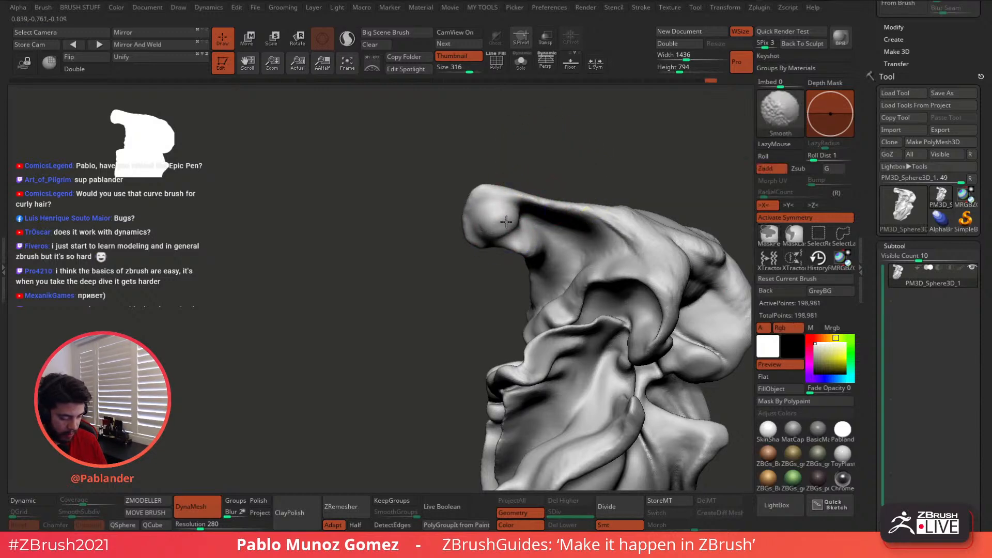
mouse_move(536, 209)
right_mouse_down()
mouse_move(537, 233)
mouse_move(534, 223)
mouse_move(524, 234)
mouse_move(515, 212)
mouse_move(555, 244)
mouse_move(580, 240)
mouse_move(571, 222)
mouse_move(554, 227)
mouse_move(596, 210)
mouse_move(508, 213)
mouse_move(636, 201)
mouse_move(604, 249)
right_mouse_up()
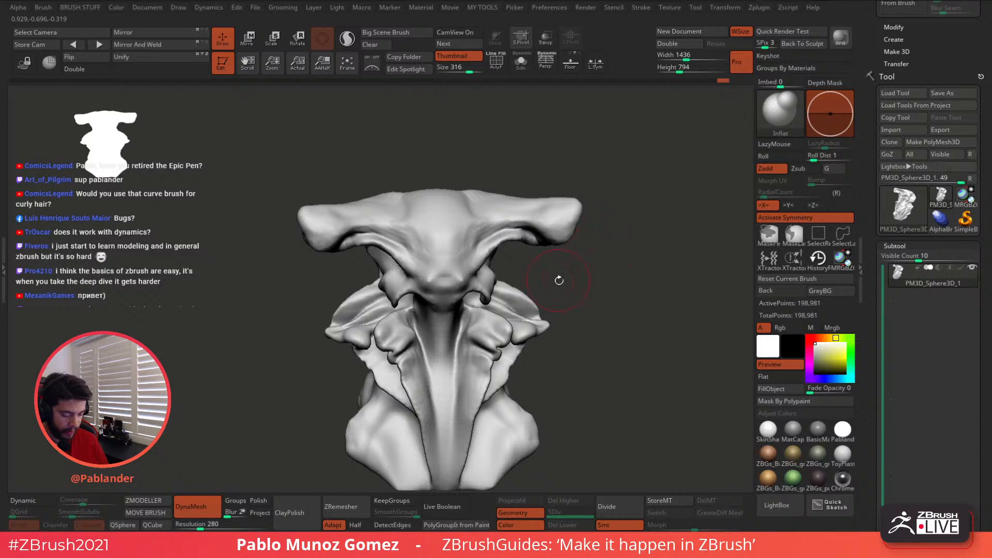
- Sharpen the creases running from the forehead along the brow ridges with the DamStandard brush
right_click_drag(559, 281, 573, 237, "alt")
key("b")
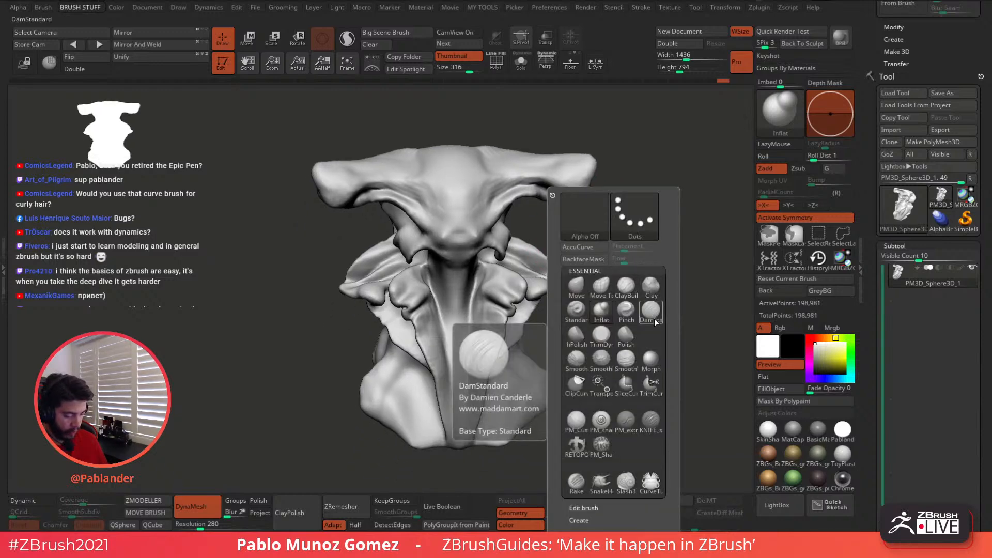
left_click(652, 312)
right_click(621, 249)
right_click_drag(613, 250, 615, 315)
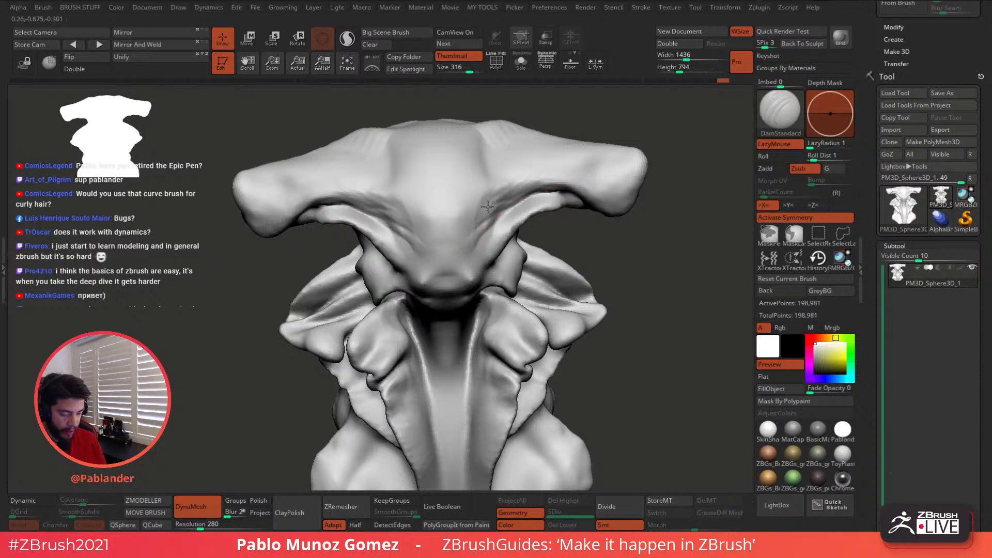
right_click(511, 213)
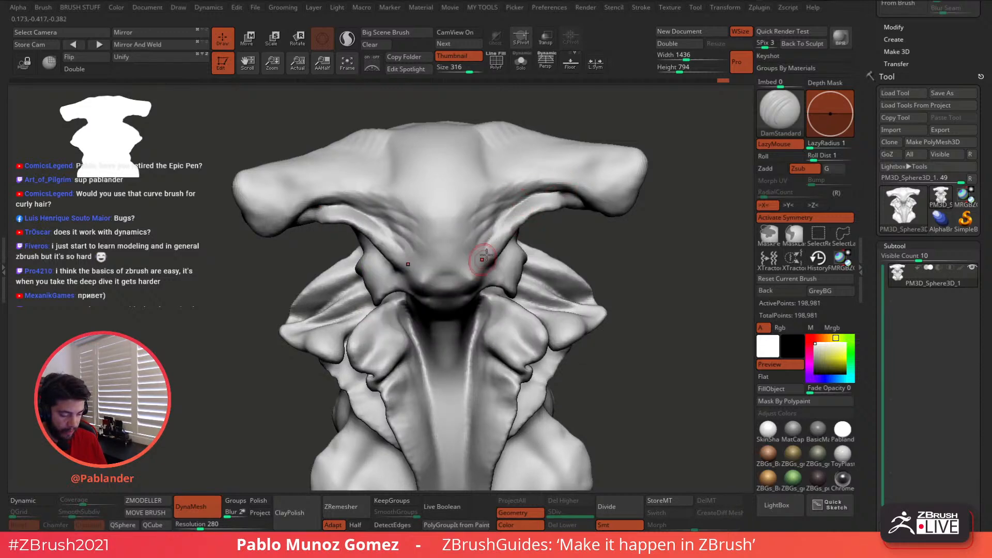
right_click_drag(485, 256, 507, 228)
mouse_move(487, 277)
right_mouse_down()
mouse_move(481, 253)
mouse_move(495, 237)
right_mouse_up()
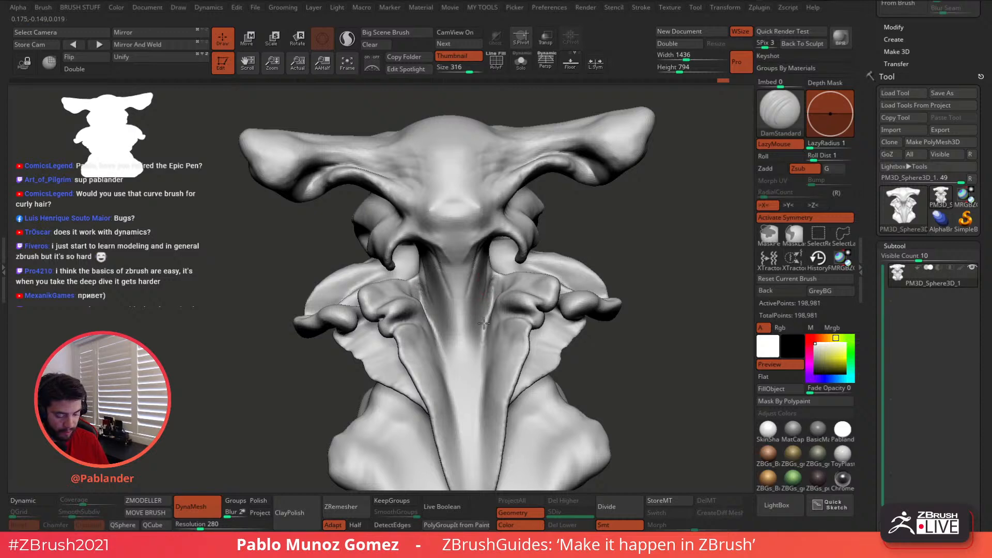
- Carve a crease along the lower edge of the snout out to the hooked side flaps, redoing the unwanted stroke
right_click_drag(506, 228, 487, 223)
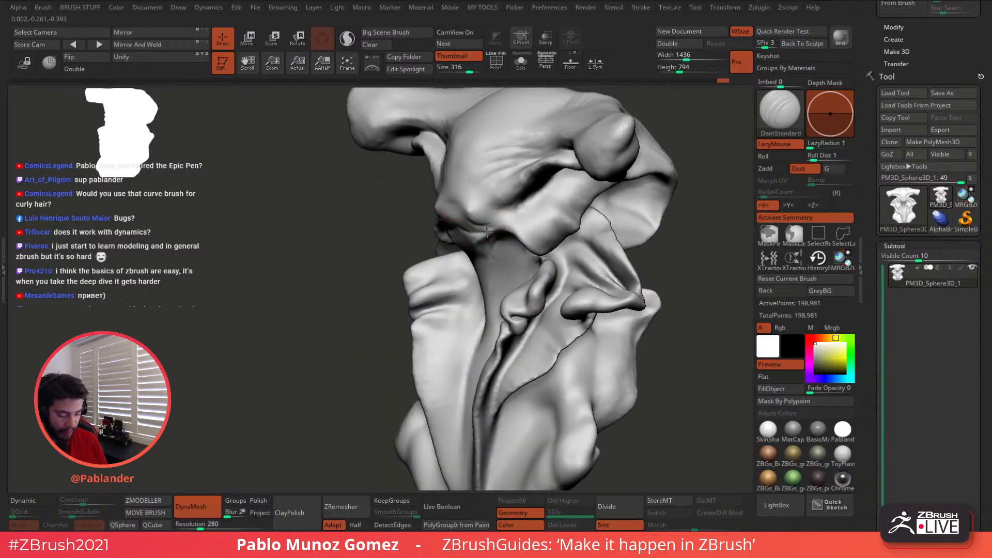
right_click_drag(518, 228, 494, 233)
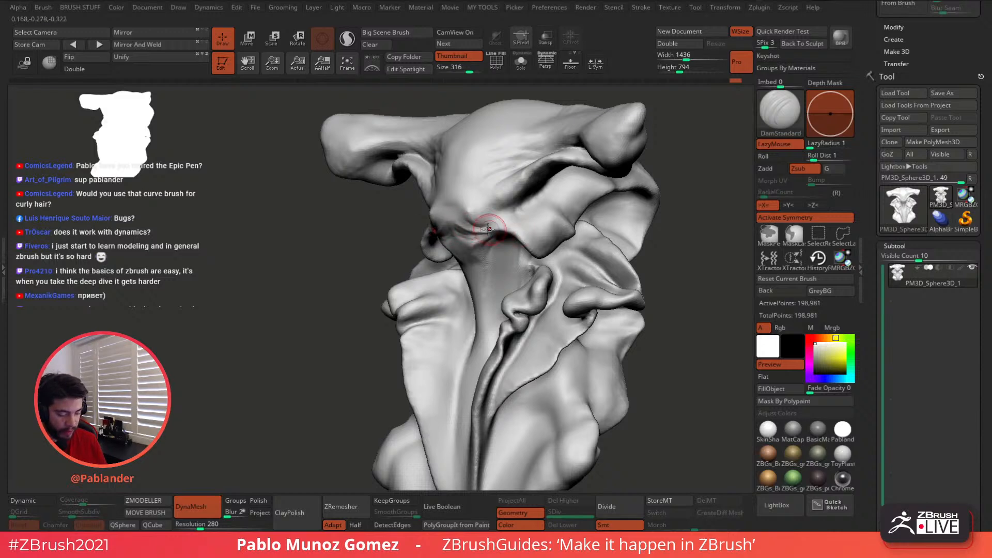
key("ctrl+z")
right_click_drag(461, 221, 457, 226, "ctrl")
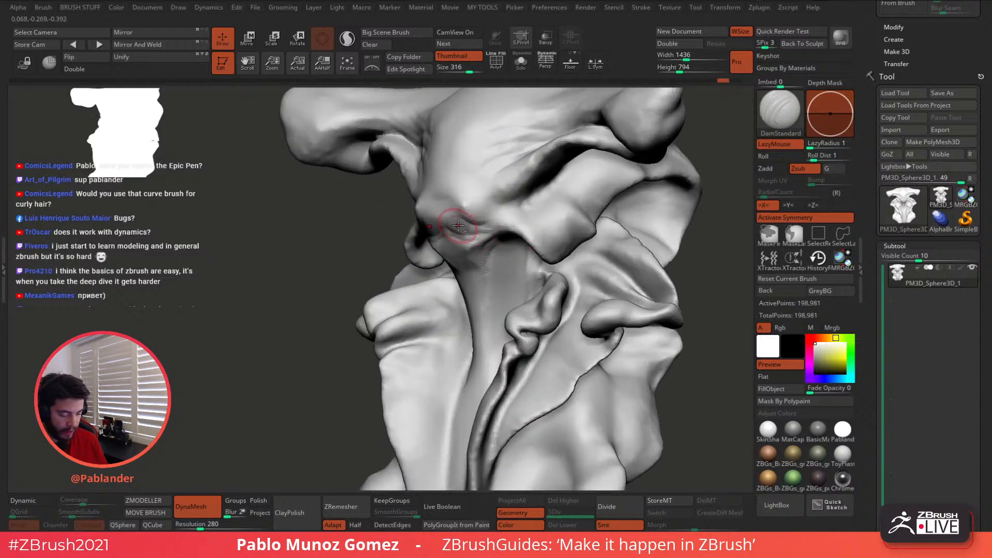
left_click_drag(499, 226, 527, 233)
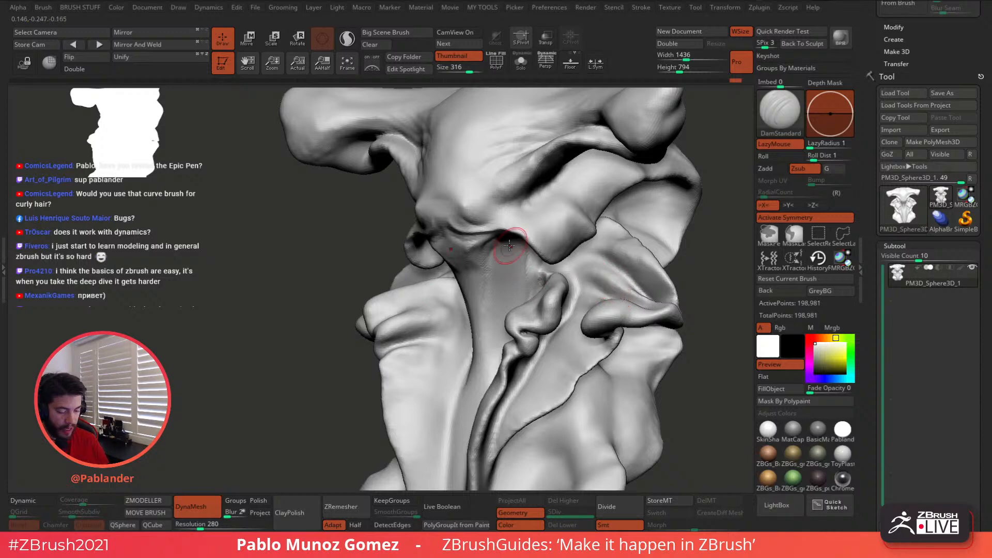
right_click_drag(507, 247, 551, 247)
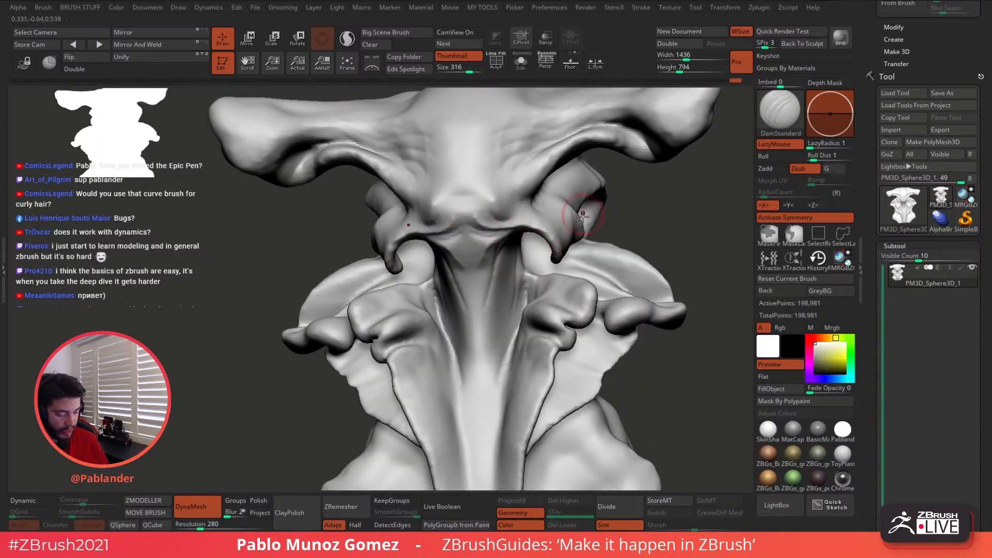
left_click_drag(482, 227, 538, 237)
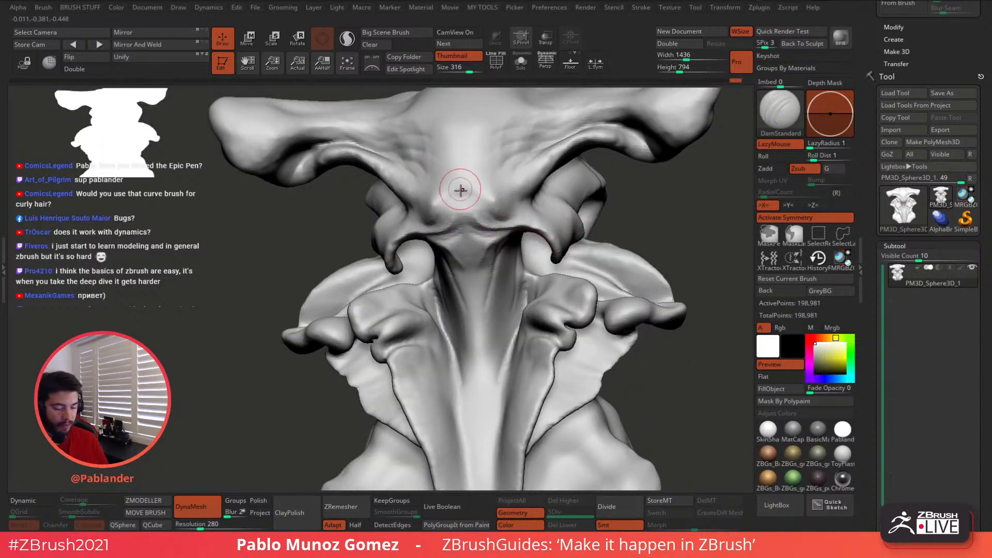
- Carve wrinkles and a vertical central cleft into the tip of the snout, extending a groove into the throat
mouse_move(500, 213)
right_mouse_down()
mouse_move(503, 227)
mouse_move(504, 216)
right_mouse_up()
left_click_drag(519, 193, 481, 205)
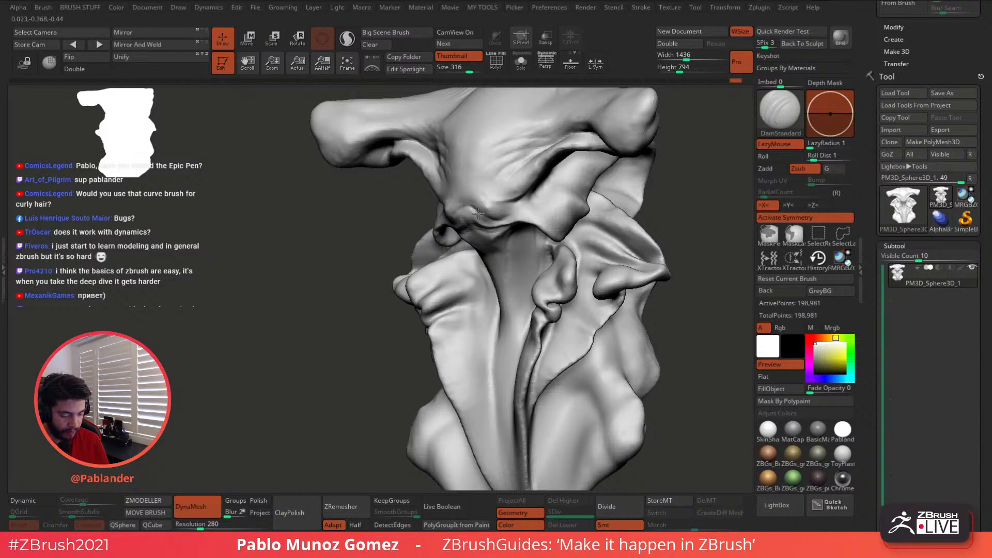
right_click_drag(467, 198, 486, 184)
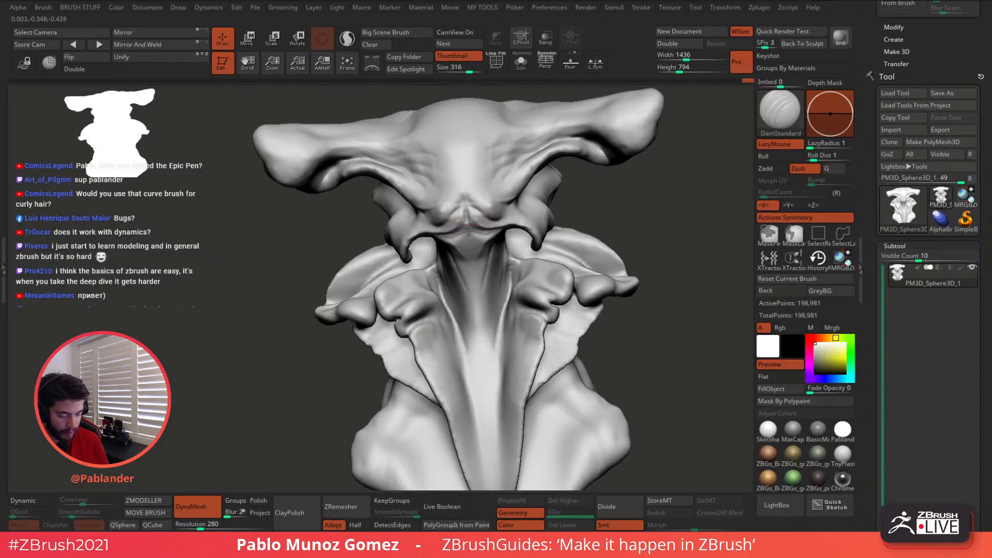
right_click_drag(471, 249, 466, 205)
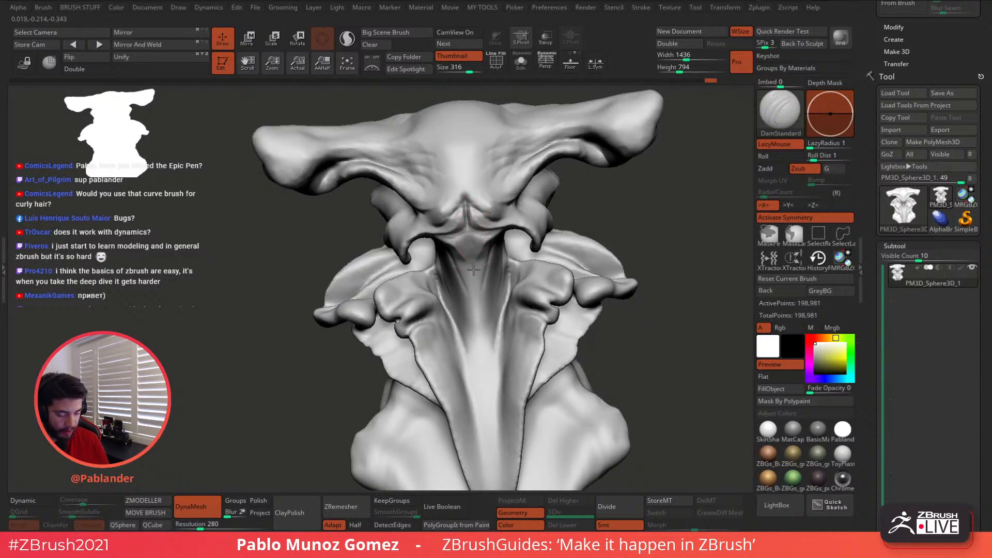
left_click_drag(473, 269, 480, 315)
right_click_drag(495, 232, 480, 219)
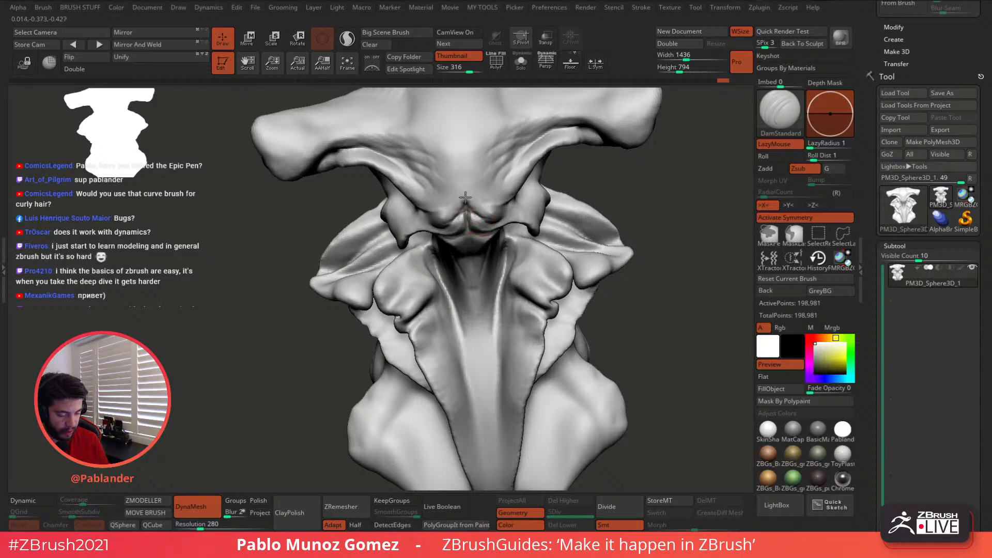
- Deepen the creases on the underside of the horns where they meet the forehead ridges
right_click_drag(522, 160, 531, 179)
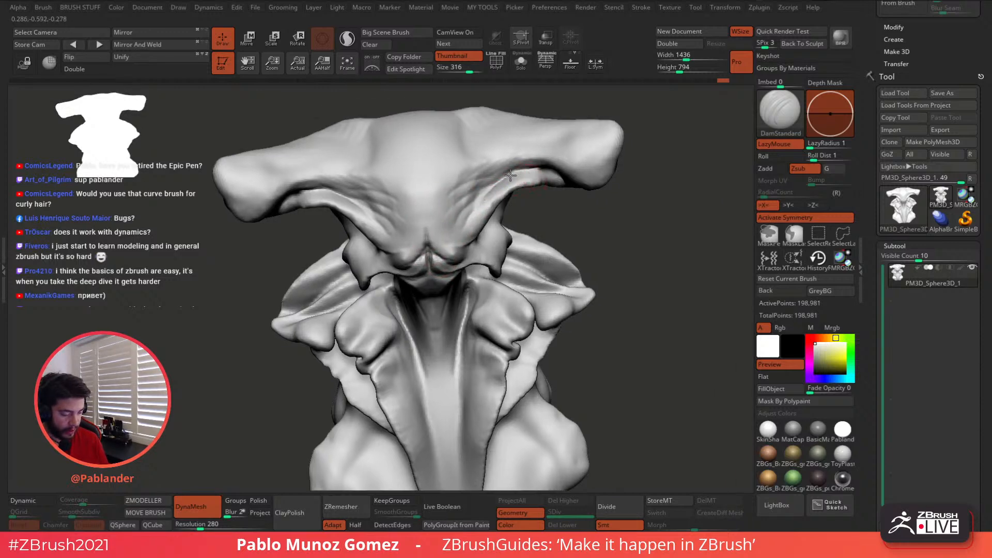
mouse_move(468, 166)
right_mouse_down()
mouse_move(483, 160)
mouse_move(458, 191)
mouse_move(505, 160)
right_mouse_up()
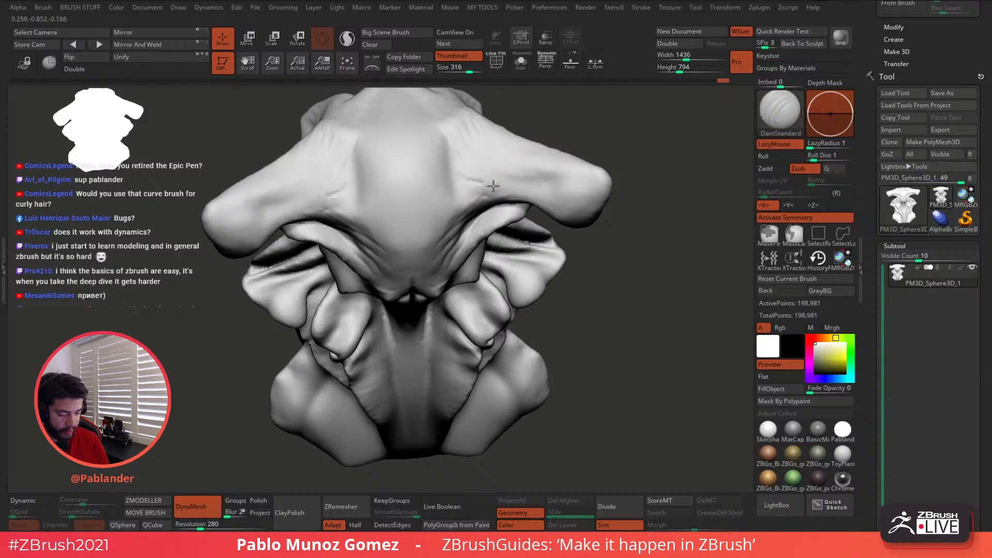
right_click_drag(568, 190, 511, 214)
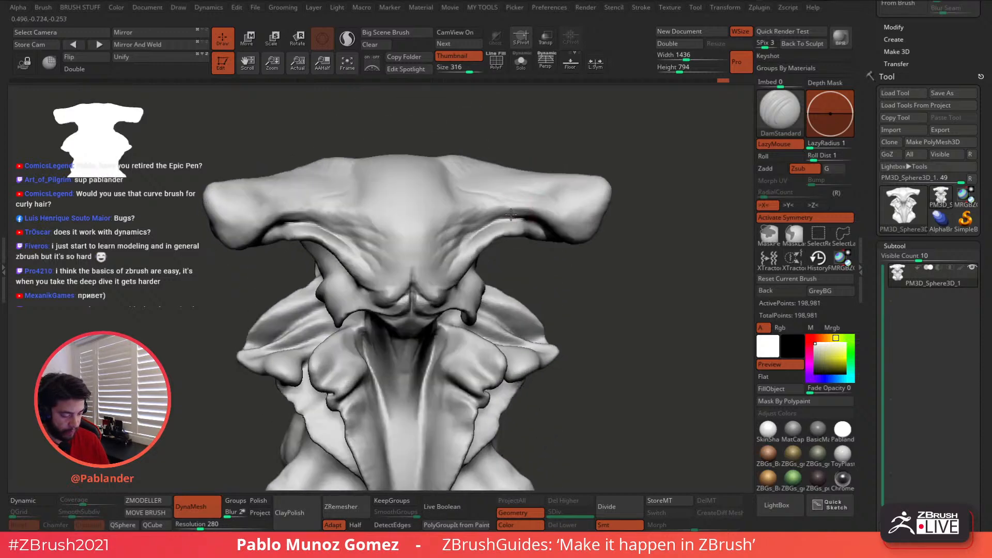
- Carve a deep slit across the front of the horn tips and sharpen its edges with DamStandard
right_click_drag(594, 203, 571, 217)
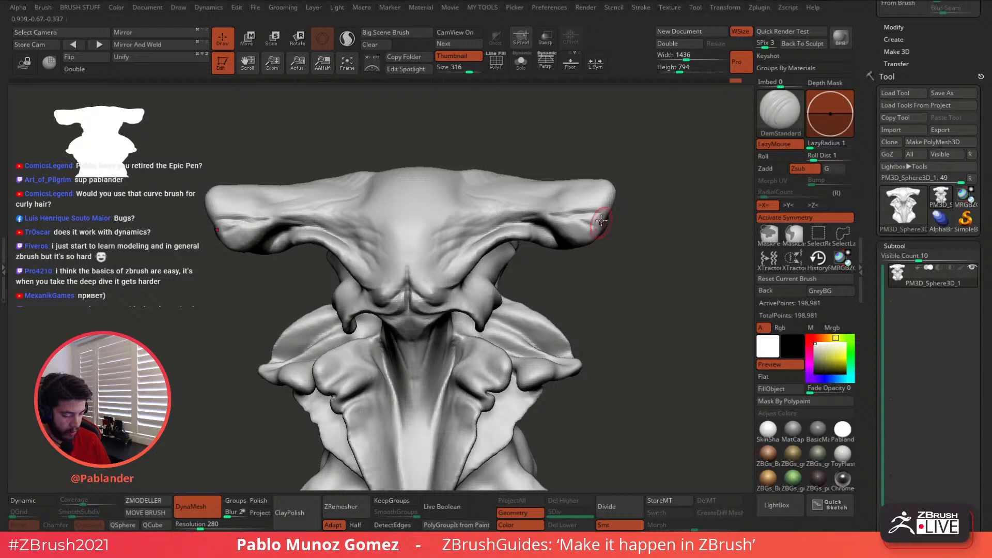
mouse_move(577, 218)
right_mouse_down()
mouse_move(611, 220)
mouse_move(550, 163)
mouse_move(517, 198)
right_mouse_up()
mouse_move(516, 202)
left_mouse_down()
mouse_move(562, 162)
mouse_move(532, 196)
left_mouse_up()
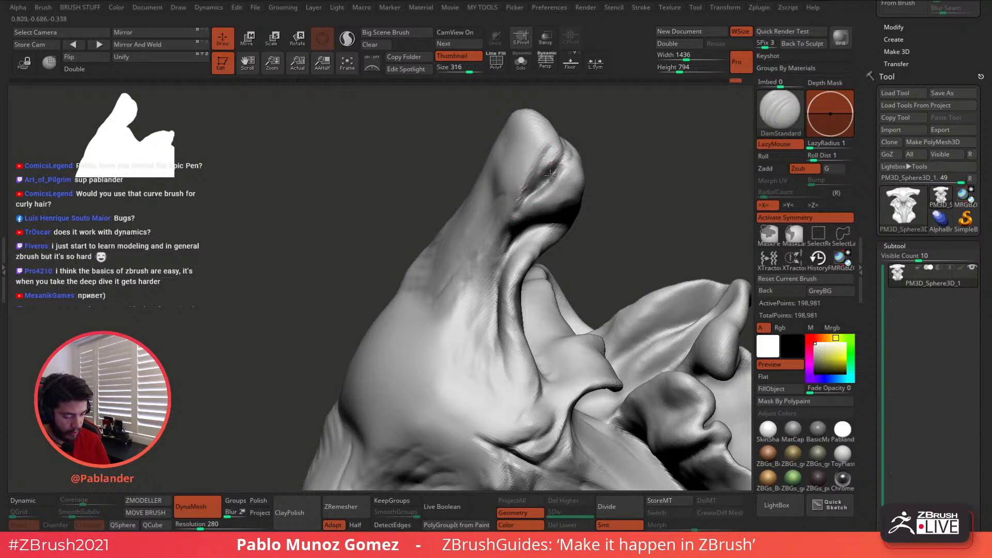
left_click_drag(559, 160, 520, 200)
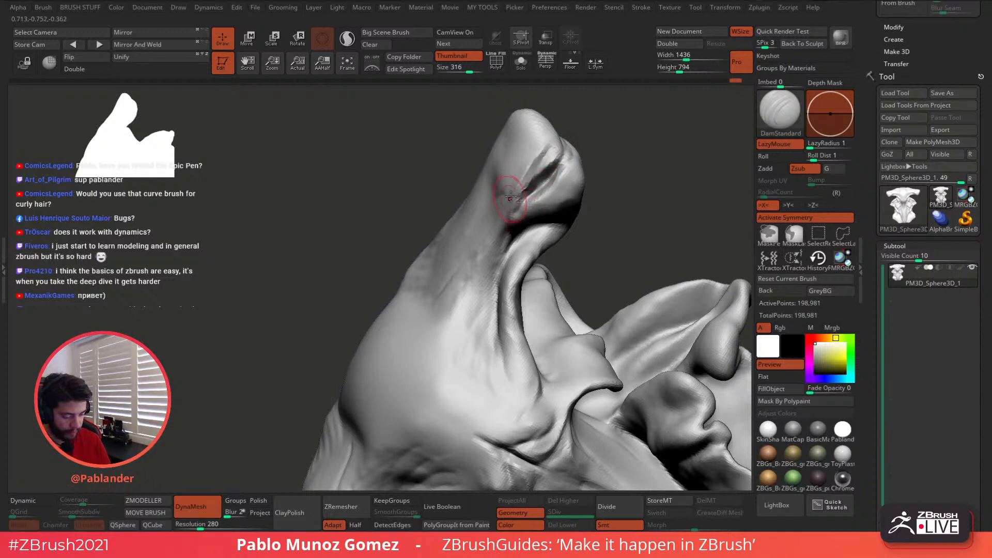
left_click_drag(546, 141, 514, 193)
- Cut long grooves along the side of the horn from below its tip to the forehead
left_click_drag(515, 242, 502, 284)
right_click_drag(501, 279, 503, 242)
left_click_drag(508, 219, 473, 322)
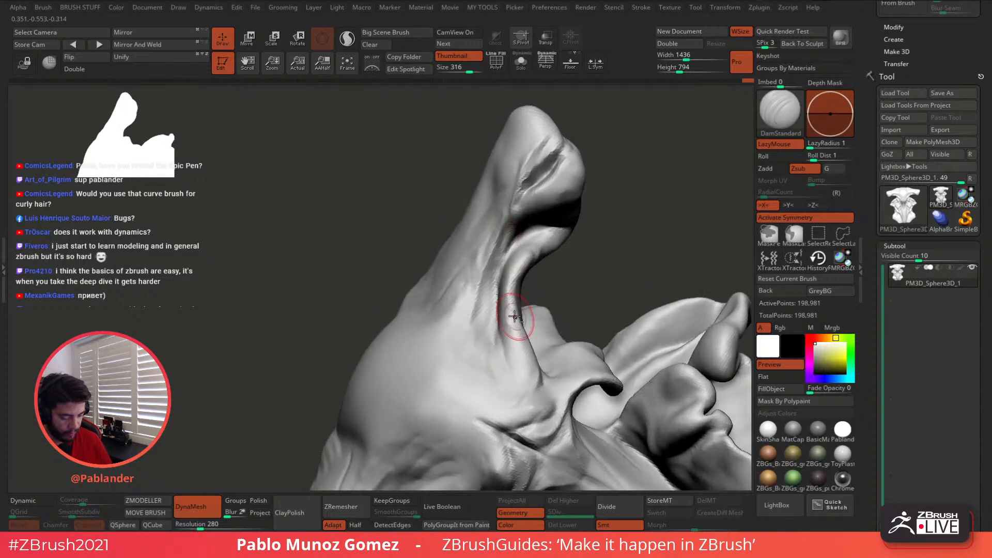
- Examine the sculpt's overall silhouette and the readability of its creases from a distance
mouse_move(514, 316)
right_mouse_down("ctrl")
mouse_move(523, 262)
mouse_move(553, 319)
mouse_move(582, 238)
mouse_move(586, 305)
mouse_move(560, 307)
right_mouse_up("ctrl")
right_click_drag(654, 332, 559, 286, "alt")
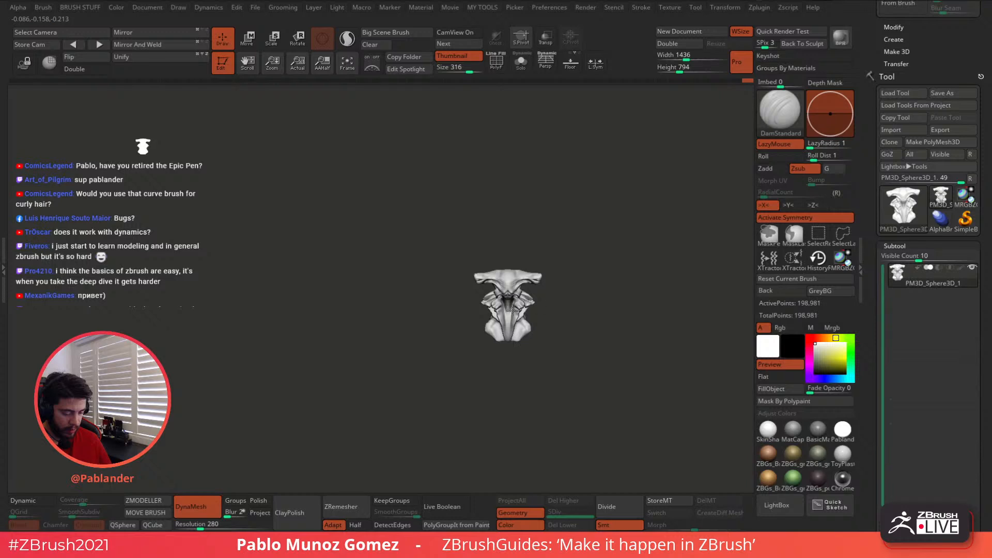
right_click_drag(513, 310, 607, 351, "alt")
mouse_move(607, 351)
right_mouse_down("ctrl")
mouse_move(616, 290)
mouse_move(492, 244)
right_mouse_up("ctrl")
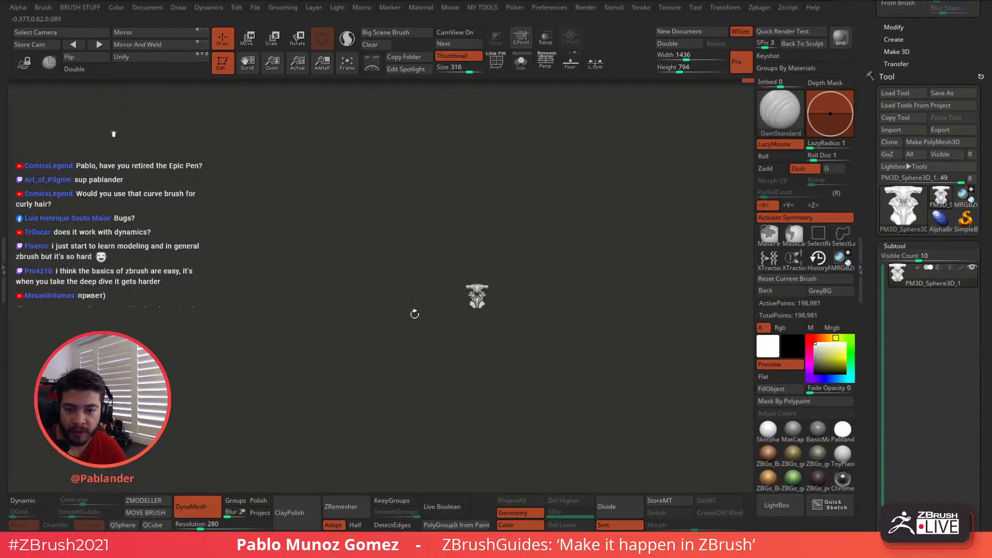
key("f")
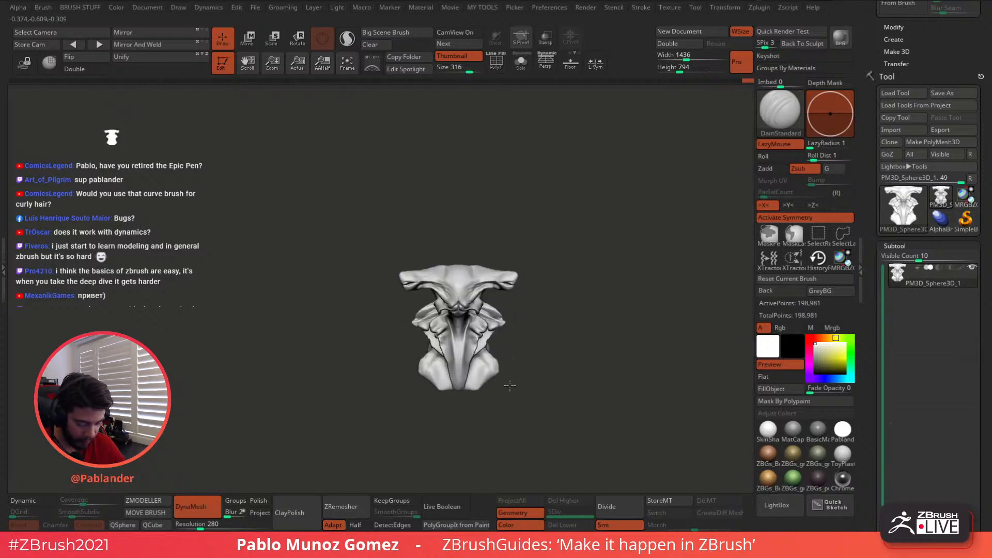
left_click_drag(553, 329, 559, 328)
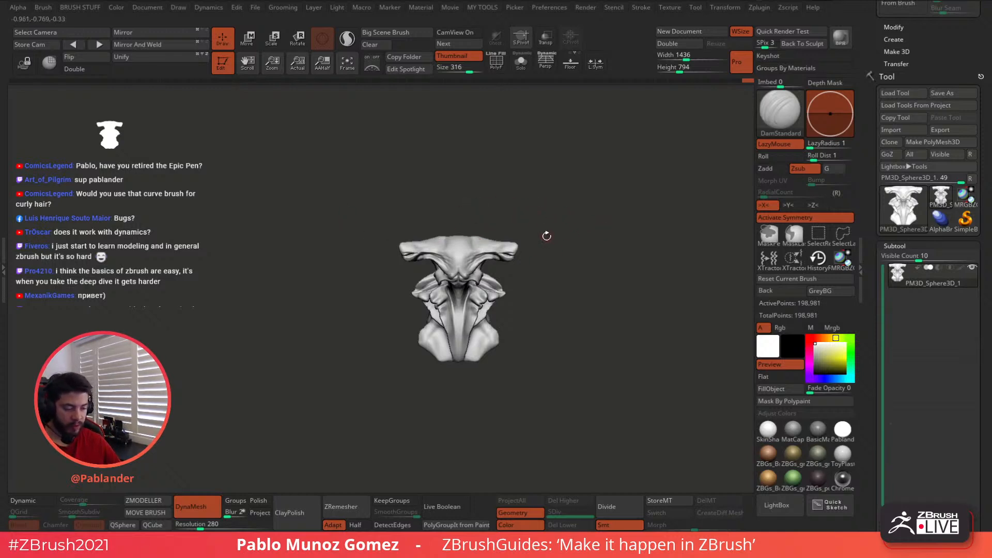
mouse_move(546, 285)
left_mouse_down()
mouse_move(552, 265)
mouse_move(533, 272)
mouse_move(547, 332)
mouse_move(546, 297)
left_mouse_up()
key("space")
right_click_drag(558, 250, 581, 241, "ctrl")
- Define the folds beside the central neck column with DamStandard strokes
mouse_move(547, 295)
right_mouse_down()
mouse_move(554, 283)
mouse_move(512, 297)
mouse_move(511, 308)
right_mouse_up()
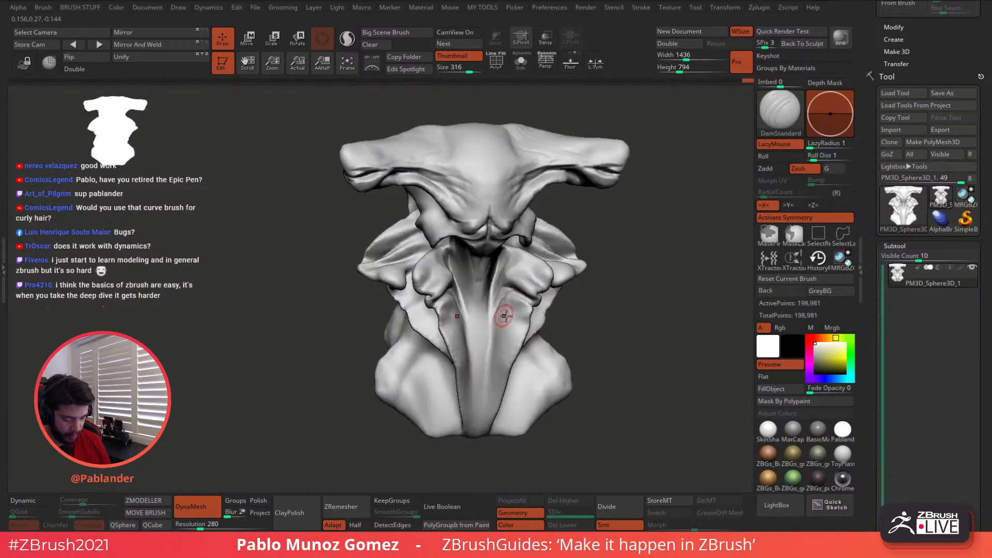
right_click_drag(508, 354, 539, 311)
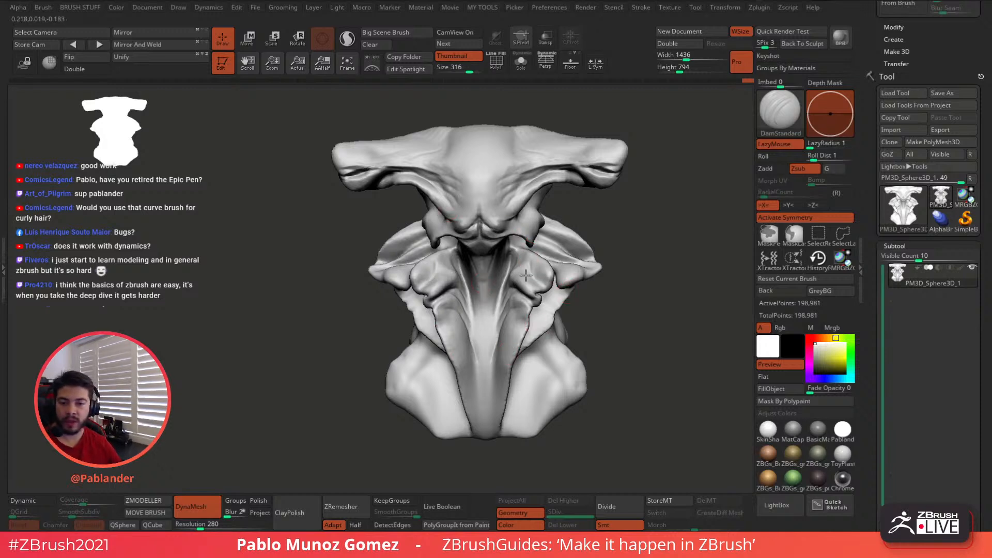
right_click_drag(607, 251, 588, 259)
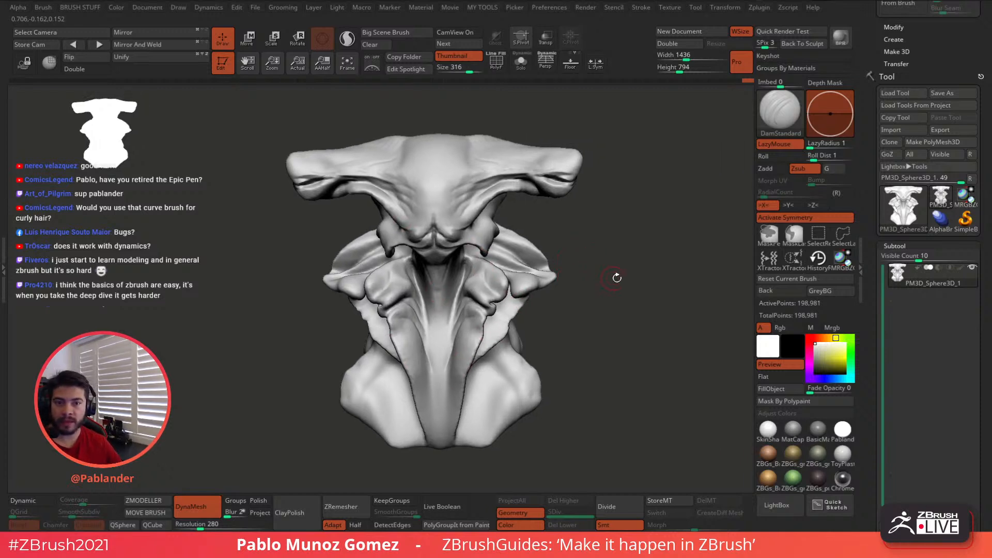
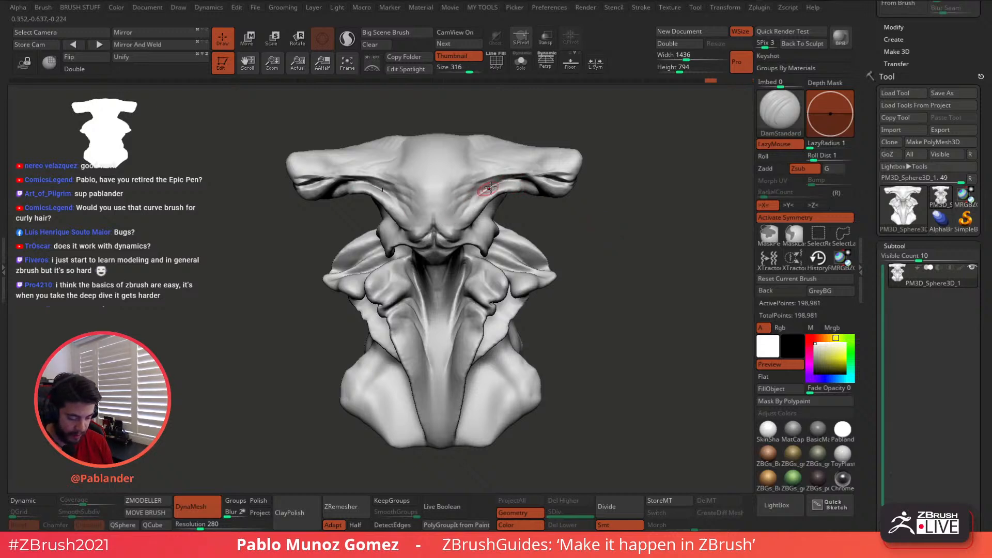
- Deepen the creases from the horn bases down the brow ridges to the sides of the snout
left_click_drag(487, 188, 463, 215)
right_click_drag(484, 195, 485, 208, "alt")
mouse_move(484, 208)
left_mouse_down()
mouse_move(457, 230)
mouse_move(472, 245)
left_mouse_up()
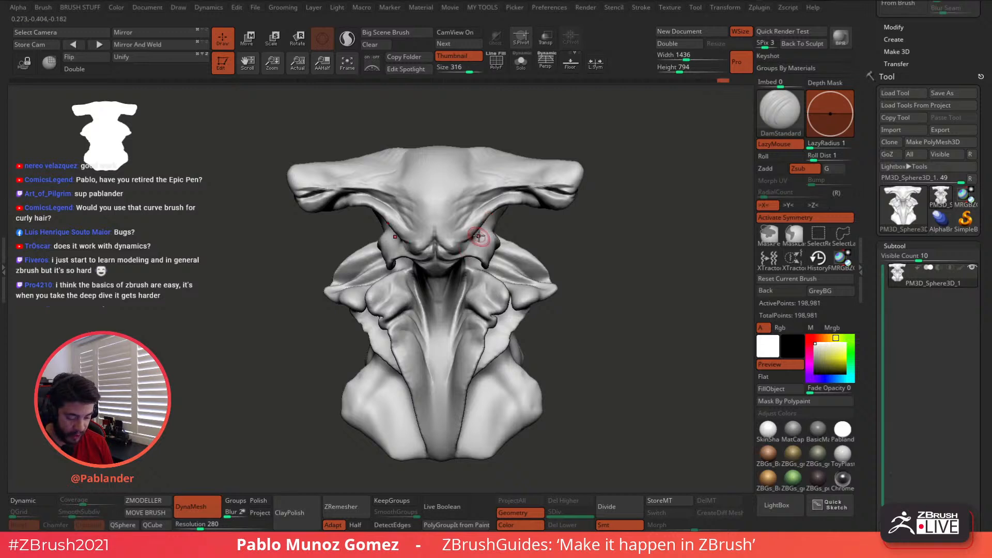
right_click_drag(469, 241, 476, 229)
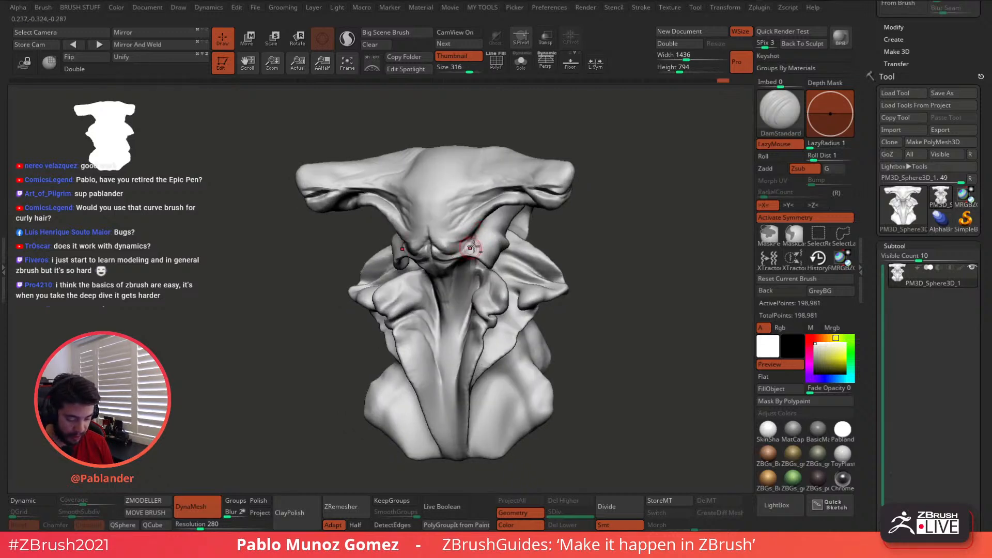
mouse_move(471, 200)
right_mouse_down()
mouse_move(492, 186)
mouse_move(499, 206)
right_mouse_up()
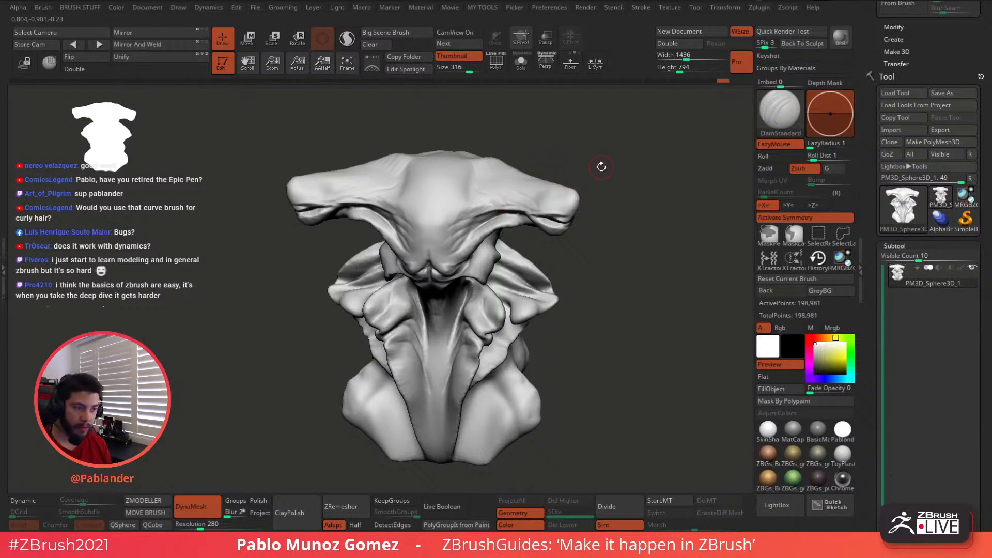
right_click_drag(583, 193, 532, 186)
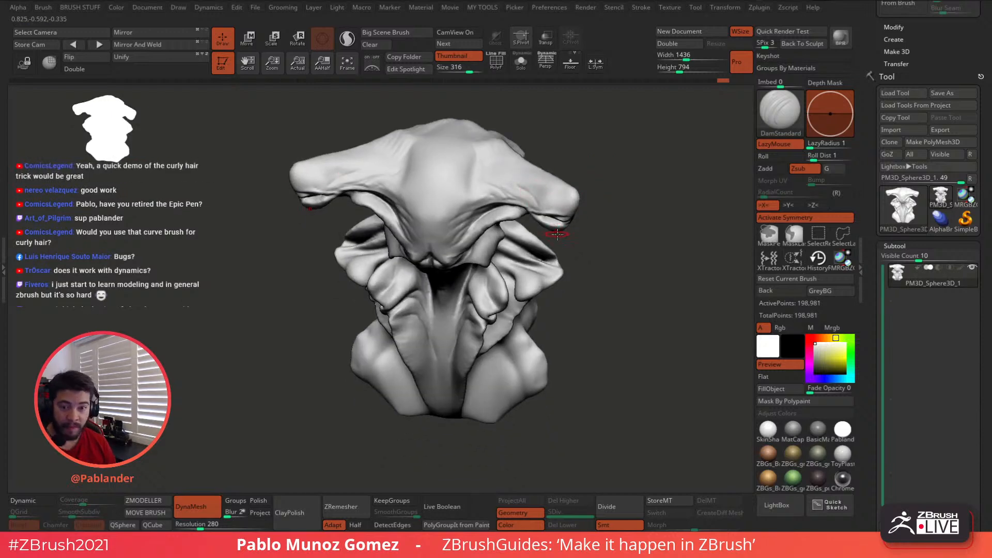
- Carve fine vertical creases along the central throat column beneath the snout with DamStandard and soften their edges
mouse_move(558, 233)
right_mouse_down()
mouse_move(556, 211)
mouse_move(512, 300)
right_mouse_up()
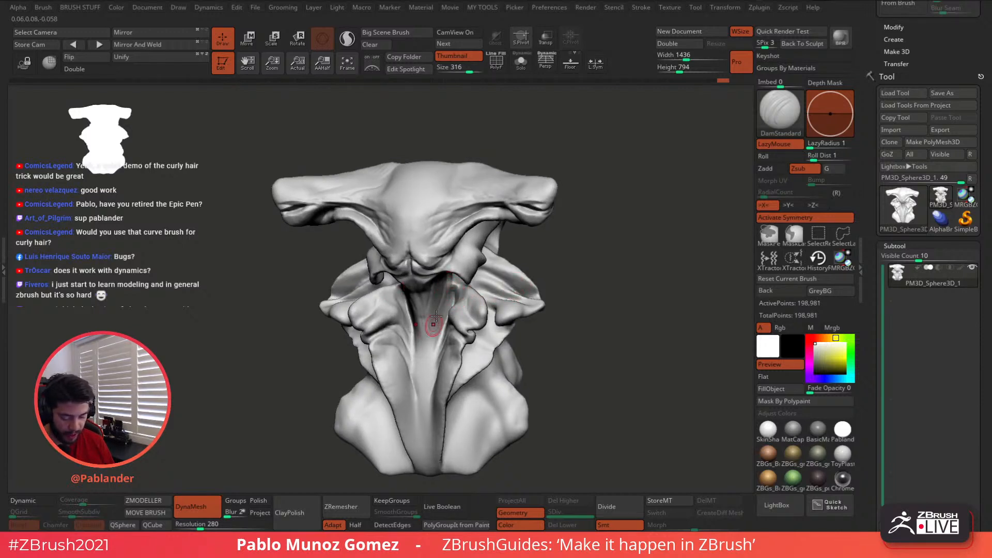
right_click_drag(437, 320, 448, 274)
right_click_drag(448, 274, 469, 259, "ctrl")
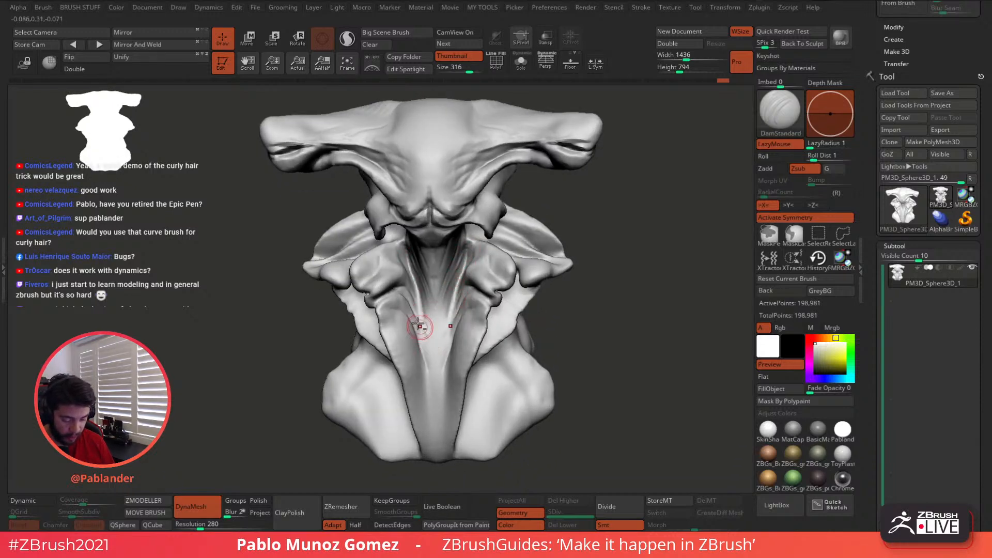
mouse_move(438, 328)
right_mouse_down()
mouse_move(465, 312)
mouse_move(455, 332)
right_mouse_up()
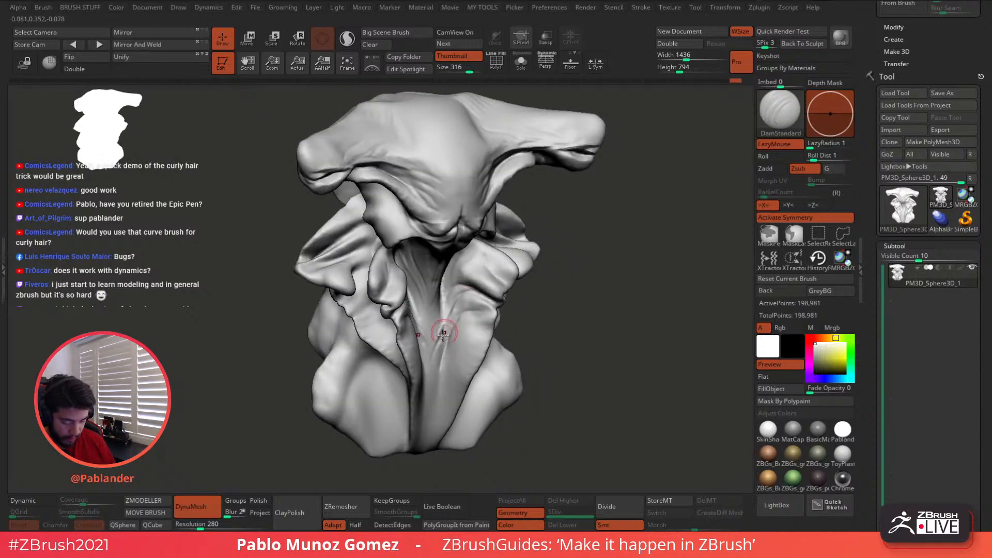
key("shift")
left_click_drag(441, 363, 457, 290)
- Refine the long folds running down the side of the throat and smooth the surfaces between them
mouse_move(433, 352)
right_mouse_down()
mouse_move(465, 261)
mouse_move(522, 274)
mouse_move(501, 279)
mouse_move(523, 262)
mouse_move(489, 249)
right_mouse_up()
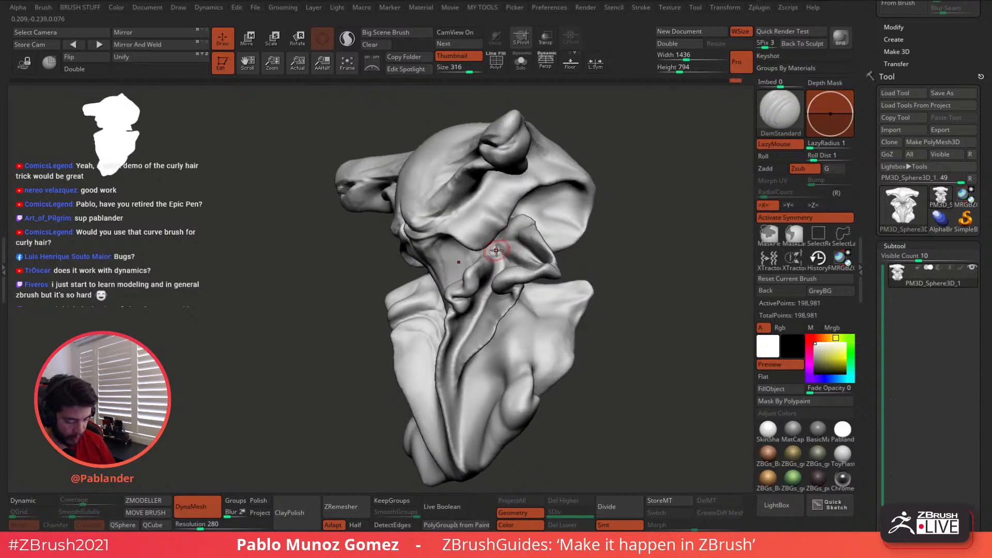
mouse_move(504, 245)
right_mouse_down()
mouse_move(496, 278)
mouse_move(486, 274)
mouse_move(495, 256)
right_mouse_up()
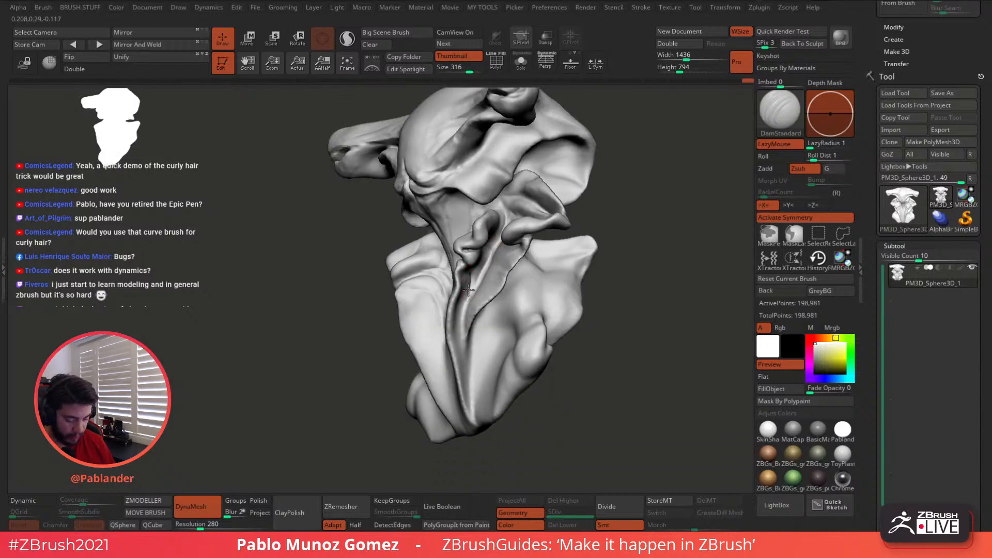
mouse_move(477, 328)
right_mouse_down()
mouse_move(483, 295)
mouse_move(471, 292)
right_mouse_up()
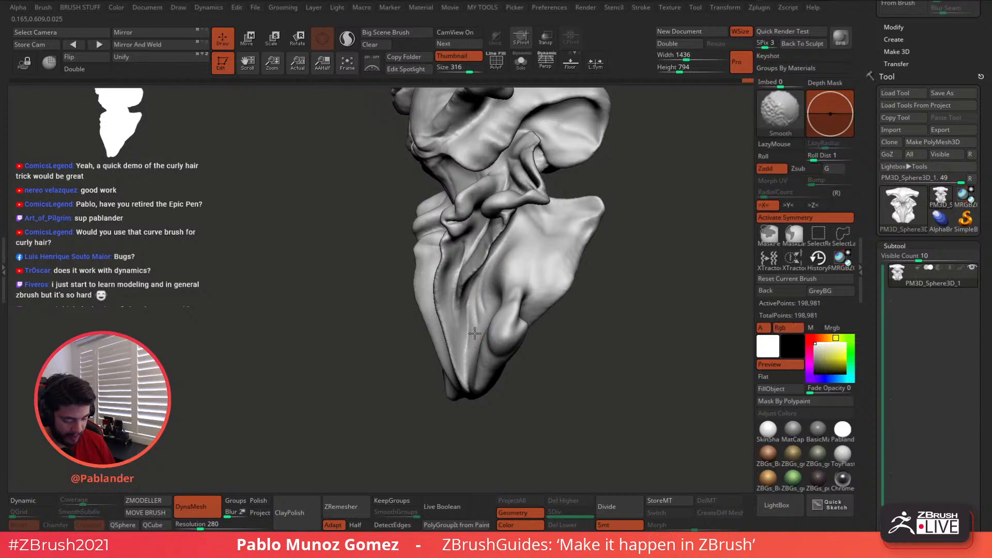
mouse_move(530, 221)
right_mouse_down()
mouse_move(471, 189)
mouse_move(471, 199)
mouse_move(498, 197)
mouse_move(490, 174)
right_mouse_up()
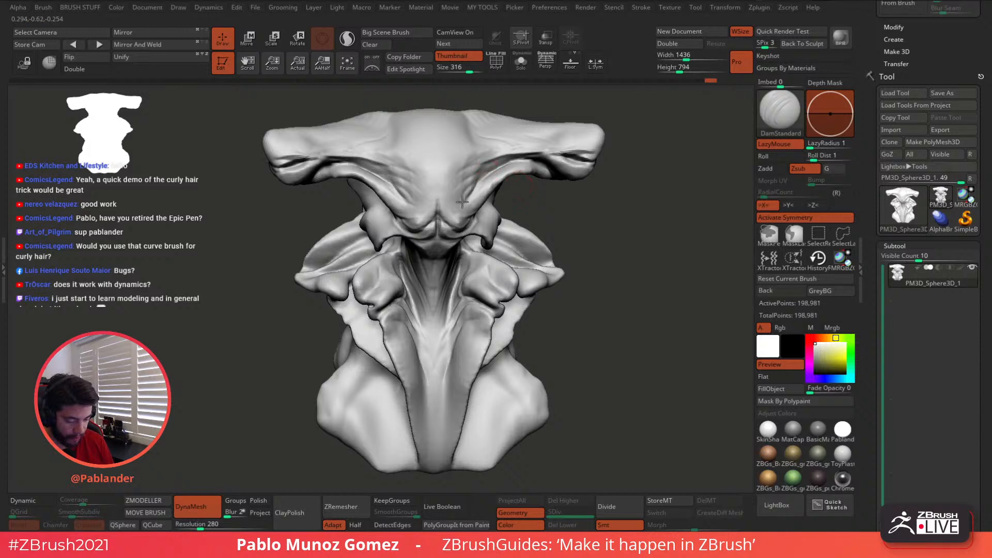
- Cut DamStandard creases from the hollow beneath the horn across the side of the head and soften them
mouse_move(421, 171)
right_mouse_down()
mouse_move(404, 188)
mouse_move(340, 189)
right_mouse_up()
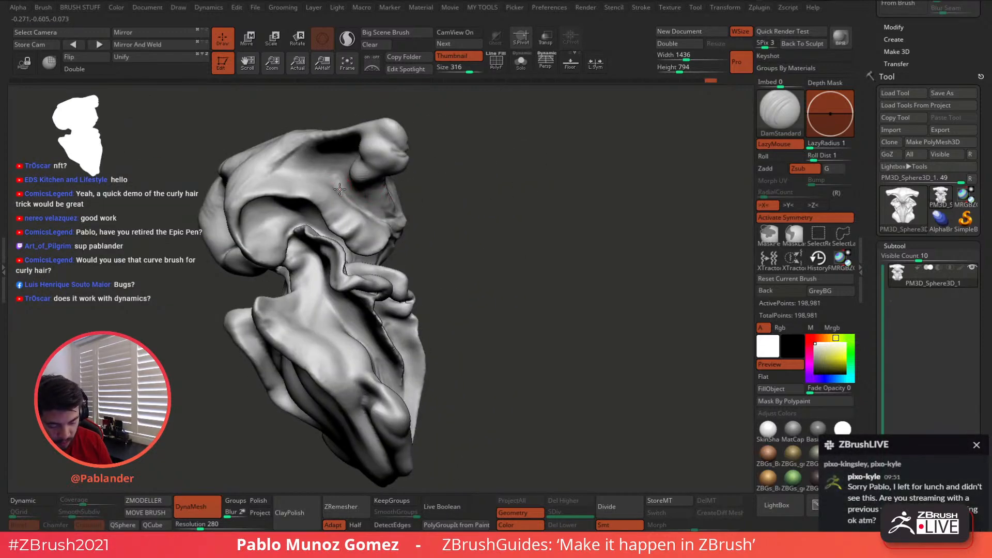
mouse_move(349, 155)
left_mouse_down()
mouse_move(331, 171)
mouse_move(343, 148)
mouse_move(305, 168)
mouse_move(314, 159)
left_mouse_up()
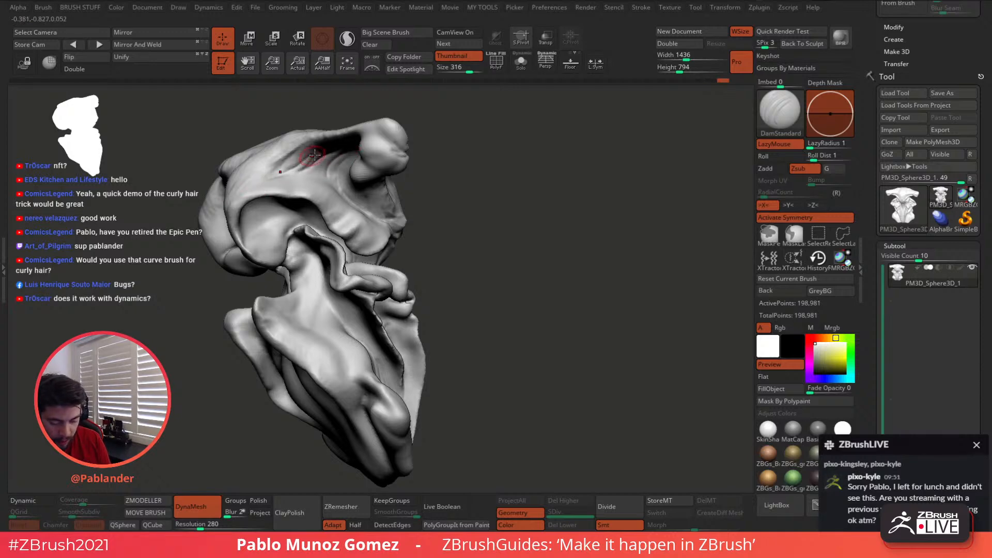
mouse_move(290, 171)
right_mouse_down()
mouse_move(282, 176)
mouse_move(301, 184)
right_mouse_up()
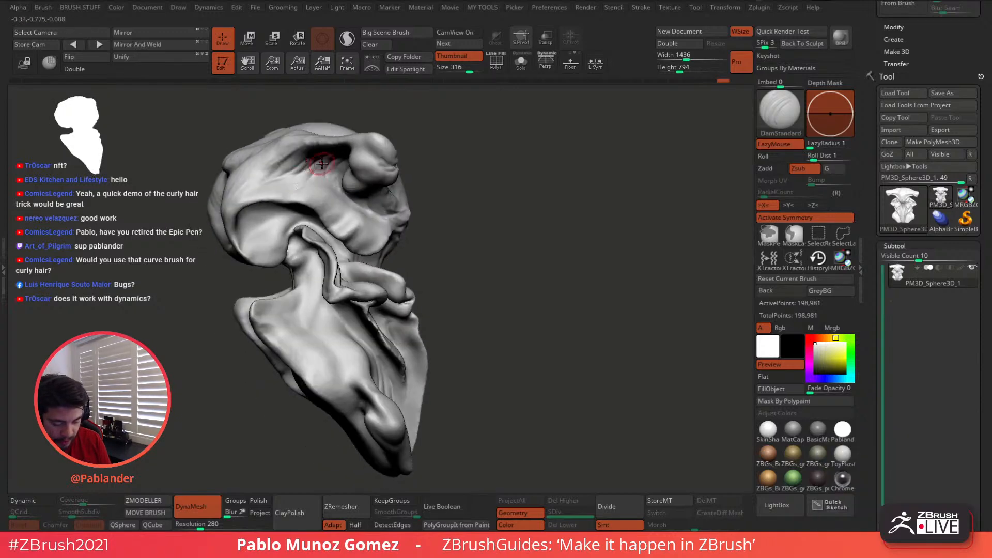
key("shift")
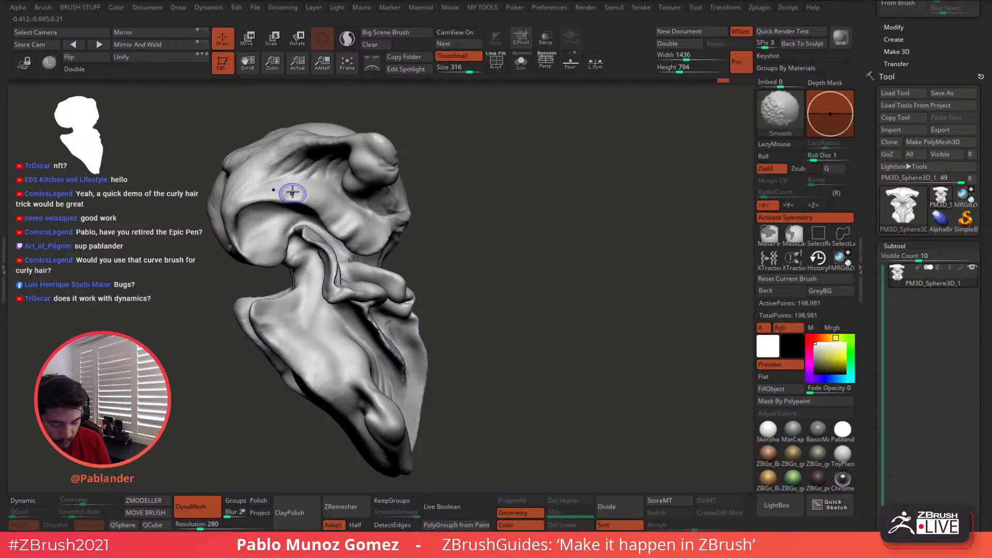
right_click_drag(292, 192, 353, 155, "alt")
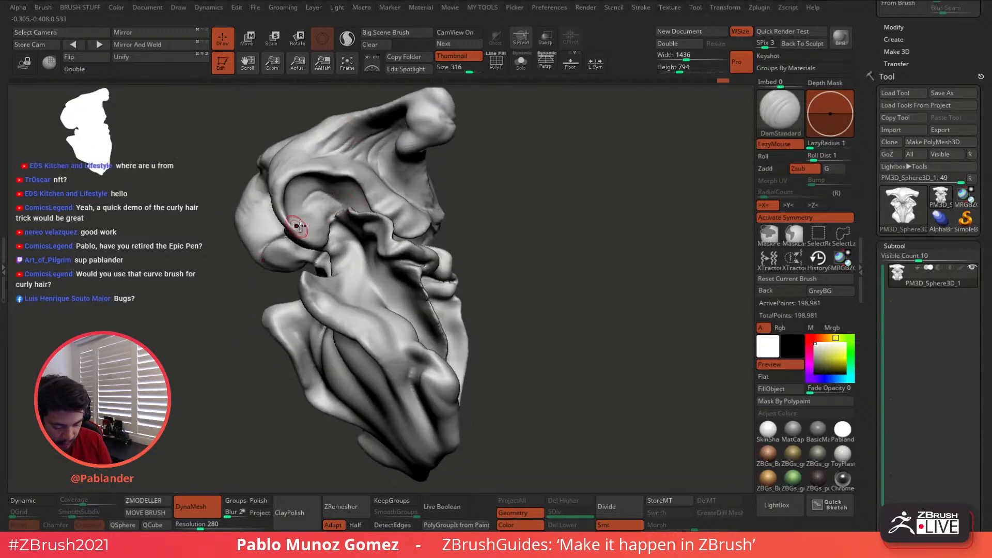
- Smooth the surface around the curved ridge and lobe at the rear side of the head
key("shift")
mouse_move(327, 203)
right_mouse_down()
mouse_move(317, 202)
mouse_move(355, 193)
right_mouse_up()
key("shift")
left_click_drag(293, 178, 241, 220, "shift")
right_click_drag(331, 207, 412, 173)
- Smooth the back of the skull above the central cavity and sharpen the cavity's rim with DamStandard
key("shift")
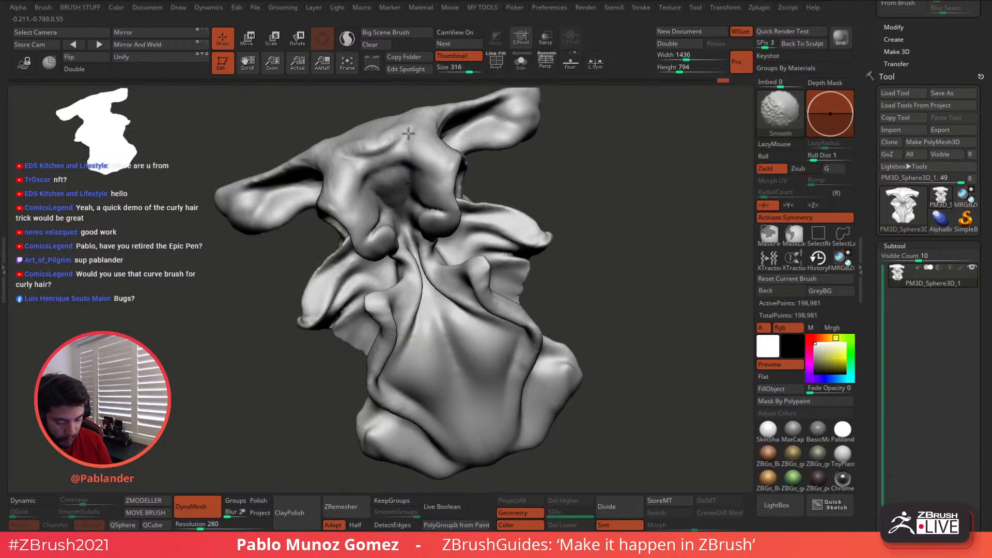
left_click_drag(408, 134, 392, 139, "shift")
left_click_drag(399, 173, 412, 188, "shift")
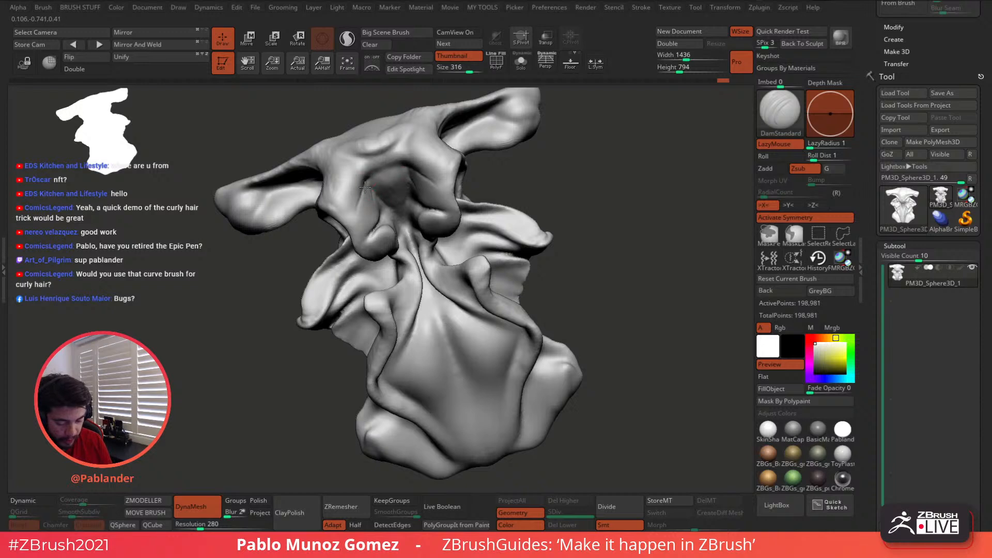
key("shift")
left_click_drag(368, 183, 388, 173)
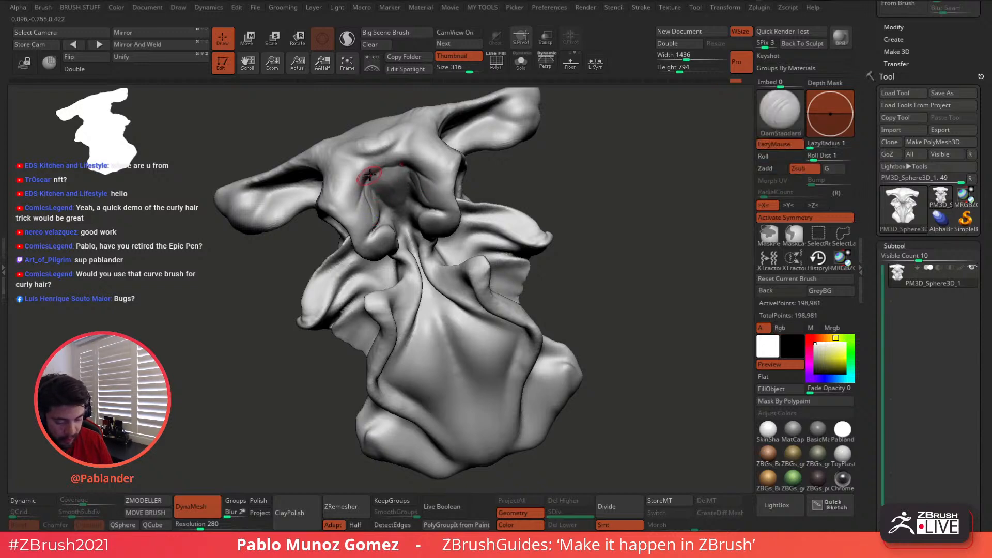
key("shift")
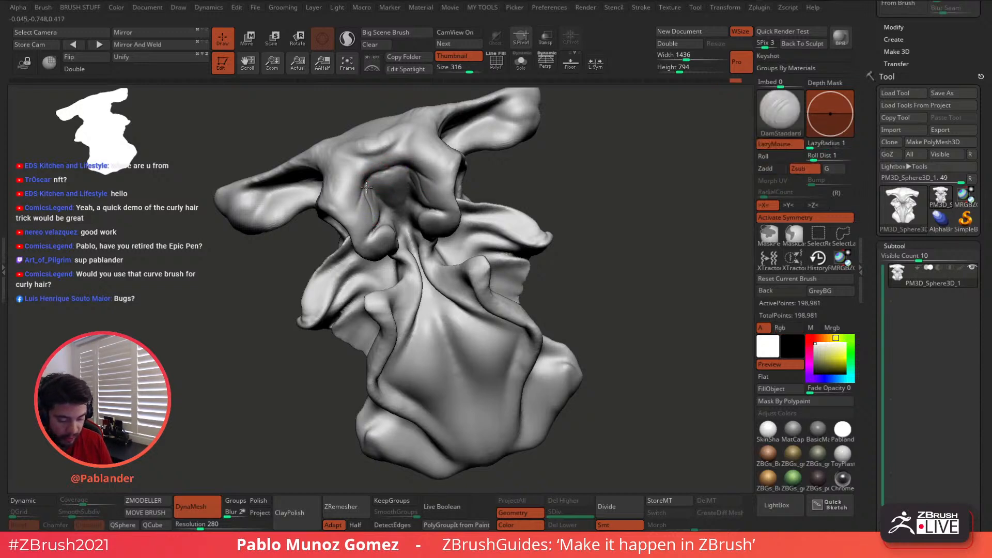
- Smooth the inner face of the rear head lobe and cut a crease across it above its rounded end
mouse_move(443, 178)
right_mouse_down("alt")
mouse_move(457, 191)
mouse_move(467, 172)
right_mouse_up("alt")
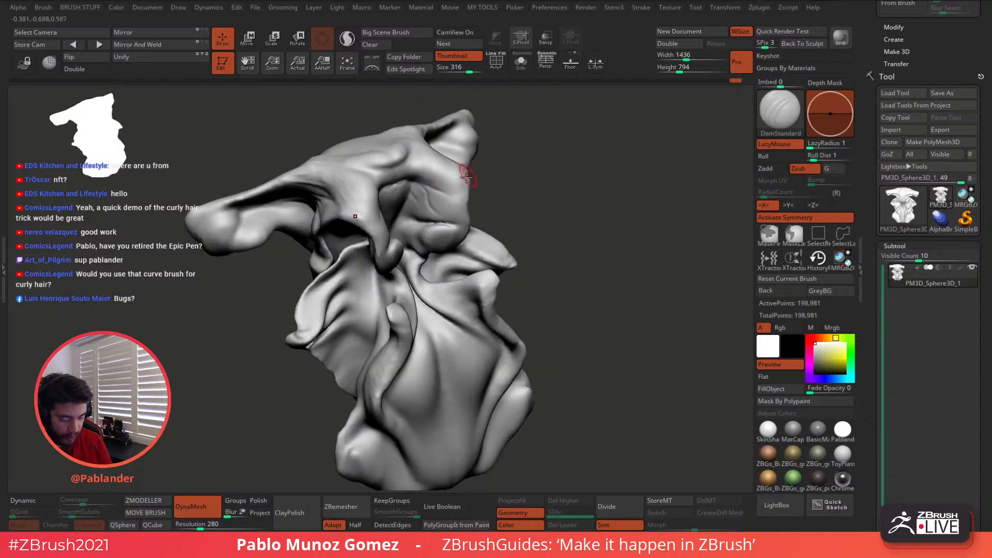
key("shift")
left_click_drag(422, 203, 437, 211, "shift")
right_click_drag(443, 222, 480, 200, "alt")
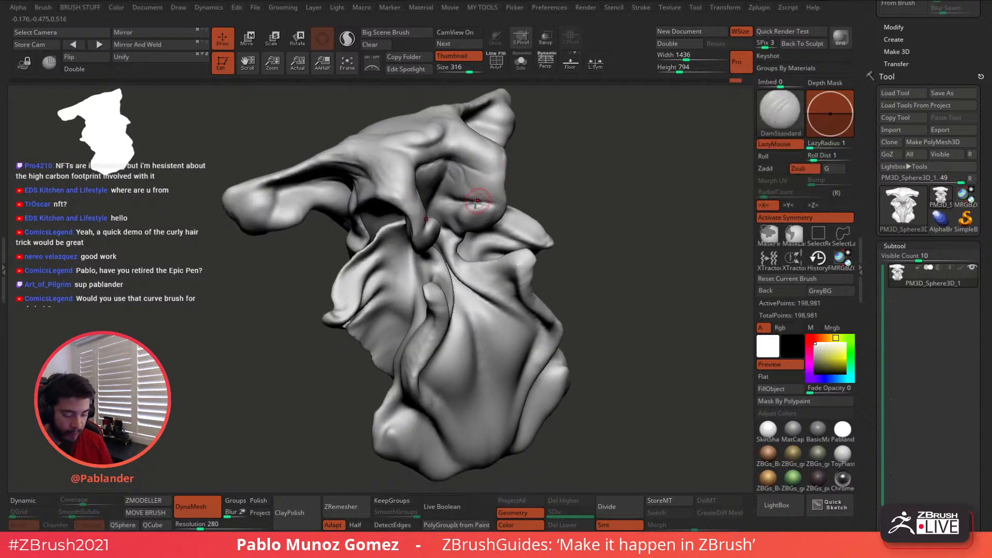
mouse_move(465, 202)
left_mouse_down()
mouse_move(427, 213)
mouse_move(465, 192)
mouse_move(501, 197)
left_mouse_up()
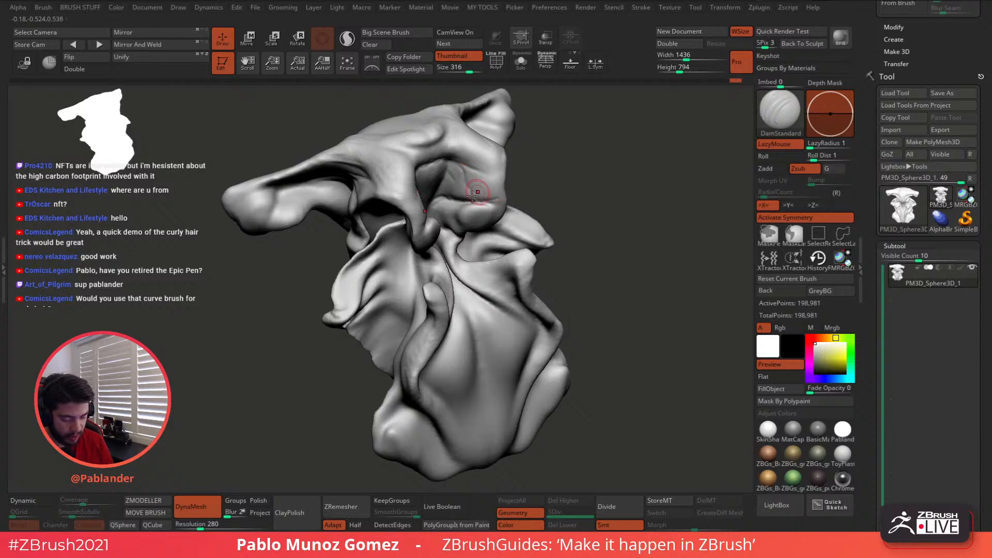
- Carve creases from the horn base over the back of the skull to the upper edge of the rear cavity
mouse_move(415, 166)
right_mouse_down("alt")
mouse_move(449, 180)
mouse_move(460, 174)
right_mouse_up("alt")
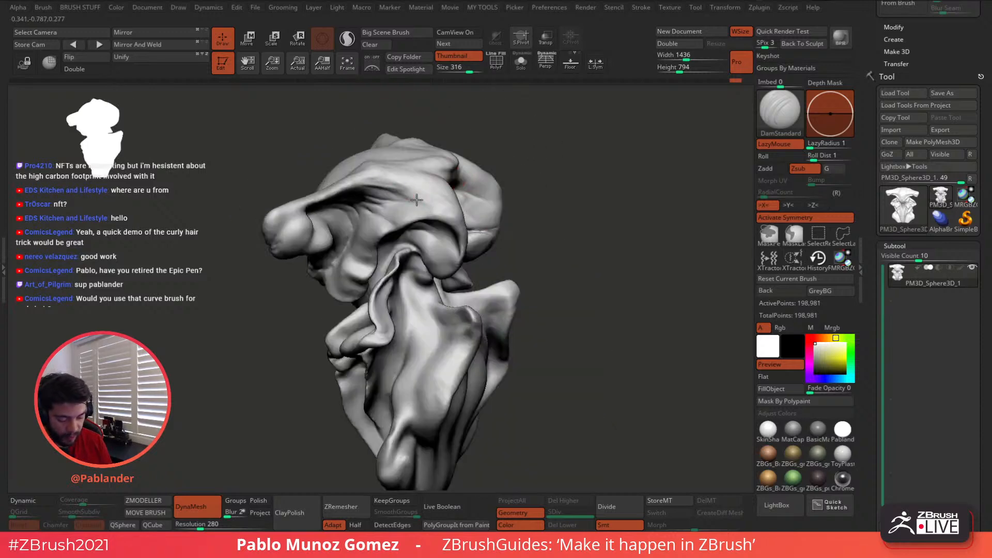
mouse_move(417, 200)
right_mouse_down()
mouse_move(501, 206)
mouse_move(412, 268)
mouse_move(421, 284)
right_mouse_up()
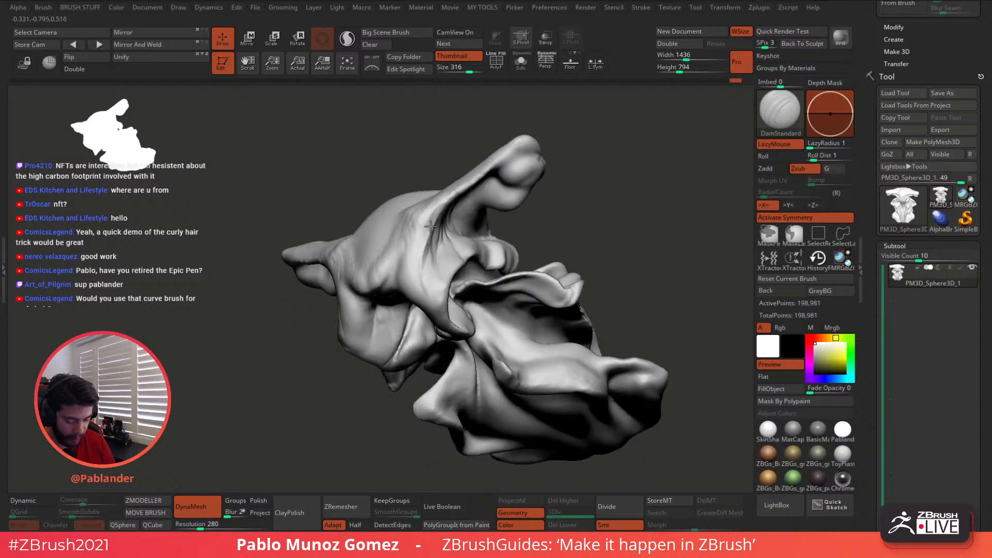
right_click_drag(442, 206, 426, 224)
left_click_drag(427, 194, 428, 215)
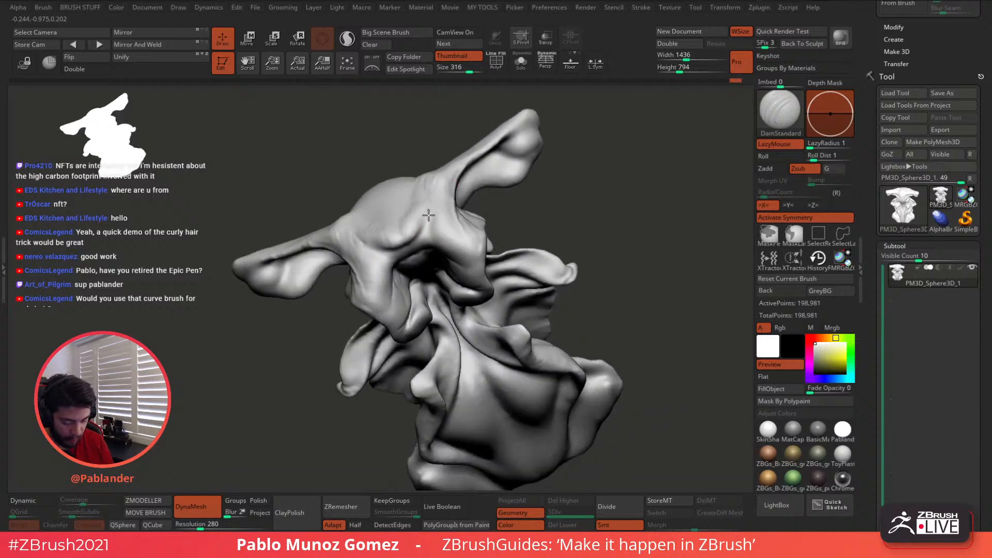
left_click_drag(401, 254, 441, 242)
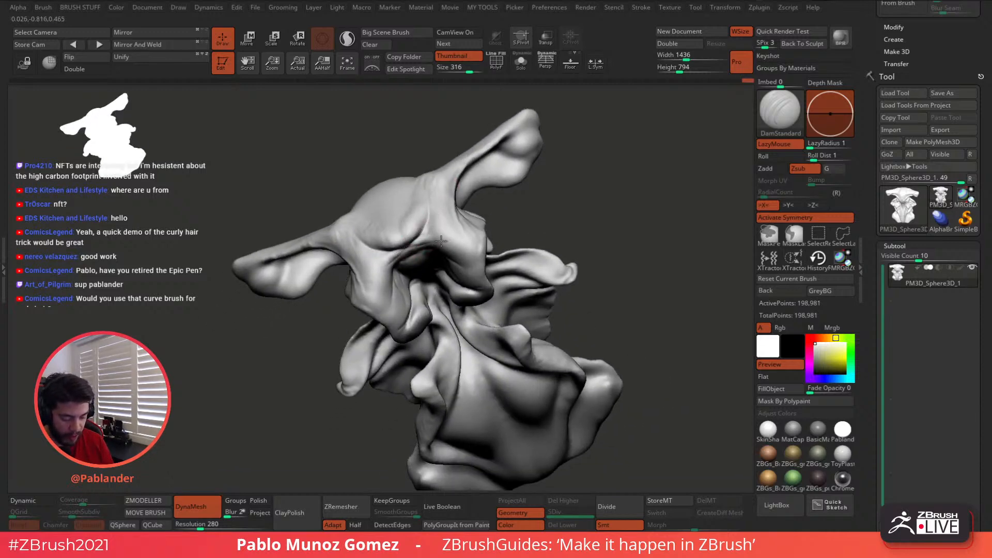
- Cut long mirrored grooves down the broad central form at the back of the neck and soften them
mouse_move(450, 256)
right_mouse_down("alt")
mouse_move(467, 202)
mouse_move(485, 250)
mouse_move(515, 273)
right_mouse_up("alt")
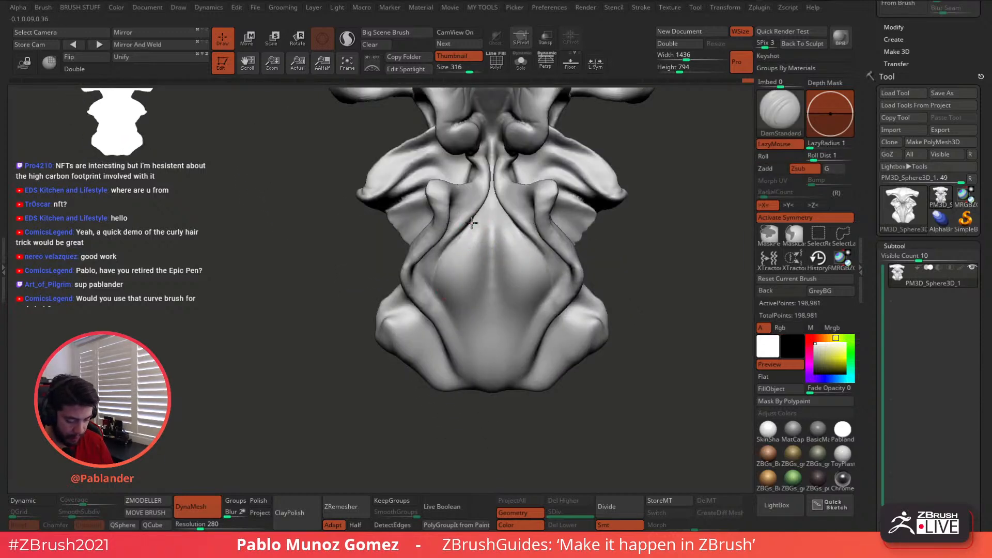
mouse_move(473, 220)
left_mouse_down()
mouse_move(445, 310)
mouse_move(434, 281)
left_mouse_up()
right_click_drag(511, 255, 486, 242)
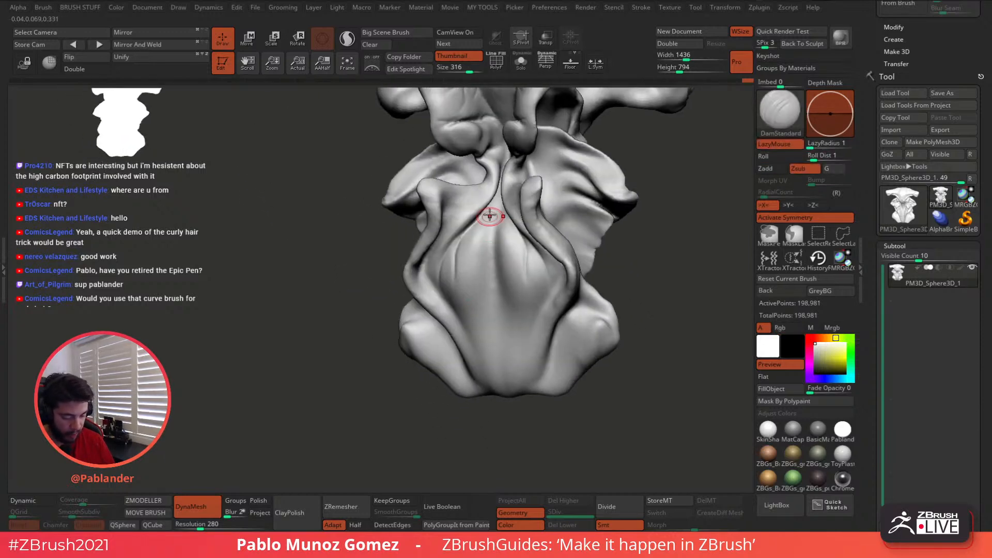
left_click_drag(486, 212, 488, 290)
left_click_drag(492, 246, 491, 293, "shift")
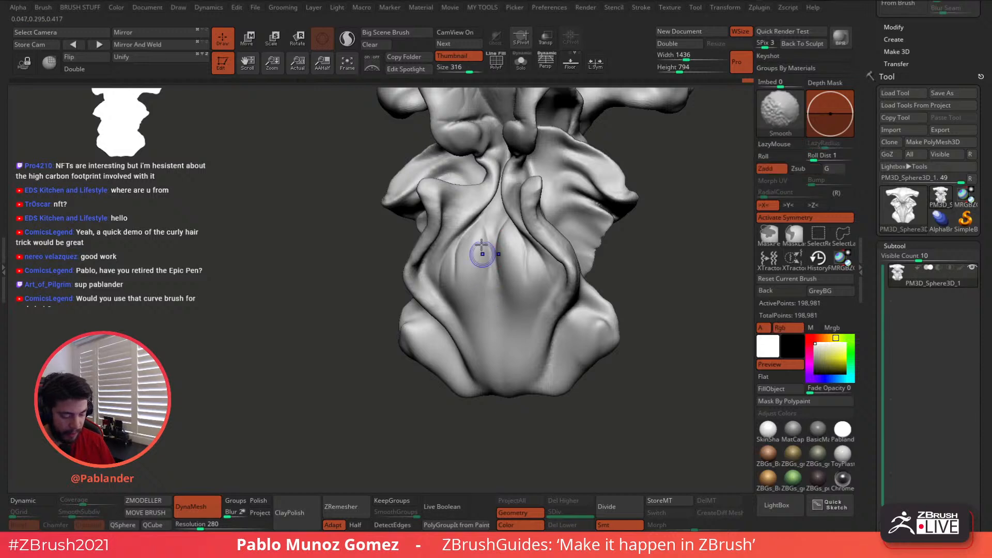
- Add creases to the flared folds beside the back of the neck and blend them with smoothing strokes
right_click_drag(482, 252, 445, 220)
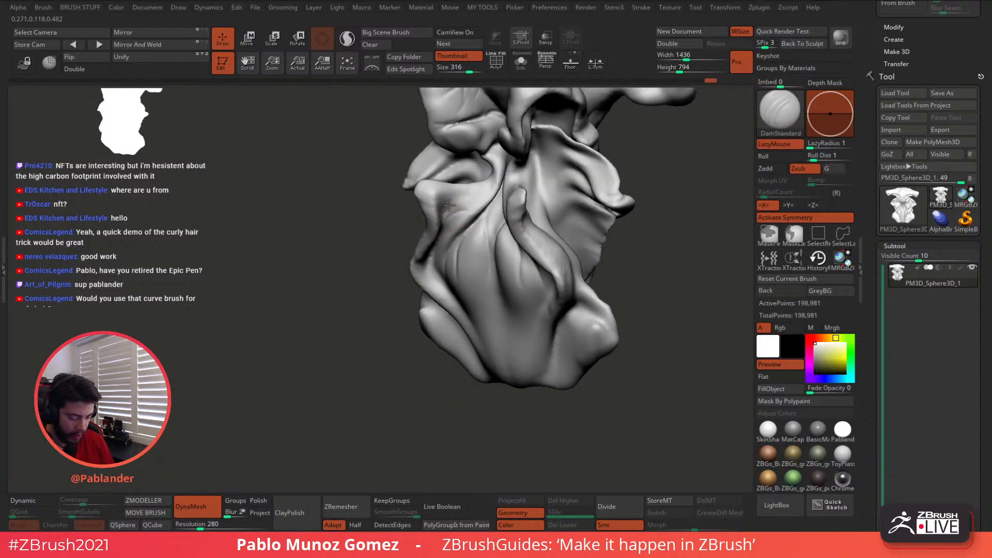
mouse_move(449, 206)
left_mouse_down()
mouse_move(485, 191)
mouse_move(450, 205)
left_mouse_up()
right_click_drag(450, 227, 435, 219)
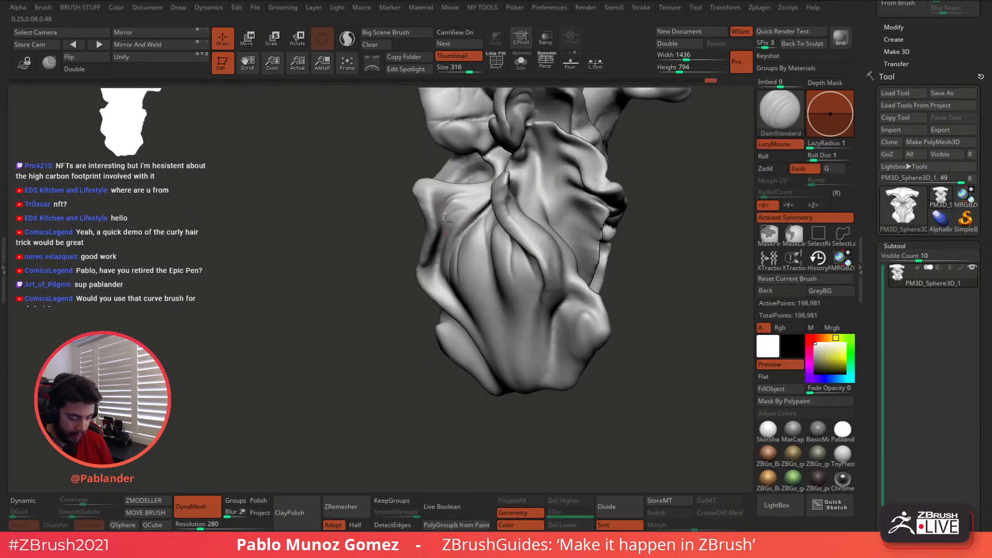
key("shift")
left_click_drag(488, 189, 450, 232, "shift")
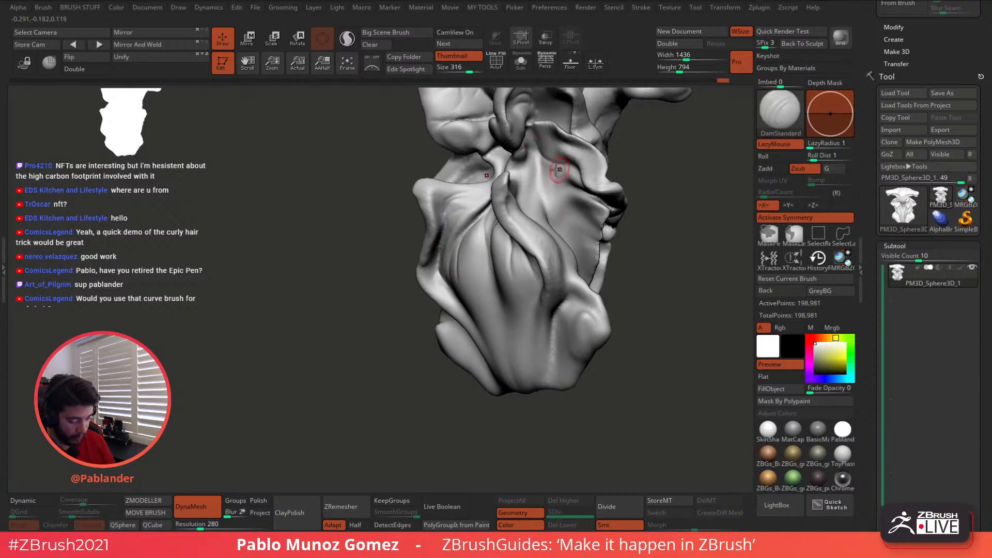
key("shift")
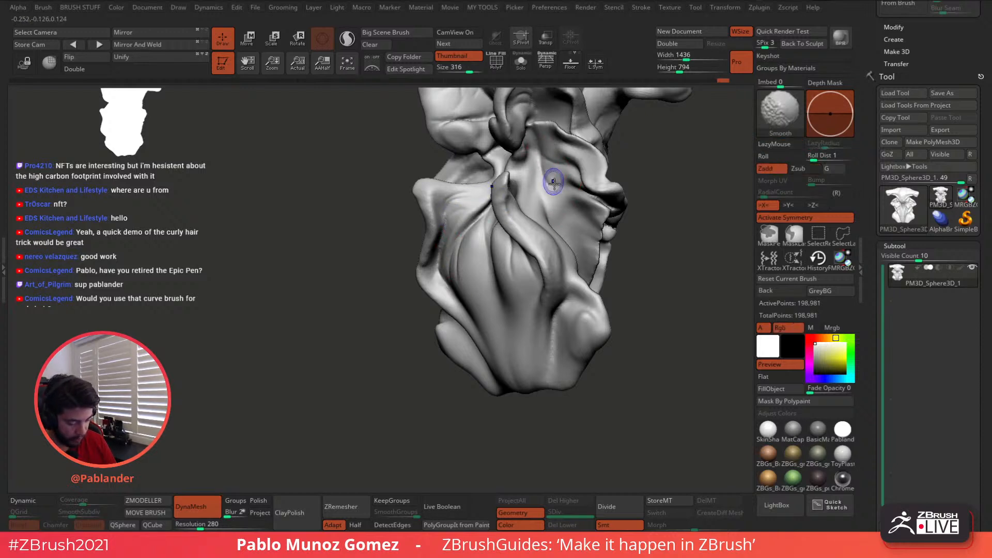
- Examine the refined folds and overall silhouette from the back, front and three-quarter side
mouse_move(554, 153)
right_mouse_down()
mouse_move(579, 150)
mouse_move(569, 135)
mouse_move(521, 200)
mouse_move(531, 219)
right_mouse_up()
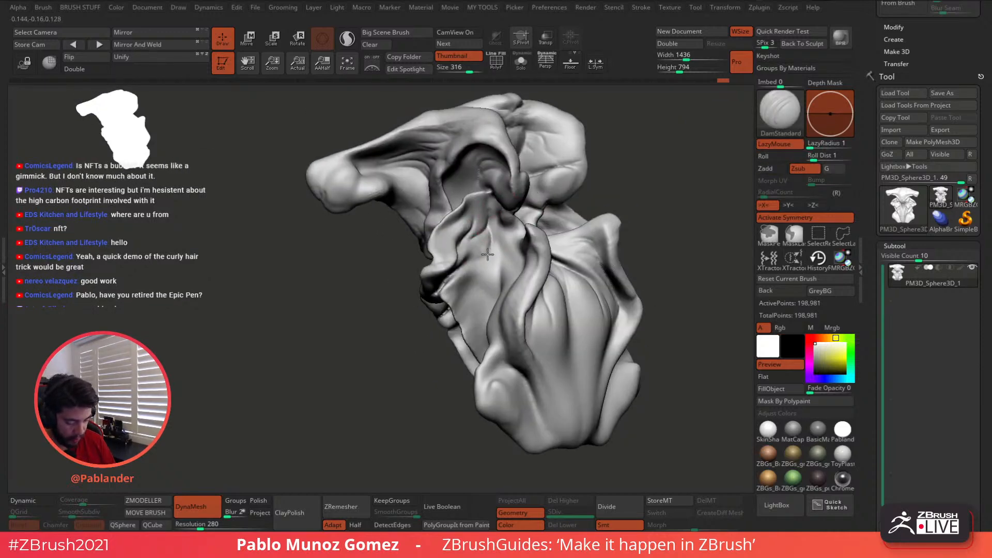
mouse_move(530, 259)
right_mouse_down()
mouse_move(486, 261)
mouse_move(541, 244)
mouse_move(535, 265)
mouse_move(552, 265)
right_mouse_up()
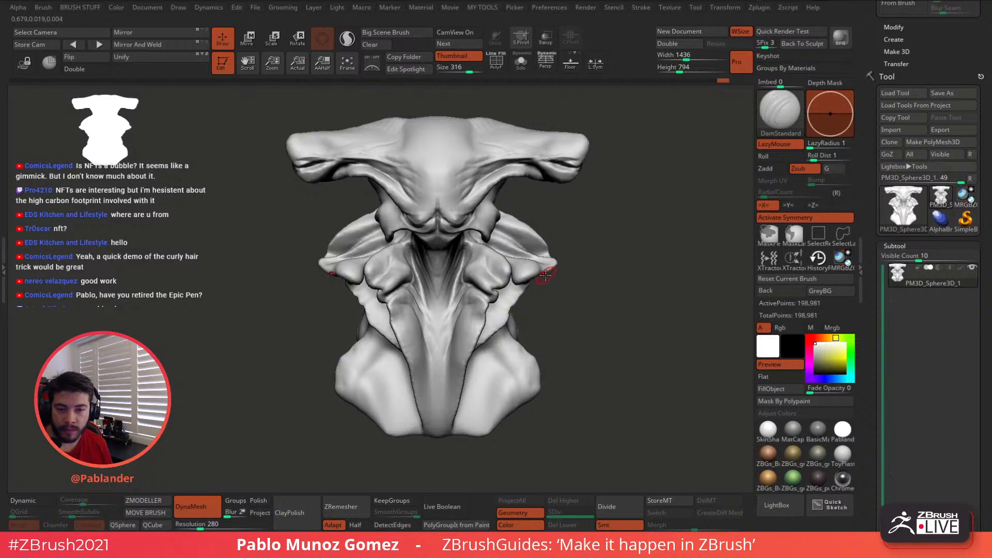
right_click_drag(514, 268, 533, 276)
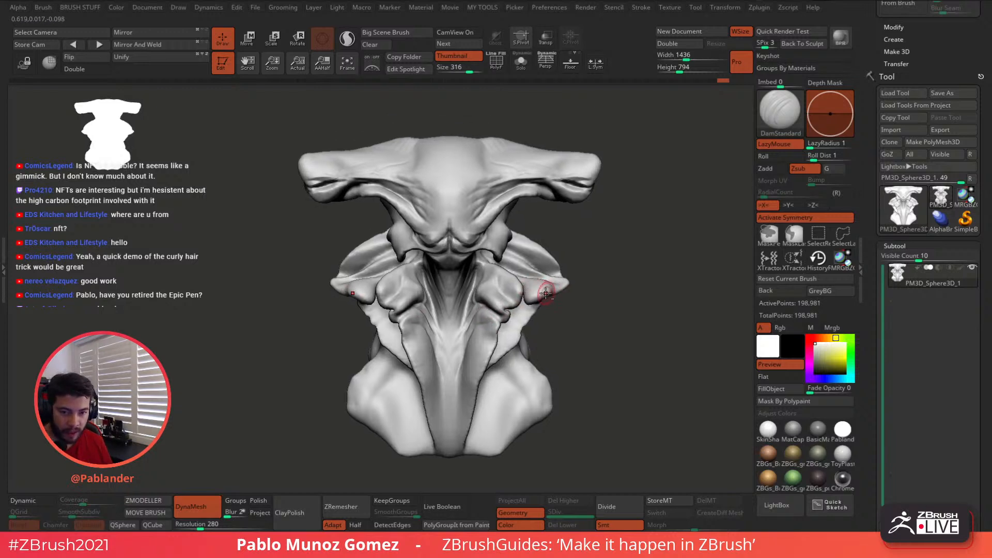
right_click_drag(475, 310, 493, 291)
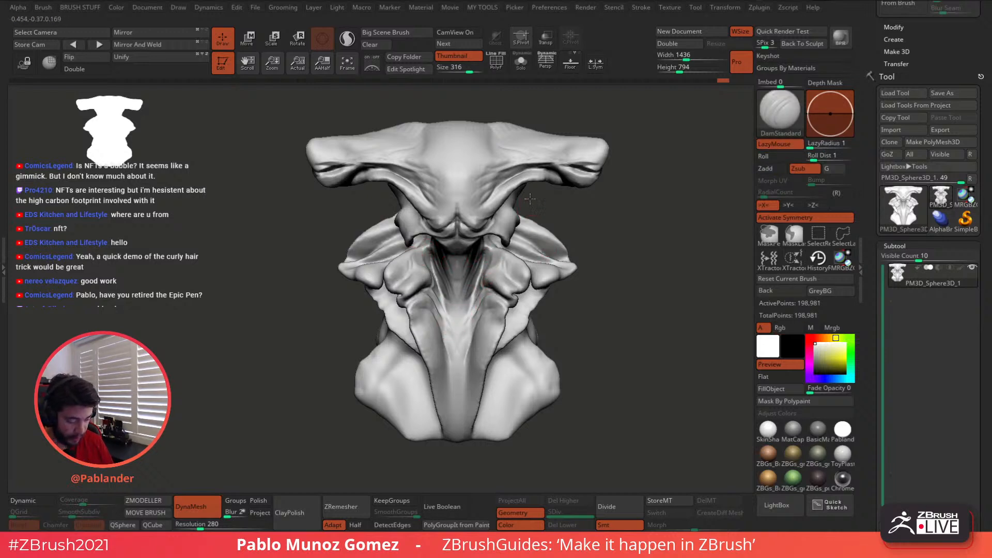
mouse_move(530, 199)
right_mouse_down()
mouse_move(490, 214)
mouse_move(500, 227)
mouse_move(490, 223)
right_mouse_up()
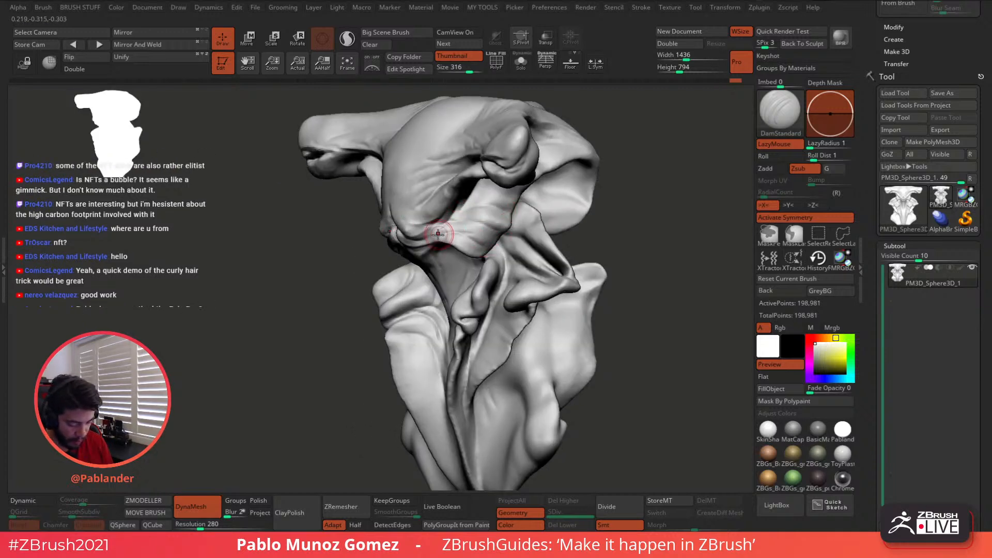
- Smooth the surfaces beneath the horns around the rear cavity
mouse_move(537, 200)
right_mouse_down()
mouse_move(497, 225)
mouse_move(471, 178)
right_mouse_up()
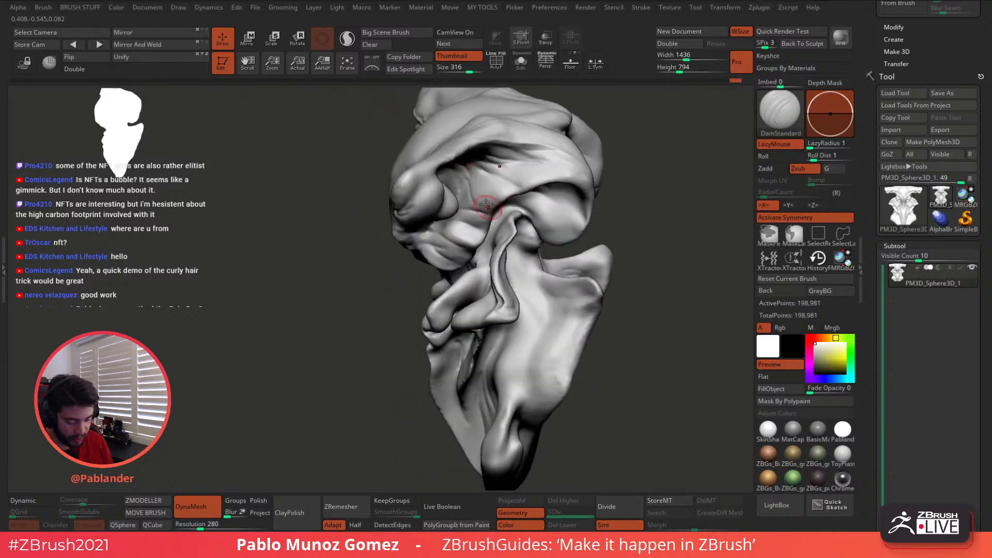
right_click_drag(549, 169, 436, 177)
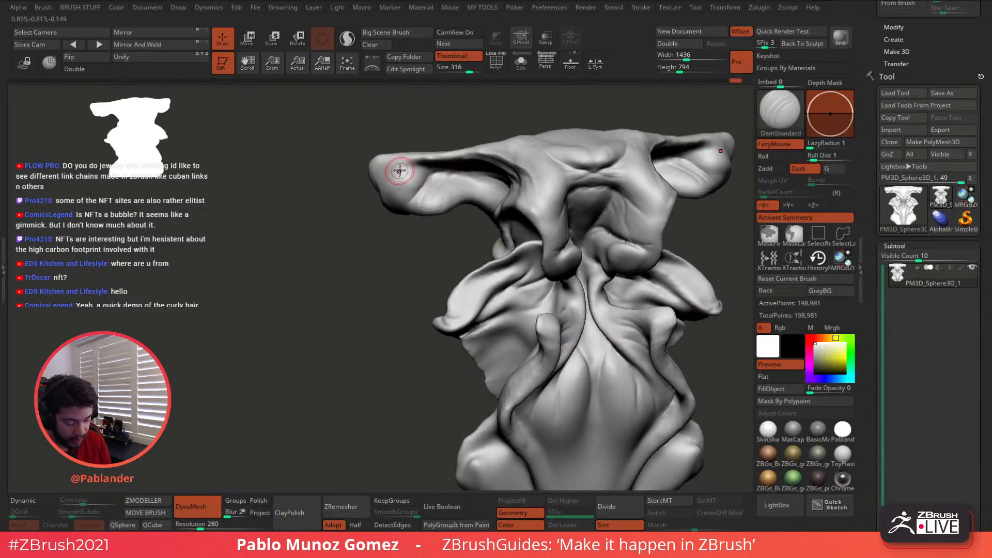
mouse_move(606, 224)
right_mouse_down("alt")
mouse_move(540, 218)
mouse_move(551, 174)
right_mouse_up("alt")
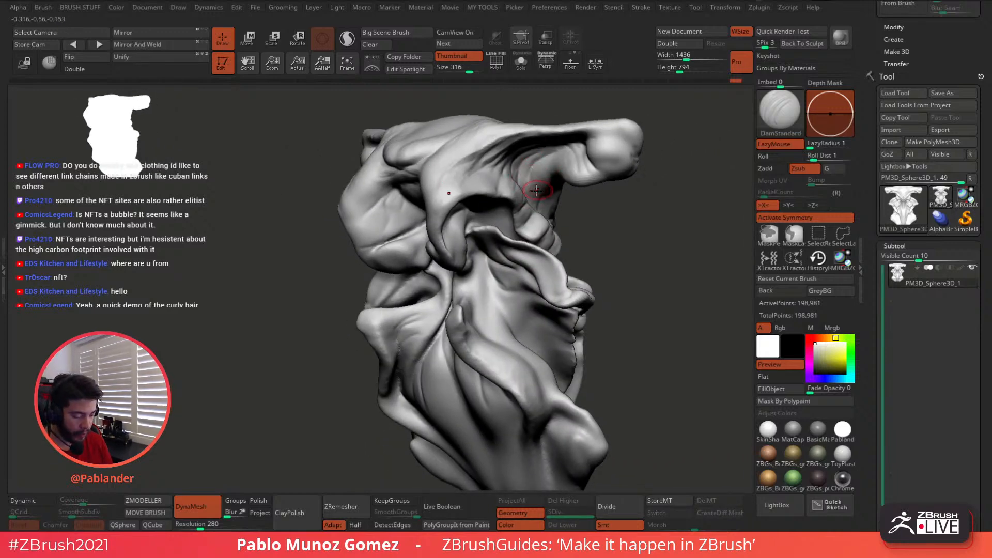
key("shift")
right_click_drag(488, 214, 511, 183)
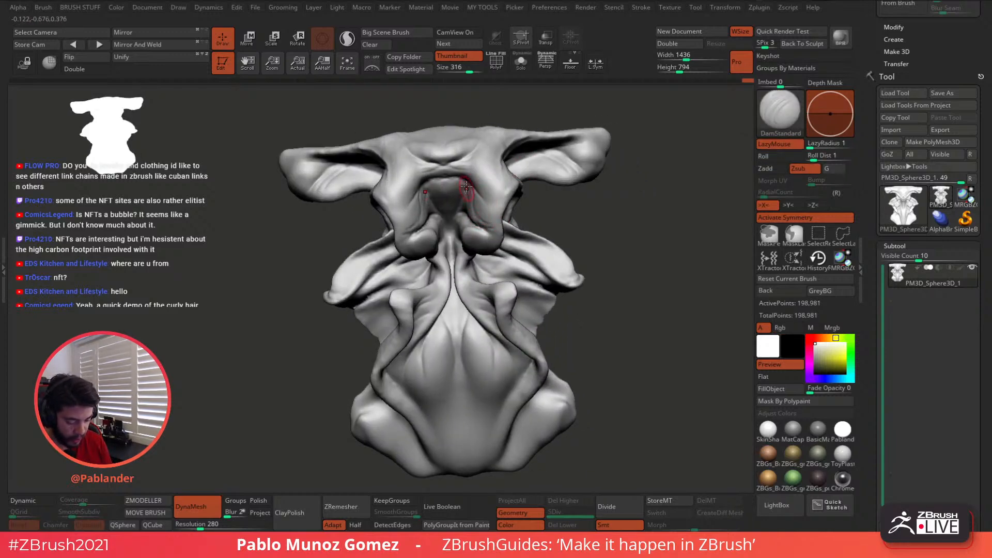
right_click_drag(471, 255, 498, 247)
mouse_move(473, 288)
left_mouse_down()
mouse_move(456, 326)
mouse_move(463, 315)
mouse_move(463, 377)
left_mouse_up()
key("ctrl+z")
key("ctrl+z")
- Carve mirrored creases along the lower edges of the central form at the back of the neck and smooth them
mouse_move(476, 293)
right_mouse_down()
mouse_move(488, 265)
mouse_move(468, 269)
right_mouse_up()
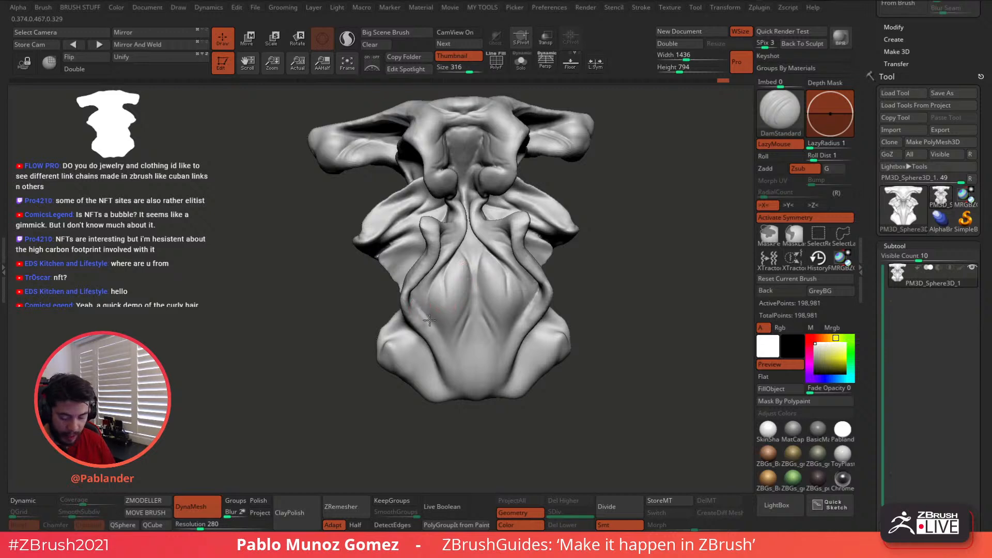
key("shift")
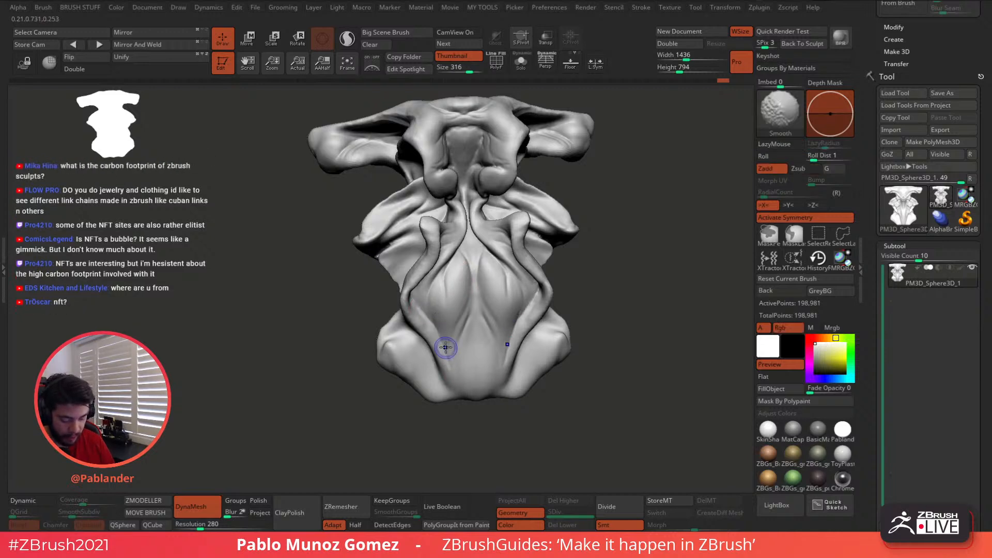
mouse_move(443, 365)
right_mouse_down()
mouse_move(454, 348)
mouse_move(431, 300)
right_mouse_up()
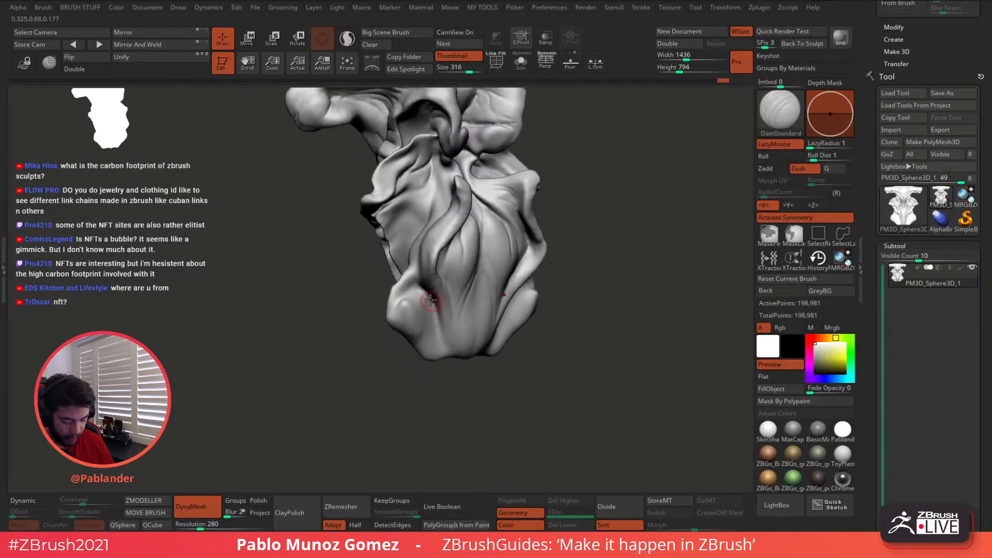
key("shift")
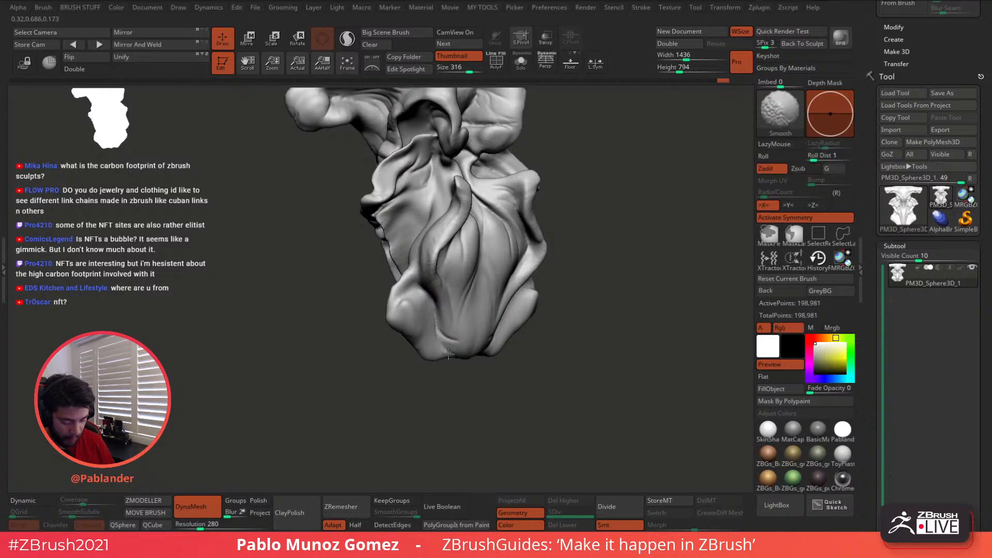
- Carve grooves down the side of the neck below the flared fold and blend them into the surface
mouse_move(449, 261)
right_mouse_down()
mouse_move(466, 262)
mouse_move(411, 199)
right_mouse_up()
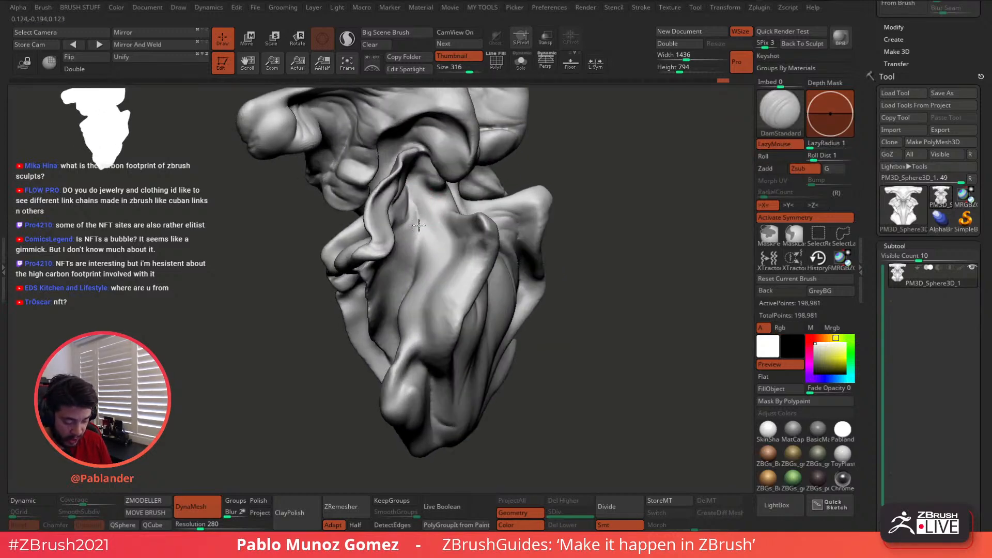
mouse_move(418, 225)
left_mouse_down()
mouse_move(413, 280)
mouse_move(419, 233)
mouse_move(399, 279)
left_mouse_up()
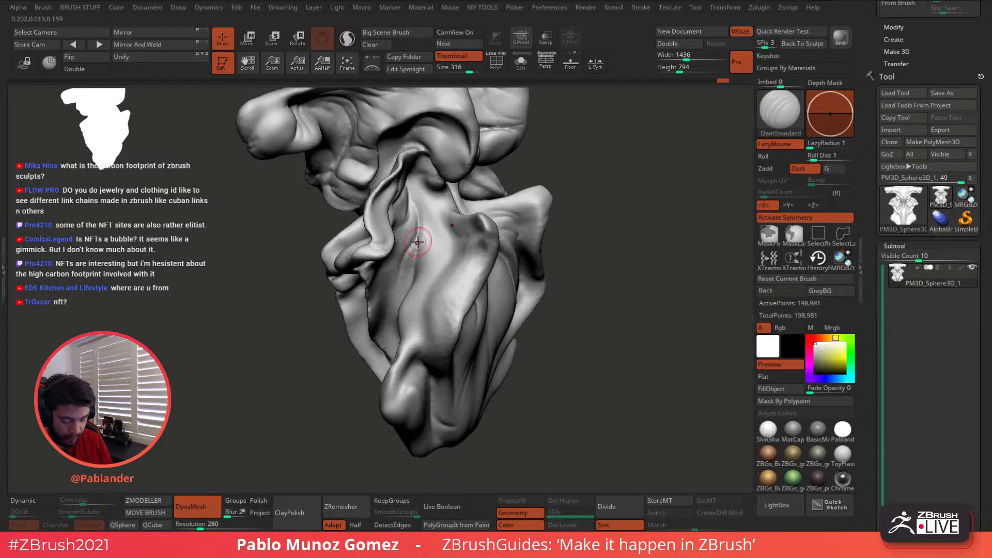
right_click_drag(454, 221, 443, 222)
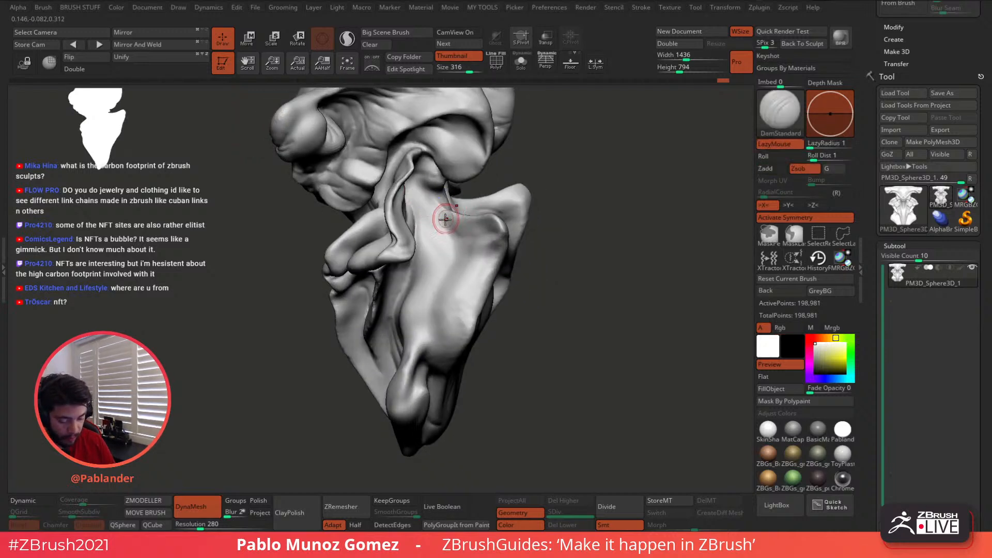
left_click_drag(430, 206, 461, 235)
mouse_move(431, 205)
left_mouse_down("shift")
mouse_move(460, 235)
mouse_move(475, 229)
mouse_move(458, 259)
left_mouse_up("shift")
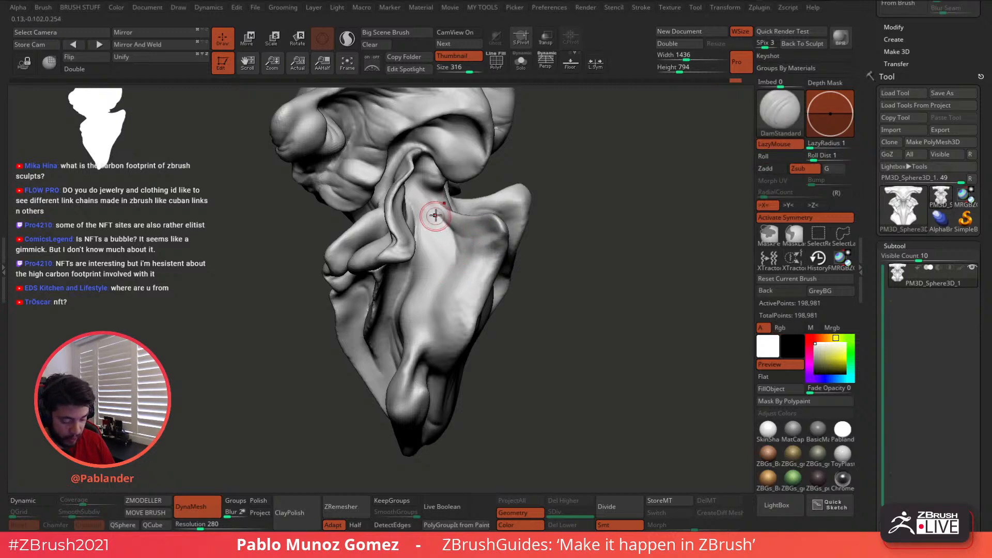
mouse_move(447, 231)
right_mouse_down()
mouse_move(454, 250)
mouse_move(434, 219)
mouse_move(434, 173)
mouse_move(416, 162)
right_mouse_up()
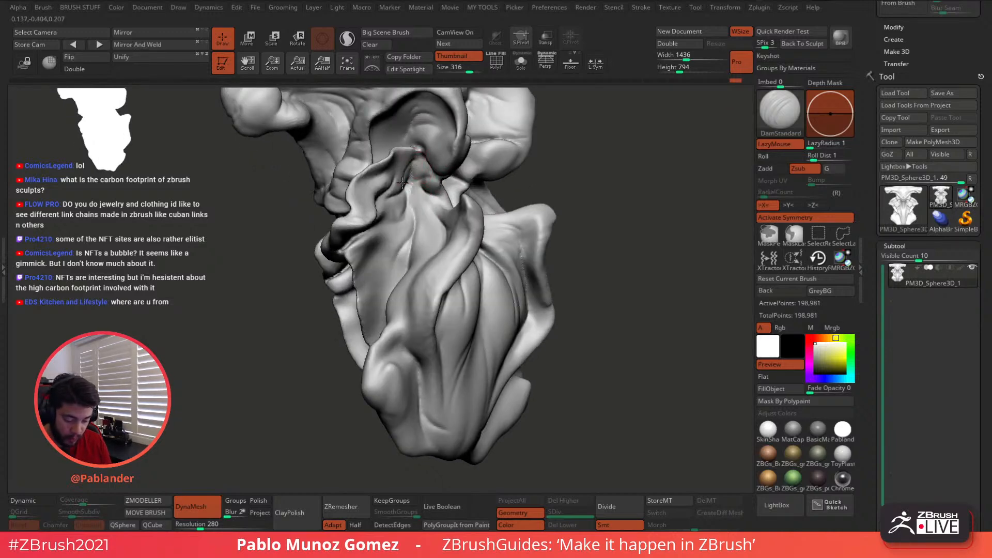
right_click_drag(403, 203, 418, 182)
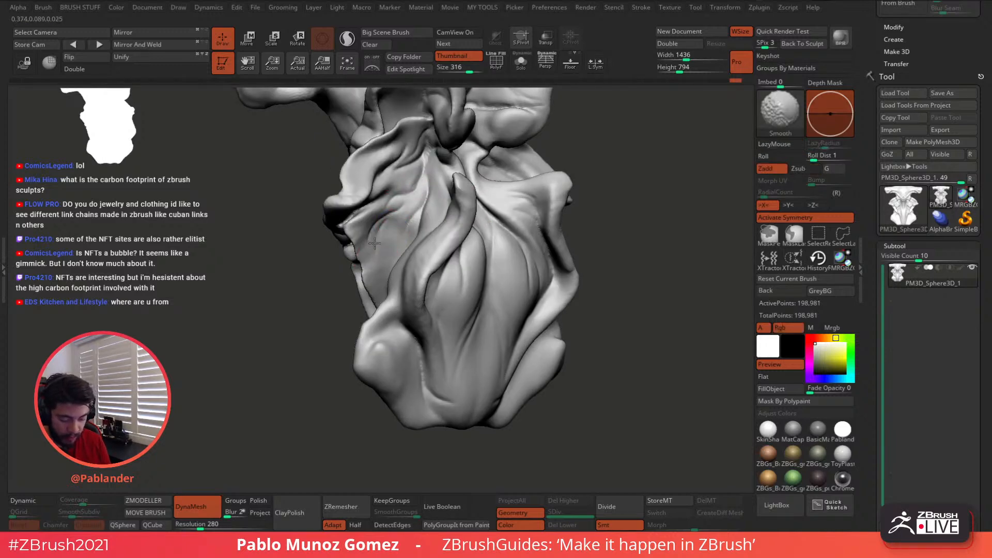
- Carve a crease along the inner edge of the rounded bulge at the lower side of the neck
mouse_move(394, 226)
right_mouse_down()
mouse_move(409, 192)
mouse_move(430, 187)
right_mouse_up()
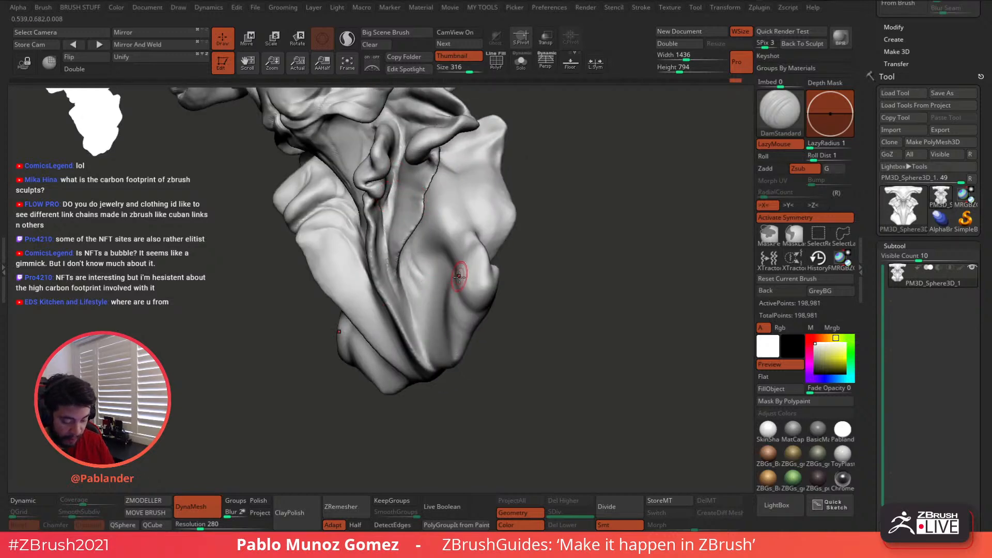
right_click_drag(442, 257, 459, 256)
left_click_drag(428, 237, 469, 293)
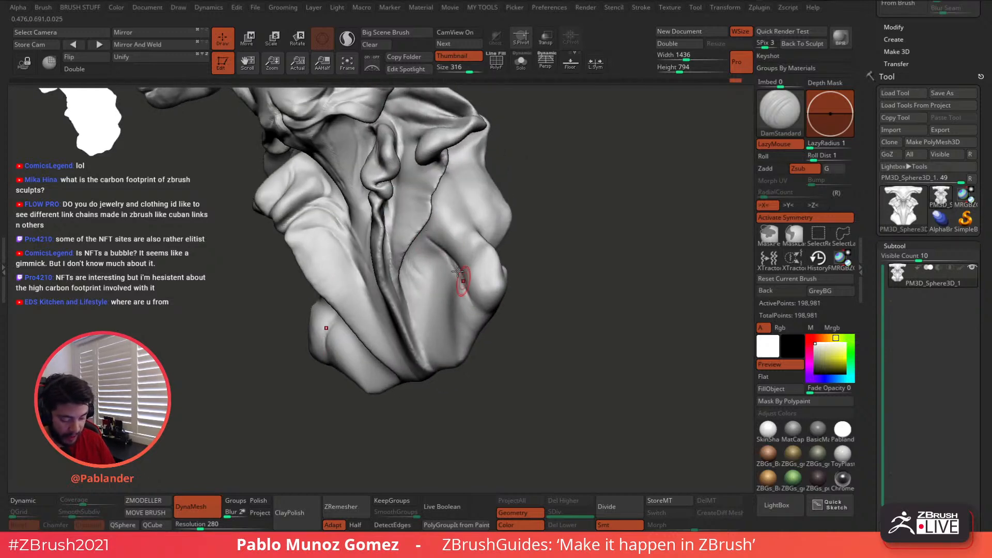
- Add mirrored creases to the flat lower panels beside the throat column and soften them with smoothing
mouse_move(434, 243)
right_mouse_down()
mouse_move(478, 230)
mouse_move(527, 234)
mouse_move(514, 274)
mouse_move(525, 261)
right_mouse_up()
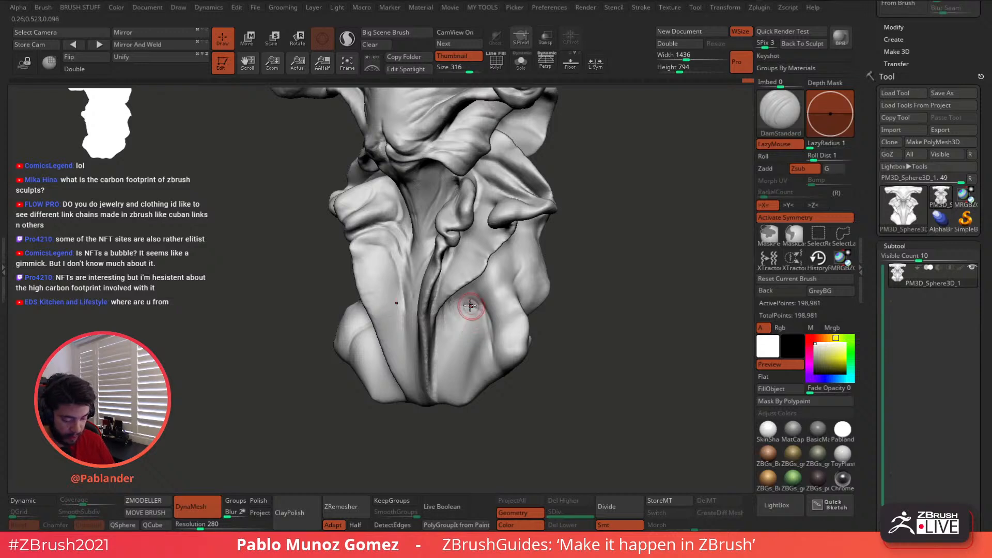
right_click_drag(471, 312, 551, 236)
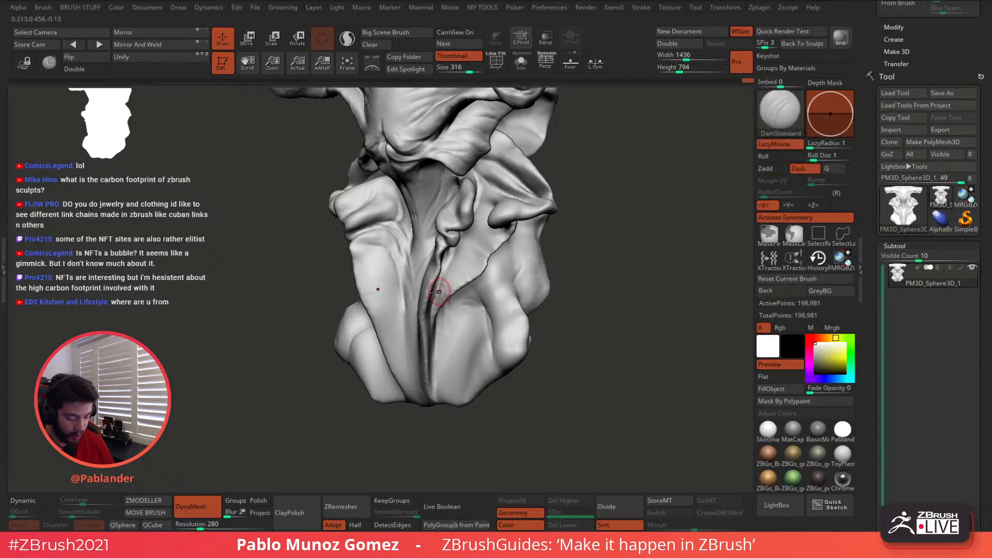
mouse_move(403, 271)
right_mouse_down("shift")
mouse_move(452, 240)
mouse_move(508, 261)
right_mouse_up("shift")
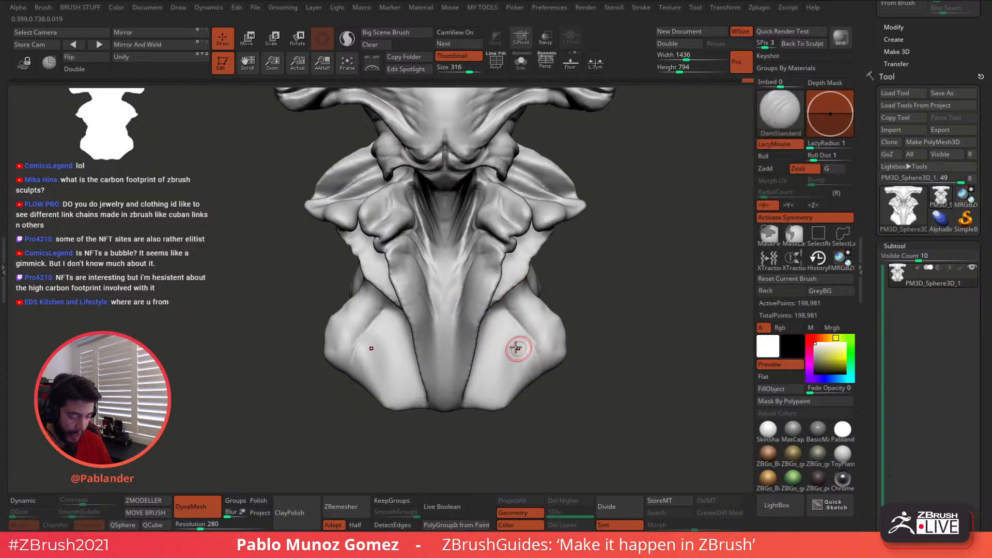
mouse_move(525, 332)
right_mouse_down()
mouse_move(541, 307)
mouse_move(536, 290)
mouse_move(496, 288)
right_mouse_up()
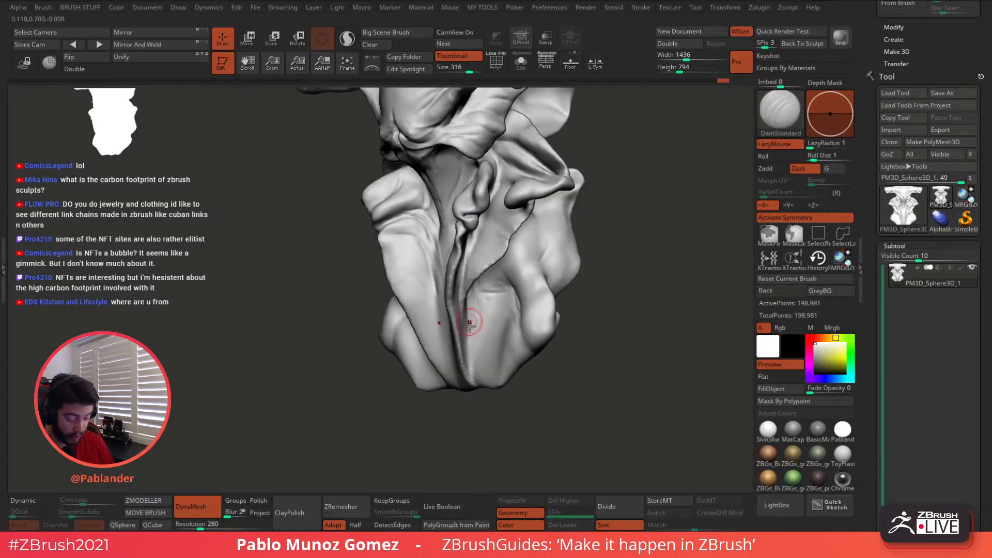
key("shift")
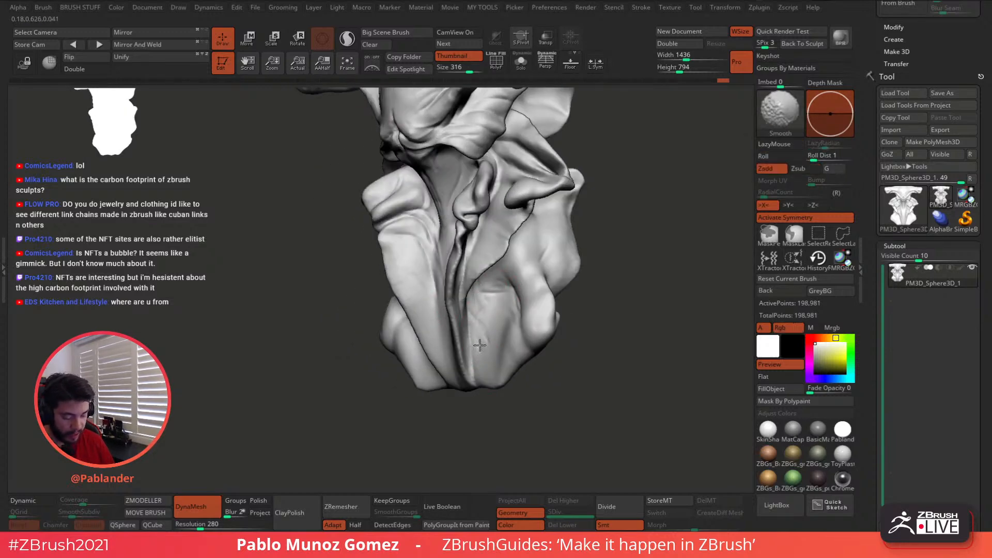
- Carve creases on the side of the neck and across the rear lobe of the head, softening both with smoothing
mouse_move(547, 235)
right_mouse_down()
mouse_move(563, 231)
mouse_move(534, 226)
mouse_move(508, 244)
right_mouse_up()
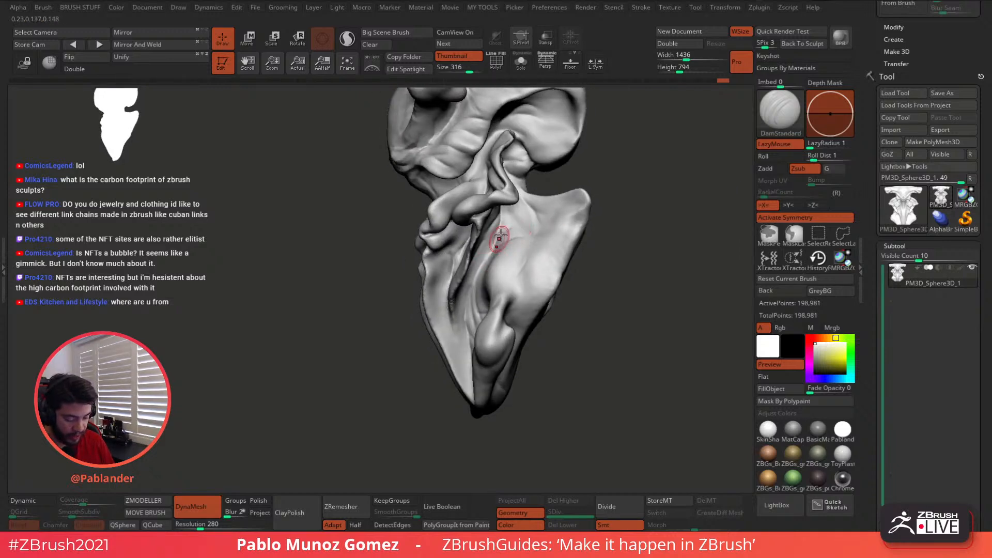
key("shift")
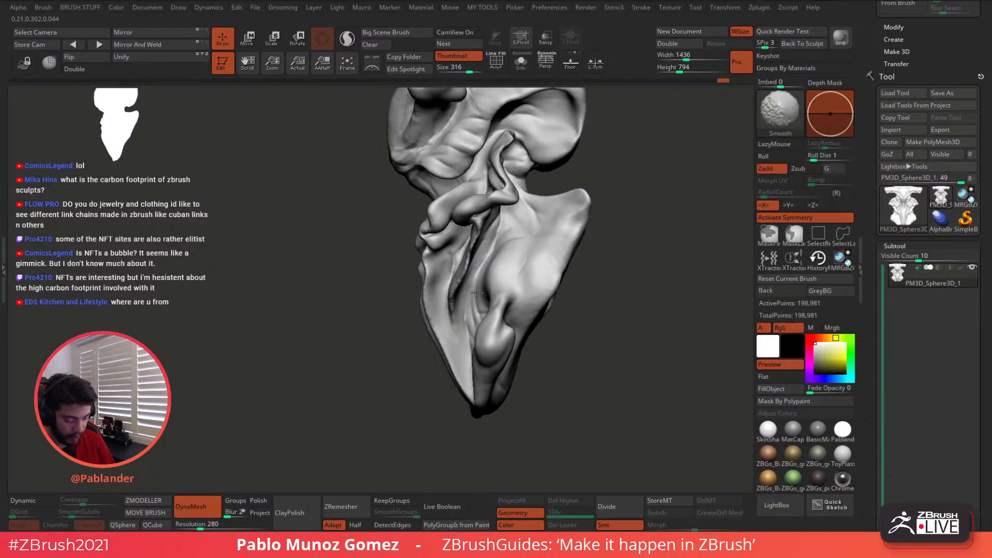
right_click_drag(568, 219, 539, 267, "alt")
mouse_move(537, 192)
right_mouse_down()
mouse_move(481, 176)
mouse_move(492, 161)
right_mouse_up()
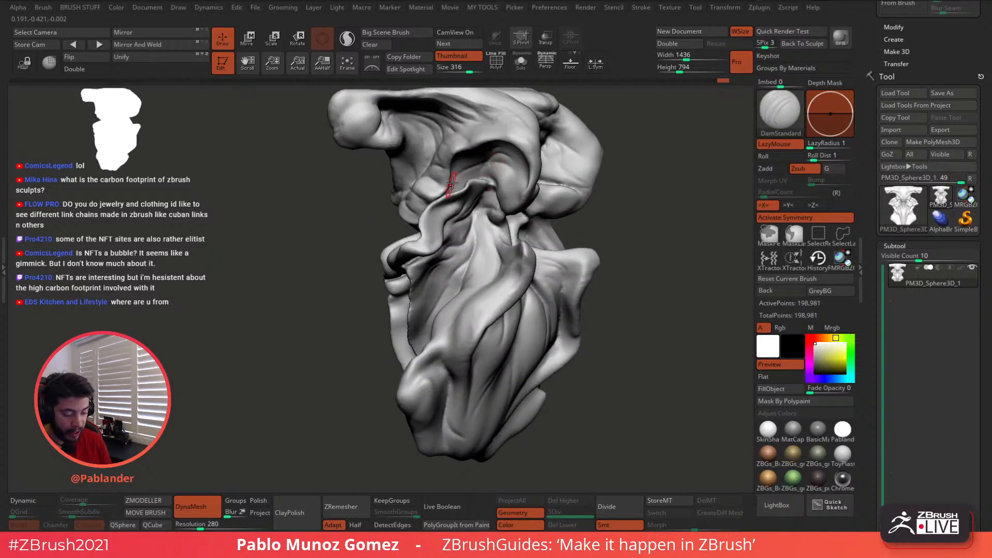
key("shift")
key("shift")
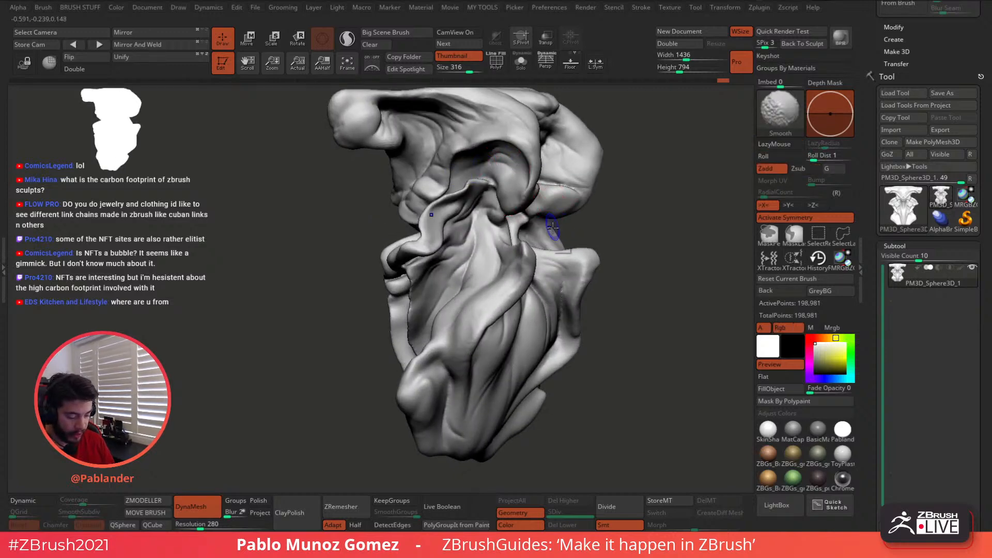
- Carve a central groove down the back of the neck, smooth its lower end and deepen it with a larger brush
mouse_move(581, 216)
right_mouse_down("alt")
mouse_move(568, 241)
mouse_move(516, 191)
mouse_move(505, 203)
mouse_move(541, 212)
mouse_move(516, 278)
mouse_move(498, 292)
right_mouse_up("alt")
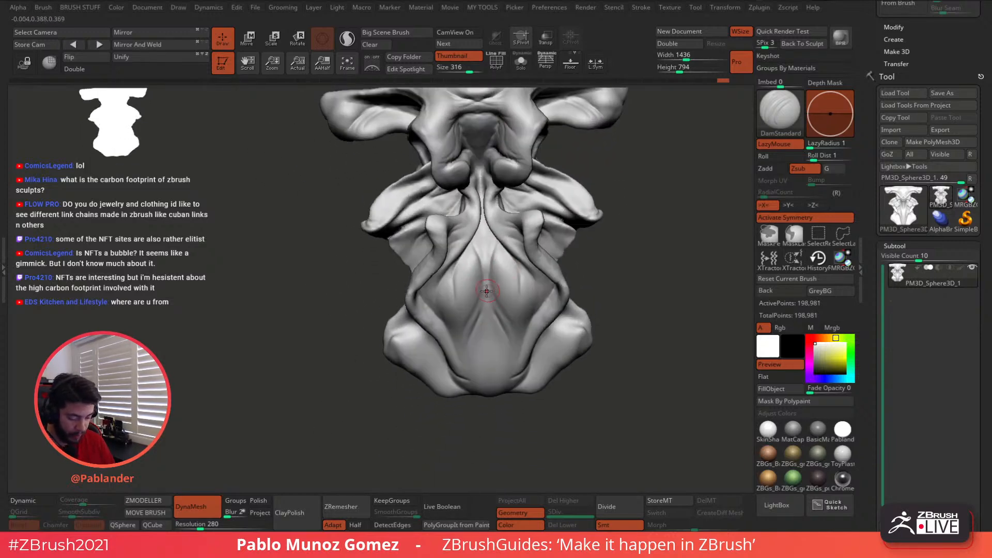
key("shift")
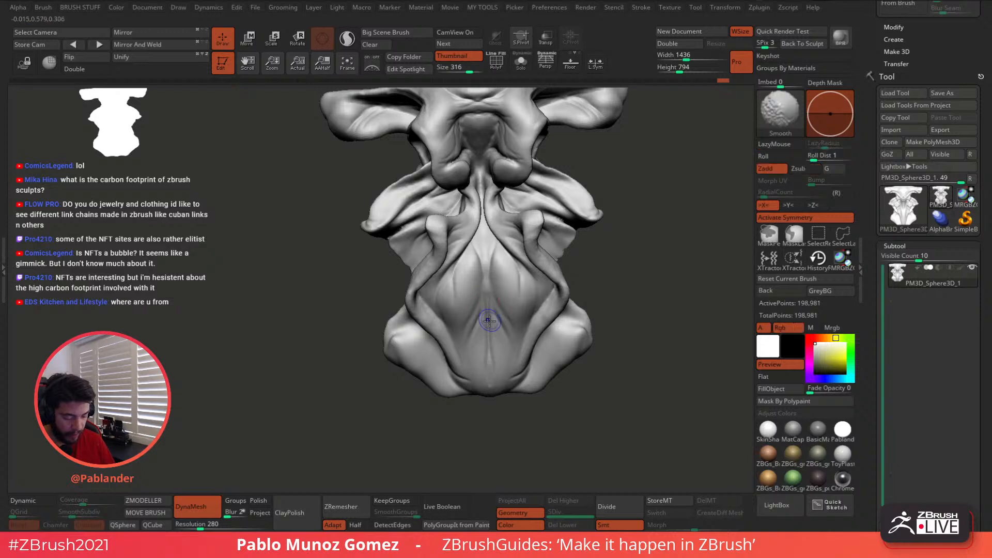
right_click_drag(489, 357, 499, 286)
right_click(454, 300)
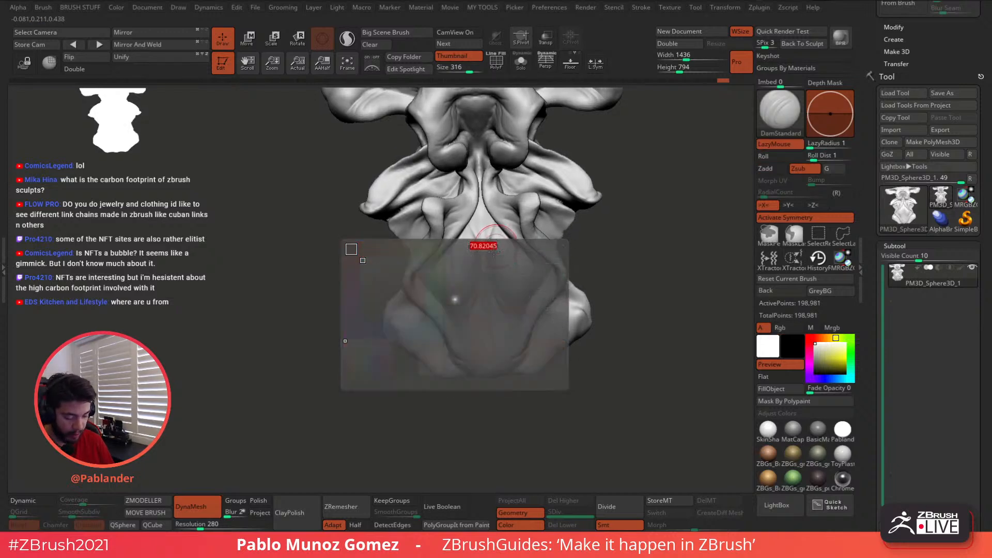
left_click_drag(483, 256, 481, 356)
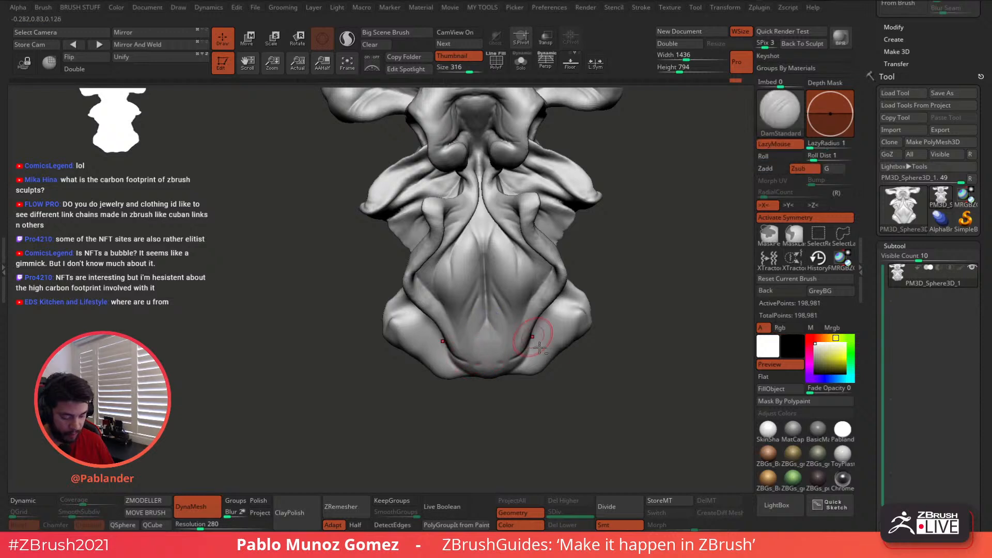
- Deepen the creases within and below the flared side folds at the back of the neck
right_click_drag(540, 348, 519, 333)
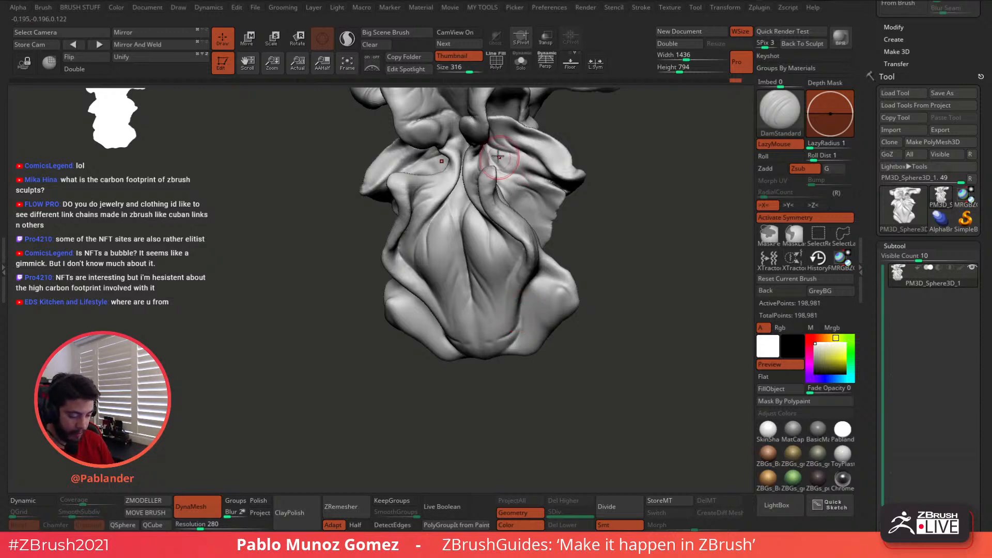
mouse_move(504, 160)
right_mouse_down()
mouse_move(514, 159)
mouse_move(416, 184)
right_mouse_up()
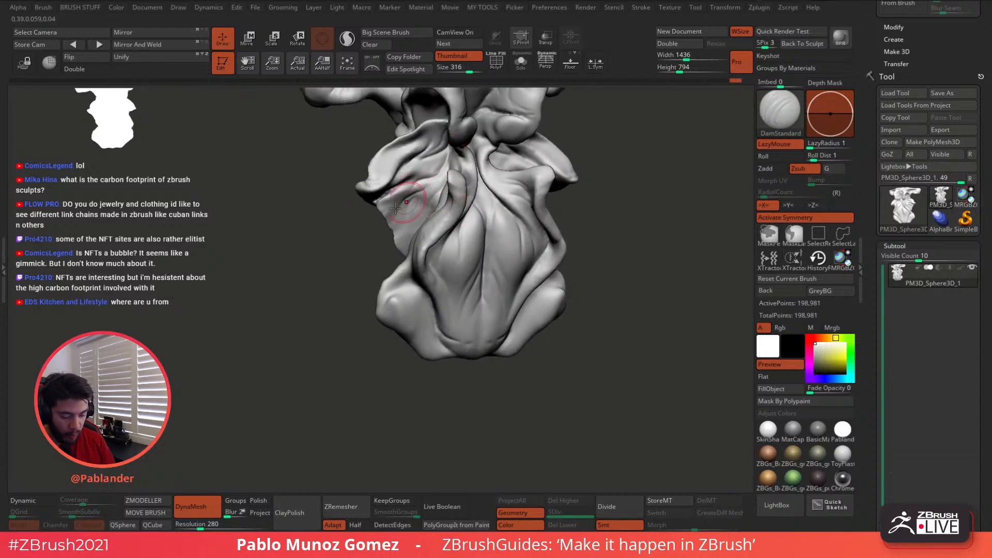
right_click_drag(510, 177, 491, 240)
mouse_move(525, 162)
right_mouse_down()
mouse_move(543, 199)
mouse_move(528, 189)
right_mouse_up()
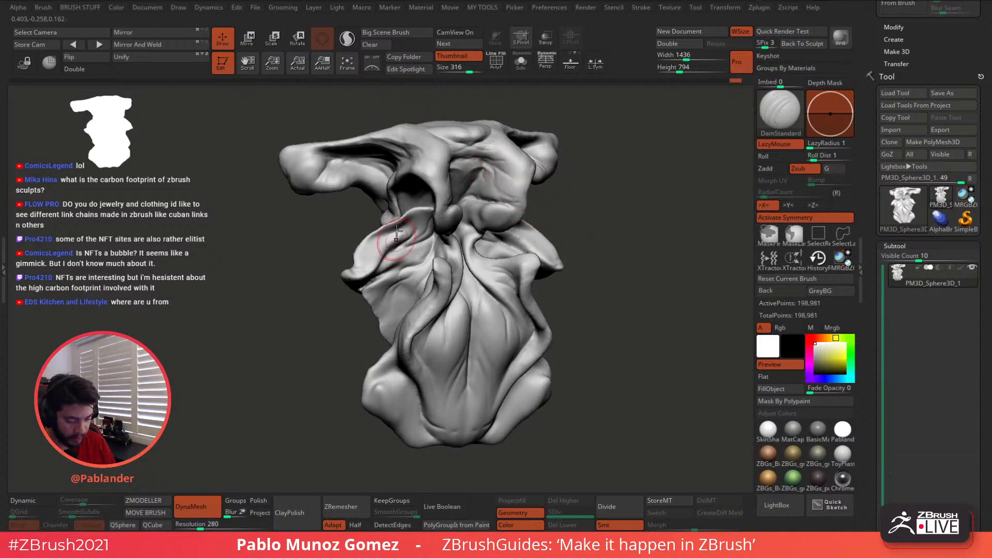
mouse_move(472, 155)
right_mouse_down()
mouse_move(567, 194)
mouse_move(521, 192)
right_mouse_up()
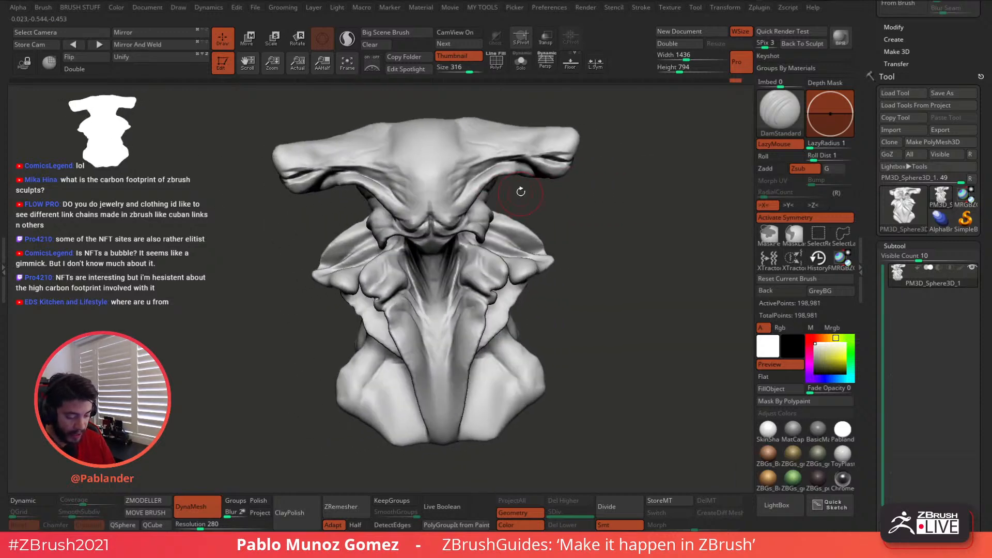
- Adjust the DamStandard brush and carve mirrored creases beside the central bulge of the forehead
key("space")
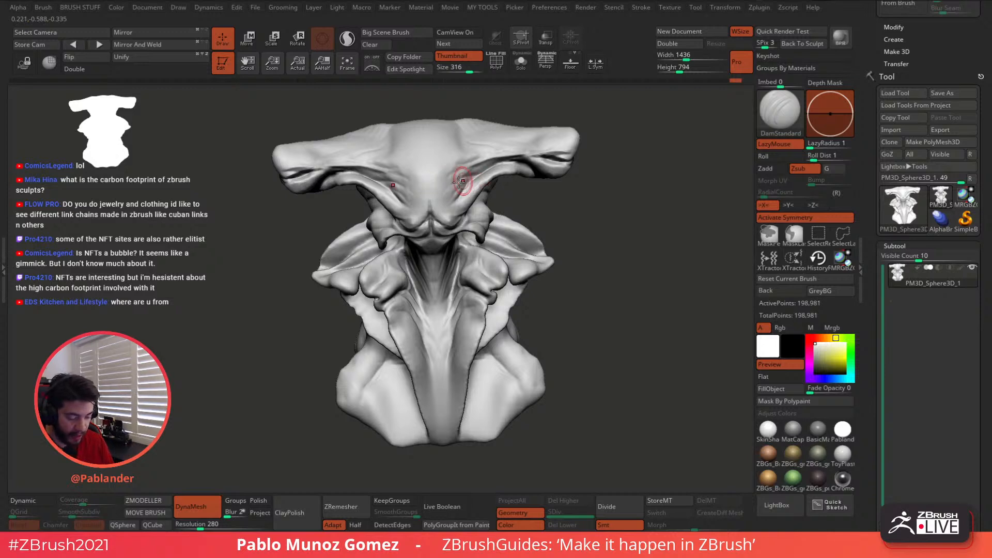
mouse_move(479, 195)
left_mouse_down()
mouse_move(494, 175)
mouse_move(486, 183)
left_mouse_up()
left_click_drag(593, 204, 537, 280)
- Switch to the Move brush and reshape the lower end of the neck and its mirrored side lobes
key("b")
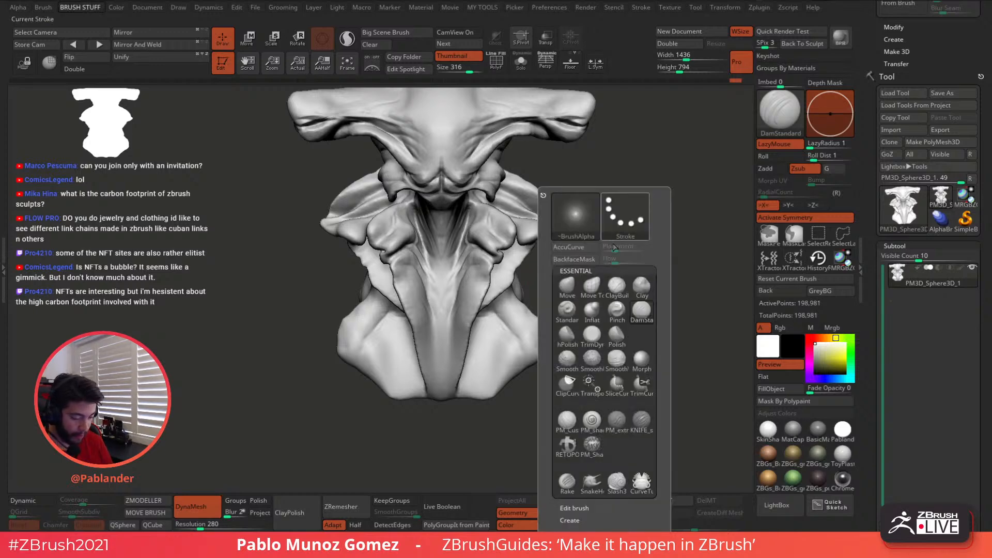
left_click(569, 286)
key("space")
mouse_move(624, 193)
left_mouse_down()
mouse_move(606, 210)
mouse_move(616, 213)
mouse_move(607, 228)
mouse_move(560, 259)
left_mouse_up()
left_click_drag(457, 354, 468, 366)
left_click_drag(525, 308, 526, 318)
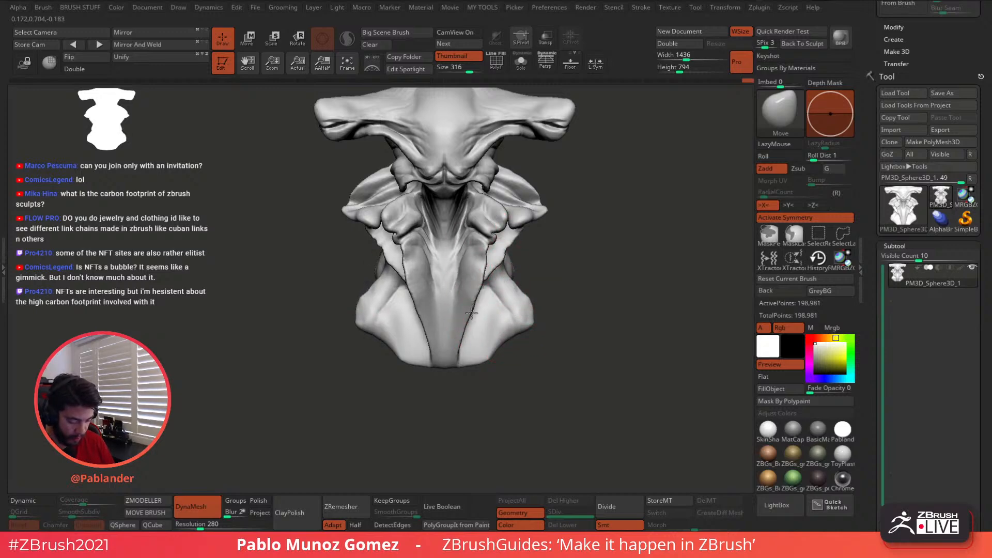
- Adjust the lower side lobes and reshape the rear contour of the neck with the Move brush
mouse_move(465, 390)
left_mouse_down()
mouse_move(544, 285)
mouse_move(574, 304)
mouse_move(534, 321)
left_mouse_up()
left_click_drag(519, 332, 521, 343)
left_click_drag(542, 338, 560, 335)
mouse_move(458, 294)
left_mouse_down()
mouse_move(437, 279)
mouse_move(422, 232)
left_mouse_up()
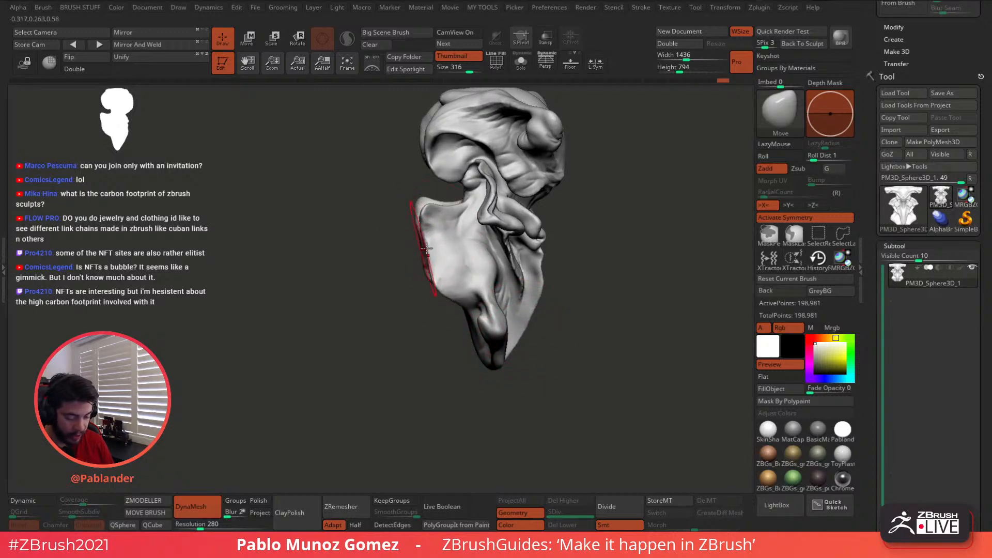
left_click_drag(594, 297, 542, 295)
mouse_move(455, 272)
left_mouse_down()
mouse_move(438, 294)
mouse_move(464, 269)
left_mouse_up()
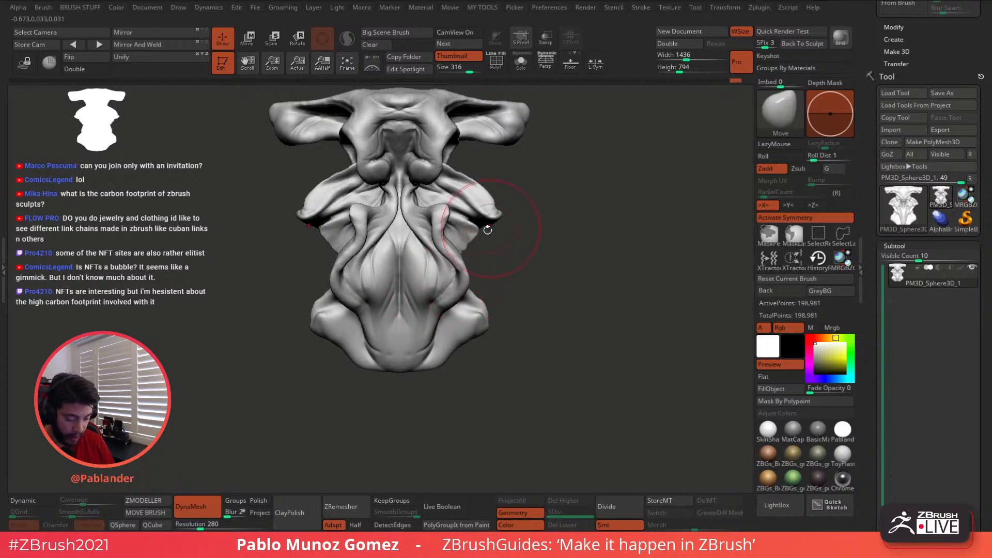
- Push the flared side folds inward and upward from the back, adjusting the Move brush for the stroke
mouse_move(488, 206)
left_mouse_down()
mouse_move(522, 213)
mouse_move(506, 211)
mouse_move(516, 222)
mouse_move(511, 257)
left_mouse_up()
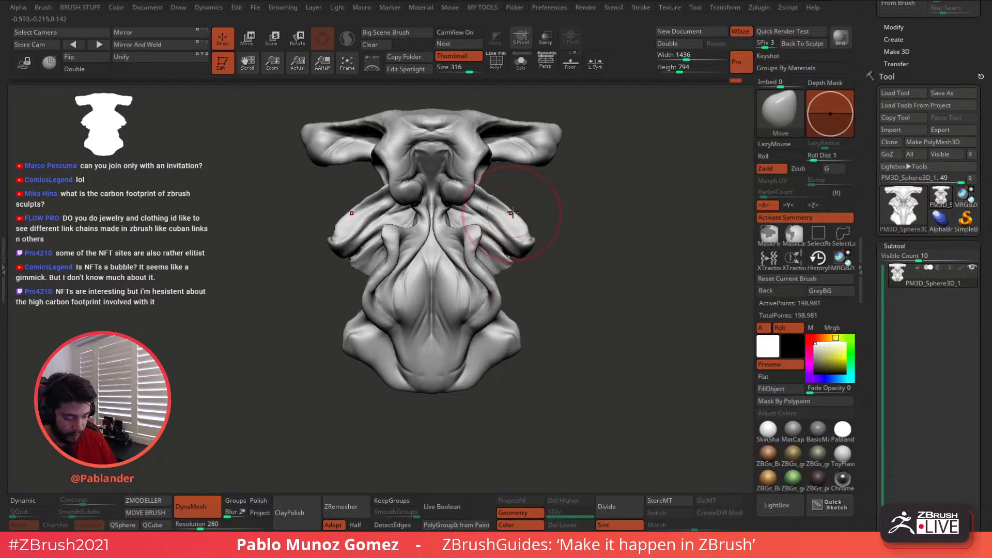
mouse_move(512, 212)
left_mouse_down()
mouse_move(525, 215)
mouse_move(502, 205)
left_mouse_up()
key("space")
left_click_drag(529, 236, 515, 219)
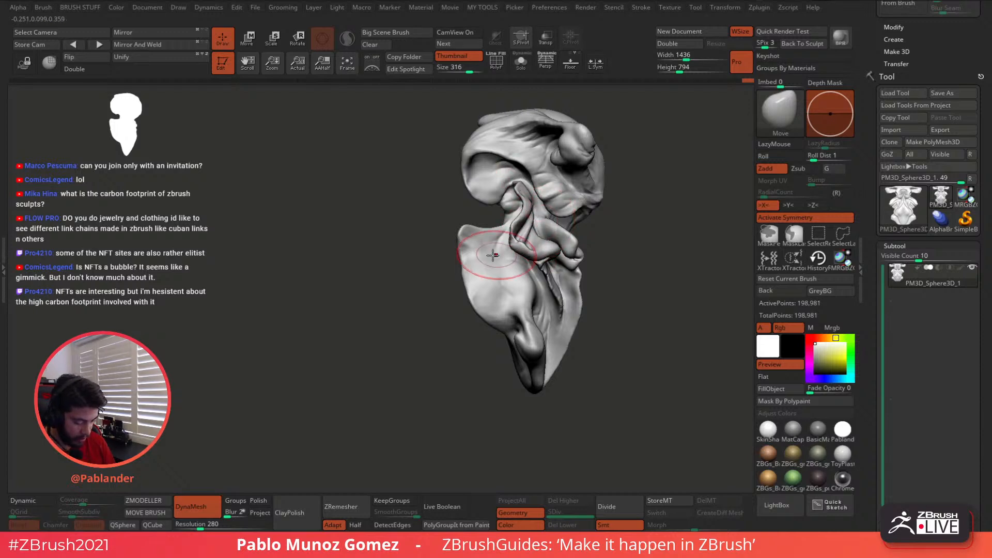
- Pull the lower side lobe backward into a protruding knob and refine its shape from behind
right_click_drag(533, 304, 513, 265, "alt")
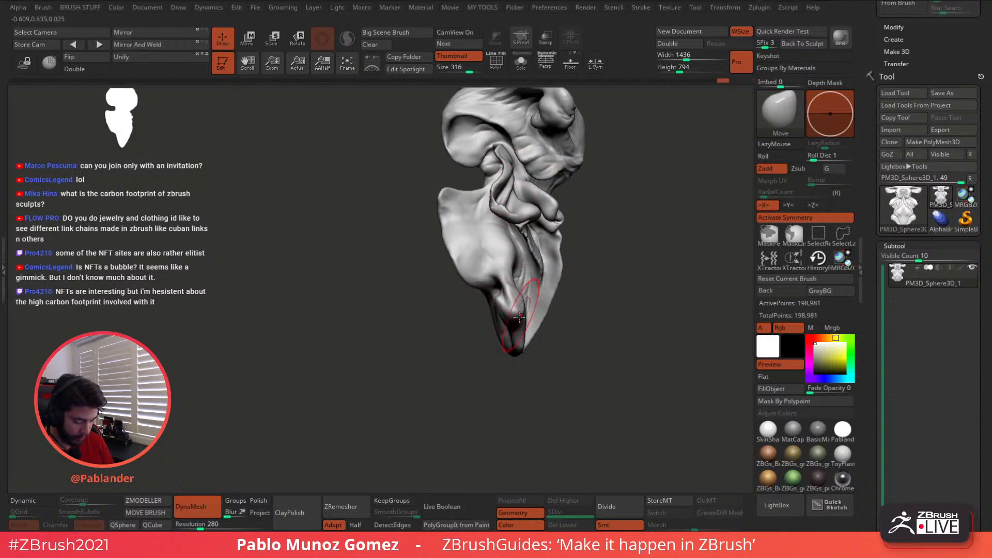
left_click_drag(520, 305, 488, 316)
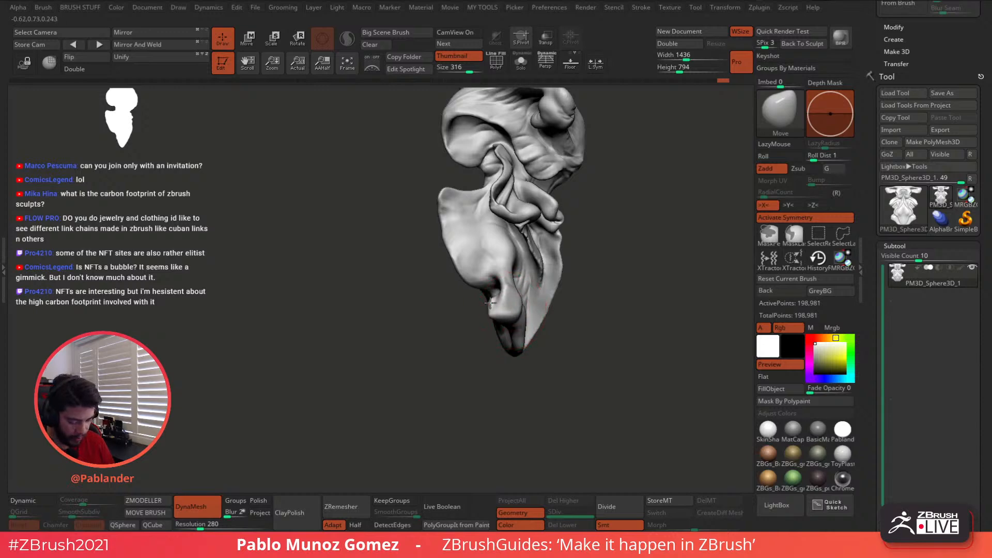
right_click_drag(476, 319, 485, 306)
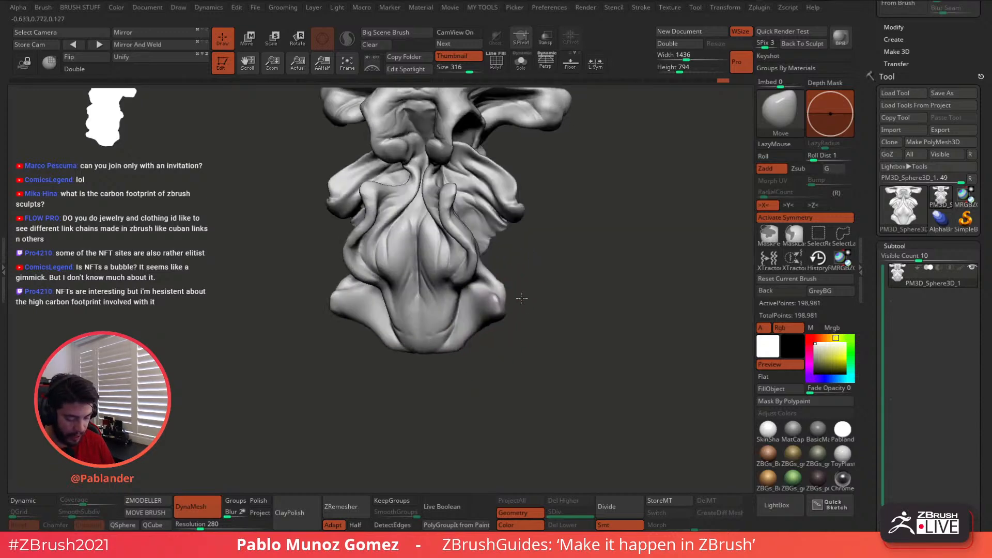
right_click_drag(481, 336, 495, 302, "shift")
left_click_drag(495, 303, 487, 314)
- Nudge the tips of the flared side folds and shift the fold along the side of the lower neck
right_click_drag(516, 217, 534, 229, "alt")
left_click_drag(534, 201, 529, 194)
mouse_move(567, 240)
right_mouse_down()
mouse_move(517, 243)
mouse_move(532, 249)
right_mouse_up()
mouse_move(532, 248)
left_mouse_down()
mouse_move(454, 274)
mouse_move(477, 354)
left_mouse_up()
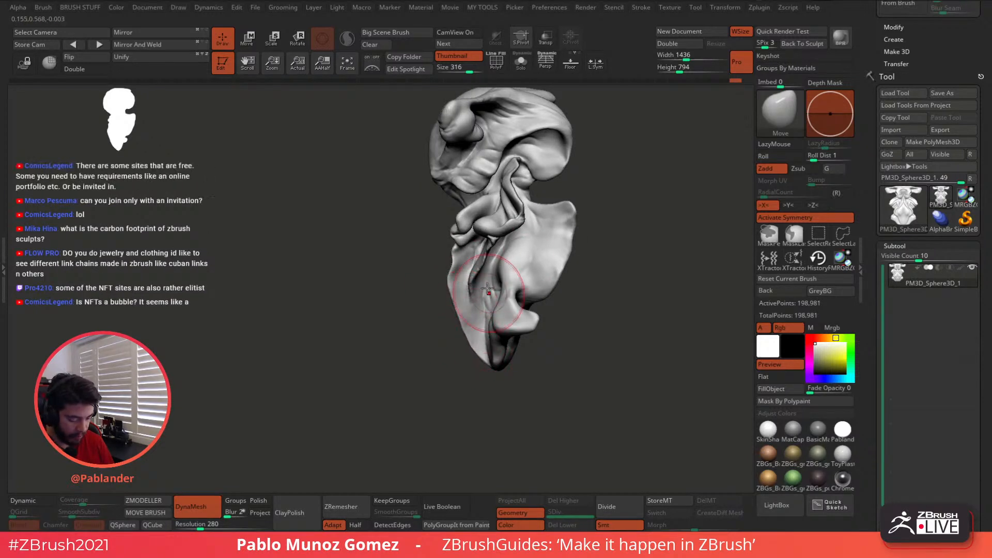
left_click_drag(477, 279, 472, 282)
- Reshape the throat hollow and the upper outline of the flared side folds with the Move brush
mouse_move(563, 232)
right_mouse_down()
mouse_move(568, 225)
mouse_move(587, 243)
right_mouse_up()
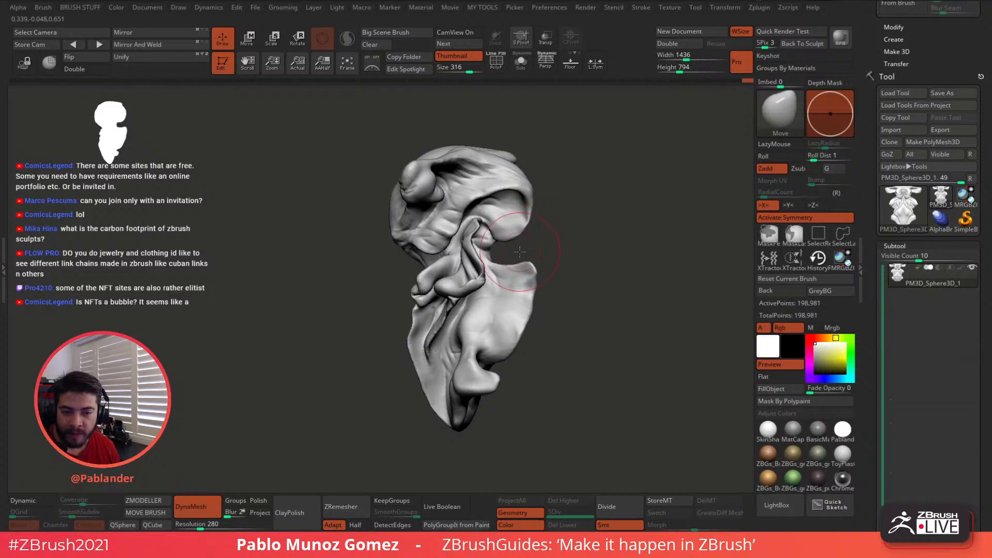
right_click_drag(520, 252, 559, 252)
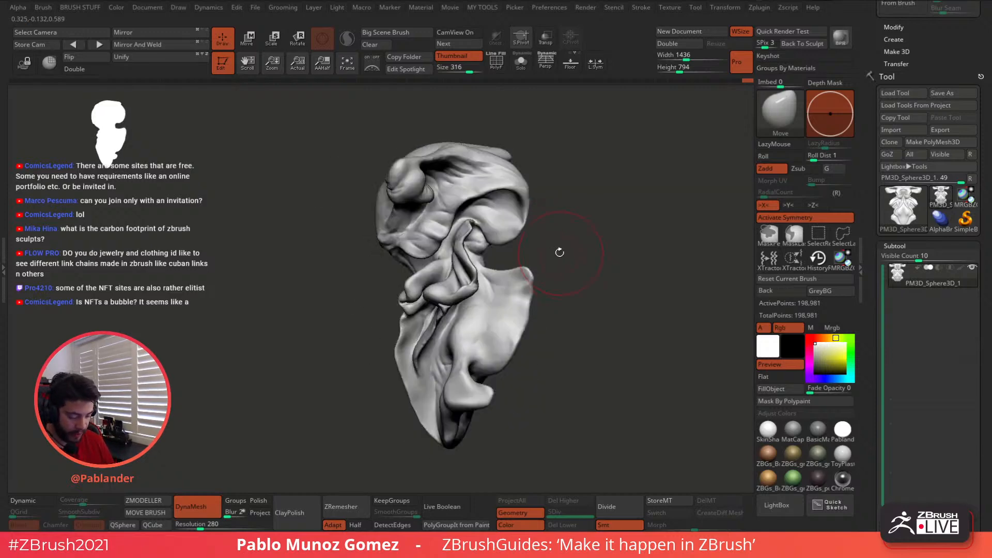
mouse_move(537, 222)
left_mouse_down()
mouse_move(549, 215)
mouse_move(497, 192)
mouse_move(563, 175)
mouse_move(537, 160)
left_mouse_up()
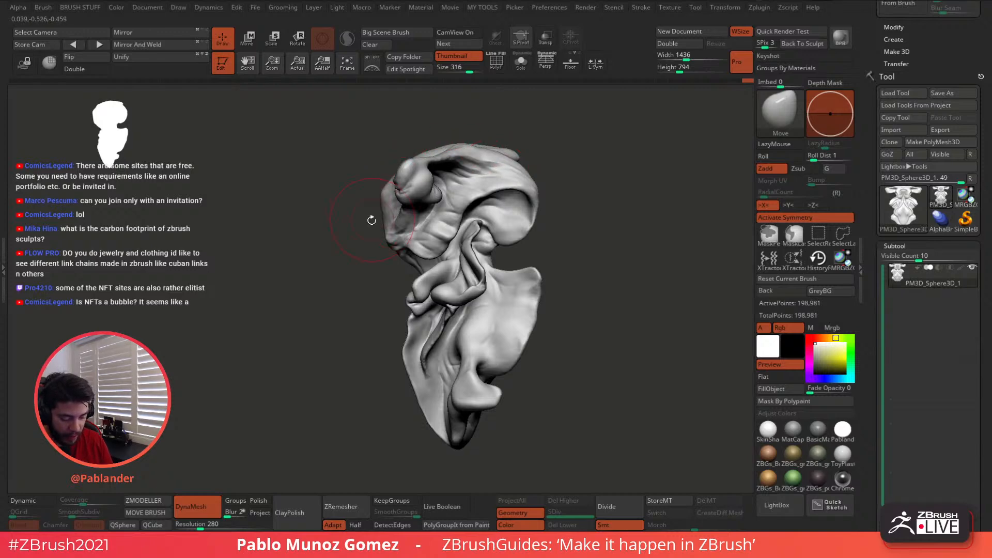
left_click_drag(372, 220, 394, 166)
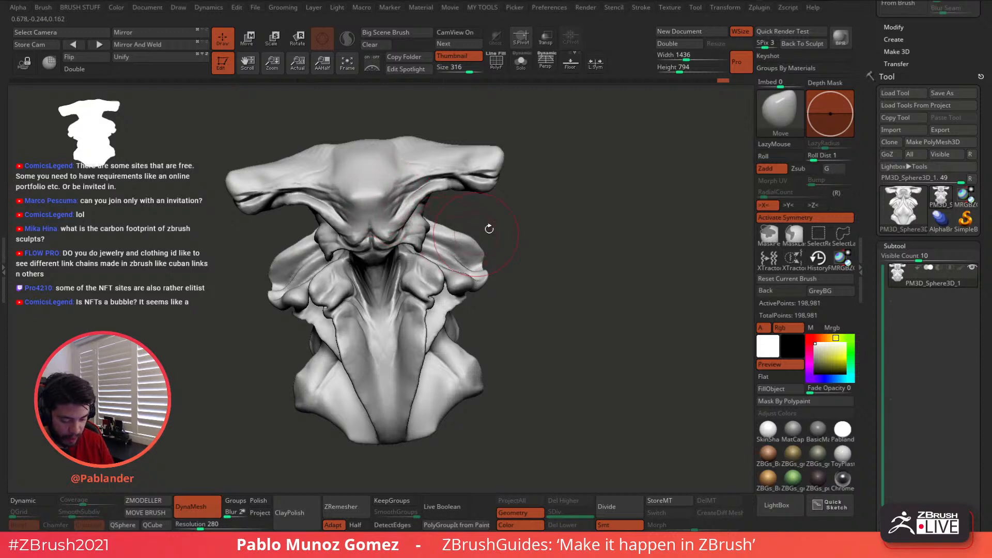
mouse_move(488, 228)
left_mouse_down()
mouse_move(465, 222)
mouse_move(449, 243)
left_mouse_up()
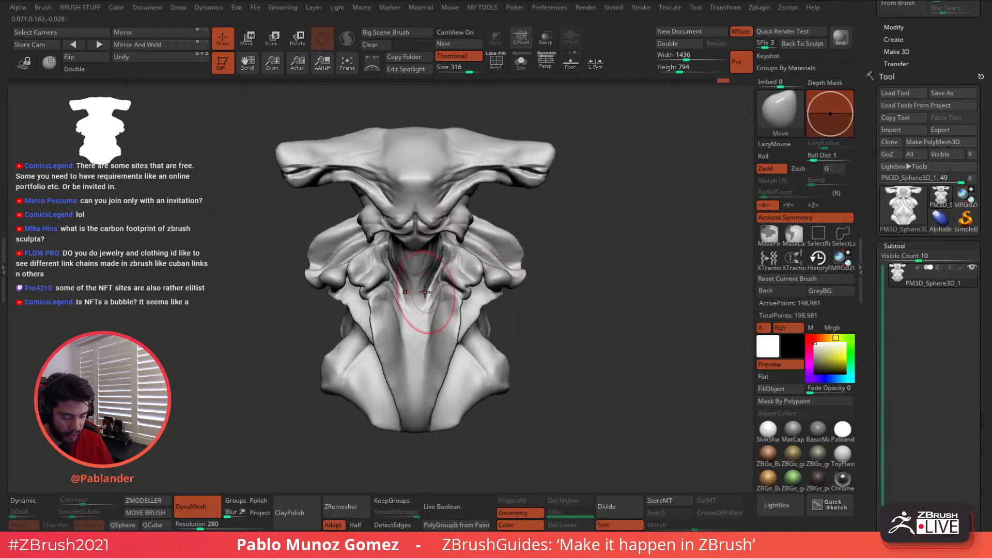
left_click_drag(425, 292, 439, 297)
right_click_drag(444, 305, 466, 304, "alt")
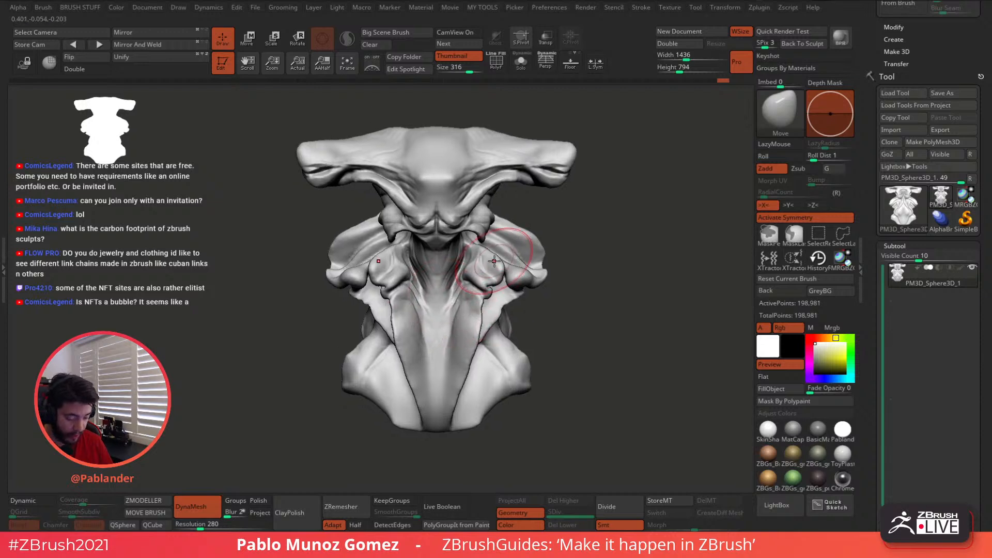
left_click_drag(536, 253, 532, 234)
- Adjust the Move brush and pull the bottom of the throat column slightly downward
key("space")
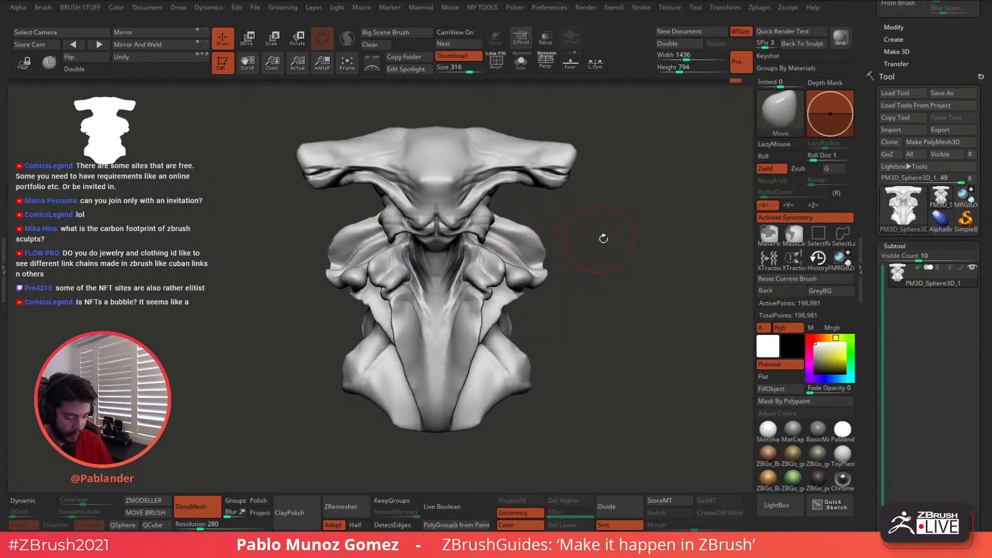
left_click_drag(451, 431, 452, 438)
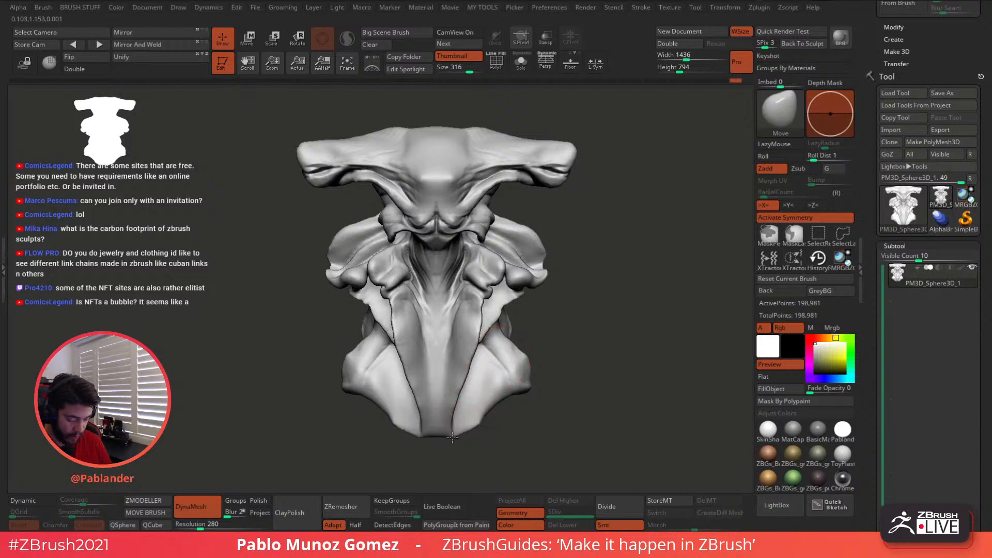
right_click_drag(490, 386, 497, 365, "alt")
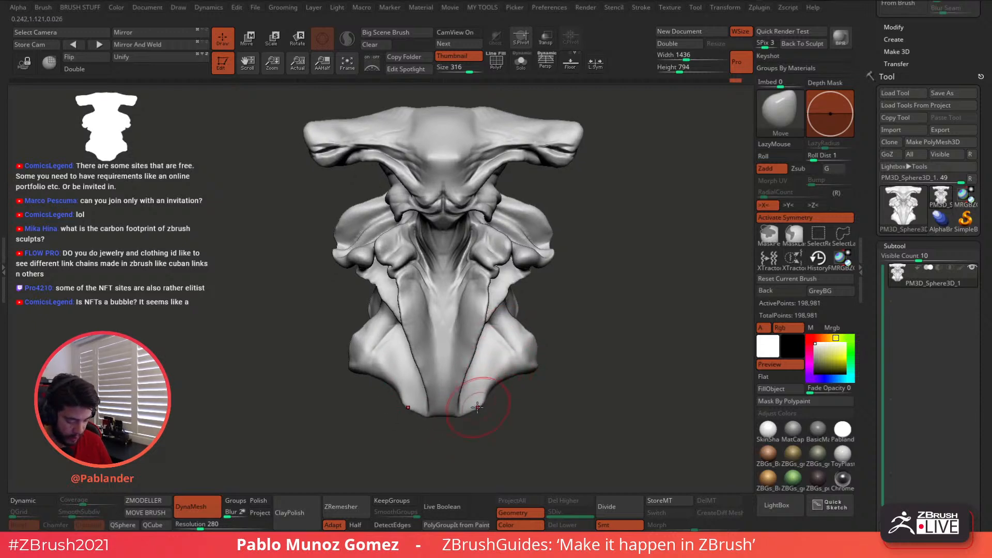
- Refine the side profile of the rear neck flange and the rounded rear lobe of the head
mouse_move(583, 271)
right_mouse_down("alt")
mouse_move(573, 284)
mouse_move(575, 270)
mouse_move(545, 276)
right_mouse_up("alt")
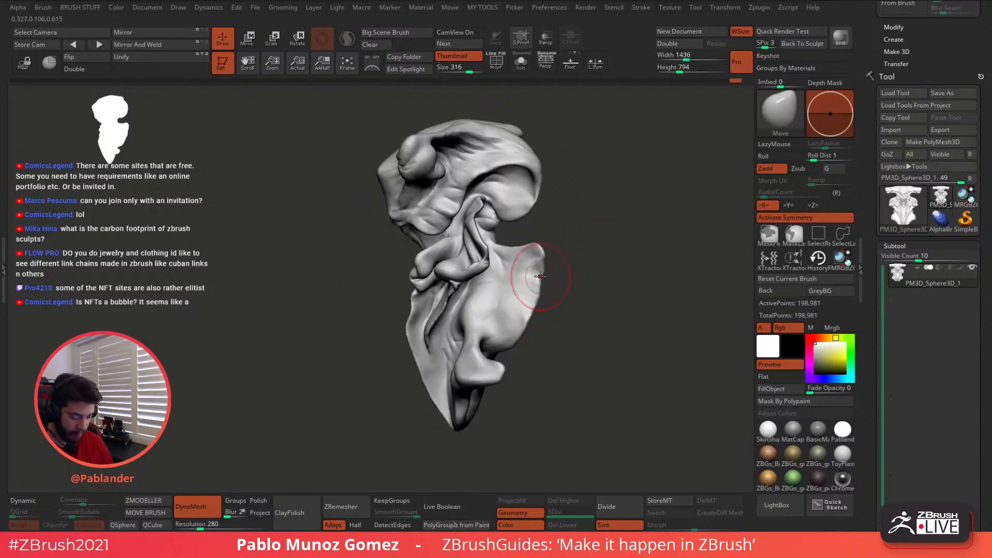
key("space")
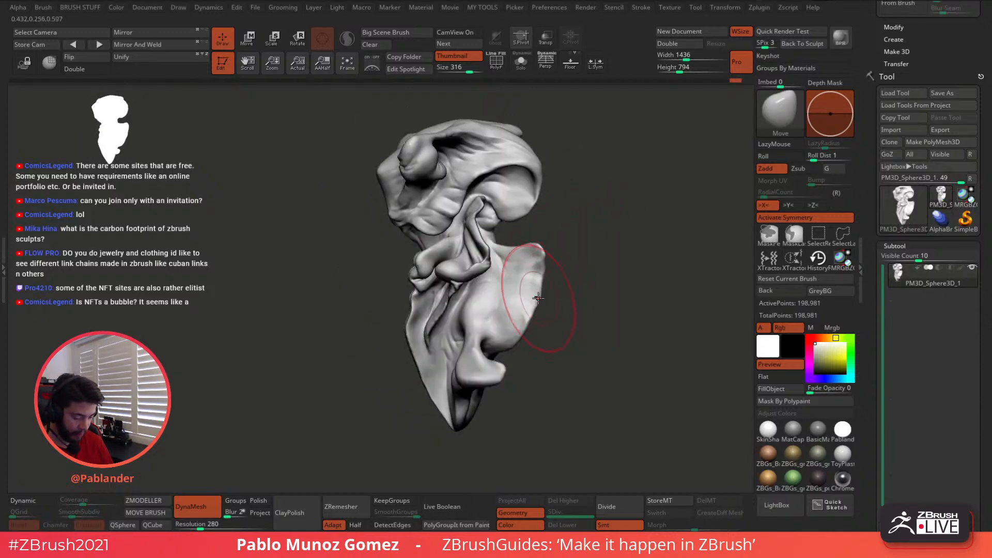
mouse_move(521, 329)
left_mouse_down()
mouse_move(532, 333)
mouse_move(517, 332)
left_mouse_up()
left_click_drag(526, 253, 524, 262)
left_click_drag(517, 195, 494, 167)
left_click_drag(563, 162, 536, 179)
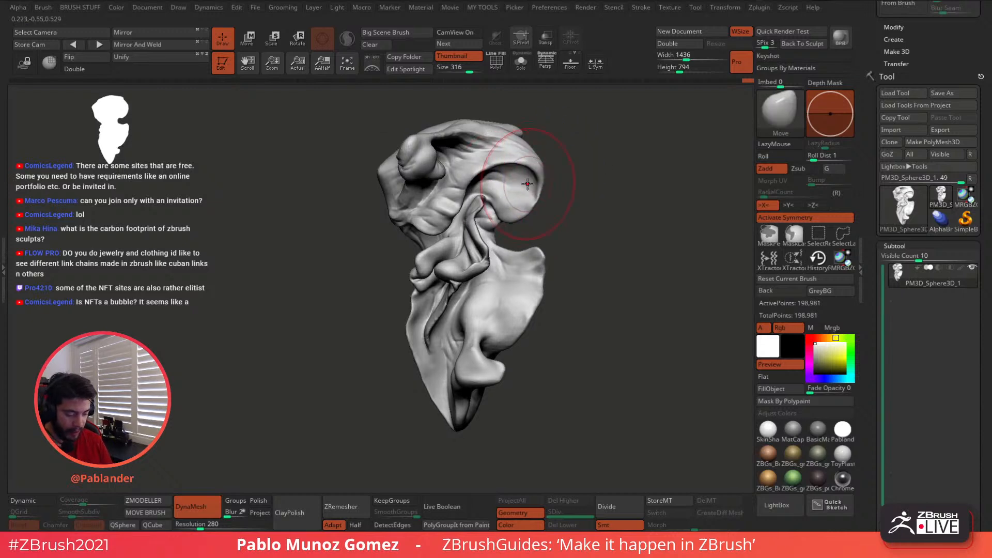
left_click_drag(513, 213, 511, 209)
- Push the front contour of the neck and lower face outward in the side profile
left_click_drag(417, 319, 411, 316)
left_click_drag(413, 353, 410, 354)
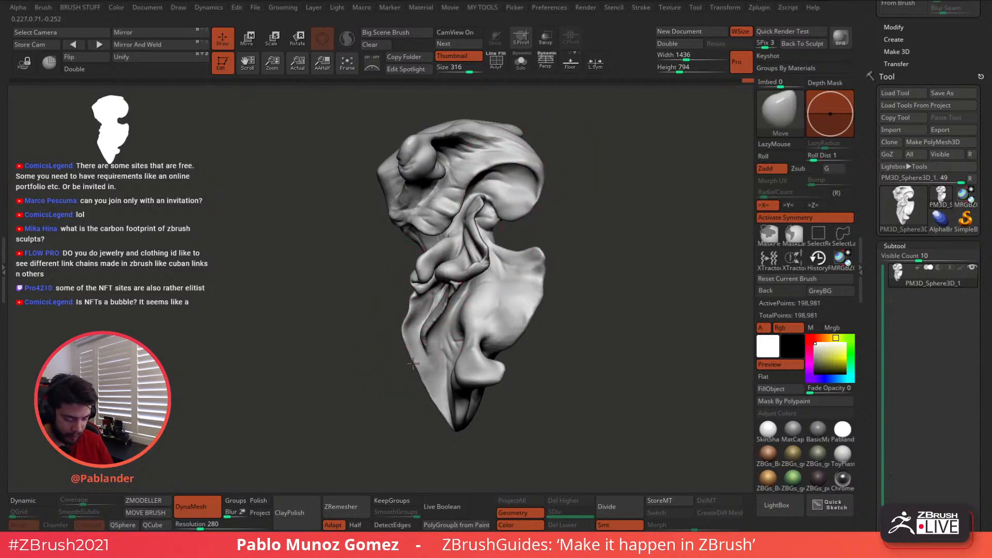
left_click_drag(405, 214, 400, 215)
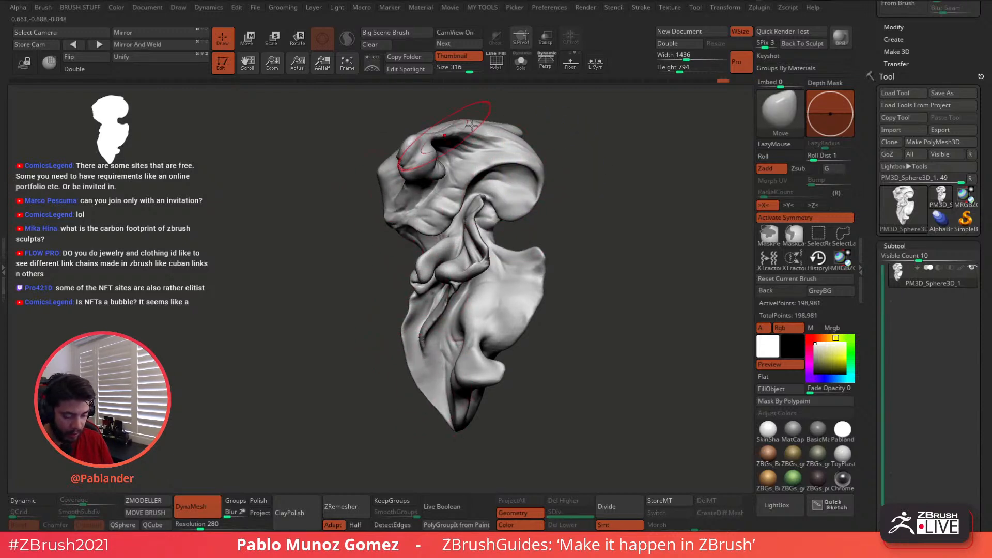
left_click_drag(530, 123, 517, 149, "alt")
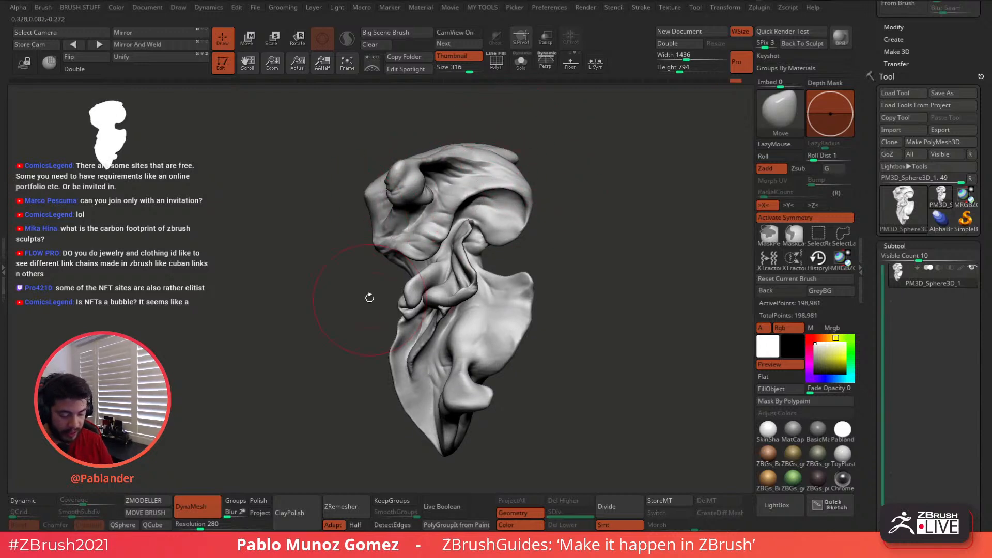
- Nudge the lower side lobes of the neck upward with the Move brush
right_click_drag(433, 202, 444, 201)
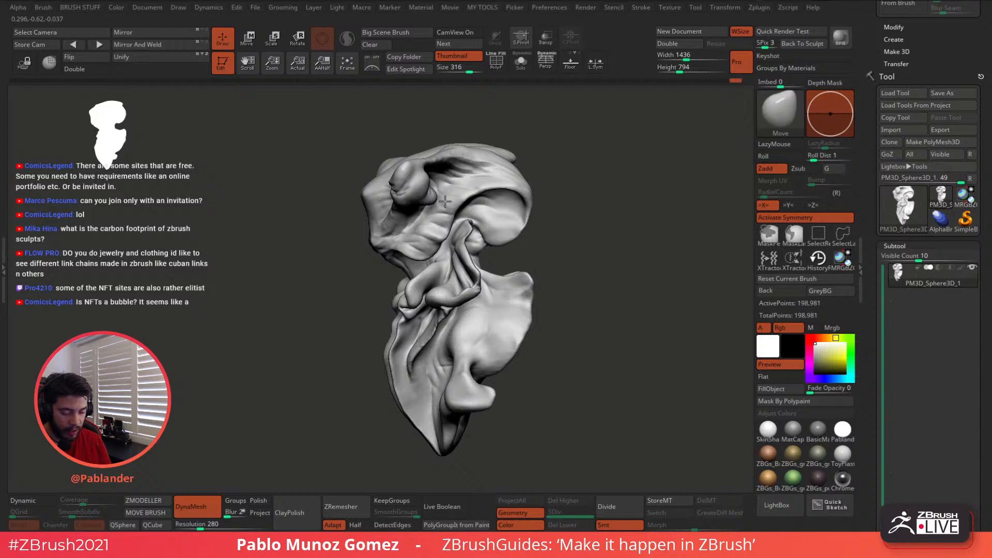
mouse_move(445, 201)
right_mouse_down()
mouse_move(617, 186)
mouse_move(563, 207)
mouse_move(591, 203)
mouse_move(553, 247)
mouse_move(581, 264)
mouse_move(558, 280)
mouse_move(567, 284)
right_mouse_up()
left_click_drag(539, 372, 538, 362)
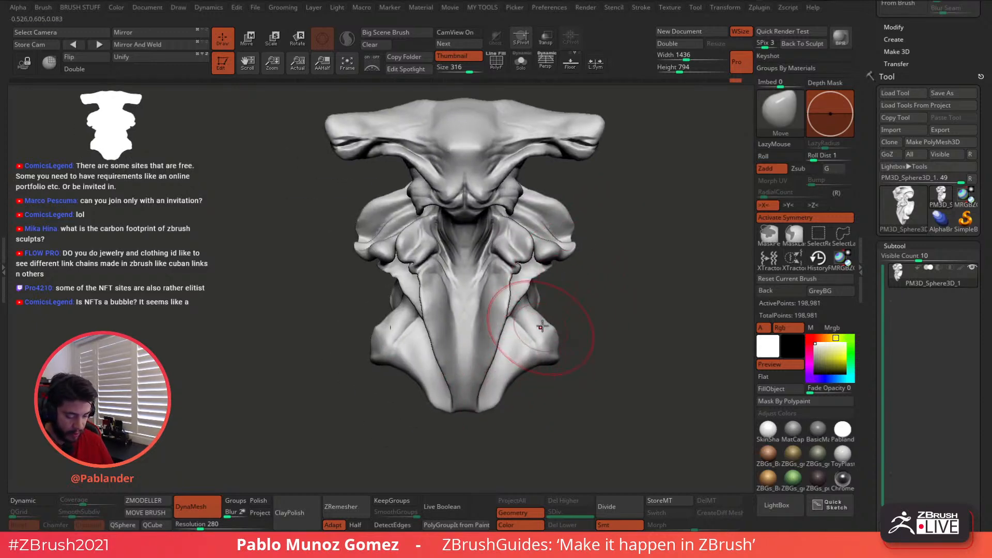
right_click_drag(485, 366, 539, 289)
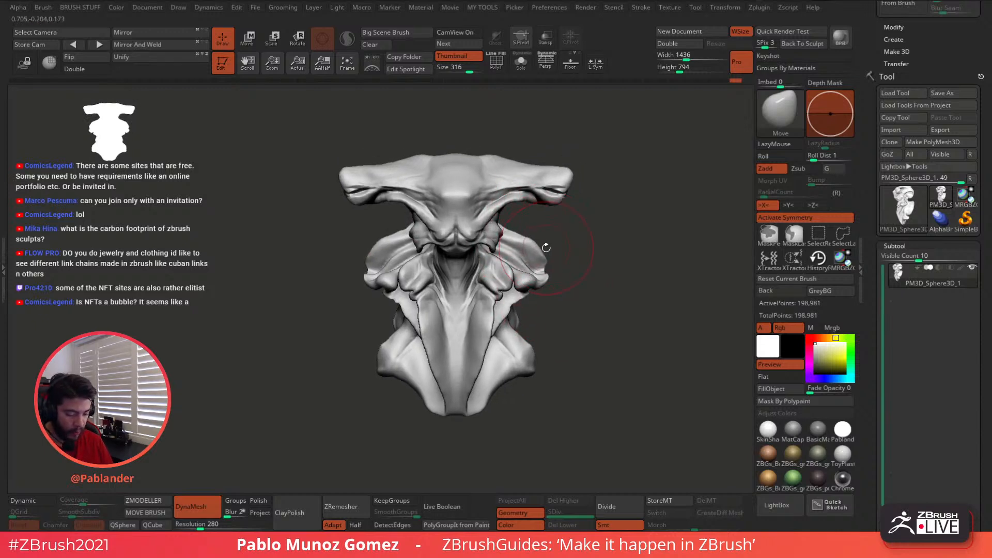
- Shift the side folds below the face and push in the front ridge of the neck in profile
mouse_move(546, 248)
right_mouse_down()
mouse_move(569, 236)
mouse_move(536, 241)
right_mouse_up()
key("space")
left_click_drag(556, 231, 560, 231)
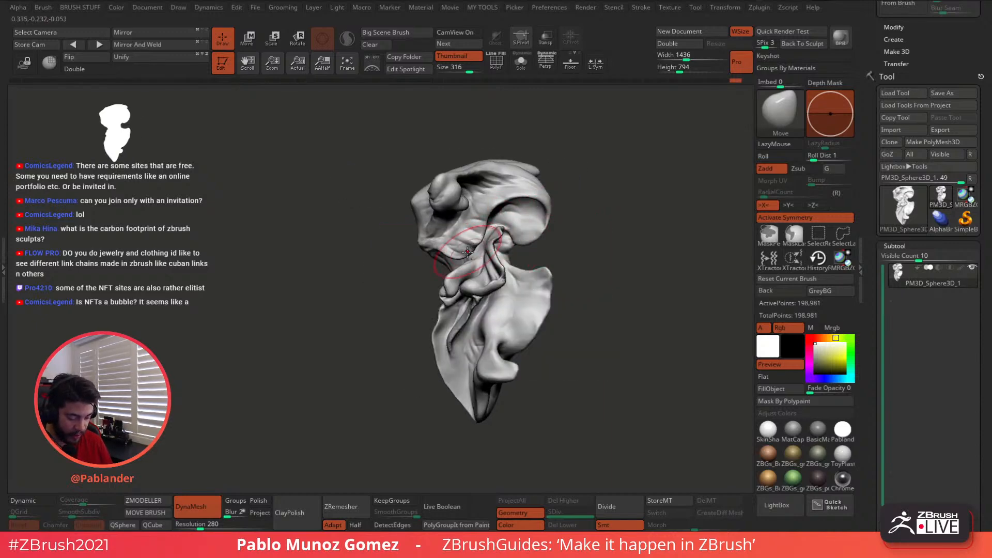
left_click_drag(455, 285, 468, 273)
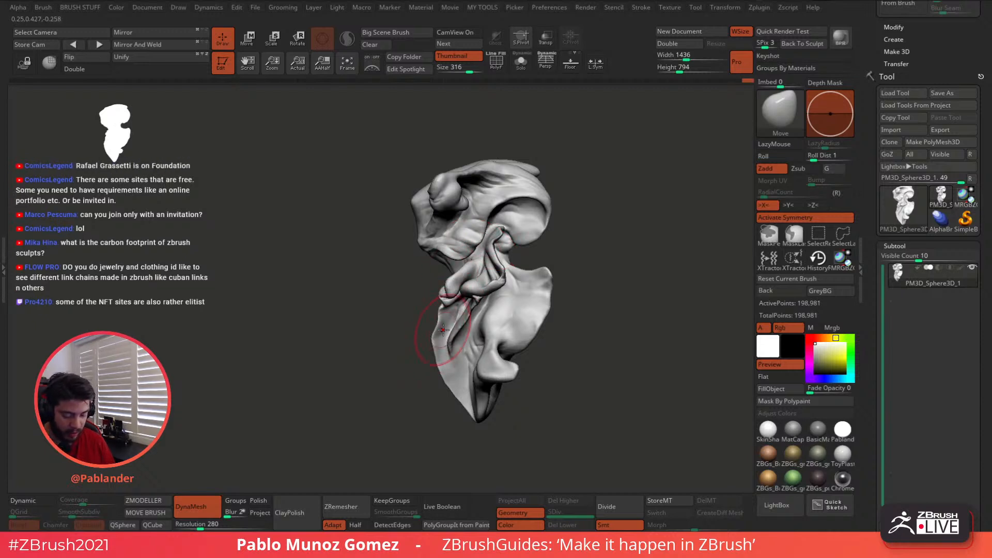
left_click_drag(443, 330, 458, 331)
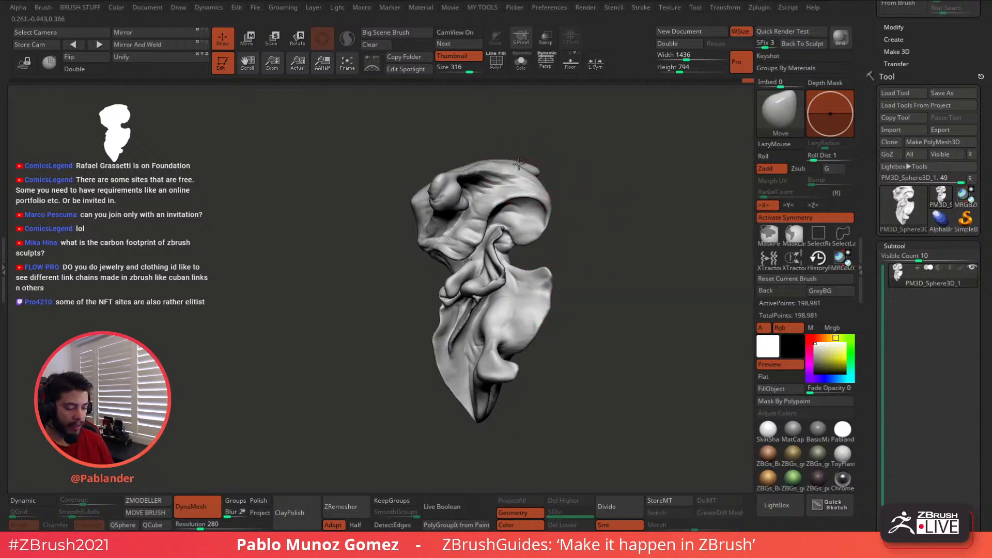
- Raise the top contour of the head slightly and reshape the mirrored horn tips
left_click_drag(502, 167, 506, 162)
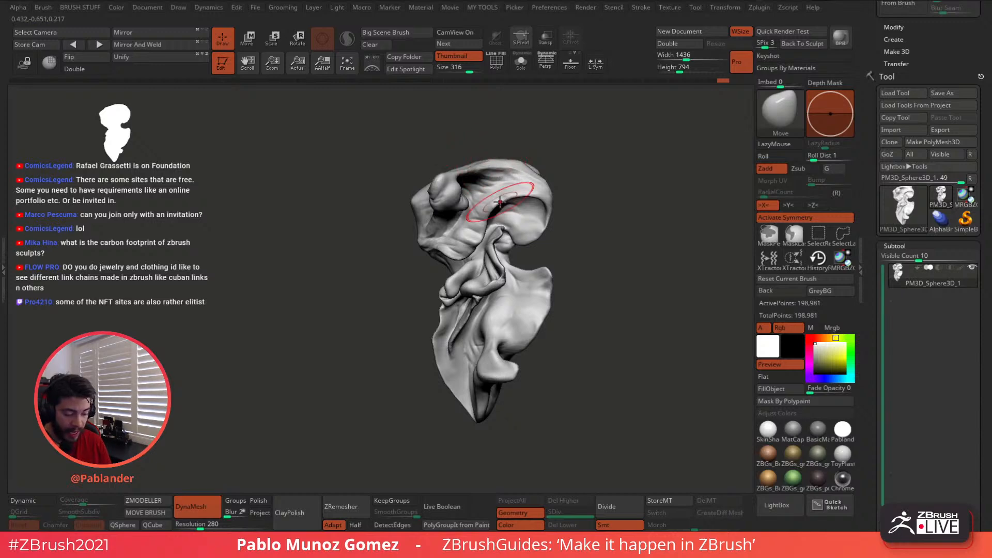
left_click_drag(556, 215, 588, 200, "shift")
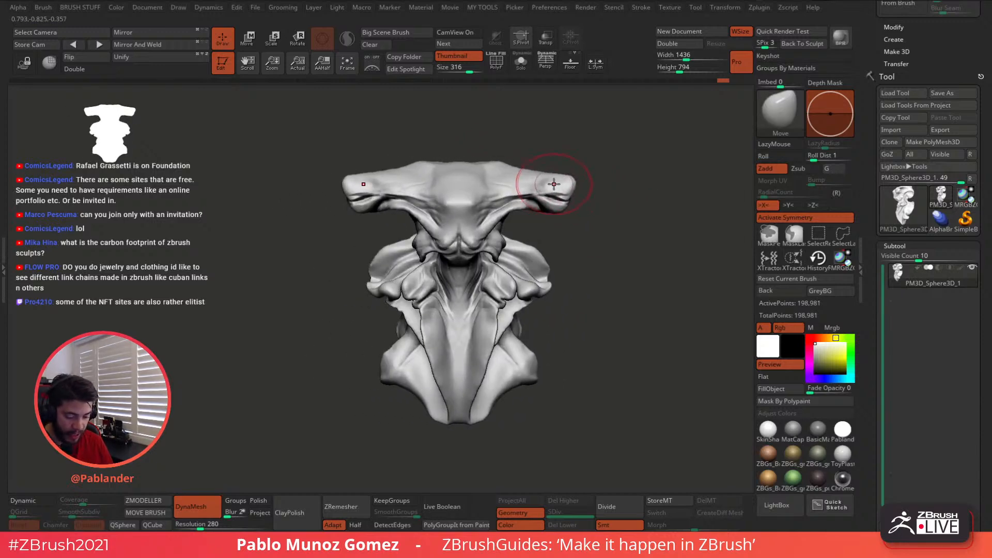
left_click_drag(567, 192, 553, 197)
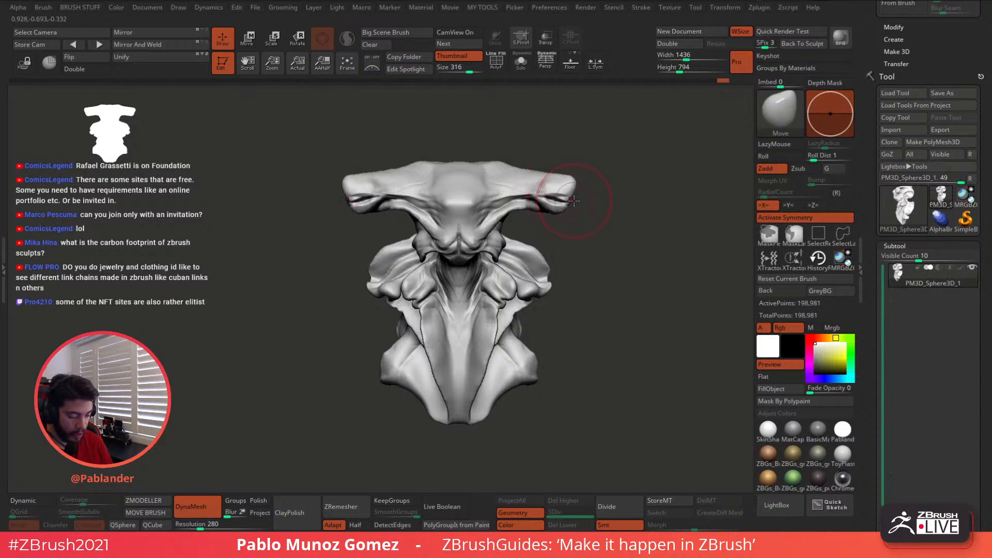
- Reshape the ends of the mirrored horns with the Move brush from the front and from above
key("space")
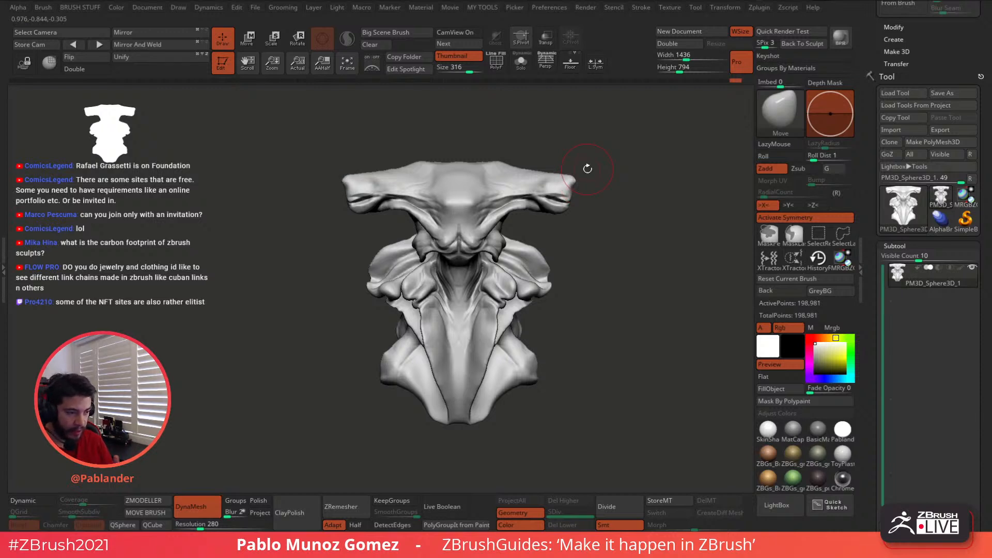
left_click_drag(609, 165, 605, 212)
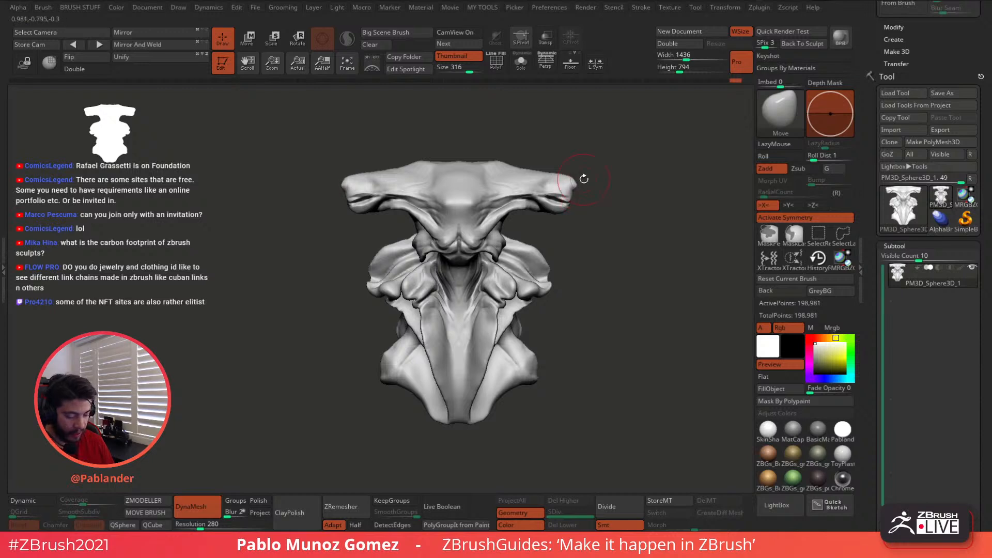
mouse_move(584, 179)
left_mouse_down()
mouse_move(577, 195)
mouse_move(573, 185)
mouse_move(539, 195)
left_mouse_up()
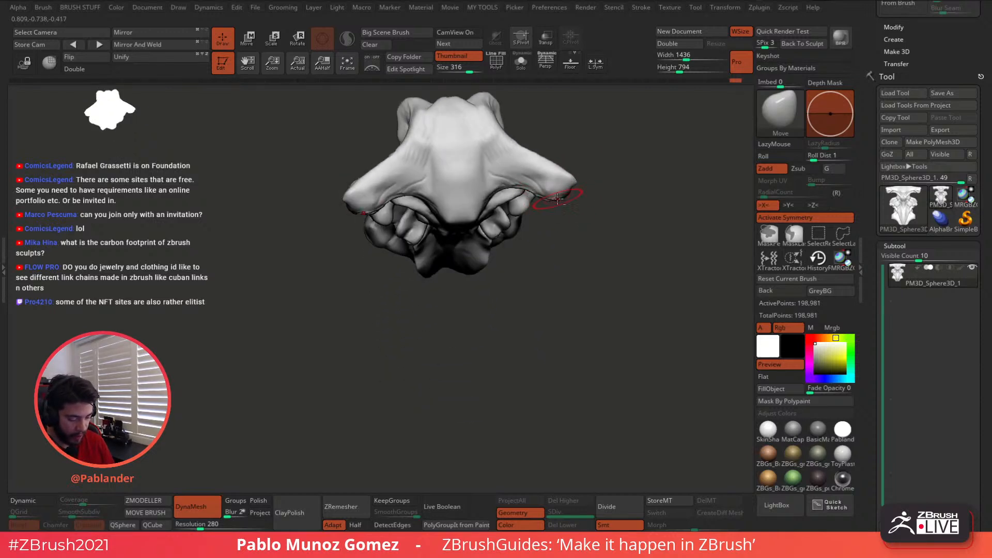
left_click_drag(580, 227, 582, 181)
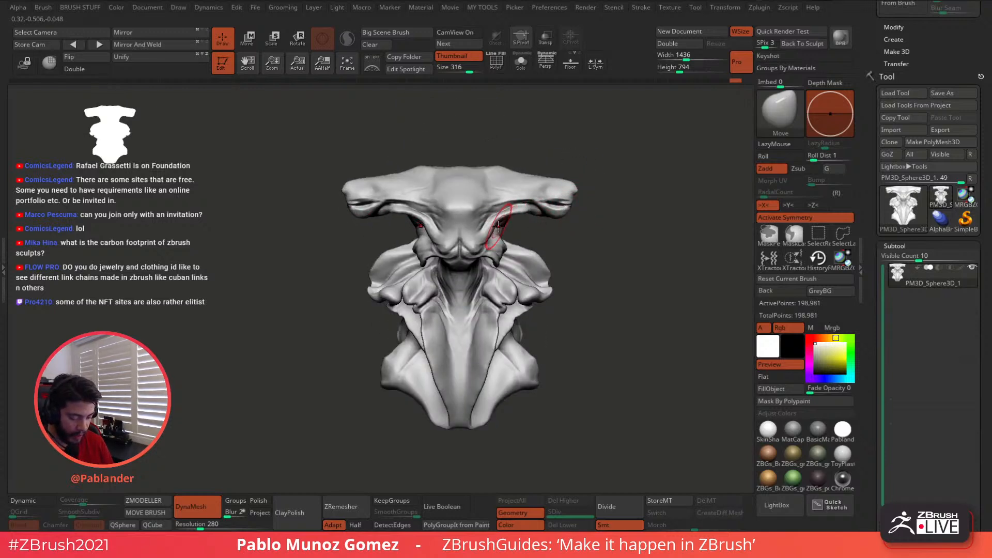
- Pull the mirrored side flaps and lower lobes downward with the Move brush on the back of the sculpt
mouse_move(524, 225)
left_mouse_down()
mouse_move(455, 225)
mouse_move(523, 225)
mouse_move(504, 223)
left_mouse_up()
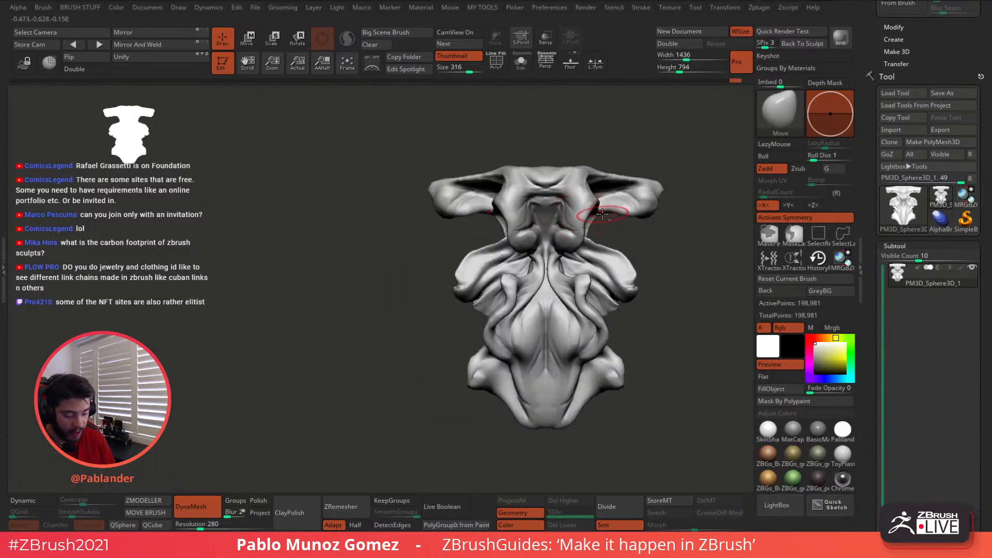
right_click_drag(600, 212, 534, 218, "alt")
key("space")
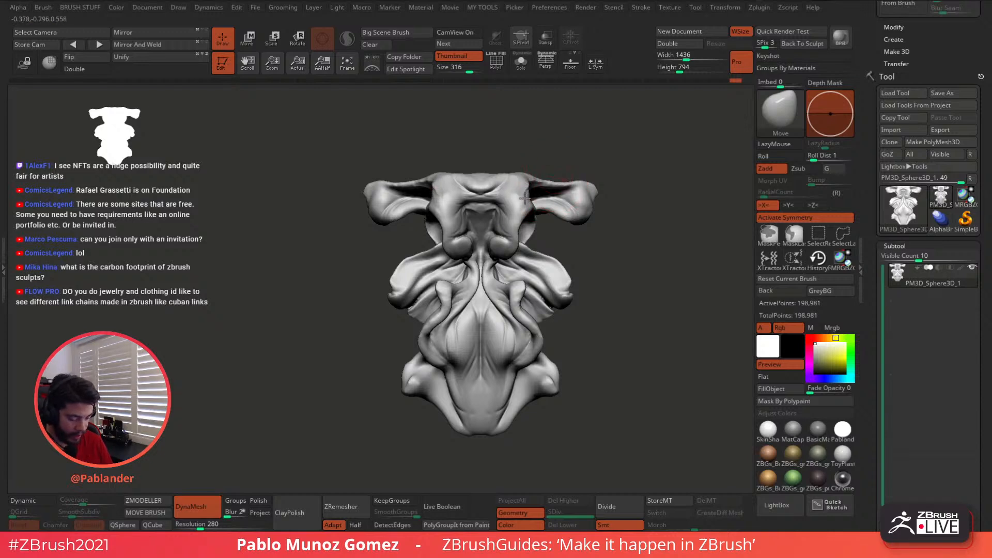
mouse_move(559, 275)
left_mouse_down()
mouse_move(539, 263)
mouse_move(557, 277)
mouse_move(559, 307)
left_mouse_up()
key("space")
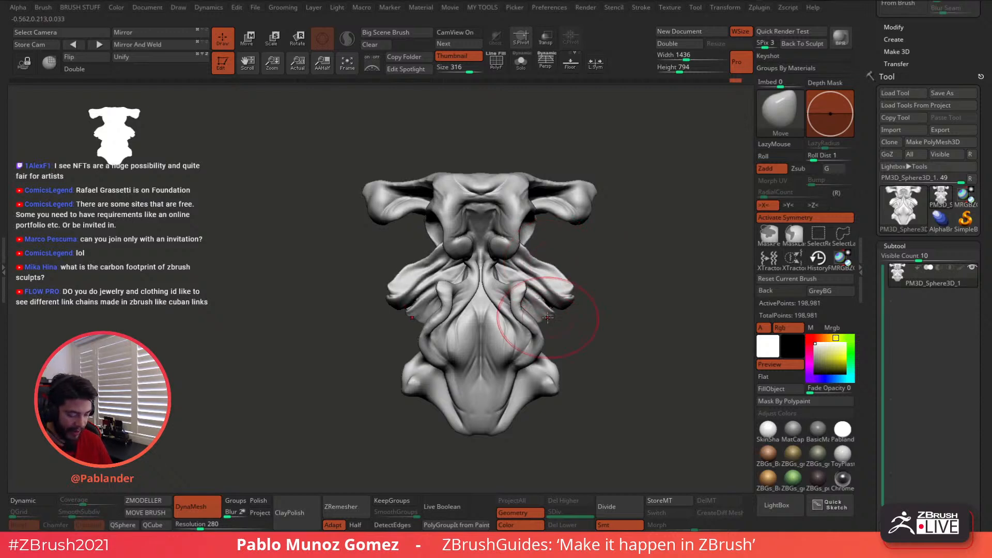
mouse_move(528, 339)
left_mouse_down()
mouse_move(560, 370)
mouse_move(534, 398)
left_mouse_up()
- Adjust the rear flap's edge and the front contours of the neck and lower face in profile
left_click_drag(667, 331, 582, 327)
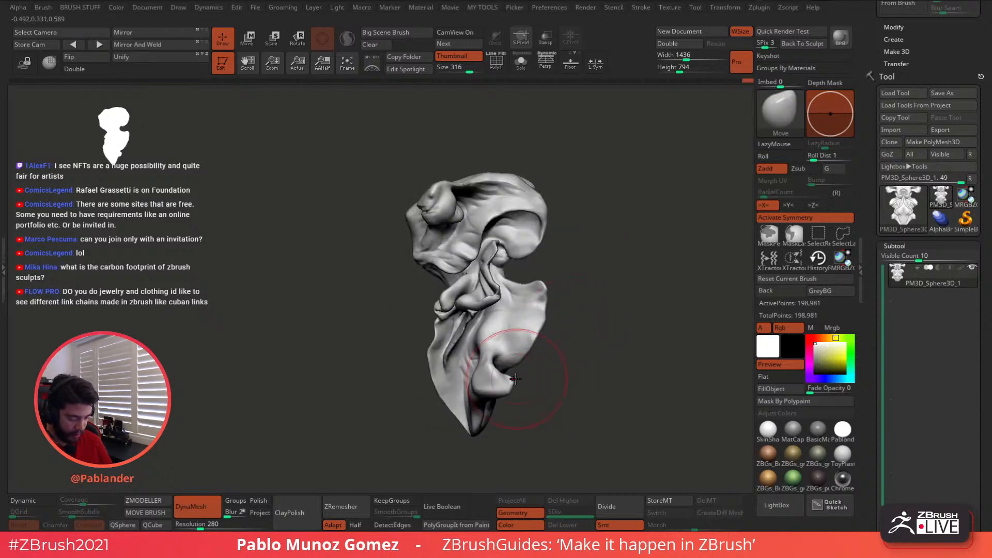
left_click_drag(533, 299, 537, 290)
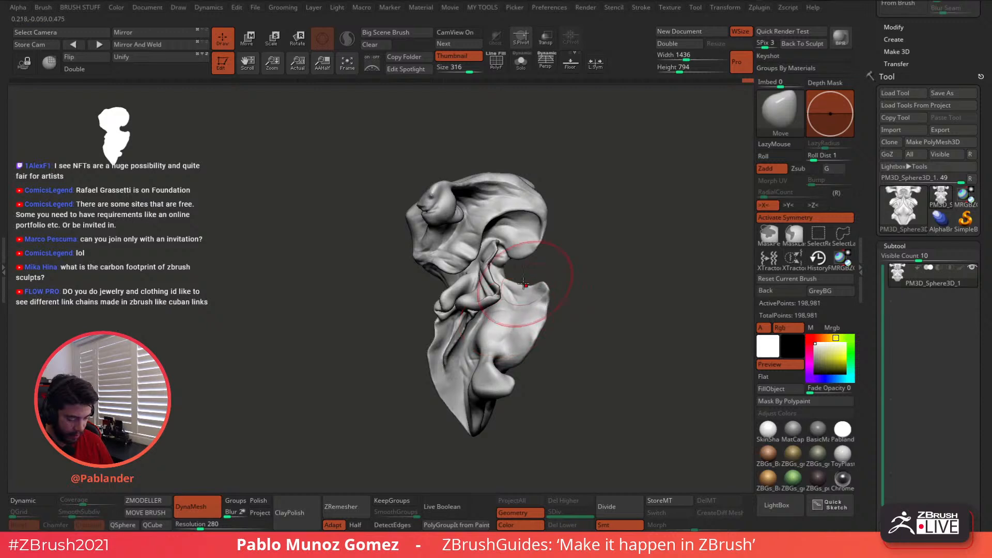
left_click_drag(439, 343, 436, 336)
right_click_drag(510, 309, 512, 278, "alt")
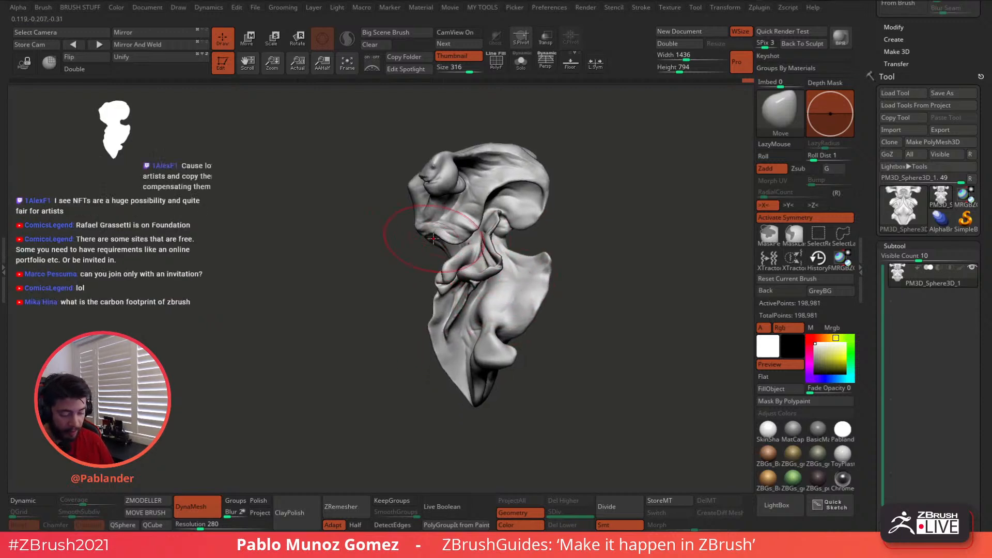
left_click_drag(425, 230, 413, 217)
- Push in the throat contour beneath the face and nudge the side folds and rear notch in profile
right_click_drag(412, 217, 450, 209)
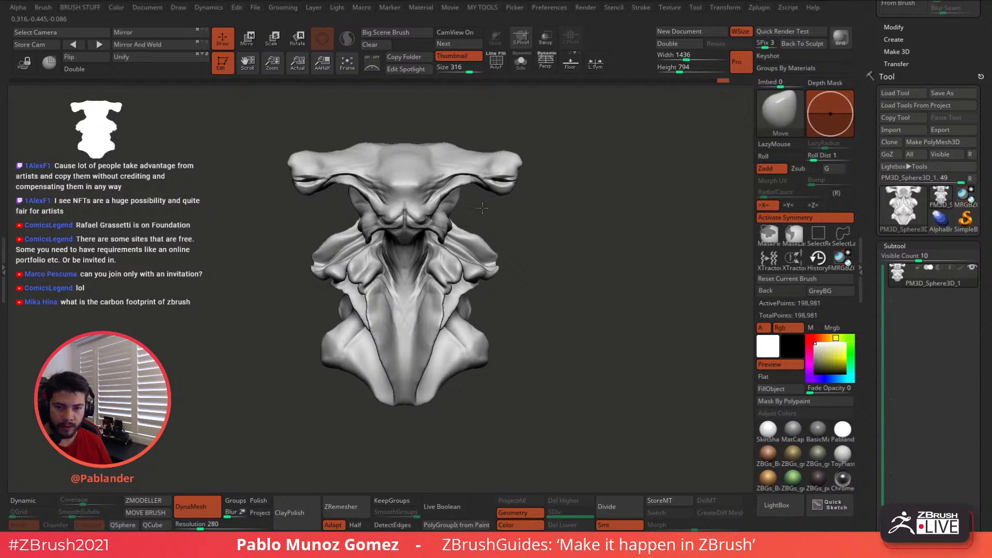
mouse_move(482, 208)
left_mouse_down()
mouse_move(560, 230)
mouse_move(525, 212)
mouse_move(538, 225)
left_mouse_up()
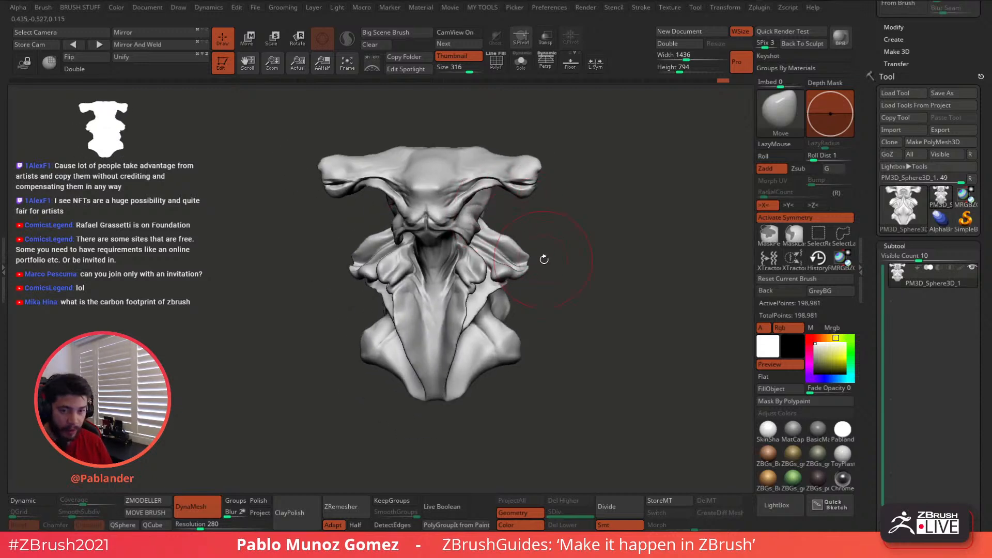
mouse_move(554, 250)
left_mouse_down()
mouse_move(564, 248)
mouse_move(509, 210)
left_mouse_up()
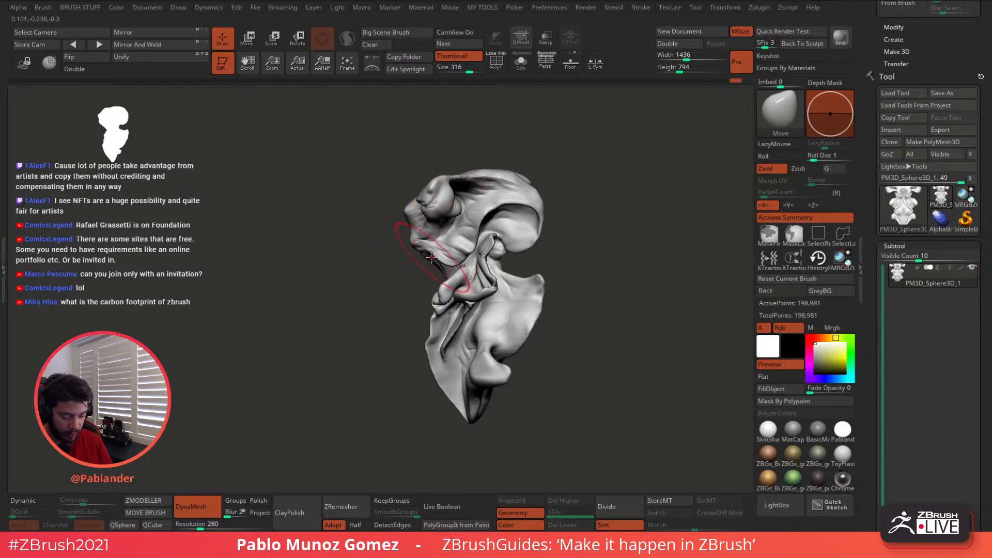
left_click_drag(422, 276, 449, 262)
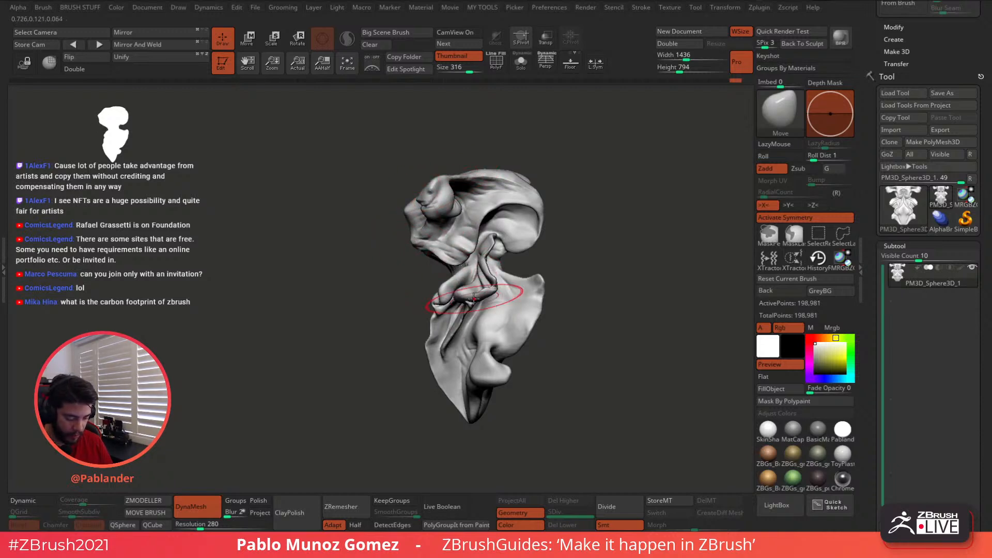
left_click_drag(447, 295, 440, 297)
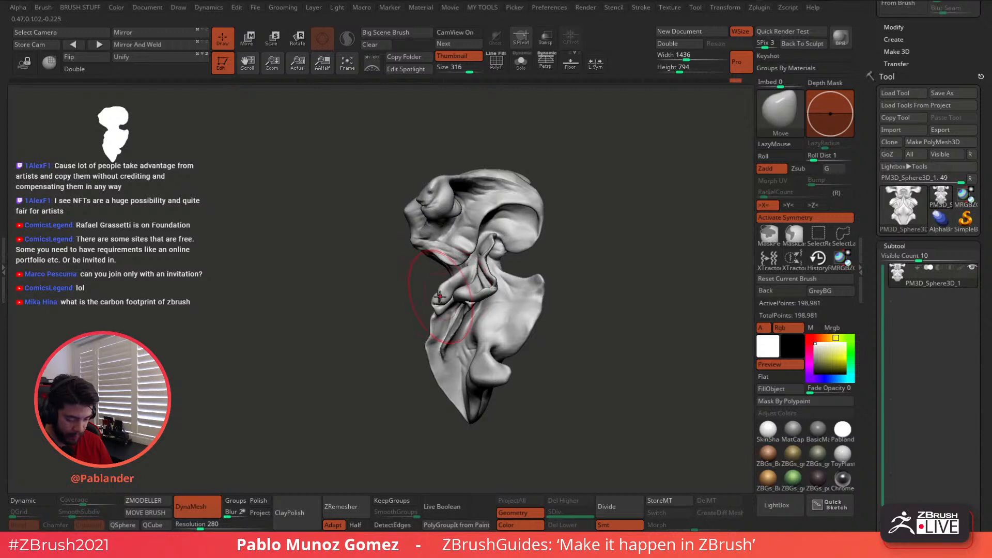
left_click_drag(519, 279, 517, 284)
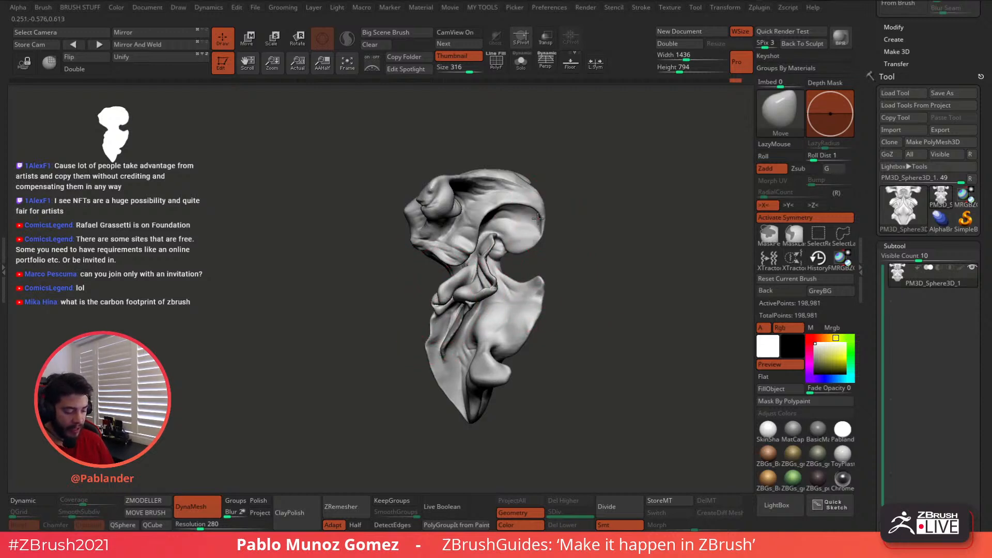
- Reduce the Move brush size and refine the forehead around the mirrored horn bases from above
mouse_move(441, 177)
right_mouse_down()
mouse_move(478, 179)
mouse_move(475, 162)
mouse_move(505, 150)
mouse_move(510, 169)
right_mouse_up()
key("space")
left_click_drag(510, 169, 486, 171)
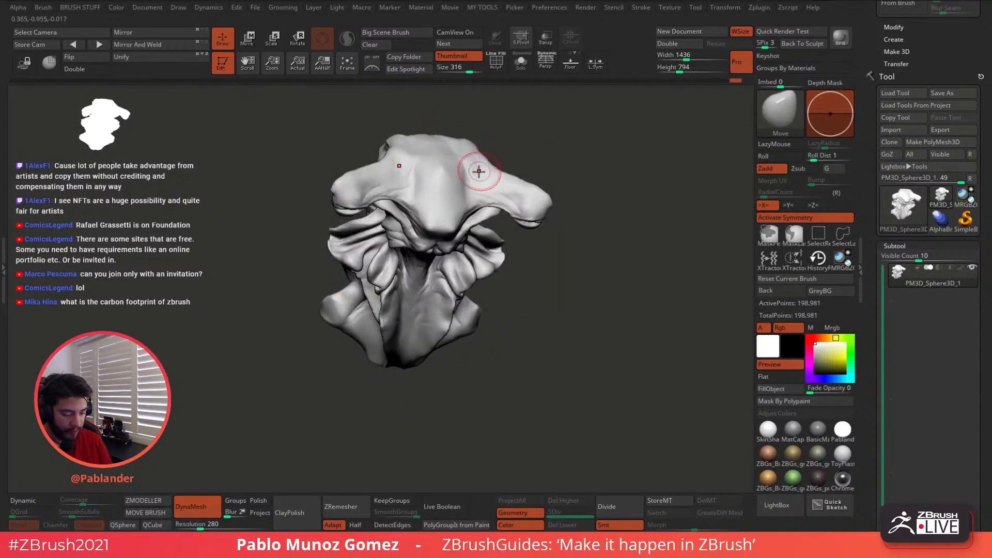
right_click_drag(467, 171, 464, 187)
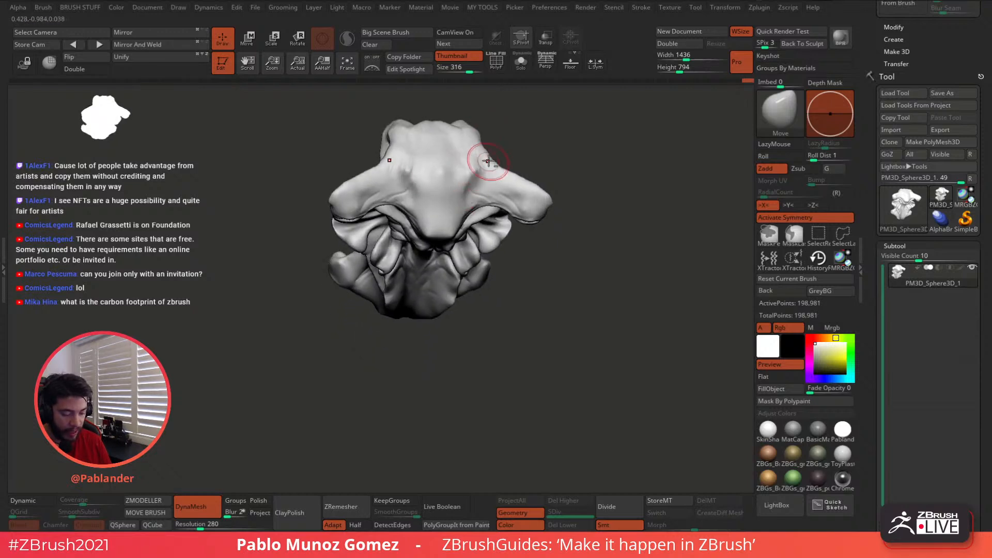
right_click_drag(472, 159, 487, 199)
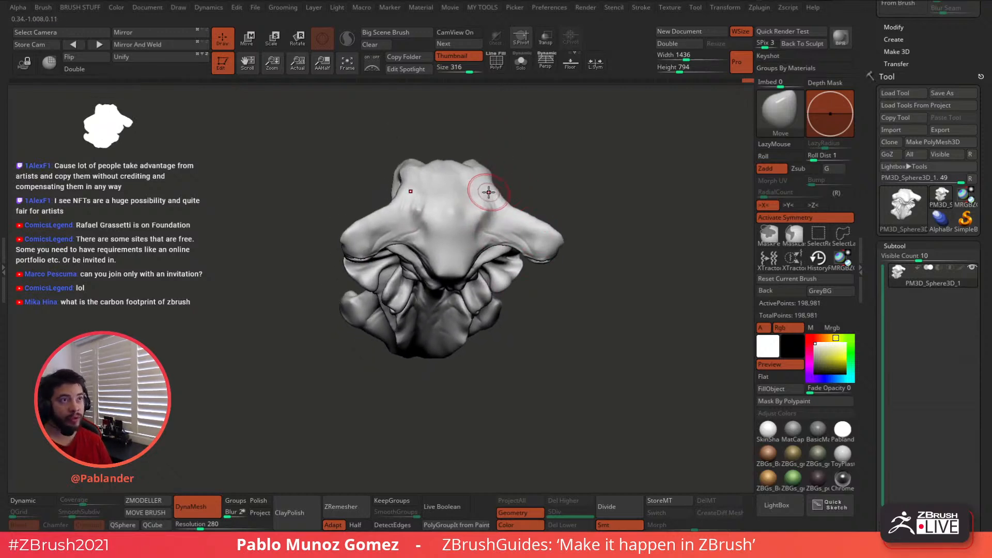
right_click_drag(520, 215, 532, 226)
- Switch to the Standard brush and build raised ridges and folds where the horns meet the forehead
key("space")
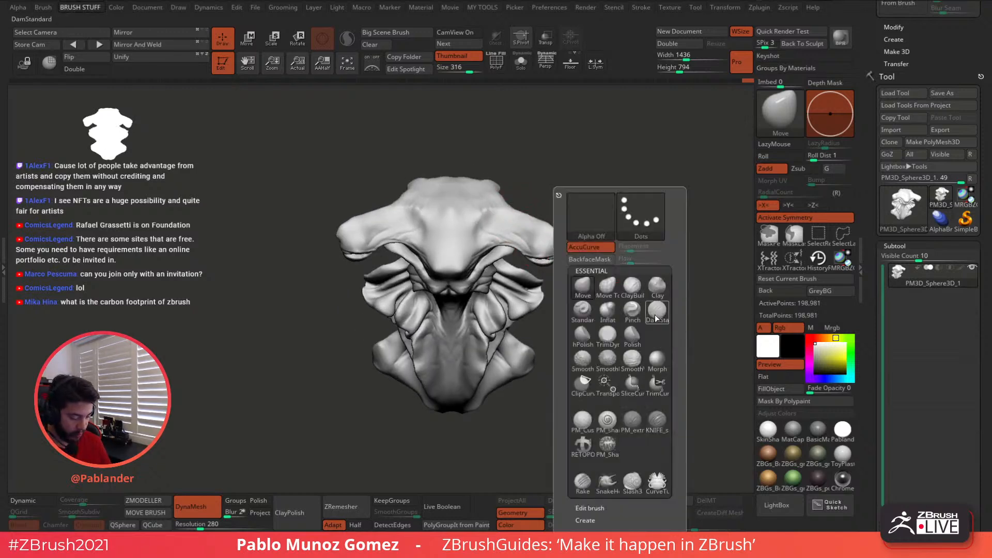
left_click(588, 319)
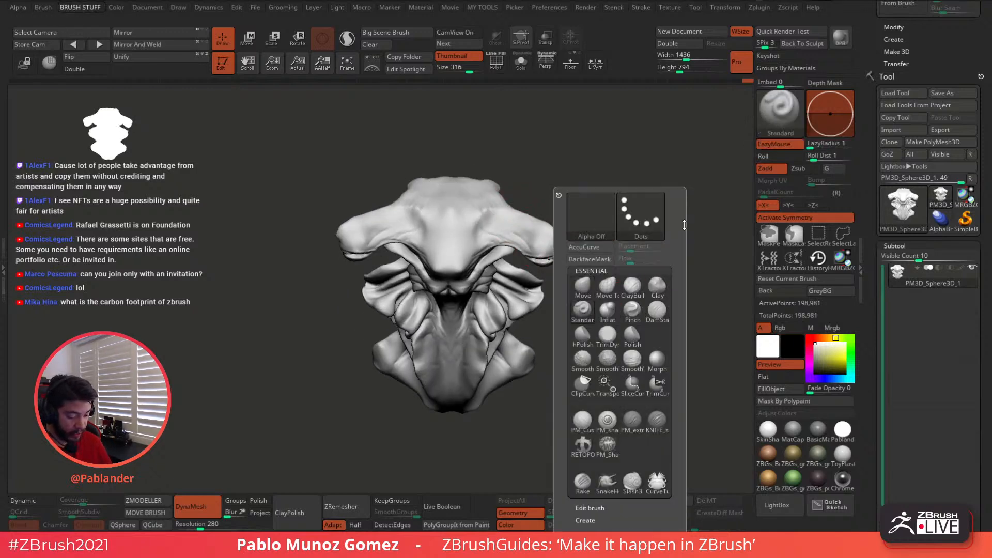
mouse_move(583, 207)
right_mouse_down()
mouse_move(573, 187)
mouse_move(561, 227)
right_mouse_up()
right_click(571, 193)
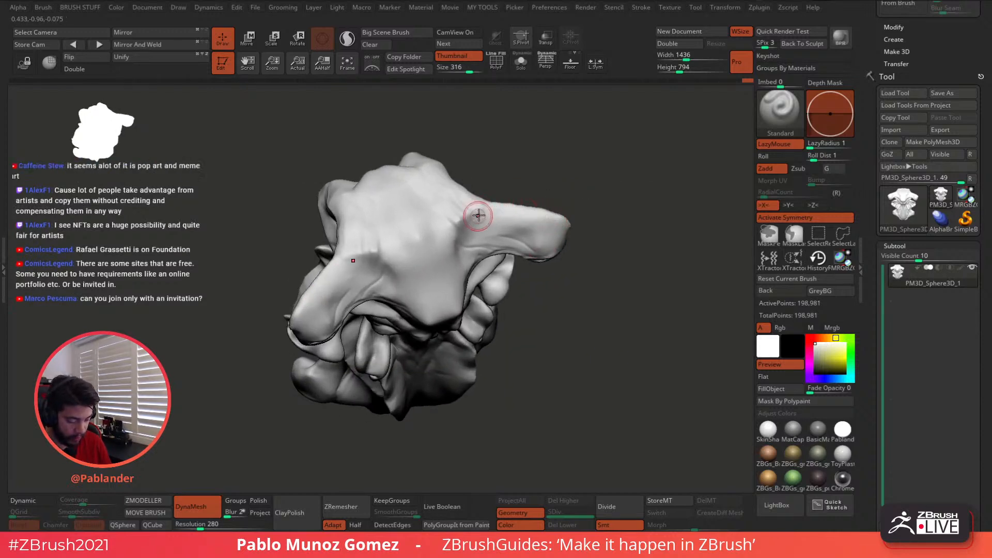
mouse_move(476, 217)
left_mouse_down()
mouse_move(460, 263)
mouse_move(465, 241)
left_mouse_up()
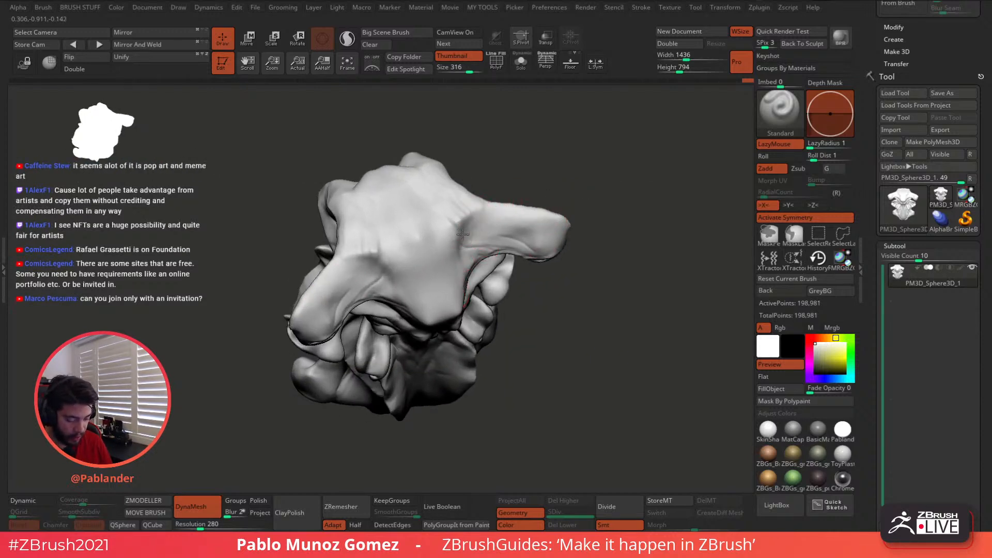
mouse_move(448, 277)
right_mouse_down("alt")
mouse_move(481, 263)
mouse_move(450, 237)
mouse_move(427, 244)
right_mouse_up("alt")
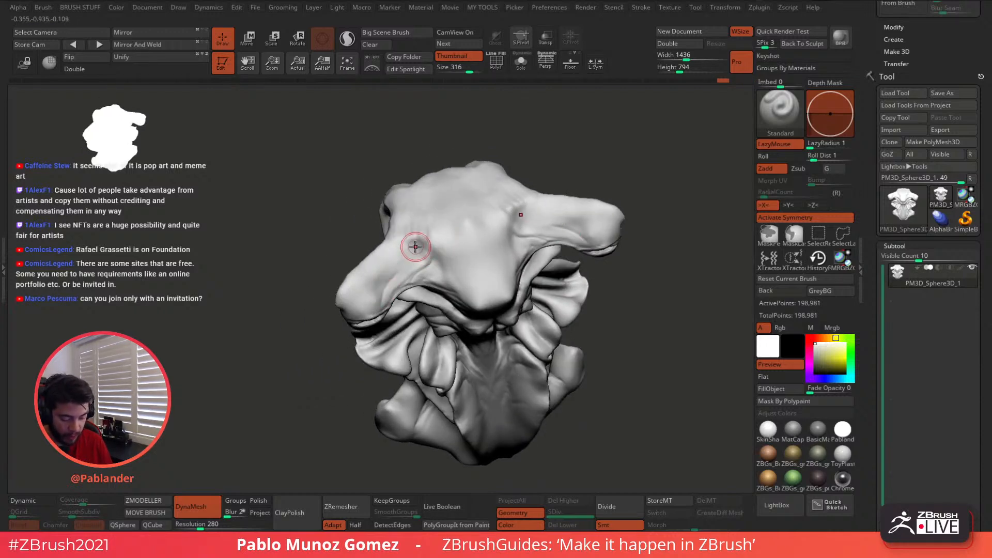
key("space")
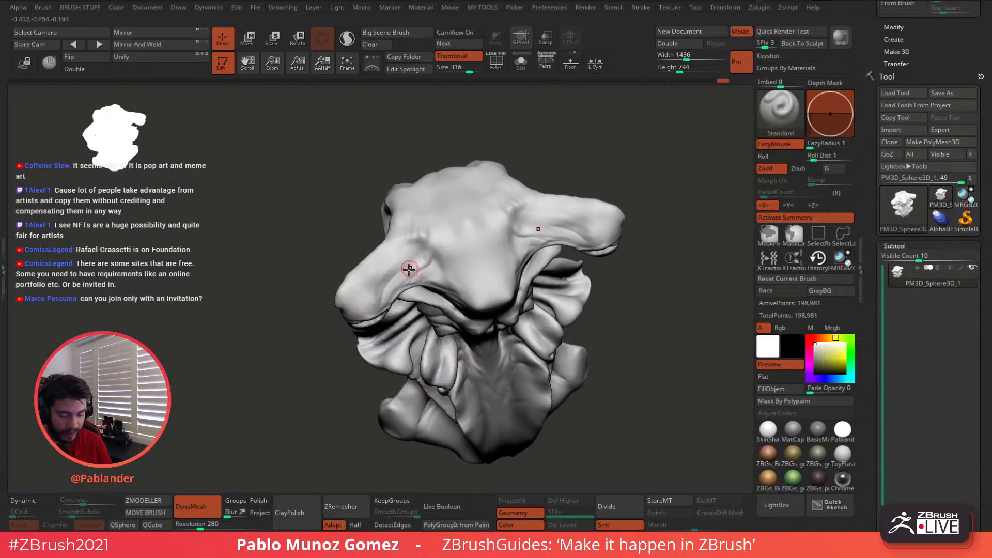
mouse_move(387, 288)
right_mouse_down()
mouse_move(409, 236)
mouse_move(410, 265)
right_mouse_up()
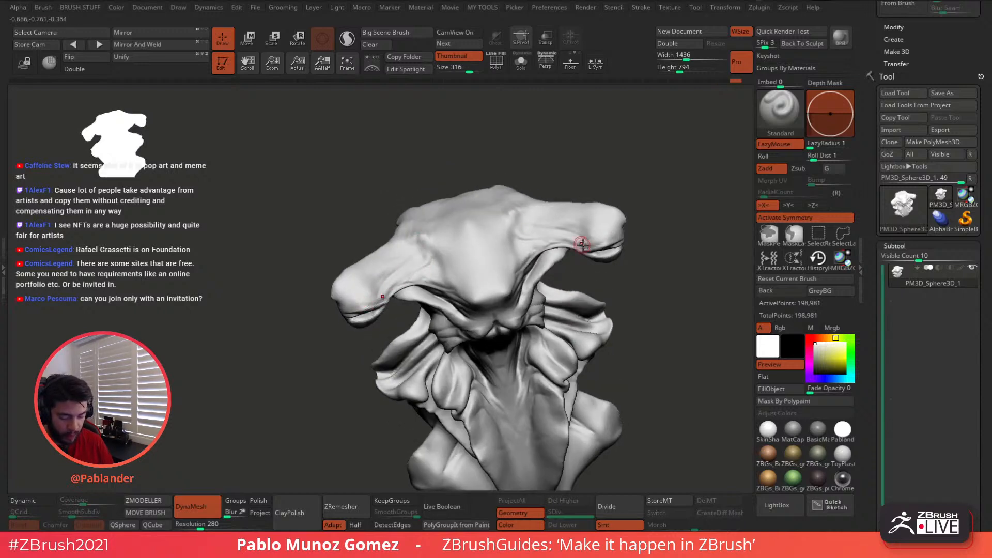
- Sculpt surface forms on the mirrored horn tips with the Standard brush and smooth their upper edges
right_click_drag(621, 233, 572, 253)
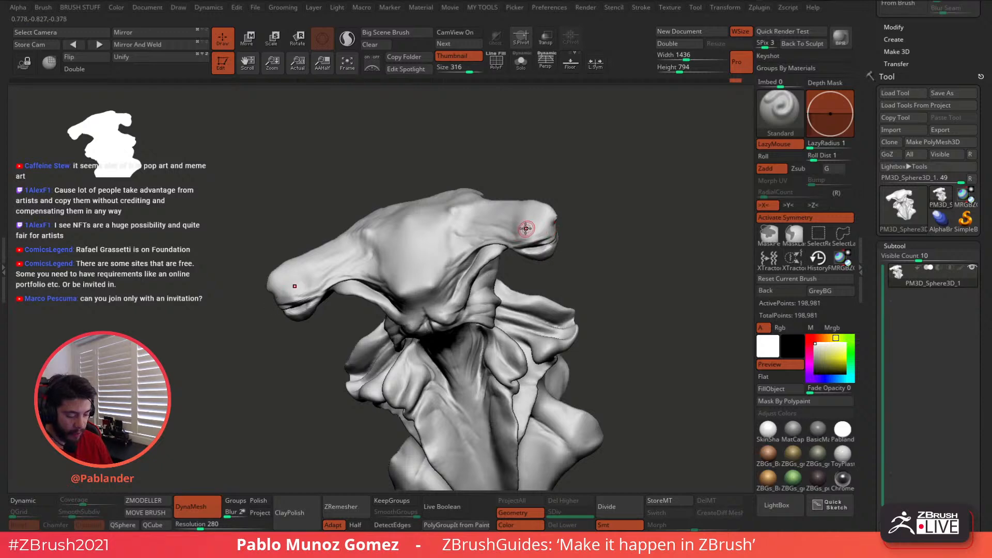
mouse_move(545, 228)
right_mouse_down()
mouse_move(506, 234)
mouse_move(512, 193)
right_mouse_up()
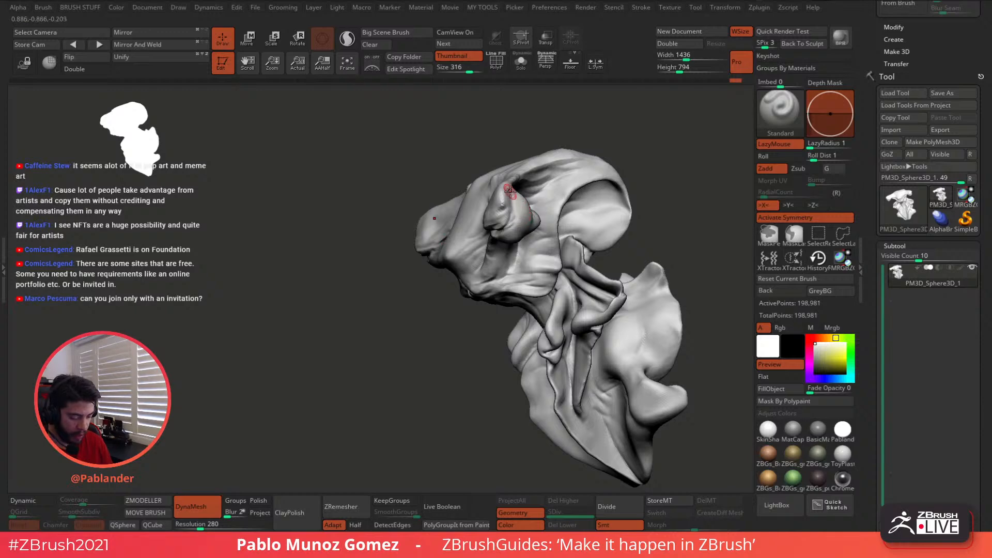
key("shift")
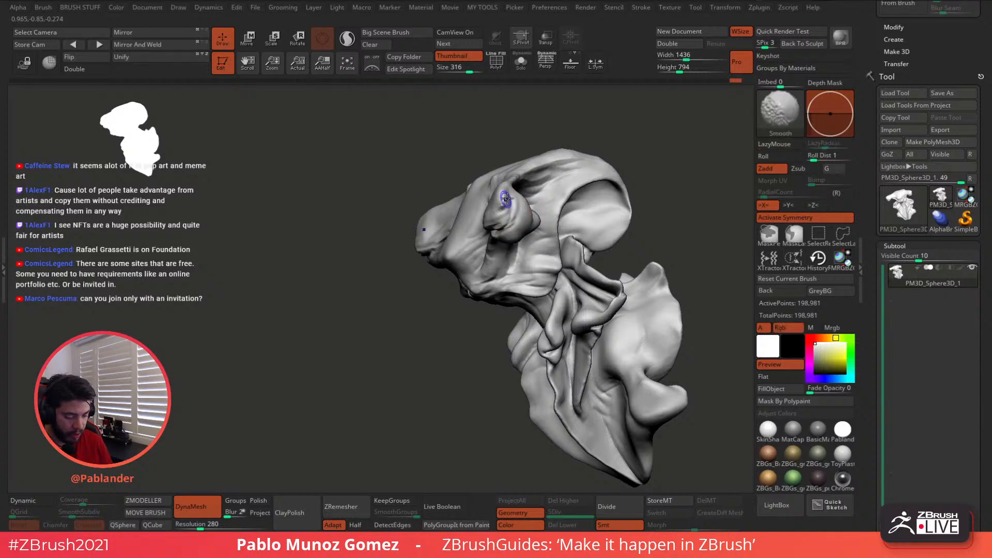
right_click_drag(511, 186, 519, 196)
left_click_drag(501, 205, 526, 198)
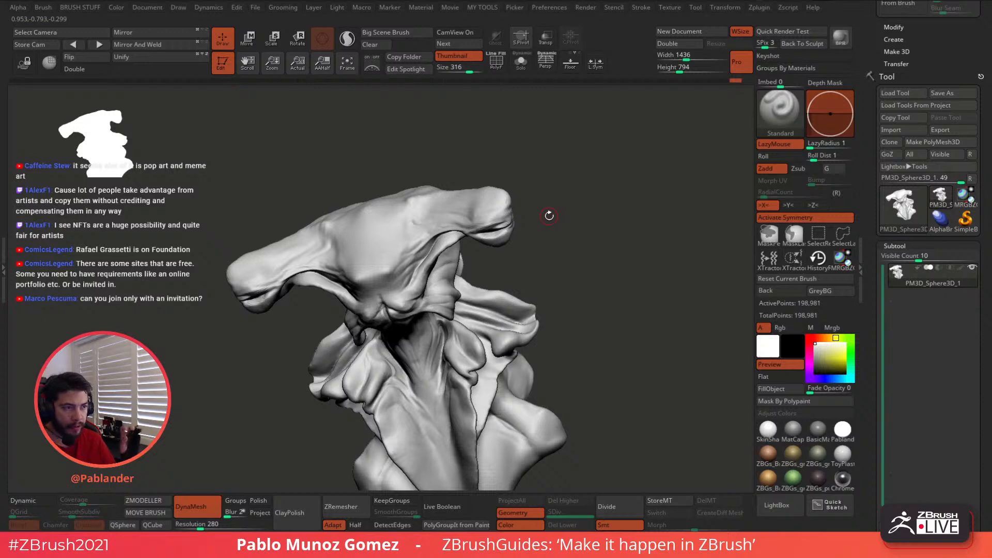
- Define the folds at the horn bases and along the brow ridges with the Standard brush, smoothing between strokes
left_click_drag(562, 220, 659, 212, "alt")
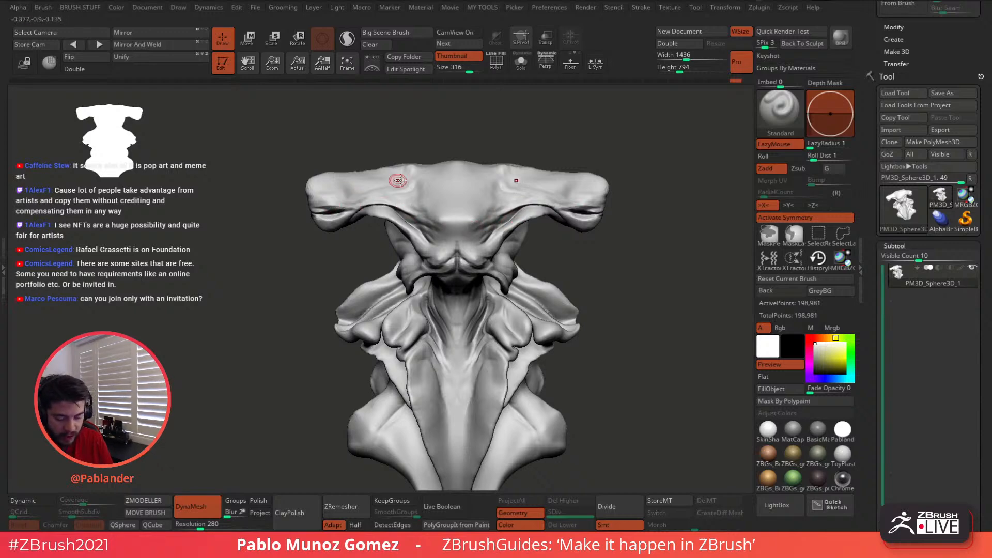
mouse_move(554, 230)
left_mouse_down()
mouse_move(589, 231)
mouse_move(573, 242)
mouse_move(543, 232)
mouse_move(480, 242)
left_mouse_up()
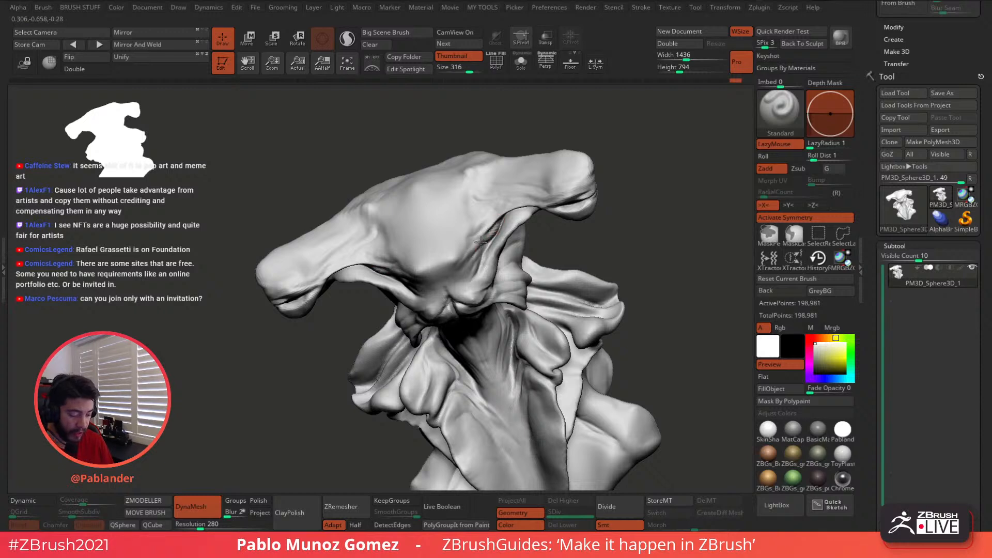
left_click_drag(458, 273, 468, 264, "shift")
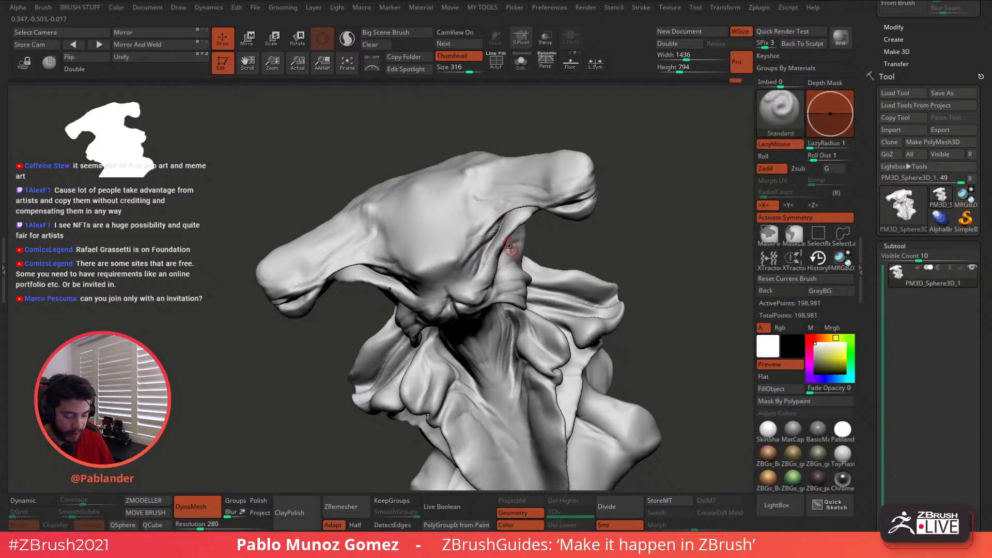
left_click_drag(557, 238, 579, 234, "shift")
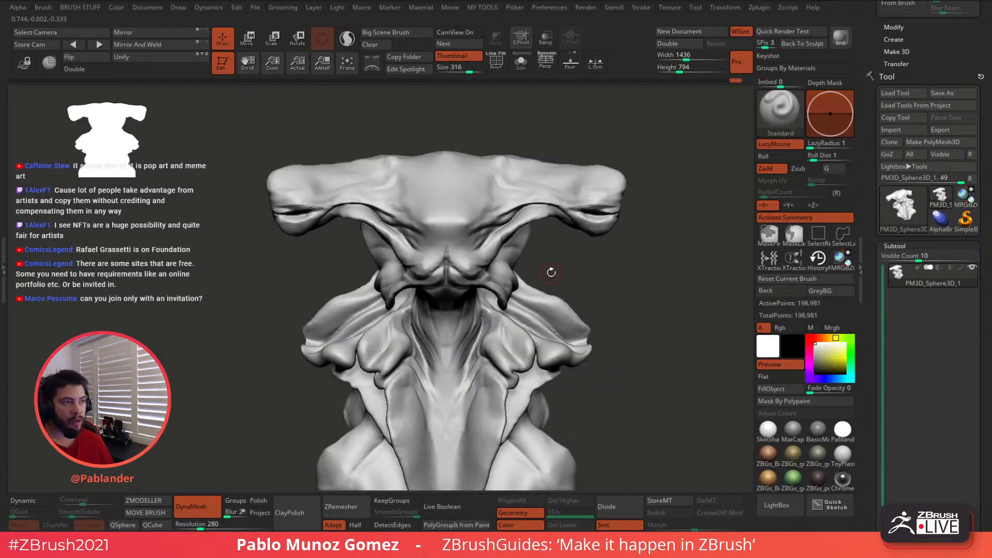
right_click_drag(548, 192, 527, 225)
left_click_drag(488, 190, 514, 209)
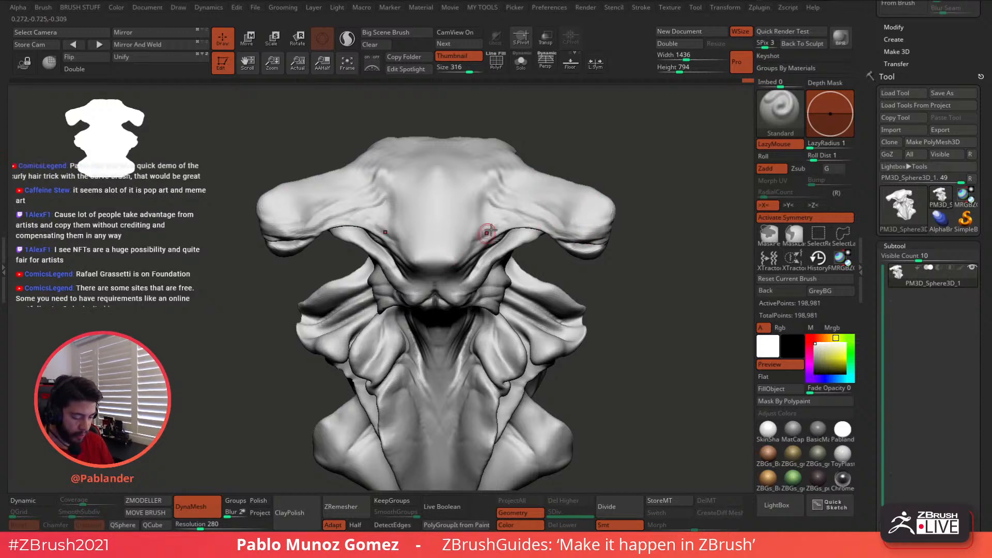
- Refine the folds across the mirrored brow ridges and centre of the face with the Standard brush
right_click_drag(460, 271, 465, 259)
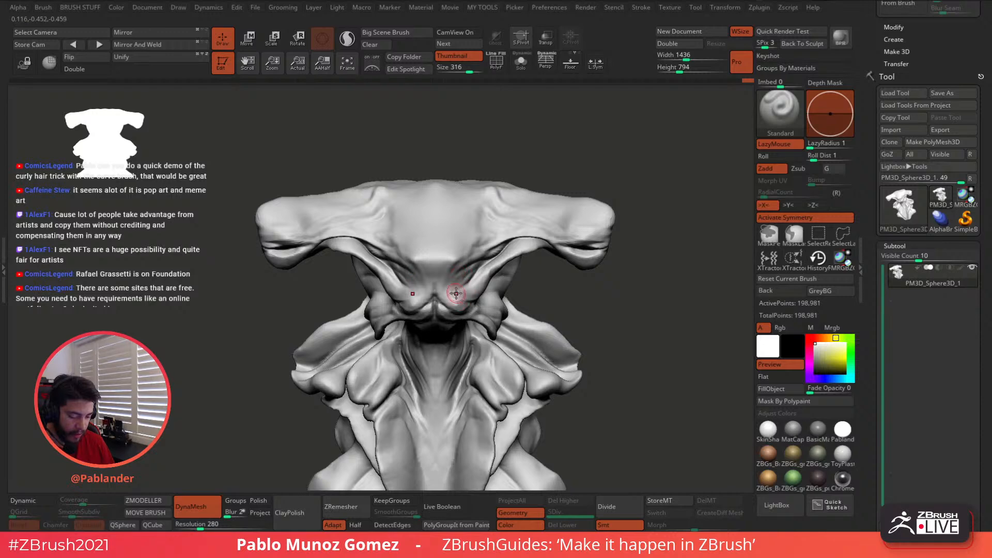
right_click_drag(461, 291, 454, 264)
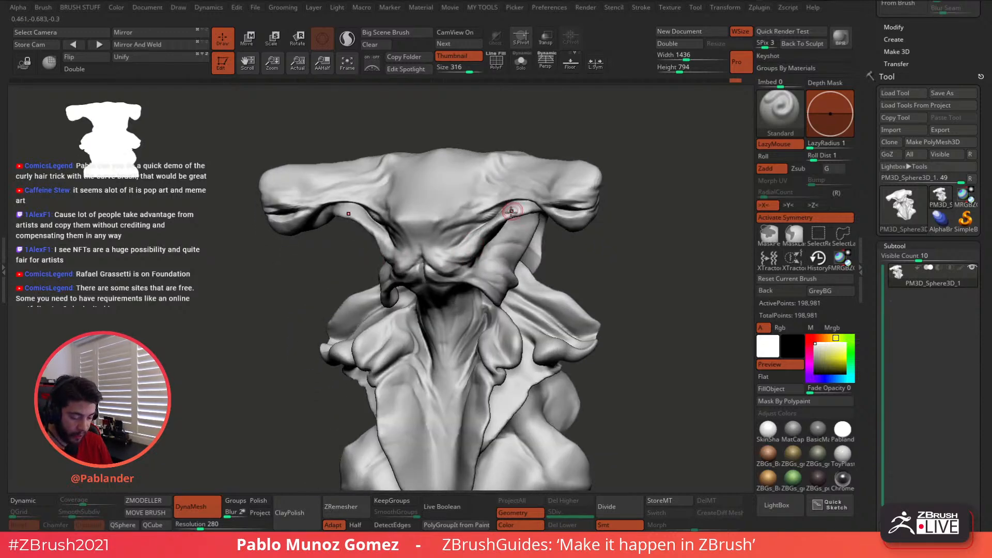
right_click_drag(583, 212, 573, 232)
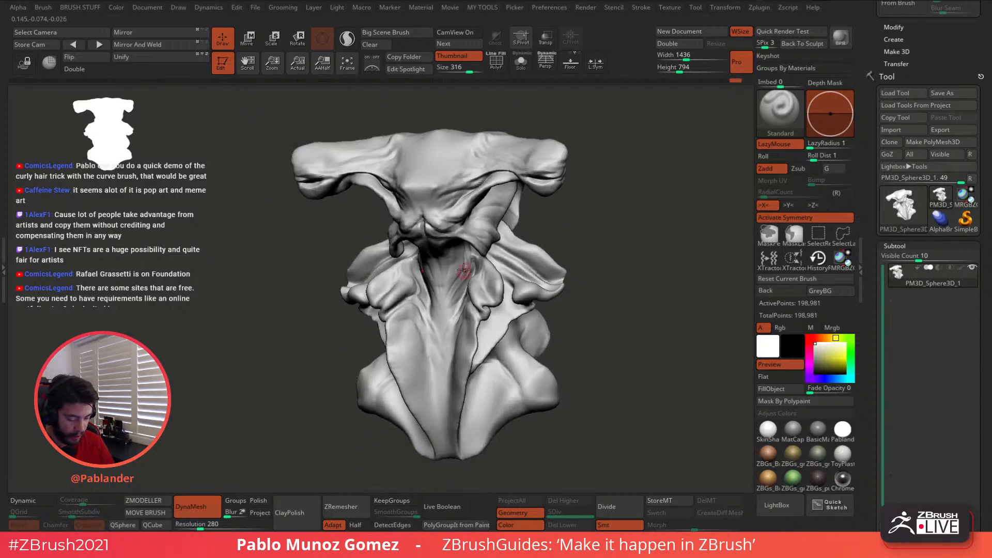
- Build raised folds running from the throat onto the central chest plate with the Standard brush, smoothing the lower transition
right_click_drag(463, 270, 460, 222)
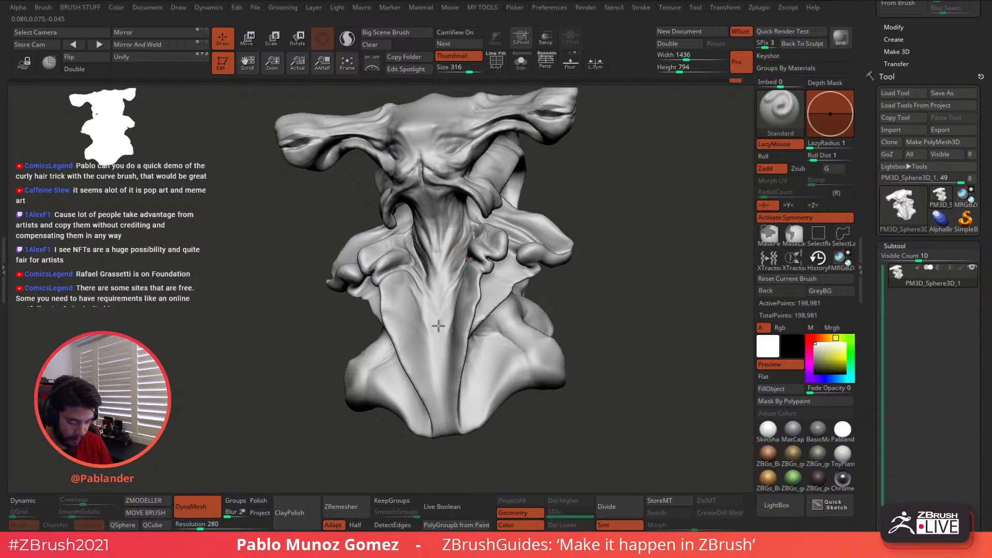
right_click_drag(445, 265, 460, 268)
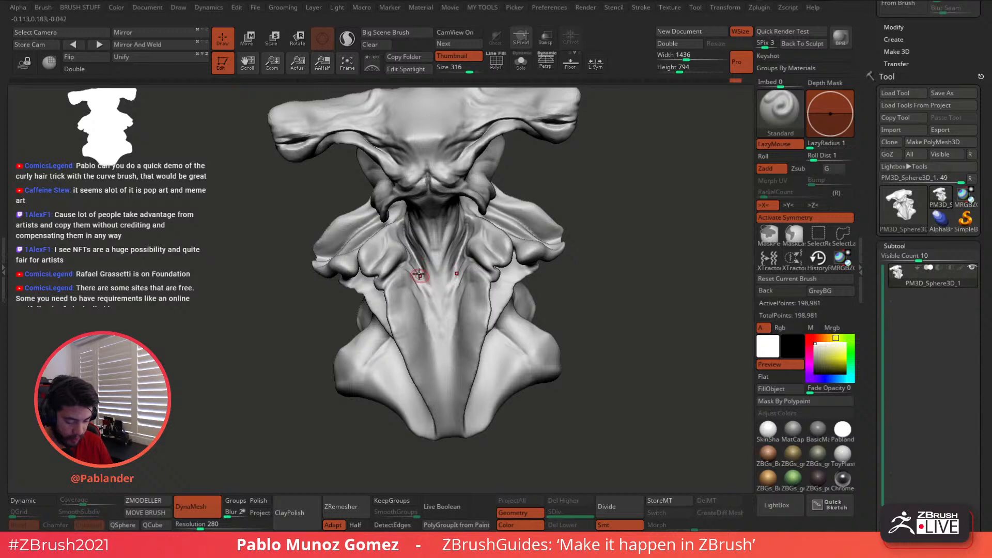
right_click_drag(448, 279, 424, 280)
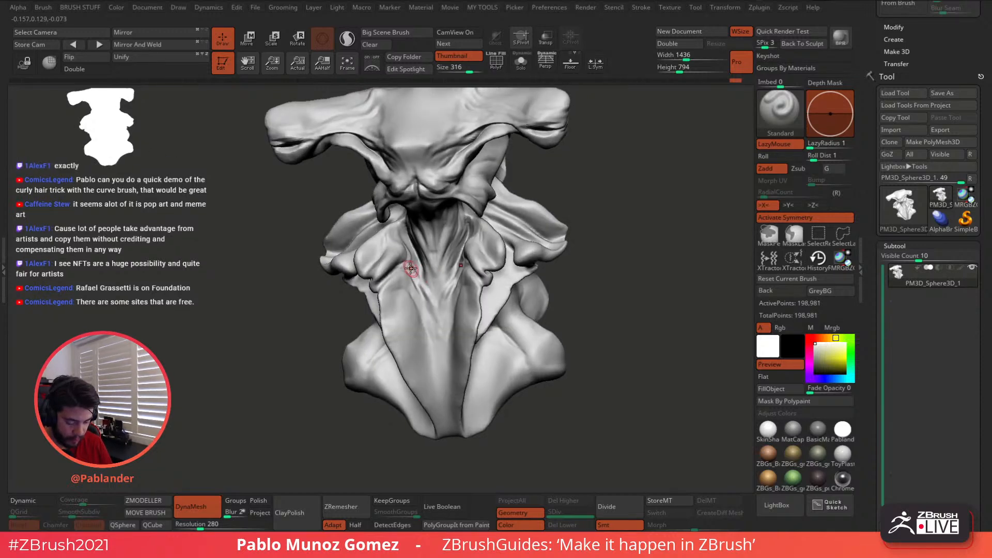
key("shift")
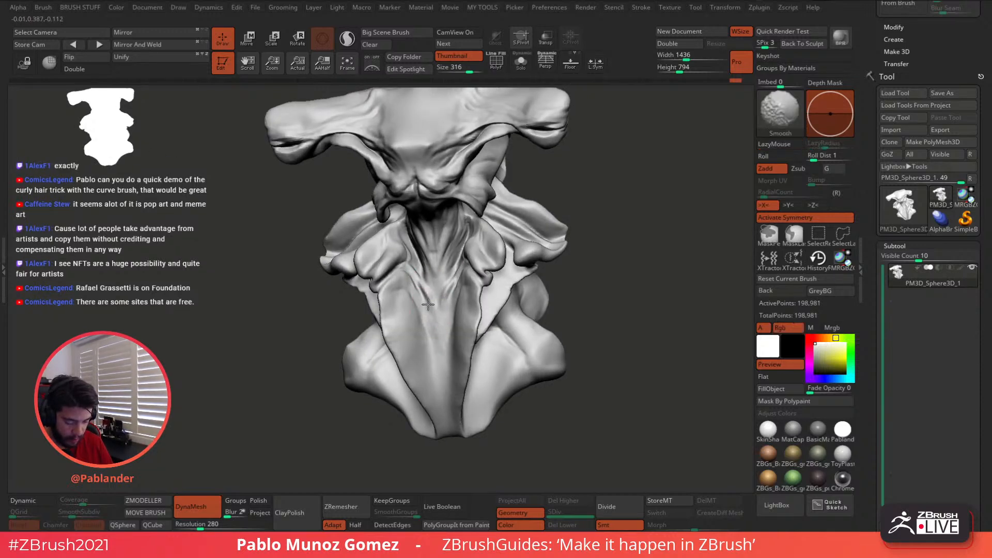
left_click_drag(440, 349, 448, 365, "shift")
left_click_drag(437, 310, 410, 288)
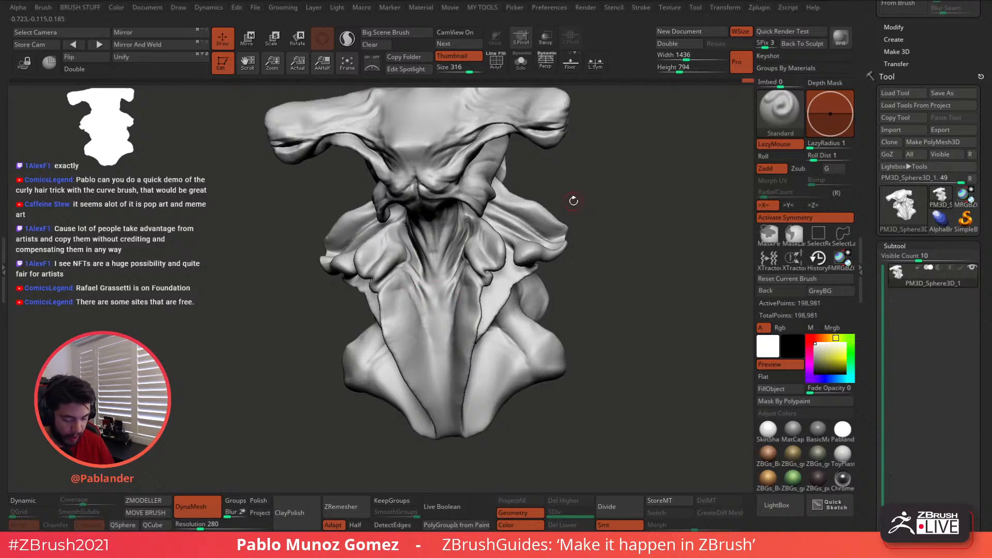
- Switch to an enlarged Move brush and narrow the mirrored side frills and the central chest plate from the front
mouse_move(574, 201)
left_mouse_down()
mouse_move(558, 177)
mouse_move(579, 181)
mouse_move(591, 201)
left_mouse_up()
left_click_drag(527, 263, 532, 272, "alt")
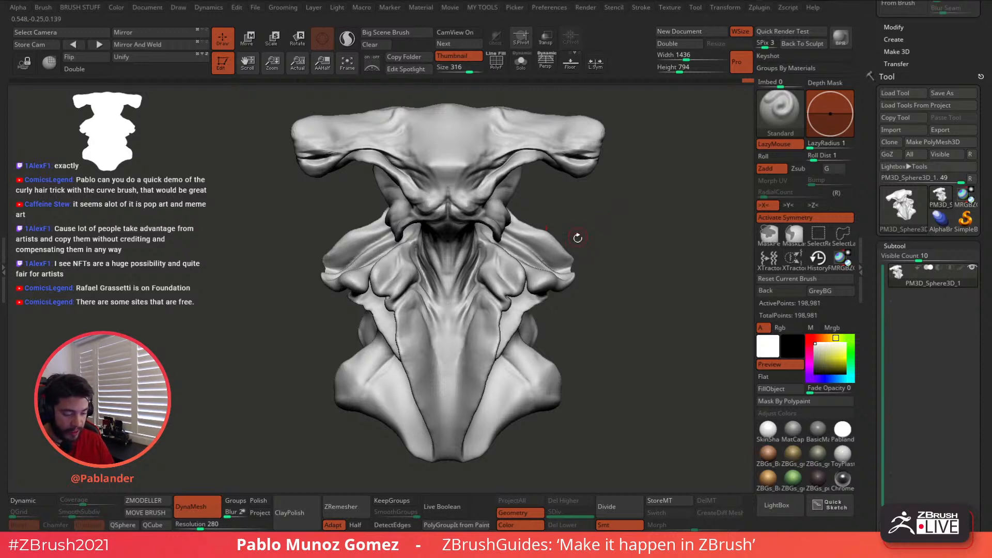
left_click_drag(579, 259, 552, 262, "alt")
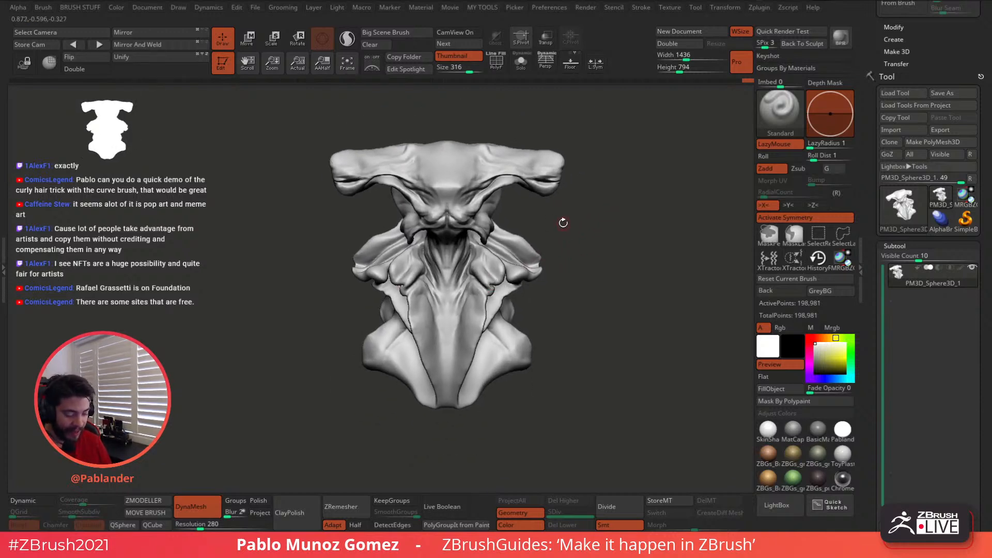
key("b")
left_click(532, 288)
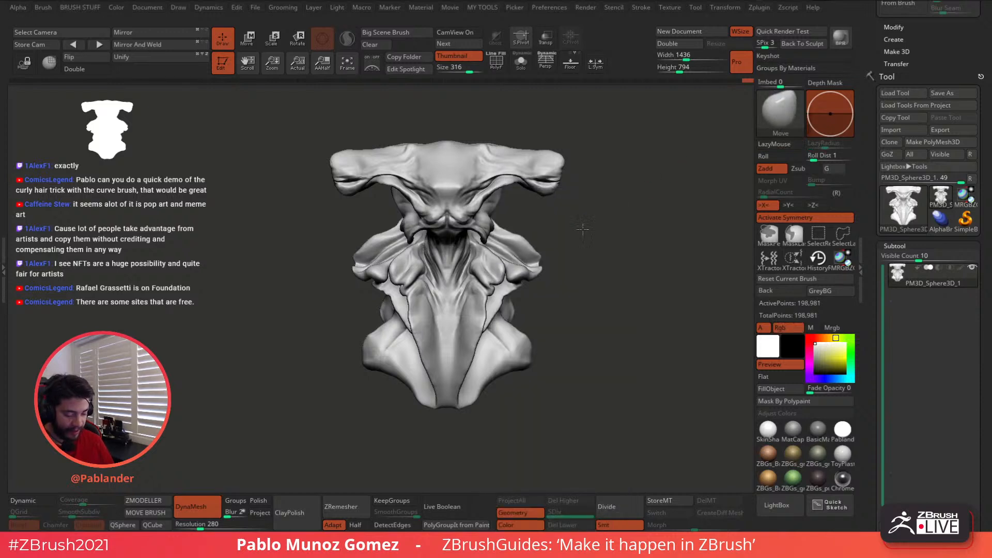
key("space")
left_click_drag(614, 230, 604, 231)
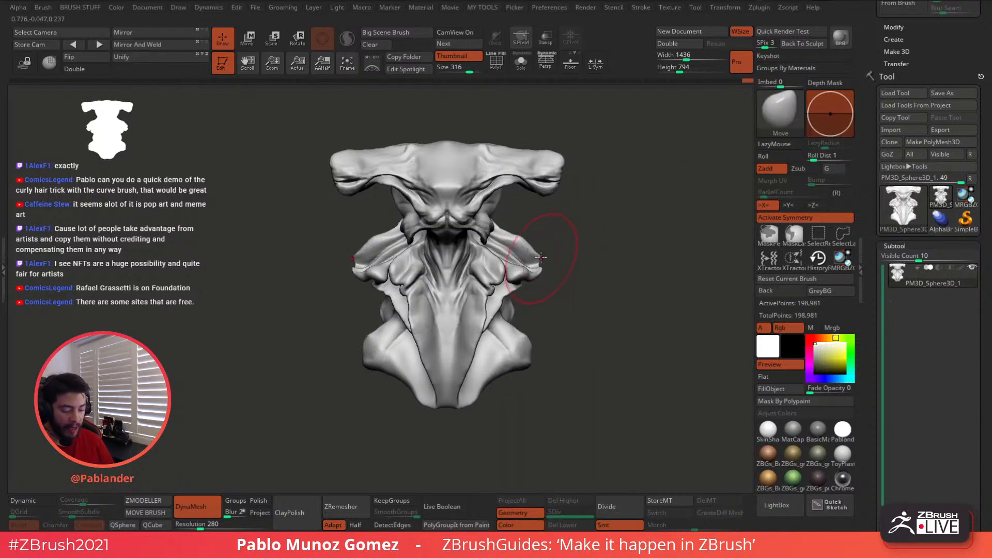
mouse_move(542, 252)
left_mouse_down()
mouse_move(533, 249)
mouse_move(517, 269)
mouse_move(509, 299)
mouse_move(470, 347)
mouse_move(467, 320)
mouse_move(459, 365)
mouse_move(473, 382)
mouse_move(467, 395)
mouse_move(512, 345)
left_mouse_up()
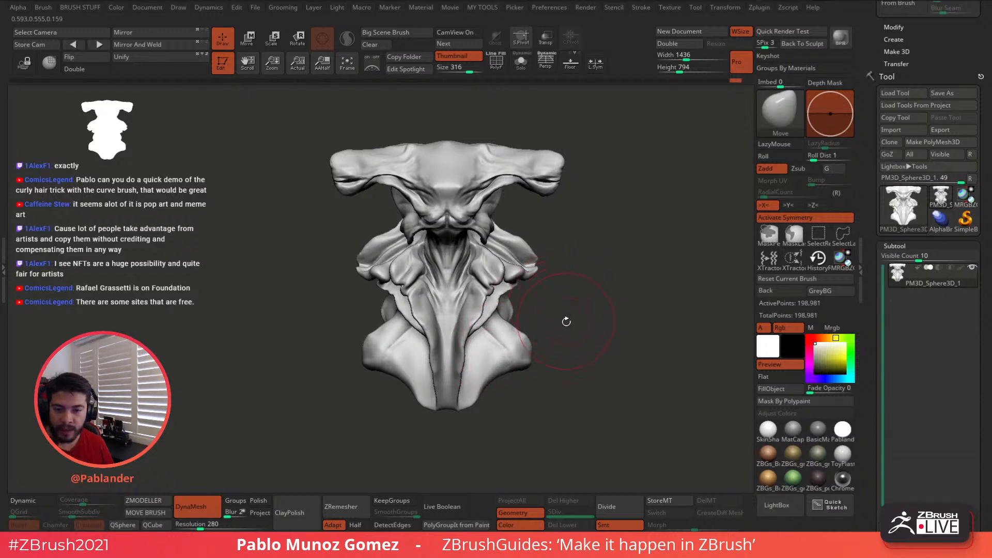
left_click_drag(540, 322, 529, 315, "alt")
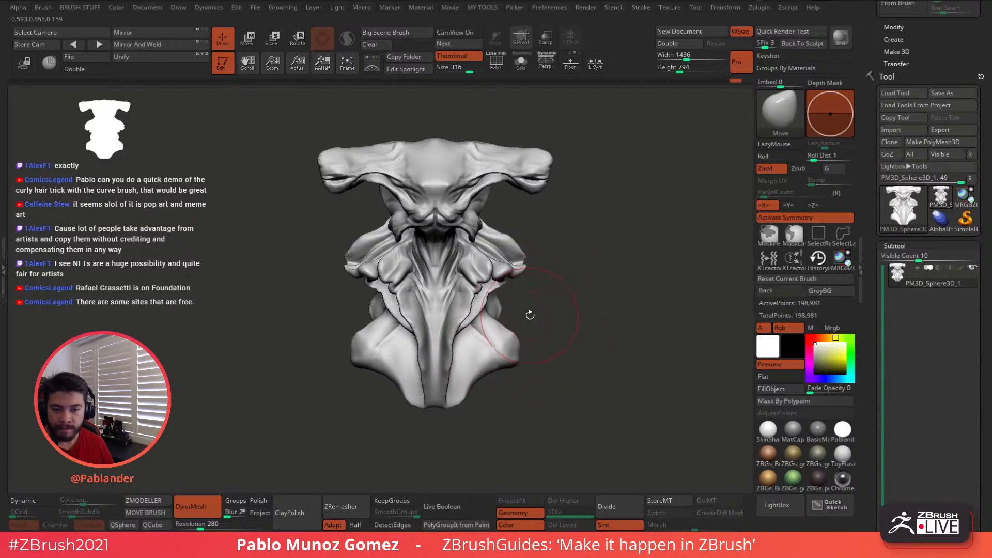
left_click_drag(511, 368, 499, 367)
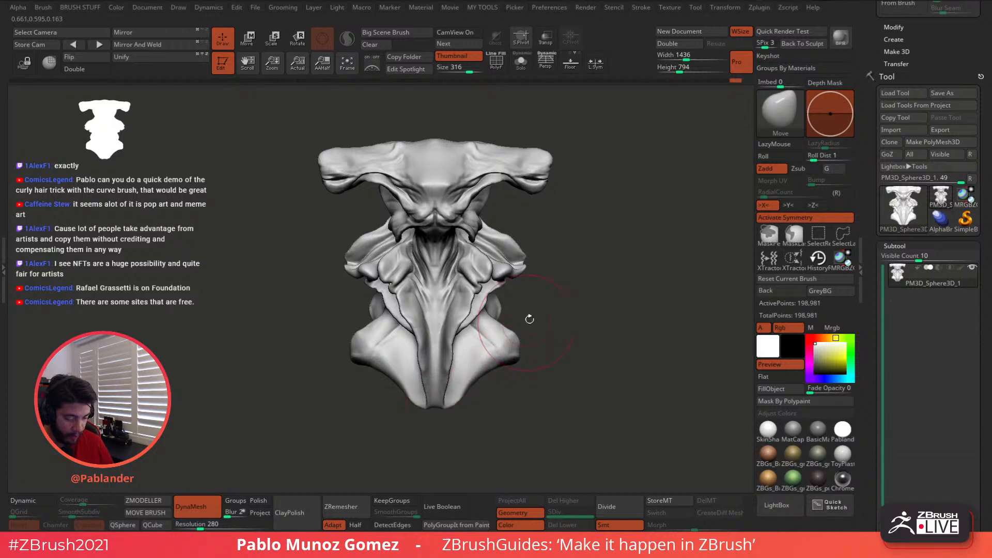
- Resize the Move brush and raise the mirrored horn bases into peaks, adjusting the outline around the horns and face
key("space")
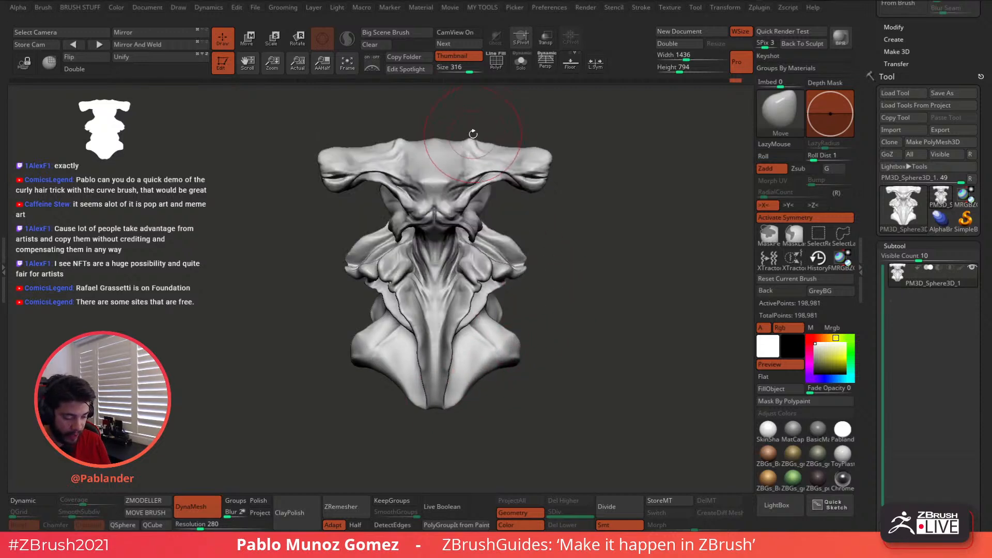
mouse_move(491, 140)
left_mouse_down()
mouse_move(529, 137)
mouse_move(555, 160)
mouse_move(552, 180)
left_mouse_up()
mouse_move(540, 204)
left_mouse_down("alt")
mouse_move(543, 229)
mouse_move(532, 232)
mouse_move(546, 207)
mouse_move(506, 221)
mouse_move(496, 256)
left_mouse_up("alt")
mouse_move(537, 303)
left_mouse_down()
mouse_move(563, 283)
mouse_move(580, 286)
mouse_move(527, 265)
left_mouse_up()
key("space")
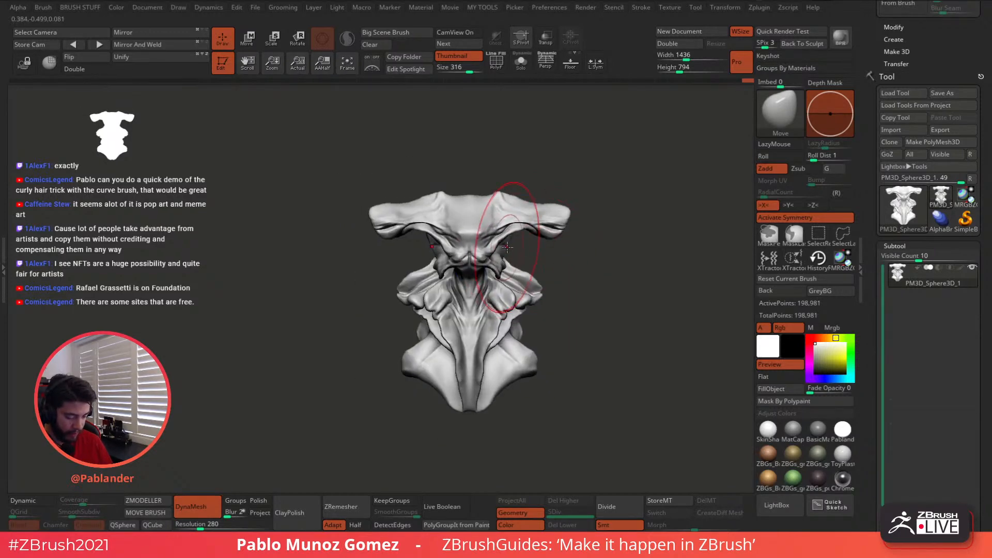
left_click_drag(507, 246, 564, 250)
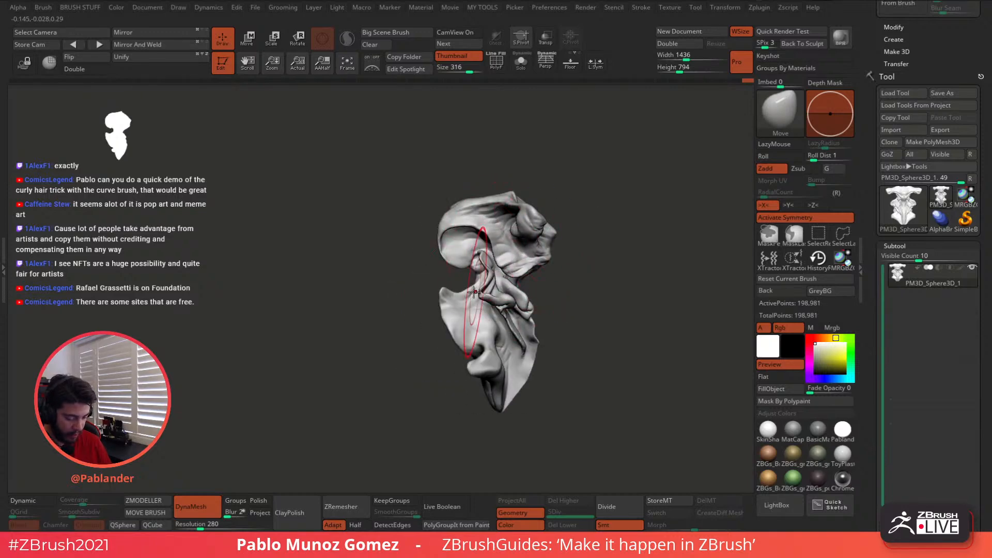
- Pull the mirrored lower lobes outward with a large Move brush, shaping them from the back, side and front
left_click_drag(574, 243, 524, 211)
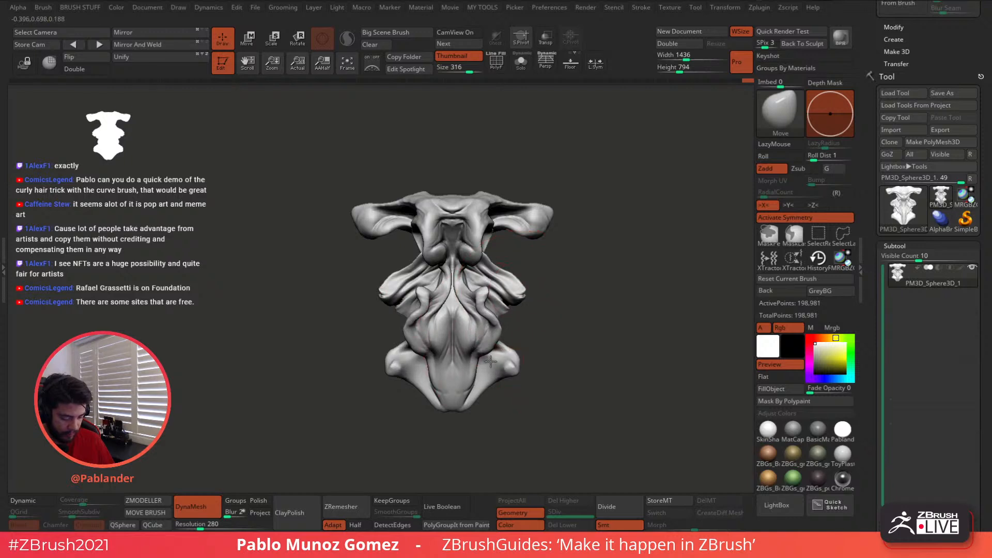
mouse_move(490, 362)
left_mouse_down()
mouse_move(496, 378)
mouse_move(513, 348)
left_mouse_up()
key("space")
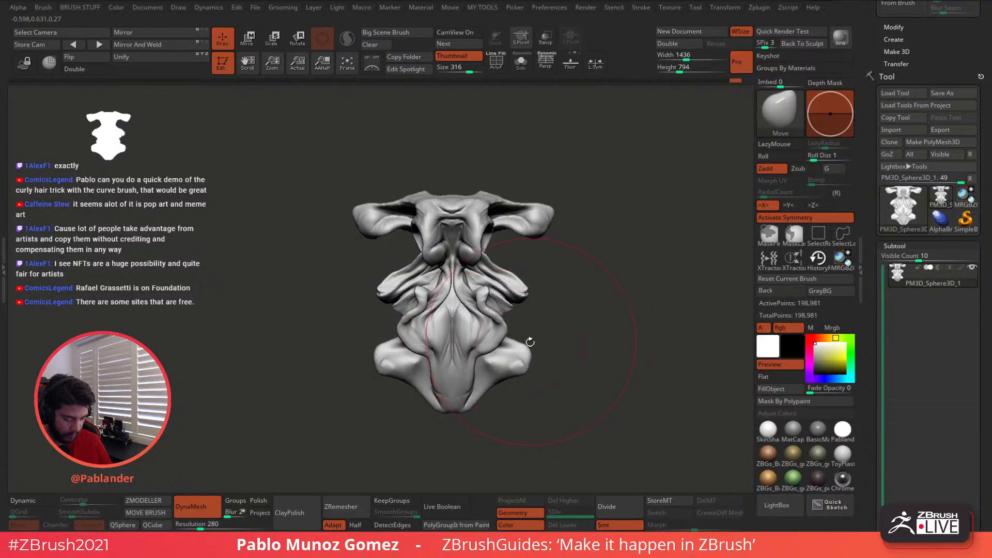
right_click_drag(491, 363, 525, 338)
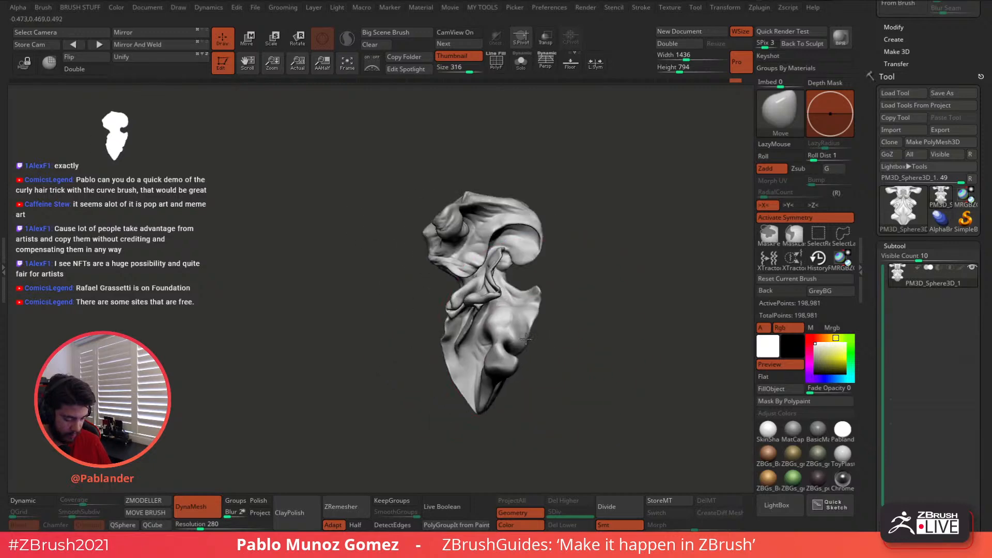
right_click_drag(474, 360, 517, 355)
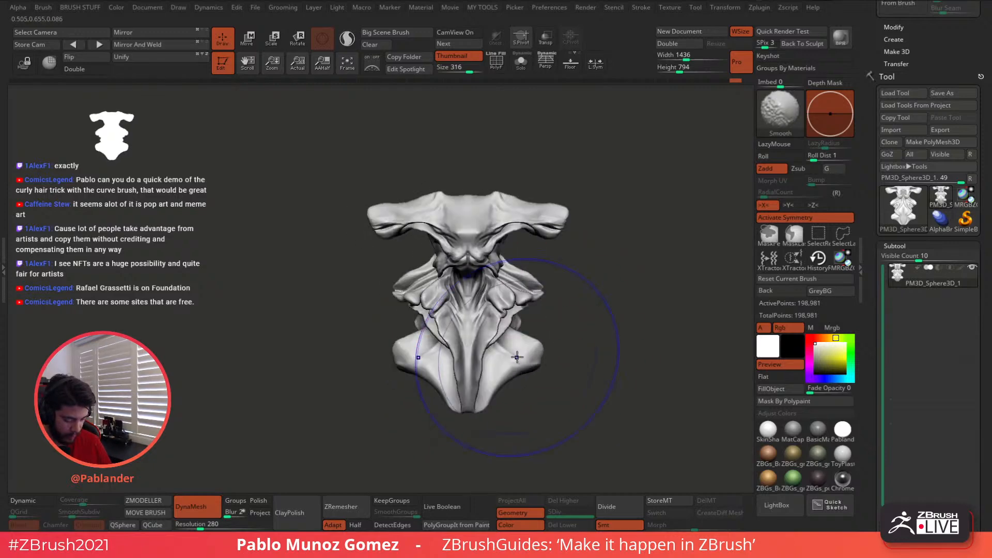
key("space")
left_click_drag(518, 350, 510, 349)
right_click_drag(505, 343, 526, 328)
- Add volume to the mirrored lower lobes with the Inflat brush and remesh the sculpt with DynaMesh
key("b")
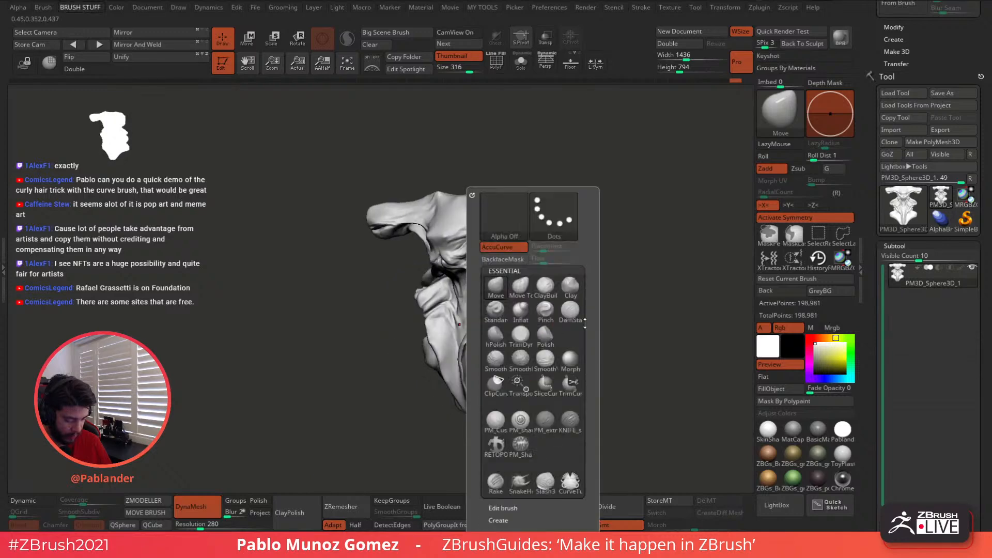
left_click(572, 313)
right_click_drag(627, 228, 581, 245)
left_click_drag(529, 314, 516, 327)
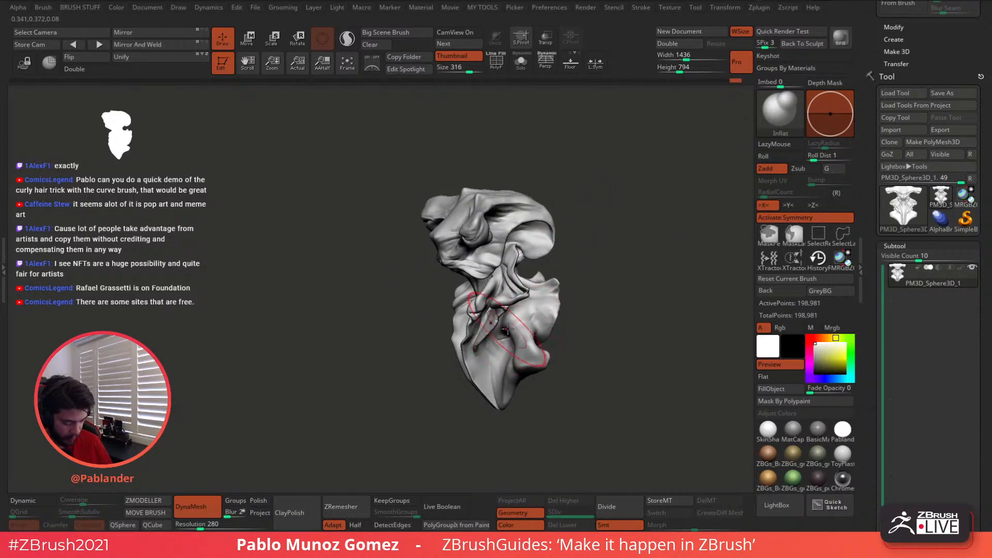
right_click_drag(508, 328, 516, 351)
key("space")
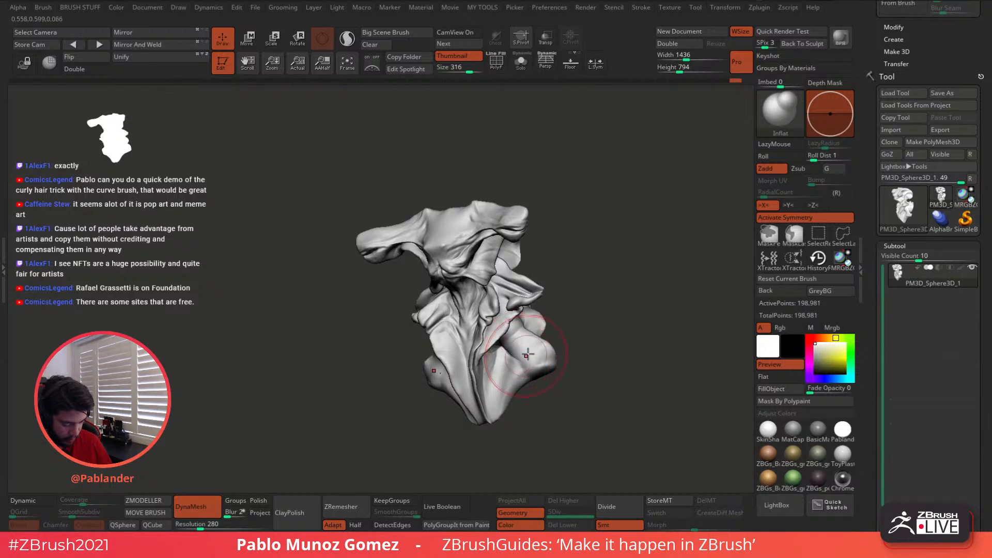
right_click_drag(569, 315, 591, 301)
left_click_drag(591, 294, 610, 344, "ctrl")
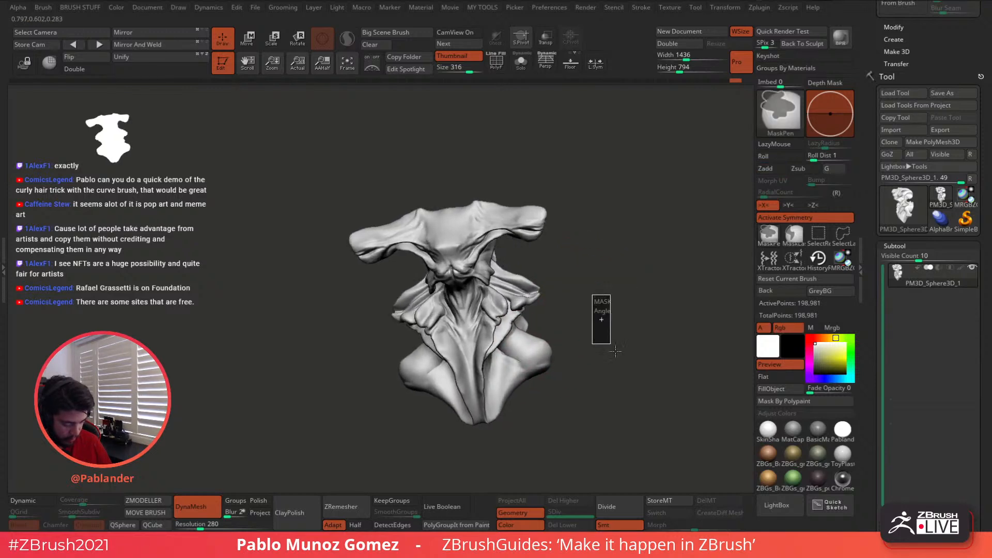
mouse_move(580, 299)
right_mouse_down()
mouse_move(608, 275)
mouse_move(587, 280)
right_mouse_up()
- Switch to the DamStandard brush, reduce its size, and carve creases down the centre of the face and throat
key("b")
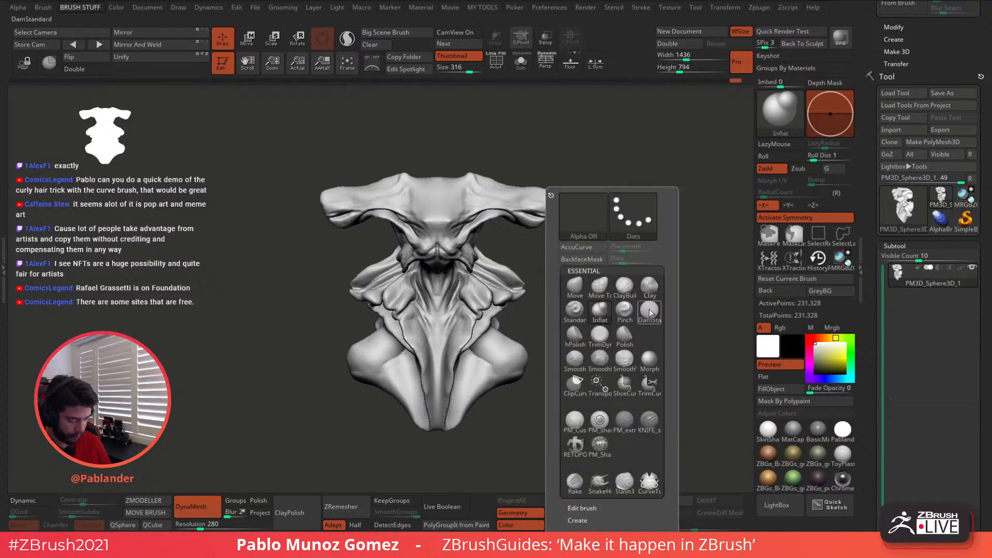
left_click(650, 313)
key("space")
left_click_drag(613, 249, 593, 252)
right_click_drag(602, 248, 626, 282, "ctrl")
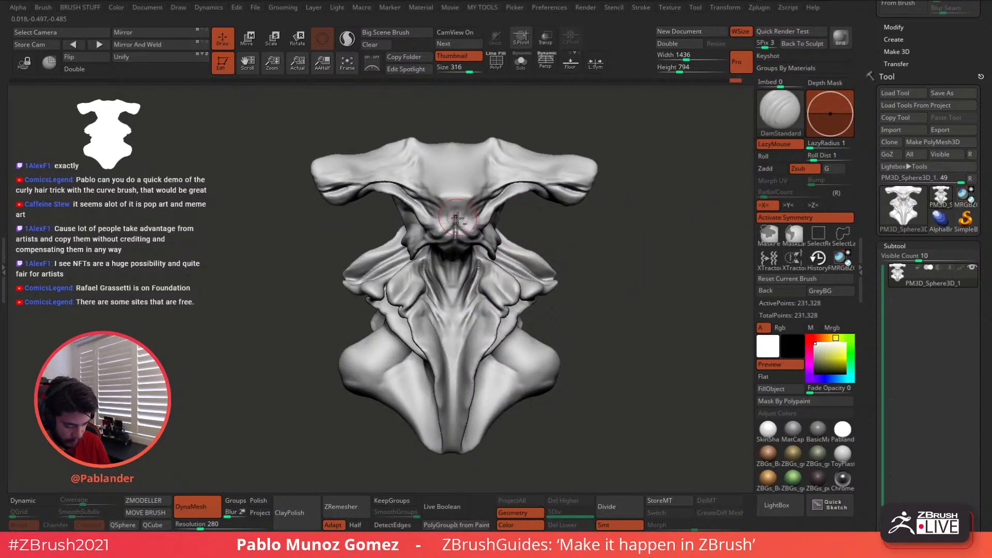
key("space")
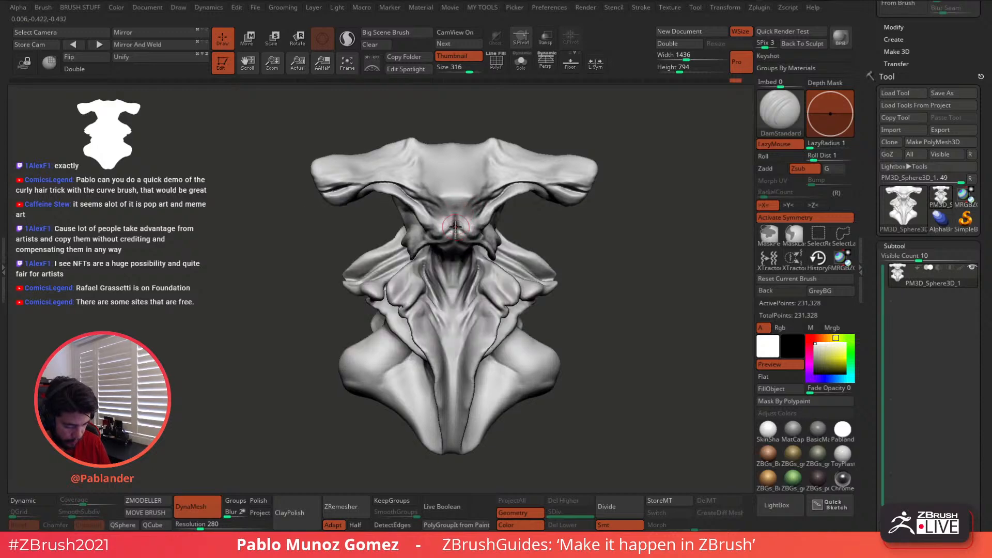
left_click_drag(454, 257, 458, 323)
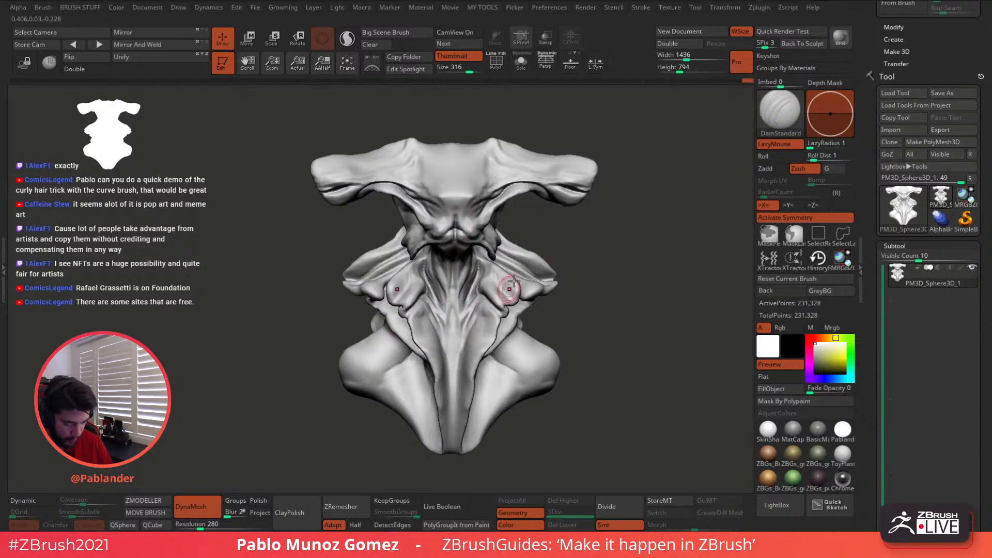
- Turn on perspective display and enlarge the front view of the sculpt
mouse_move(562, 256)
left_mouse_down()
mouse_move(593, 243)
mouse_move(586, 248)
left_mouse_up()
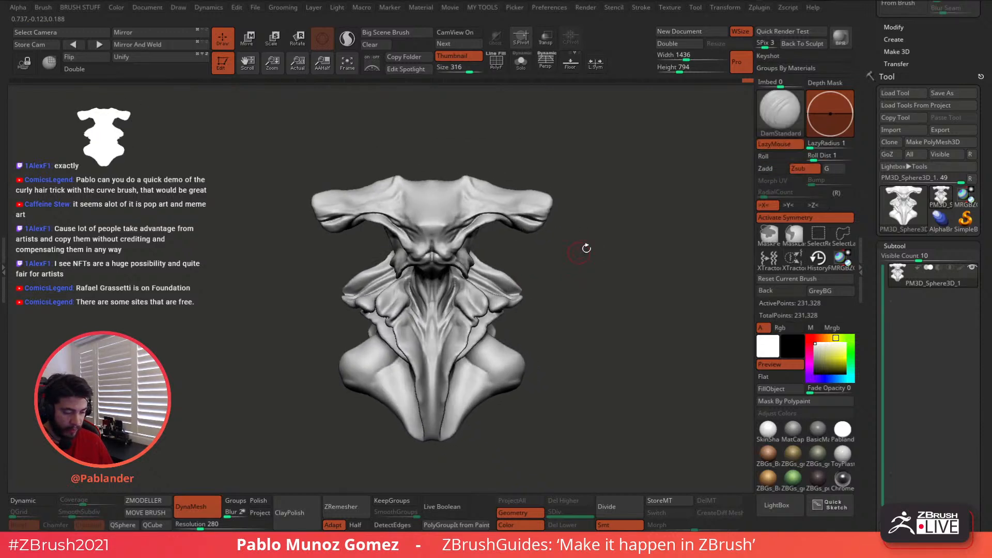
left_click(546, 61)
left_click_drag(514, 268, 535, 259, "alt")
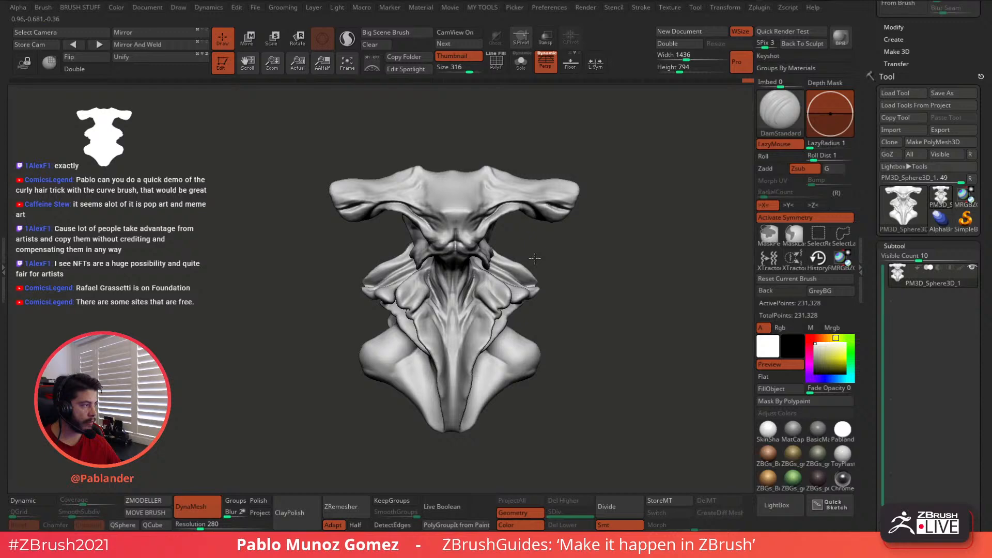
left_click_drag(535, 258, 632, 176, "alt")
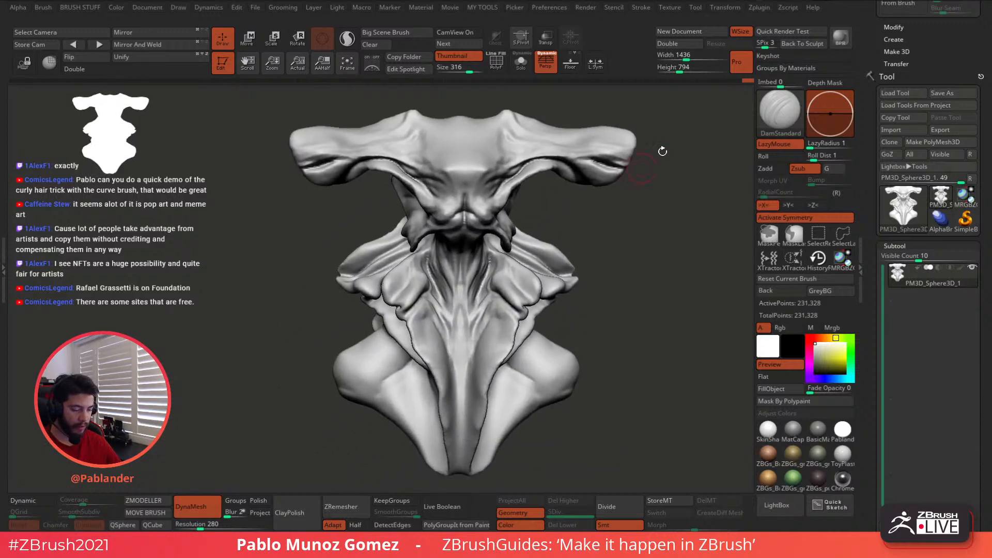
- Switch to the web browser and bring up the pablander.com website
left_click(737, 1)
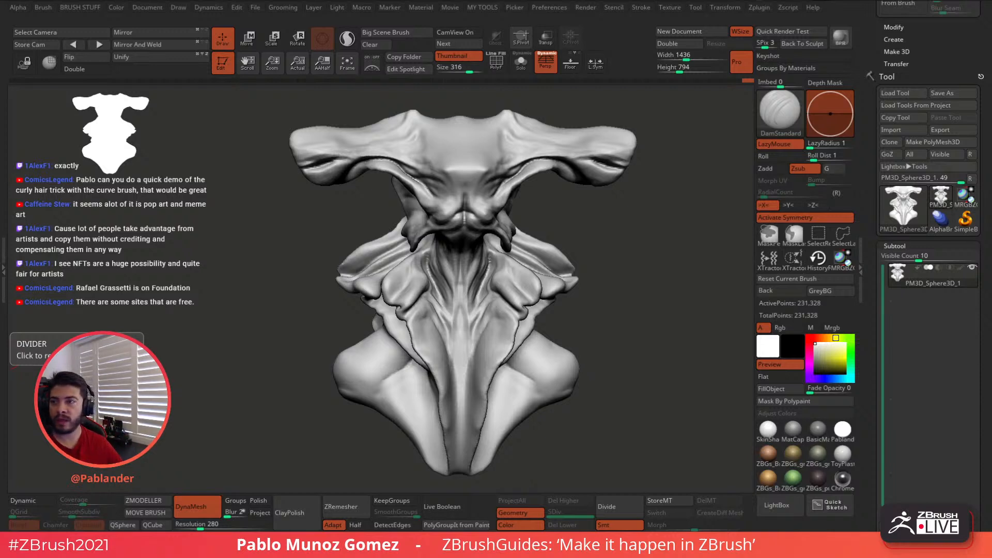
left_click_drag(0, 73, 318, 0)
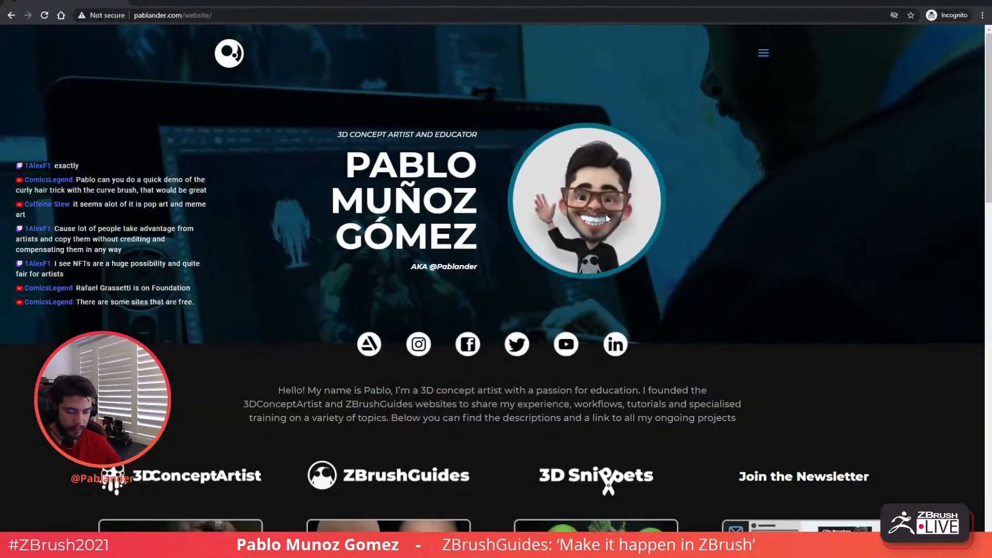
- Select the pablander.com domain in the website's address
left_click(184, 17)
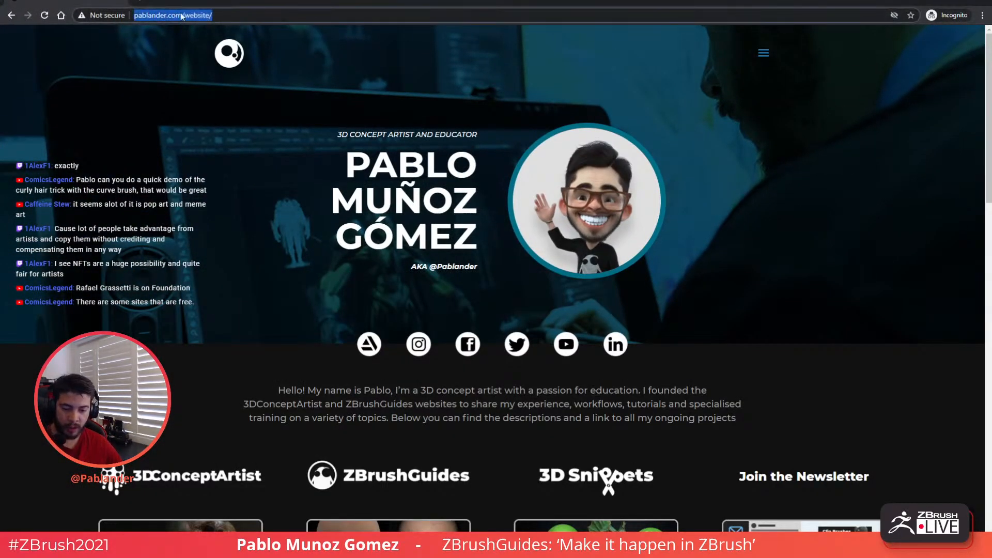
left_click(183, 16)
key("shift+Home")
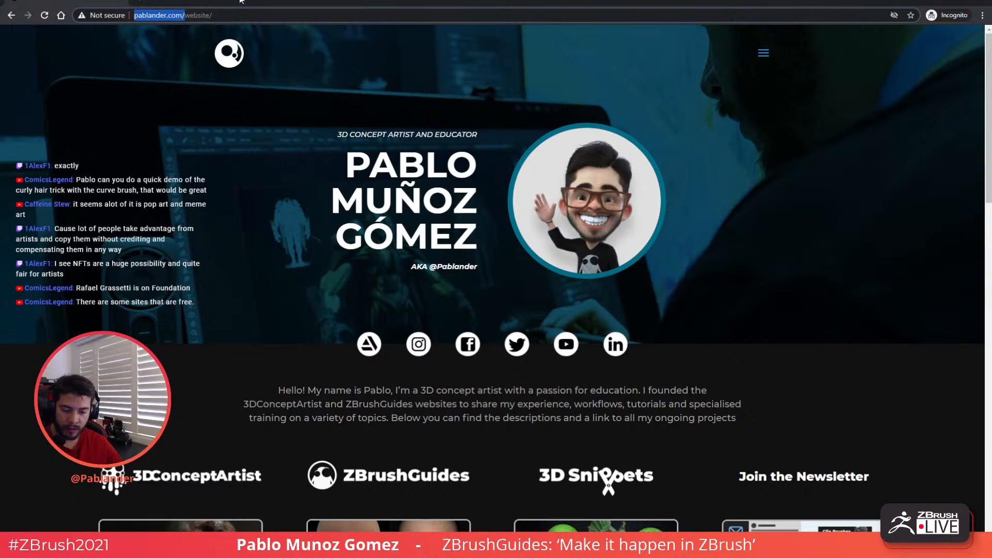
key("alt+Tab")
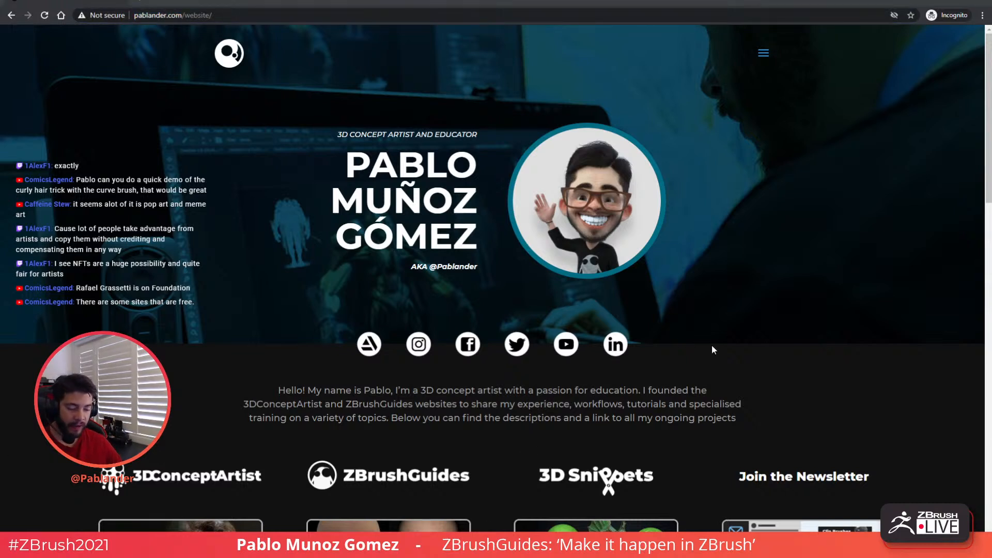
- Look over the homepage's introduction and its project links, and dismiss the newsletter pop-up
scroll(656, 202, "down", 1)
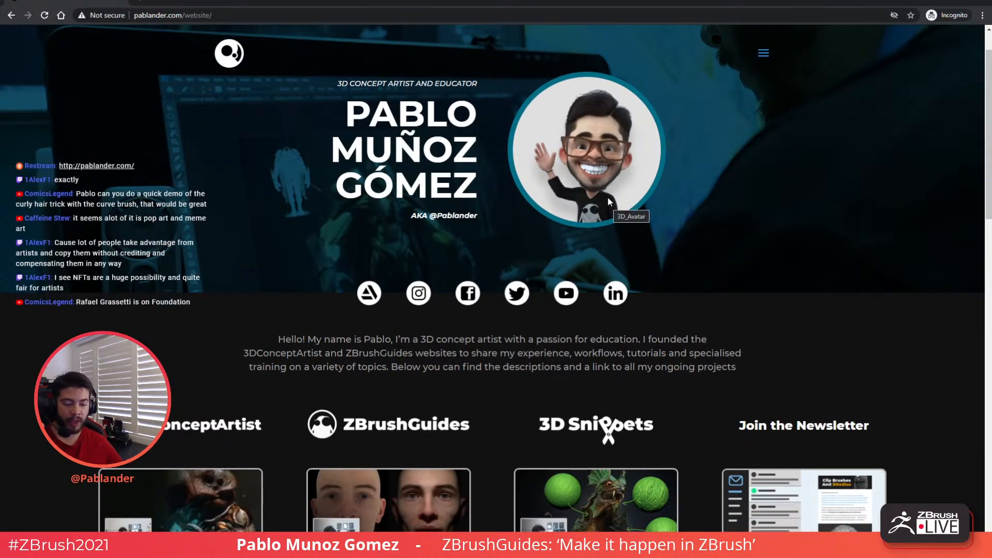
scroll(609, 195, "down", 1)
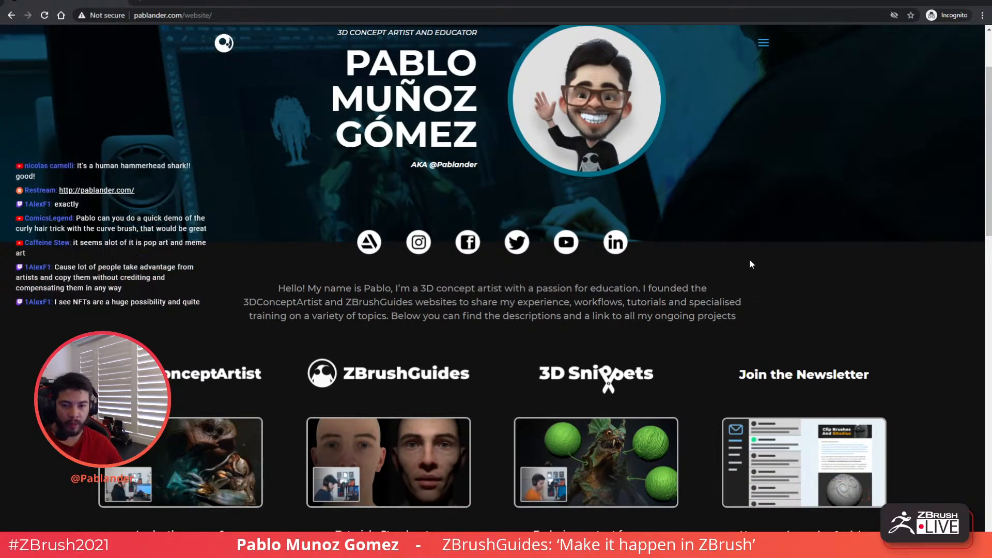
scroll(734, 239, "down", 1)
scroll(719, 235, "down", 1)
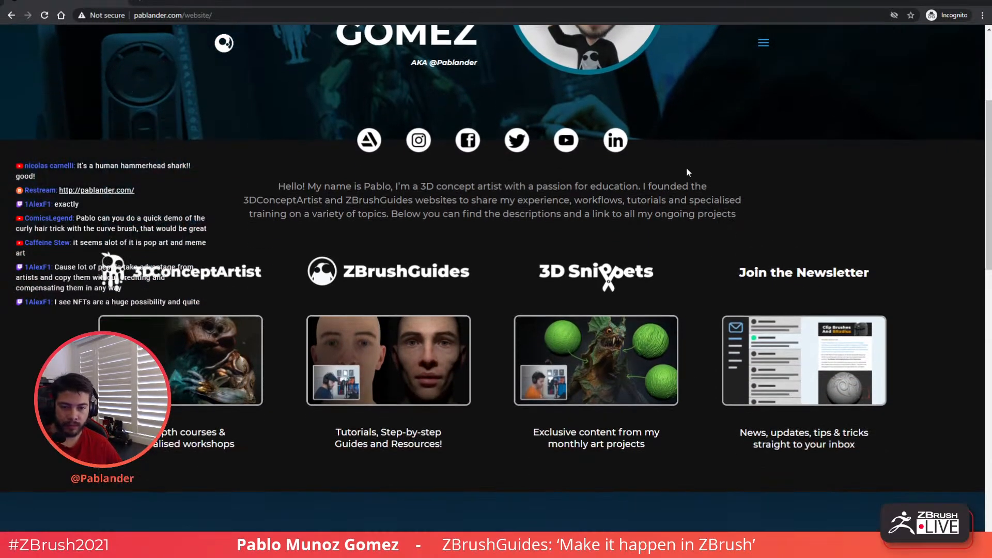
scroll(687, 172, "down", 1)
scroll(667, 225, "down", 1)
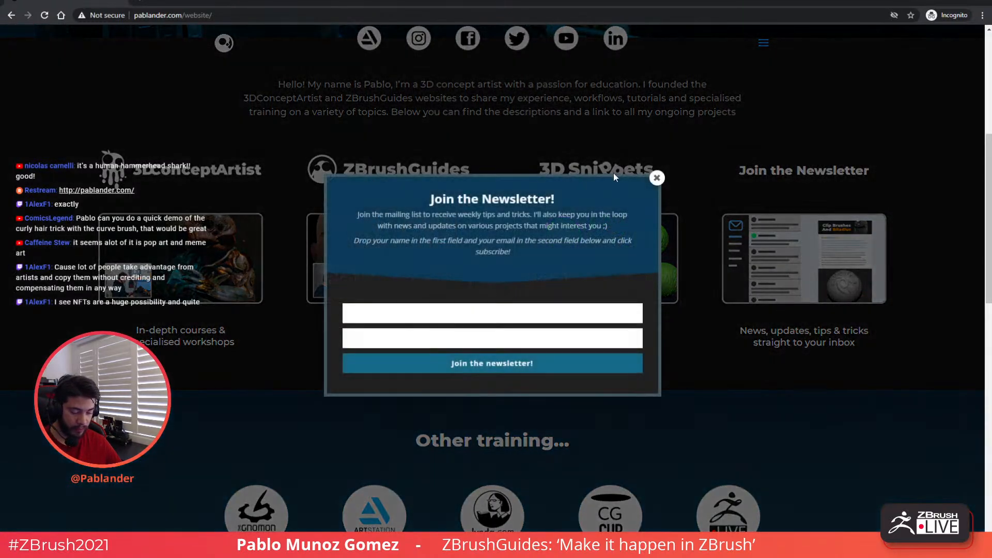
left_click(656, 178)
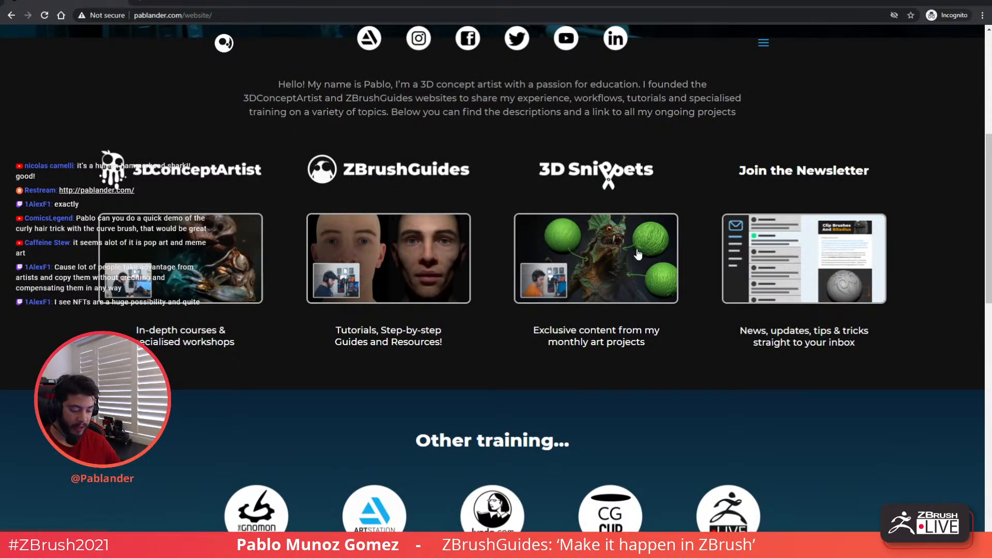
- Examine the "Other training..." section of the homepage and return to the project links
scroll(641, 238, "down", 1)
scroll(641, 239, "down", 2)
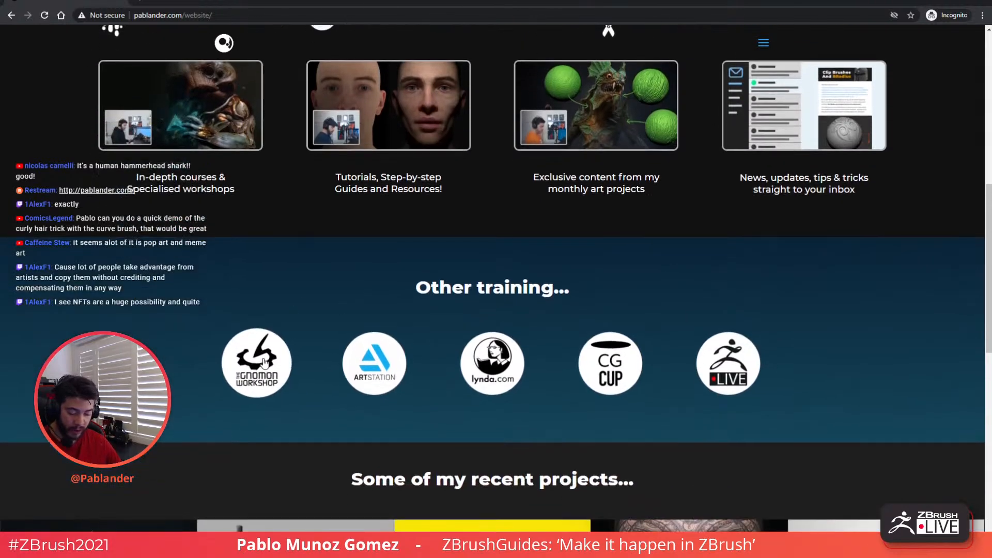
scroll(570, 355, "up", 1)
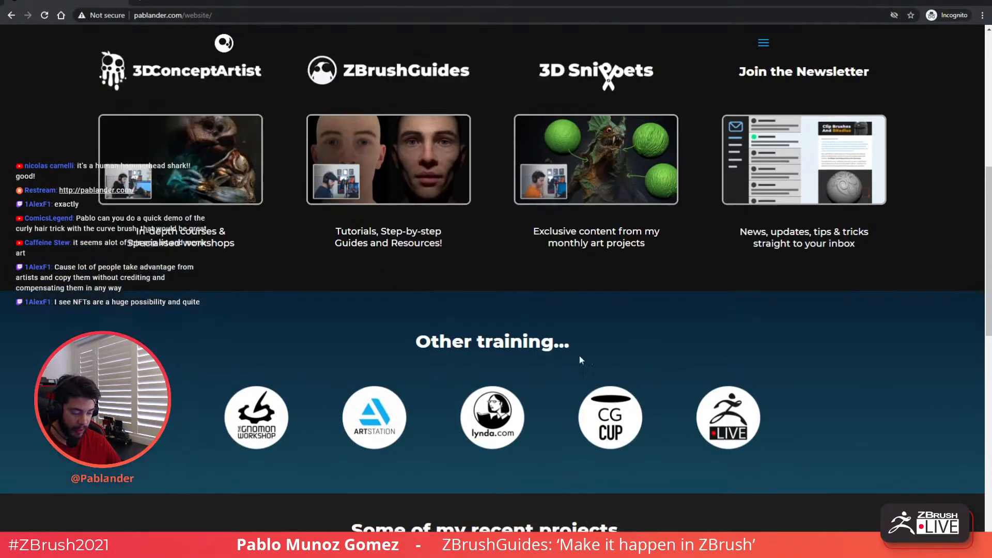
scroll(646, 356, "down", 1)
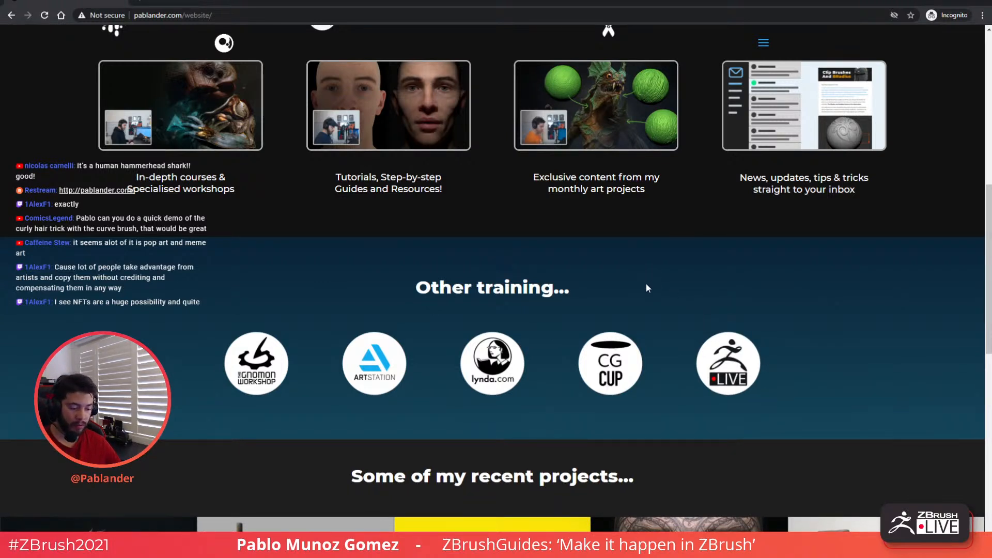
scroll(649, 292, "up", 4)
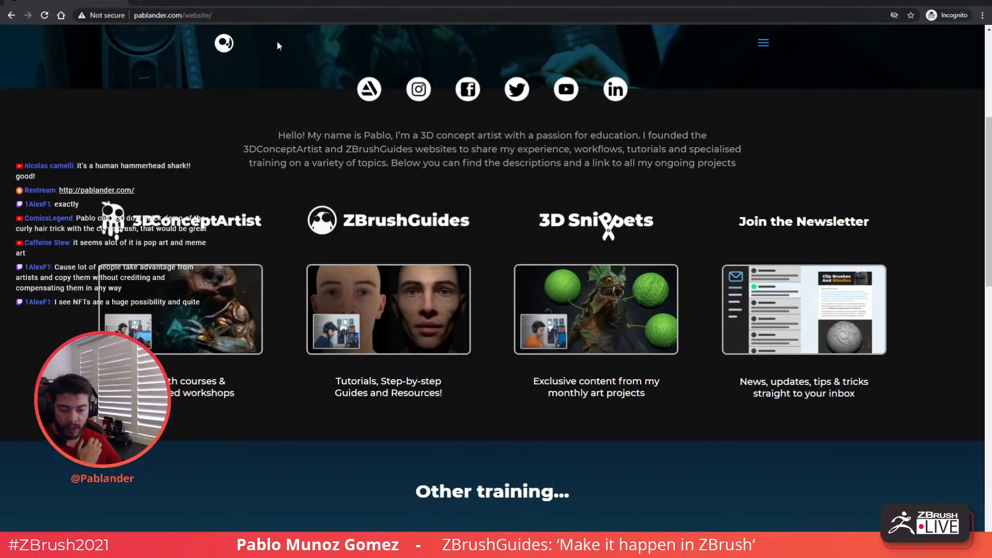
- Open the 3D Snippets Patreon page from the project links and review its membership level and list of benefits
left_click(592, 288)
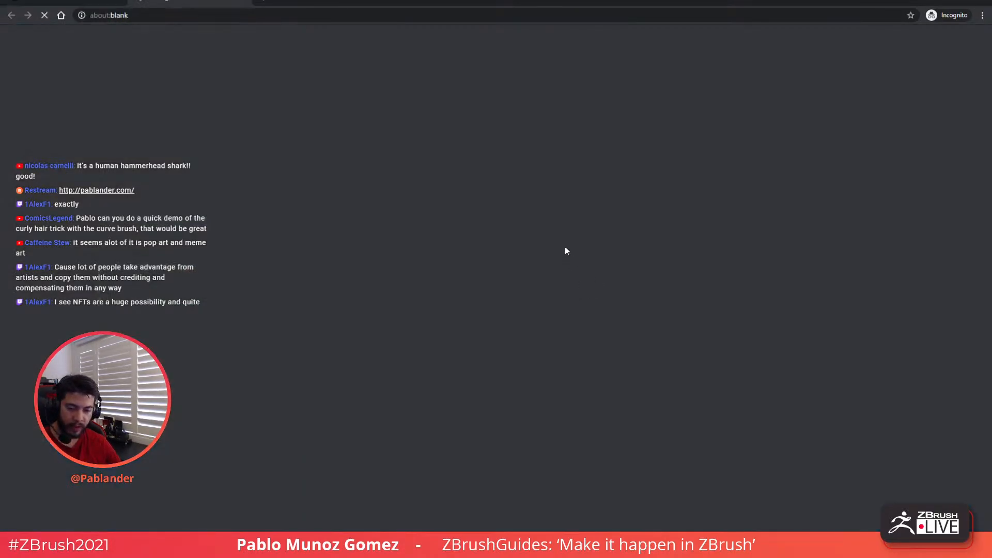
scroll(697, 216, "down", 9)
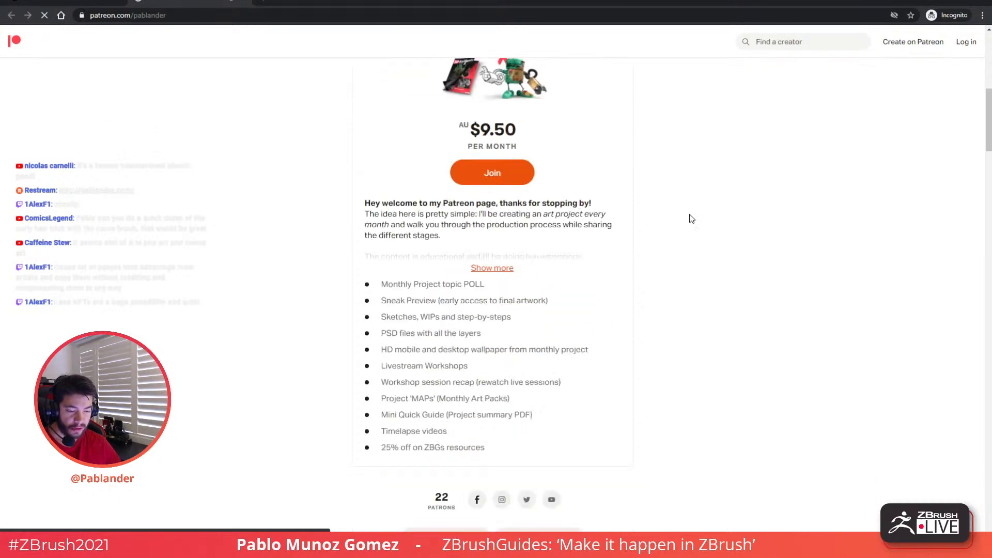
scroll(682, 218, "up", 12)
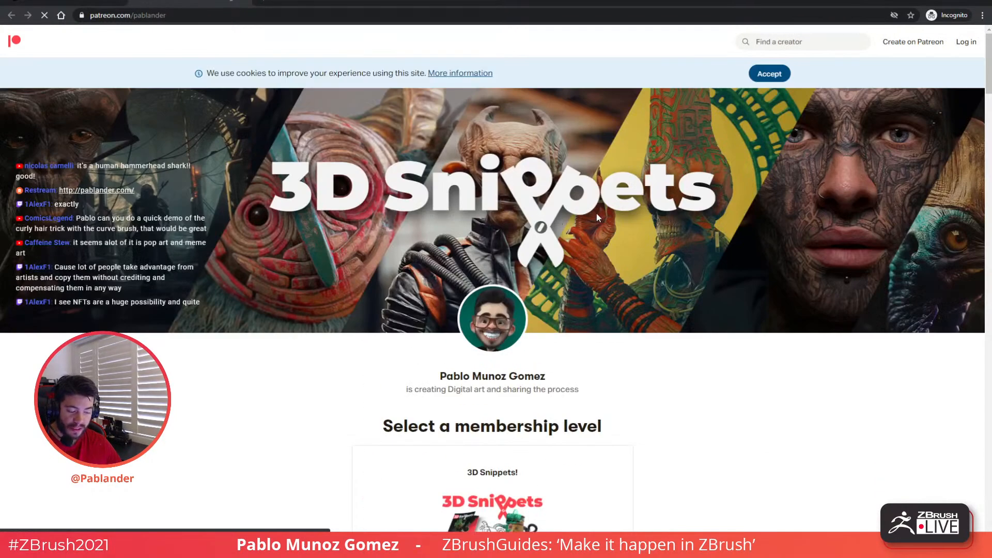
scroll(631, 207, "down", 7)
scroll(620, 201, "up", 1)
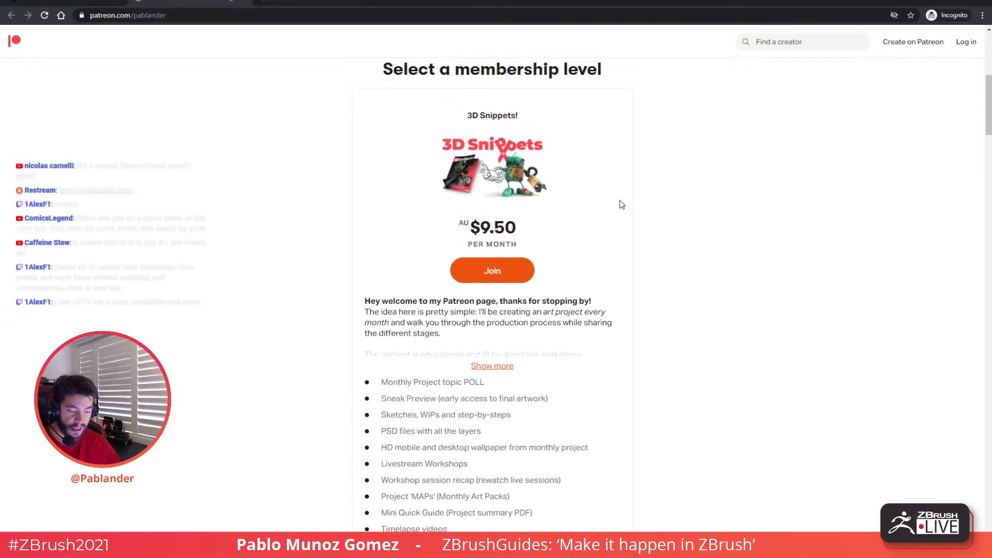
scroll(620, 202, "down", 4)
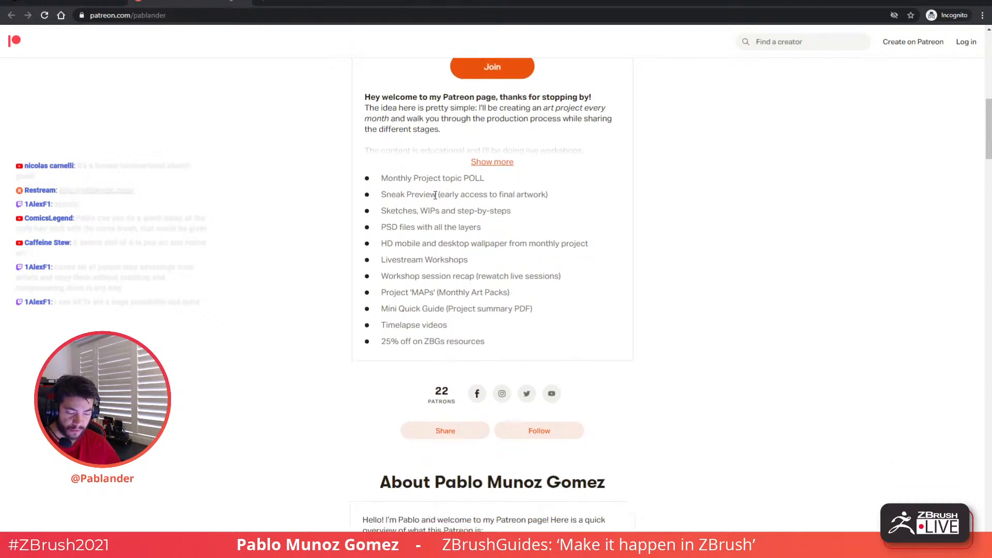
scroll(421, 204, "up", 4)
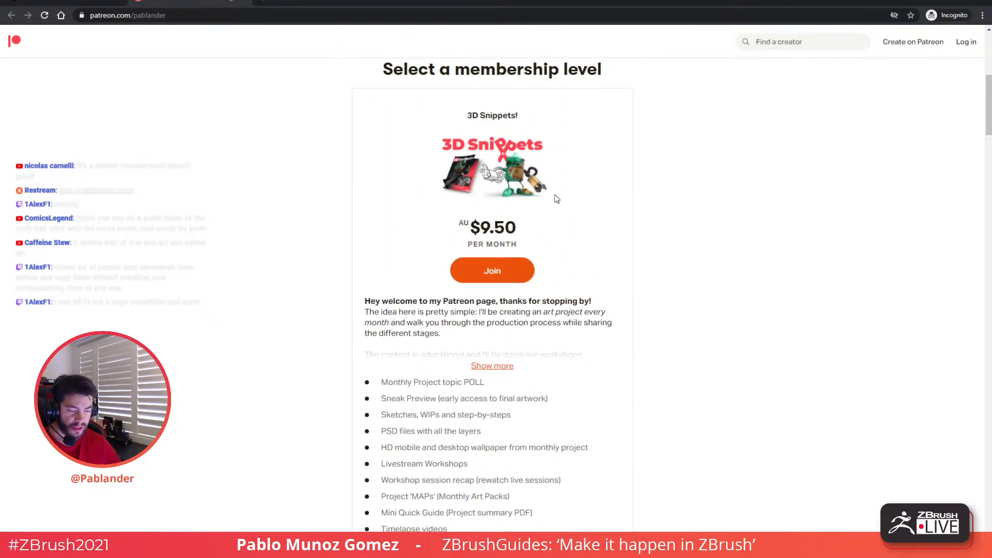
scroll(614, 134, "up", 4)
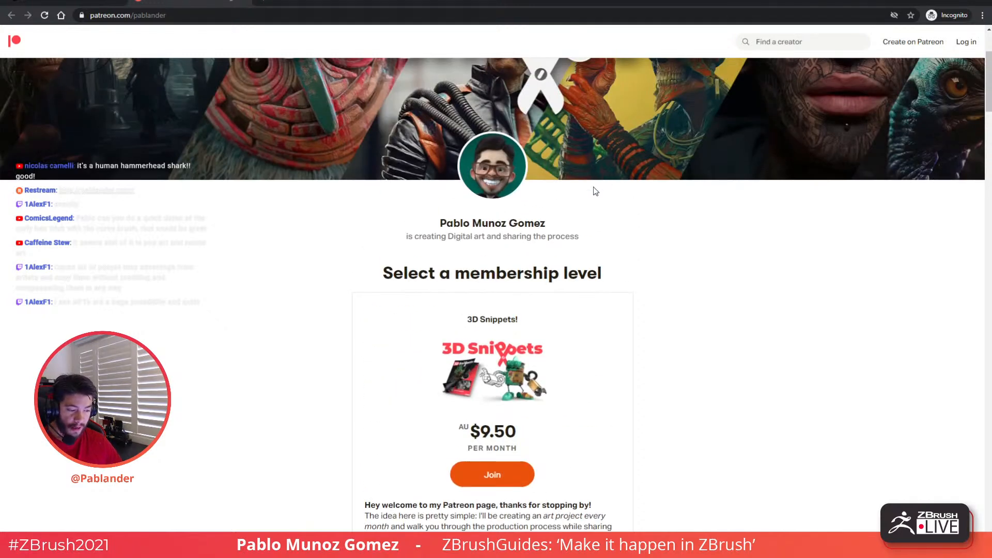
scroll(557, 207, "down", 1)
scroll(609, 210, "down", 3)
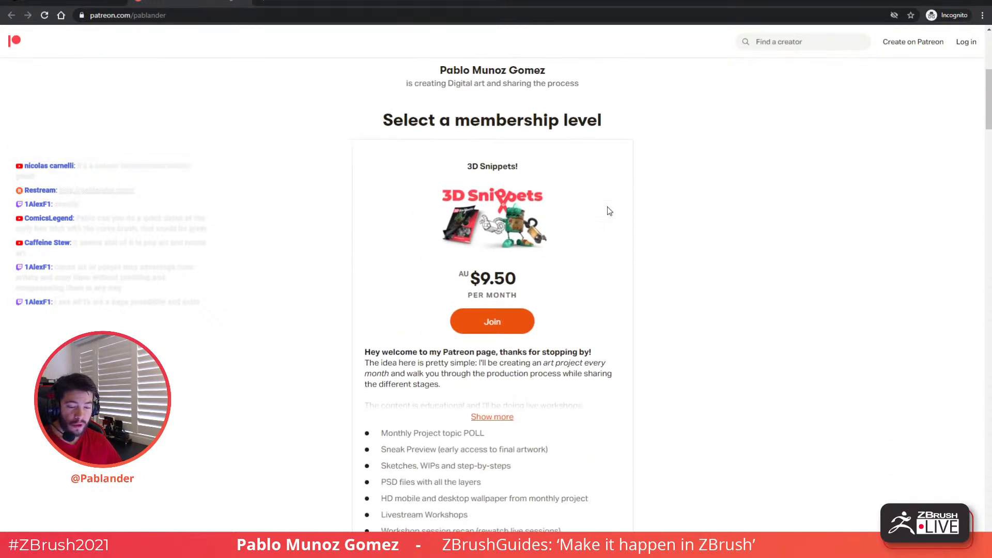
scroll(610, 223, "down", 2)
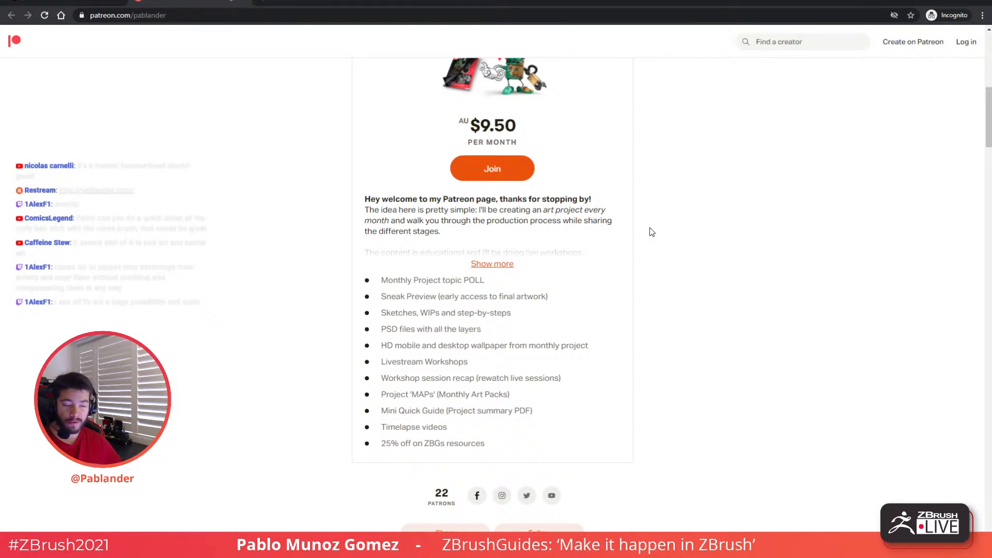
- Browse the Patreon page's recent posts, view the "Final composition!" creature image enlarged, and close it
scroll(678, 238, "down", 10)
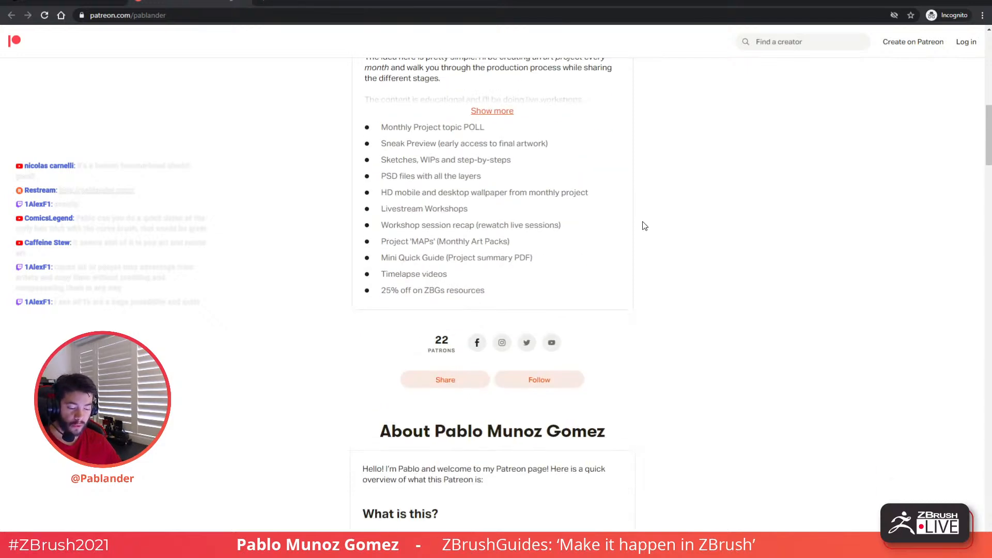
scroll(749, 268, "down", 18)
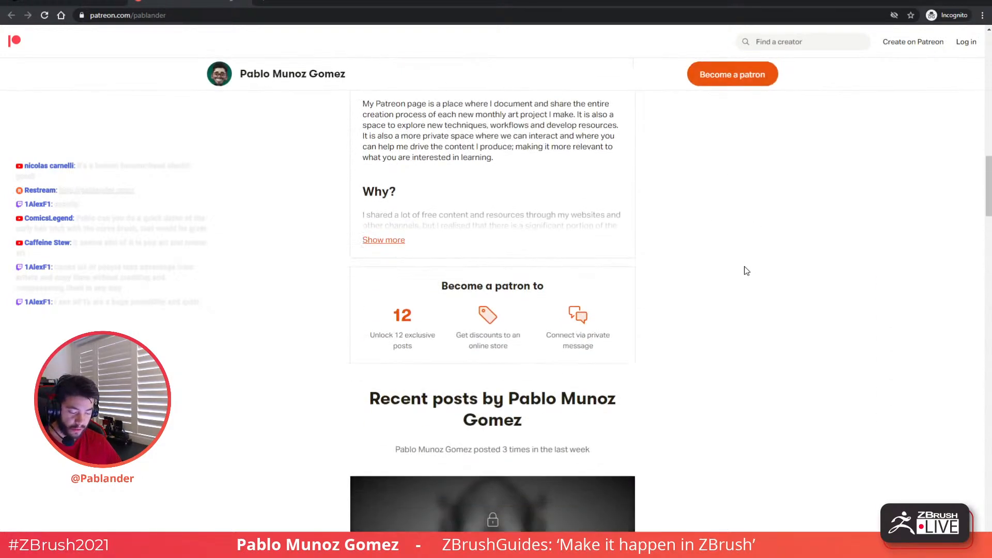
scroll(627, 261, "down", 5)
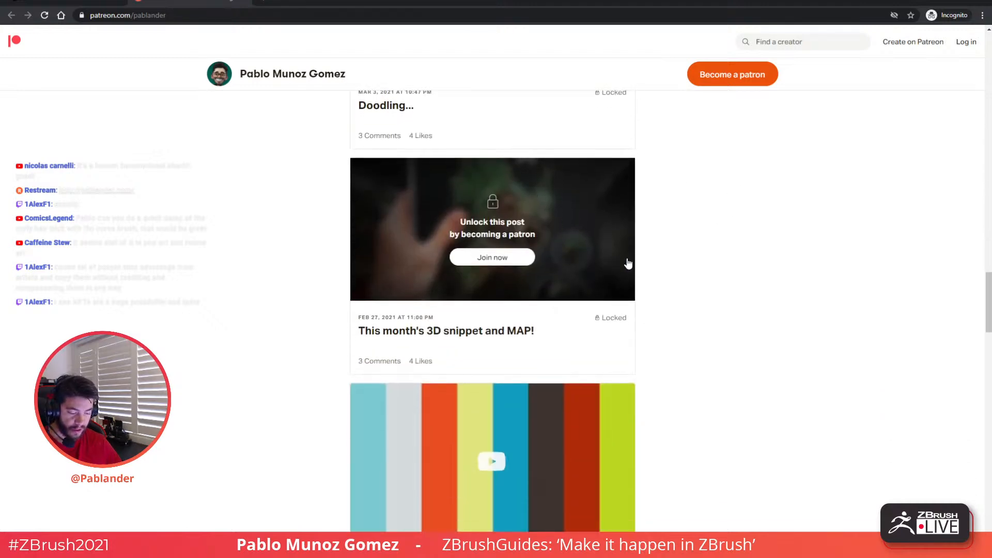
scroll(716, 265, "up", 2)
scroll(716, 265, "down", 10)
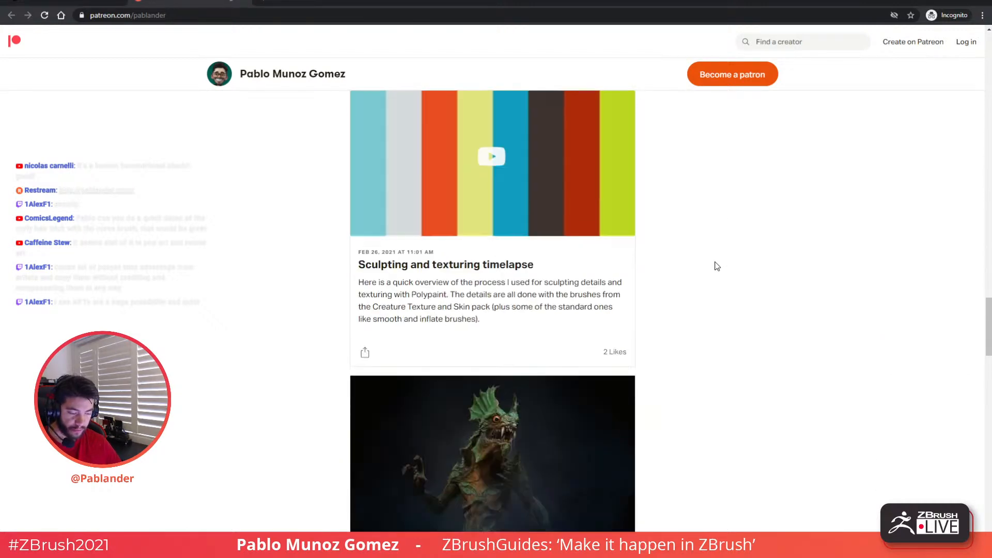
scroll(544, 233, "up", 2)
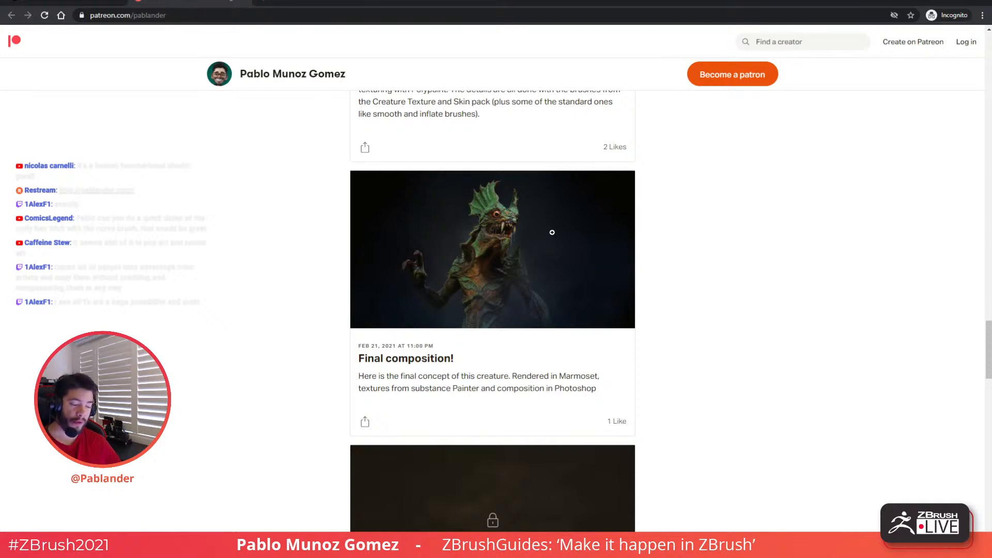
left_click(515, 242)
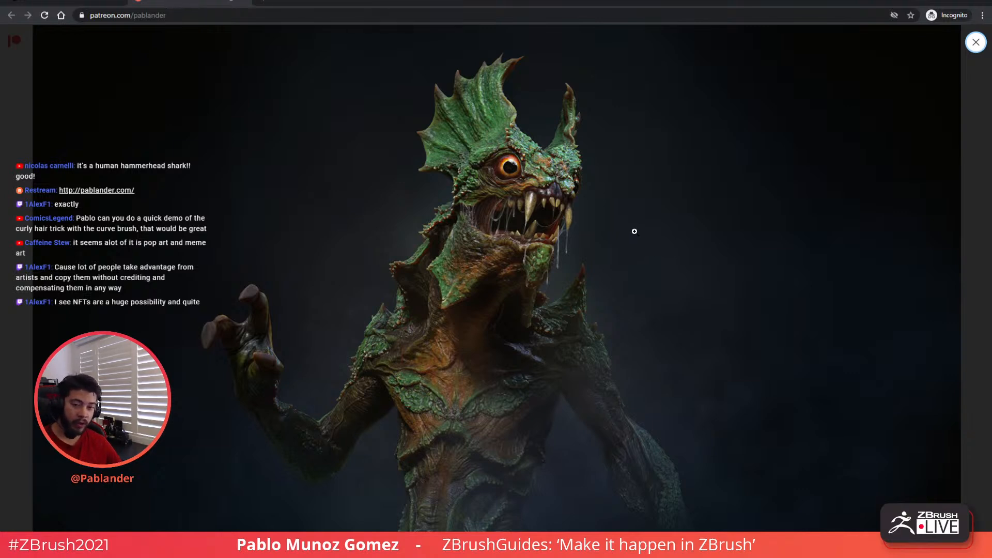
left_click(986, 166)
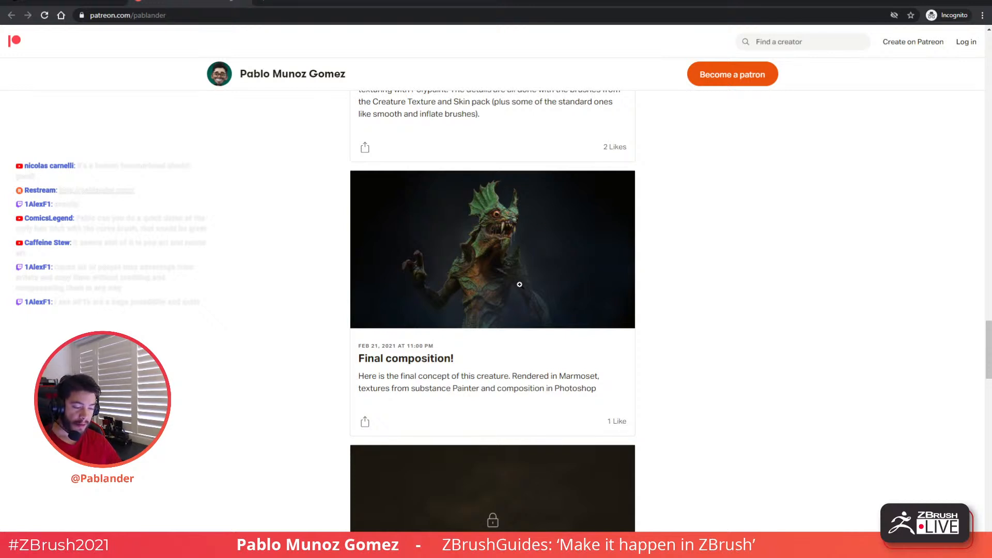
- Review the Patreon posts from "Doodling..." through the sculpting and texturing timelapse to the final composition
scroll(519, 284, "up", 15)
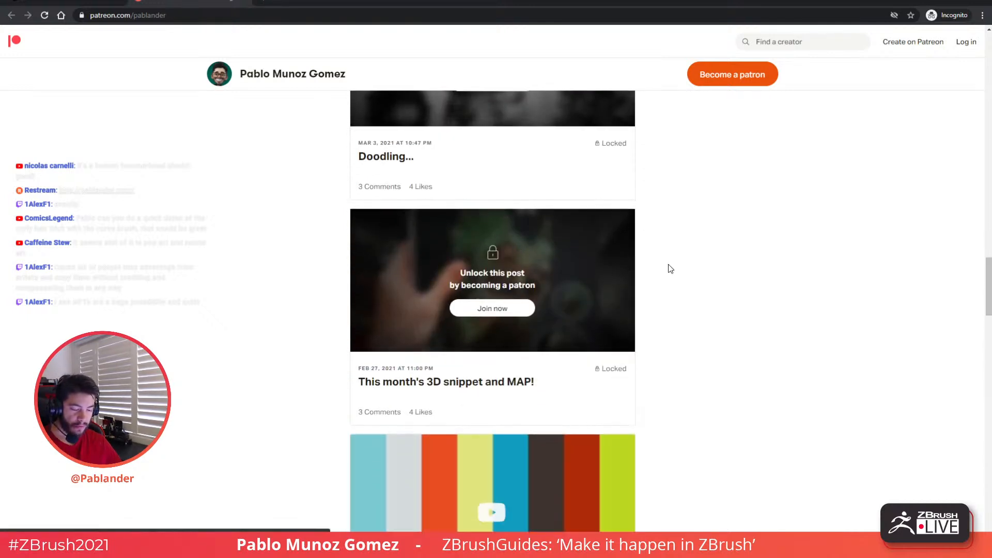
scroll(677, 335, "up", 3)
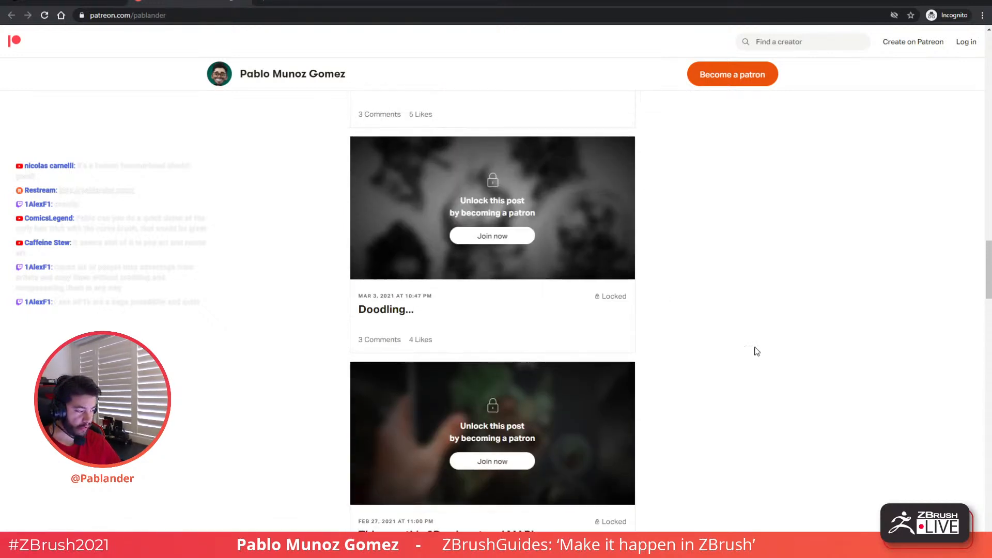
scroll(752, 326, "down", 2)
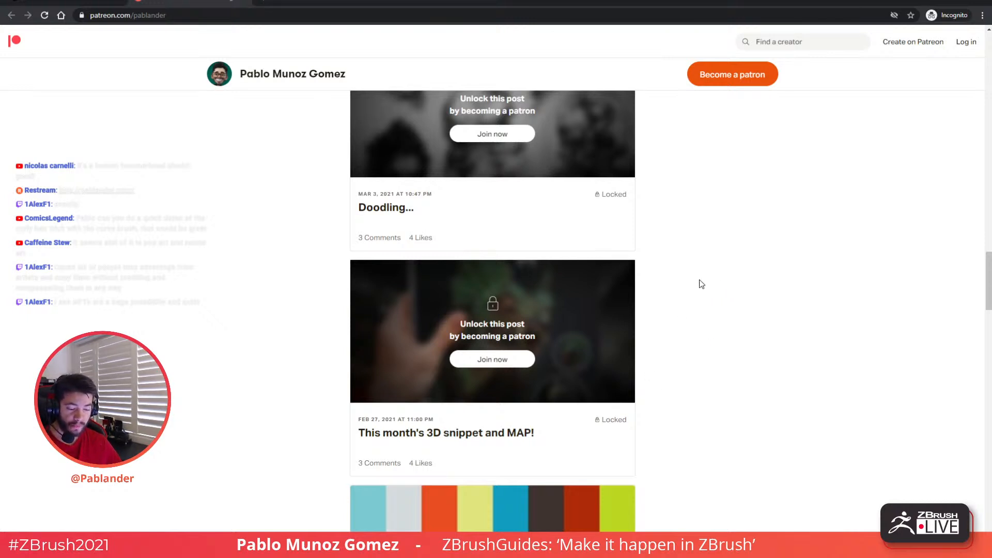
scroll(712, 306, "down", 5)
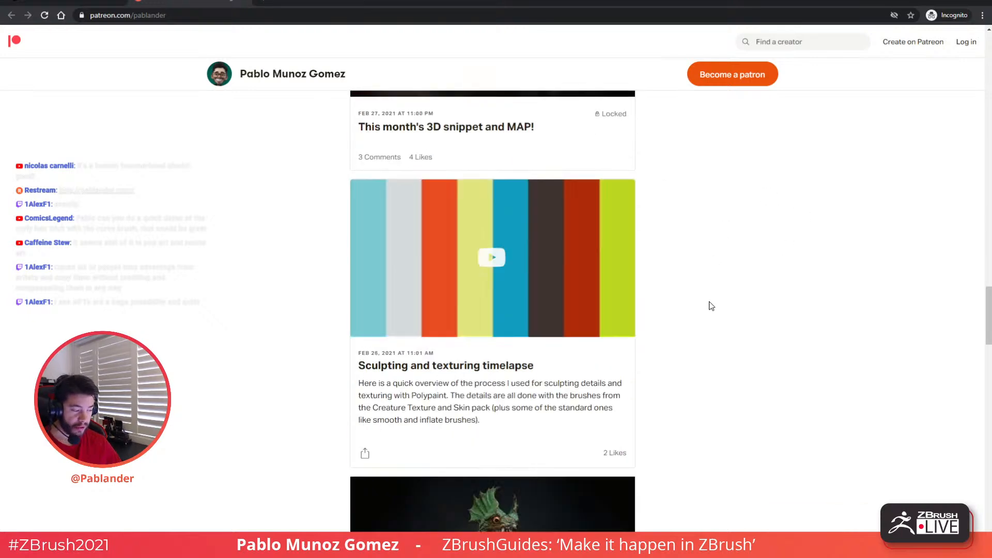
scroll(712, 306, "down", 4)
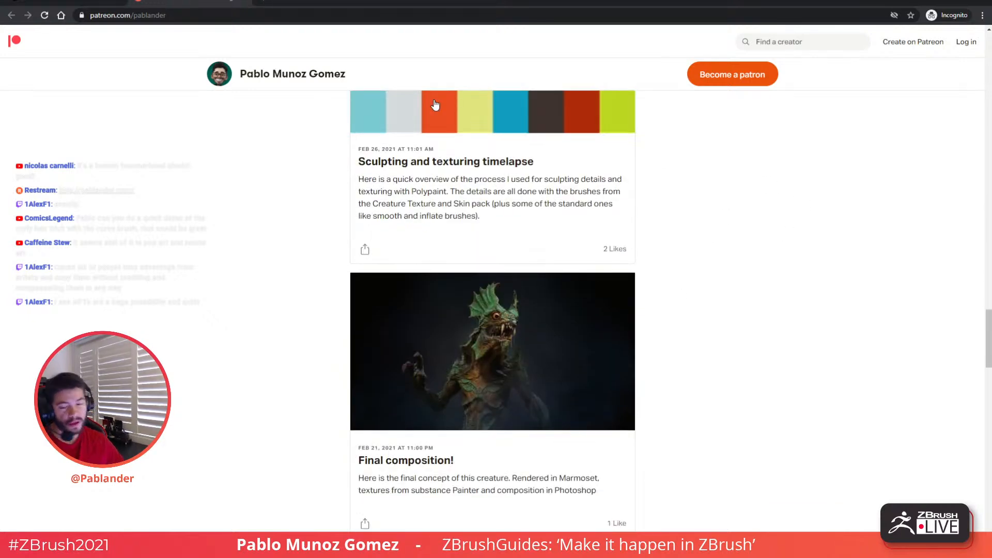
- Switch from the browser back to the horned head sculpt in ZBrush
left_click_drag(575, 2, 0, 116)
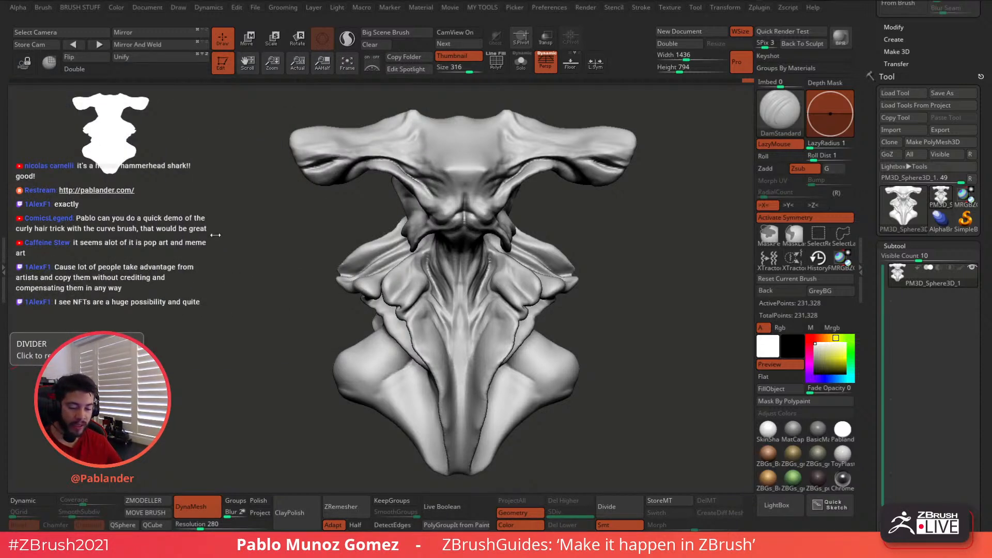
left_click(258, 241)
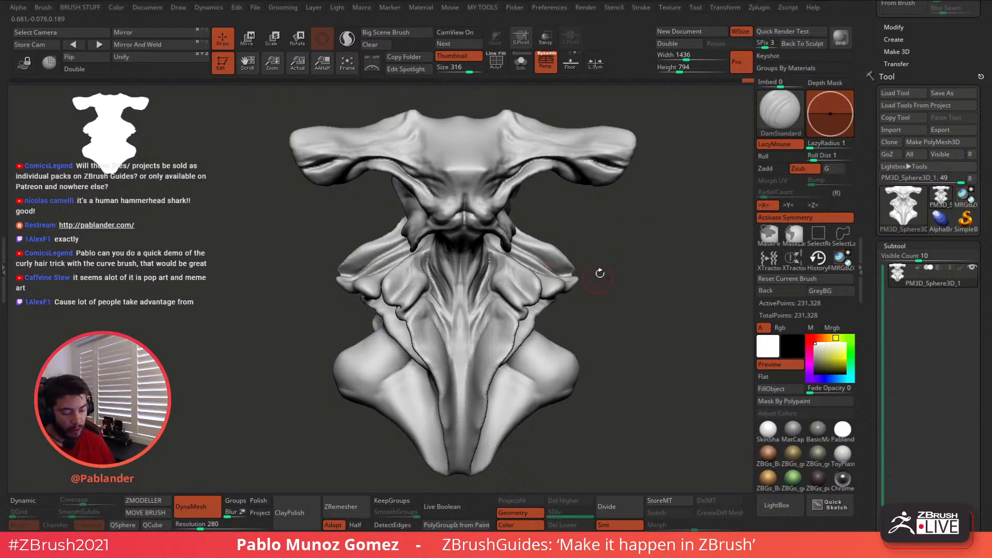
- Load the third ZBGs_Creature skin-texture brush from the MyBrushes folder in LightBox
right_click(611, 240)
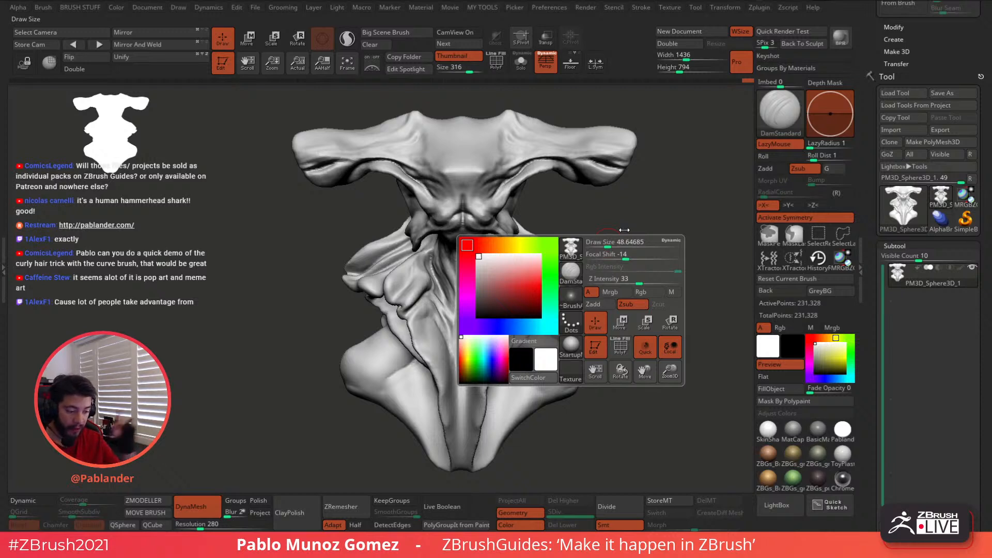
left_click_drag(595, 215, 533, 236)
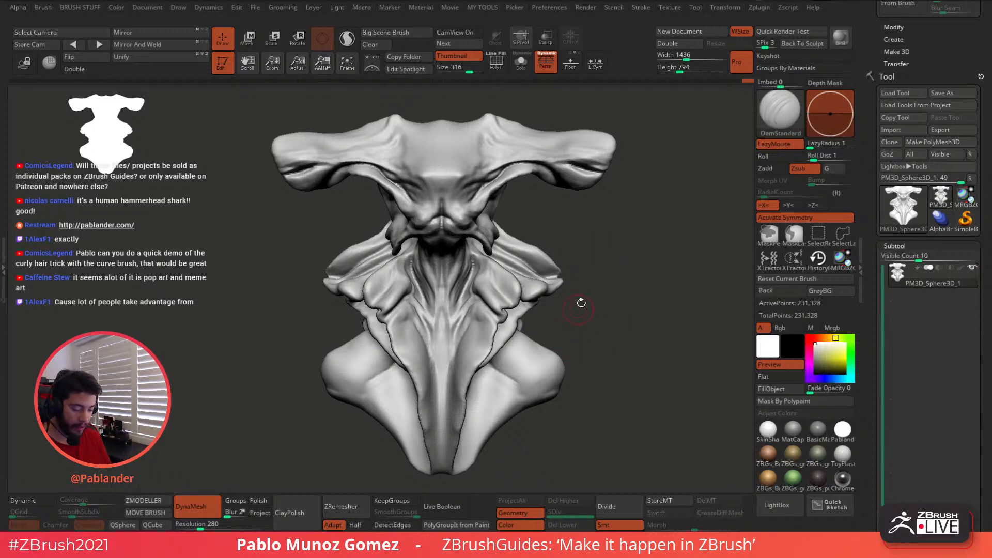
left_click(776, 505)
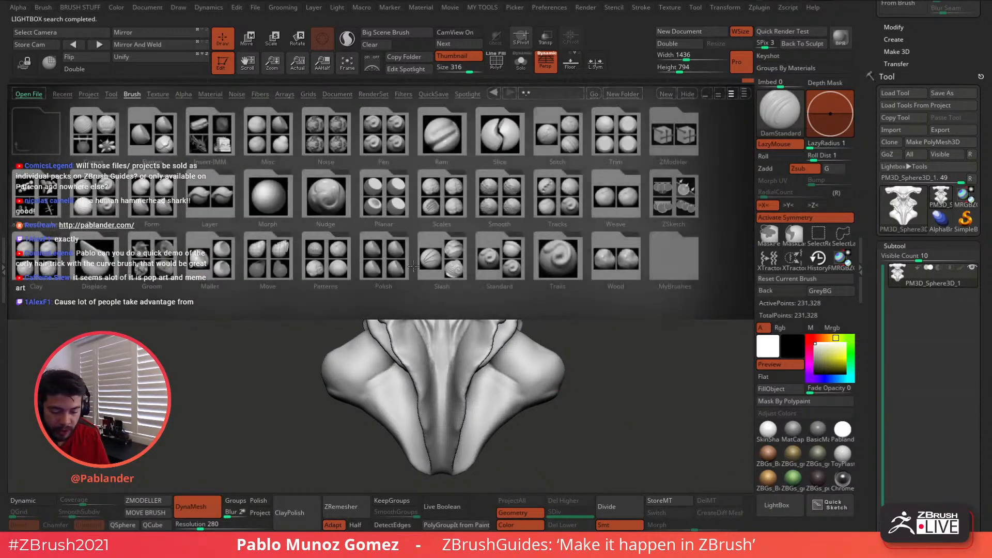
left_click(672, 259)
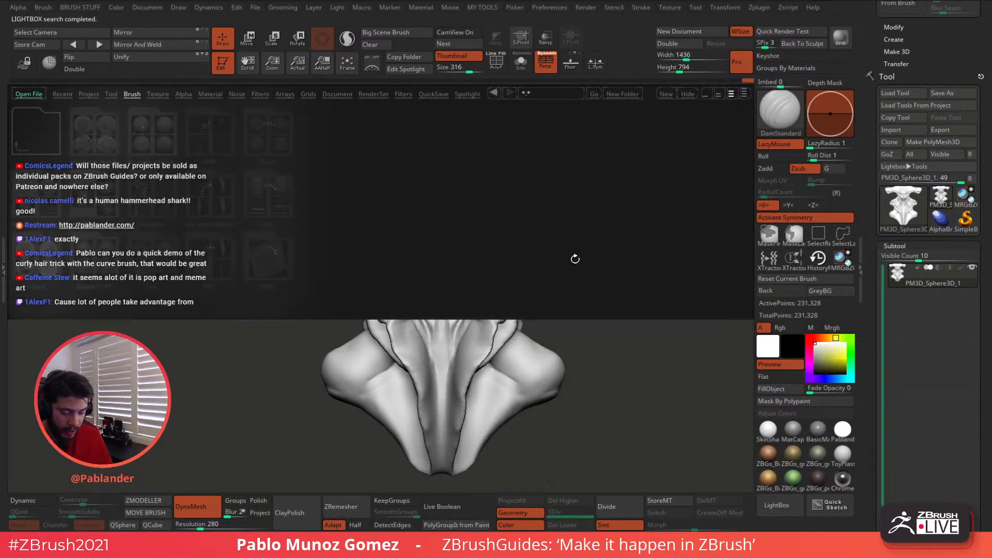
left_click(100, 139)
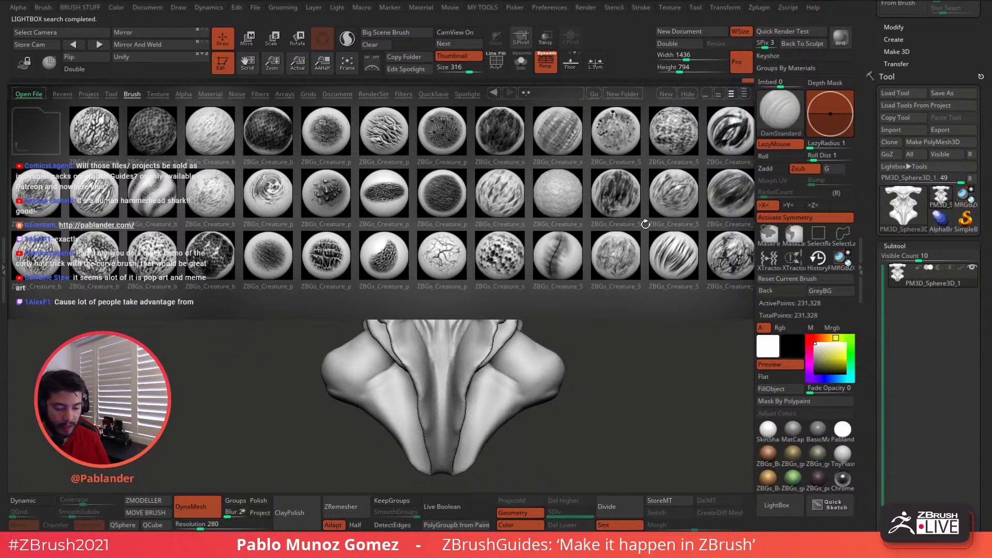
double_click(208, 139)
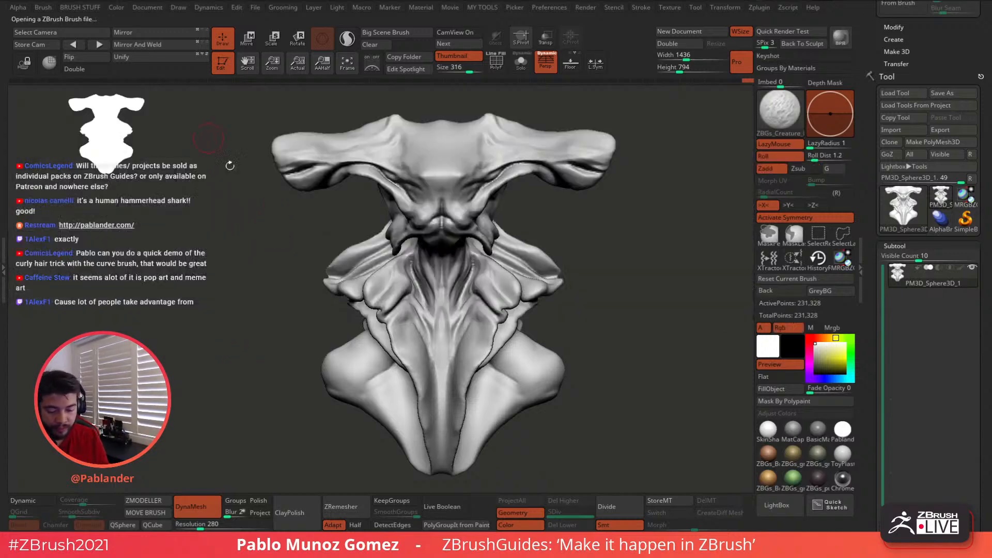
- Adjust the creature brush's draw size and texture the forehead and the tops of both horns with rough skin detail
key("space")
left_click_drag(553, 226, 561, 226)
mouse_move(561, 227)
right_mouse_down()
mouse_move(574, 253)
mouse_move(523, 281)
mouse_move(509, 372)
right_mouse_up()
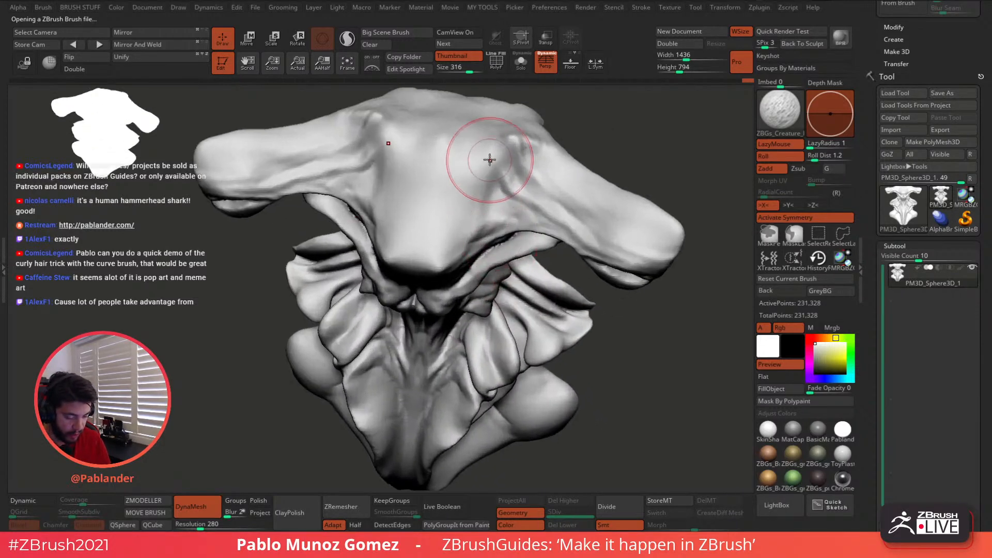
mouse_move(493, 153)
left_mouse_down()
mouse_move(459, 205)
mouse_move(478, 195)
mouse_move(465, 207)
mouse_move(466, 187)
mouse_move(437, 237)
mouse_move(504, 196)
mouse_move(602, 226)
mouse_move(482, 150)
mouse_move(449, 146)
mouse_move(511, 149)
mouse_move(621, 260)
left_mouse_up()
right_click_drag(622, 259, 581, 234)
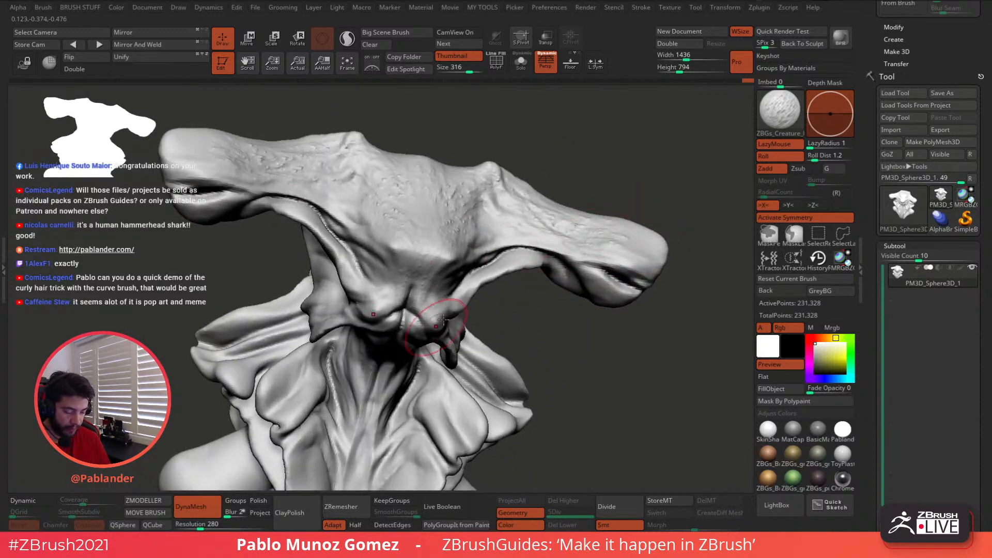
mouse_move(521, 269)
right_mouse_down("shift")
mouse_move(518, 285)
mouse_move(532, 297)
mouse_move(580, 238)
mouse_move(589, 277)
right_mouse_up("shift")
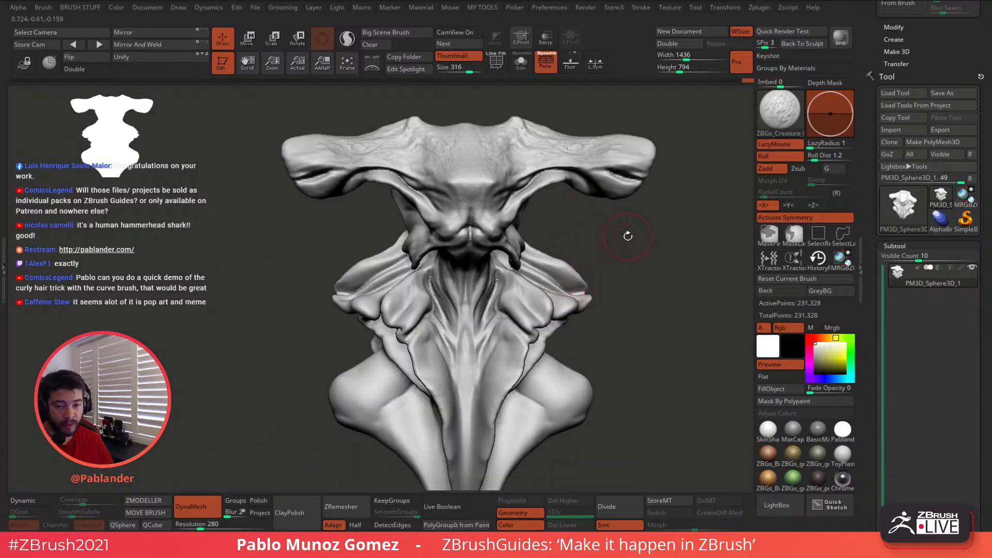
- Inspect the full sculpt from the front and side, comparing it with perspective distortion off and on
mouse_move(600, 259)
right_mouse_down("ctrl")
mouse_move(600, 246)
mouse_move(582, 247)
right_mouse_up("ctrl")
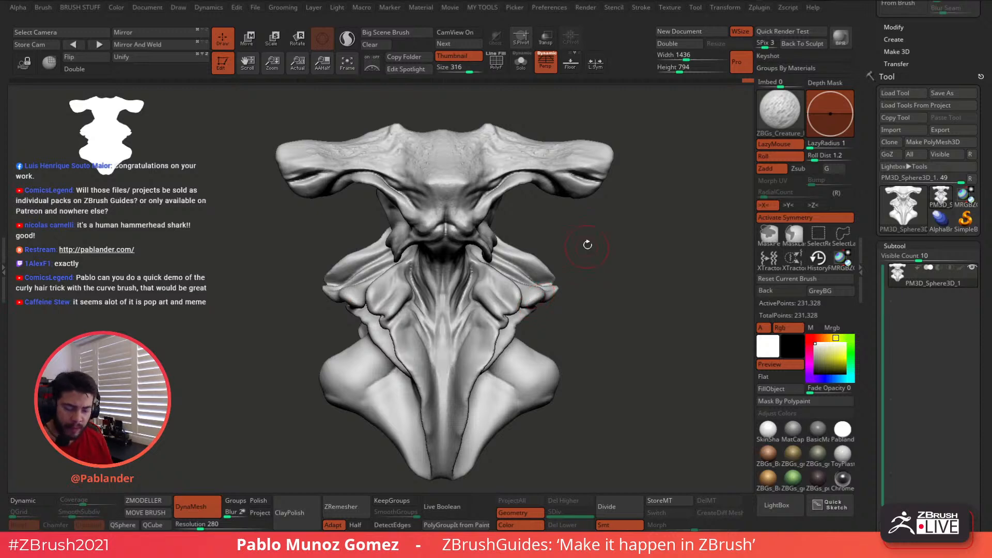
mouse_move(585, 243)
left_mouse_down()
mouse_move(582, 223)
mouse_move(538, 210)
left_mouse_up()
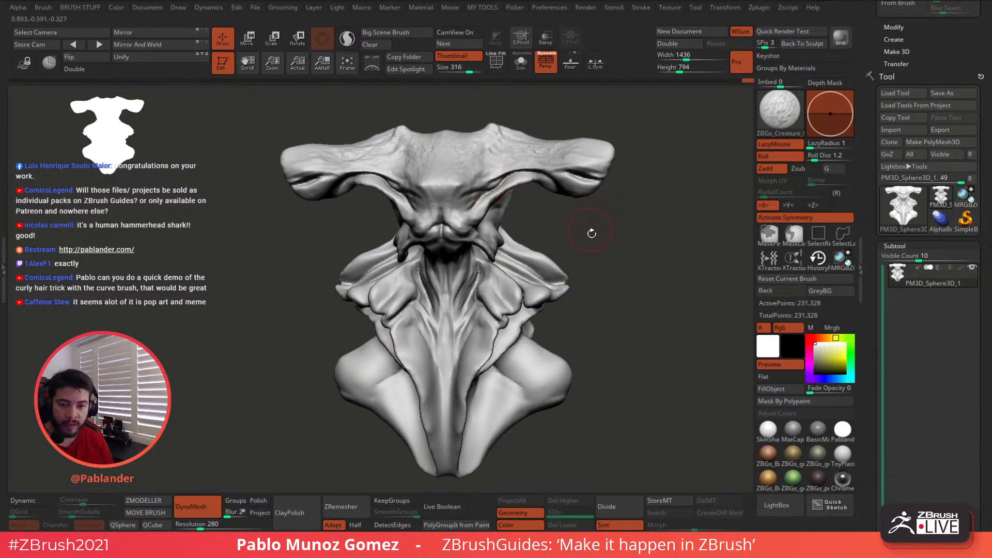
mouse_move(593, 233)
left_mouse_down()
mouse_move(594, 245)
mouse_move(599, 231)
mouse_move(577, 150)
left_mouse_up()
left_click(544, 68)
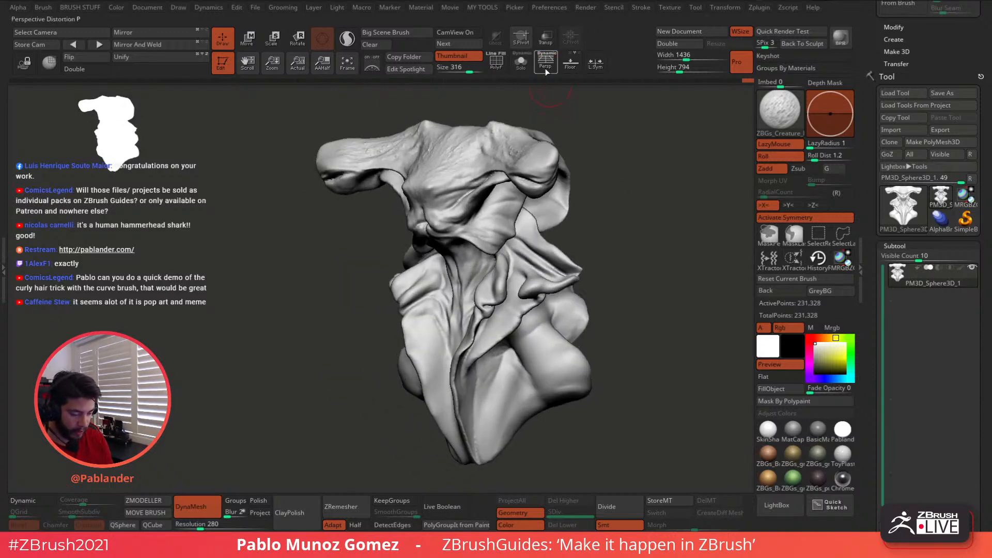
left_click(546, 64)
mouse_move(624, 265)
left_mouse_down("shift")
mouse_move(645, 252)
mouse_move(616, 265)
mouse_move(588, 229)
left_mouse_up("shift")
- Select the PM_Custom_Clay brush, reduce its draw size, and build up the neck folds below the jaw
key("b")
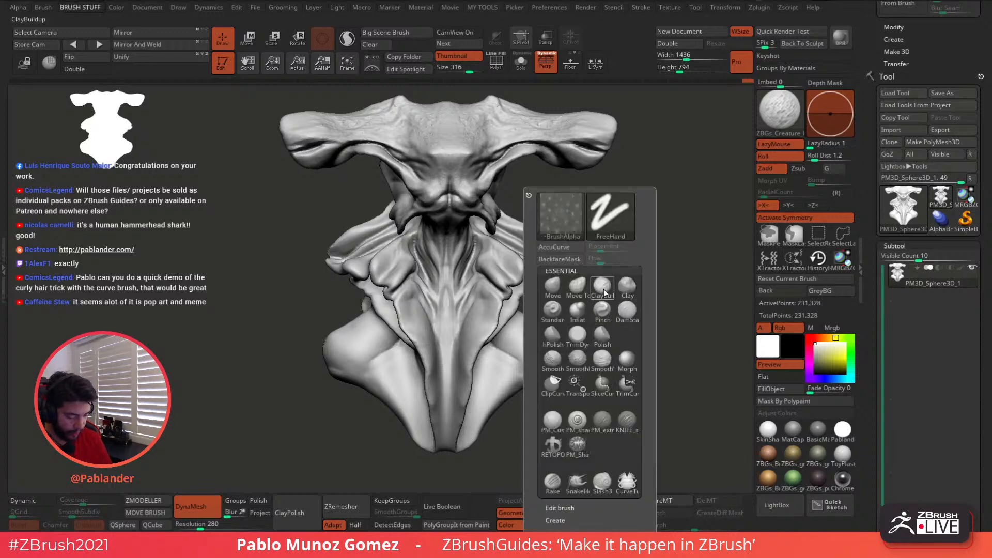
left_click(552, 420)
key("space")
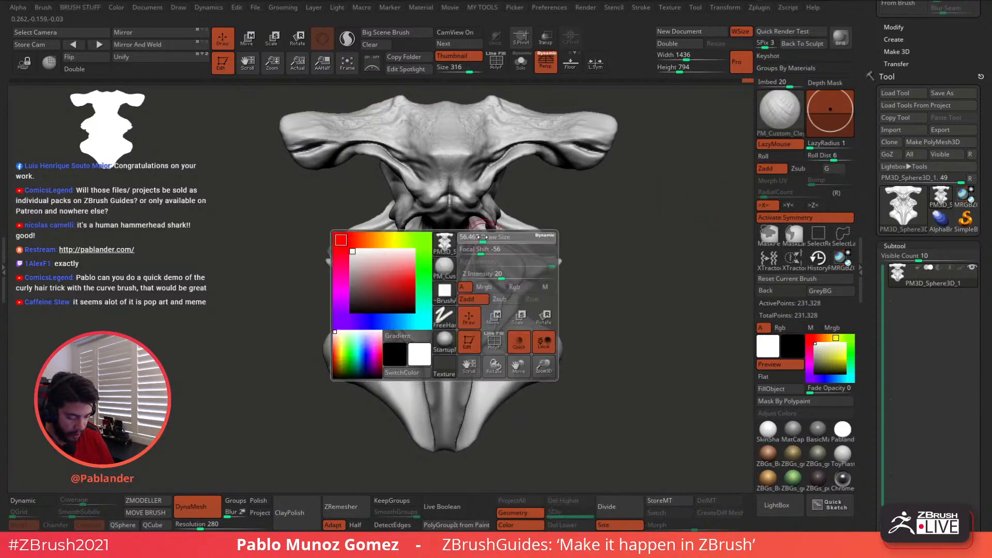
left_click_drag(485, 237, 476, 236)
mouse_move(473, 216)
right_mouse_down("ctrl")
mouse_move(480, 256)
mouse_move(474, 240)
right_mouse_up("ctrl")
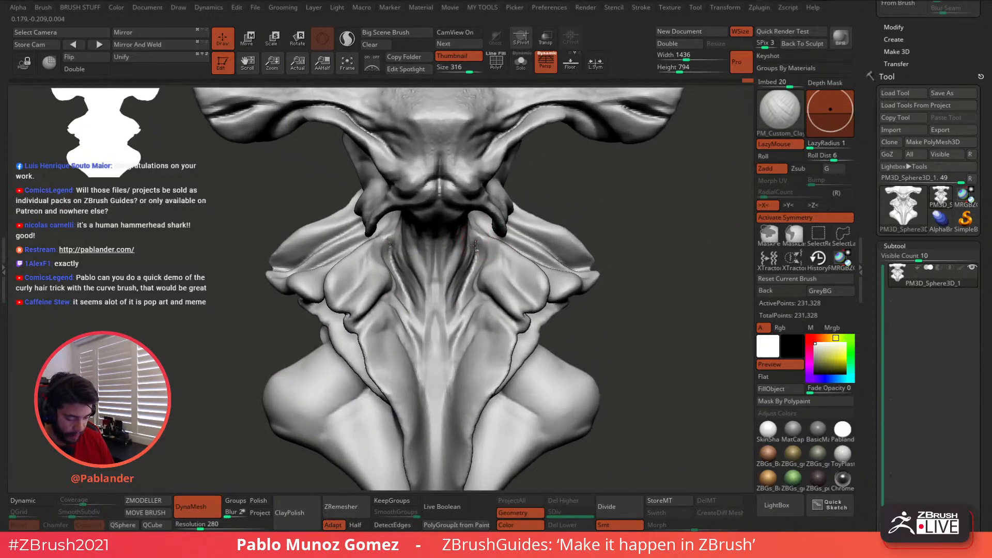
key("space")
left_click_drag(475, 245, 473, 246)
right_click_drag(489, 243, 474, 235)
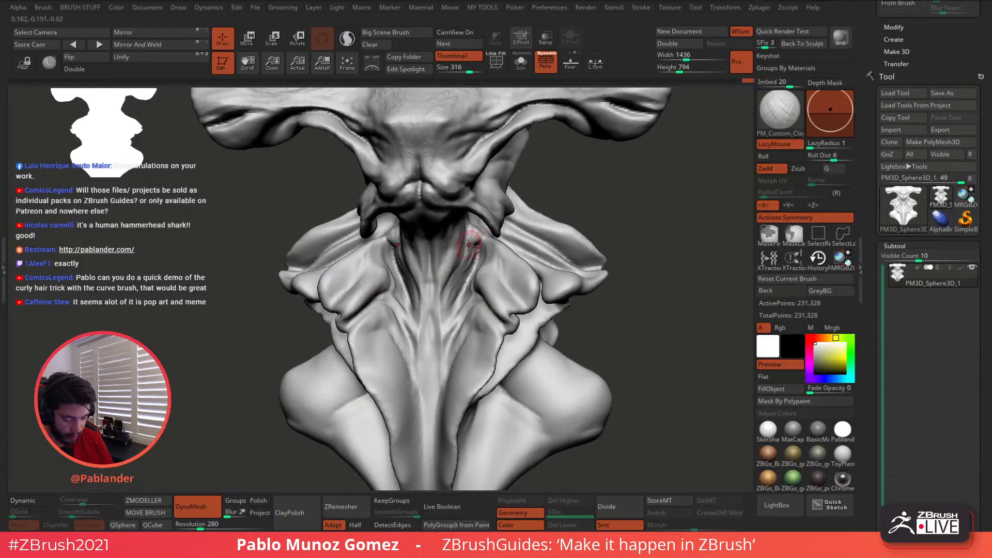
- Reduce the brush size further and refine the tops of the collar flaps beneath the jaw tips
right_click_drag(470, 245, 488, 224, "alt")
key("space")
left_click_drag(490, 226, 487, 226)
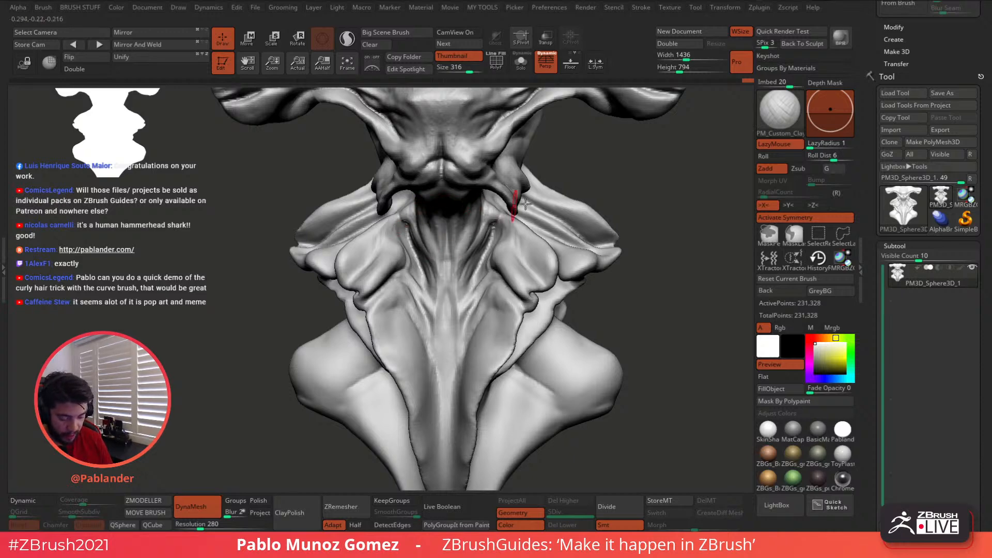
right_click_drag(509, 210, 522, 229)
left_click_drag(524, 243, 527, 228)
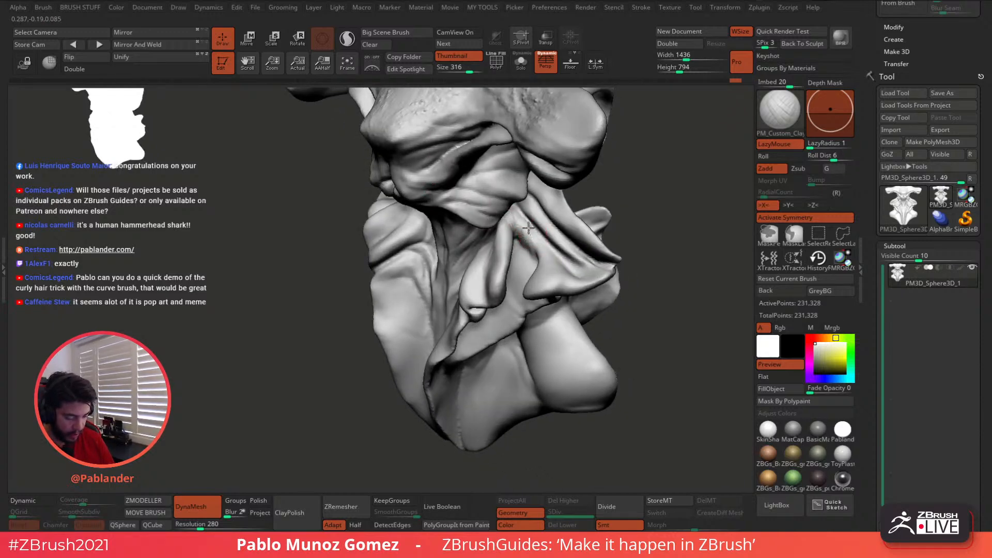
- Build up and smooth the folds on the side of the head between the horn and the jaw
mouse_move(527, 228)
right_mouse_down()
mouse_move(539, 237)
mouse_move(535, 195)
mouse_move(489, 184)
right_mouse_up()
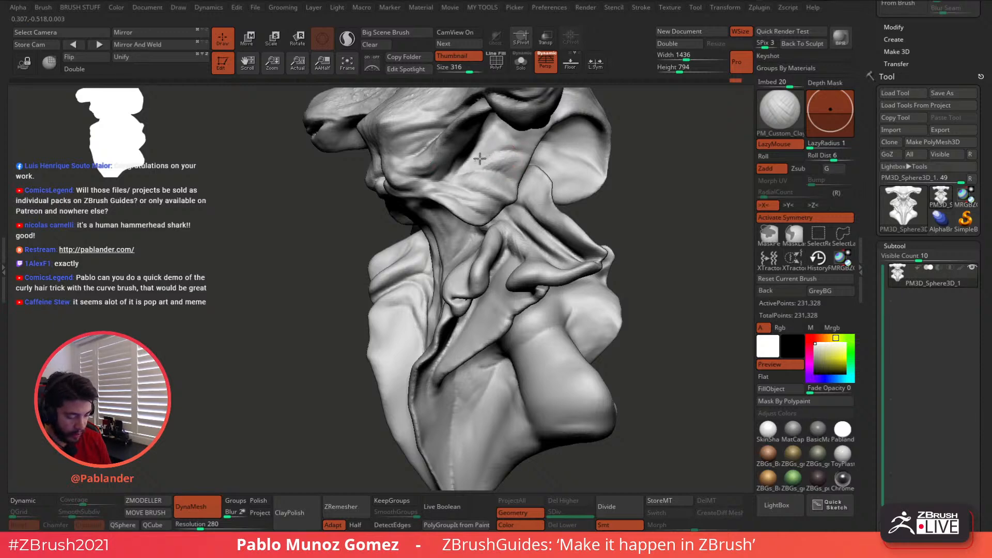
right_click_drag(489, 145, 463, 147)
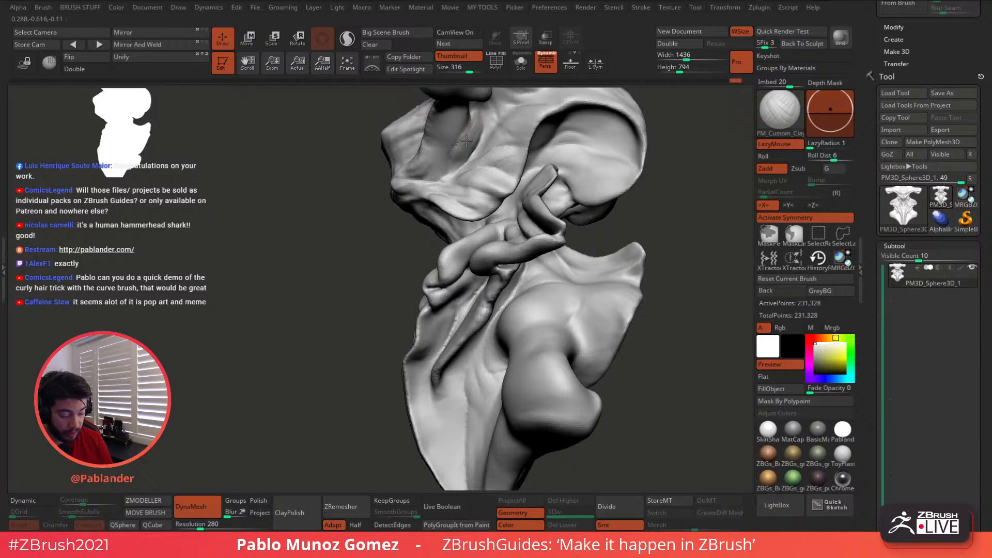
right_click_drag(469, 143, 490, 131)
left_click_drag(483, 133, 465, 140, "shift")
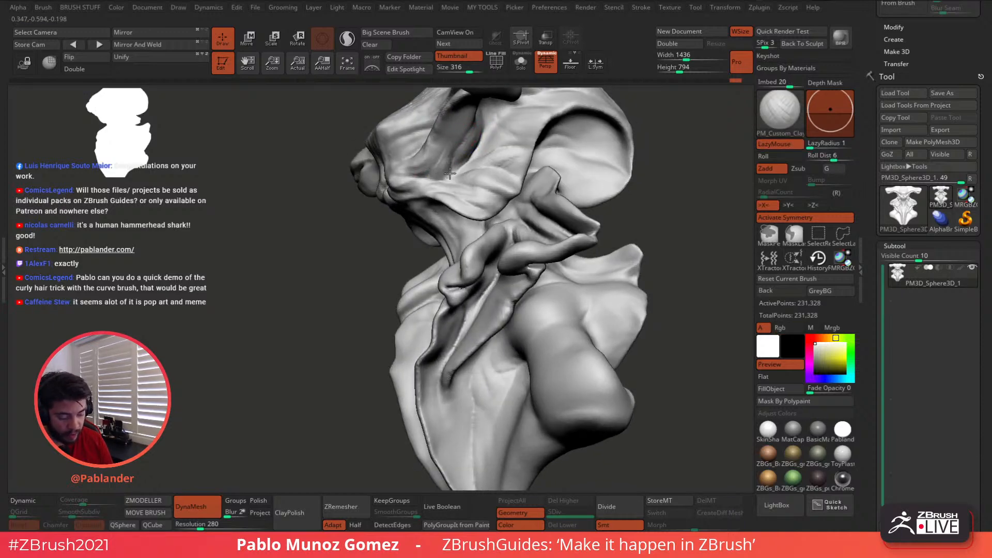
mouse_move(457, 136)
right_mouse_down()
mouse_move(443, 182)
mouse_move(452, 171)
right_mouse_up()
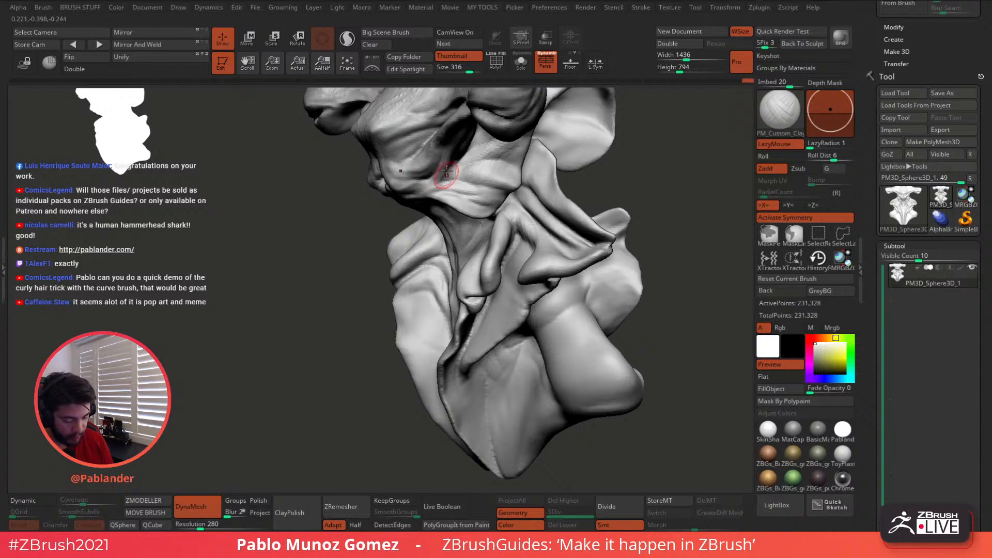
- Sculpt the cheek crease and the ridge running along the upper edge of the jaw
mouse_move(456, 174)
right_mouse_down()
mouse_move(465, 163)
mouse_move(433, 174)
mouse_move(443, 172)
right_mouse_up()
right_click(465, 165)
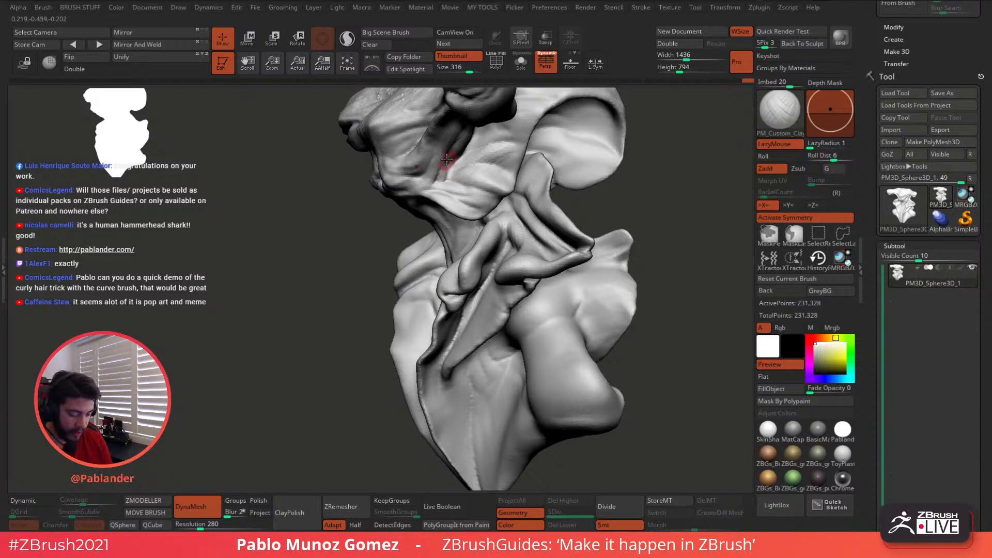
right_click_drag(447, 145, 423, 166)
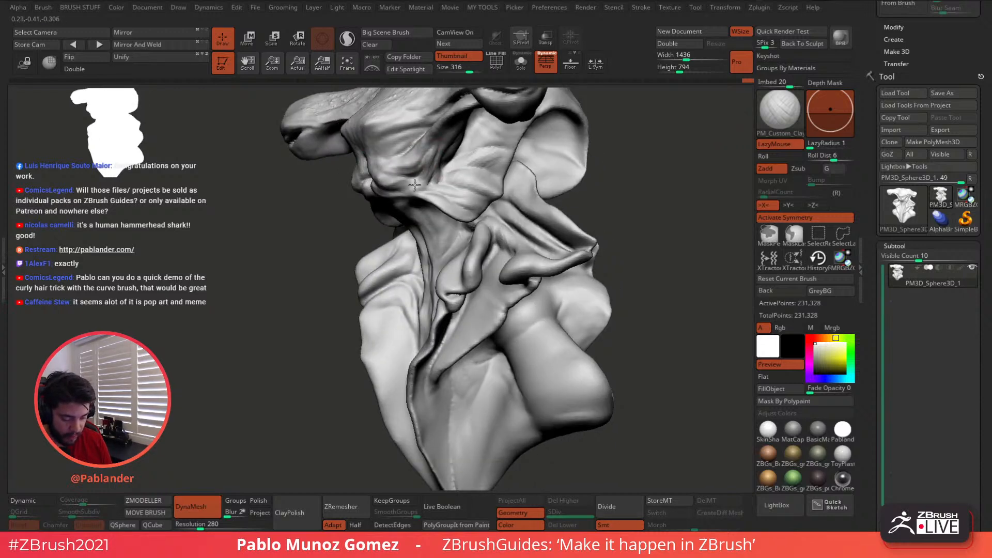
left_click_drag(415, 184, 415, 179)
right_click_drag(402, 173, 424, 174)
left_click_drag(390, 181, 404, 179)
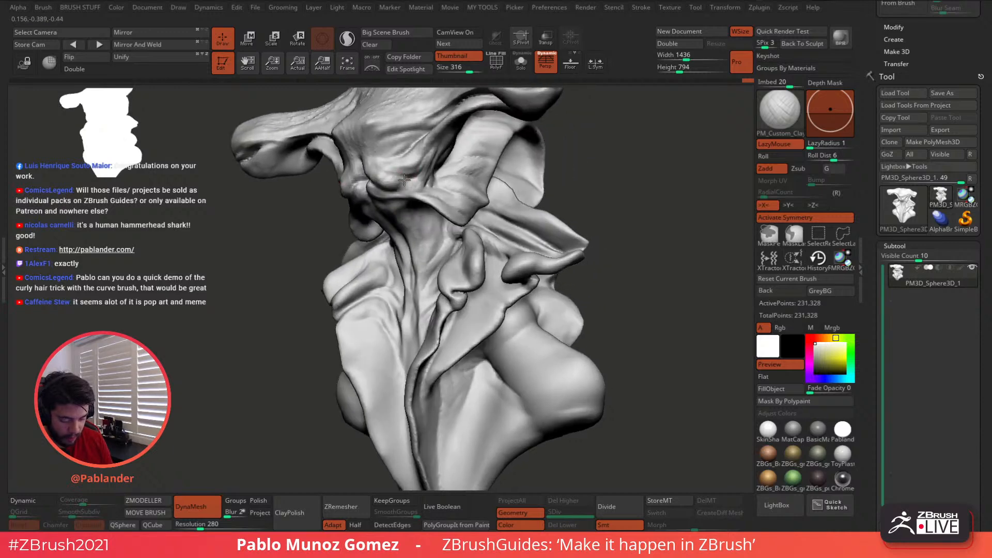
- Add clay strokes around the mouth corner and cheek, and undo the last stroke
right_click_drag(400, 174, 415, 180)
mouse_move(414, 181)
left_mouse_down()
mouse_move(401, 162)
mouse_move(406, 226)
left_mouse_up()
mouse_move(420, 171)
right_mouse_down("alt")
mouse_move(453, 217)
mouse_move(457, 187)
right_mouse_up("alt")
mouse_move(438, 200)
left_mouse_down()
mouse_move(459, 175)
mouse_move(456, 211)
left_mouse_up()
key("ctrl+z")
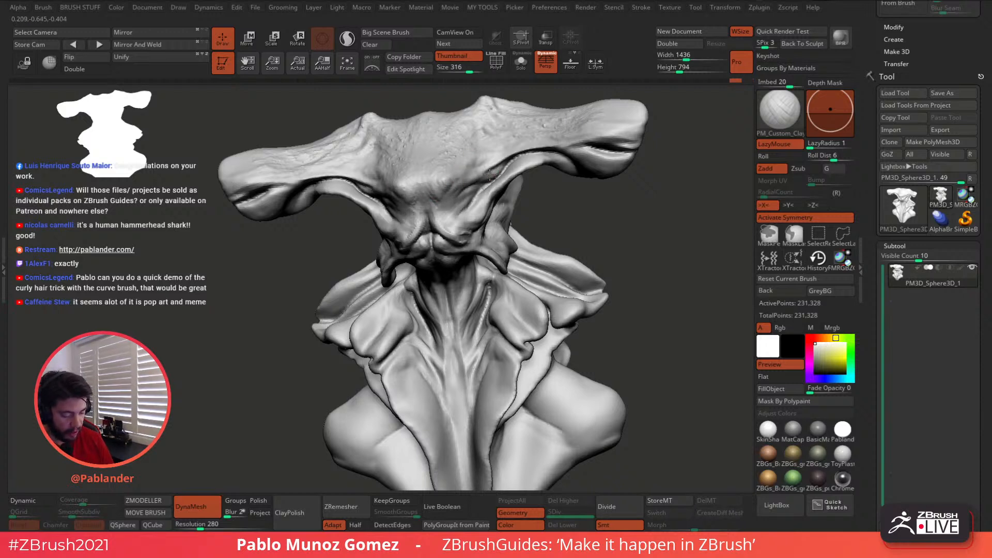
- Refine the face below the brow and the upper neck folds with the custom clay brush
key("space")
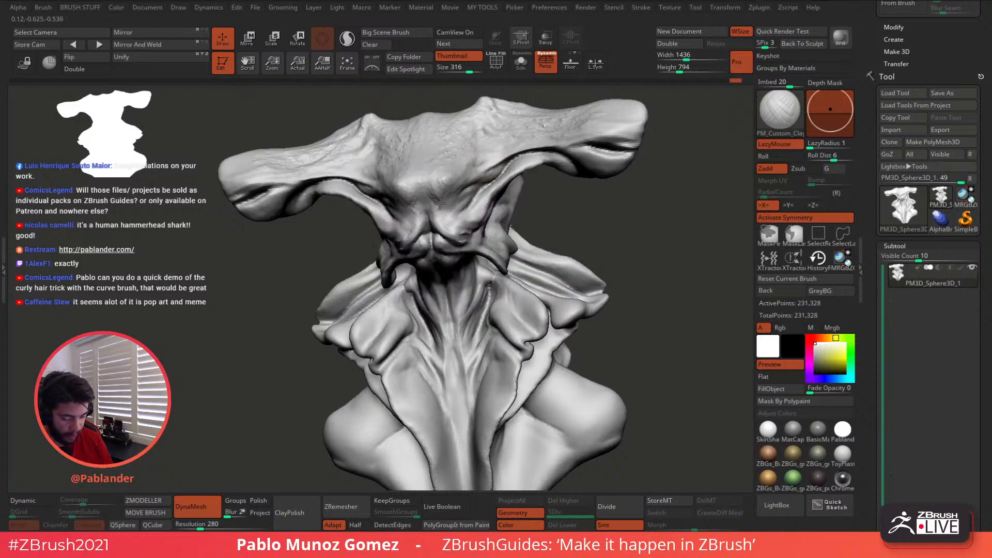
mouse_move(469, 221)
right_mouse_down()
mouse_move(480, 205)
mouse_move(468, 212)
right_mouse_up()
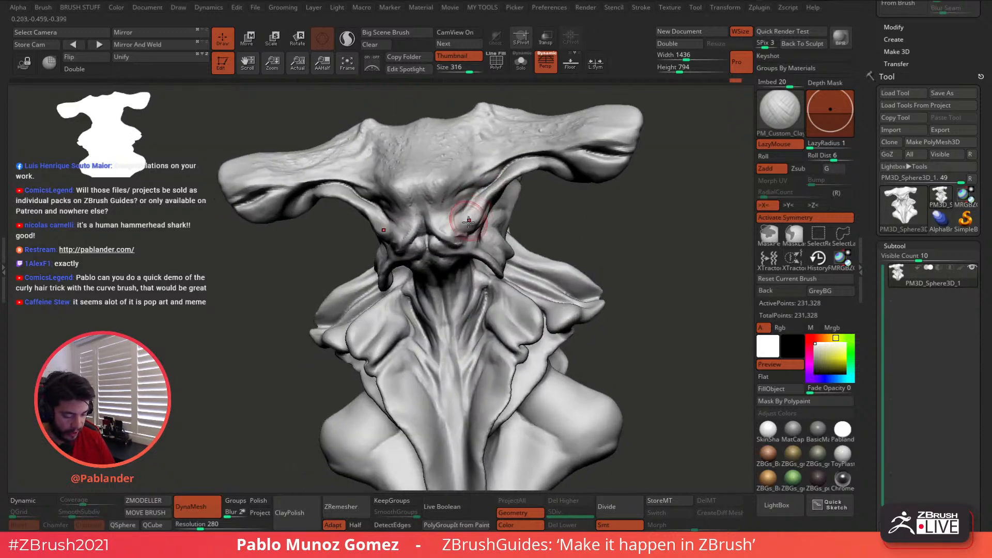
left_click_drag(494, 289, 487, 288)
right_click_drag(488, 286, 508, 225, "alt")
- Remesh the sculpt with DynaMesh, raise the resolution to 432, and remesh it again
left_click_drag(612, 147, 650, 186, "ctrl")
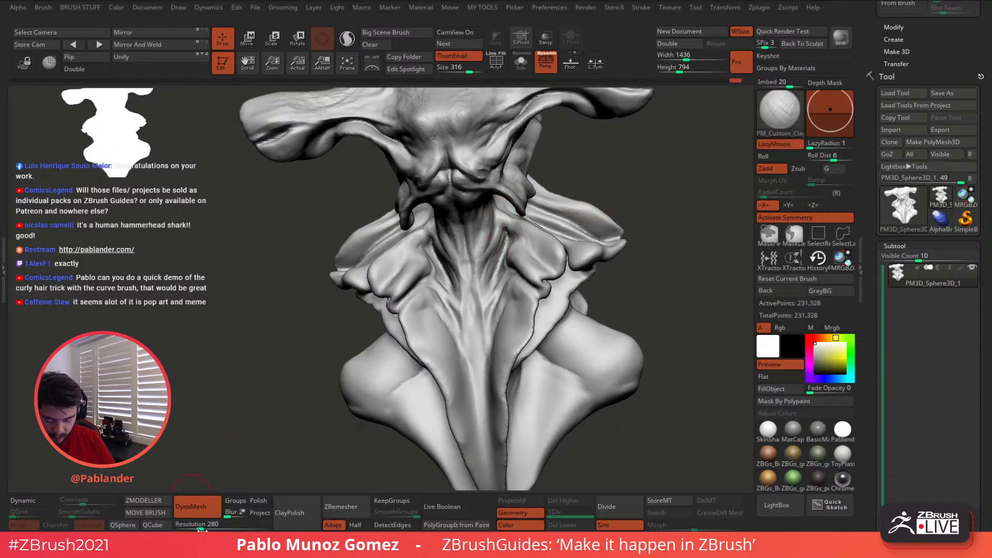
left_click_drag(202, 529, 204, 529)
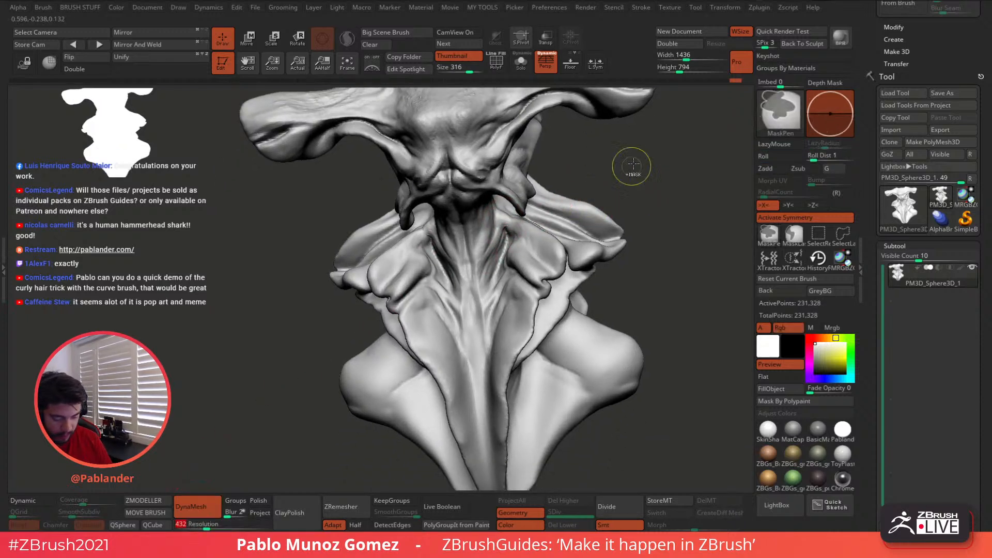
left_click_drag(641, 173, 648, 187, "ctrl")
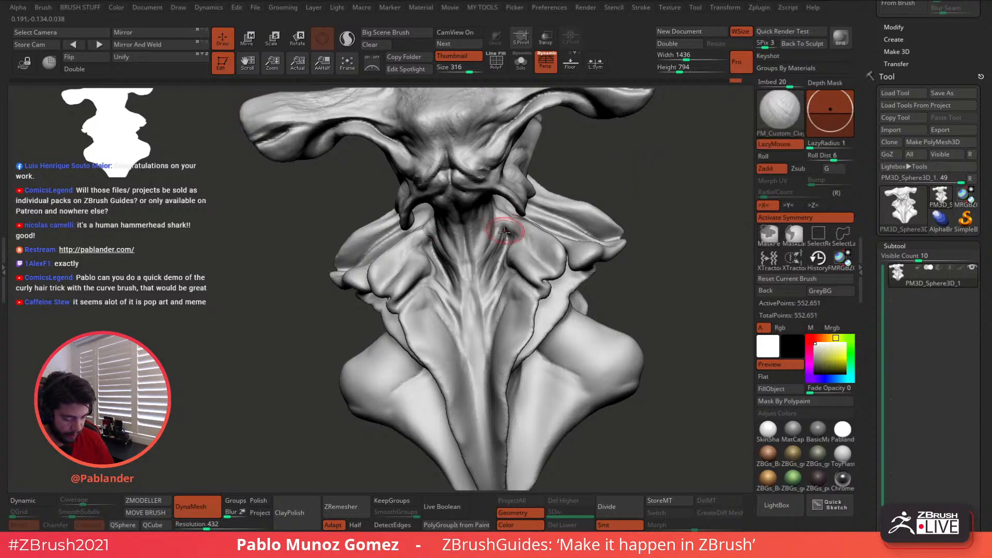
- Sculpt finer tendon ridges along the front and side of the neck with the custom clay brush
mouse_move(503, 209)
right_mouse_down()
mouse_move(461, 241)
mouse_move(447, 216)
mouse_move(457, 205)
mouse_move(450, 219)
right_mouse_up()
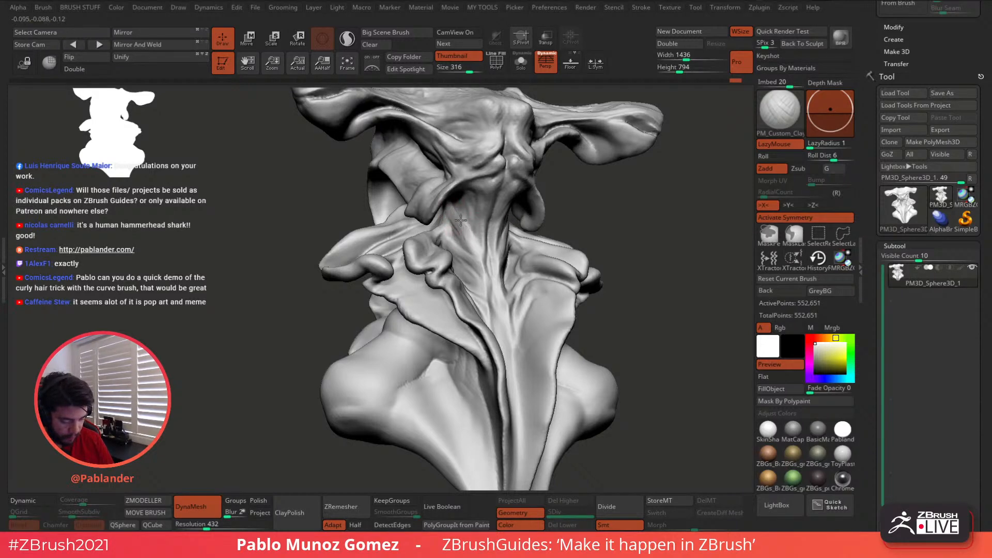
mouse_move(472, 238)
right_mouse_down()
mouse_move(495, 253)
mouse_move(491, 276)
mouse_move(505, 270)
mouse_move(491, 280)
mouse_move(487, 262)
mouse_move(479, 280)
right_mouse_up()
key("space")
right_click(483, 270)
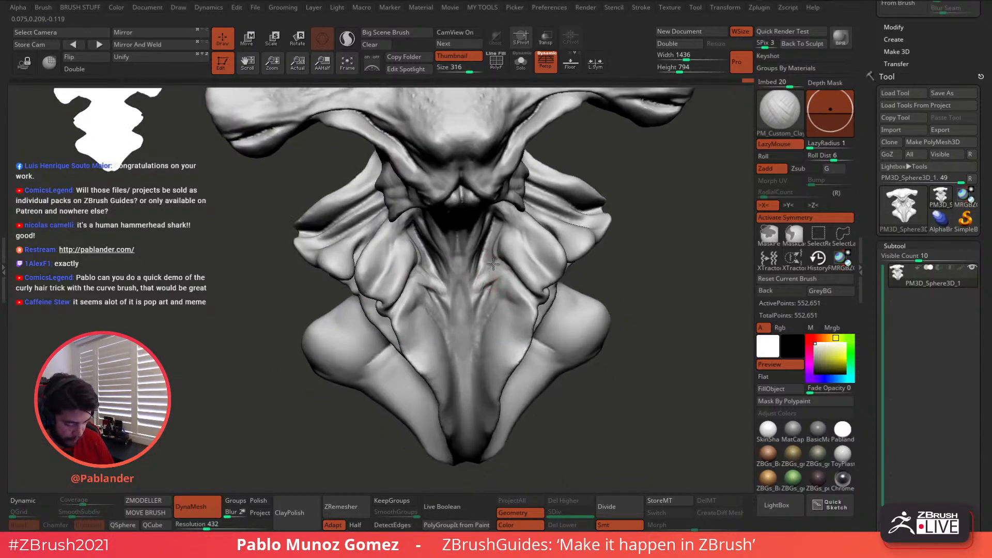
right_click_drag(528, 269, 546, 211, "ctrl")
right_click(508, 287)
- Refine the underside of the horns near their outer ends with the custom clay brush
right_click_drag(545, 181, 568, 159)
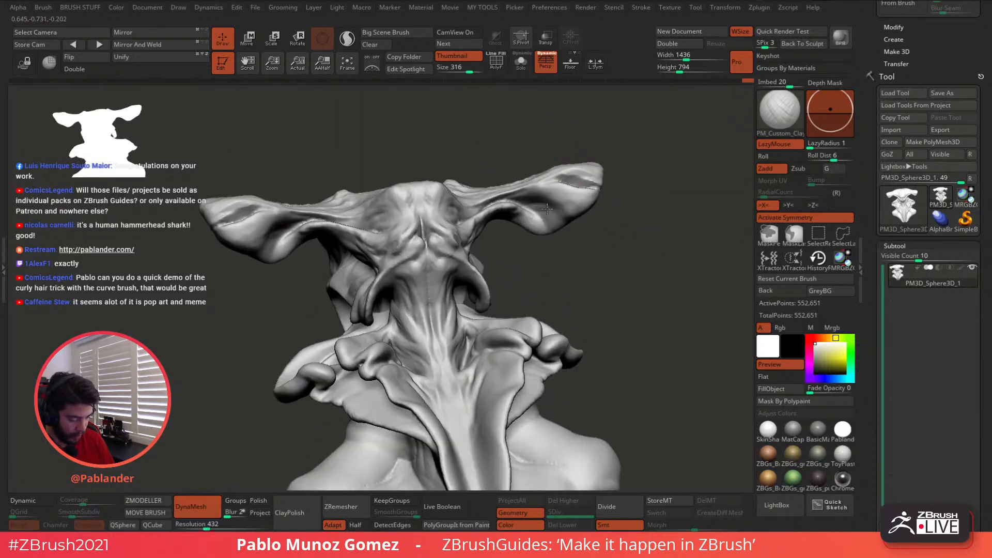
left_click_drag(547, 209, 557, 215)
right_click_drag(548, 196, 544, 197)
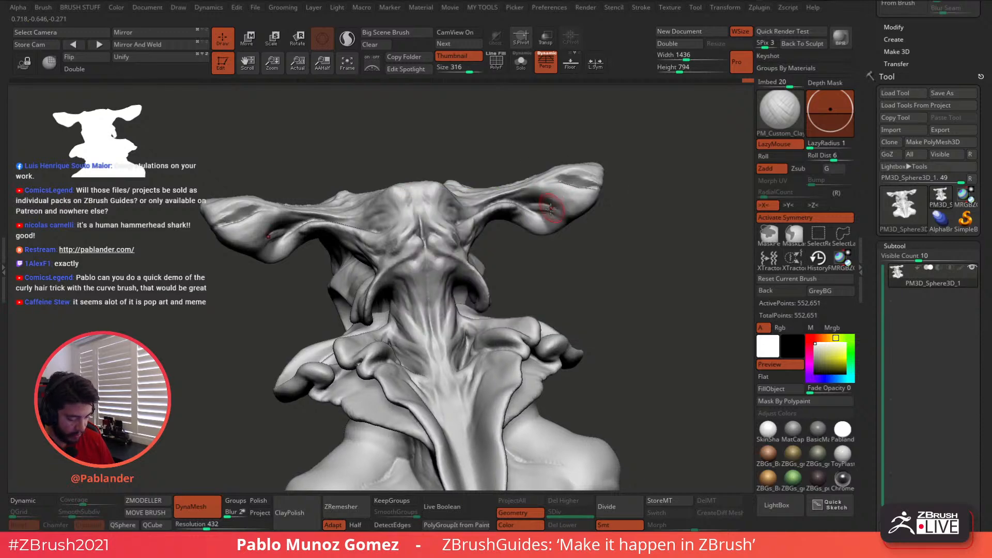
mouse_move(539, 207)
left_mouse_down()
mouse_move(548, 218)
mouse_move(545, 204)
left_mouse_up()
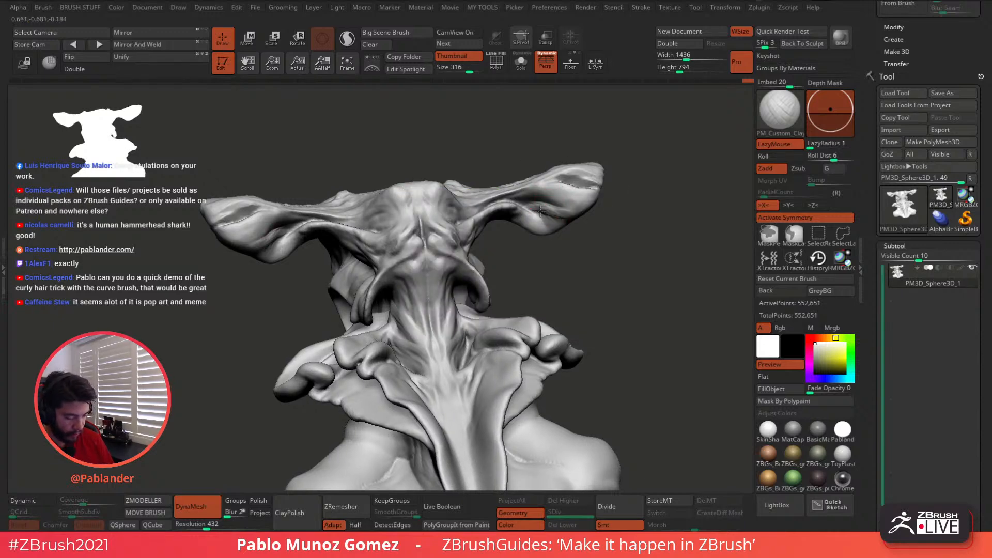
- Adjust the brush and add clay strokes on the horn's rounded end and rear edge, undoing the first stroke
mouse_move(592, 216)
right_mouse_down()
mouse_move(583, 185)
mouse_move(545, 225)
mouse_move(560, 206)
mouse_move(533, 213)
mouse_move(579, 179)
mouse_move(574, 201)
mouse_move(620, 243)
mouse_move(642, 296)
mouse_move(676, 188)
mouse_move(588, 184)
mouse_move(566, 168)
right_mouse_up()
key("space")
left_click(569, 249)
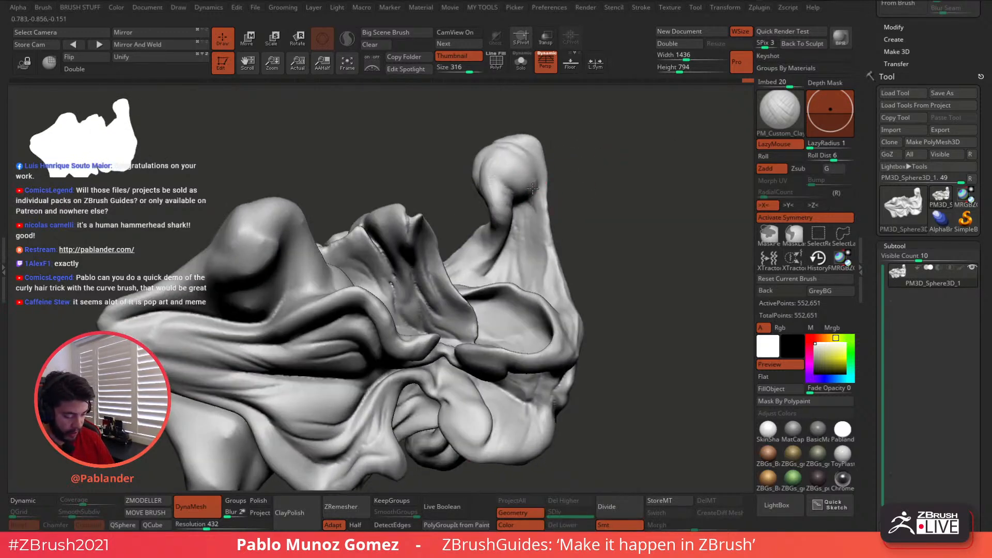
left_click_drag(533, 197, 541, 171)
key("ctrl+z")
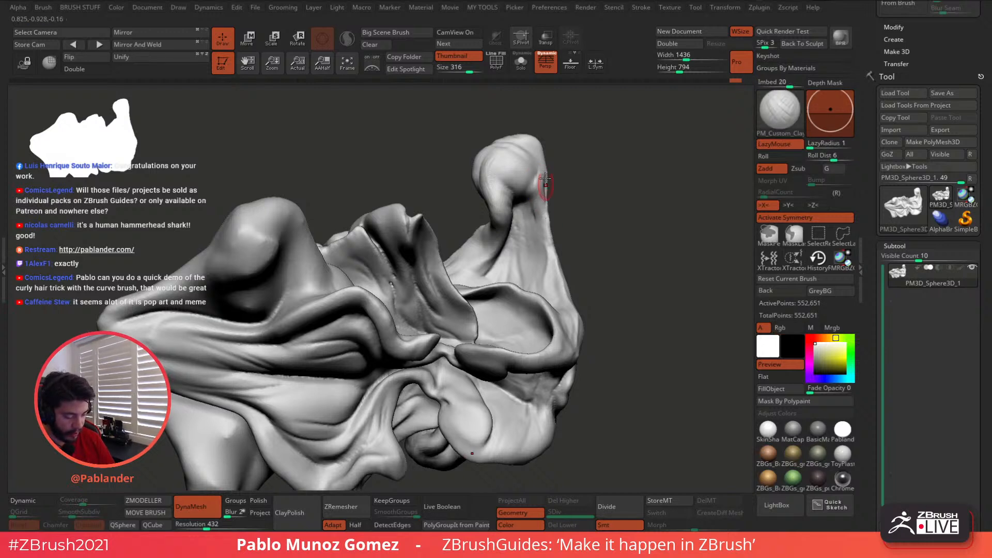
mouse_move(551, 254)
left_mouse_down()
mouse_move(534, 206)
mouse_move(539, 216)
mouse_move(532, 168)
mouse_move(541, 173)
left_mouse_up()
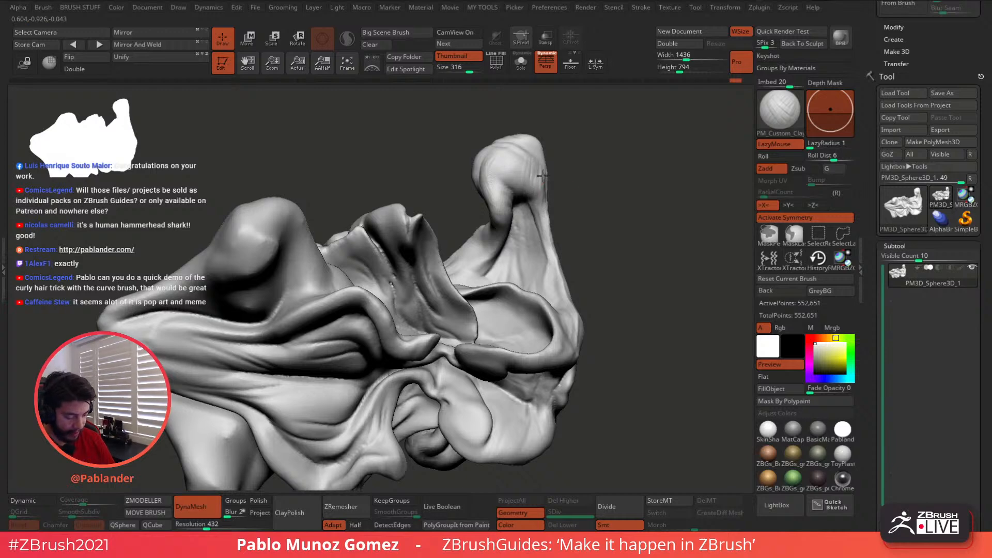
mouse_move(589, 194)
right_mouse_down()
mouse_move(548, 201)
mouse_move(567, 215)
right_mouse_up()
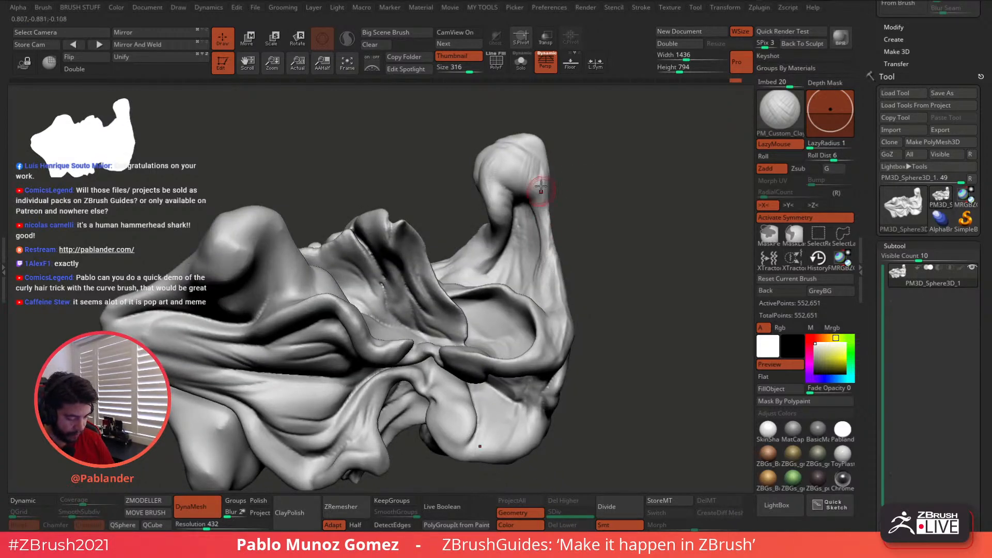
mouse_move(541, 212)
right_mouse_down()
mouse_move(545, 255)
mouse_move(543, 178)
right_mouse_up()
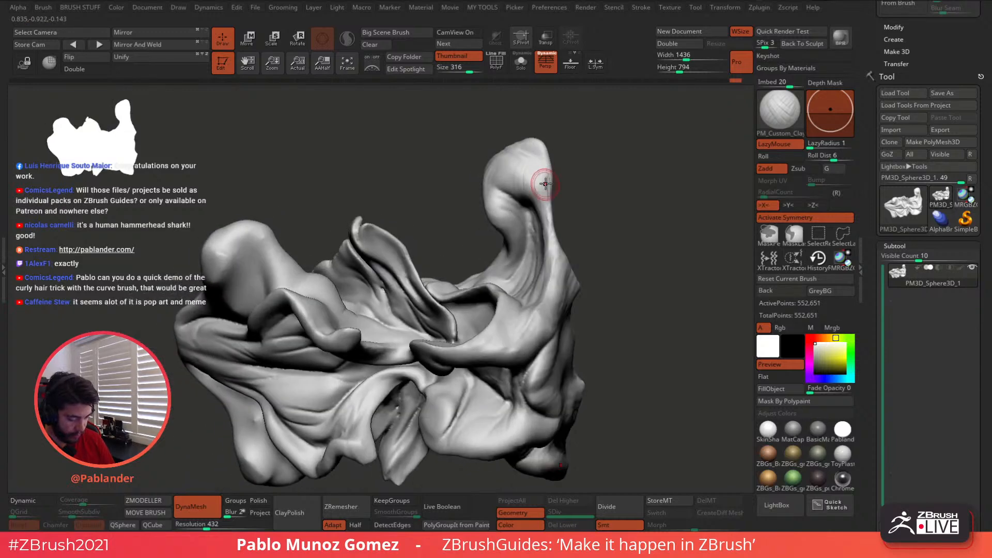
mouse_move(510, 215)
right_mouse_down()
mouse_move(494, 156)
mouse_move(502, 188)
right_mouse_up()
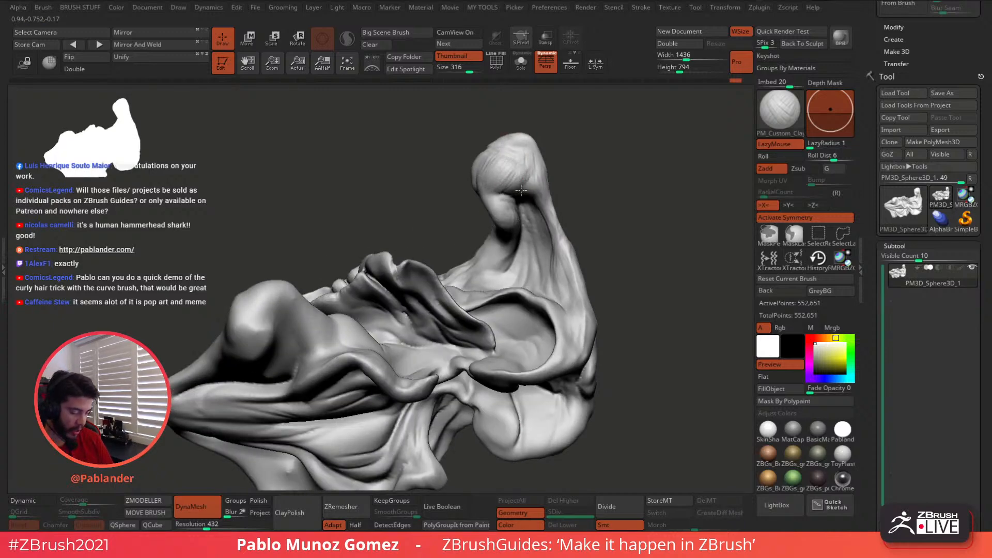
mouse_move(533, 177)
right_mouse_down()
mouse_move(588, 232)
mouse_move(580, 216)
mouse_move(546, 235)
mouse_move(513, 237)
mouse_move(548, 221)
right_mouse_up()
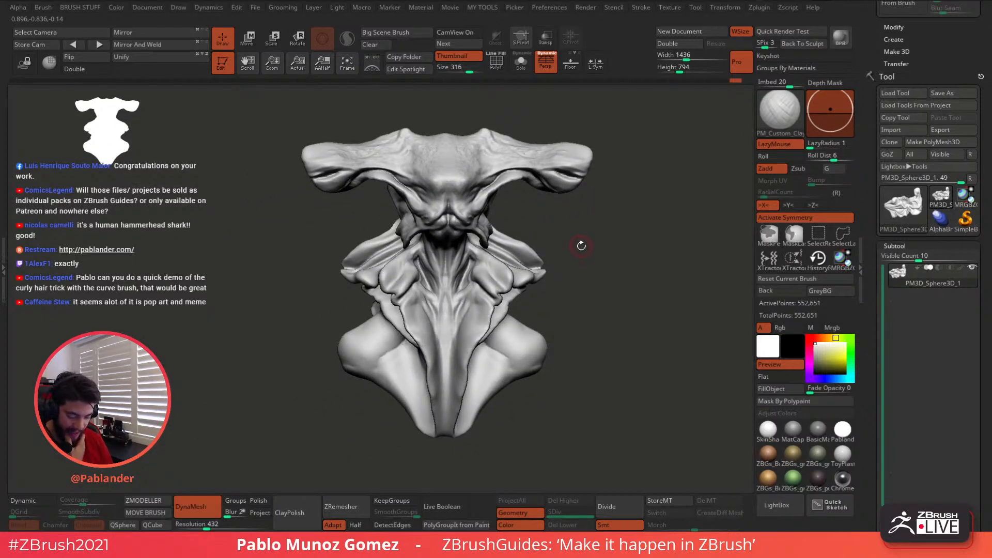
- Refine the collar folds beneath the cheek and along the side of the neck with the custom clay brush
mouse_move(540, 244)
right_mouse_down("ctrl")
mouse_move(509, 268)
mouse_move(499, 245)
mouse_move(506, 235)
right_mouse_up("ctrl")
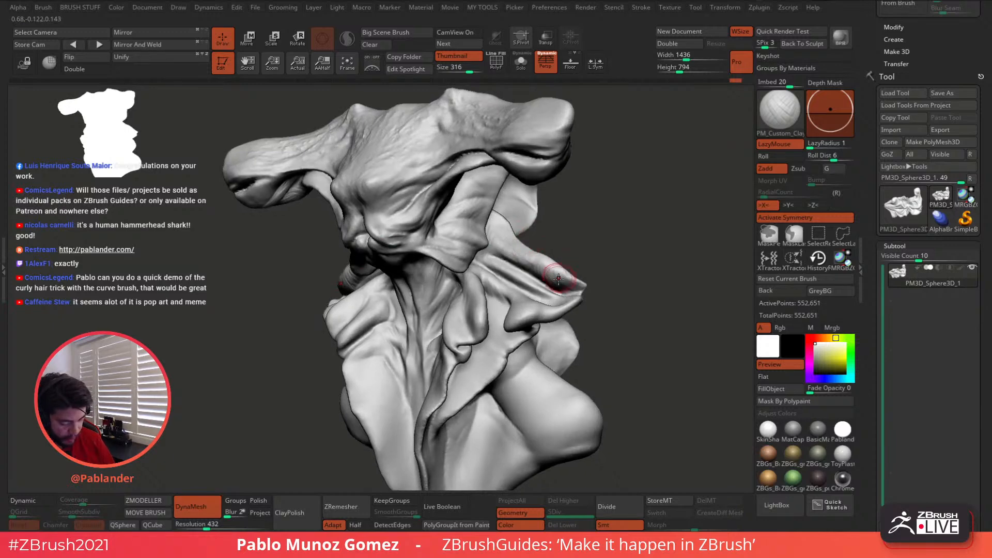
mouse_move(575, 269)
right_mouse_down()
mouse_move(590, 288)
mouse_move(552, 293)
right_mouse_up()
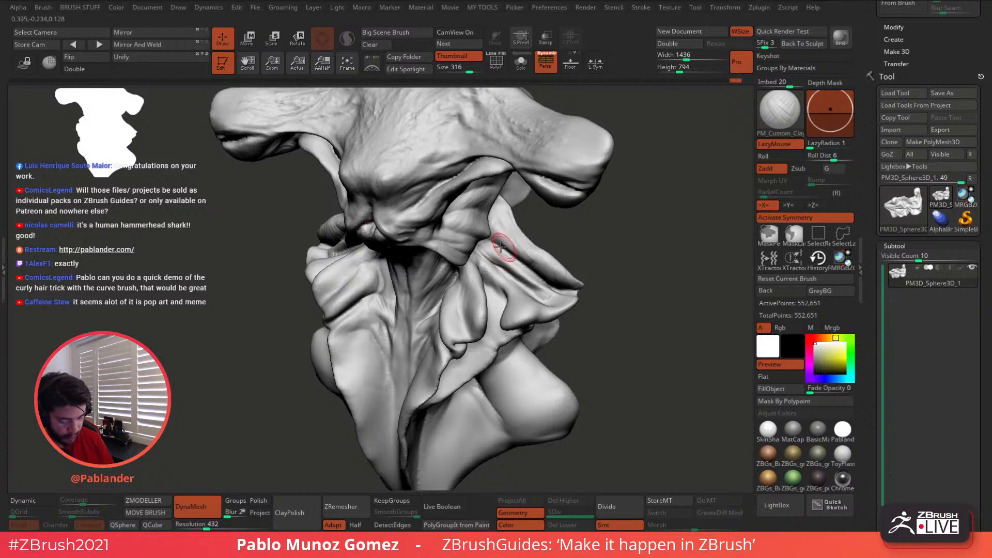
right_click_drag(530, 231, 539, 230)
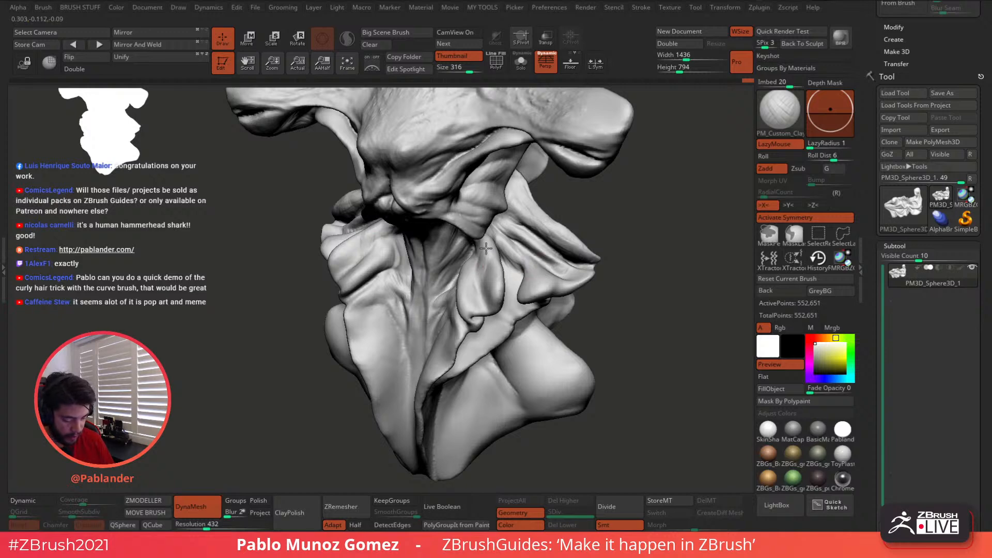
mouse_move(546, 223)
right_mouse_down()
mouse_move(510, 175)
mouse_move(615, 197)
right_mouse_up()
- Choose the SnakeCurve4 brush, turn on Sculptris Pro mode and reduce the draw size slightly
key("b")
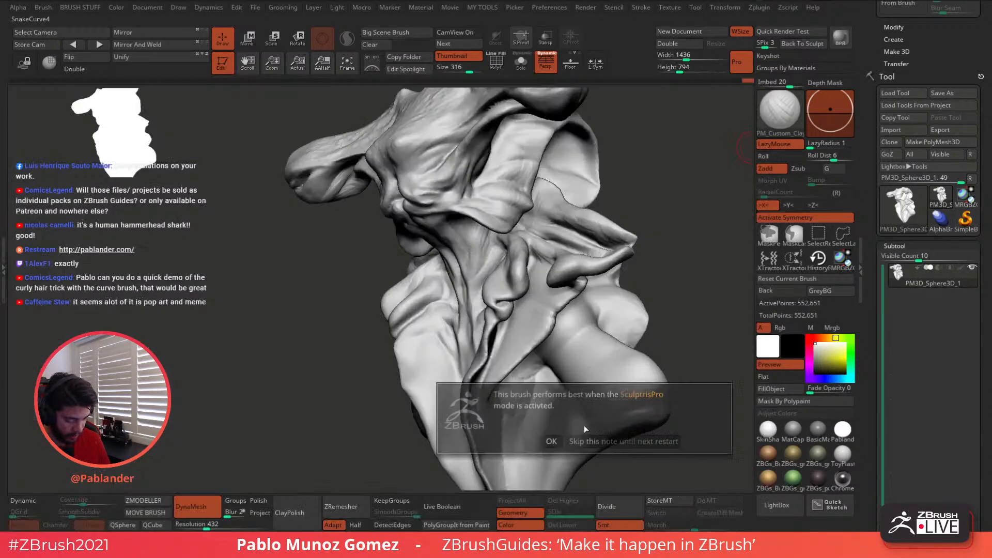
left_click(586, 418)
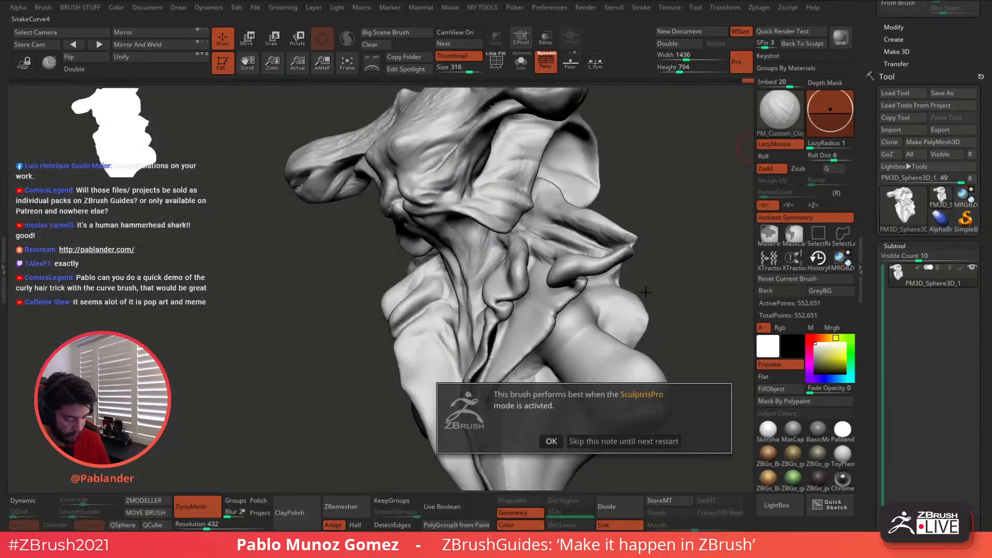
left_click(623, 442)
left_click(347, 40)
right_click(551, 224)
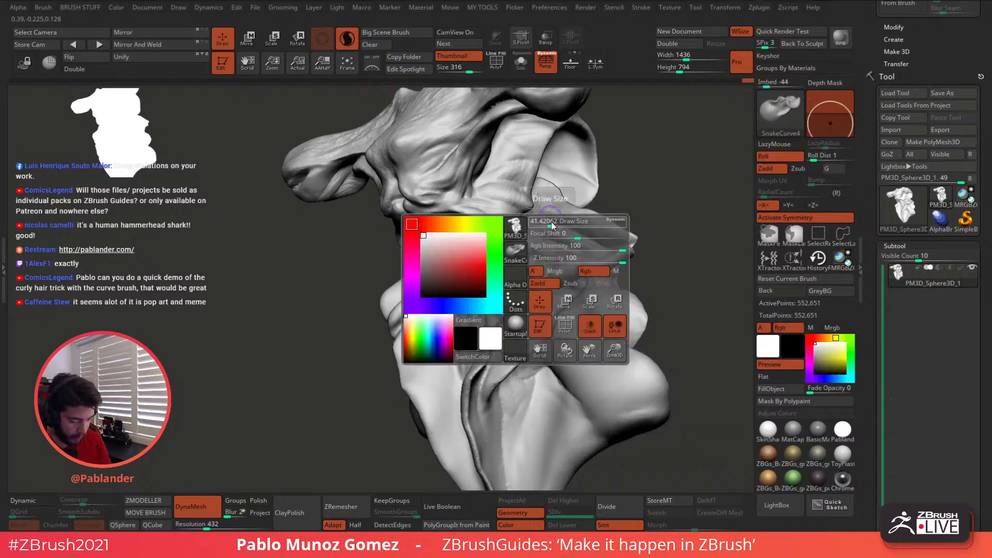
left_click_drag(553, 225, 546, 225)
- Draw a SnakeCurve4 curve along the collar's upper edge and raise a wavy frill from it, undoing the first application
mouse_move(569, 191)
right_mouse_down()
mouse_move(545, 184)
mouse_move(526, 208)
right_mouse_up()
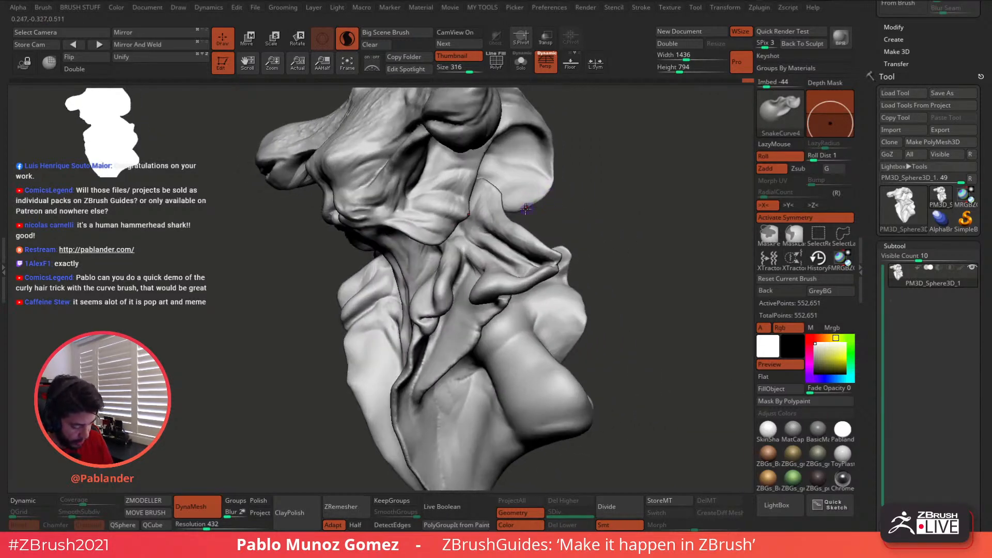
left_click_drag(482, 192, 503, 234)
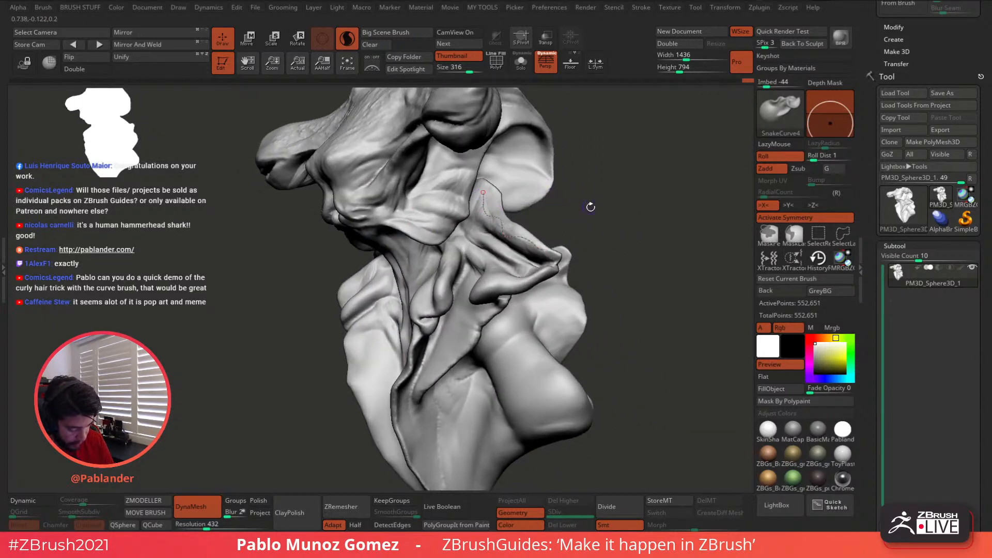
left_click_drag(590, 207, 622, 189)
left_click(568, 218)
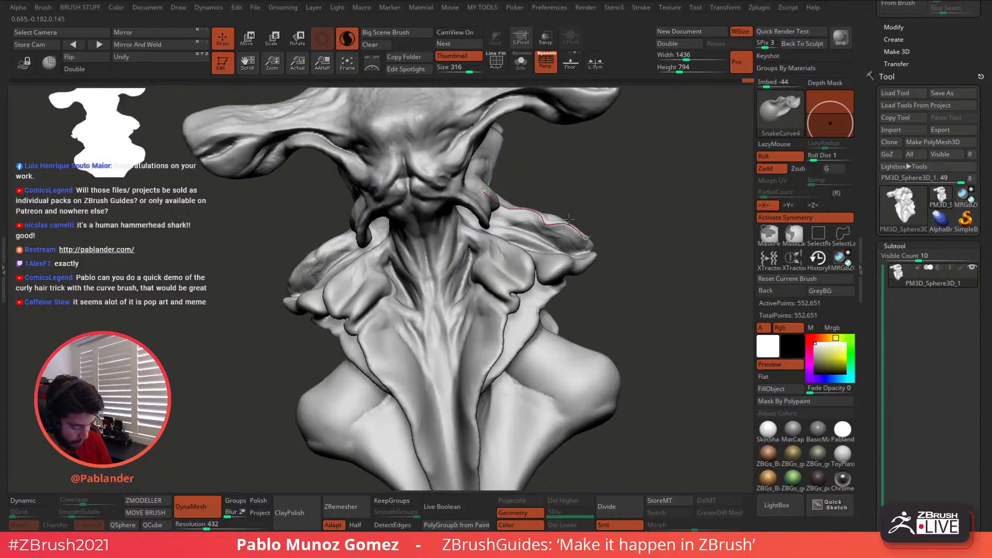
key("ctrl+z")
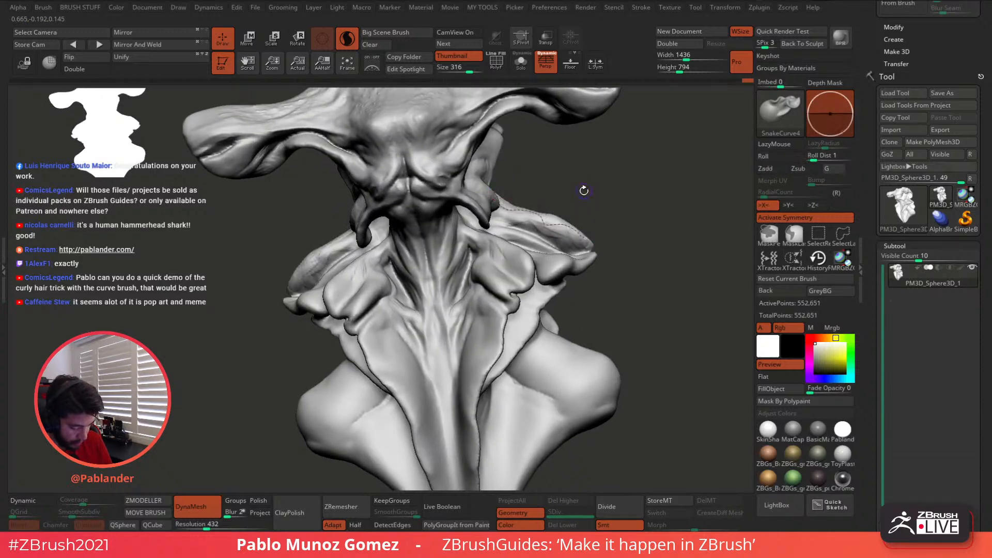
left_click_drag(584, 191, 612, 173)
left_click(548, 212)
left_click_drag(548, 212, 557, 196)
- Draw a SnakeCurve4 curve along the horn's upper edge and down onto the forehead, and raise it into a wavy ridge
mouse_move(619, 195)
left_mouse_down()
mouse_move(586, 247)
mouse_move(599, 228)
mouse_move(618, 226)
mouse_move(545, 233)
mouse_move(622, 261)
mouse_move(573, 267)
mouse_move(550, 252)
mouse_move(608, 209)
mouse_move(574, 236)
mouse_move(572, 215)
mouse_move(625, 199)
mouse_move(602, 225)
mouse_move(614, 215)
mouse_move(571, 202)
left_mouse_up()
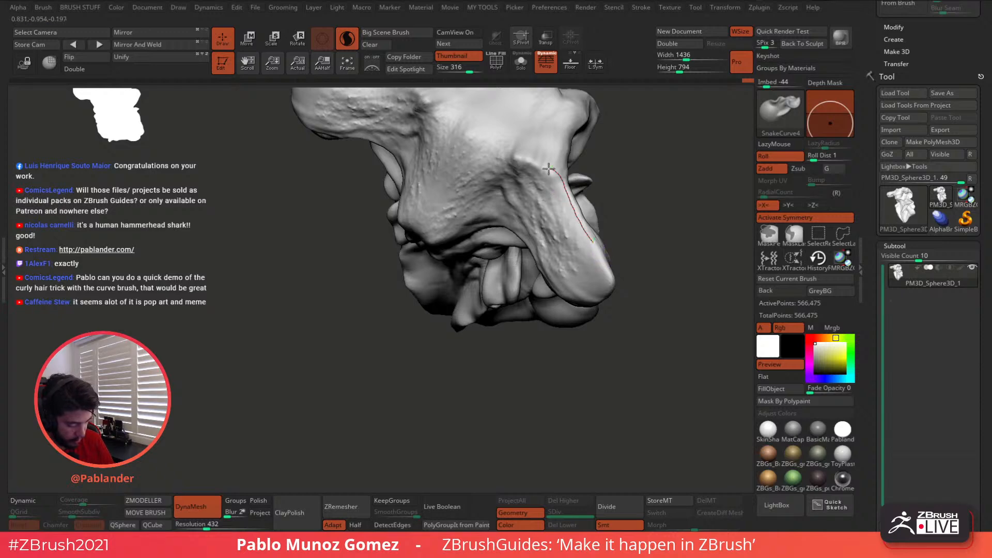
left_click_drag(497, 166, 456, 199)
left_click_drag(622, 207, 581, 147)
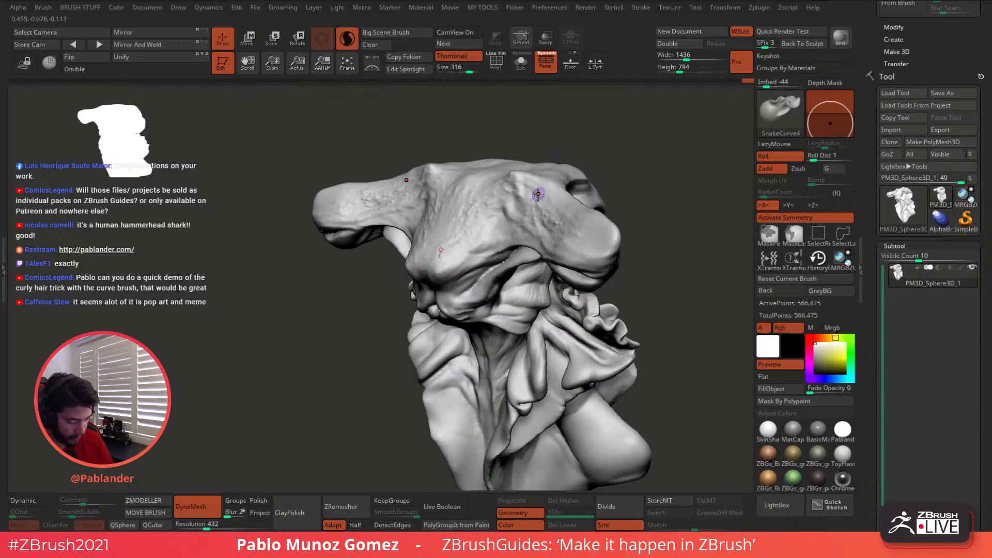
right_click_drag(474, 223, 508, 181)
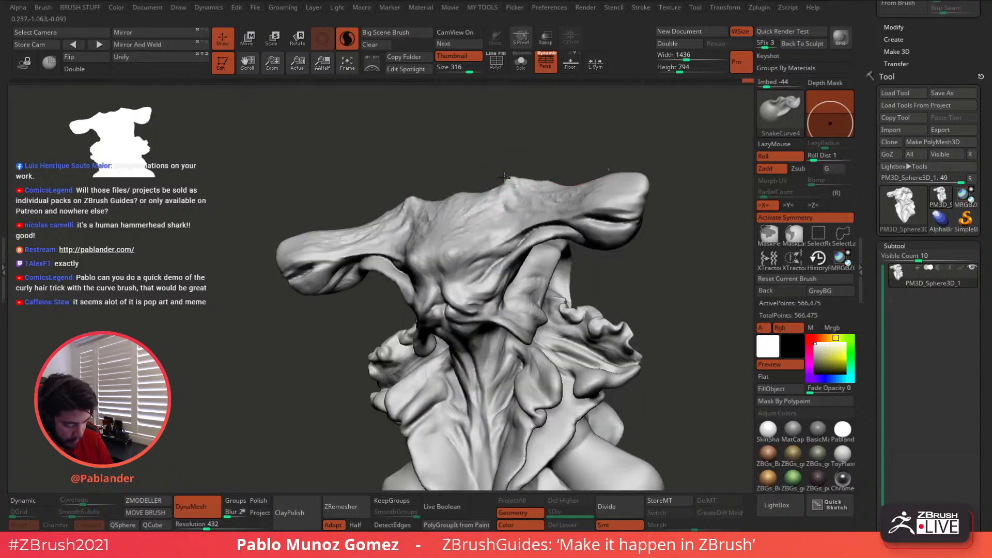
left_click_drag(504, 177, 458, 219)
left_click(501, 176)
left_click(504, 173)
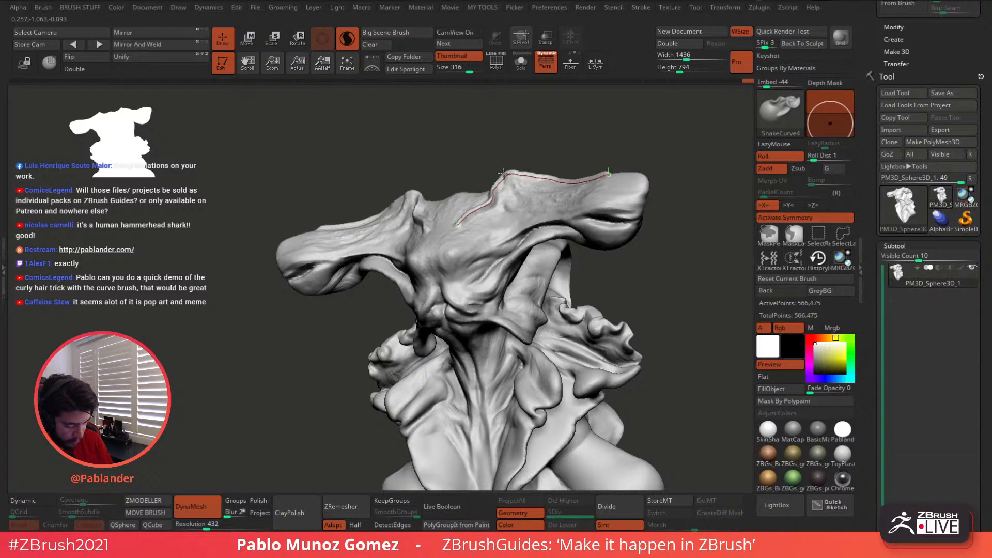
key("1")
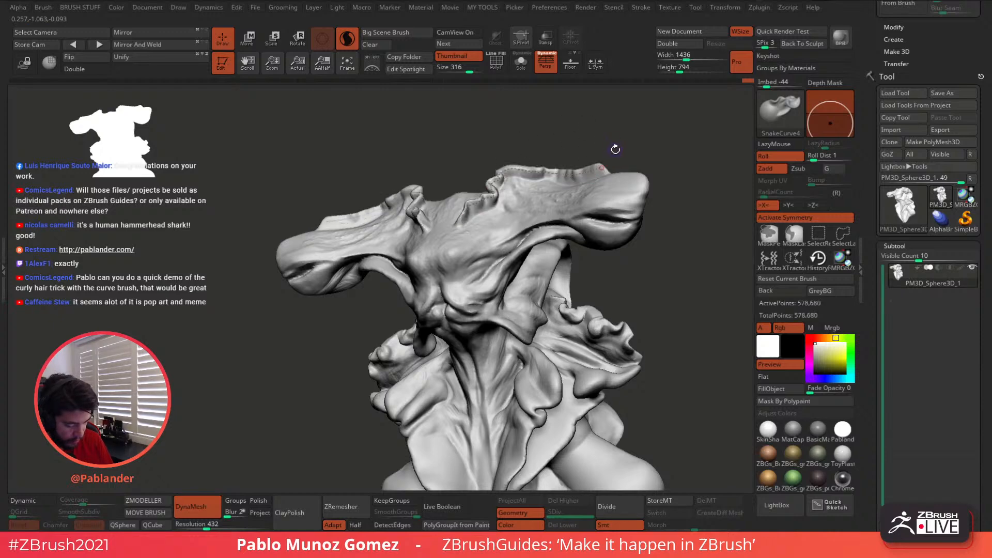
- Try another SnakeCurve4 pass on the curve along the horn ridge and undo it
right_click_drag(615, 149, 612, 151)
left_click(570, 172)
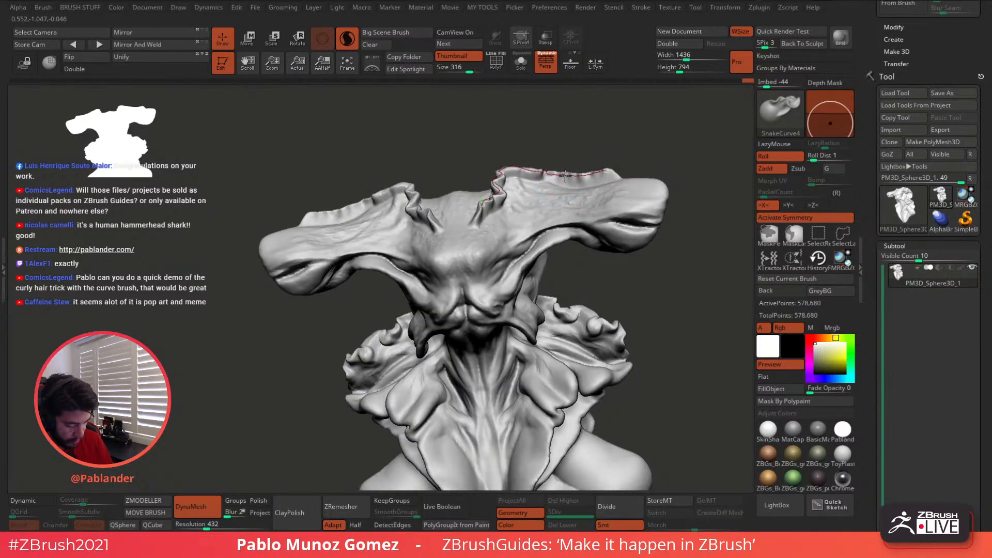
left_click(566, 174)
left_click(572, 172)
mouse_move(591, 155)
right_mouse_down("ctrl")
mouse_move(582, 292)
mouse_move(579, 242)
mouse_move(577, 258)
right_mouse_up("ctrl")
key("ctrl+z")
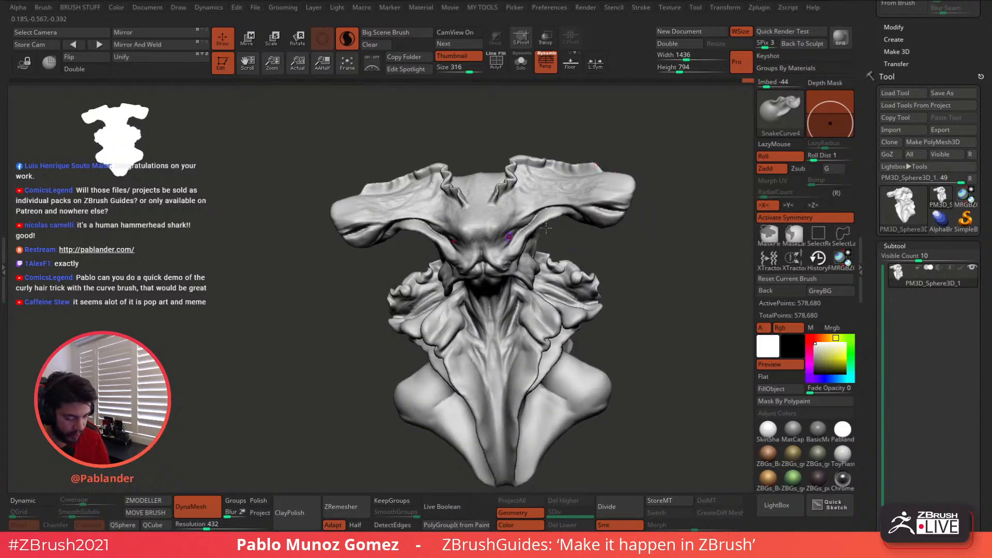
- Switch to the Move brush, adjust its settings and reshape the wavy ridges on the horns and forehead
key("b")
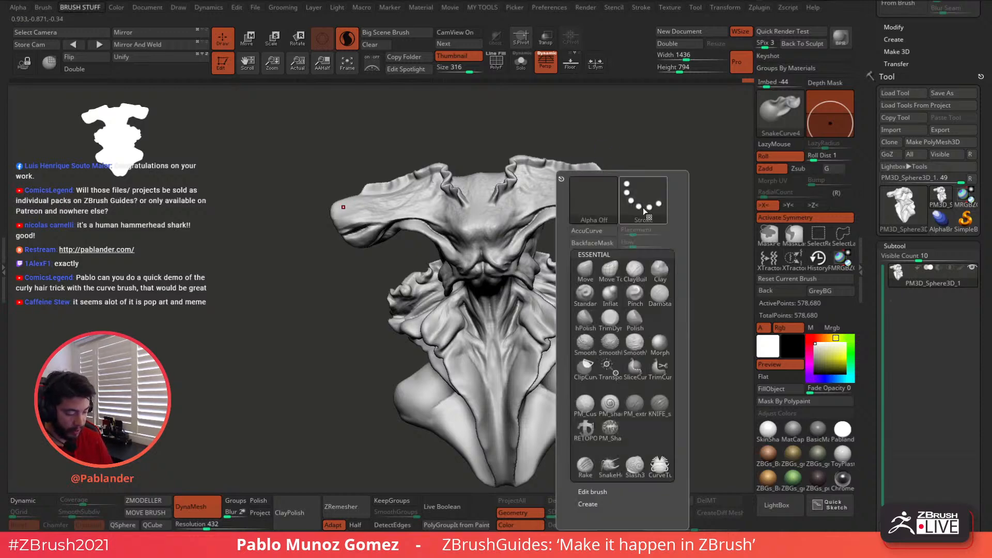
left_click(587, 271)
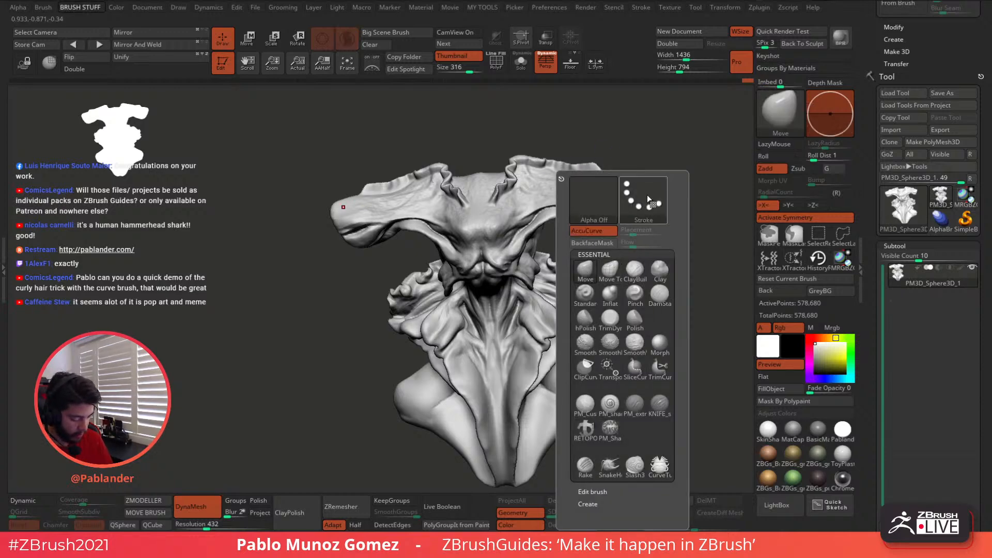
right_click(572, 207)
right_click_drag(632, 135, 614, 137)
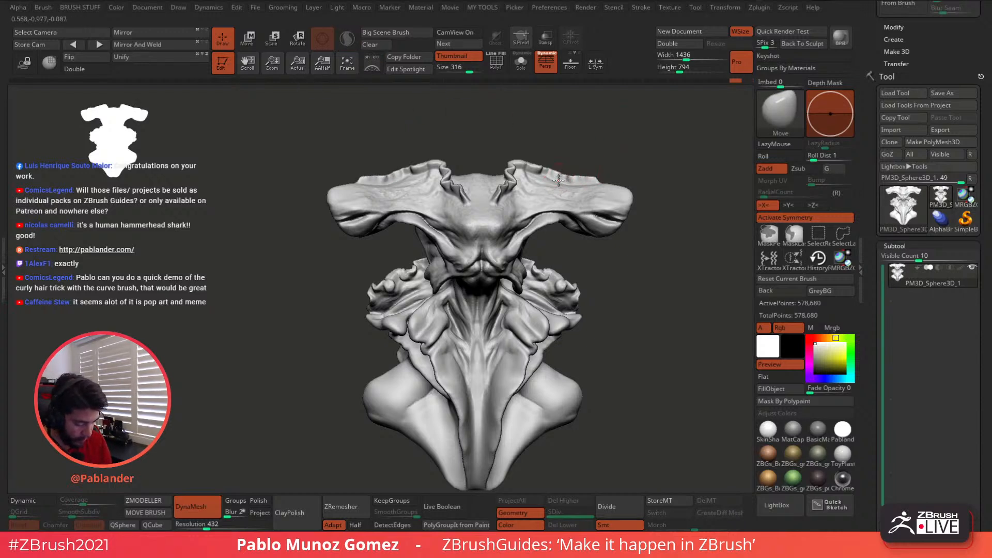
left_click_drag(496, 198, 502, 190)
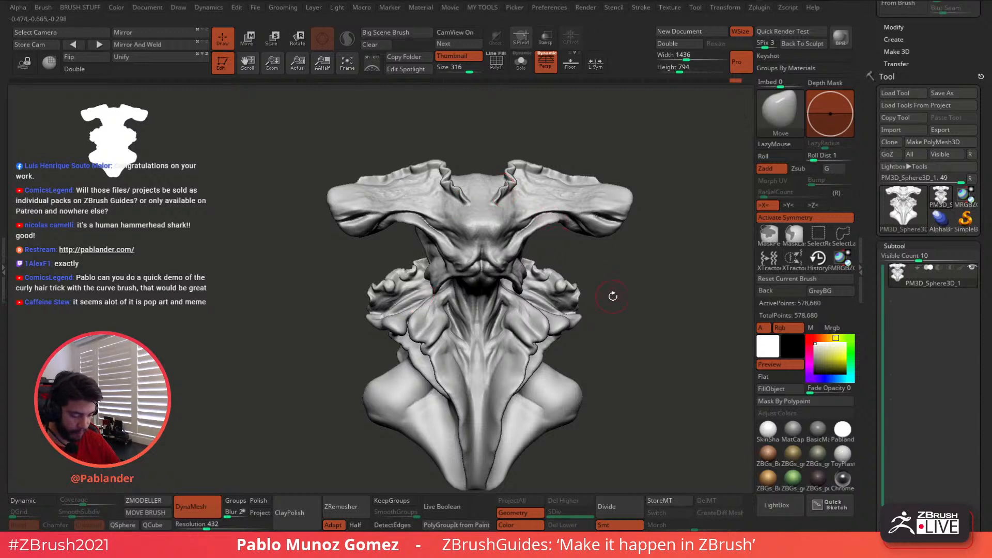
mouse_move(613, 283)
left_mouse_down()
mouse_move(613, 238)
mouse_move(595, 239)
left_mouse_up()
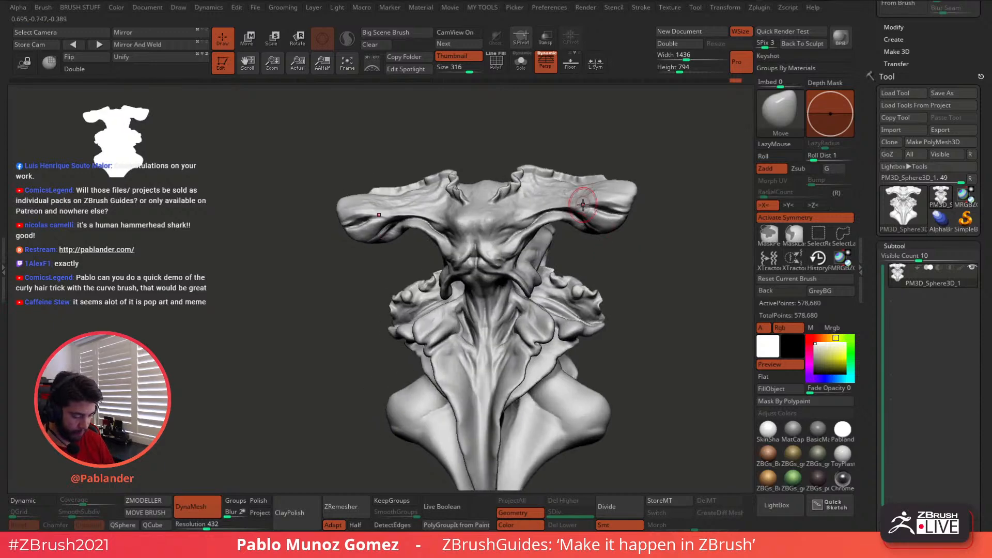
- Quick-save the project
mouse_move(620, 133)
left_mouse_down()
mouse_move(636, 147)
mouse_move(610, 155)
mouse_move(675, 160)
left_mouse_up()
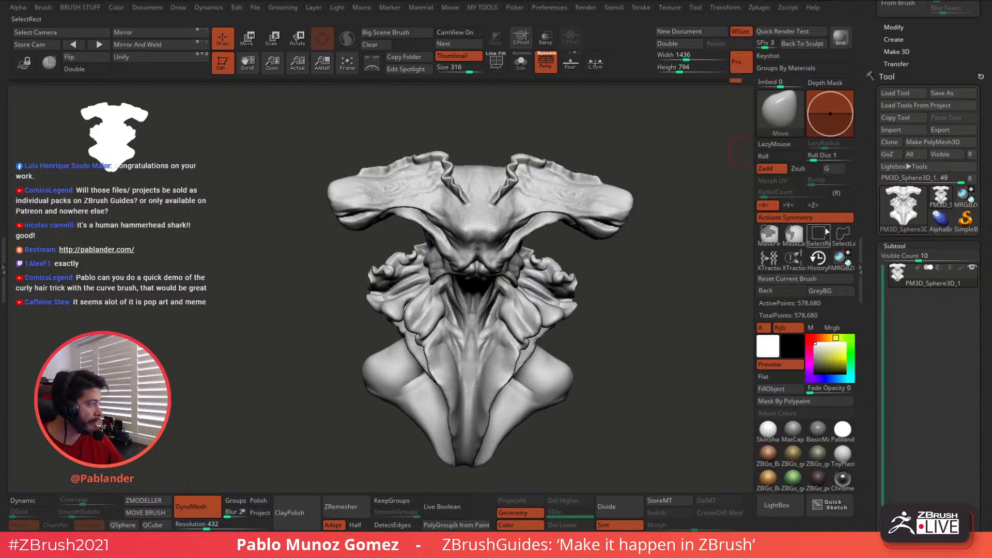
key("ctrl+s")
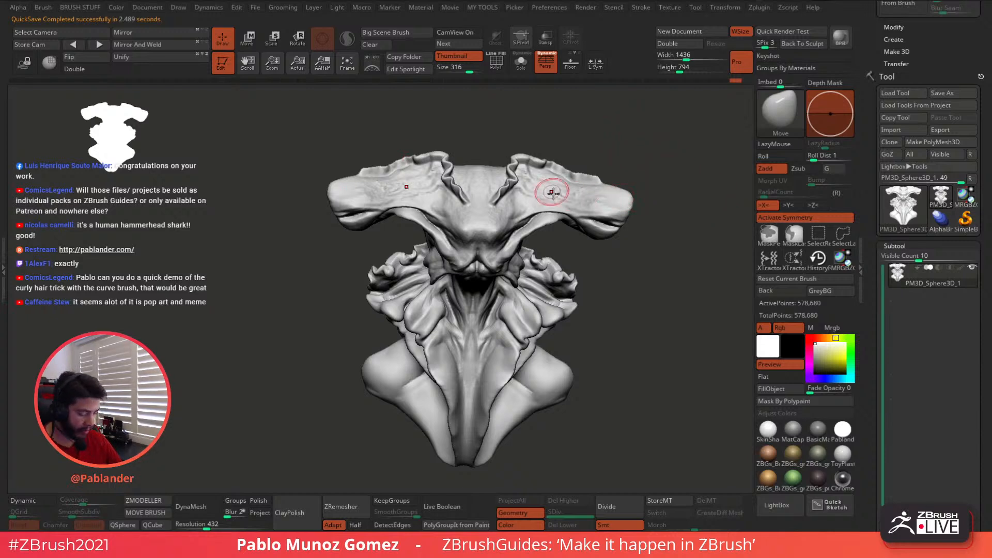
left_click_drag(609, 148, 608, 130)
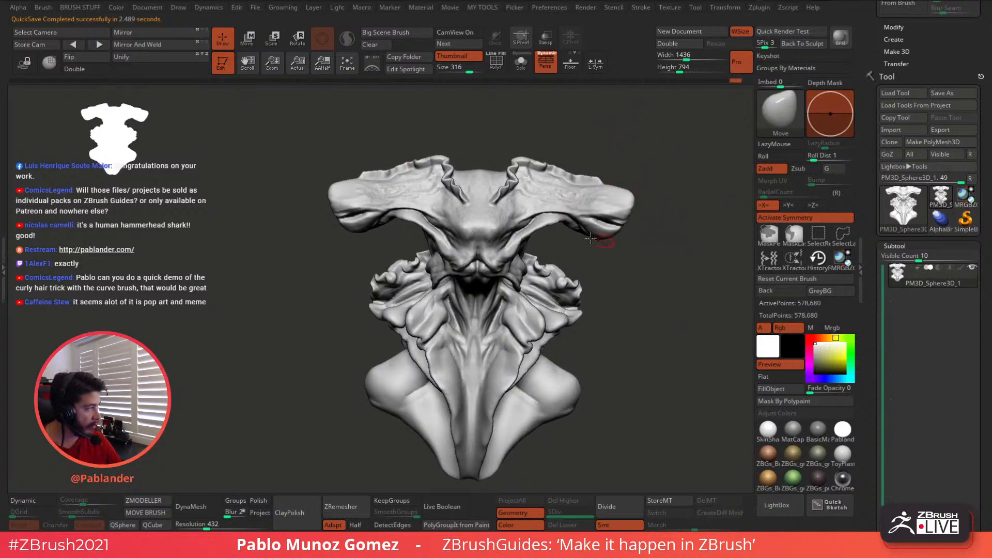
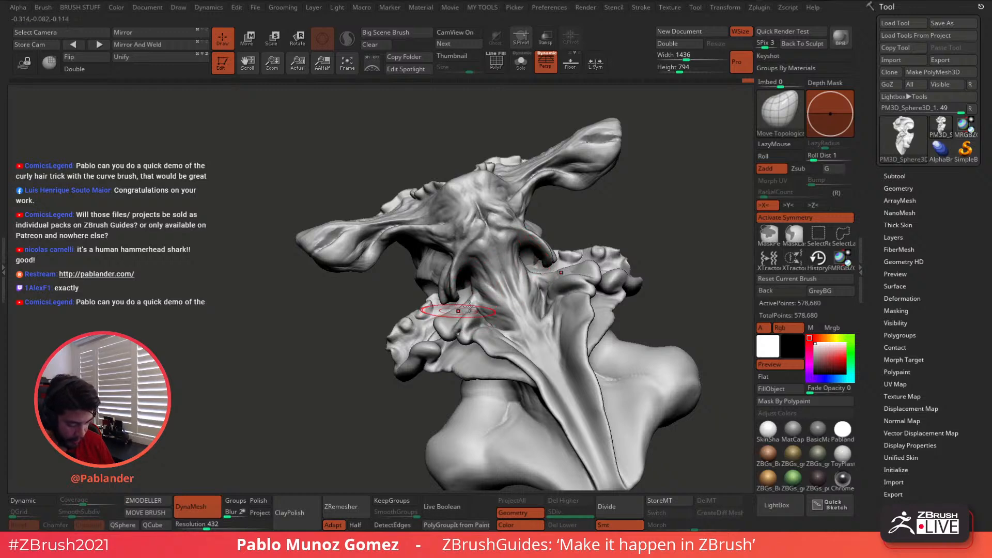
- Smooth the folds on the wavy frill at the side of the neck
mouse_move(533, 269)
right_mouse_down()
mouse_move(551, 283)
mouse_move(582, 257)
mouse_move(533, 226)
mouse_move(531, 233)
right_mouse_up()
key("shift")
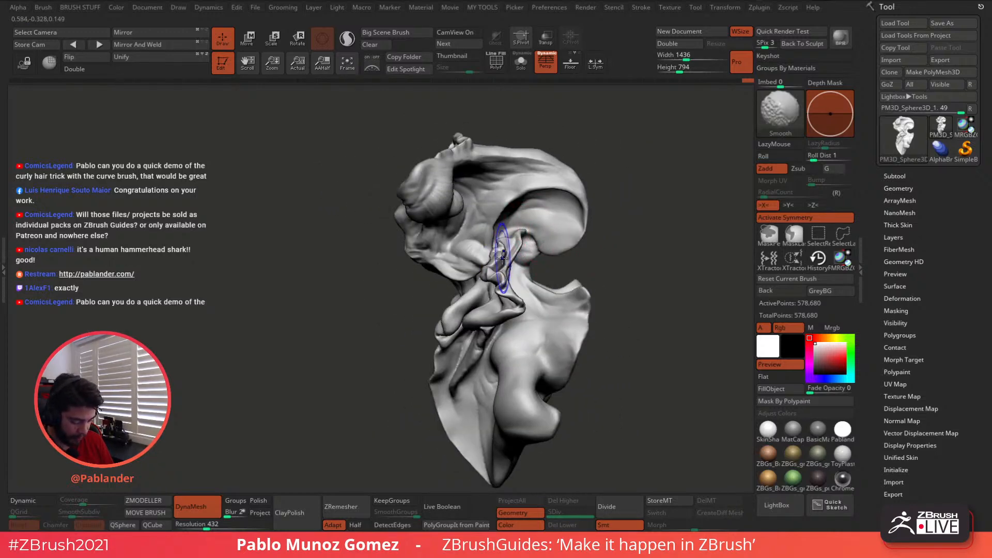
right_click_drag(493, 270, 529, 262)
left_click_drag(521, 270, 532, 258, "shift")
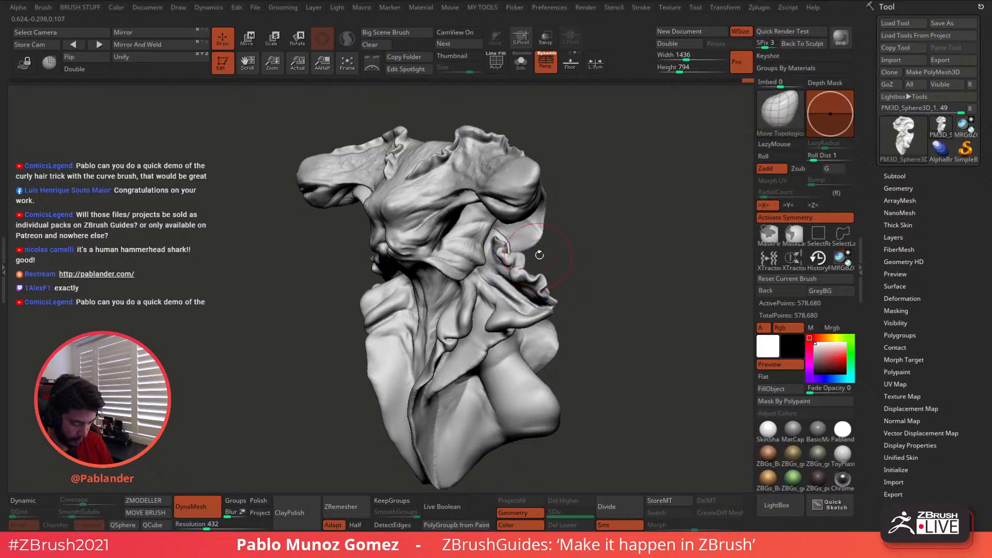
right_click_drag(538, 250, 593, 246)
- Reduce the Move Topological brush's draw size for detailed work on the wavy forehead ridges
key("space")
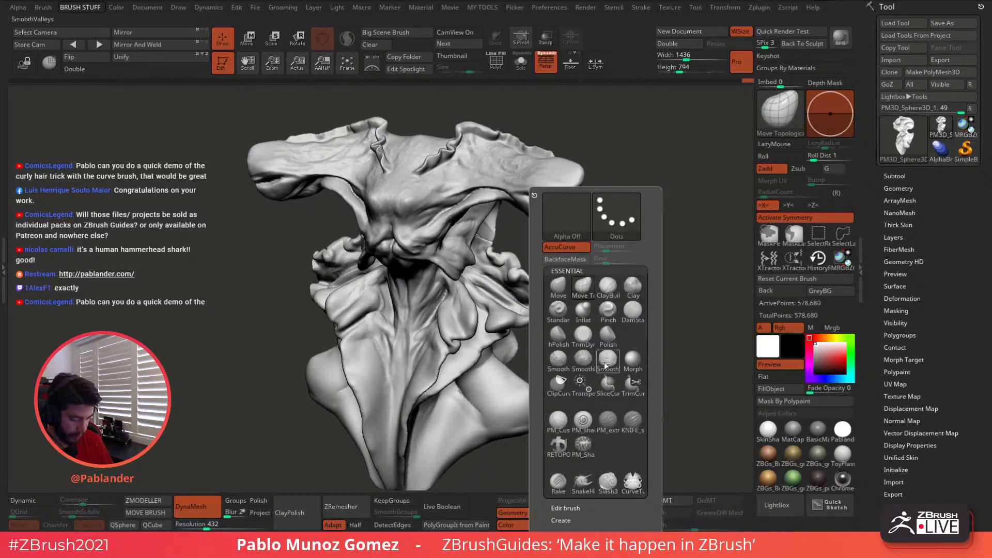
right_click_drag(517, 232, 527, 230)
mouse_move(481, 165)
right_mouse_down("alt")
mouse_move(521, 211)
mouse_move(520, 224)
right_mouse_up("alt")
key("space")
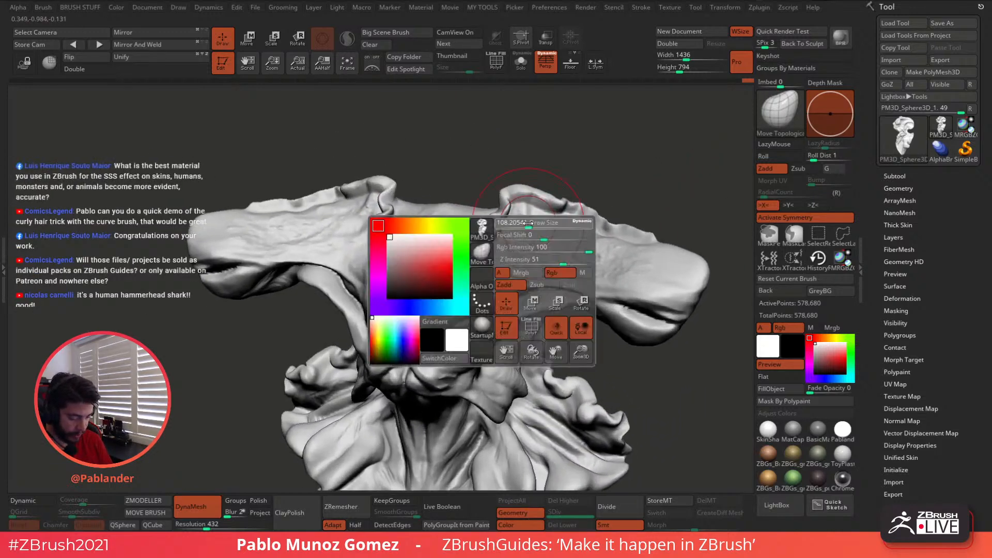
left_click_drag(520, 225, 504, 232)
right_click_drag(509, 231, 530, 234, "alt")
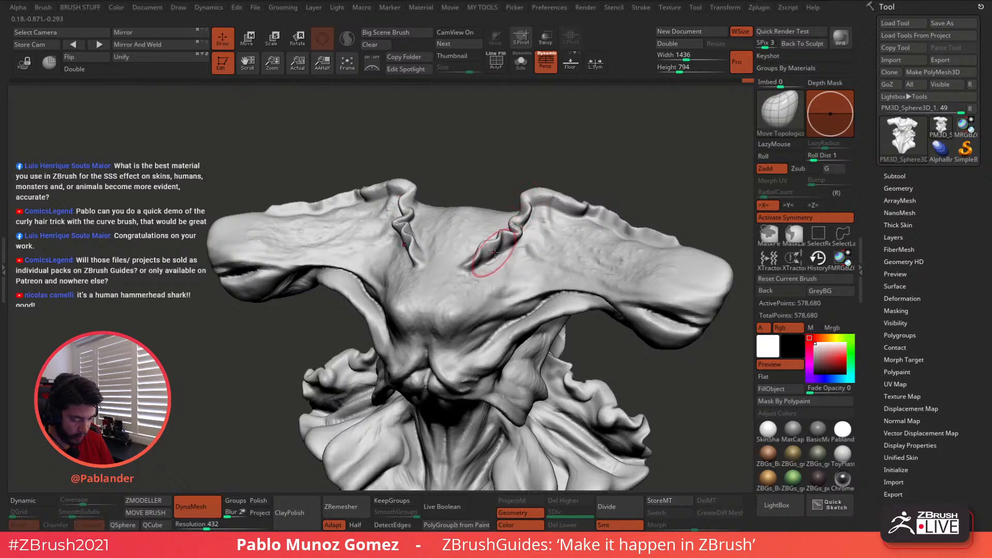
- Switch to the PM_Custom clay brush and build up the surface beside the wavy ridges on the forehead
key("space")
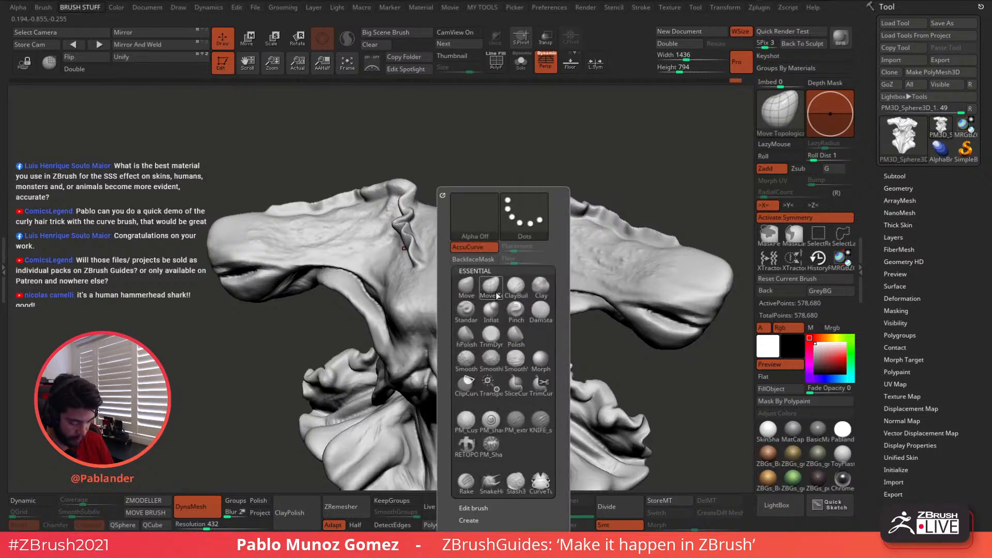
left_click(467, 420)
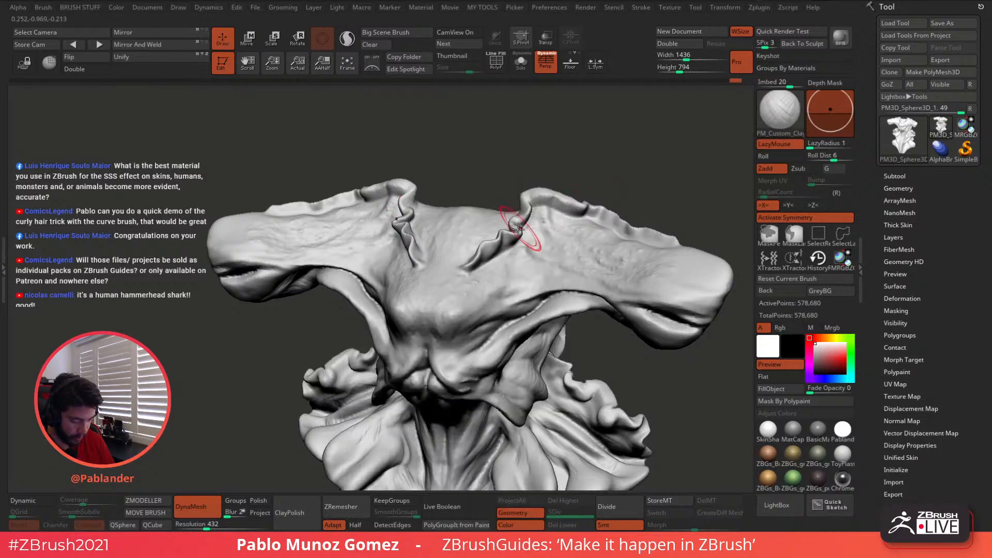
key("space")
mouse_move(472, 269)
left_mouse_down()
mouse_move(458, 277)
mouse_move(470, 277)
mouse_move(475, 261)
mouse_move(470, 284)
mouse_move(513, 246)
left_mouse_up()
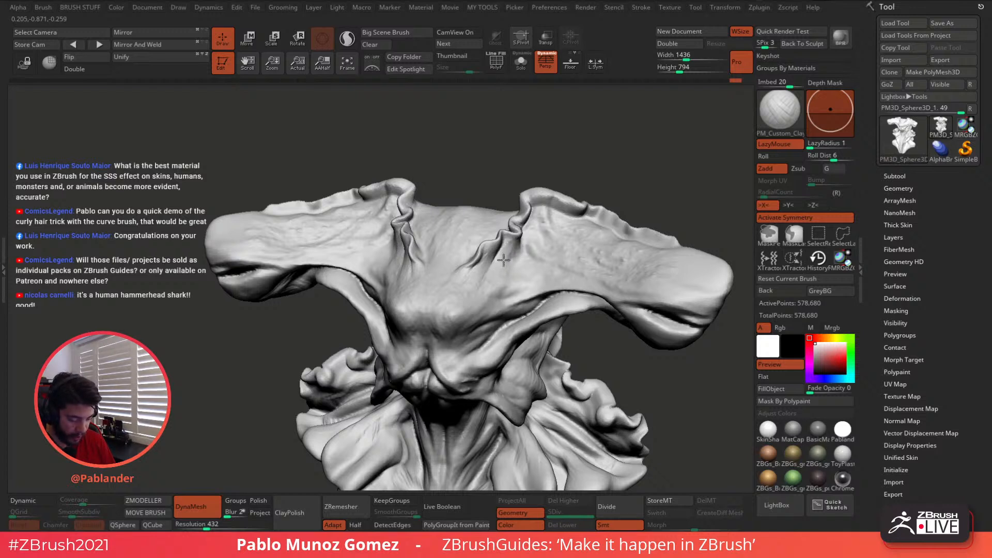
left_click_drag(512, 238, 503, 271)
mouse_move(516, 259)
right_mouse_down()
mouse_move(532, 250)
mouse_move(517, 243)
right_mouse_up()
right_click(492, 255)
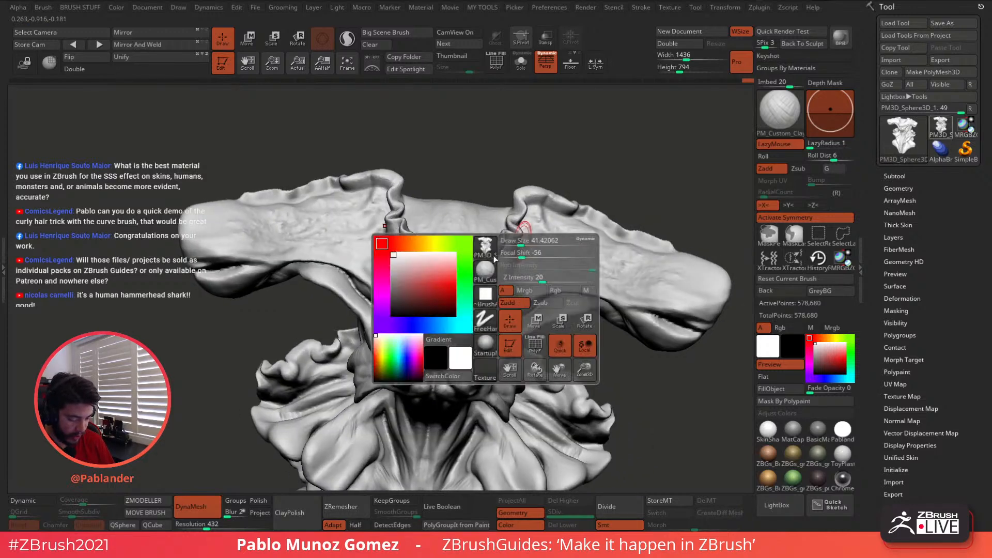
mouse_move(485, 261)
left_mouse_down()
mouse_move(469, 279)
mouse_move(426, 266)
left_mouse_up()
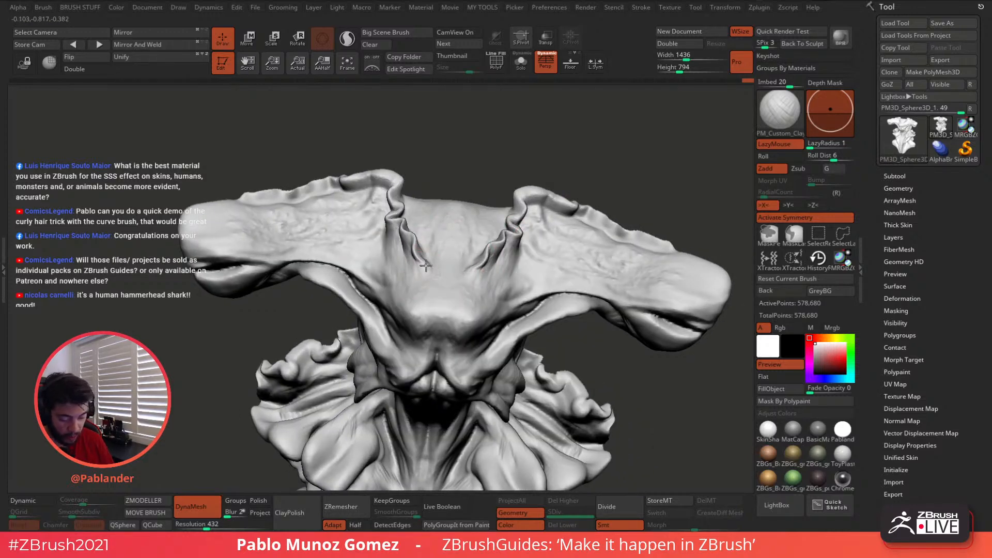
- Add clay strokes where the forehead ridges blend into the base of the horns
right_click_drag(555, 213, 517, 225)
mouse_move(503, 232)
left_mouse_down()
mouse_move(500, 252)
mouse_move(521, 216)
mouse_move(570, 217)
mouse_move(537, 223)
mouse_move(562, 252)
left_mouse_up()
right_click_drag(578, 220, 620, 223)
left_click_drag(515, 254, 538, 264)
mouse_move(561, 215)
right_mouse_down()
mouse_move(567, 227)
mouse_move(533, 211)
mouse_move(571, 166)
mouse_move(604, 203)
mouse_move(609, 225)
right_mouse_up()
- Enable BackfaceMask for the clay brush and sculpt just below the horn's wavy upper edge
key("b")
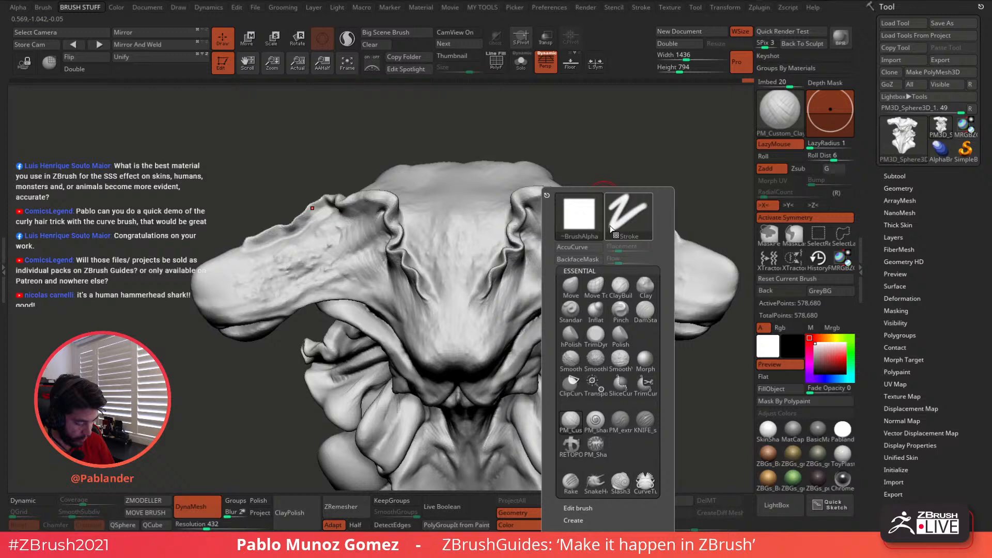
left_click(592, 260)
mouse_move(643, 173)
right_mouse_down()
mouse_move(656, 177)
mouse_move(616, 216)
mouse_move(616, 188)
mouse_move(620, 209)
mouse_move(642, 150)
right_mouse_up()
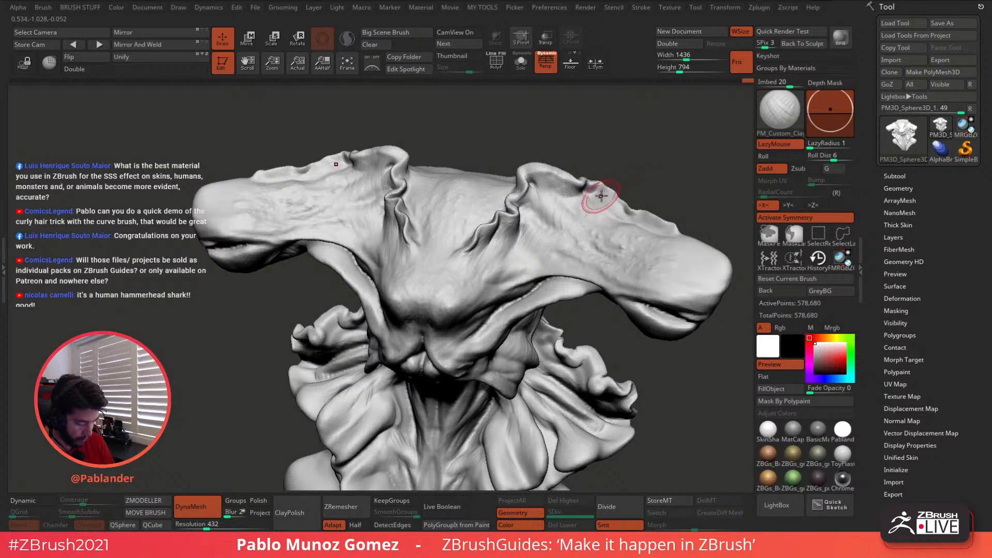
left_click_drag(601, 196, 593, 195)
- Close the holes in the mesh and touch up the surface below the horn's upper edge
key("space")
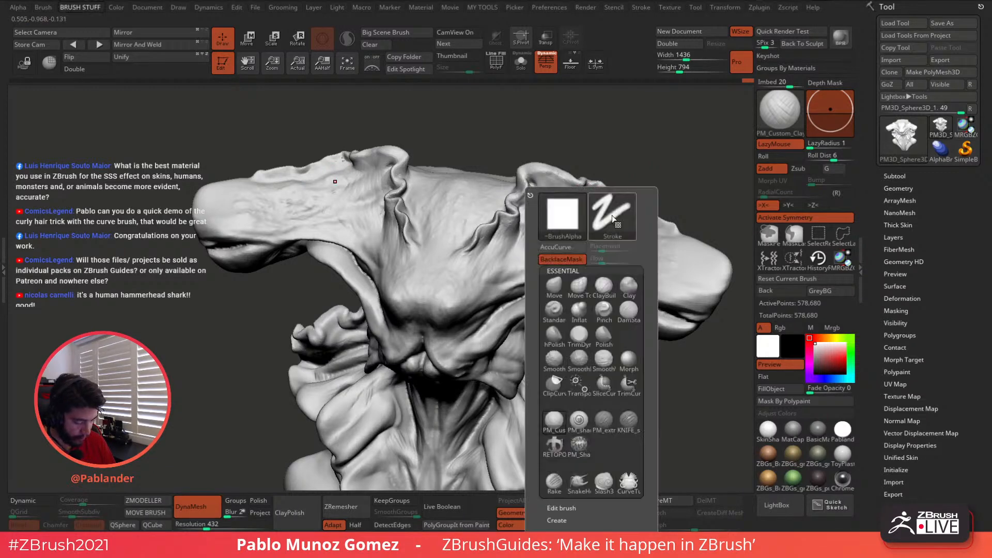
key("2")
left_click(671, 162)
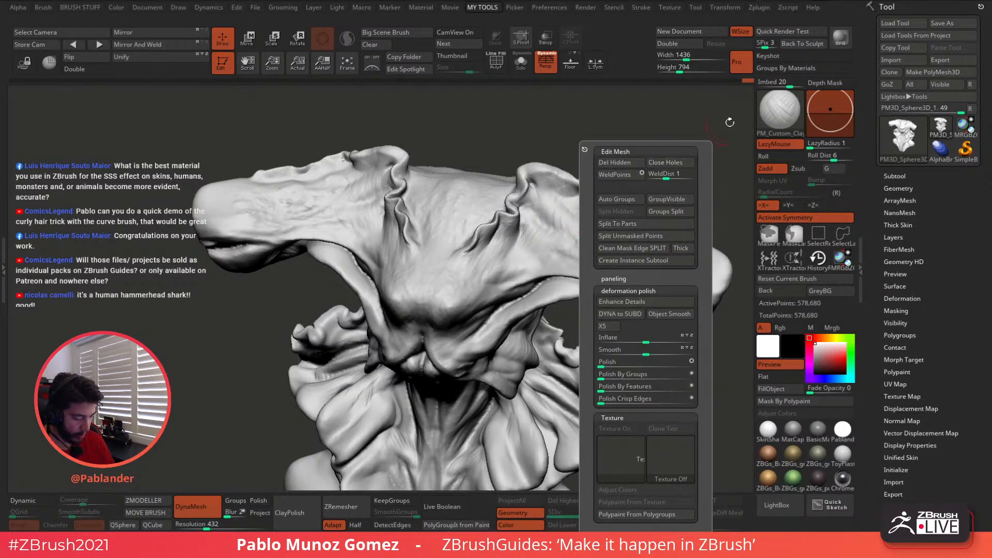
mouse_move(640, 212)
right_mouse_down()
mouse_move(619, 214)
mouse_move(632, 216)
right_mouse_up()
left_click_drag(592, 220, 595, 226)
mouse_move(630, 211)
right_mouse_down()
mouse_move(609, 216)
mouse_move(600, 246)
right_mouse_up()
- Check the wireframe and polygroups on the horns, and re-DynaMesh the head at resolution 432
left_click(506, 71)
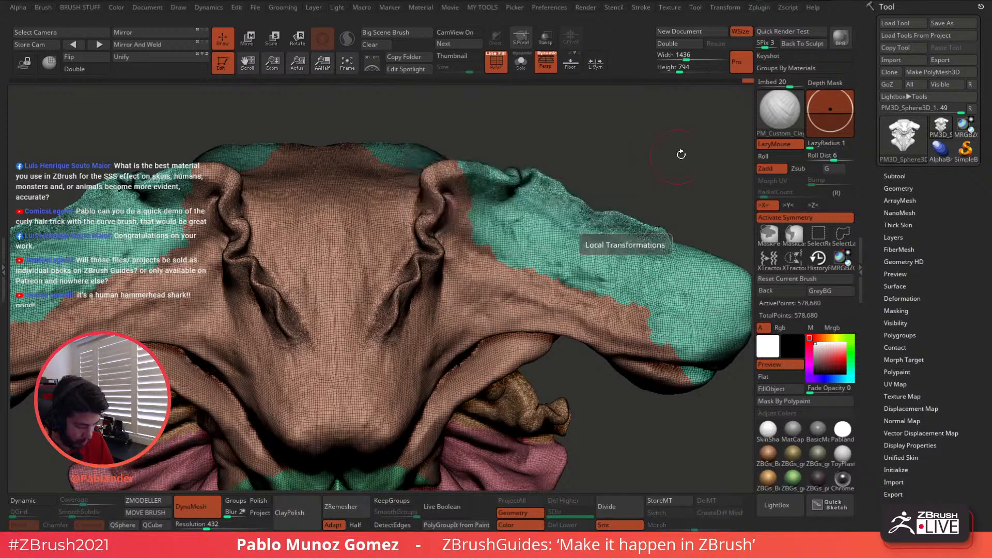
left_click(504, 71)
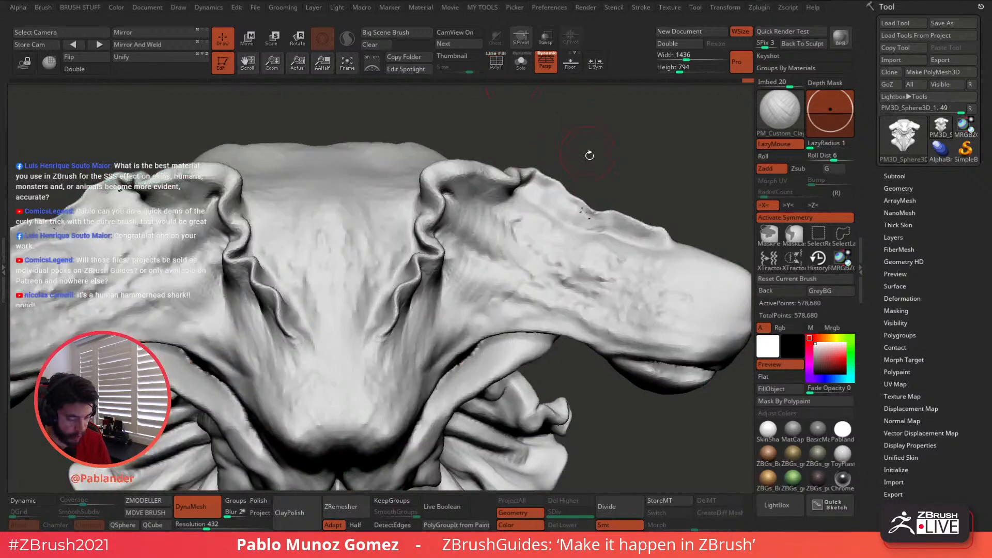
right_click_drag(590, 155, 616, 181, "ctrl")
key("2")
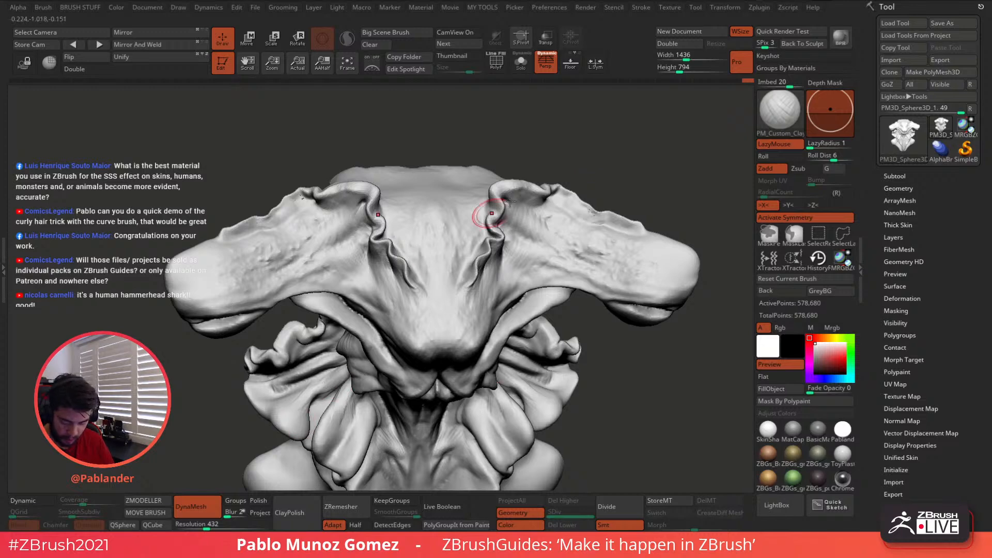
left_click_drag(631, 155, 692, 168, "ctrl")
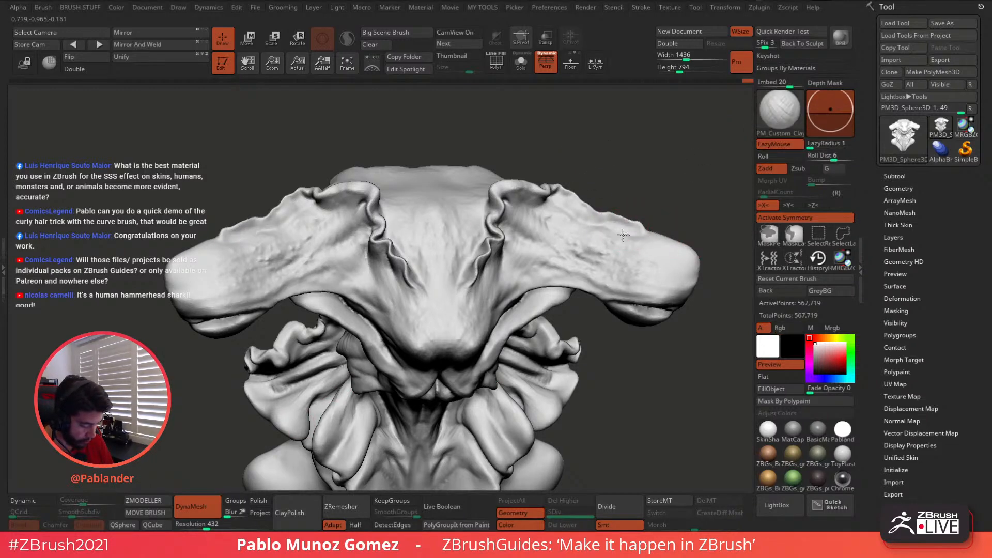
- Build up clay detail along the horn's upper edge and across its surface toward the forehead ridge
left_click_drag(653, 215, 636, 227)
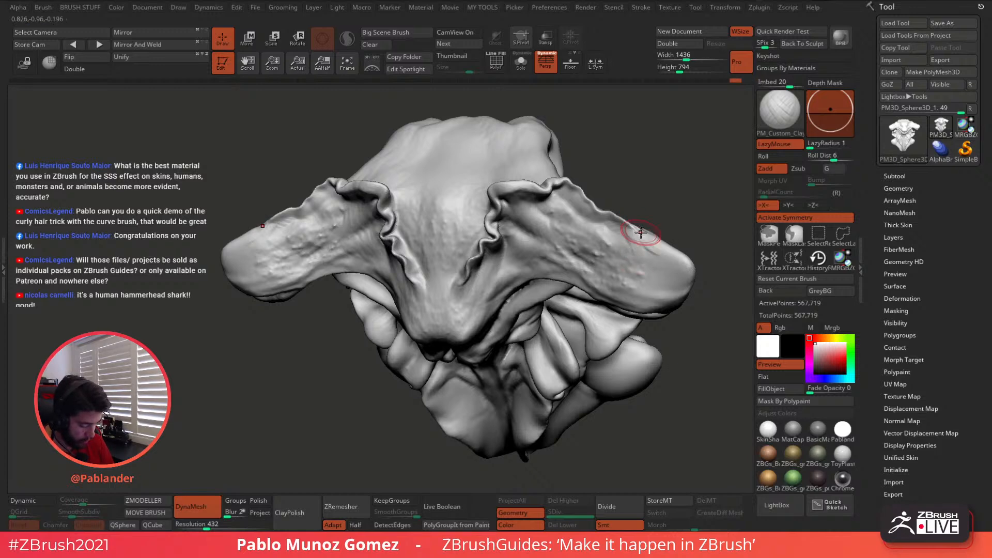
mouse_move(641, 233)
left_mouse_down()
mouse_move(651, 240)
mouse_move(645, 254)
left_mouse_up()
mouse_move(651, 247)
right_mouse_down()
mouse_move(625, 242)
mouse_move(556, 269)
right_mouse_up()
mouse_move(541, 262)
left_mouse_down()
mouse_move(558, 265)
mouse_move(531, 263)
mouse_move(521, 241)
left_mouse_up()
right_click_drag(535, 240, 511, 241)
left_click_drag(508, 242, 514, 247)
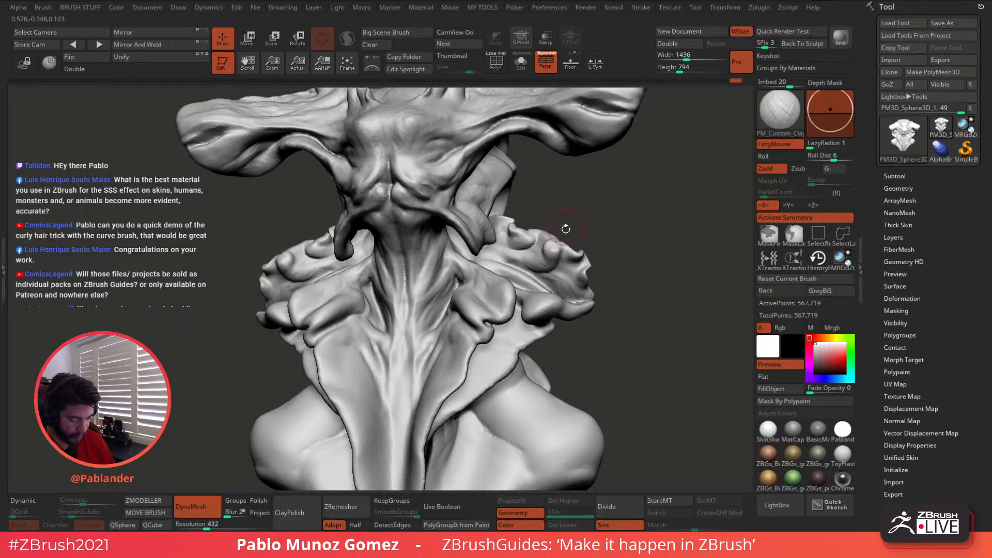
- Sculpt folds into the wavy neck frill with the PM_Custom clay brush
key("space")
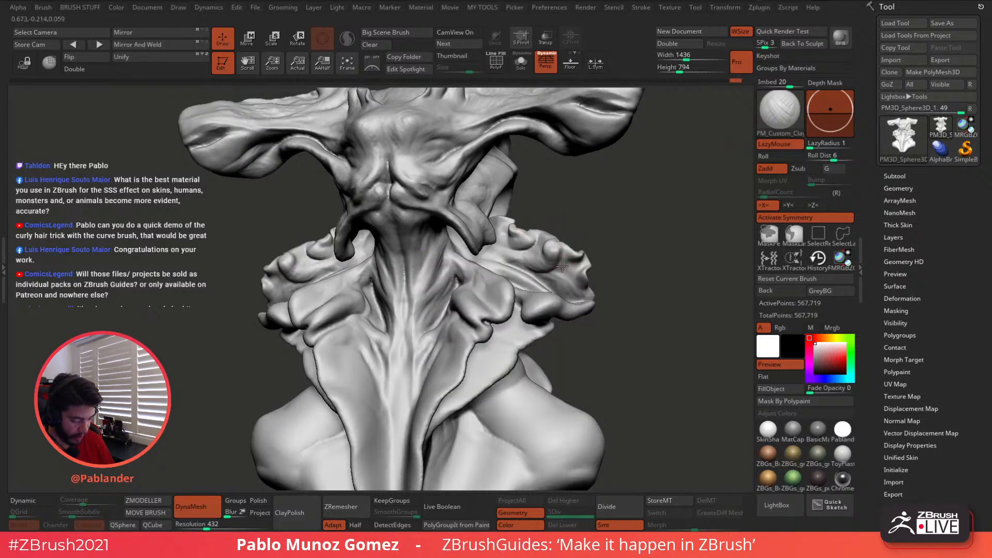
right_click_drag(578, 258, 567, 246)
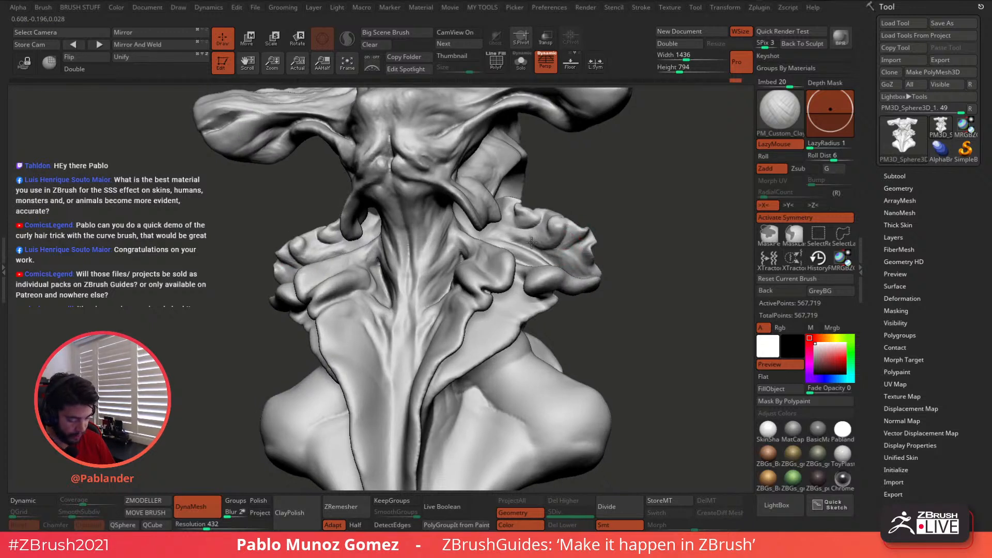
mouse_move(521, 248)
right_mouse_down()
mouse_move(513, 230)
mouse_move(542, 238)
mouse_move(549, 259)
mouse_move(576, 270)
mouse_move(593, 231)
right_mouse_up()
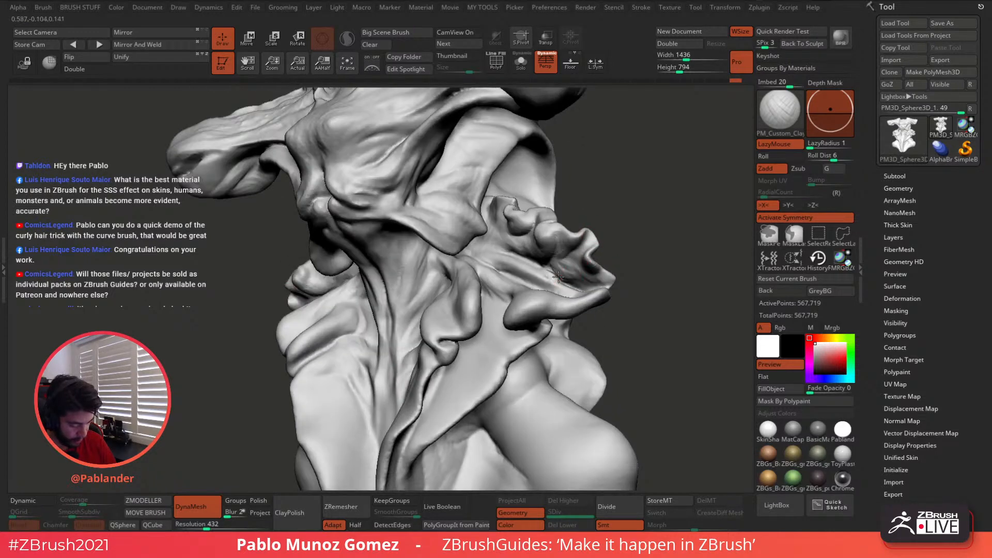
right_click_drag(560, 276, 593, 268)
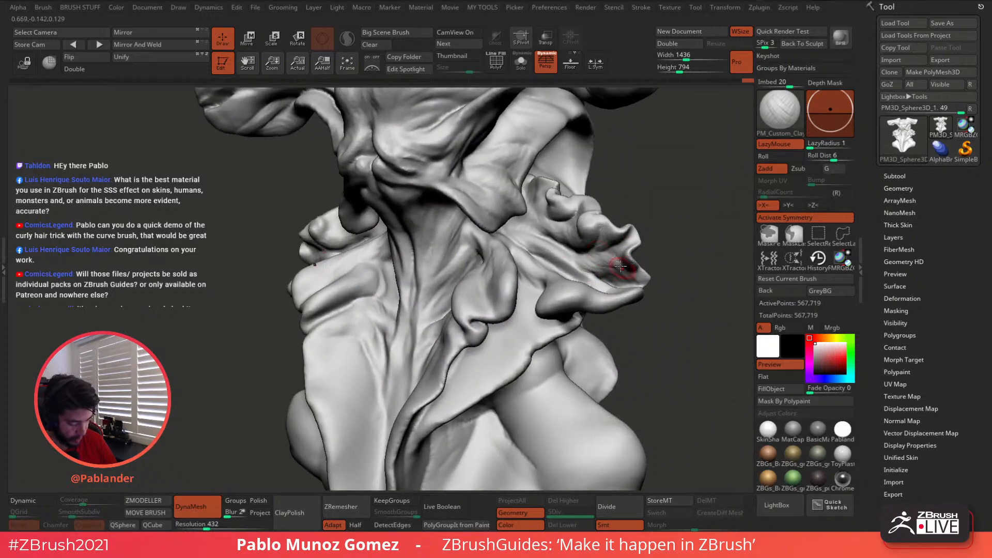
- Examine the folds on the creature's neck, collar and chest from the front and both sides
right_click_drag(617, 249, 621, 259)
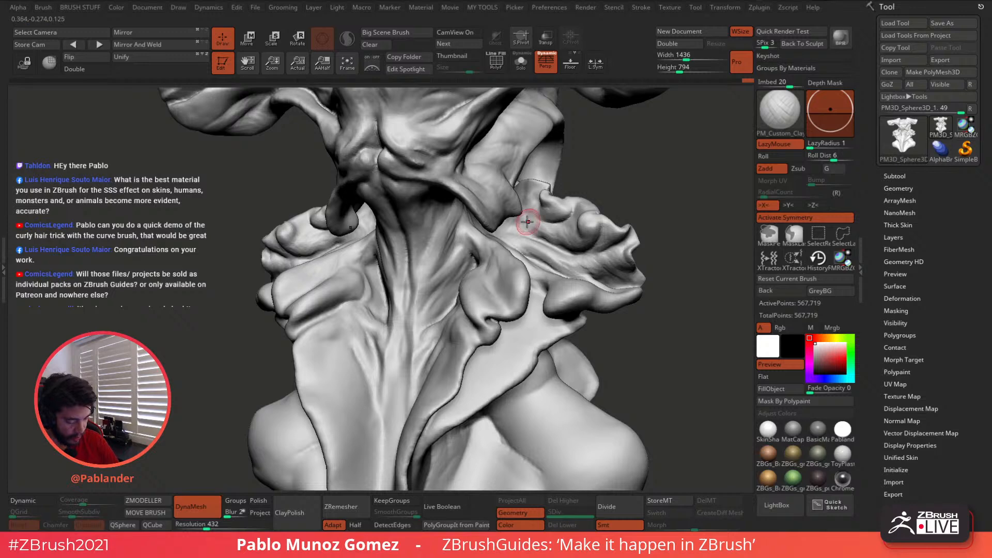
right_click_drag(522, 218, 516, 228)
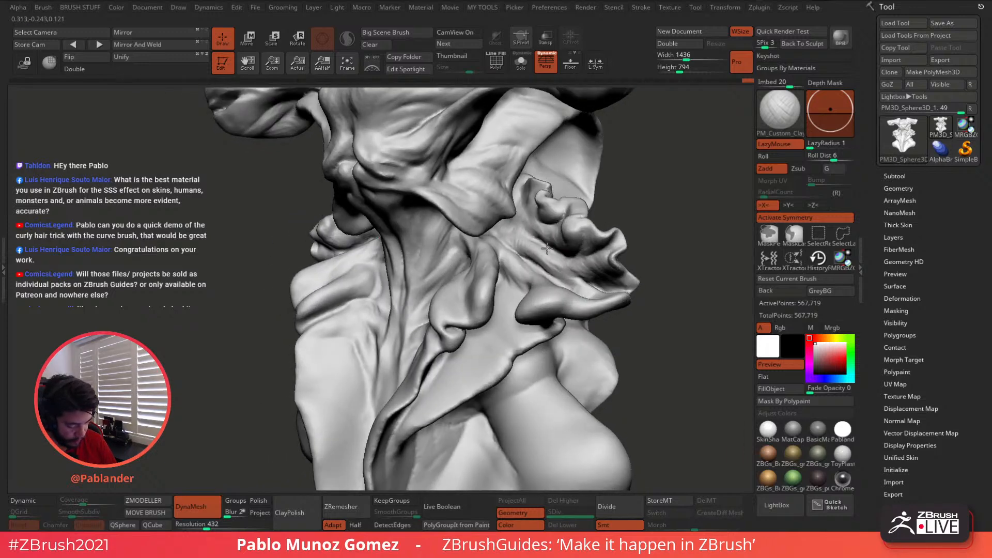
mouse_move(601, 250)
right_mouse_down()
mouse_move(501, 250)
mouse_move(512, 248)
right_mouse_up()
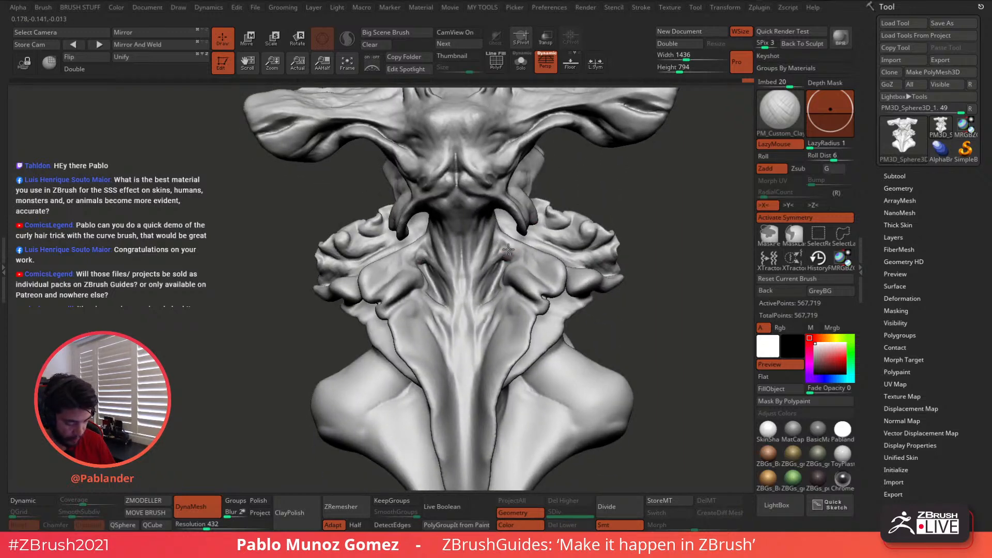
right_click_drag(535, 235, 522, 268)
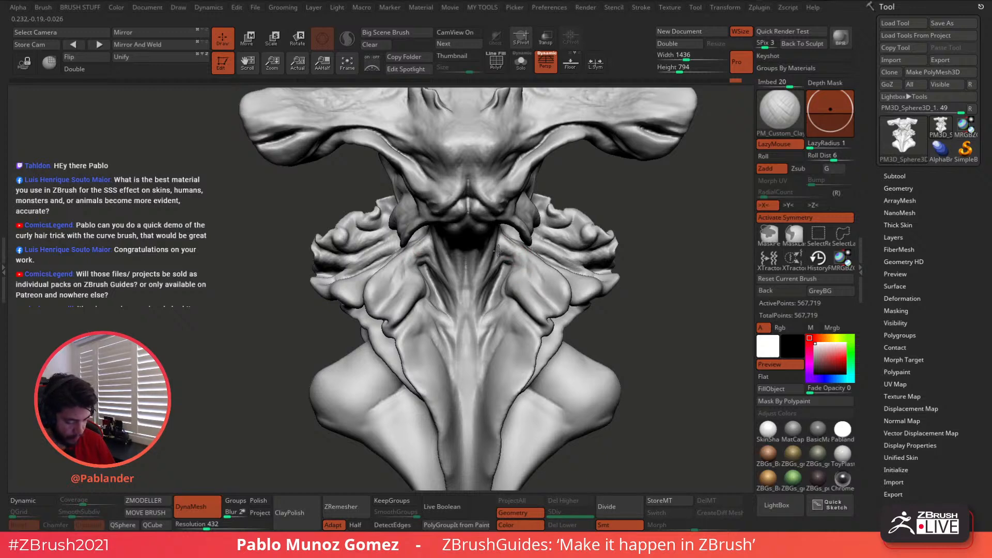
mouse_move(497, 250)
right_mouse_down()
mouse_move(542, 265)
mouse_move(510, 290)
mouse_move(494, 289)
right_mouse_up()
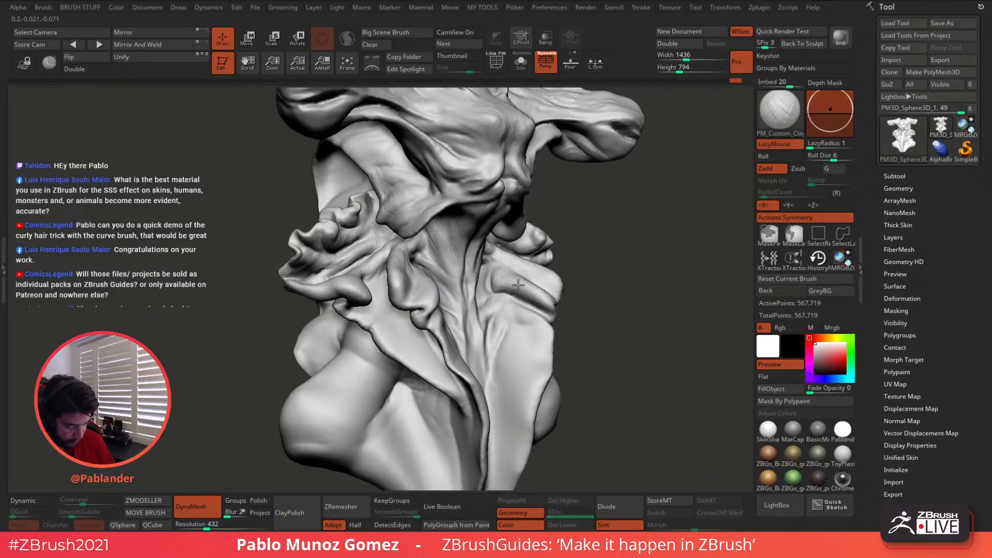
right_click_drag(530, 302, 522, 256, "ctrl")
mouse_move(522, 256)
right_mouse_down()
mouse_move(535, 248)
mouse_move(537, 275)
mouse_move(491, 228)
right_mouse_up()
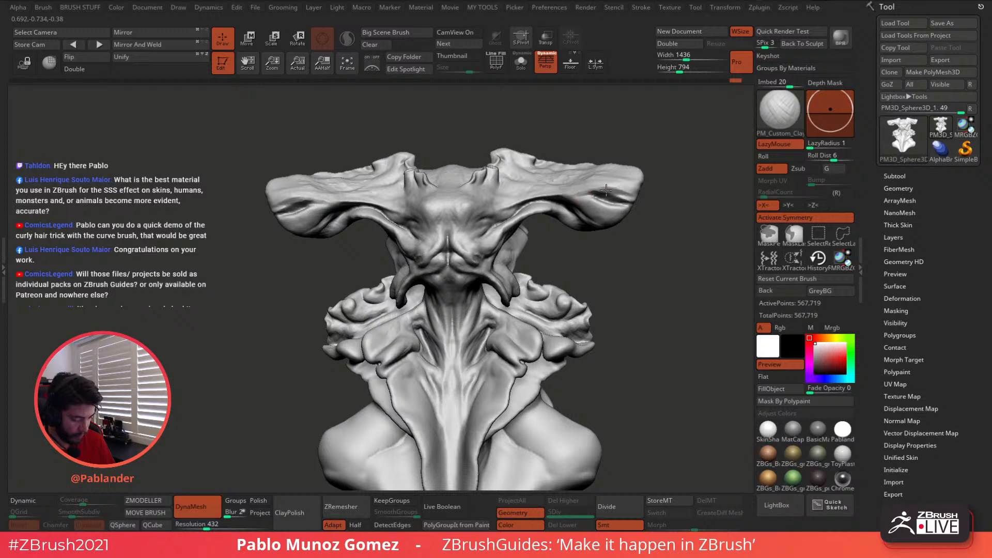
- Thicken the outer ends of the head's hammer-shaped side lobes with the Inflat brush
mouse_move(606, 189)
right_mouse_down("ctrl")
mouse_move(620, 206)
mouse_move(574, 201)
right_mouse_up("ctrl")
key("space")
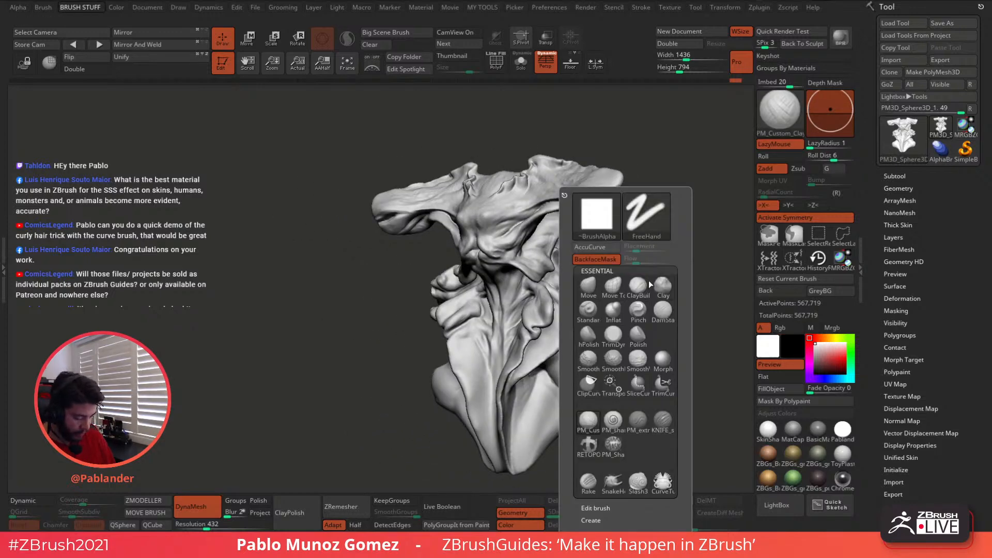
left_click(614, 312)
right_click(615, 276)
left_click_drag(652, 209, 644, 208)
mouse_move(588, 189)
left_mouse_down()
mouse_move(590, 201)
mouse_move(609, 198)
mouse_move(594, 201)
left_mouse_up()
right_click_drag(580, 201, 624, 199)
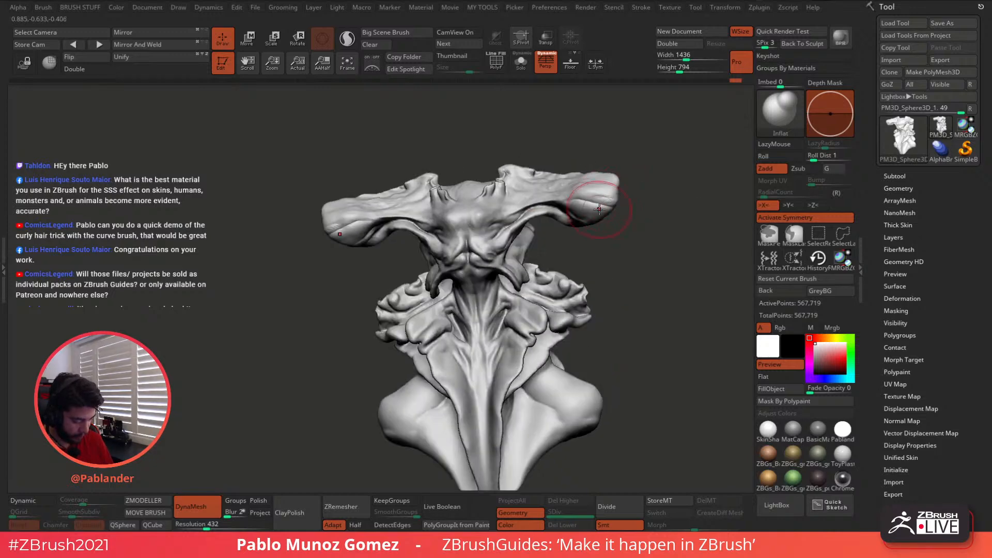
left_click_drag(588, 202, 610, 194)
right_click_drag(627, 193, 583, 196)
left_click_drag(627, 179, 624, 221)
mouse_move(624, 217)
right_mouse_down()
mouse_move(666, 214)
mouse_move(609, 222)
mouse_move(569, 194)
right_mouse_up()
- Reshape the undersides of the side lobes and the crests on top of the head with the Move brush
key("b")
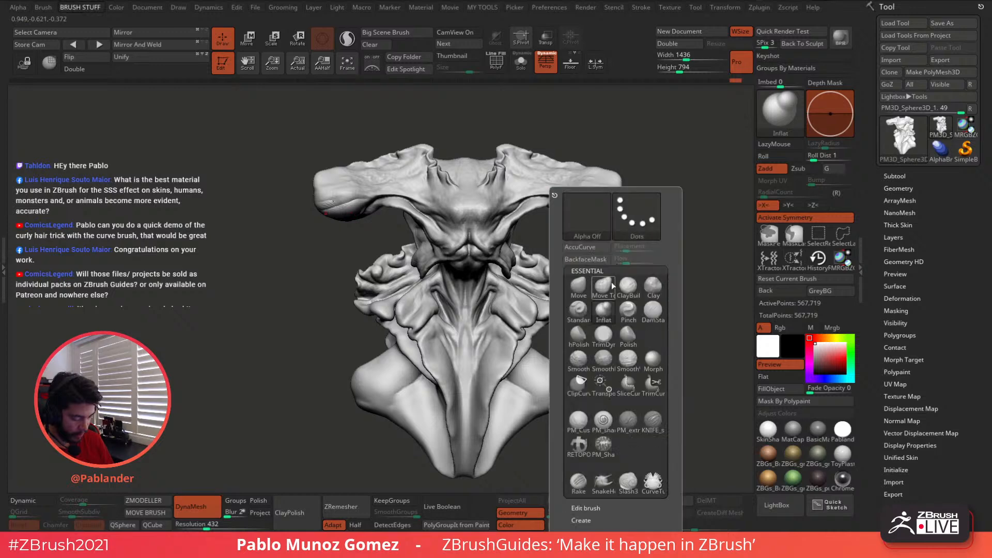
left_click(578, 288)
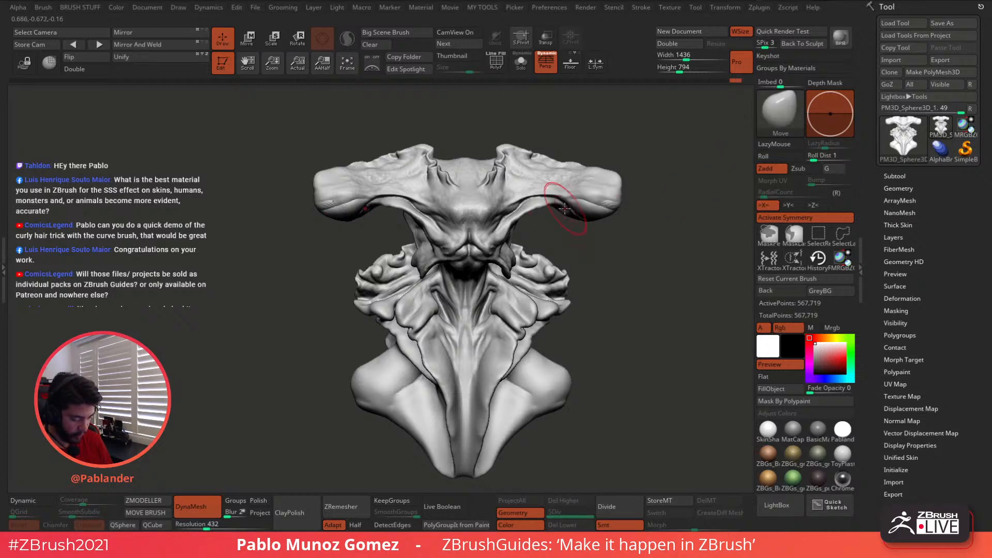
left_click_drag(562, 211, 562, 205)
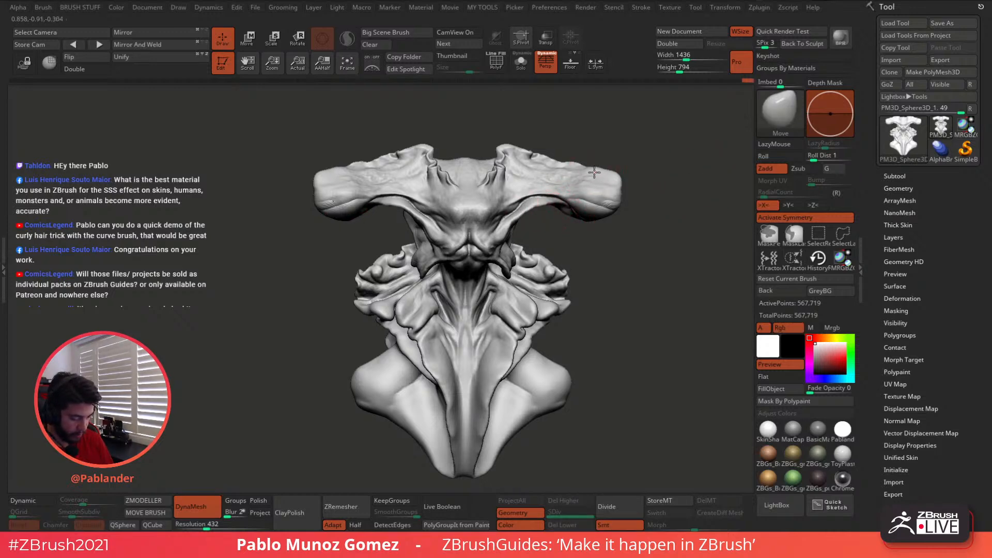
right_click_drag(636, 230, 642, 229)
left_click_drag(510, 146, 502, 148)
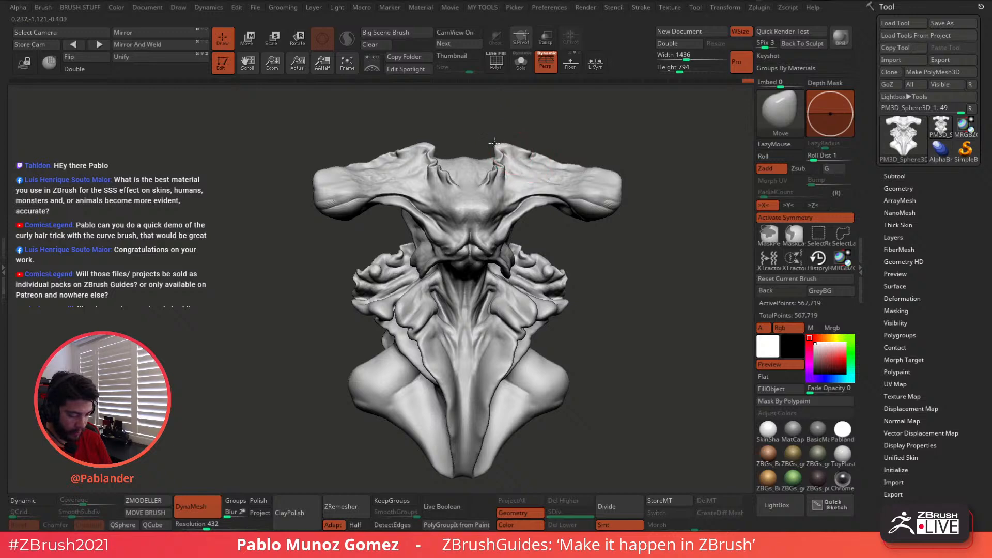
left_click_drag(570, 132, 598, 140)
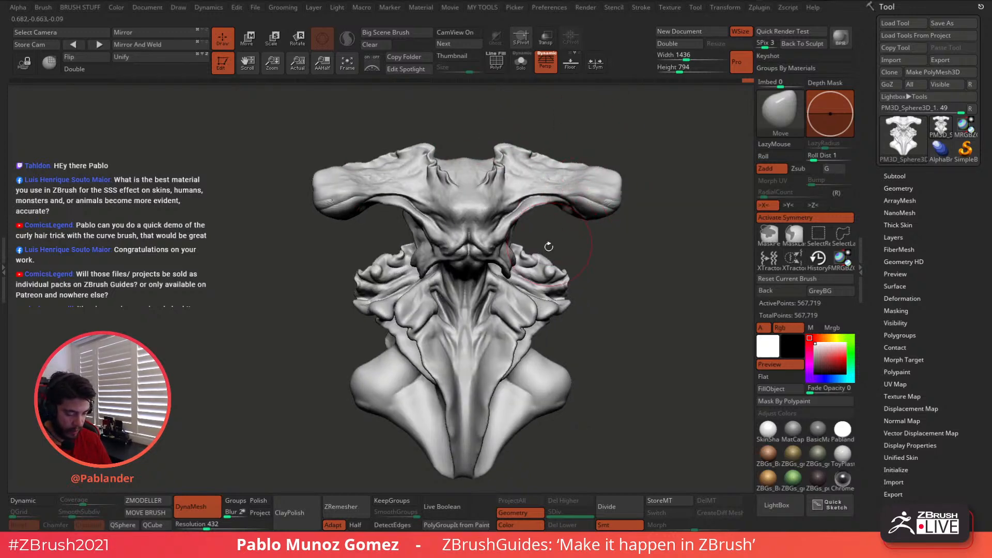
- Adjust the curled back of the head from the side and the side lobes from behind, undoing the last stroke
right_click_drag(538, 233, 603, 246)
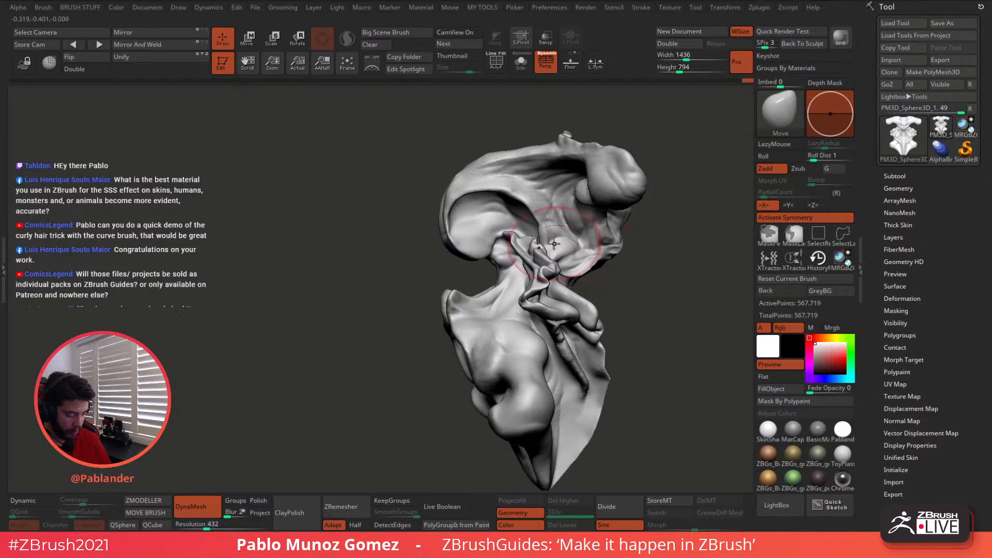
left_click_drag(477, 244, 475, 238)
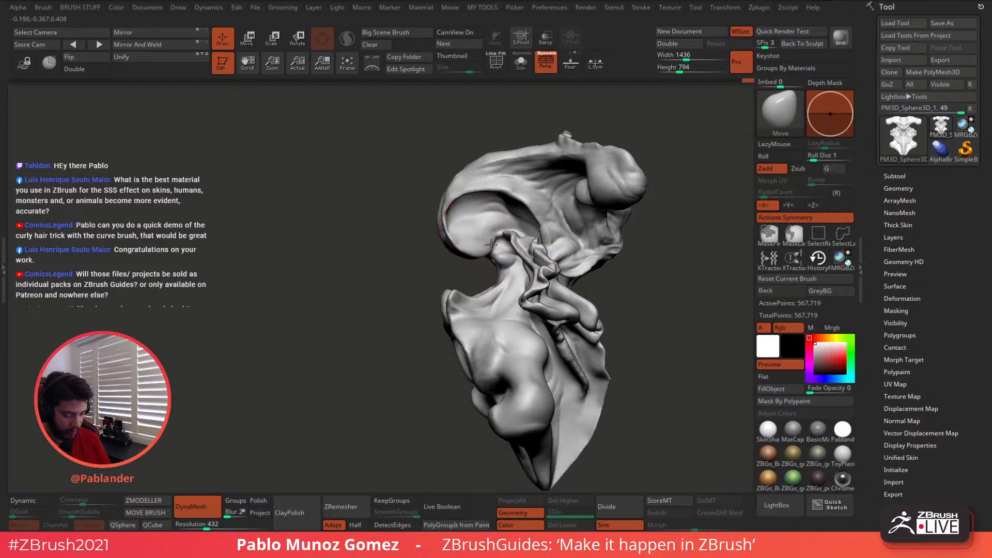
right_click_drag(450, 199, 551, 173)
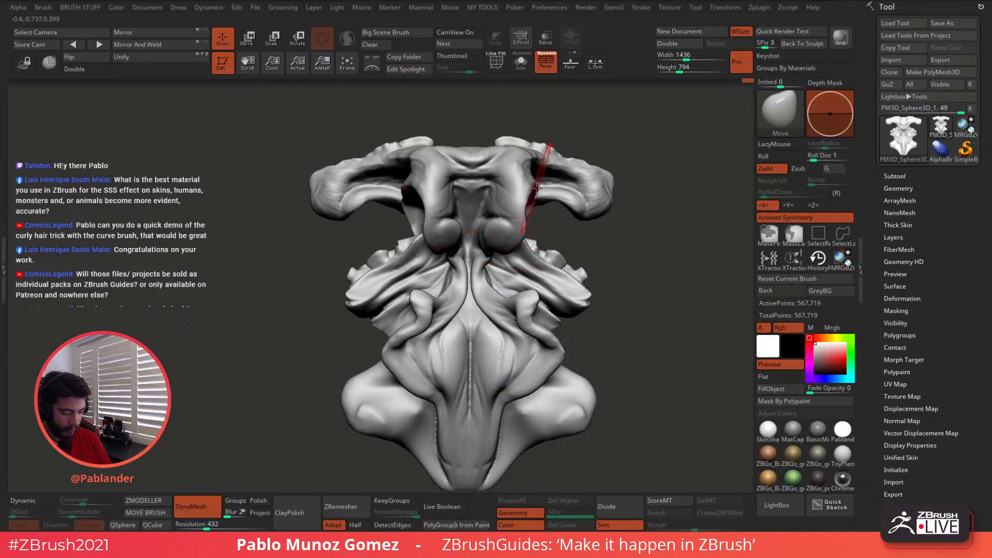
right_click_drag(542, 187, 586, 164)
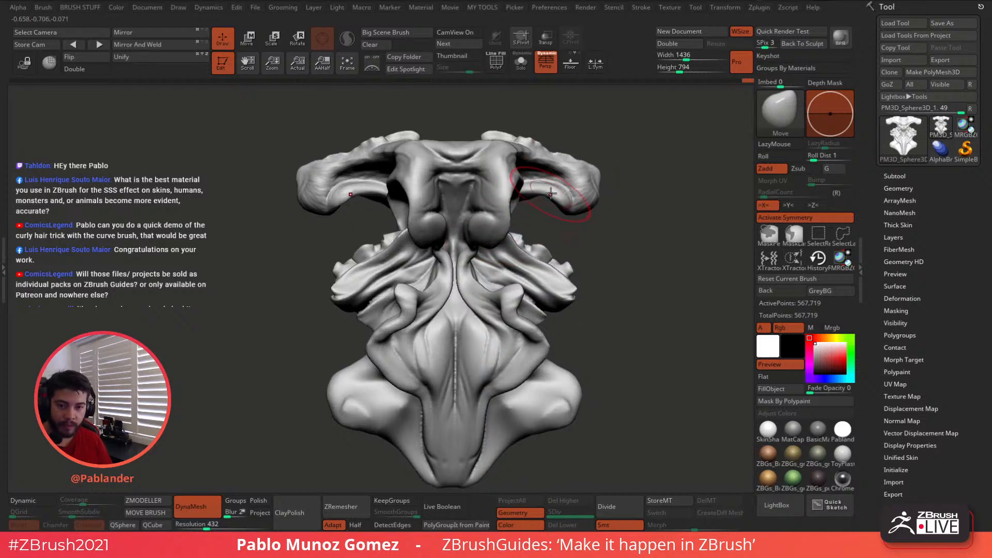
left_click_drag(563, 159, 556, 154)
left_click_drag(551, 201, 557, 193)
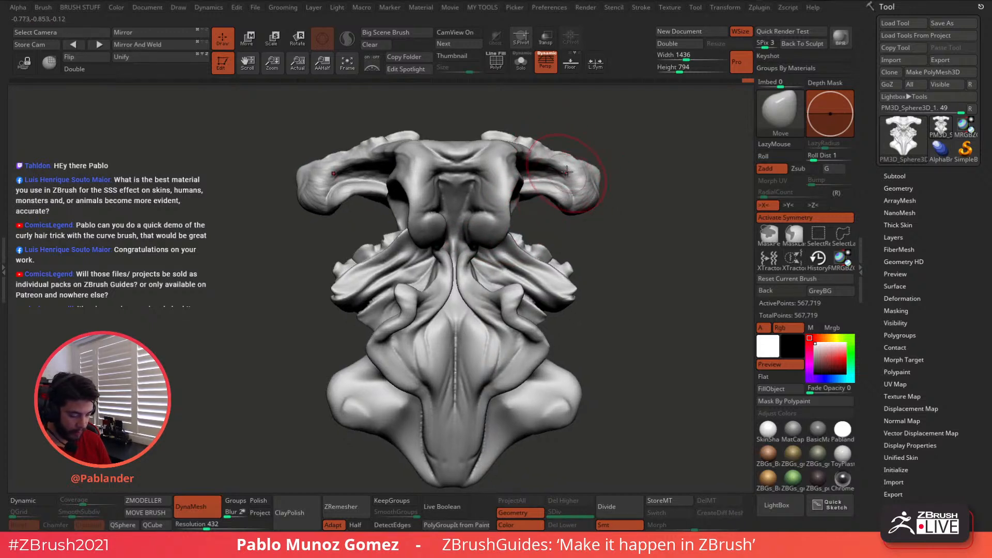
key("ctrl+z")
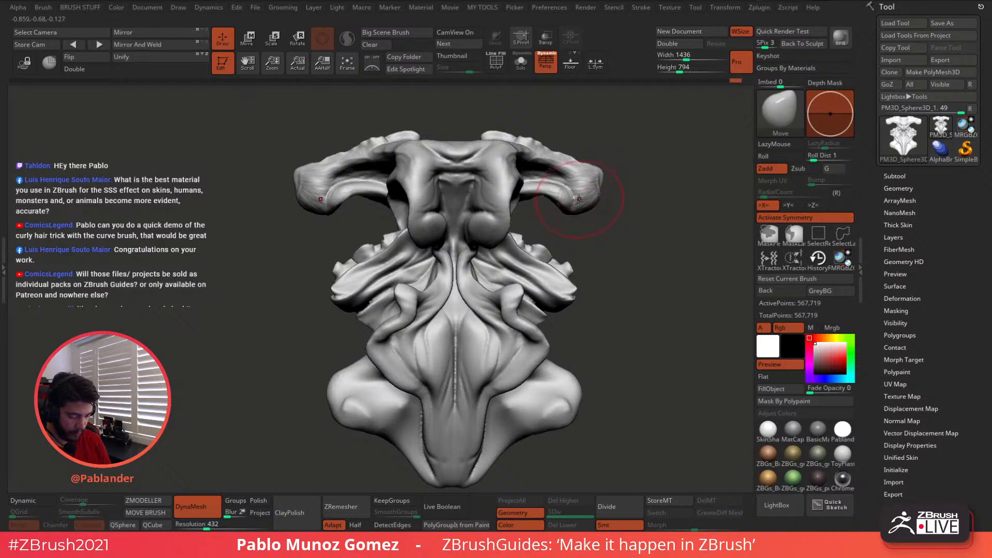
- Refine the head's silhouette from the front by moving the crests and the outer tips of the side lobes
mouse_move(582, 207)
right_mouse_down()
mouse_move(557, 222)
mouse_move(631, 237)
mouse_move(554, 237)
right_mouse_up()
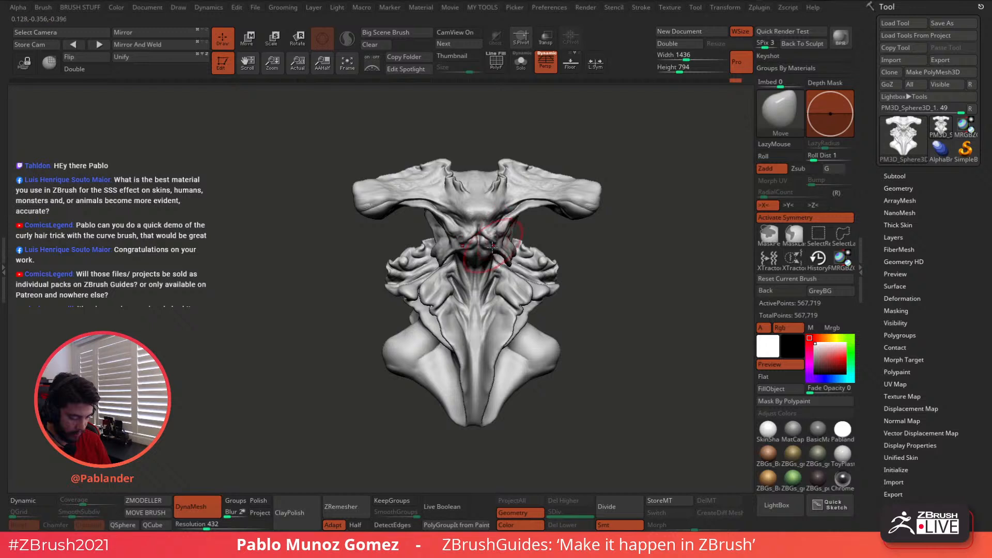
mouse_move(532, 240)
right_mouse_down()
mouse_move(555, 255)
mouse_move(562, 241)
right_mouse_up()
key("space")
left_click_drag(563, 241, 580, 228)
mouse_move(533, 159)
left_mouse_down()
mouse_move(521, 167)
mouse_move(533, 170)
left_mouse_up()
right_click_drag(583, 231, 587, 242)
left_click_drag(581, 179, 579, 184)
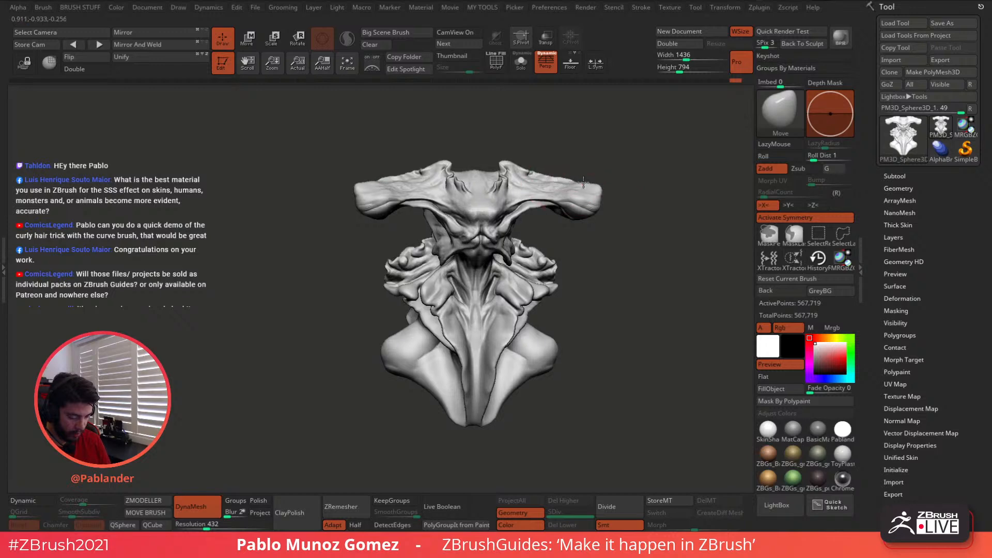
right_click_drag(606, 233, 591, 226)
left_click_drag(594, 210, 599, 207)
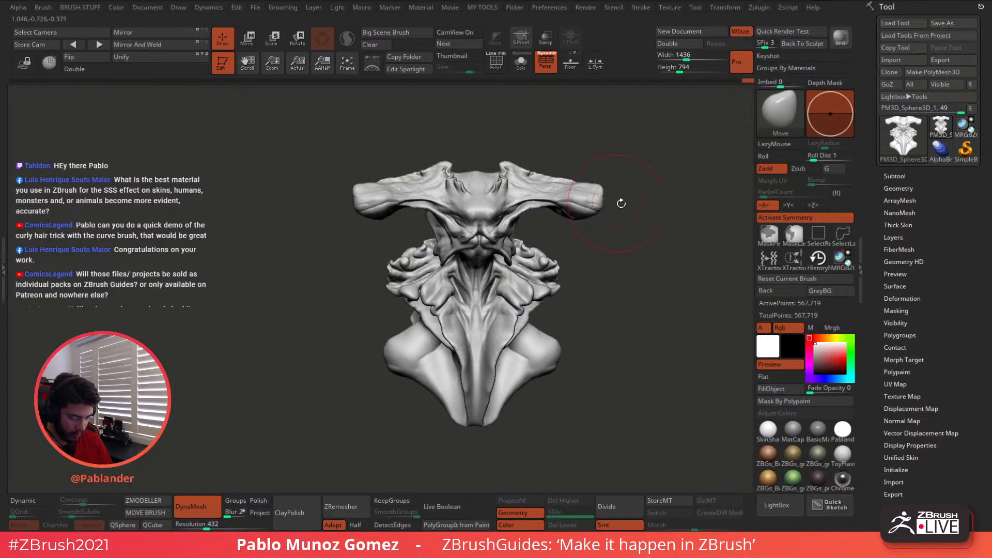
right_click_drag(620, 202, 607, 200)
left_click_drag(606, 200, 612, 200)
- Shift the neck, front folds, chest and back rearward in side profile with a resized Move brush
mouse_move(636, 208)
right_mouse_down()
mouse_move(610, 209)
mouse_move(627, 218)
mouse_move(510, 213)
right_mouse_up()
key("space")
left_click_drag(557, 235, 577, 224)
right_click_drag(576, 223, 559, 224)
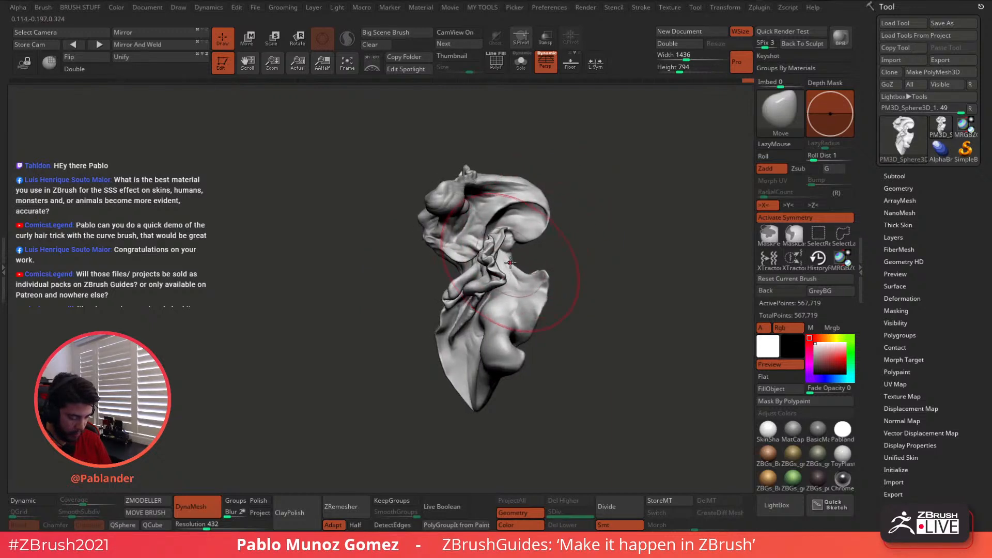
left_click_drag(512, 272, 518, 272)
left_click_drag(455, 295, 467, 295)
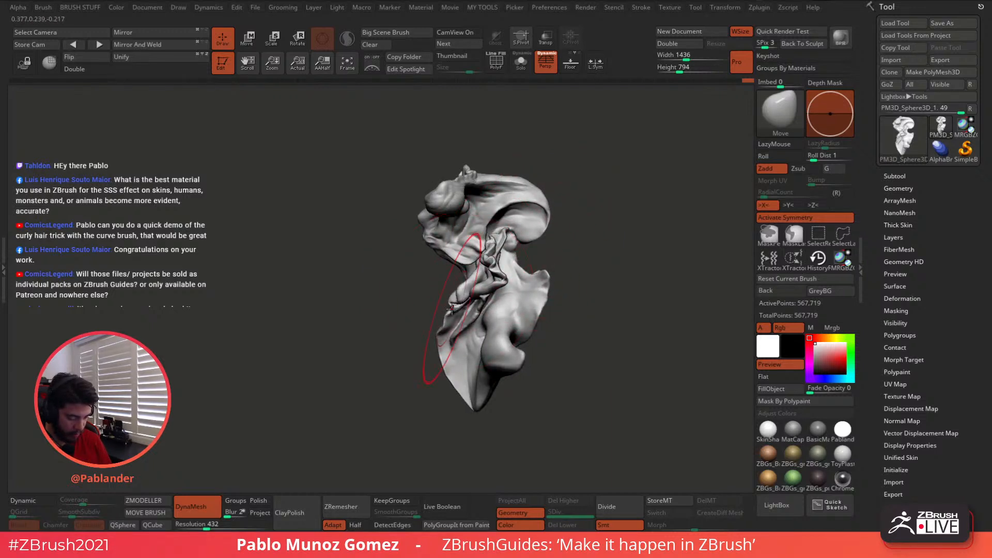
left_click_drag(441, 338, 446, 336)
left_click_drag(538, 300, 542, 301)
left_click_drag(525, 345, 529, 345)
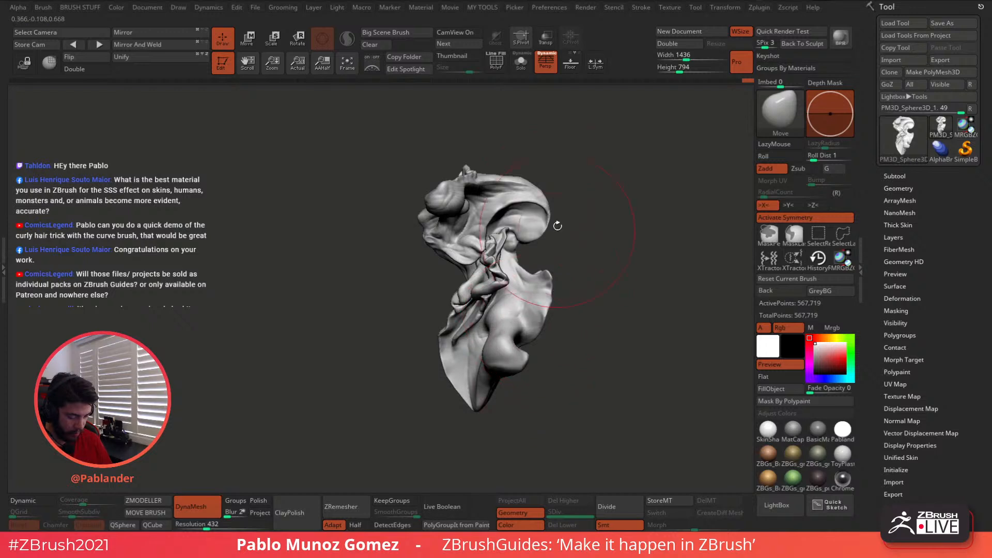
- Resize the Move brush and reshape the side lobe's rounded tip and front edge from above the head
mouse_move(569, 190)
right_mouse_down()
mouse_move(603, 193)
mouse_move(590, 223)
mouse_move(563, 203)
mouse_move(532, 221)
right_mouse_up()
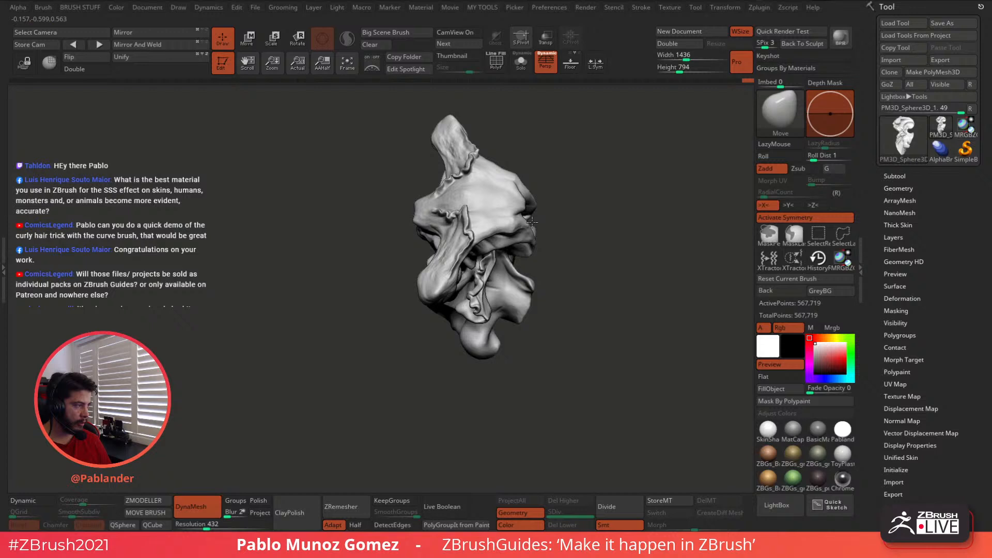
mouse_move(531, 223)
left_mouse_down()
mouse_move(587, 292)
mouse_move(618, 281)
mouse_move(626, 303)
mouse_move(609, 257)
left_mouse_up()
mouse_move(656, 218)
right_mouse_down("alt")
mouse_move(550, 332)
mouse_move(607, 270)
mouse_move(597, 275)
right_mouse_up("alt")
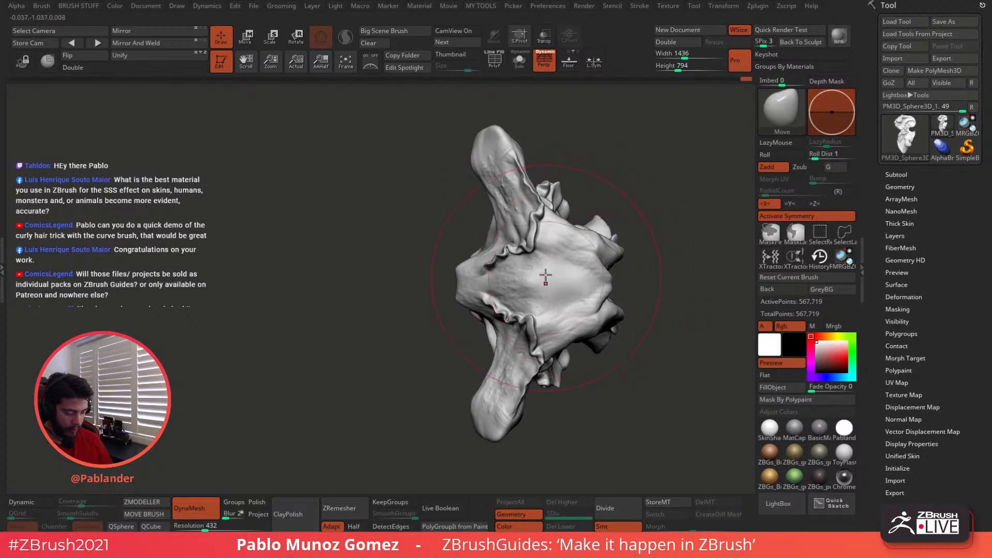
right_click(439, 285)
left_click(500, 217)
mouse_move(498, 227)
left_mouse_down()
mouse_move(489, 239)
mouse_move(490, 191)
mouse_move(478, 171)
left_mouse_up()
key("space")
left_click(501, 219)
key("space")
left_click(501, 218)
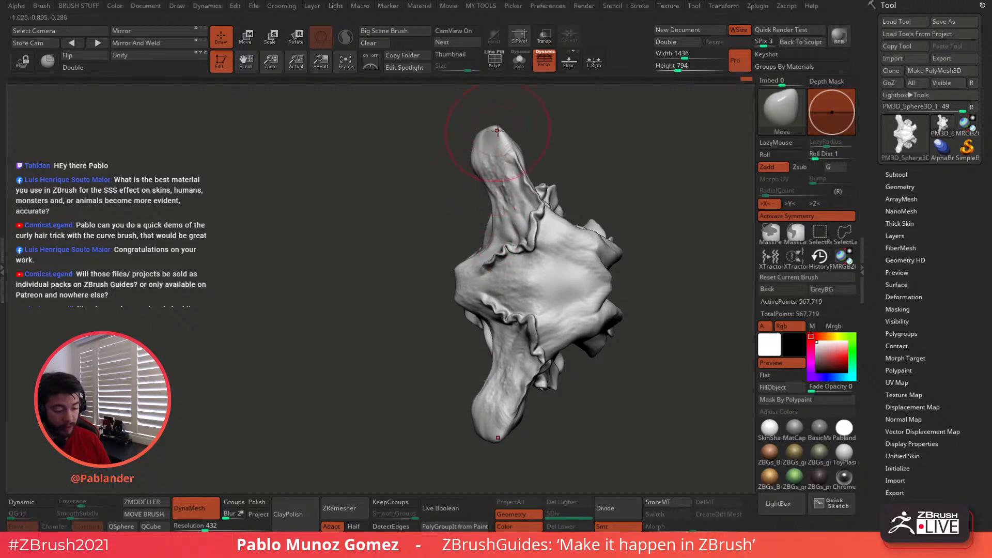
mouse_move(497, 127)
left_mouse_down()
mouse_move(515, 147)
mouse_move(485, 162)
left_mouse_up()
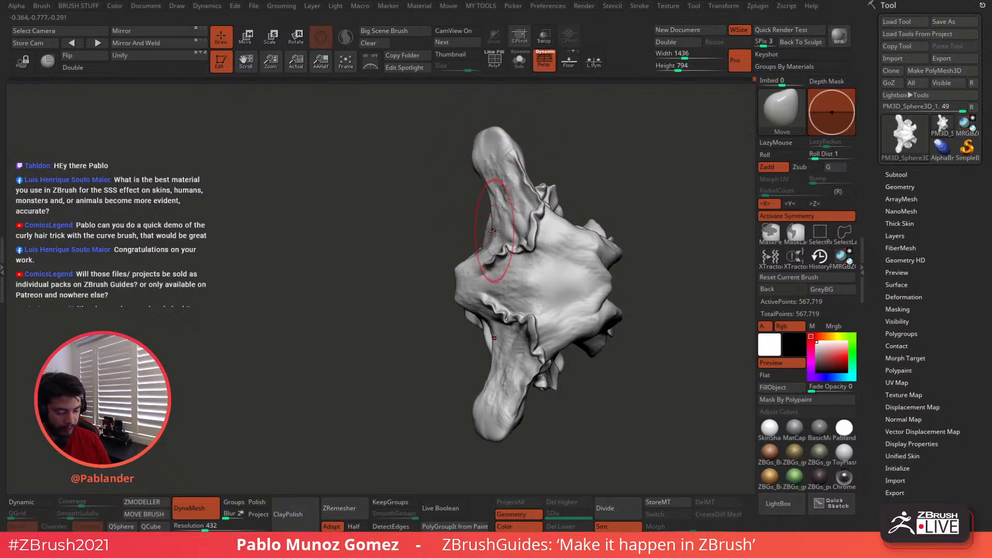
right_click_drag(491, 236, 495, 239)
- Adjust the rear side contours from above, and push the back of the head and the forehead inward
left_click_drag(559, 164, 581, 173)
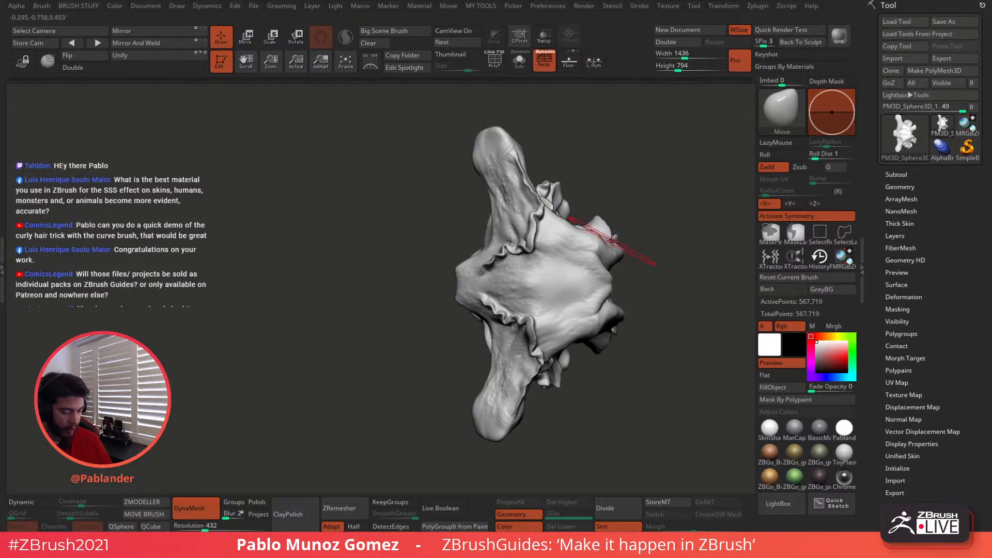
mouse_move(608, 245)
left_mouse_down()
mouse_move(599, 250)
mouse_move(621, 255)
left_mouse_up()
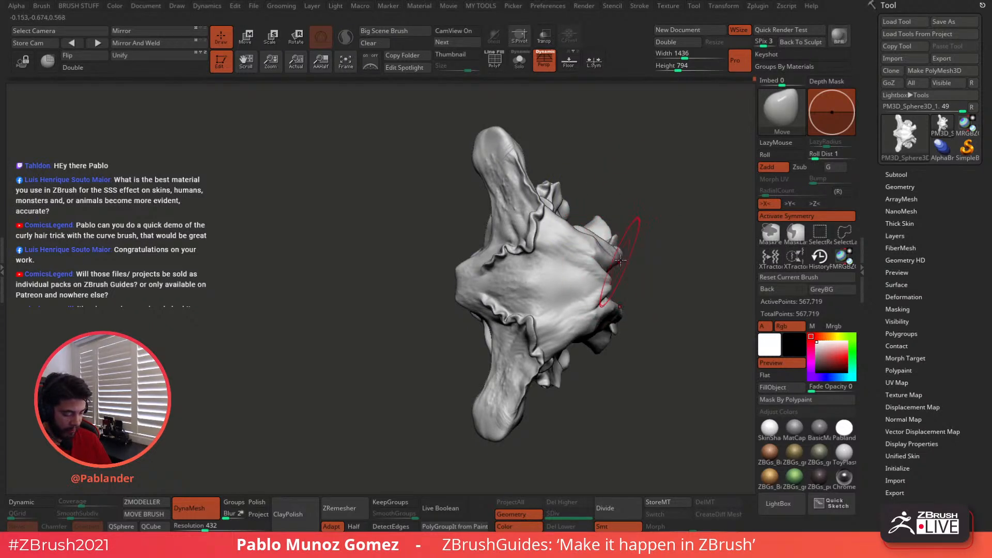
right_click_drag(624, 249, 629, 250)
left_click_drag(609, 281, 595, 290)
left_click_drag(466, 287, 472, 287)
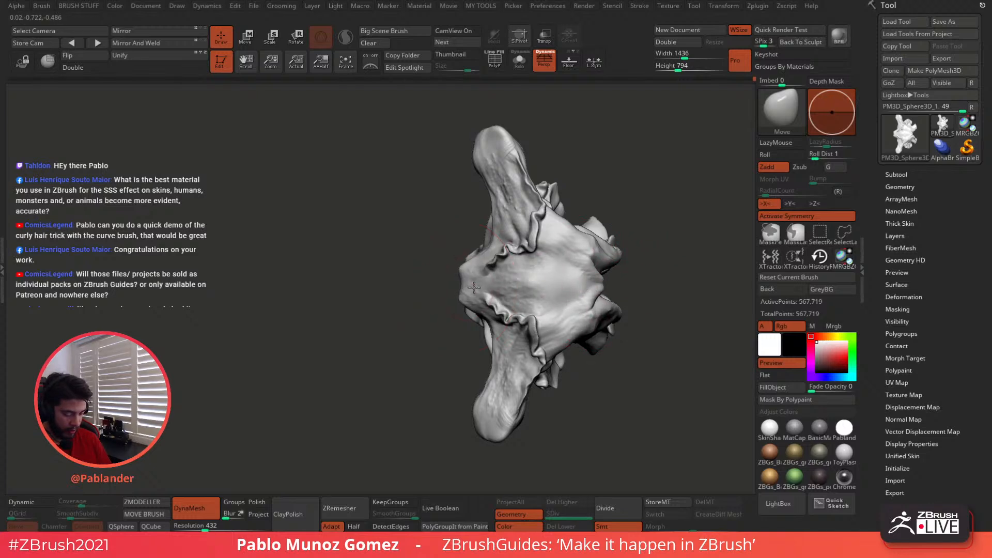
mouse_move(599, 290)
left_mouse_down()
mouse_move(612, 308)
mouse_move(622, 251)
left_mouse_up()
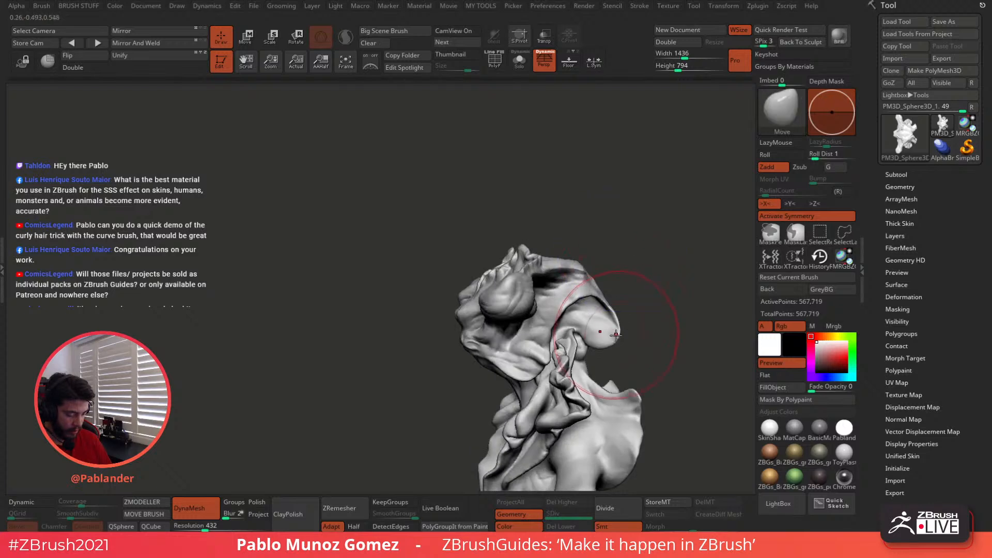
right_click_drag(615, 318, 576, 256, "alt")
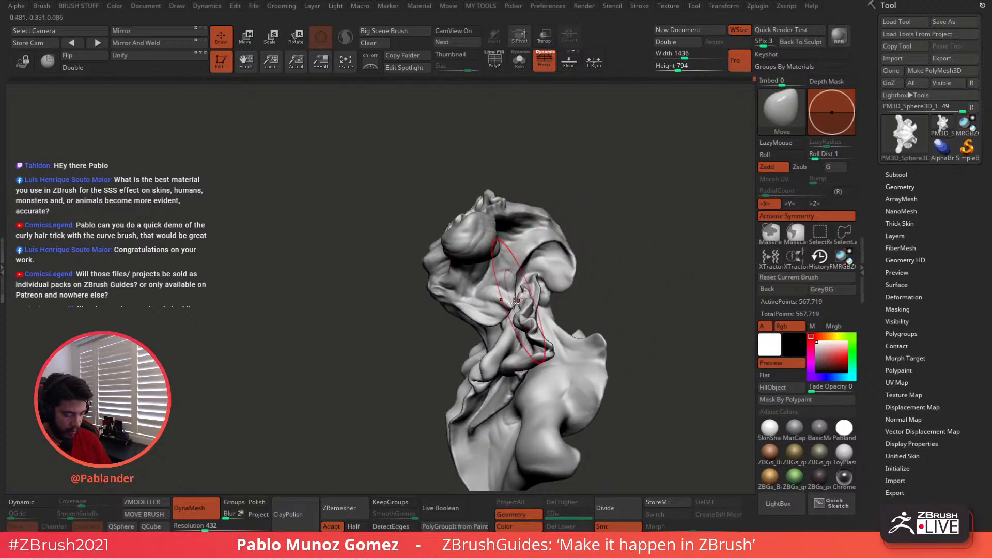
right_click_drag(505, 303, 550, 280)
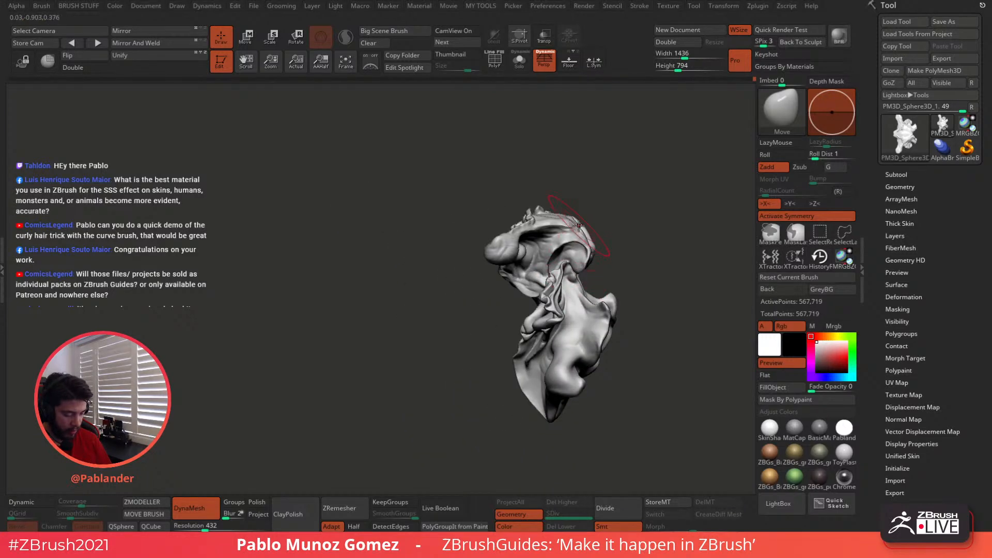
- Switch to the Standard brush and reduce its draw size for sculpting finer forms on the body
right_click_drag(581, 227, 646, 239)
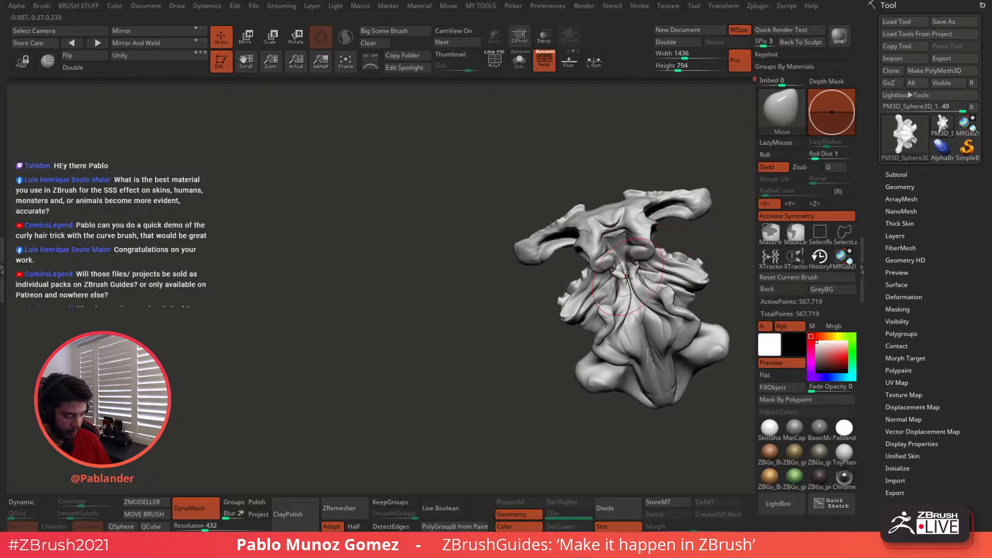
mouse_move(655, 266)
right_mouse_down()
mouse_move(665, 305)
mouse_move(504, 301)
mouse_move(548, 344)
mouse_move(582, 319)
mouse_move(597, 336)
right_mouse_up()
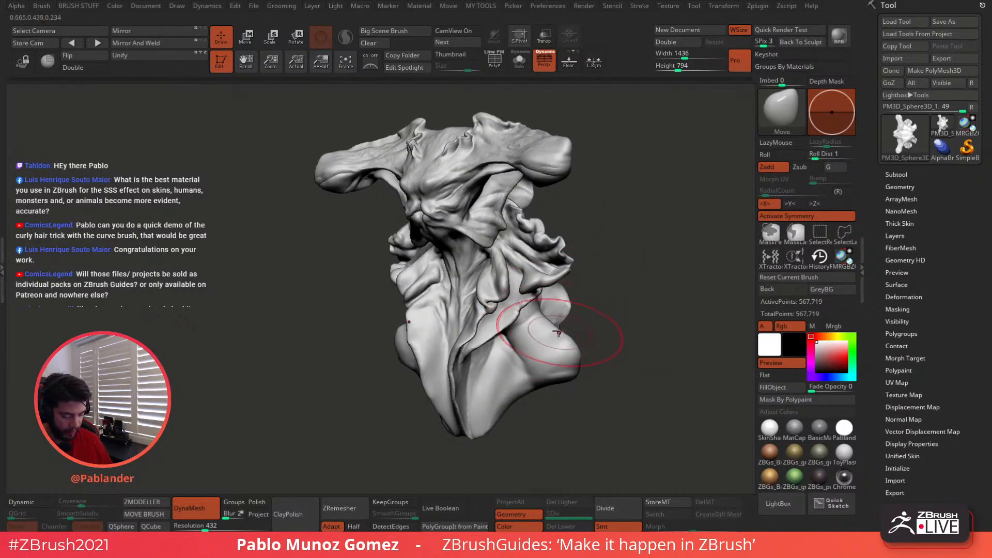
key("space")
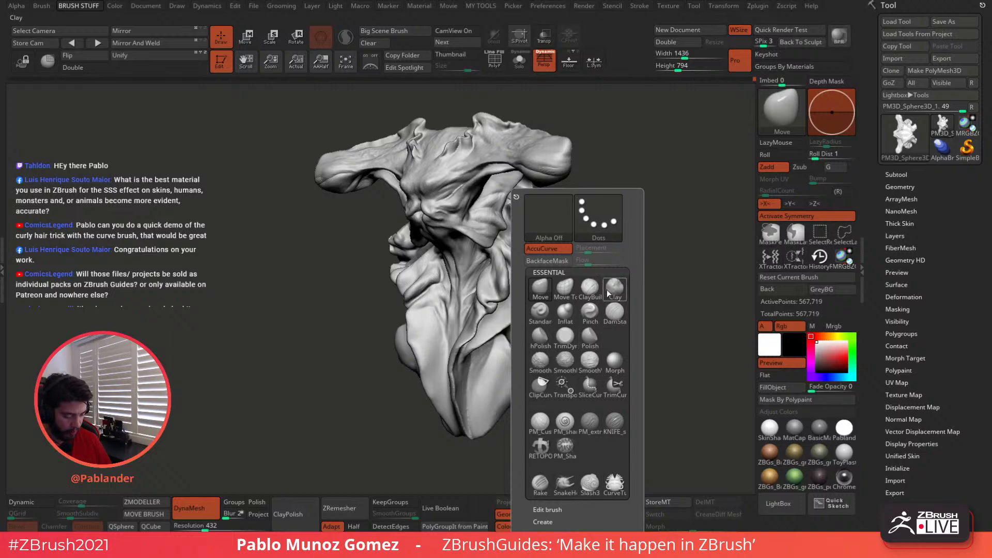
left_click(540, 312)
key("space")
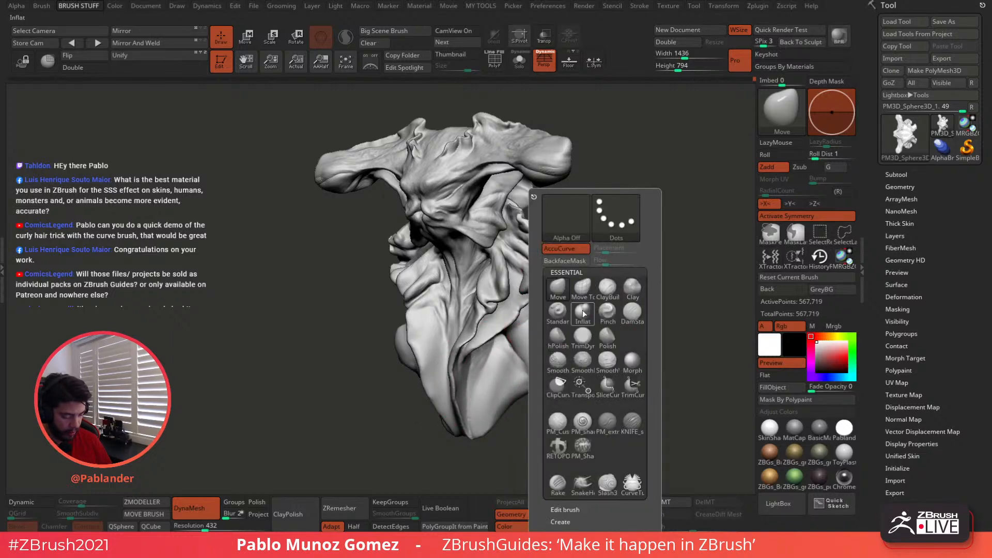
key("space")
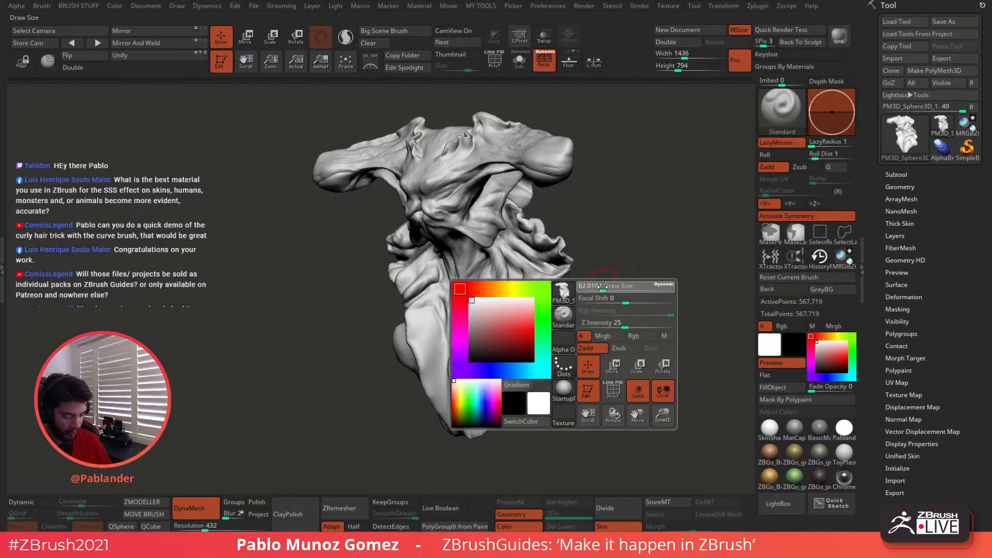
left_click_drag(603, 287, 598, 287)
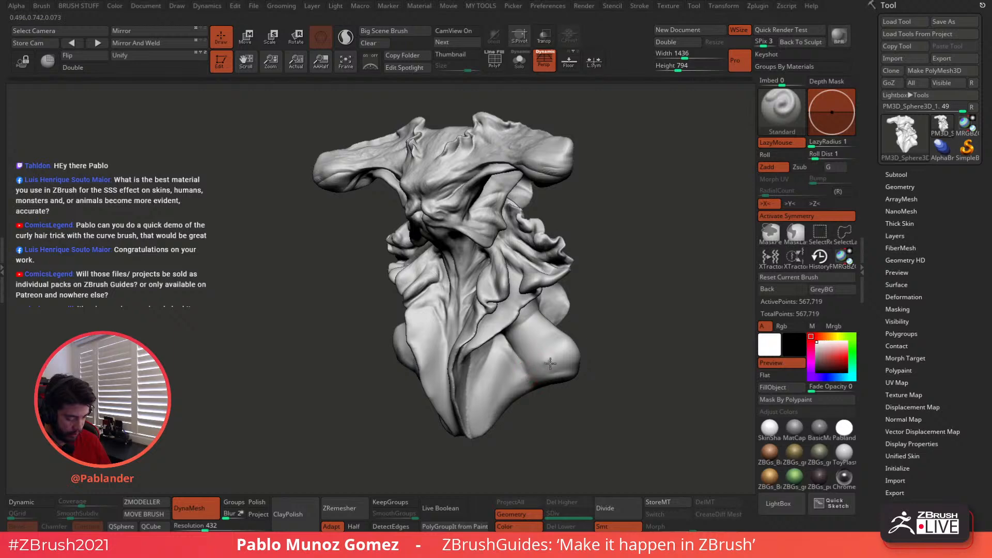
right_click(516, 411)
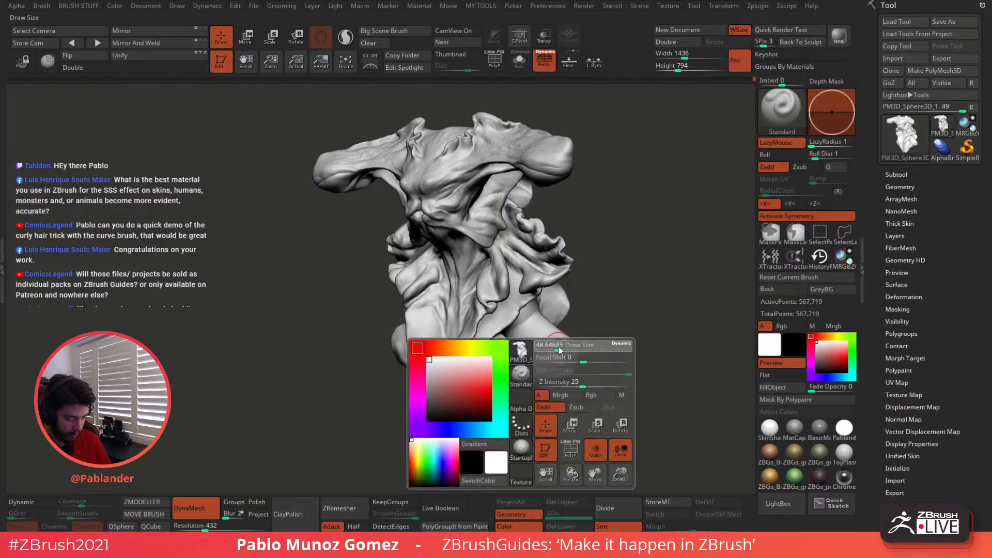
- Sculpt folds and raised ridges on the smooth, rounded shoulder bulges at the sides of the lower body
right_click_drag(517, 411, 421, 398)
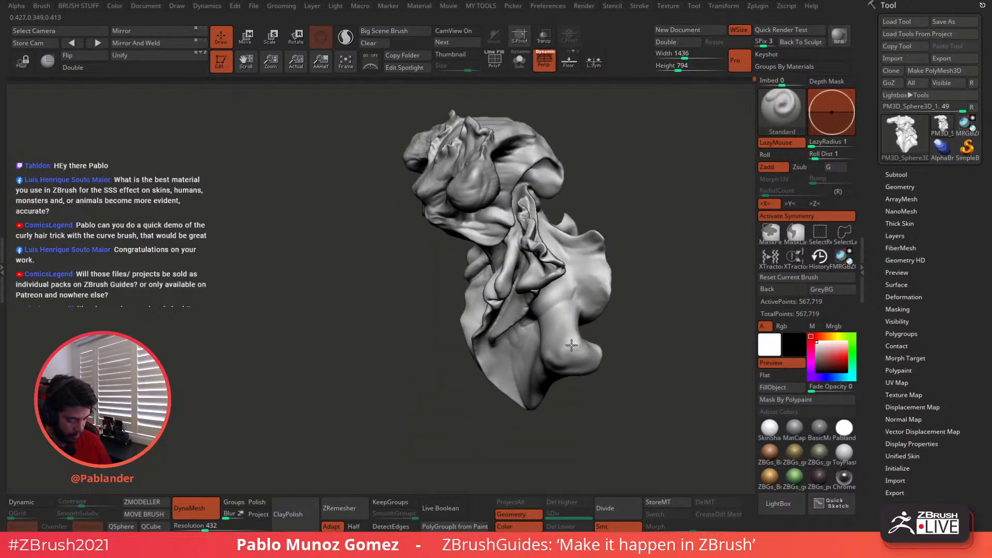
left_click_drag(572, 345, 581, 338)
mouse_move(595, 292)
left_mouse_down()
mouse_move(572, 312)
mouse_move(581, 304)
left_mouse_up()
right_click_drag(567, 332, 580, 339)
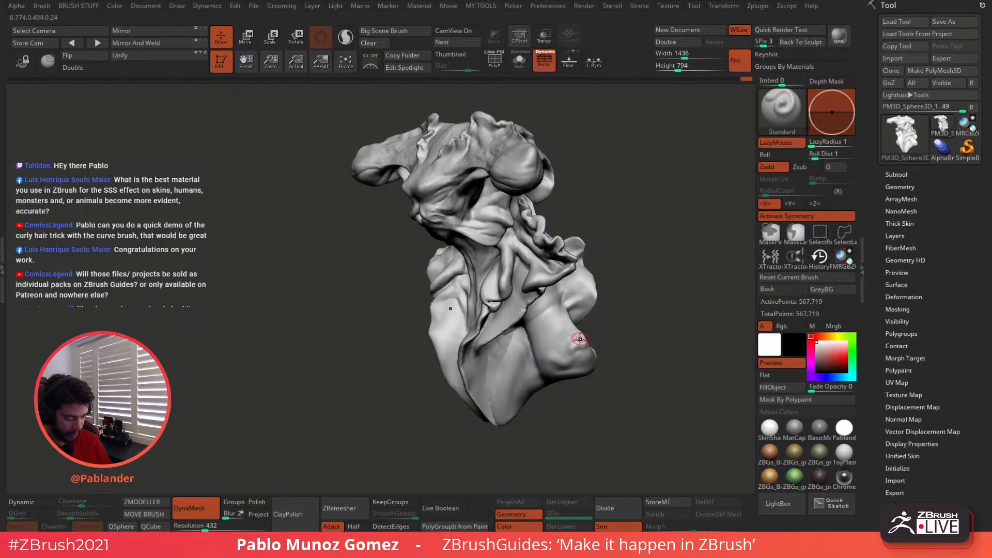
right_click(579, 339)
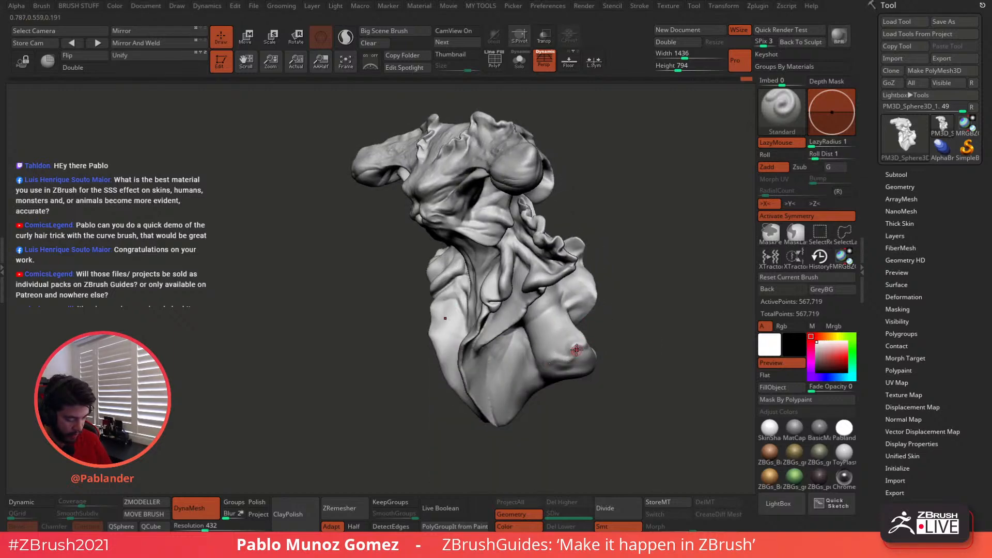
right_click_drag(554, 356, 549, 364)
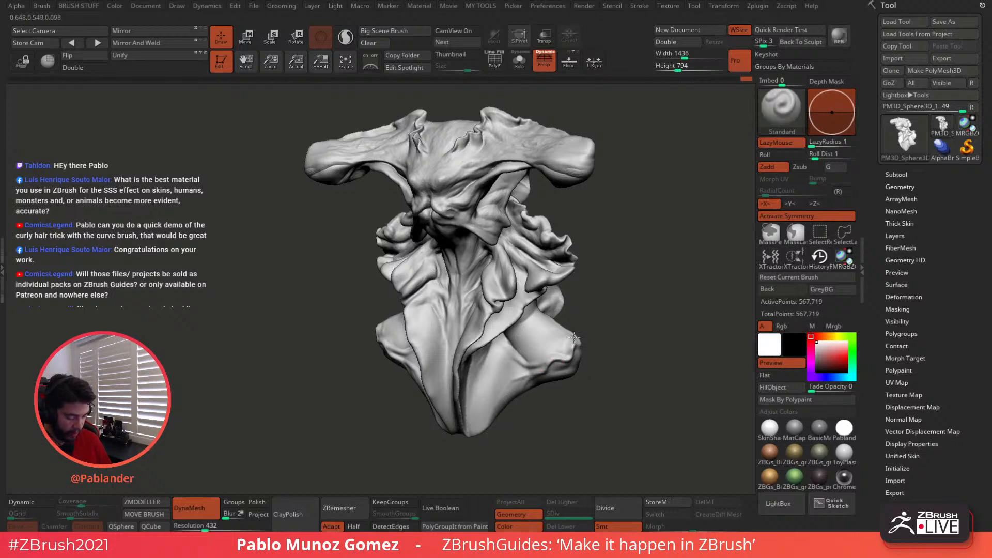
- Define the outer tips and upper edges of the shoulder bulges with additional Standard brush strokes
mouse_move(574, 337)
left_mouse_down()
mouse_move(591, 323)
mouse_move(571, 353)
left_mouse_up()
left_click_drag(595, 322, 552, 344)
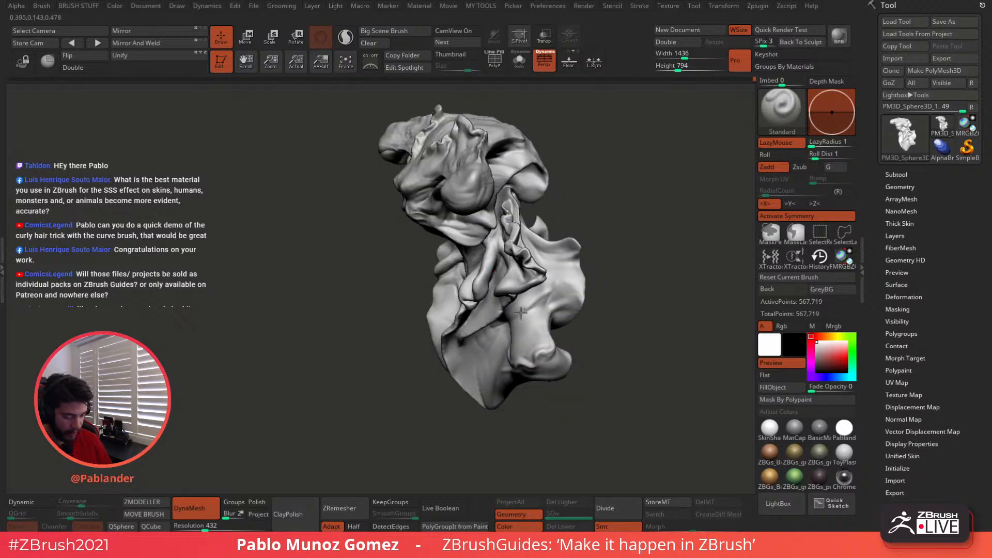
mouse_move(520, 313)
left_mouse_down()
mouse_move(533, 326)
mouse_move(583, 287)
mouse_move(597, 313)
mouse_move(577, 307)
left_mouse_up()
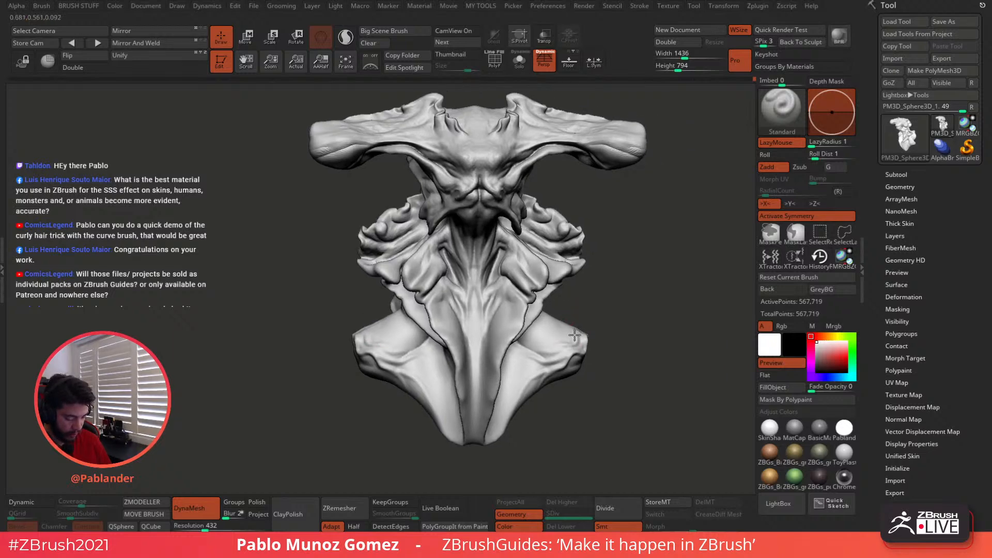
left_click_drag(578, 321, 575, 341)
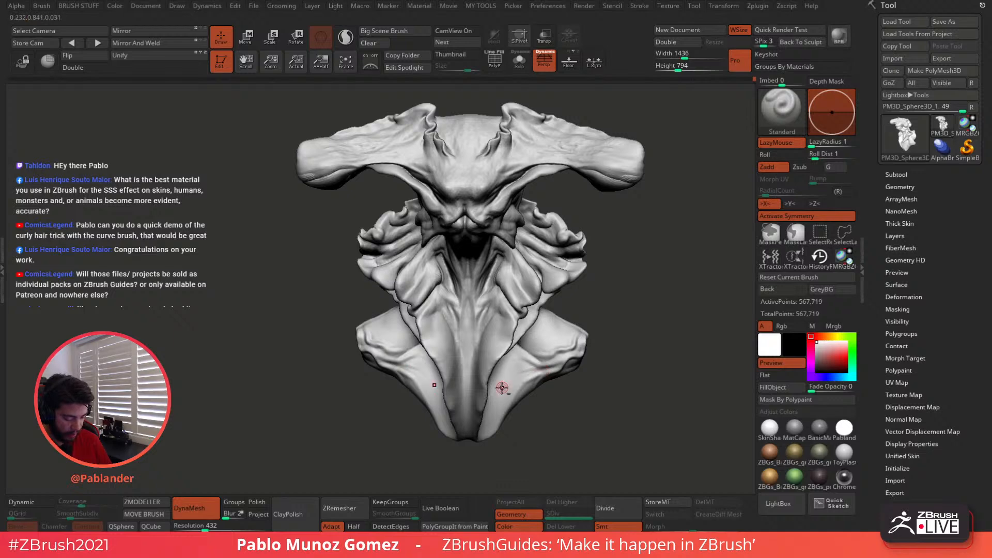
- Sculpt and smooth long ridges down the lower chest, then add soft creases to the central chest plate and neck
mouse_move(502, 396)
right_mouse_down()
mouse_move(494, 357)
mouse_move(490, 365)
right_mouse_up()
right_click(491, 357)
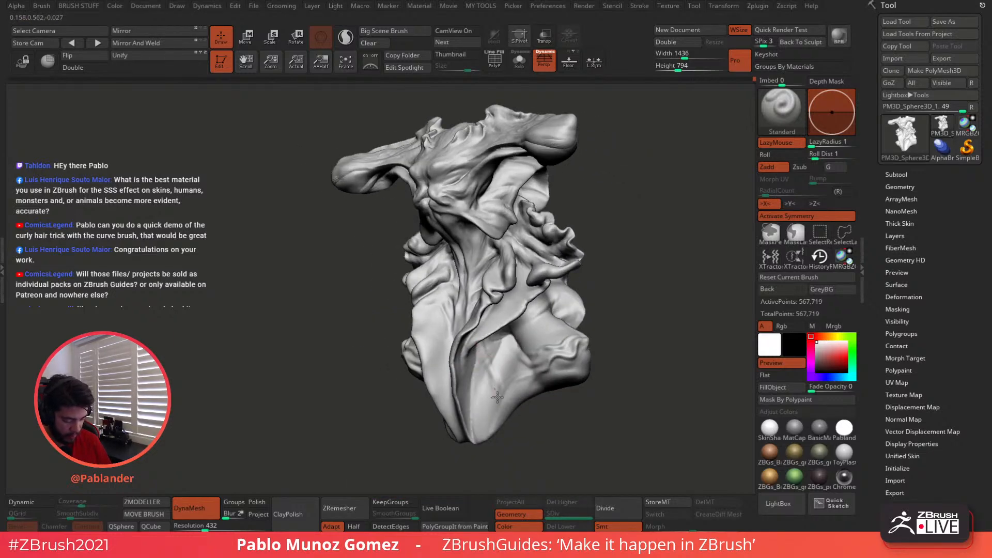
key("shift")
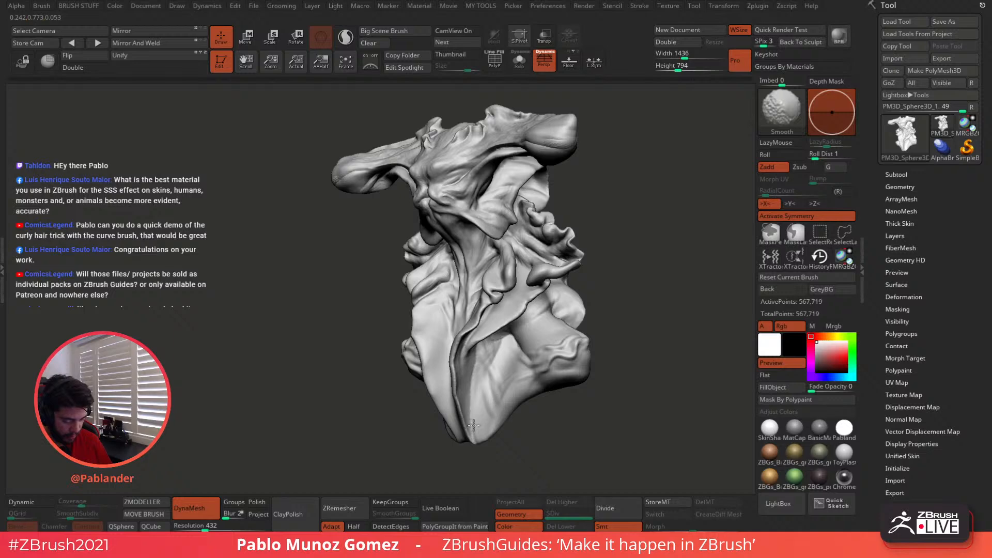
mouse_move(518, 330)
right_mouse_down()
mouse_move(523, 322)
mouse_move(475, 290)
right_mouse_up()
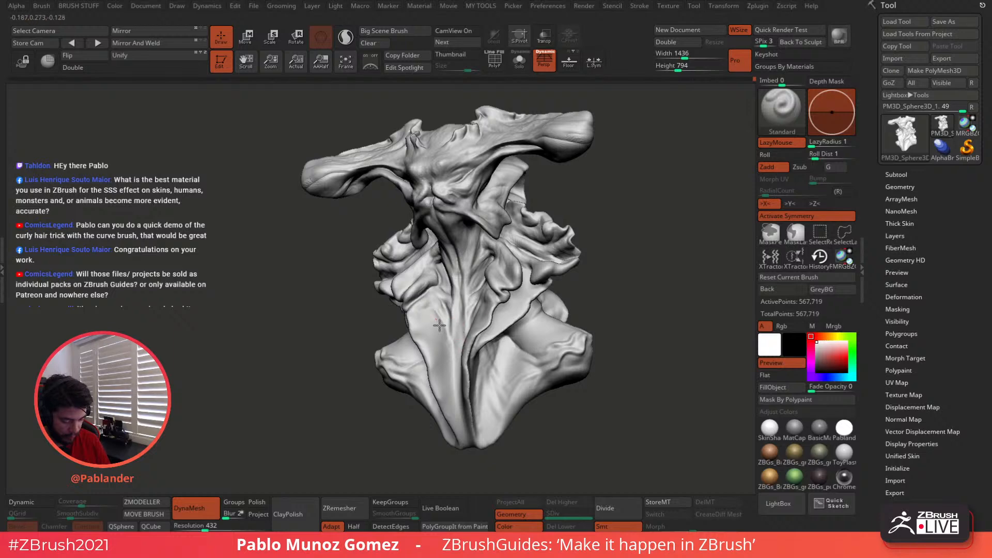
right_click_drag(479, 314, 495, 327, "shift")
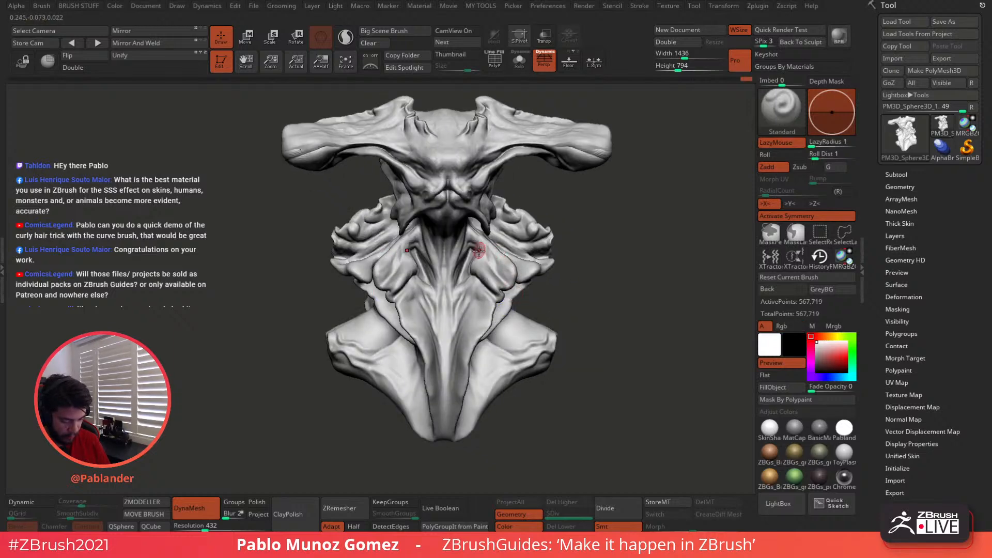
- Switch to the Move brush and adjust the inner folds on both sides of the neck
key("b")
key("m")
key("v")
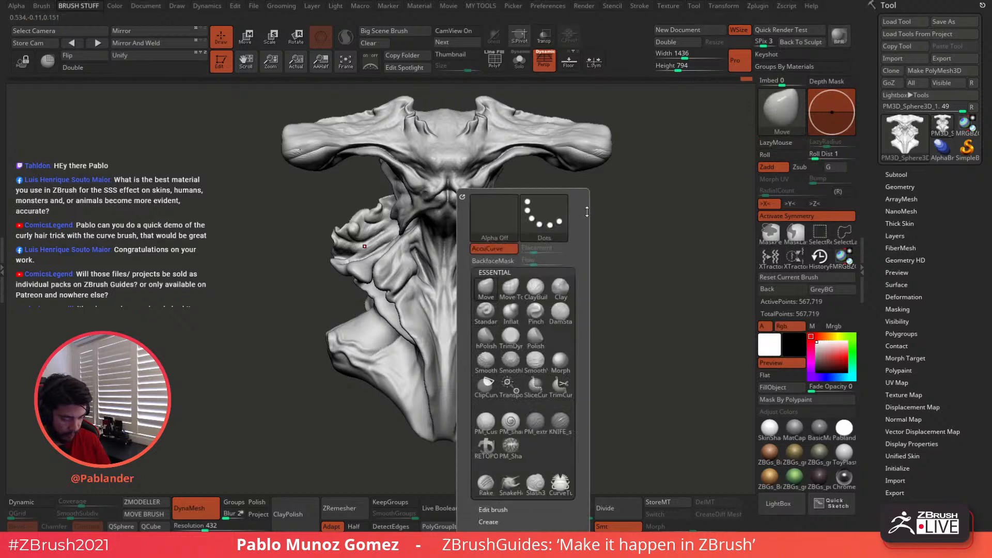
right_click_drag(470, 247, 468, 243)
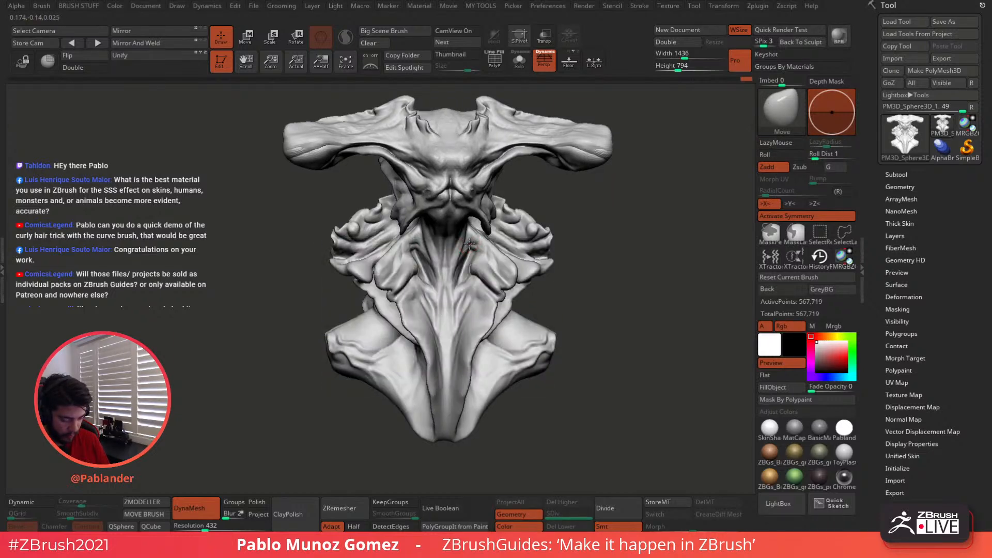
left_click_drag(469, 244, 475, 243)
- Reshape the lower outer edges of the frilled neck folds with the Move brush
mouse_move(595, 243)
left_mouse_down("alt")
mouse_move(597, 257)
mouse_move(554, 301)
left_mouse_up("alt")
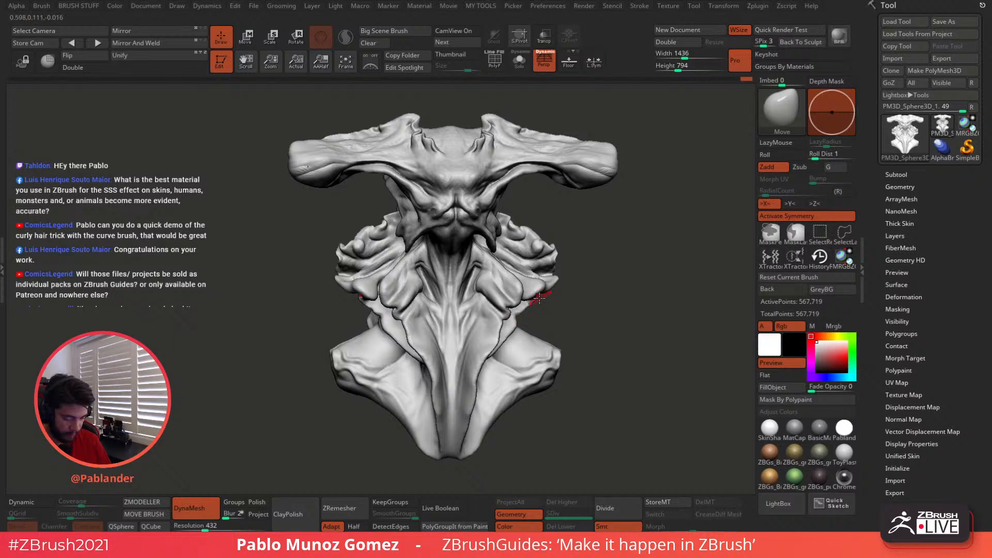
right_click(537, 305)
right_click_drag(557, 299, 531, 306)
mouse_move(585, 287)
right_mouse_down()
mouse_move(535, 302)
mouse_move(592, 284)
right_mouse_up()
right_click_drag(656, 248, 604, 261, "alt")
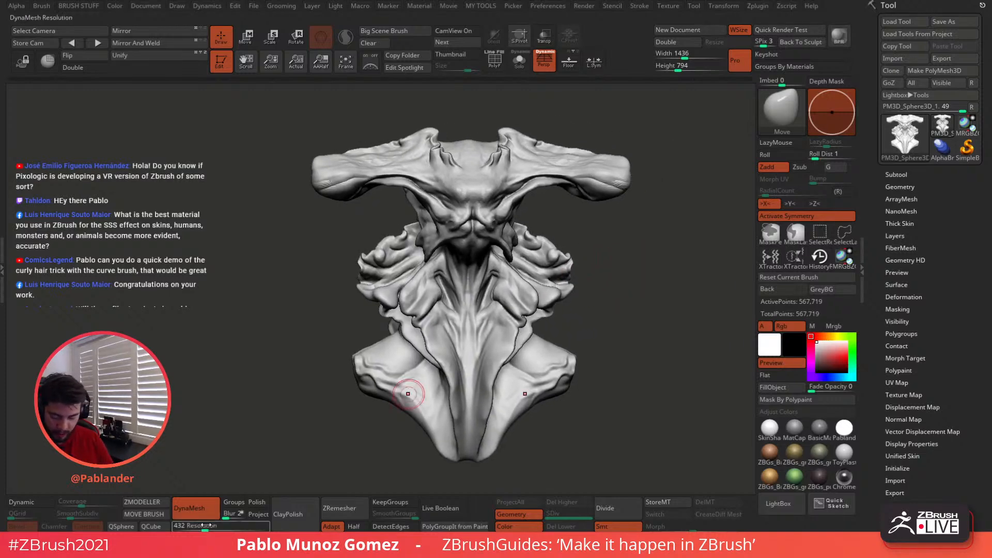
- Set the DynaMesh resolution to 528 and remesh the bust
left_click_drag(205, 530, 207, 530)
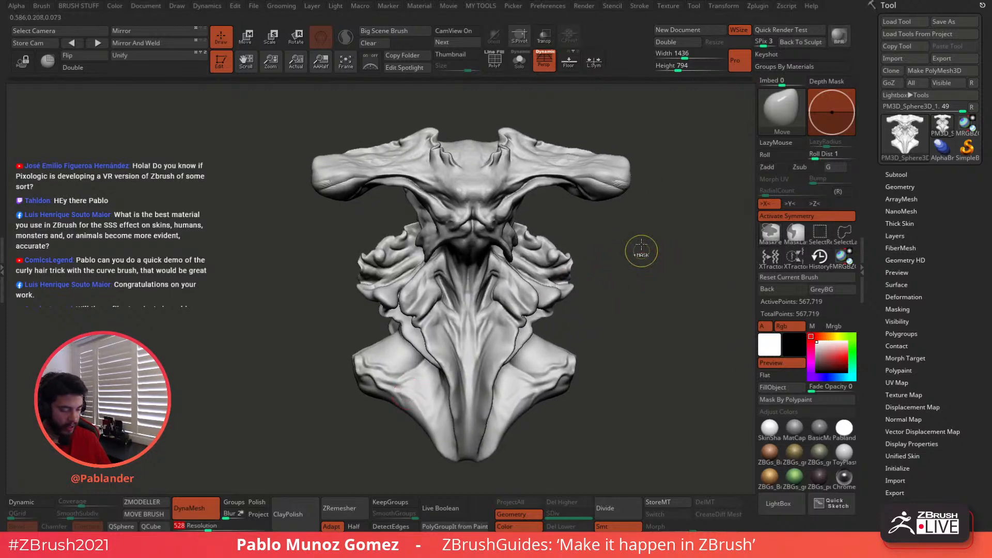
mouse_move(637, 230)
left_mouse_down("ctrl")
mouse_move(681, 273)
mouse_move(622, 277)
left_mouse_up("ctrl")
key("shift")
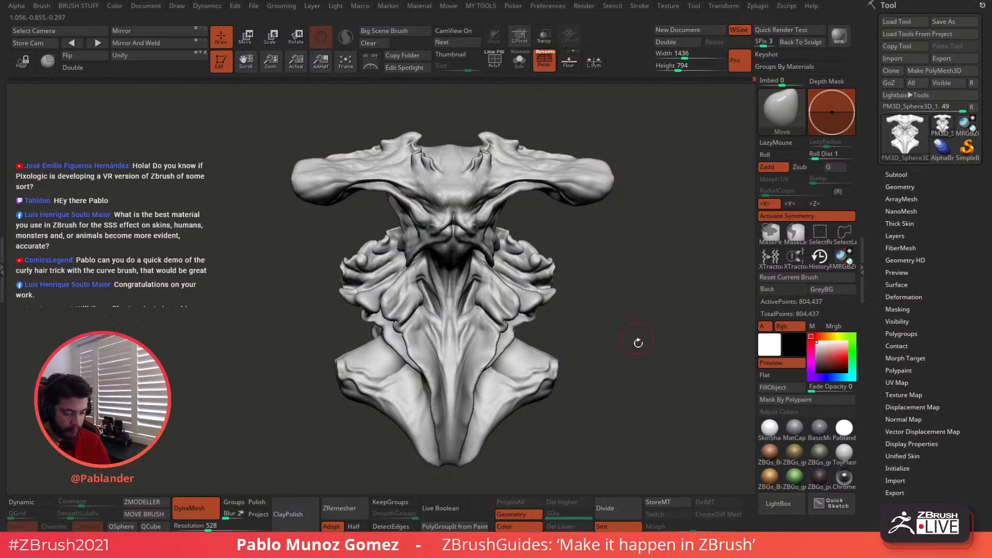
- Display the subtool list and run the Append Eyes macro to add a mirrored pair of eye spheres
left_click(909, 174)
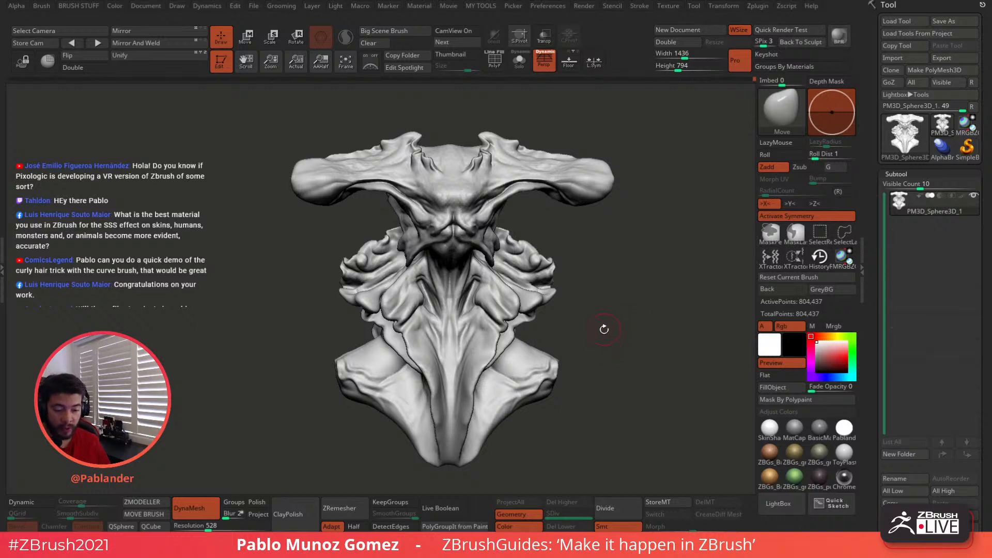
left_click(359, 6)
left_click(383, 56)
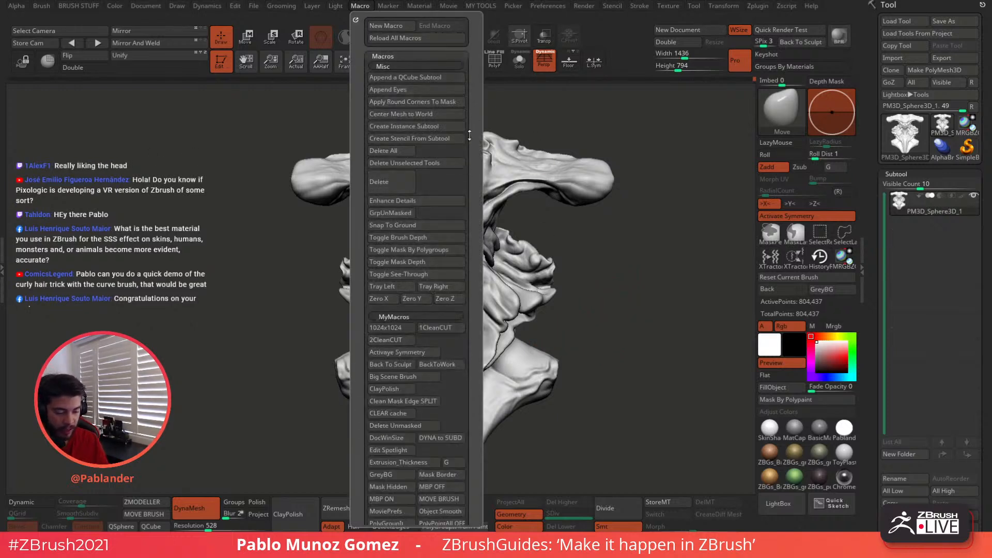
scroll(471, 161, "down", 2)
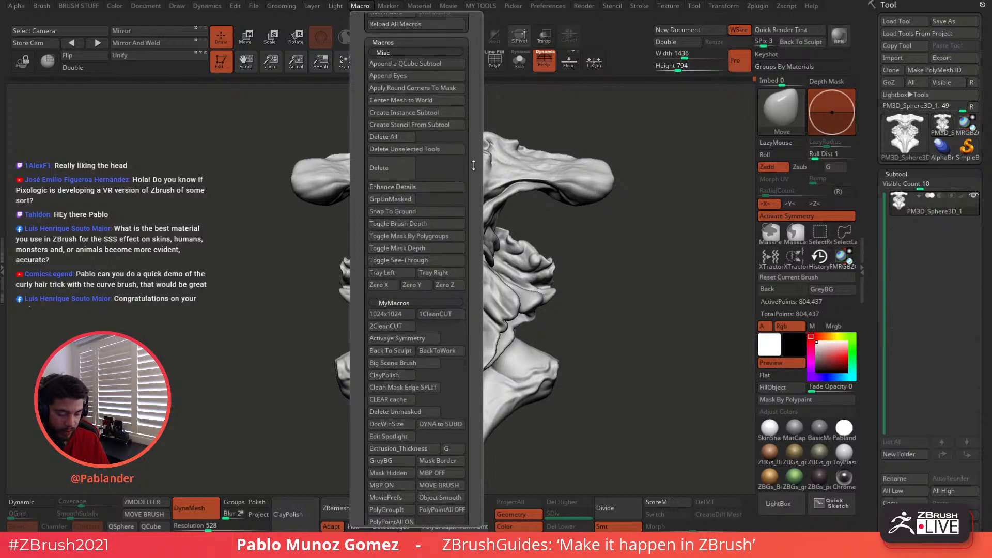
left_click_drag(473, 165, 475, 165)
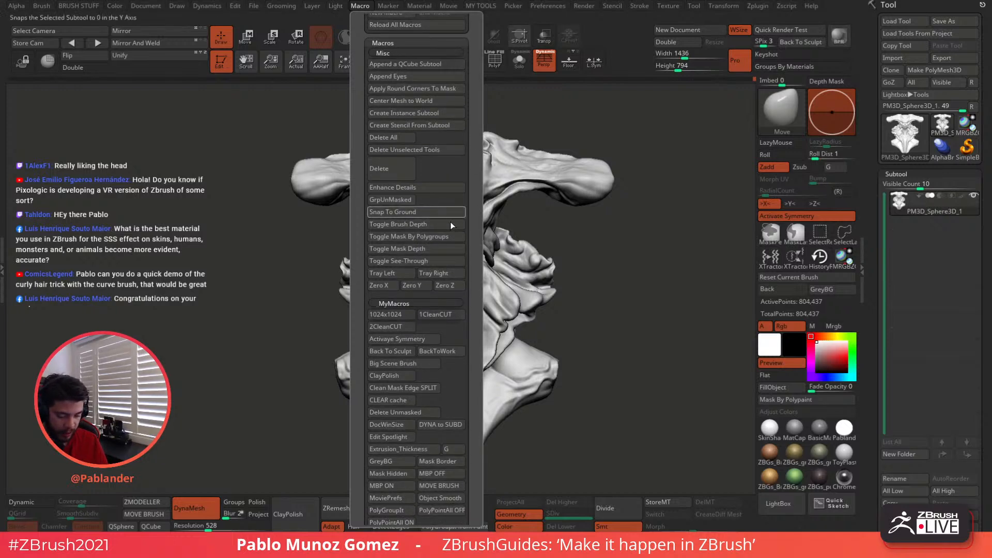
left_click(394, 303)
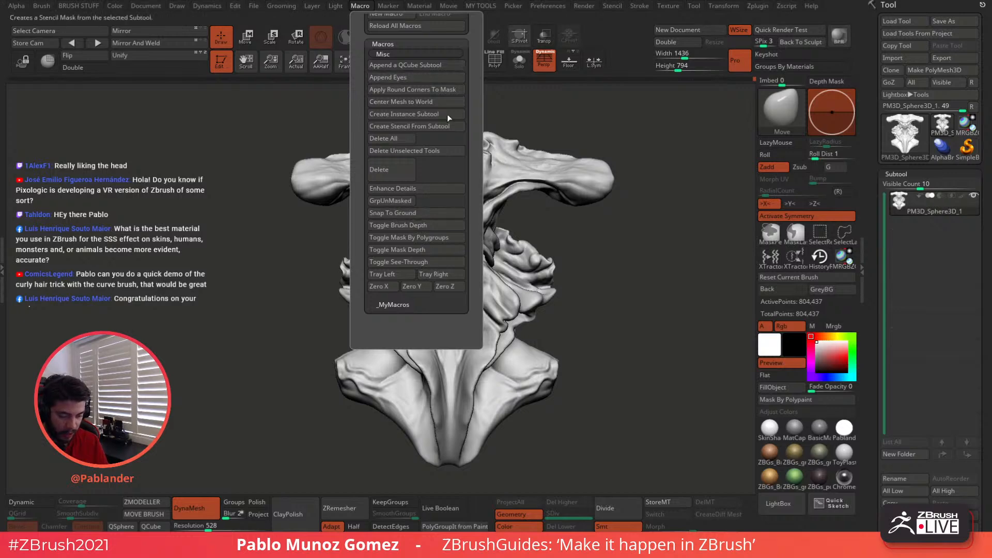
left_click(426, 77)
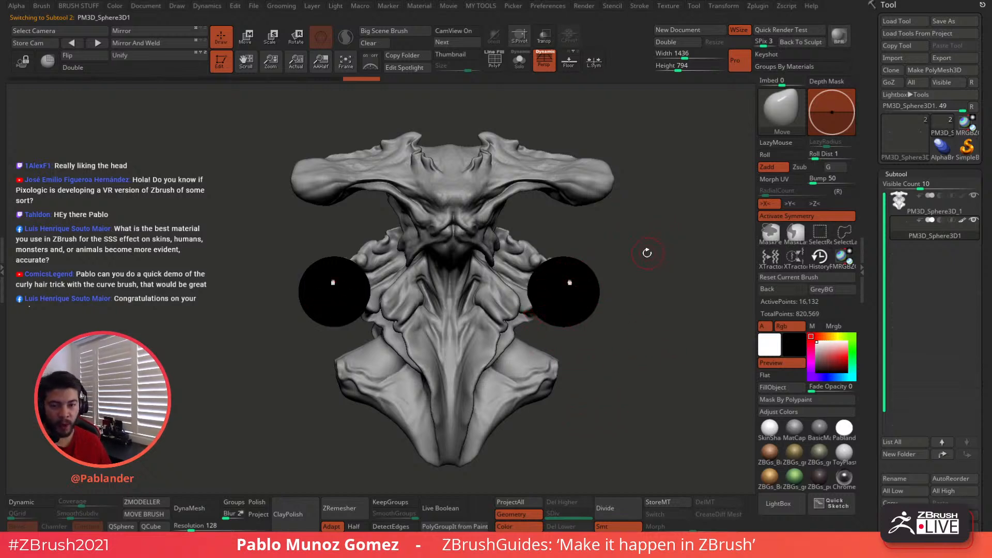
- Activate the Move gizmo and local symmetry for the eye spheres, and scale both eyes down in side view
left_click_drag(630, 276, 599, 278, "alt")
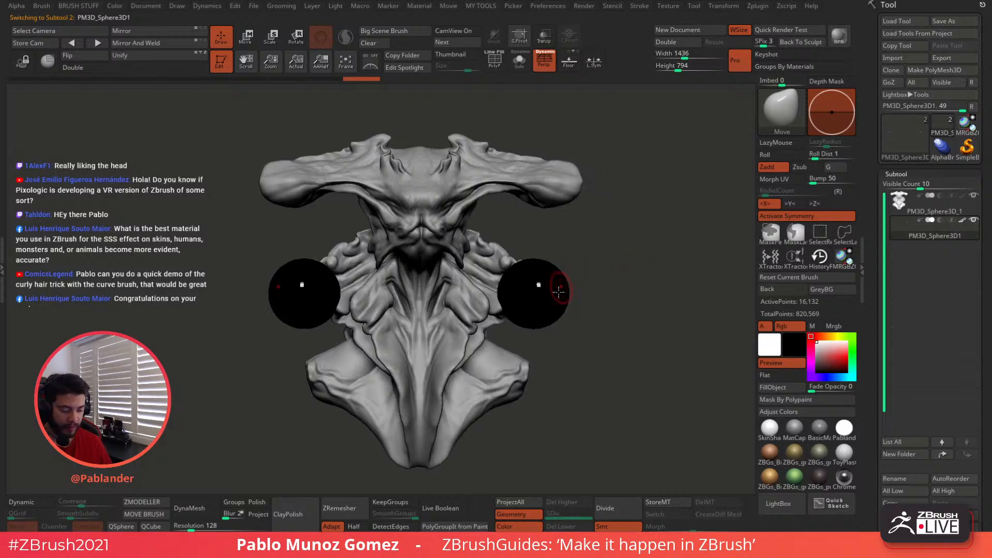
left_click(252, 44)
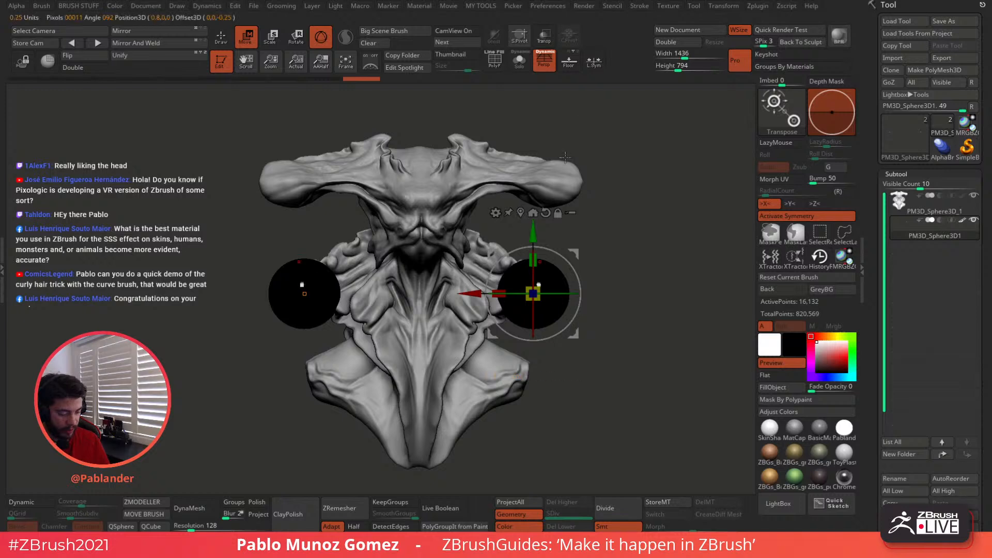
left_click(595, 62)
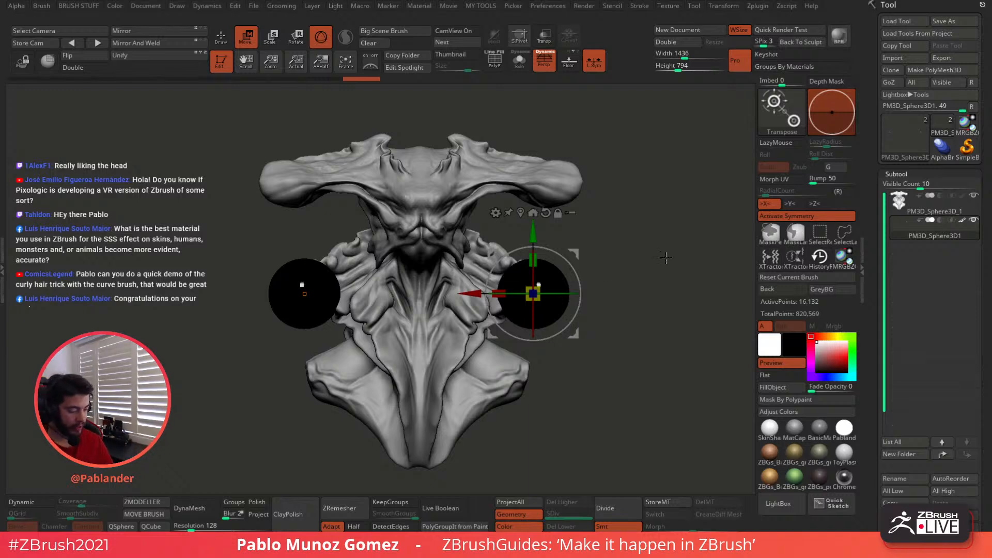
mouse_move(666, 258)
left_mouse_down()
mouse_move(626, 229)
mouse_move(613, 232)
mouse_move(636, 184)
left_mouse_up()
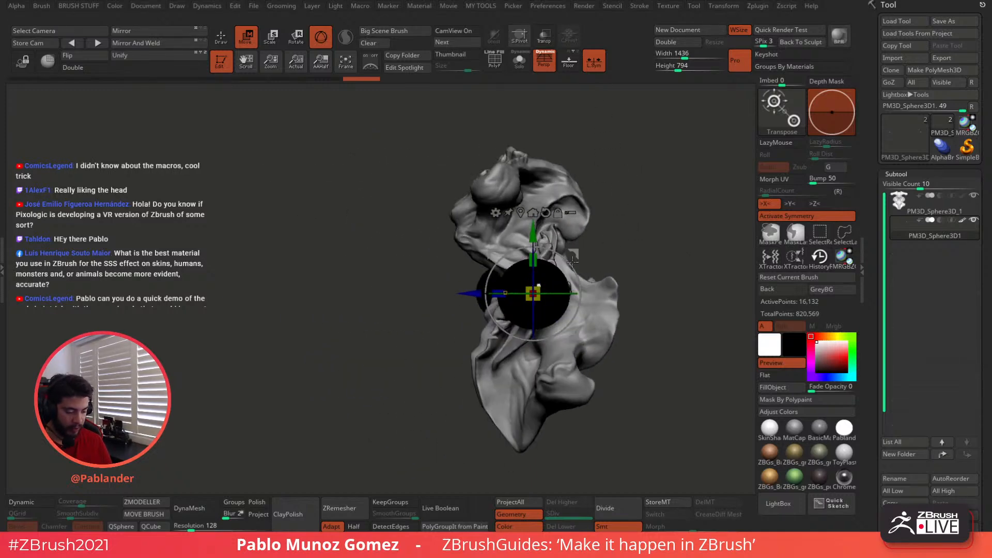
left_click_drag(533, 293, 515, 323)
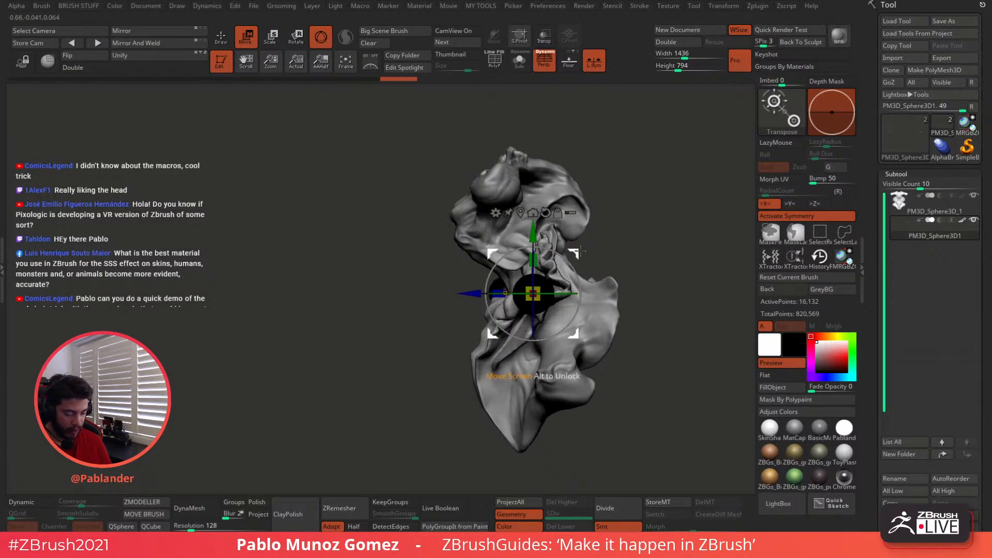
- Move and scale the mirrored eye spheres in front view so they sit inside the outer ends of the hammer head
left_click_drag(575, 253, 608, 148)
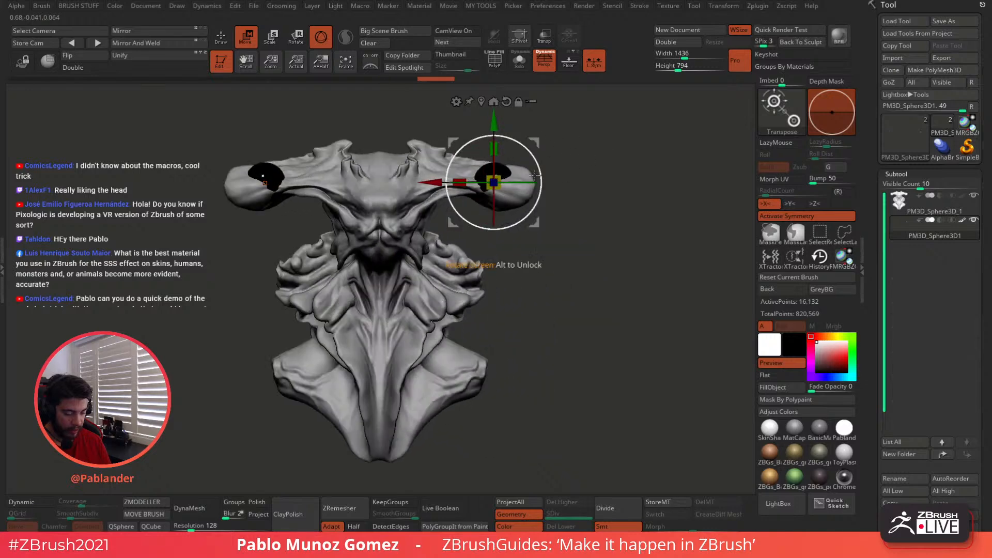
left_click_drag(493, 183, 498, 180)
left_click_drag(535, 145, 546, 155)
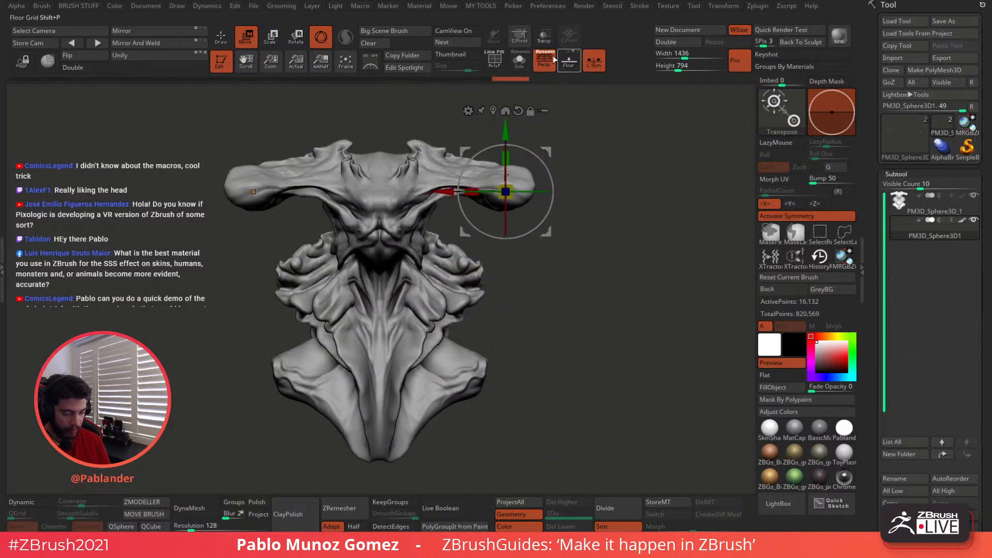
- Turn on transparency and fine-tune the eye spheres' position and size within the hammer-head ends
left_click(544, 36)
left_click_drag(575, 123, 664, 172, "alt")
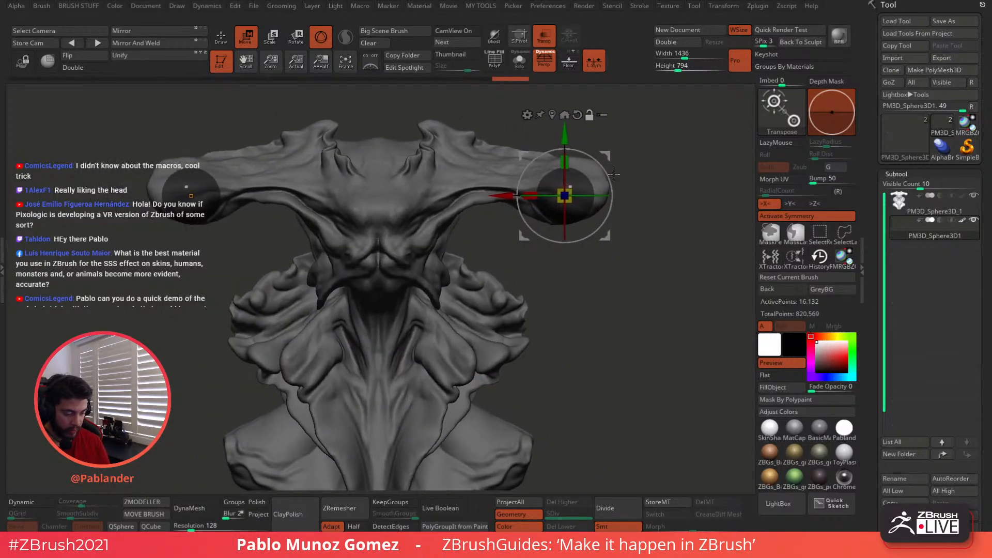
left_click_drag(569, 190, 568, 192)
left_click_drag(607, 156, 609, 154)
left_click_drag(567, 193, 566, 197)
left_click_drag(609, 154, 610, 154)
mouse_move(642, 180)
left_mouse_down()
mouse_move(612, 190)
mouse_move(605, 154)
mouse_move(648, 182)
left_mouse_up()
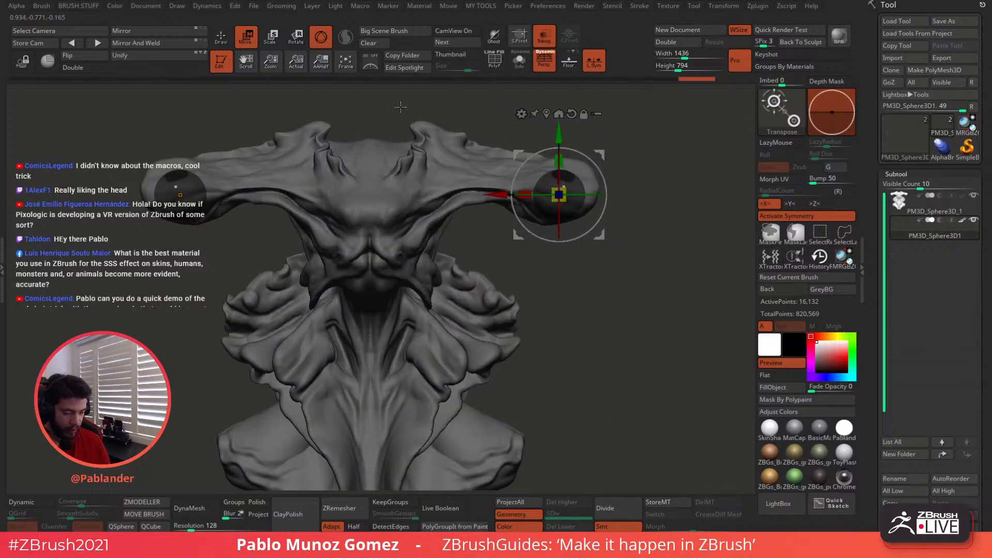
- Return to sculpting with transparency off, switch to the bust subtool, and cover the exposed eye spheres using the Move brush
key("q")
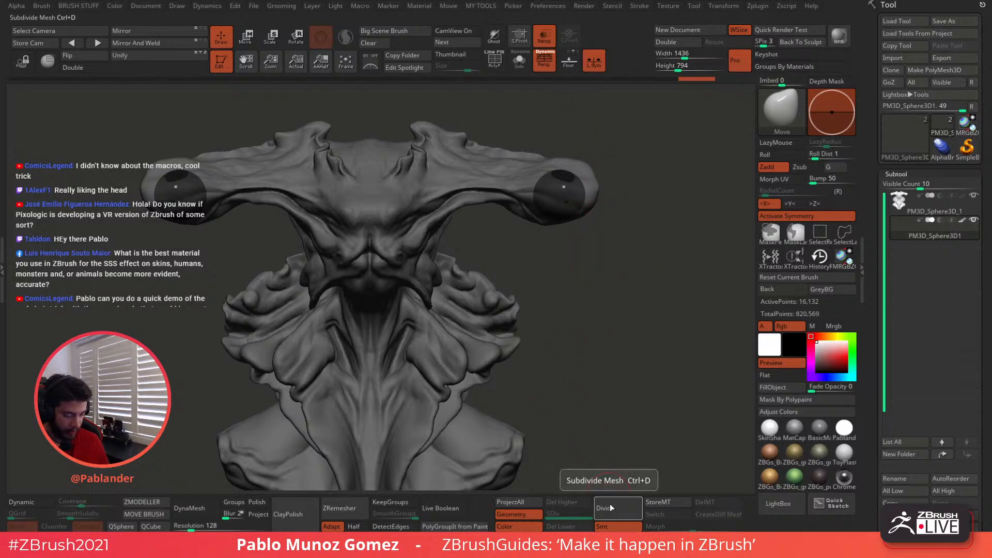
left_click(541, 39)
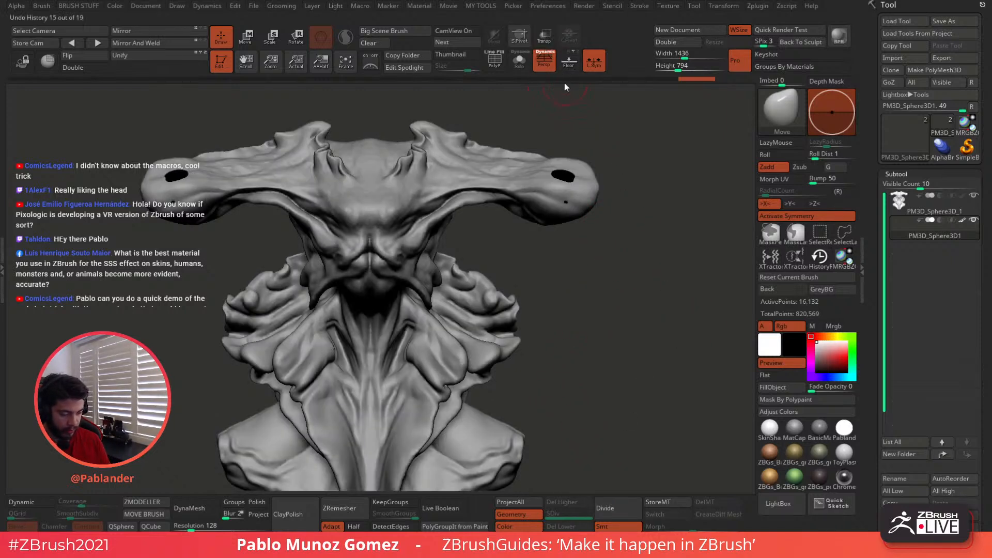
left_click(565, 188, "alt")
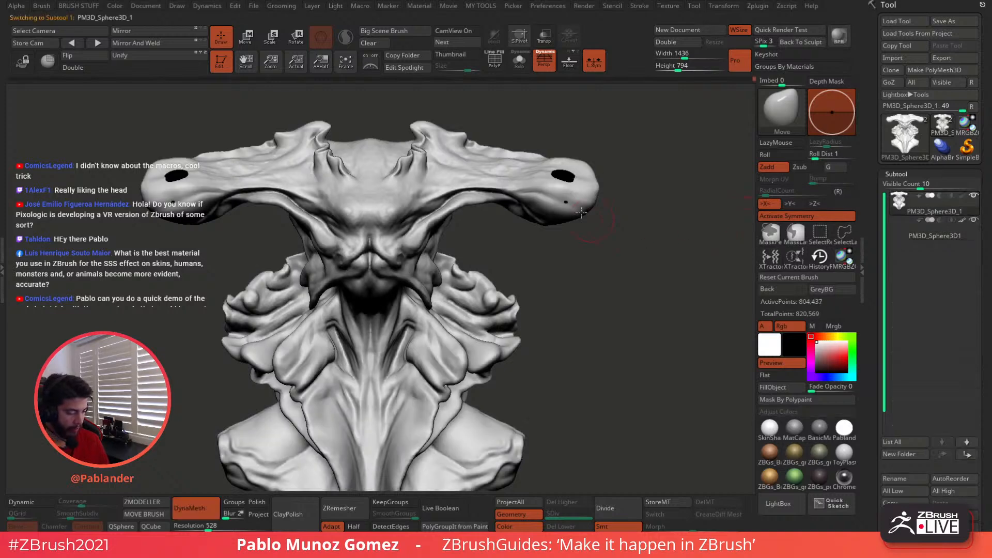
key("space")
left_click(561, 188)
mouse_move(561, 171)
left_mouse_down()
mouse_move(587, 180)
mouse_move(562, 178)
left_mouse_up()
left_click_drag(677, 199, 633, 204)
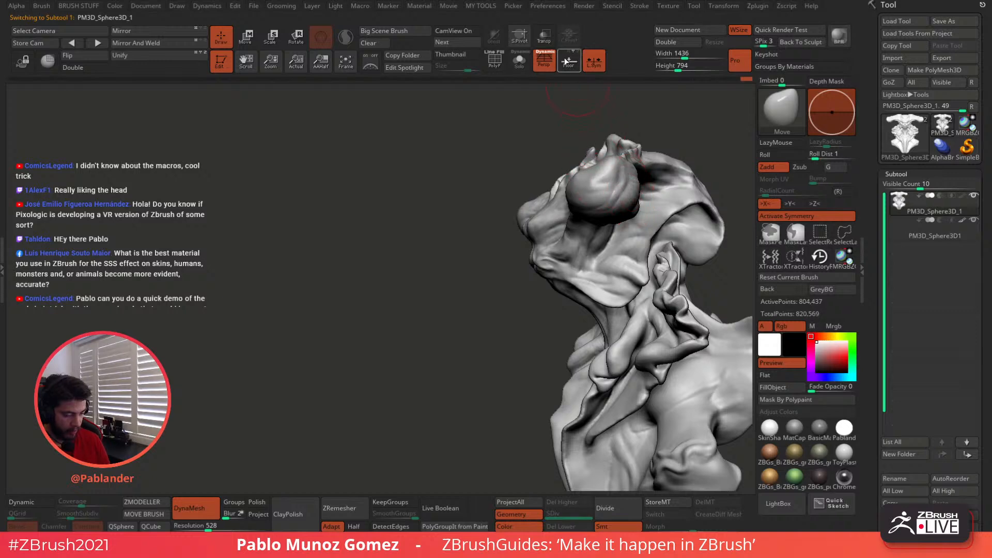
- Turn on transparency and pull the outer ends of the hammer head into pointed tips beyond the eyes with the Move brush
left_click(543, 36)
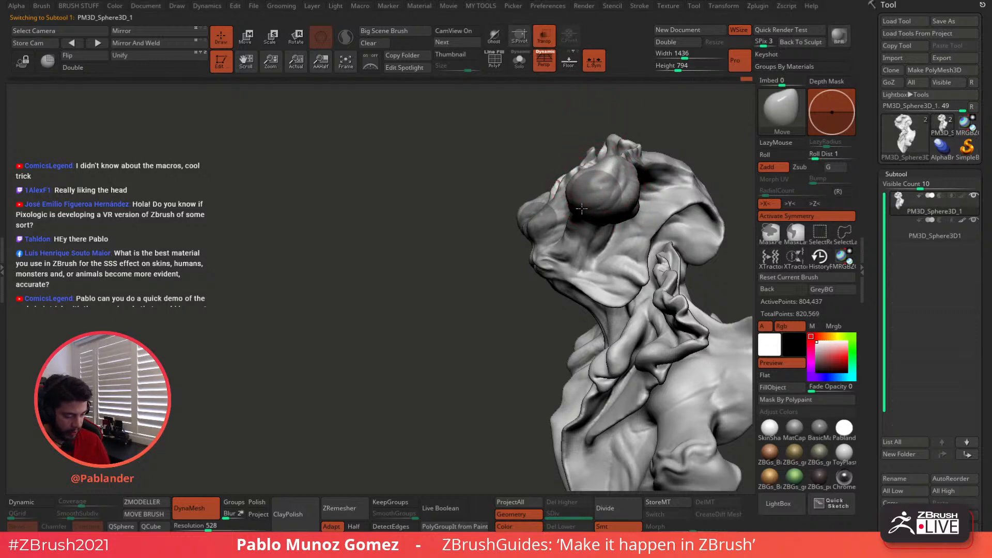
mouse_move(594, 212)
right_mouse_down()
mouse_move(583, 199)
mouse_move(592, 216)
mouse_move(578, 224)
mouse_move(596, 208)
right_mouse_up()
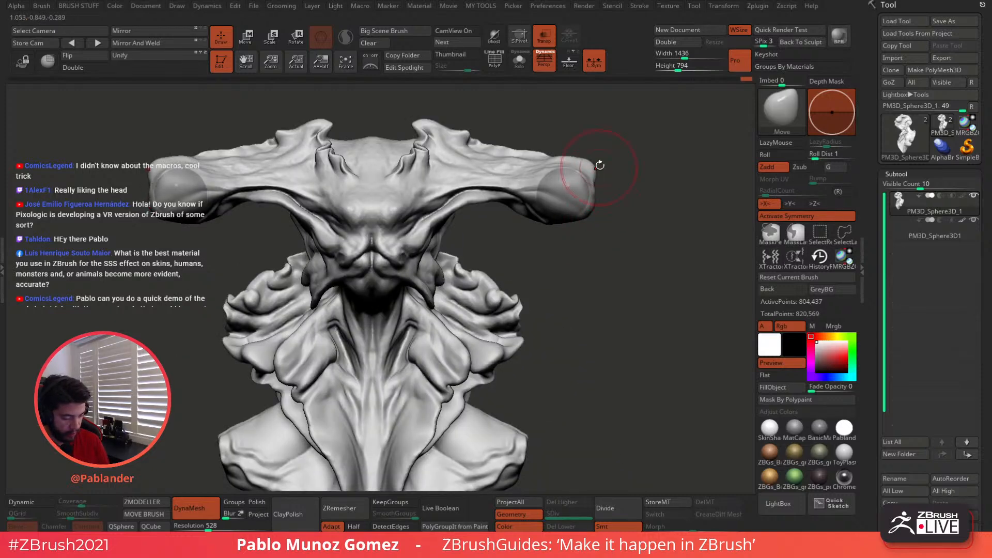
left_click_drag(593, 167, 606, 167)
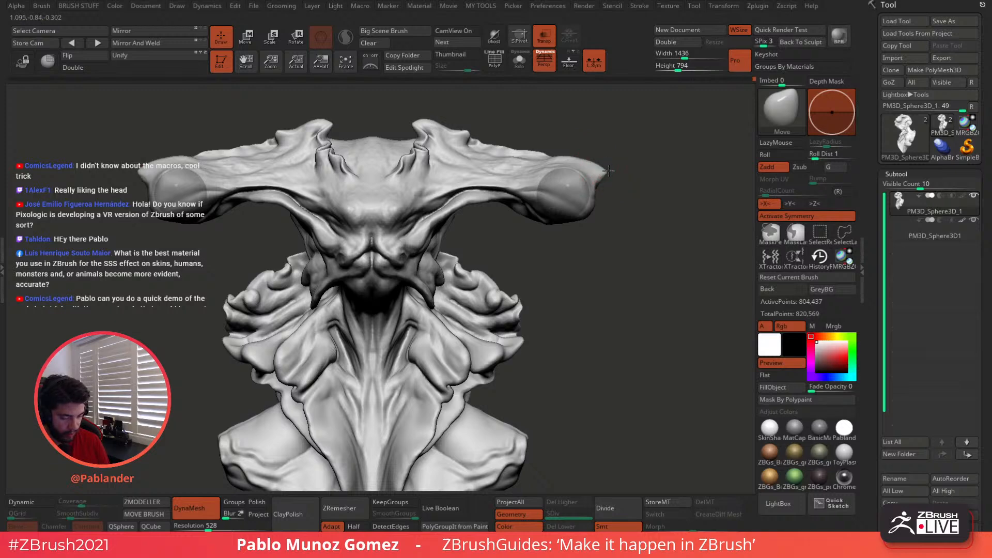
left_click_drag(578, 258, 586, 222)
left_click_drag(594, 162, 593, 162)
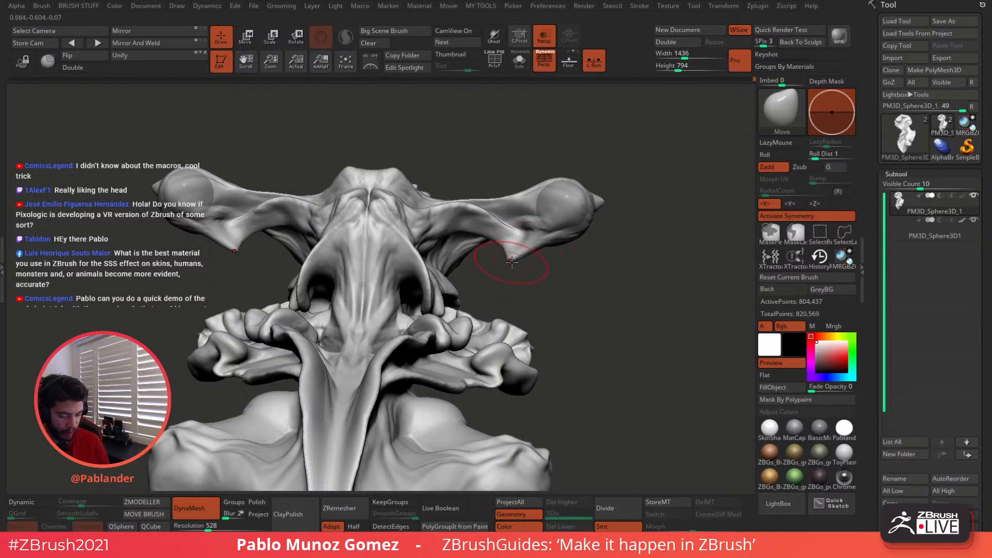
- Refine the lower spikes and the bulges around the eye spheres with the Move brush, working from below and the side
mouse_move(525, 259)
left_mouse_down()
mouse_move(532, 273)
mouse_move(527, 266)
left_mouse_up()
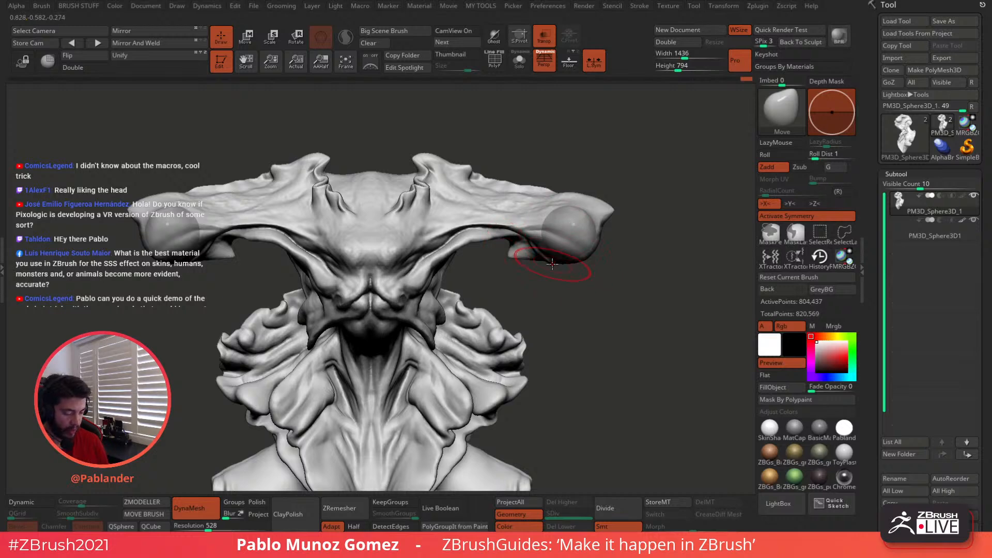
left_click_drag(537, 273, 544, 169)
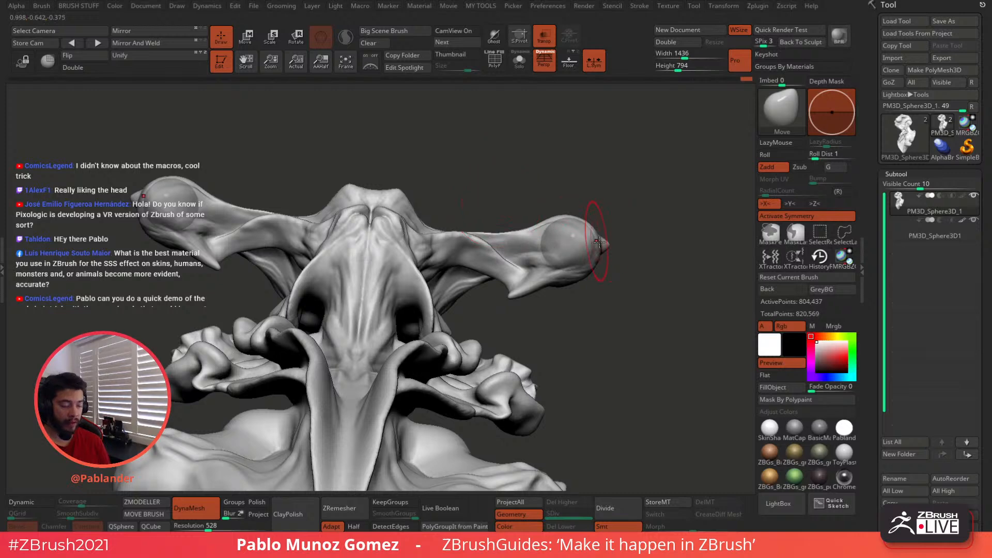
left_click_drag(595, 198, 551, 220)
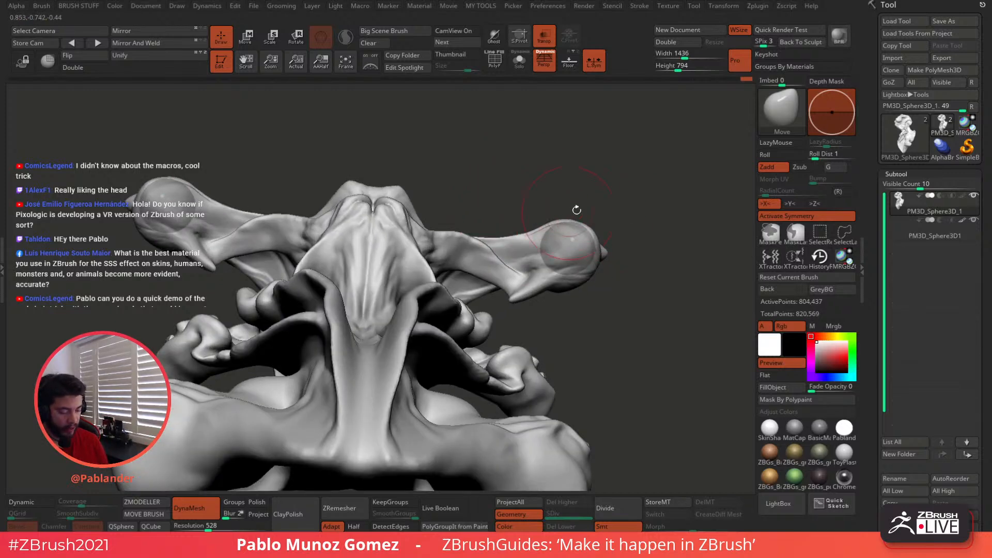
left_click_drag(588, 292, 644, 331)
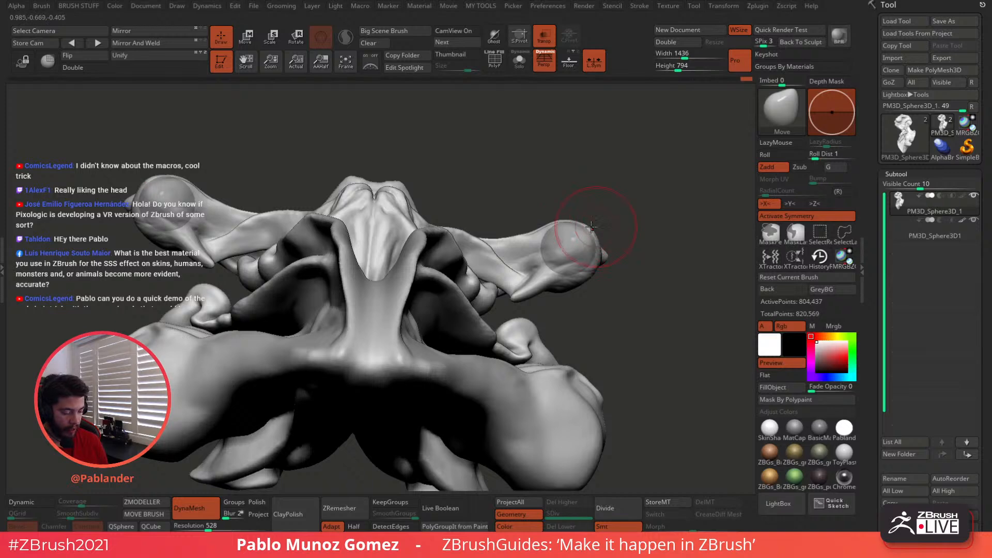
key("space")
mouse_move(593, 214)
left_mouse_down()
mouse_move(596, 204)
mouse_move(598, 224)
mouse_move(613, 206)
left_mouse_up()
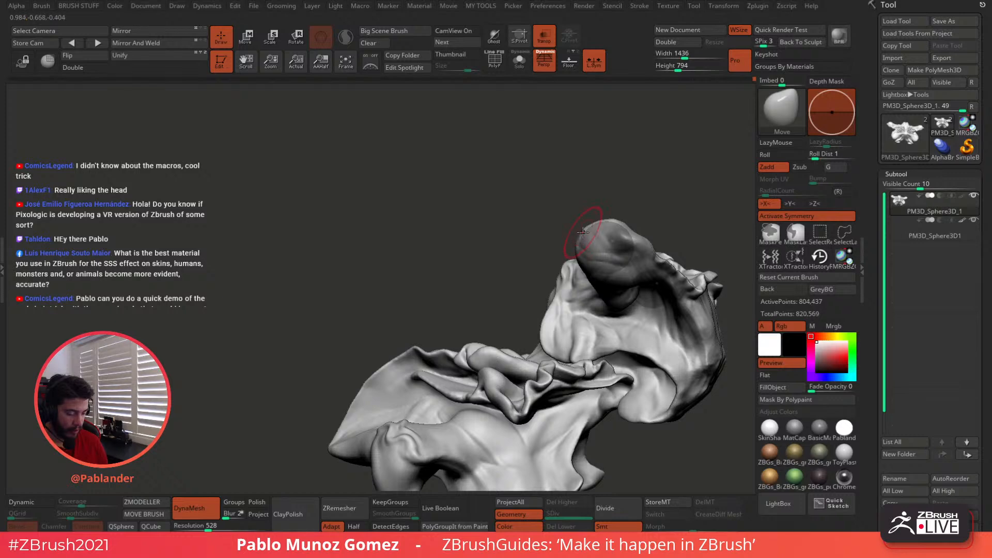
mouse_move(556, 235)
left_mouse_down()
mouse_move(581, 237)
mouse_move(569, 239)
mouse_move(554, 216)
left_mouse_up()
mouse_move(553, 215)
right_mouse_down()
mouse_move(527, 247)
mouse_move(496, 231)
right_mouse_up()
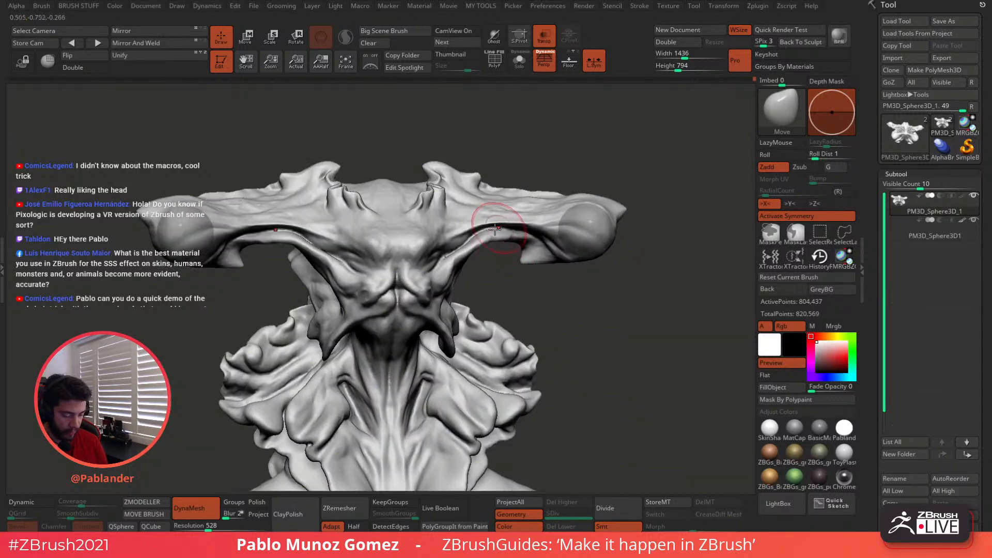
- Adjust the undersides of the head stalks, the cheeks beside the snout and the lower spikes with the Move brush
mouse_move(494, 229)
left_mouse_down()
mouse_move(483, 230)
mouse_move(518, 223)
left_mouse_up()
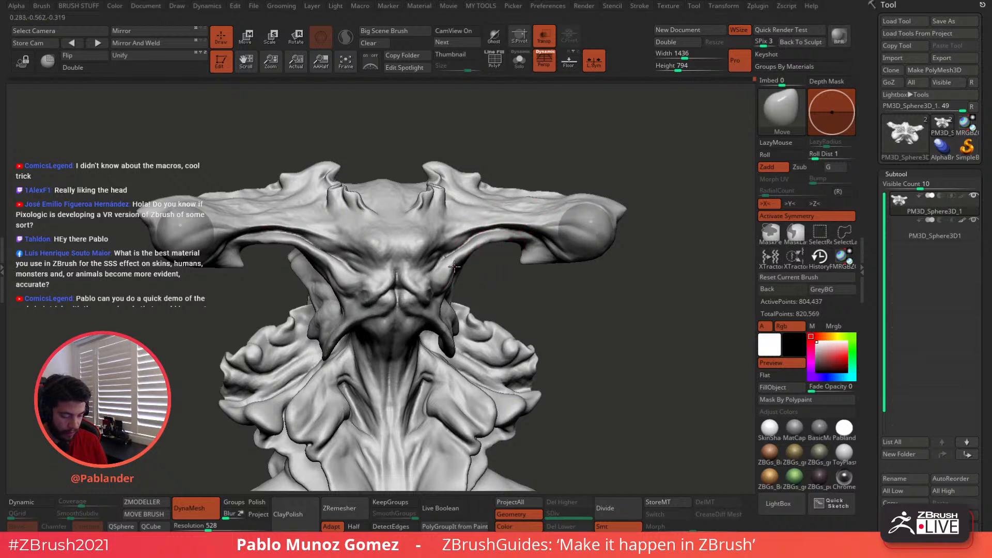
left_click_drag(454, 267, 446, 278)
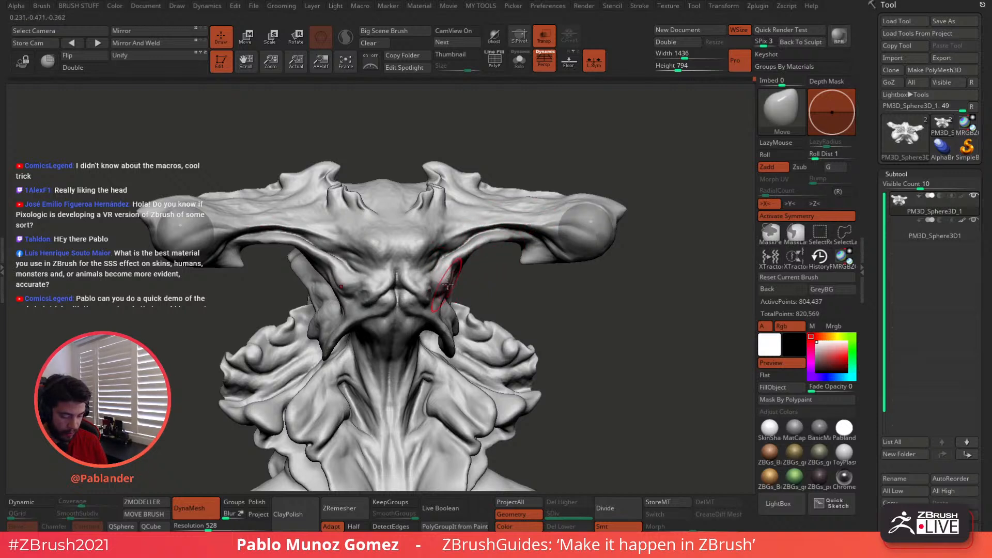
left_click_drag(523, 259, 525, 266)
mouse_move(533, 255)
left_mouse_down()
mouse_move(544, 262)
mouse_move(542, 285)
mouse_move(531, 278)
mouse_move(562, 273)
left_mouse_up()
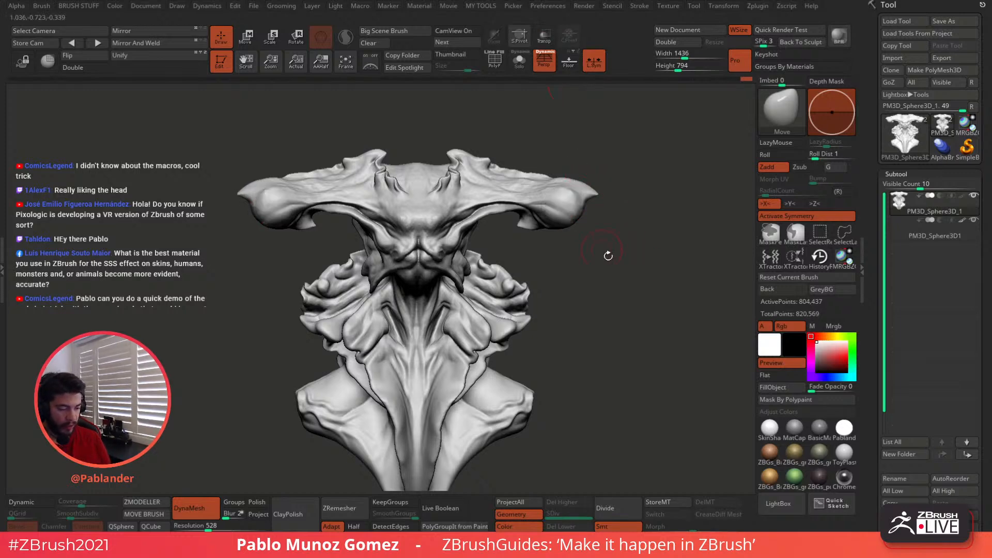
- Choose the KNIFE_sharp brush and adjust its size for carving the eye bulge
mouse_move(607, 256)
left_mouse_down()
mouse_move(618, 233)
mouse_move(574, 206)
mouse_move(664, 316)
mouse_move(605, 133)
mouse_move(545, 281)
mouse_move(547, 268)
left_mouse_up()
right_click_drag(548, 213, 506, 272)
right_click(506, 272)
right_click(627, 199)
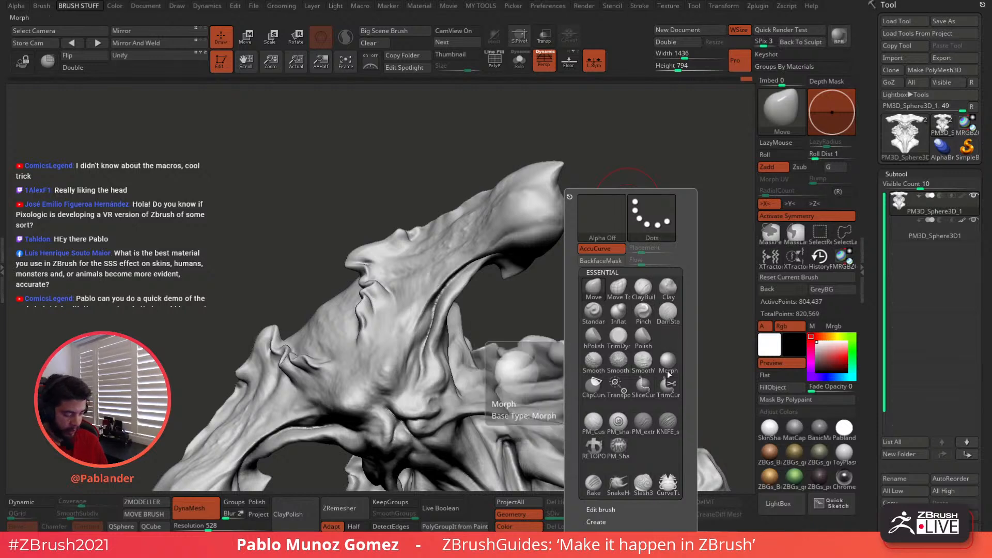
left_click(670, 432)
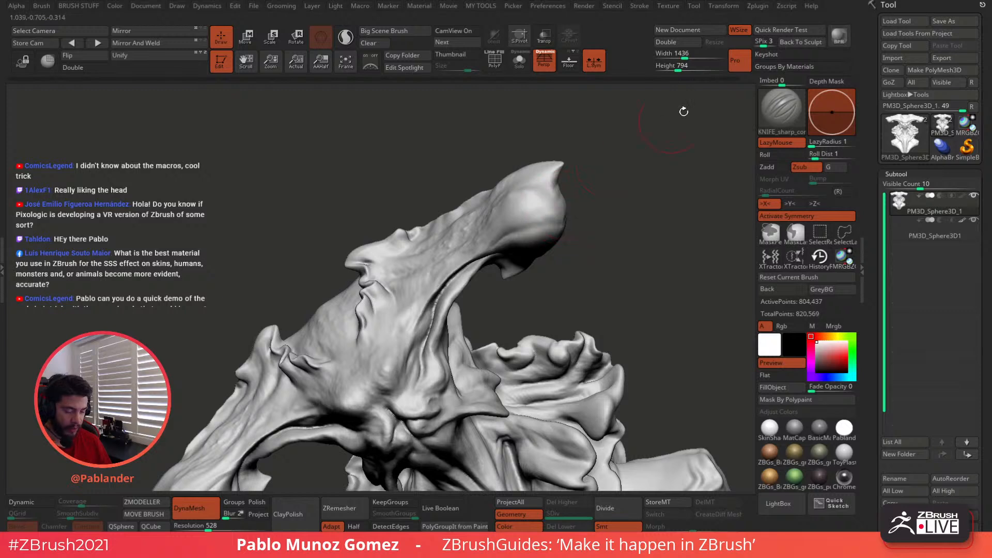
left_click_drag(607, 204, 600, 200)
key("space")
left_click_drag(606, 200, 610, 187)
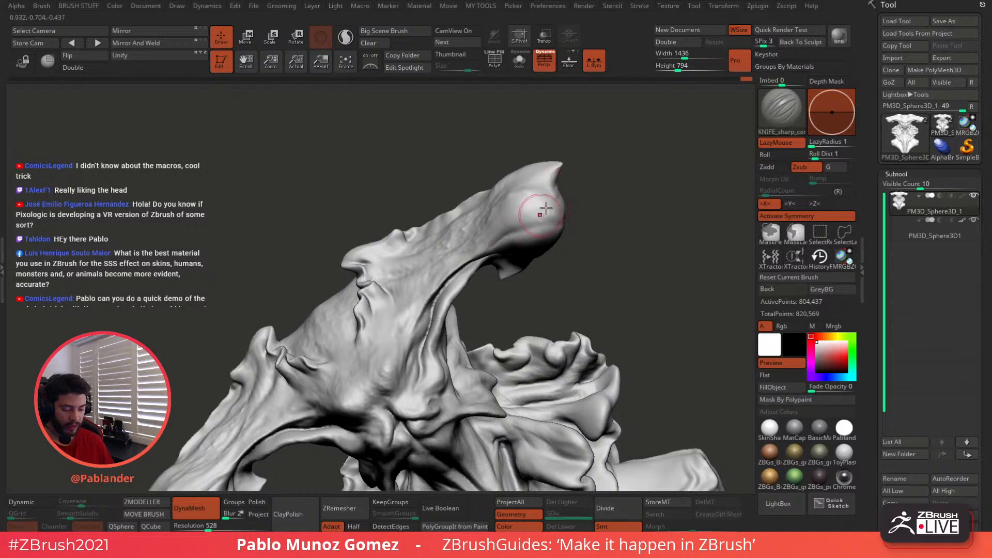
- Try to carve a slit across the eye bulge with the knife brush, and undo the strokes
left_click_drag(584, 211, 613, 208)
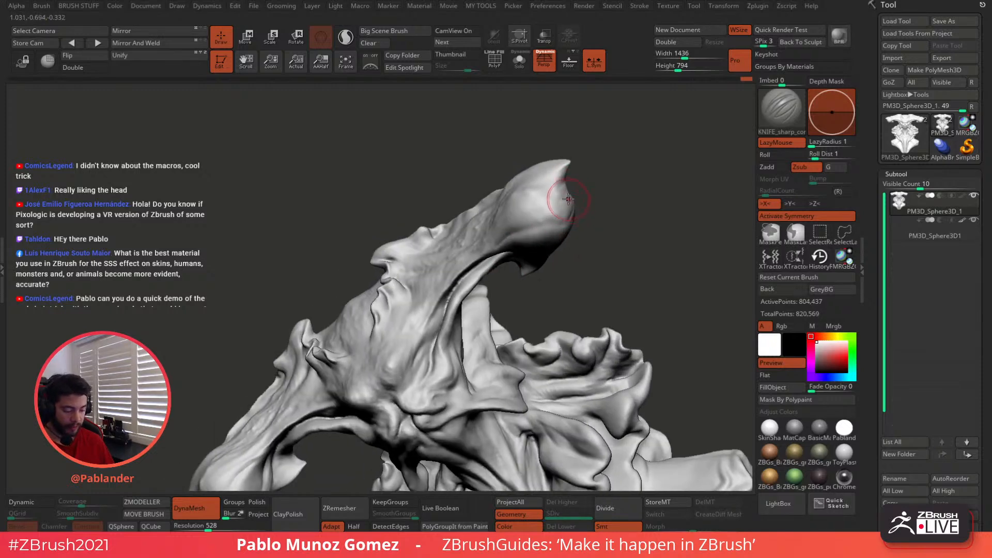
left_click_drag(537, 222, 516, 233)
key("ctrl+z")
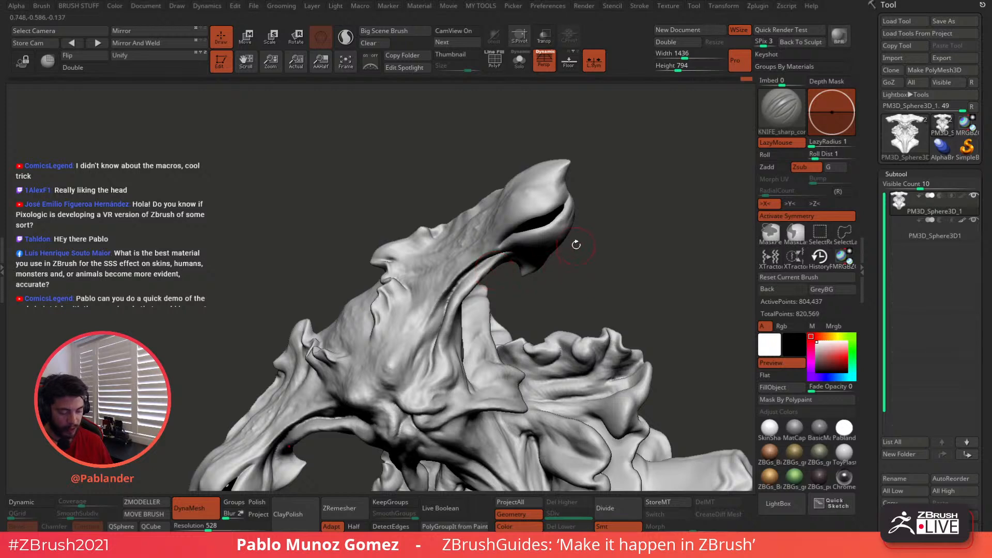
right_click_drag(572, 203, 552, 217)
key("ctrl+z")
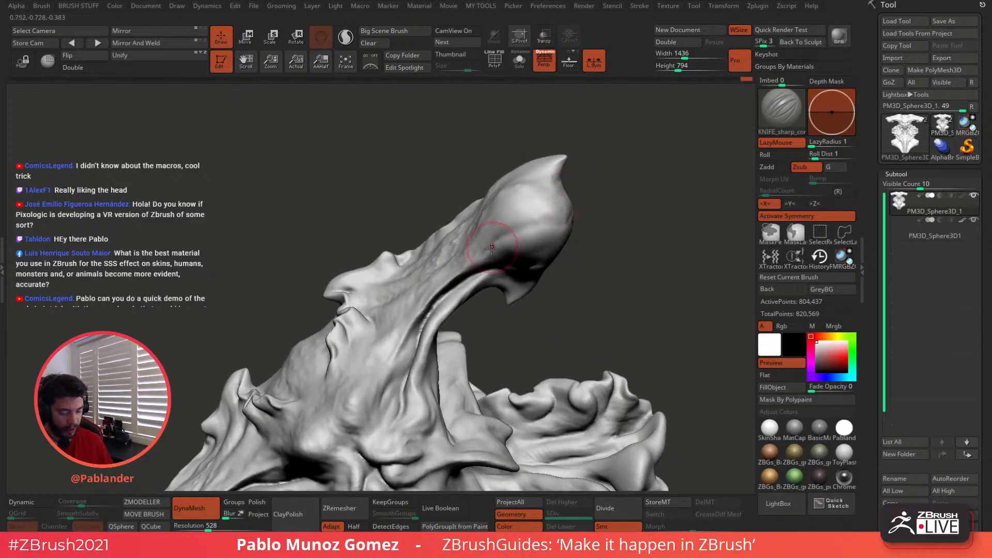
- Carve an eyelid slit across the eye bulge with the knife brush, extending it toward the outer tip and inner corner
left_click_drag(500, 237, 538, 220)
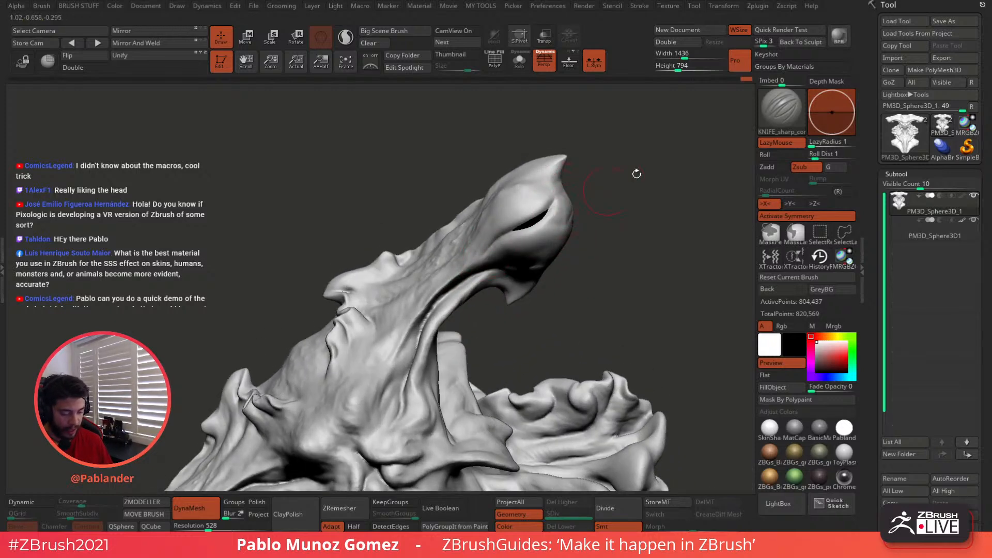
mouse_move(778, 122)
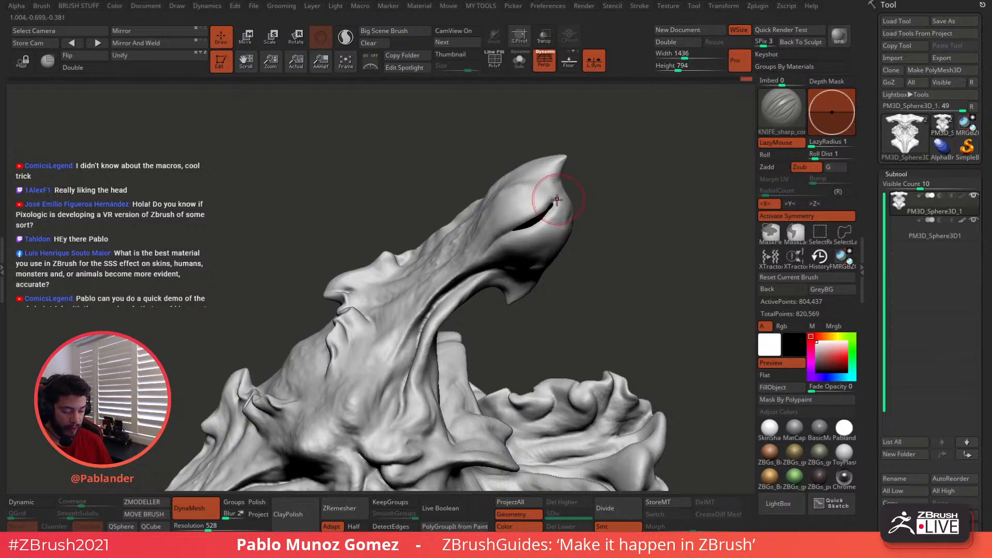
mouse_move(563, 191)
right_mouse_down()
mouse_move(542, 215)
mouse_move(551, 208)
right_mouse_up()
left_click_drag(529, 223, 480, 249)
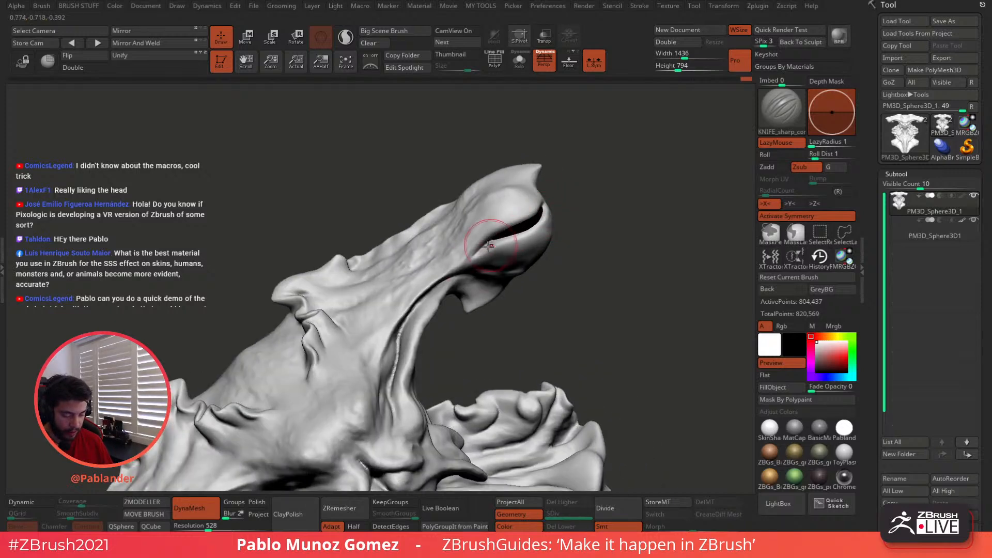
mouse_move(525, 210)
right_mouse_down()
mouse_move(519, 220)
mouse_move(559, 198)
mouse_move(615, 194)
right_mouse_up()
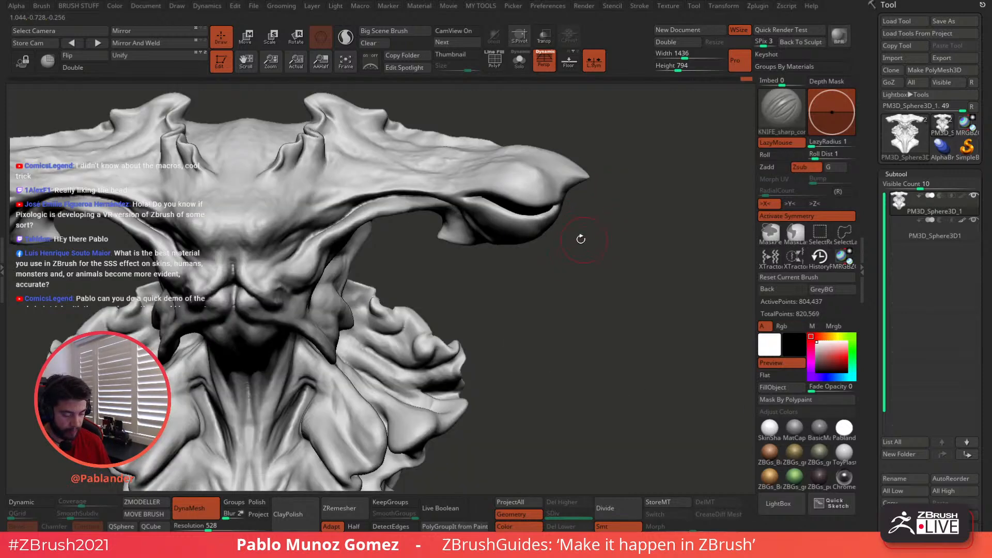
- Switch to the Move brush and remesh the bust with DynaMesh
mouse_move(565, 237)
right_mouse_down()
mouse_move(568, 269)
mouse_move(559, 249)
mouse_move(587, 230)
right_mouse_up()
key("b")
left_click(557, 288)
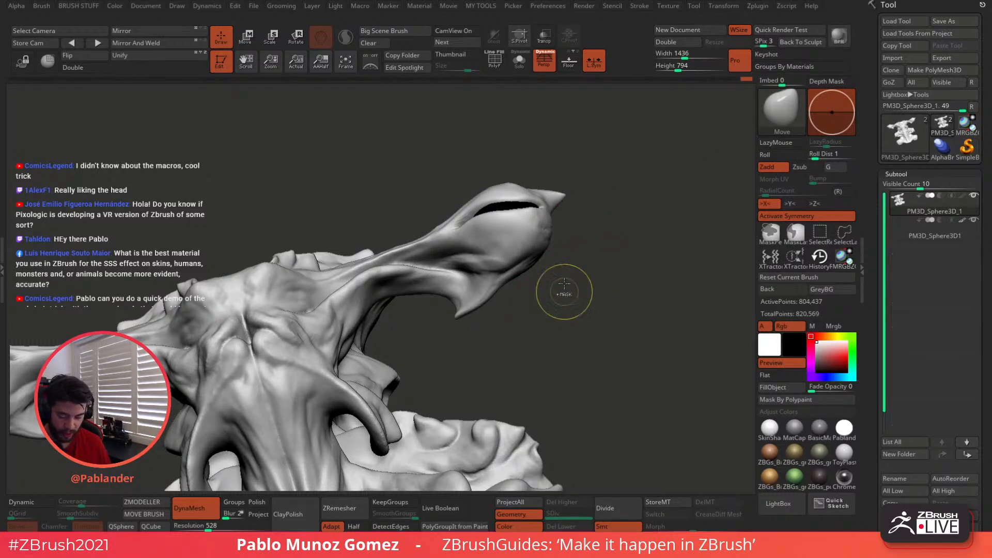
key("ctrl")
left_click_drag(601, 310, 600, 281, "ctrl")
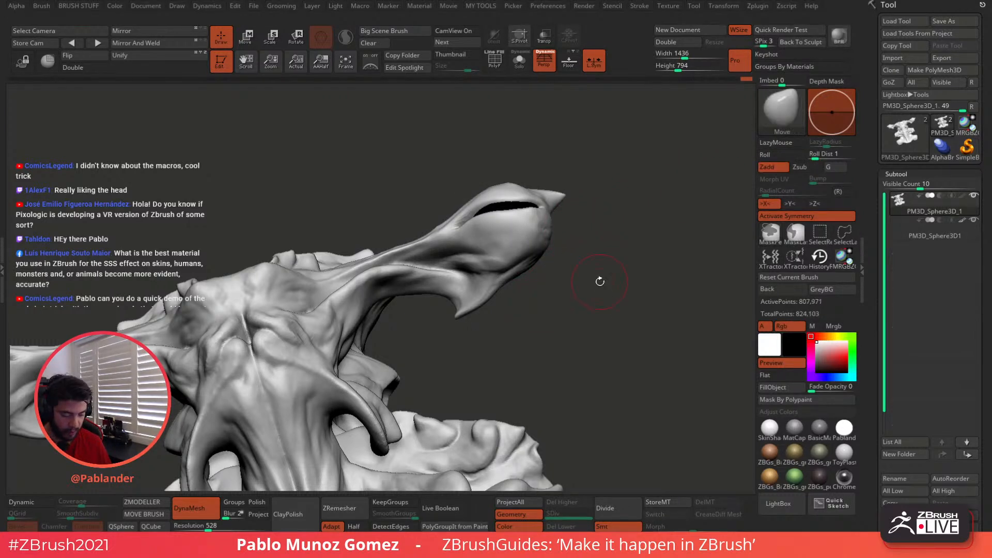
- Smooth the outer corner of the eyelid slit and reshape its inner corner with the Move brush
mouse_move(484, 223)
right_mouse_down()
mouse_move(465, 222)
mouse_move(478, 227)
mouse_move(514, 195)
mouse_move(550, 202)
right_mouse_up()
key("shift")
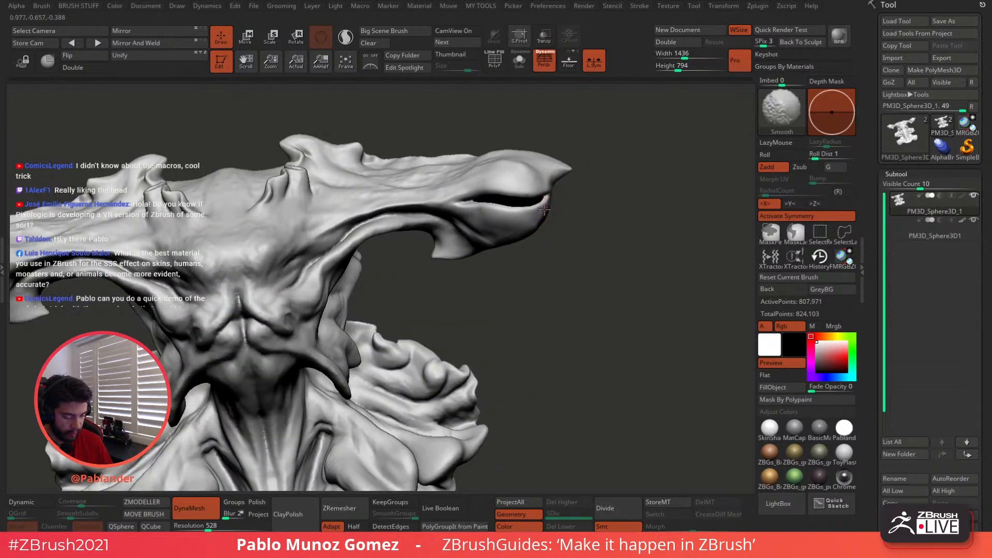
right_click_drag(565, 186, 525, 205)
key("space")
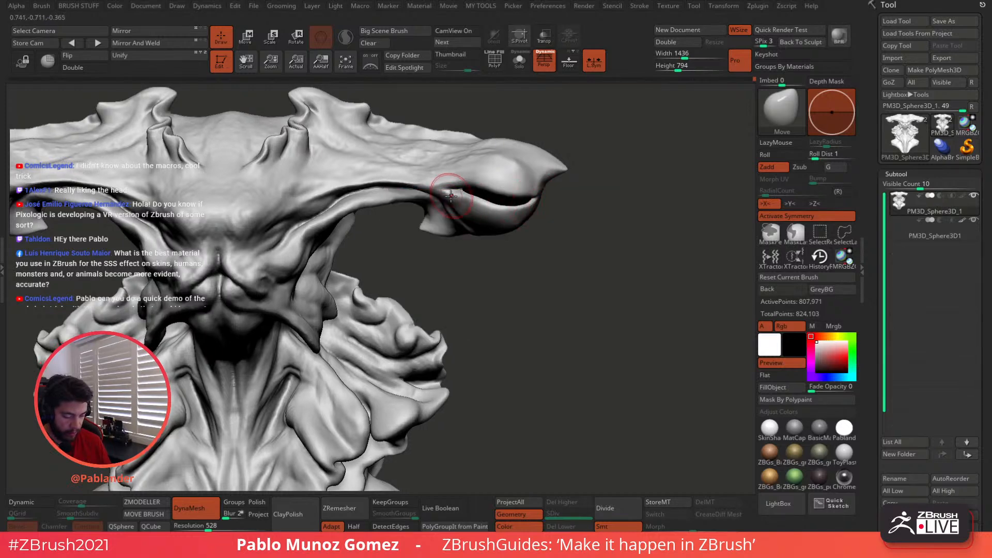
right_click_drag(439, 192, 433, 193)
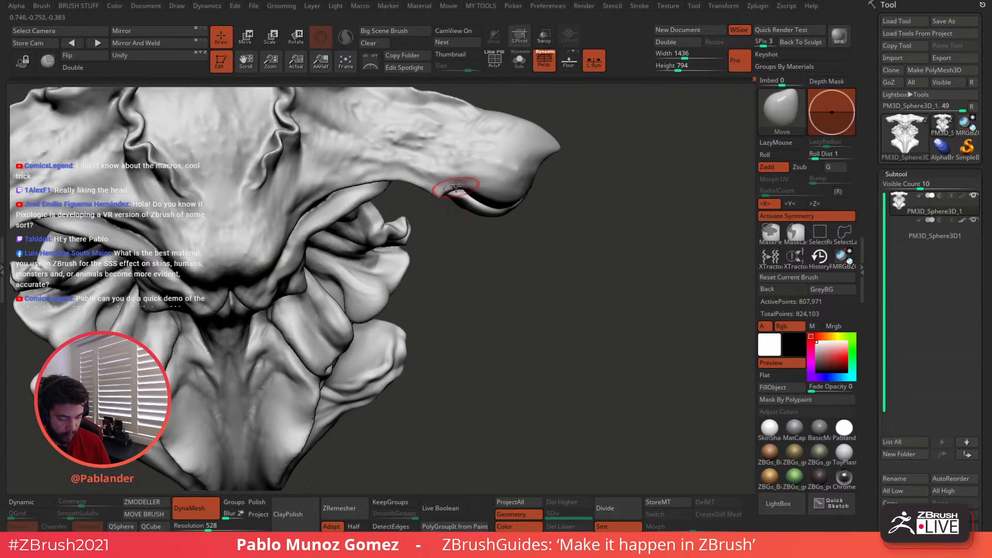
- Open the eyelid slit wider and curve both lids around the eyeball from several angles with the Move brush
mouse_move(481, 265)
right_mouse_down()
mouse_move(447, 194)
mouse_move(503, 187)
right_mouse_up()
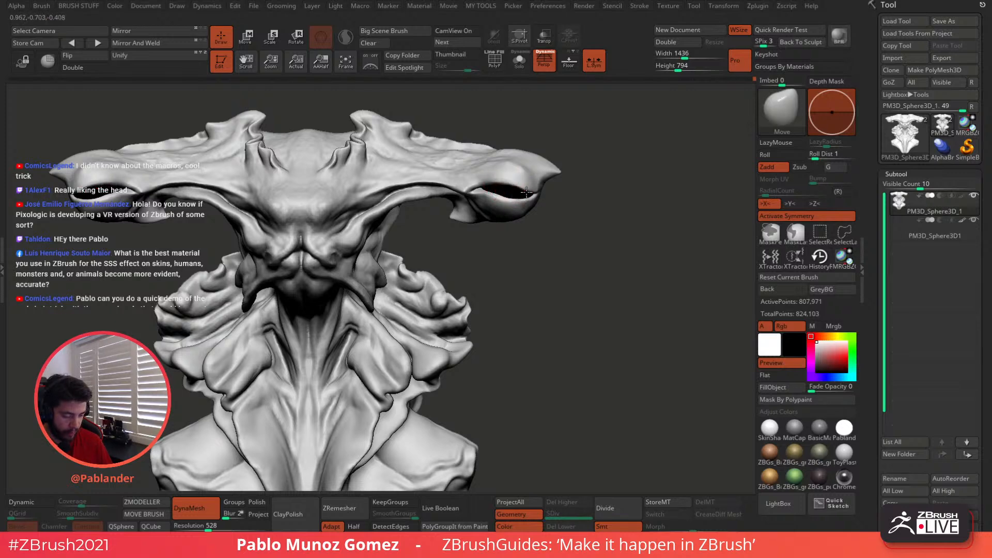
key("f")
mouse_move(523, 184)
right_mouse_down("ctrl")
mouse_move(536, 301)
mouse_move(544, 187)
mouse_move(535, 183)
right_mouse_up("ctrl")
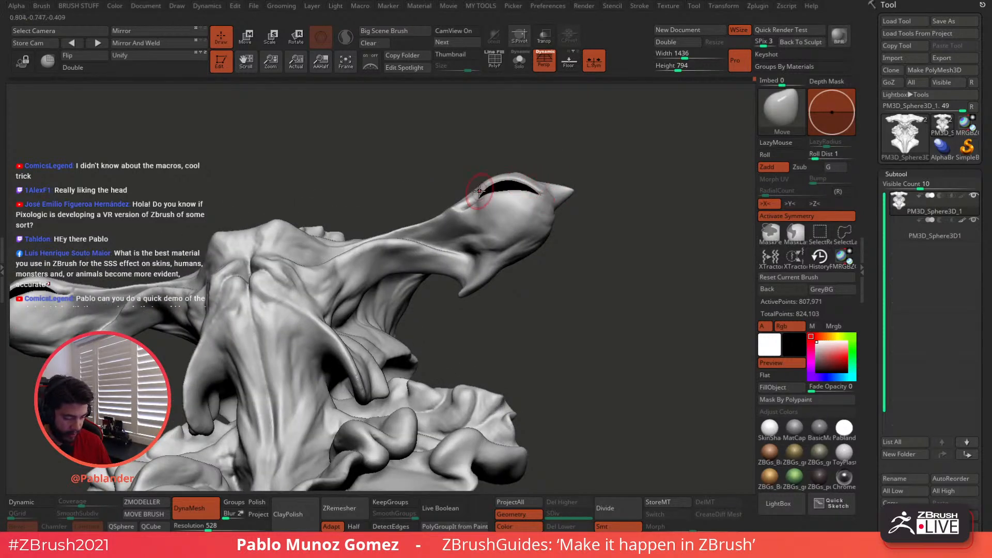
right_click_drag(543, 183, 517, 258)
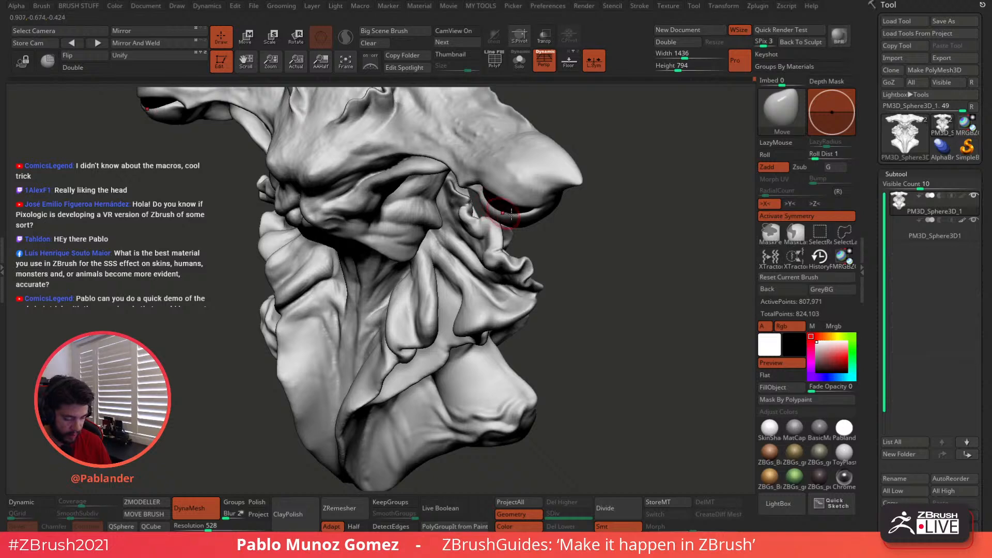
right_click_drag(513, 219, 550, 193)
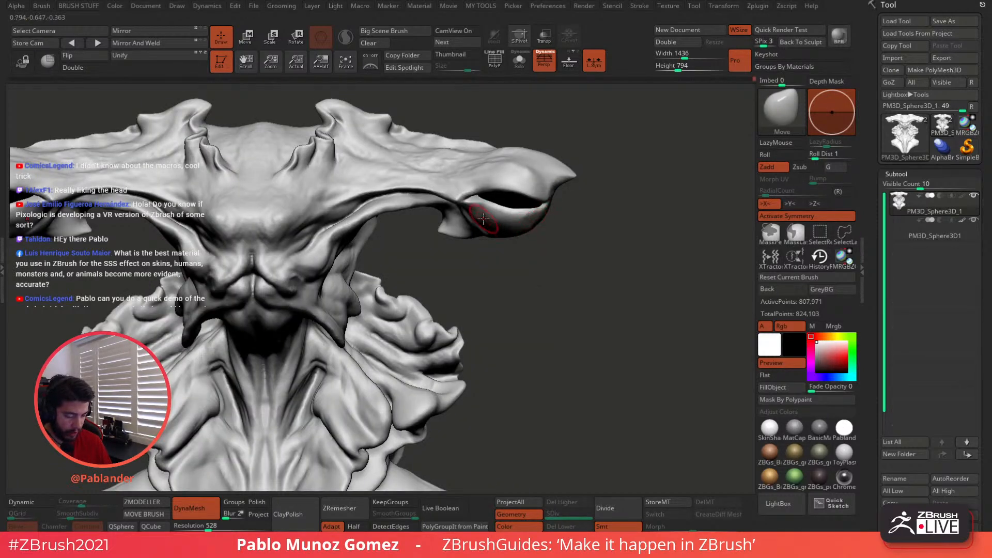
right_click_drag(524, 244, 594, 242)
- Choose the DamStandard brush and carve fine creases around the lower eyelid and the underside of the hammer end
key("b")
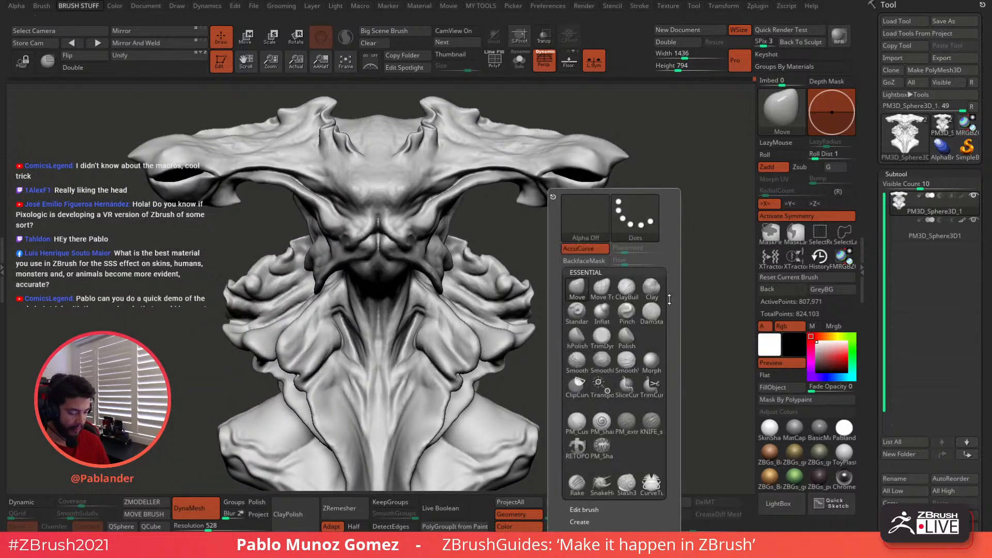
left_click(665, 296)
mouse_move(696, 228)
right_mouse_down()
mouse_move(684, 194)
mouse_move(672, 196)
right_mouse_up()
key("space")
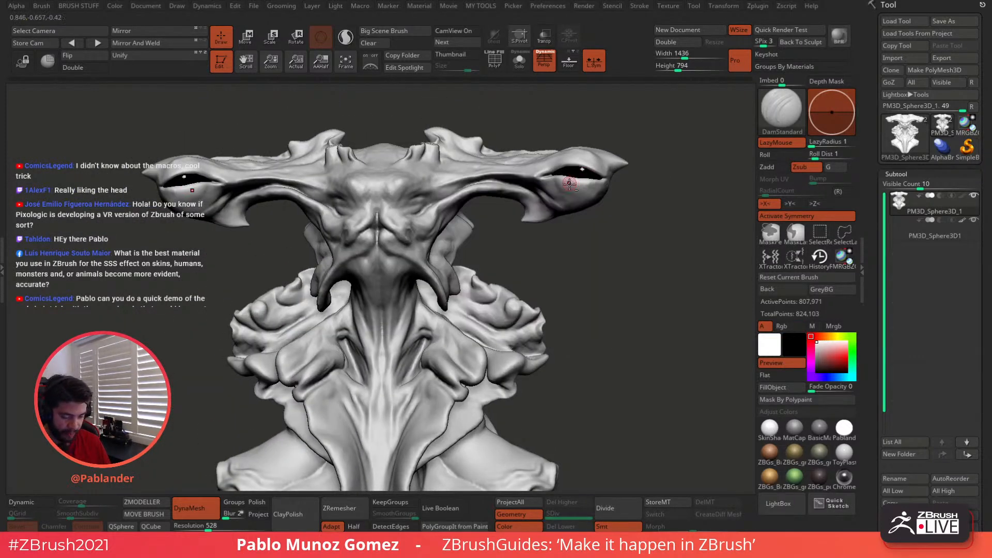
right_click_drag(571, 184, 548, 188, "ctrl")
key("space")
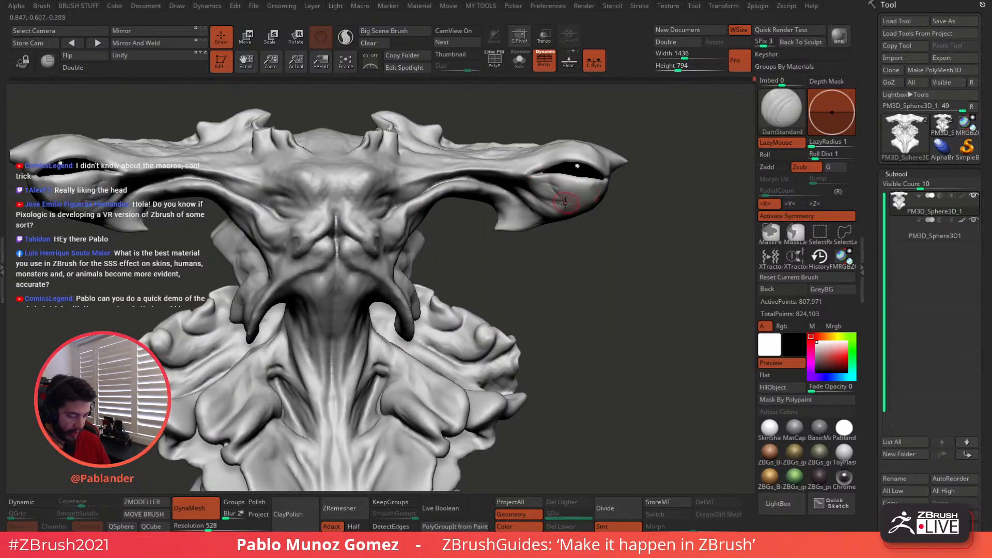
mouse_move(541, 186)
right_mouse_down()
mouse_move(516, 179)
mouse_move(540, 186)
right_mouse_up()
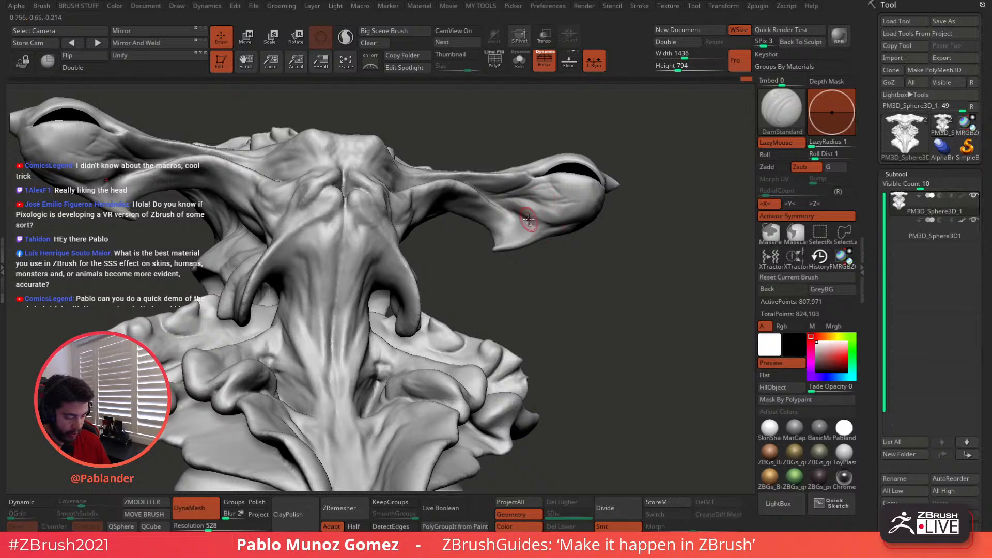
mouse_move(558, 219)
right_mouse_down()
mouse_move(593, 222)
mouse_move(605, 183)
mouse_move(633, 181)
mouse_move(592, 214)
mouse_move(608, 227)
mouse_move(594, 205)
right_mouse_up()
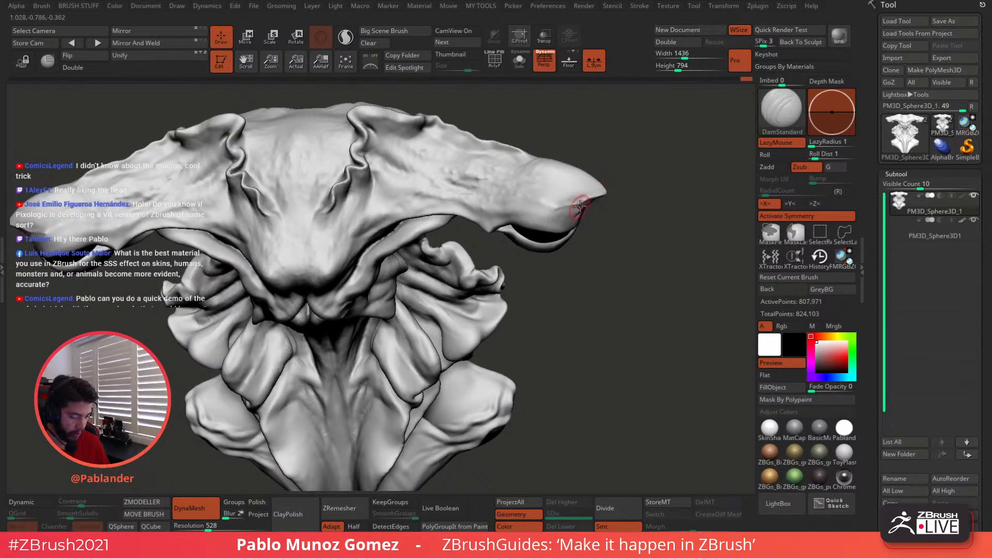
- Carve and smooth creases on top of the hammer, beside the wavy crest ridges
mouse_move(443, 203)
left_mouse_down()
mouse_move(485, 214)
mouse_move(539, 206)
mouse_move(525, 213)
mouse_move(533, 215)
left_mouse_up()
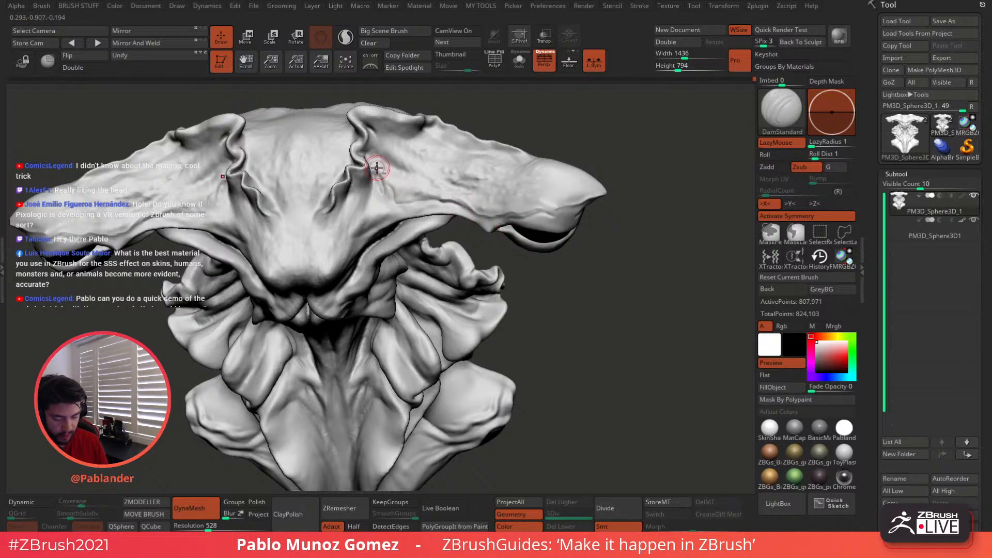
right_click_drag(378, 155, 373, 168)
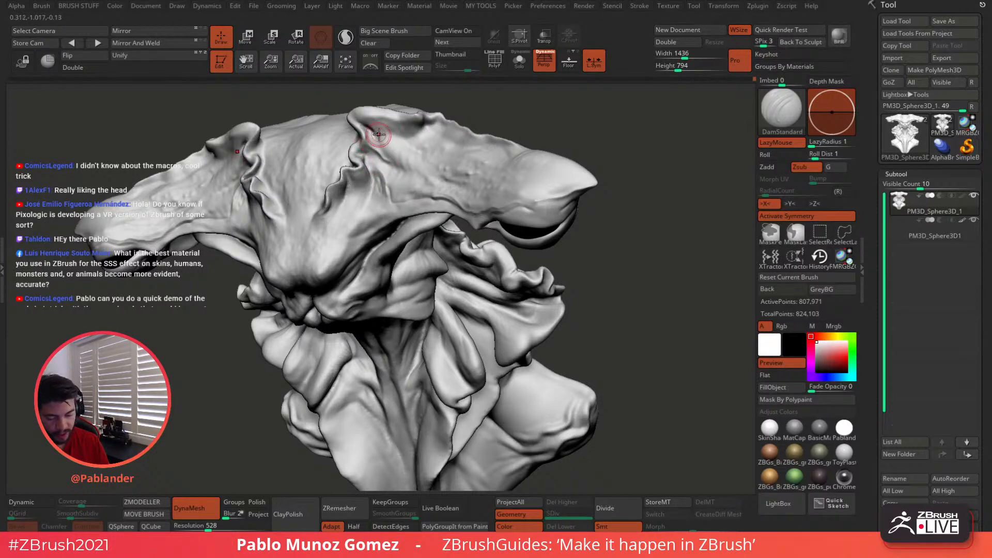
mouse_move(385, 138)
left_mouse_down()
mouse_move(403, 168)
mouse_move(373, 119)
left_mouse_up()
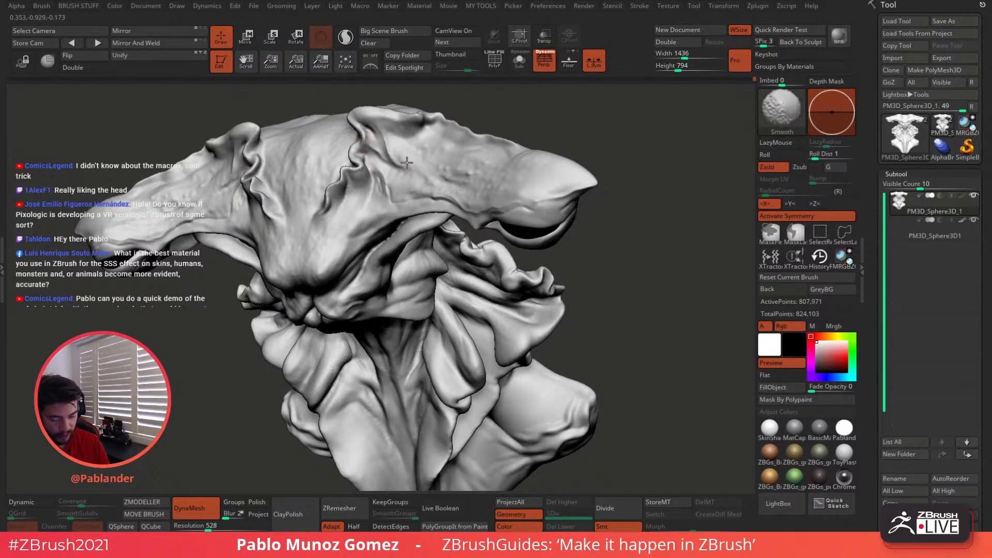
right_click_drag(407, 163, 424, 143)
mouse_move(397, 173)
right_mouse_down()
mouse_move(403, 183)
mouse_move(408, 148)
right_mouse_up()
- Carve the brow folds and the bridge of the nose from the front with DamStandard
mouse_move(528, 267)
right_mouse_down("alt")
mouse_move(566, 250)
mouse_move(578, 229)
right_mouse_up("alt")
mouse_move(470, 201)
left_mouse_down()
mouse_move(480, 183)
mouse_move(468, 189)
left_mouse_up()
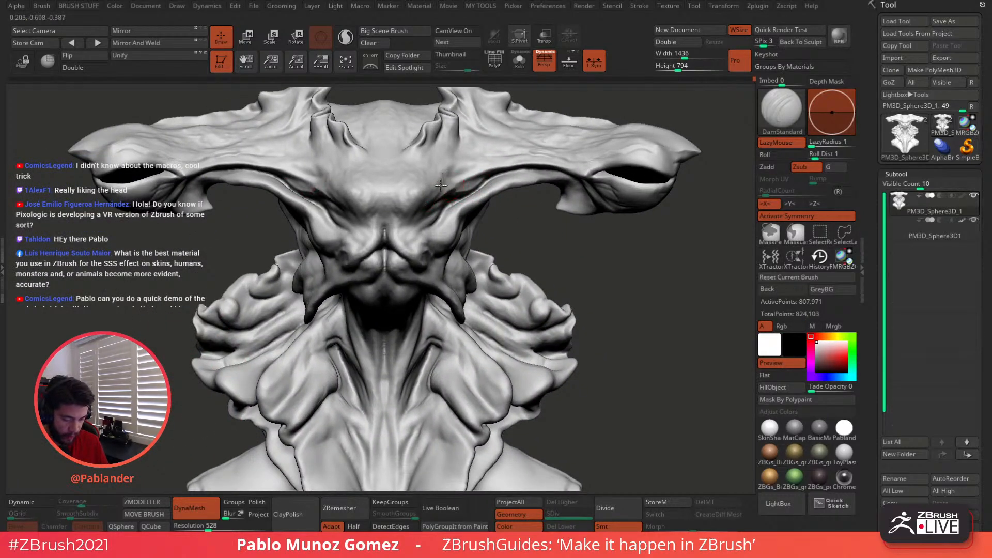
key("shift")
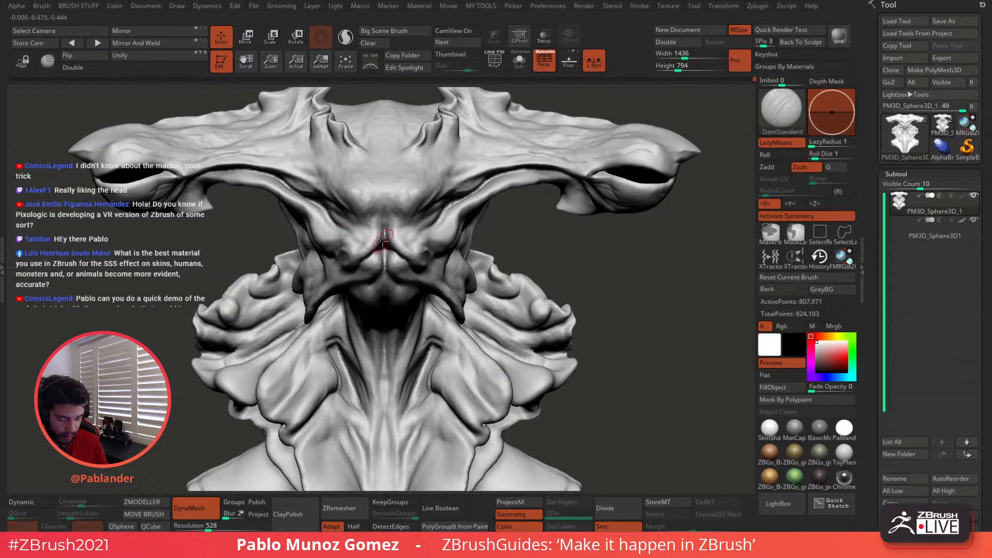
right_click_drag(386, 210, 394, 217)
left_click_drag(385, 204, 383, 224)
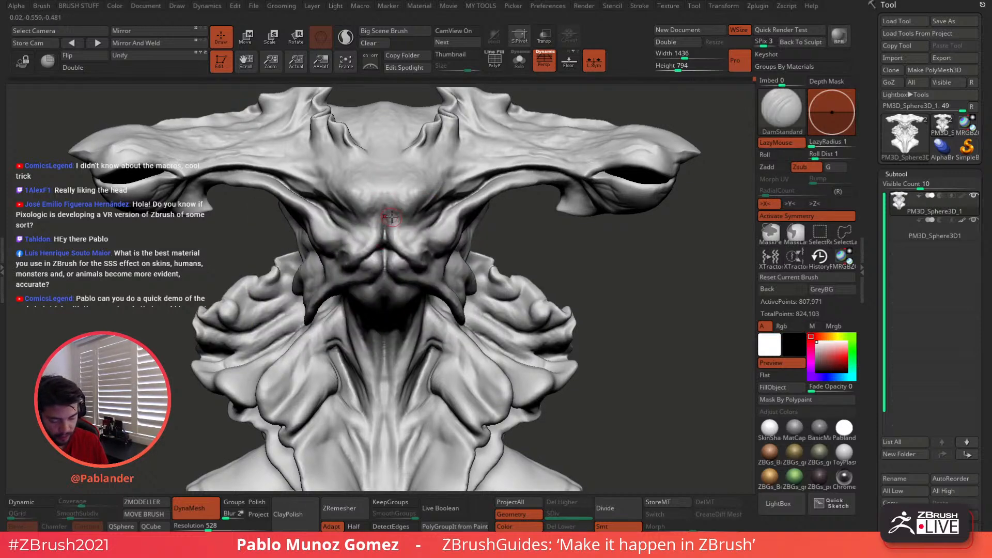
right_click_drag(392, 217, 399, 222)
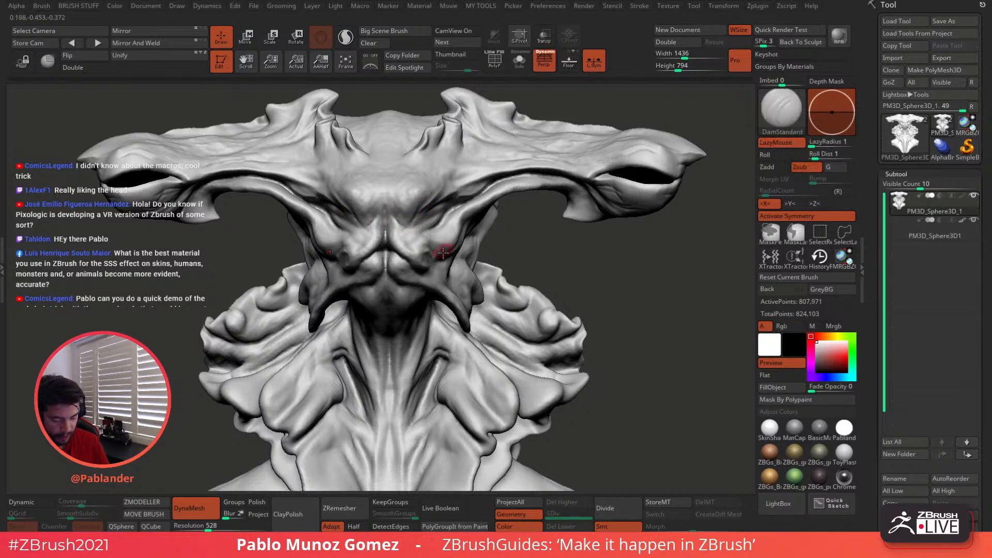
- Carve creases along the cheeks, muzzle and chin, and extend them down the throat with DamStandard
mouse_move(431, 222)
right_mouse_down()
mouse_move(523, 217)
mouse_move(456, 214)
right_mouse_up()
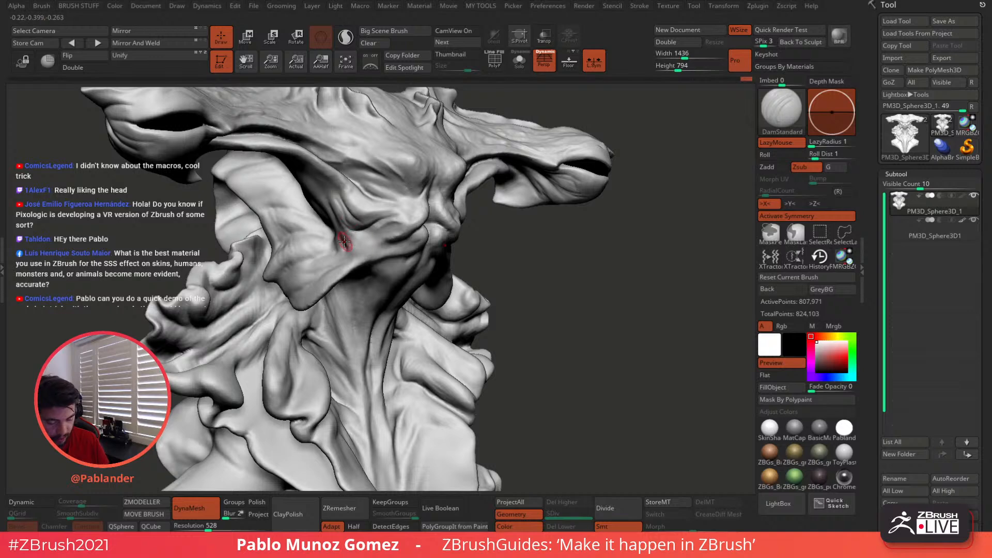
mouse_move(369, 234)
right_mouse_down()
mouse_move(457, 230)
mouse_move(407, 235)
right_mouse_up()
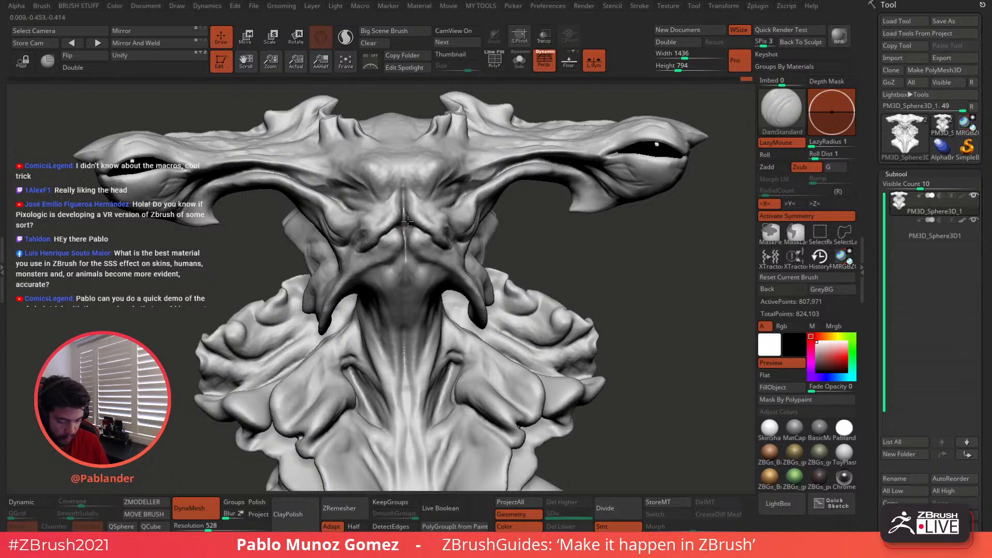
left_click_drag(400, 296, 397, 303)
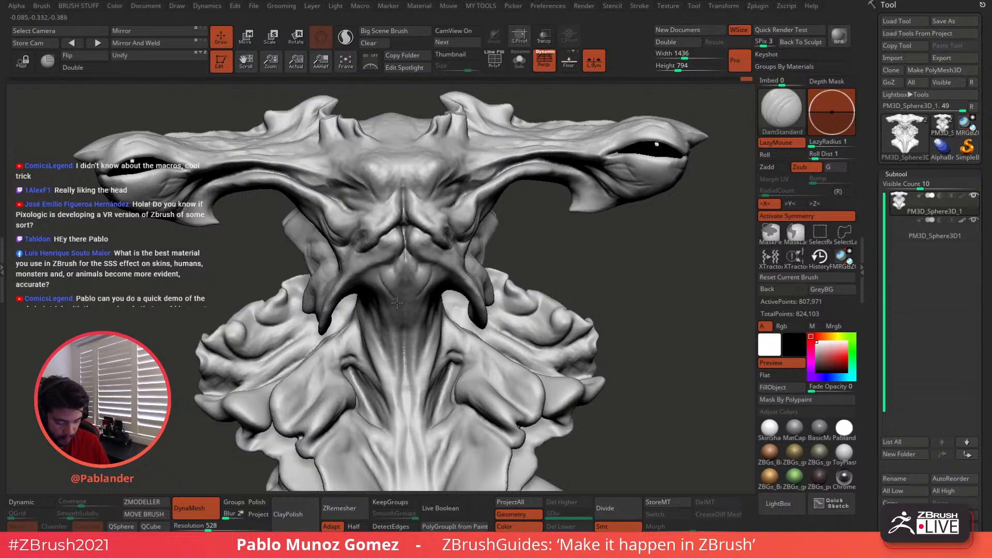
left_click_drag(422, 262, 423, 253)
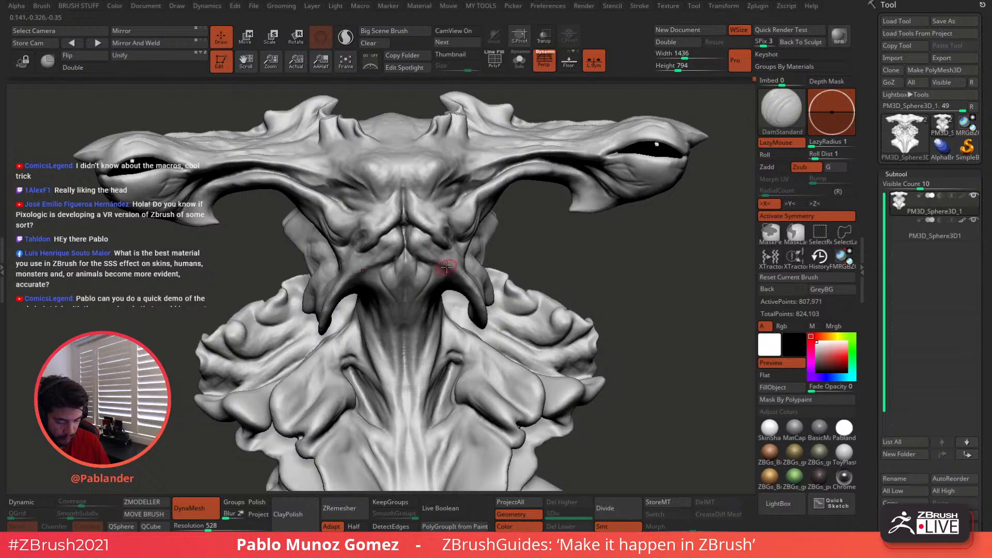
right_click_drag(455, 253, 459, 224)
left_click_drag(446, 269, 427, 340)
left_click_drag(425, 283, 415, 394)
- Carve and smooth a crease above the eyelid's outer corner, and switch to the PM_Custom_Clay brush
mouse_move(500, 300)
right_mouse_down("alt")
mouse_move(578, 256)
mouse_move(573, 245)
right_mouse_up("alt")
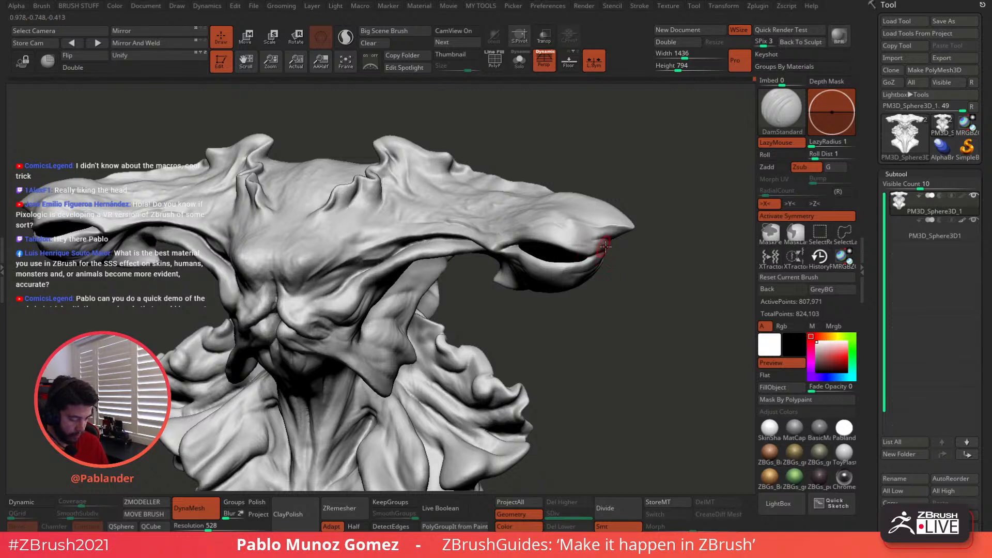
left_click_drag(601, 245, 550, 238)
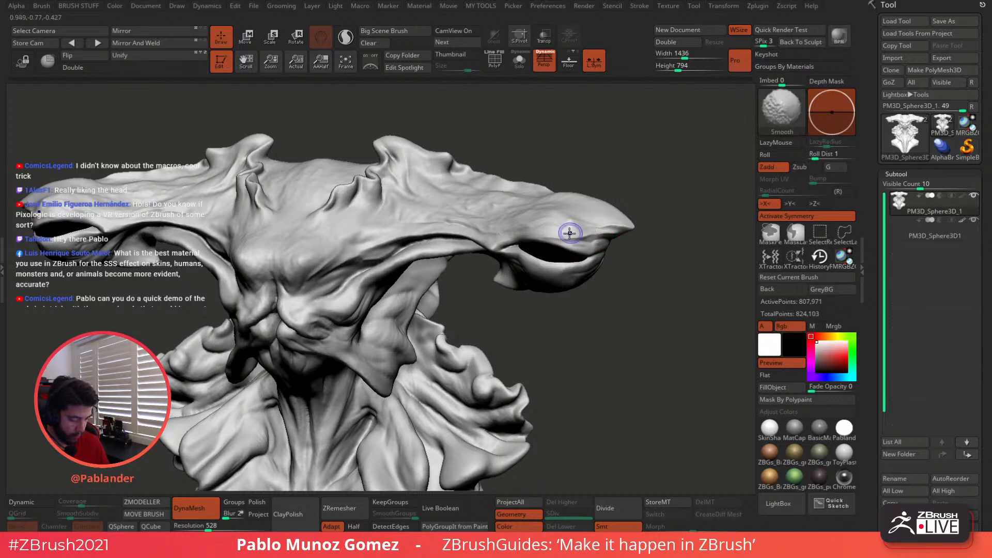
key("b")
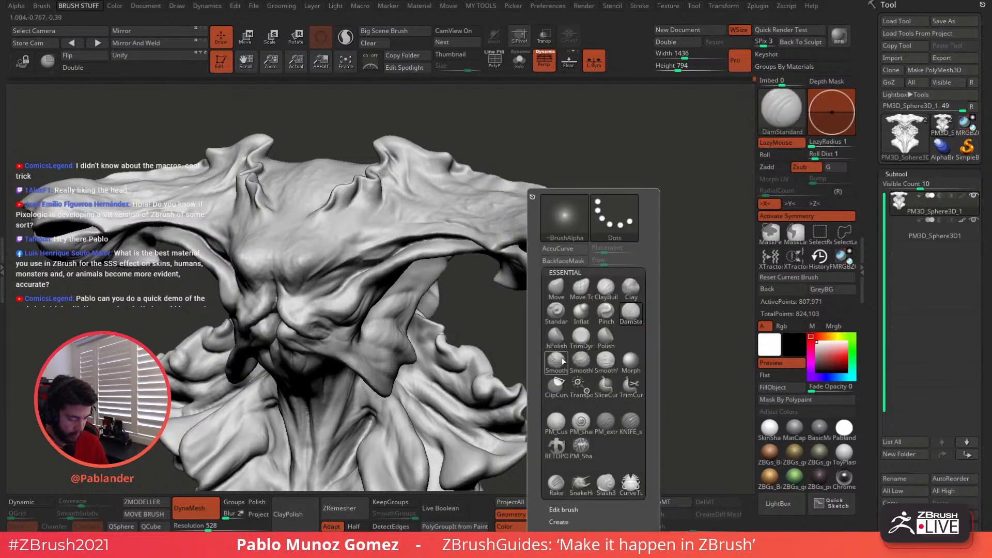
left_click(556, 421)
- Build up the eyelid folds and the underside of the hammer end with the clay brush
right_click_drag(676, 256, 567, 246)
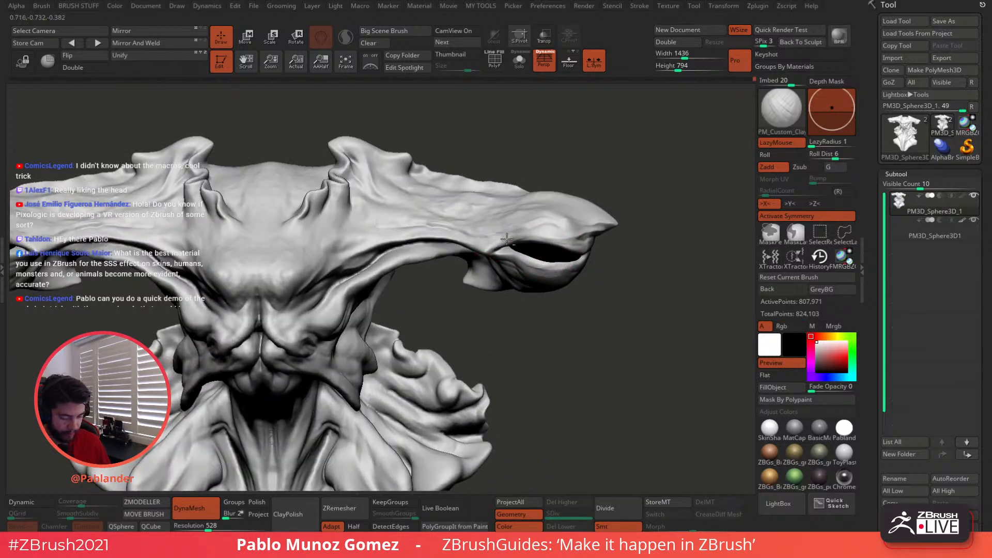
mouse_move(506, 239)
right_mouse_down()
mouse_move(522, 277)
mouse_move(463, 288)
mouse_move(434, 268)
mouse_move(451, 282)
right_mouse_up()
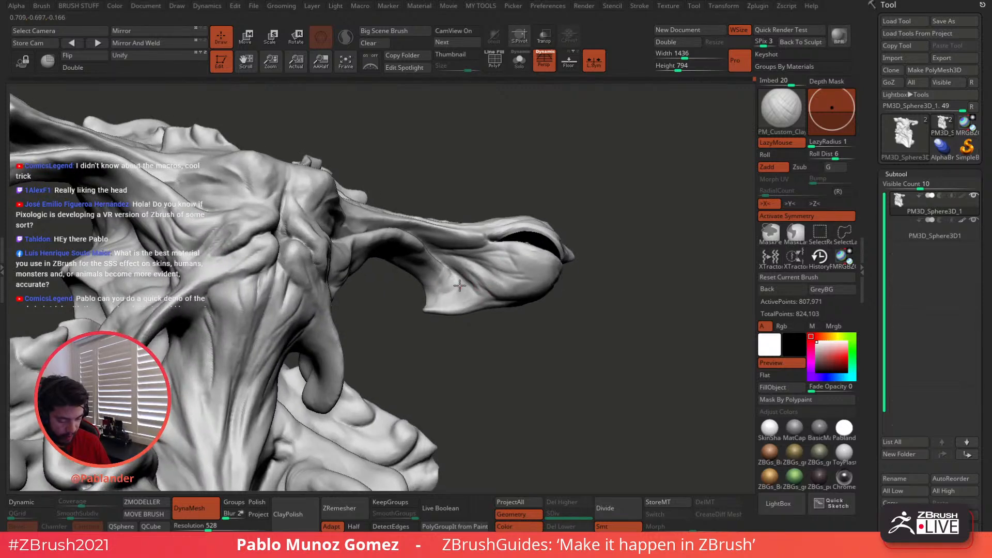
right_click_drag(523, 218, 498, 252)
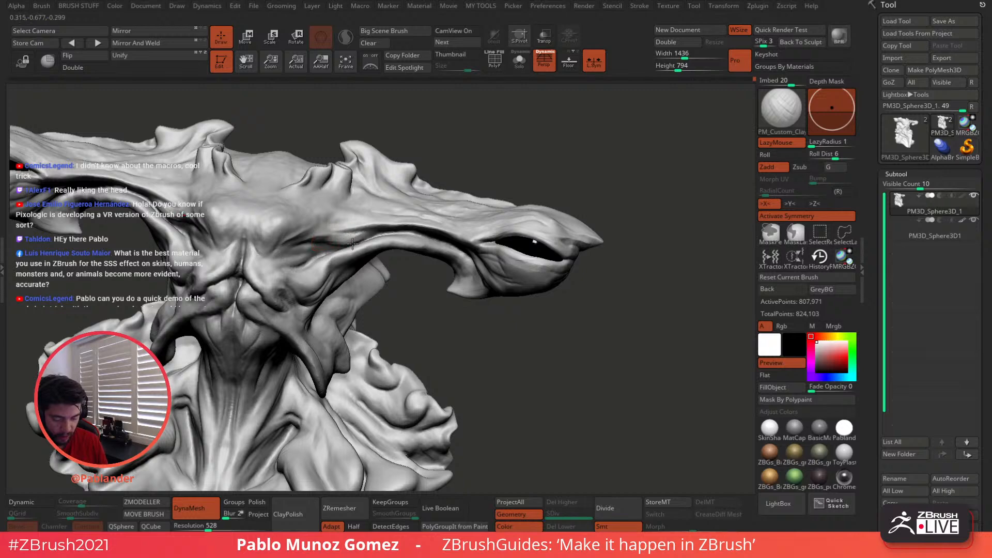
- Build up and smooth the brow and forehead forms below the crest ridges with the clay brush
mouse_move(372, 221)
right_mouse_down()
mouse_move(538, 217)
mouse_move(516, 186)
mouse_move(496, 195)
right_mouse_up()
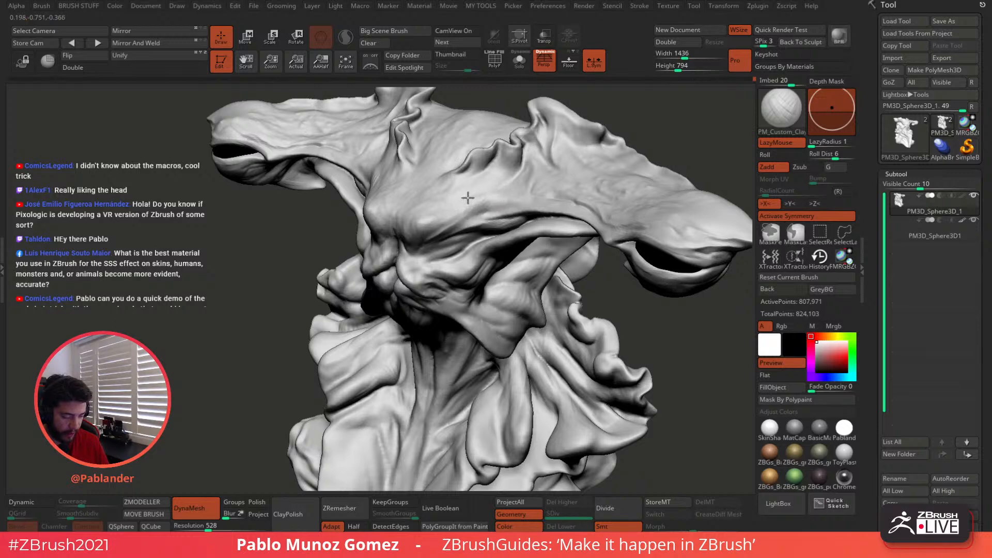
right_click_drag(428, 233, 416, 242, "shift")
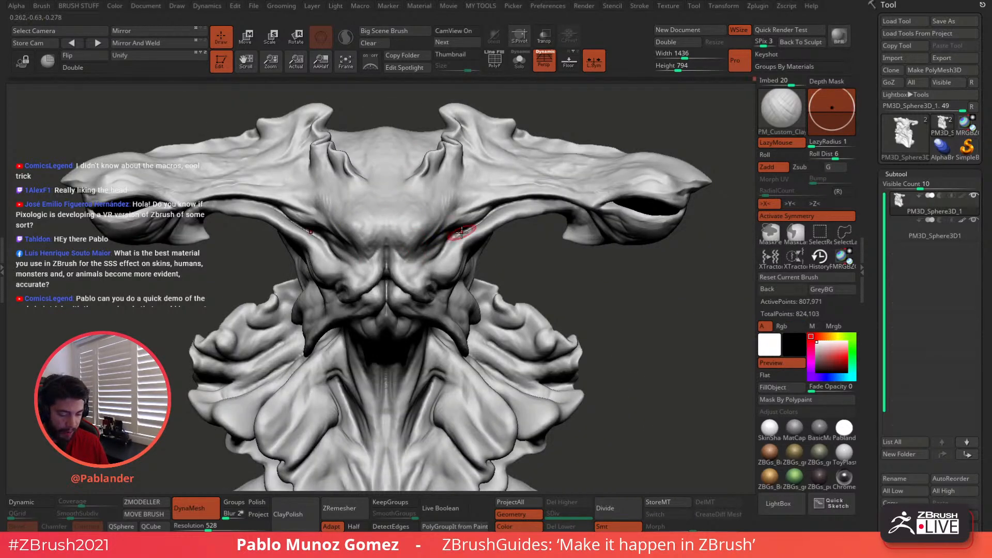
right_click_drag(466, 210, 487, 201, "alt")
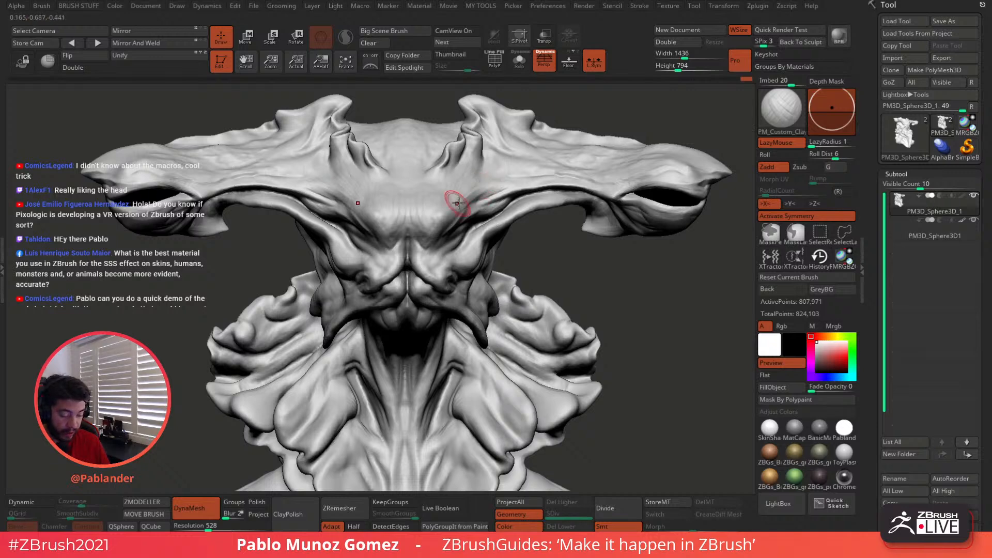
right_click_drag(454, 197, 475, 198, "alt")
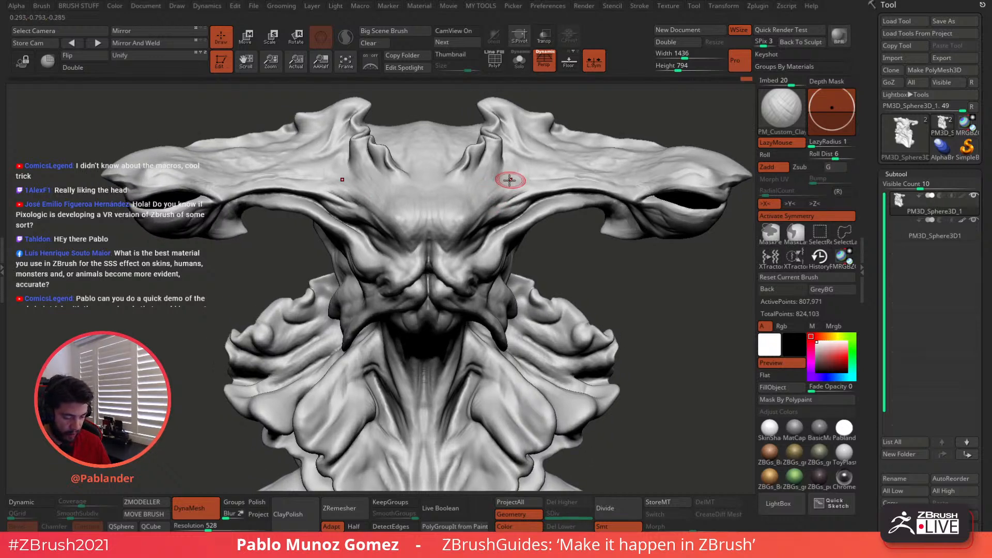
left_click_drag(529, 187, 522, 196, "shift")
right_click_drag(509, 199, 472, 173, "alt")
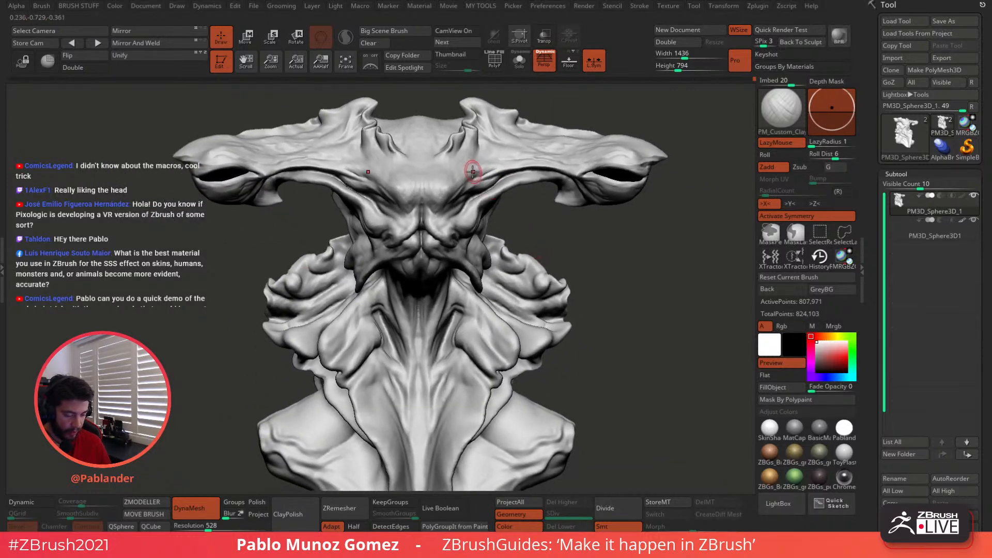
- Reshape the eye opening at the hammer end with the Move brush and smooth the lower eyelid
mouse_move(622, 187)
right_mouse_down()
mouse_move(600, 207)
mouse_move(566, 203)
mouse_move(553, 217)
mouse_move(517, 206)
right_mouse_up()
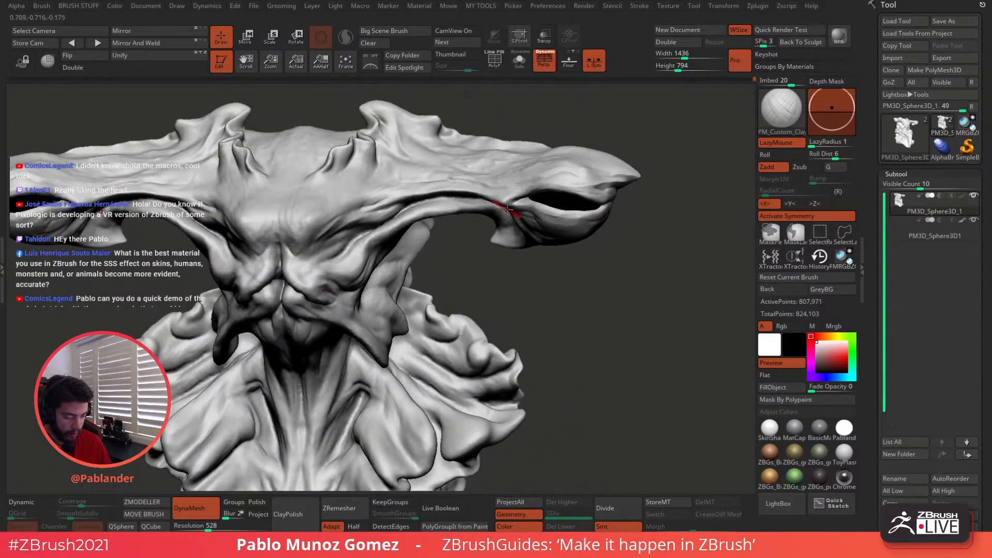
key("b")
key("m")
key("v")
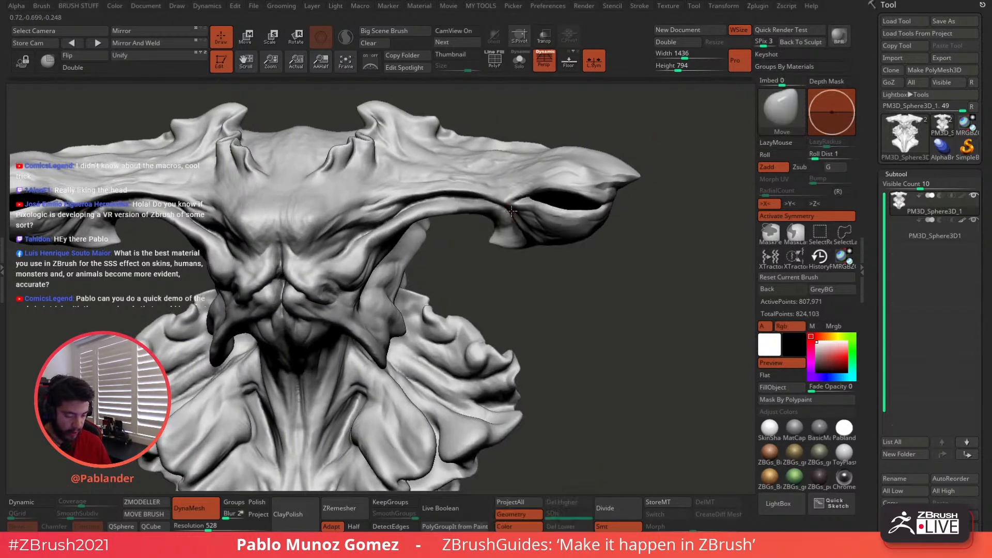
key("space")
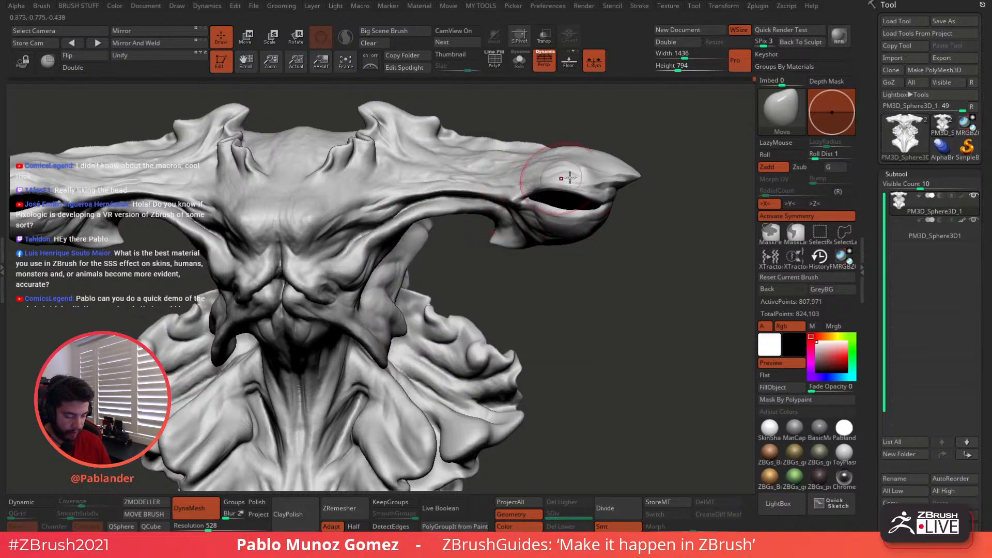
key("space")
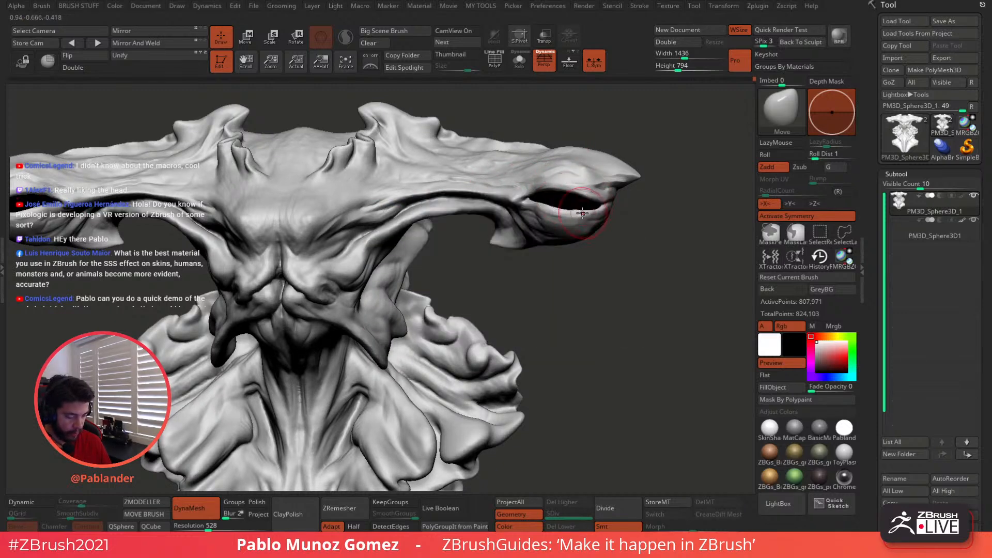
left_click_drag(563, 210, 567, 208)
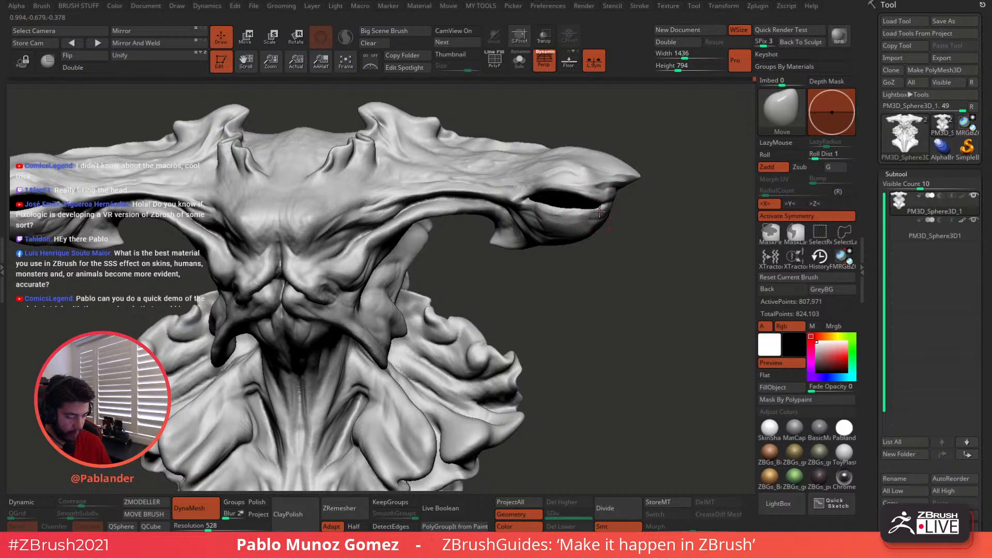
mouse_move(633, 247)
left_mouse_down()
mouse_move(642, 211)
mouse_move(637, 254)
left_mouse_up()
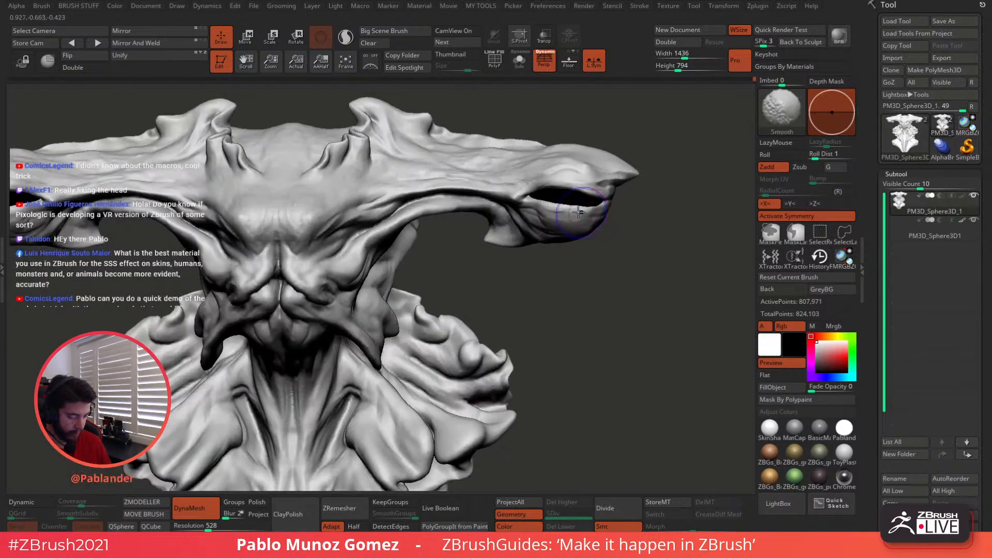
left_click_drag(579, 214, 590, 209, "shift")
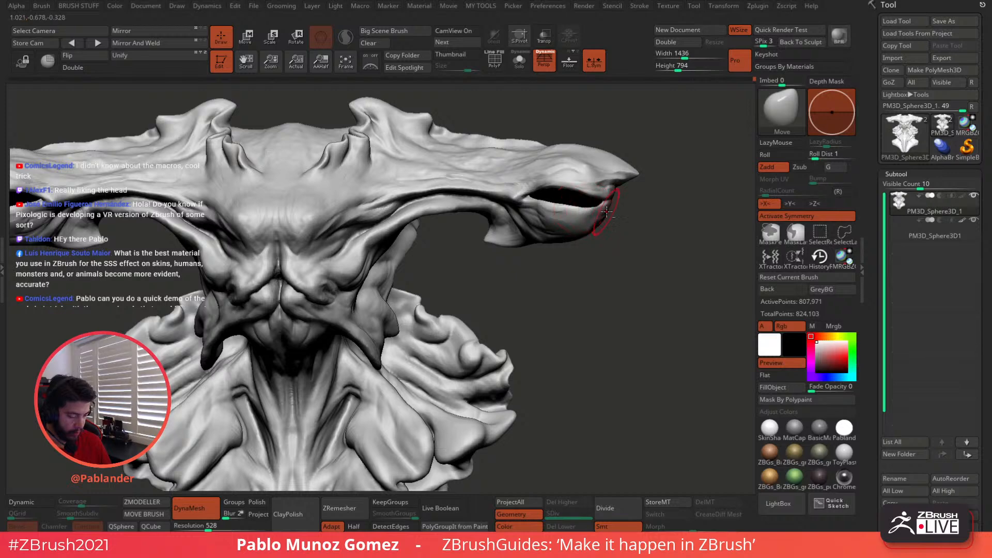
- Build up the lower eyelid rim from corner to corner with the Standard brush at a reduced draw size
key("b")
key("s")
key("t")
key("space")
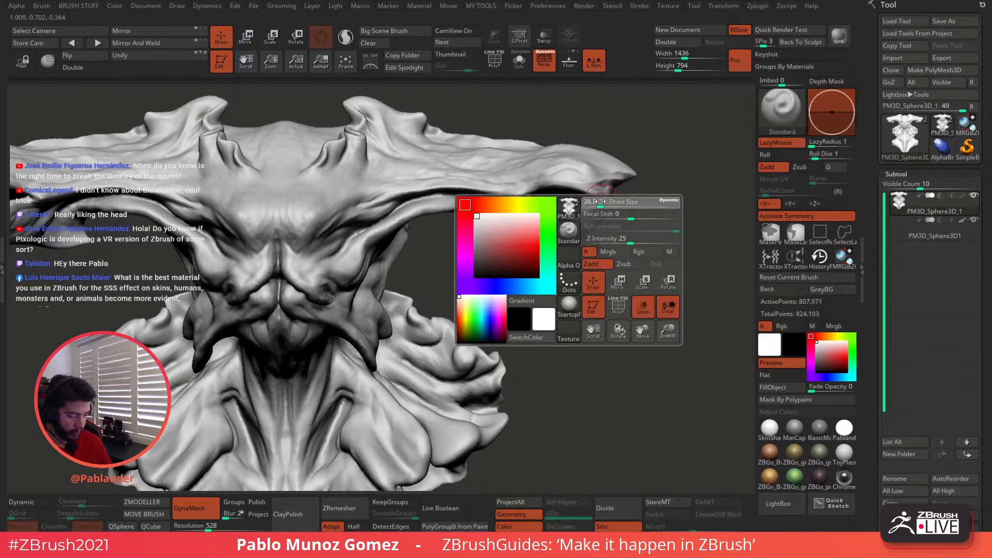
left_click_drag(600, 202, 549, 204)
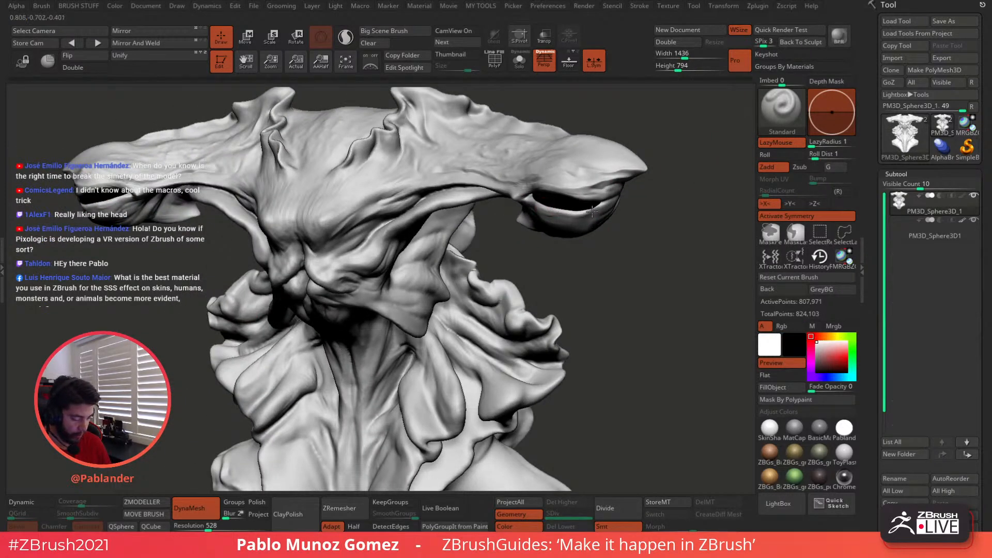
mouse_move(615, 197)
left_mouse_down()
mouse_move(572, 214)
mouse_move(534, 205)
mouse_move(535, 223)
left_mouse_up()
mouse_move(535, 224)
right_mouse_down()
mouse_move(586, 215)
mouse_move(591, 181)
mouse_move(594, 204)
mouse_move(639, 194)
right_mouse_up()
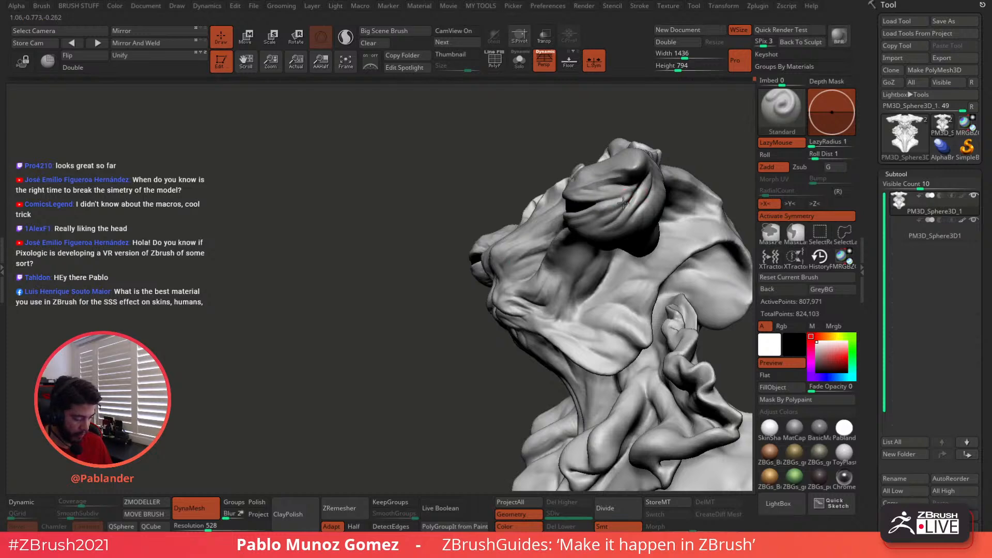
key("shift")
mouse_move(624, 211)
right_mouse_down()
mouse_move(634, 193)
mouse_move(538, 201)
right_mouse_up()
- Sharpen the creases around the eyelid corners with the DamStandard brush
key("b")
key("d")
key("s")
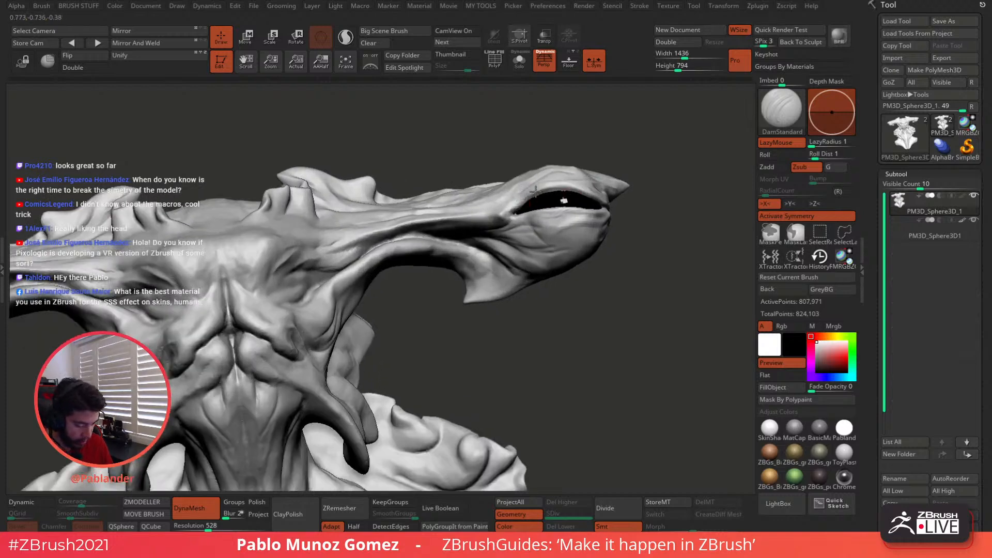
right_click_drag(602, 199, 606, 218)
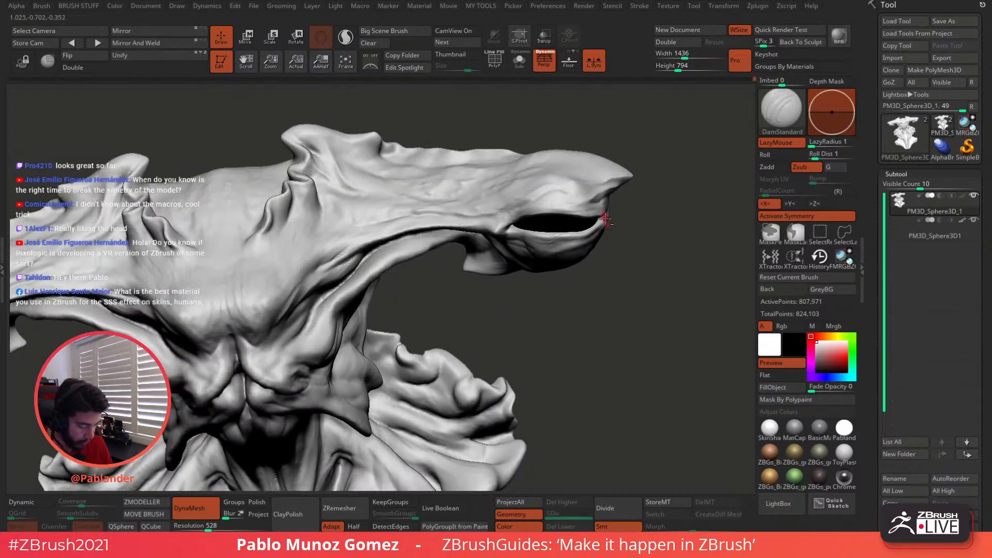
right_click_drag(505, 237, 579, 288)
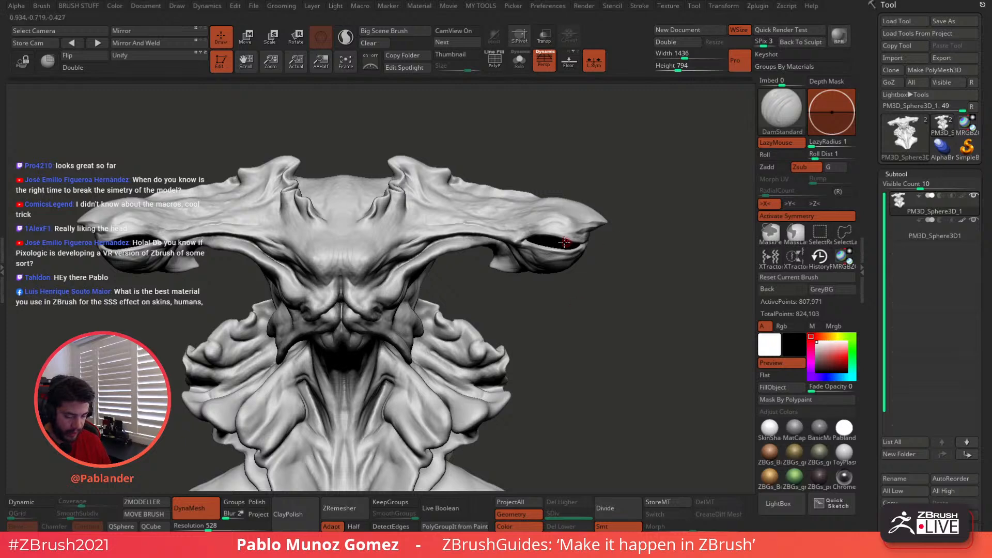
right_click_drag(596, 236, 647, 221, "alt")
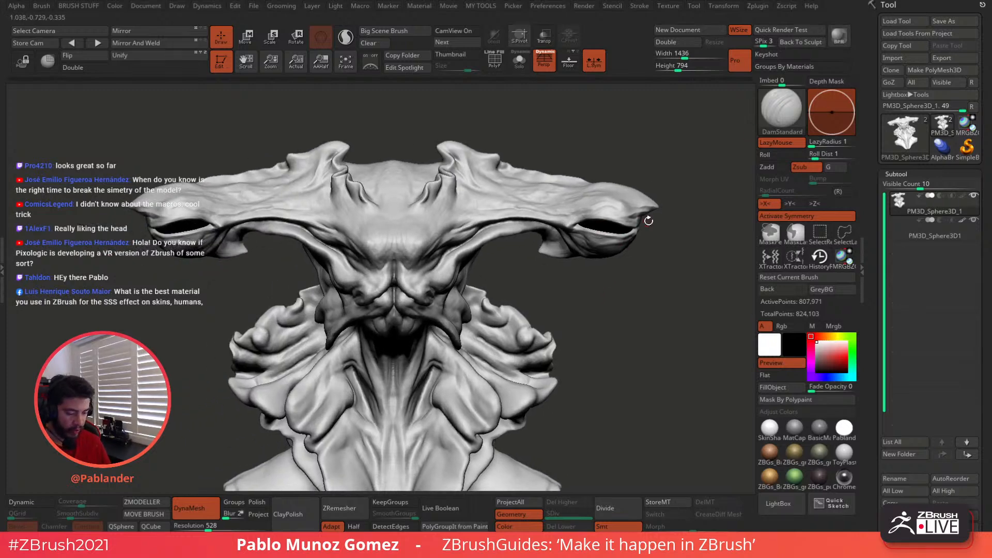
- Make the eyeballs the active subtool, isolate them and choose the MeshProject brush
left_click(598, 222, "alt")
key("alt+s")
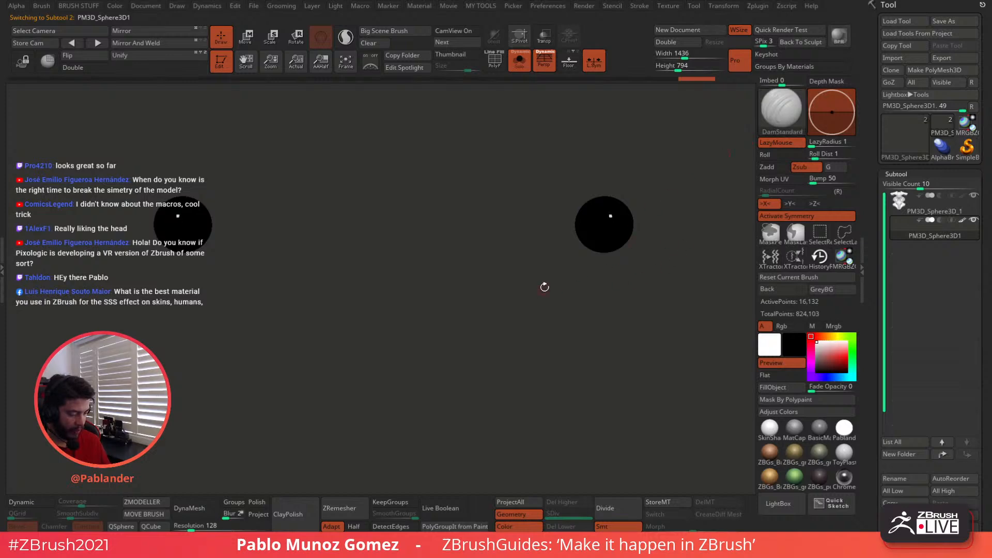
key("b")
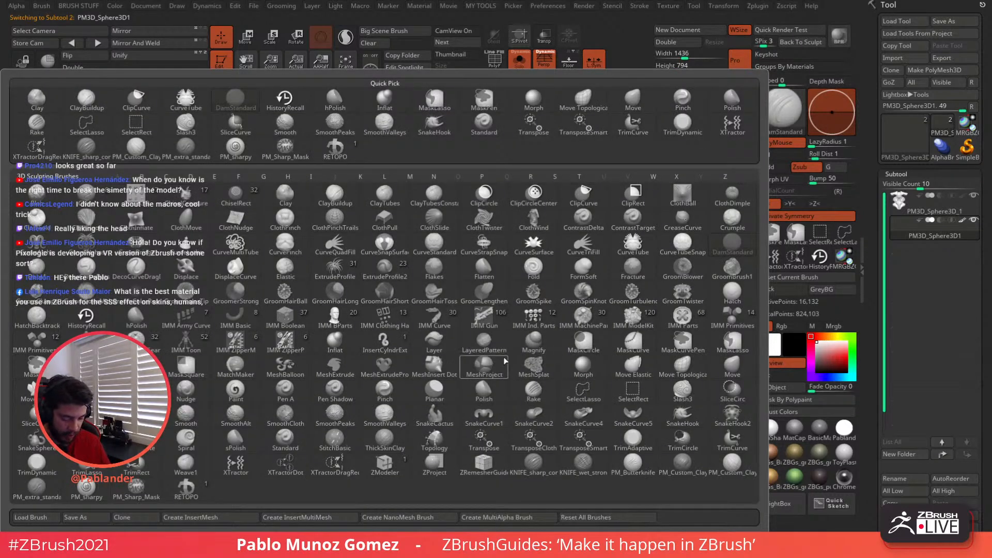
left_click(486, 371)
left_click(507, 391)
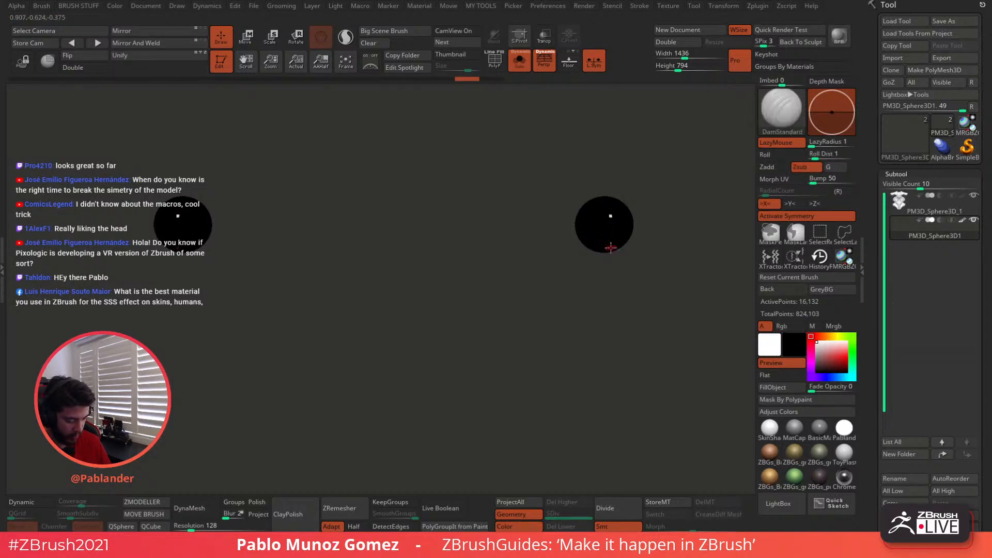
- Hide the eyeballs' polypaint and turn off LazyMouse for the MeshProject brush
left_click(962, 220)
left_click_drag(609, 235, 601, 225)
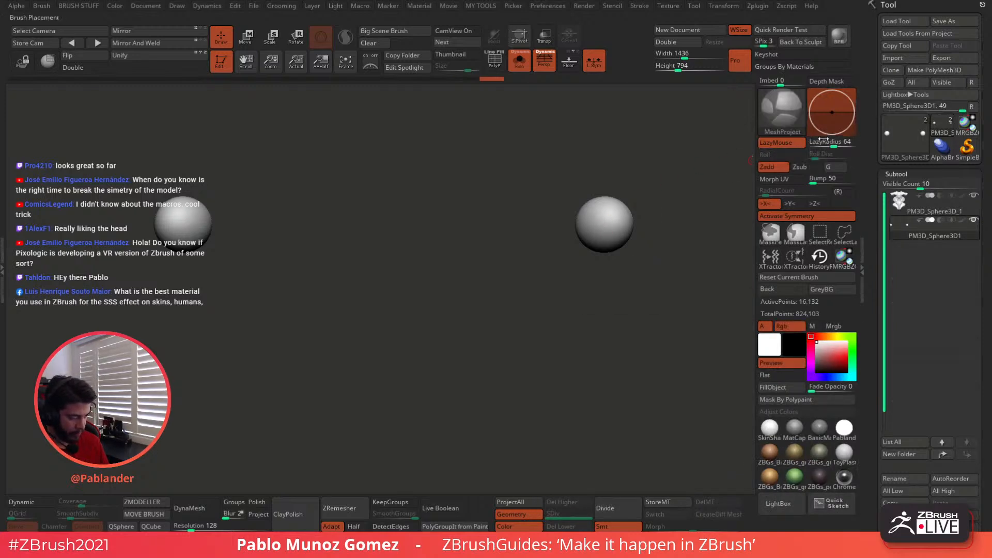
left_click(782, 143)
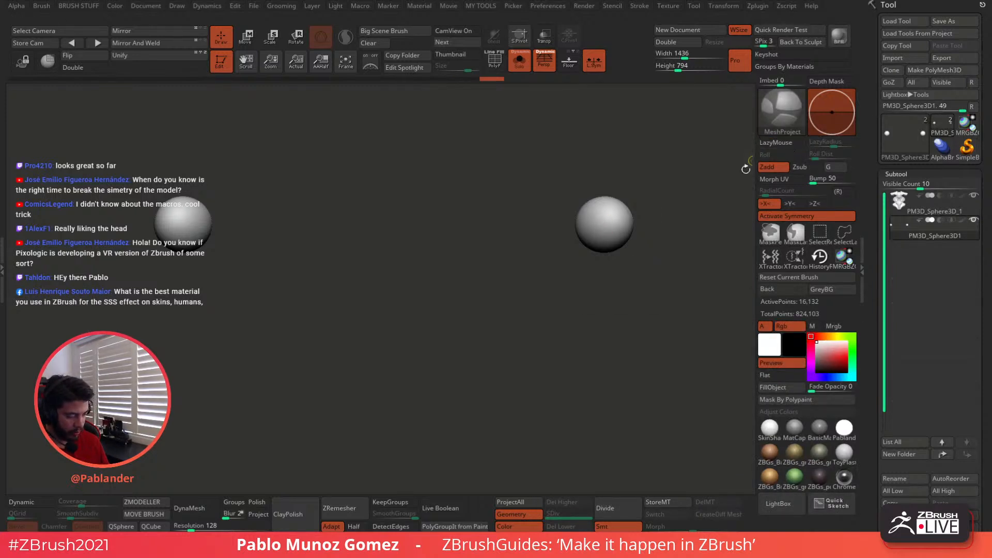
- Try adding a projected mesh piece to the front of each eyeball with MeshProject, and undo it
left_click(601, 229)
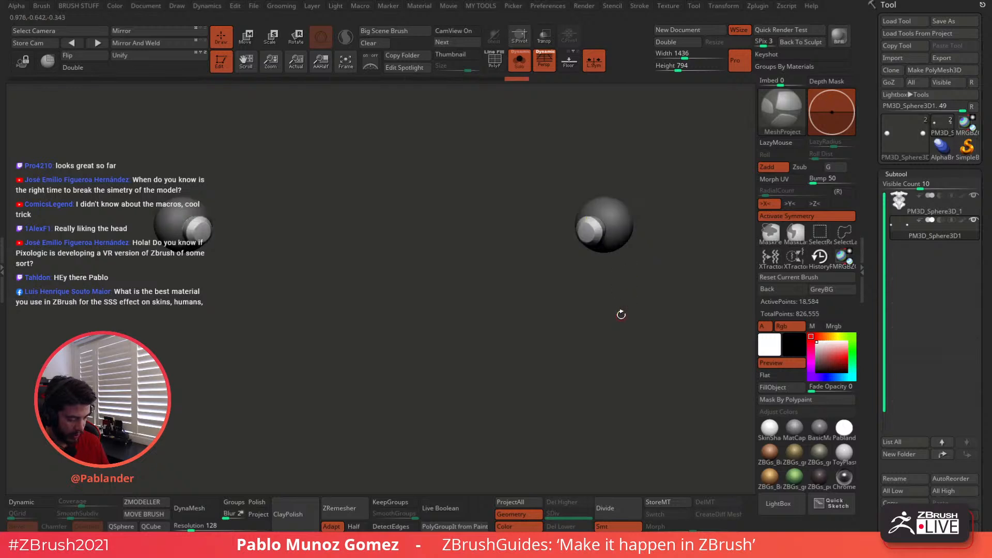
left_click_drag(612, 288, 574, 307)
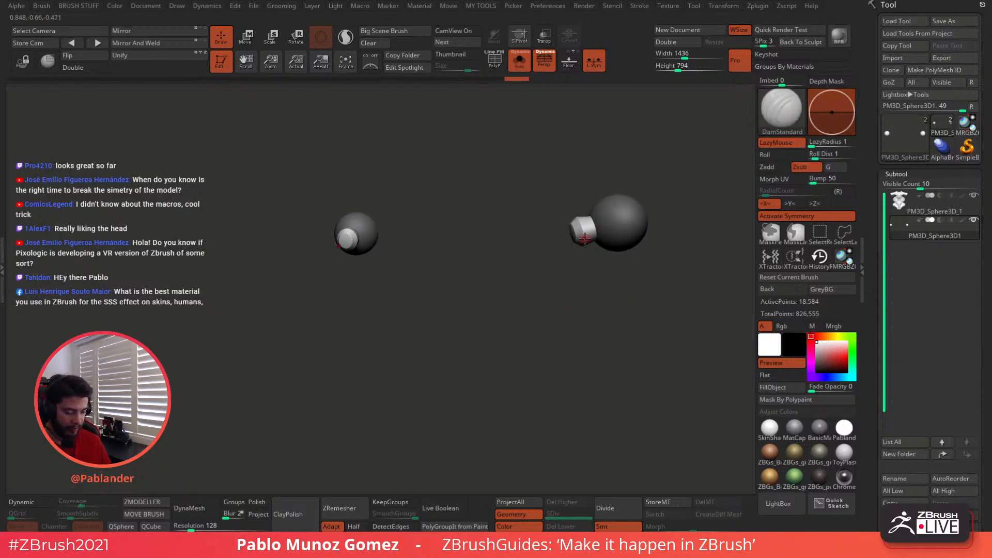
left_click_drag(584, 266, 590, 297)
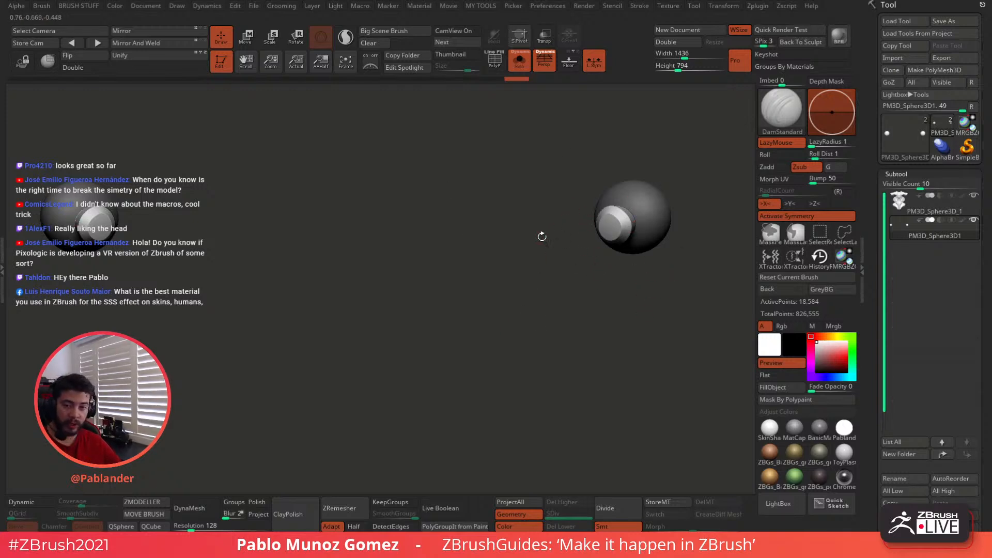
key("ctrl+z")
key("ctrl+z")
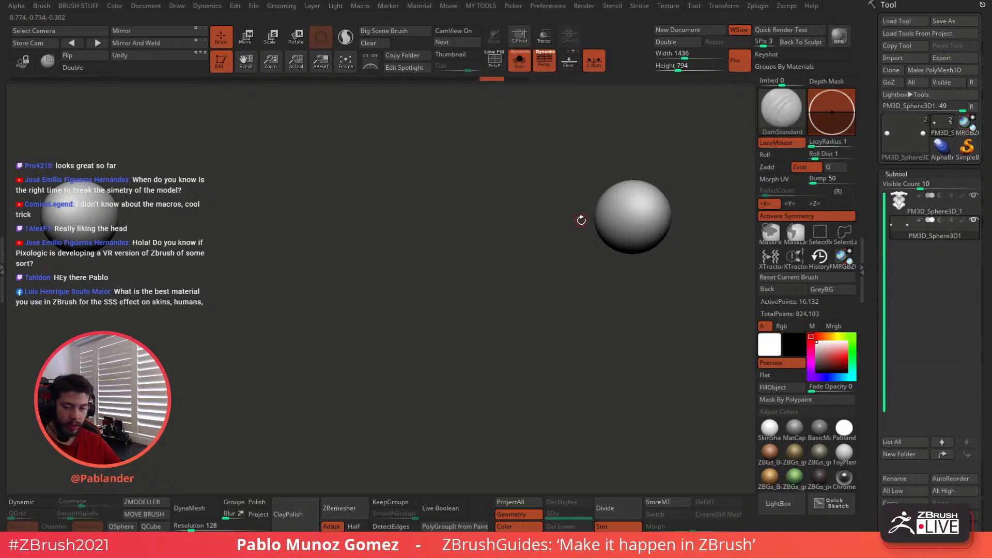
- Project a small rounded disc onto the front of each eyeball with the MeshProject brush
key("space")
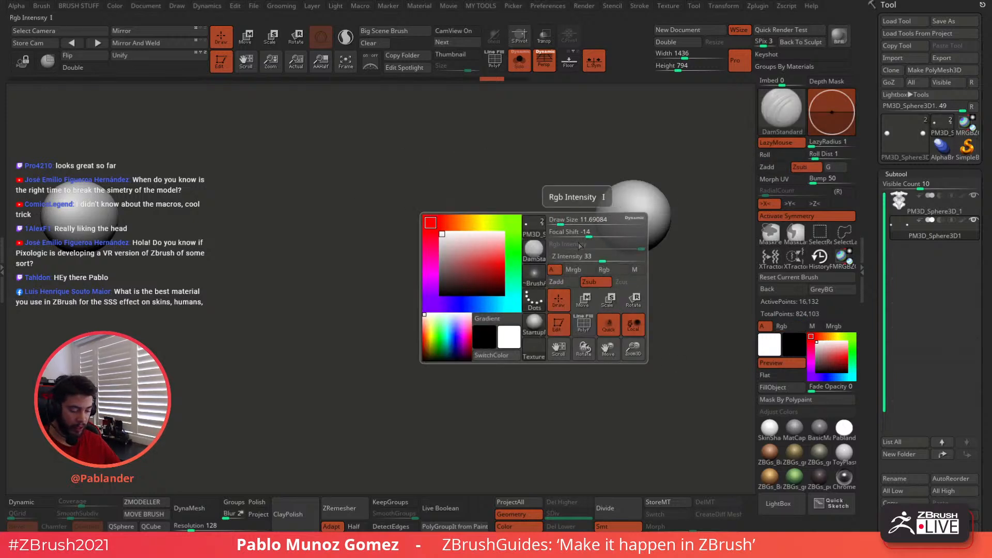
key("space")
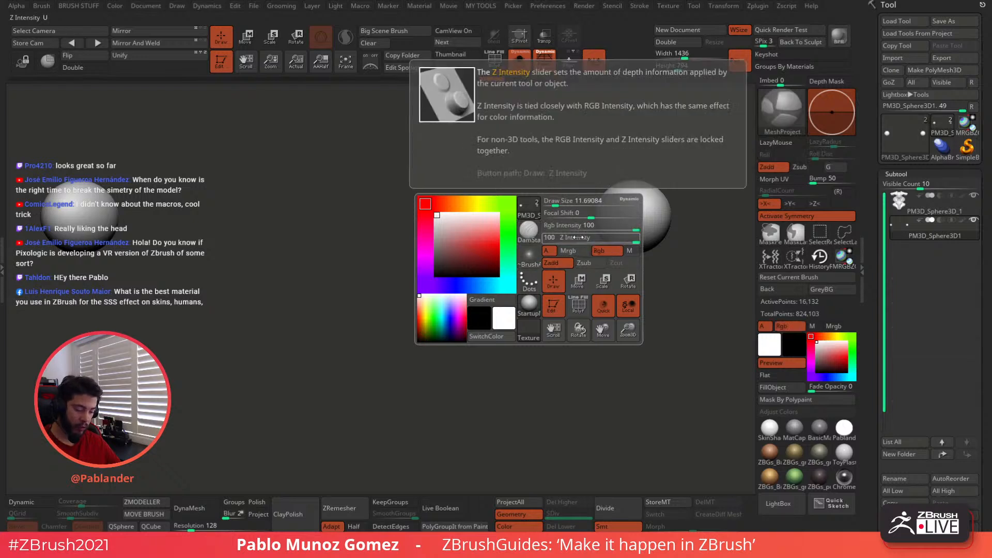
left_click_drag(632, 241, 618, 243, "shift")
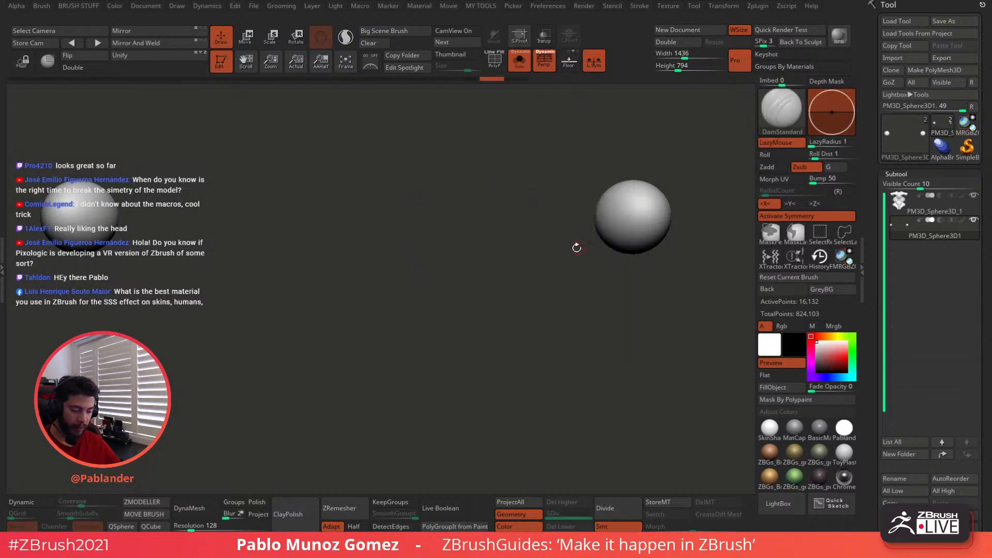
mouse_move(617, 224)
left_mouse_down("ctrl")
mouse_move(611, 216)
mouse_move(621, 221)
left_mouse_up("ctrl")
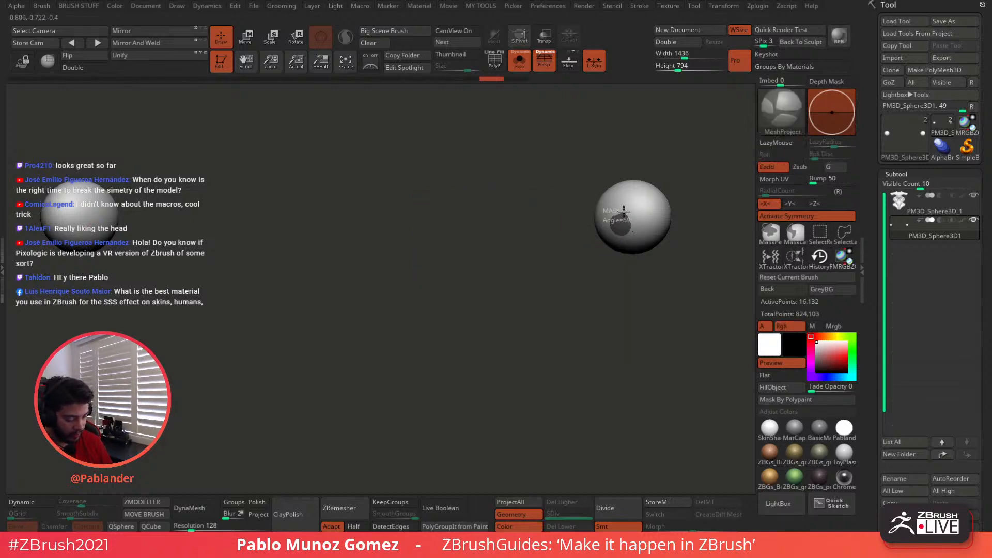
left_click(616, 262, "ctrl")
right_click_drag(628, 241, 618, 277)
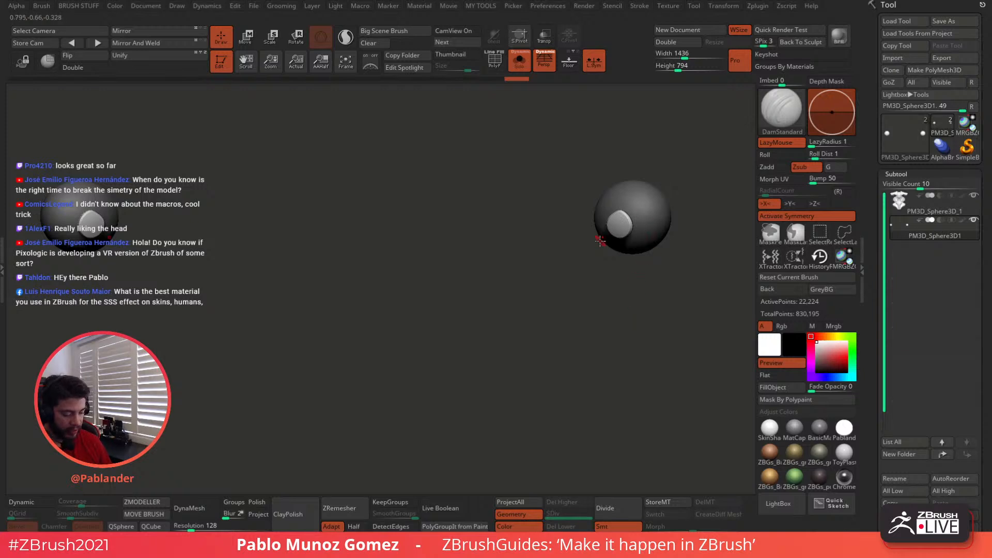
key("space")
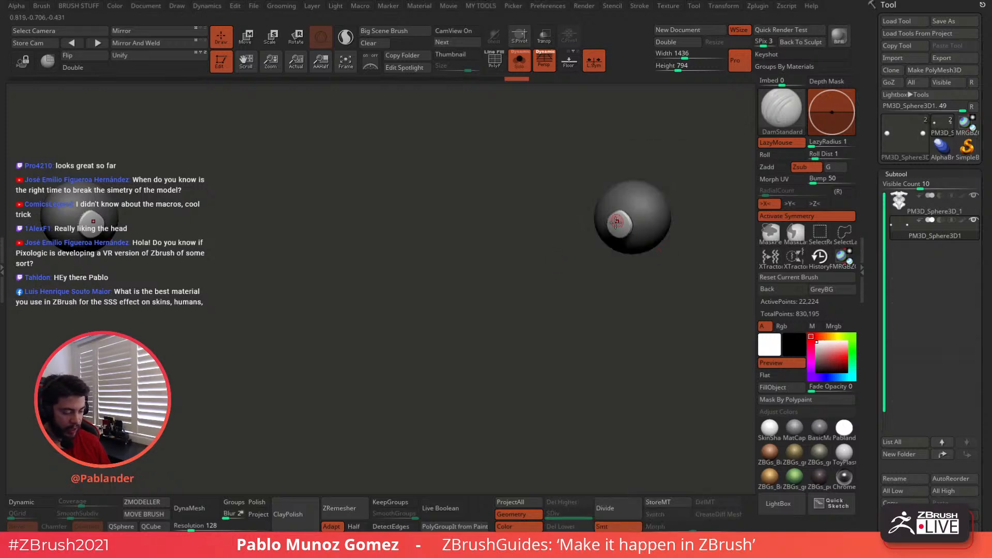
- Split the unmasked discs from the eyeballs into their own subtool and make it active
key("space")
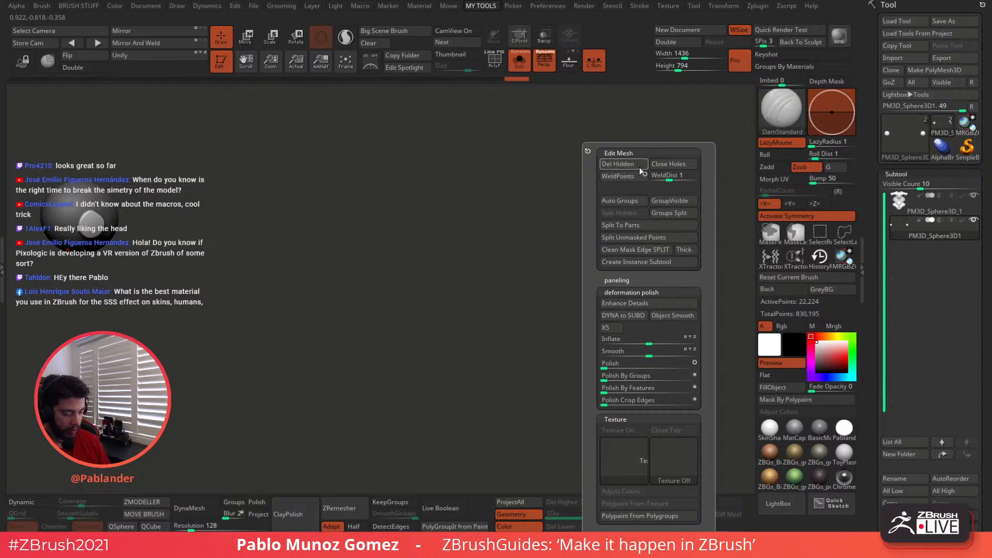
left_click(654, 241)
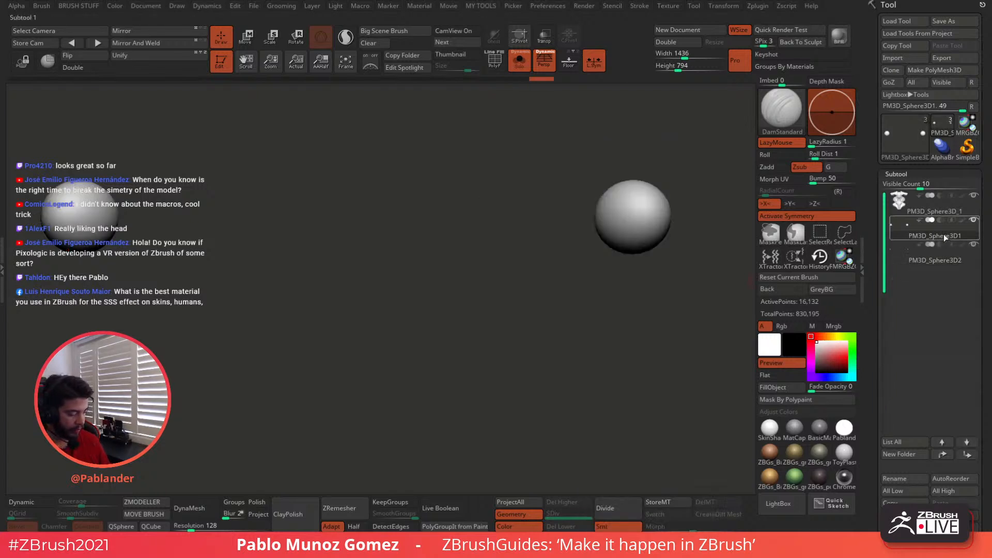
left_click(931, 264)
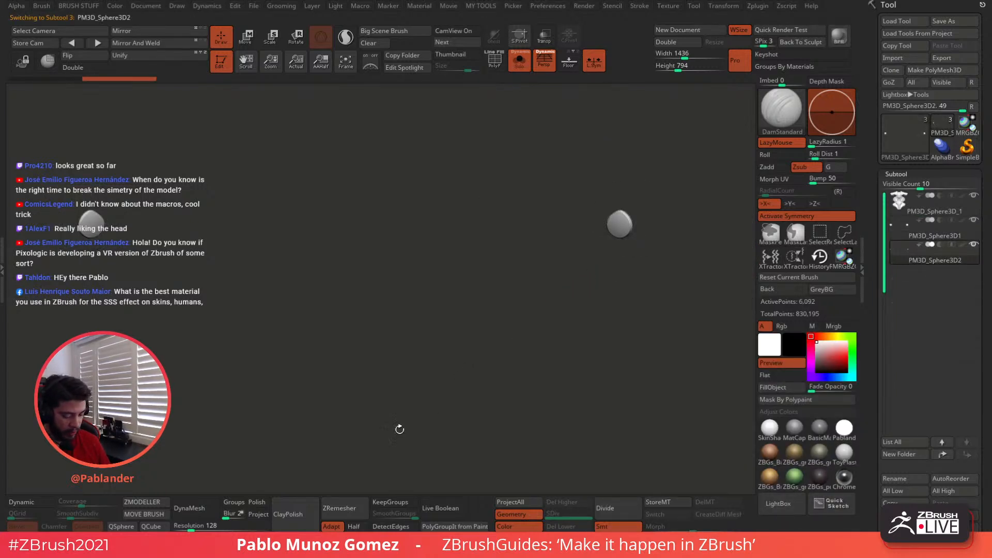
- Remesh the two eye discs with DynaMesh at resolution 360
left_click(196, 509)
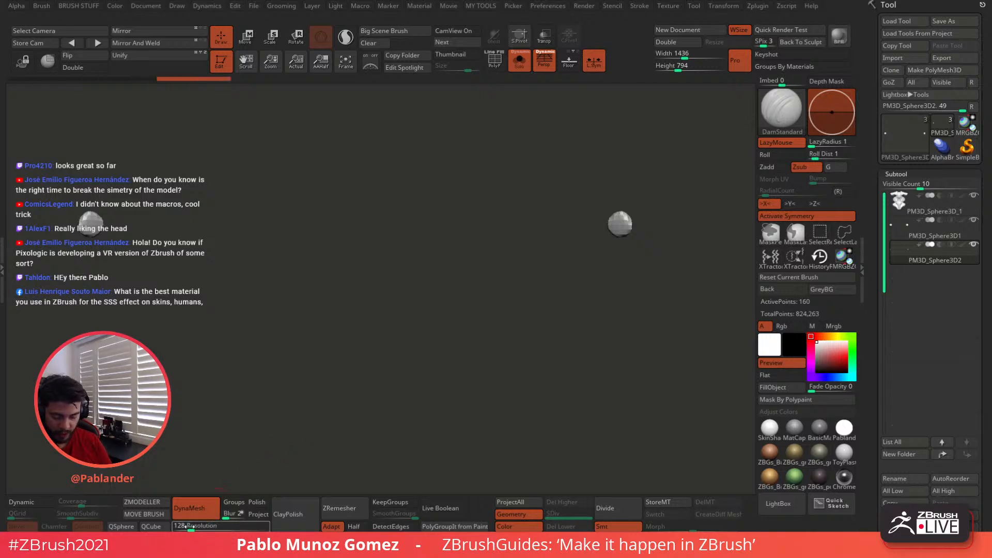
key("ctrl+z")
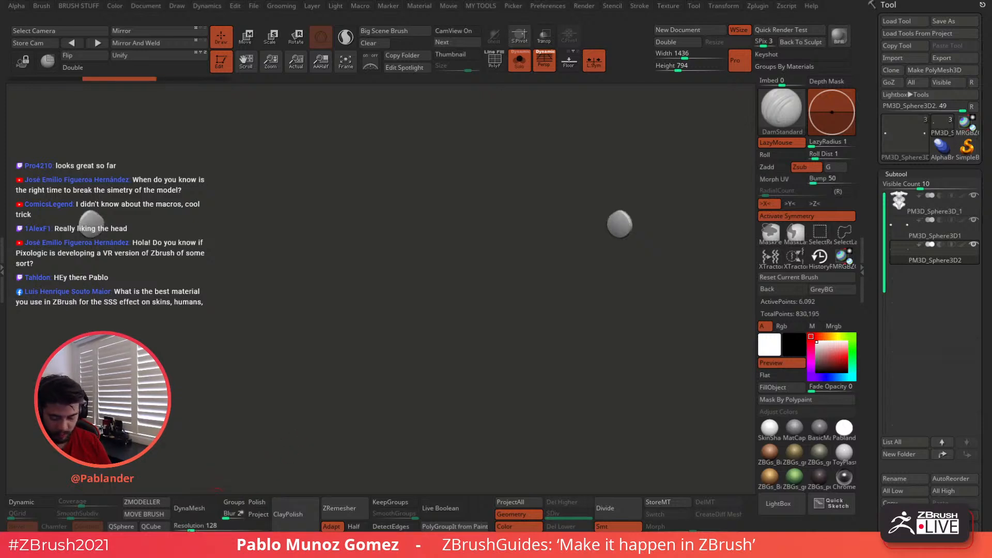
left_click_drag(191, 525, 202, 526)
left_click(196, 509)
key("ctrl+z")
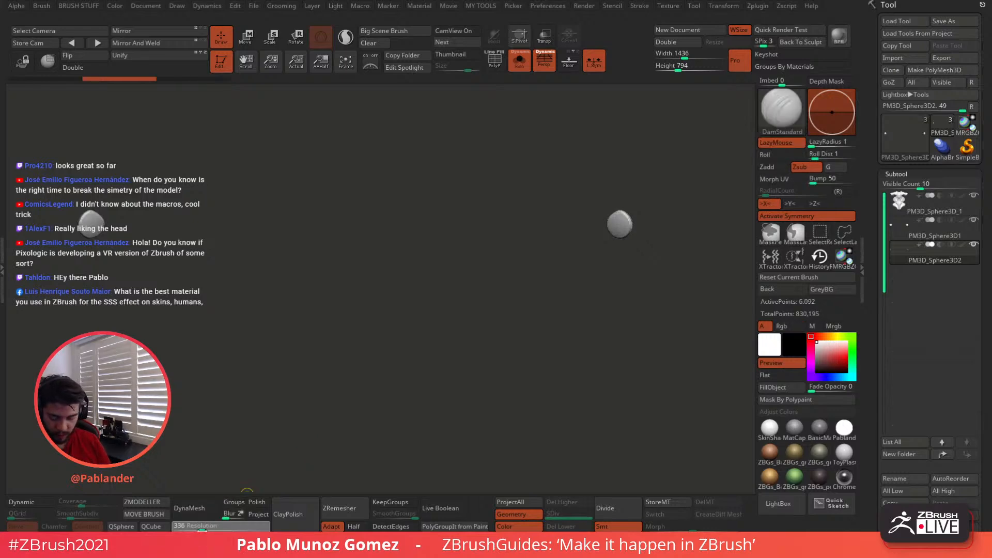
left_click(195, 508)
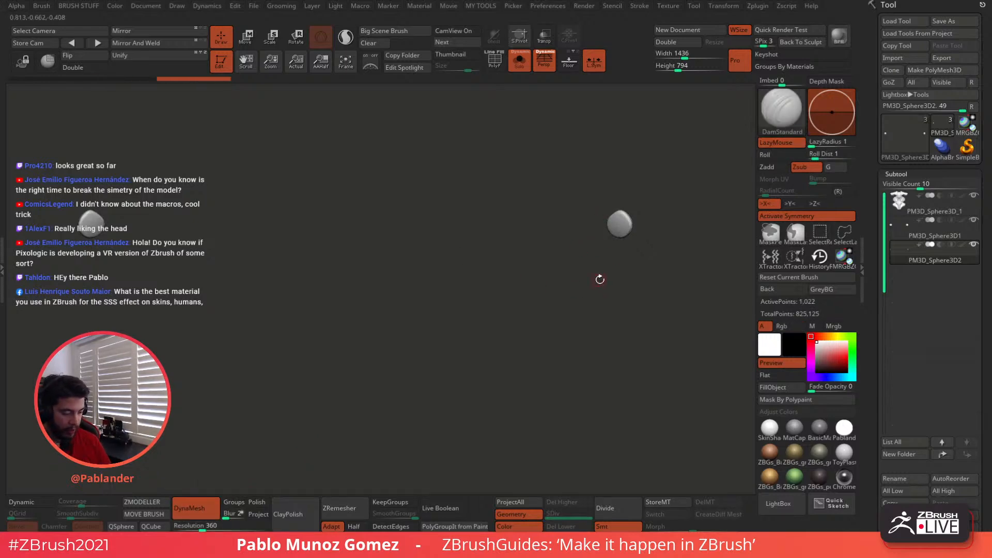
- Show all subtools and reposition the discs at the inner corners of the eyes with the Gizmo
left_click(520, 61)
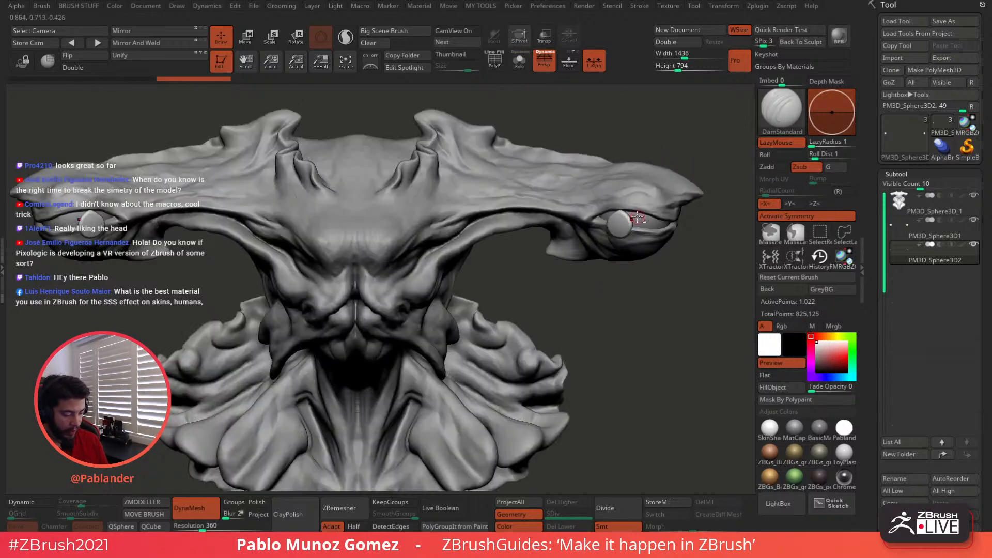
key("b")
left_click(604, 287)
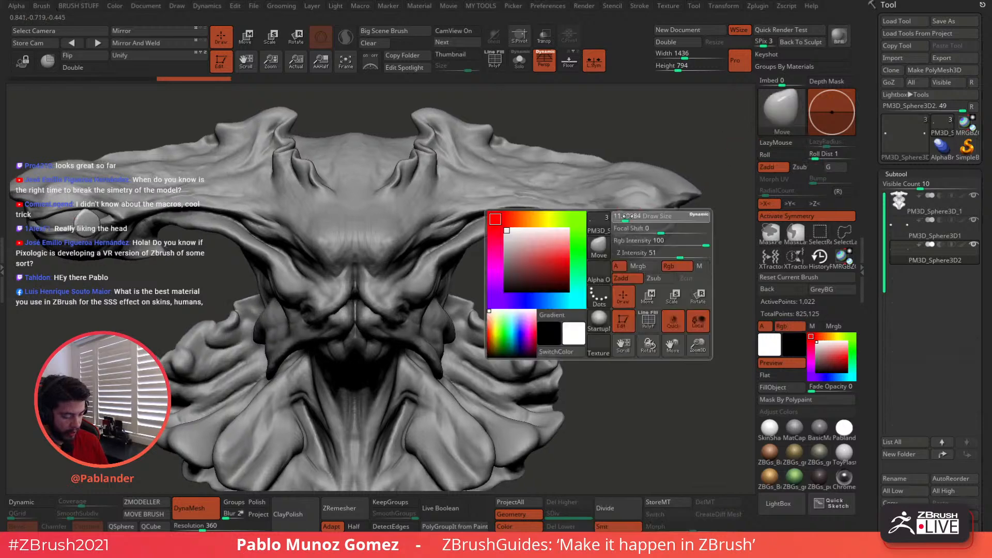
key("w")
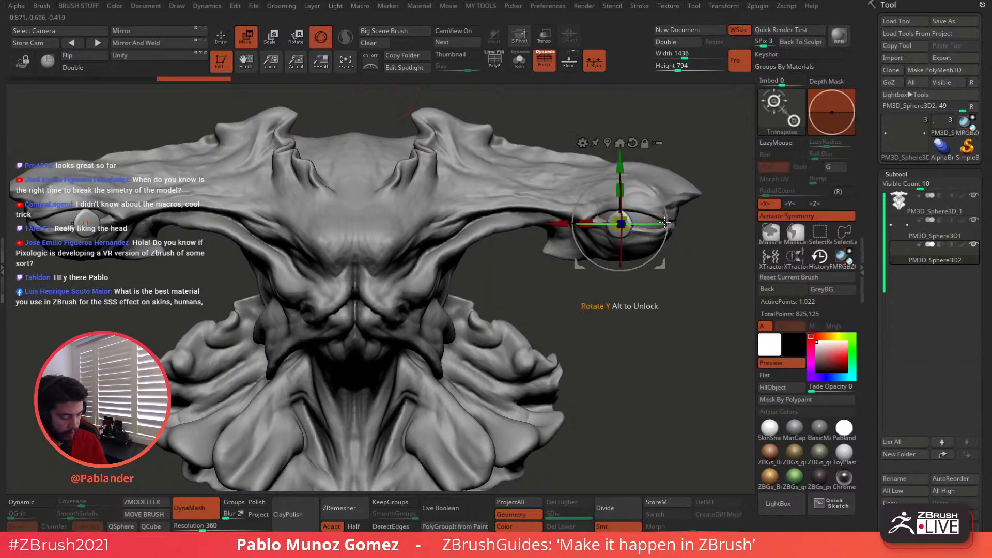
left_click_drag(646, 305, 656, 260)
left_click_drag(647, 235, 597, 219)
key("q")
right_click_drag(600, 219, 605, 223)
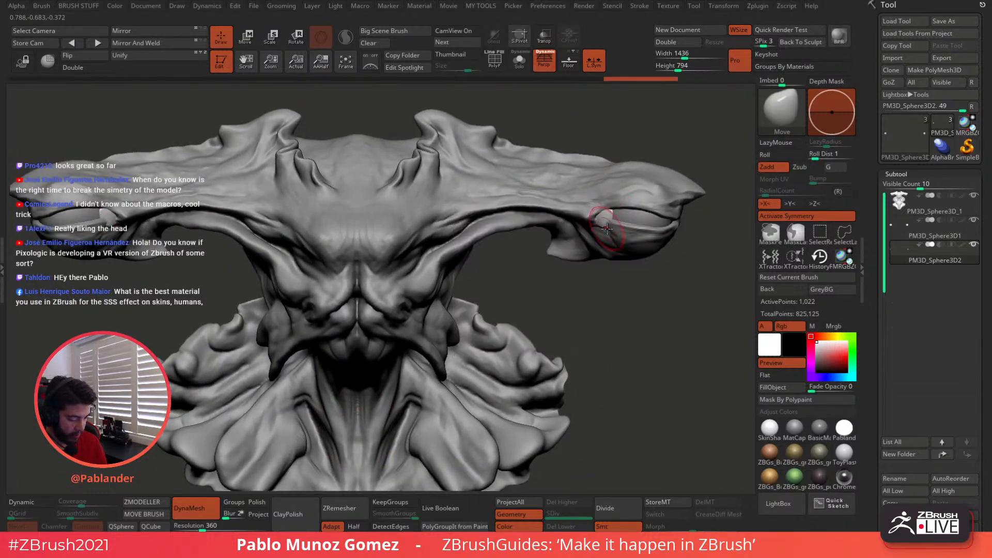
- Undo the last stroke and reshape the discs with the Move brush to tuck them under the lids at the inner eye corners
key("ctrl+z")
left_click_drag(609, 228, 615, 218)
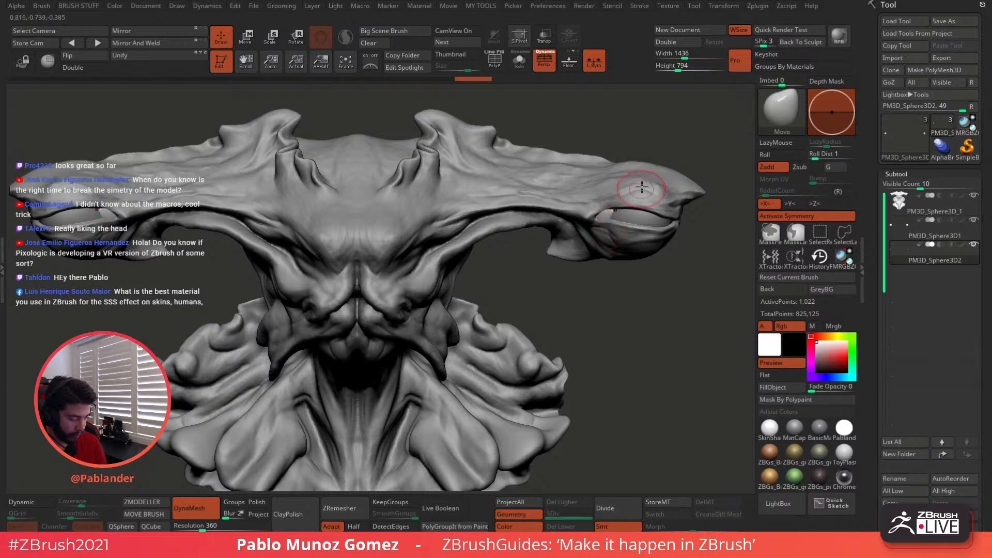
left_click(519, 61)
right_click_drag(614, 219, 620, 225)
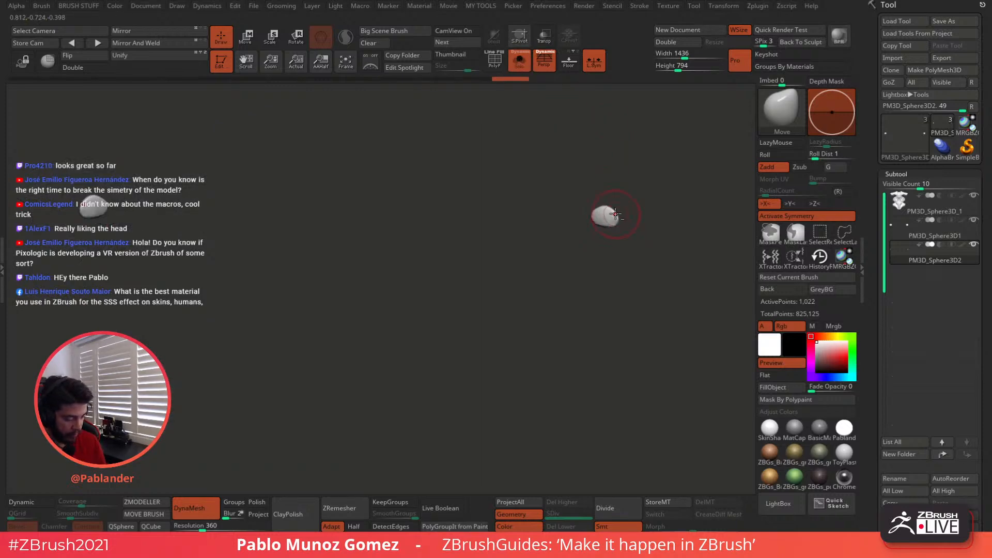
left_click_drag(616, 214, 617, 210)
left_click(520, 61)
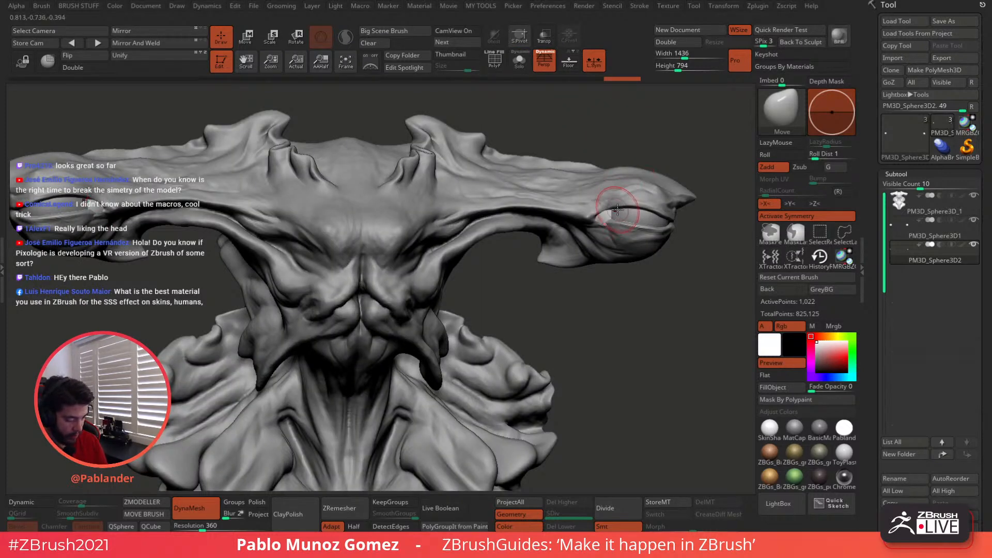
key("space")
left_click_drag(607, 217, 612, 219)
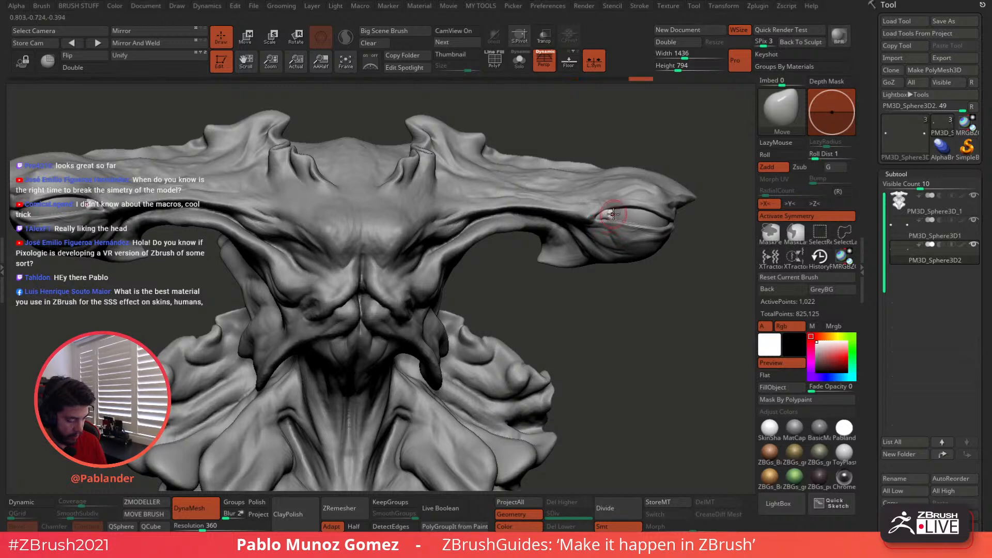
- Update the discs' DynaMesh at the current resolution and pull their edges into the eye corners with the Move brush
key("ctrl+z")
key("ctrl+shift+z")
key("ctrl+shift+z")
mouse_move(675, 274)
left_mouse_down()
mouse_move(629, 303)
mouse_move(664, 316)
mouse_move(676, 343)
left_mouse_up()
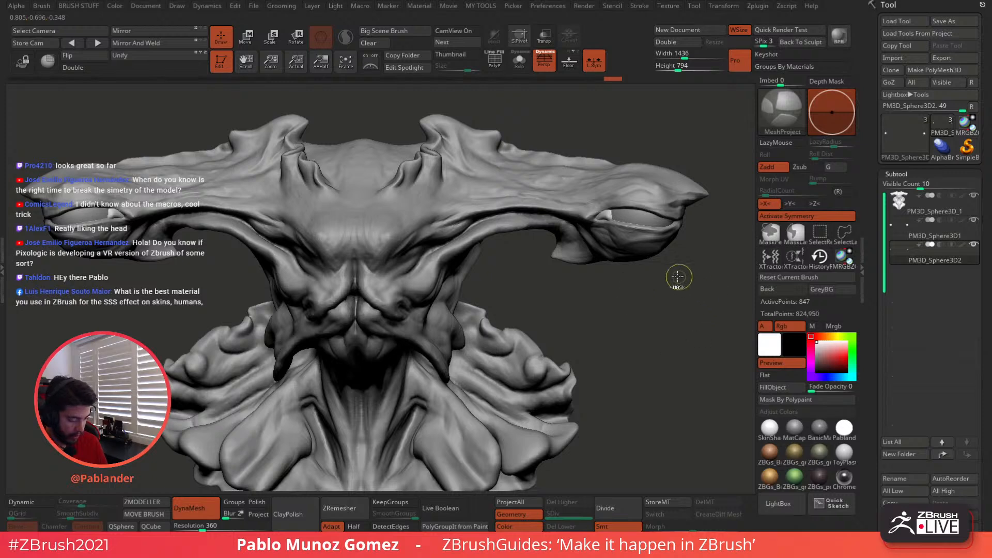
left_click_drag(611, 221, 611, 213)
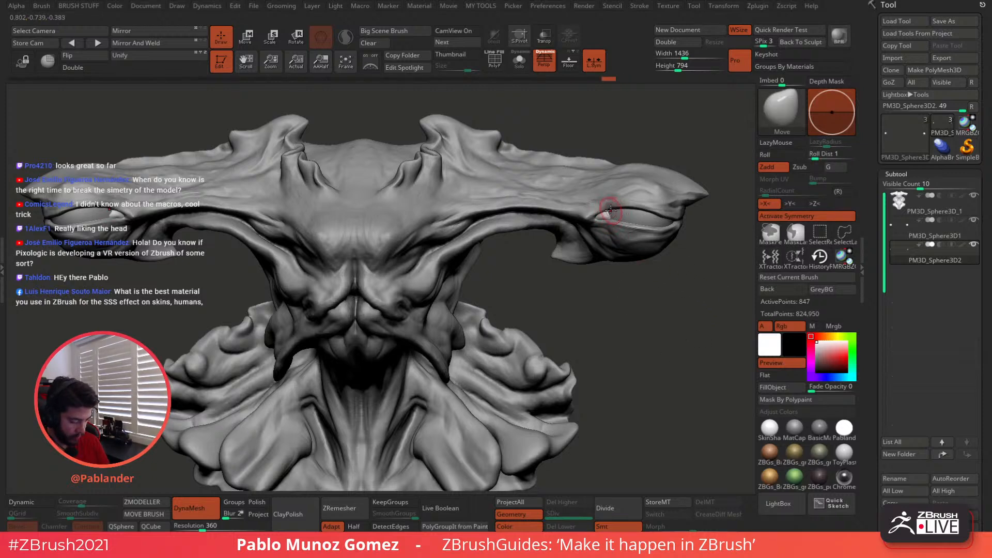
mouse_move(611, 211)
right_mouse_down()
mouse_move(601, 218)
mouse_move(618, 243)
right_mouse_up()
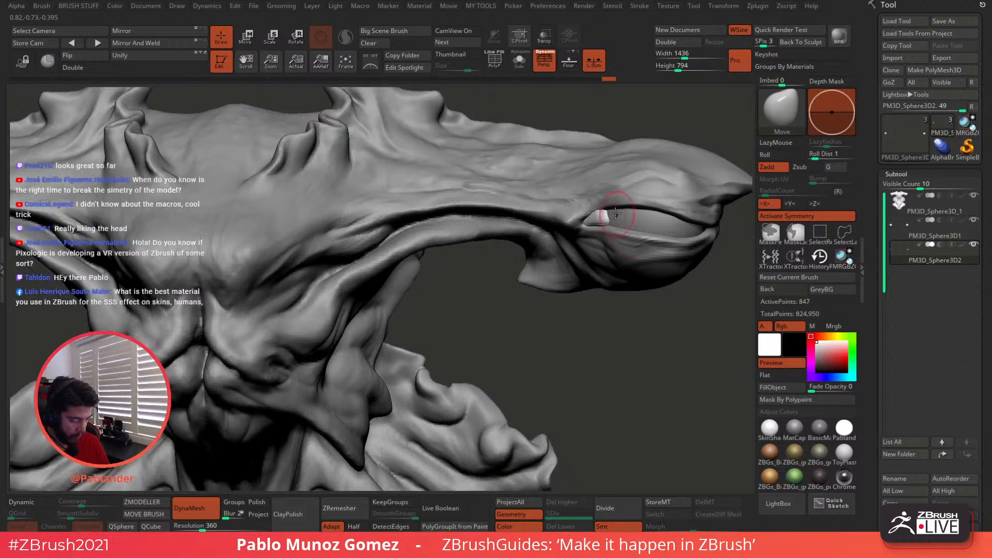
left_click_drag(616, 213, 617, 206)
- Display the polygon wireframe and remesh the eye-corner pieces with DynaMesh at resolution 648
key("shift+f")
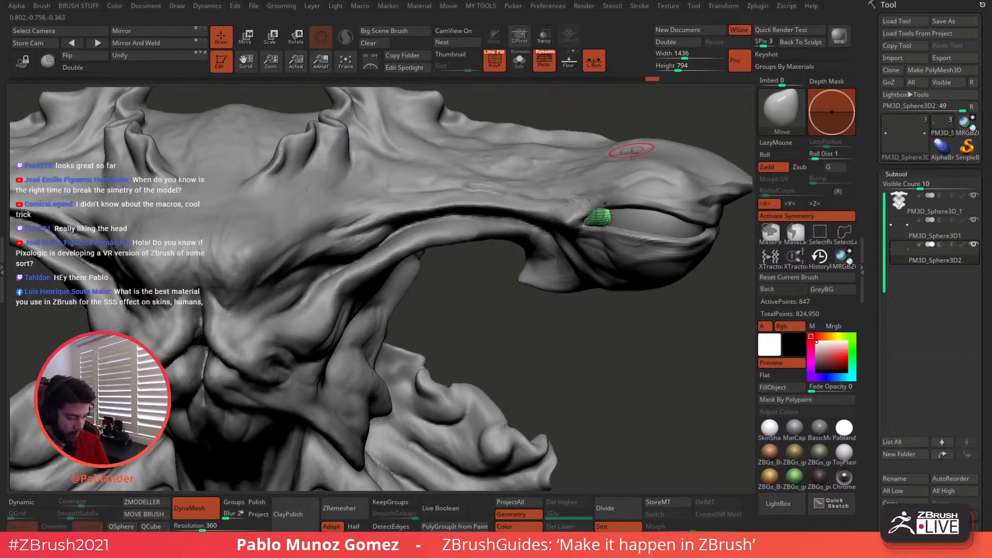
left_click_drag(202, 527, 210, 527)
left_click(593, 350, "ctrl")
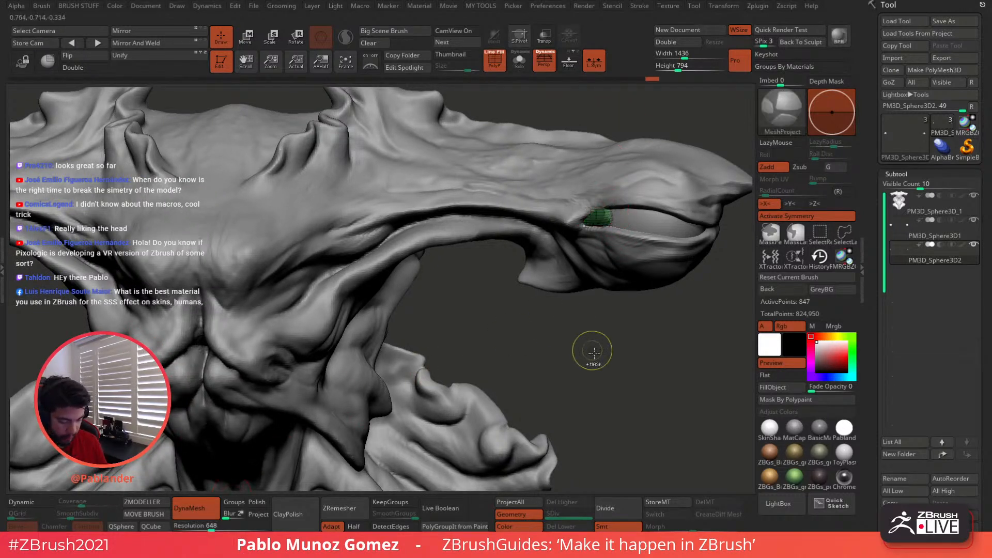
left_click_drag(594, 348, 617, 317, "ctrl")
left_click_drag(563, 352, 638, 338, "ctrl")
- Fit the eye-corner pieces against the eyeballs and lids from several angles with the Move brush
mouse_move(610, 212)
left_mouse_down()
mouse_move(617, 209)
mouse_move(613, 216)
left_mouse_up()
right_click_drag(612, 217, 532, 221)
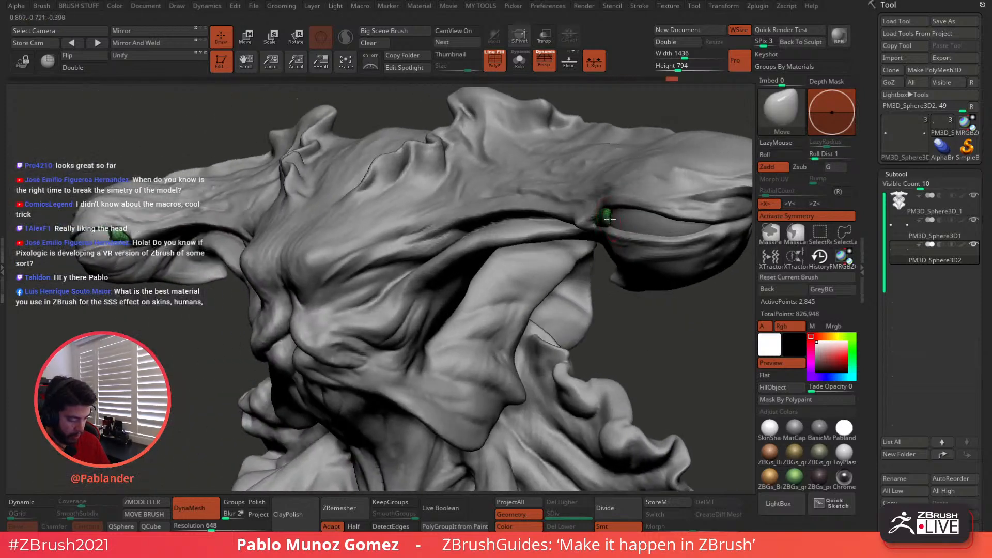
left_click_drag(610, 220, 615, 217)
right_click_drag(611, 214, 671, 209)
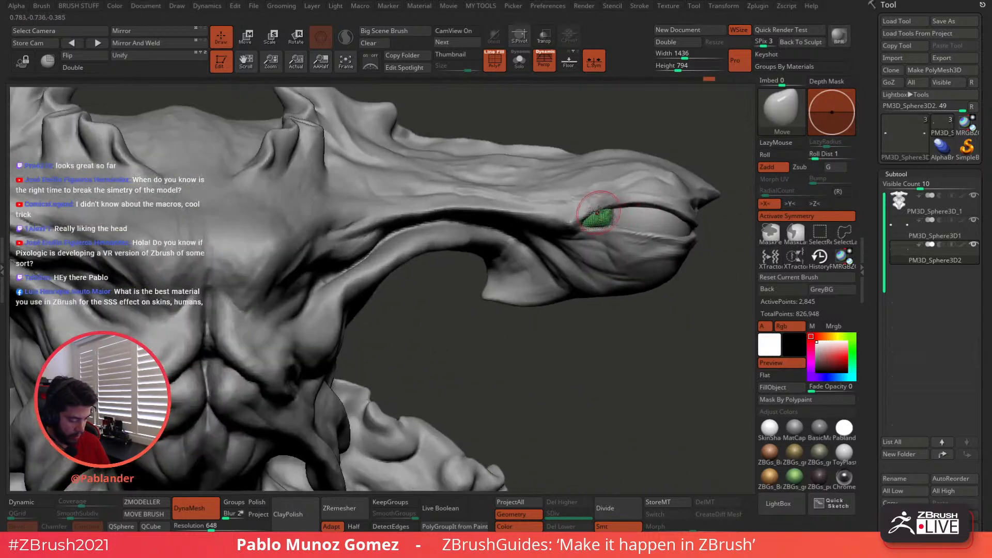
mouse_move(596, 208)
left_mouse_down()
mouse_move(612, 225)
mouse_move(601, 221)
mouse_move(610, 208)
left_mouse_up()
right_click_drag(573, 274, 580, 275)
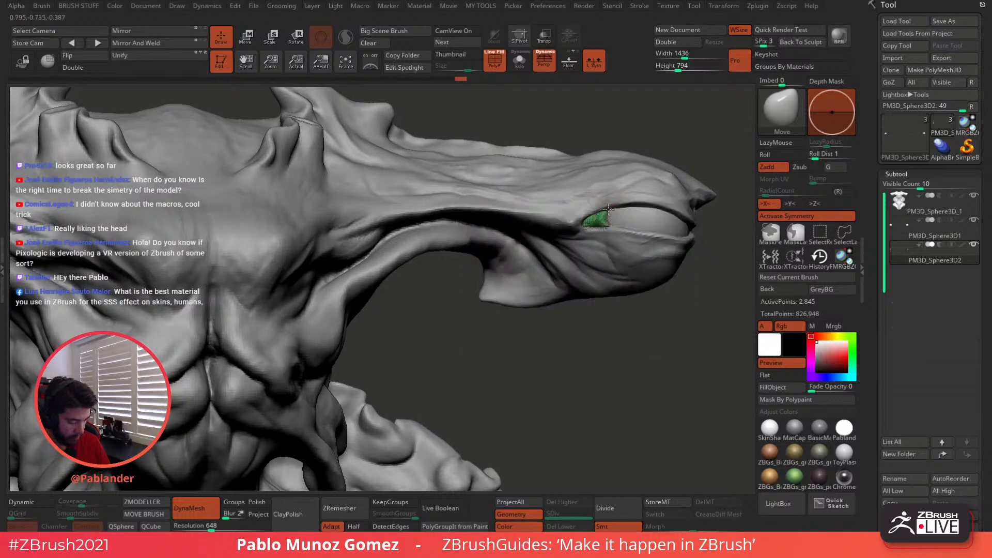
mouse_move(605, 212)
left_mouse_down()
mouse_move(599, 222)
mouse_move(605, 214)
left_mouse_up()
- Turn off the wireframe and carve creases into the eye-corner pieces with the DamStandard brush
left_click(495, 61)
key("space")
left_click(652, 312)
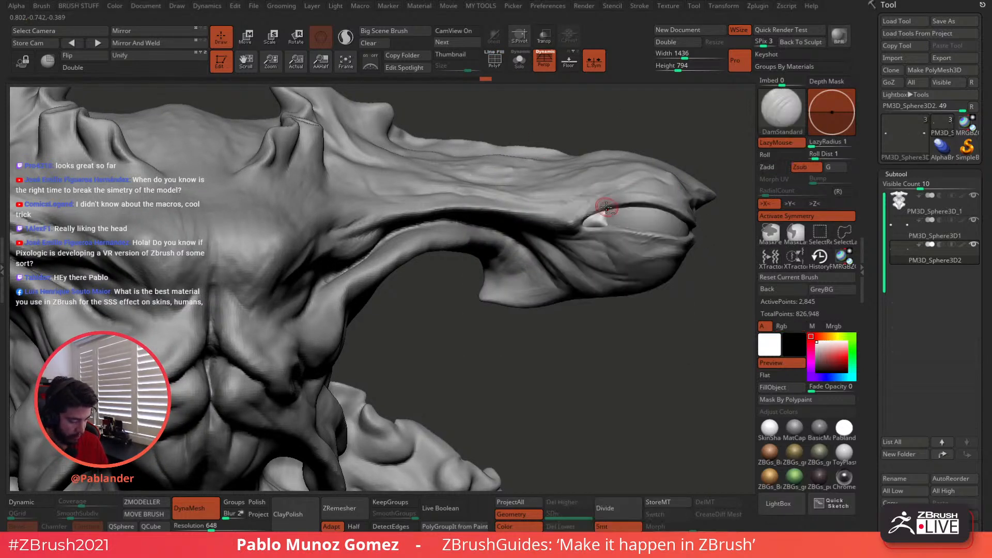
left_click_drag(604, 217, 620, 205)
right_click_drag(620, 205, 615, 217)
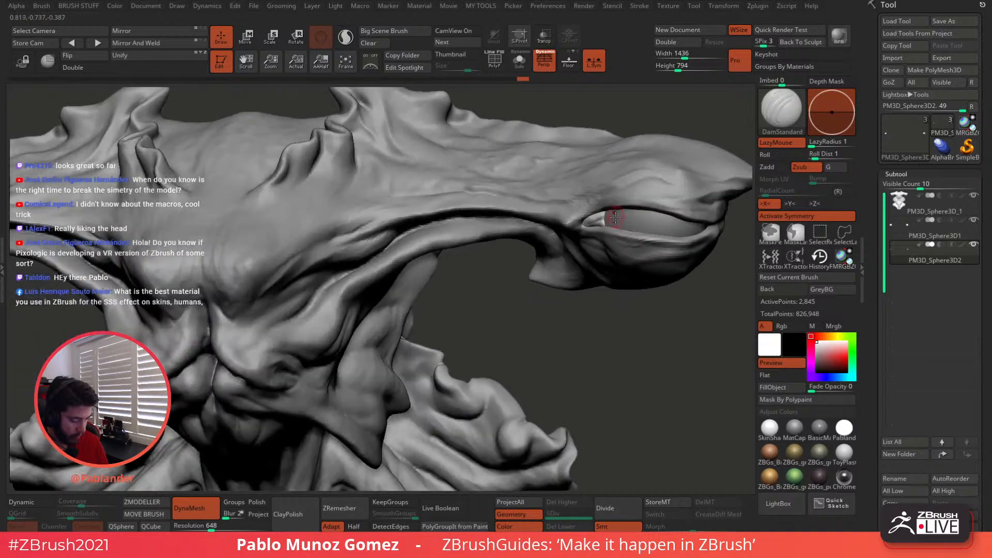
left_click_drag(603, 220, 606, 216)
- Nudge the inner tips of the eye-corner pieces into place with the Move brush and check the whole bust
right_click_drag(602, 312, 608, 289, "ctrl")
key("b")
left_click(621, 287)
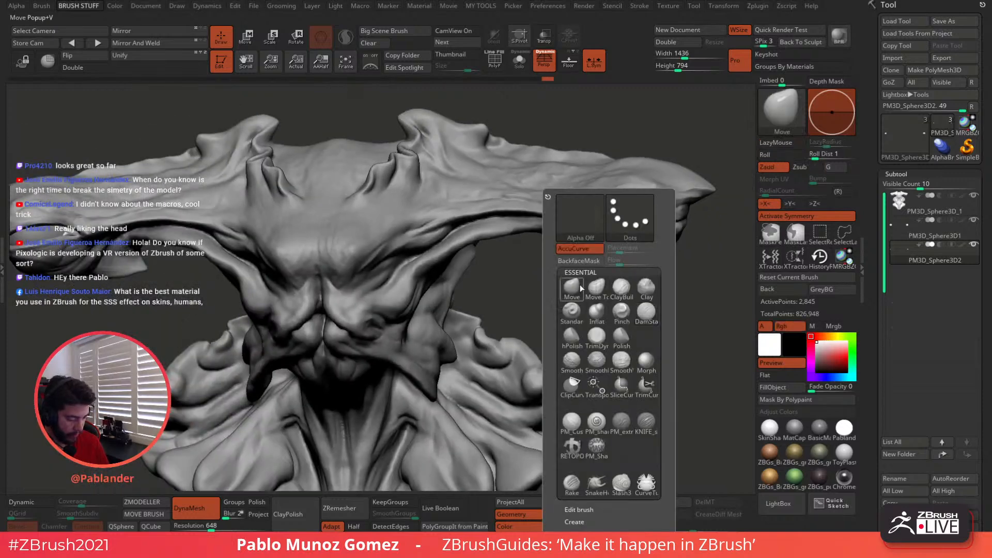
left_click_drag(594, 219, 590, 223)
mouse_move(597, 305)
right_mouse_down("ctrl")
mouse_move(603, 253)
mouse_move(613, 271)
mouse_move(636, 229)
mouse_move(631, 240)
right_mouse_up("ctrl")
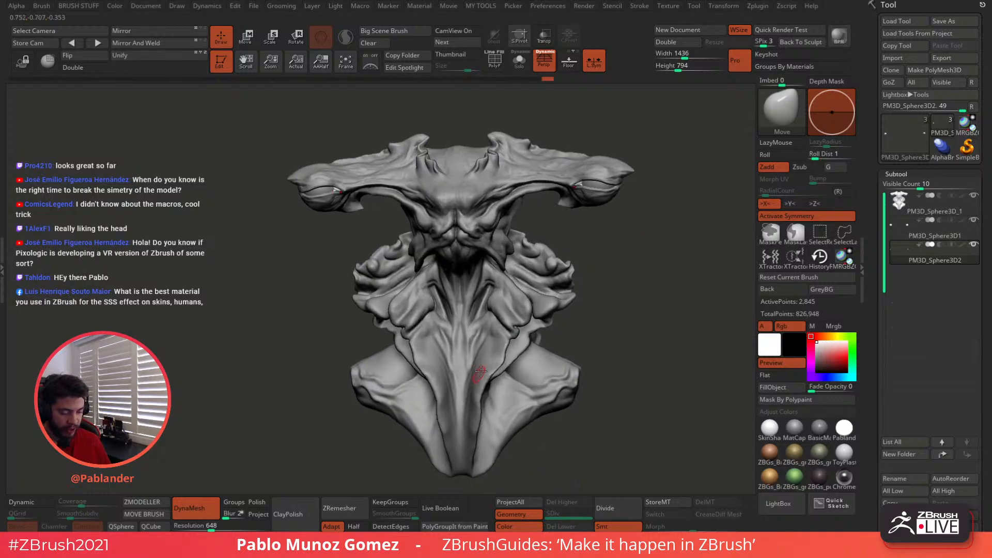
right_click_drag(604, 277, 603, 267)
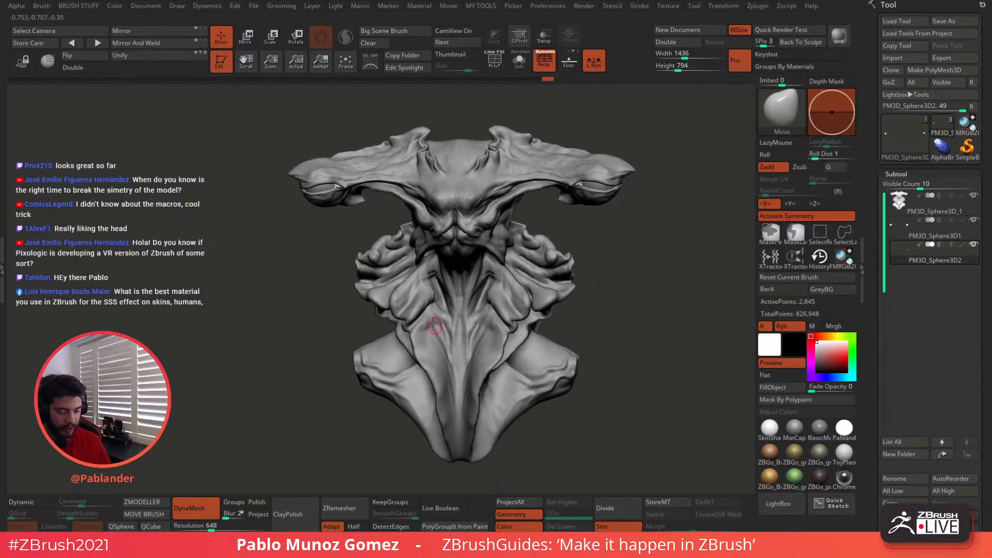
- Make the main bust subtool active and quick-save the project
left_click(915, 210)
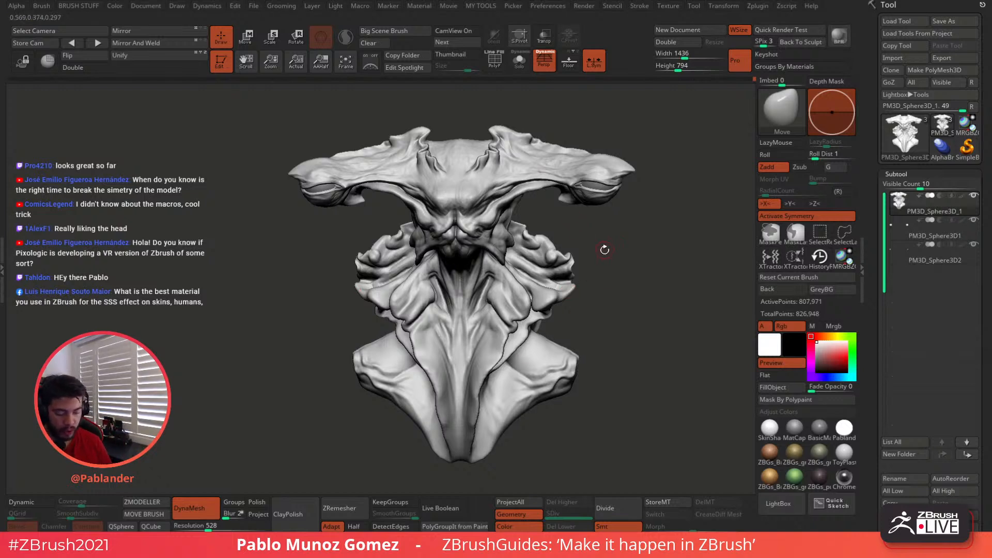
key("ctrl+s")
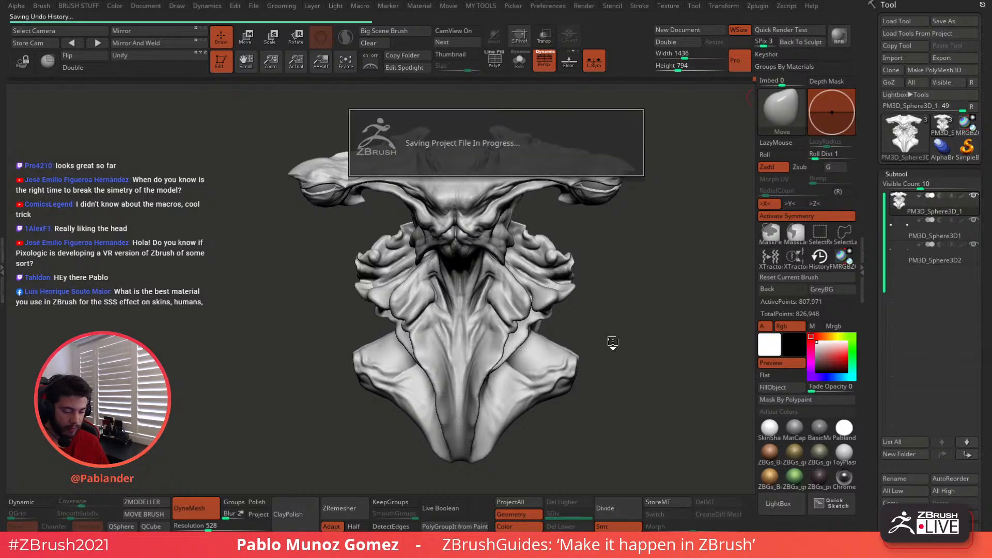
mouse_move(605, 240)
left_mouse_down()
mouse_move(589, 259)
mouse_move(599, 256)
left_mouse_up()
- Try to project a mirrored pair of oval mesh pieces onto the lower forehead with the MeshProject brush
key("b")
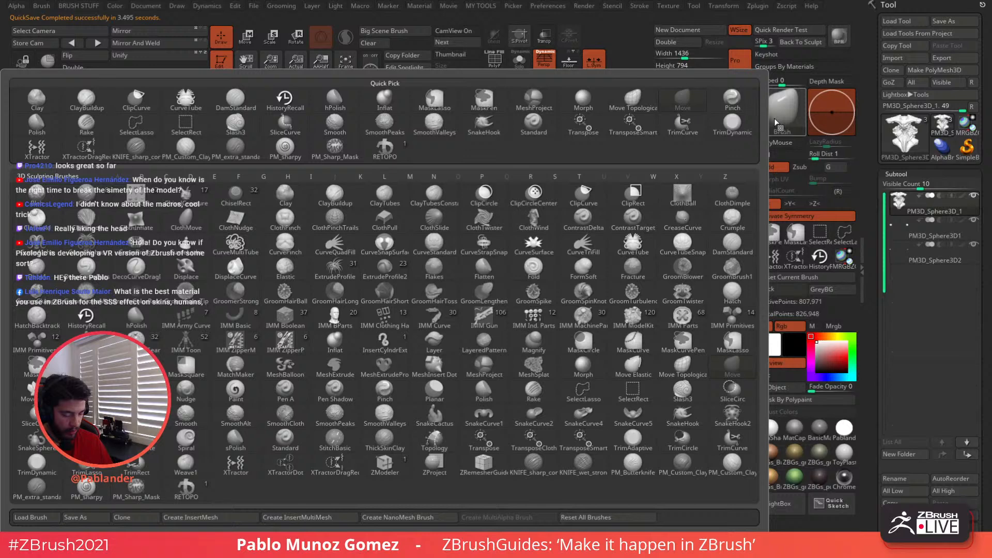
left_click(488, 374)
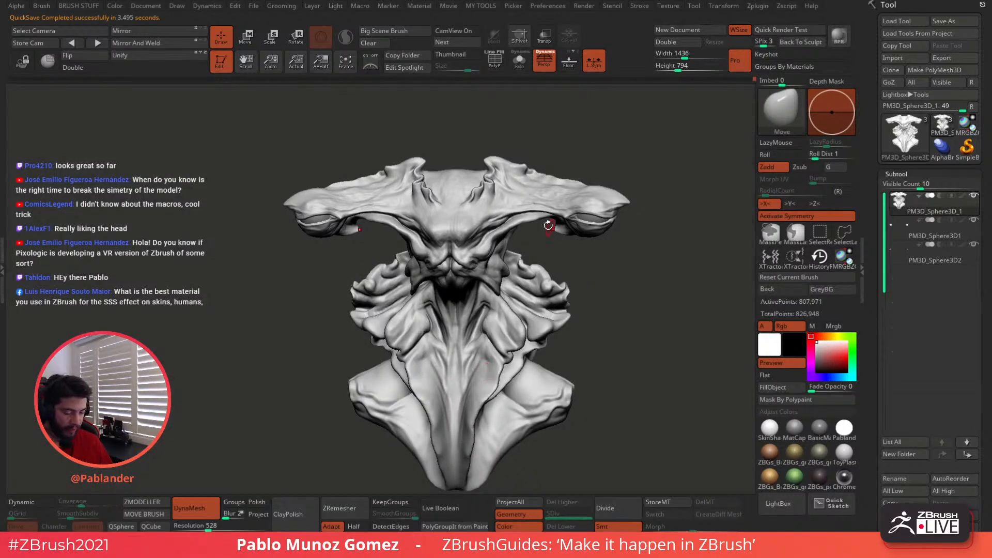
right_click_drag(495, 194, 505, 225, "ctrl")
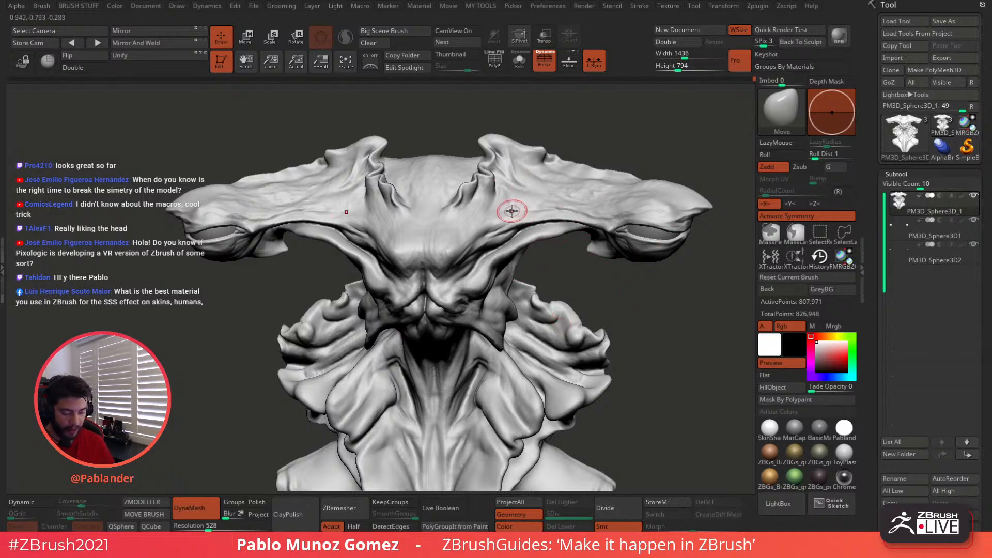
right_click_drag(511, 188, 514, 197)
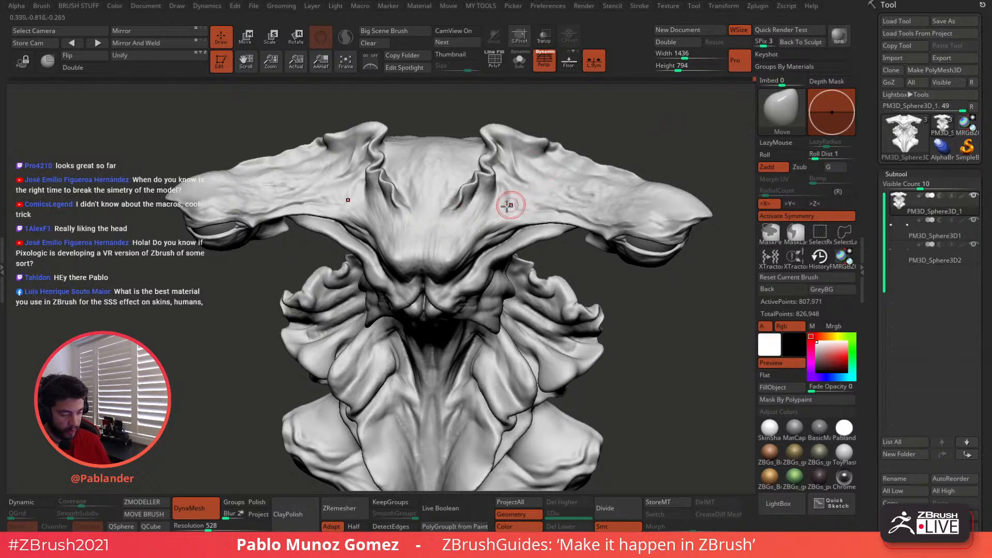
key("ctrl+1")
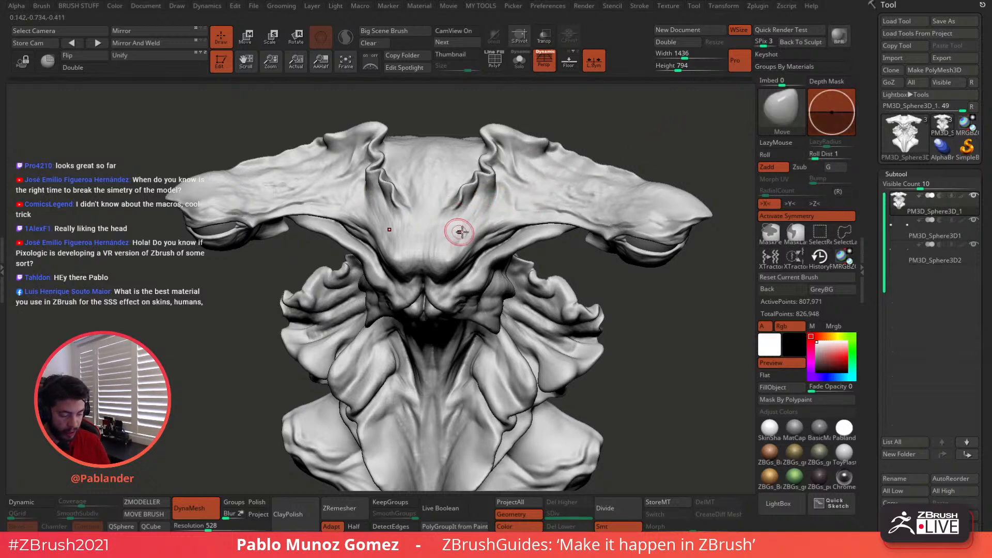
mouse_move(449, 257)
right_mouse_down("ctrl")
mouse_move(496, 207)
mouse_move(486, 230)
right_mouse_up("ctrl")
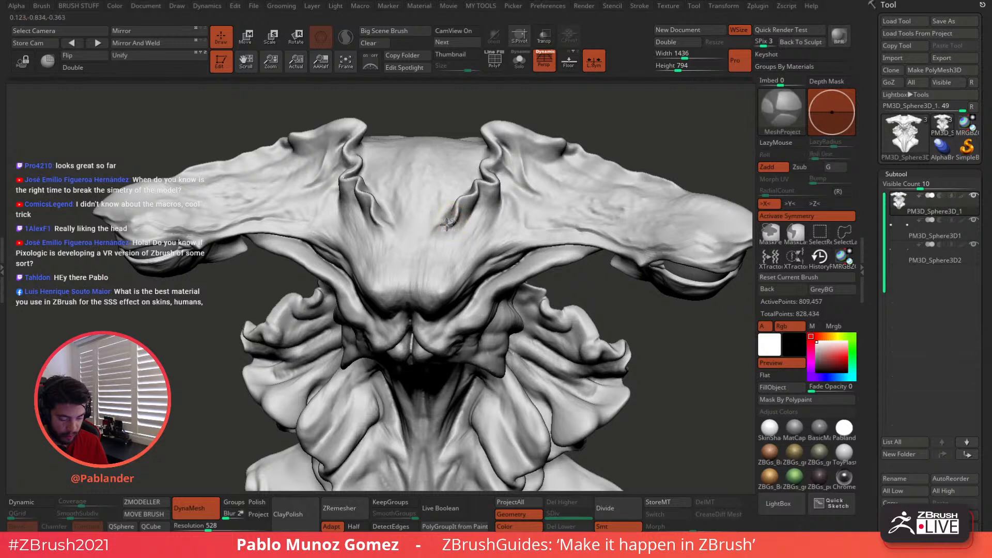
mouse_move(450, 225)
left_mouse_down()
mouse_move(422, 267)
mouse_move(433, 294)
left_mouse_up()
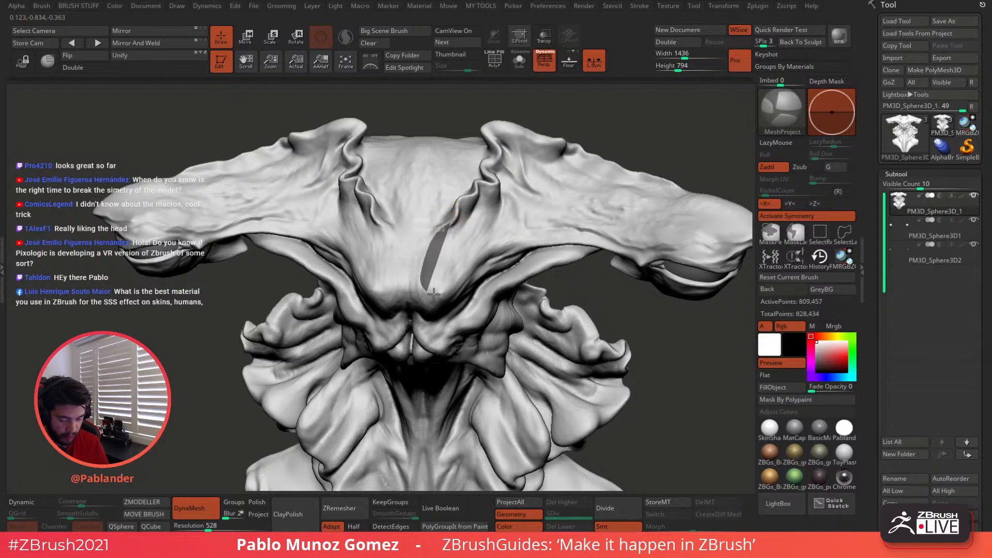
left_click_drag(433, 294, 472, 263, "ctrl")
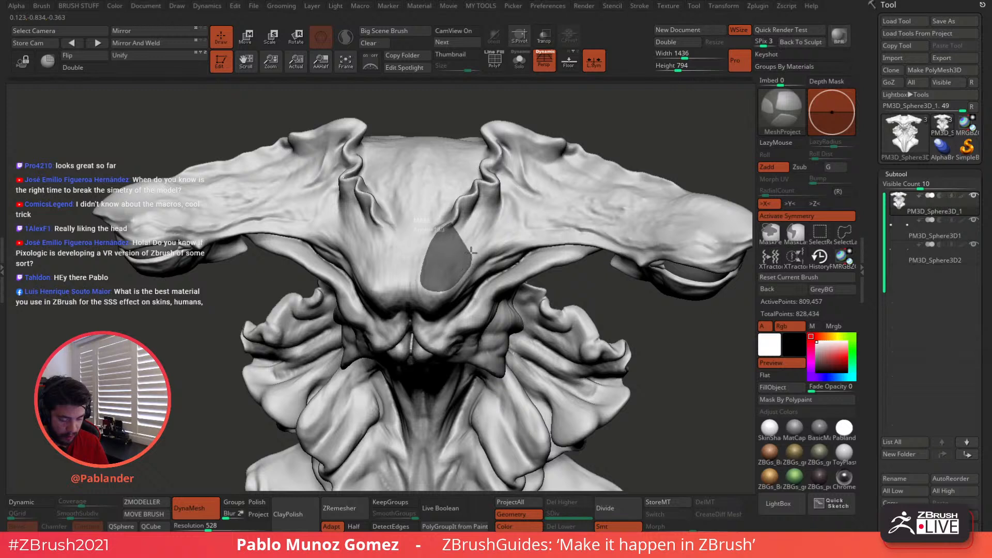
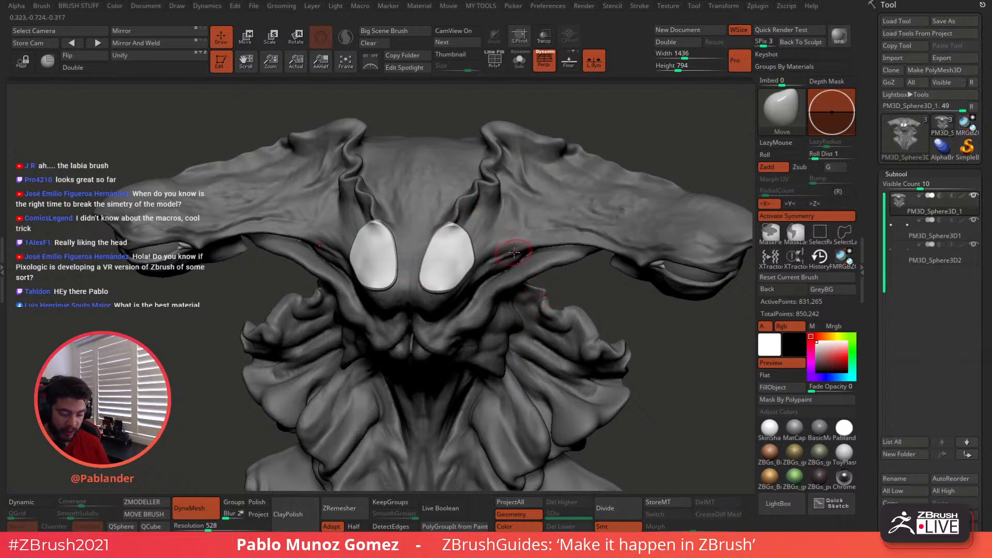
- Lock the camera, try projecting a small four-sided piece beside each forehead oval, and unlock the camera
left_click(22, 61)
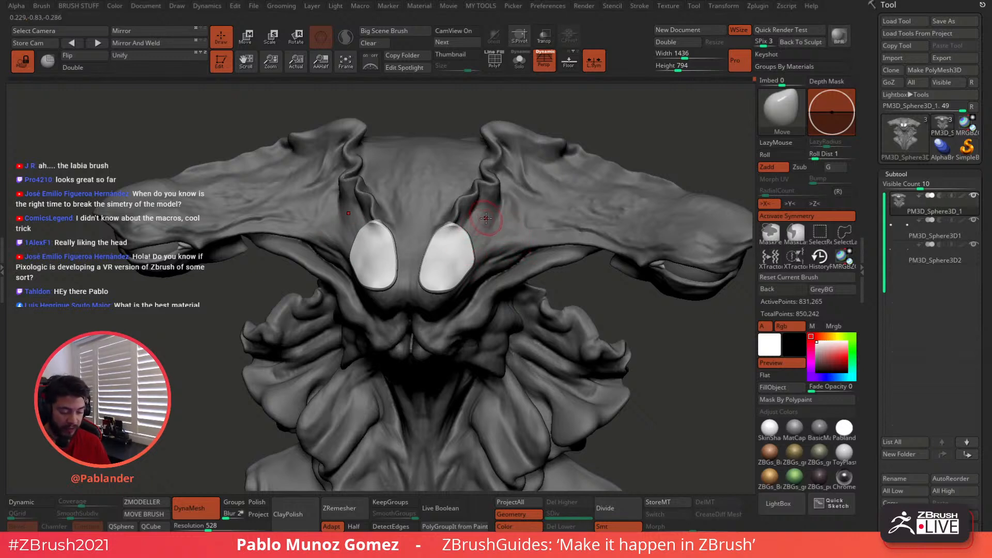
key("ctrl")
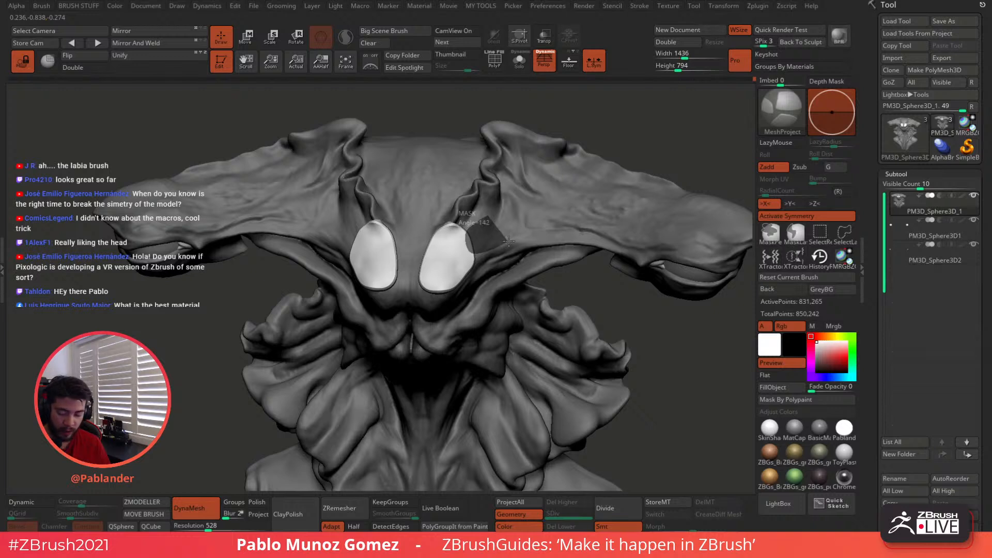
left_click_drag(509, 241, 507, 236, "ctrl")
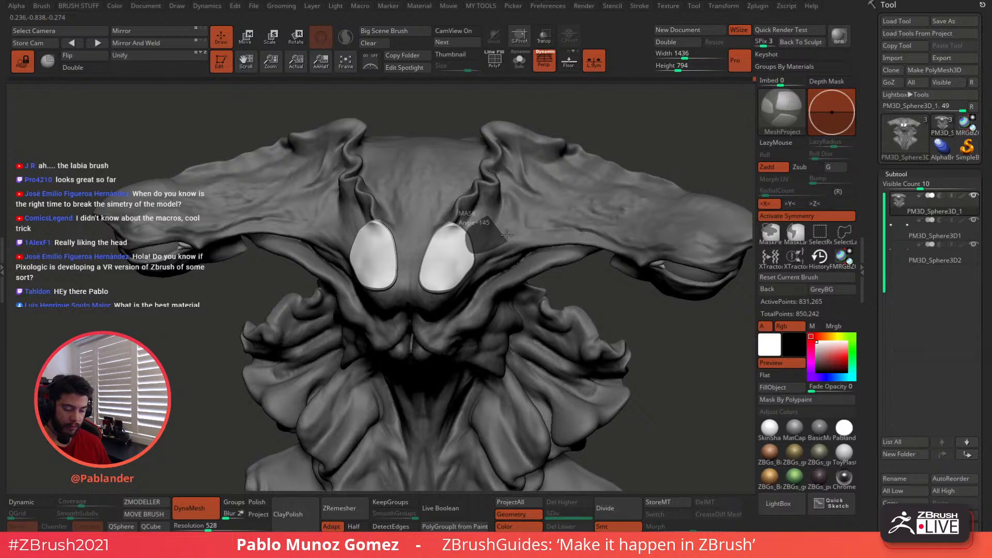
left_click_drag(507, 235, 507, 236, "ctrl")
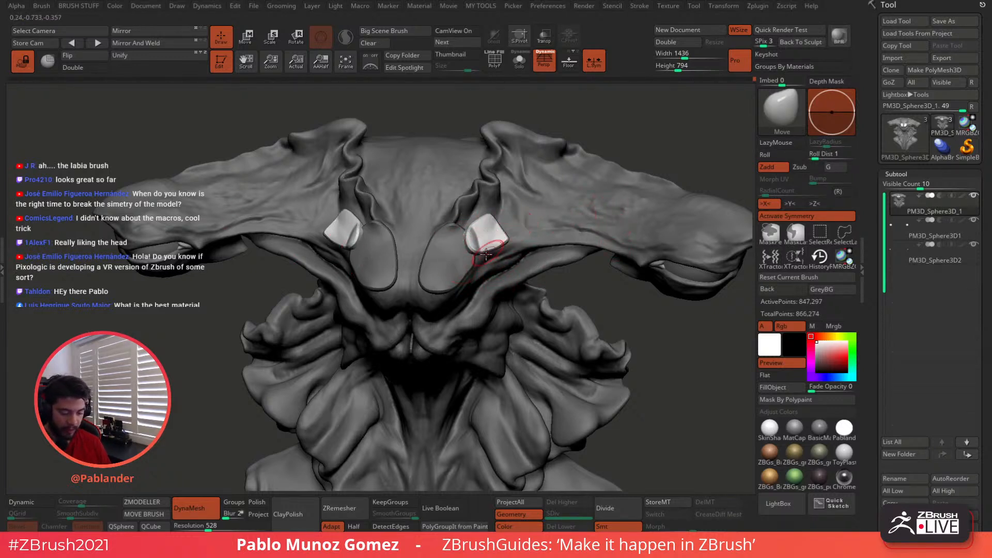
left_click(23, 62)
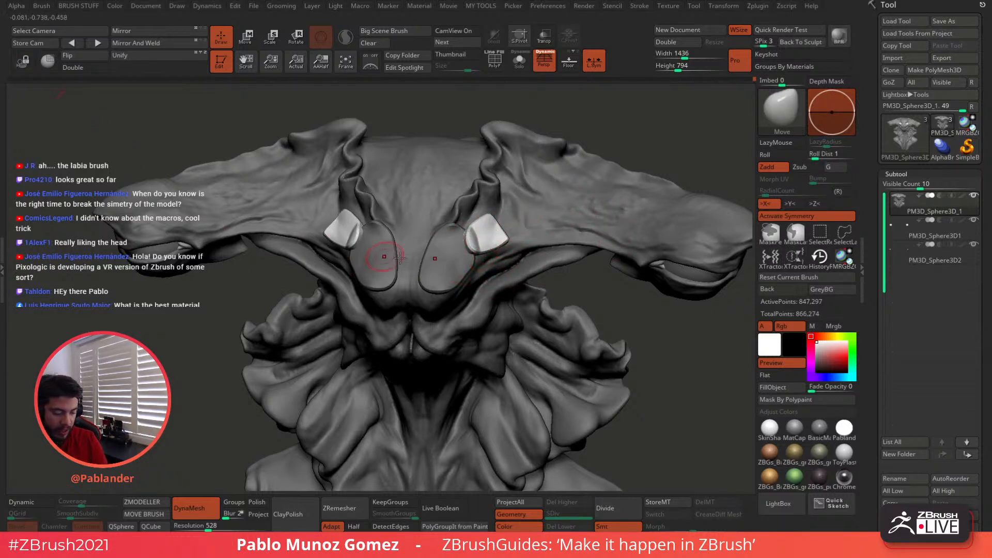
- Undo the four-sided pieces and the oval pieces projected onto the forehead
key("ctrl+z")
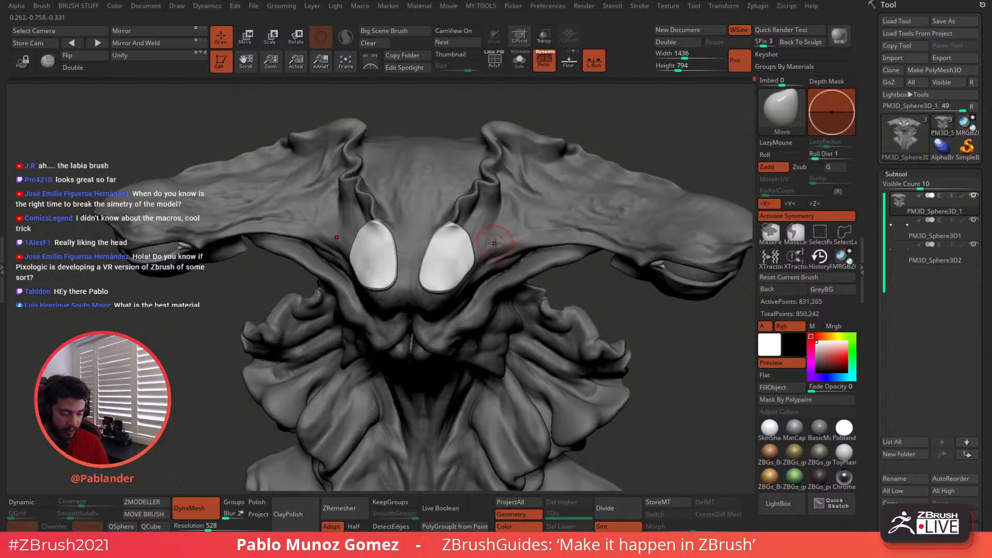
key("ctrl+z")
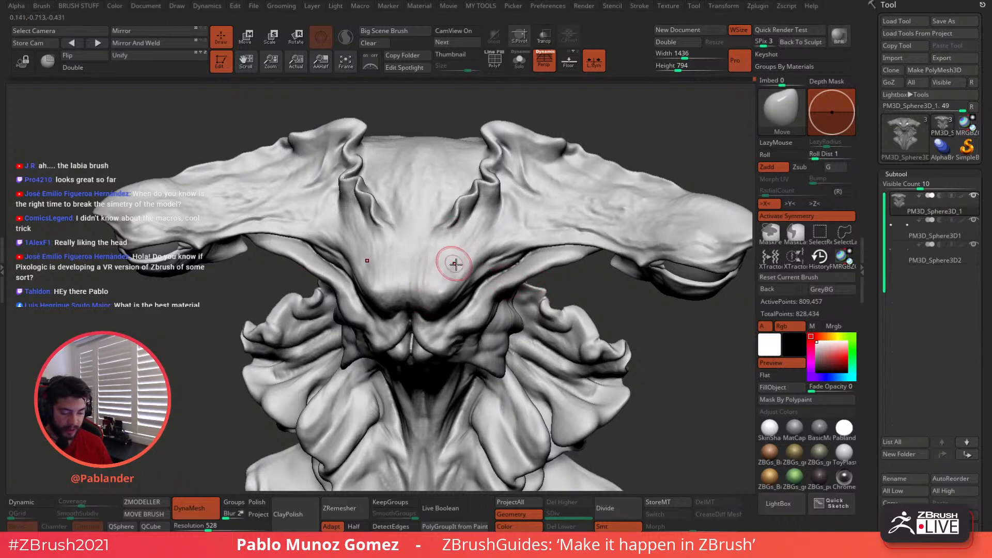
right_click_drag(498, 276, 505, 264, "ctrl")
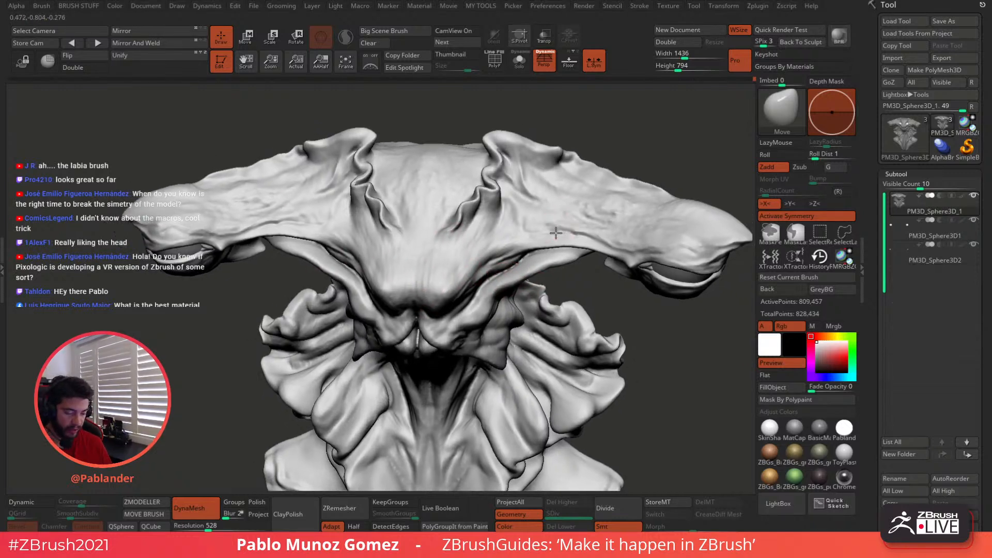
right_click_drag(556, 233, 559, 221)
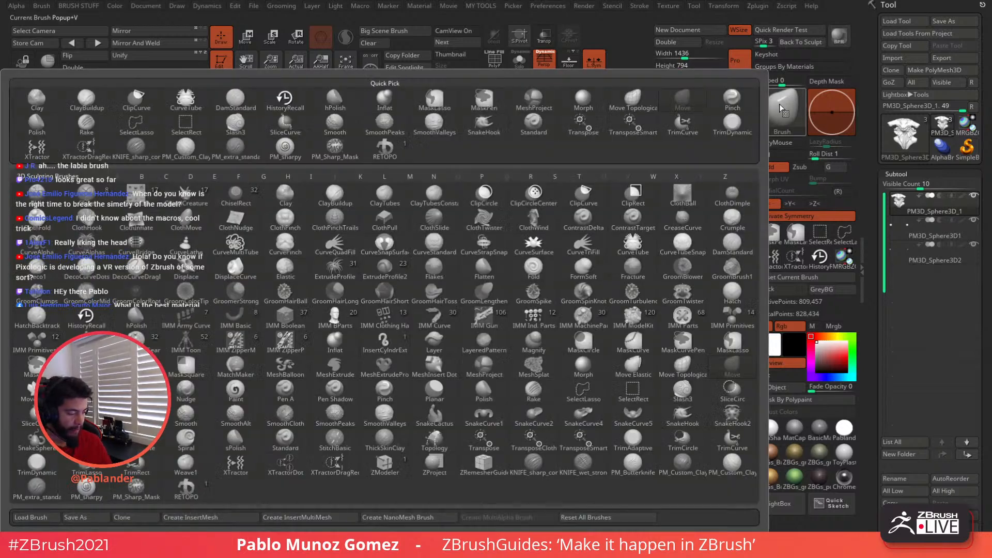
- Turn off symmetry and add a MeshSplat patch across the whole forehead, covering both wavy ridges
key("b")
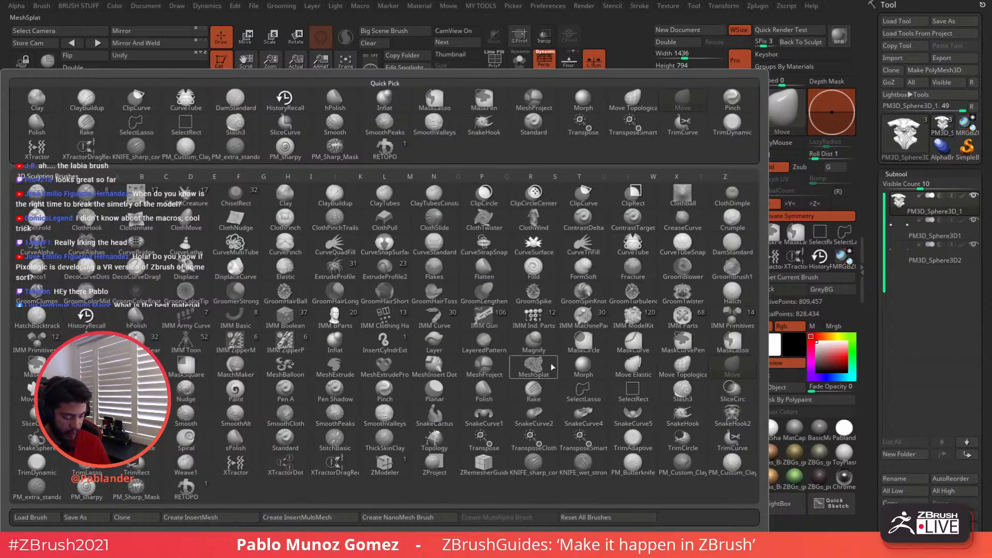
key("Escape")
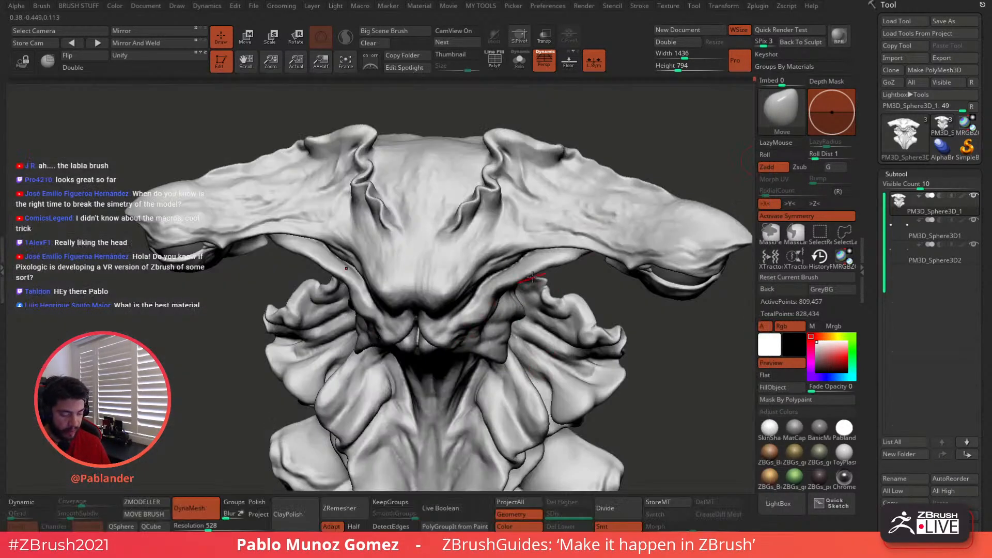
right_click_drag(570, 261, 593, 220, "ctrl")
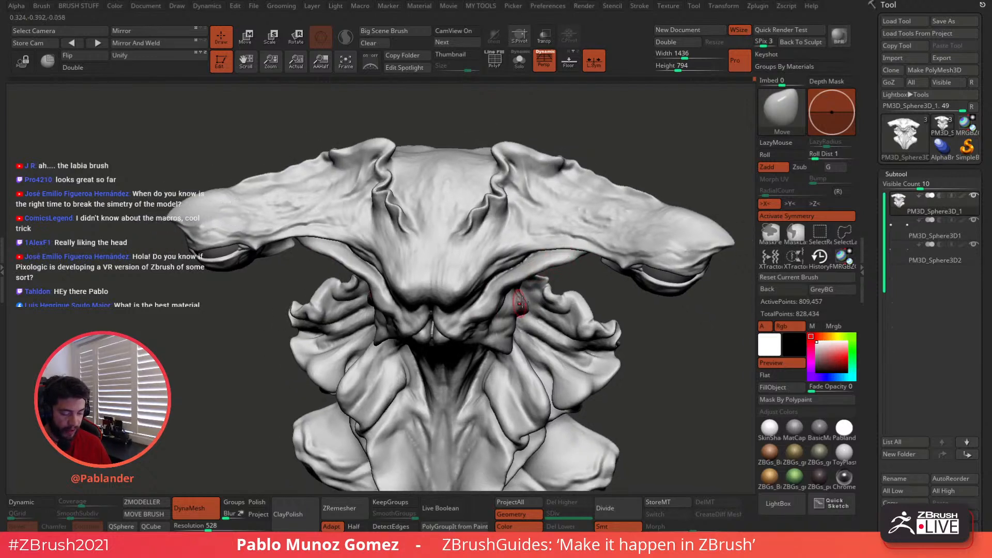
right_click_drag(522, 302, 534, 262)
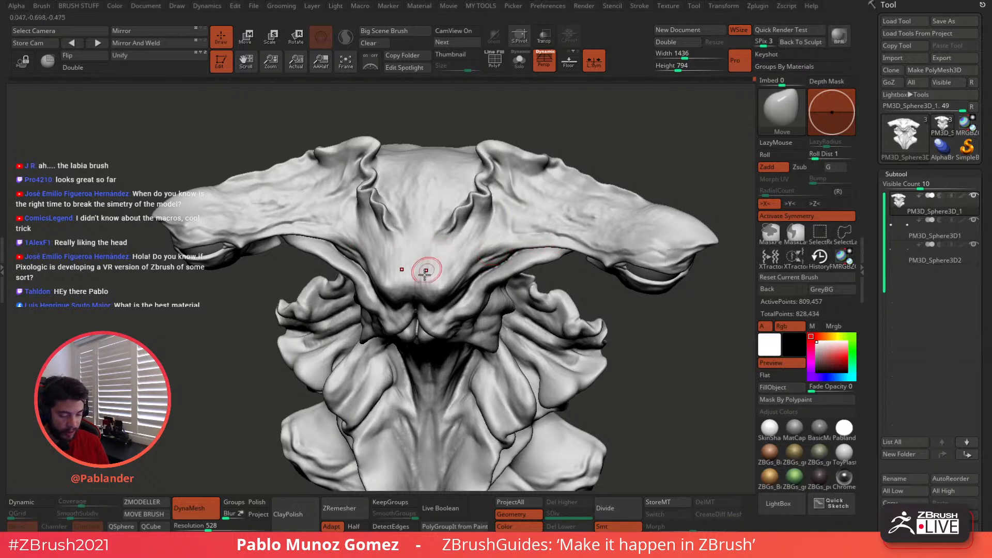
left_click(786, 217)
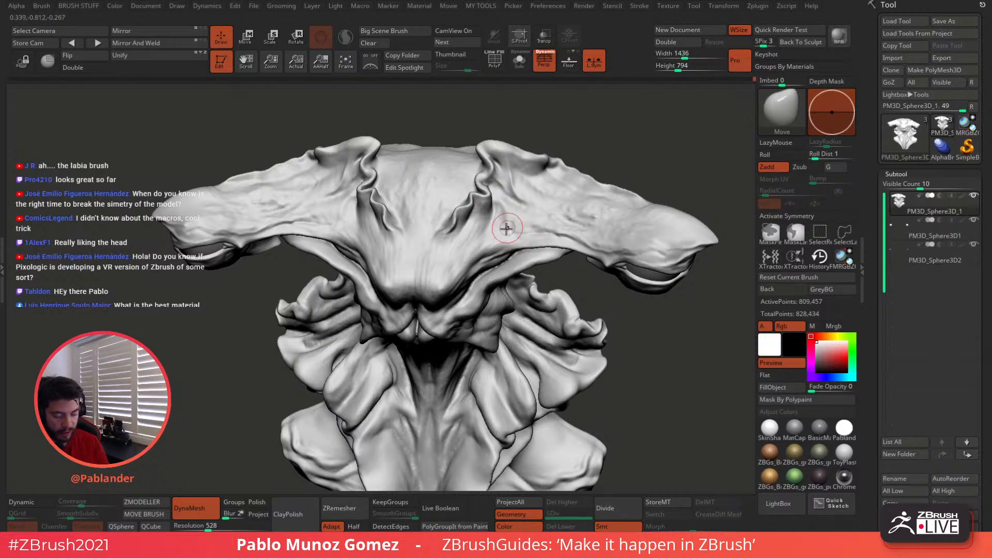
right_click_drag(519, 227, 534, 236)
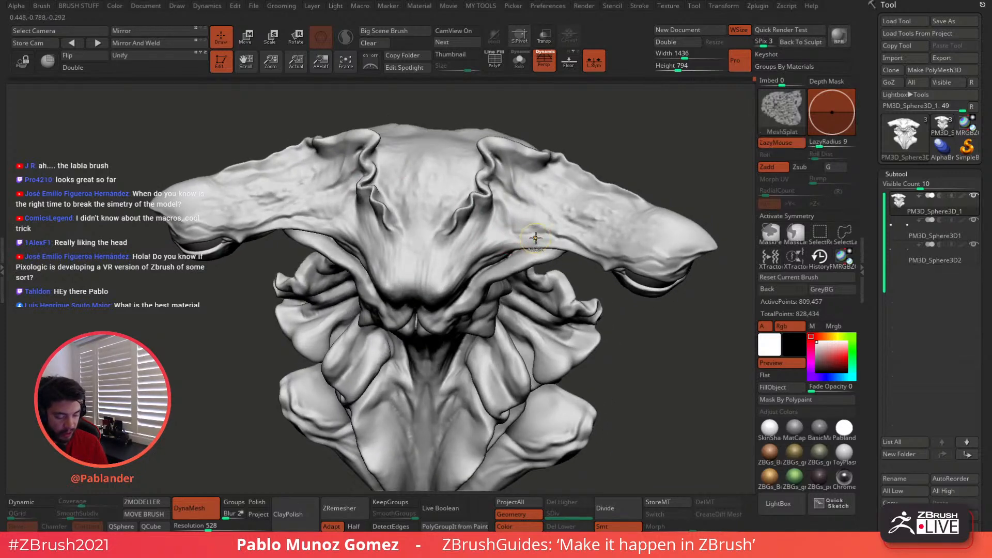
left_click_drag(527, 247, 406, 287, "ctrl")
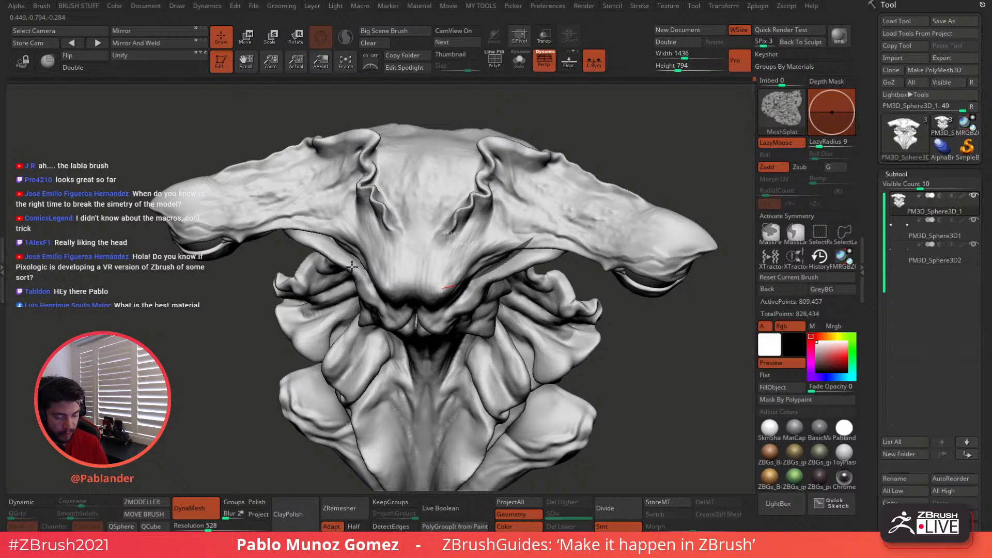
left_click_drag(352, 267, 302, 186, "ctrl")
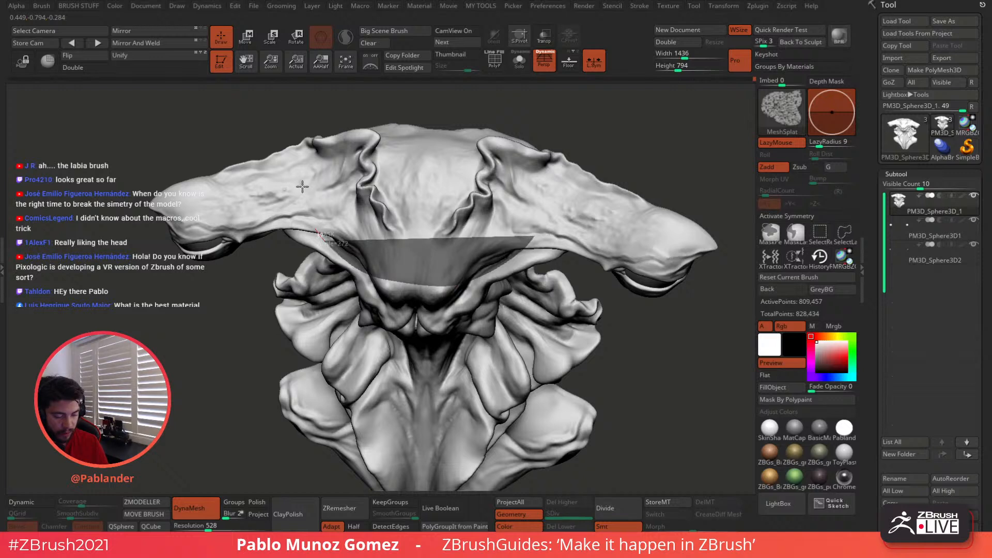
mouse_move(303, 178)
left_mouse_down("ctrl")
mouse_move(519, 180)
mouse_move(545, 227)
left_mouse_up("ctrl")
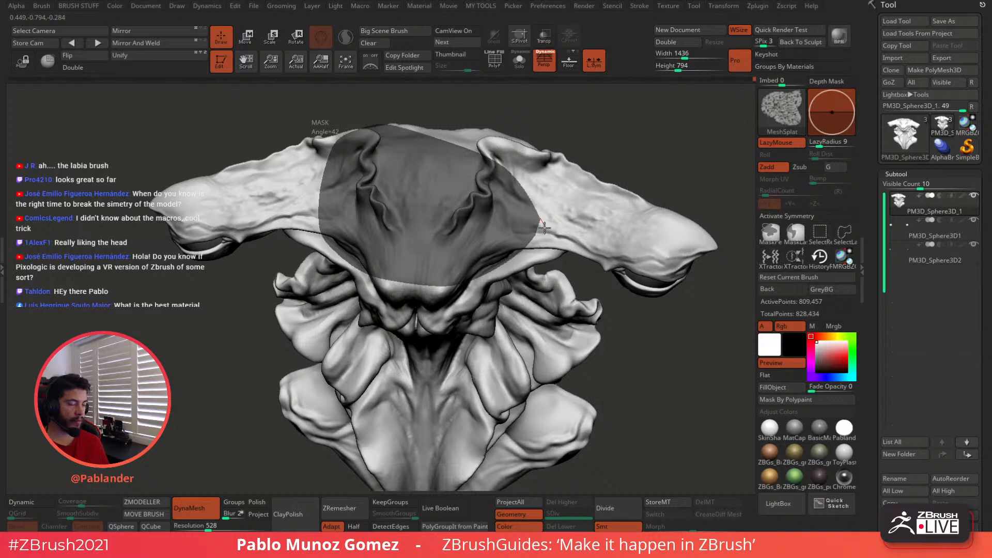
left_click_drag(545, 228, 544, 230, "ctrl")
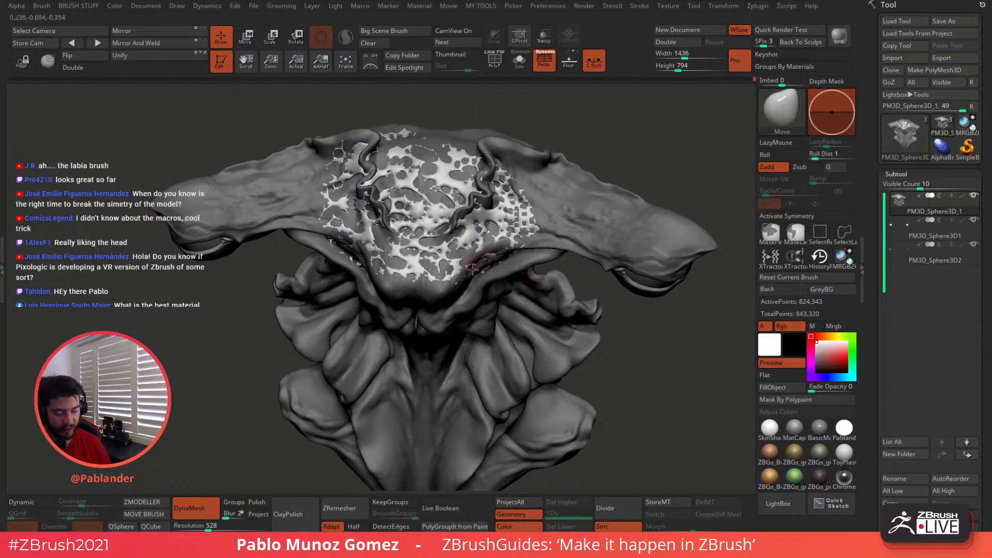
- Look at the alpha settings of the MeshSplat brush
mouse_move(550, 309)
right_mouse_down()
mouse_move(544, 272)
mouse_move(509, 263)
mouse_move(511, 279)
mouse_move(495, 294)
right_mouse_up()
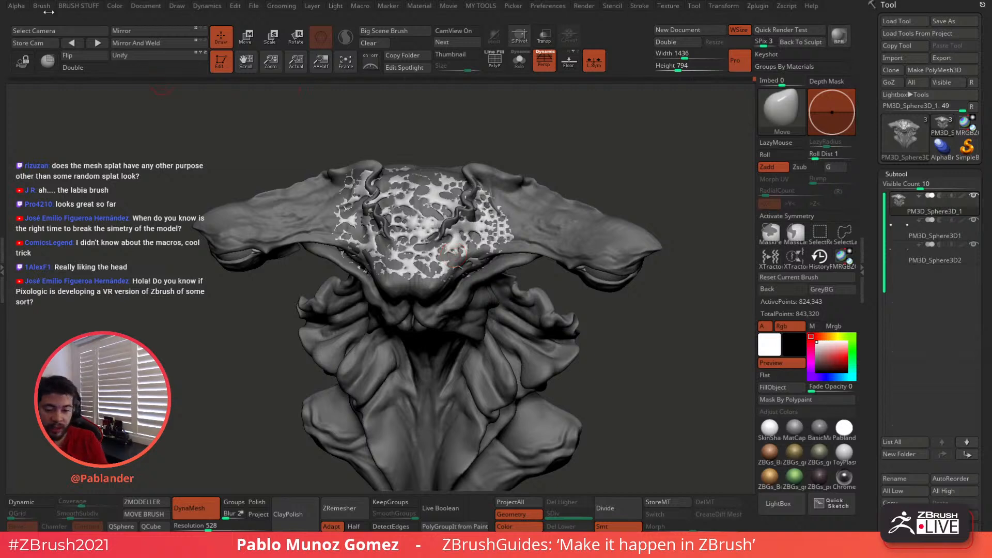
left_click(20, 7)
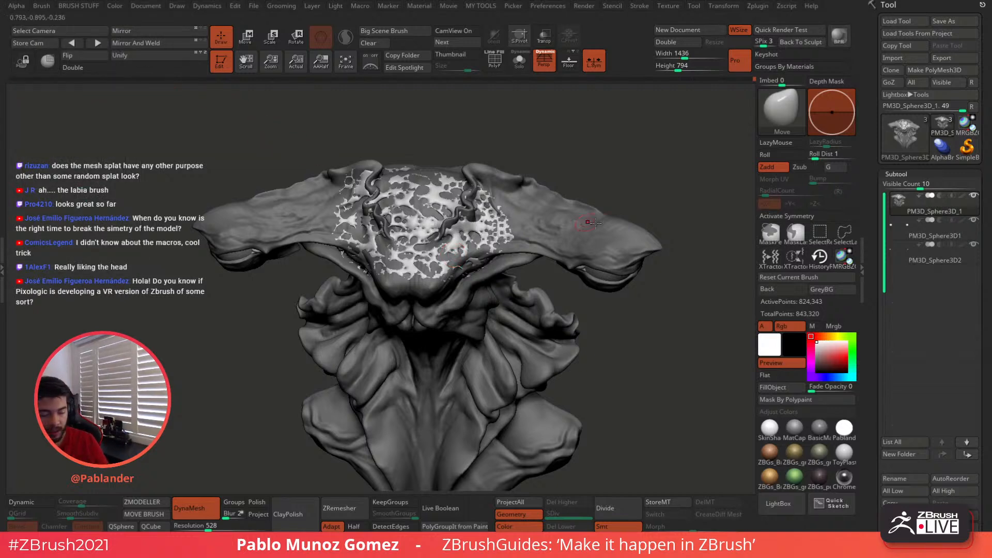
left_click(18, 7)
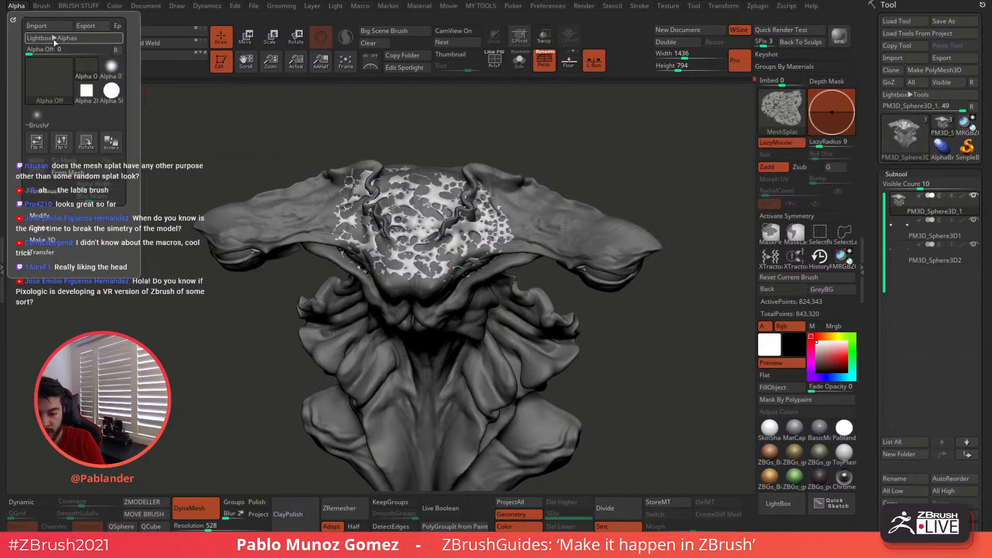
key("b")
key("m")
key("v")
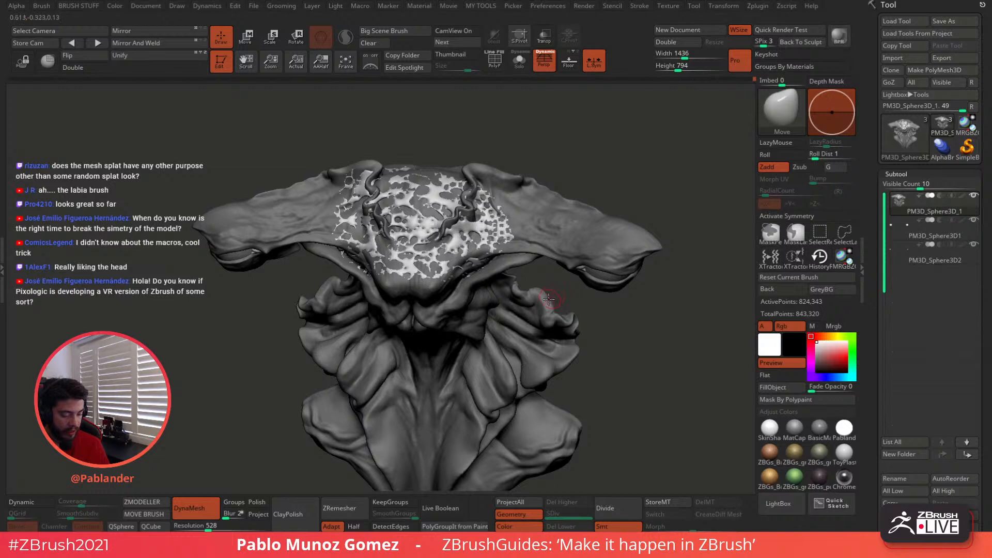
- Turn on the wireframe and put the forehead splat and the rest of the bust into two separate polygroups
mouse_move(517, 202)
right_mouse_down("ctrl")
mouse_move(506, 218)
mouse_move(535, 192)
right_mouse_up("ctrl")
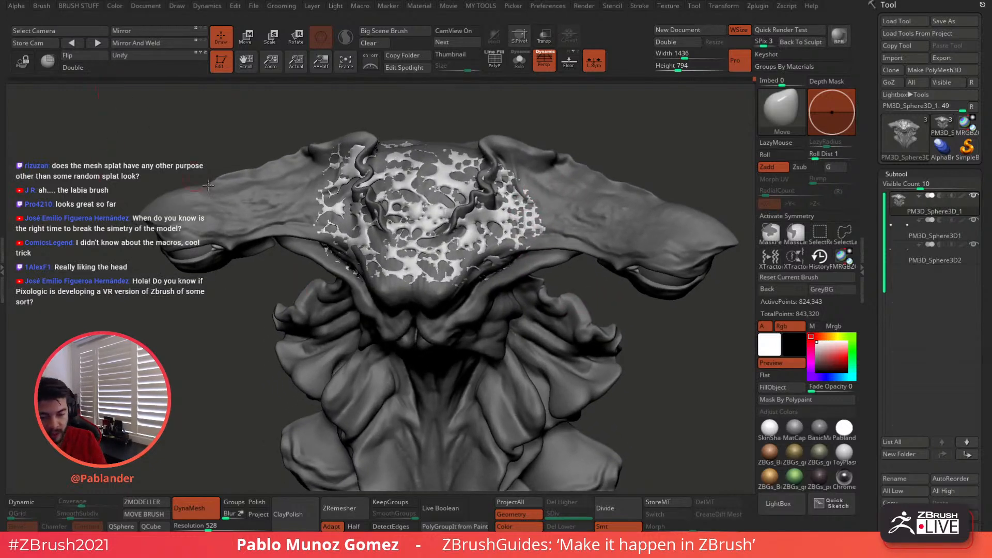
left_click(497, 65)
mouse_move(452, 221)
right_mouse_down("ctrl")
mouse_move(460, 248)
mouse_move(470, 207)
right_mouse_up("ctrl")
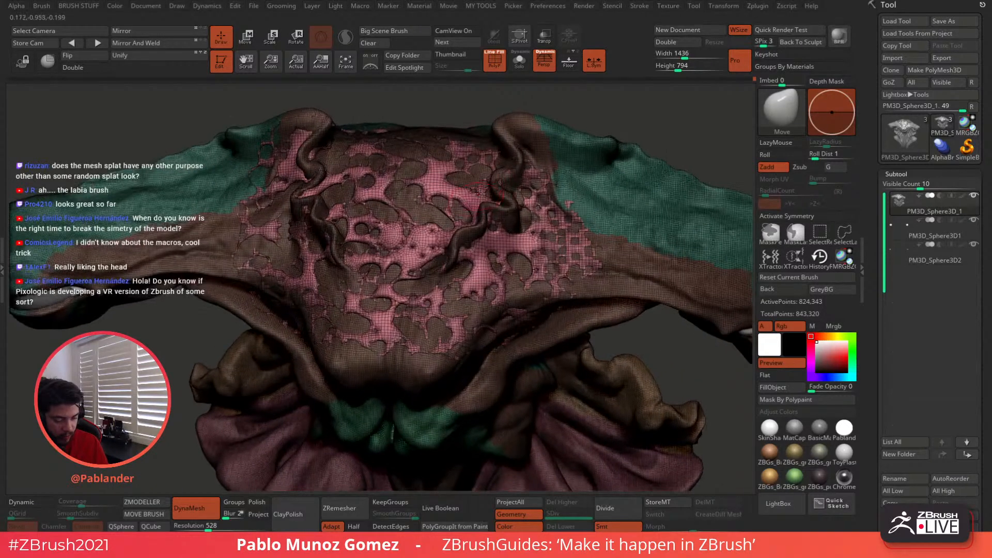
key("1")
left_click(464, 200)
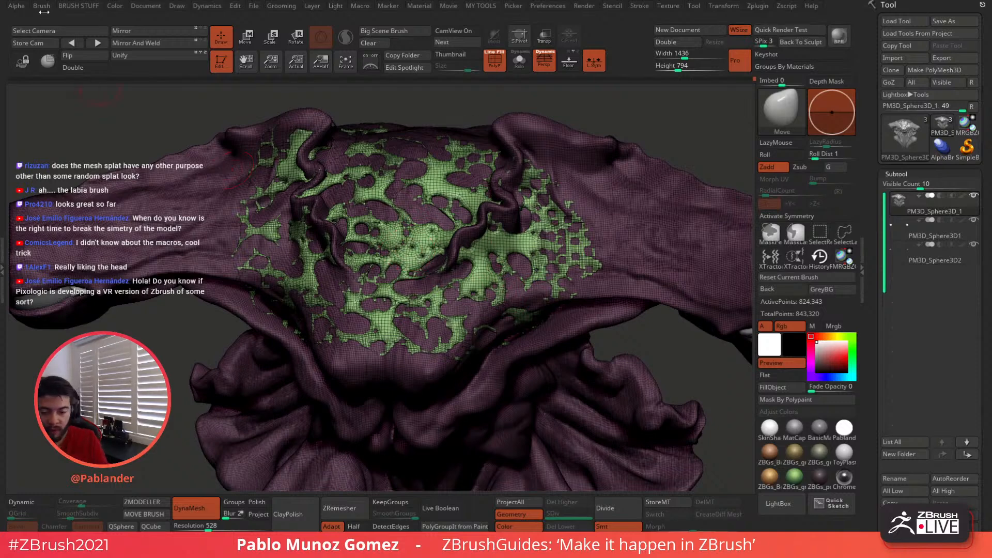
- Open the MaskMesh modifiers in the brush settings and examine the options available for the MeshSplat brush
left_click(42, 6)
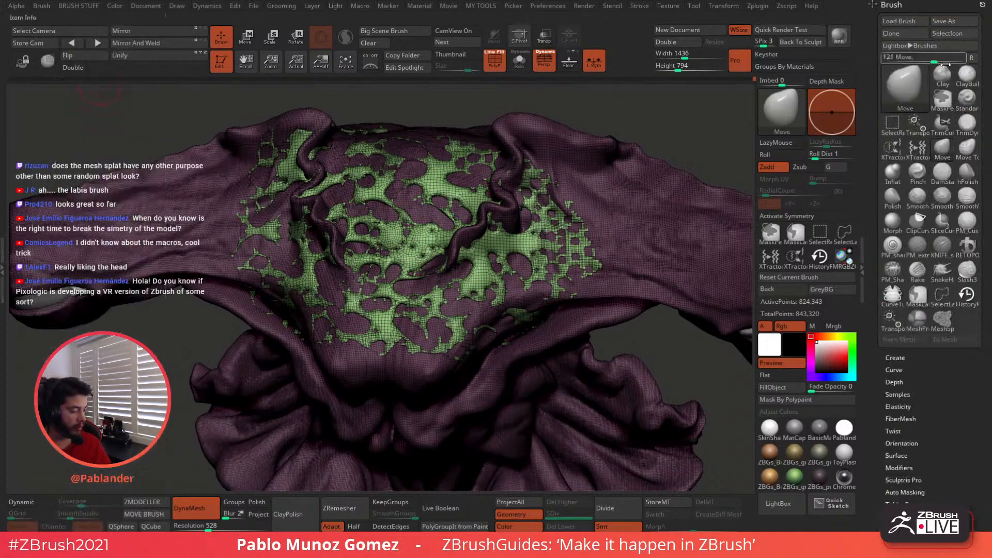
scroll(924, 292, "down", 5)
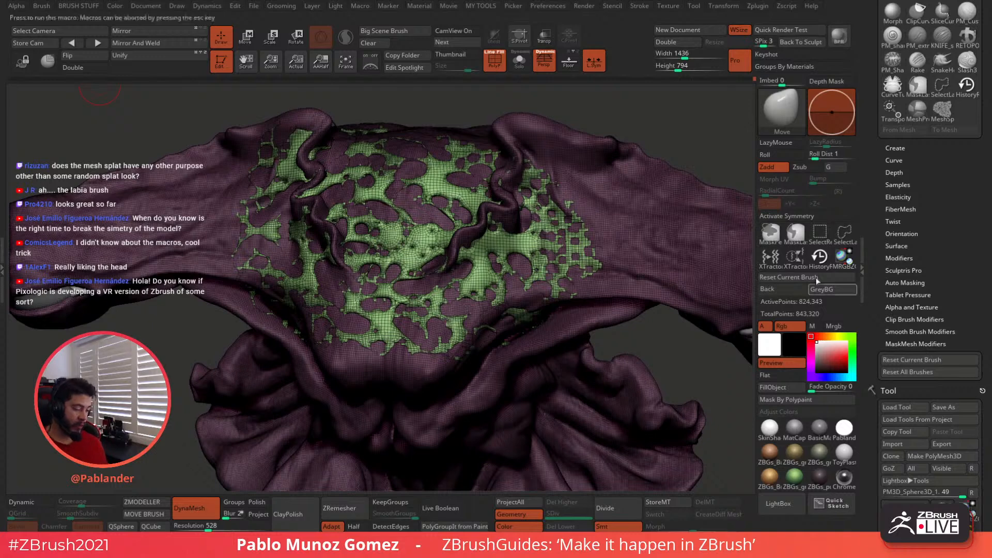
left_click(780, 128)
key("b")
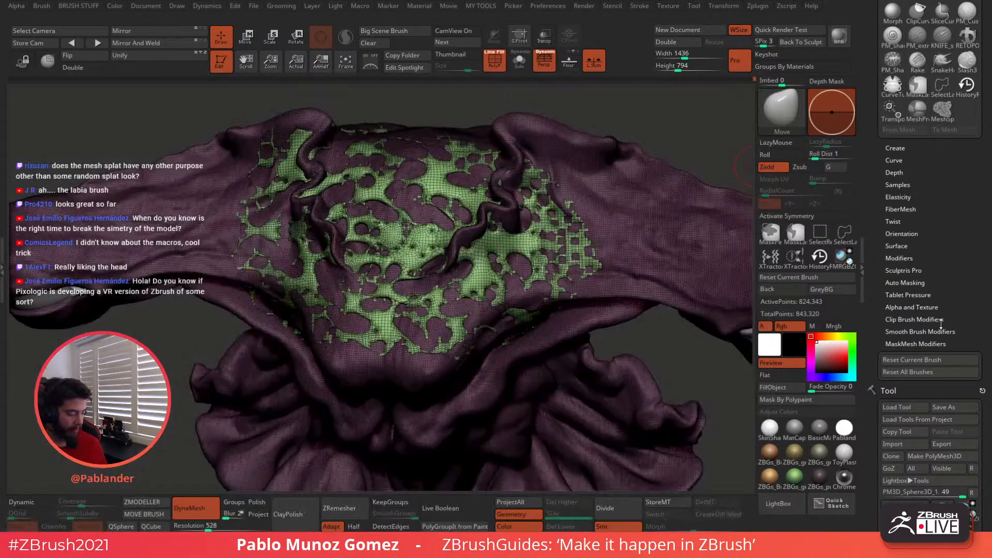
left_click(918, 344)
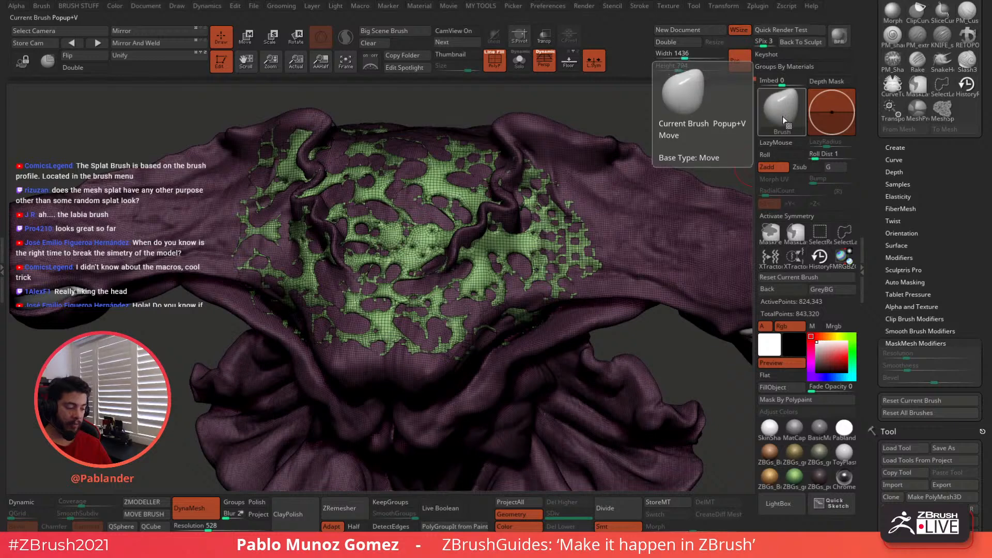
key("ctrl")
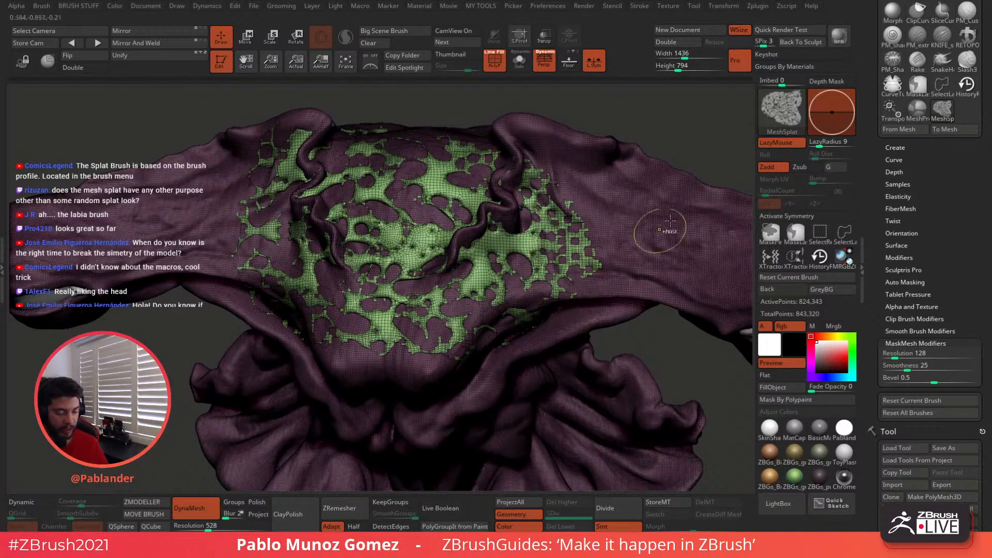
- Switch the masking brush to MeshProject and add a small oval piece on the head beside the forehead splat
key("b")
key("m")
key("v")
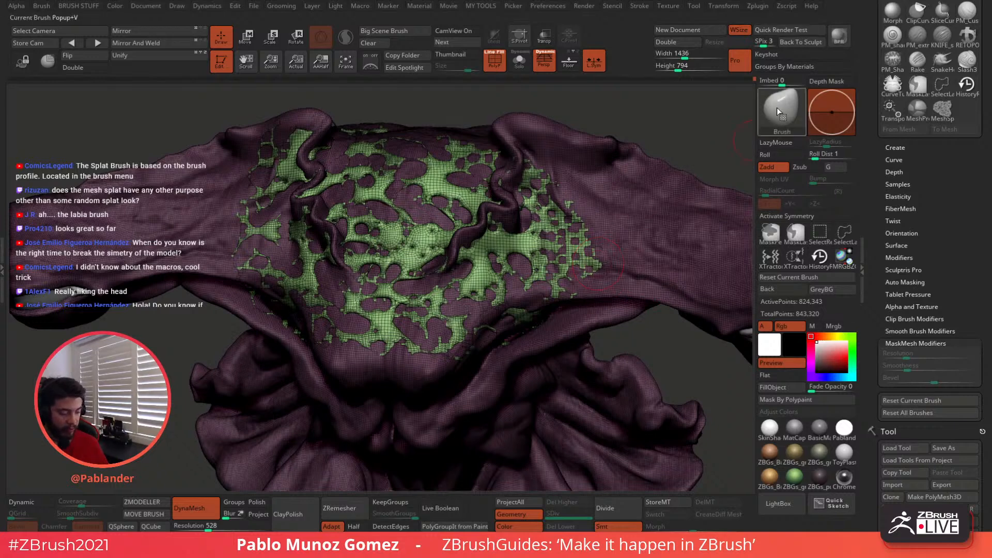
key("b")
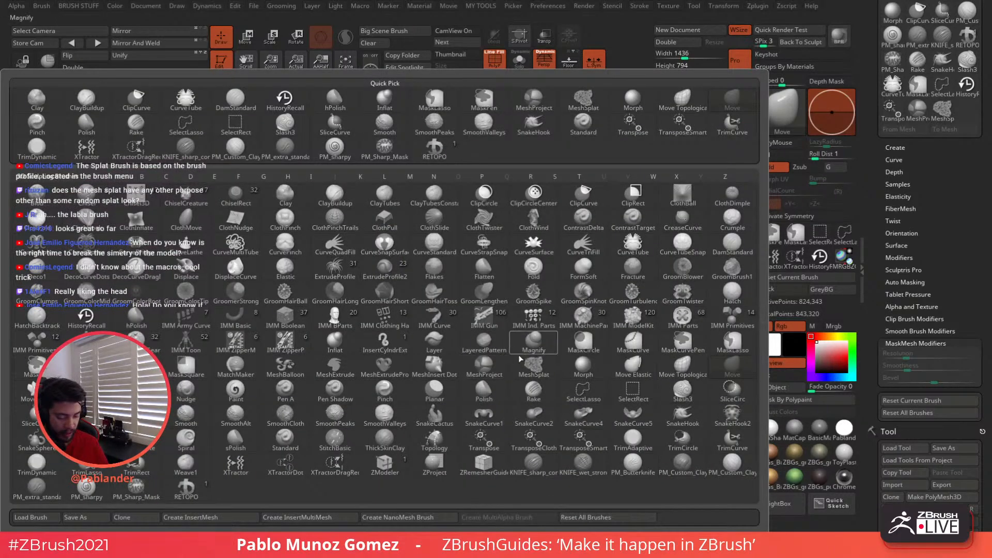
key("Escape")
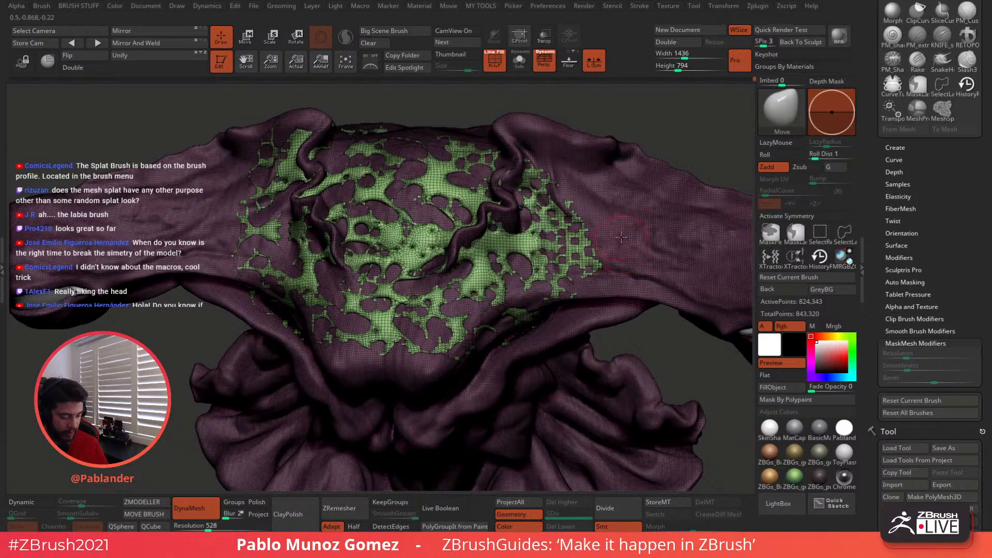
left_click_drag(634, 231, 643, 258, "ctrl")
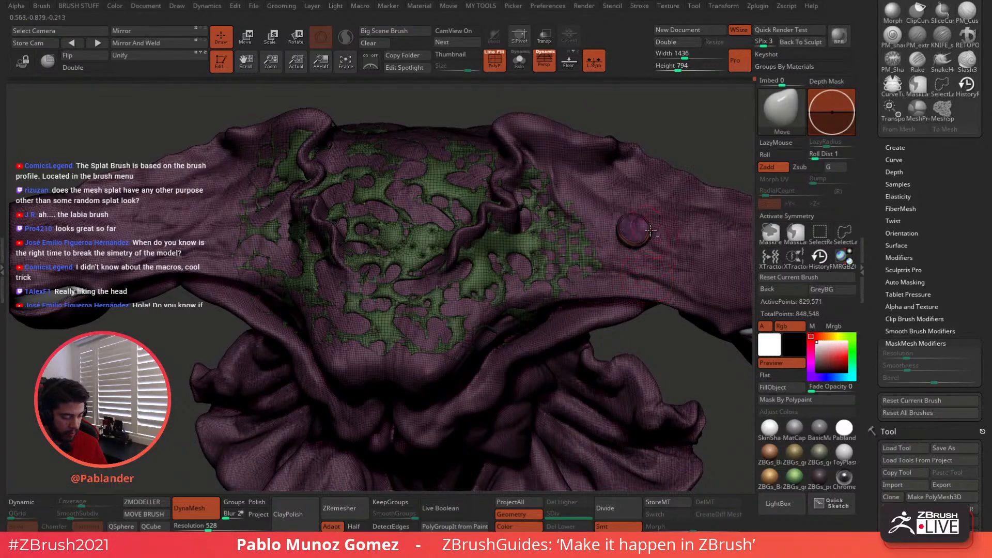
mouse_move(650, 231)
right_mouse_down("ctrl")
mouse_move(646, 289)
mouse_move(553, 280)
mouse_move(536, 250)
right_mouse_up("ctrl")
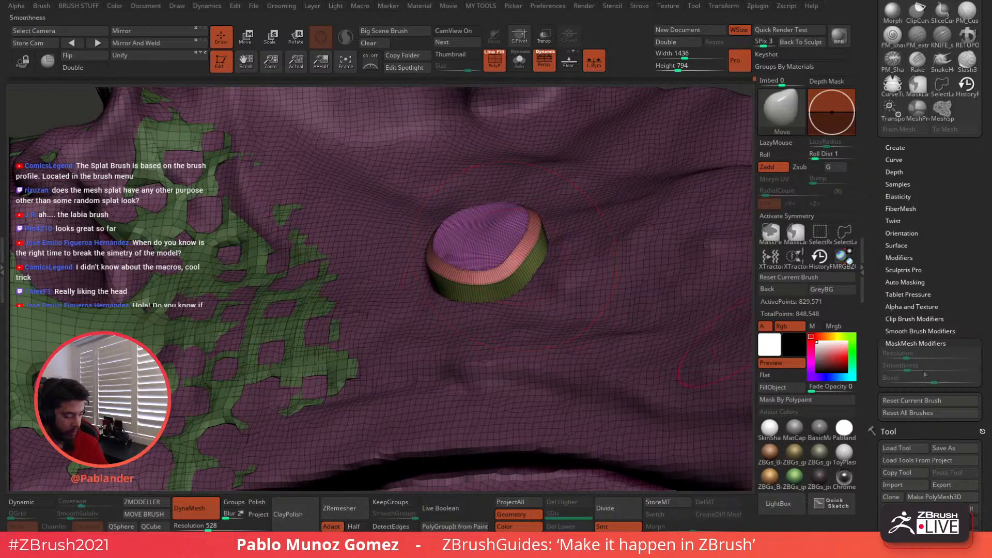
- Undo the oval piece, try a rounded four-sided MeshProject piece in the same area, and undo it as well
key("ctrl")
left_click(932, 383)
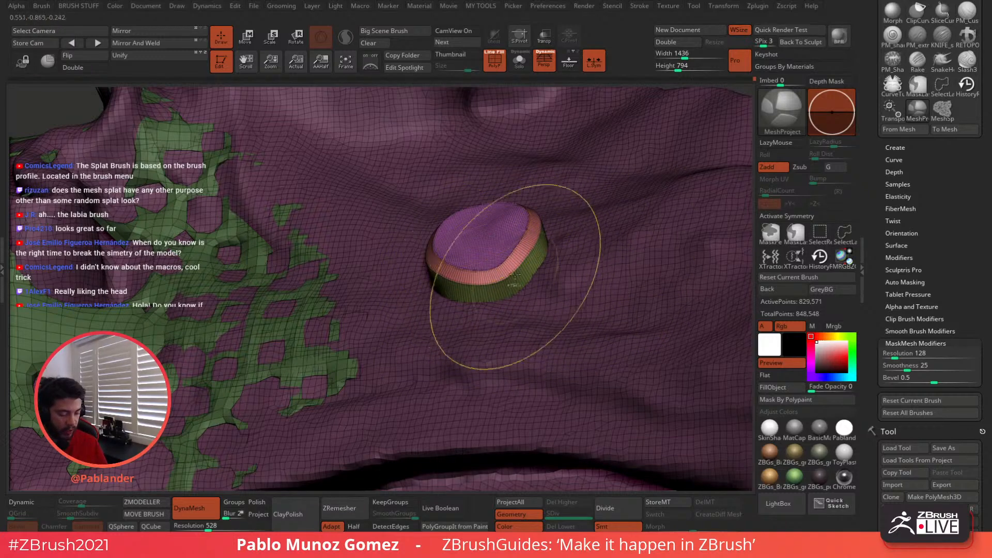
right_click_drag(460, 212, 503, 293)
key("ctrl+z")
mouse_move(443, 227)
left_mouse_down("ctrl")
mouse_move(442, 290)
mouse_move(551, 300)
mouse_move(496, 216)
mouse_move(443, 223)
left_mouse_up("ctrl")
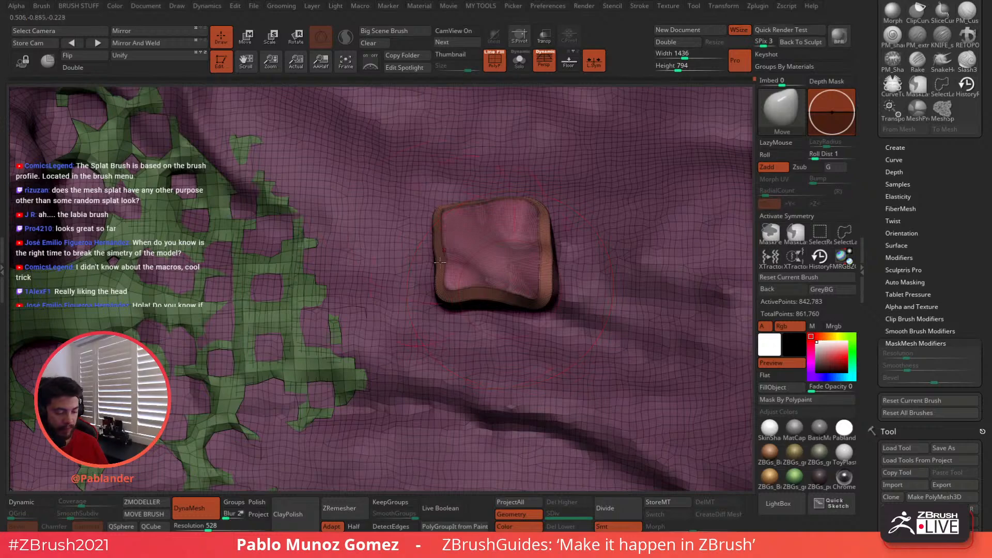
key("ctrl+z")
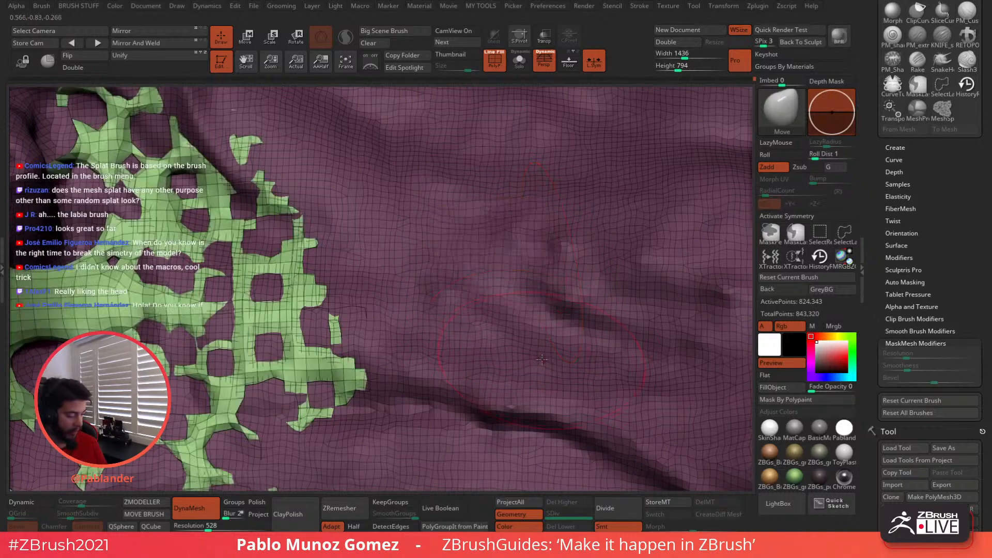
- Examine the Z Intensity setting of the MeshProject brush
right_click_drag(455, 369, 390, 269, "ctrl")
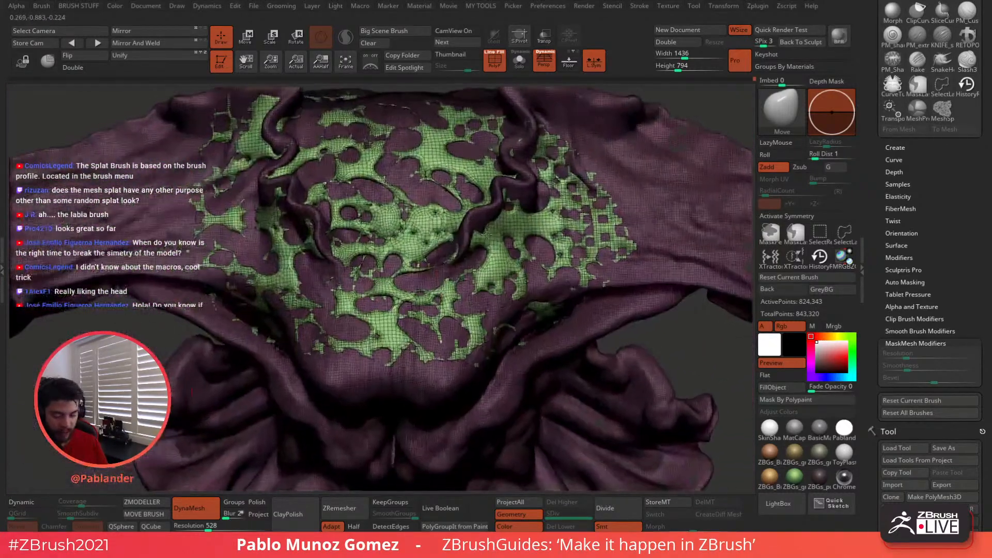
right_click_drag(541, 334, 537, 299)
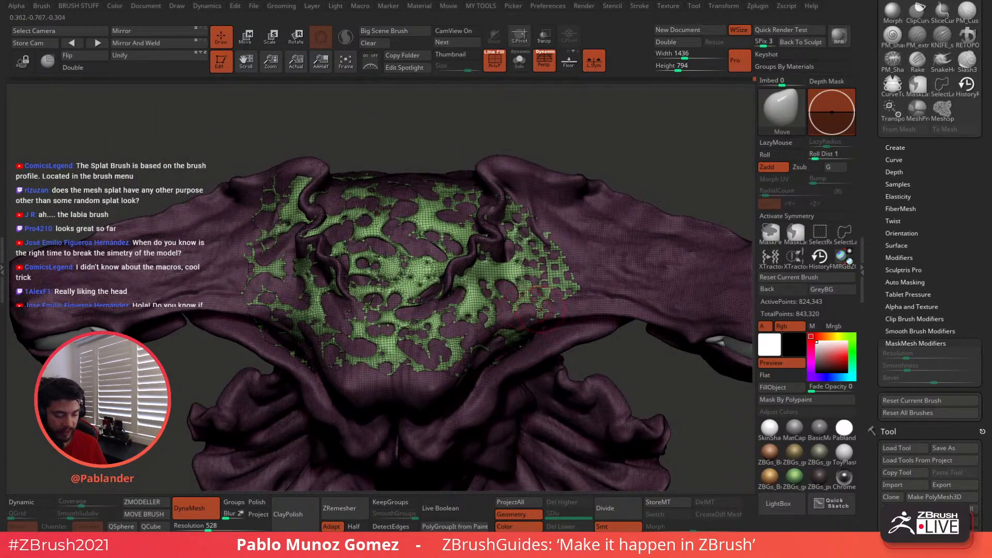
key("ctrl")
key("ctrl")
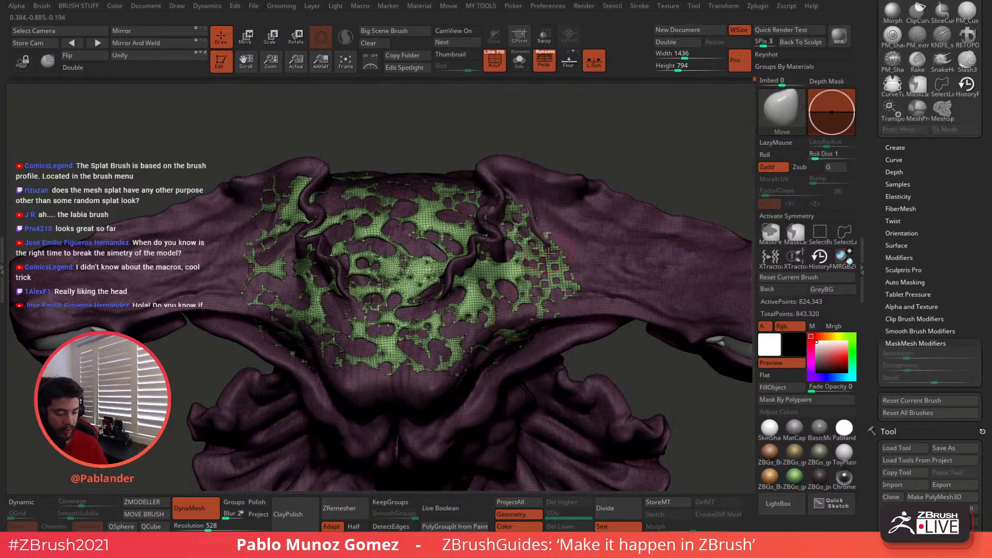
key("space")
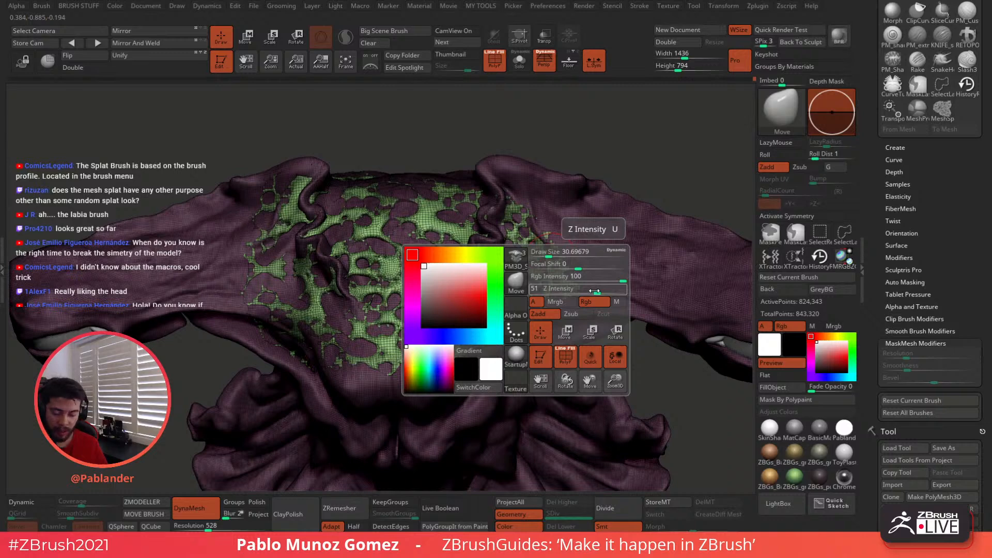
left_click_drag(595, 291, 572, 291)
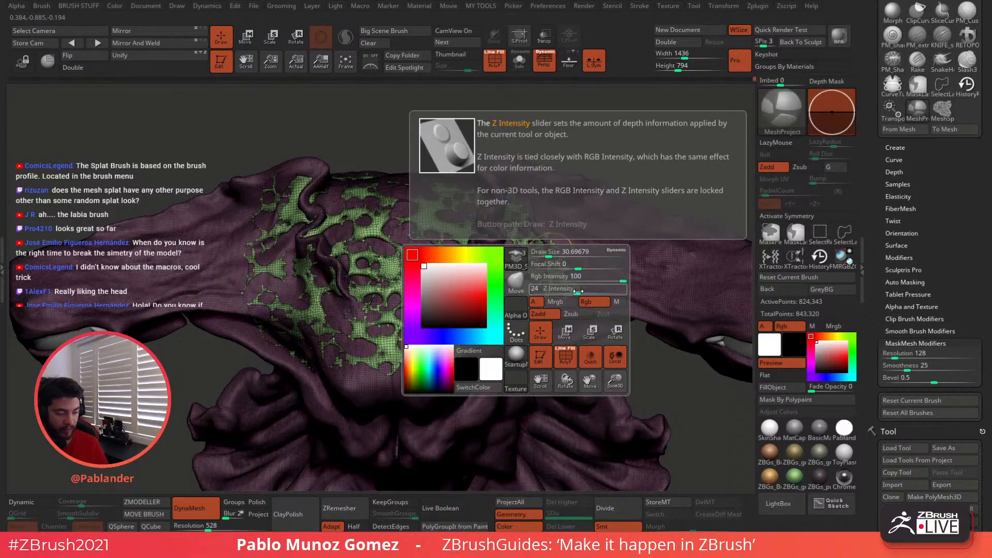
- Set the masking brush back to MeshSplat and check the brush's draw settings
left_click(778, 132)
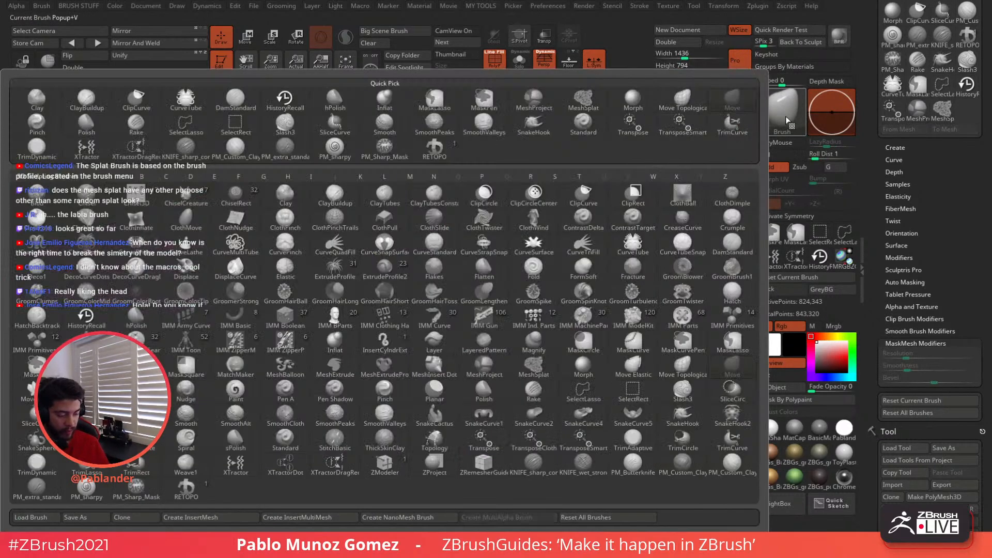
left_click(543, 373)
key("space")
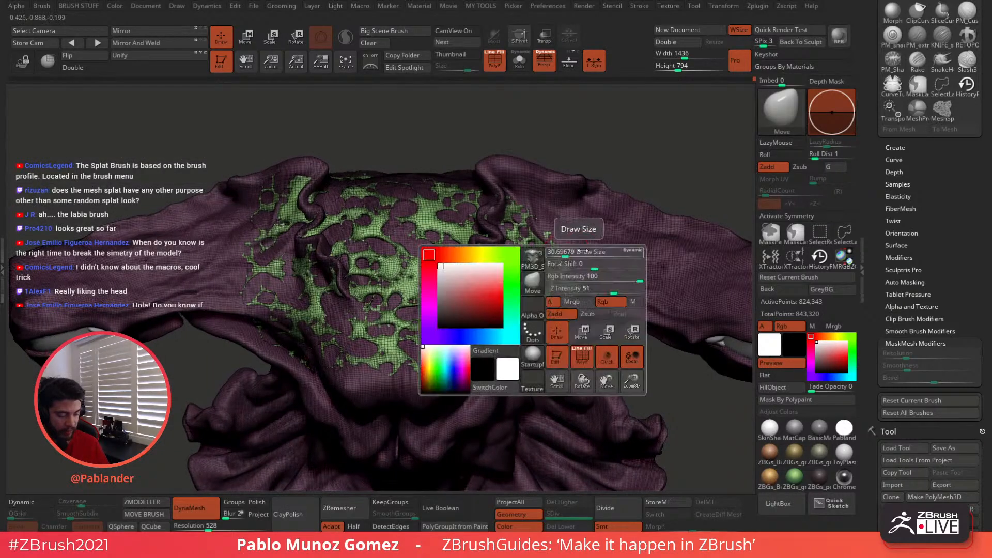
mouse_move(572, 291)
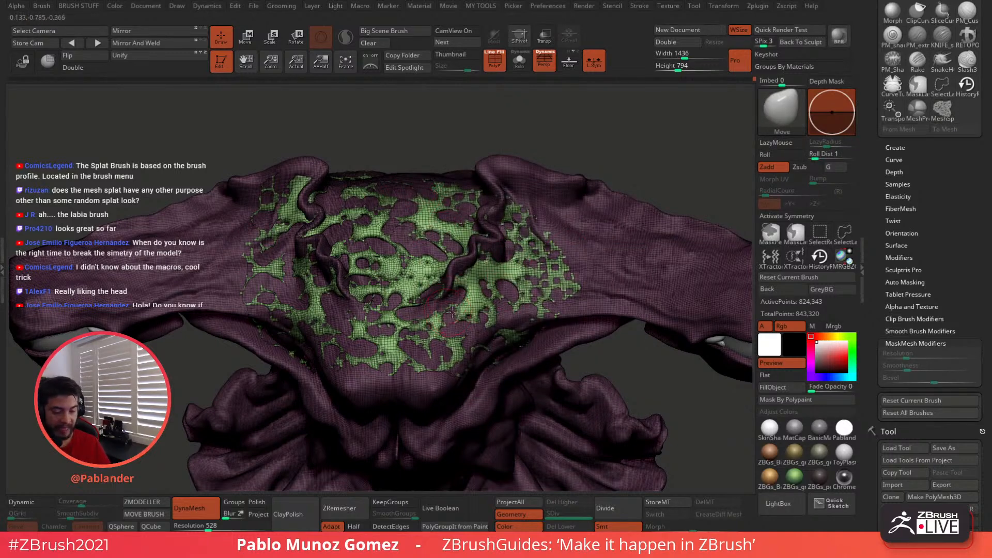
right_click_drag(528, 320, 598, 231)
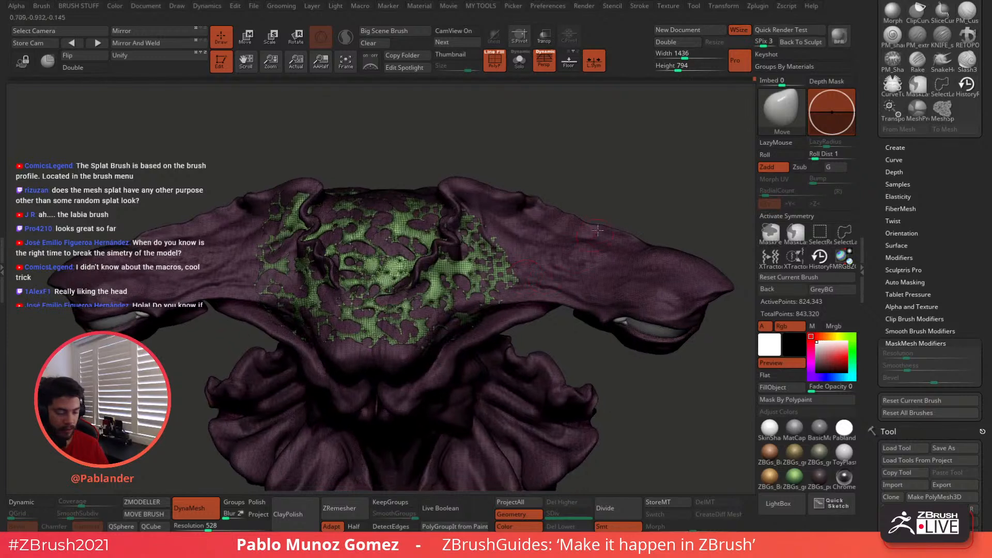
right_click_drag(588, 197, 589, 191)
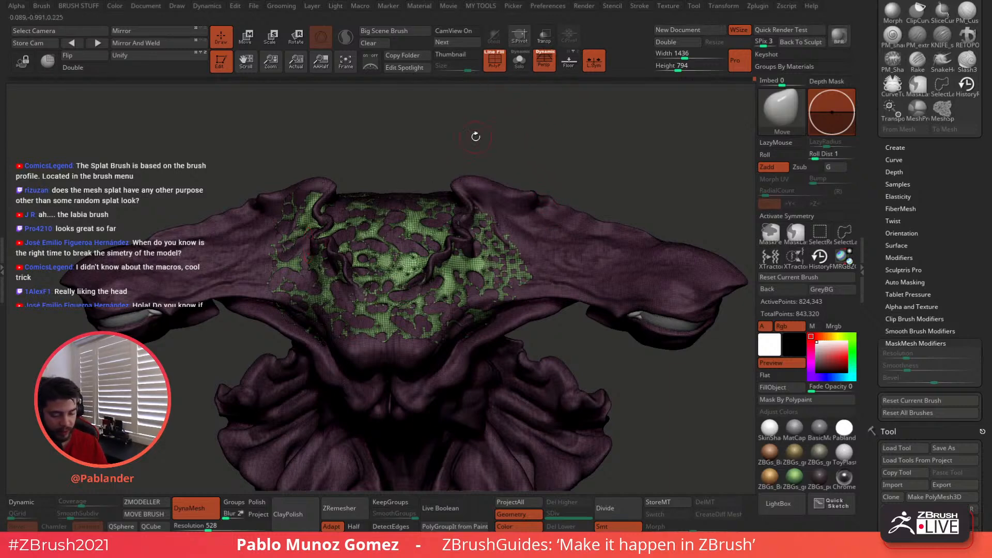
- Turn off the wireframe and split the unmasked forehead splat from the bust into its own subtool
left_click(494, 60)
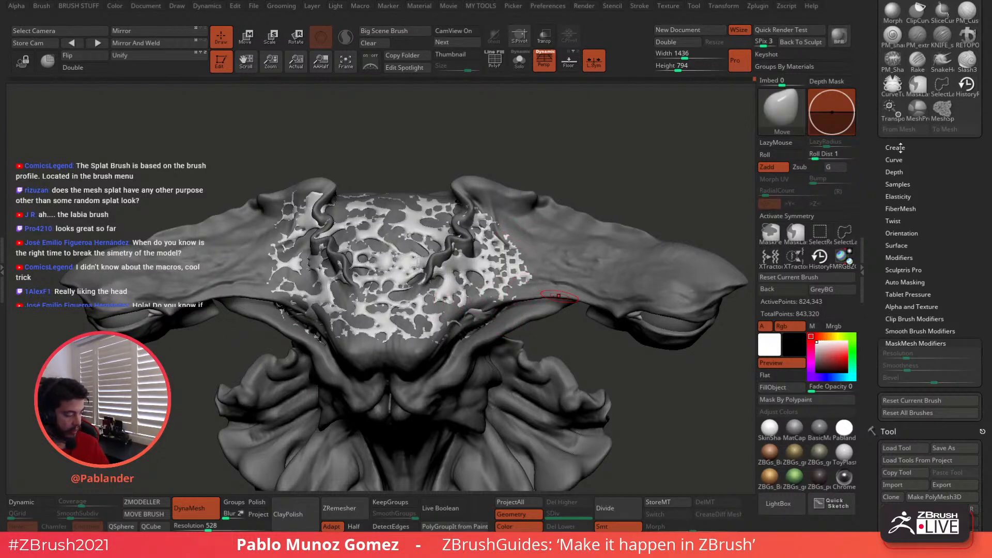
left_click(900, 148)
left_click(900, 148)
left_click(900, 161)
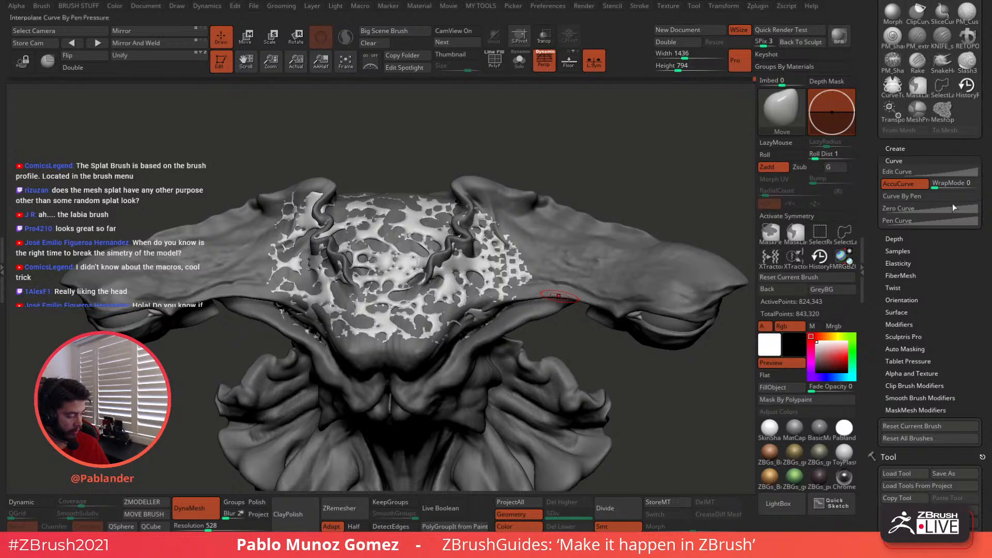
left_click_drag(955, 439, 944, 149)
mouse_move(942, 465)
left_mouse_down()
mouse_move(940, 148)
mouse_move(936, 210)
left_mouse_up()
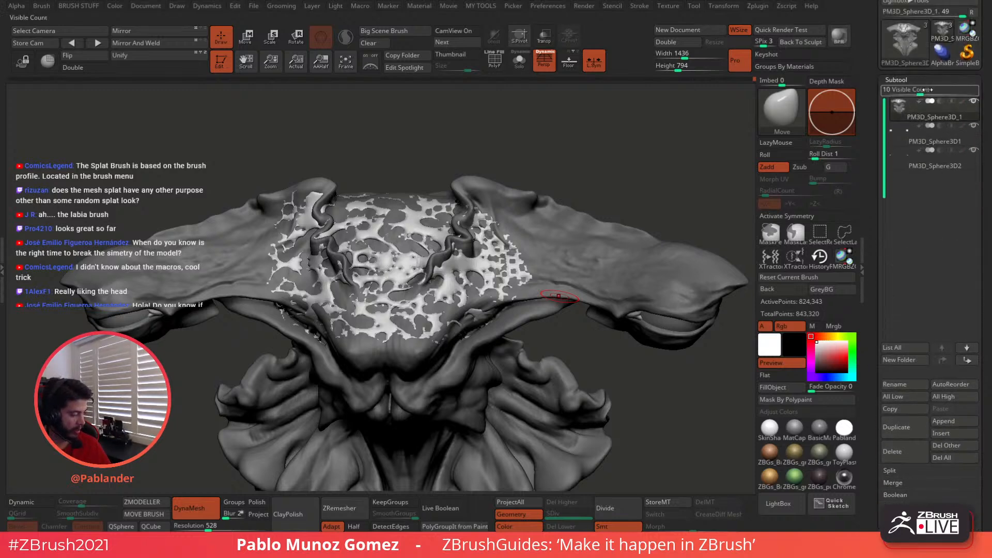
key("1")
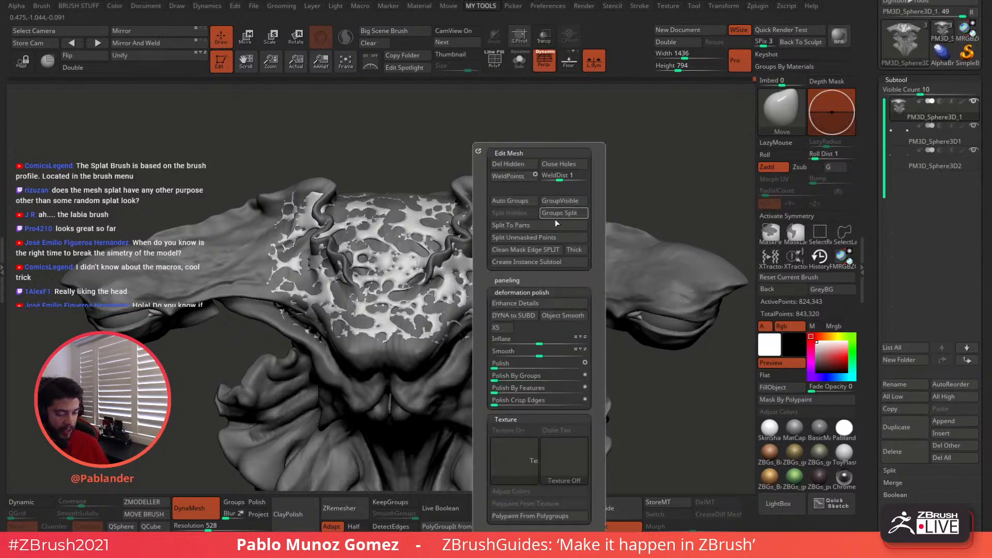
left_click(547, 237)
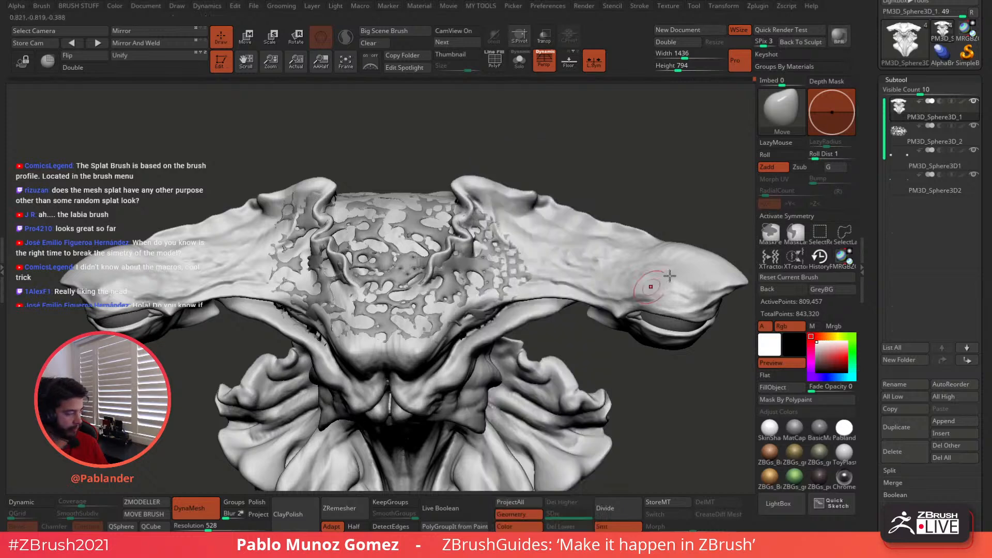
- Select the forehead splat subtool, isolate it in Solo mode and turn on its wireframe
left_click(519, 60)
mouse_move(512, 216)
left_mouse_down()
mouse_move(453, 159)
mouse_move(568, 176)
mouse_move(536, 135)
mouse_move(521, 147)
mouse_move(514, 207)
mouse_move(523, 202)
left_mouse_up()
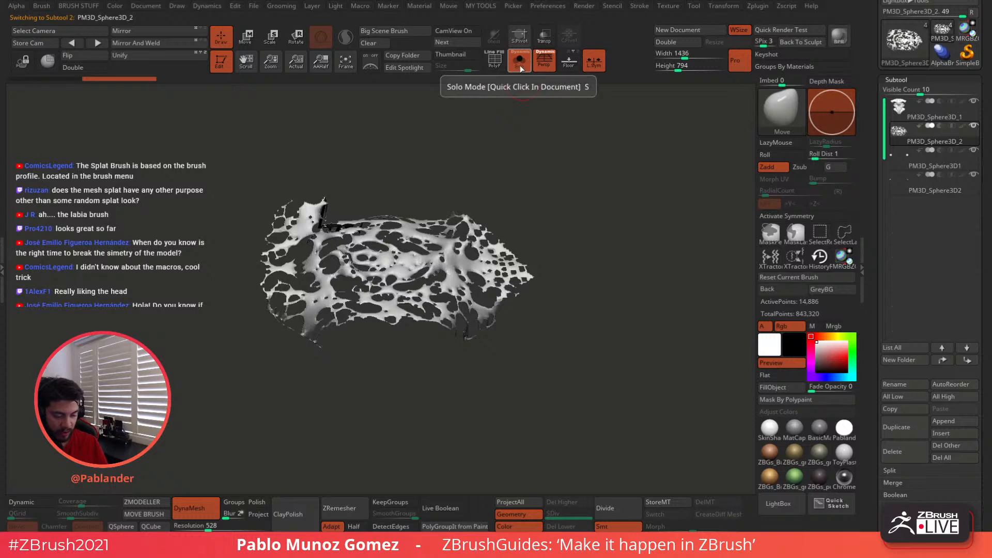
key("shift+f")
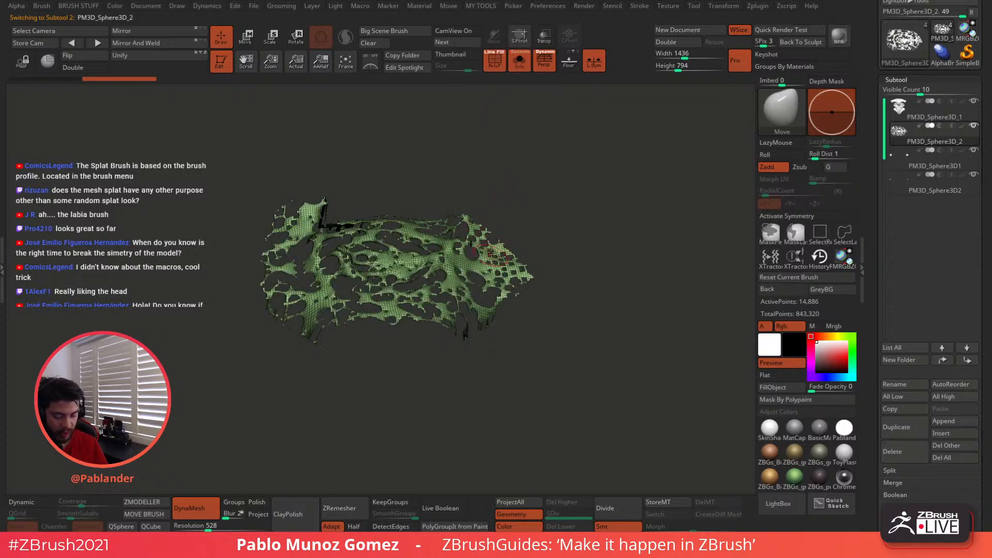
left_click_drag(561, 226, 550, 250)
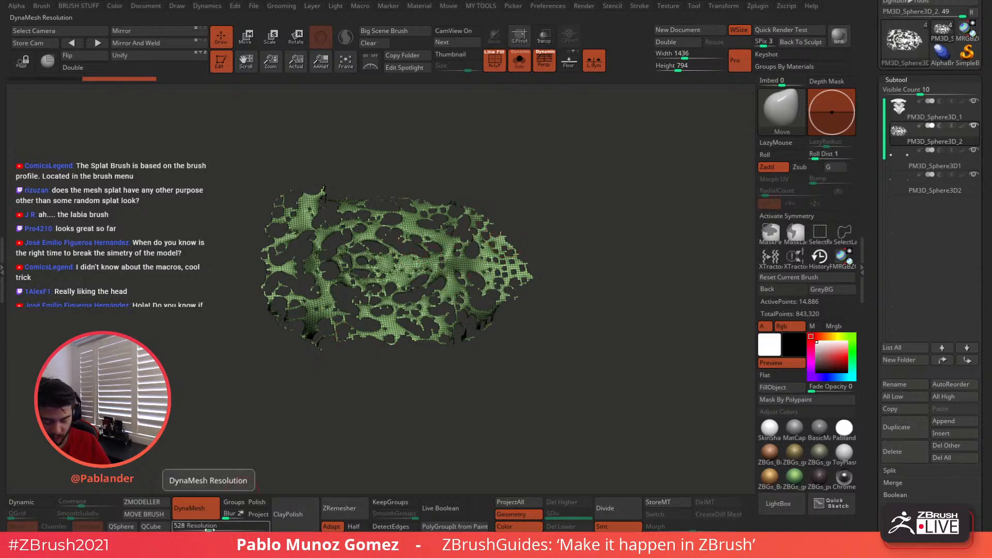
- Inflate the splat slightly and rebuild it with DynaMesh at resolution 272
left_click_drag(210, 528, 199, 528)
key("2")
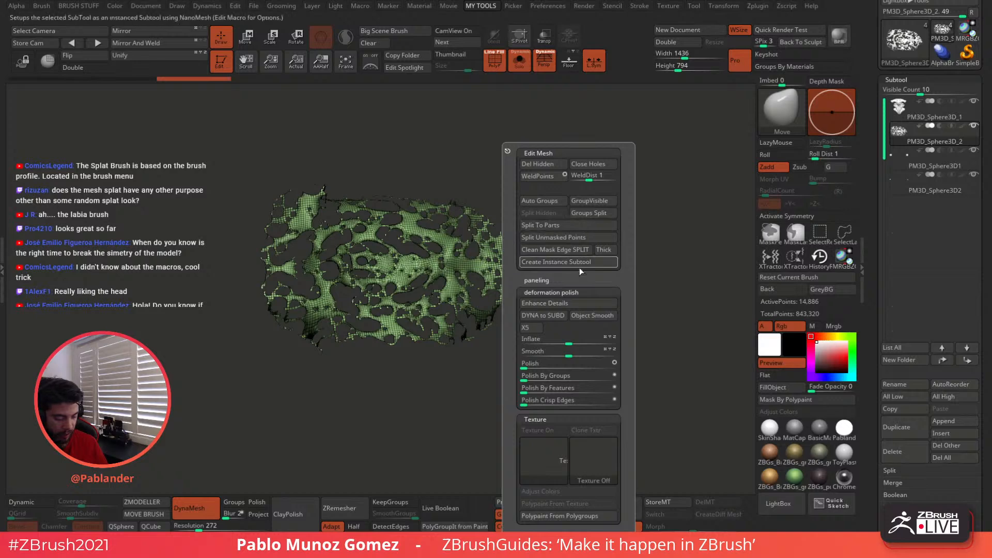
left_click_drag(568, 342, 573, 340)
key("ctrl+d")
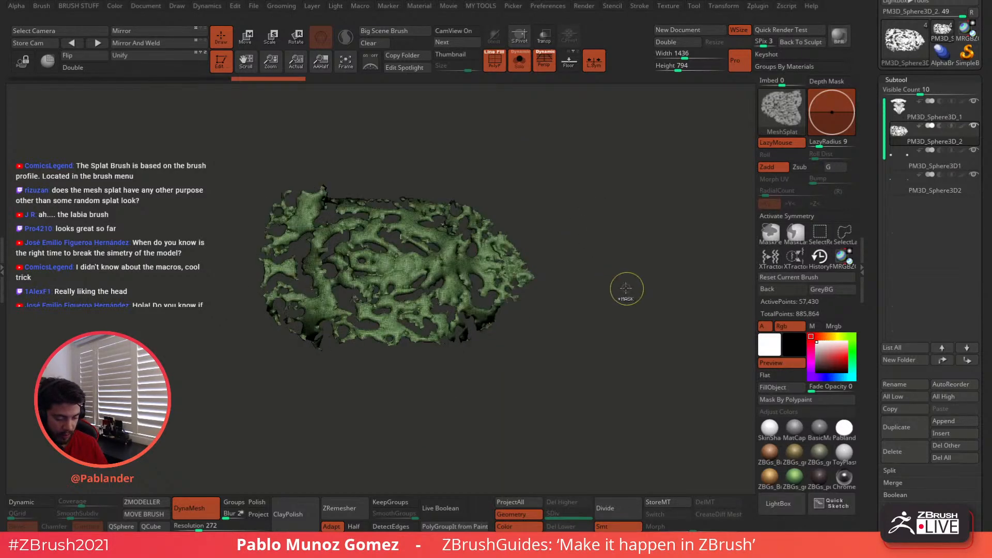
- Lower the DynaMesh resolution to 136 and remesh the splat again
mouse_move(588, 264)
left_mouse_down()
mouse_move(582, 304)
mouse_move(581, 274)
left_mouse_up()
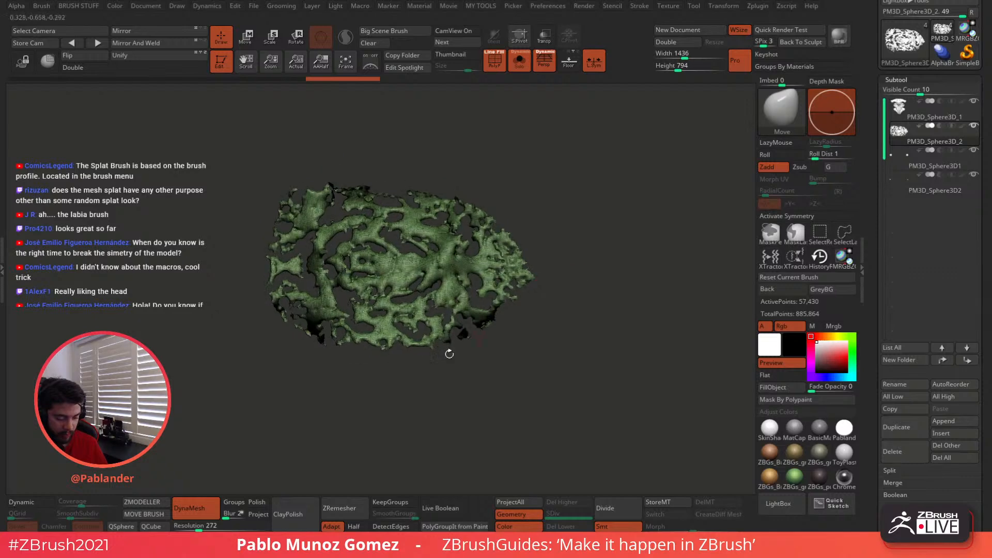
left_click(191, 528)
left_click_drag(210, 442, 241, 435, "ctrl")
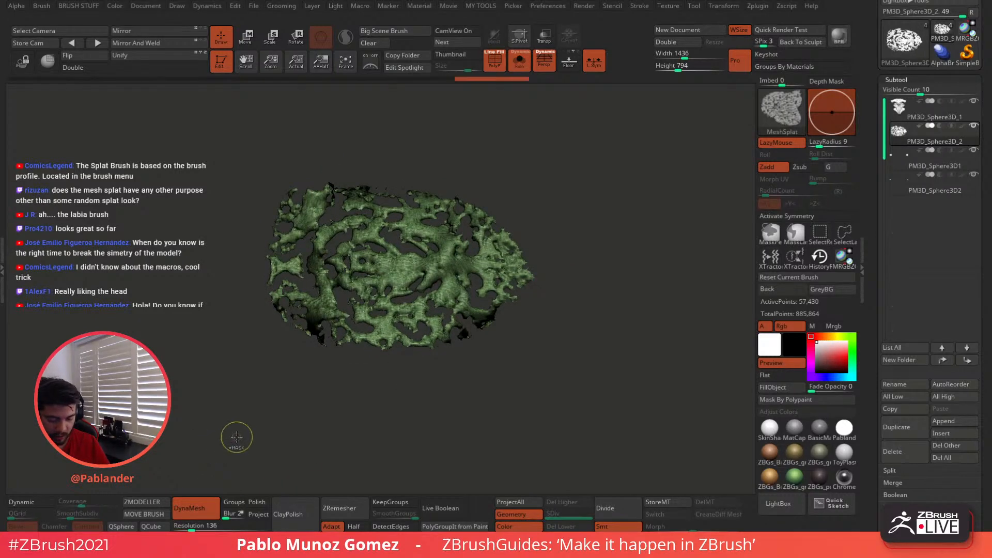
- Remesh the forehead splat with DynaMesh at resolution 136 and assign automatic polygroups to its disconnected pieces
mouse_move(343, 392)
left_mouse_down("ctrl")
mouse_move(540, 359)
mouse_move(543, 330)
left_mouse_up("ctrl")
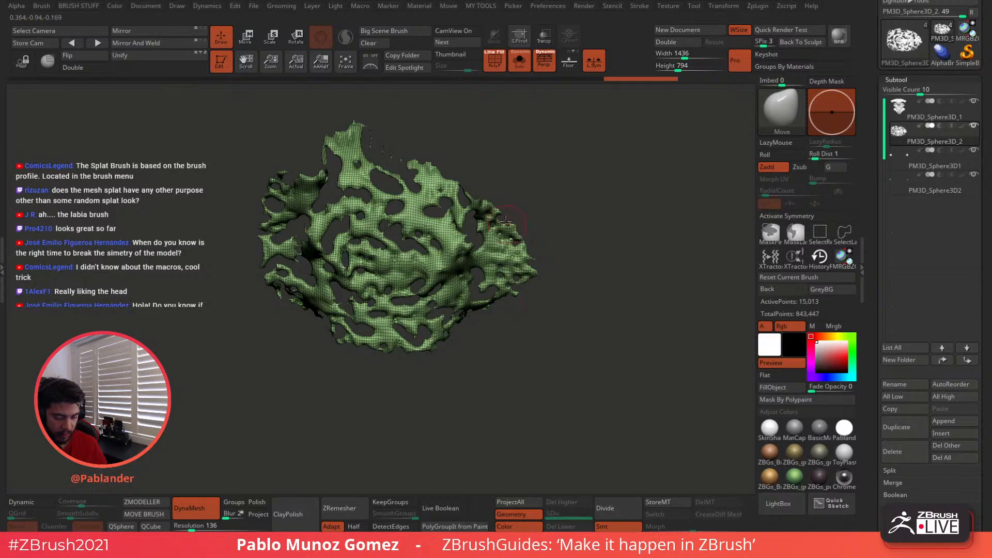
left_click_drag(530, 200, 547, 218, "alt")
key("4")
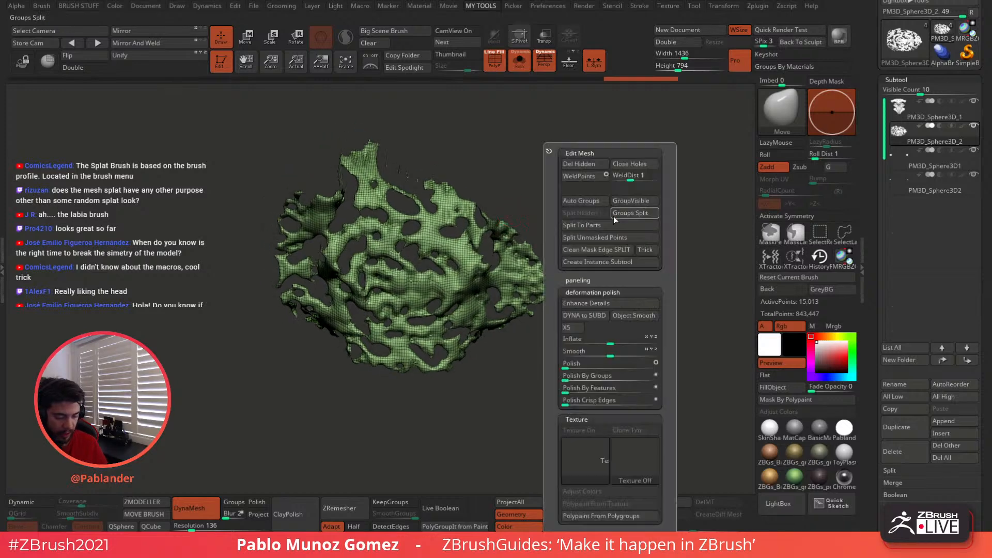
left_click(588, 197)
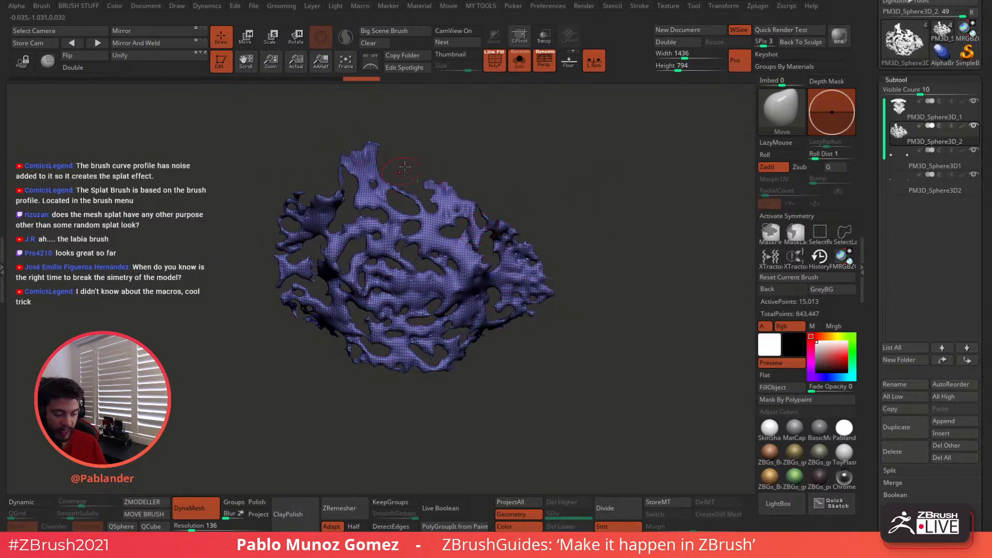
- Hide the stray fragments floating above the splat's upper edge and delete the hidden geometry
left_click_drag(602, 167, 599, 393)
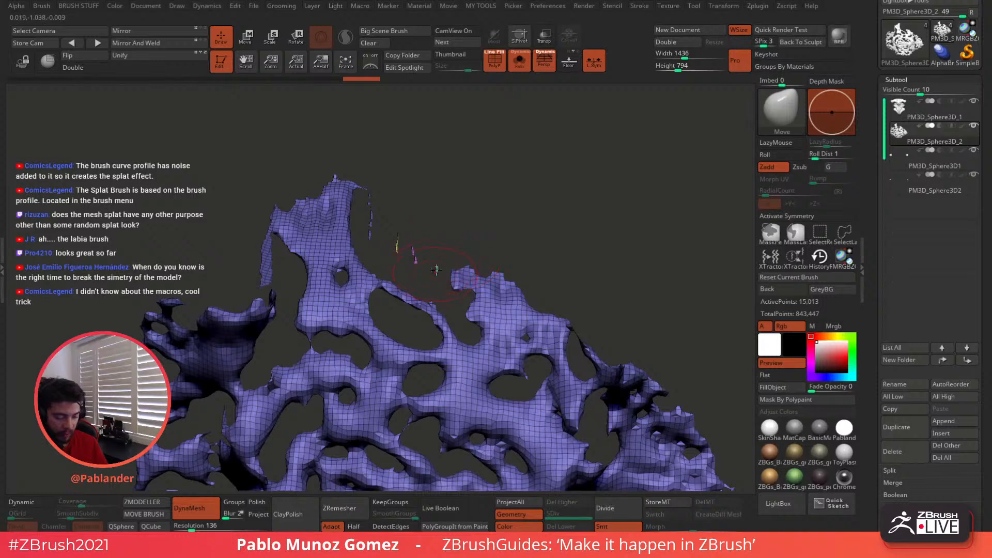
left_click_drag(385, 223, 348, 161)
left_click_drag(373, 204, 450, 275, "ctrl+shift")
key("2")
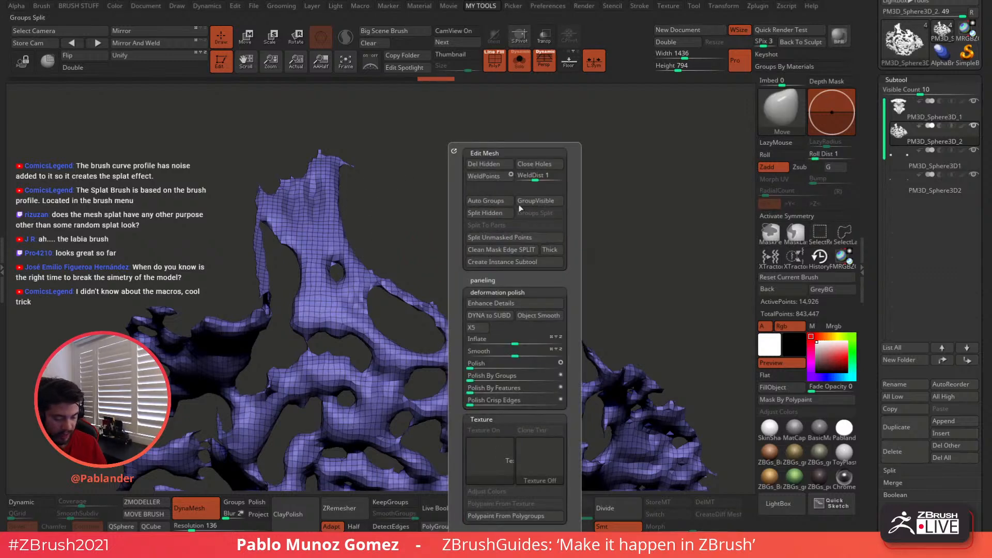
left_click(491, 165)
mouse_move(450, 339)
left_mouse_down()
mouse_move(549, 316)
mouse_move(605, 269)
left_mouse_up()
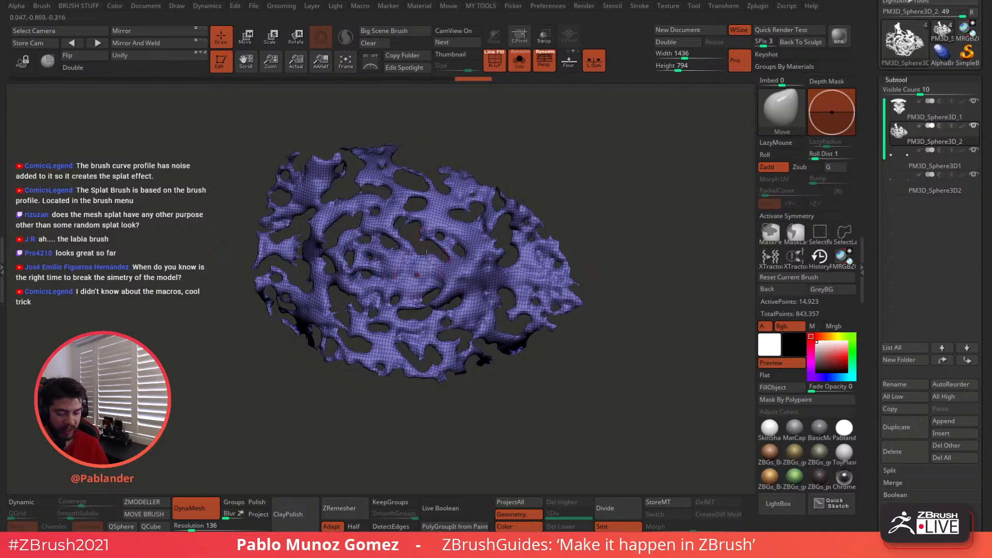
- Keep the splat subtool selected, turn off wireframe and Solo mode, and view it in place on the bust
left_click(927, 110)
left_click(911, 135)
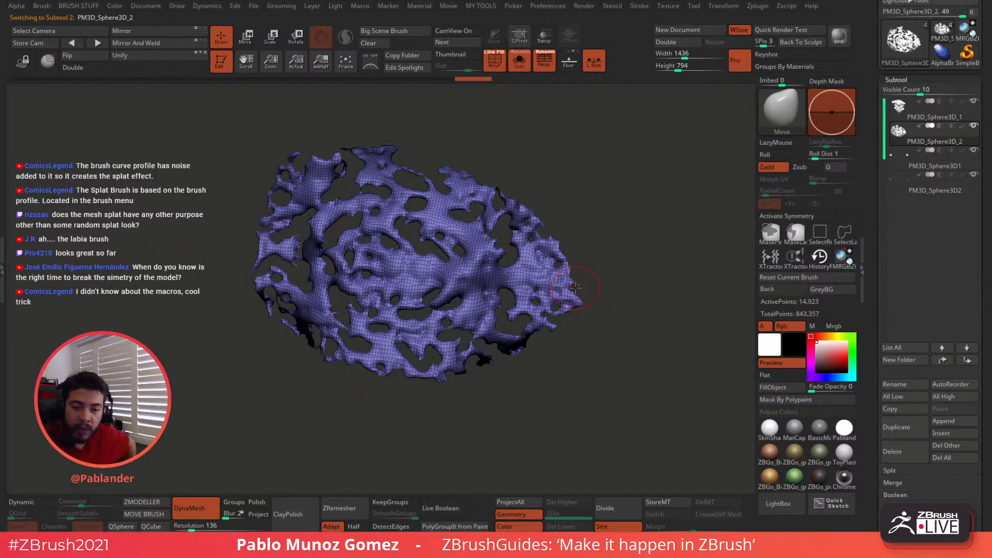
left_click(497, 64)
left_click(520, 68)
left_click_drag(537, 126, 552, 284, "alt")
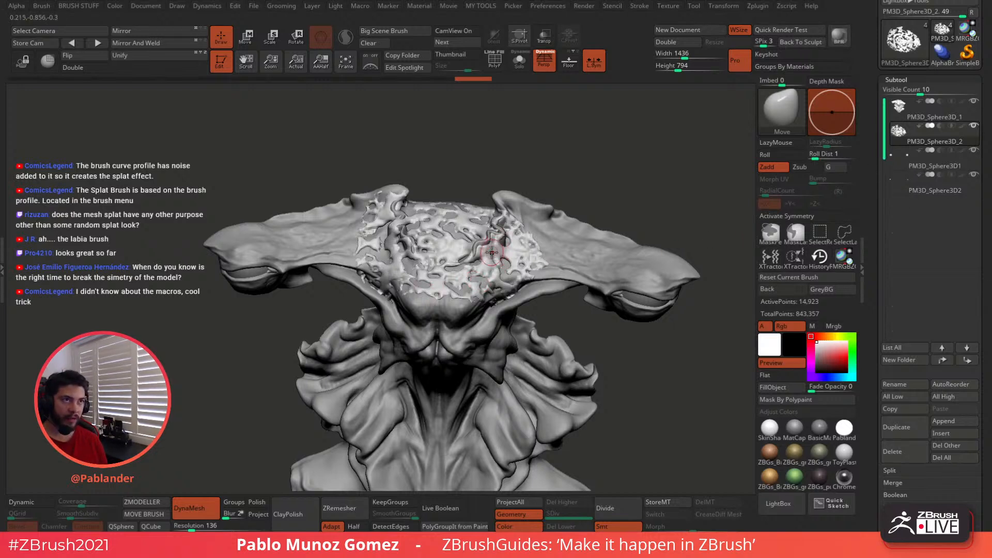
- Duplicate the forehead splat subtool and move the copy to the end of the subtool list
mouse_move(956, 137)
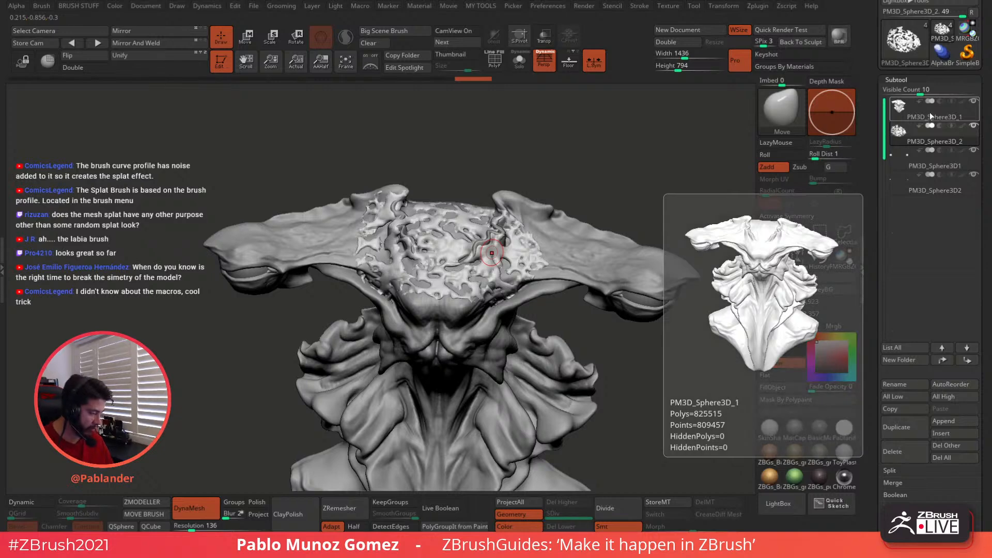
left_click(897, 427)
left_click_drag(937, 162, 932, 217)
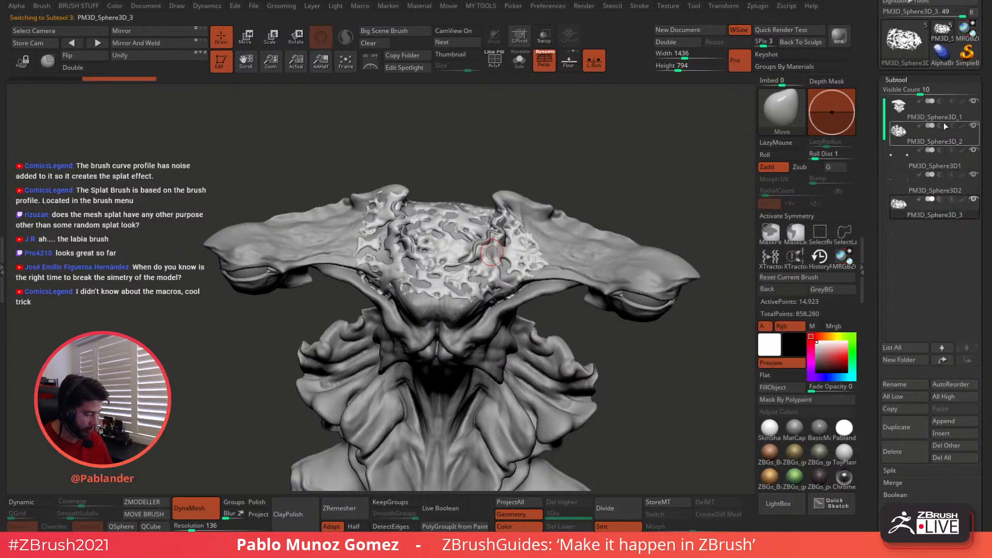
- Duplicate the bust subtool, place its copy directly above the splat copy and hide the original subtools
left_click(946, 115)
left_click(897, 426)
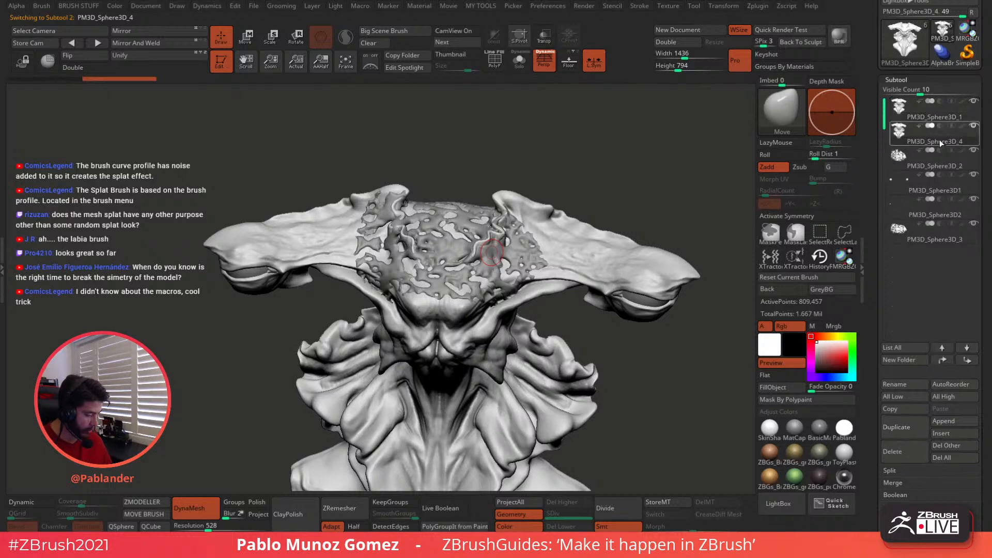
left_click_drag(941, 142, 934, 216)
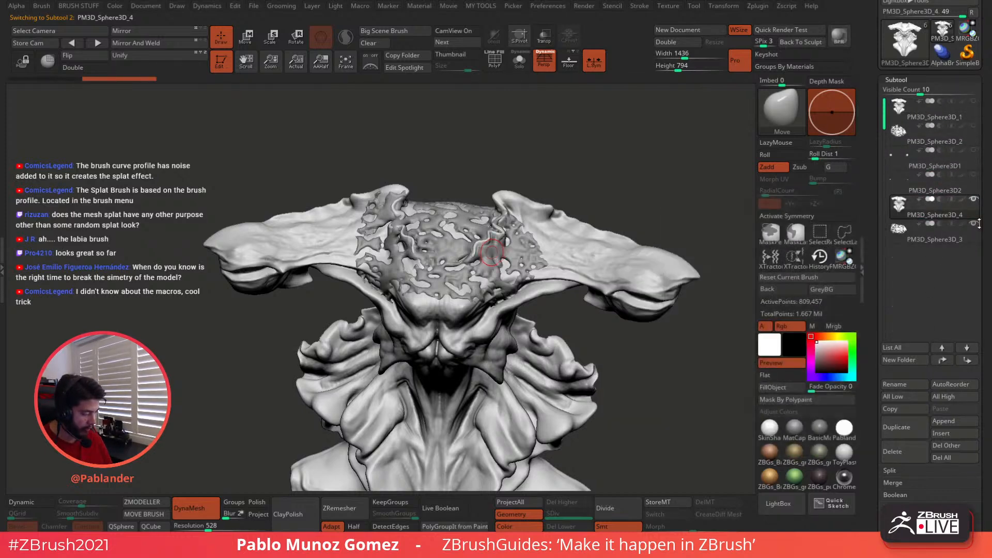
left_click_drag(739, 281, 727, 270, "alt")
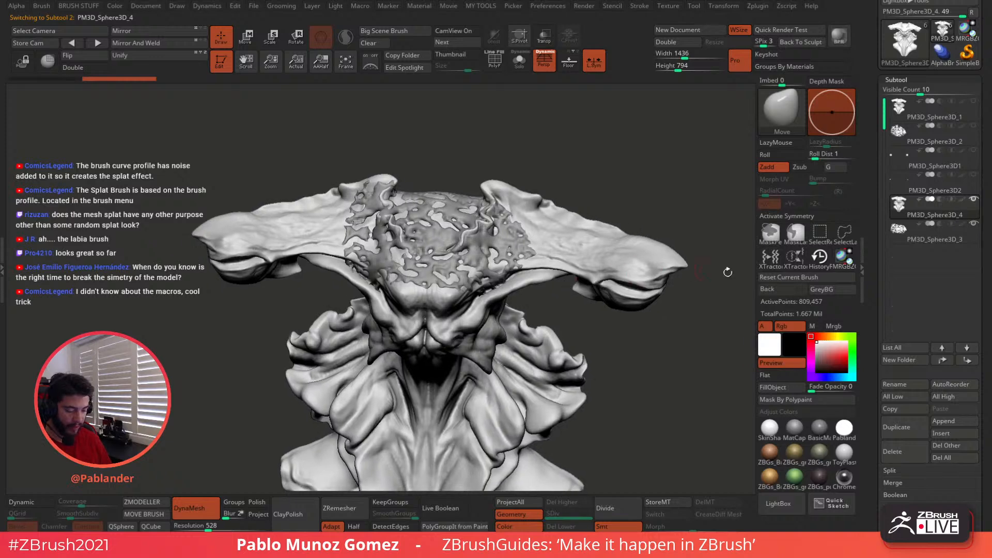
- Select the bust copy and merge it with the splat copy directly below it into one subtool
left_click(474, 257, "alt")
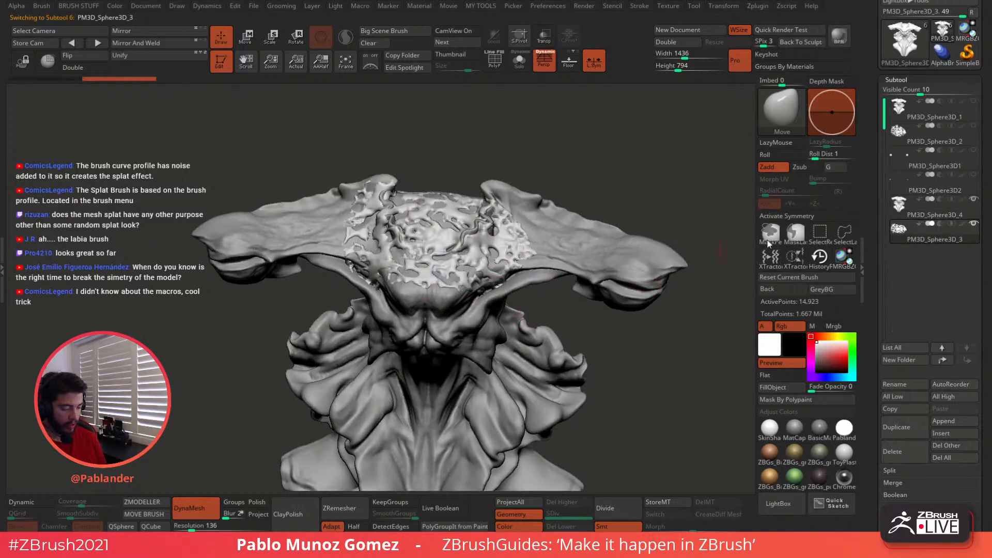
left_click(522, 293, "alt")
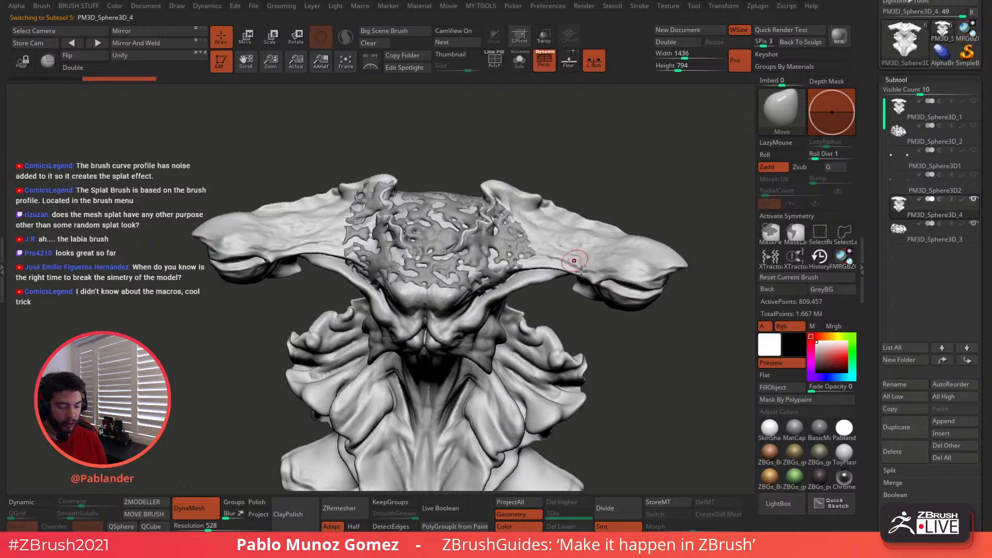
key("ctrl+e")
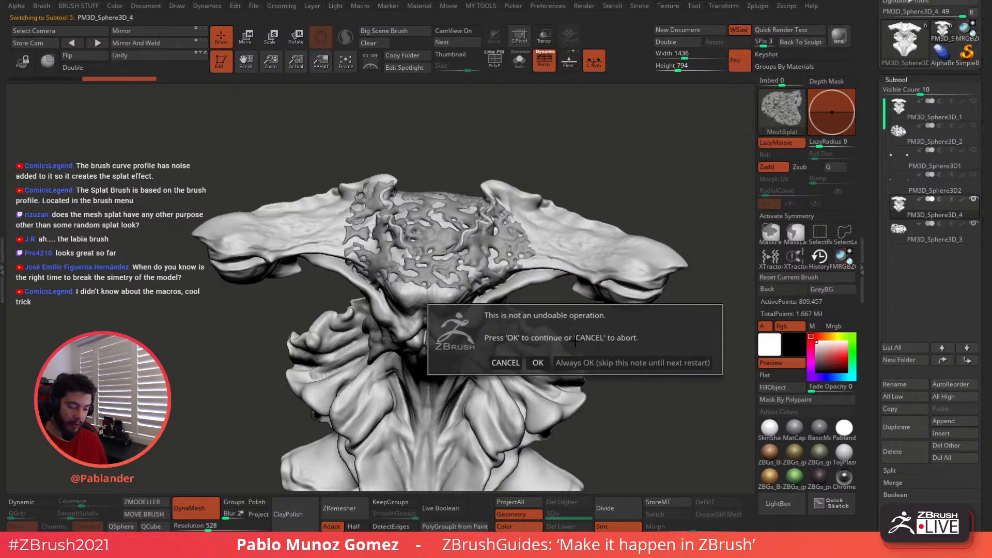
left_click(539, 362)
left_click(893, 483)
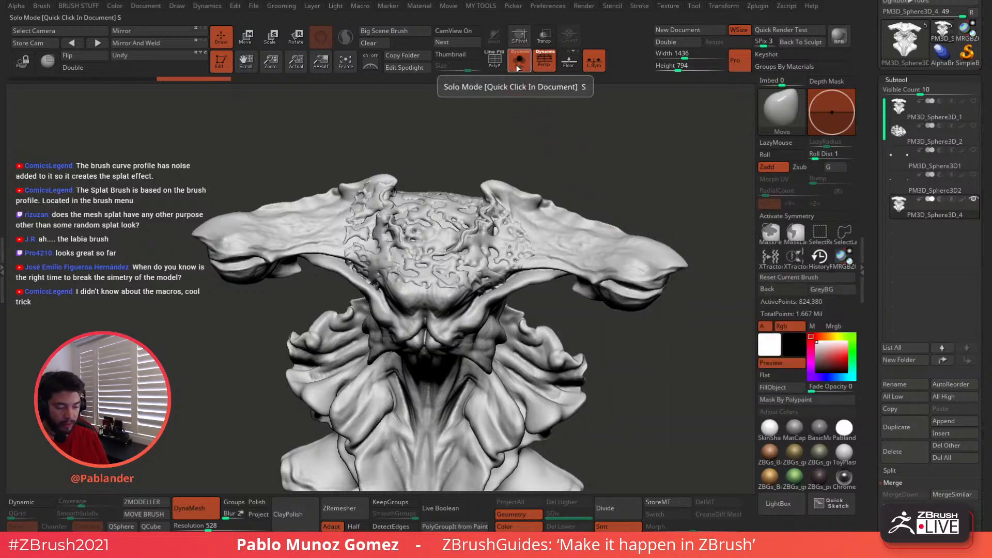
- Examine how the splat and bust surfaces overlap by isolating a forehead section with double-sided and wireframe display, then restore full visibility
left_click(495, 60)
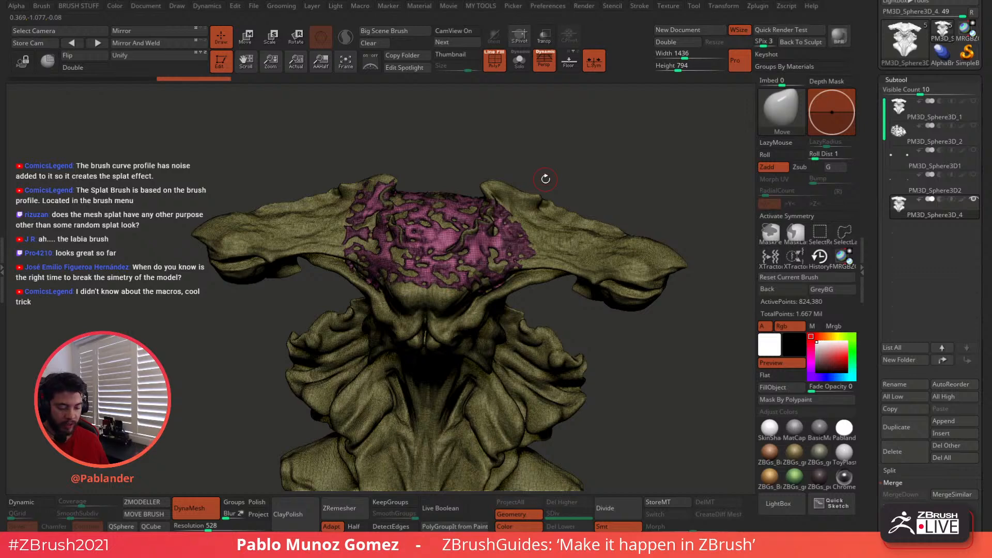
left_click_drag(458, 148, 546, 334, "ctrl+shift")
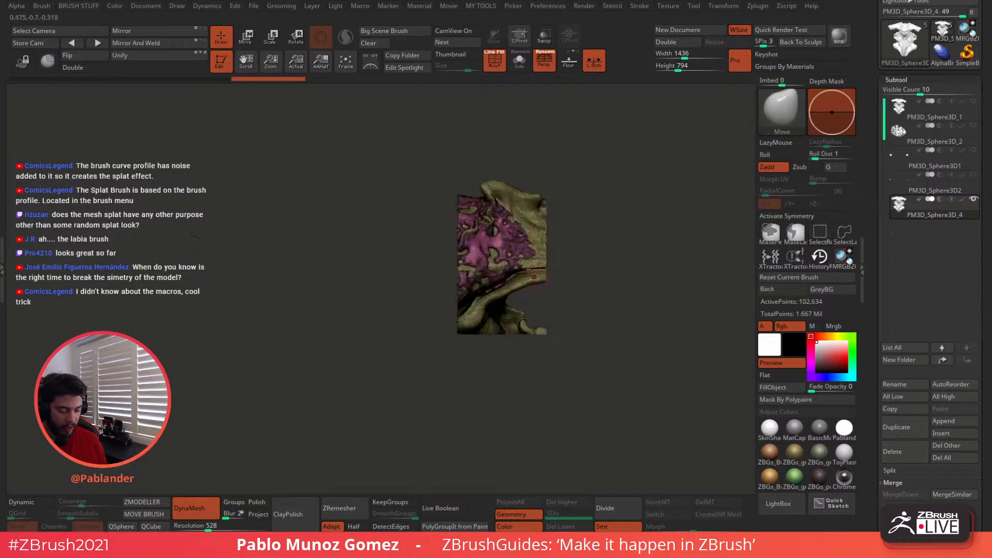
left_click(99, 69)
left_click_drag(284, 172, 504, 257, "alt")
left_click(495, 65)
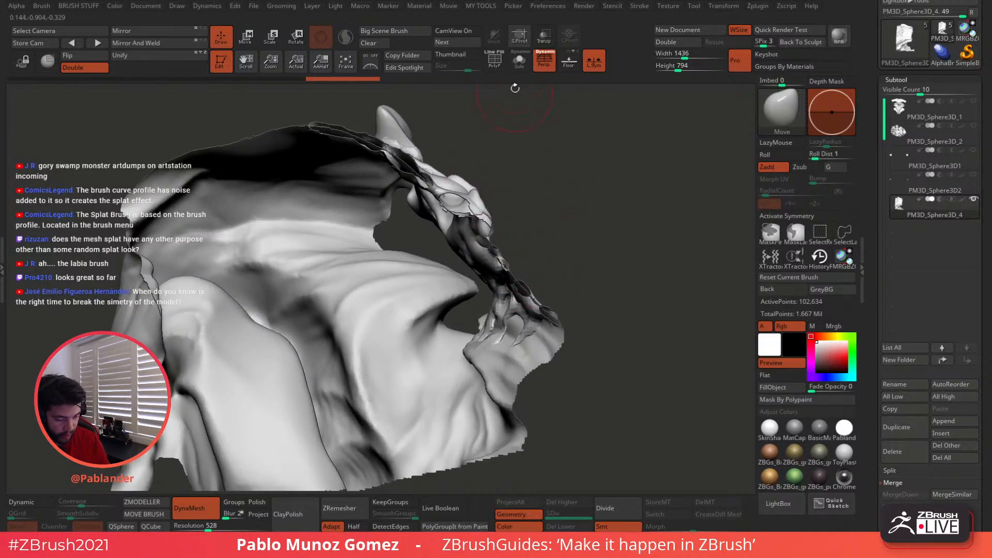
key("shift+f")
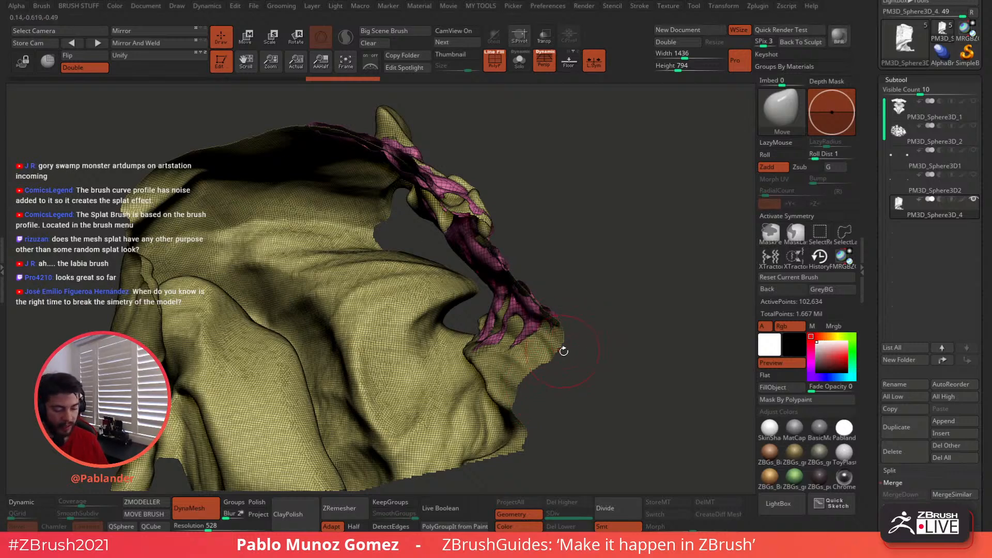
left_click_drag(579, 340, 501, 243, "alt")
left_click_drag(594, 264, 567, 271)
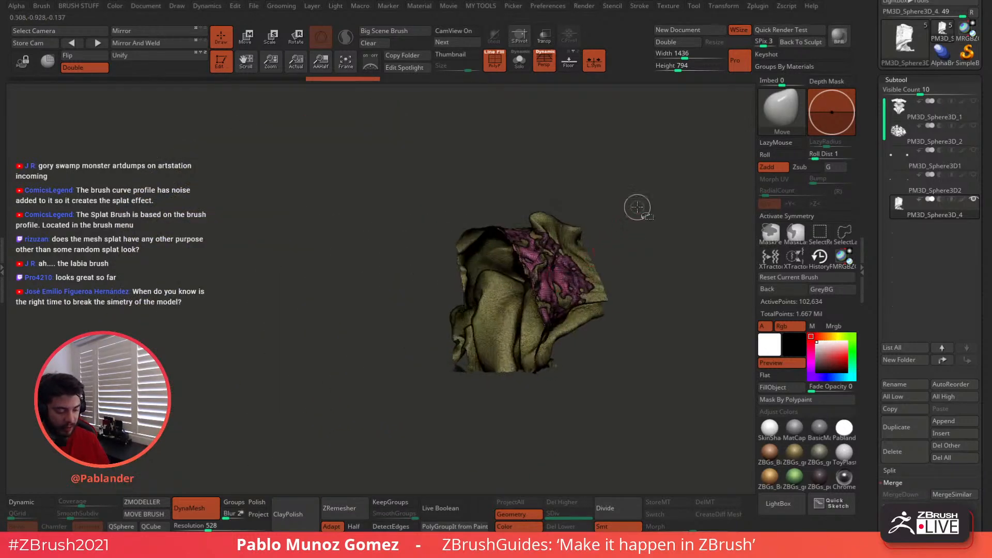
left_click(645, 208, "ctrl+shift")
left_click_drag(646, 207, 573, 176)
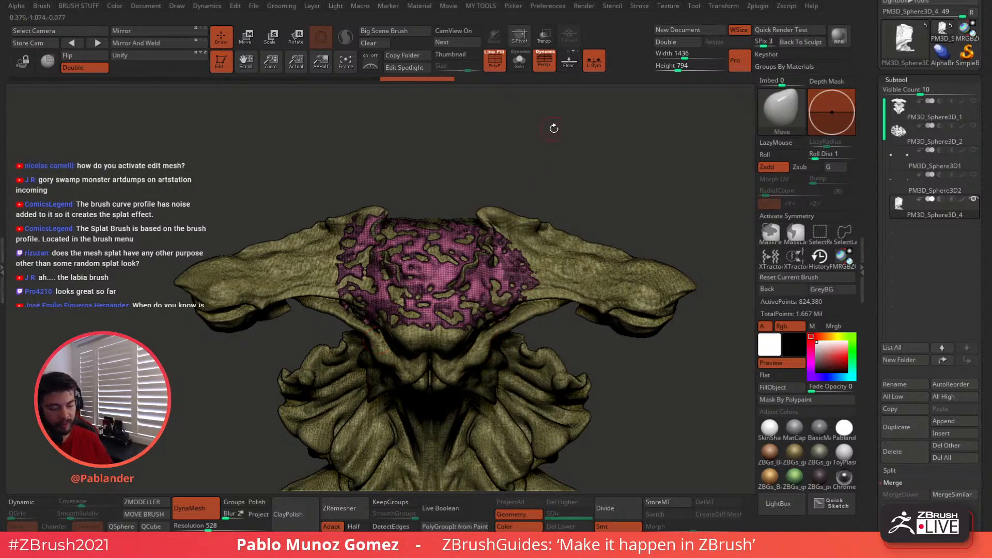
- Compare the front of the head with and without perspective, and turn off the wireframe display
left_click(548, 66)
right_click_drag(532, 143, 547, 94, "ctrl")
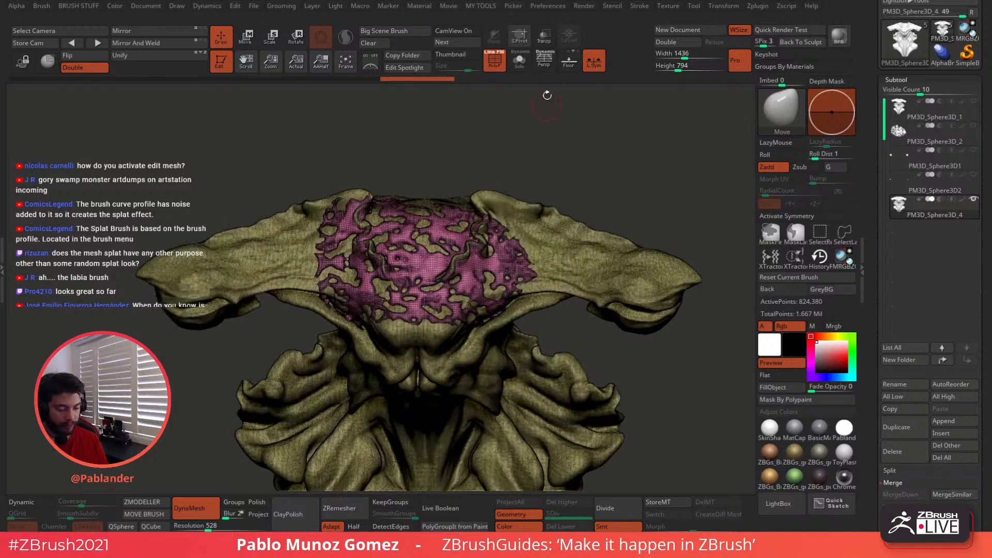
left_click(545, 67)
key("shift+f")
left_click_drag(569, 142, 659, 174)
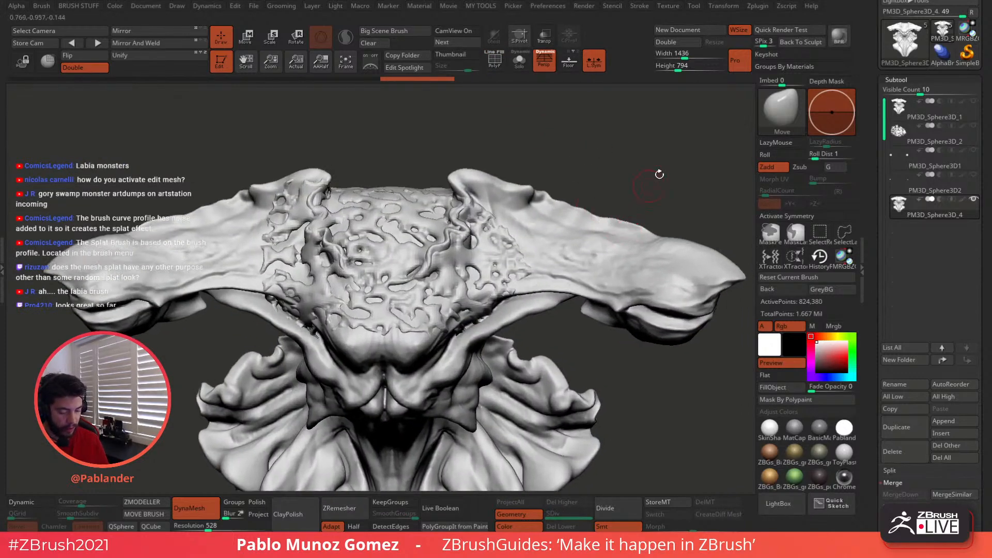
- Dock the Zplugin palette in the side tray and collapse the Brush palette above it
left_click(758, 6)
left_click_drag(752, 20, 909, 7)
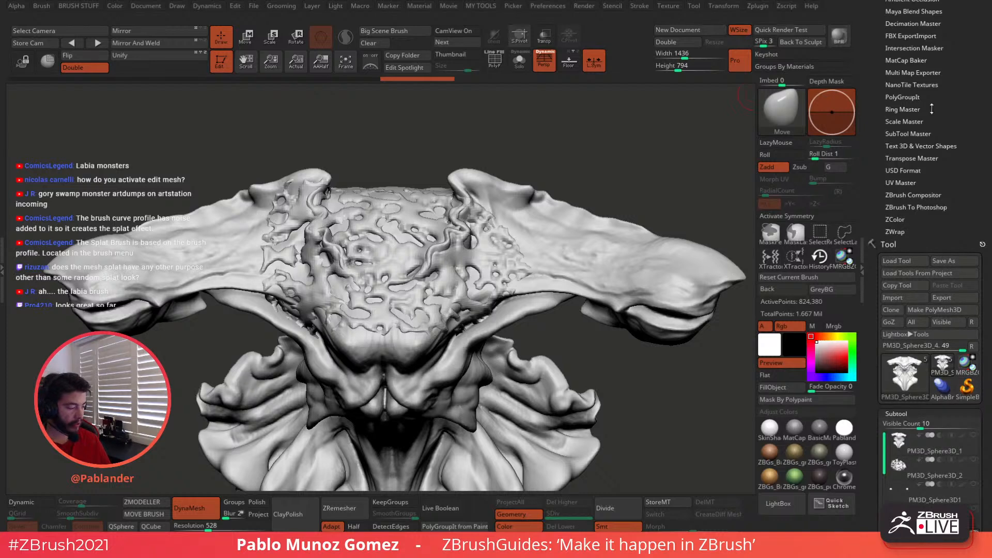
left_click_drag(933, 108, 928, 282)
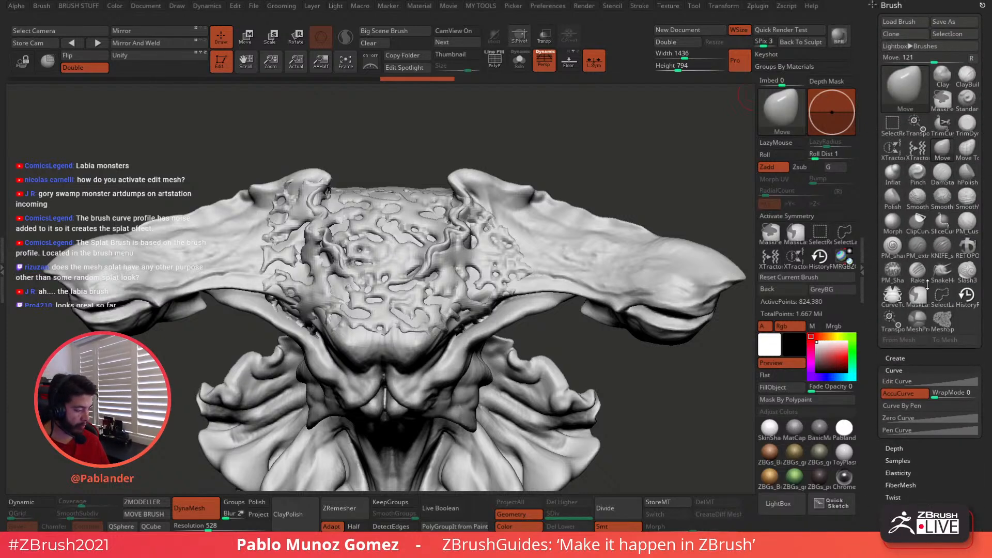
left_click(971, 9)
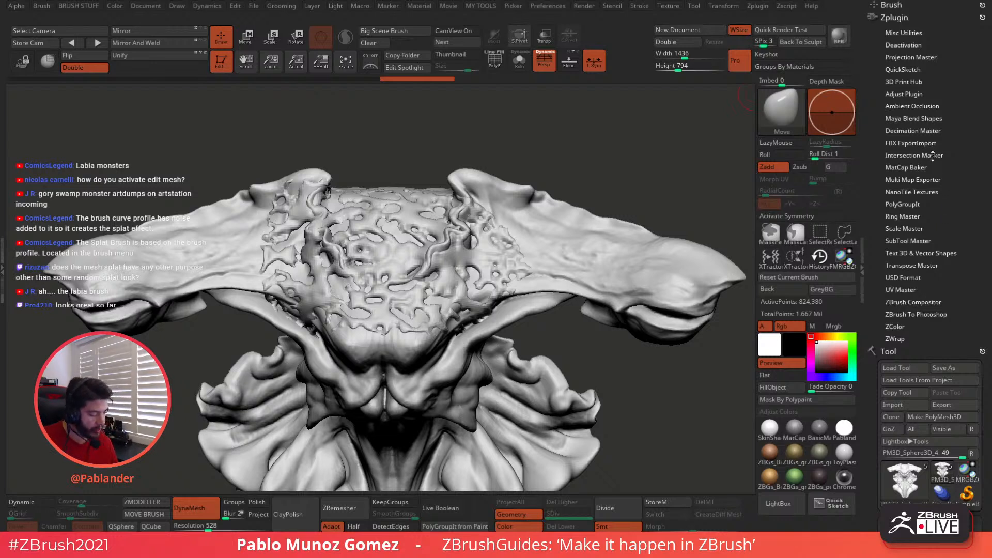
- Try to create an intersection mask on the merged bust and splat with the Intersection Masker plugin
left_click(914, 155)
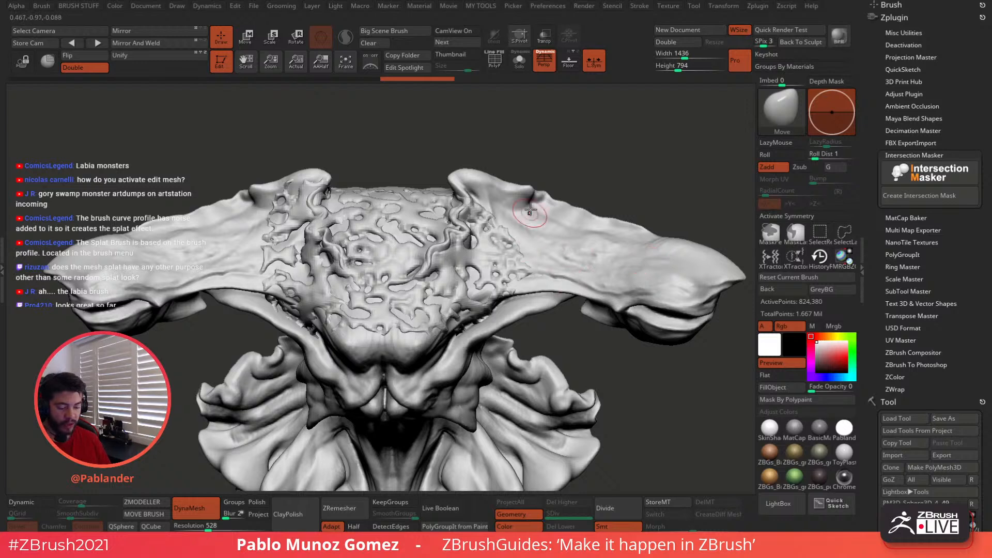
left_click(928, 195)
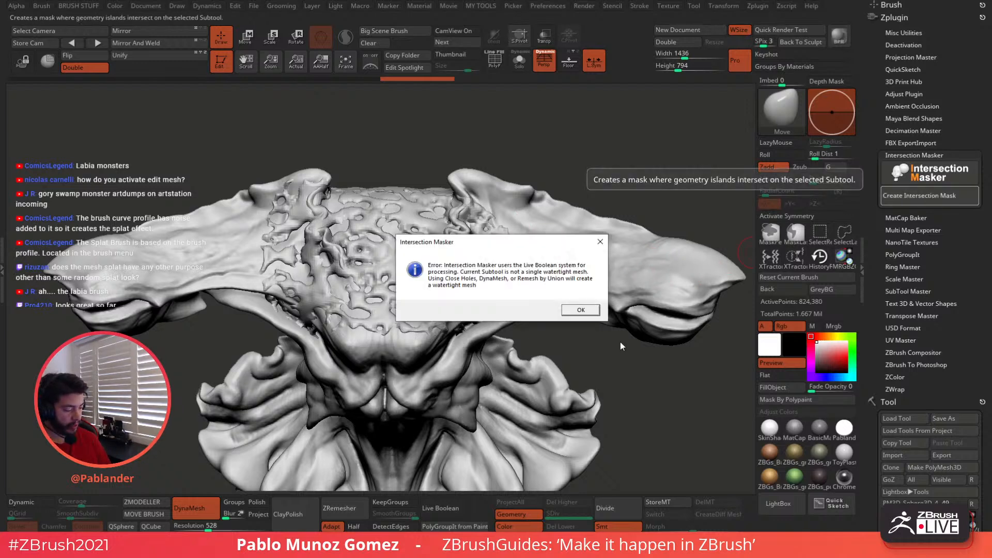
left_click(600, 242)
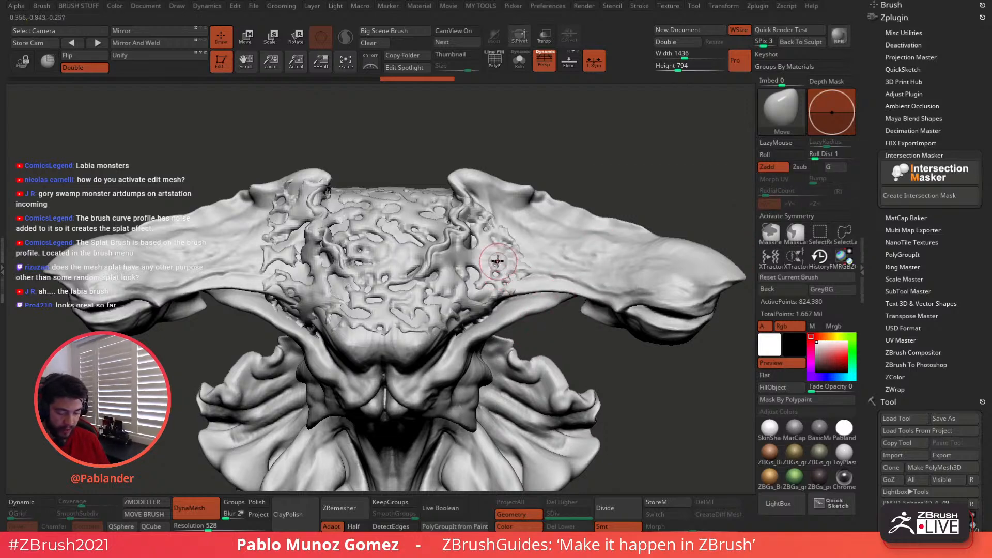
- Isolate the splat's polygroup, split it from the bust into its own subtool and show it in Solo mode
left_click(517, 278, "ctrl+shift")
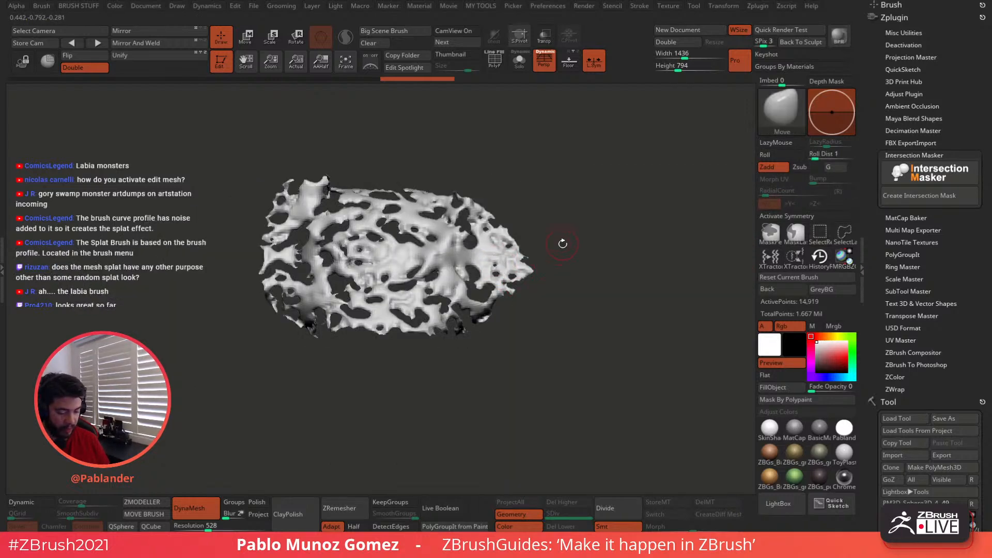
key("space")
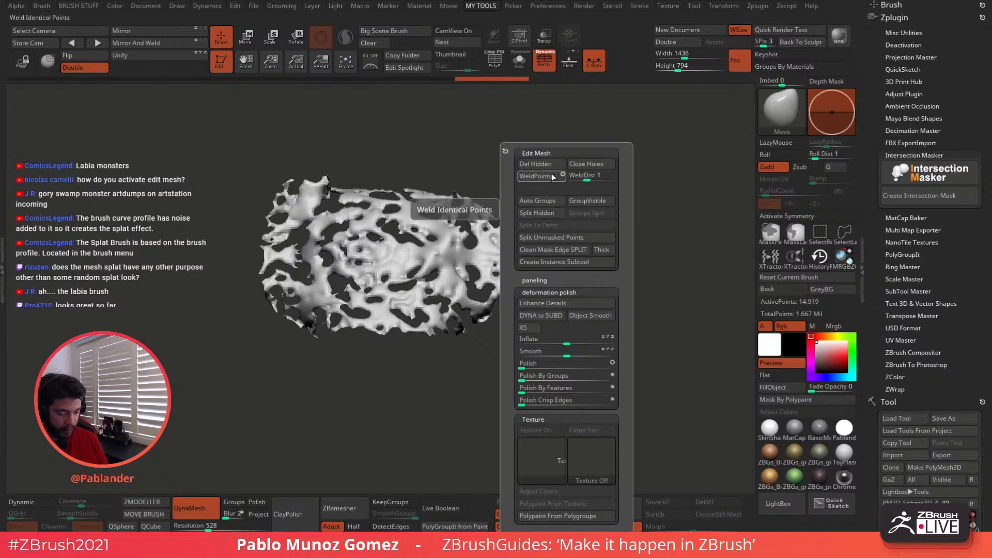
left_click(548, 214)
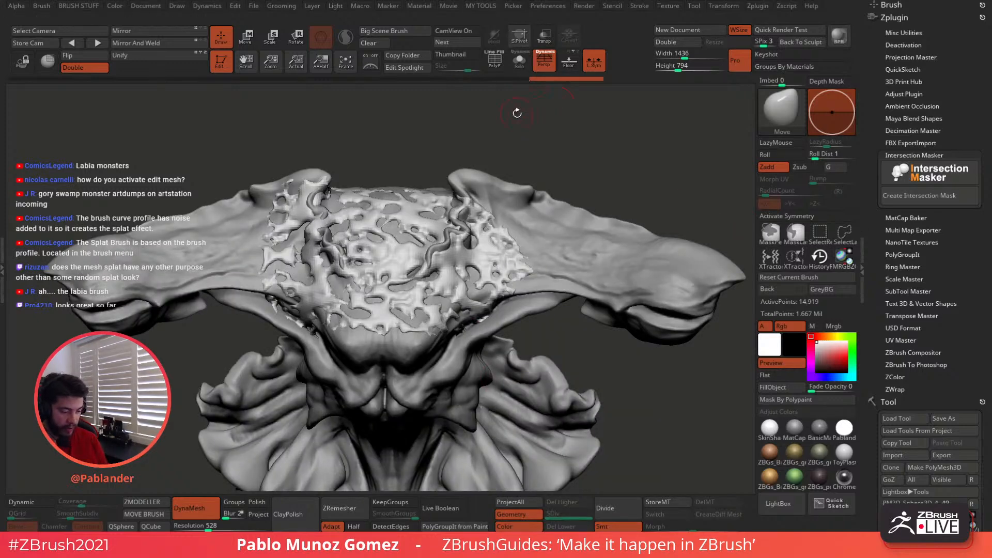
left_click(519, 68)
right_click_drag(469, 194, 492, 255, "ctrl")
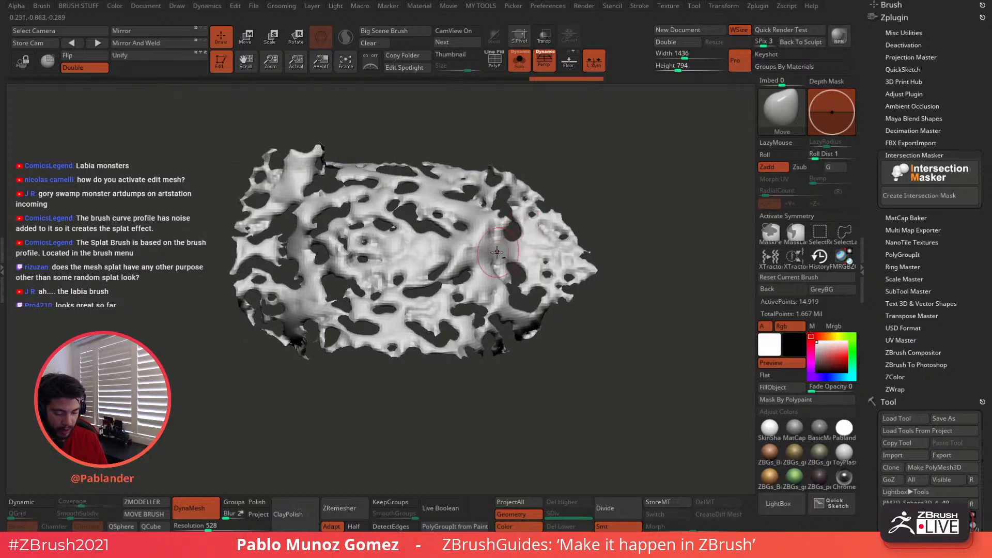
- Close the open holes in the isolated splat mesh
key("1")
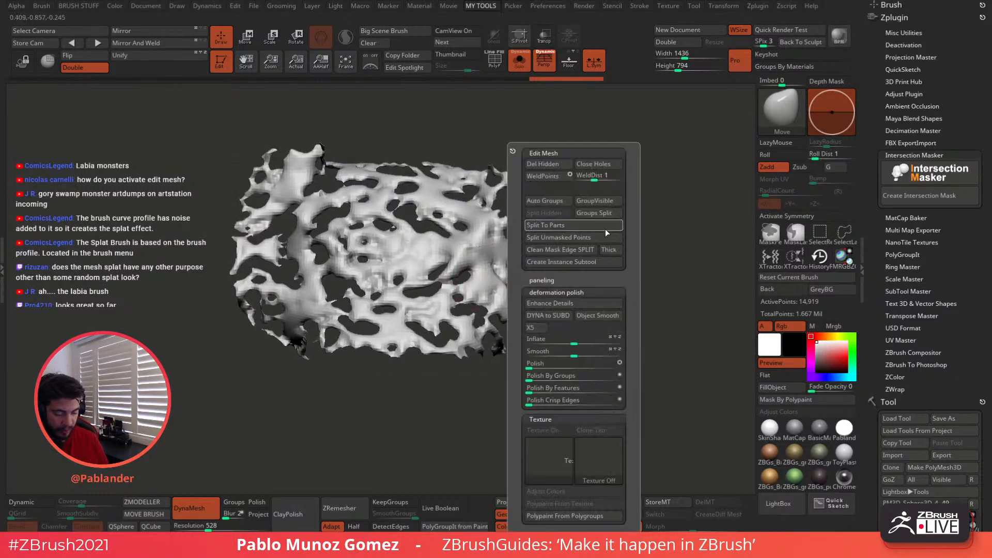
left_click(607, 167)
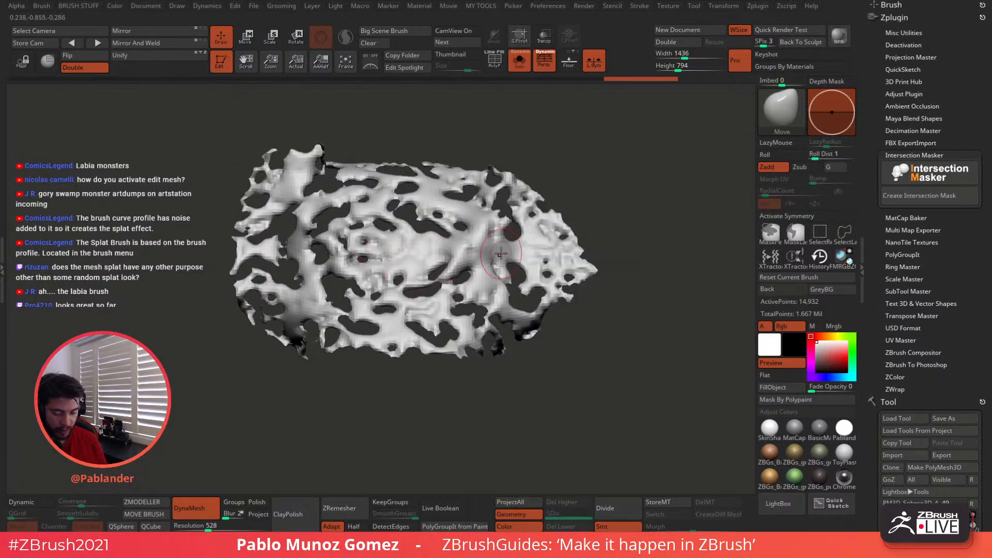
right_click_drag(462, 245, 566, 261)
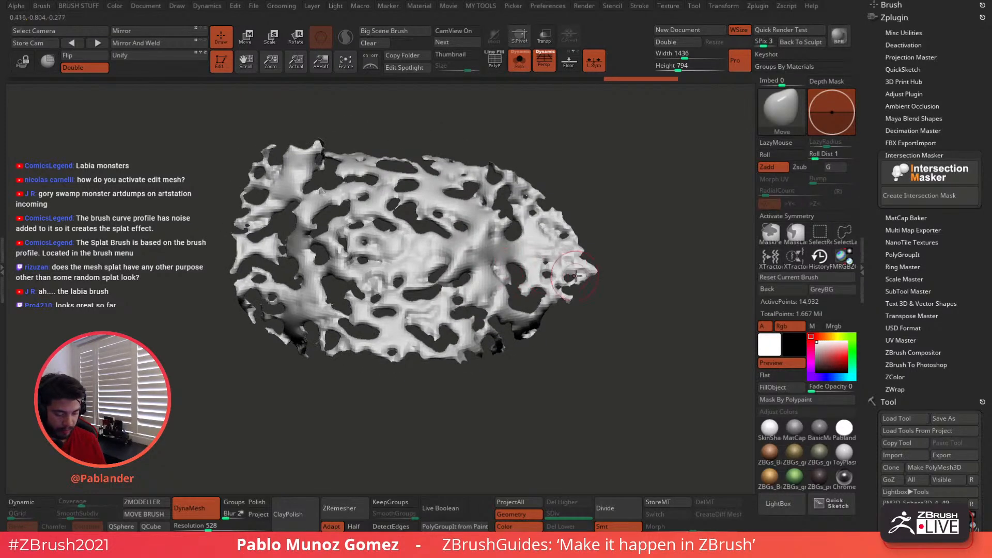
right_click_drag(567, 298, 571, 267)
- Choose the Inflat brush and re-DynaMesh the isolated splat at a resolution of 704
key("2")
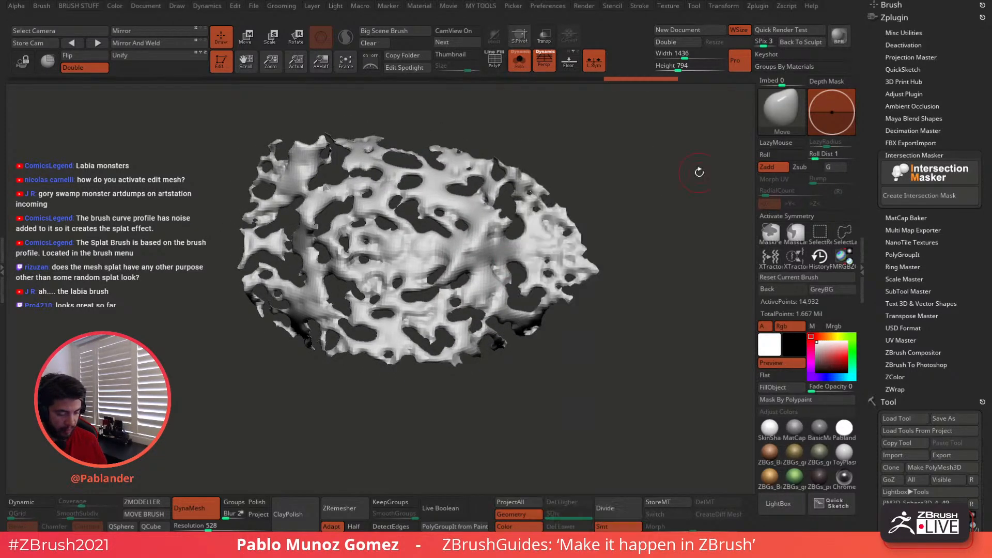
key("1")
left_click(631, 311)
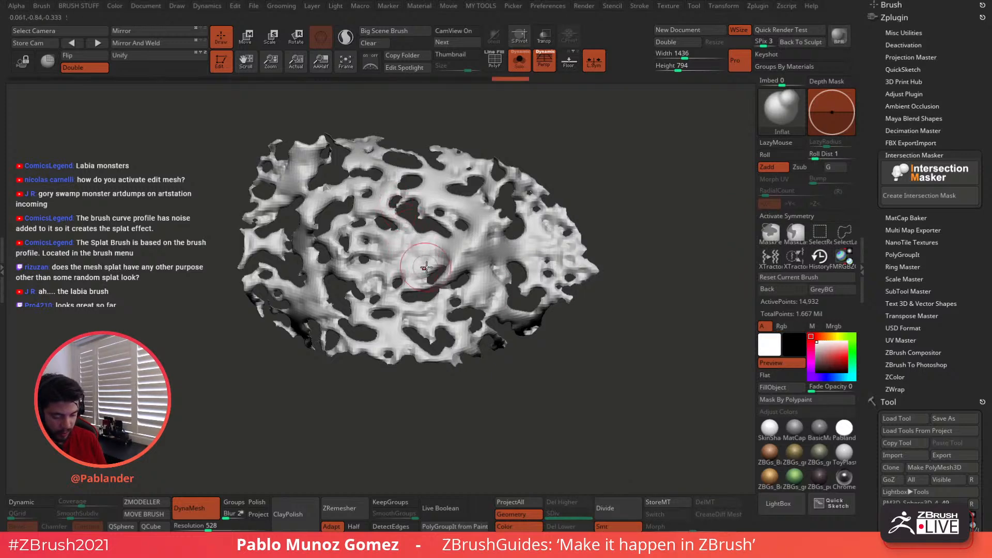
right_click_drag(397, 208, 477, 252)
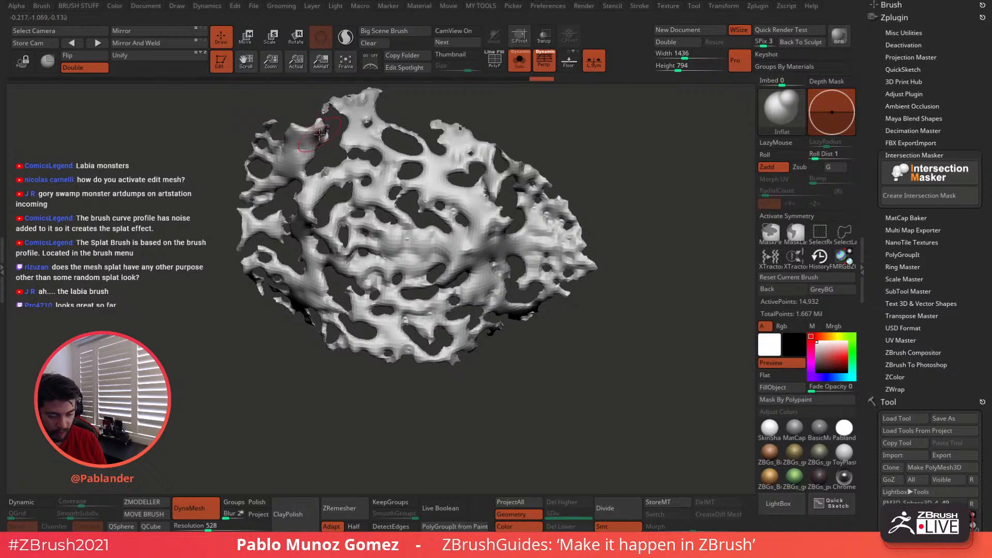
right_click_drag(321, 134, 307, 247)
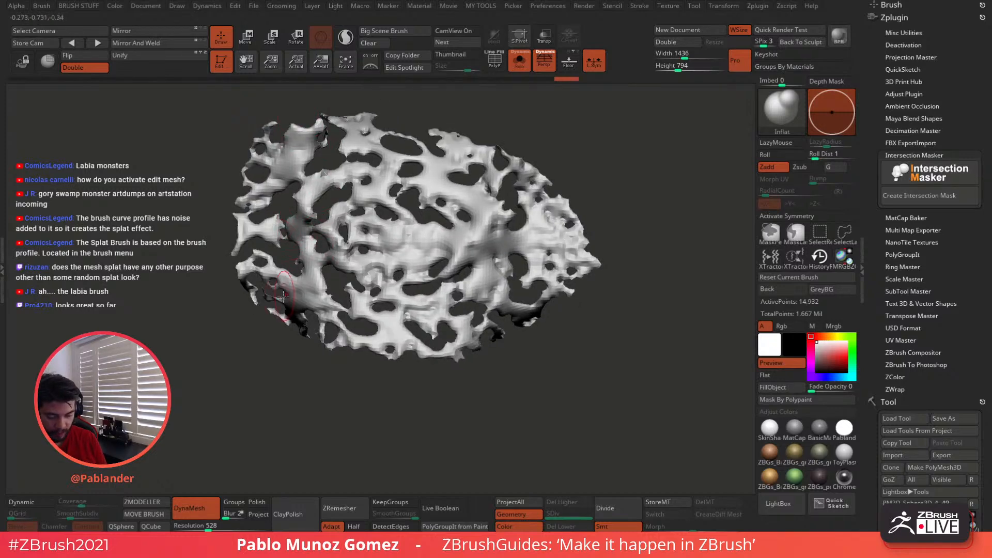
right_click_drag(323, 278, 507, 337)
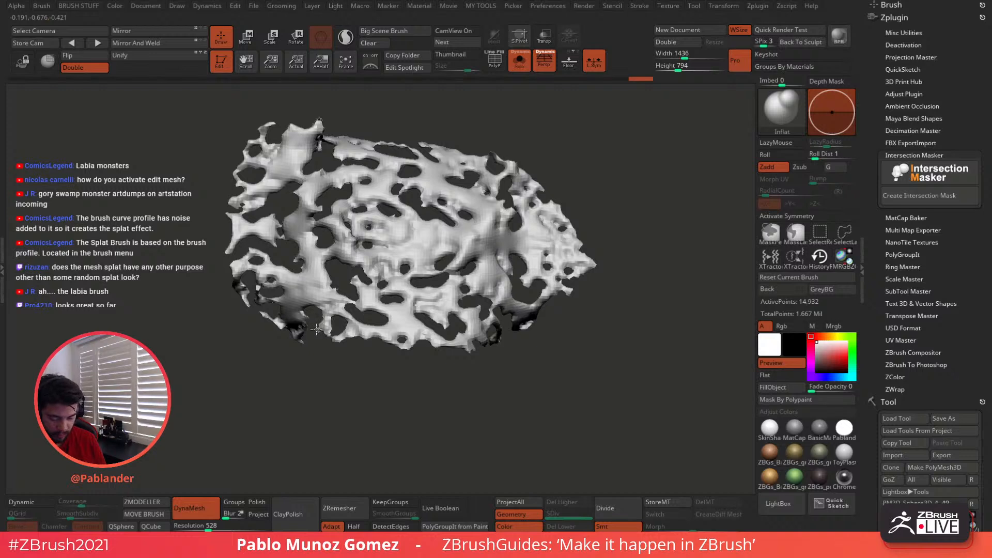
left_click(212, 528)
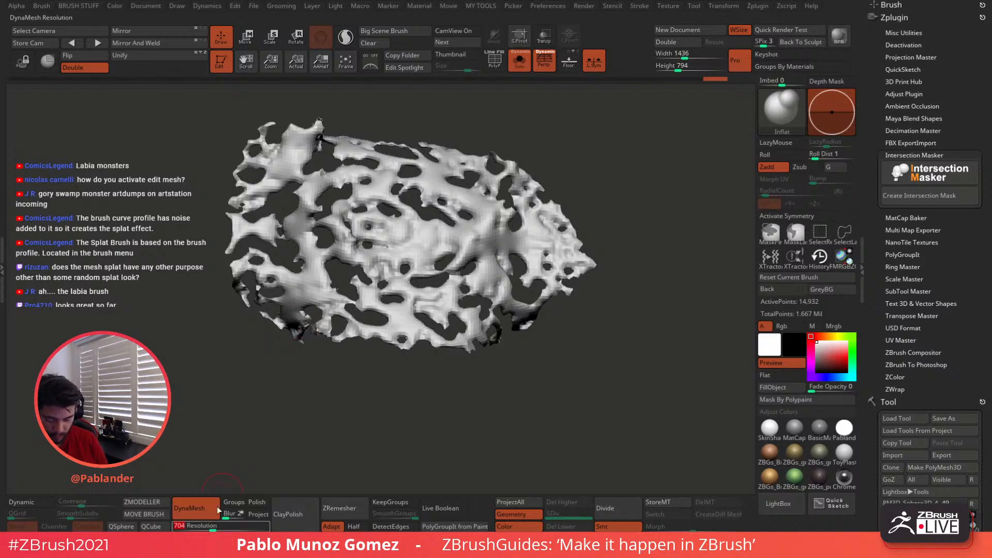
left_click_drag(236, 424, 257, 448, "ctrl")
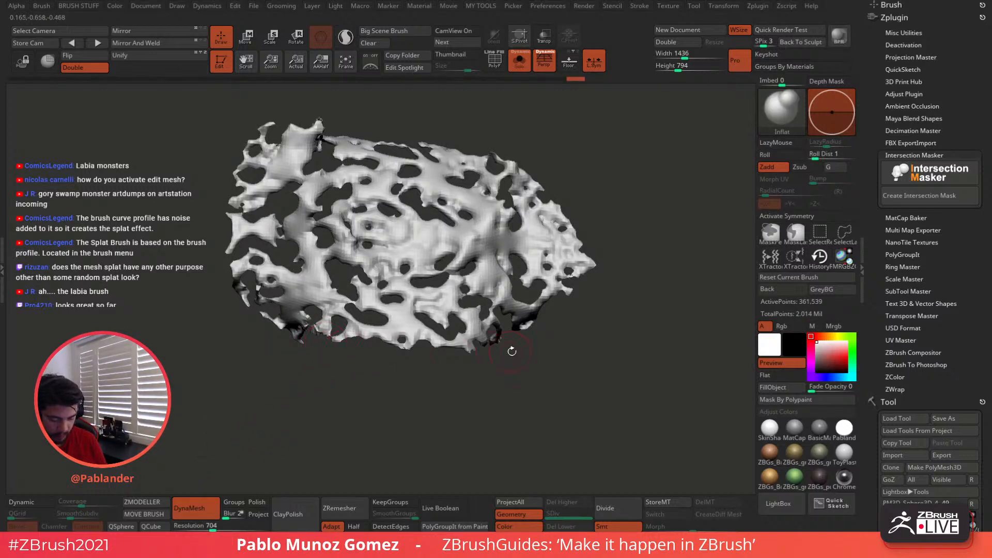
- Thicken the splat with an Inflate deformation of 2 and re-DynaMesh it at the same resolution
key("2")
left_click(552, 344)
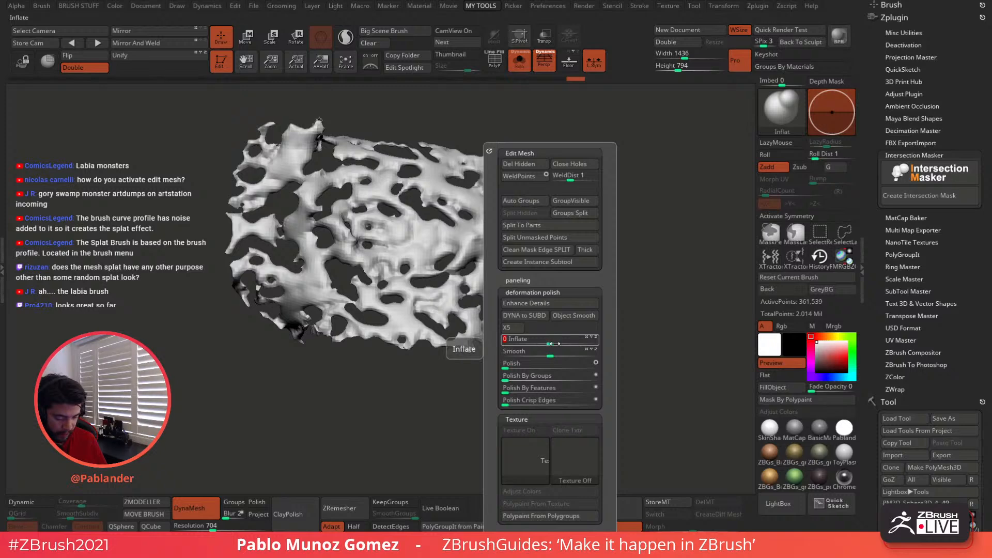
type("1")
key("Return")
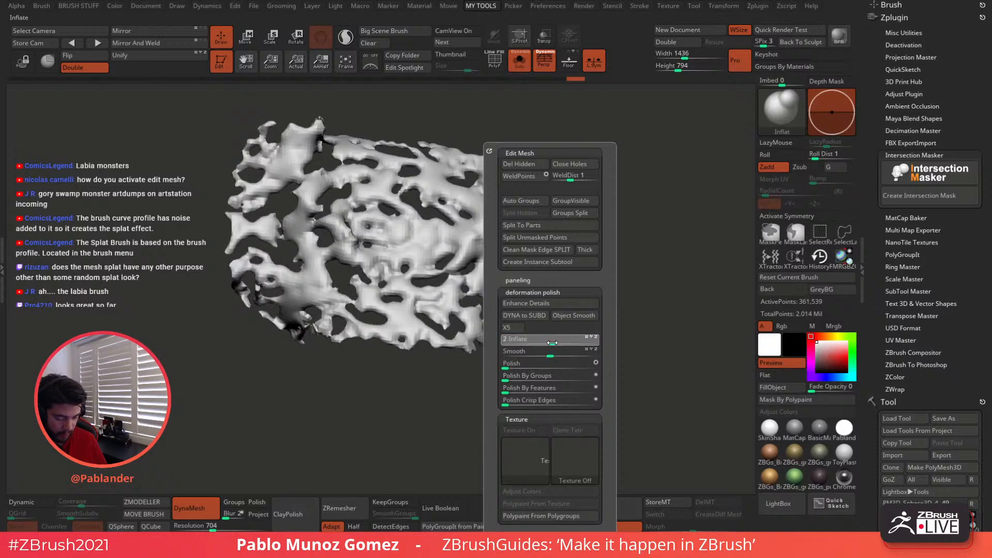
left_click_drag(426, 407, 444, 422, "ctrl")
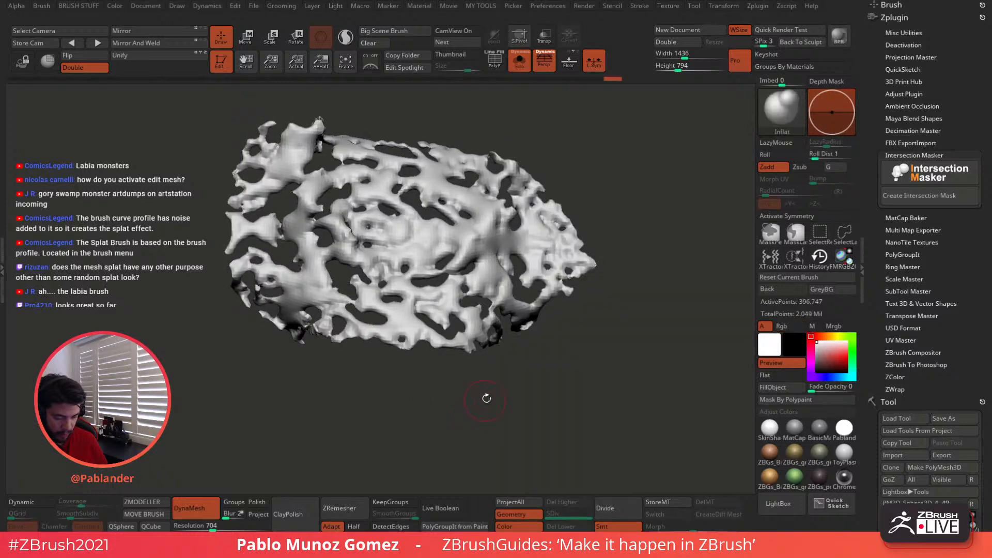
- Close the remaining holes in the splat and merge it with the bust copy below it in the subtool list
key("2")
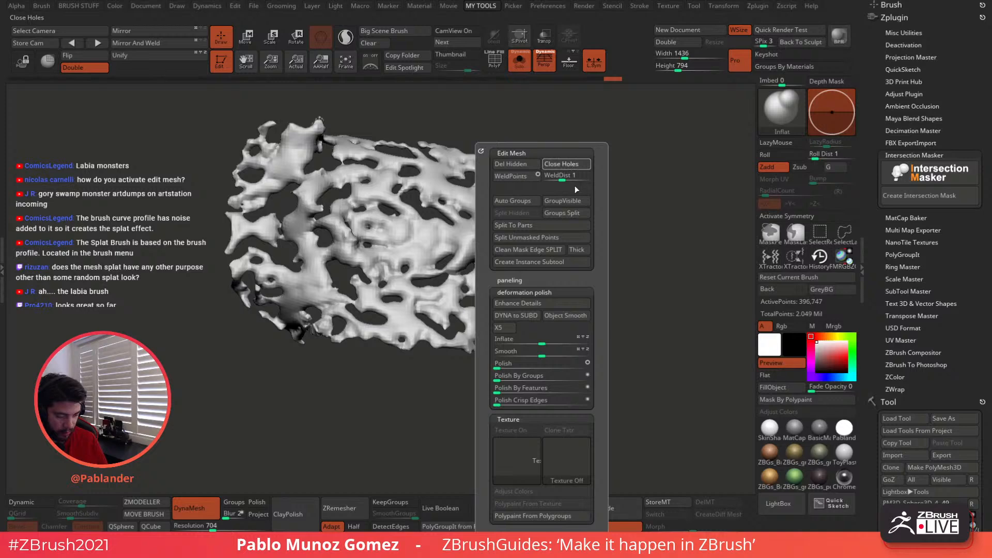
left_click(568, 164)
left_click_drag(936, 411, 938, 161)
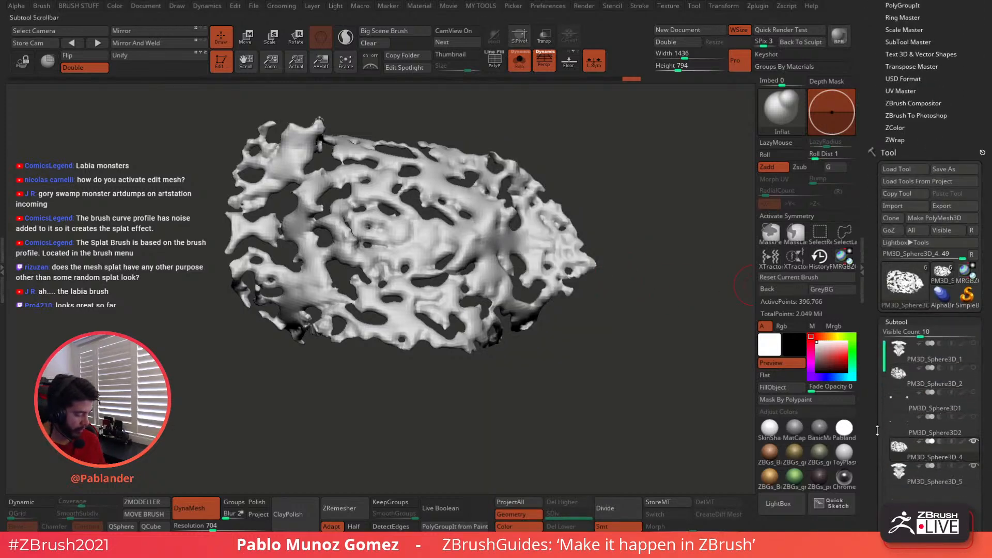
key("ctrl+e")
left_click(601, 488)
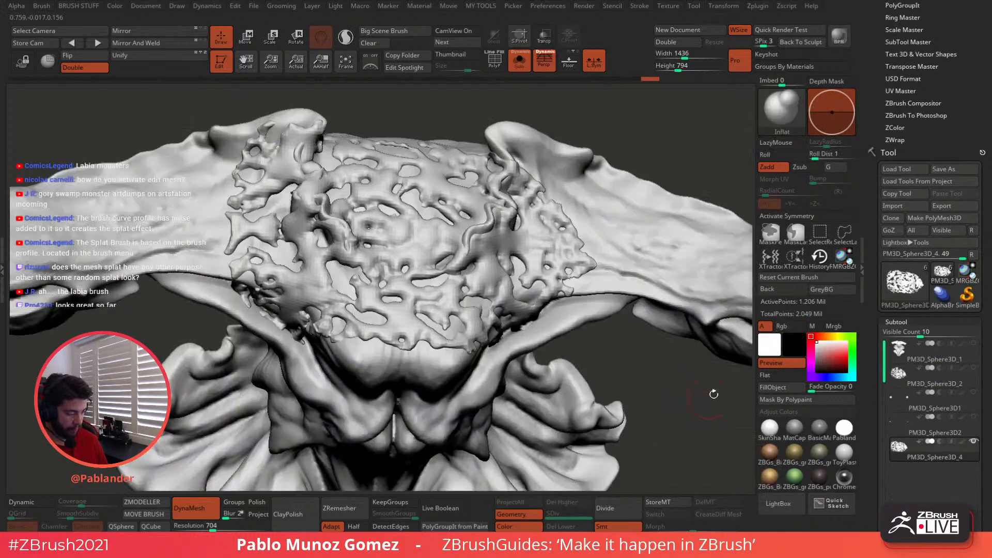
- Create an intersection mask on the merged bust and splat with the Intersection Masker plugin
left_click_drag(919, 102, 922, 352)
left_click(939, 196)
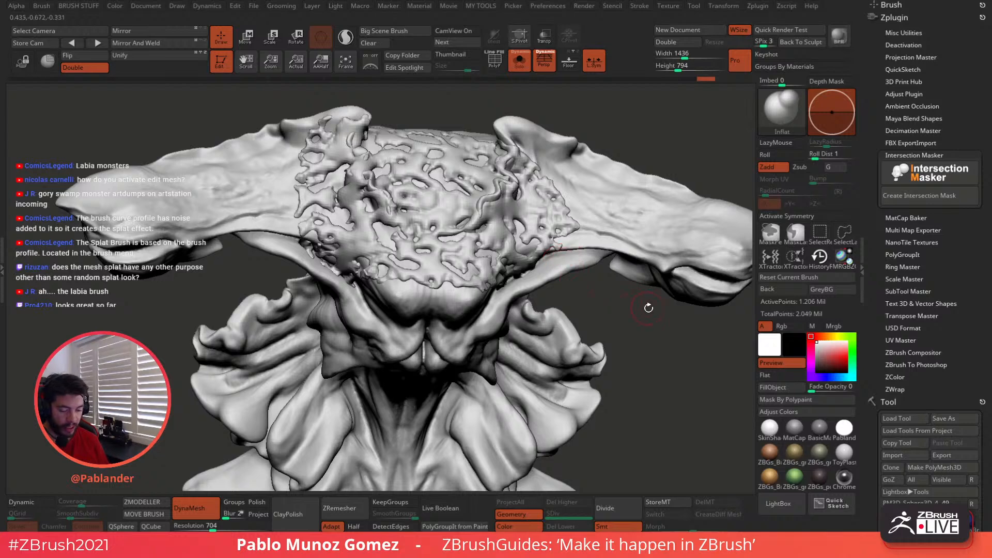
right_click_drag(598, 260, 558, 319)
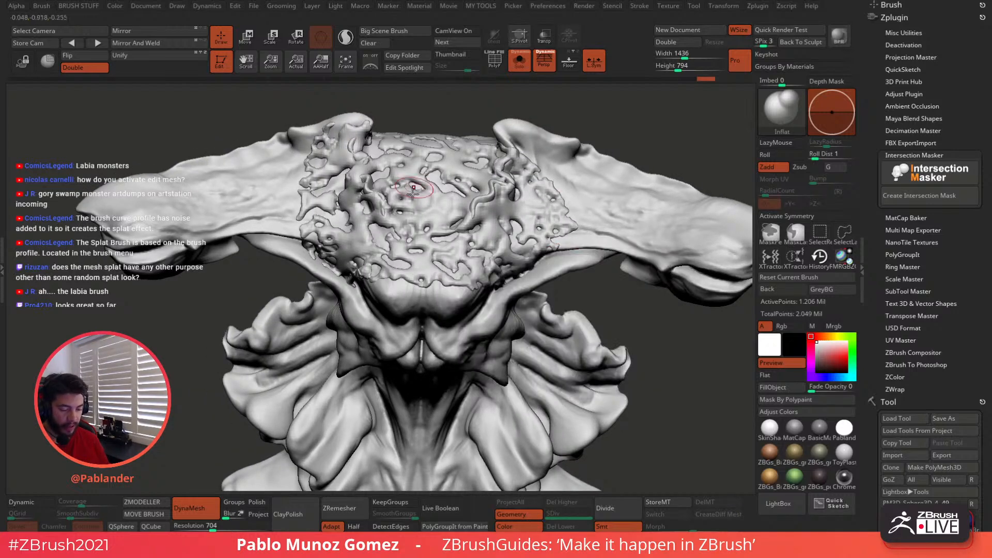
right_click_drag(524, 213, 508, 235, "alt")
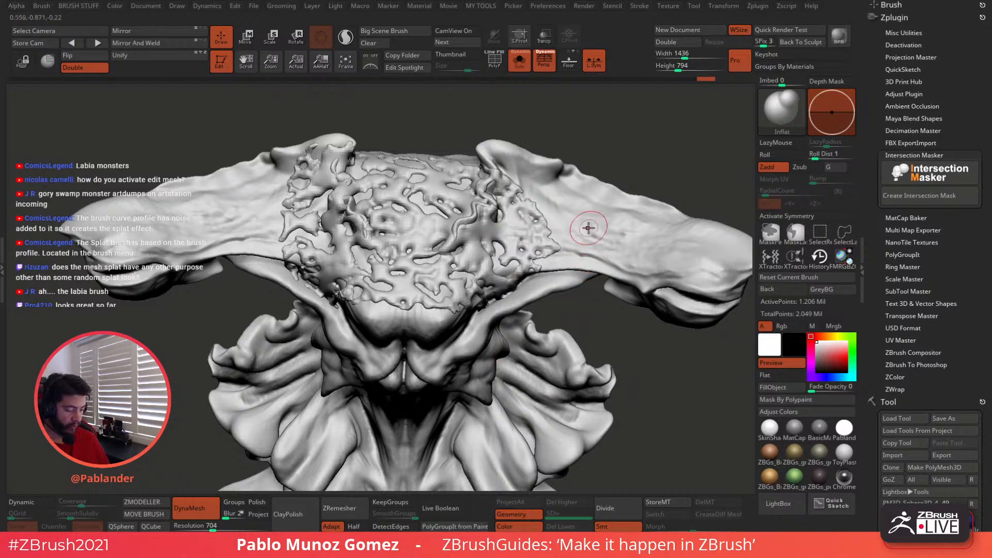
- Isolate the bust and splat polygroups in turn to inspect the intersection mask on each, and show the whole model again
key("ctrl+shift")
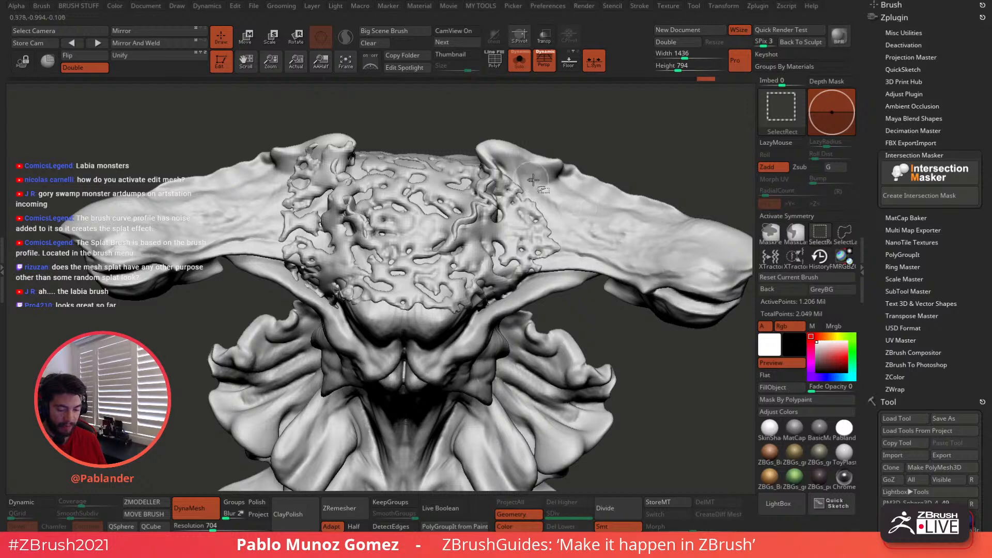
left_click(581, 217, "ctrl+shift")
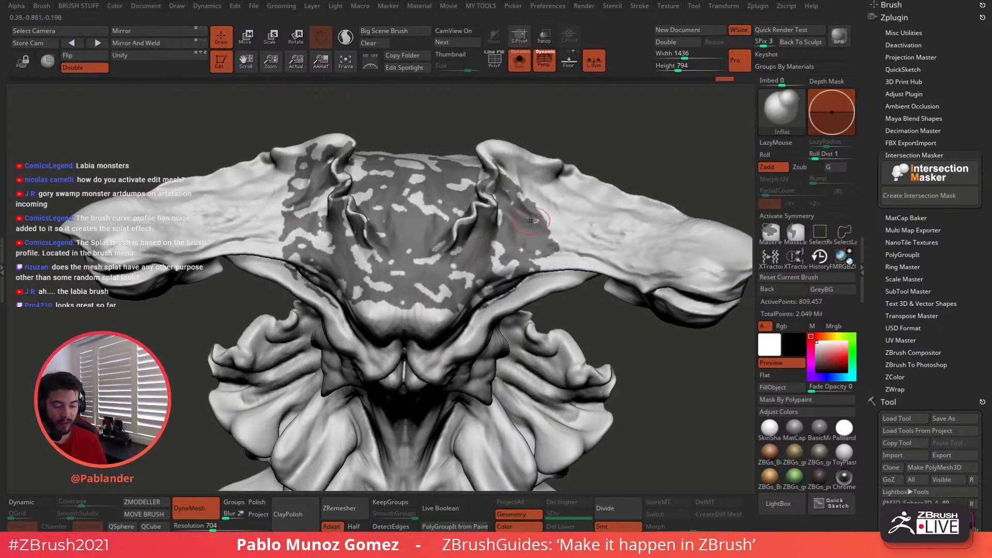
left_click(651, 157, "ctrl+shift")
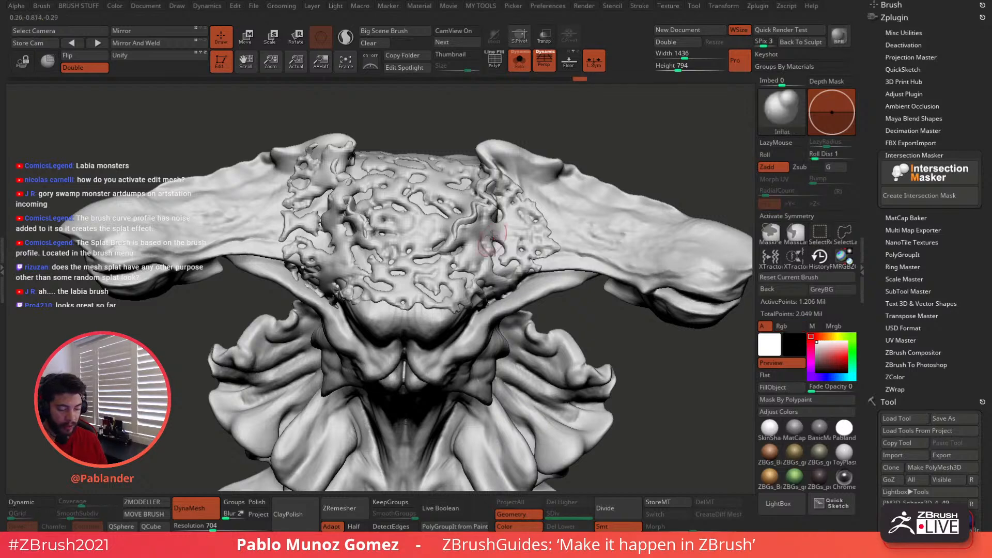
left_click(451, 296, "ctrl+shift")
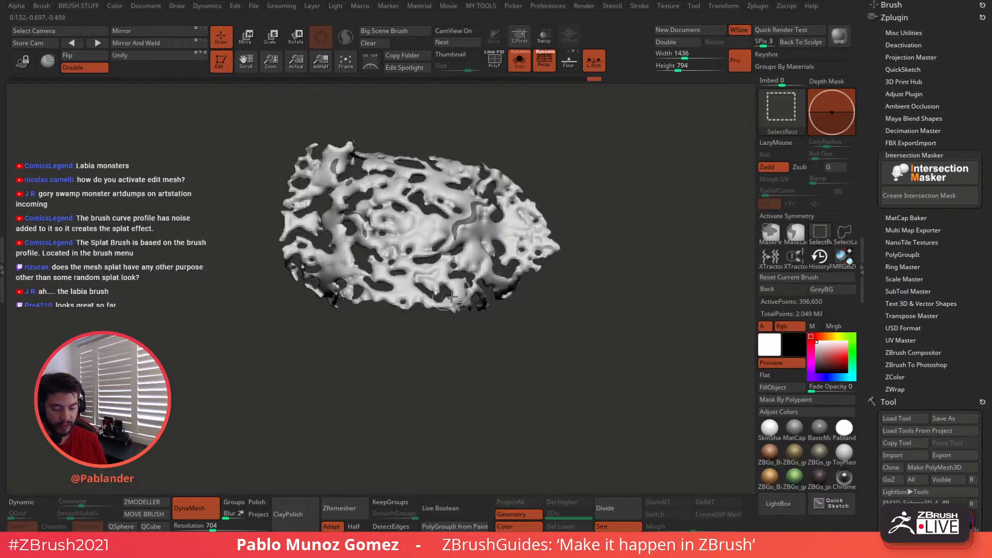
mouse_move(516, 300)
left_mouse_down()
mouse_move(532, 175)
mouse_move(513, 204)
mouse_move(443, 177)
left_mouse_up()
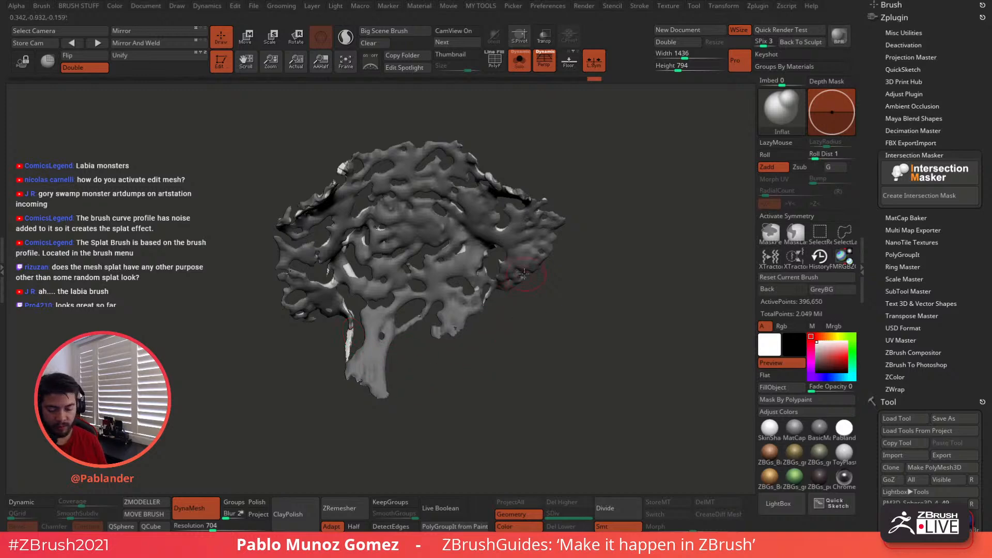
left_click_drag(579, 175, 577, 343)
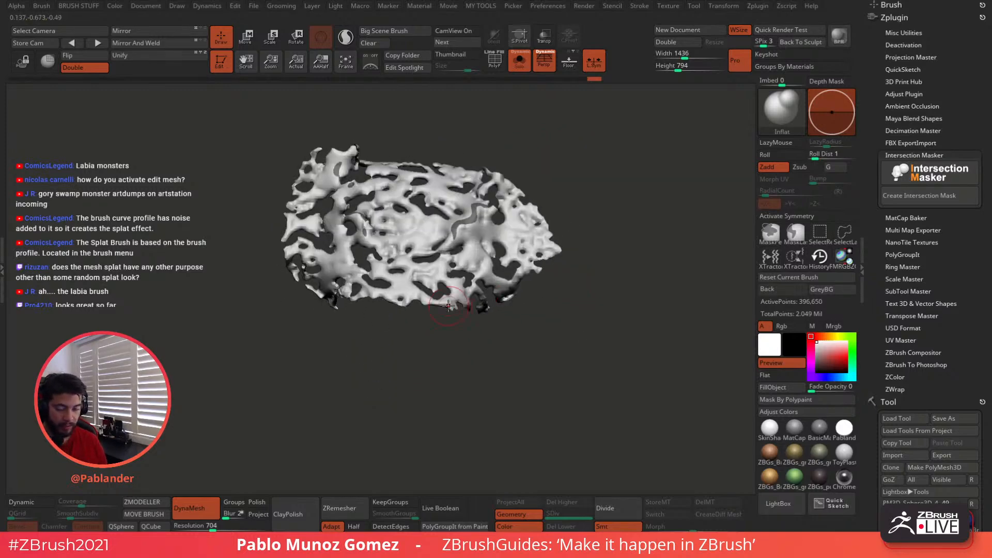
left_click(595, 283, "ctrl+shift")
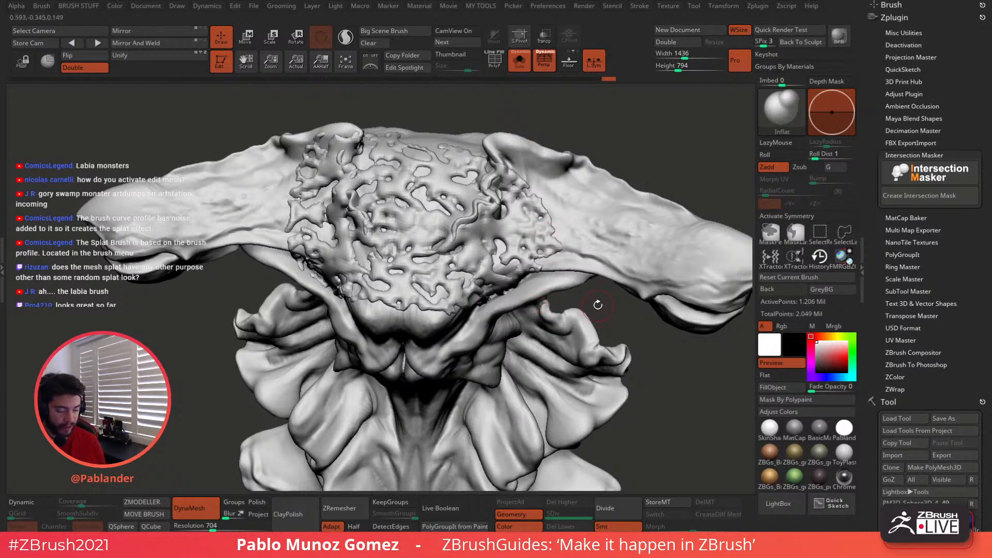
- Isolate the splat's polygroup with the bust hidden and show the splat from its underside
key("ctrl+shift")
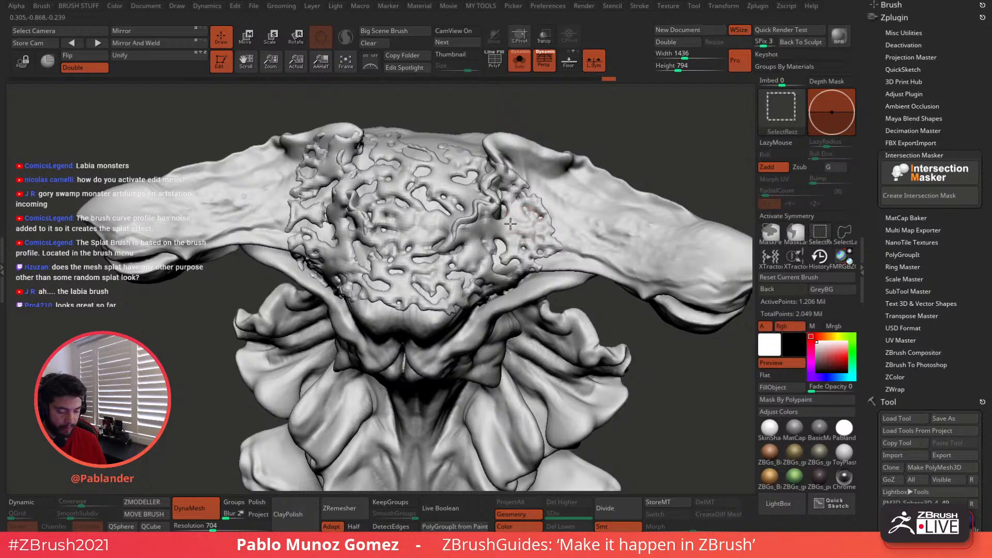
left_click(520, 227, "ctrl+shift")
left_click_drag(579, 330, 602, 173)
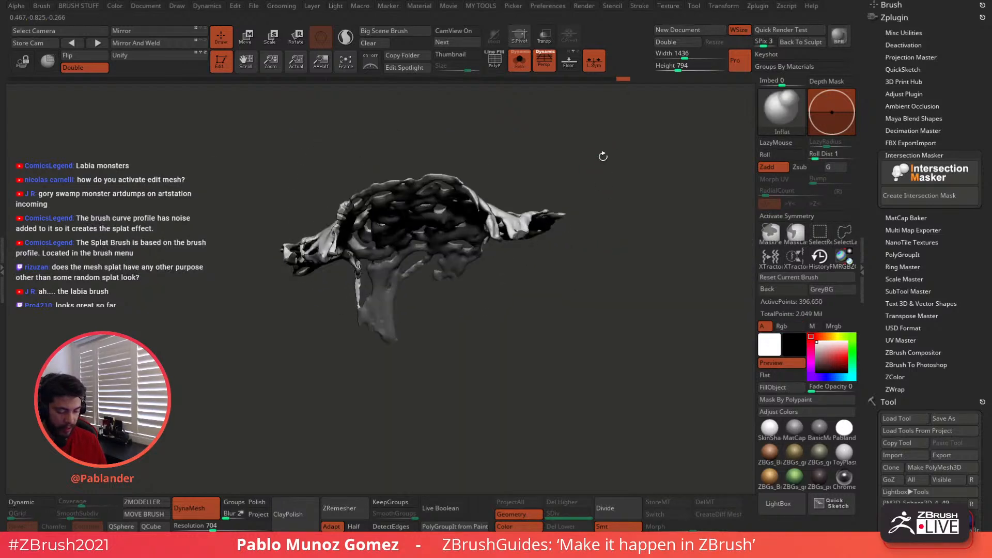
left_click(602, 173, "ctrl+shift")
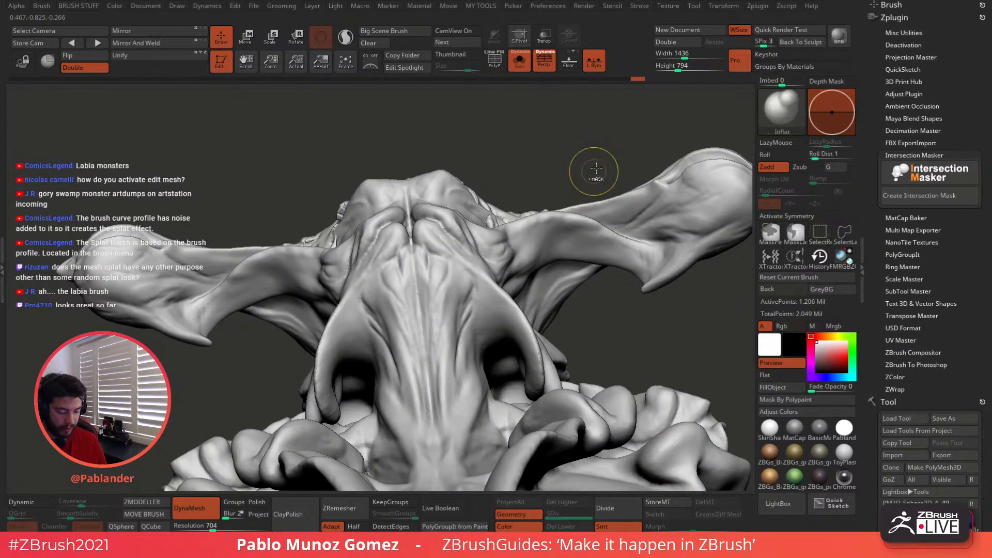
key("ctrl+z")
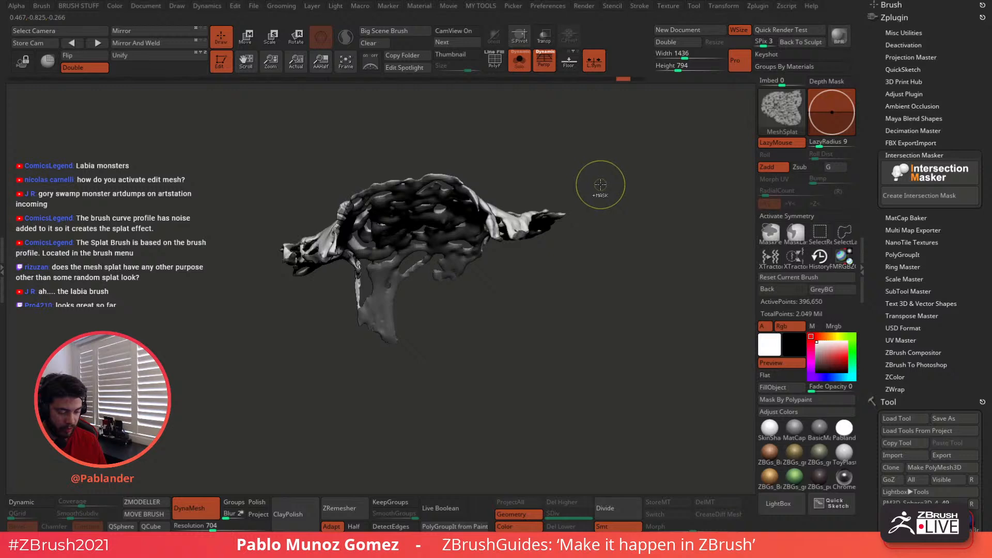
- Clear the intersection mask from the isolated splat, mask the whole splat instead and select the Inflat brush
left_click(600, 184, "ctrl")
left_click_drag(601, 183, 604, 189, "ctrl")
left_click_drag(618, 140, 315, 374, "ctrl")
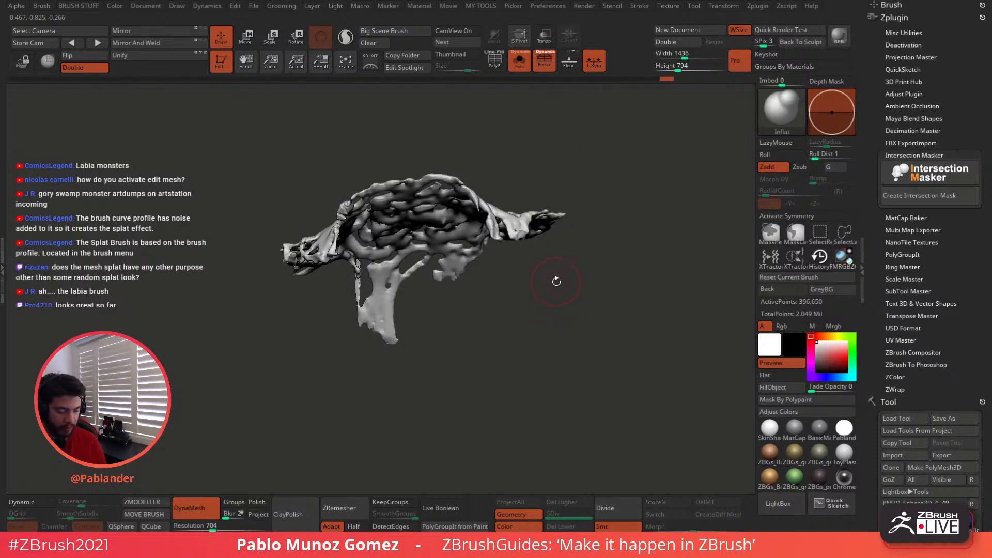
left_click(565, 267, "ctrl")
key("b")
key("i")
key("n")
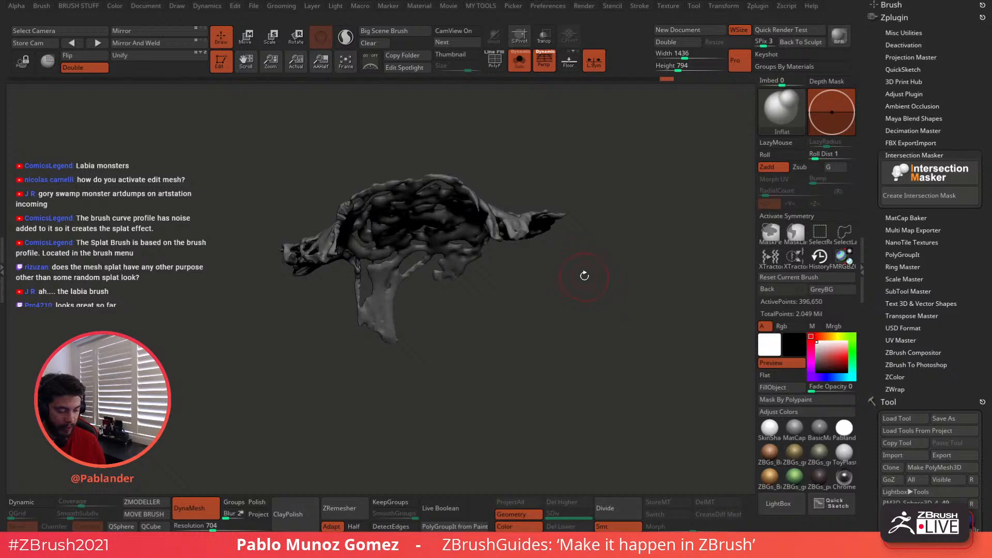
- Unhide the bust around the fully masked splat and view the head from the front
left_click_drag(578, 235, 579, 274)
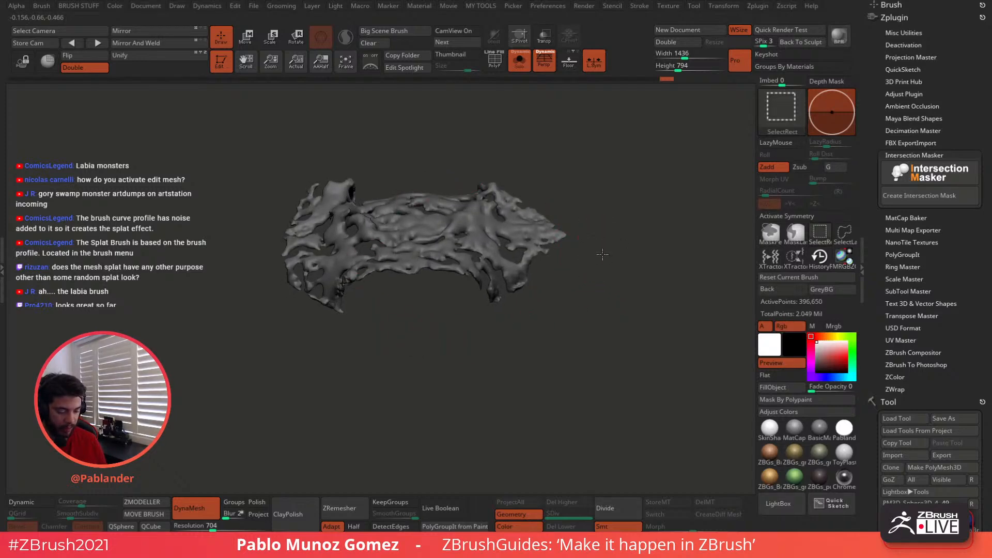
left_click_drag(603, 252, 615, 280, "ctrl+shift")
key("ctrl+z")
key("ctrl+z")
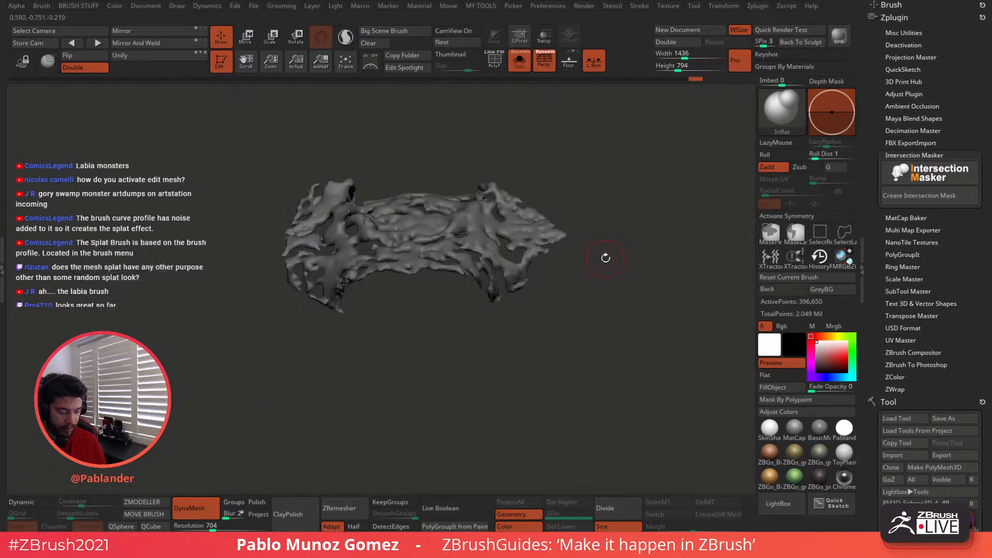
left_click(603, 243, "ctrl+shift")
left_click_drag(601, 247, 612, 282, "ctrl+shift")
key("ctrl+z")
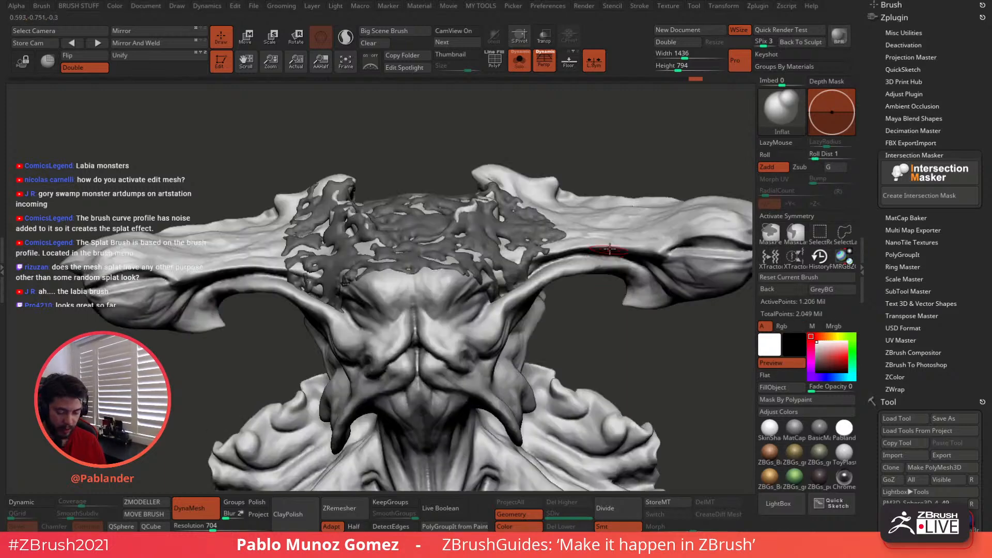
- Isolate the splat's polygroup, then invert the visibility to show only the bust with its intersection mask
left_click(606, 147, "ctrl+shift")
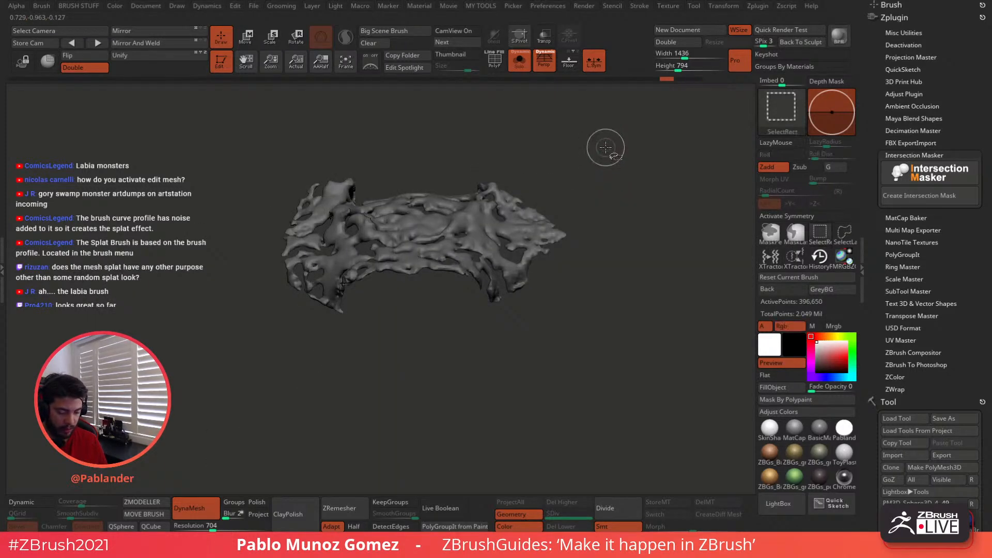
left_click(609, 147, "ctrl+shift")
left_click(609, 147, "ctrl+shift")
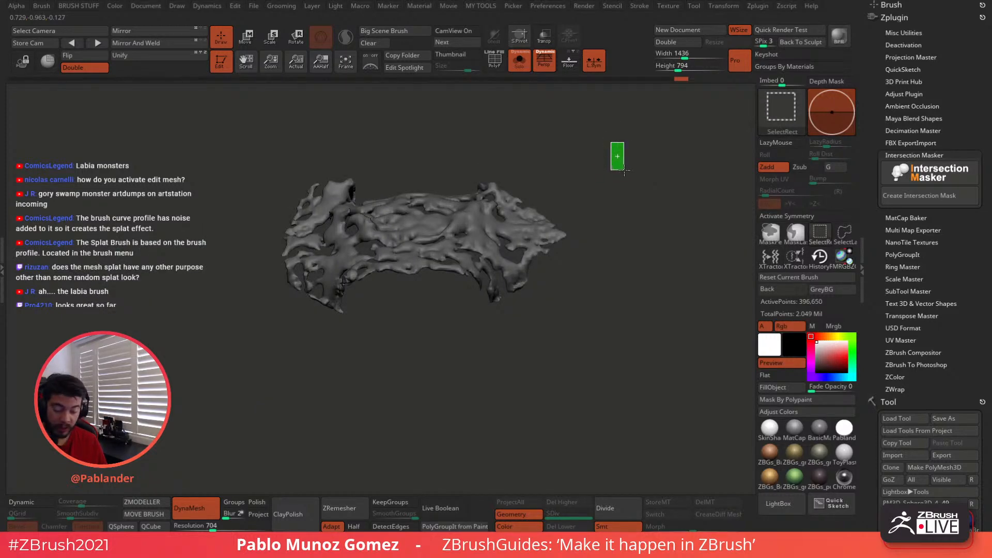
left_click(610, 144, "ctrl+shift")
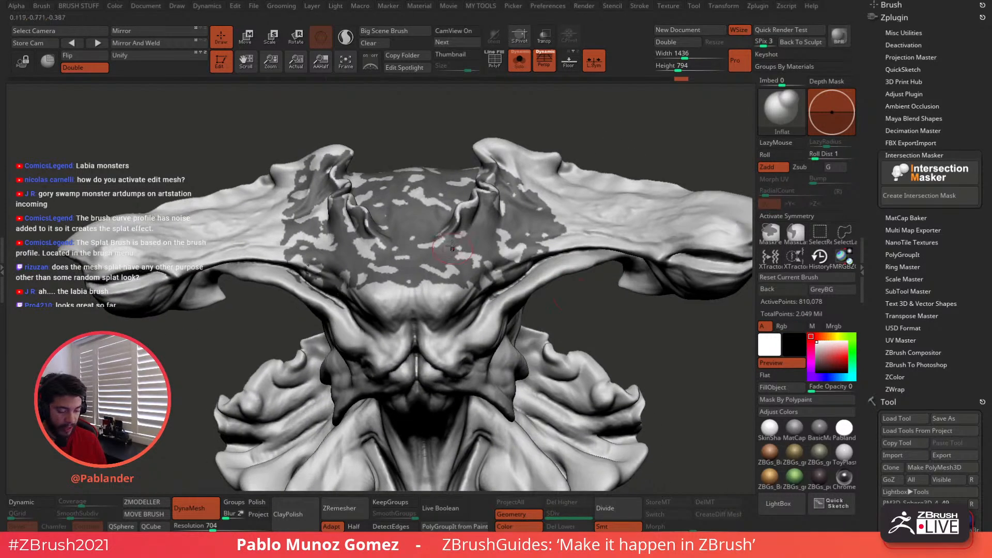
- Invert the bust's intersection mask to compare masked and unmasked areas, and invert it back
left_click(575, 309, "ctrl")
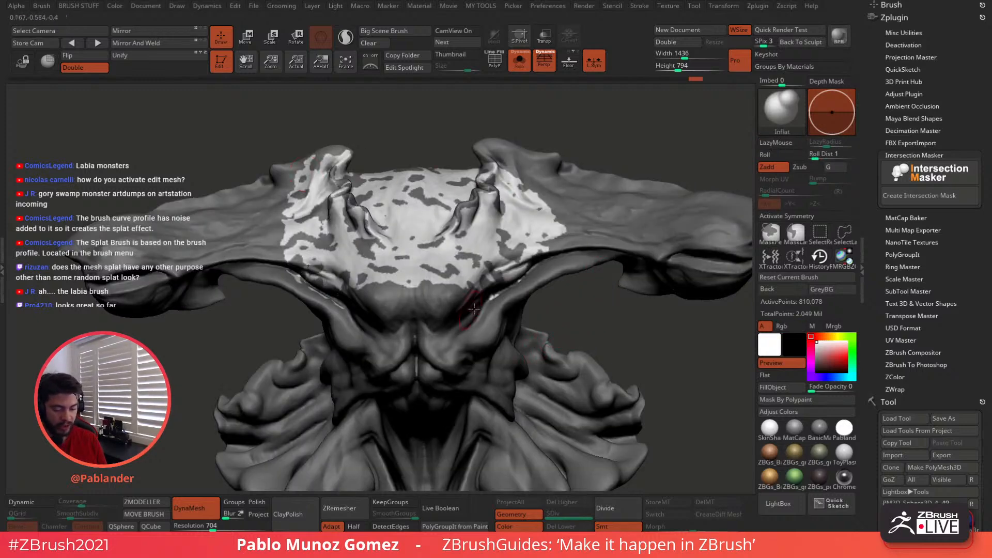
left_click(577, 317, "ctrl")
key("ctrl+z")
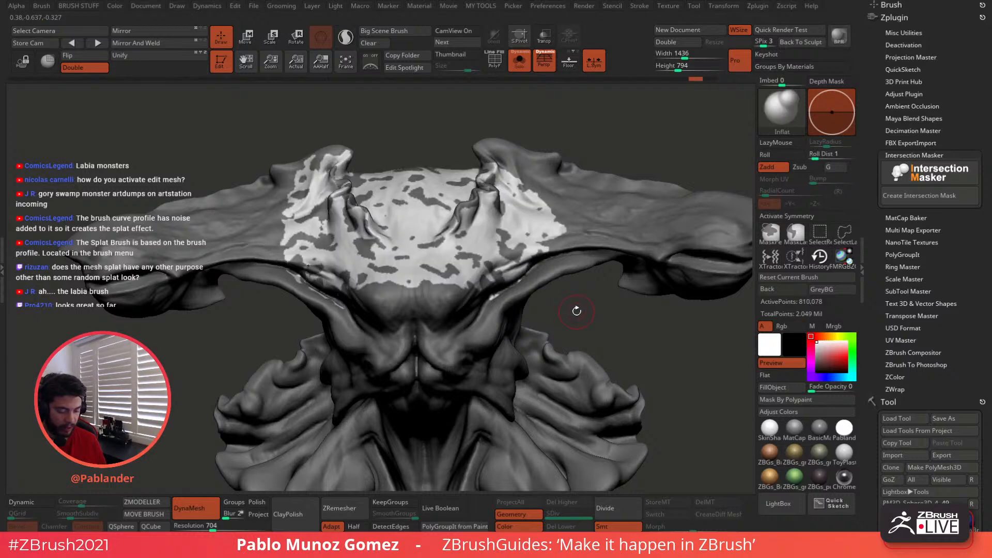
left_click(578, 308, "ctrl")
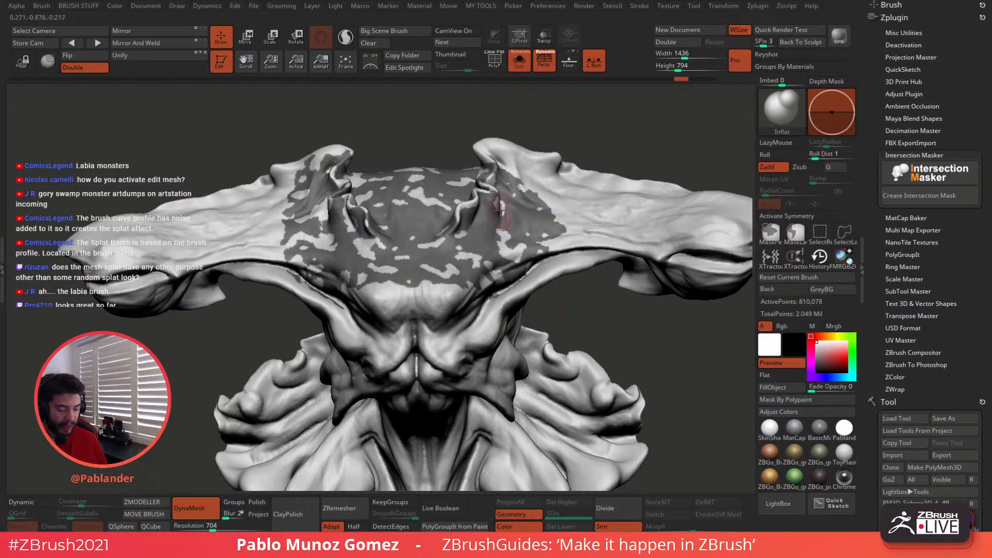
- Soften the bust's intersection mask with a single blur, undoing the trial blurs, and unhide the splat
left_click(487, 224, "ctrl")
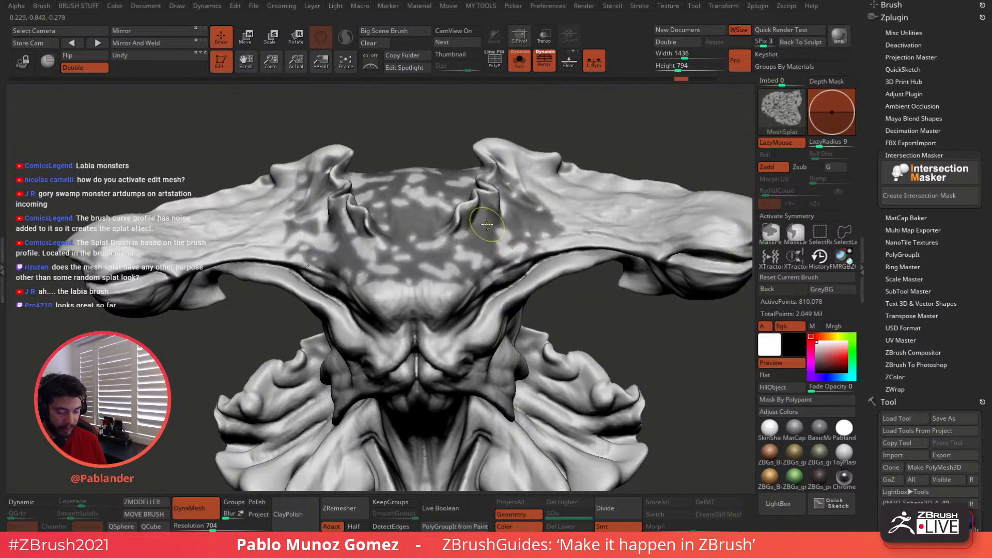
left_click(488, 224, "ctrl")
key("ctrl+z")
key("ctrl+z")
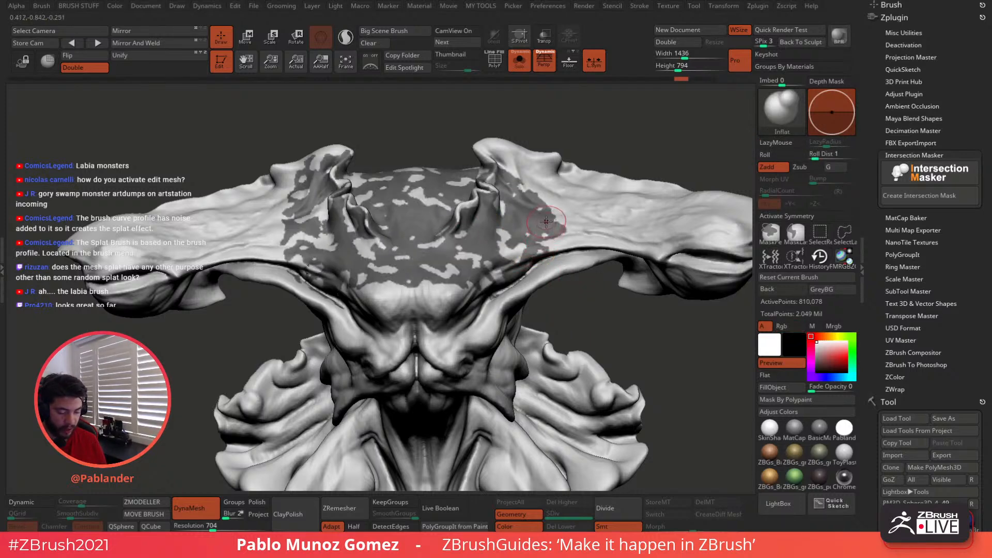
left_click(540, 221, "ctrl")
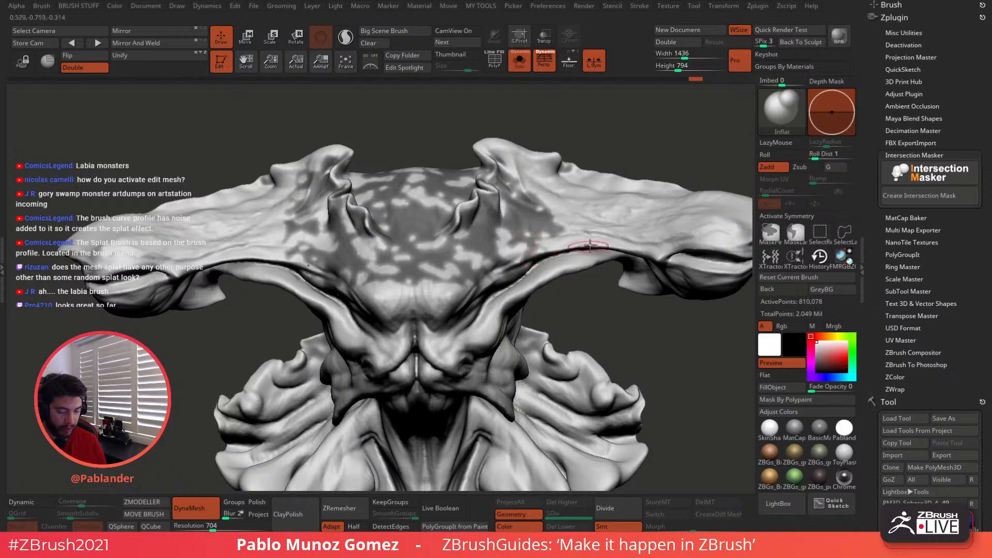
left_click(621, 142, "ctrl")
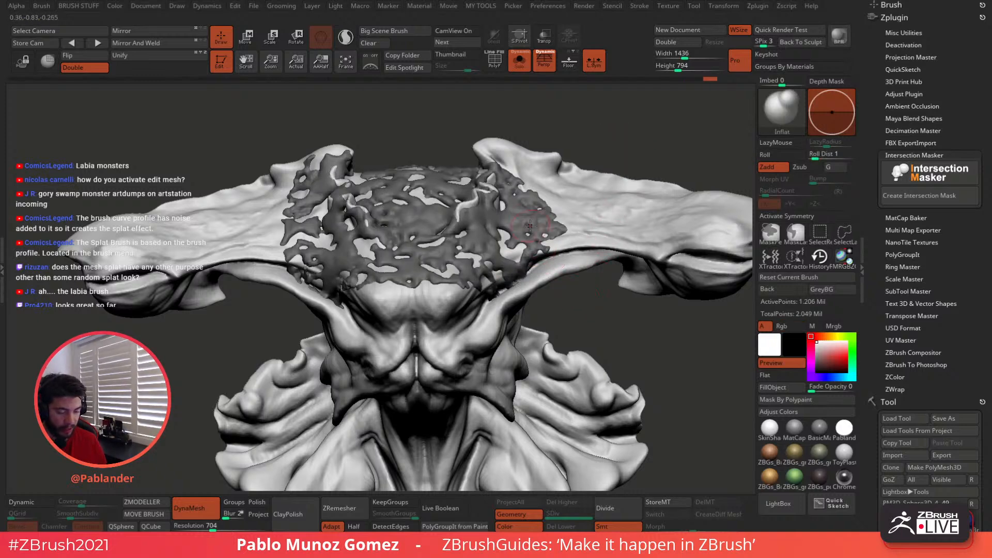
- Resize the Inflat brush and inflate the unmasked bust surface through the gaps along one side of the forehead splat
left_click_drag(581, 148, 573, 215)
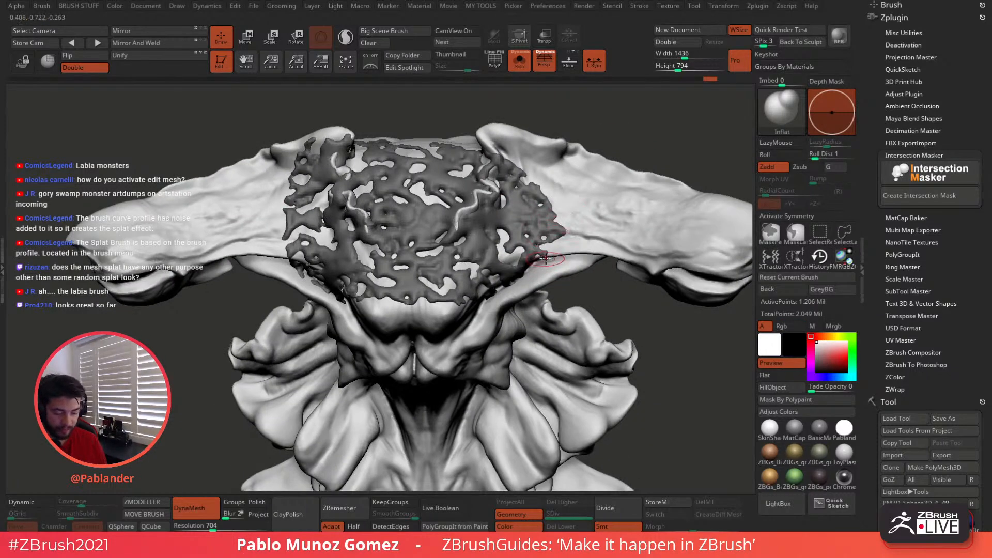
left_click_drag(676, 155, 667, 203, "alt")
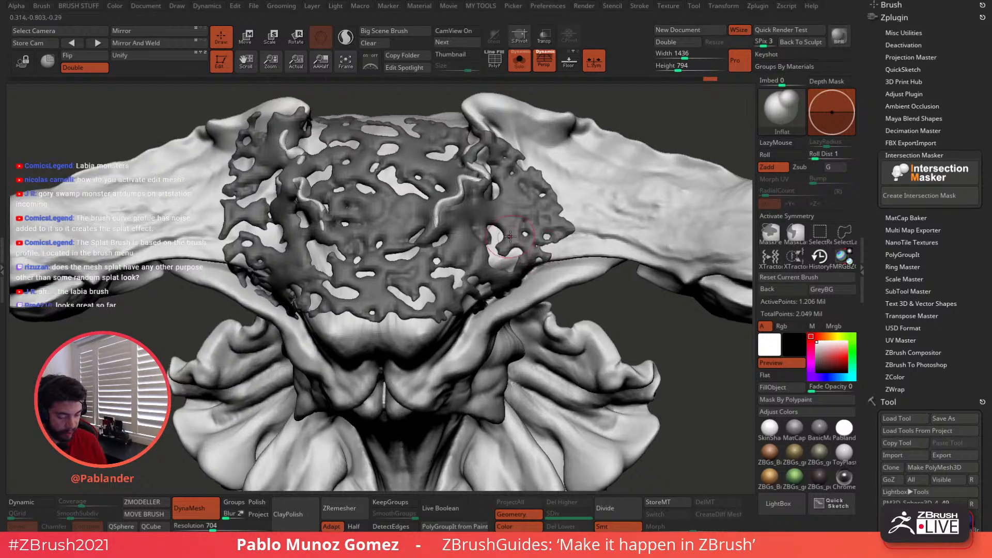
key("space")
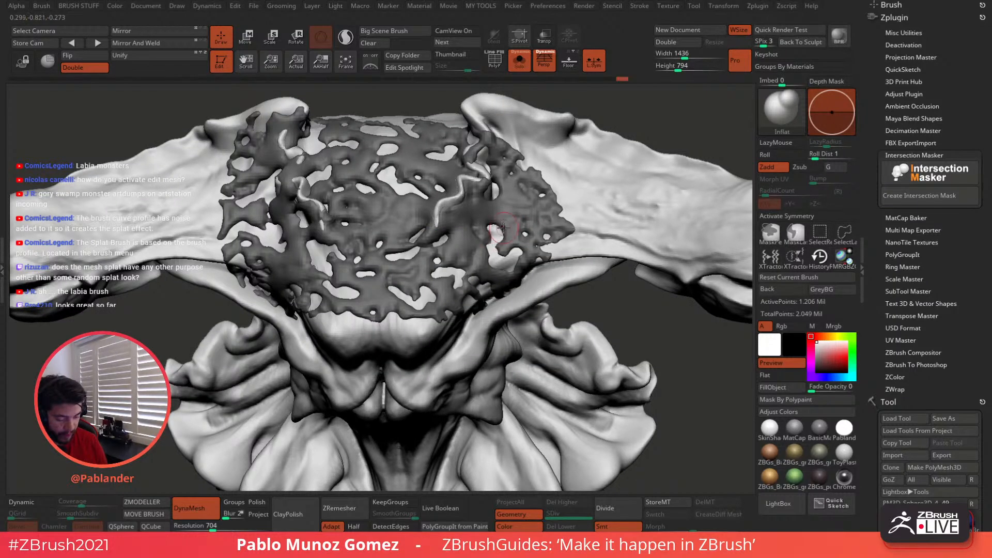
key("space")
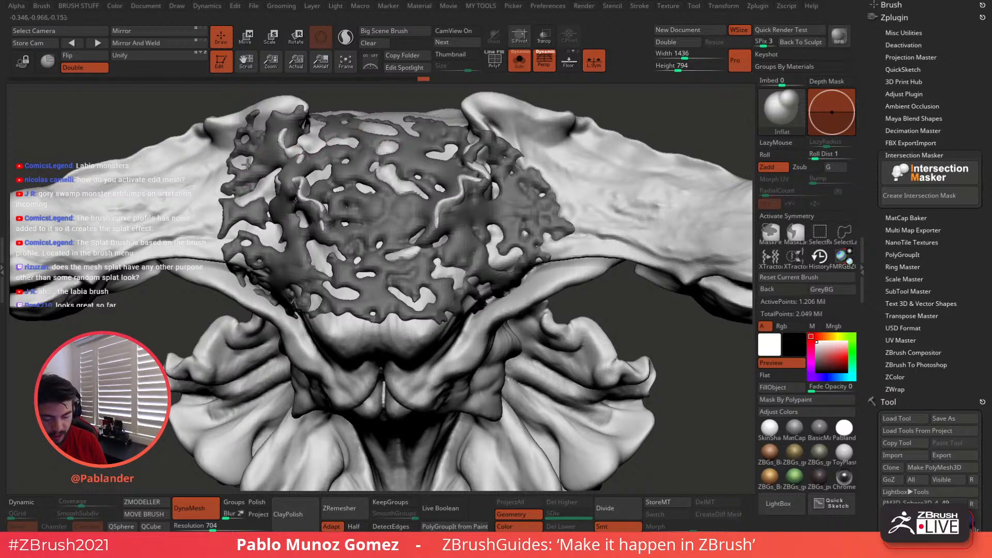
left_click_drag(259, 125, 265, 118)
right_click_drag(357, 183, 367, 184)
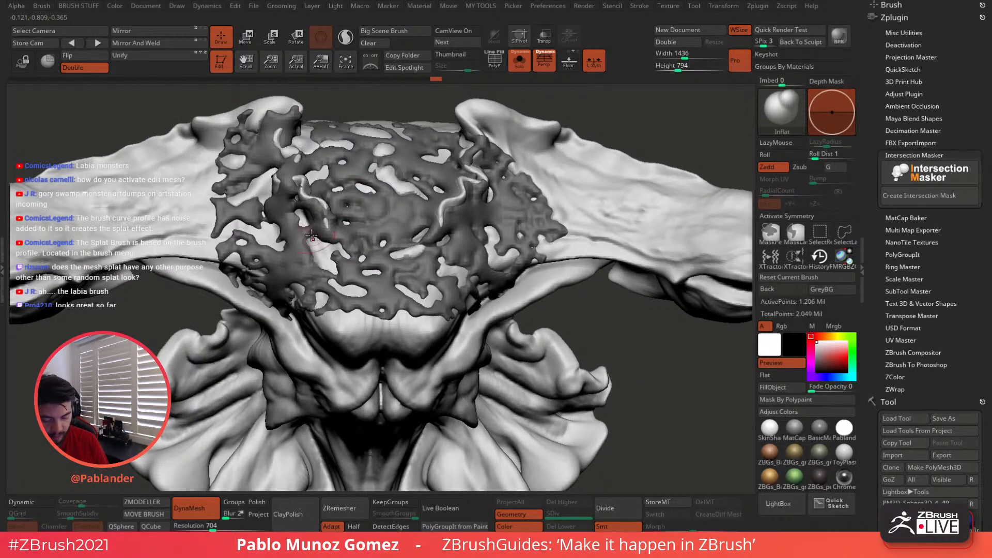
mouse_move(310, 231)
left_mouse_down()
mouse_move(306, 219)
mouse_move(262, 240)
mouse_move(243, 226)
mouse_move(220, 238)
left_mouse_up()
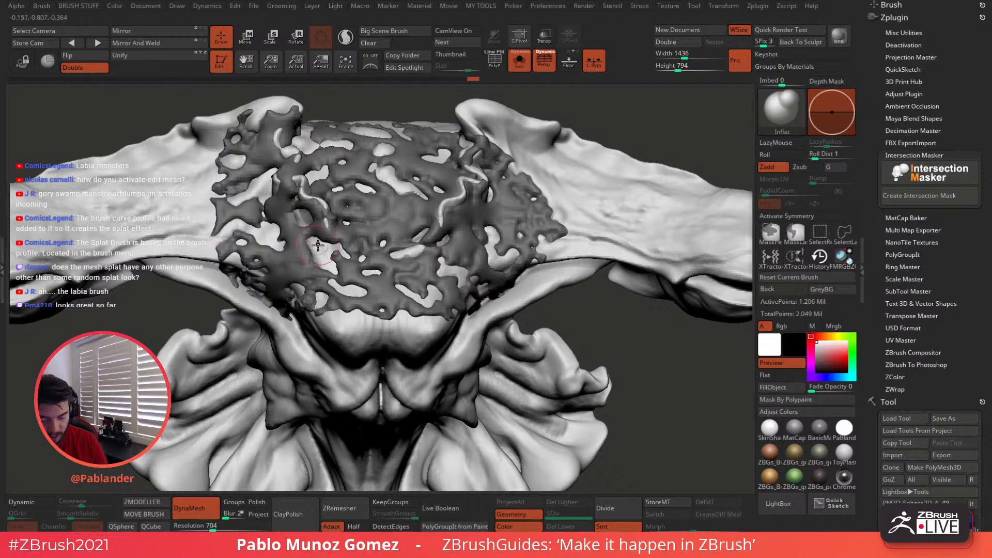
- Inflate the bust surface through the splat's central gaps and across toward the opposite side of the forehead
left_click_drag(365, 292, 369, 294)
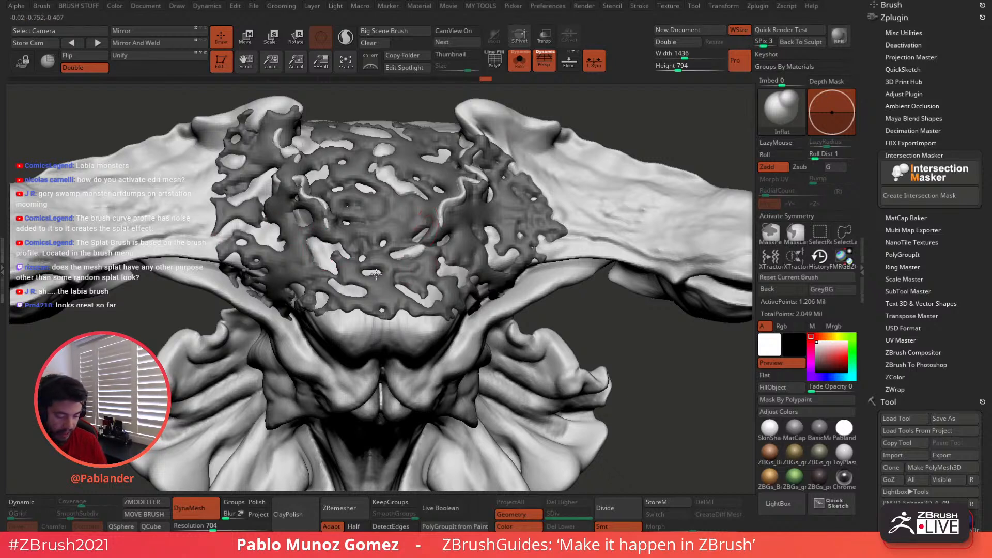
left_click_drag(374, 260, 375, 261)
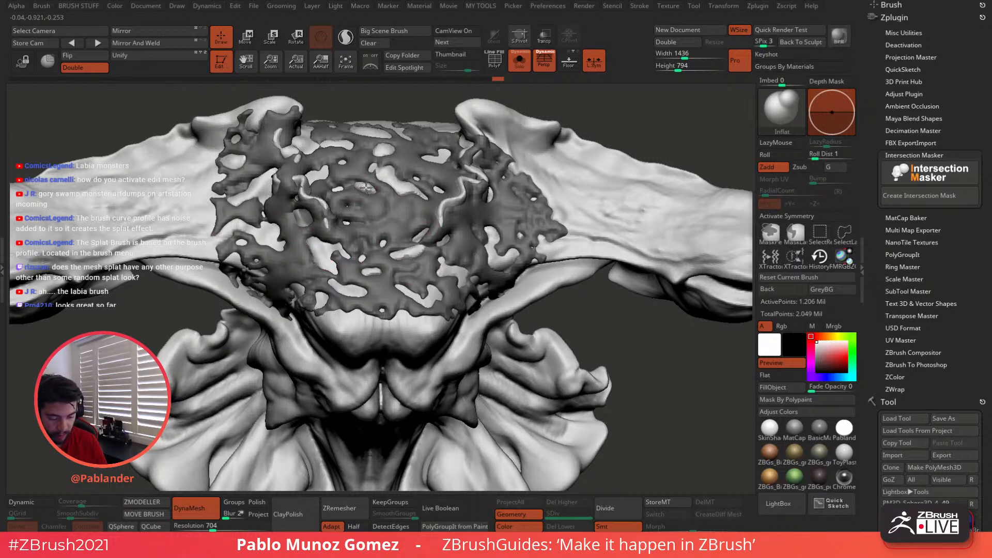
mouse_move(365, 187)
left_mouse_down()
mouse_move(326, 171)
mouse_move(310, 177)
left_mouse_up()
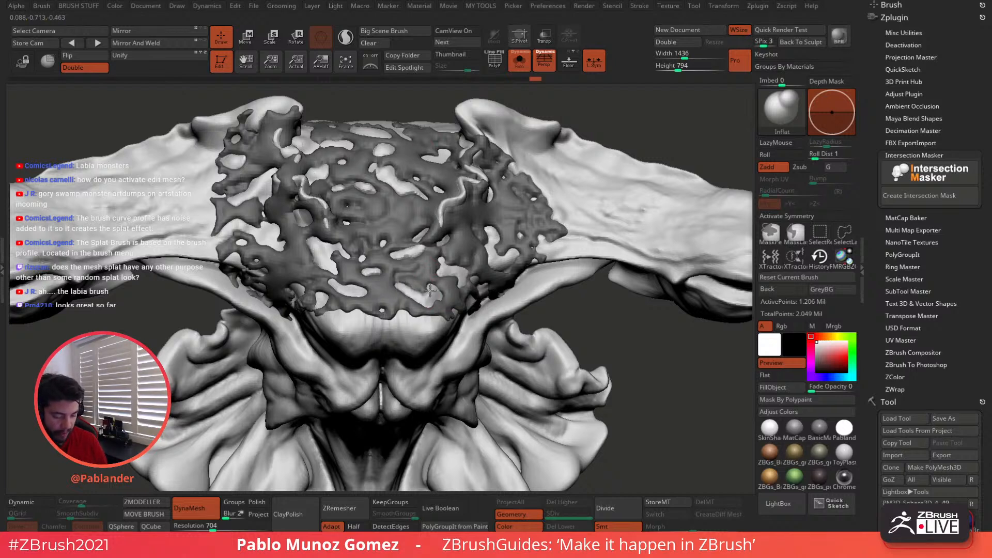
left_click_drag(444, 269, 447, 271)
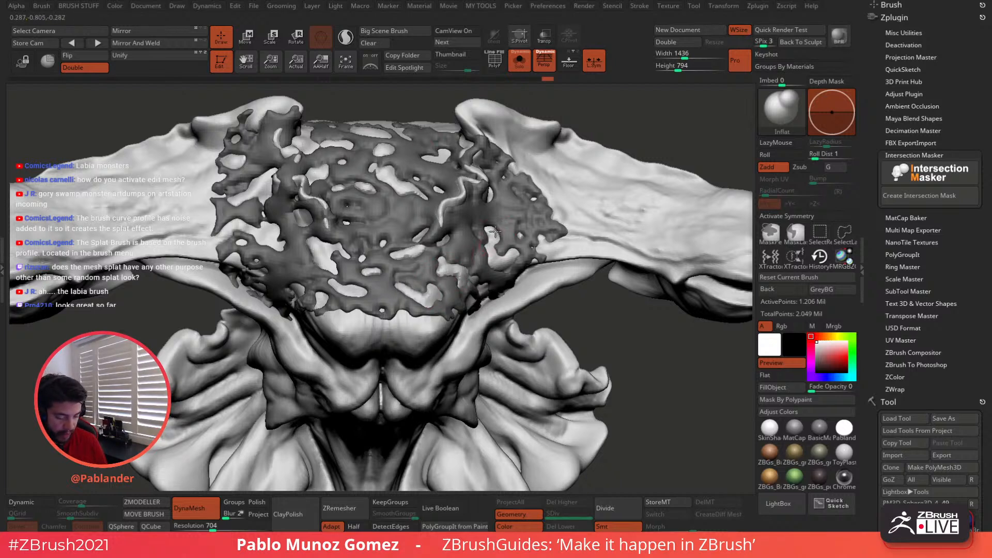
mouse_move(492, 233)
left_mouse_down()
mouse_move(493, 252)
mouse_move(519, 237)
mouse_move(554, 239)
mouse_move(549, 194)
mouse_move(519, 167)
left_mouse_up()
mouse_move(213, 219)
left_mouse_down()
mouse_move(204, 200)
mouse_move(221, 144)
left_mouse_up()
- Inflate the bust surface in the gaps along the splat's lower edge just above the brow
right_click_drag(279, 152, 336, 124, "alt")
right_click_drag(367, 302, 400, 262)
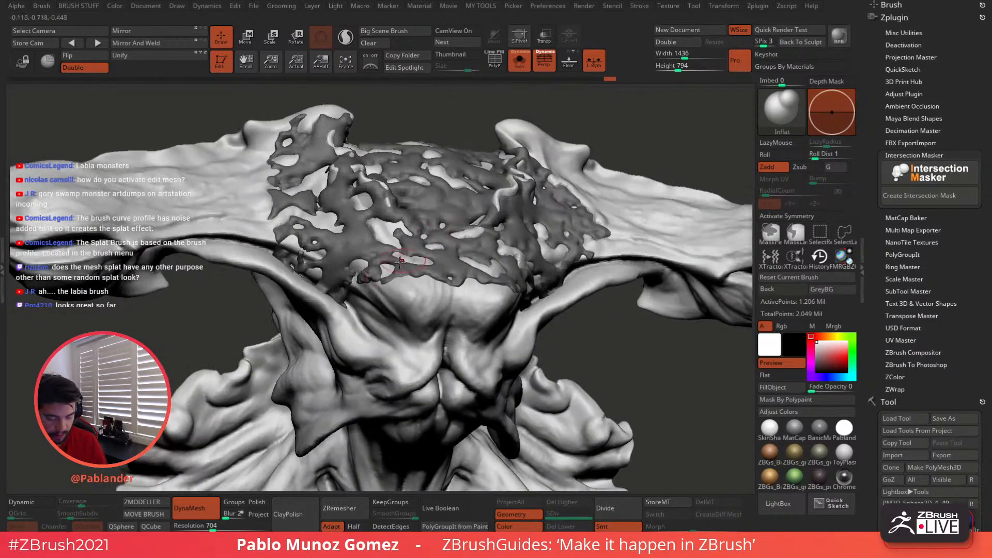
mouse_move(314, 279)
left_mouse_down()
mouse_move(321, 253)
mouse_move(352, 272)
left_mouse_up()
right_click_drag(326, 316, 332, 323)
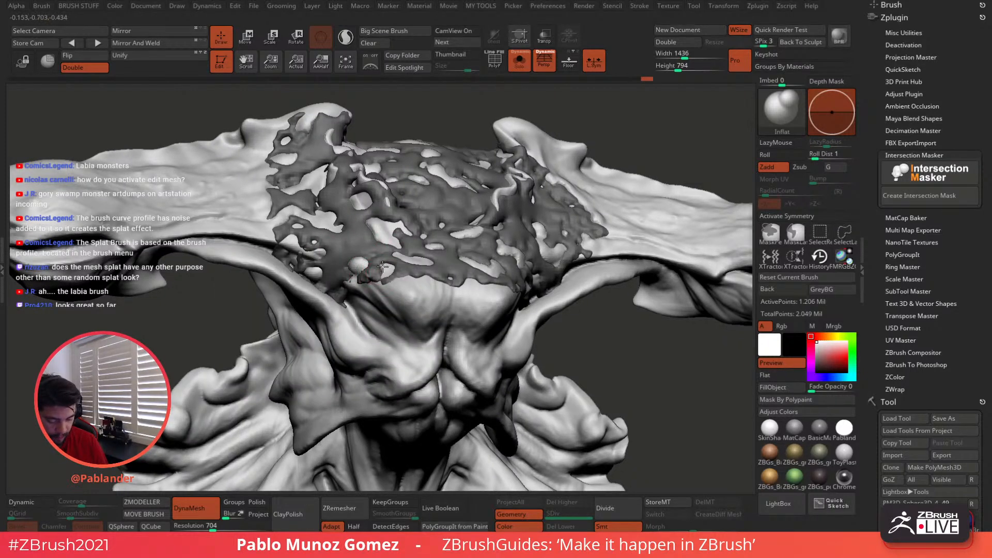
left_click_drag(393, 266, 506, 293)
- Add short Inflat strokes to the skin in the gaps above the opposite brow and across the middle of the splat
right_click_drag(512, 256, 498, 299)
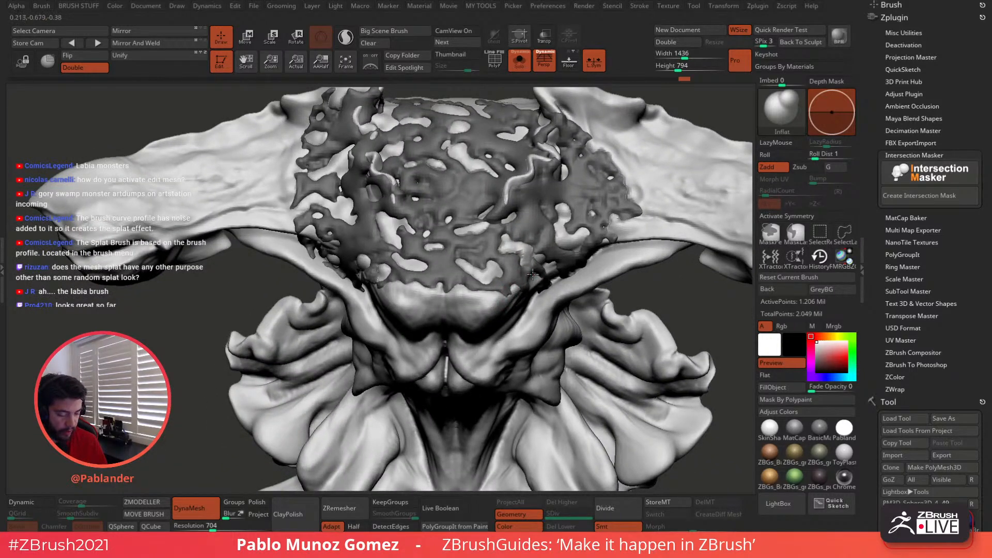
left_click_drag(538, 261, 543, 234)
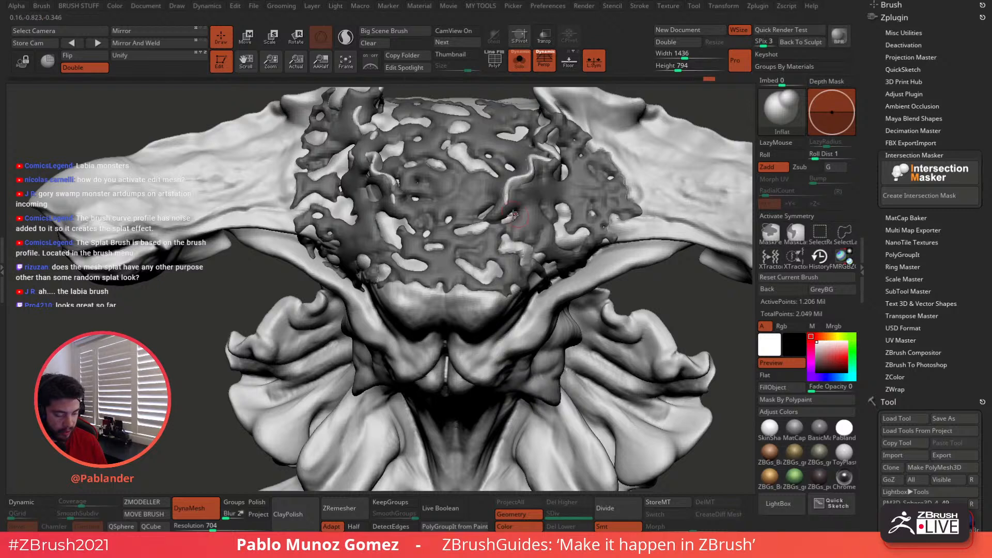
left_click_drag(486, 210, 485, 214)
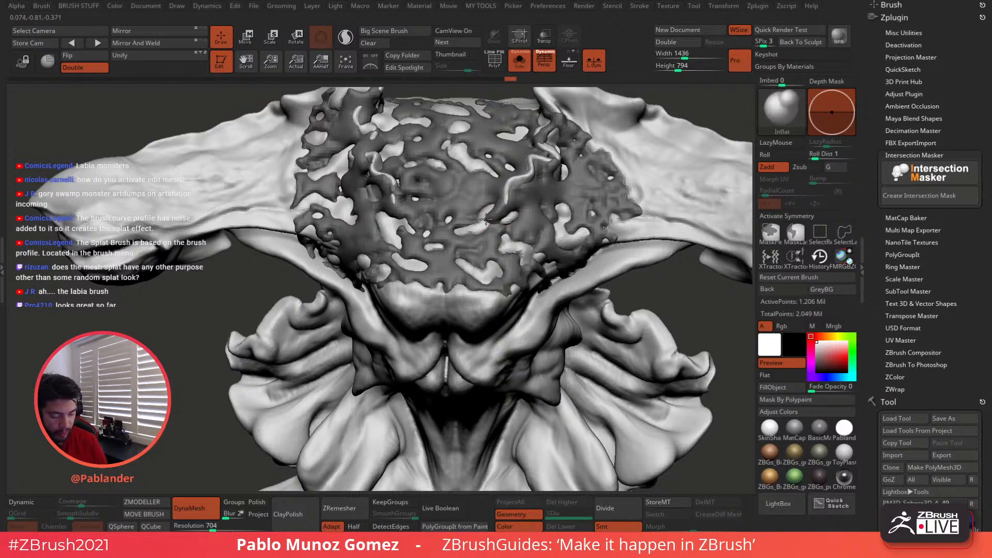
left_click_drag(426, 232, 396, 259)
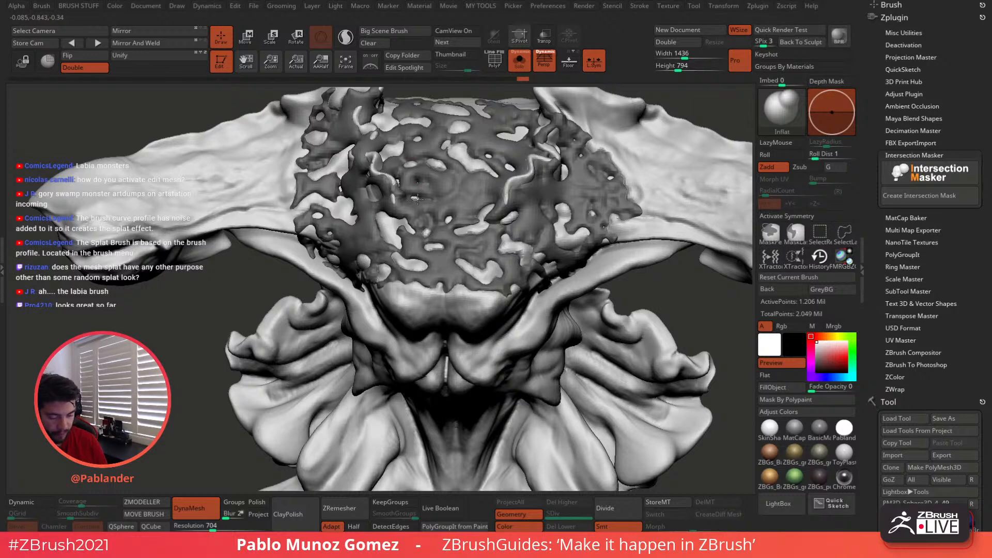
left_click_drag(417, 200, 415, 199)
left_click_drag(511, 166, 509, 166)
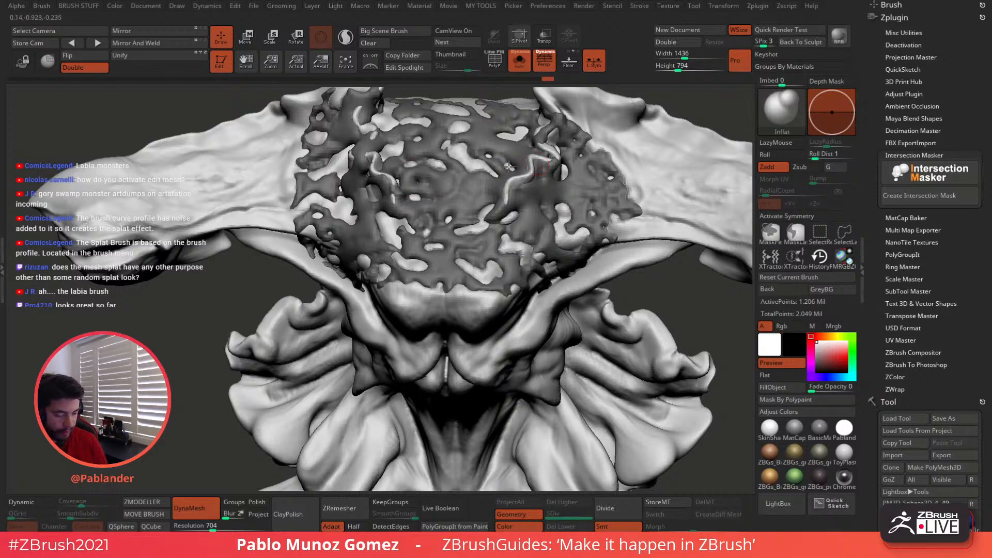
- Inflate the bust surface in the upper central gaps of the splat and check the whole head
right_click_drag(495, 159, 438, 223)
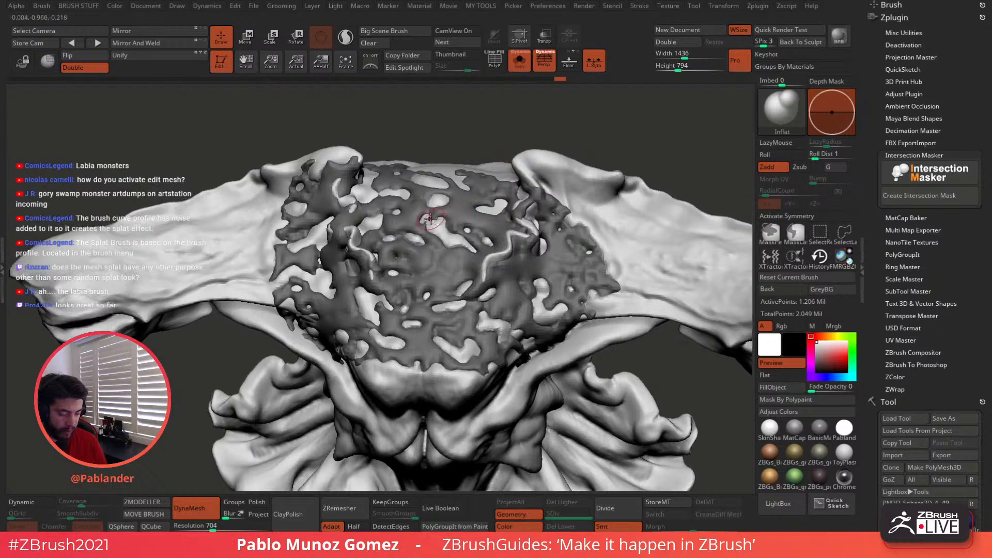
left_click_drag(432, 222, 434, 213)
right_click_drag(435, 212, 430, 222)
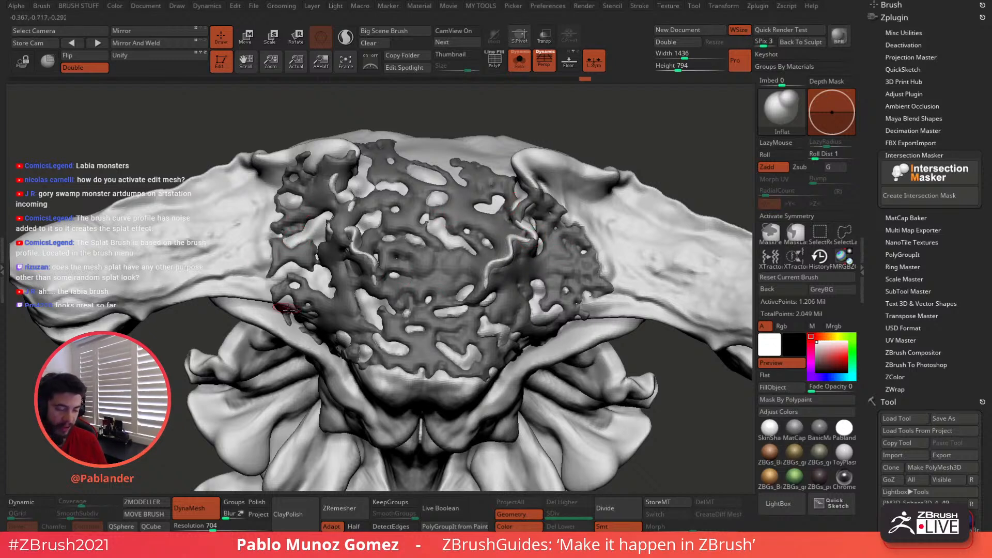
right_click_drag(546, 296, 586, 250)
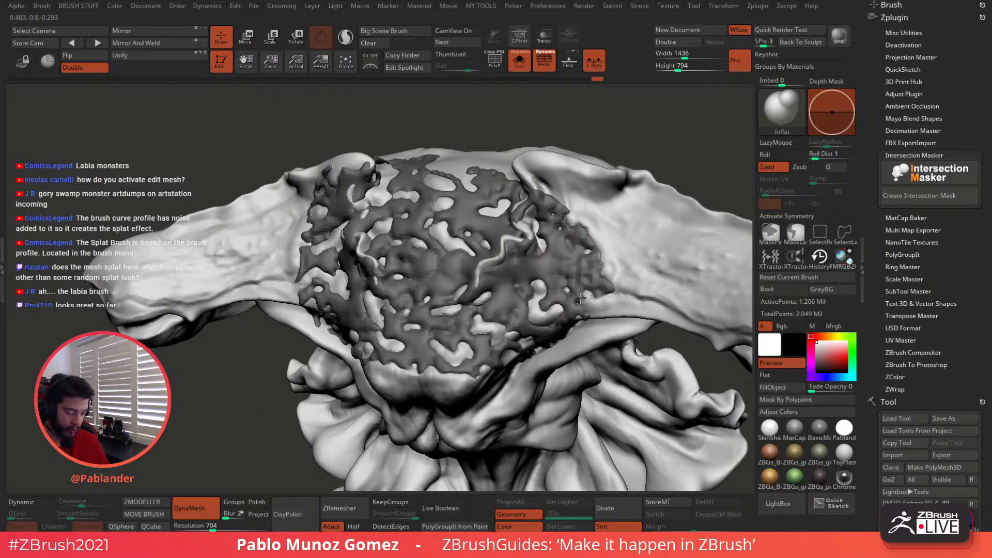
right_click_drag(564, 288, 478, 216)
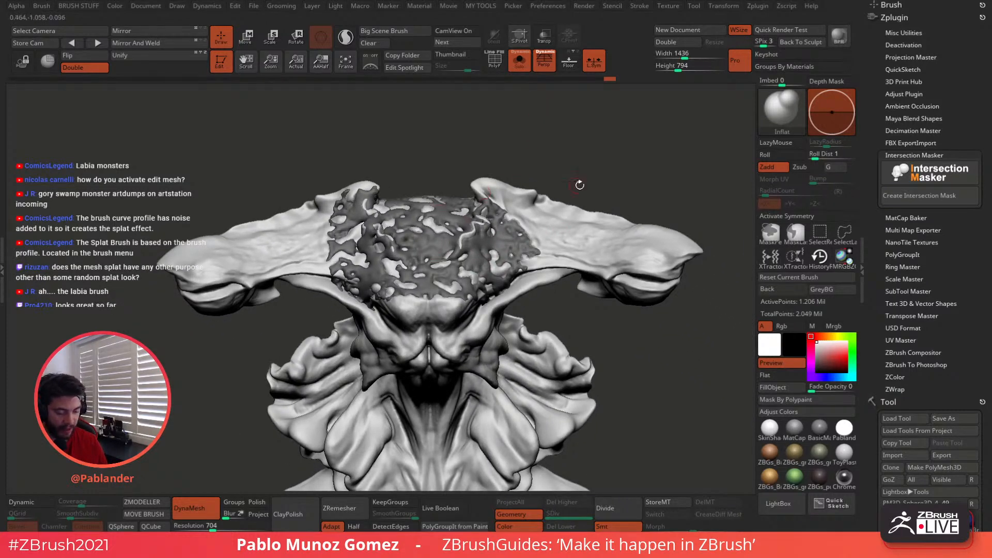
- Clear the mask from the creature's head
left_click_drag(564, 123, 613, 161, "ctrl")
mouse_move(575, 287)
right_mouse_down()
mouse_move(569, 315)
mouse_move(537, 226)
right_mouse_up()
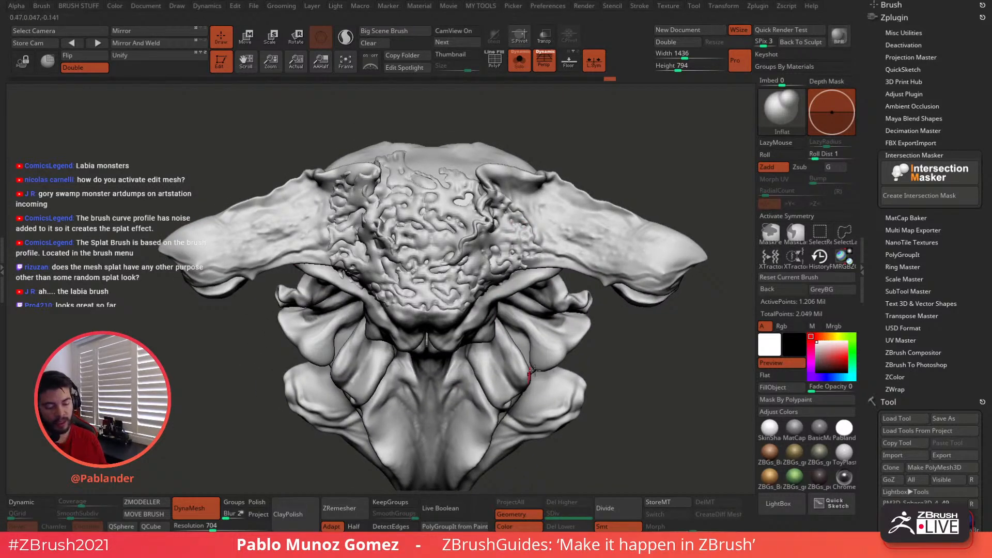
mouse_move(568, 217)
right_mouse_down()
mouse_move(575, 304)
mouse_move(546, 304)
right_mouse_up()
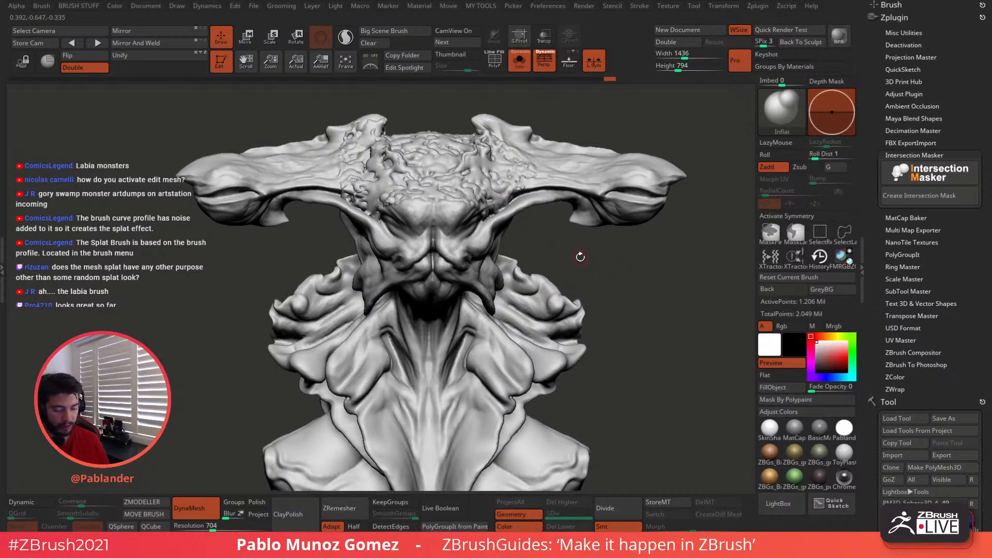
- Temporarily hide the splat geometry on the forehead, restore full visibility, and examine the textured head from several angles
left_click(483, 171, "ctrl+shift")
left_click_drag(532, 233, 540, 243, "ctrl+shift")
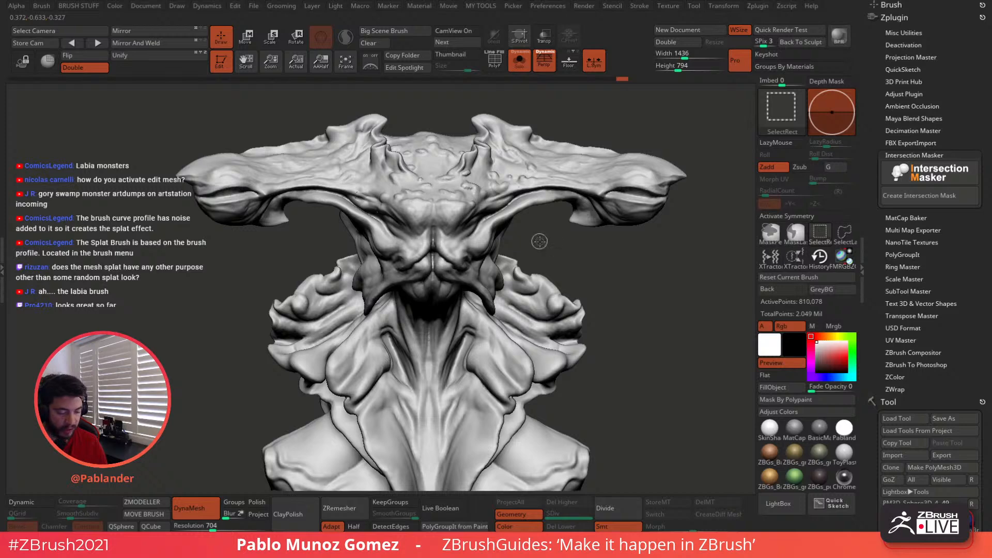
left_click(539, 241, "ctrl+shift")
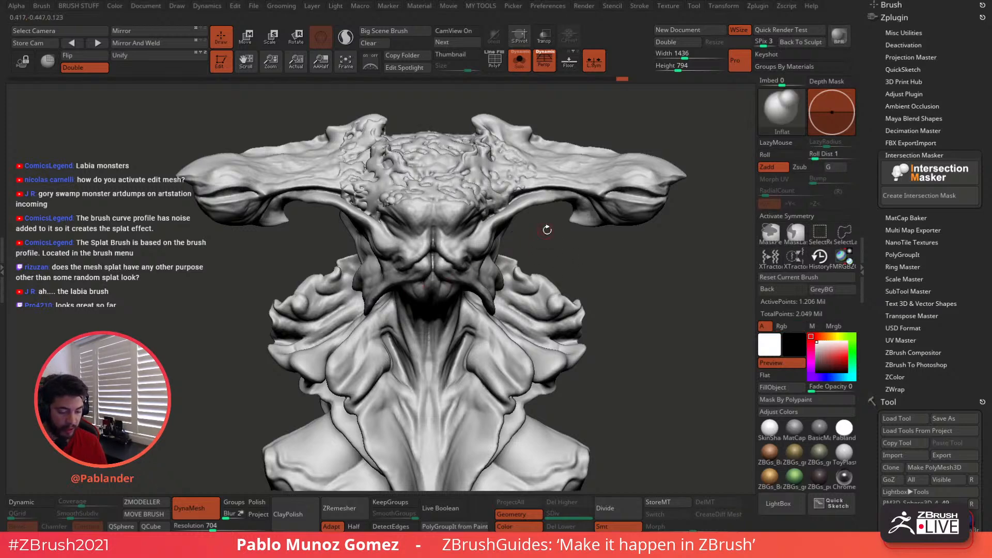
left_click_drag(548, 230, 548, 240)
left_click_drag(614, 295, 612, 290)
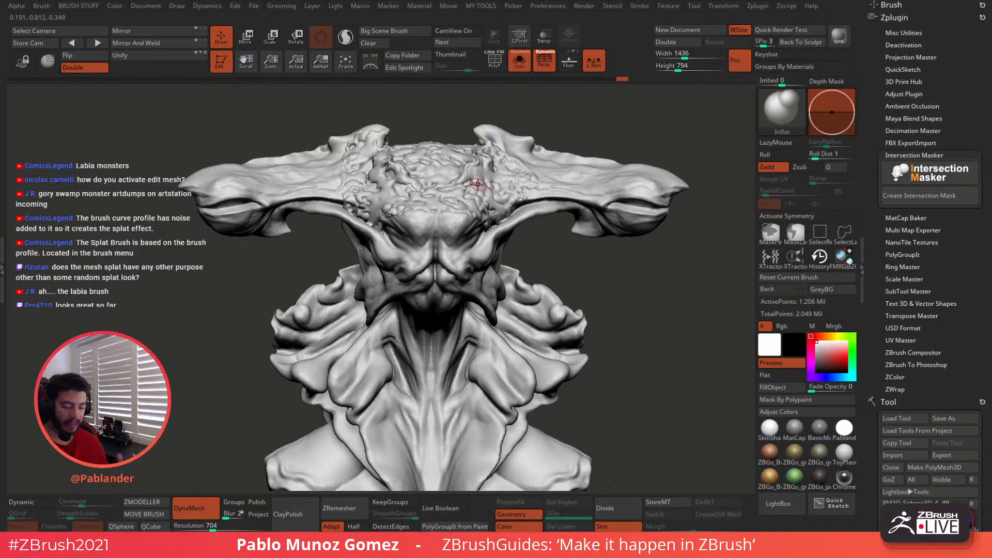
left_click_drag(496, 208, 495, 241)
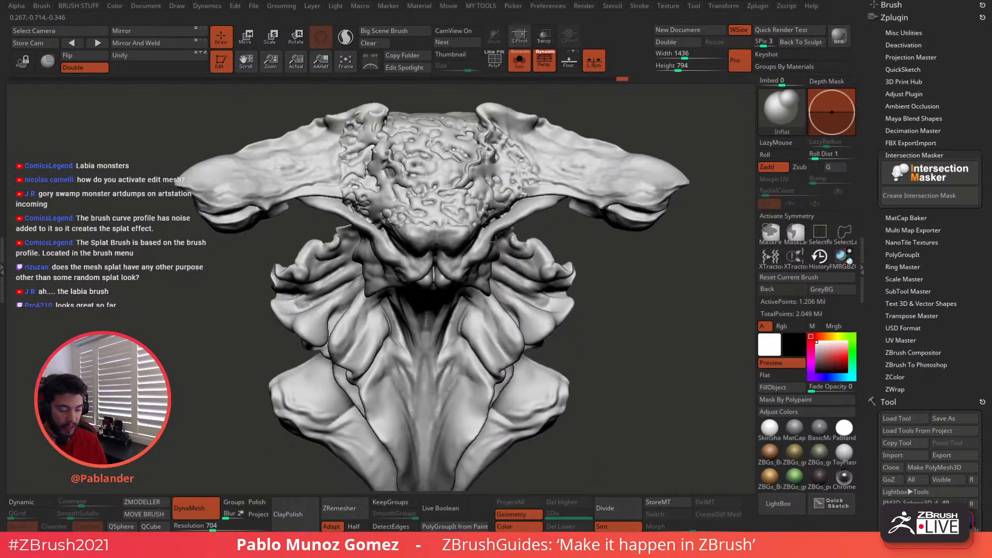
right_click_drag(496, 241, 494, 259)
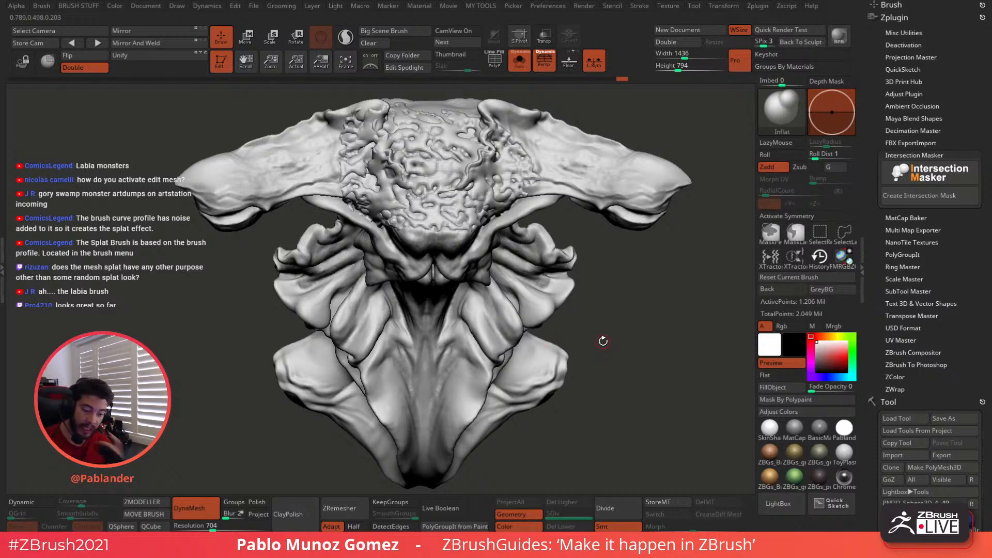
mouse_move(603, 341)
left_mouse_down()
mouse_move(589, 310)
mouse_move(602, 294)
left_mouse_up()
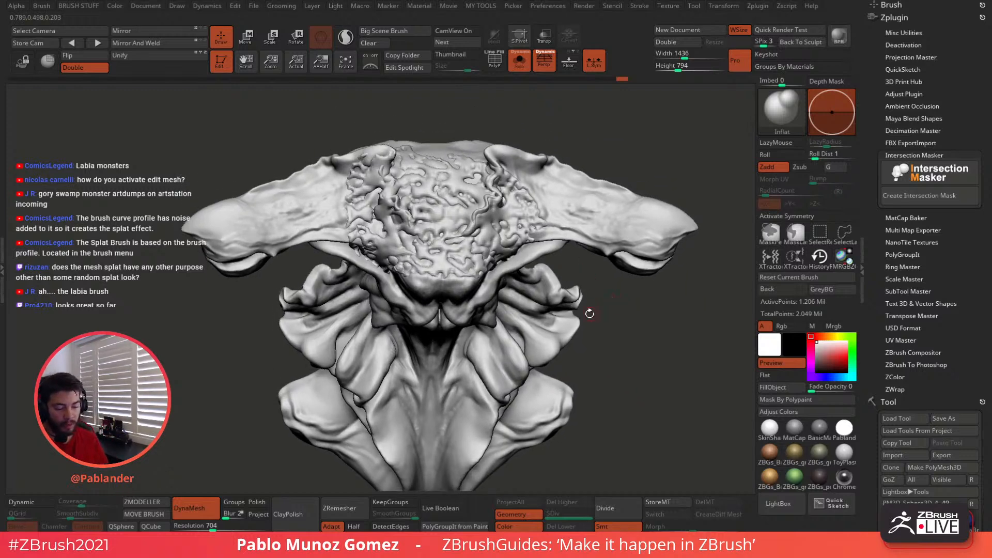
left_click_drag(635, 331, 596, 320)
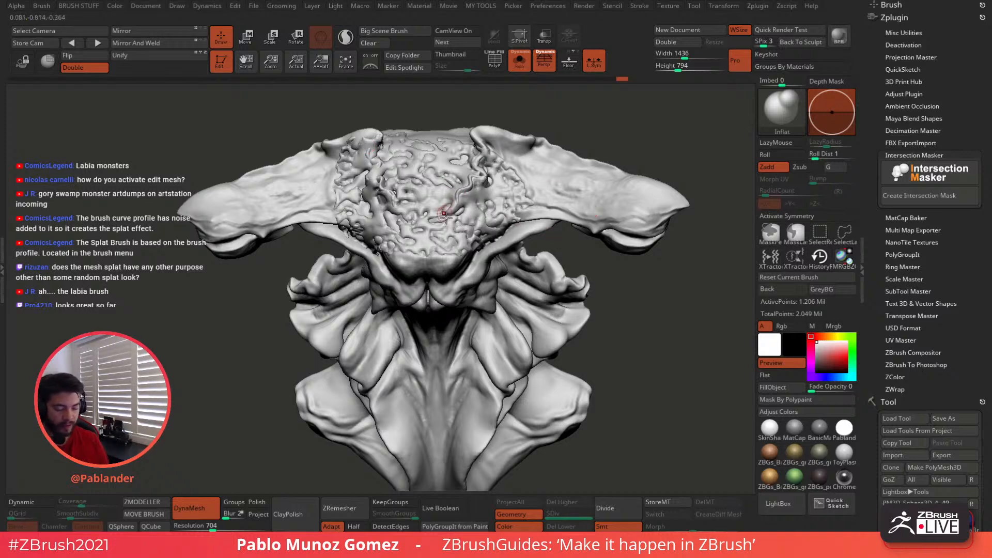
mouse_move(444, 214)
right_mouse_down()
mouse_move(618, 272)
mouse_move(620, 241)
right_mouse_up()
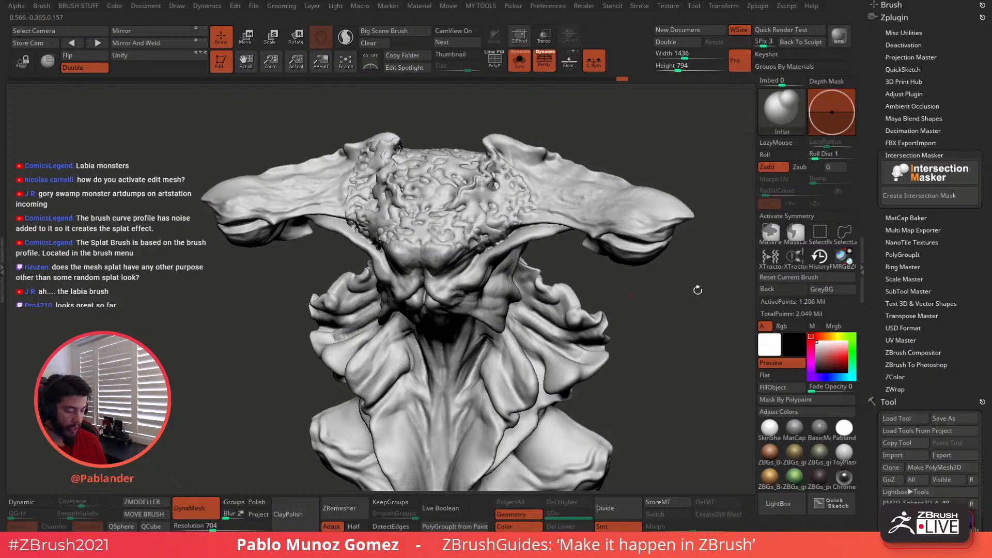
- Duplicate the perforated splat subtool PM3D_Sphere3D_2 and turn off Solo so the whole creature is displayed
left_click_drag(944, 289, 946, 146)
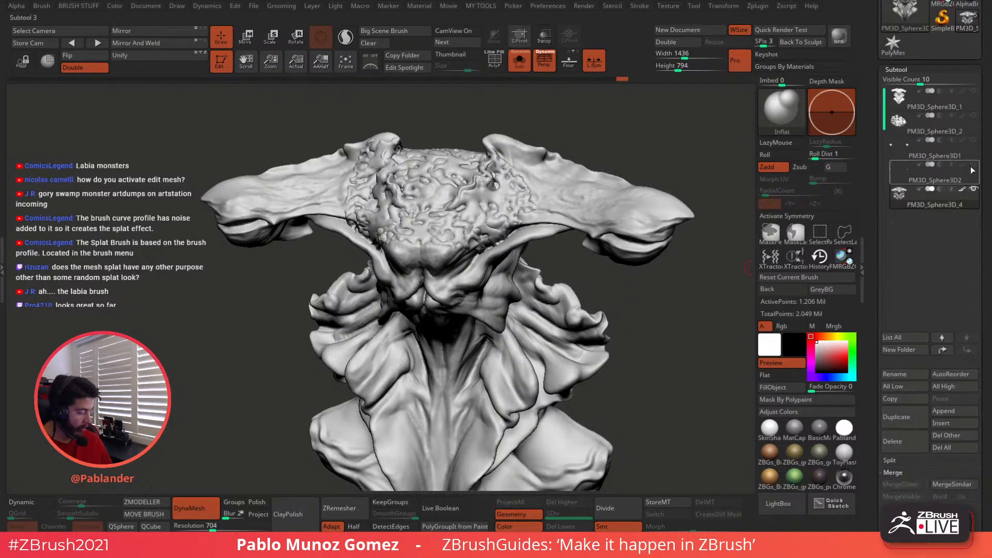
left_click(973, 116)
left_click(961, 130)
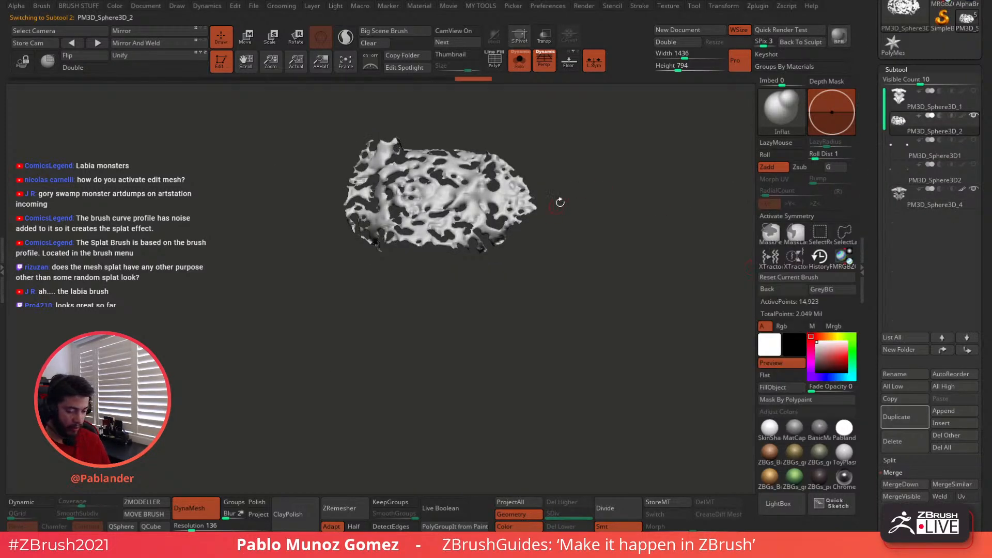
left_click_drag(631, 312, 614, 280)
left_click(899, 417)
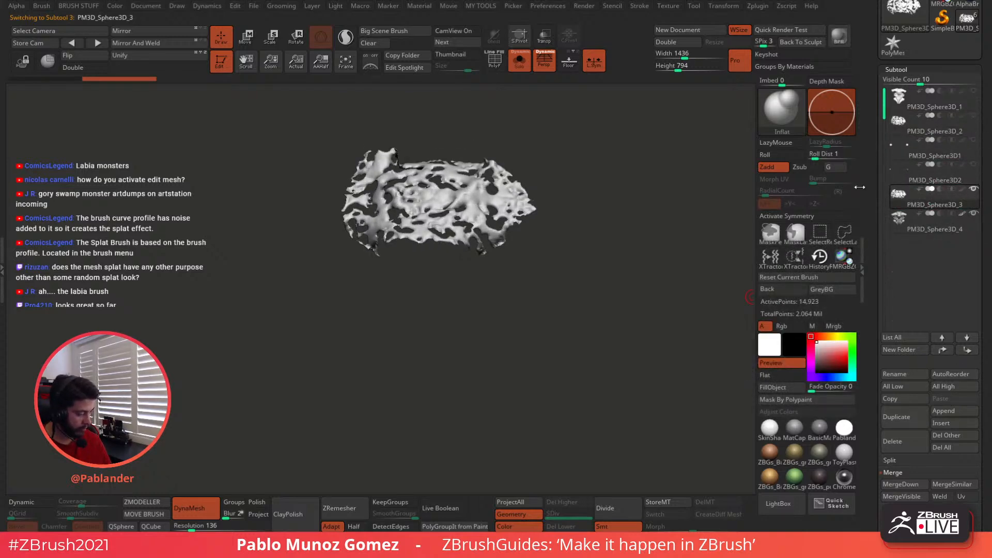
left_click(523, 62)
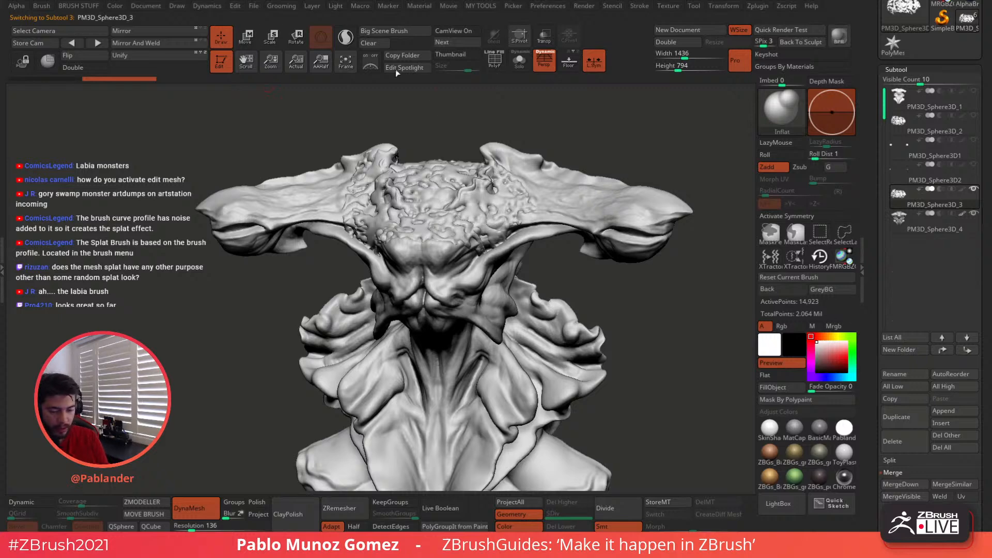
- Enlarge the duplicated splat mesh so that it sits clear of the head surface
key("w")
left_click_drag(471, 155, 577, 168)
mouse_move(528, 198)
left_mouse_down()
mouse_move(574, 160)
mouse_move(635, 162)
mouse_move(657, 216)
mouse_move(598, 218)
left_mouse_up()
key("q")
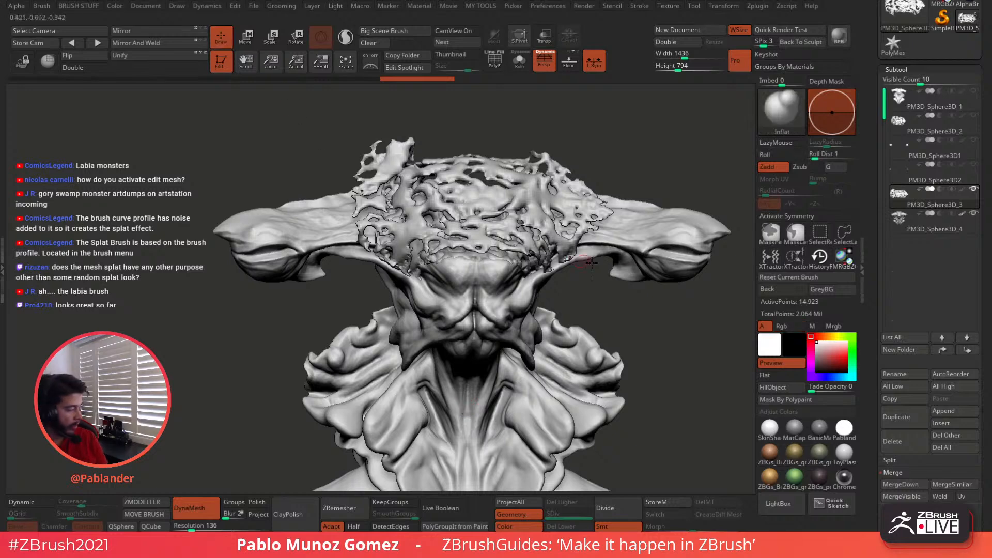
mouse_move(631, 282)
left_mouse_down("alt")
mouse_move(584, 271)
mouse_move(565, 288)
left_mouse_up("alt")
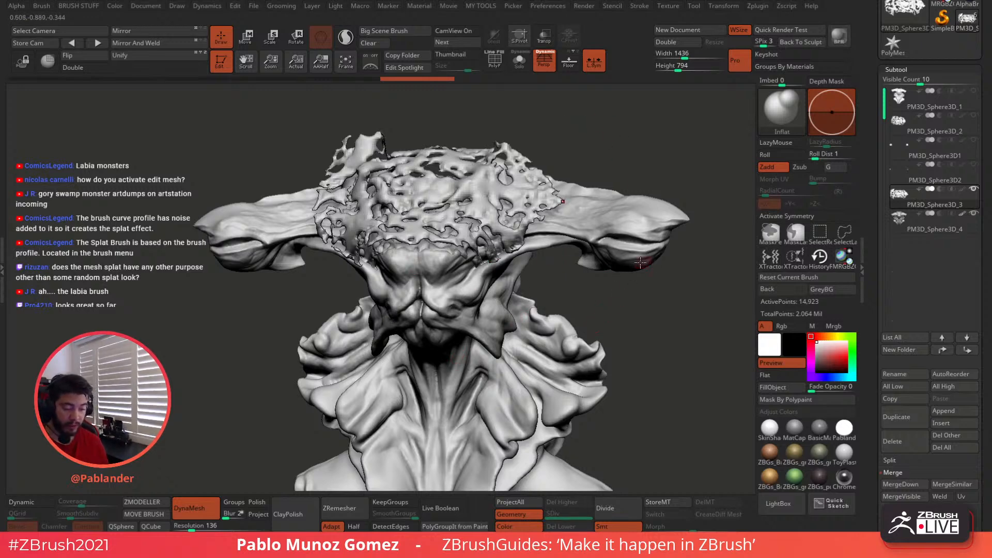
- Dock the Dynamics palette in the side tray with its simulation settings in view
left_click(206, 7)
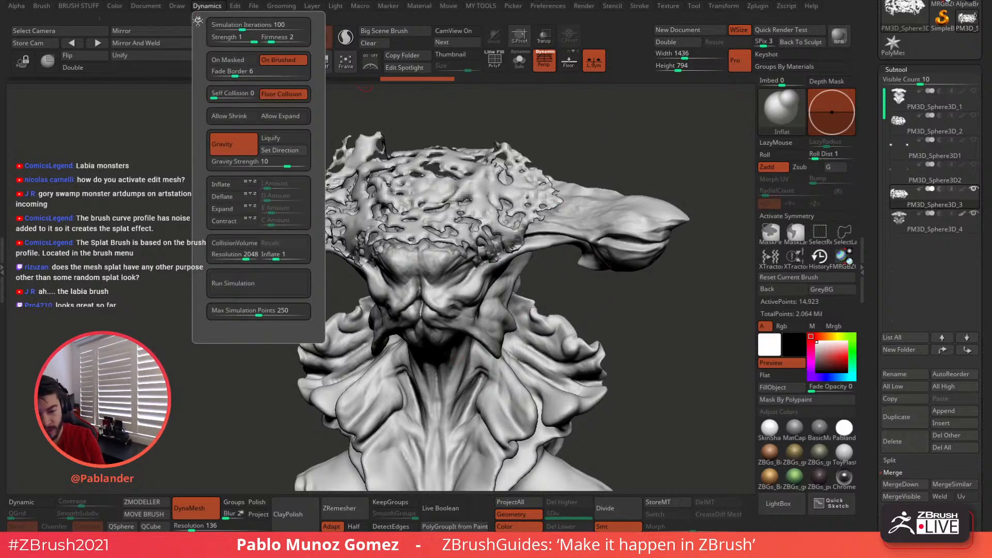
left_click(198, 20)
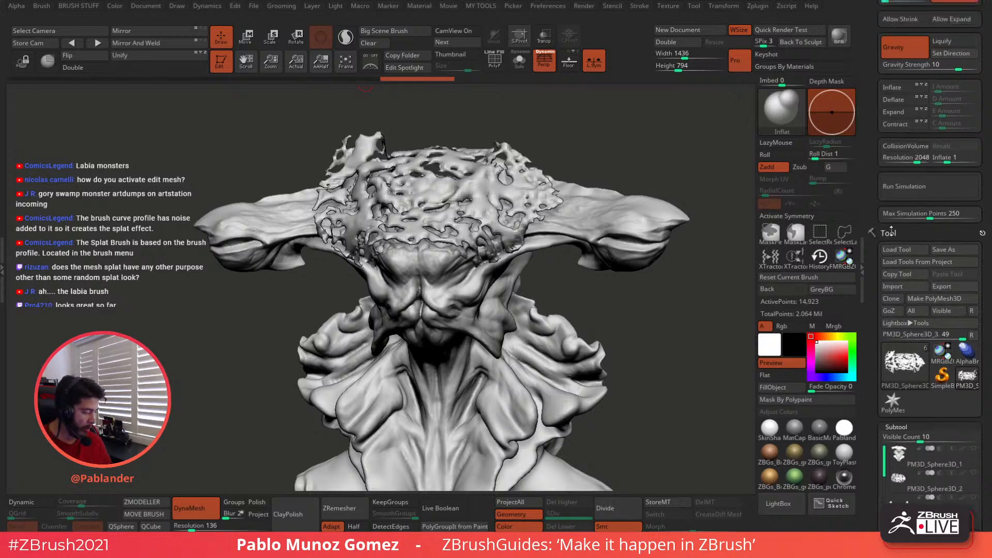
scroll(891, 232, "up", 5)
left_click_drag(664, 317, 603, 308)
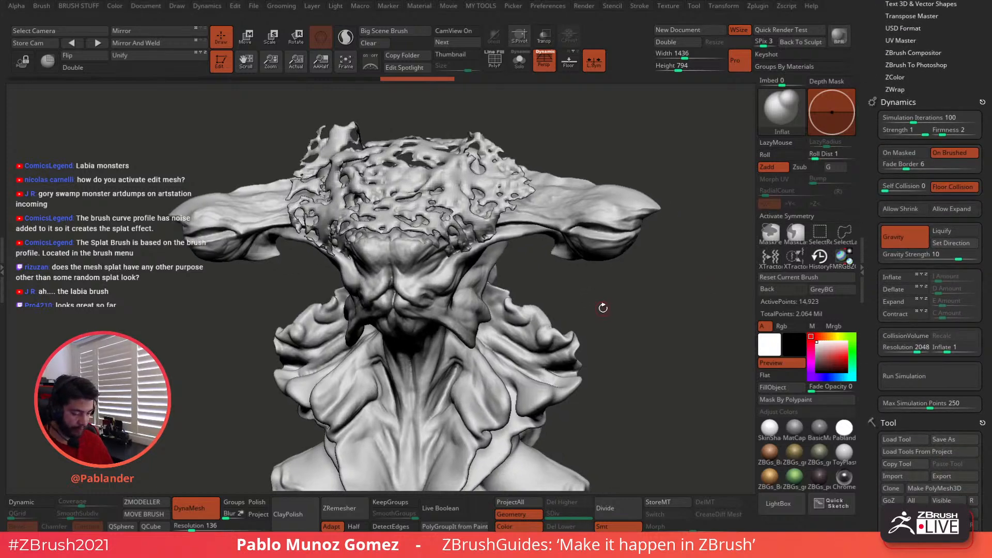
- Color the splat mesh red (244, 88, 88) and reset the current color to white
left_click(843, 352)
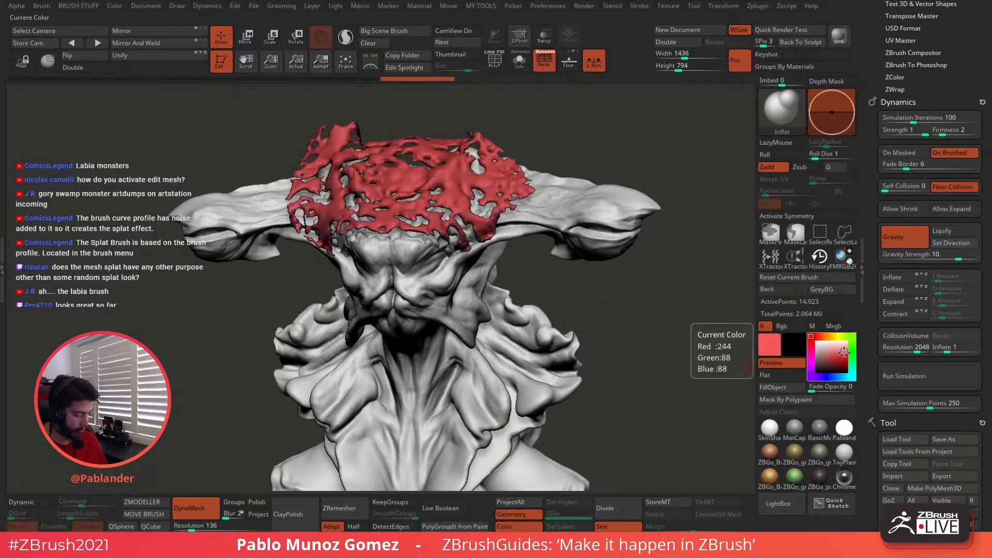
left_click(816, 342)
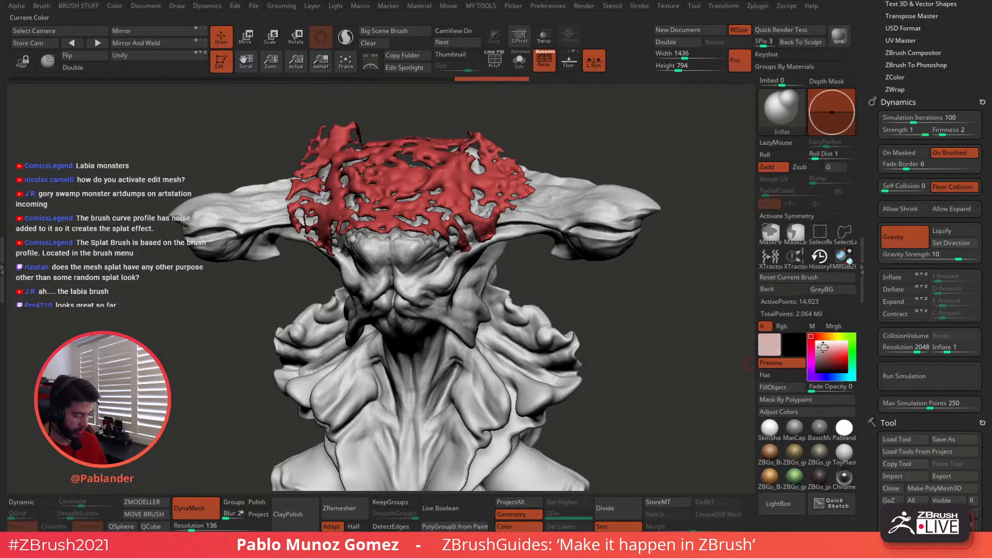
left_click_drag(652, 323, 615, 310)
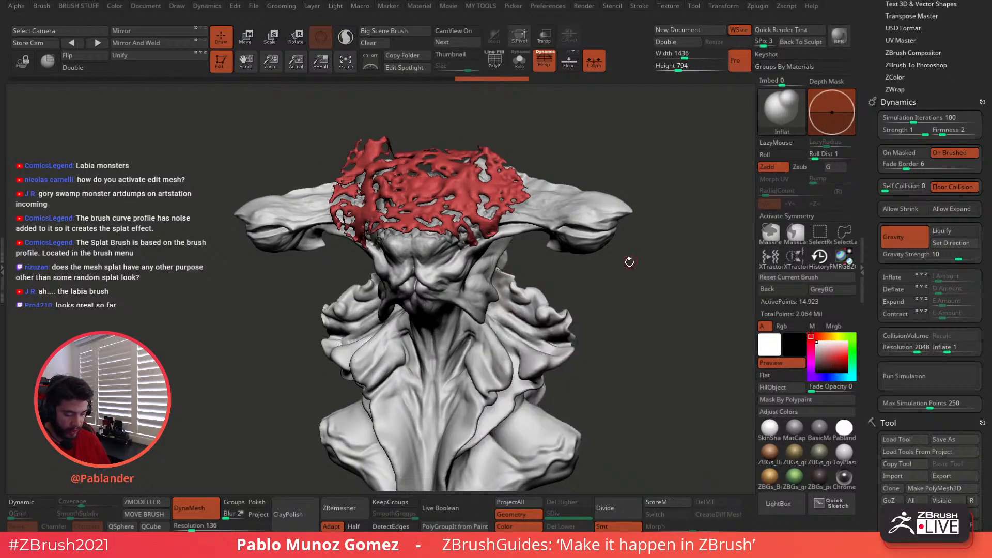
left_click_drag(629, 262, 655, 240)
left_click_drag(580, 278, 599, 303)
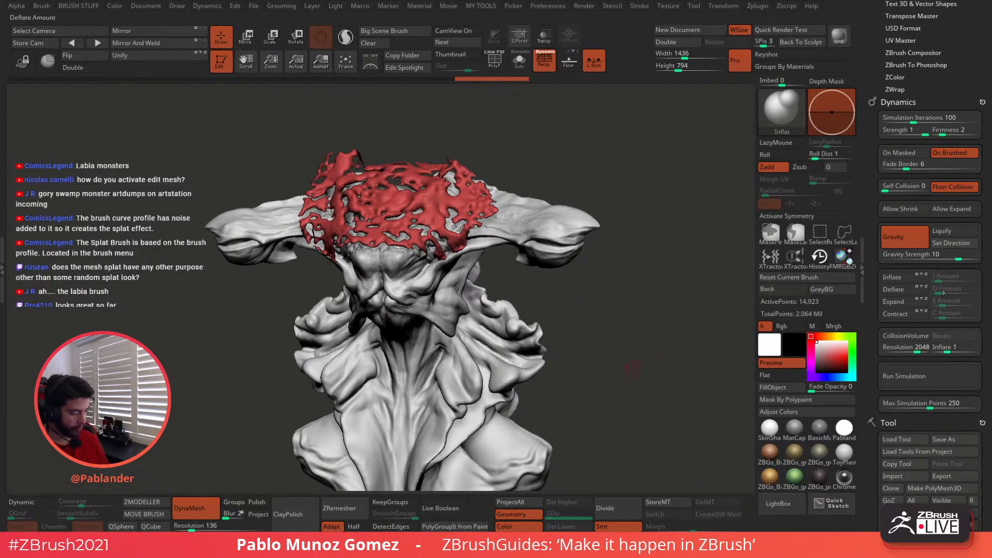
- Turn on CollisionVolume in the dynamics settings and set Gravity Strength to 2.8573
left_click(906, 336)
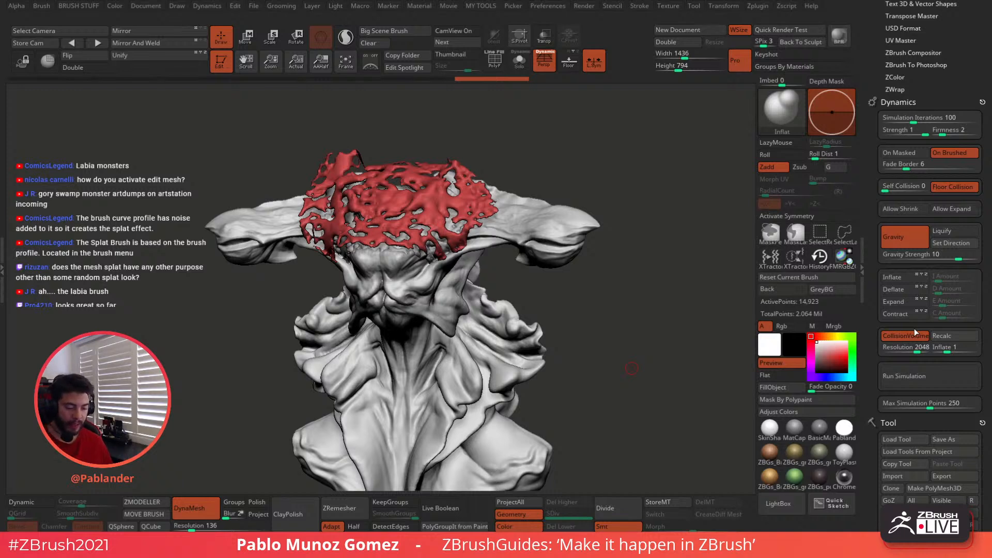
left_click_drag(957, 256, 953, 257)
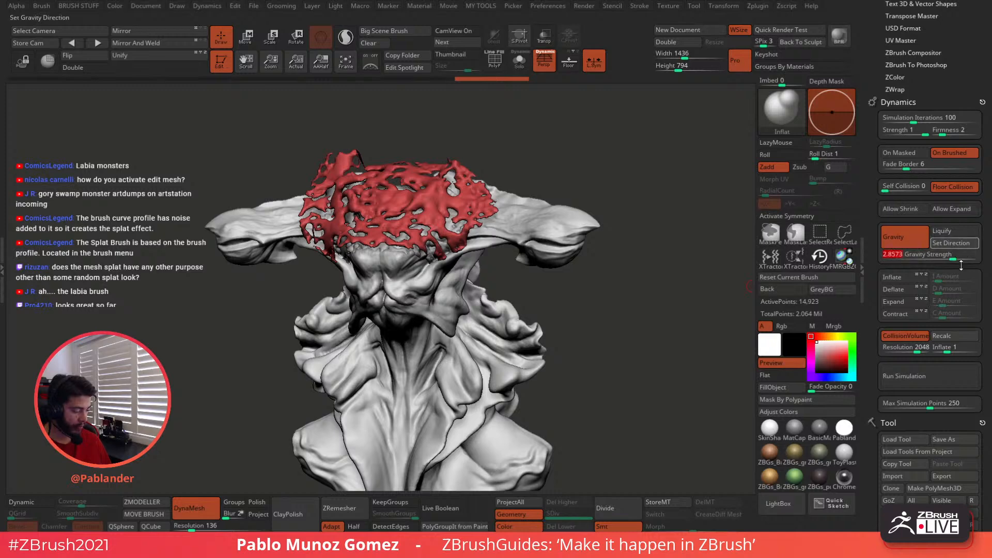
- Try to drape the red splat mesh over the creature with the simulation, then undo the drape
left_click(923, 376)
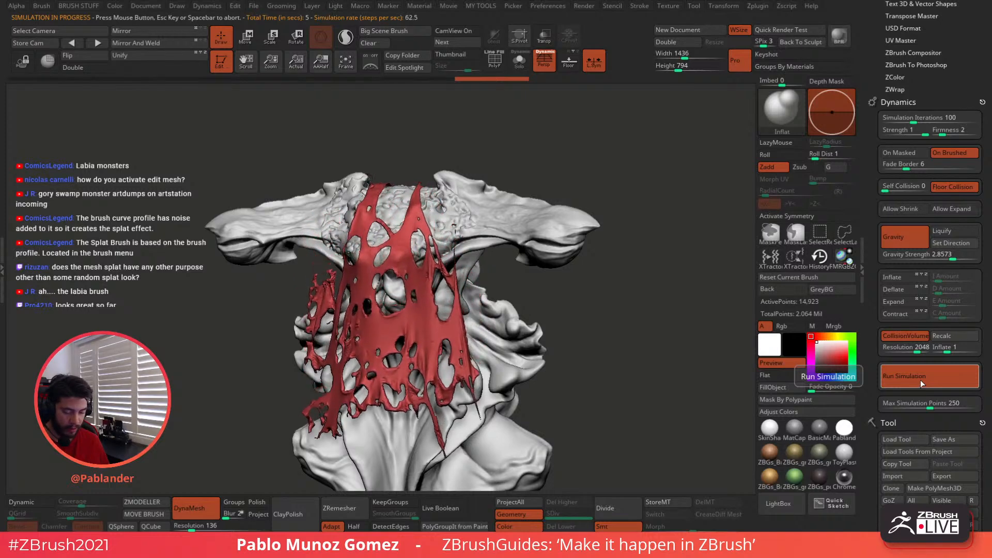
left_click(923, 380)
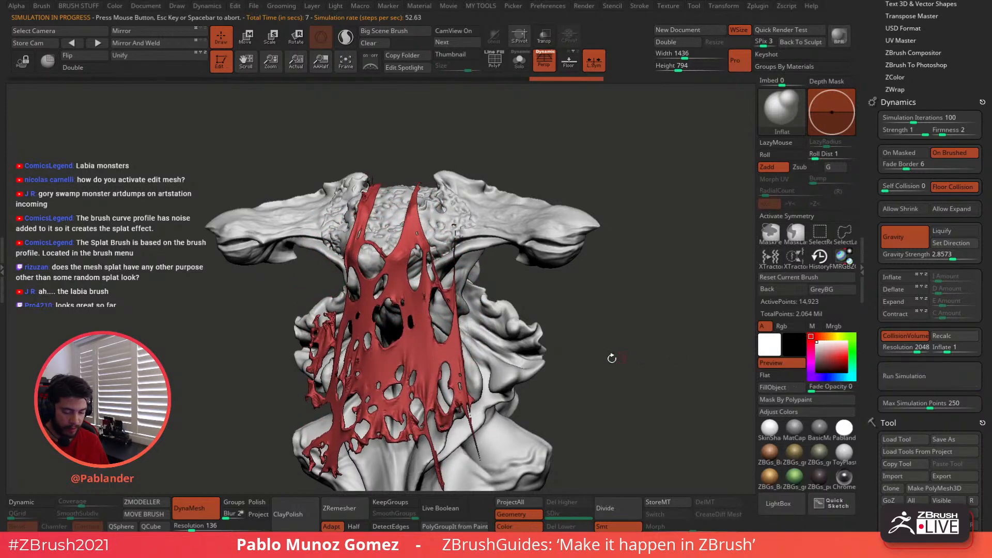
right_click_drag(529, 331, 570, 304, "alt")
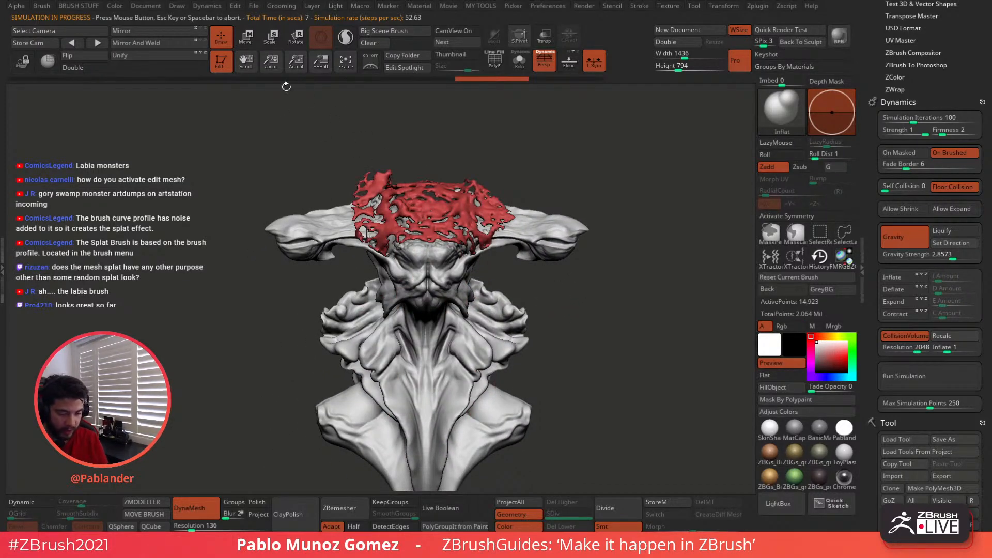
- Widen and raise the red splat mesh above the head, then simulate it draping over the horns and face
key("w")
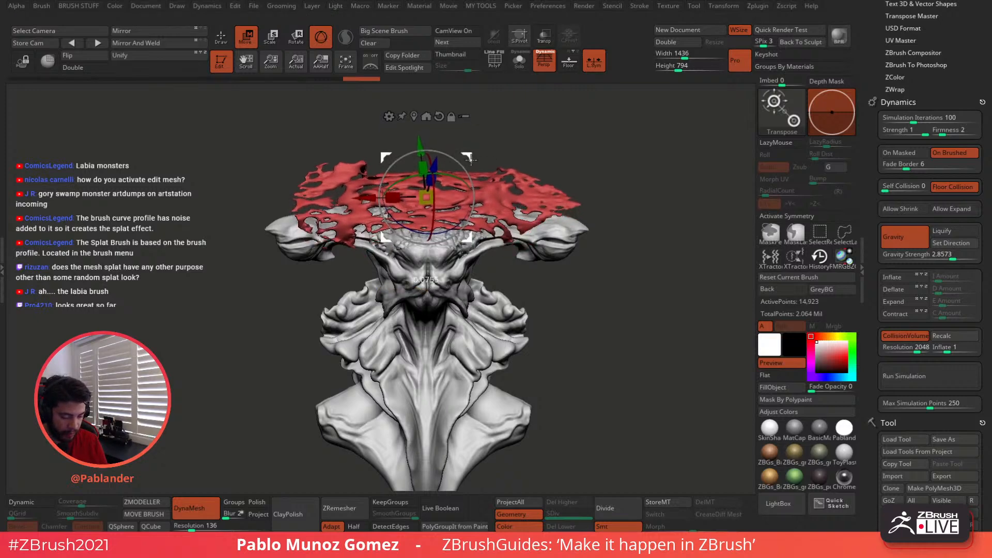
right_click_drag(471, 183, 533, 163)
left_click_drag(473, 188, 461, 147)
right_click_drag(544, 235, 498, 242)
left_click(224, 39)
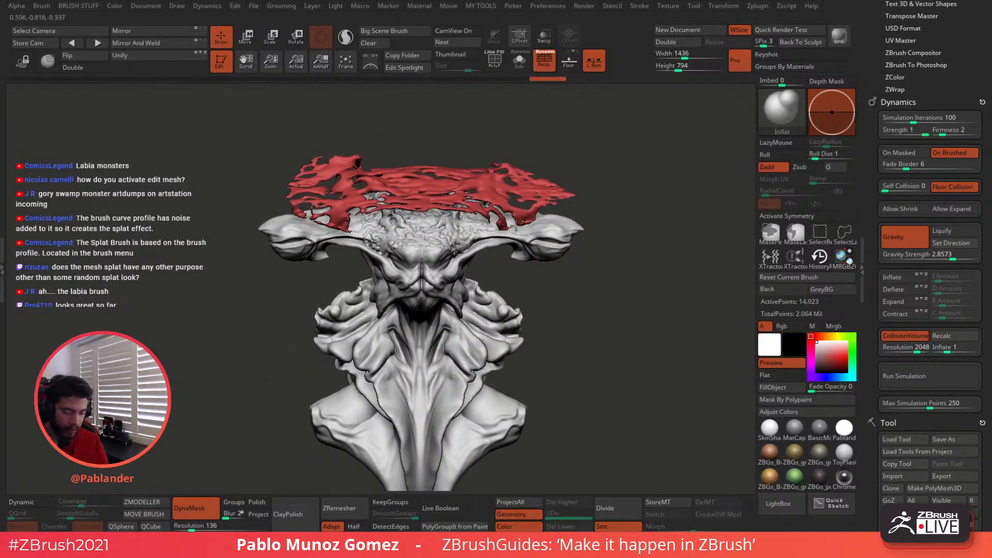
left_click(935, 374)
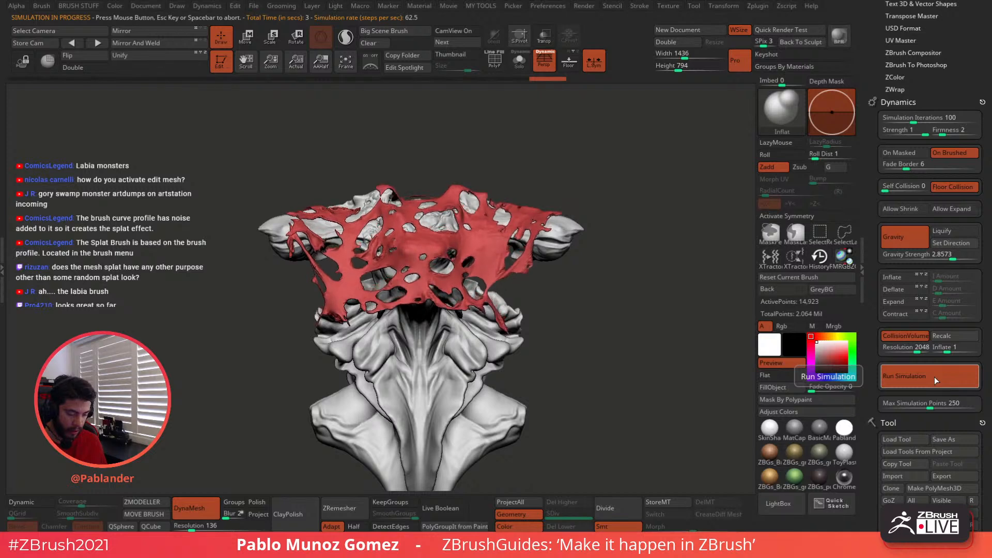
left_click(935, 376)
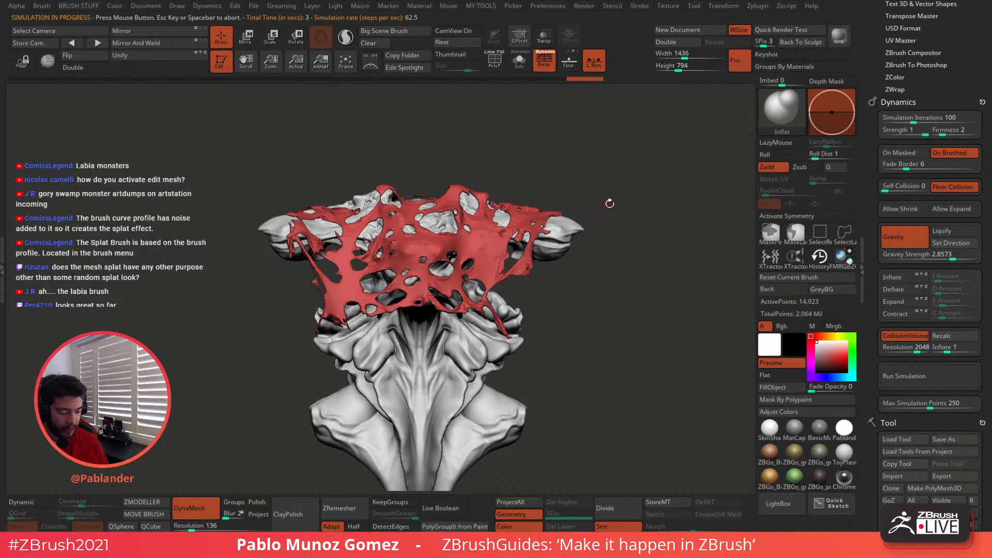
- Choose the MaskLasso brush and mask the upper part of the draped red mesh along the head and horns
key("ctrl")
left_click(782, 110)
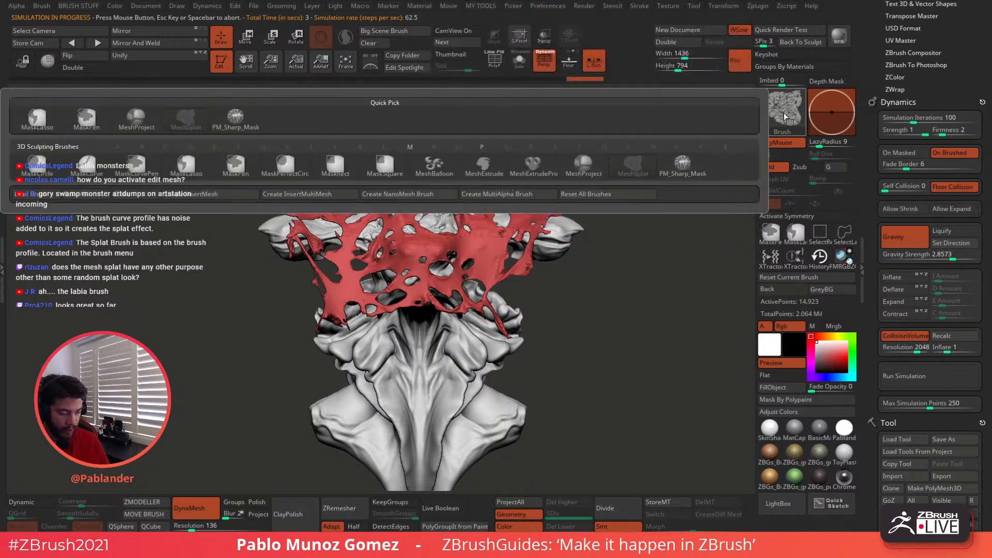
left_click(186, 166)
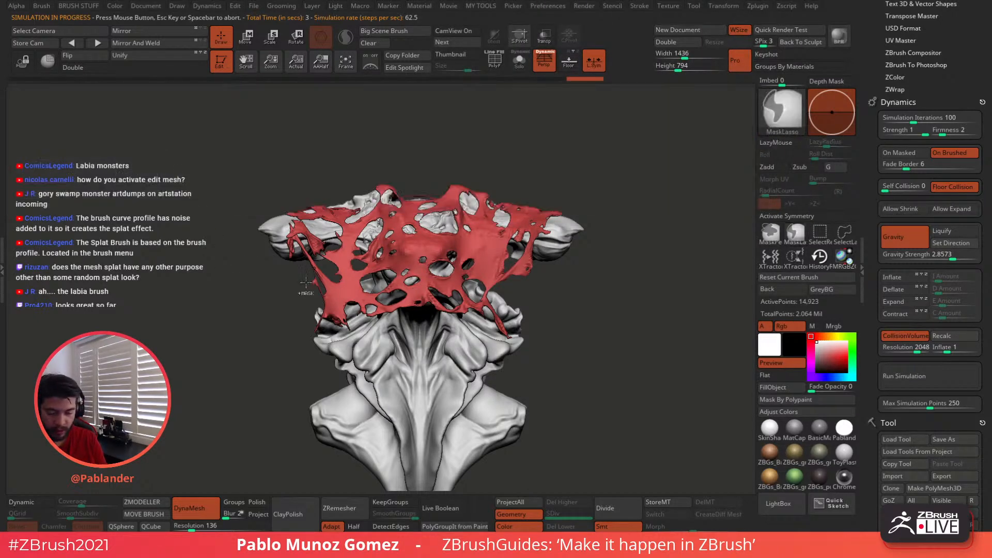
mouse_move(589, 209)
left_mouse_down("ctrl")
mouse_move(350, 236)
mouse_move(253, 230)
mouse_move(488, 164)
mouse_move(603, 166)
mouse_move(592, 222)
mouse_move(618, 240)
mouse_move(581, 222)
mouse_move(594, 233)
mouse_move(585, 242)
mouse_move(593, 238)
mouse_move(578, 211)
mouse_move(569, 222)
mouse_move(394, 220)
mouse_move(437, 147)
mouse_move(484, 168)
left_mouse_up("ctrl")
left_click_drag(574, 260, 594, 298, "alt")
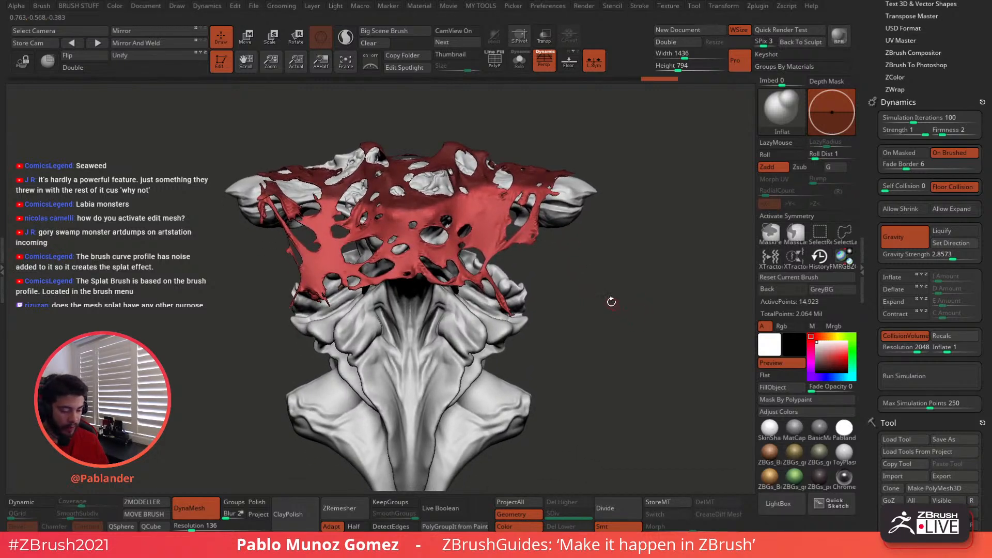
- Simulate the partly masked red mesh with gravity so its unmasked lower part hangs down in front of the creature
key("ctrl")
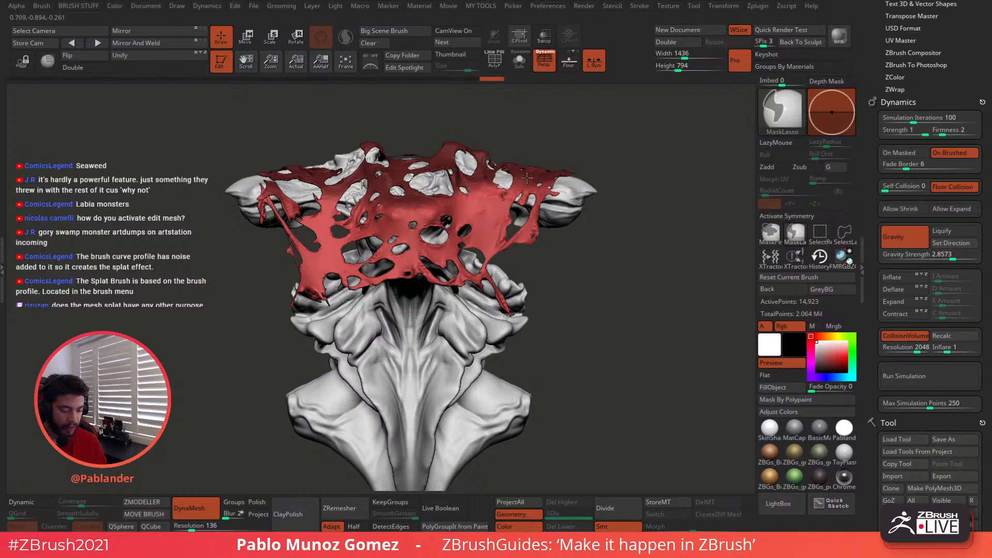
left_click(934, 374)
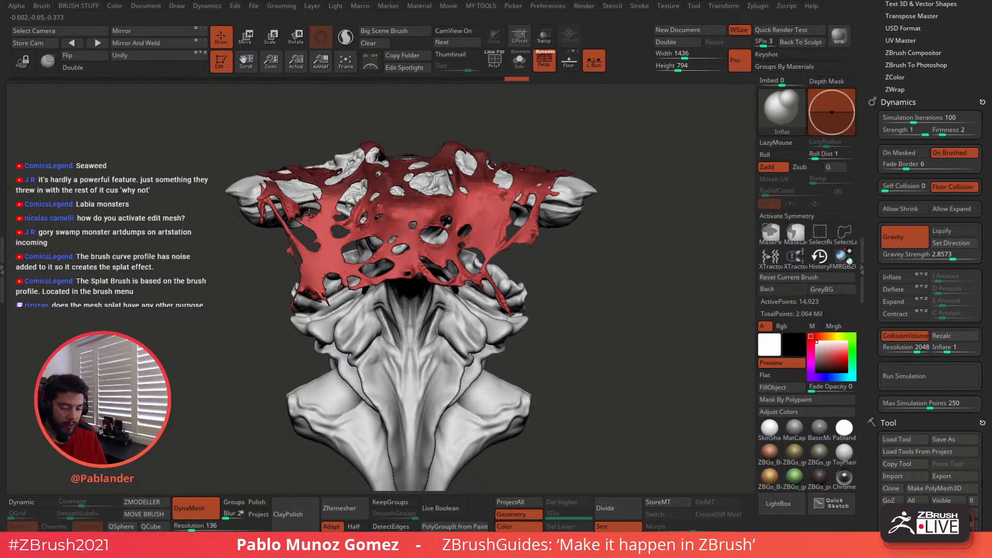
left_click(938, 374)
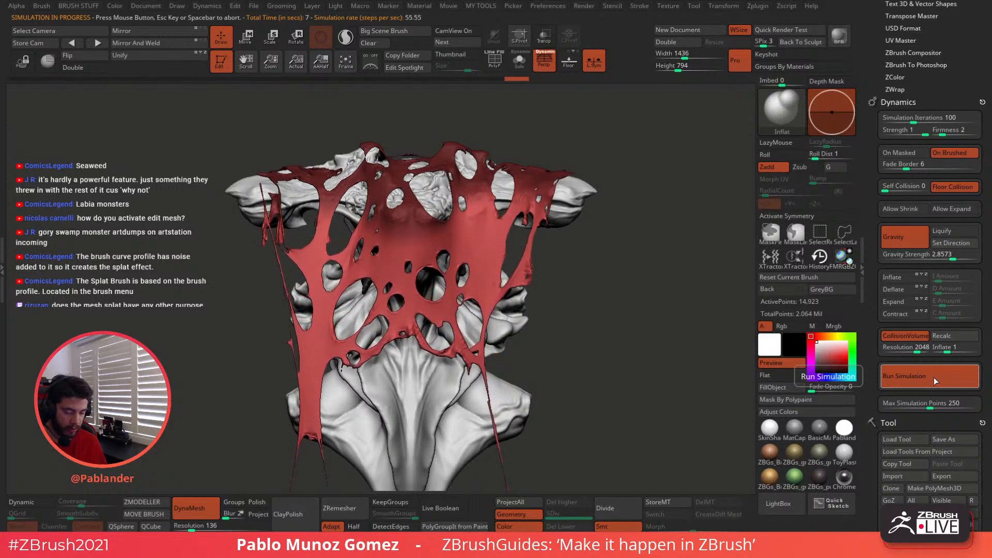
mouse_move(591, 321)
left_mouse_down()
mouse_move(545, 288)
mouse_move(571, 299)
mouse_move(560, 306)
mouse_move(574, 283)
left_mouse_up()
mouse_move(601, 221)
left_mouse_down()
mouse_move(564, 227)
mouse_move(565, 255)
mouse_move(582, 264)
mouse_move(586, 252)
mouse_move(605, 248)
mouse_move(588, 250)
left_mouse_up()
- Switch to the ClothHook brush for pulling the hanging strands of the red drape
key("b")
left_click(556, 289)
key("space")
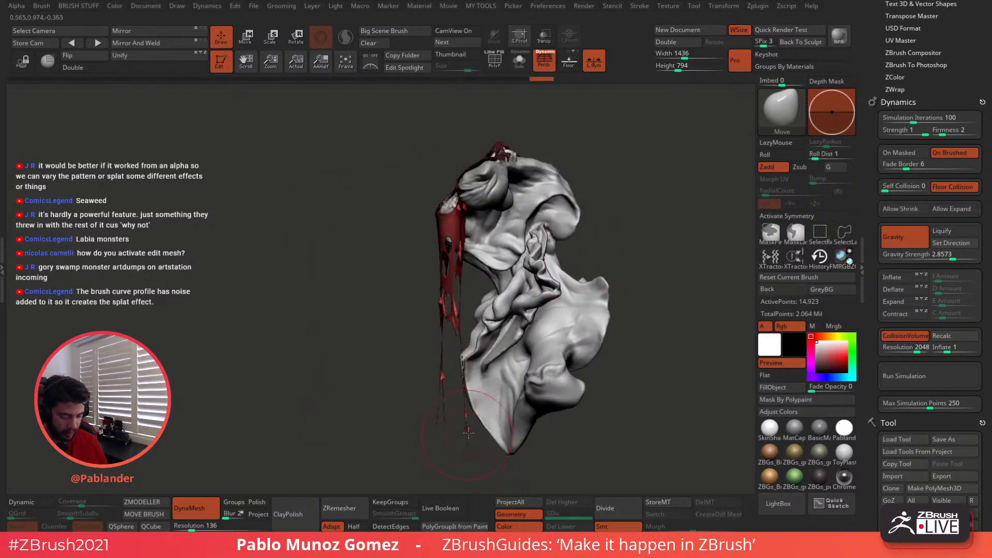
right_click_drag(480, 348, 525, 330)
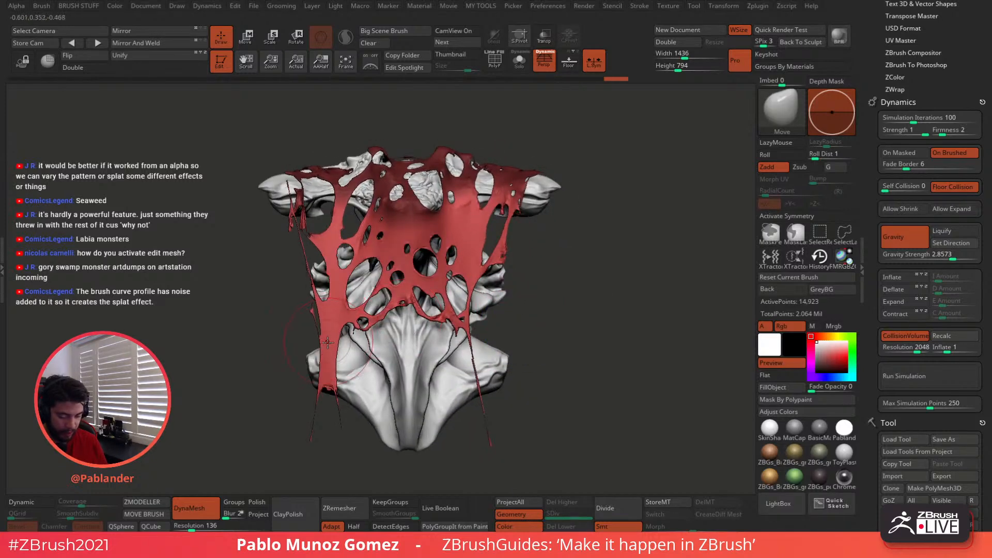
right_click_drag(347, 404, 314, 447)
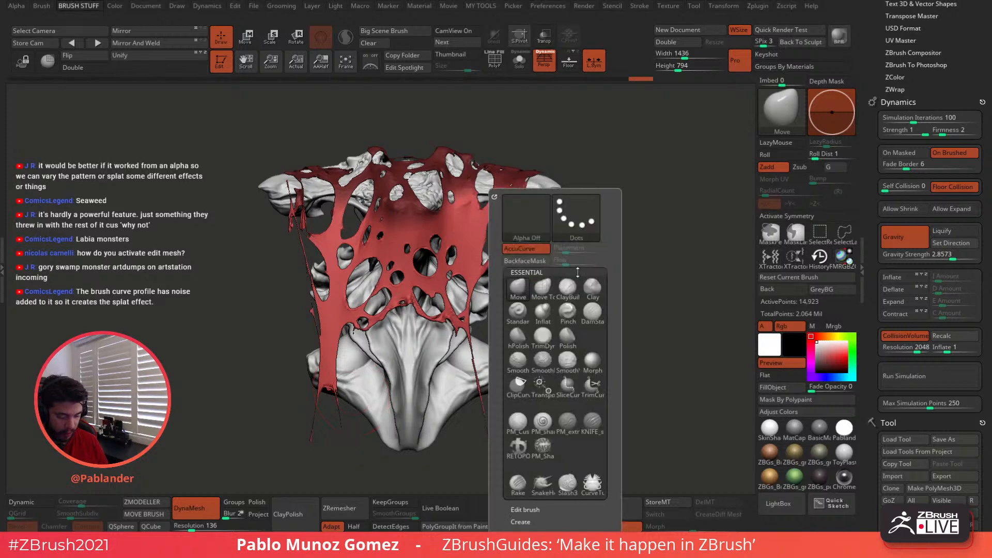
left_click(778, 111)
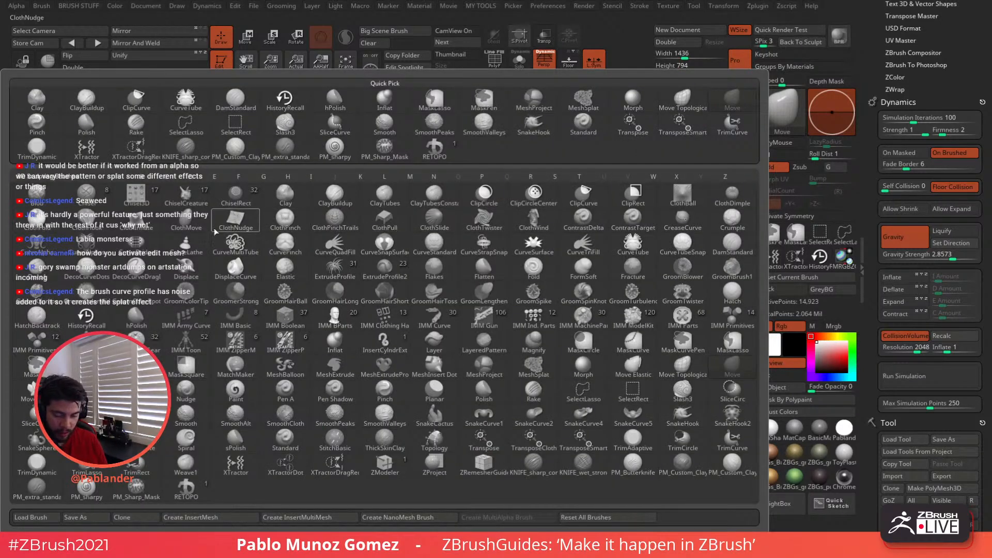
left_click(87, 223)
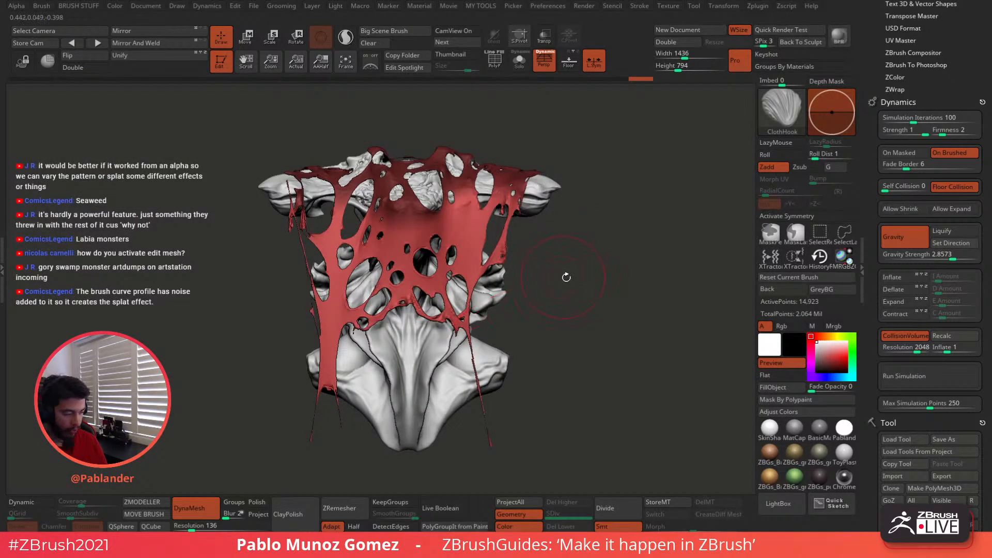
- Try pulling the hanging strands of the red drape with the ClothHook brush, then undo the strokes
left_click_drag(566, 277, 590, 280, "alt")
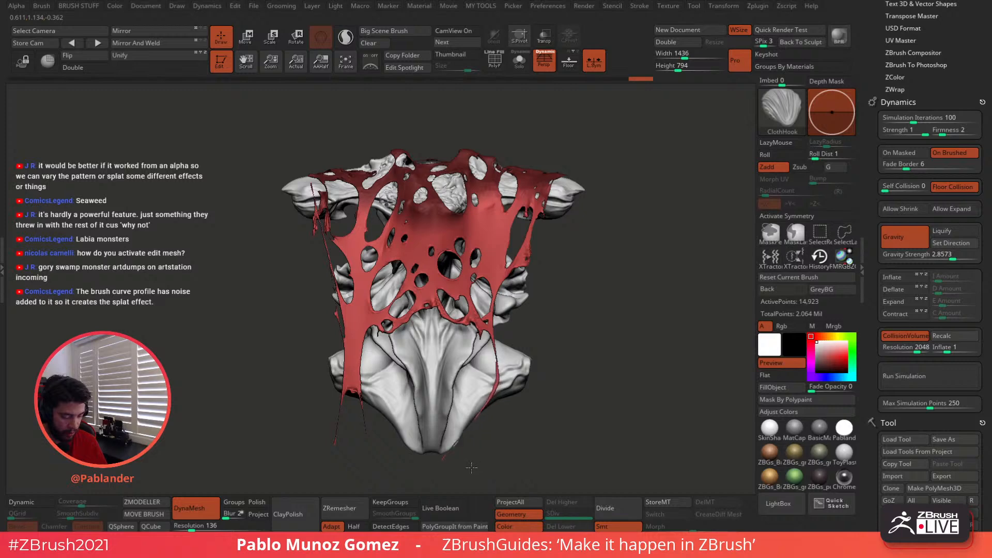
key("ctrl+z")
mouse_move(504, 274)
left_mouse_down()
mouse_move(490, 246)
mouse_move(468, 322)
mouse_move(448, 331)
left_mouse_up()
left_click_drag(586, 305, 527, 306)
key("ctrl+z")
right_click_drag(489, 297, 447, 294)
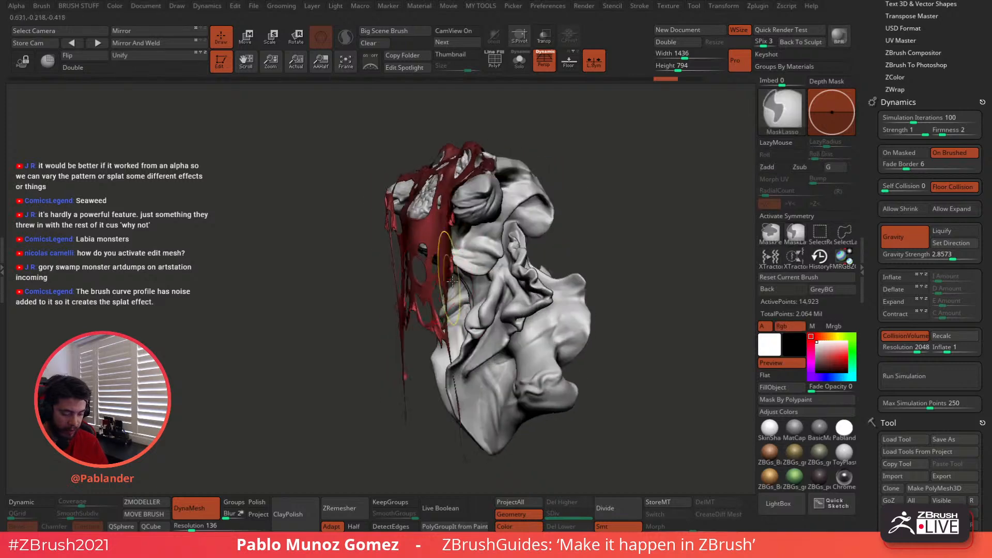
key("ctrl+z")
left_click_drag(428, 274, 450, 279)
right_click_drag(450, 279, 515, 260)
key("ctrl+z")
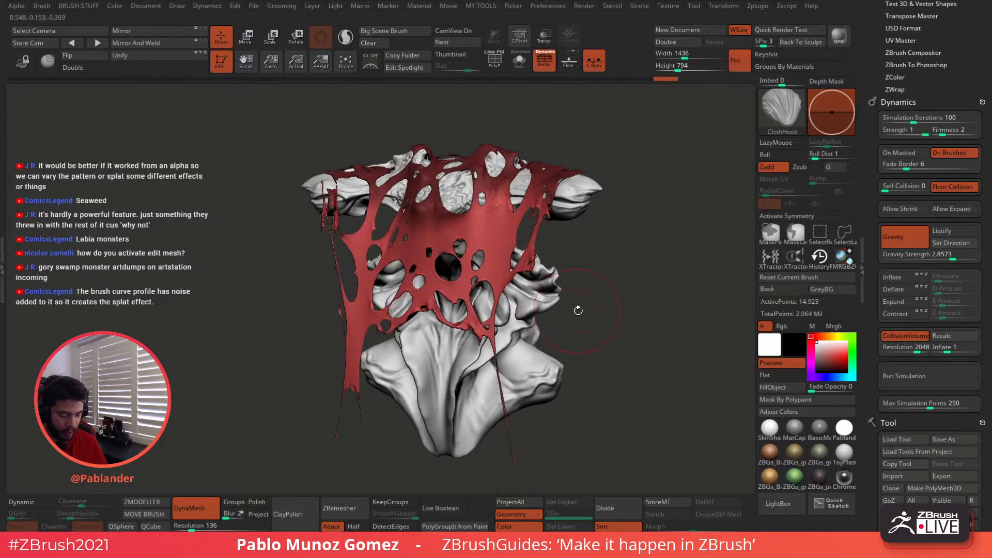
mouse_move(600, 305)
left_mouse_down()
mouse_move(627, 308)
mouse_move(590, 336)
left_mouse_up()
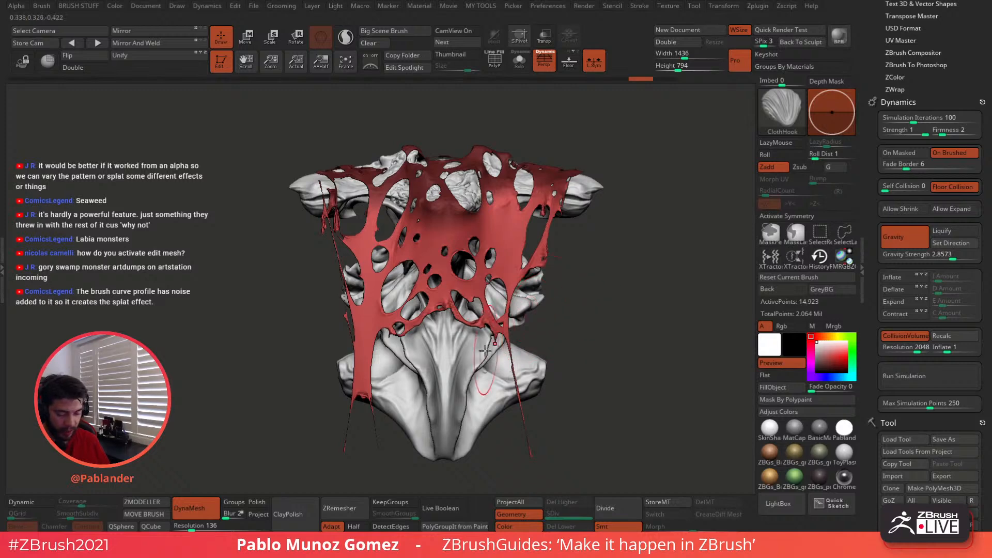
- Clear the mask on the red drape and choose SelectLasso as the selection brush
left_click_drag(613, 227, 650, 238, "ctrl")
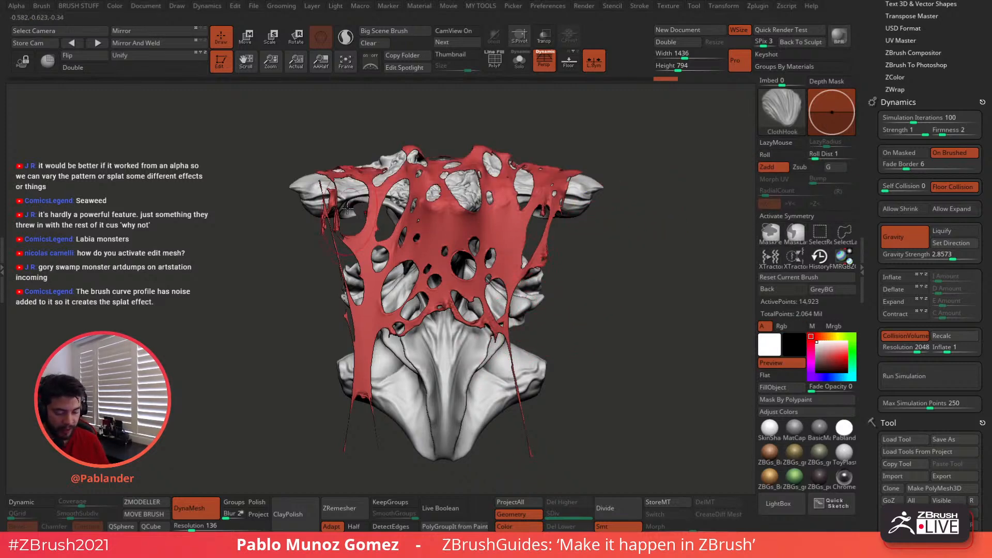
right_click_drag(347, 209, 324, 216)
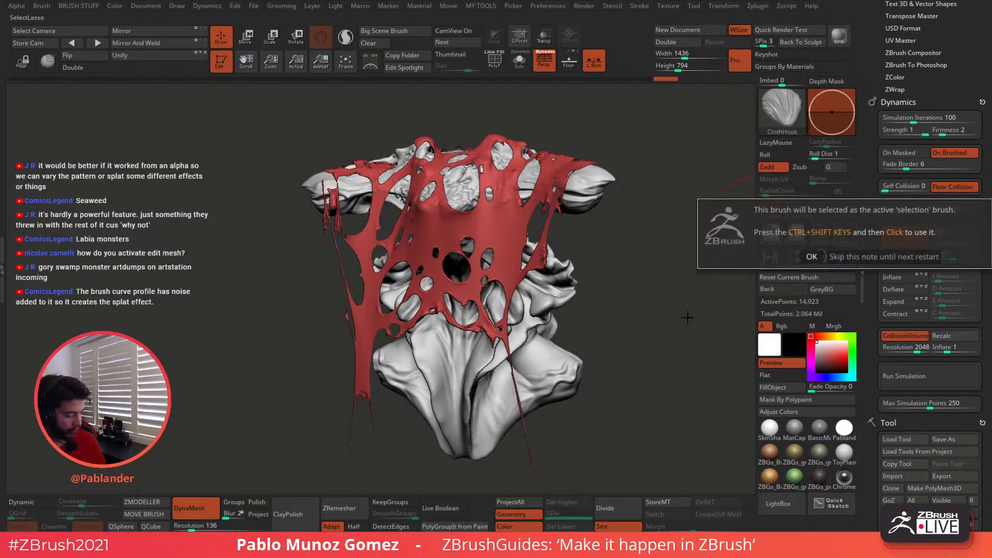
key("ctrl+shift")
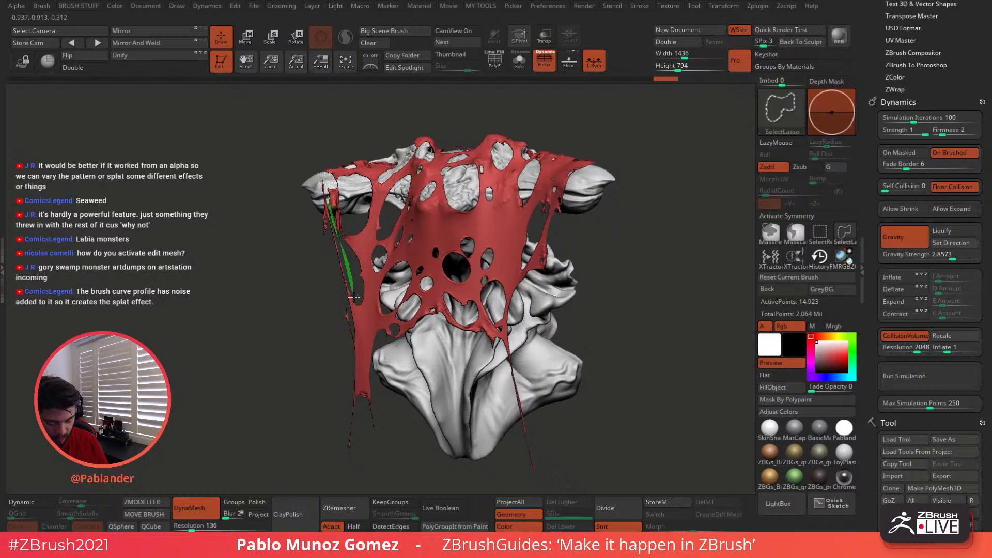
- Try a lasso selection around the thin side strand of the drape, then undo it
left_click_drag(360, 322, 361, 344, "ctrl+shift")
mouse_move(365, 333)
left_mouse_down("ctrl+shift")
mouse_move(298, 460)
mouse_move(299, 450)
left_mouse_up("ctrl+shift")
key("ctrl+z")
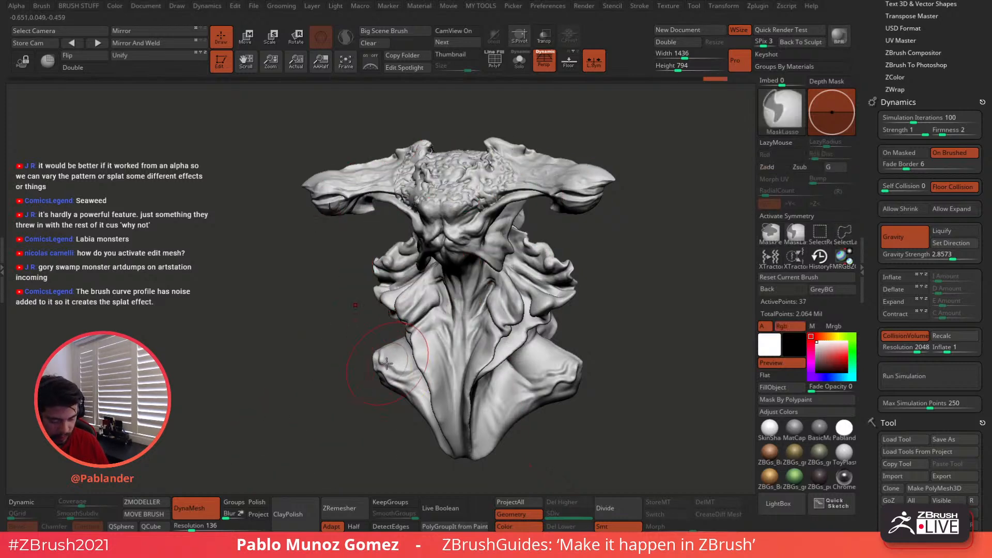
key("ctrl+z")
key("ctrl+z")
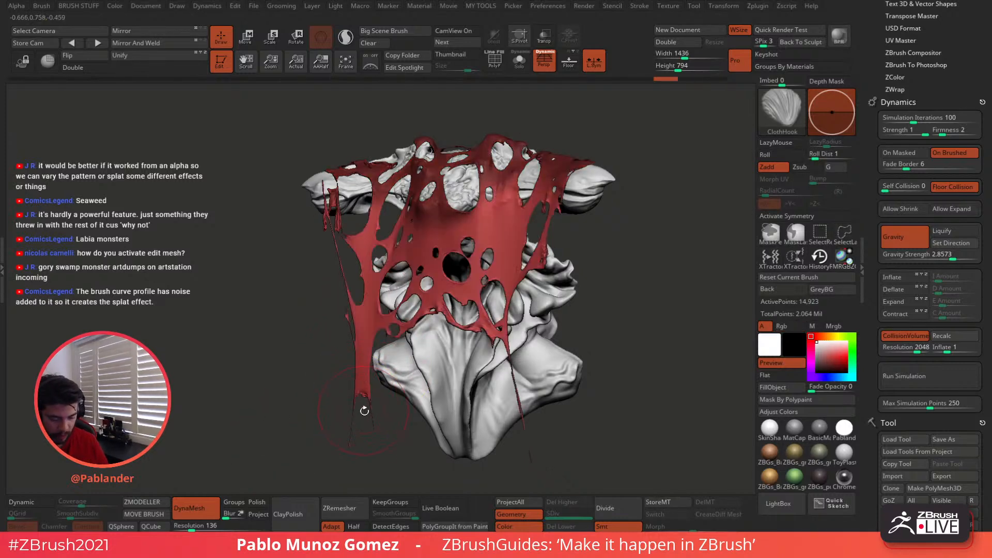
- Clear the restored mask and hide the long thin strips hanging from the drape's lower edge with lasso selections
left_click_drag(306, 391, 329, 398, "ctrl")
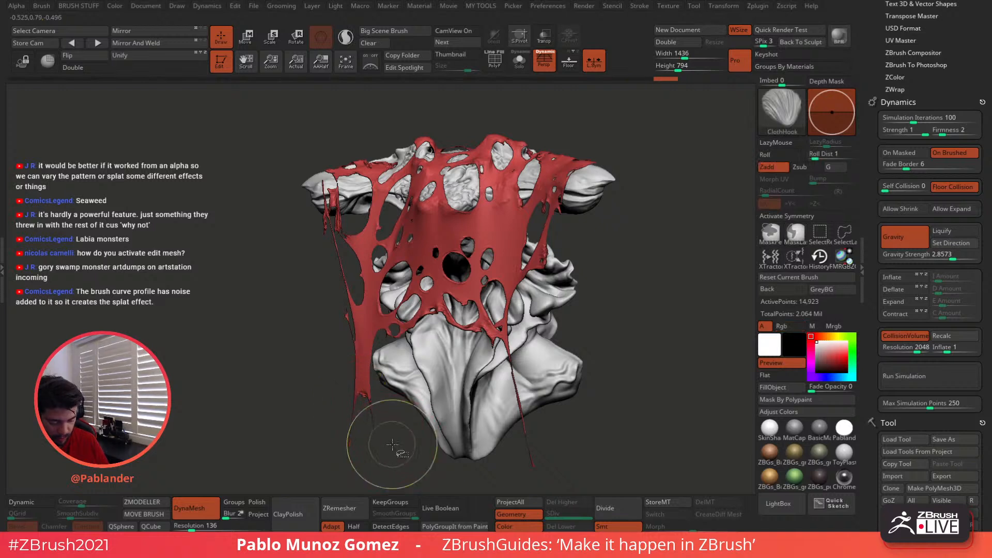
left_click_drag(380, 367, 364, 336, "ctrl+shift")
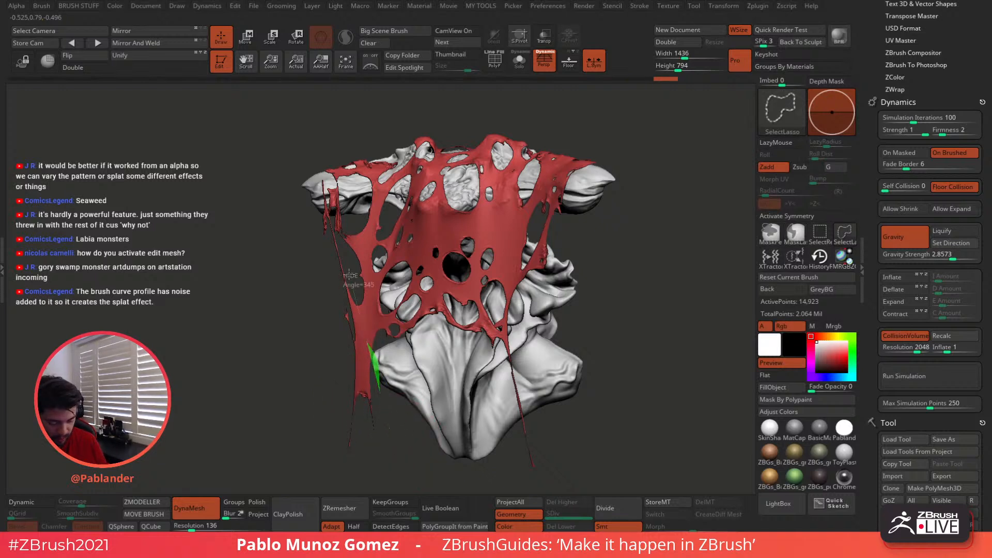
mouse_move(342, 249)
left_mouse_down("ctrl+shift")
mouse_move(316, 178)
mouse_move(276, 176)
mouse_move(266, 335)
mouse_move(329, 474)
mouse_move(387, 480)
left_mouse_up("ctrl+shift")
mouse_move(589, 285)
left_mouse_down()
mouse_move(606, 291)
mouse_move(581, 309)
mouse_move(524, 318)
mouse_move(496, 420)
mouse_move(558, 481)
mouse_move(605, 413)
mouse_move(608, 378)
left_mouse_up()
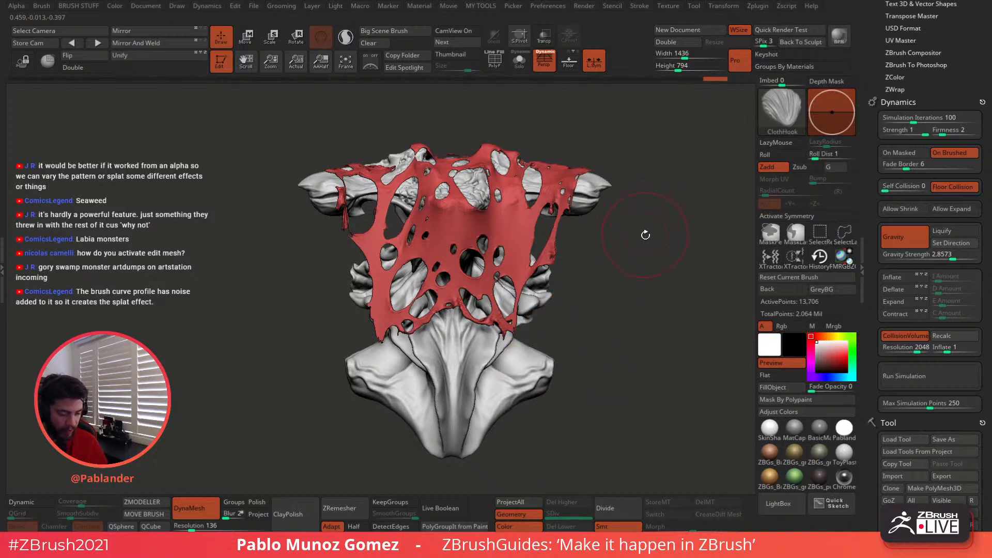
- Delete the hidden strips and close the drape's mesh holes, then briefly run the simulation
key("space")
left_click(629, 166)
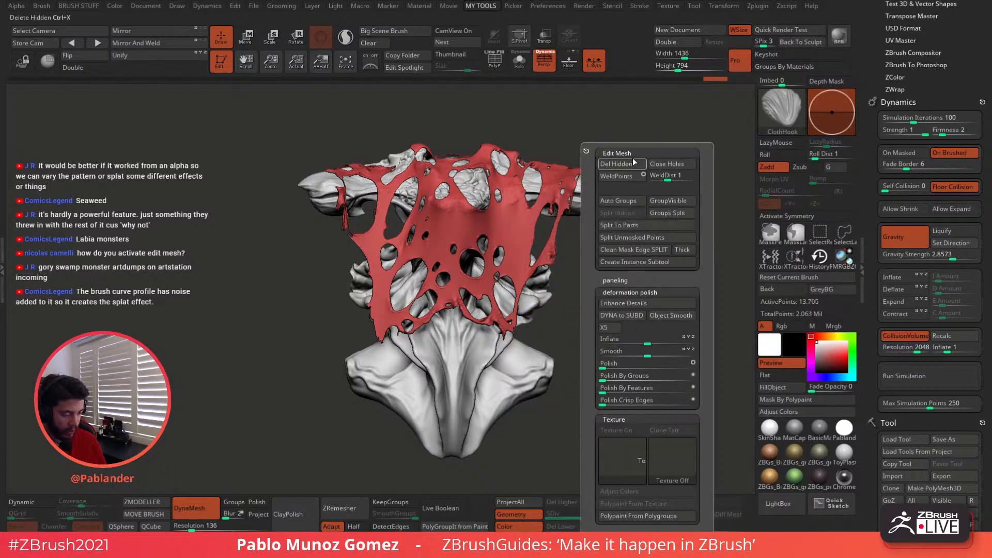
left_click(686, 164)
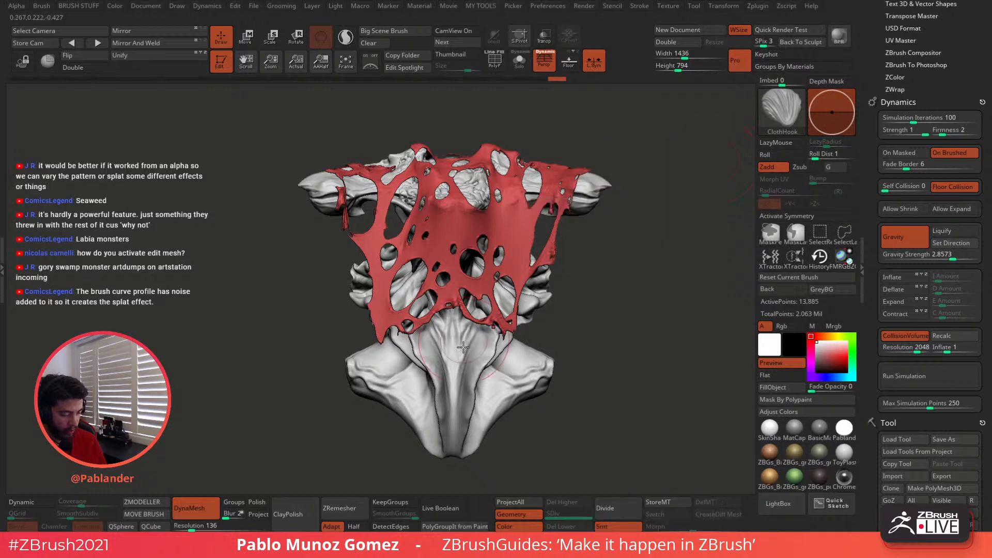
left_click(922, 376)
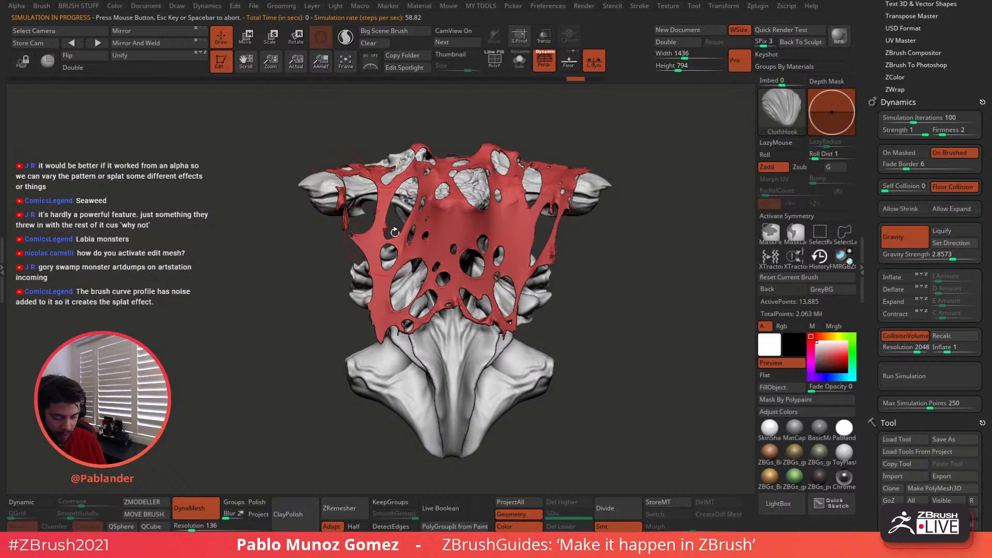
left_click_drag(395, 233, 416, 255)
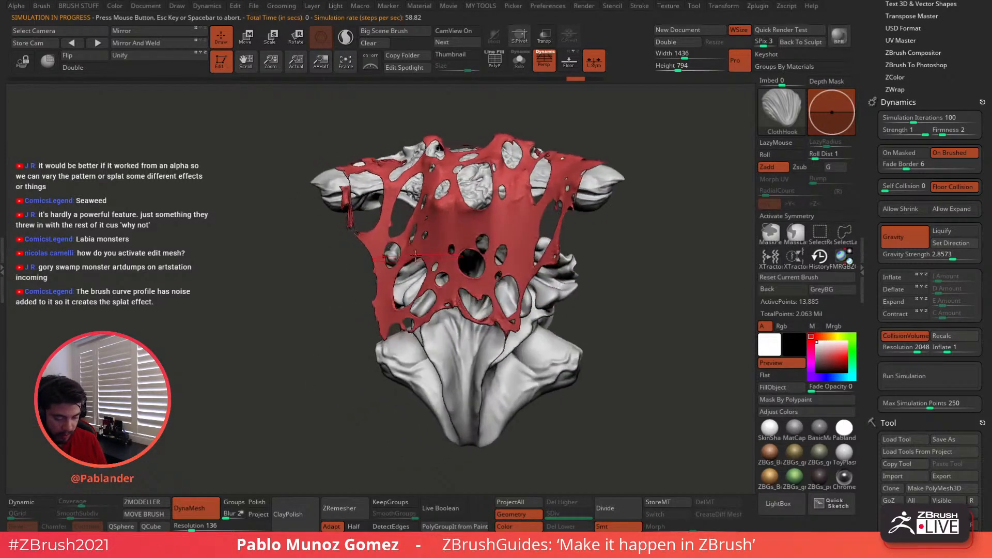
- Isolate the torn strip hanging from the horn tip, then show the whole drape again
mouse_move(365, 222)
left_mouse_down("ctrl+shift")
mouse_move(336, 237)
mouse_move(343, 181)
left_mouse_up("ctrl+shift")
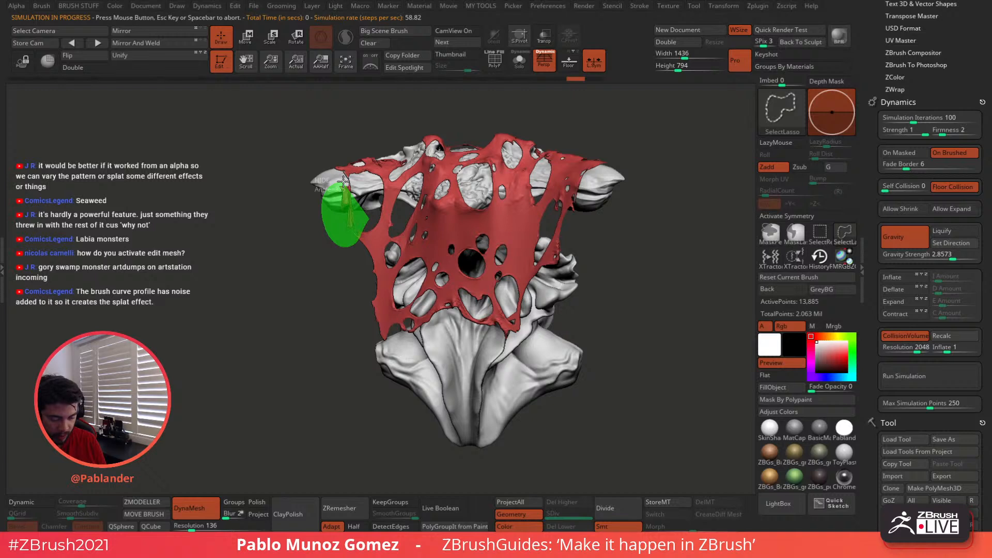
left_click_drag(343, 180, 343, 182, "ctrl+shift")
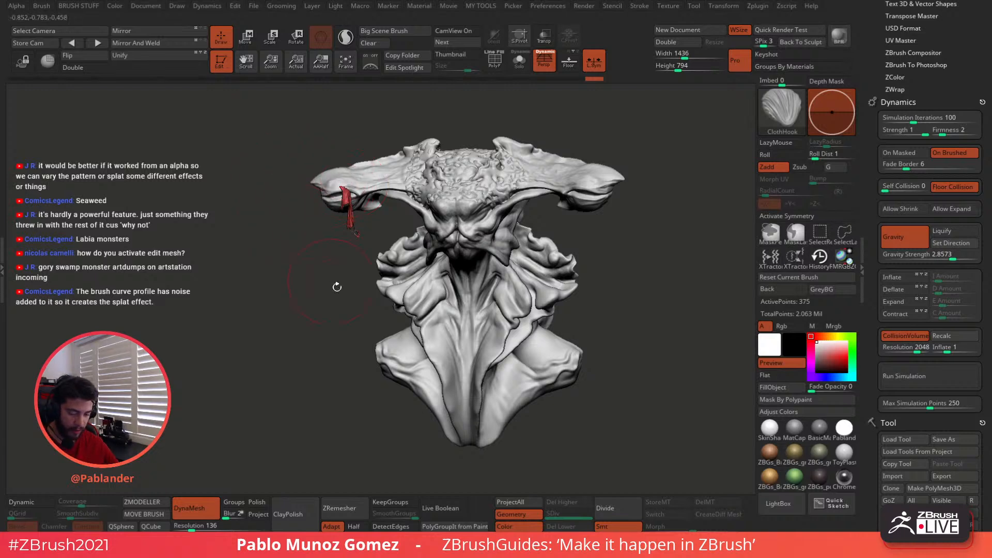
mouse_move(334, 285)
left_mouse_down()
mouse_move(353, 250)
mouse_move(288, 264)
left_mouse_up()
left_click(281, 250, "ctrl")
left_click(279, 247, "ctrl+shift")
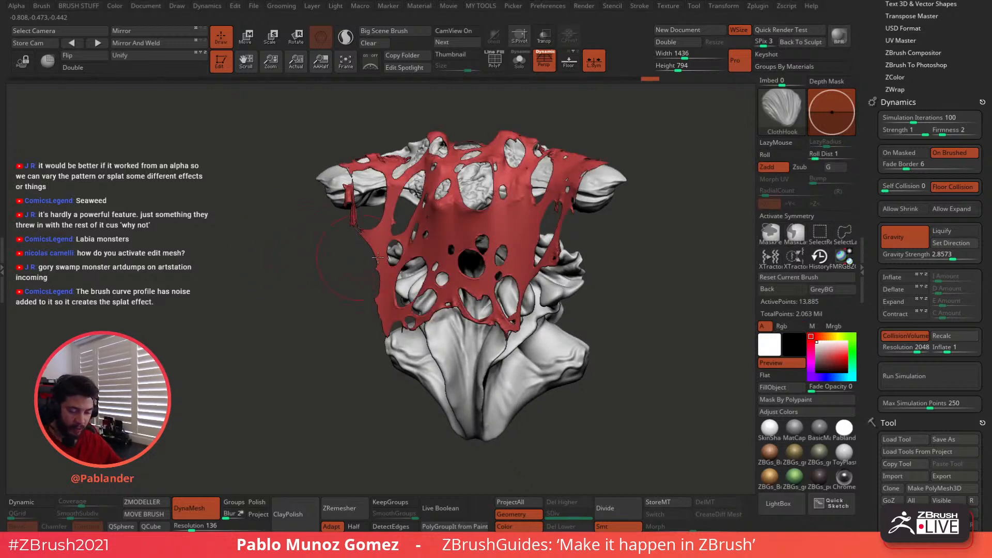
- Hide the torn strip hanging from the horn tip and delete the hidden geometry
mouse_move(359, 248)
left_mouse_down("ctrl+shift")
mouse_move(342, 229)
mouse_move(349, 175)
mouse_move(293, 179)
left_mouse_up("ctrl+shift")
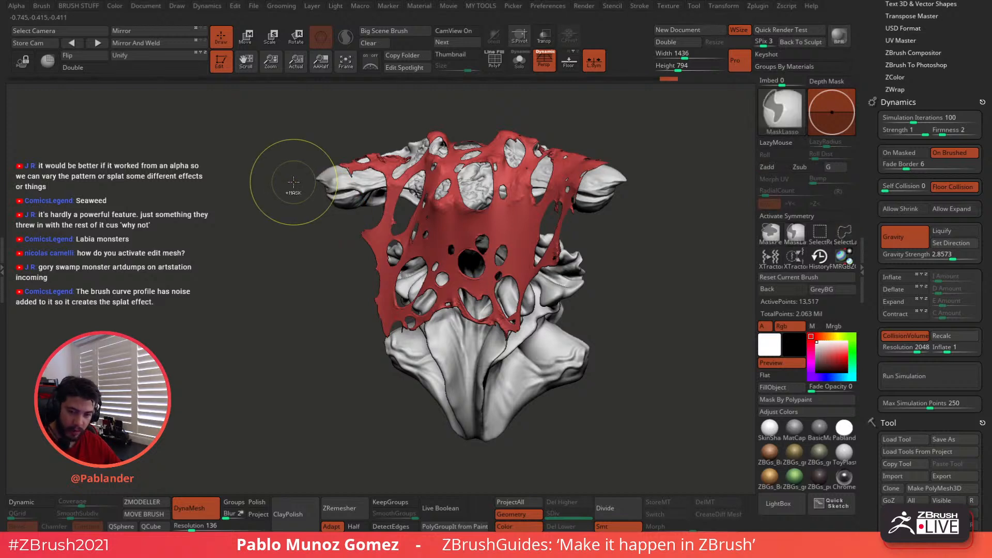
left_click_drag(303, 276, 322, 272, "ctrl")
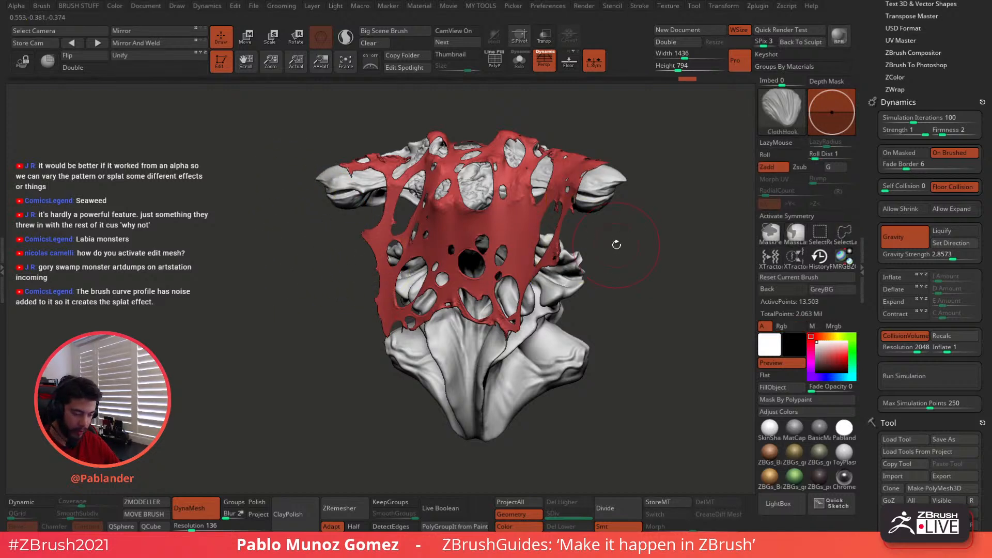
key("space")
left_click(641, 164)
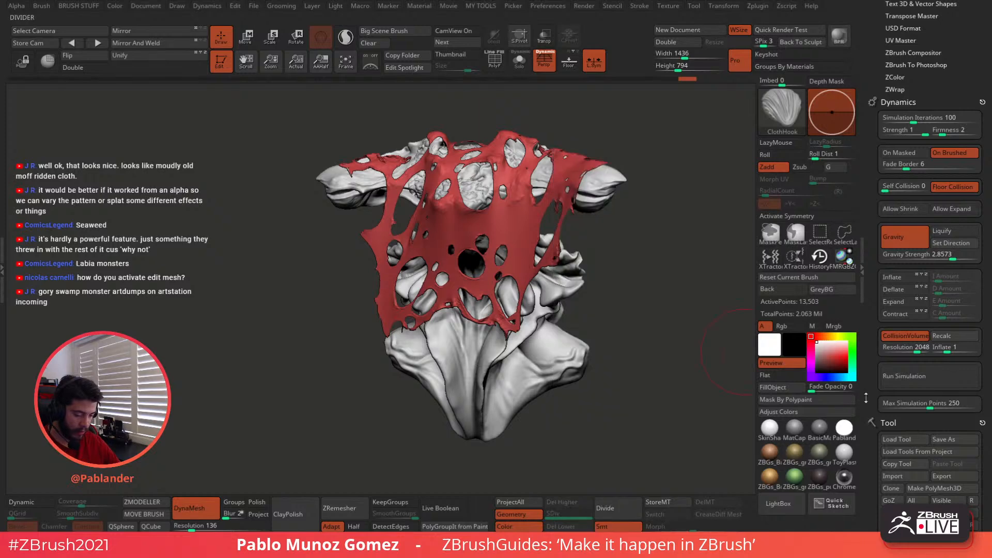
- Run the simulation on the unmasked, trimmed drape so it settles lower over the horns and face
left_click(916, 375)
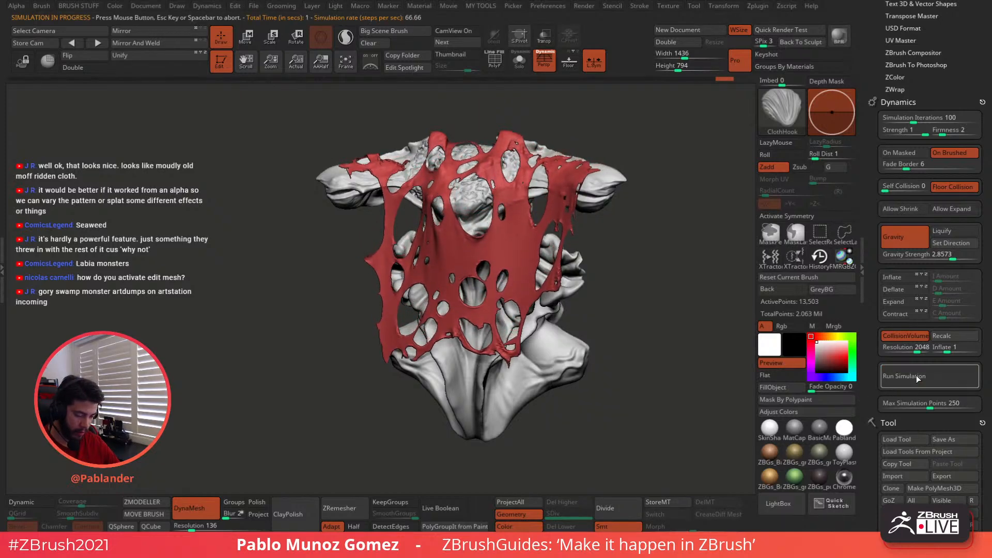
left_click_drag(631, 257, 626, 190)
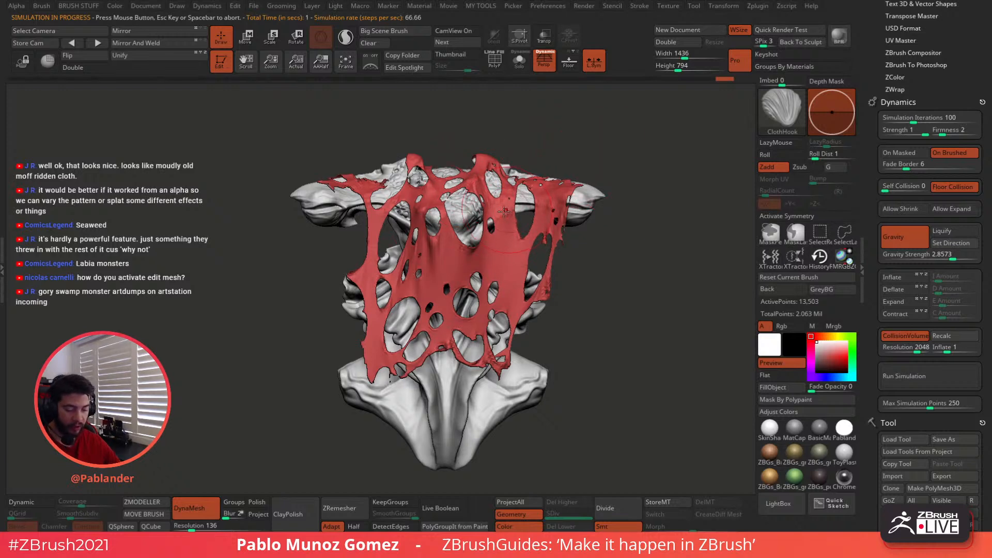
left_click(532, 235)
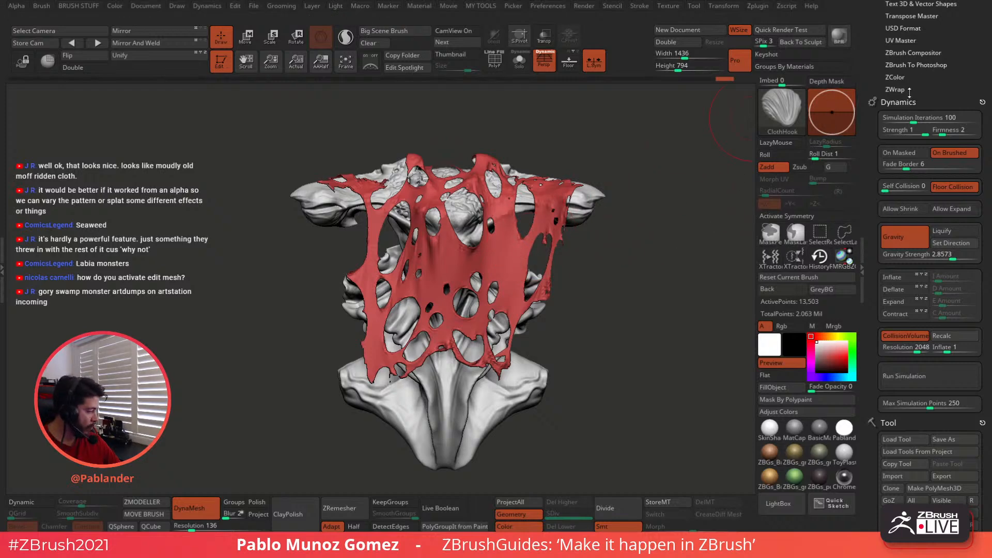
- Select the white splat mesh subtool PM3D_Sphere3D_2 and duplicate it, leaving only the copy visible below the red drape's subtool
left_click_drag(909, 92, 909, 48)
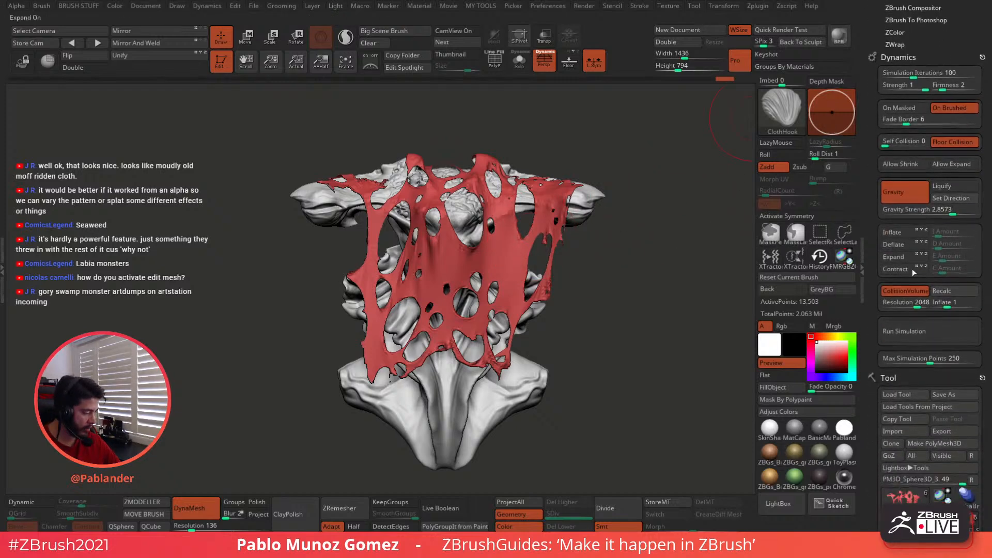
left_click_drag(878, 367, 878, 122)
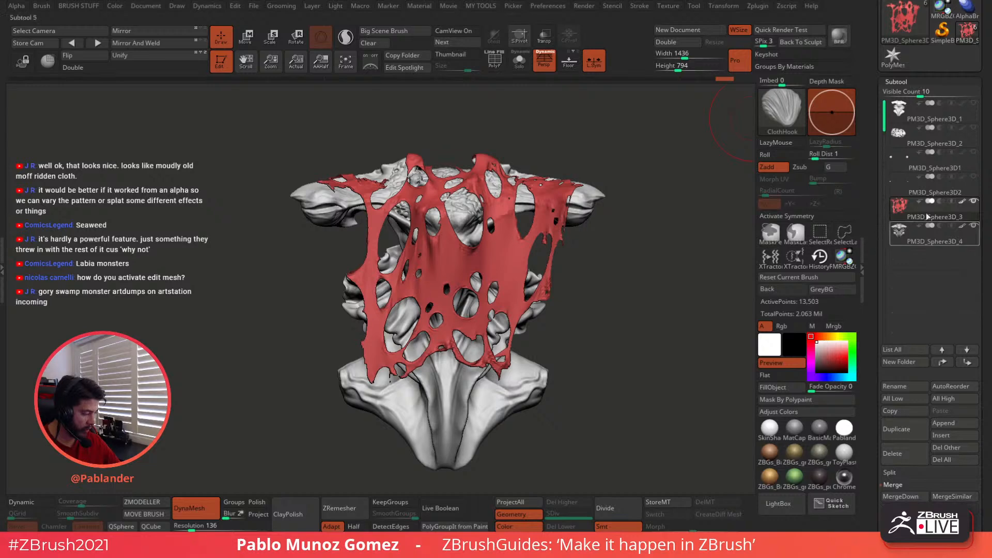
left_click(925, 136)
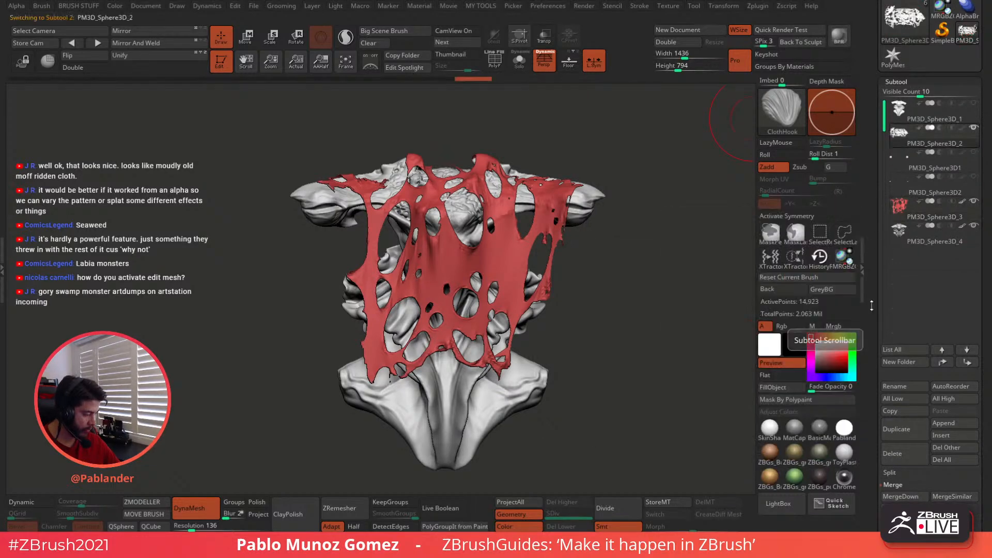
left_click(904, 430)
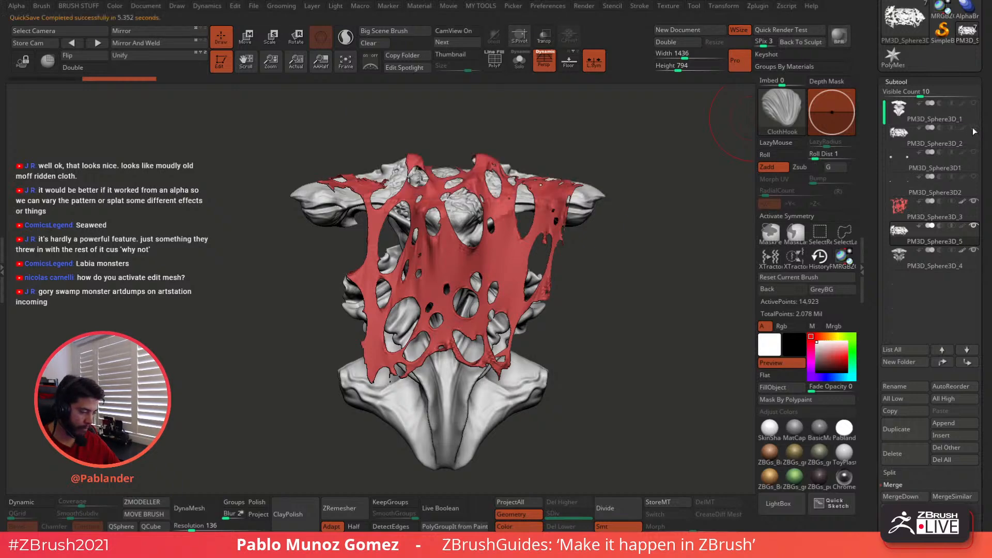
mouse_move(962, 225)
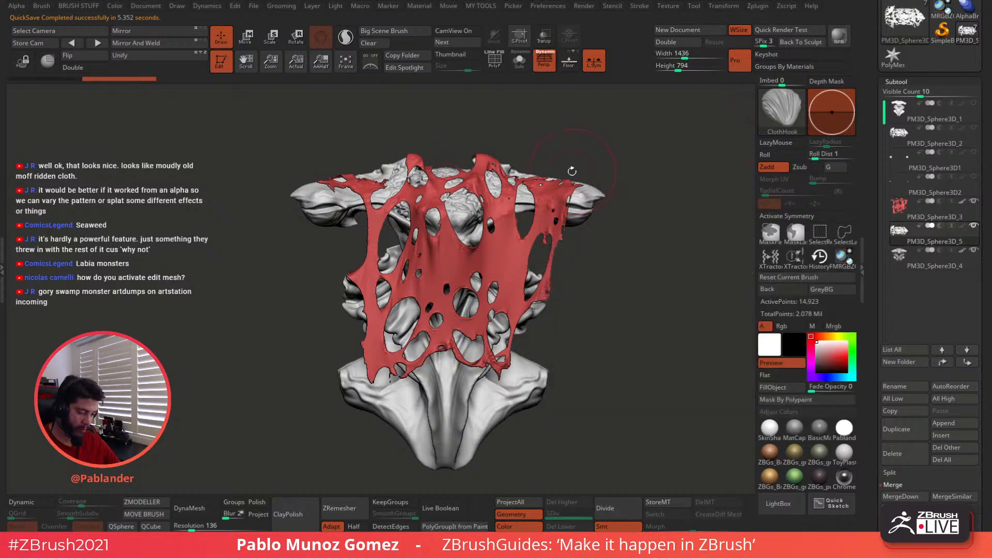
- Raise the duplicated splat mesh above the creature's head and tilt it about 34.5 degrees in the side view
key("w")
left_click_drag(527, 136, 647, 129)
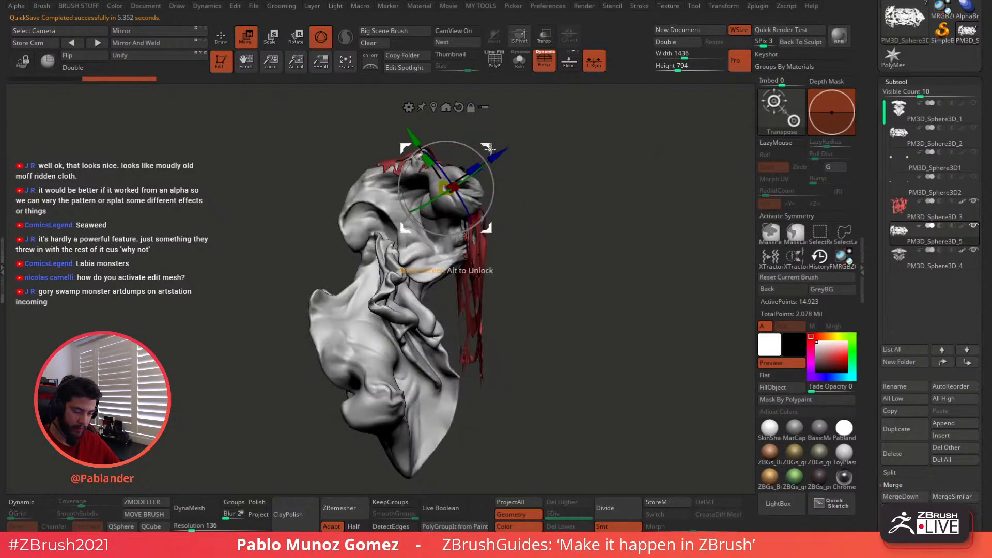
left_click_drag(488, 148, 485, 91)
left_click_drag(467, 173, 487, 149)
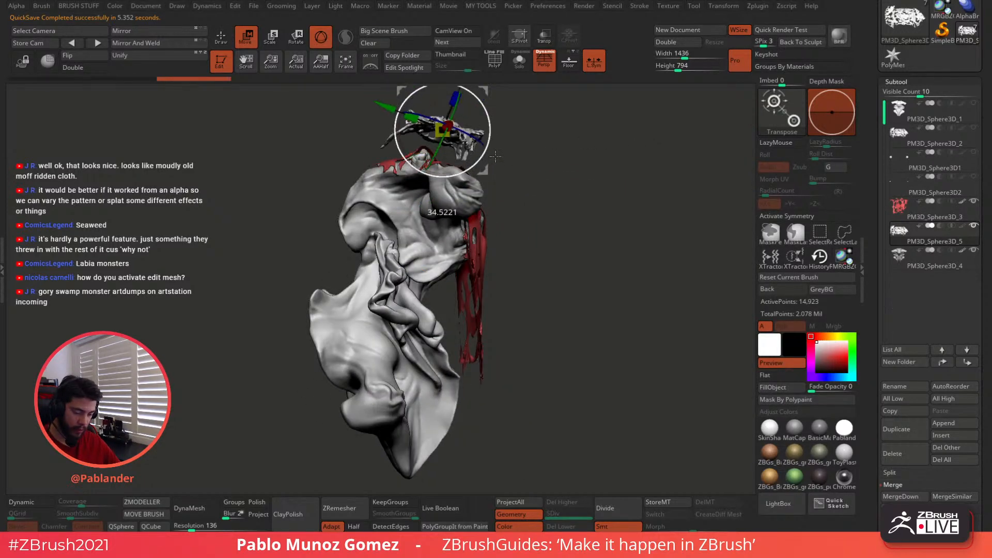
- Turn the duplicated splat mesh from the top view so it lies in a different orientation across the head and horns
left_click_drag(630, 126, 570, 228)
left_click_drag(491, 295, 523, 258, "shift")
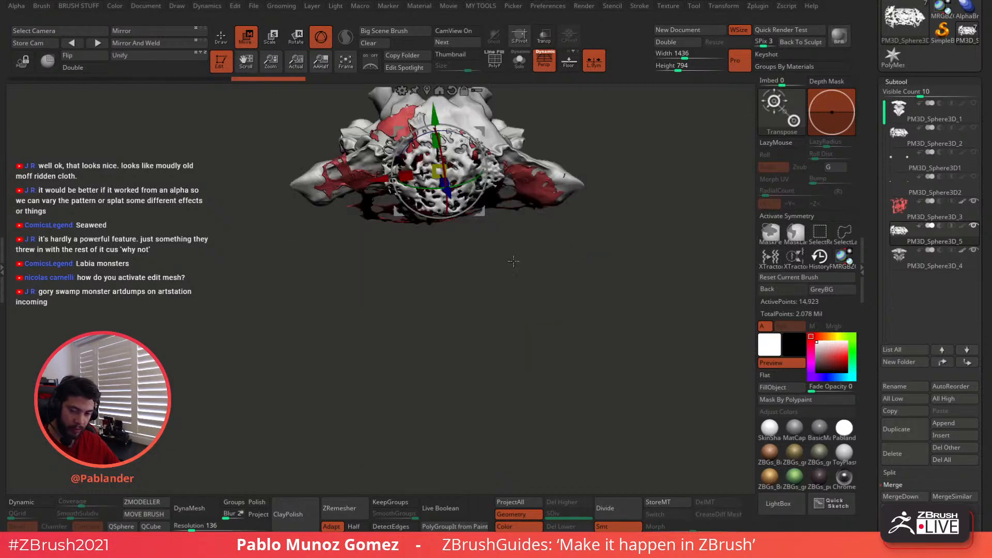
left_click_drag(533, 208, 544, 277, "alt")
left_click_drag(478, 206, 522, 255)
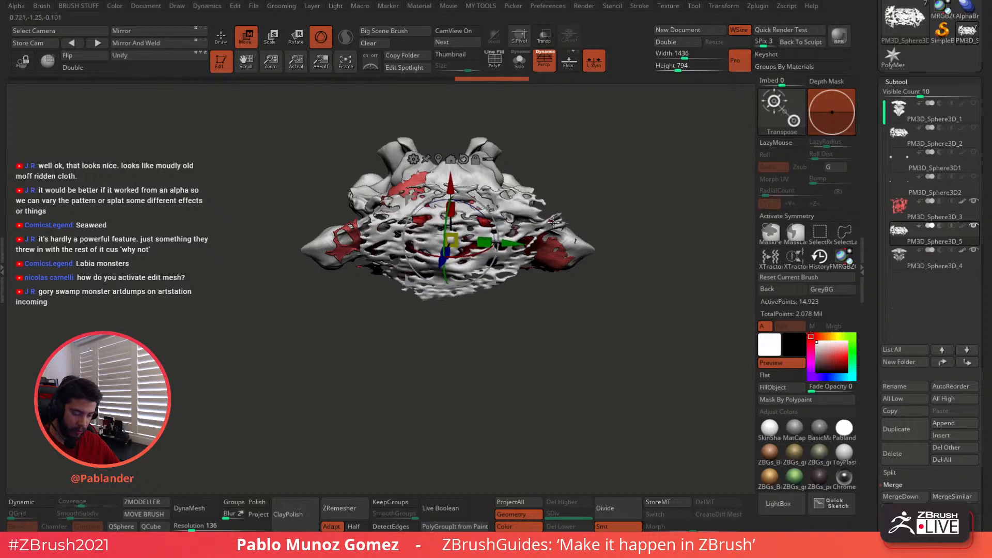
key("q")
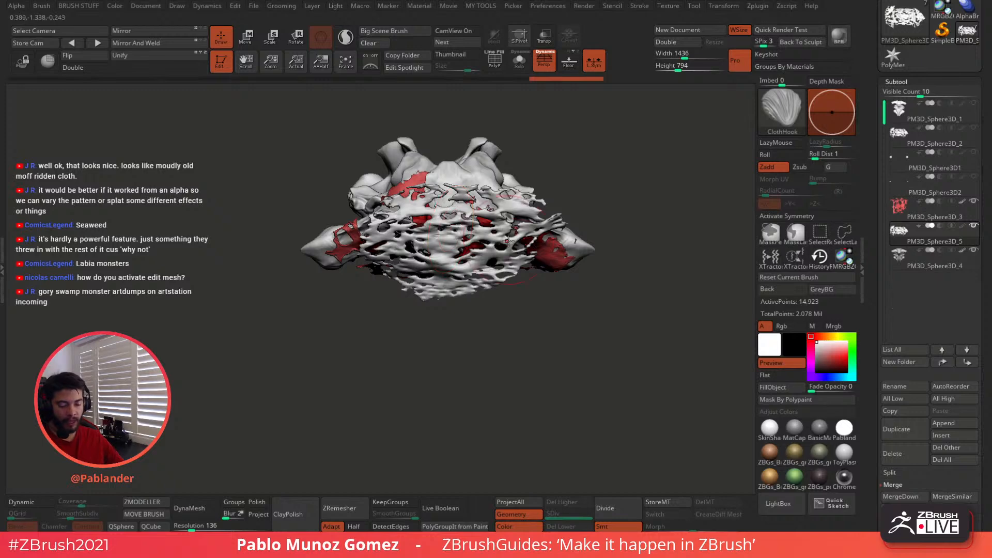
left_click_drag(525, 329, 558, 162)
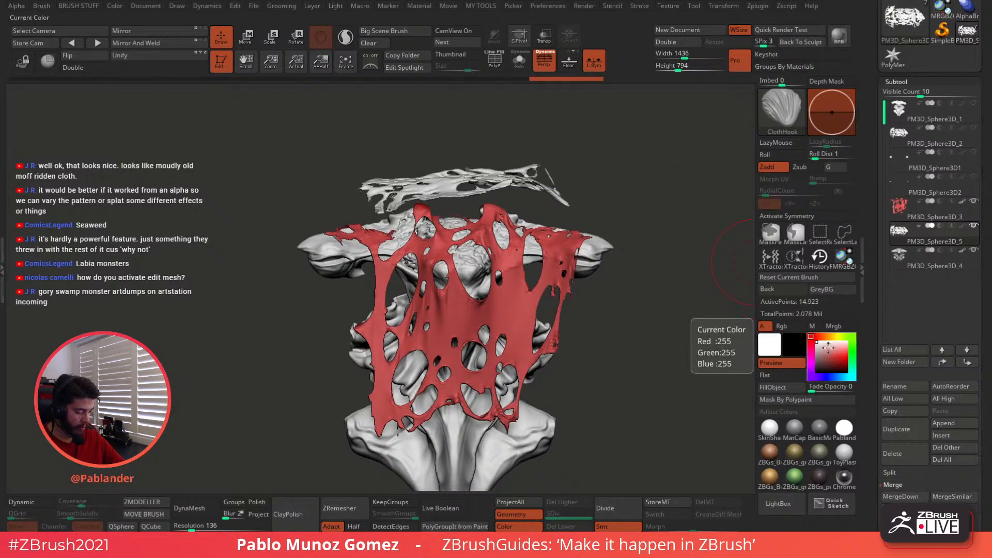
- Fill the duplicated splat mesh with orange, and set the active colour to dark grey
left_click(829, 336)
left_click(791, 387)
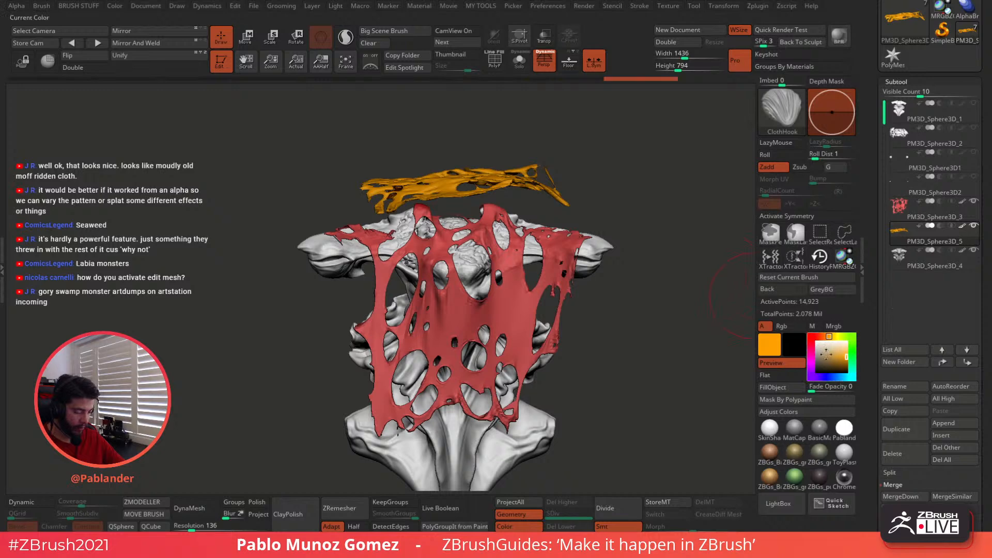
left_click_drag(820, 345, 816, 362)
left_click_drag(626, 282, 595, 230, "alt")
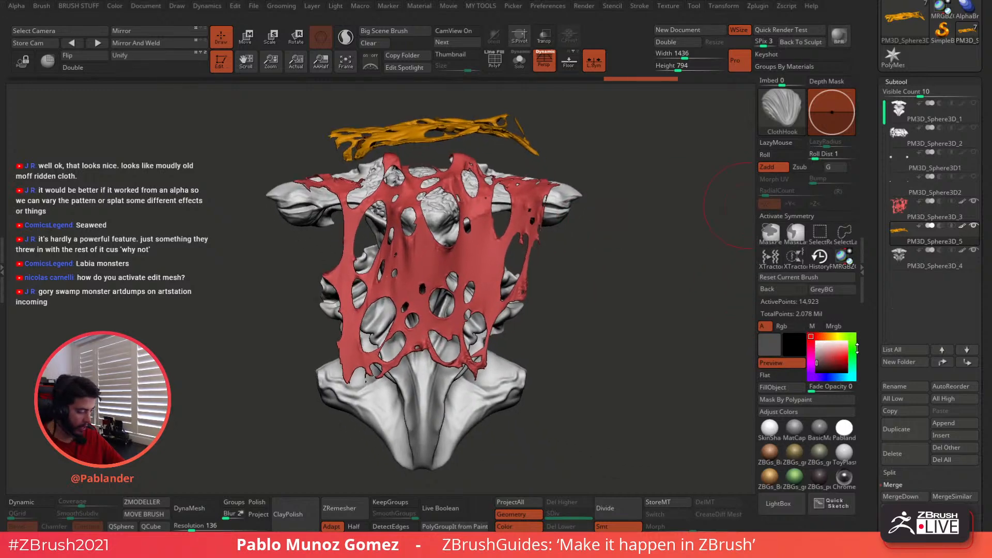
- Recalculate the collision volume and run the simulation until the orange mesh drapes over the red skin, then stop it
left_click_drag(881, 315, 879, 434)
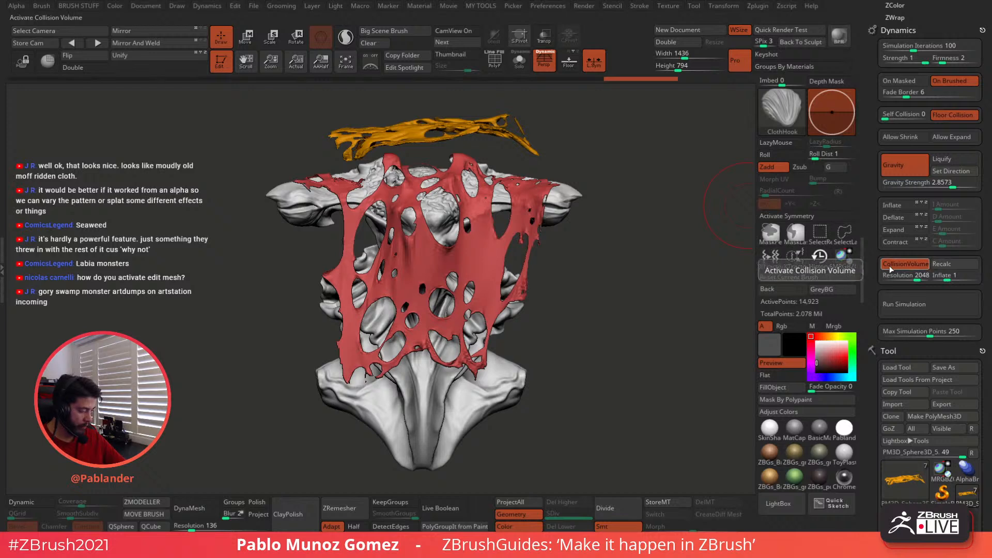
left_click(952, 265)
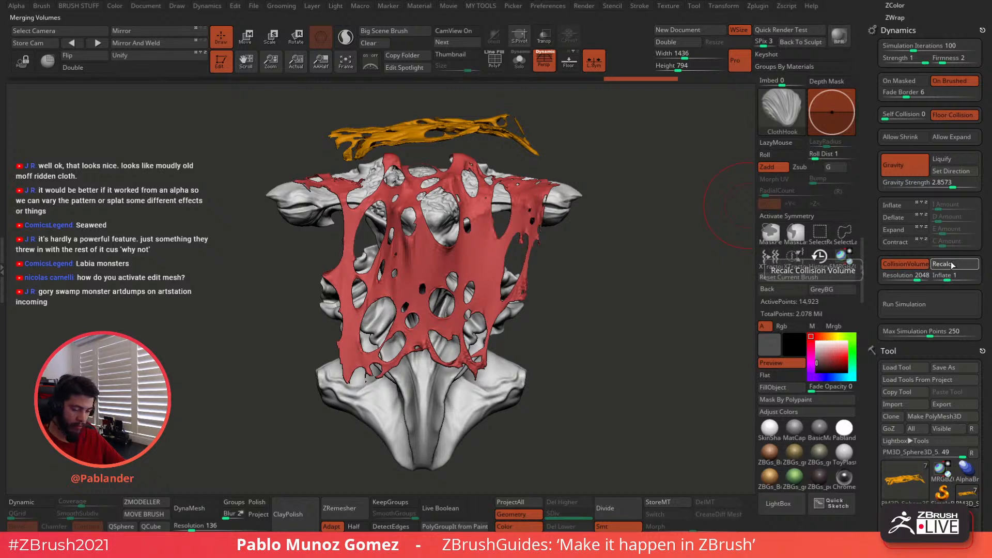
left_click(926, 300)
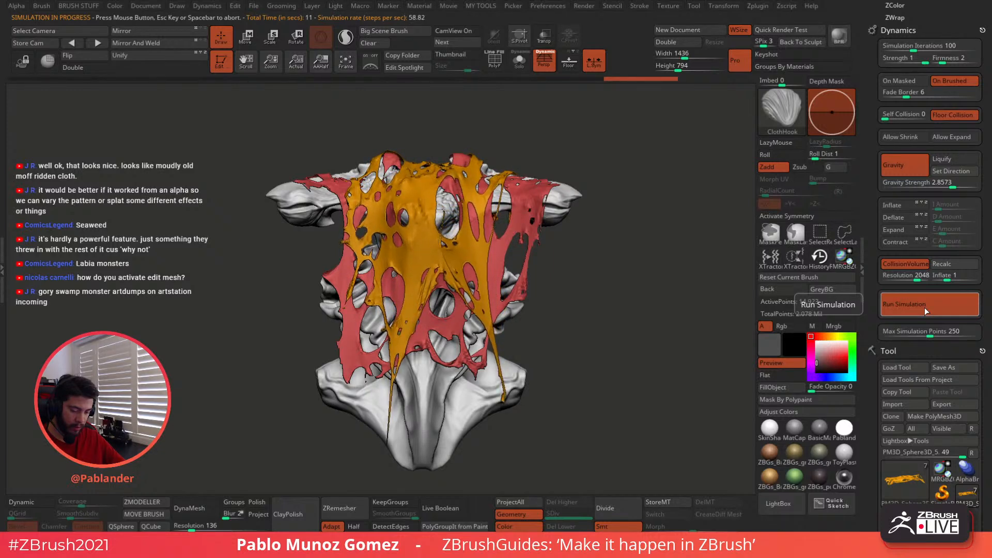
left_click(925, 298)
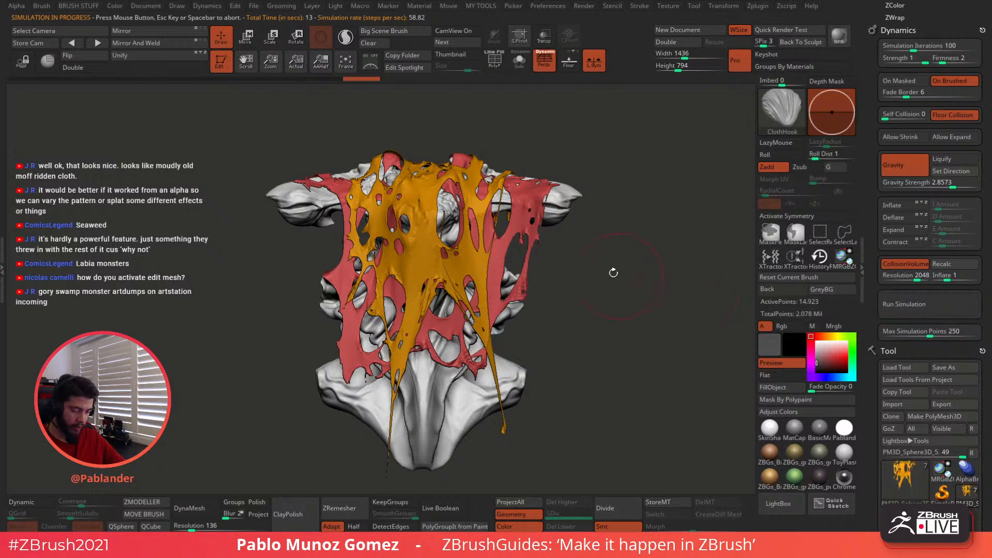
- Pull the two long orange strands inward with the ClothHook brush, undoing the strong pull on one strand and redoing it more gently
mouse_move(485, 335)
left_mouse_down()
mouse_move(491, 400)
mouse_move(486, 373)
left_mouse_up()
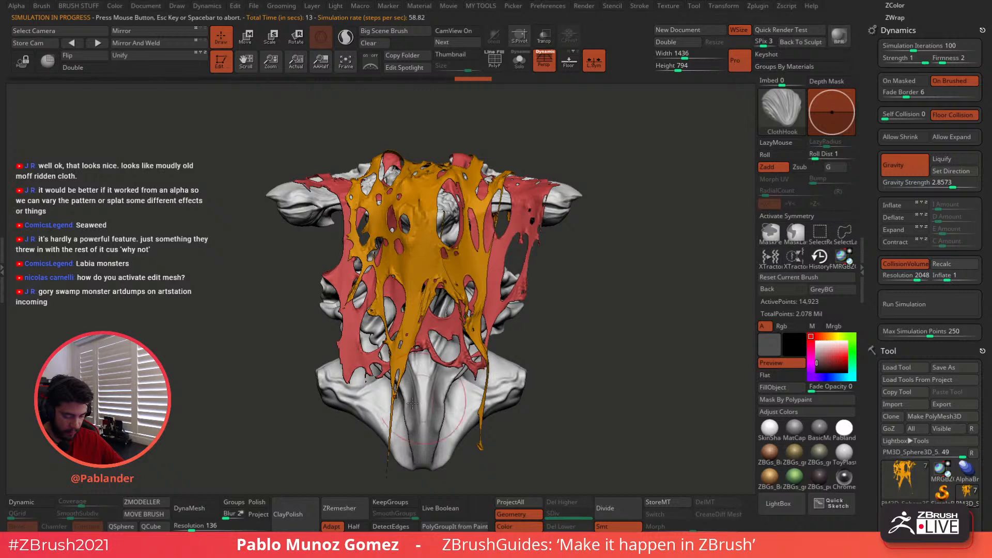
left_click_drag(395, 466, 406, 468)
left_click_drag(388, 385, 405, 382)
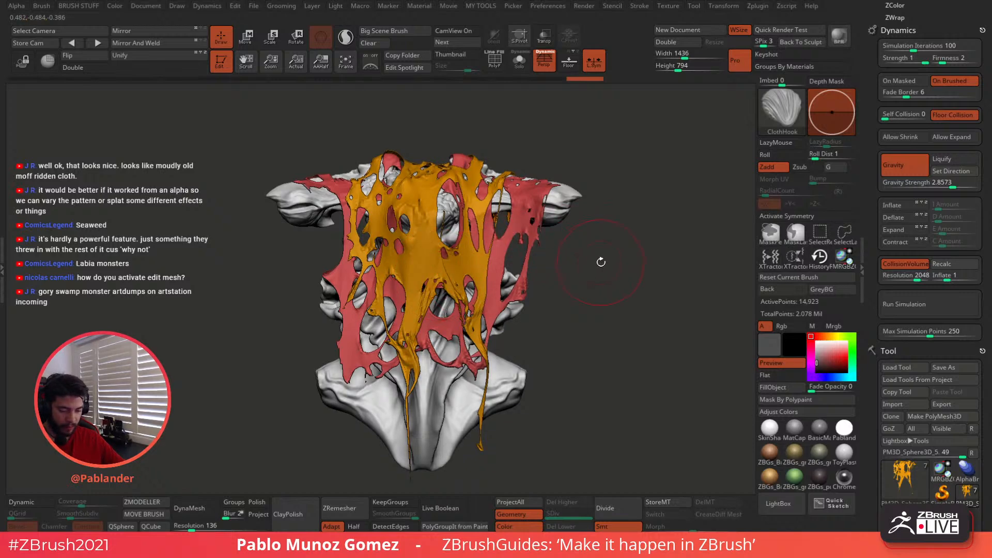
key("ctrl+z")
left_click_drag(601, 258, 607, 258)
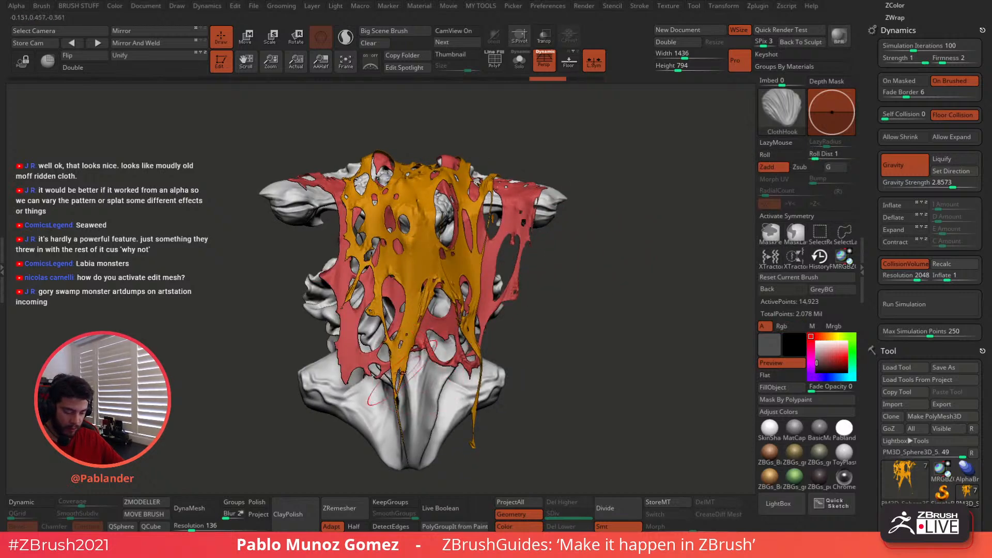
left_click_drag(394, 377, 398, 381)
mouse_move(536, 285)
left_mouse_down()
mouse_move(559, 270)
mouse_move(547, 266)
left_mouse_up()
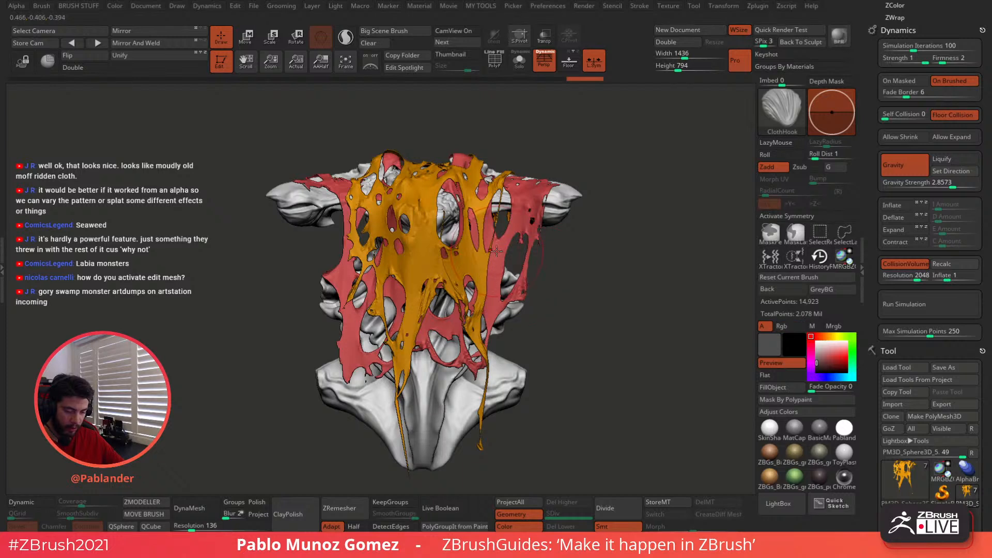
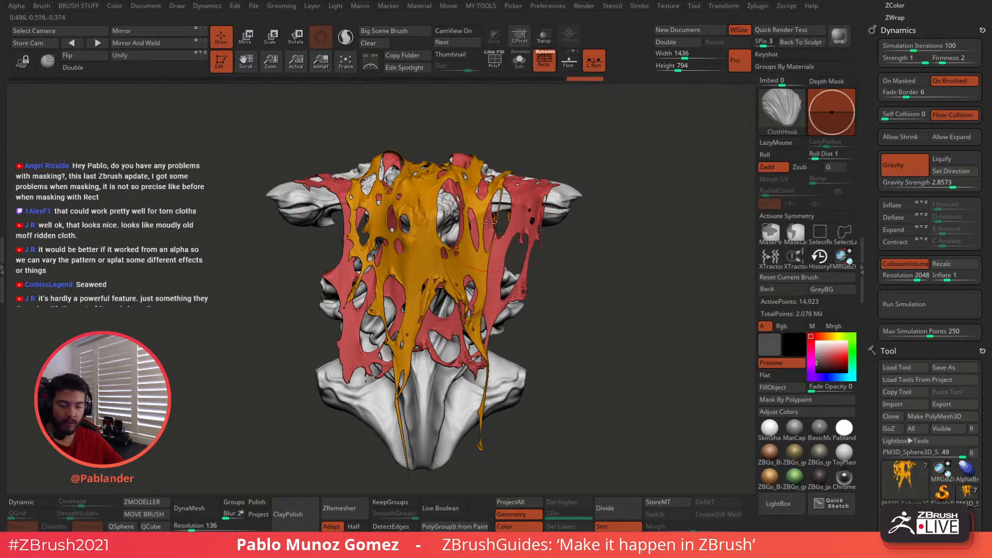
mouse_move(591, 180)
left_mouse_down()
mouse_move(447, 188)
mouse_move(556, 199)
mouse_move(583, 186)
left_mouse_up()
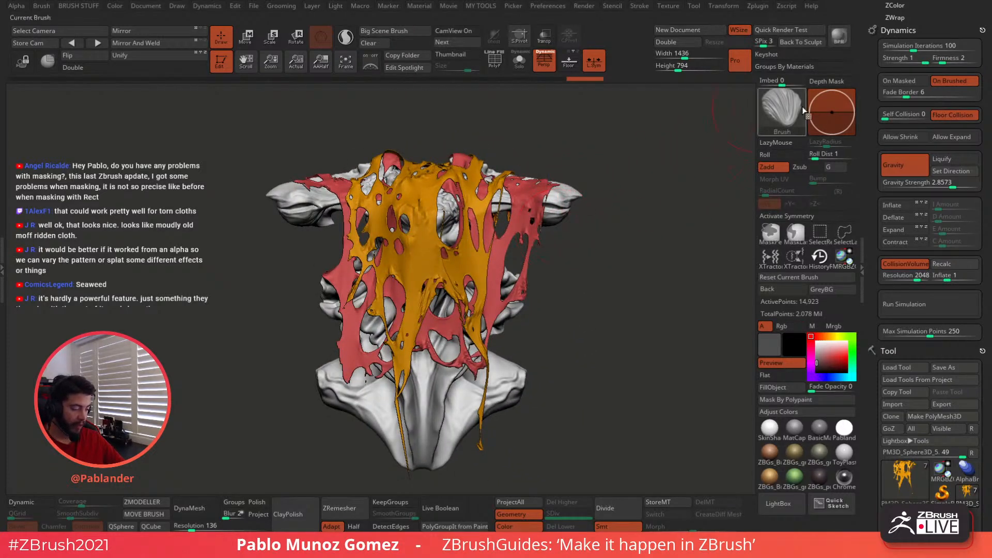
left_click(774, 105)
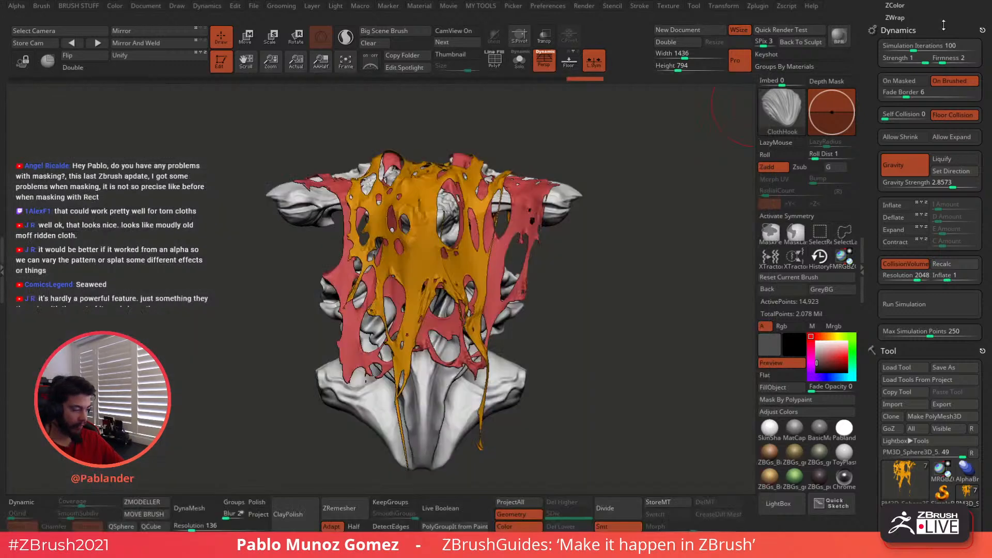
- Switch to a Cube3D primitive as an editable polymesh, and set the active colour to white
left_click_drag(943, 25, 920, 193)
left_click(921, 19)
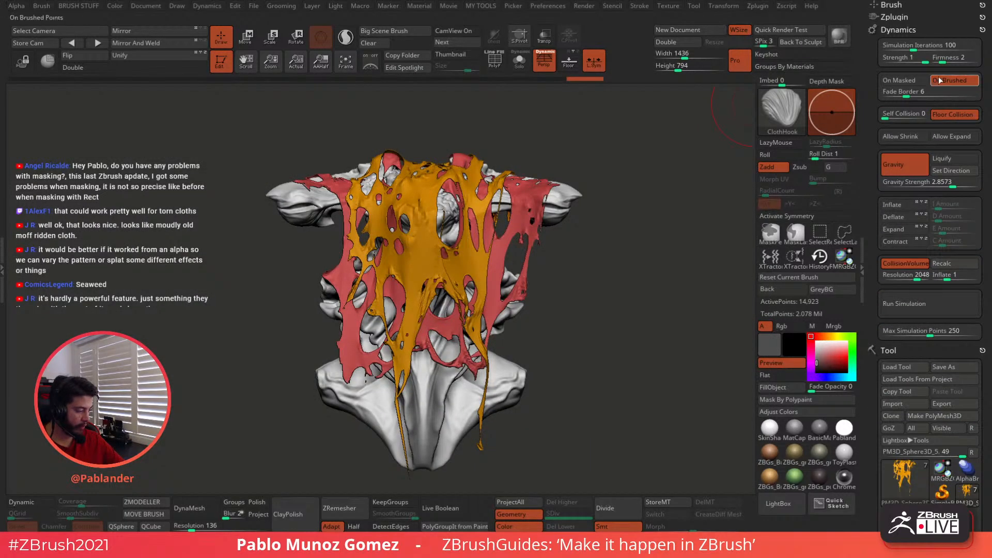
left_click(915, 30)
left_click(913, 160)
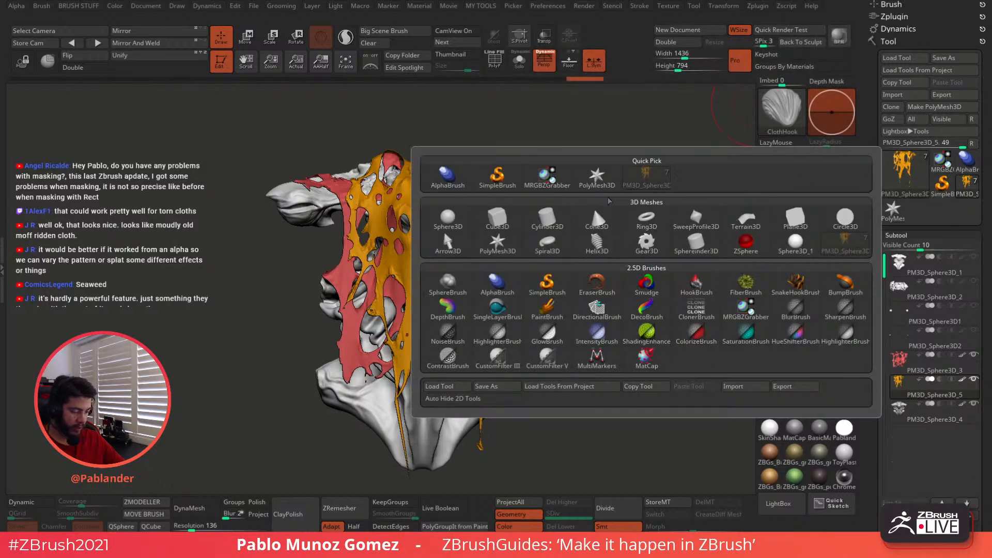
left_click(497, 218)
mouse_move(601, 186)
left_mouse_down("alt")
mouse_move(612, 214)
mouse_move(599, 190)
left_mouse_up("alt")
left_click(817, 342)
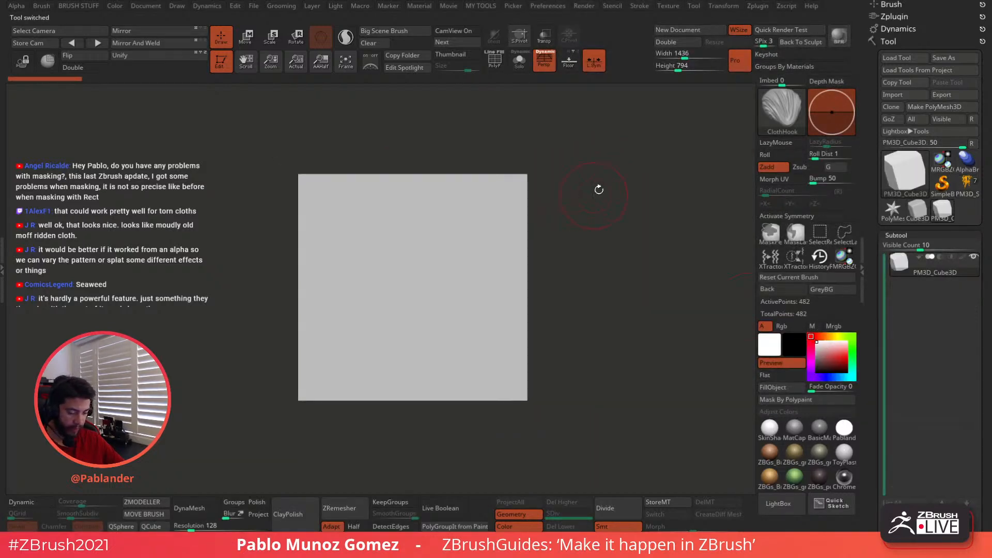
- Choose the MeshSplat brush and splat a web of torn mesh across the cube's front face
left_click(771, 113)
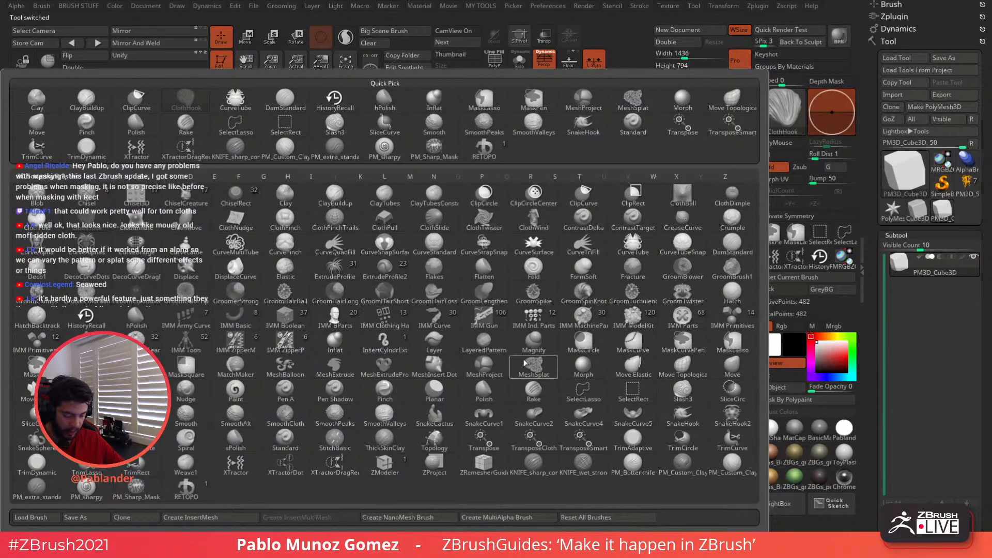
left_click(534, 366)
mouse_move(401, 219)
left_mouse_down("ctrl")
mouse_move(336, 281)
mouse_move(465, 368)
mouse_move(511, 258)
mouse_move(434, 202)
left_mouse_up("ctrl")
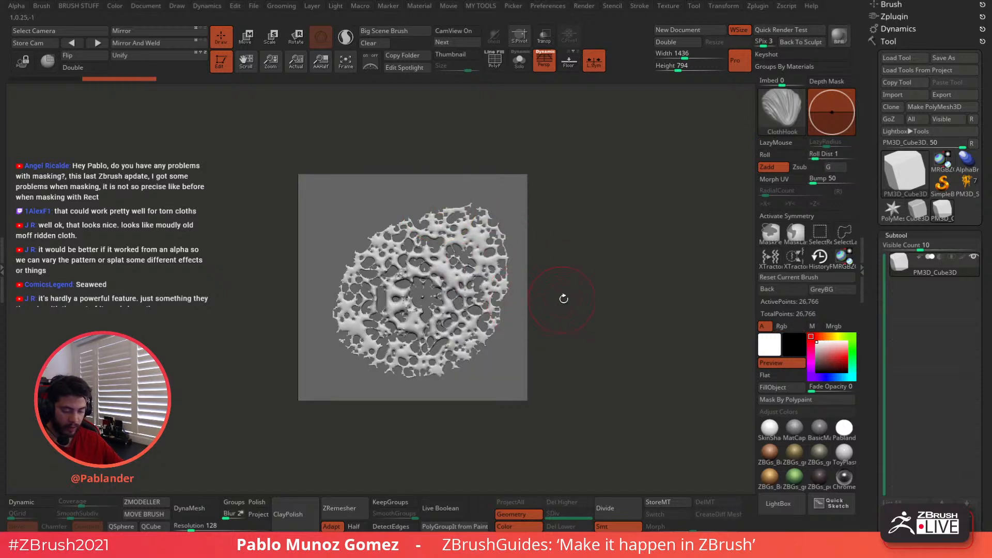
- Split the unmasked splat mesh into its own subtool, hide the cube and make the splat mesh active
key("q")
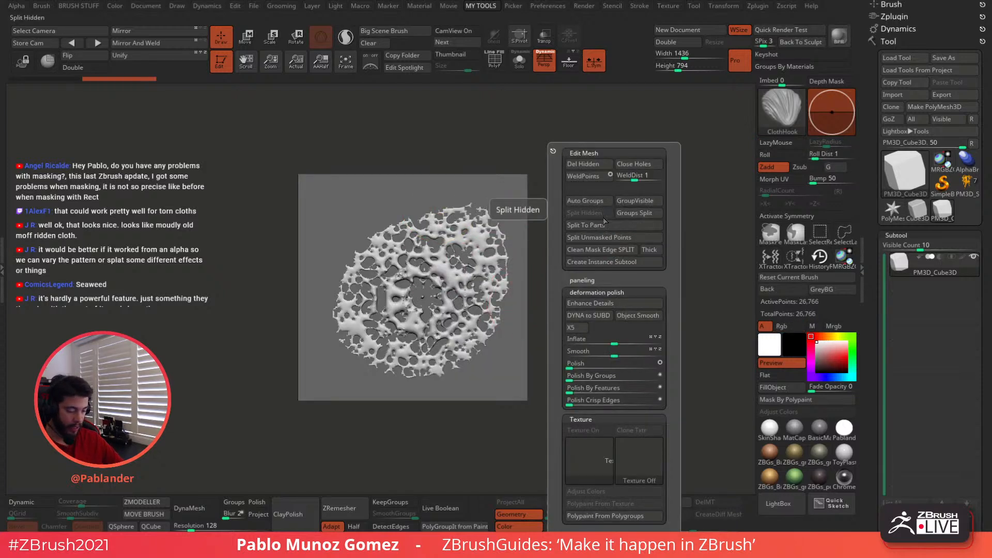
left_click(608, 237)
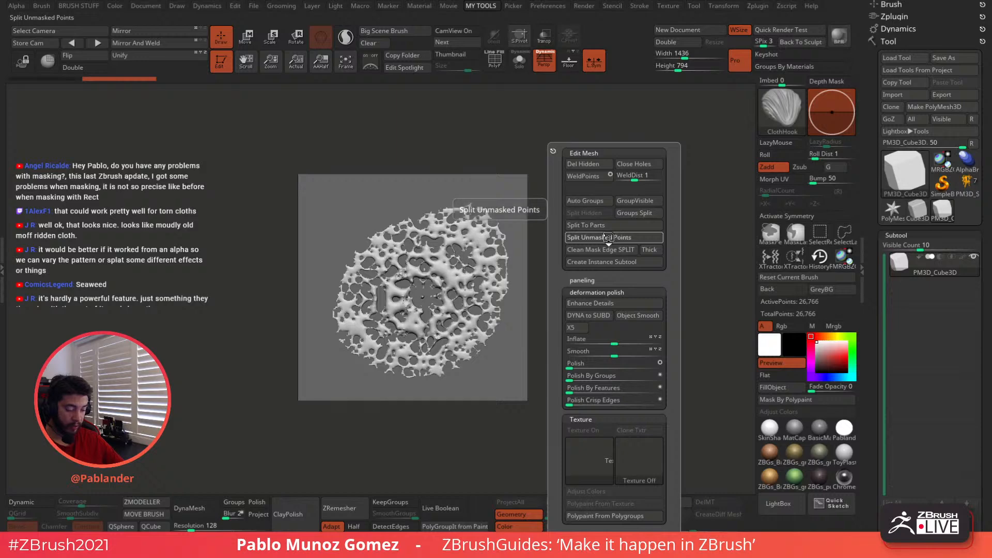
left_click(972, 257)
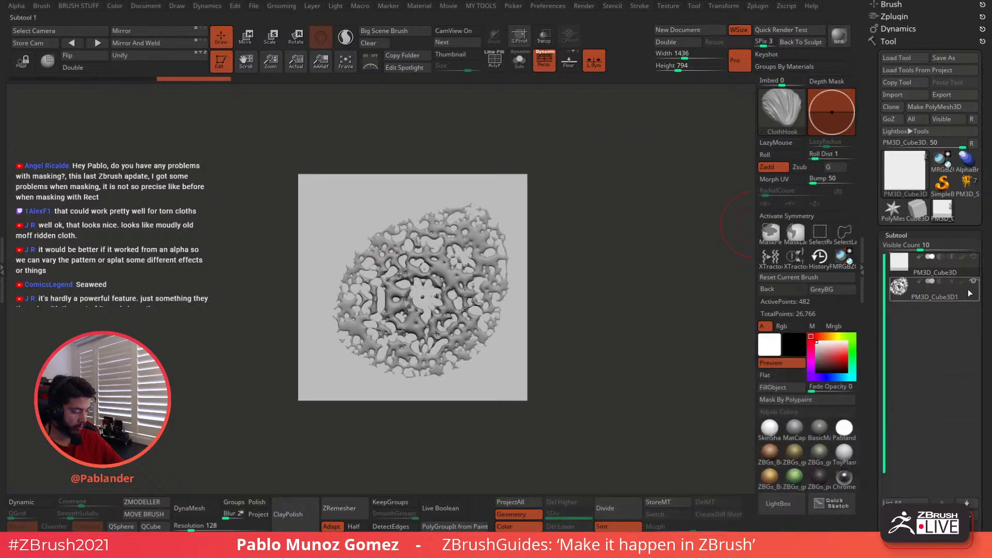
left_click(504, 246, "alt")
left_click_drag(657, 220, 650, 207, "alt")
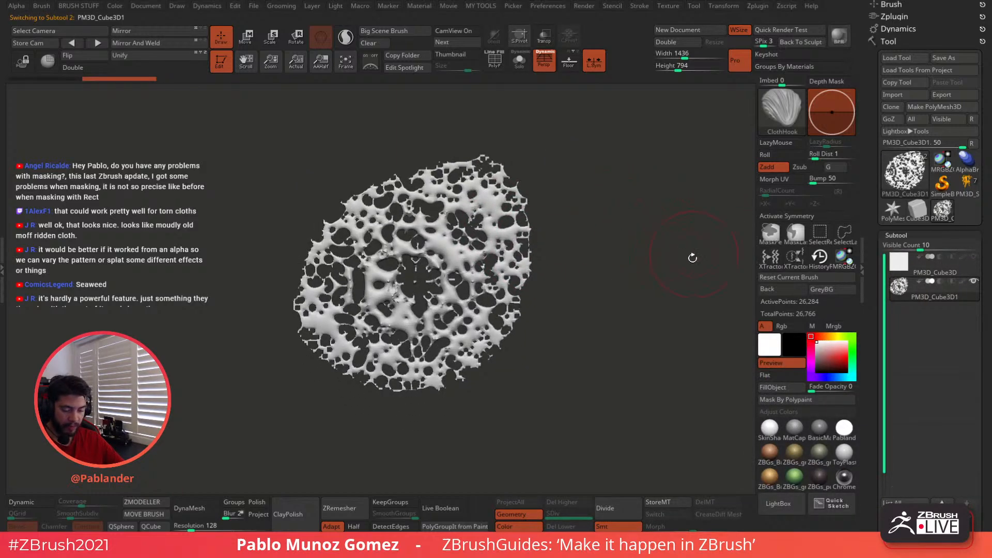
- Try pulling the upper part of the isolated splat mesh with ClothHook, and undo the stroke
left_click_drag(458, 208, 459, 215)
key("ctrl+z")
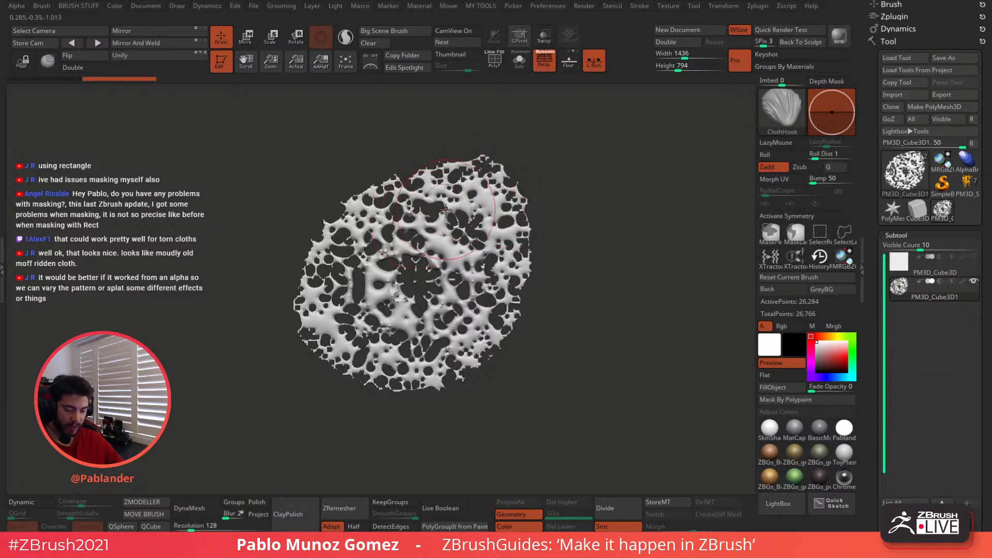
- Try inflating the whole isolated splat mesh slightly, and undo the deformation
key("2")
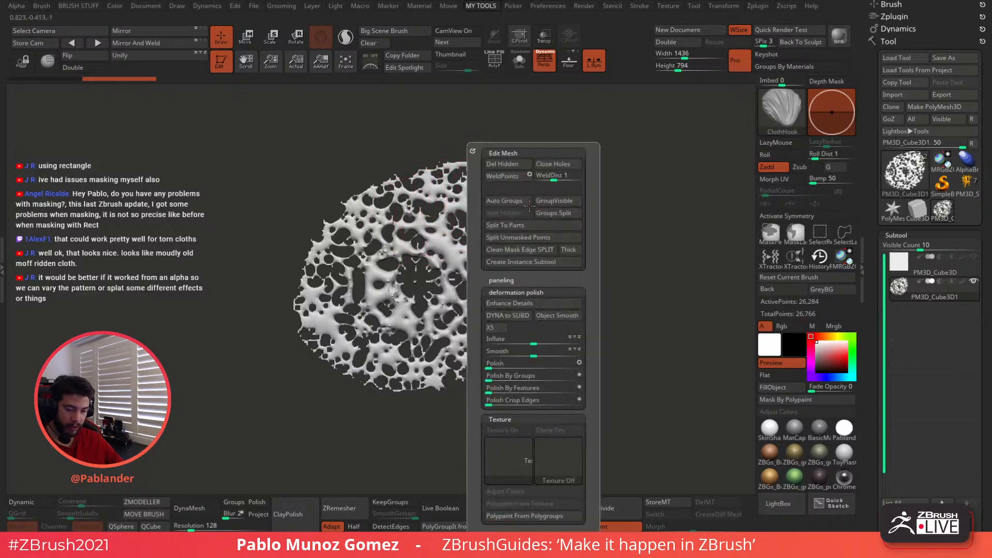
left_click_drag(534, 341, 540, 340)
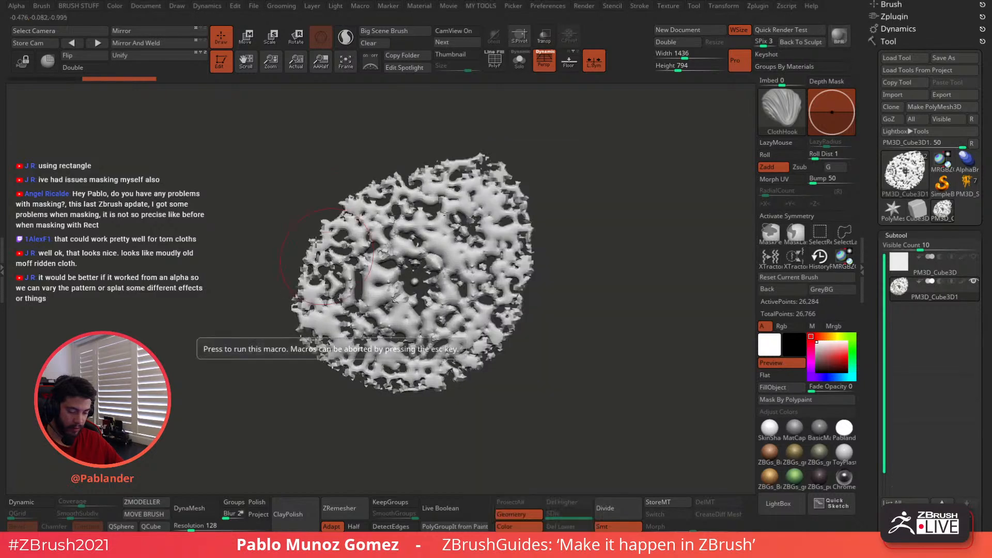
left_click_drag(582, 217, 561, 203, "alt")
key("ctrl+z")
key("ctrl+z")
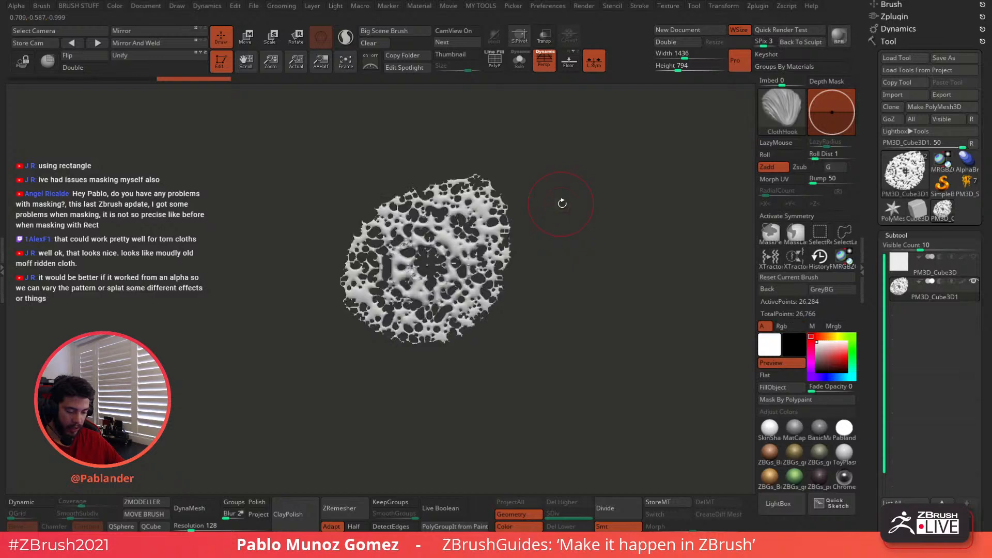
- Make the cube active, undo its earlier splat and splat a larger torn web over most of its front face
left_click(900, 266)
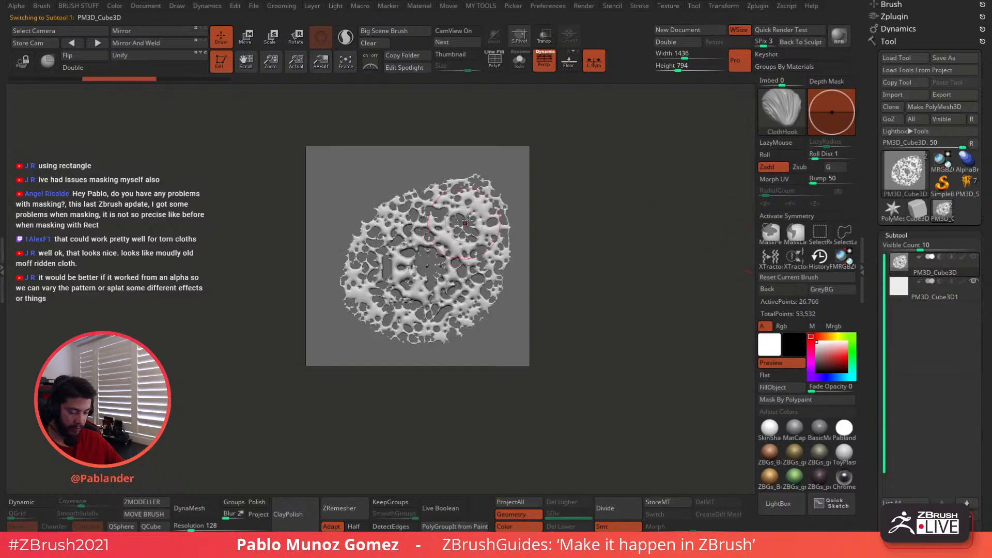
key("ctrl+z")
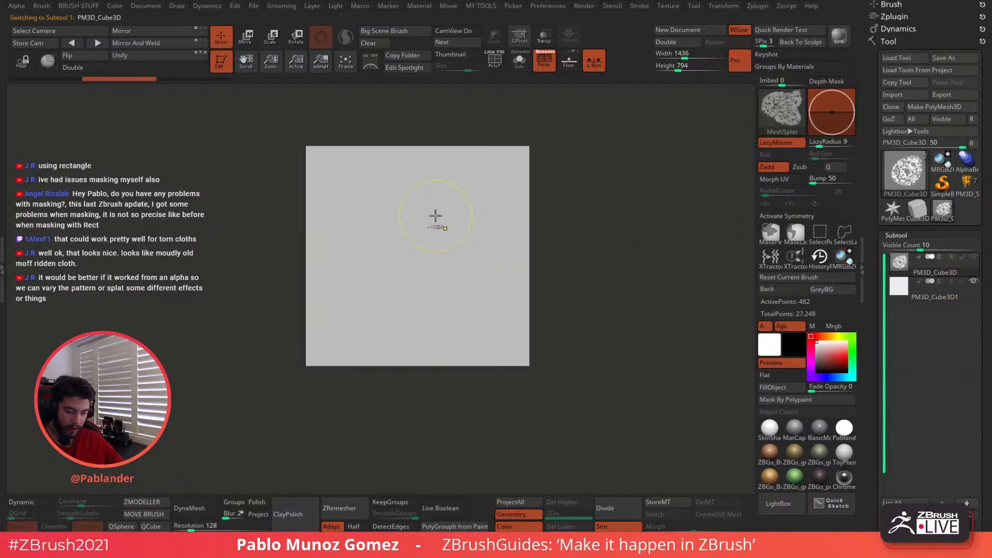
mouse_move(408, 219)
left_mouse_down("ctrl")
mouse_move(419, 248)
mouse_move(433, 218)
left_mouse_up("ctrl")
key("ctrl+z")
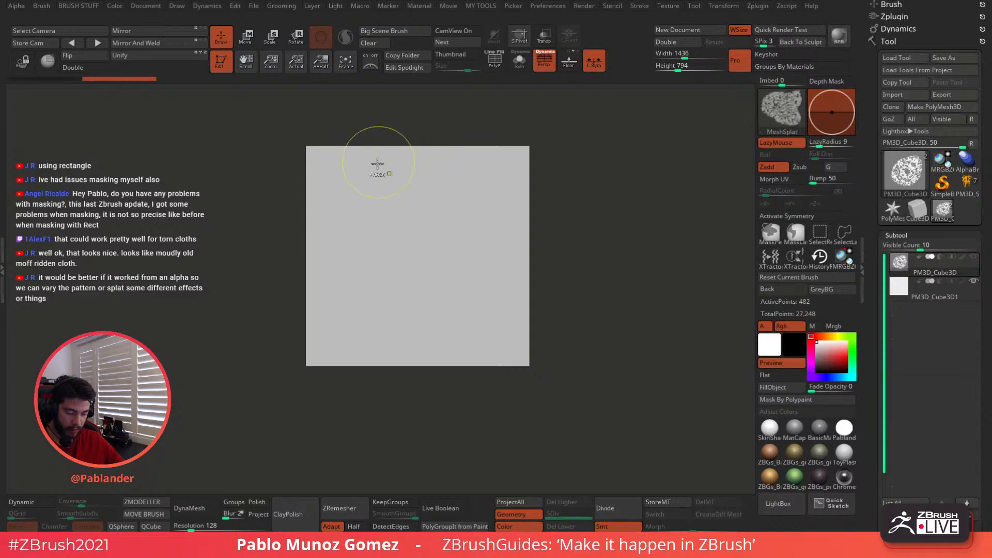
mouse_move(348, 169)
left_mouse_down("ctrl")
mouse_move(327, 184)
mouse_move(658, 195)
mouse_move(427, 122)
left_mouse_up("ctrl")
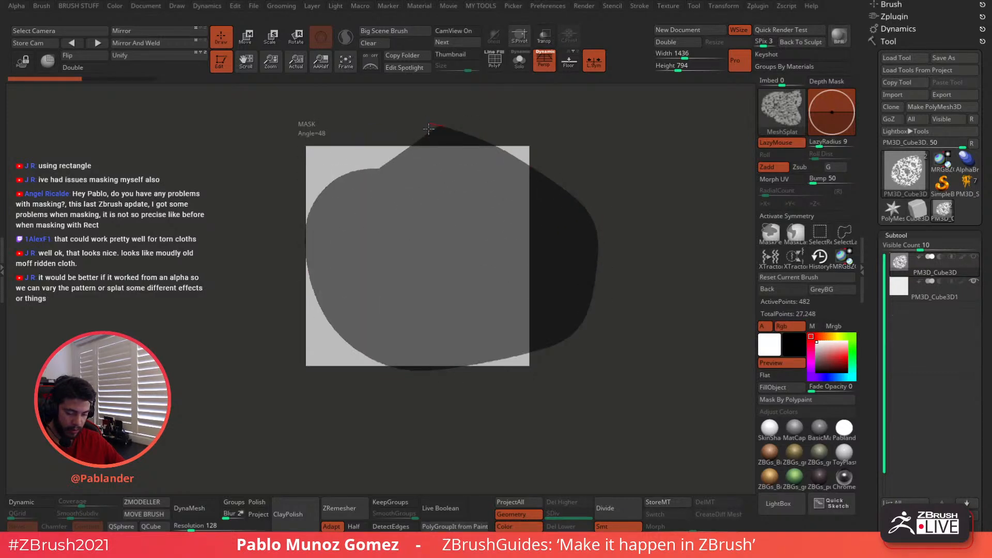
left_click_drag(482, 152, 491, 153, "ctrl")
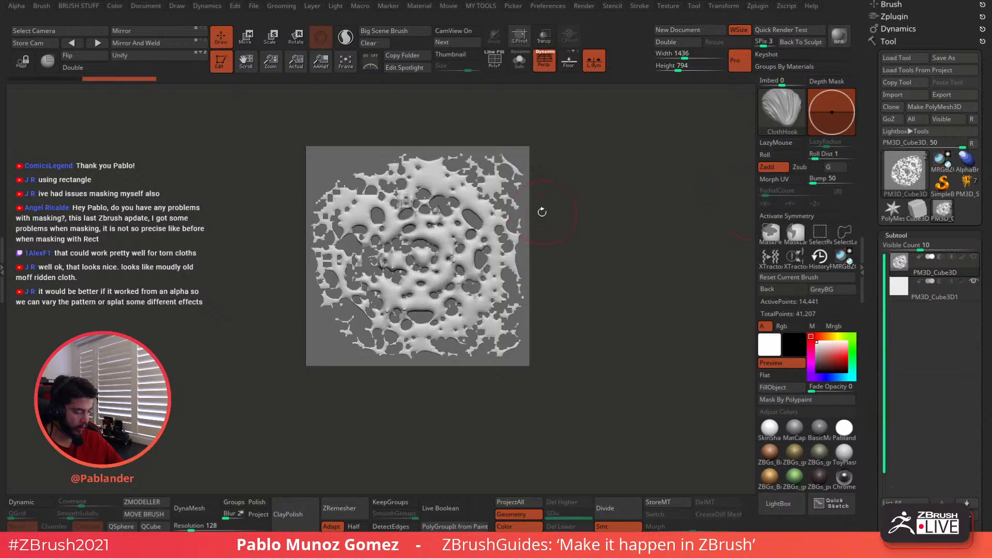
- Split the new web off the cube into its own subtool and show it alone
key("m")
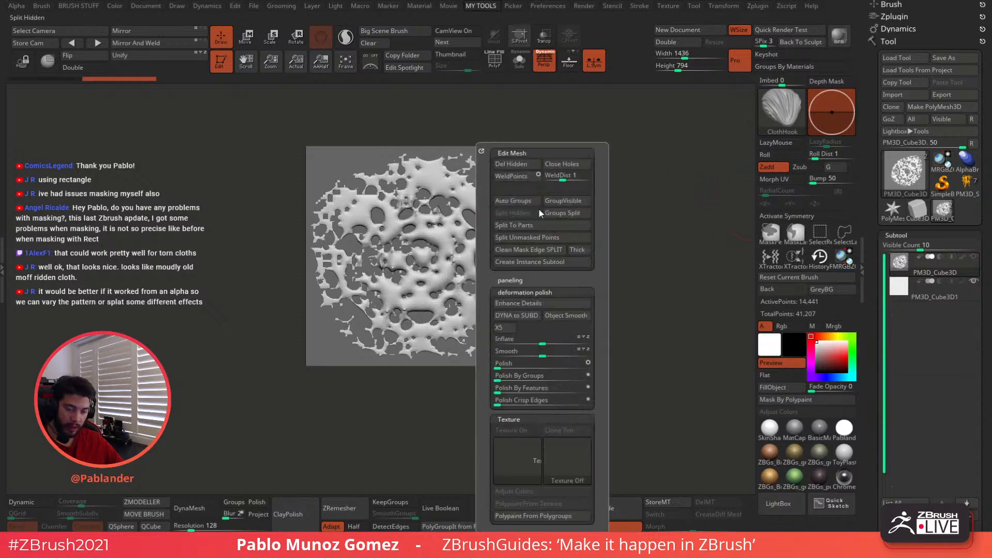
left_click(538, 249)
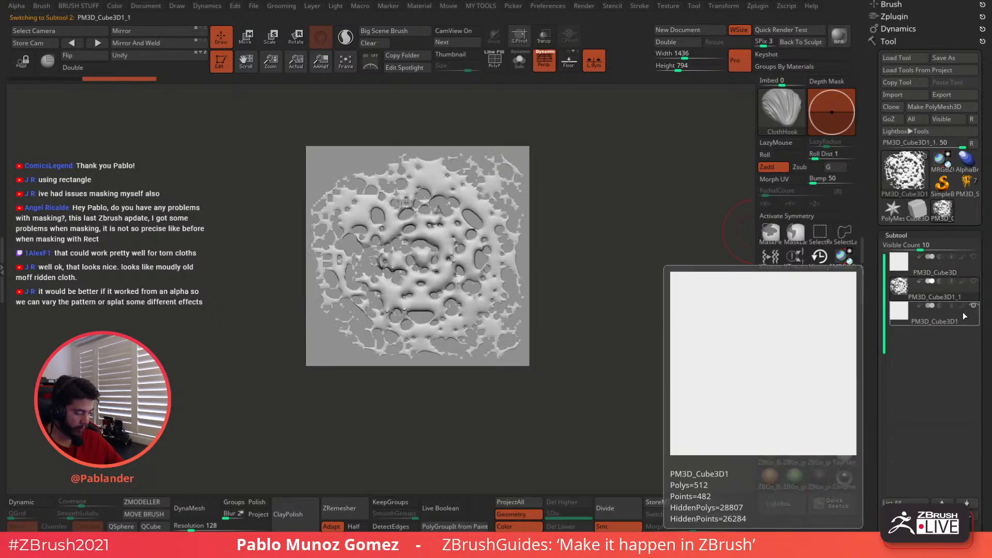
left_click(973, 306)
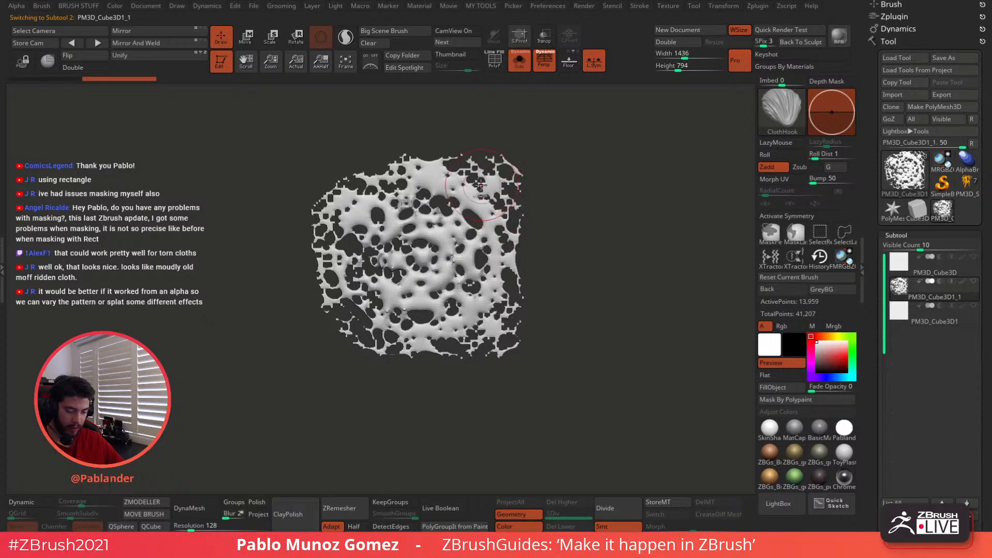
- Trim the web's outer edges by hiding the unwanted parts with SelectLasso and deleting the hidden geometry
mouse_move(481, 185)
left_mouse_down("ctrl+shift")
mouse_move(403, 89)
mouse_move(381, 105)
left_mouse_up("ctrl+shift")
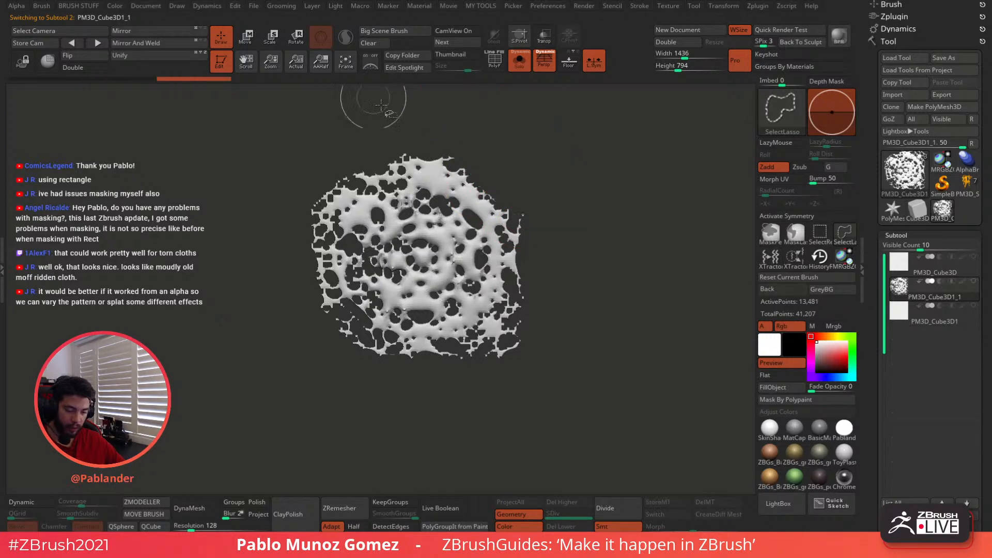
mouse_move(508, 213)
left_mouse_down("ctrl+alt+shift")
mouse_move(527, 288)
mouse_move(585, 280)
left_mouse_up("ctrl+alt+shift")
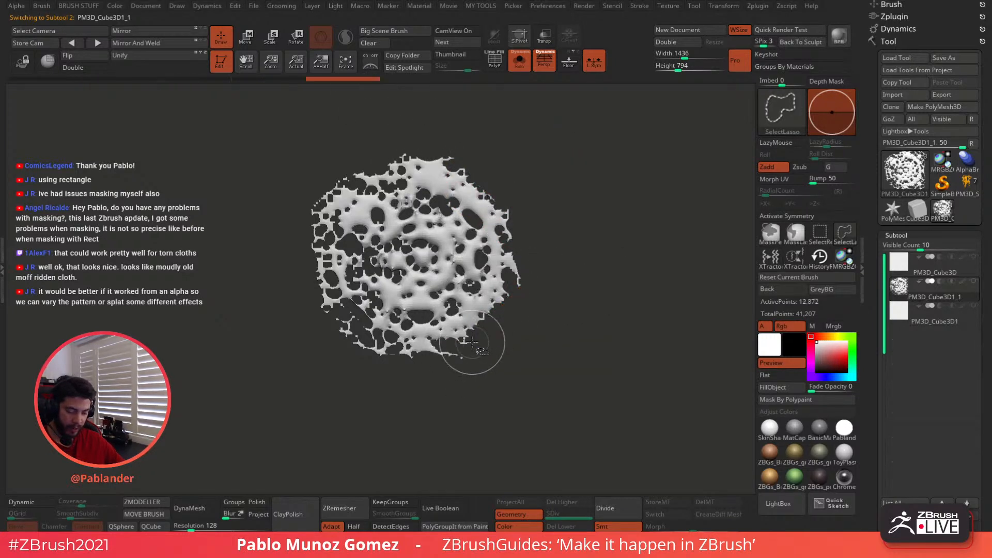
left_click_drag(472, 341, 311, 306, "ctrl+alt+shift")
mouse_move(441, 358)
left_mouse_down("ctrl+alt+shift")
mouse_move(406, 346)
mouse_move(306, 345)
left_mouse_up("ctrl+alt+shift")
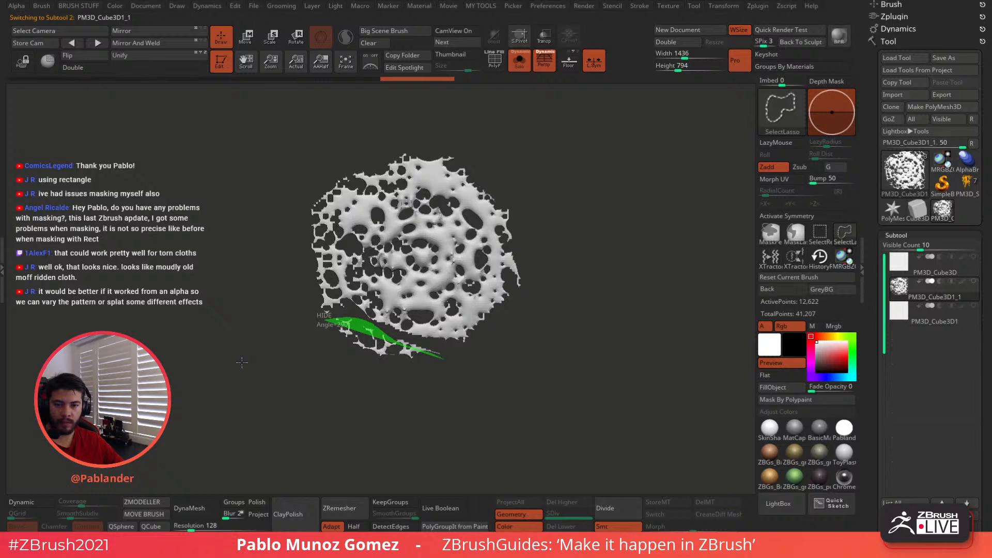
left_click_drag(242, 362, 562, 316, "ctrl+shift")
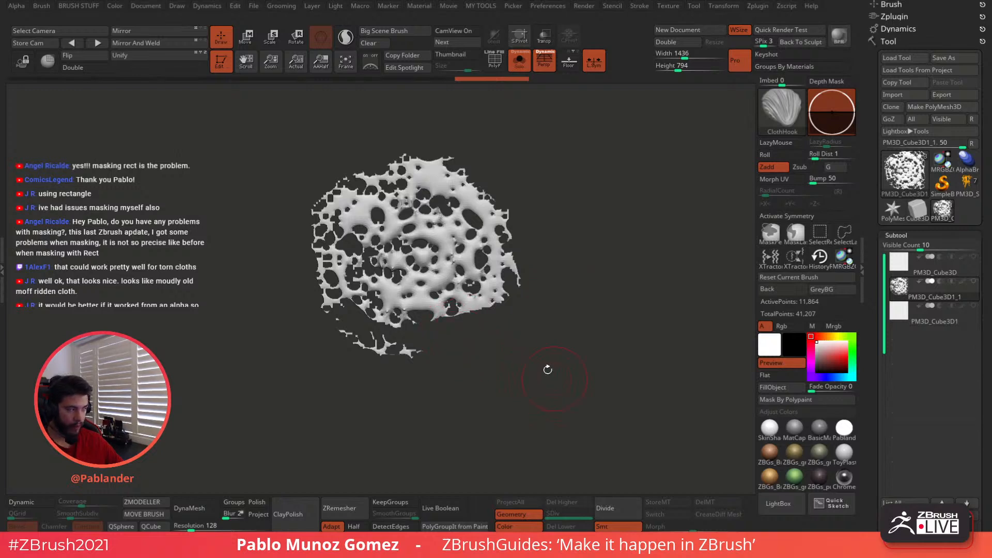
mouse_move(424, 339)
left_mouse_down("ctrl+shift")
mouse_move(297, 292)
mouse_move(430, 381)
left_mouse_up("ctrl+shift")
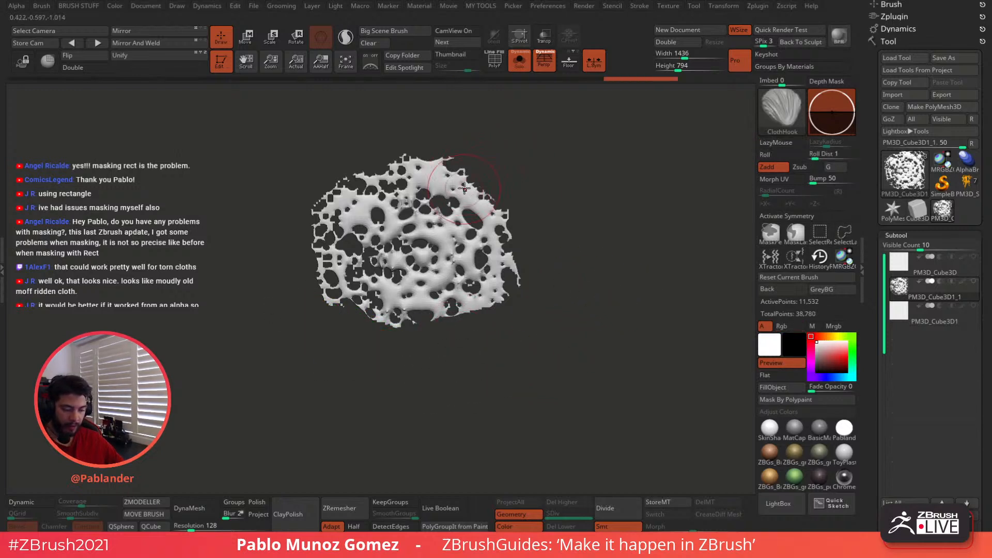
- Reposition the web in the view and dock the Alpha palette in the tray
left_click_drag(510, 166, 578, 173)
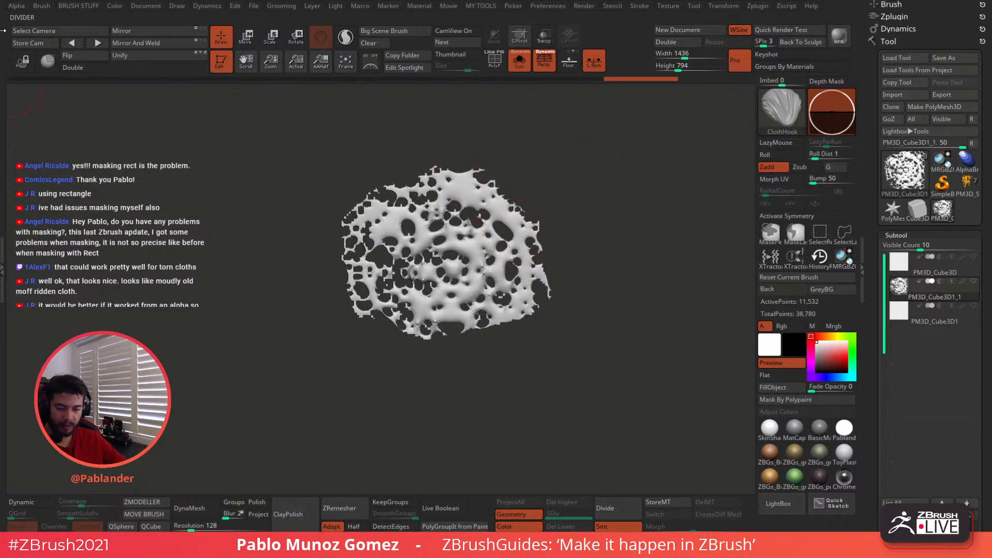
left_click(17, 7)
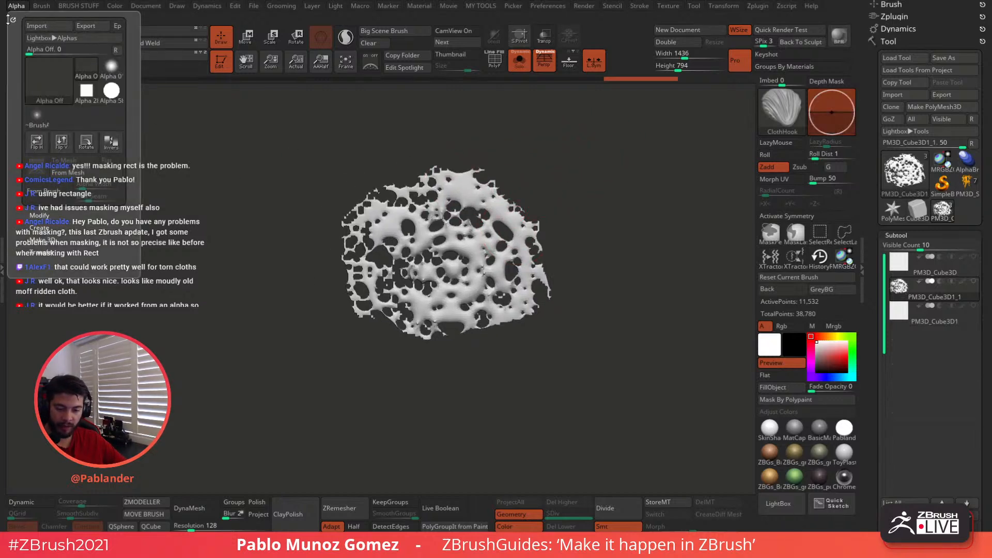
left_click_drag(9, 19, 982, 53)
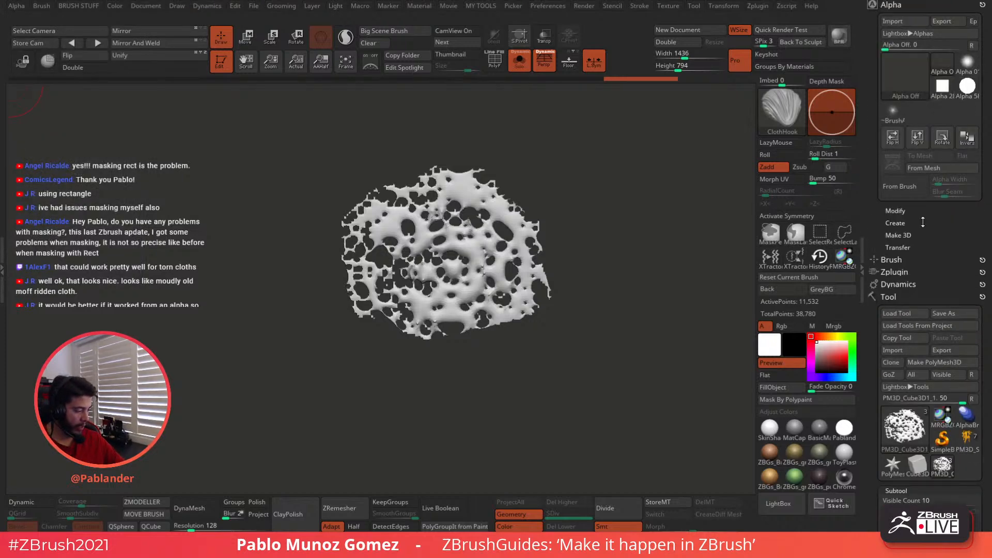
key("shift")
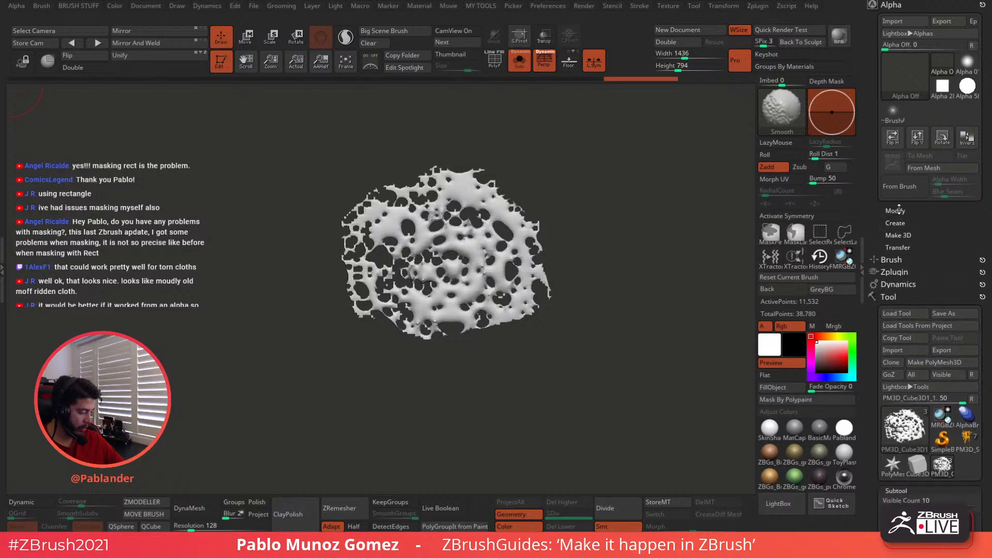
left_click(898, 210)
left_click(897, 210)
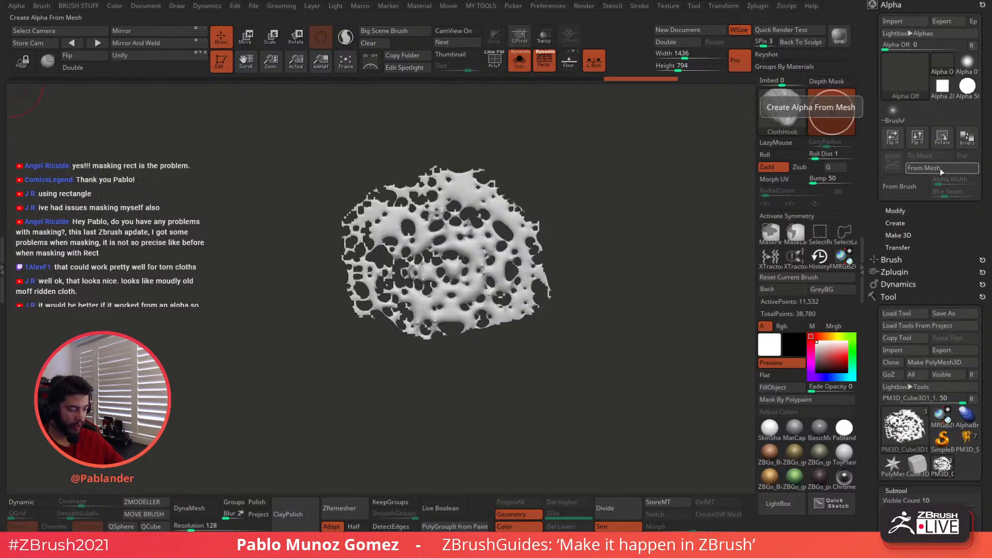
- Create an alpha from the web mesh at map size 512, adjusting its orientation in the preview
left_click(940, 168)
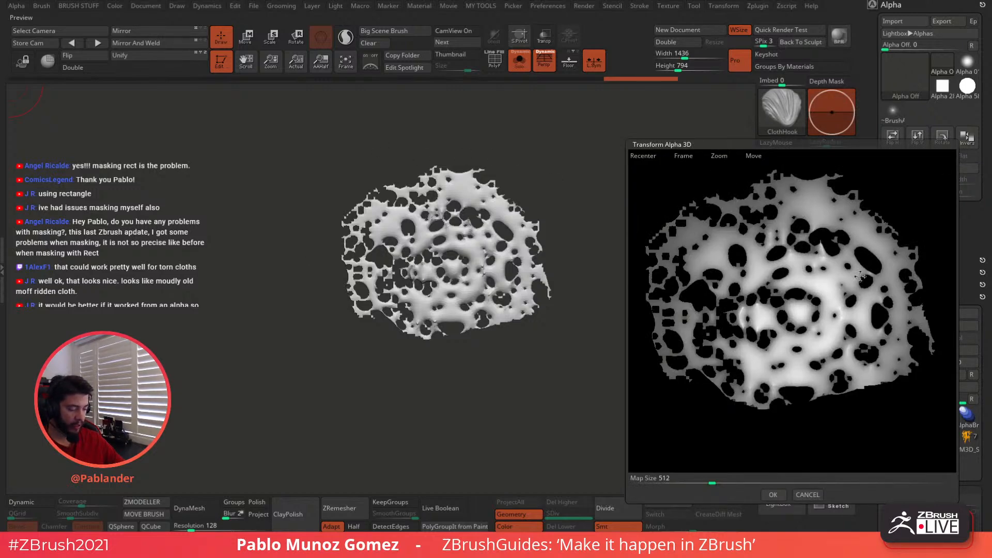
left_click_drag(860, 277, 799, 333)
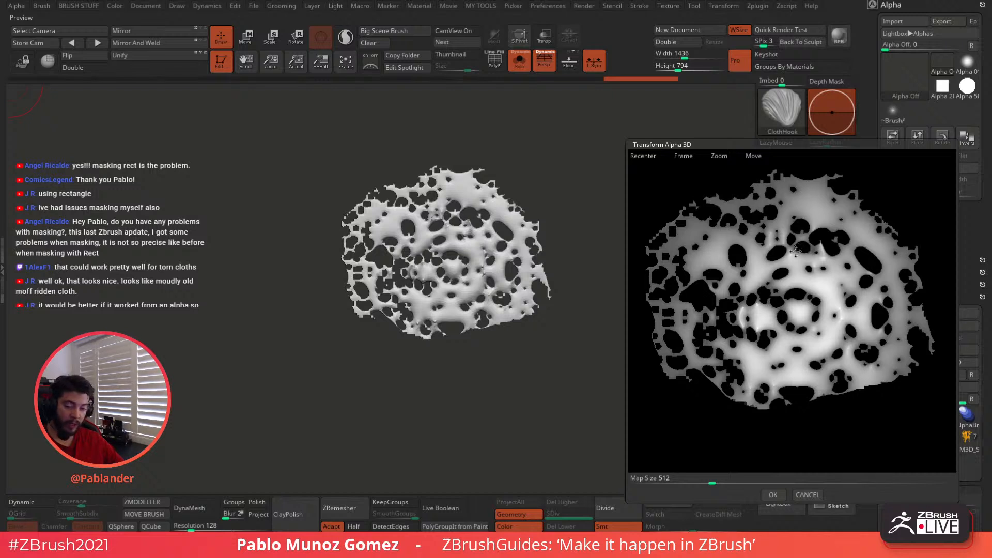
left_click_drag(795, 250, 797, 255)
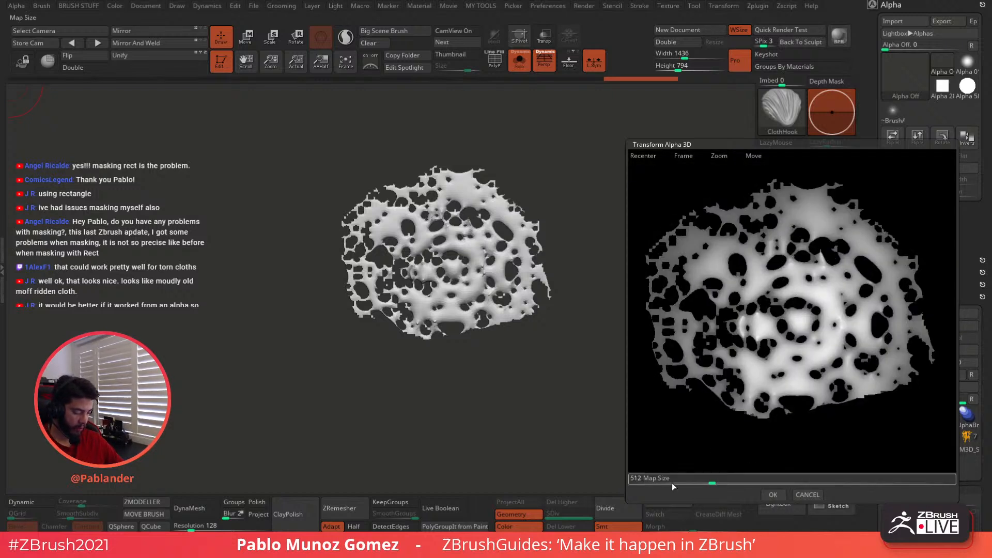
left_click(773, 495)
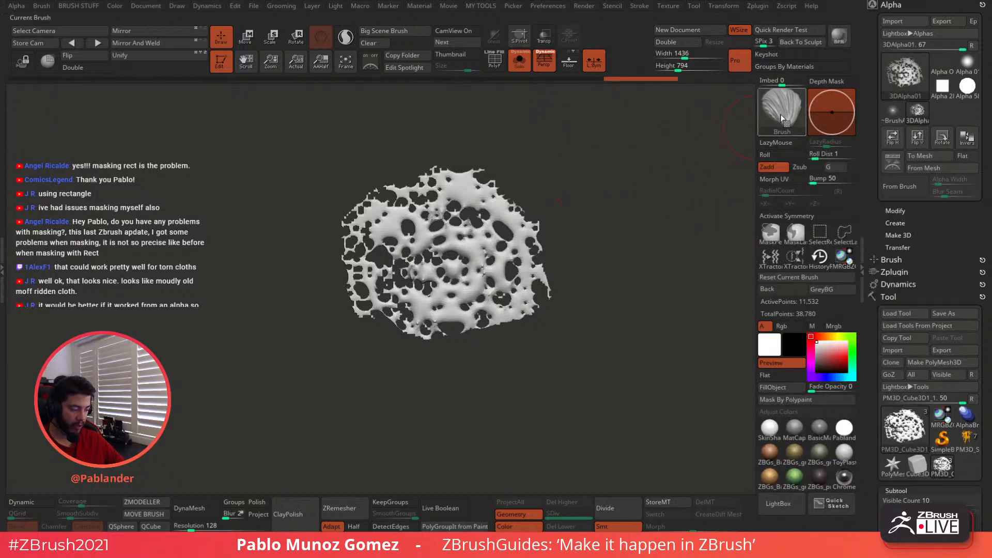
- Switch to the Standard brush and assign it the 3DAlpha01 alpha
key("b")
key("s")
key("t")
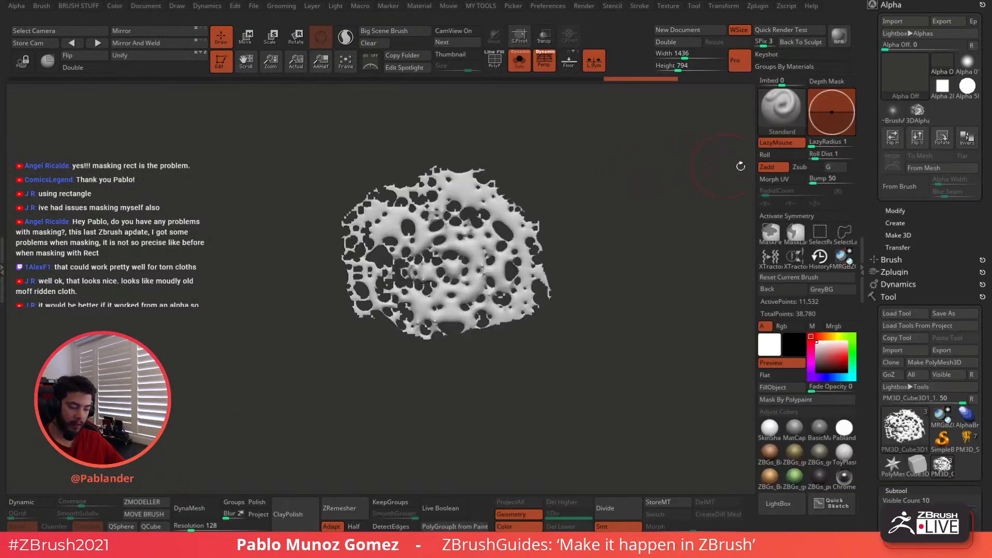
left_click(904, 74)
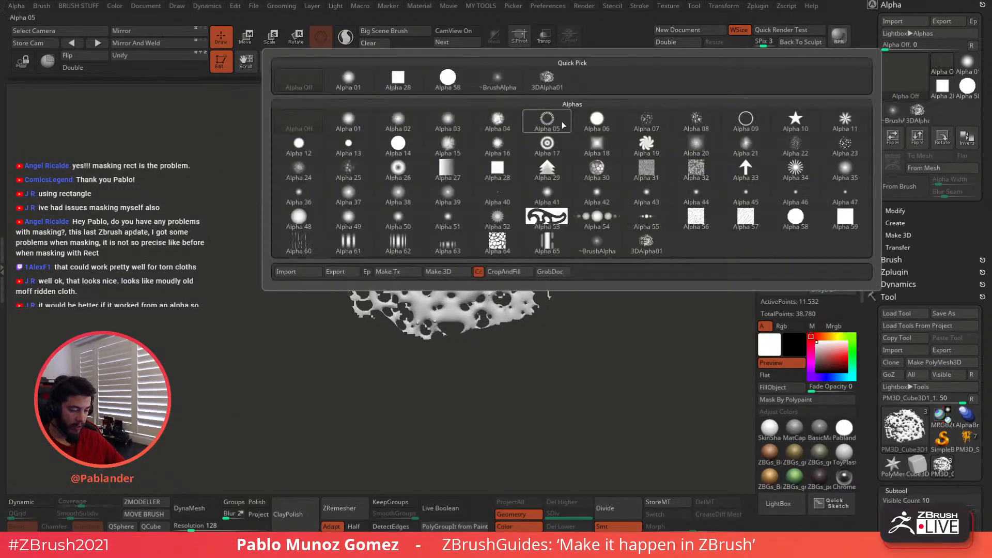
left_click(547, 80)
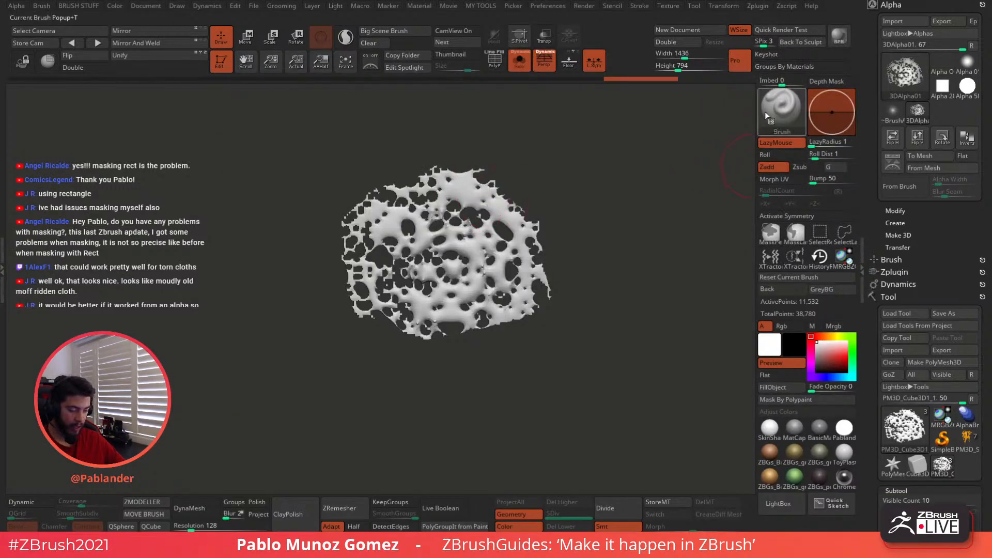
- Set the brush stroke to DragRect, test-stamp the alpha on the web mesh and undo the last stamp
key("2")
key("1")
left_click(624, 210)
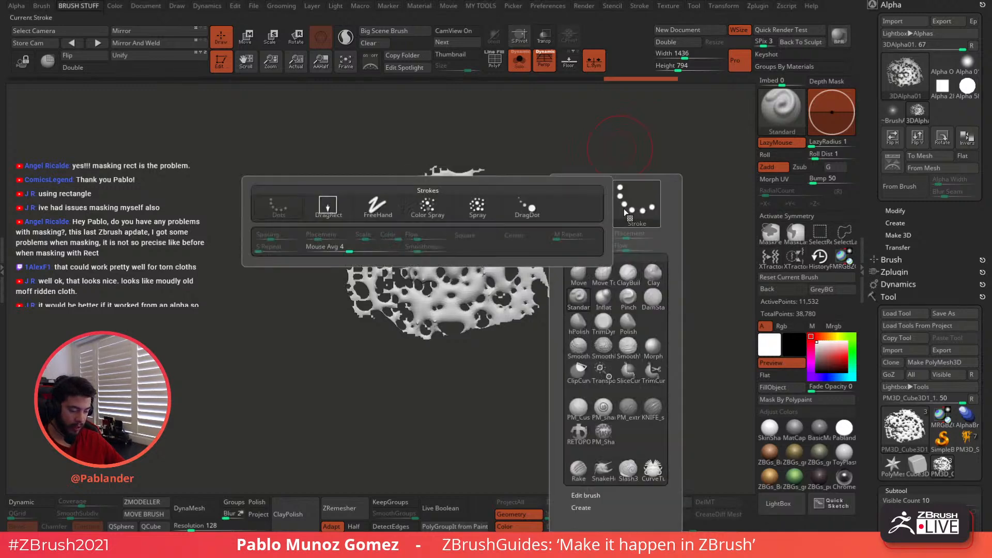
left_click(328, 205)
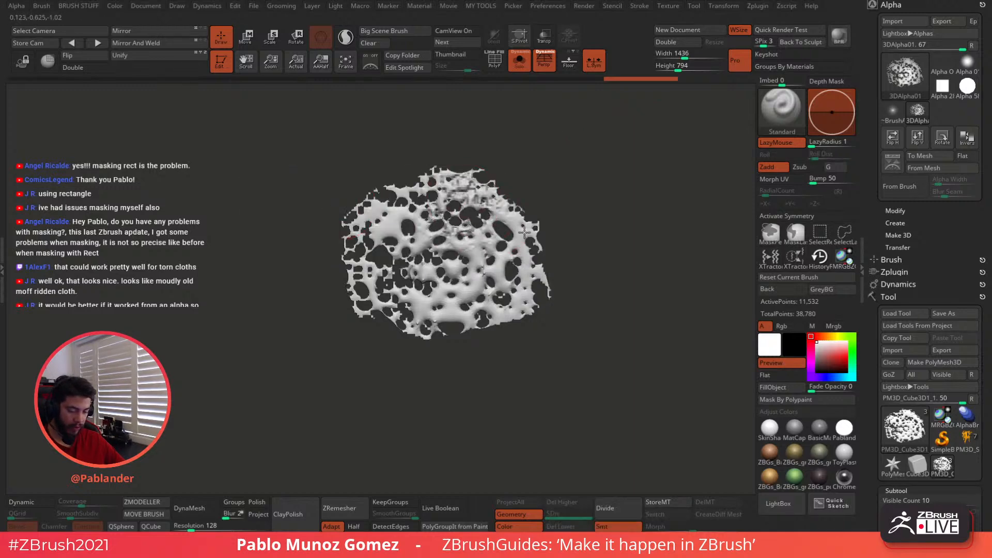
left_click_drag(455, 250, 491, 312)
key("ctrl+z")
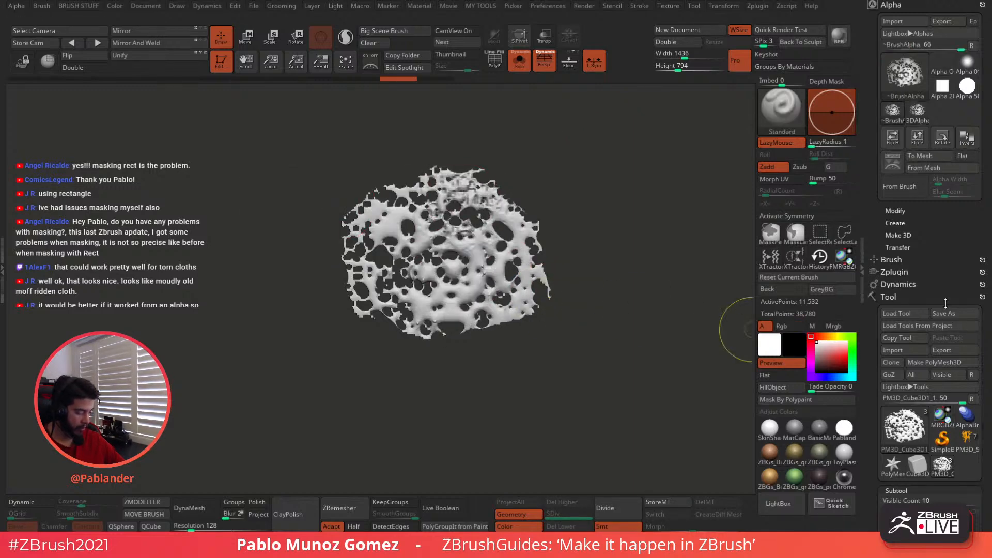
- Return to the creature model with its PM3D_Sphere3D_4 body isolated, and stamp the web alpha onto the chest
scroll(945, 303, "down", 5)
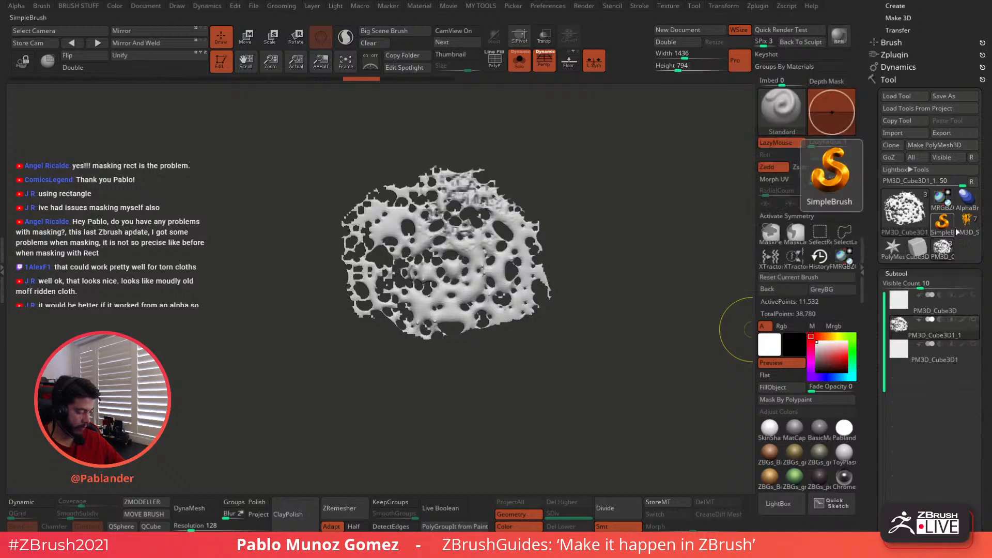
left_click(959, 230)
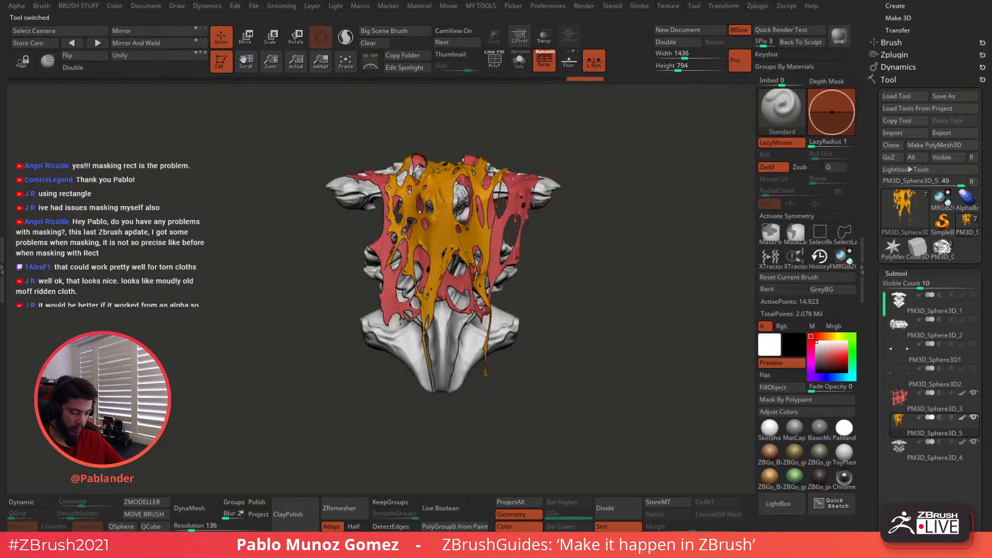
left_click(533, 200, "alt")
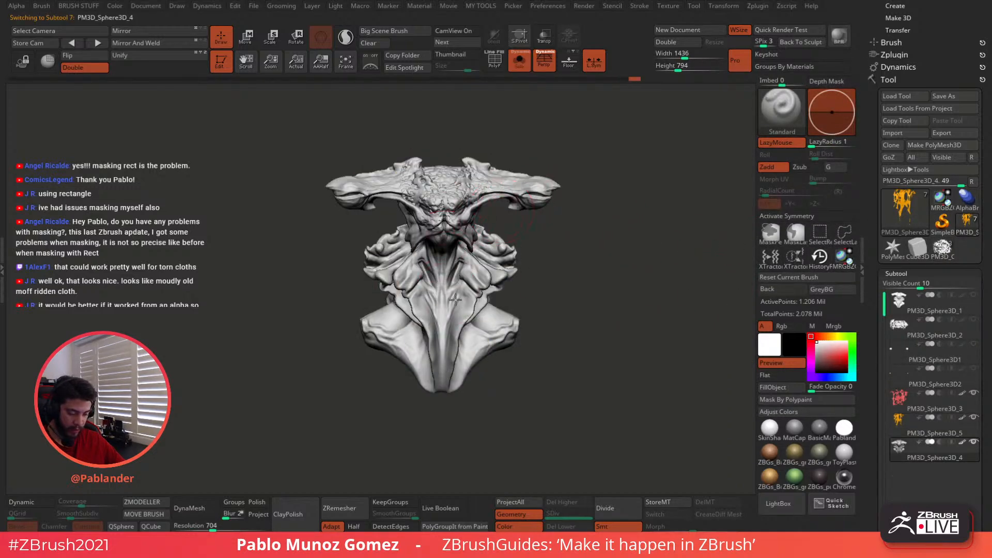
right_click_drag(471, 325, 485, 345, "ctrl")
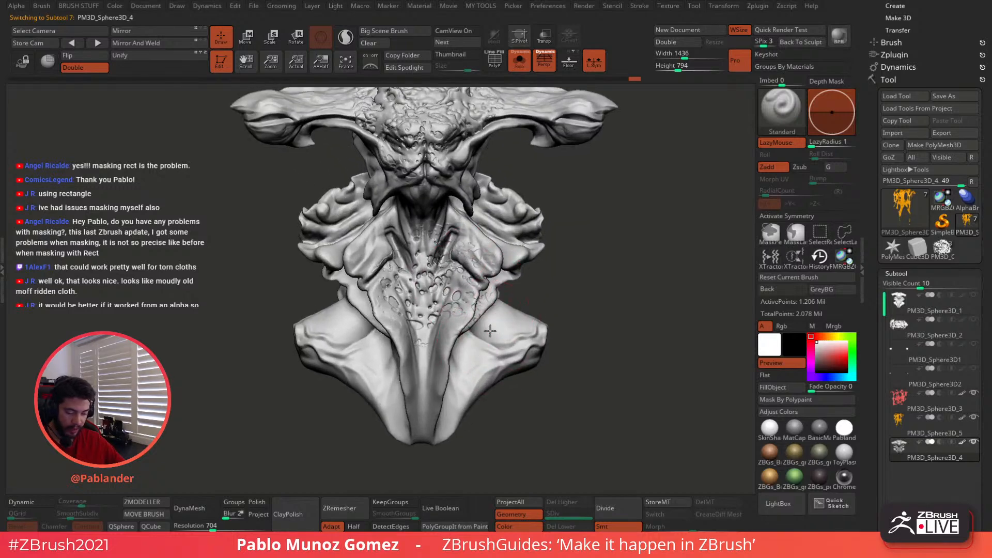
- Test-stamp the web alpha over the creature's lower body, then undo those stamps
mouse_move(490, 331)
left_mouse_down()
mouse_move(498, 341)
mouse_move(461, 373)
mouse_move(374, 373)
left_mouse_up()
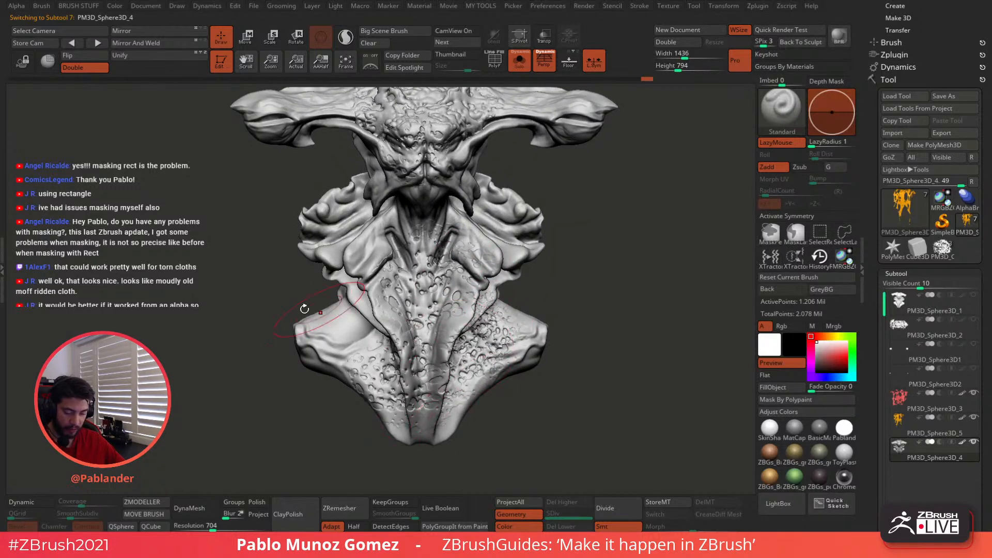
right_click_drag(305, 309, 381, 365)
right_click_drag(374, 306, 310, 310)
left_click_drag(362, 321, 356, 264)
mouse_move(361, 305)
right_mouse_down()
mouse_move(573, 279)
mouse_move(547, 262)
mouse_move(534, 217)
mouse_move(611, 265)
right_mouse_up()
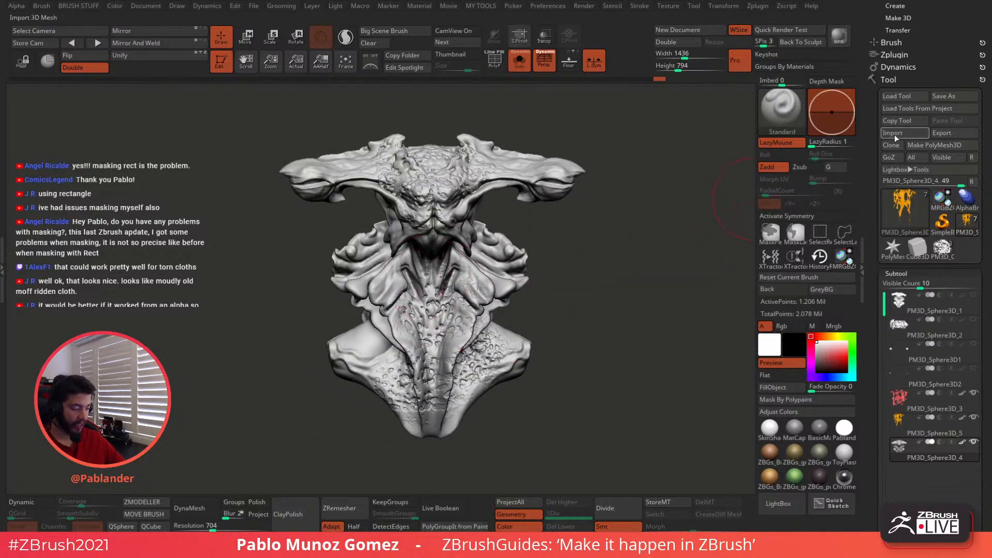
key("ctrl+z")
key("ctrl+z")
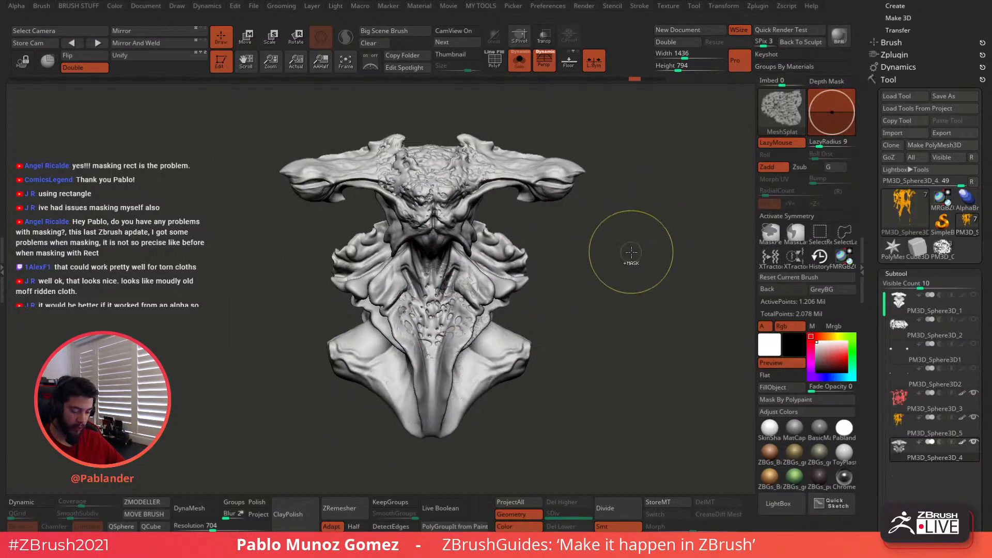
- Switch back to the web mesh tool and convert the web alpha into a mesh with the Flat option enabled
left_click(948, 250)
key("space")
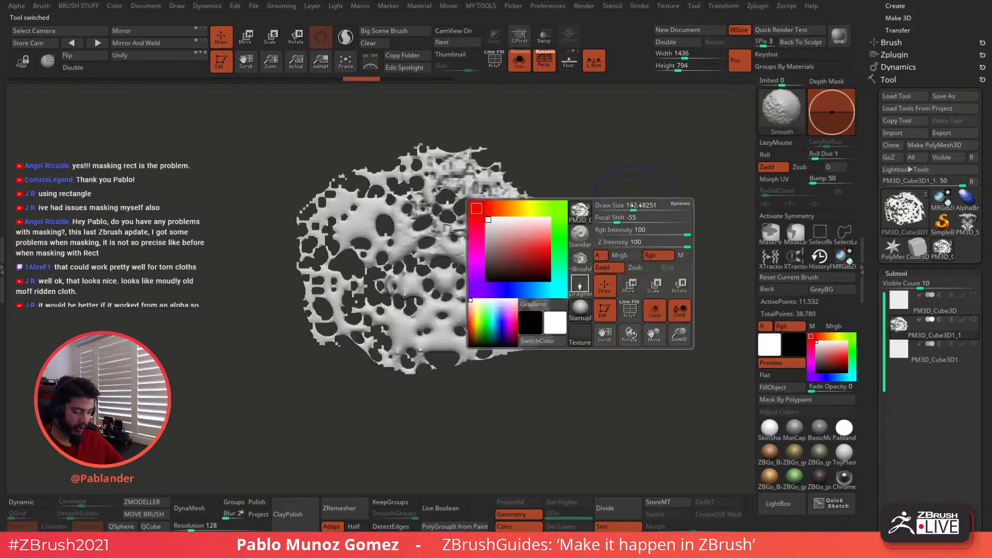
left_click_drag(928, 79, 939, 166)
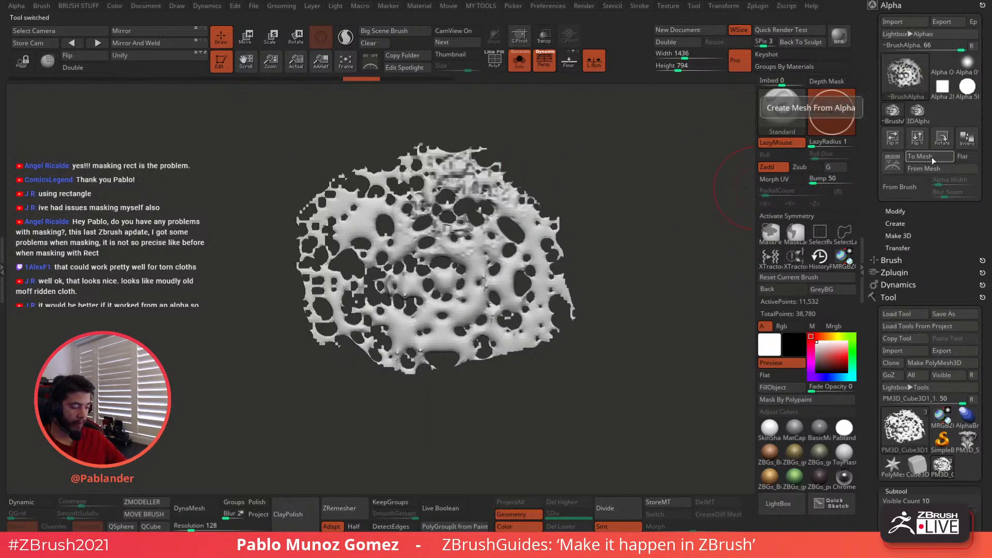
left_click(965, 157)
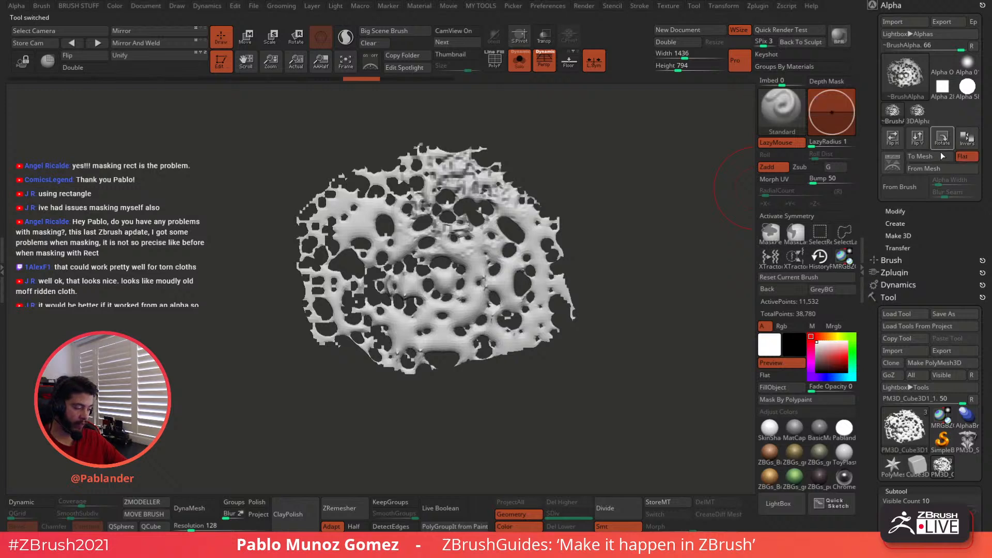
left_click(965, 157)
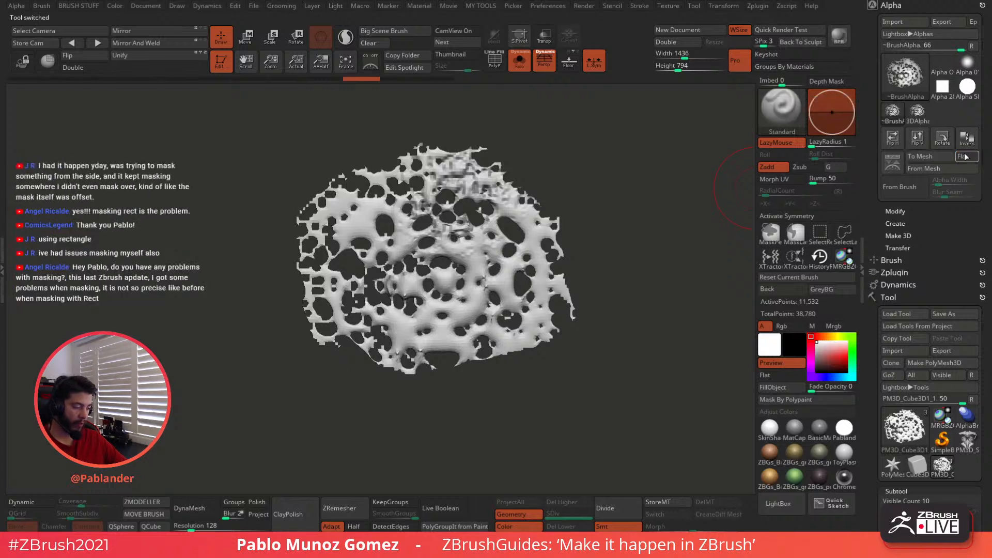
left_click(966, 157)
left_click(924, 156)
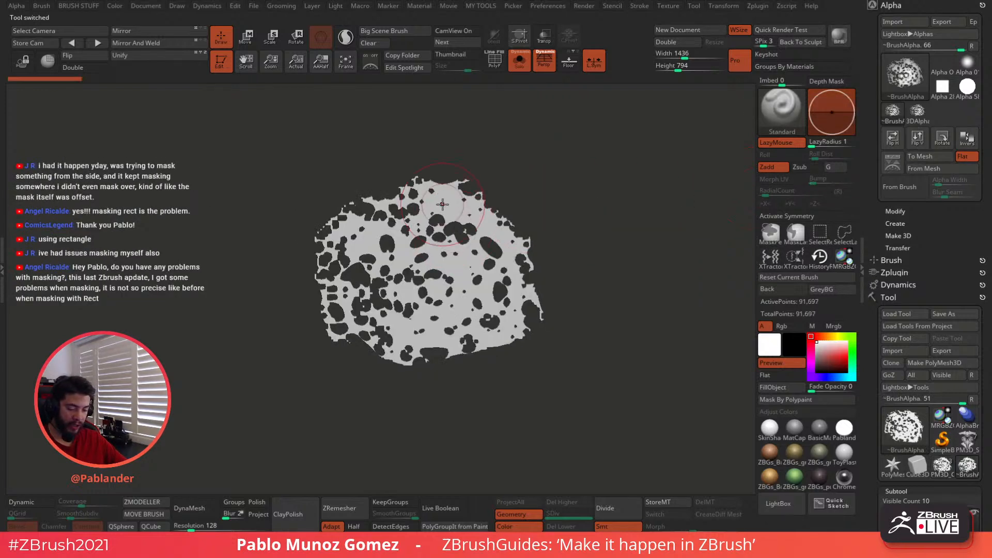
- Examine the flat web mesh from several angles and inspect its polygon density and holes with PolyFrame
key("shift+f")
key("shift+f")
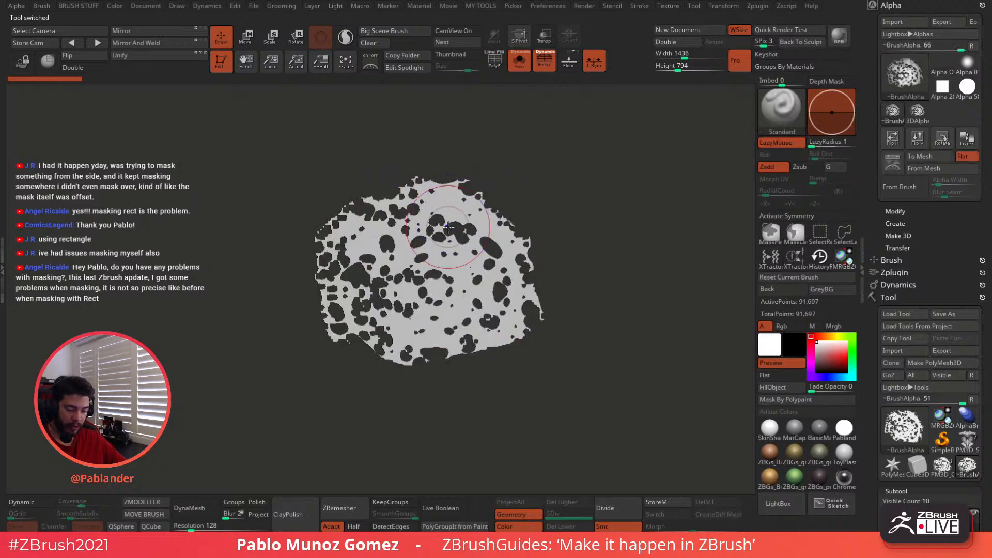
right_click_drag(455, 199, 557, 358)
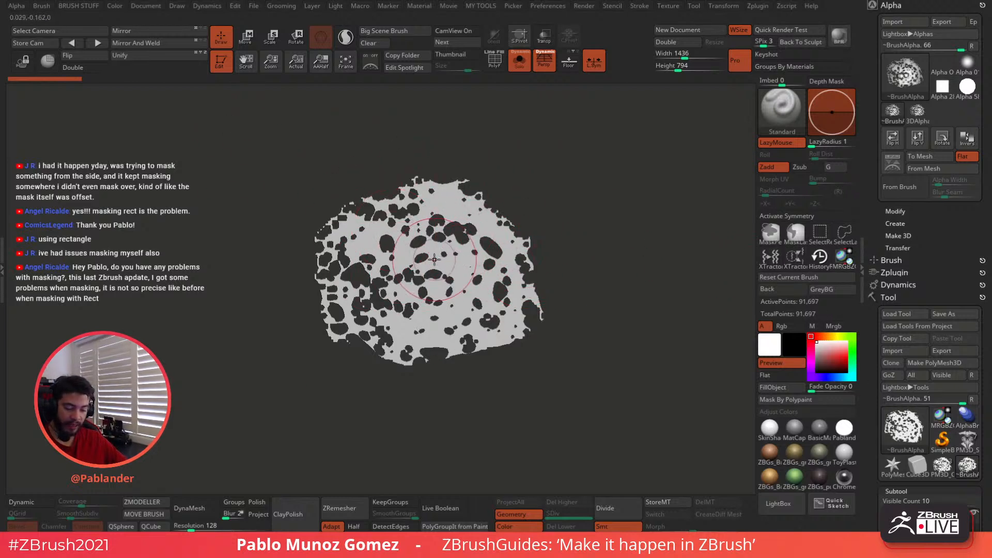
key("shift+f")
right_click_drag(422, 226, 455, 228)
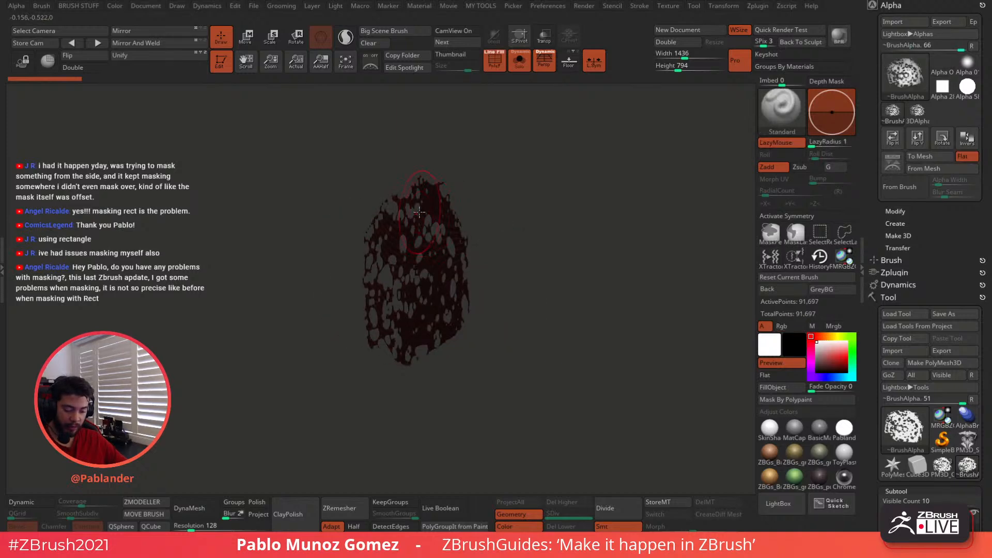
right_click_drag(421, 258, 449, 351, "alt")
right_click_drag(439, 289, 466, 313)
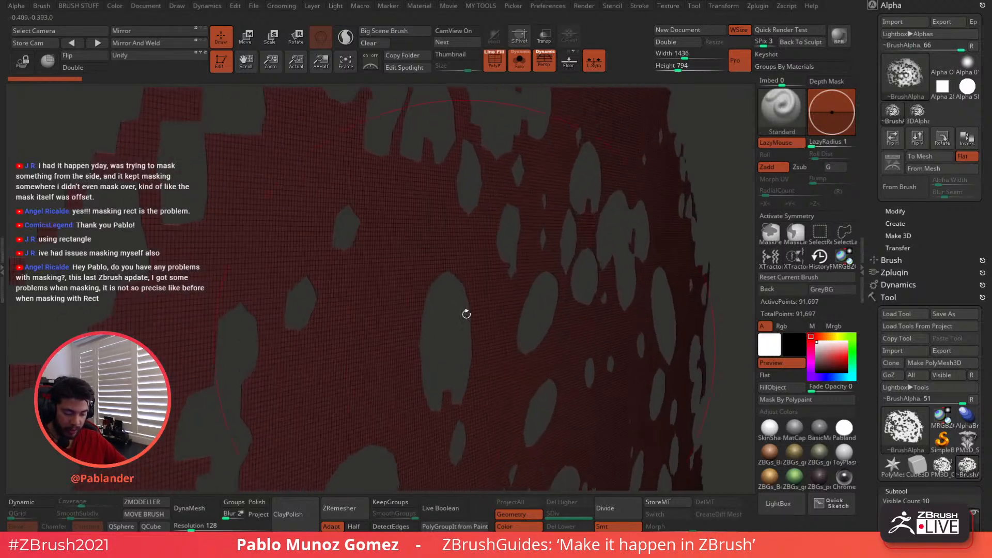
right_click_drag(448, 352, 483, 179, "ctrl")
key("shift+f")
mouse_move(550, 213)
right_mouse_down()
mouse_move(509, 216)
mouse_move(548, 273)
mouse_move(554, 222)
mouse_move(531, 210)
right_mouse_up()
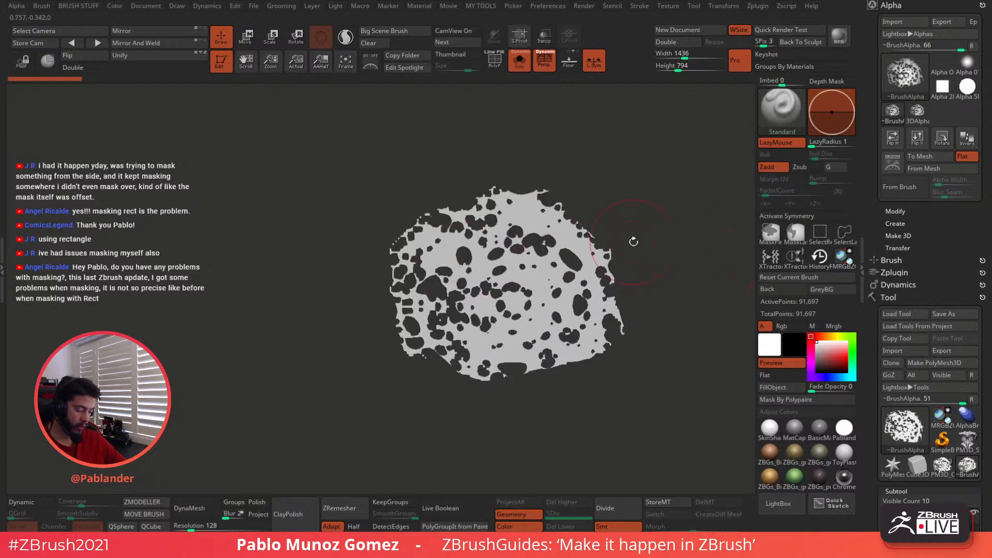
right_click_drag(633, 241, 579, 240)
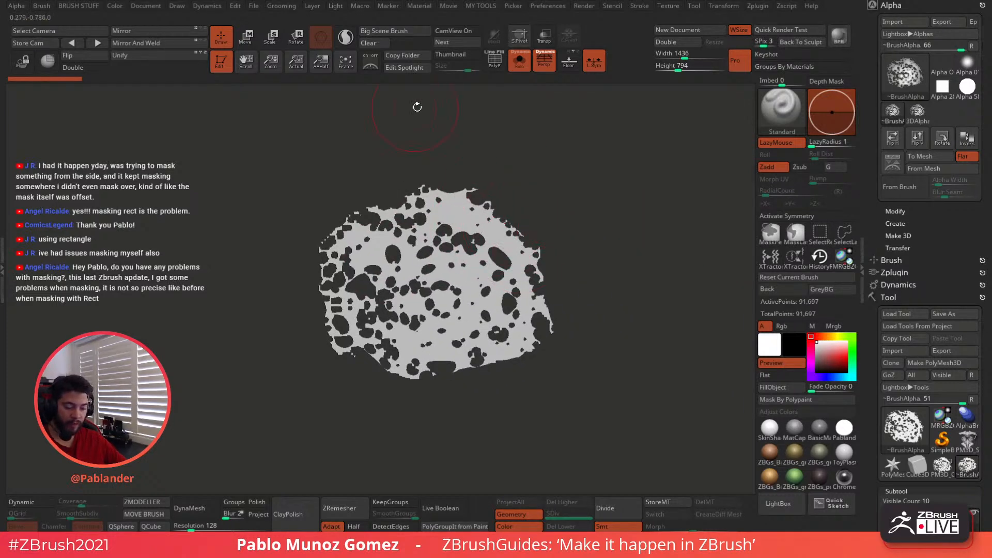
mouse_move(461, 278)
left_mouse_down("ctrl+alt")
mouse_move(490, 297)
mouse_move(553, 301)
left_mouse_up("ctrl+alt")
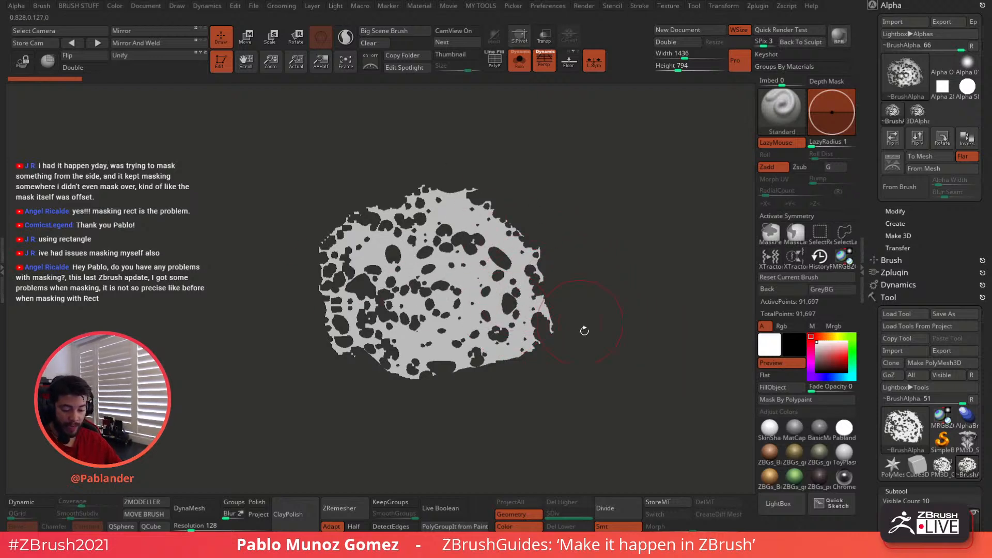
- Switch to the ExtrudeProfile brush and look through its available profile shapes
left_click(782, 109)
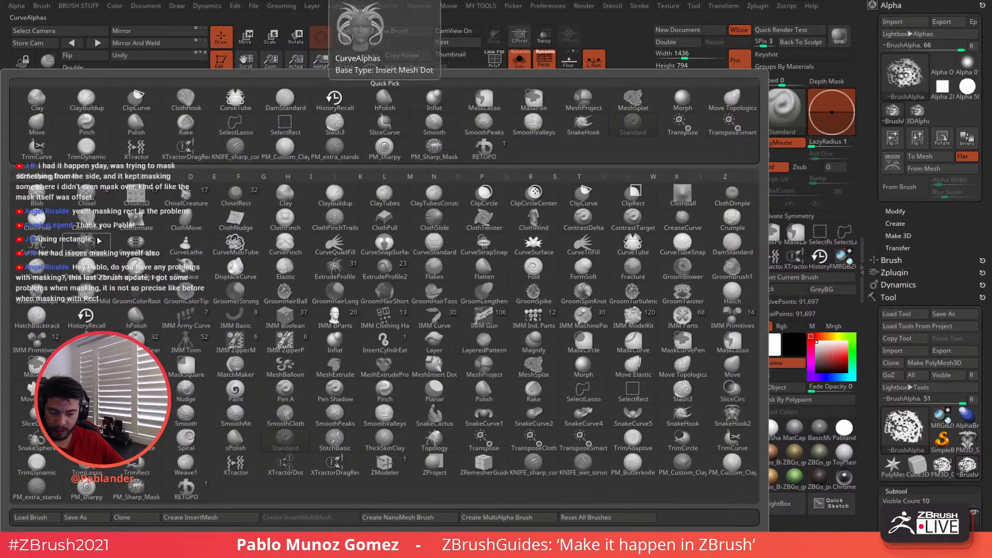
left_click(46, 247)
left_click(782, 113)
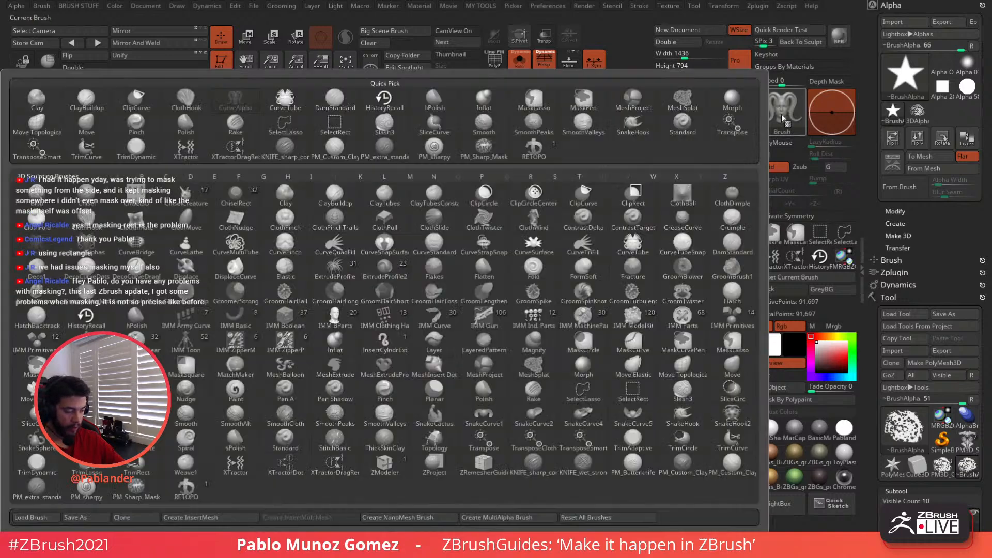
left_click(335, 272)
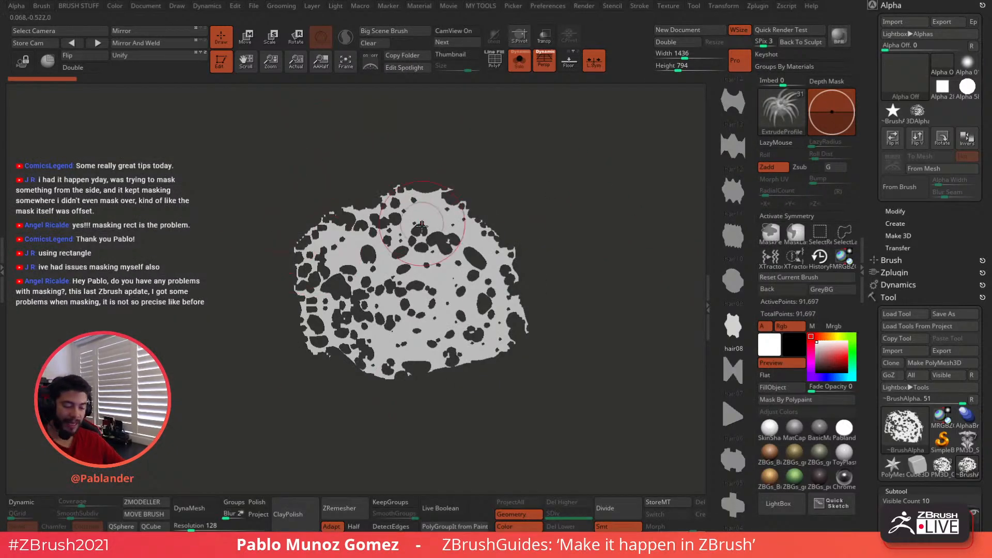
scroll(734, 206, "down", 6)
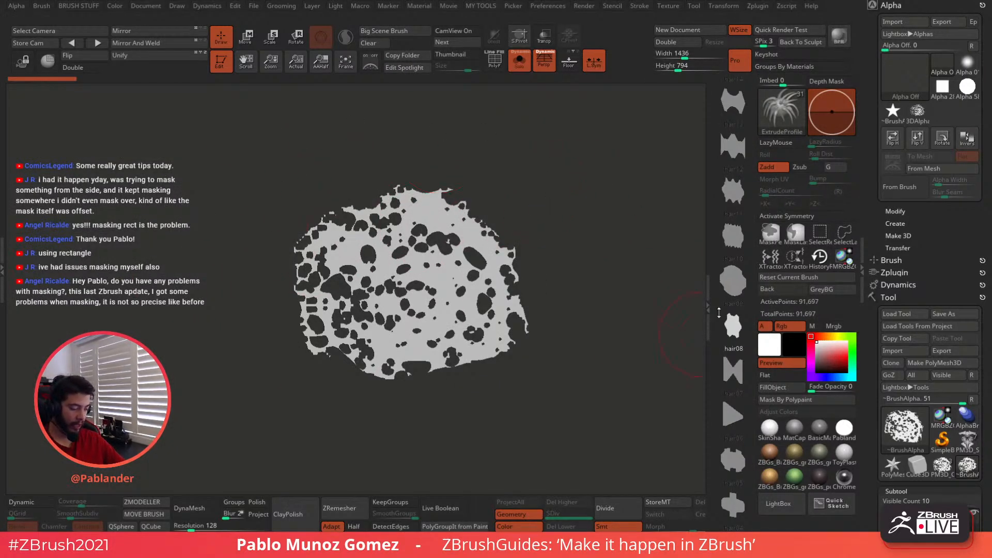
scroll(735, 158, "down", 8)
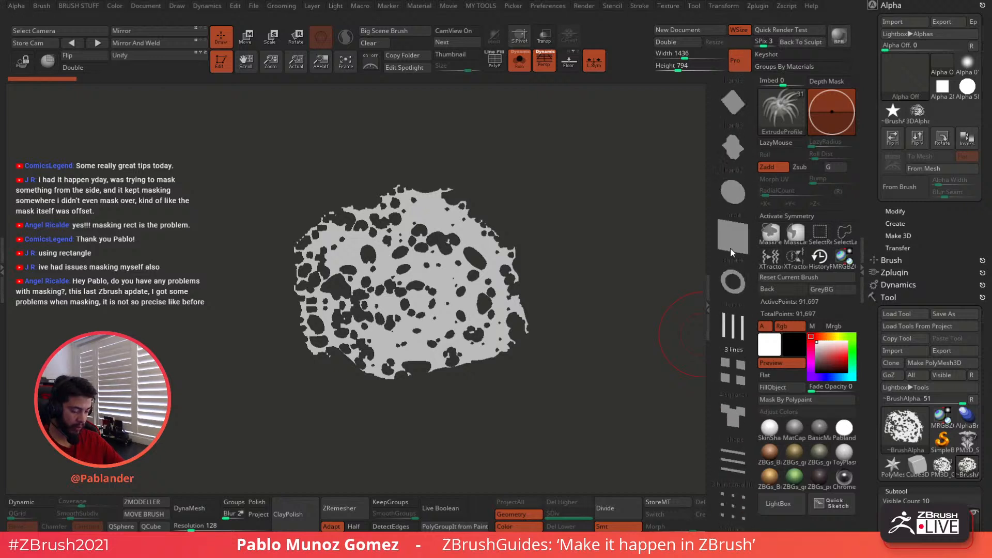
scroll(734, 264, "down", 10)
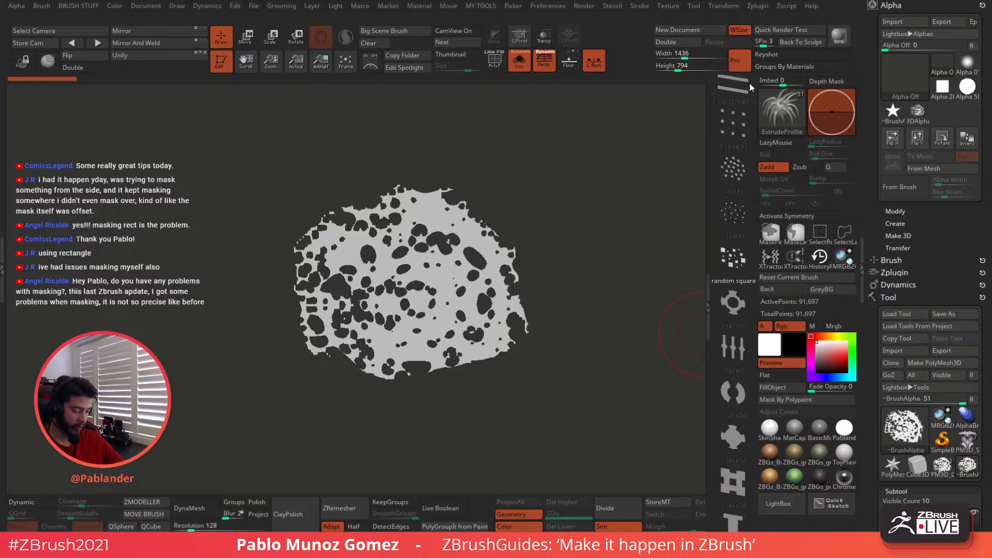
scroll(752, 202, "down", 1)
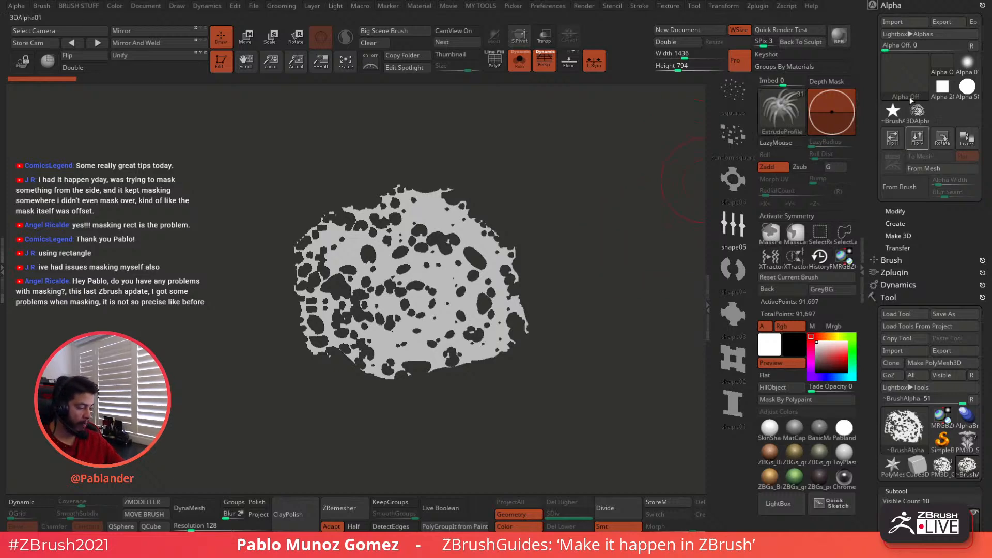
- Add the flat web mesh to the ExtrudeProfile brush as a new profile using From Mesh
left_click(899, 261)
left_click_drag(901, 260, 928, 142)
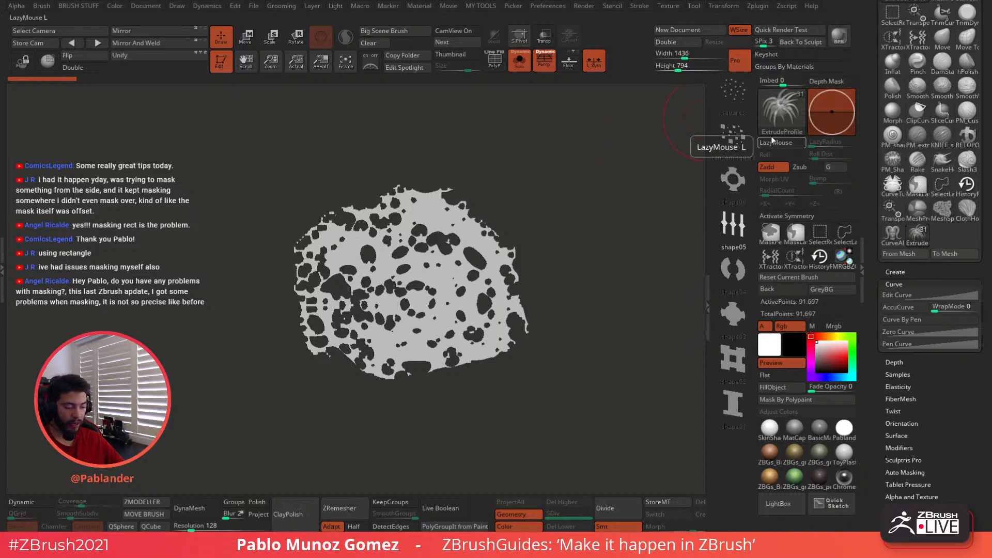
left_click(798, 233)
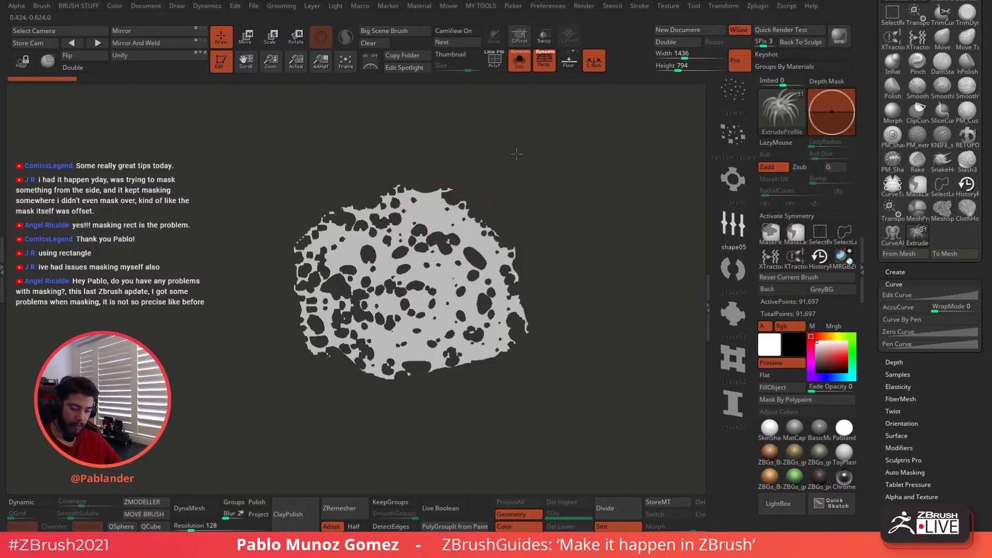
left_click_drag(541, 142, 538, 153)
left_click_drag(559, 186, 560, 185)
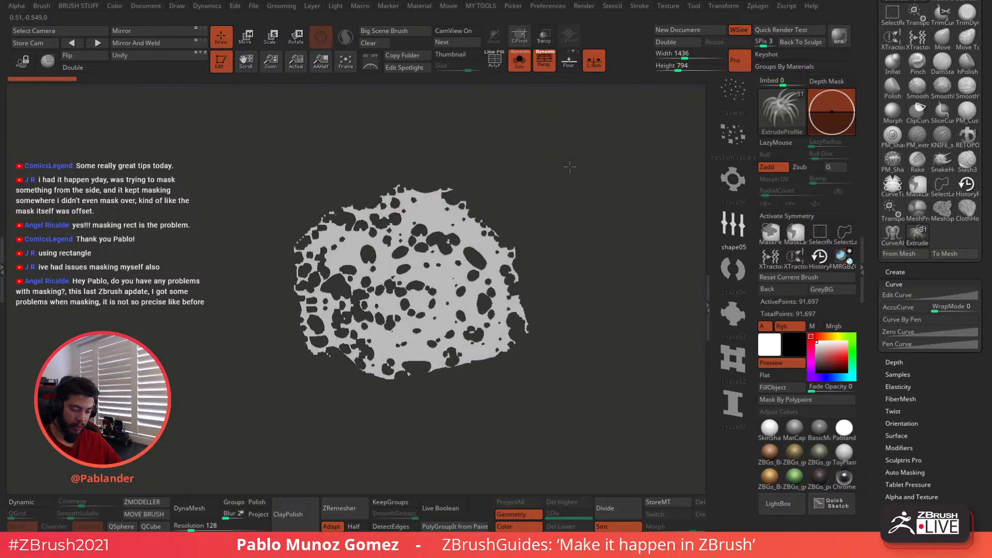
left_click(913, 253)
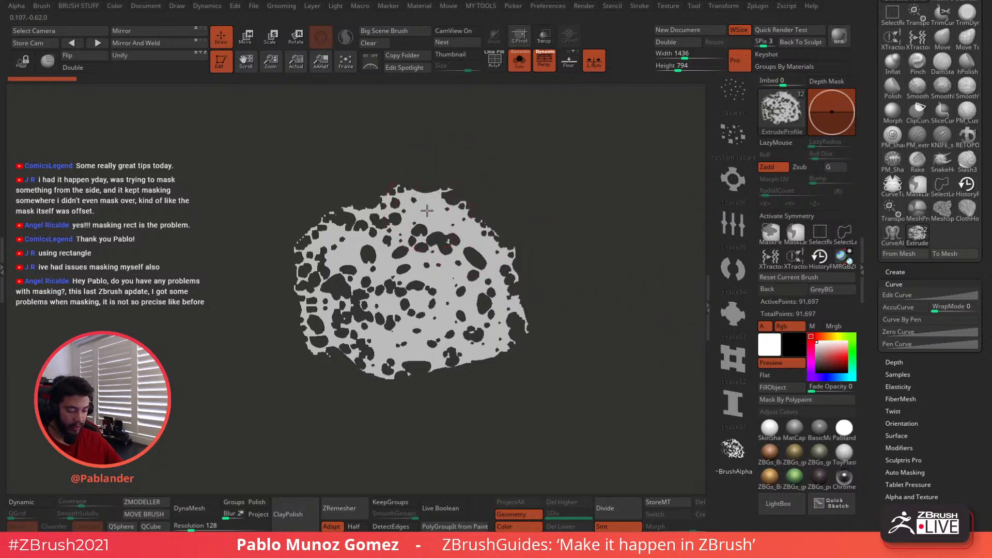
- Extrude the web profile along a curved stroke starting on the flat mesh, isolate the extruded piece and inspect its perforated end
left_click_drag(609, 387, 609, 387)
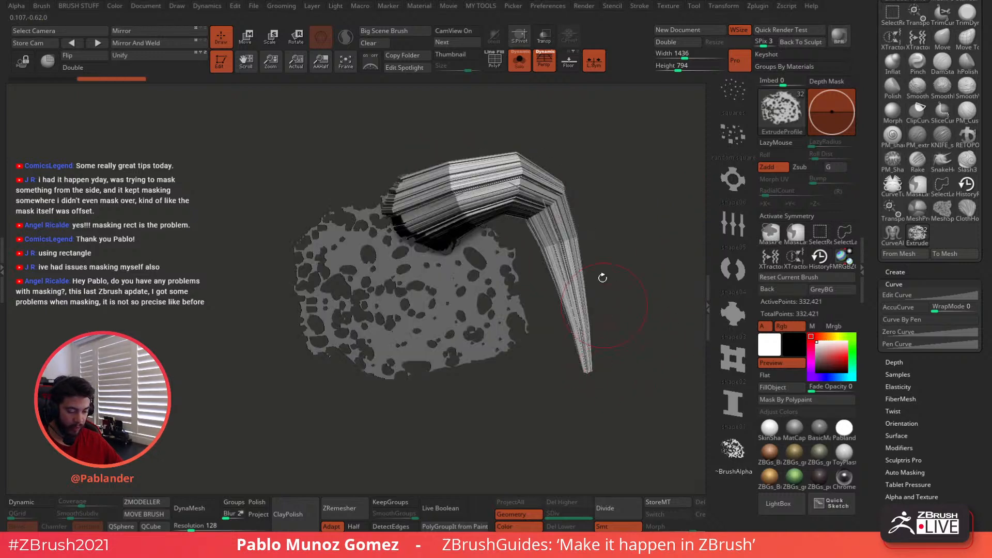
left_click(422, 290)
left_click(464, 204, "ctrl+shift")
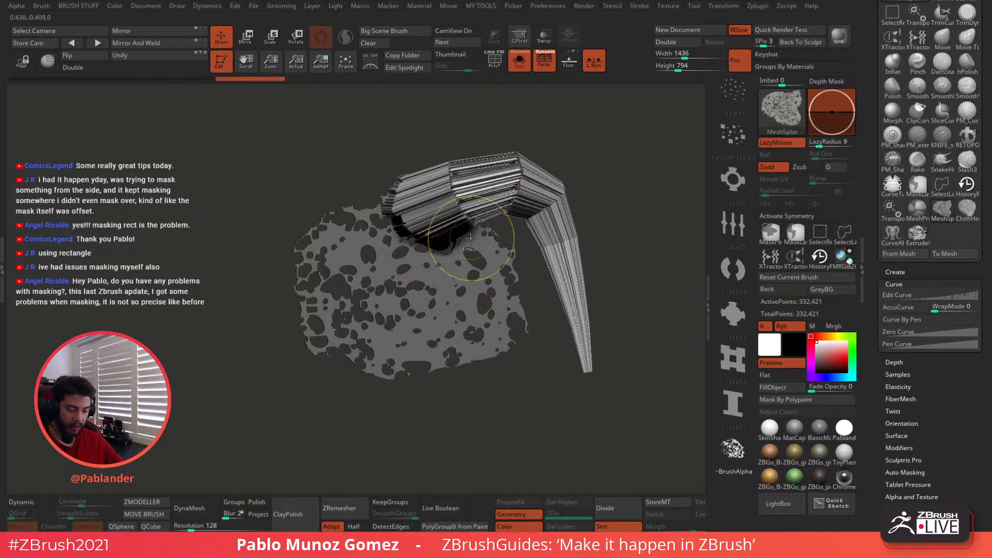
key("ctrl+z")
left_click(467, 287, "ctrl+shift")
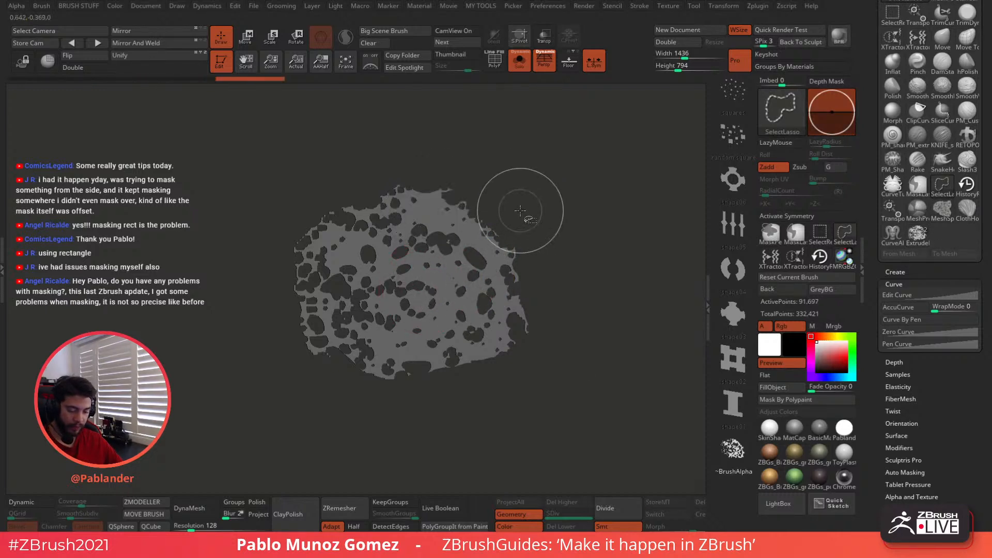
left_click_drag(520, 211, 527, 244, "ctrl+shift")
left_click_drag(408, 252, 544, 240)
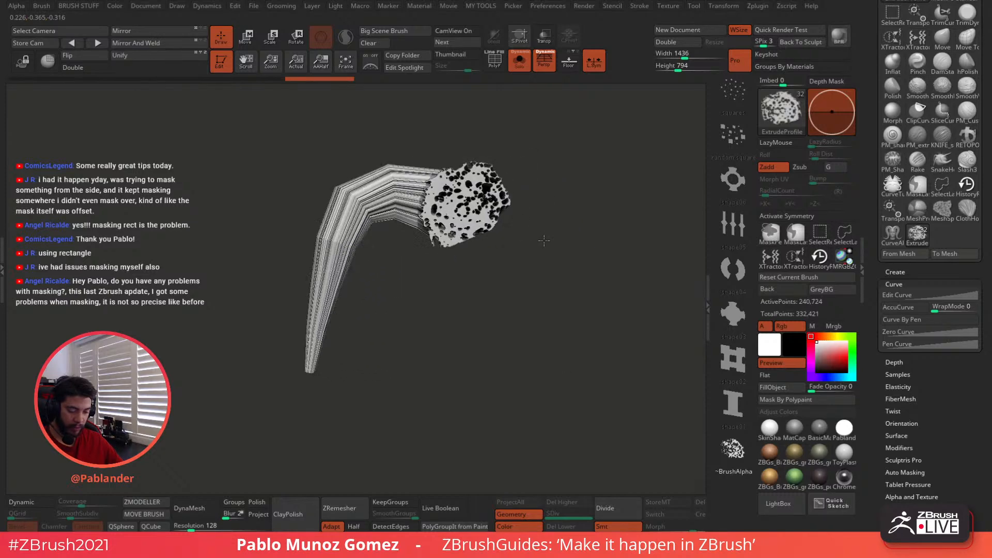
left_click_drag(547, 161, 532, 279, "alt")
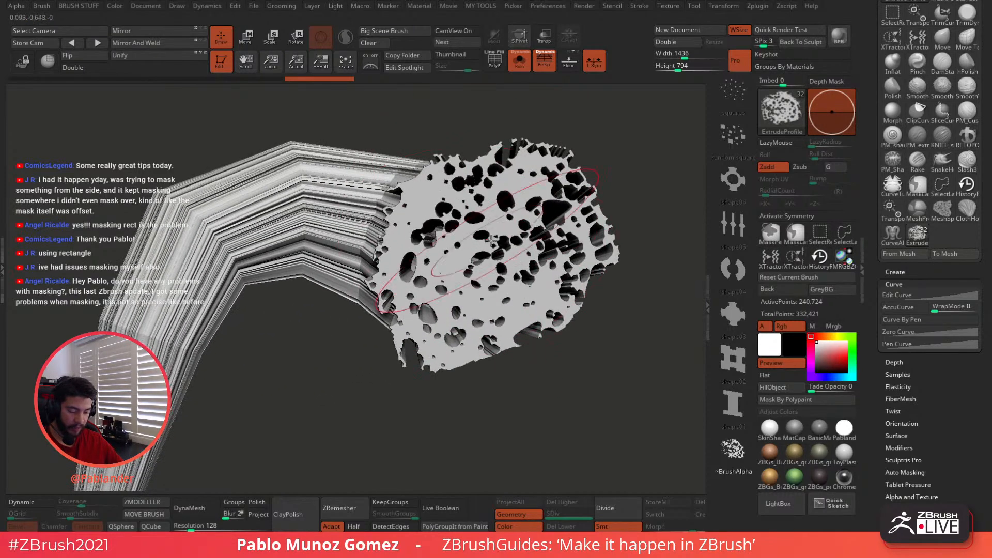
mouse_move(660, 372)
left_mouse_down("alt")
mouse_move(509, 271)
mouse_move(451, 293)
left_mouse_up("alt")
- Soften the isolated curved extrusion with the Polish deformation and check its shape from several angles
key("shift")
key("1")
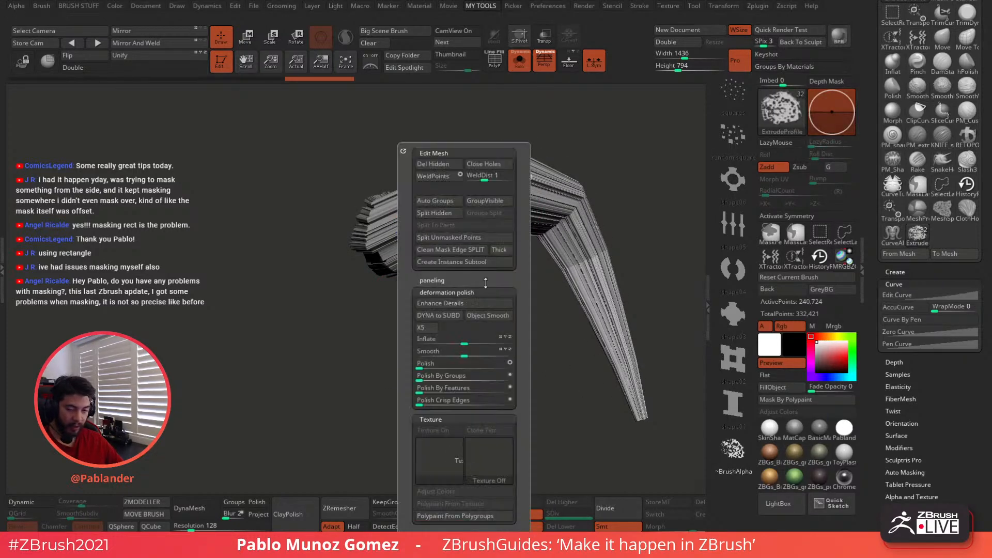
left_click(475, 351)
left_click(476, 350)
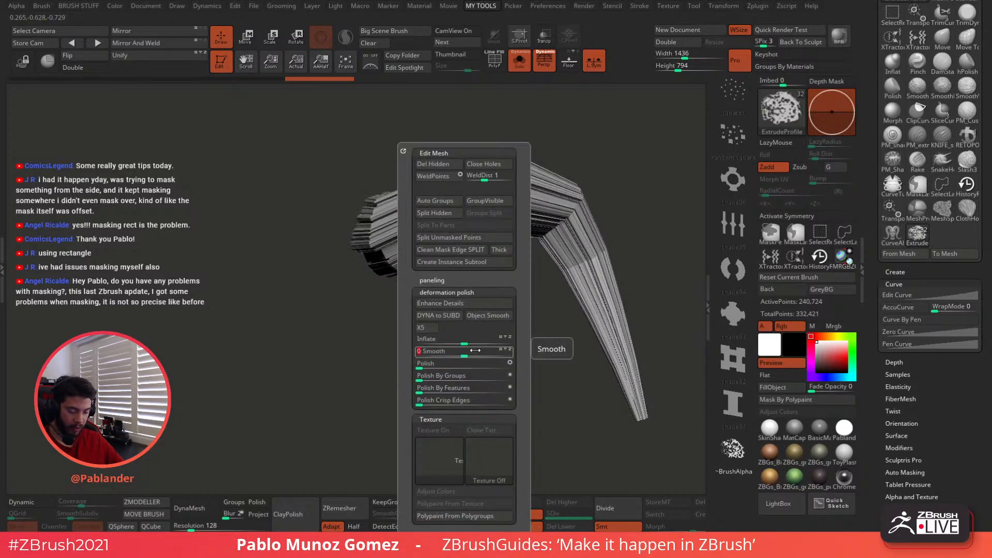
left_click(449, 365)
left_click_drag(473, 305, 429, 209)
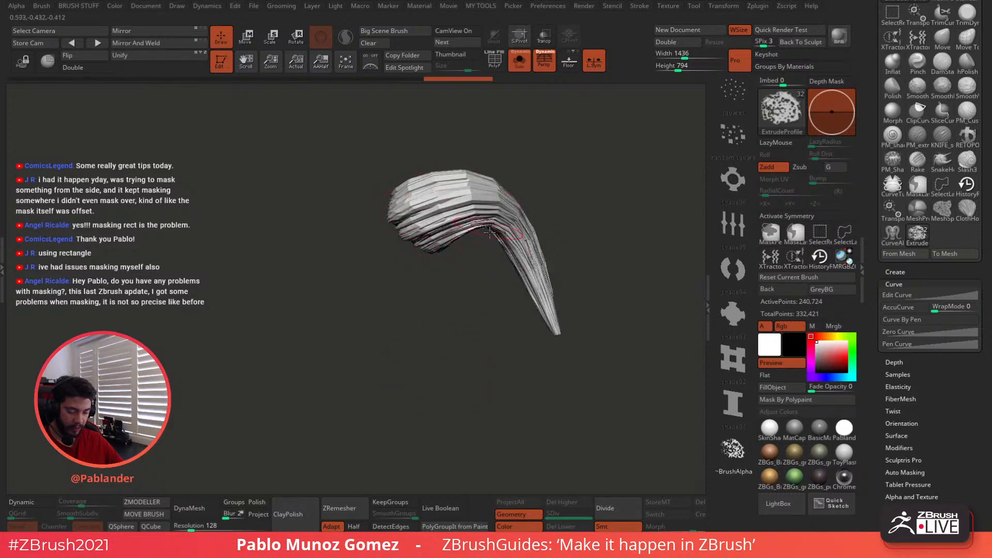
left_click_drag(544, 177, 435, 171)
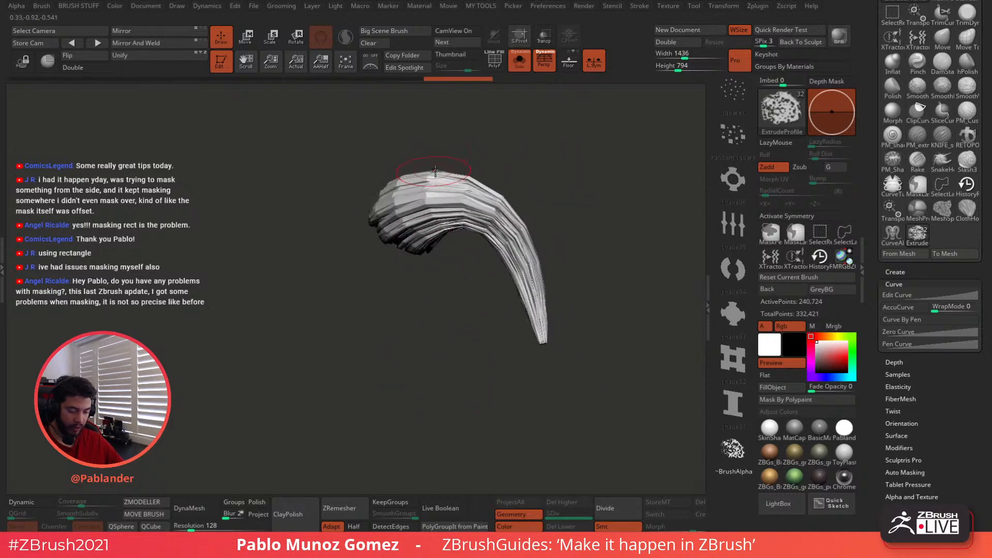
- Display the wireframe on the isolated polished extrusion and examine the spacing of its segments up close
key("space")
key("shift")
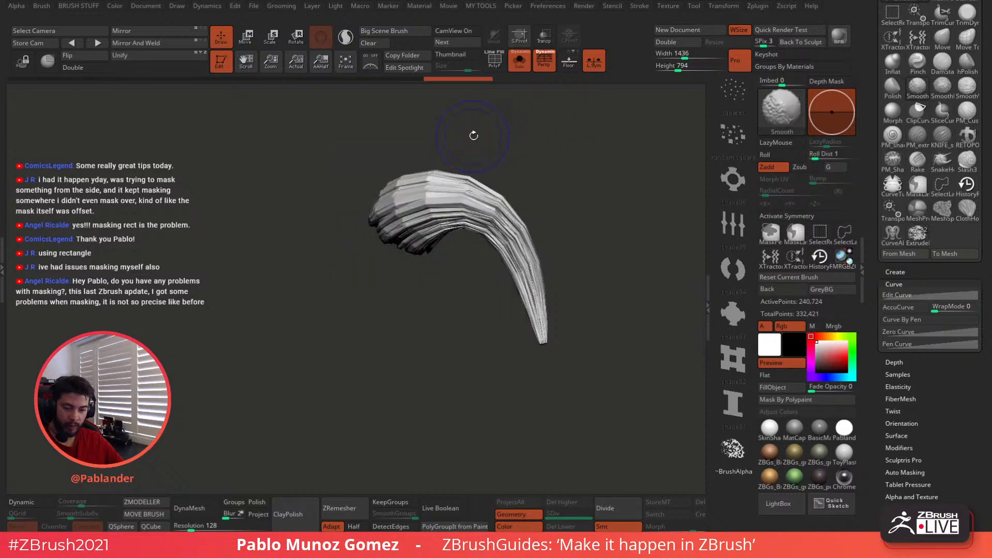
key("shift+f")
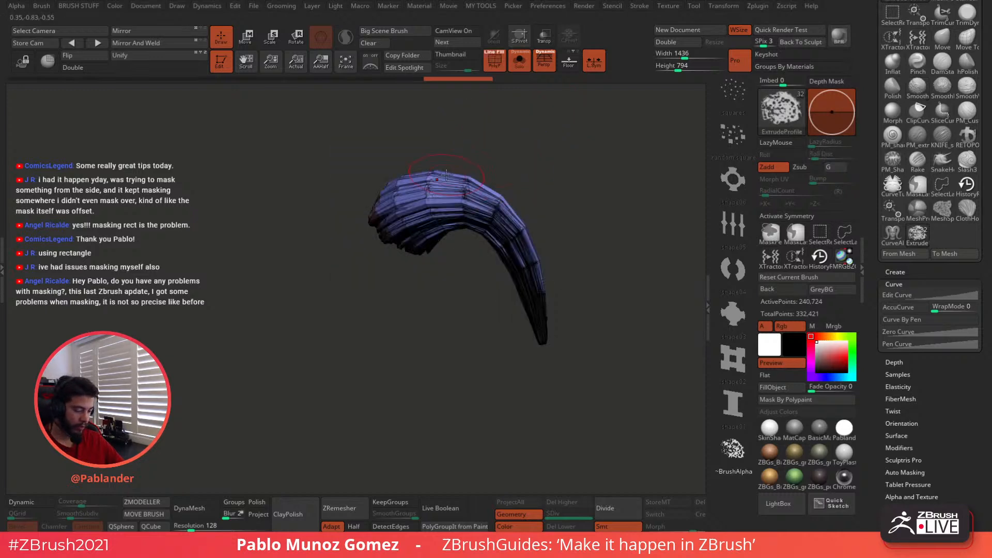
scroll(448, 175, "up", 3)
right_click_drag(458, 177, 473, 178)
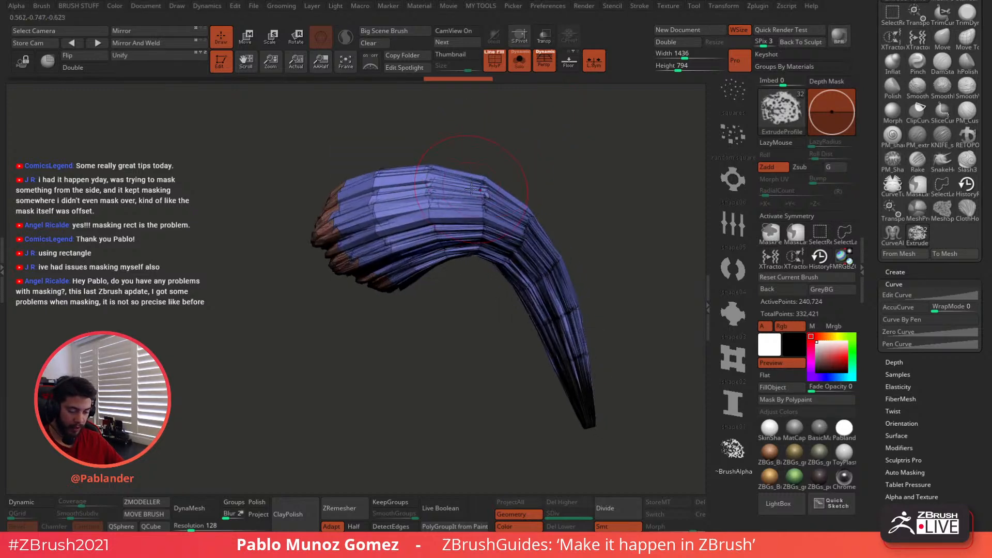
- Undo the Polish deformation, inspect the extrusion's original wireframe up close, and hide the wireframe again
key("ctrl+z")
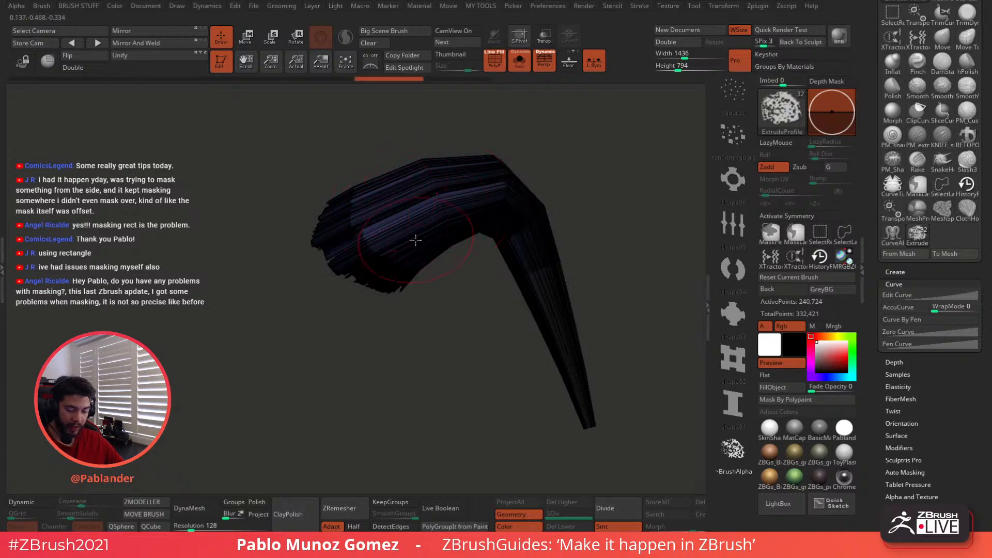
scroll(406, 233, "up", 5)
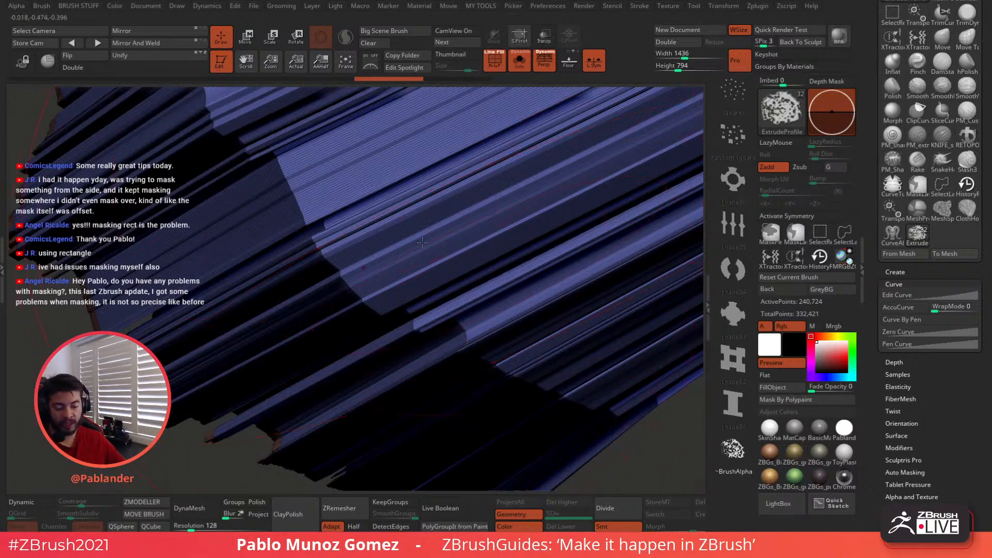
right_click_drag(448, 276, 372, 201, "ctrl")
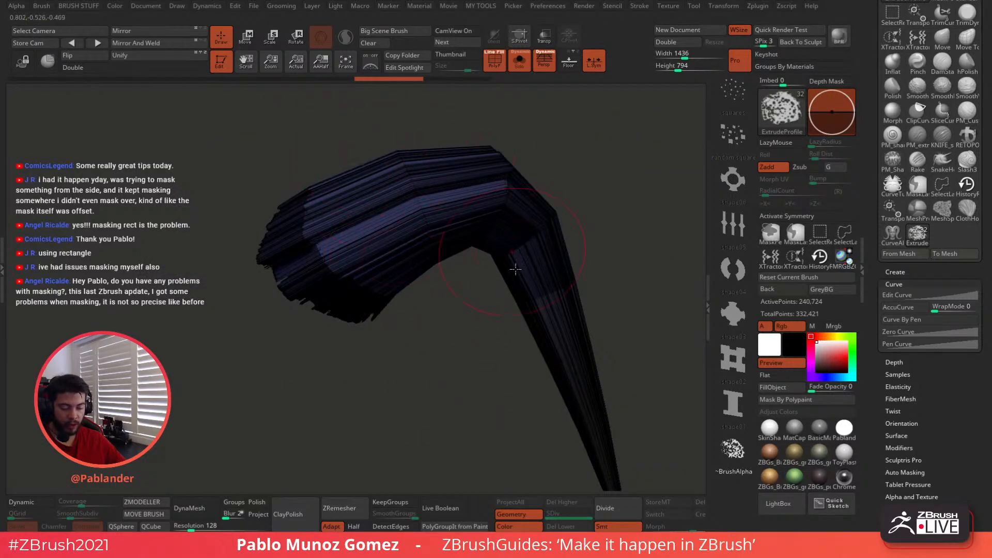
key("shift+f")
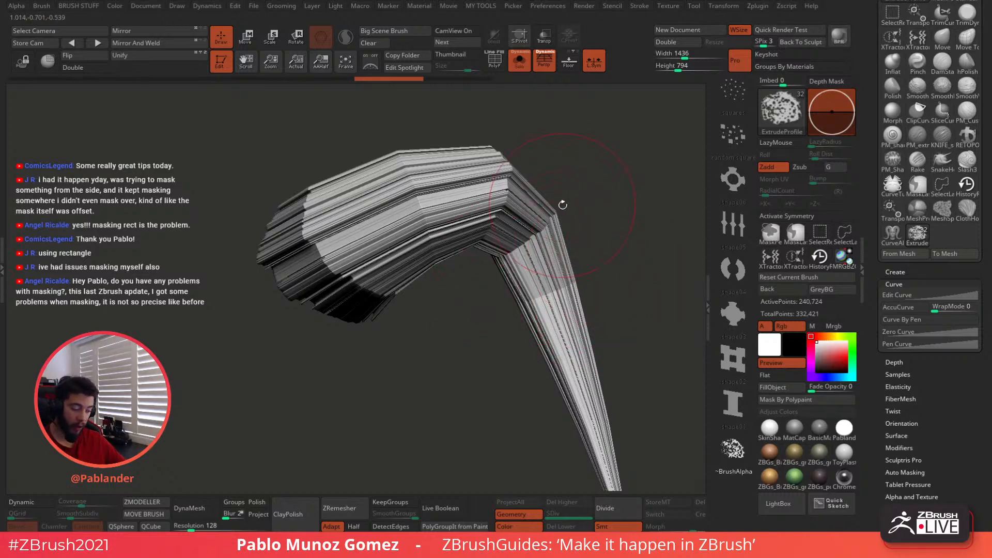
- Unhide the rest of the model so the flat web and the curved extrusion are both displayed
right_click_drag(597, 237, 553, 208, "ctrl")
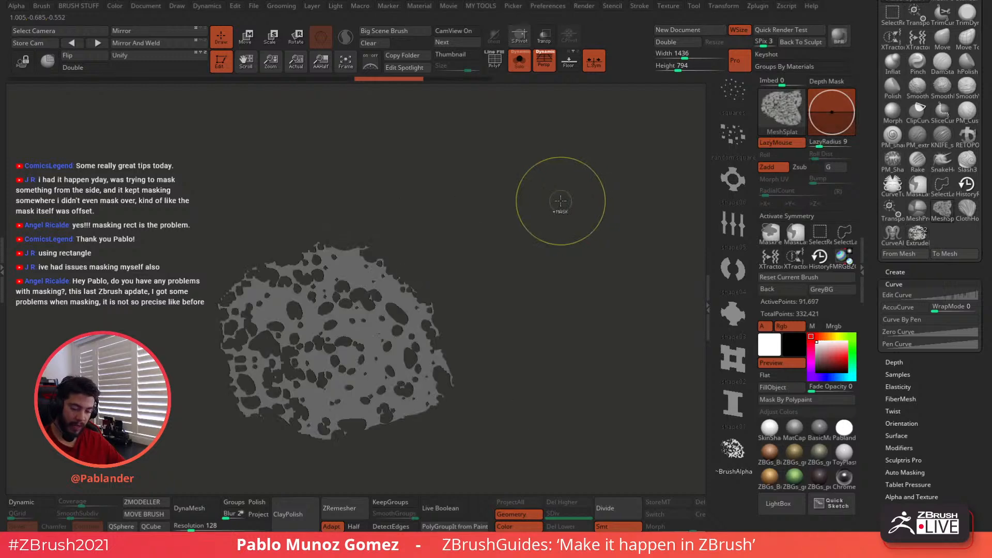
left_click(561, 201, "ctrl+shift")
mouse_move(560, 201)
left_mouse_down("ctrl")
mouse_move(579, 225)
mouse_move(534, 212)
mouse_move(541, 187)
left_mouse_up("ctrl")
- Set the ExtrudeProfile brush's Curve Res to 6 and extrude the web profile along an arched stroke from the flat web's upper edge
left_click_drag(893, 369, 895, 308)
left_click(908, 260, "shift")
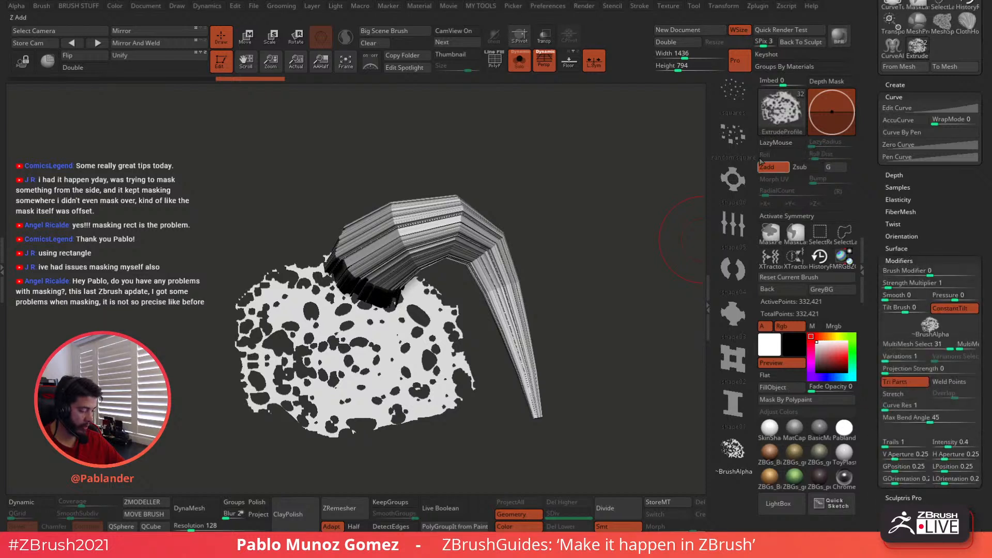
left_click_drag(959, 228, 957, 178)
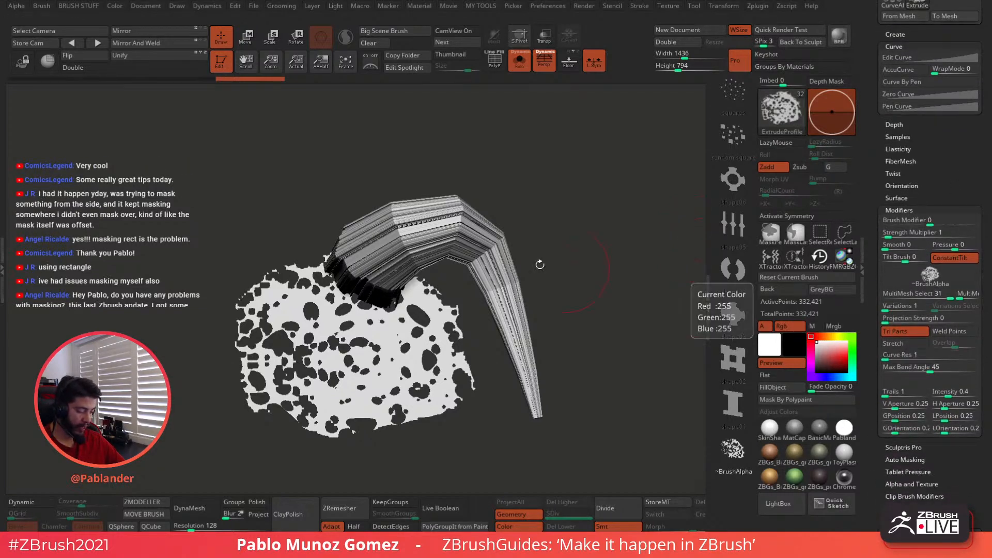
left_click(889, 356)
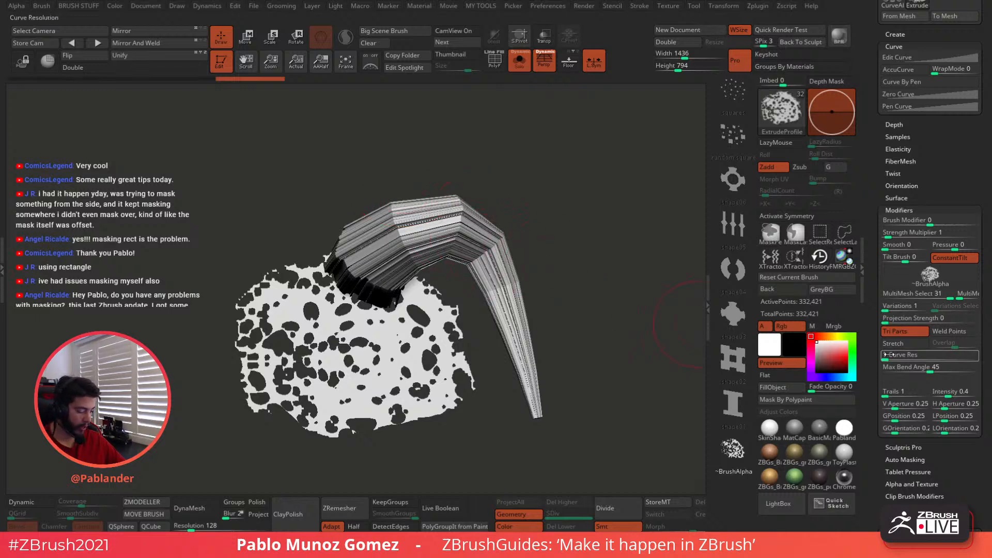
type("3")
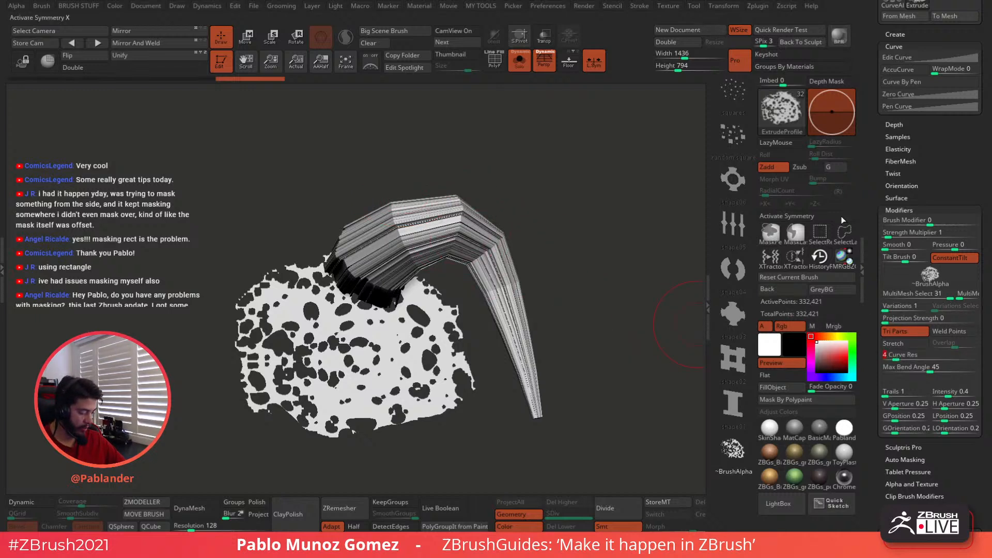
left_click(903, 357)
mouse_move(298, 292)
left_mouse_down()
mouse_move(289, 253)
mouse_move(551, 166)
left_mouse_up()
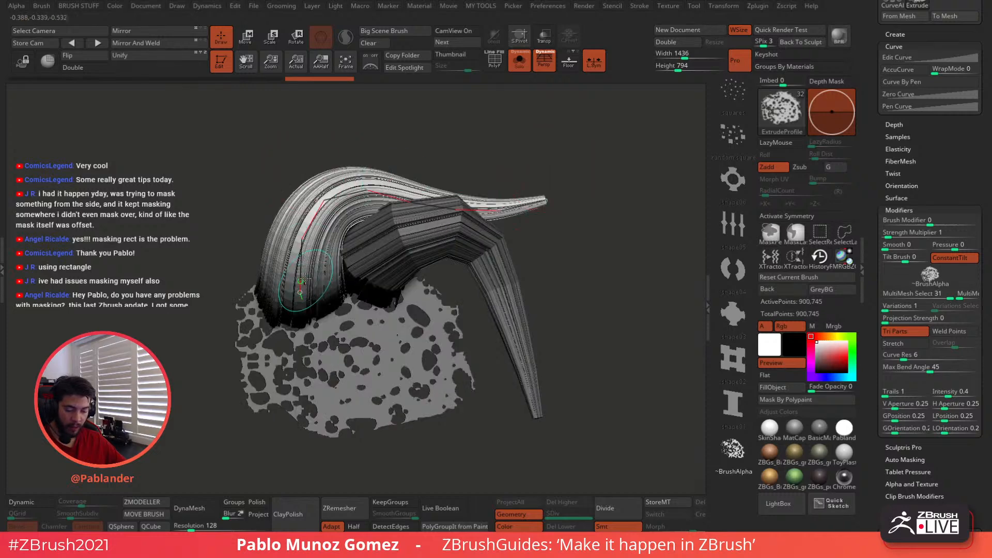
- Extrude another web profile along a downward stroke starting near the middle of the flat web
mouse_move(306, 282)
right_mouse_down()
mouse_move(277, 217)
mouse_move(484, 241)
right_mouse_up()
right_click_drag(536, 277, 517, 233)
right_click(493, 278)
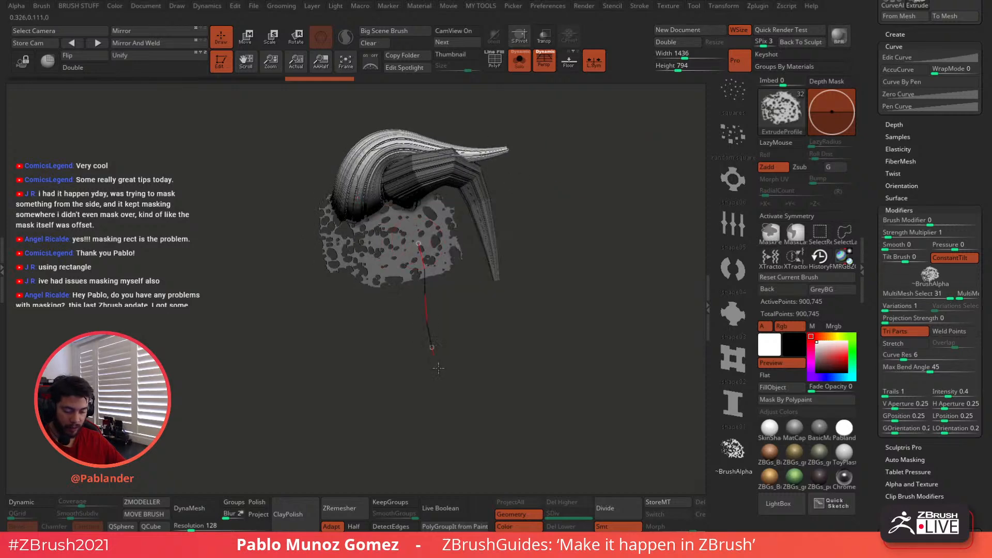
right_click_drag(512, 325, 548, 326, "alt")
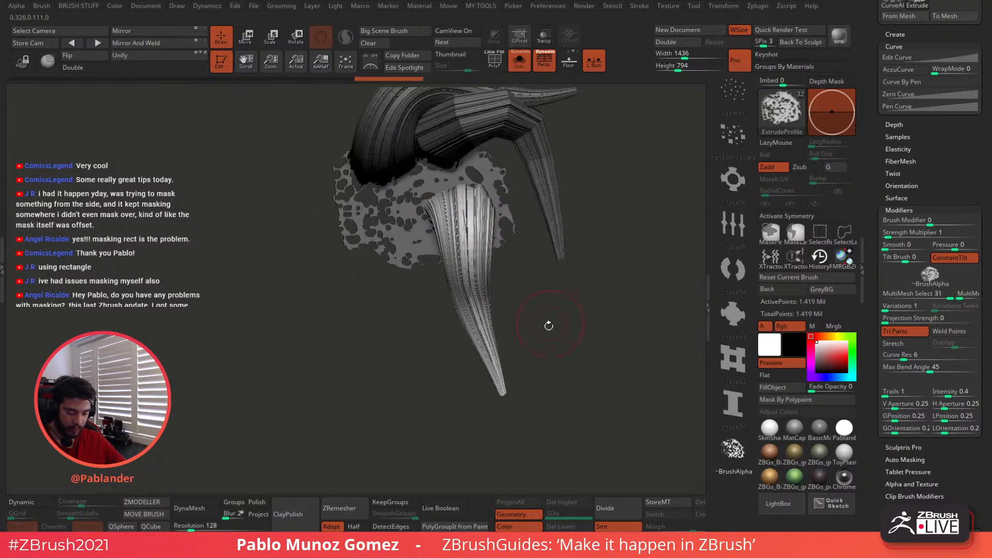
left_click(499, 369)
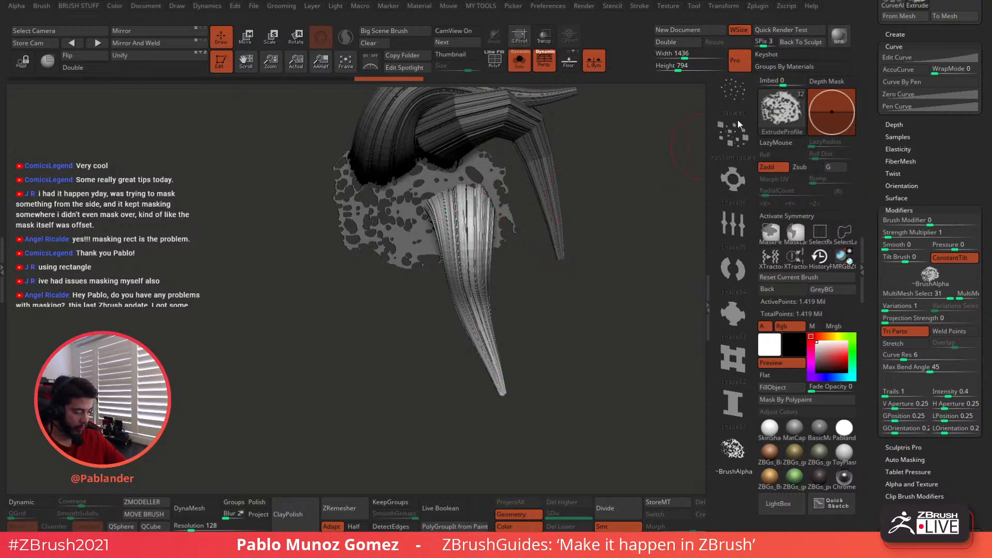
- Apply the random squares profile to the downward extrusion, check it from the side and pull its tip further down
left_click(731, 134)
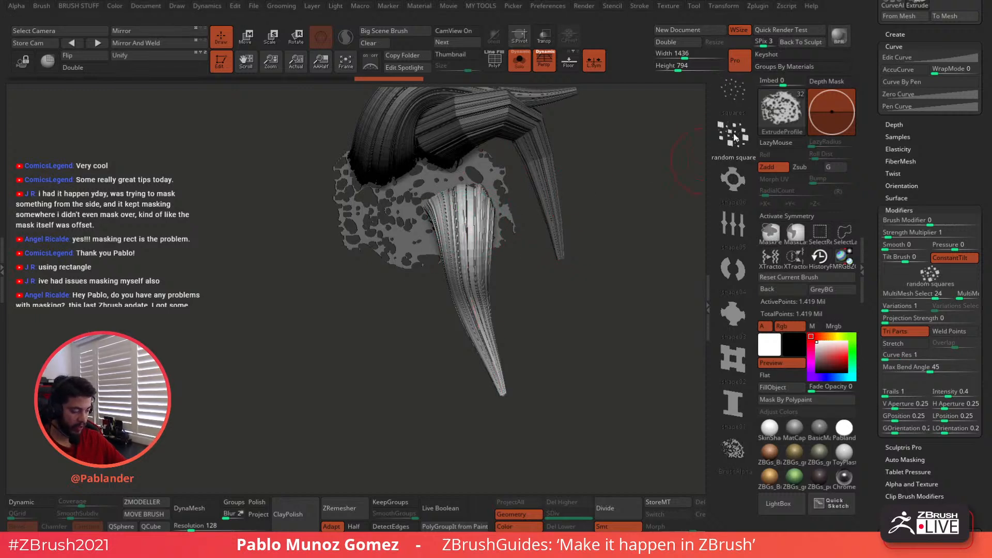
left_click(466, 239)
left_click_drag(533, 241, 568, 284)
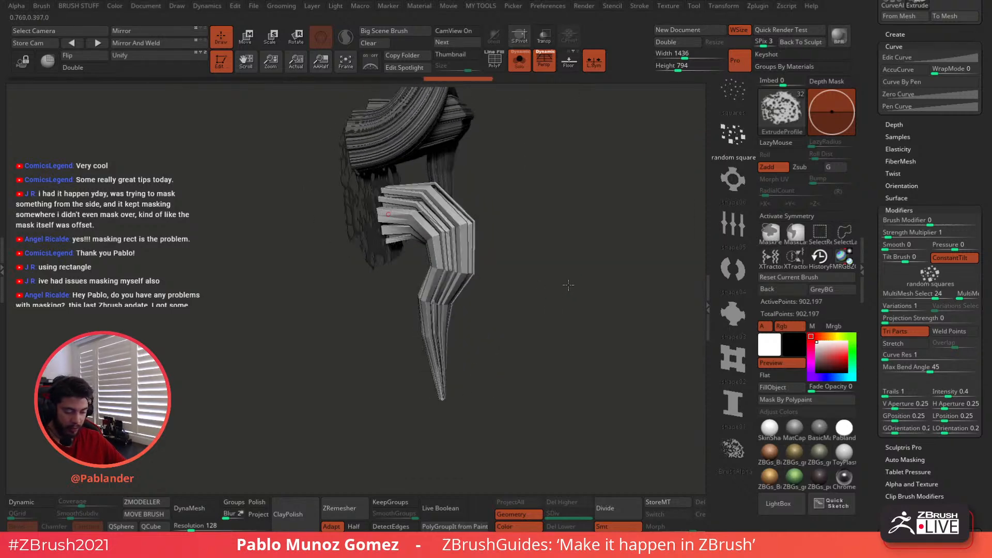
left_click_drag(516, 266, 471, 271)
left_click_drag(497, 403, 499, 447)
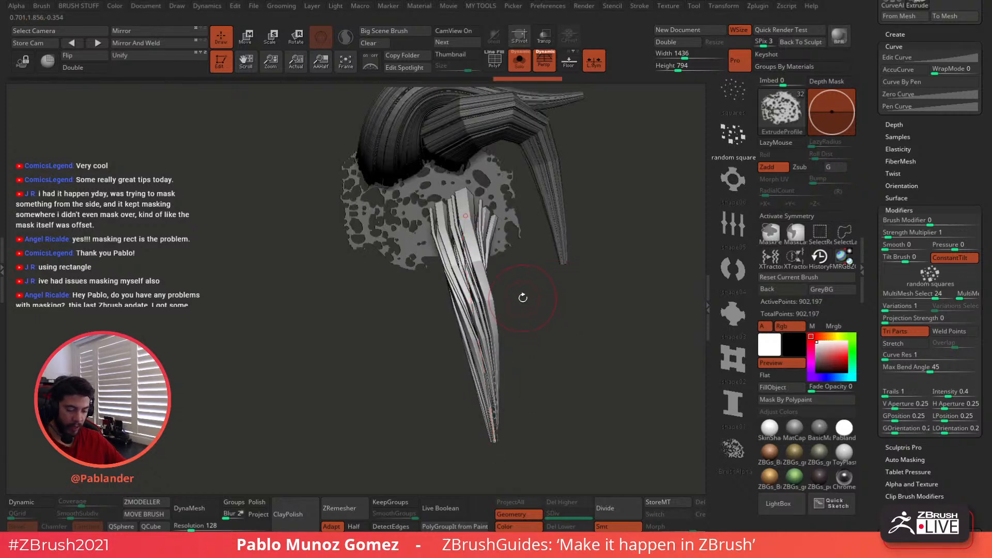
- Reshape the random squares extrusion by moving points along its curve and lengthening the strand
left_click_drag(562, 316, 535, 283)
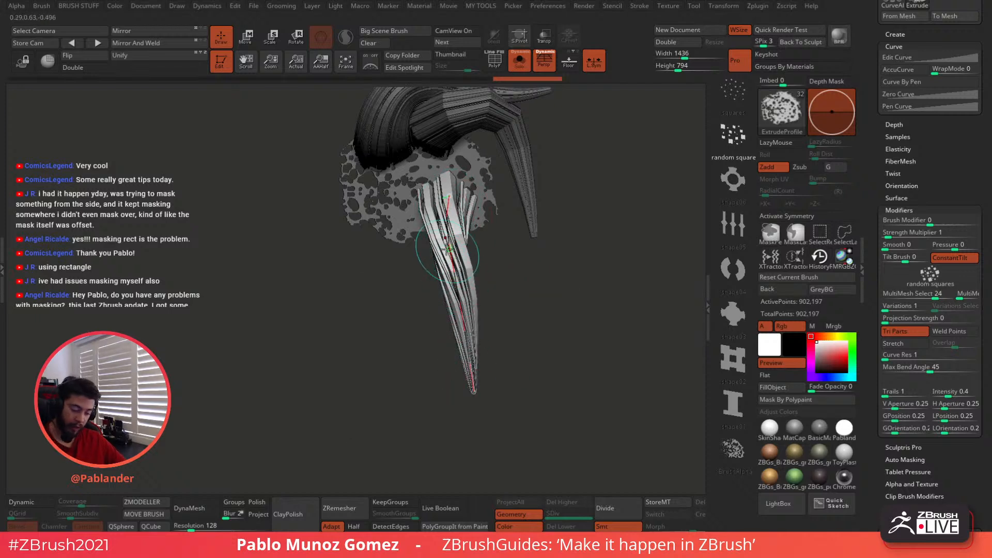
left_click(454, 272)
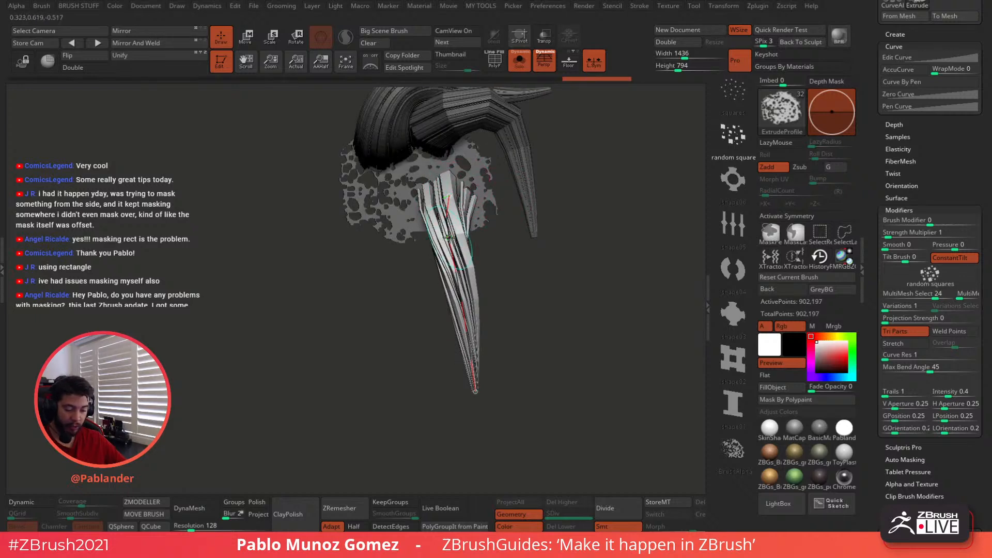
left_click_drag(517, 377, 483, 390)
left_click_drag(515, 232, 491, 207)
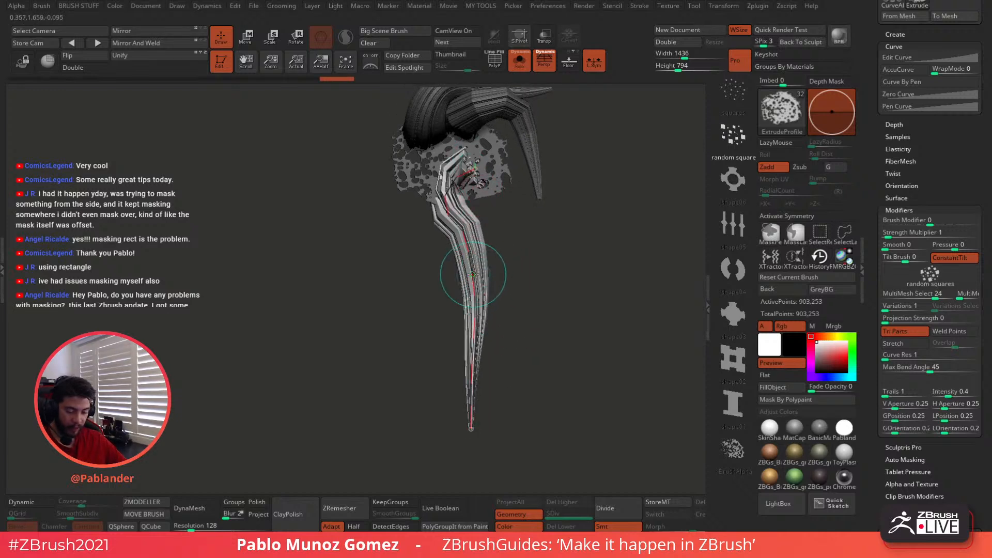
- Enlarge the brush and straighten the bends in the upper part of the hanging extrusion's curve
key("space")
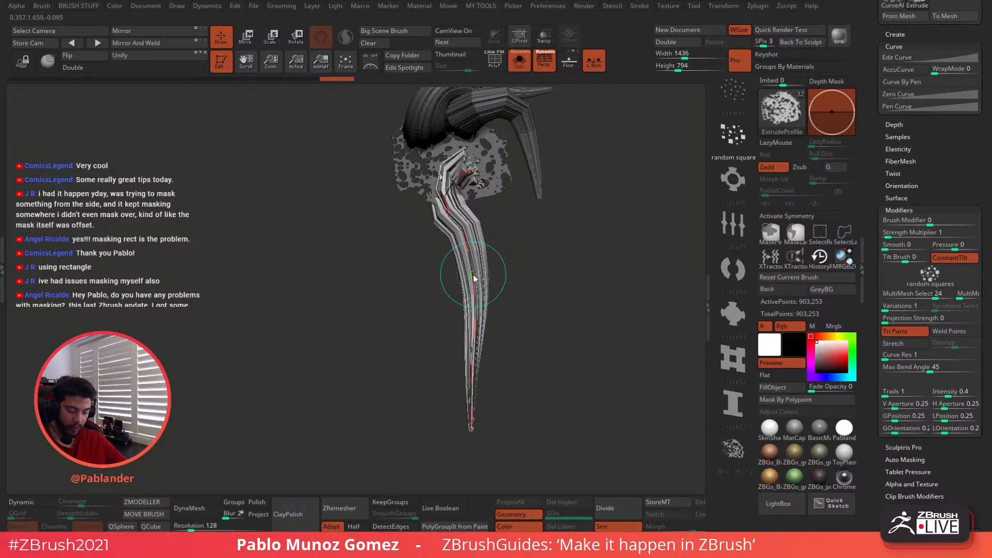
key("space")
left_click_drag(470, 273, 475, 272)
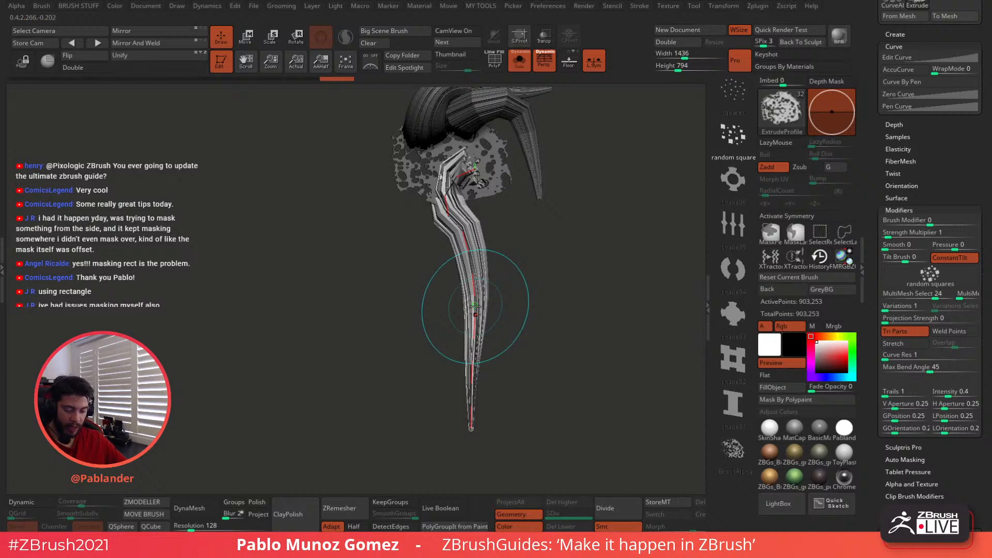
mouse_move(475, 307)
left_mouse_down()
mouse_move(479, 326)
mouse_move(477, 306)
left_mouse_up()
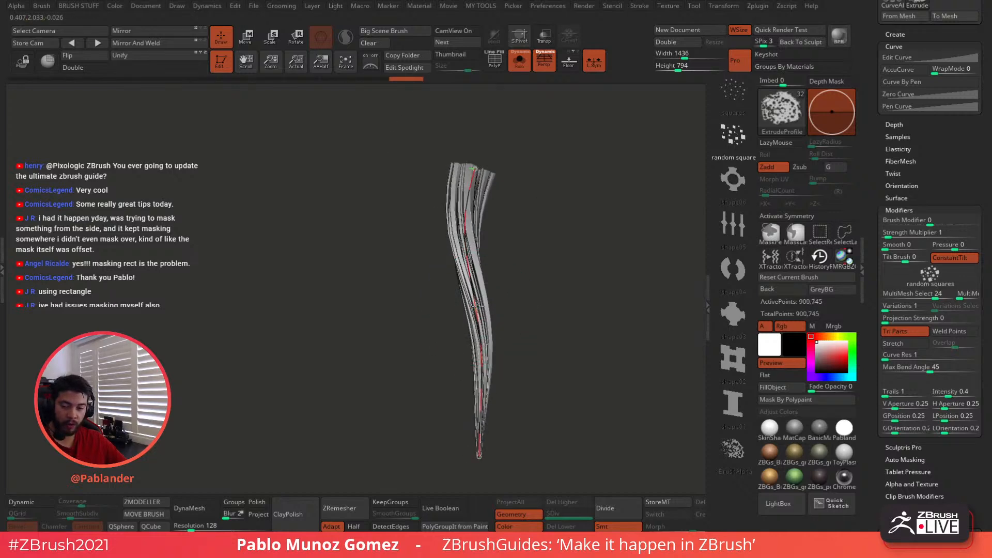
- Twist the hanging random squares extrusion at several points along its curve to form a rope-like spiral
left_click_drag(476, 253, 436, 295)
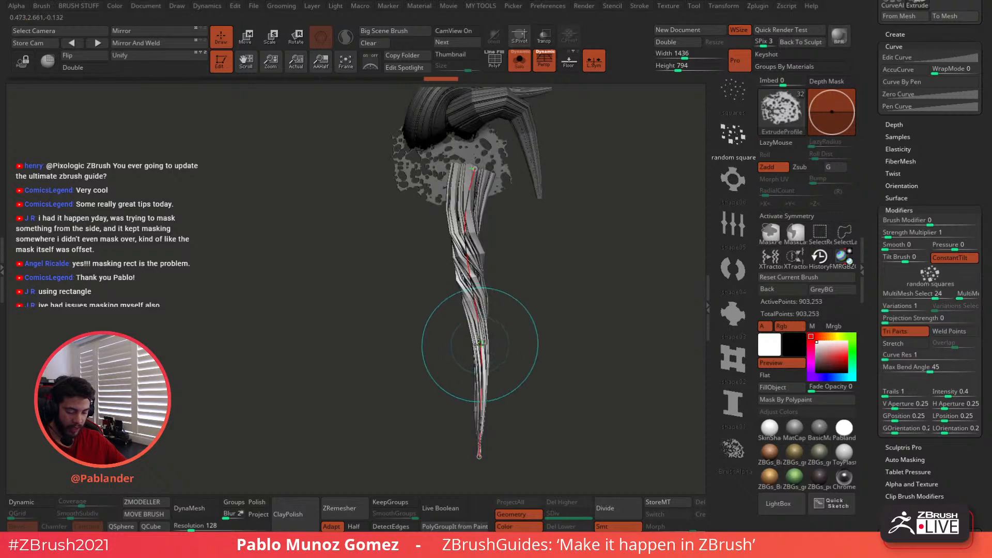
left_click_drag(479, 346, 445, 345)
left_click_drag(479, 399, 444, 390)
left_click_drag(480, 428, 446, 430)
left_click_drag(469, 212, 462, 212)
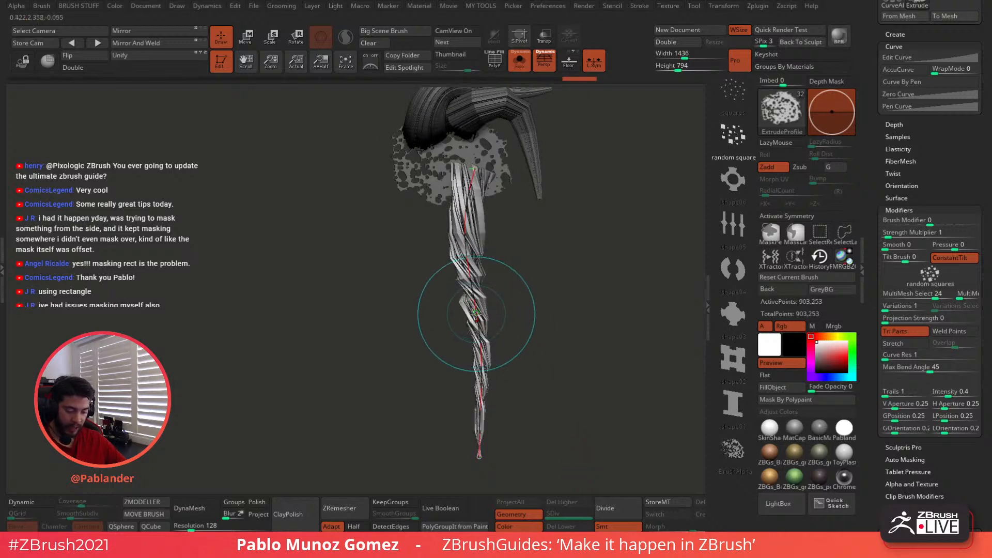
left_click_drag(475, 311, 504, 311)
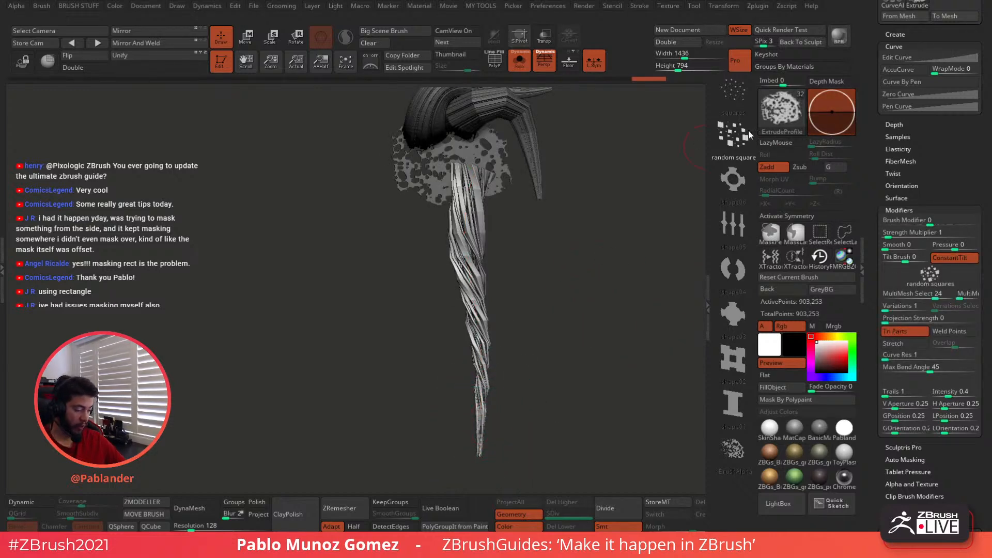
- Dock the Stroke palette in the side tray and expand its Curve settings to review Bend Start and Lock Start
left_click_drag(904, 149, 908, 178)
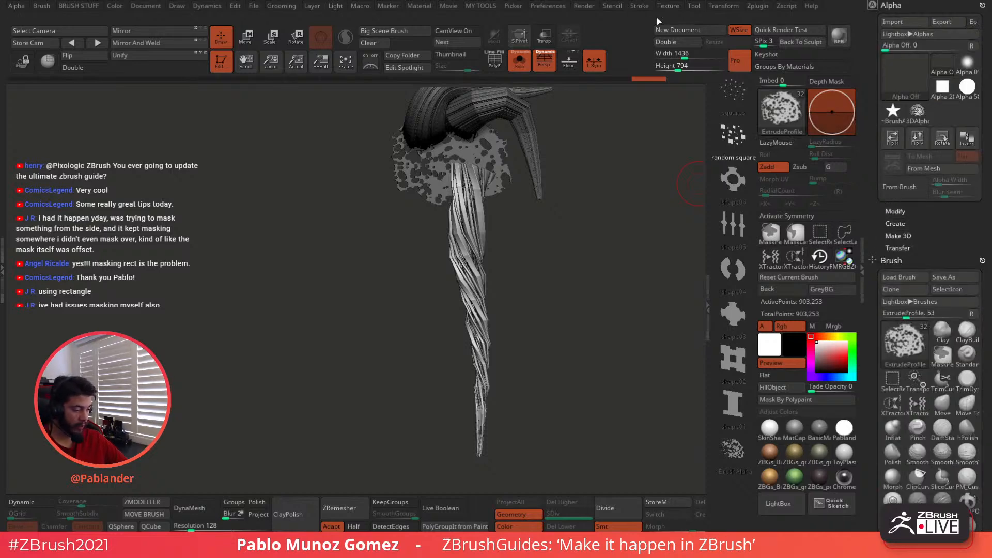
left_click(770, 8)
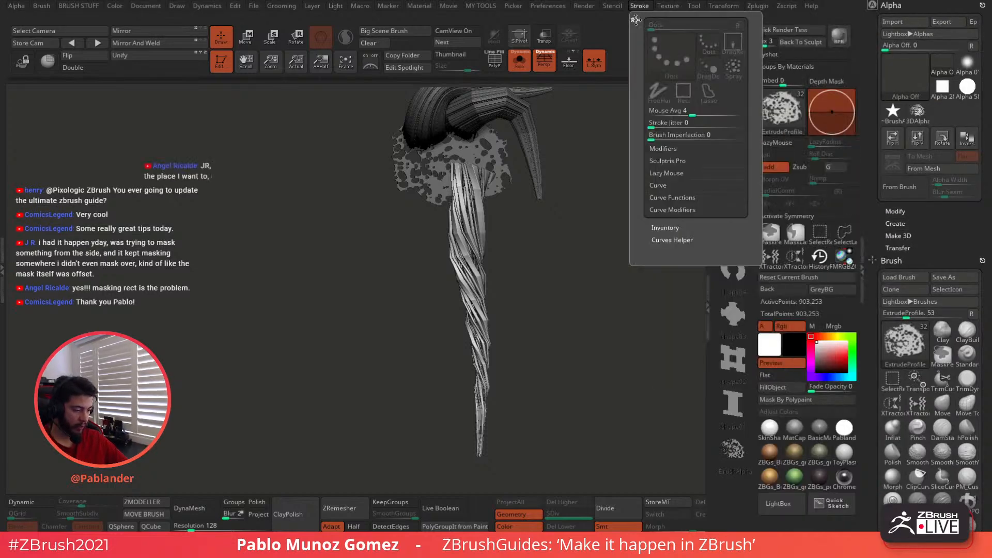
left_click_drag(635, 20, 915, 125)
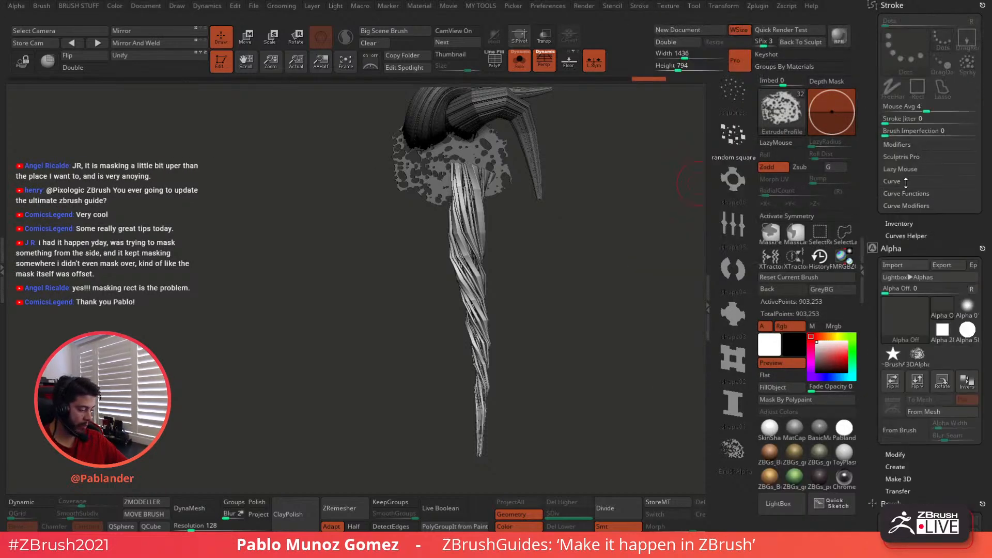
key("shift")
left_click(890, 181)
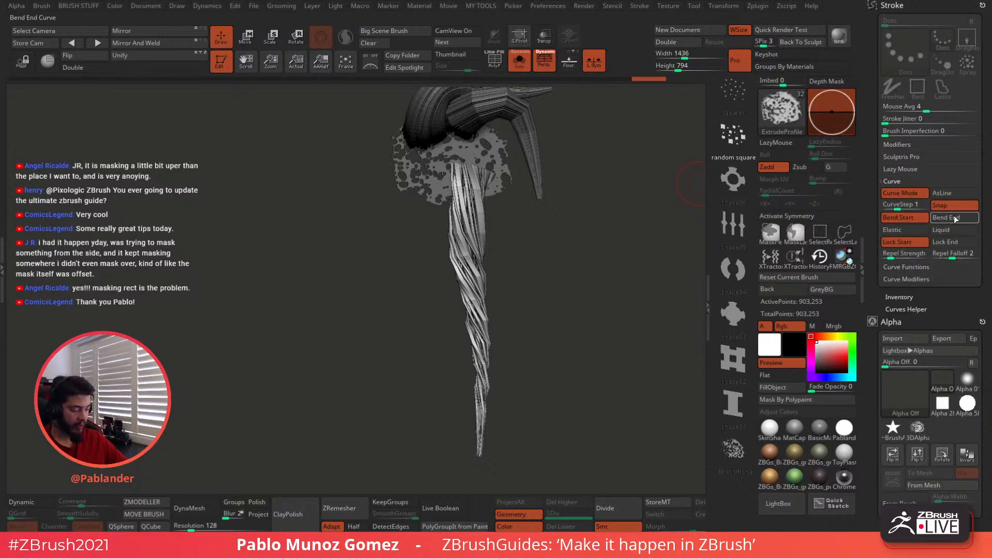
left_click(913, 244)
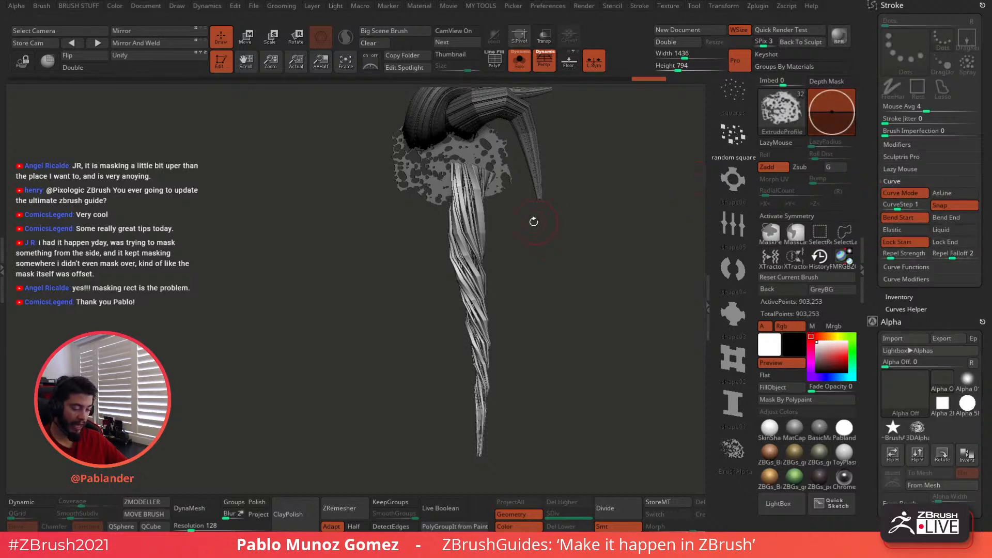
- Undo the last two edits on the twisted random squares extrusion
left_click_drag(524, 250, 514, 251)
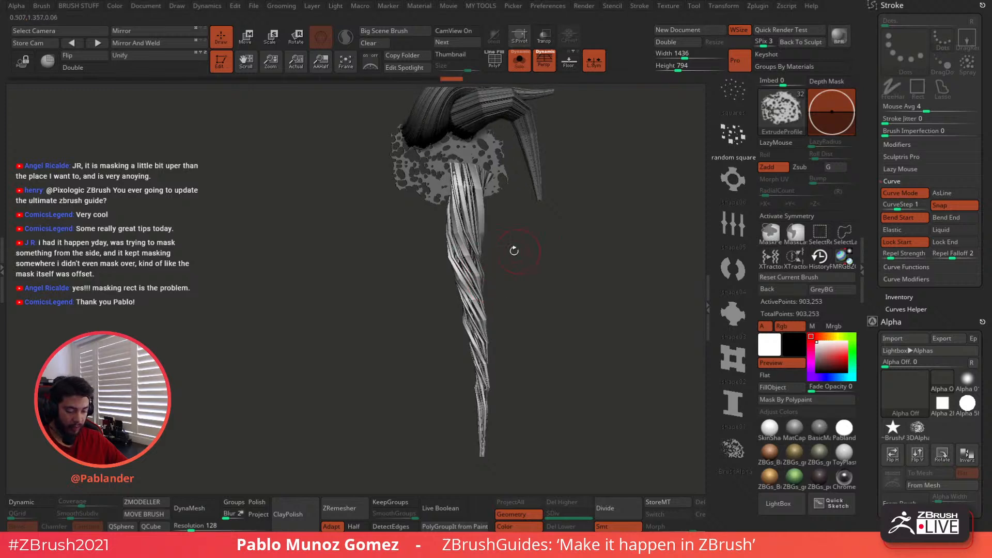
key("ctrl+z")
key("ctrl+z")
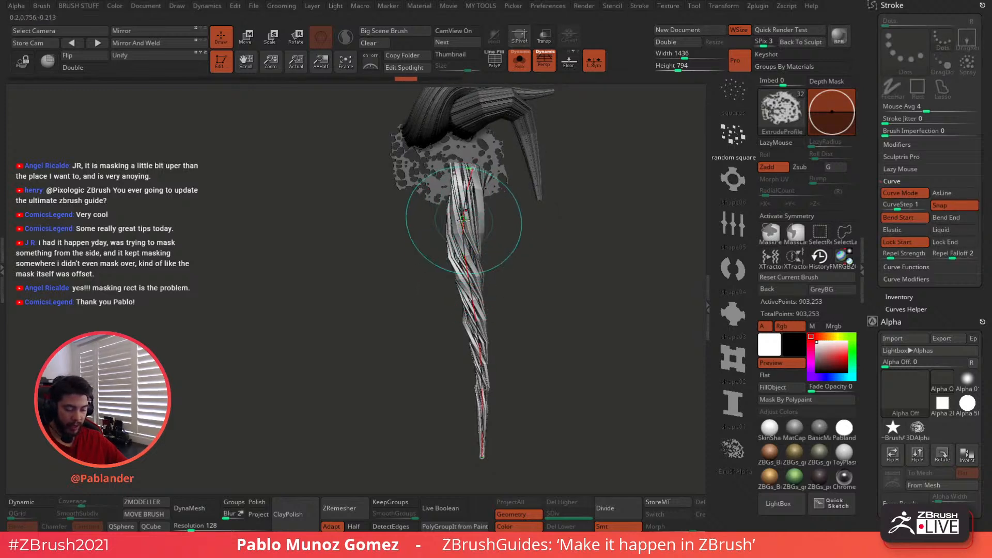
- Enable Bend End and Lock End for the curve and bend the hanging random squares extrusion under the different end settings
mouse_move(465, 218)
left_mouse_down()
mouse_move(467, 231)
mouse_move(490, 186)
mouse_move(555, 173)
mouse_move(567, 182)
mouse_move(566, 206)
left_mouse_up()
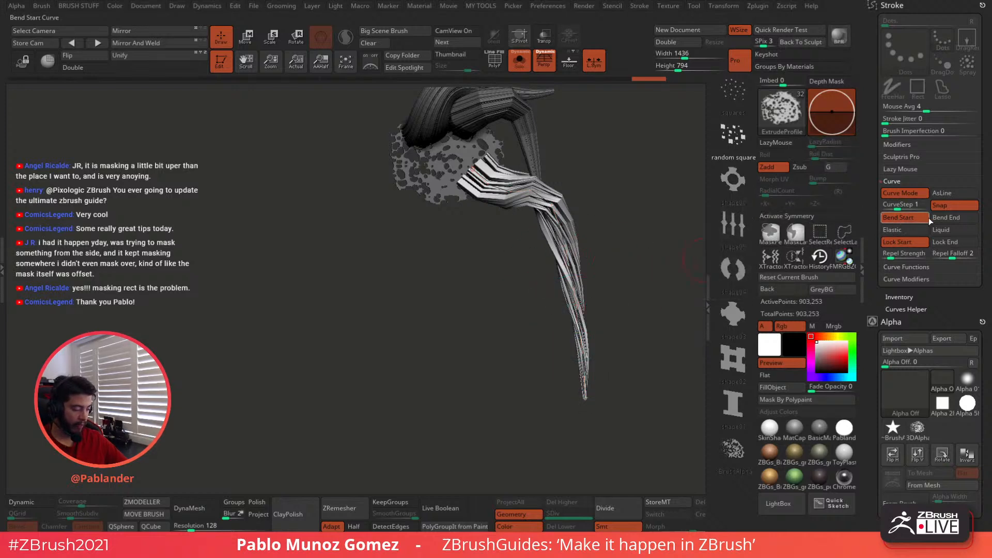
left_click(953, 218)
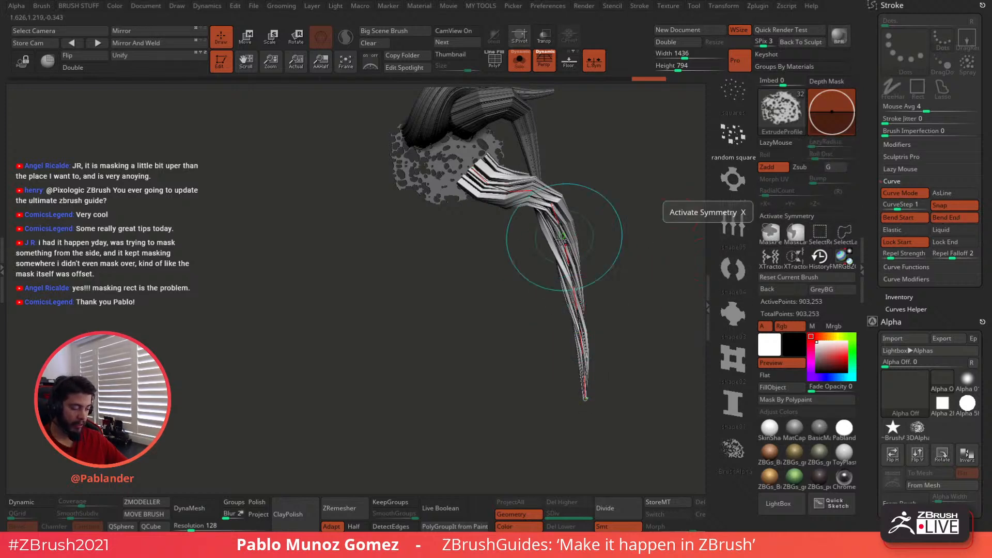
left_click_drag(559, 217, 536, 280)
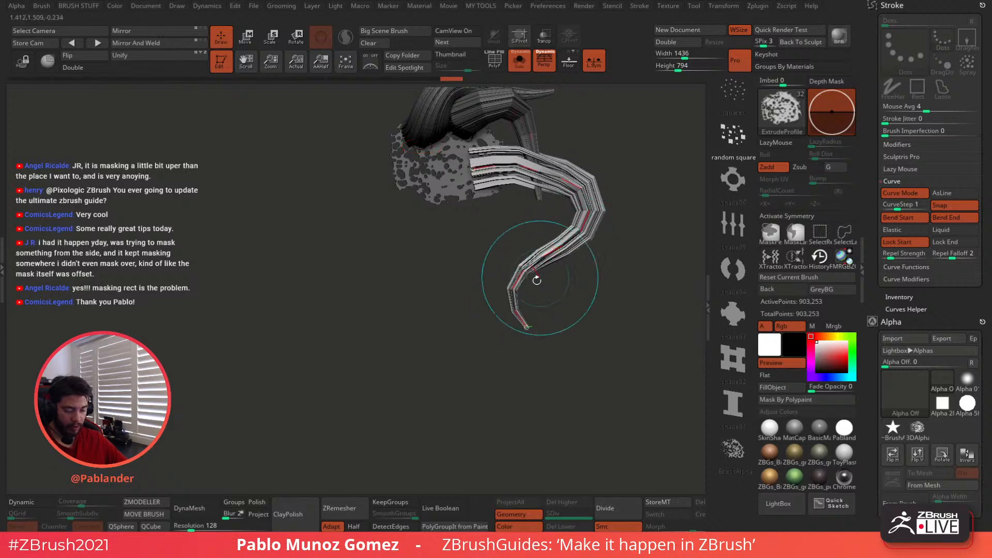
left_click_drag(511, 336, 600, 441)
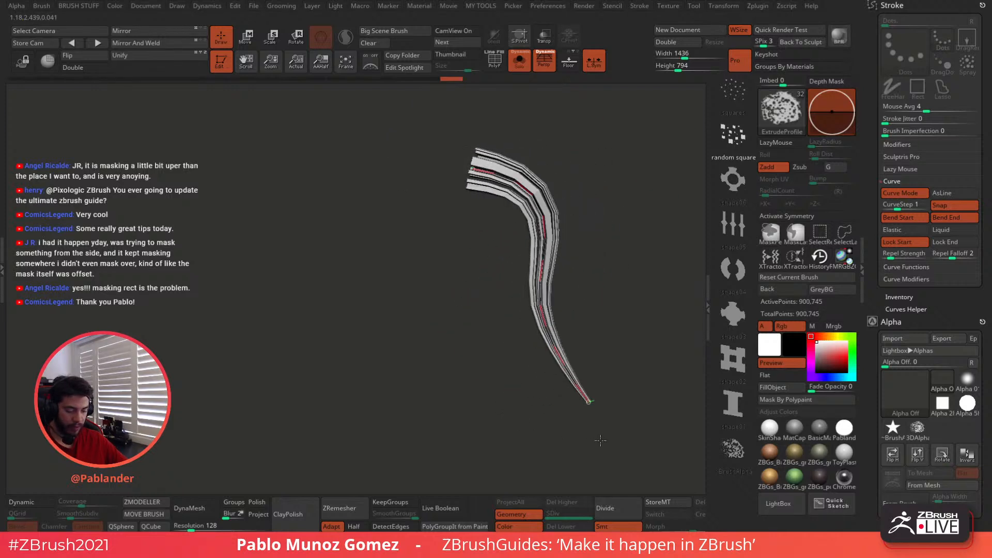
left_click(959, 243)
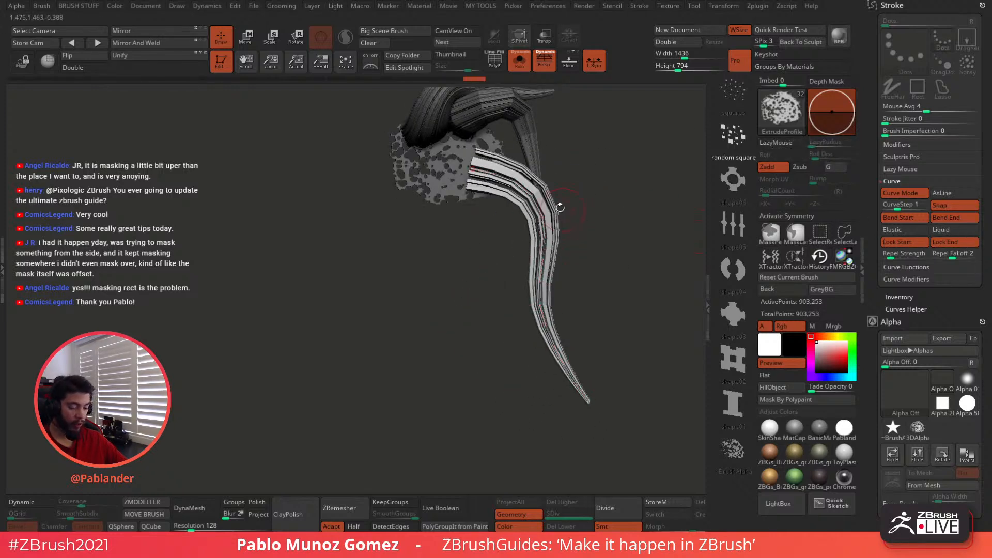
mouse_move(563, 232)
left_mouse_down()
mouse_move(535, 250)
mouse_move(522, 233)
mouse_move(483, 248)
mouse_move(517, 258)
mouse_move(478, 295)
mouse_move(558, 228)
mouse_move(481, 279)
mouse_move(496, 320)
mouse_move(640, 261)
mouse_move(556, 242)
left_mouse_up()
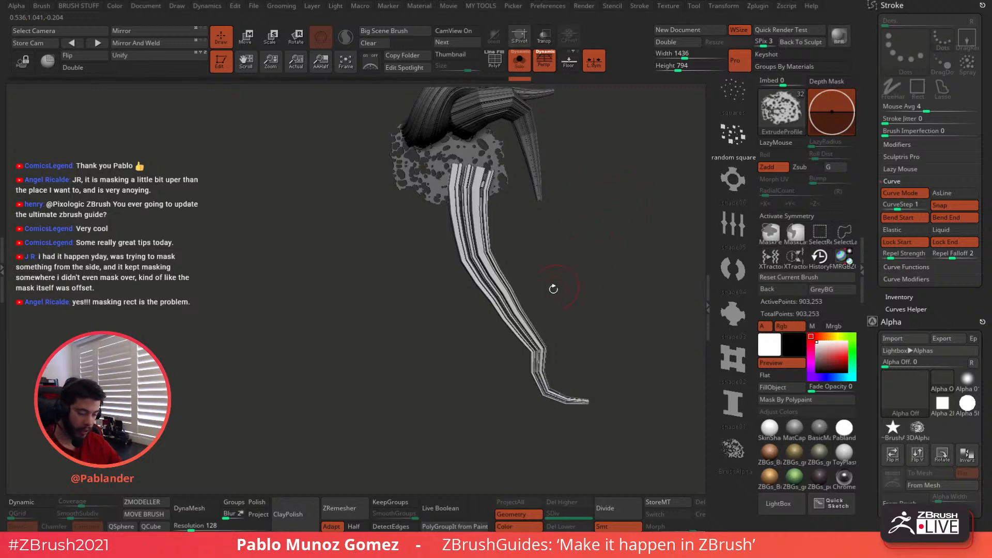
- Choose the BrushAlpha profile and draw a short tapered extrusion sideways from the upper part of the hanging extrusion
left_click(733, 450)
left_click(486, 227)
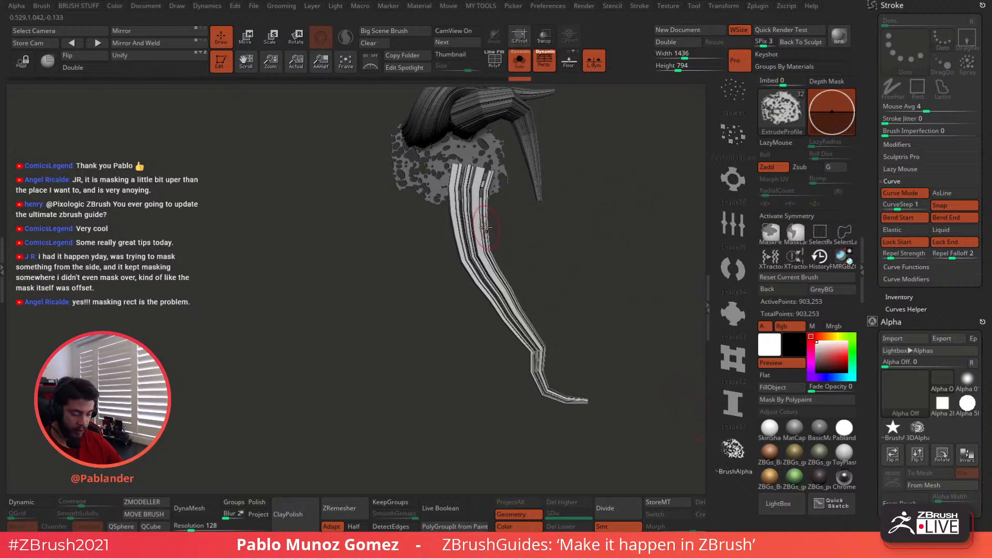
left_click_drag(592, 229, 592, 229)
mouse_move(561, 265)
left_mouse_down()
mouse_move(537, 289)
mouse_move(465, 303)
mouse_move(481, 304)
left_mouse_up()
left_click_drag(553, 275, 576, 387)
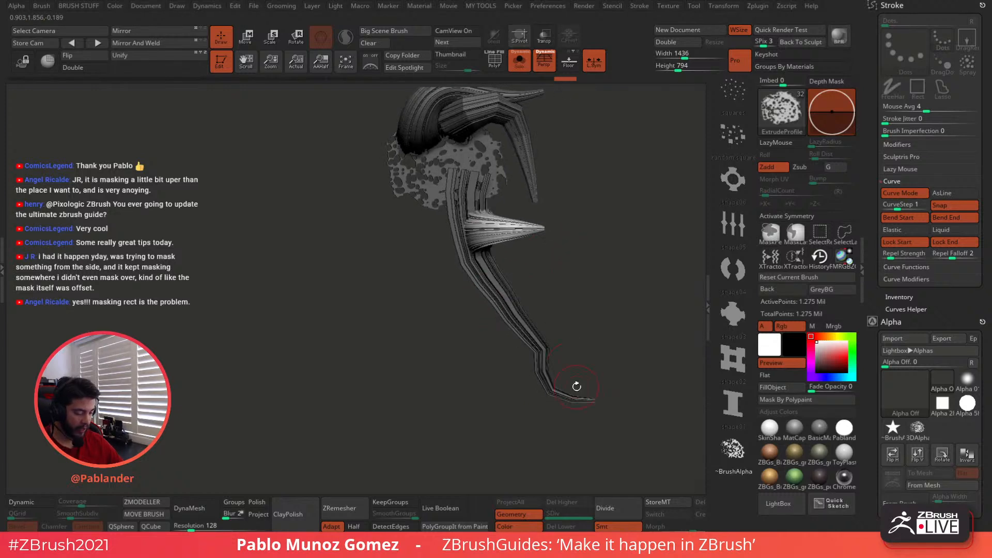
- Turn off the Size curve modifier and draw an untapered BrushAlpha extrusion sideways above the short tapered one
left_click(920, 268)
left_click(919, 277)
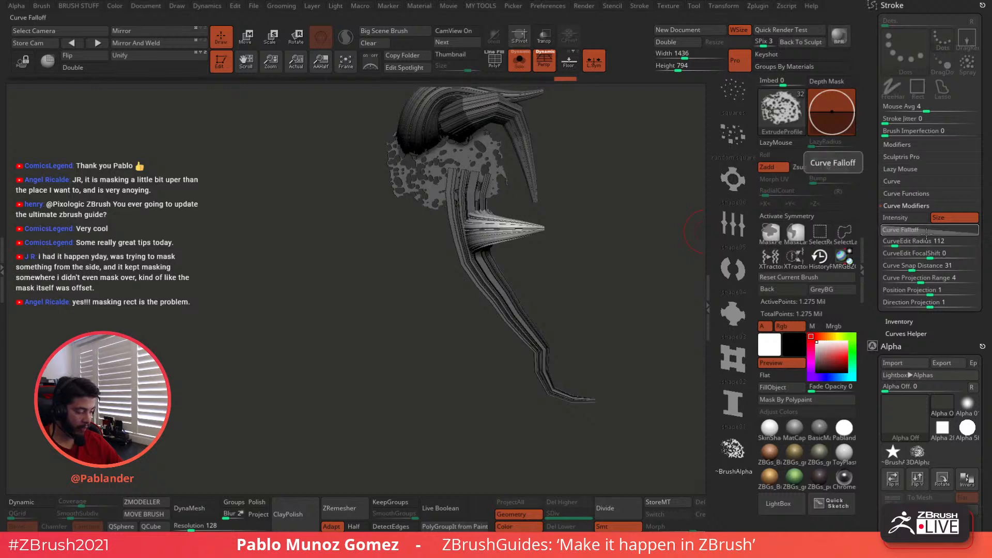
left_click(954, 218)
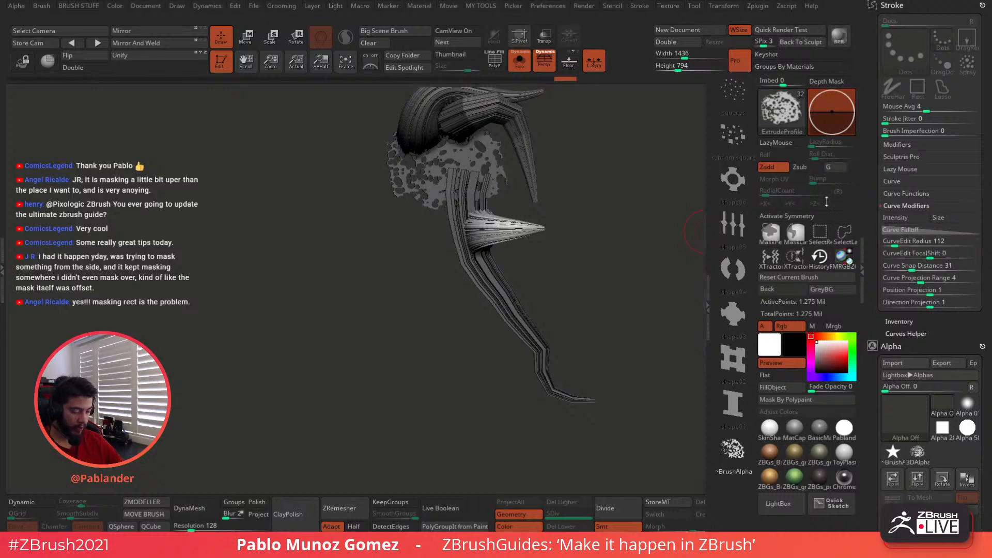
left_click_drag(624, 185, 636, 186)
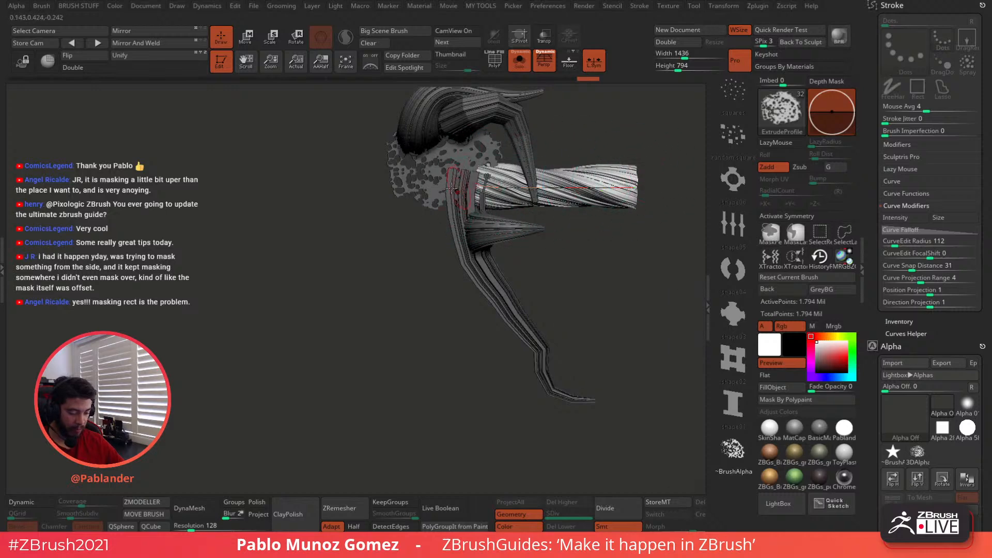
mouse_move(622, 191)
right_mouse_down()
mouse_move(562, 238)
mouse_move(593, 152)
mouse_move(612, 160)
mouse_move(563, 170)
right_mouse_up()
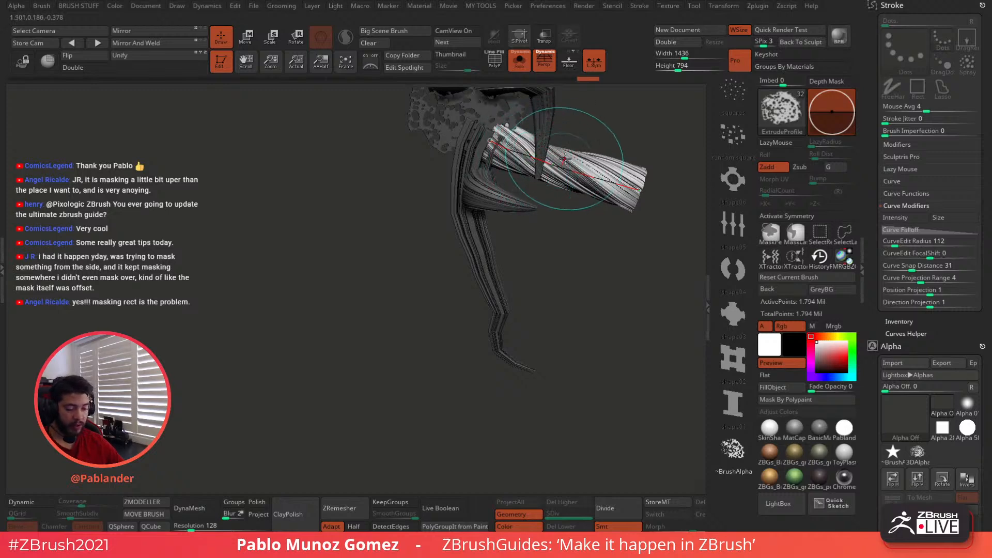
mouse_move(609, 288)
right_mouse_down()
mouse_move(555, 331)
mouse_move(632, 181)
right_mouse_up()
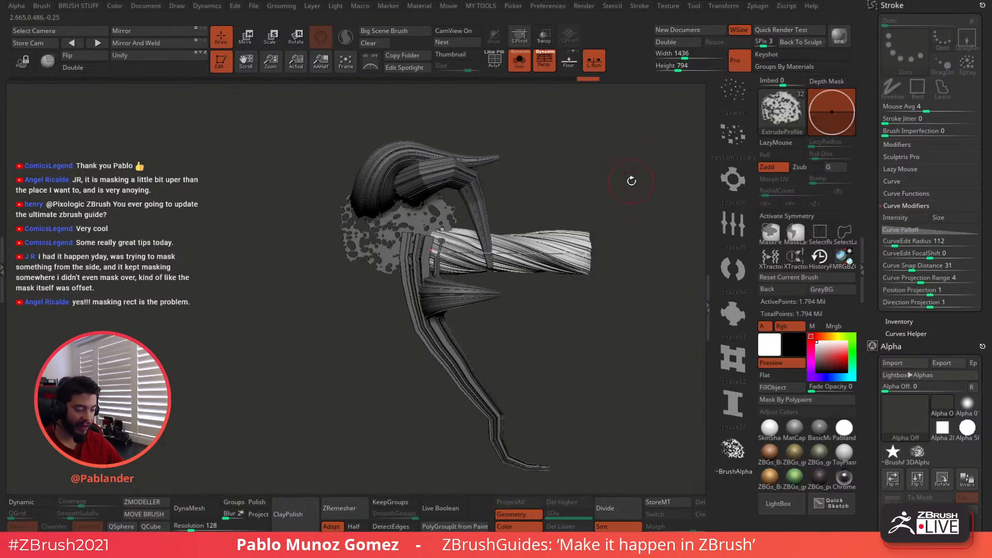
- Expand the Picker's Depth options and switch to the horned creature model, framing its front view
left_click(513, 7)
left_click(535, 51)
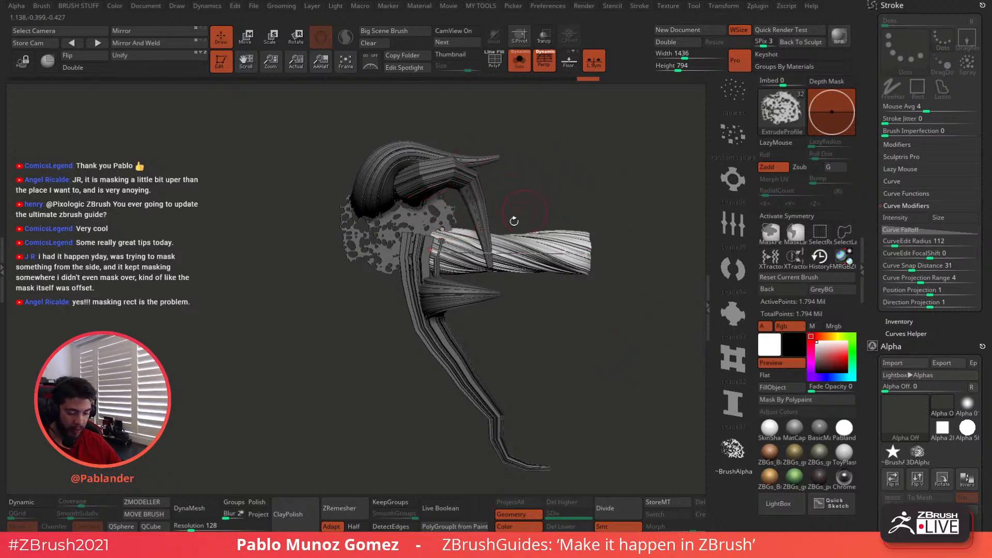
left_click_drag(946, 329, 946, 3)
left_click_drag(945, 280, 940, 57)
left_click(966, 79)
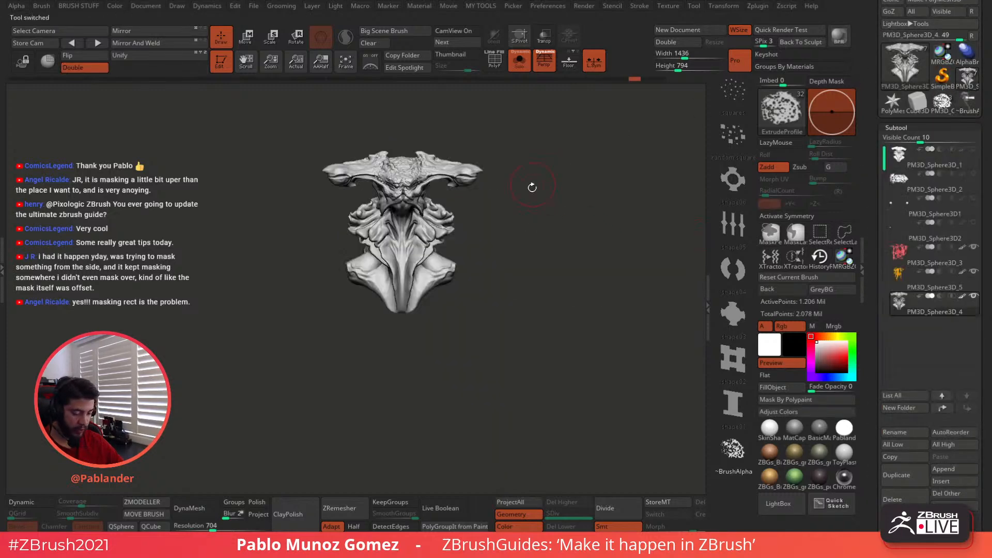
left_click(539, 196)
left_click(525, 189)
left_click_drag(516, 193, 572, 252, "alt")
- Set the Picker depth to Once Z and draw a BrushAlpha extrusion bridging the creature's two side horns
key("space")
left_click(513, 6)
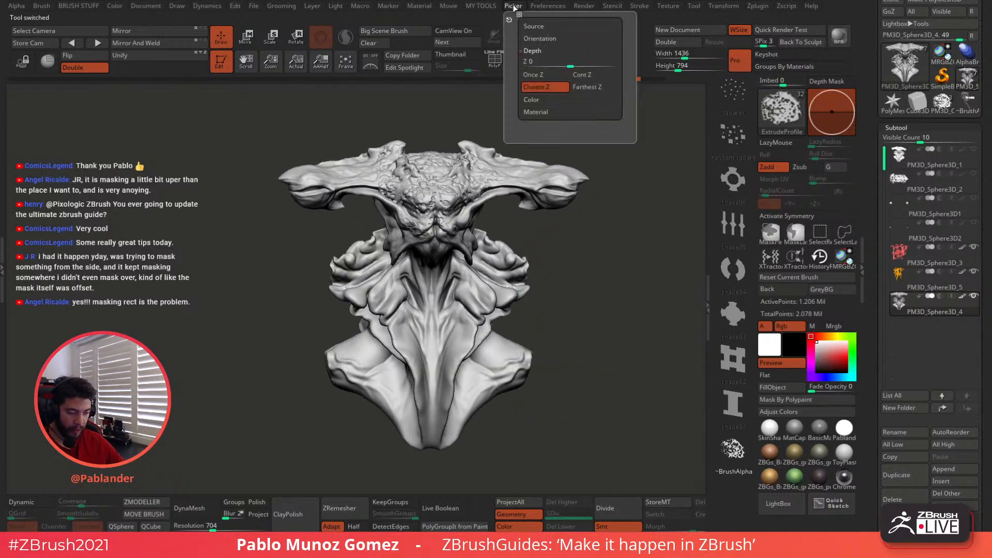
left_click(556, 73)
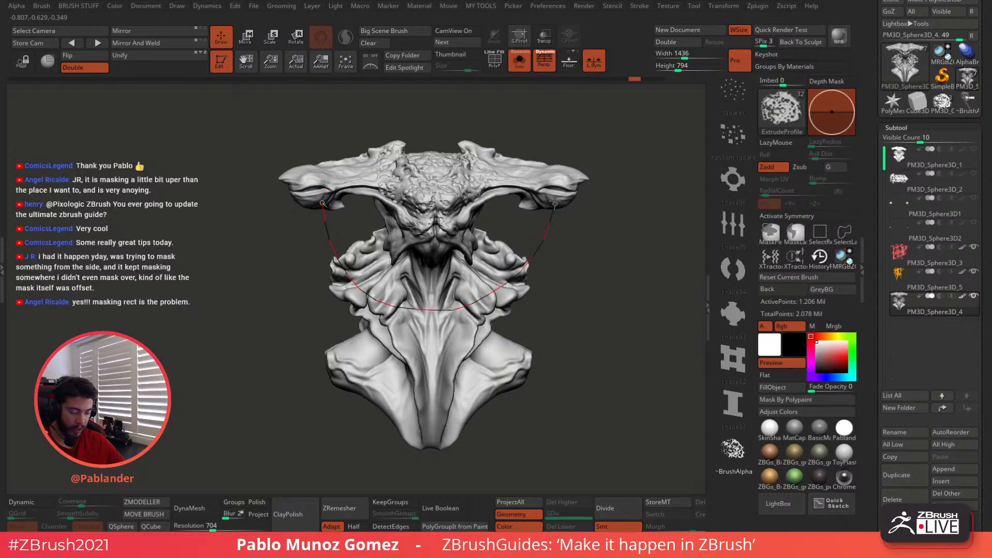
left_click_drag(548, 204, 555, 204)
key("ctrl+z")
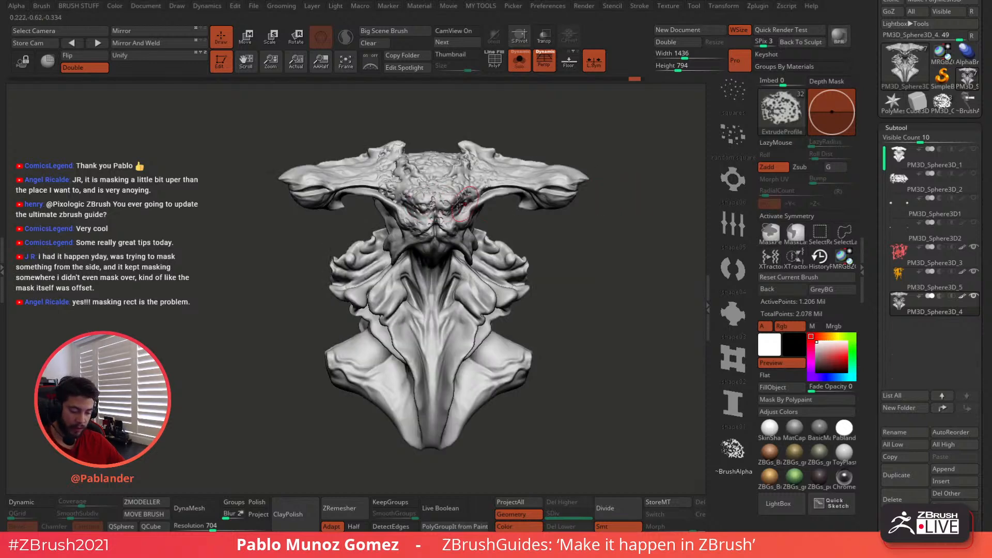
left_click(561, 198)
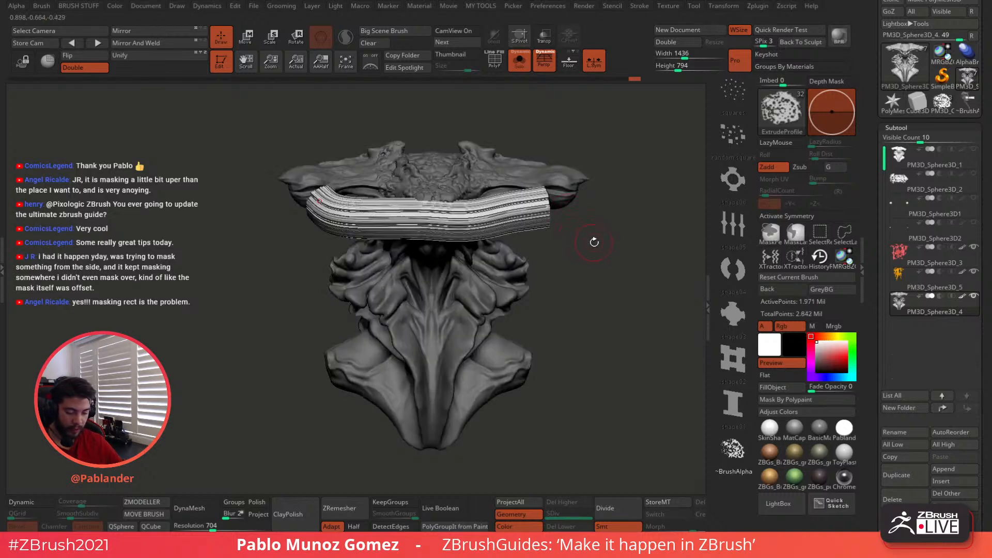
- Try thinning the extrusion between the horns with a smaller brush and reshaping its curve
key("space")
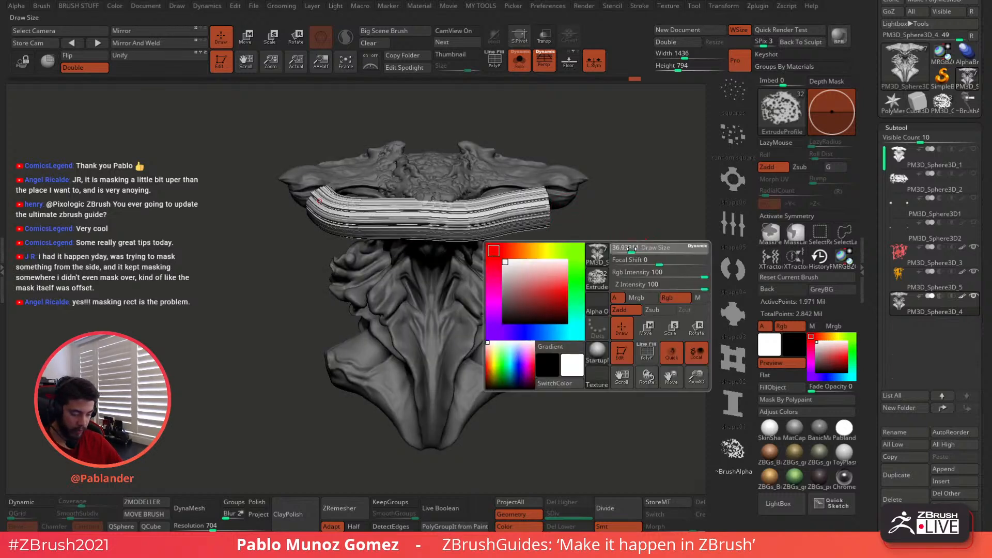
left_click(416, 215)
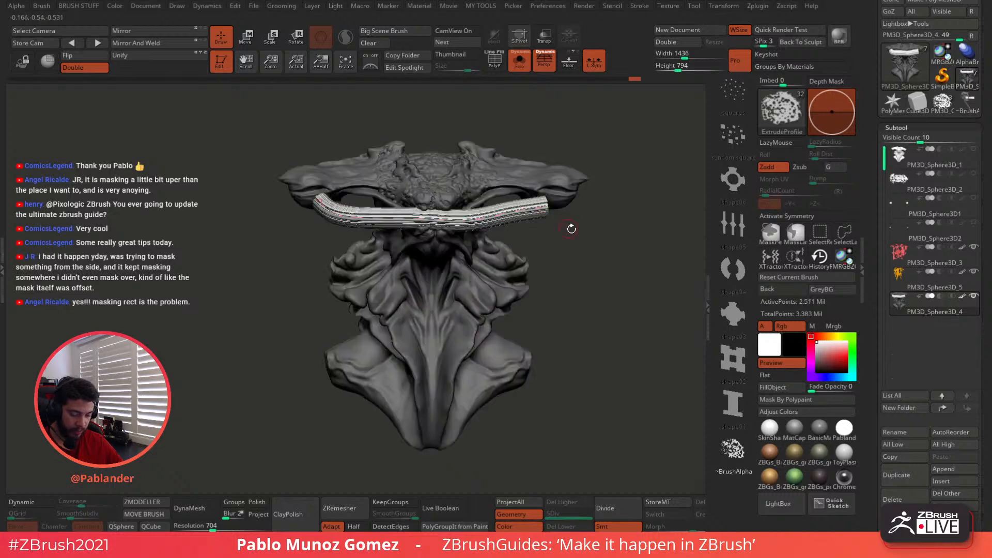
mouse_move(587, 230)
left_mouse_down()
mouse_move(532, 207)
mouse_move(525, 195)
mouse_move(540, 191)
left_mouse_up()
left_click_drag(542, 191, 548, 192)
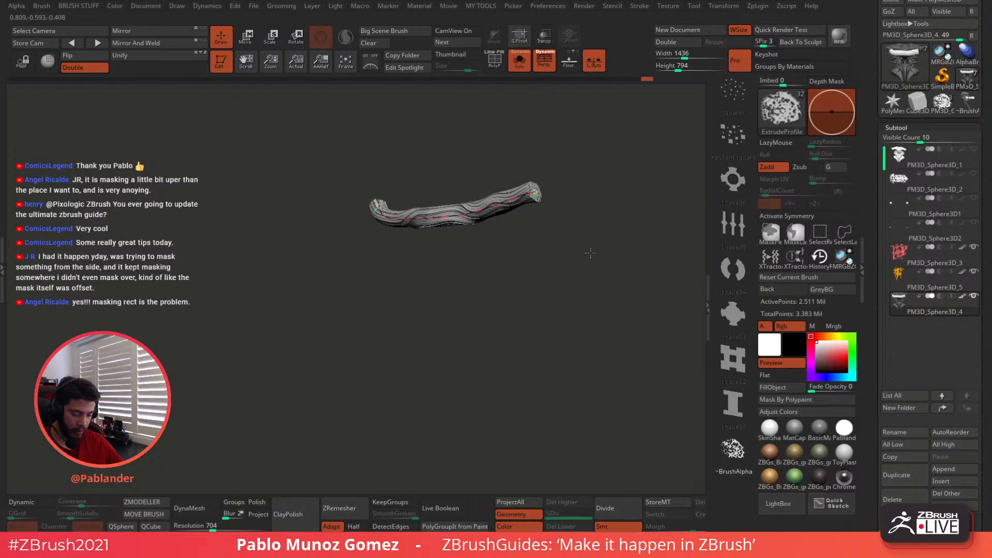
mouse_move(616, 217)
left_mouse_down()
mouse_move(635, 211)
mouse_move(600, 205)
left_mouse_up()
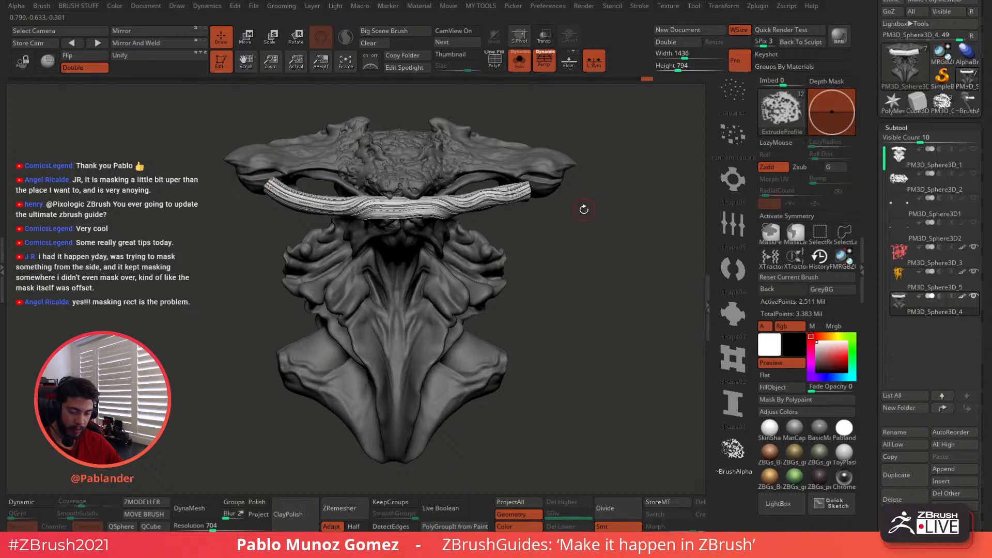
- Undo the thinning and curve edits on the extrusion between the horns
key("ctrl+z")
key("ctrl+z")
key("ctrl+z")
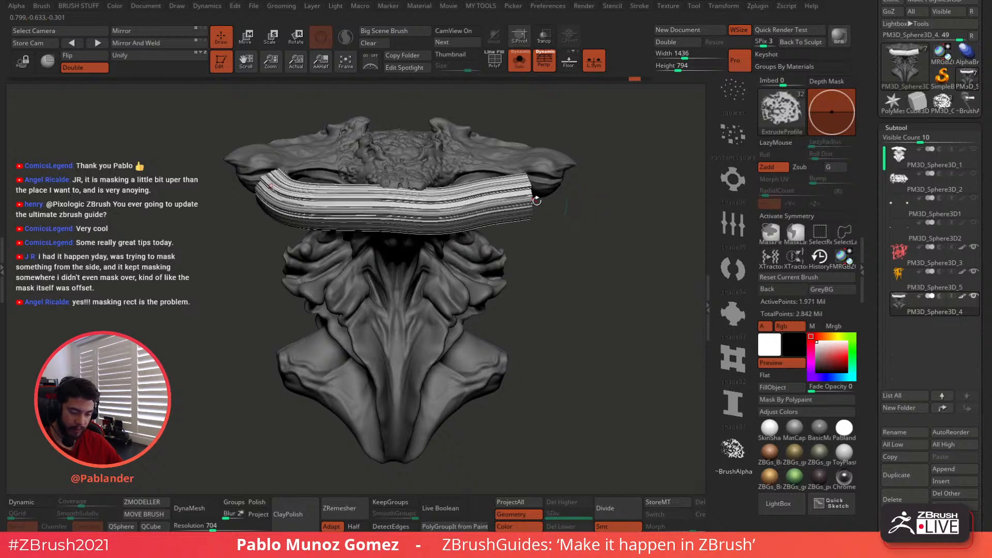
- Reduce the brush size and update the extrusion between the horns to a thin strand
key("space")
key("space")
left_click_drag(610, 184, 592, 185)
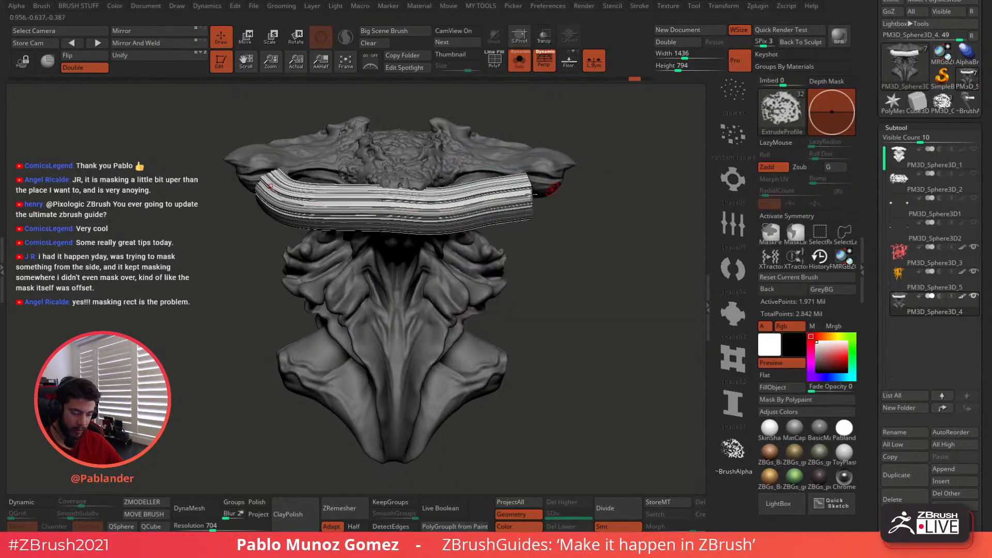
left_click(466, 208)
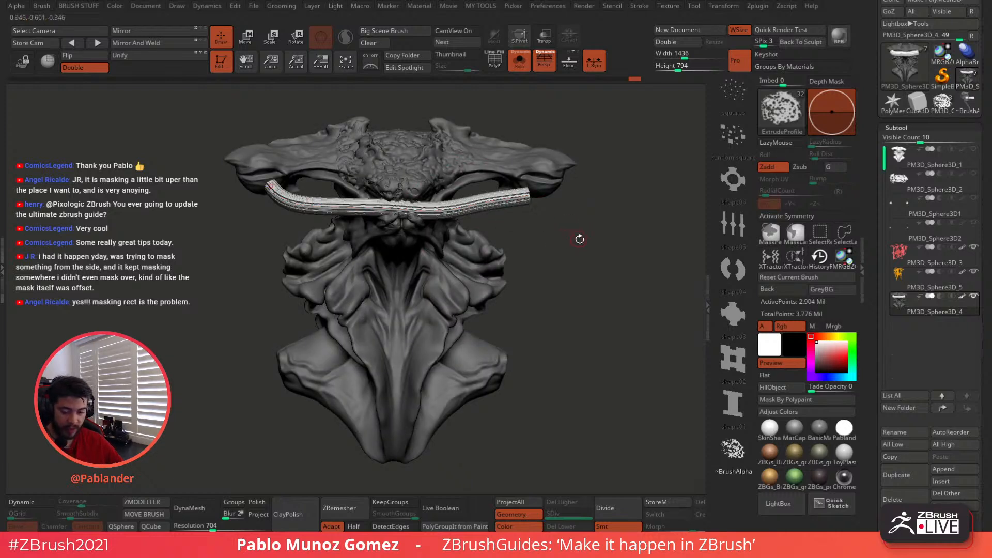
- Switch the extrusion between the horns to the circles profile, then undo the trial bend of its curve
scroll(733, 205, "up", 3)
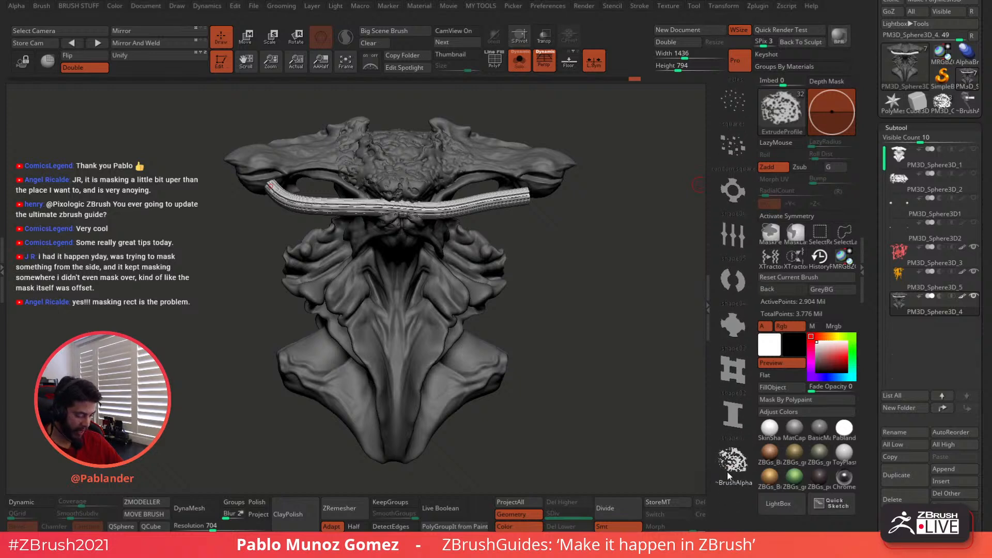
scroll(726, 279, "up", 1)
scroll(726, 280, "up", 4)
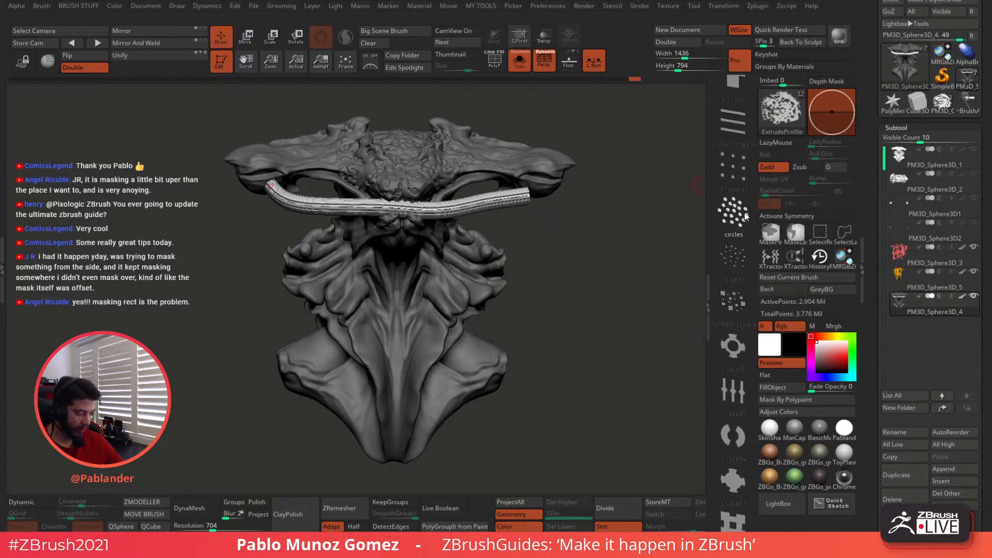
left_click(729, 217)
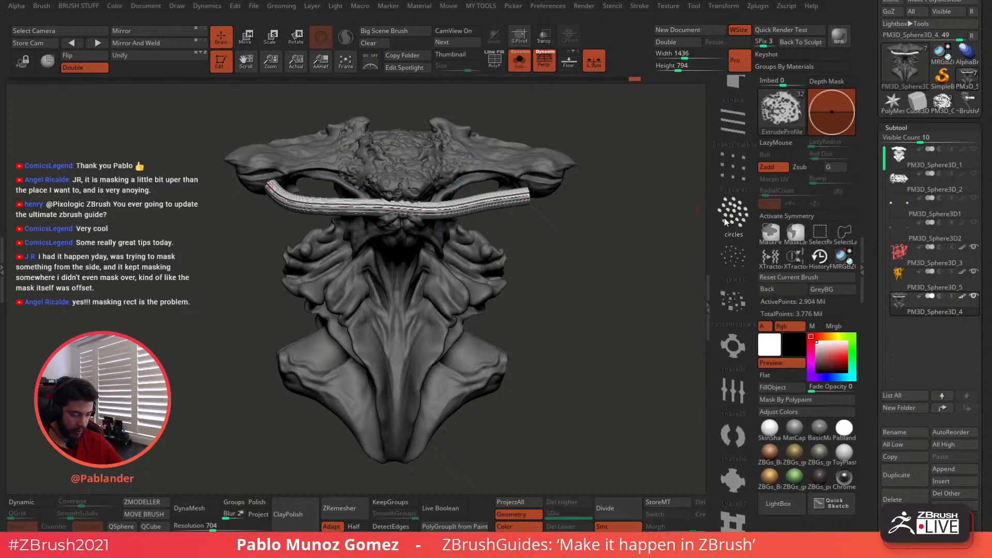
left_click(482, 204)
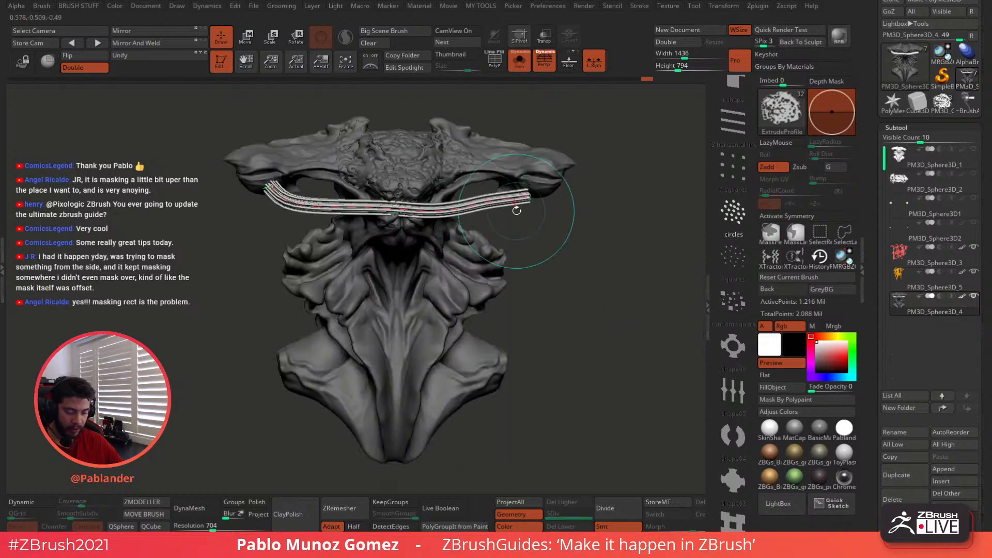
left_click(532, 193)
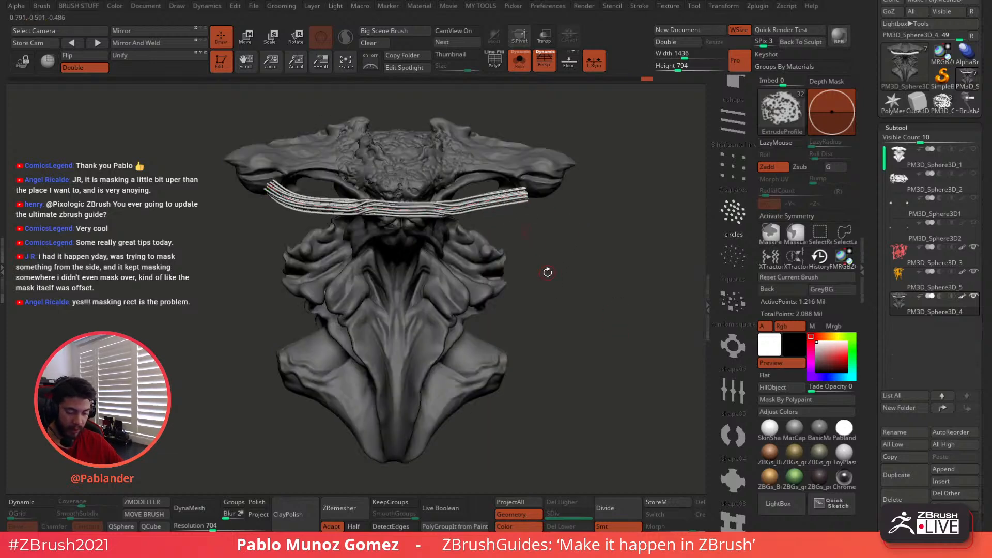
key("ctrl+z")
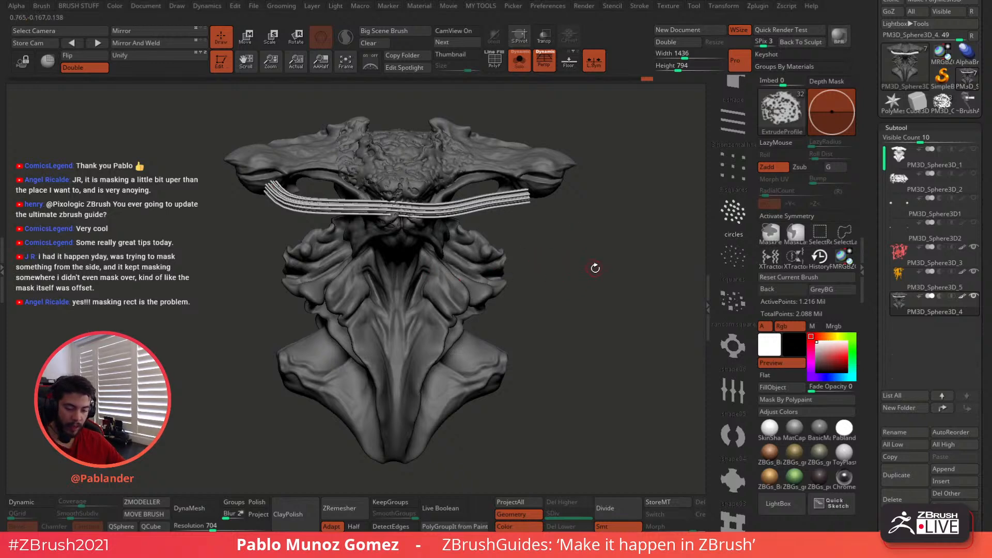
- Split the unmasked strands into their own subtool, select it and turn off Solo to display the whole creature
key("space")
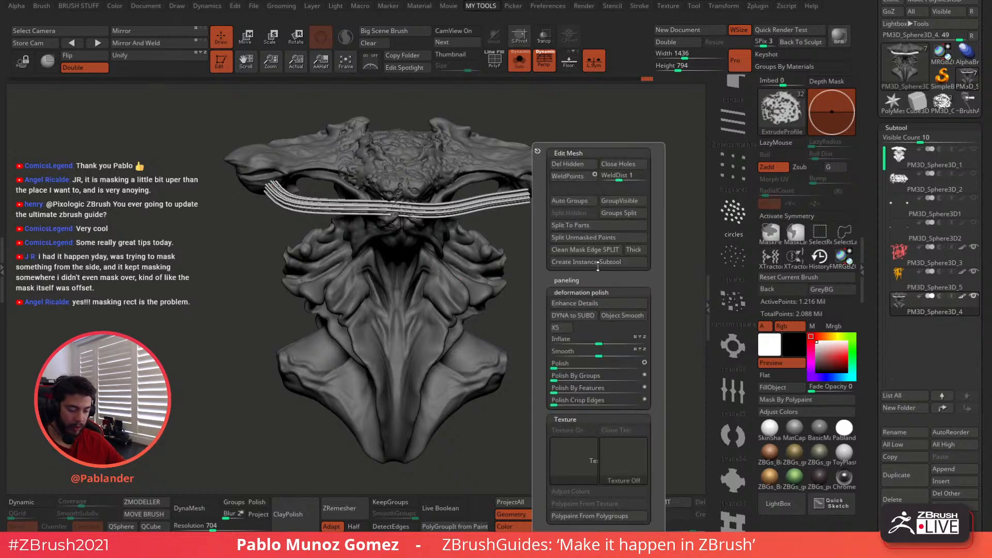
left_click(602, 237)
left_click(944, 337)
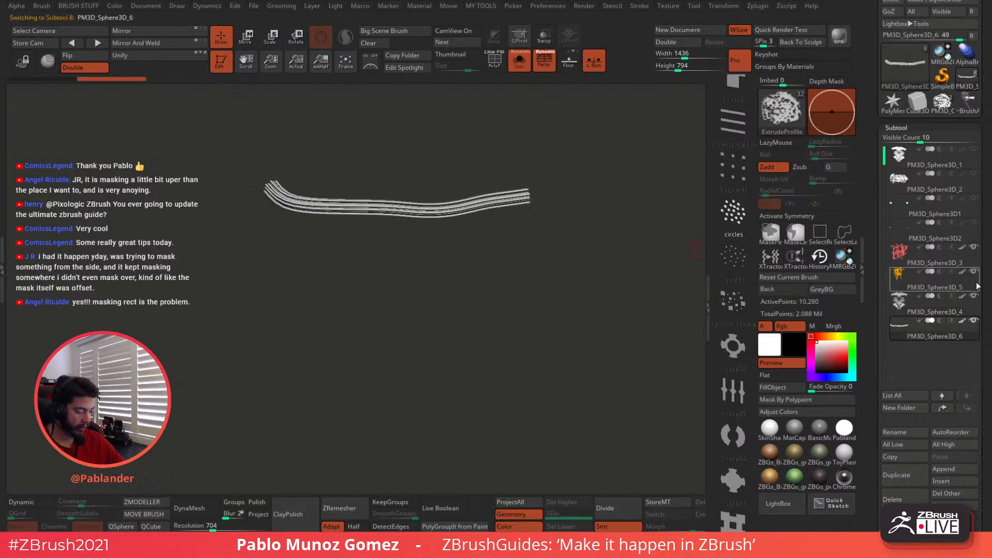
key("alt+s")
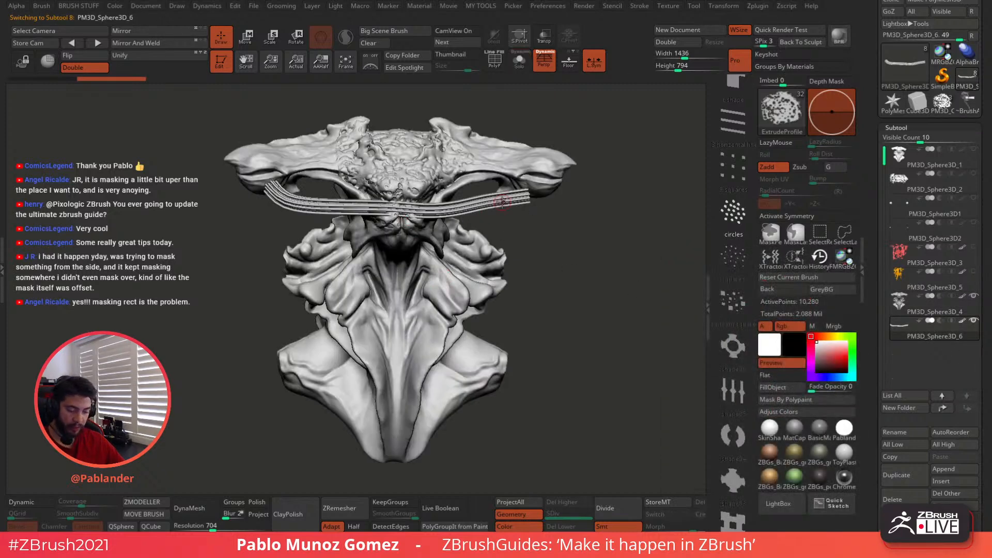
- Switch to the Move brush with a smaller draw size and pull the strand ends against the horns
key("b")
key("m")
key("v")
key("space")
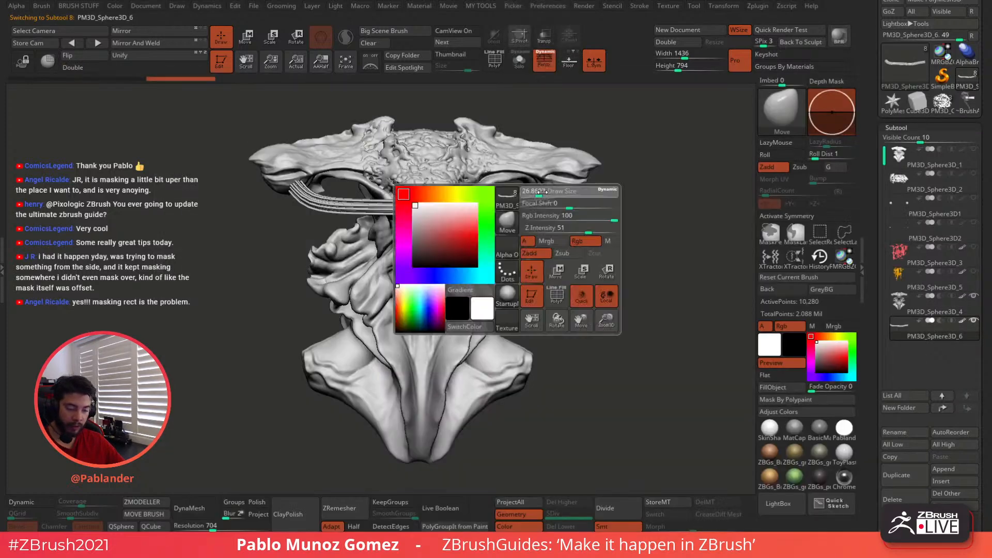
mouse_move(542, 195)
left_mouse_down()
mouse_move(568, 199)
mouse_move(511, 191)
left_mouse_up()
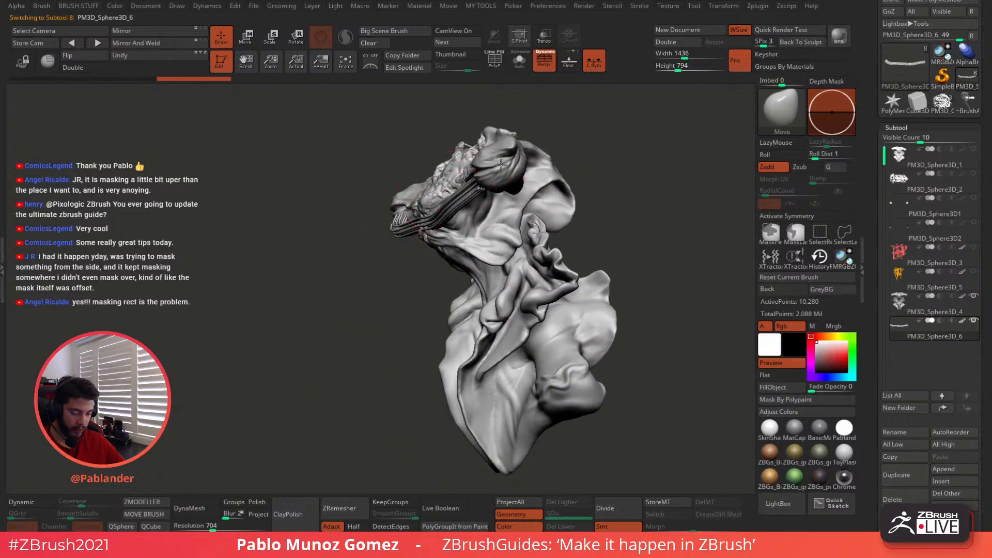
left_click_drag(511, 156, 513, 158)
right_click_drag(496, 170, 551, 184)
key("f")
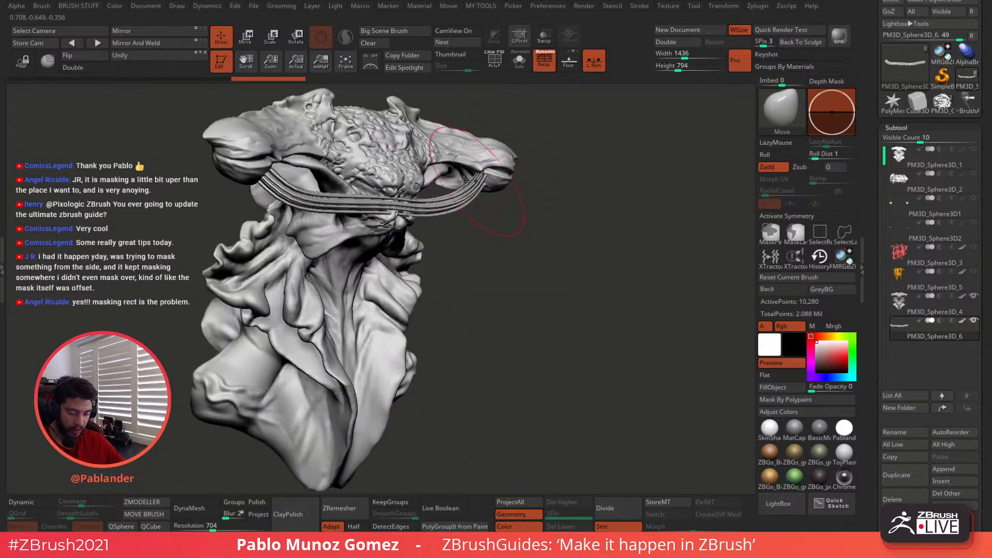
left_click_drag(271, 179, 260, 175)
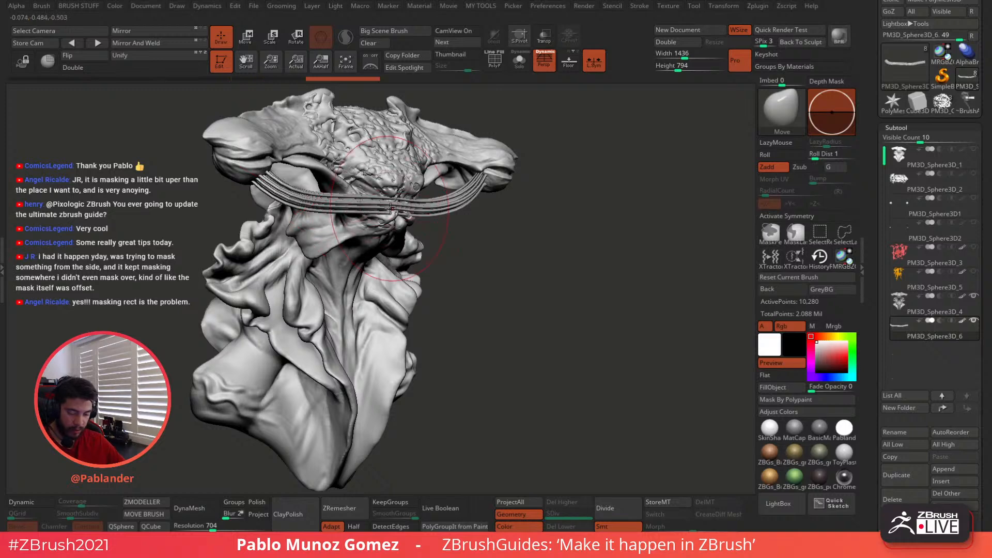
- Pull the middle of the strands downward and reshape their sag from the side with the Move brush
left_click_drag(389, 202, 406, 210)
right_click_drag(468, 196, 439, 243)
mouse_move(420, 227)
left_mouse_down()
mouse_move(418, 238)
mouse_move(382, 242)
left_mouse_up()
mouse_move(439, 240)
right_mouse_down()
mouse_move(477, 248)
mouse_move(480, 220)
mouse_move(531, 178)
mouse_move(548, 189)
right_mouse_up()
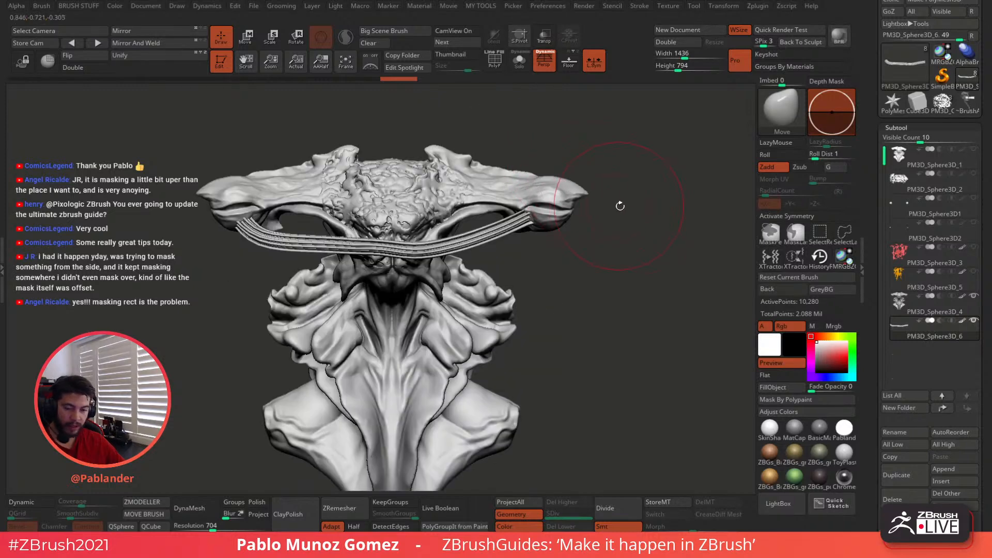
- Solo the strands with Polyframe on, isolate and mask their end-cap polygroup, and unhide the rest
mouse_move(619, 206)
right_mouse_down()
mouse_move(625, 192)
mouse_move(518, 190)
mouse_move(509, 243)
mouse_move(522, 295)
right_mouse_up()
key("alt+s")
key("shift+f")
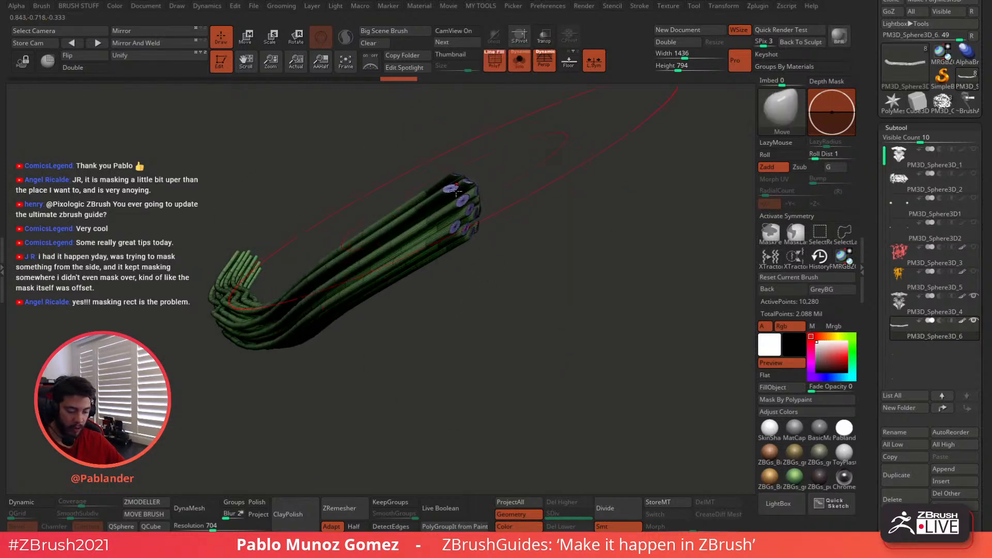
right_click_drag(471, 186, 493, 229, "ctrl")
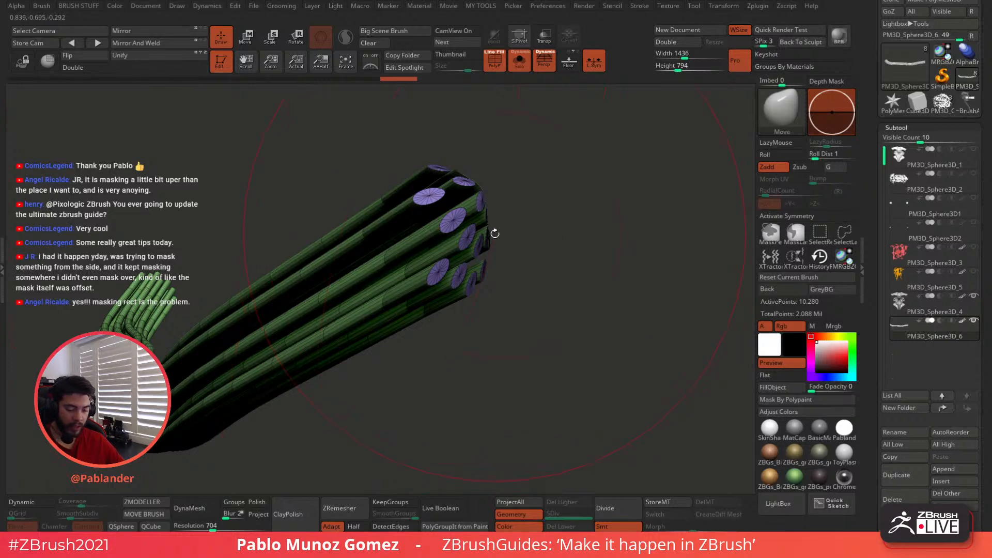
left_click(429, 194, "ctrl+shift")
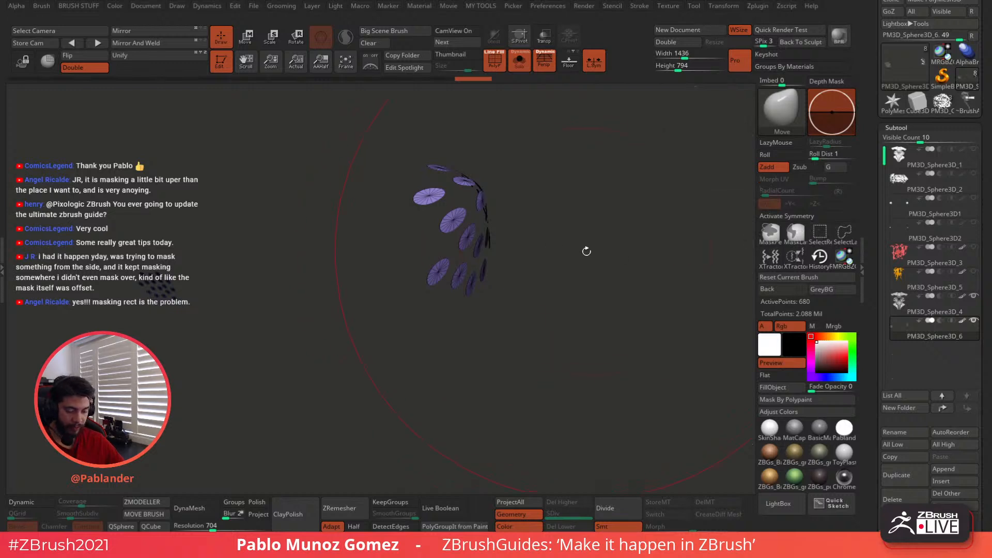
left_click(603, 208, "ctrl")
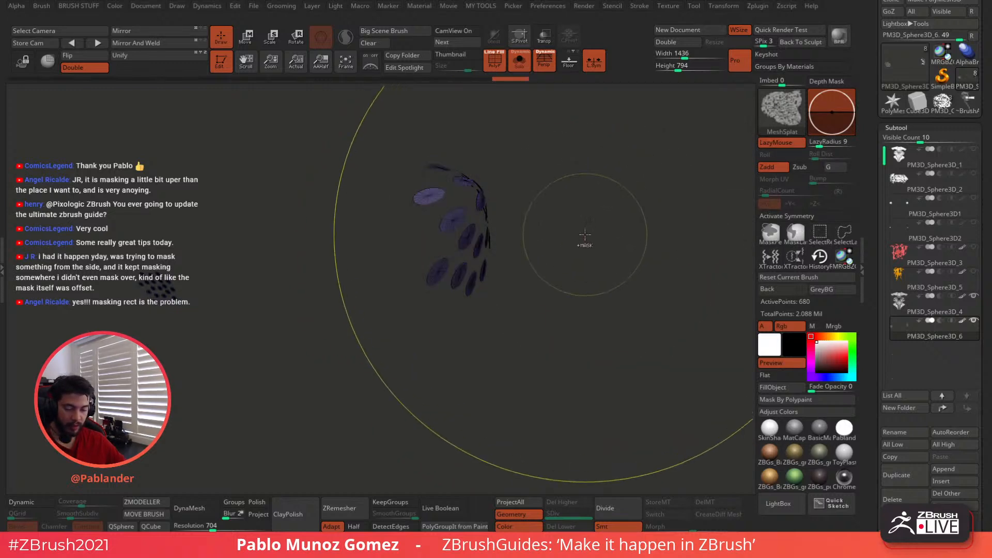
left_click_drag(629, 242, 628, 197, "ctrl")
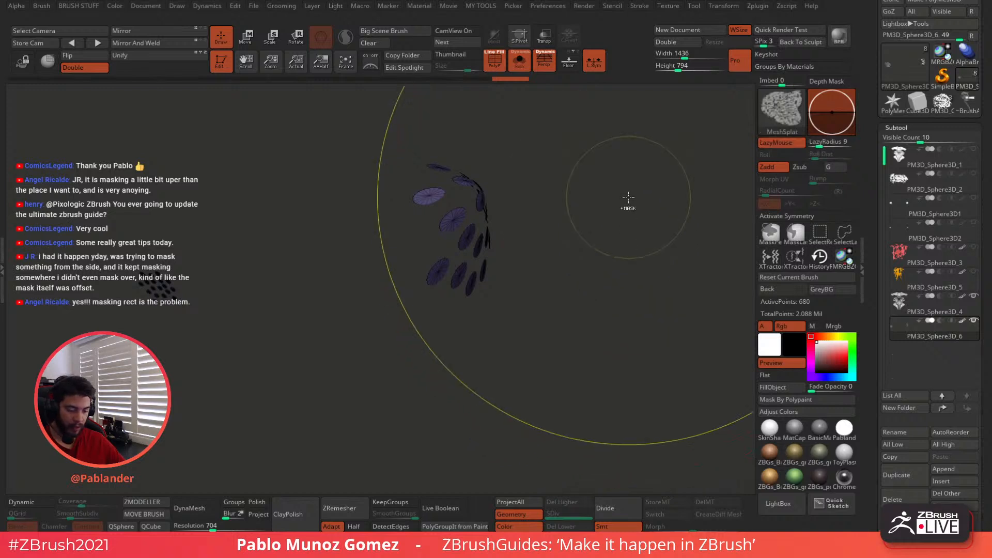
left_click(629, 204, "ctrl+shift")
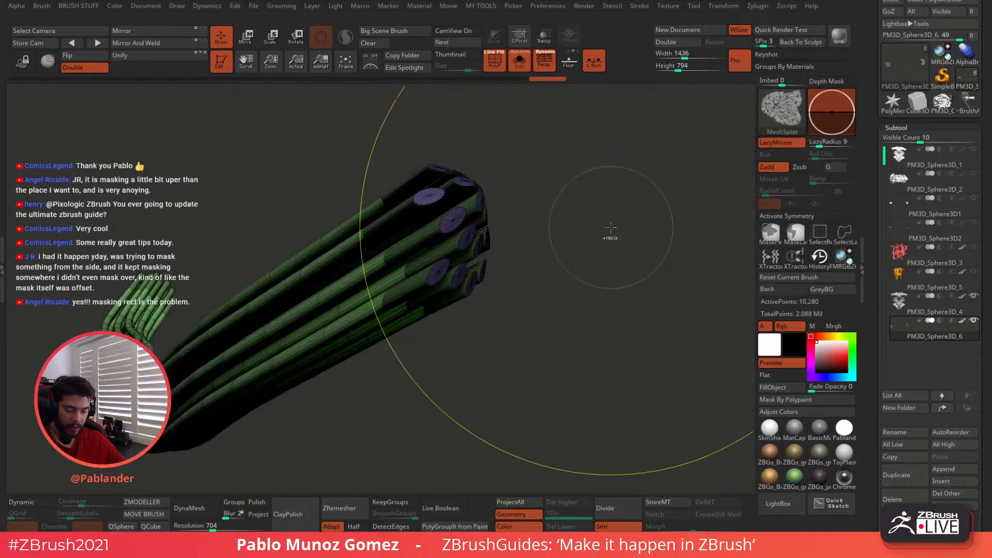
- Turn off Solo and Polyframe and display the whole creature with its strands from the front
mouse_move(611, 228)
left_mouse_down()
mouse_move(509, 199)
mouse_move(561, 209)
left_mouse_up()
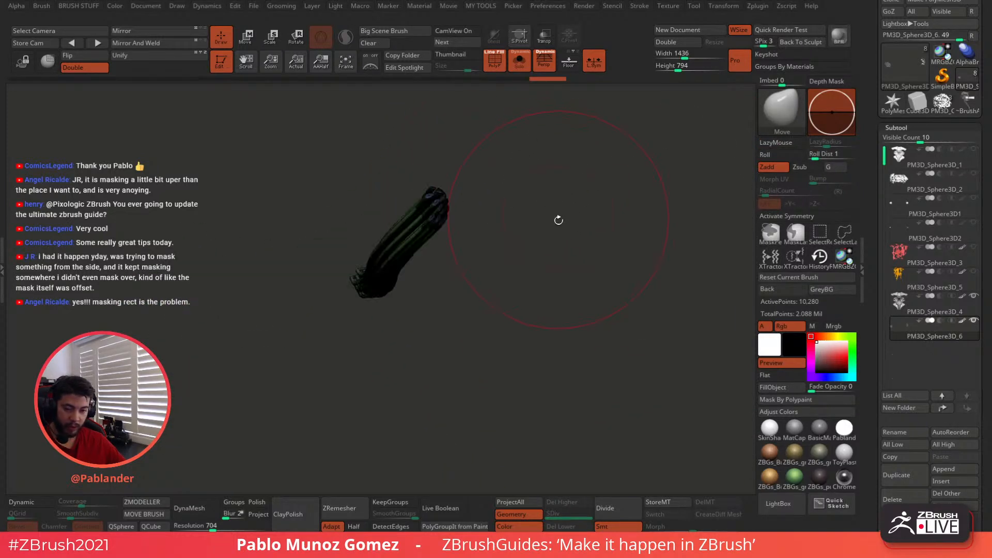
key("f")
key("f")
key("alt+s")
right_click_drag(563, 293, 537, 294)
key("shift+f")
right_click_drag(520, 357, 446, 230, "ctrl")
right_click_drag(445, 231, 543, 162, "alt")
- Run the Dynamics gravity simulation on the strands until they droop between the horns, then stop it
left_click_drag(879, 132, 886, 304)
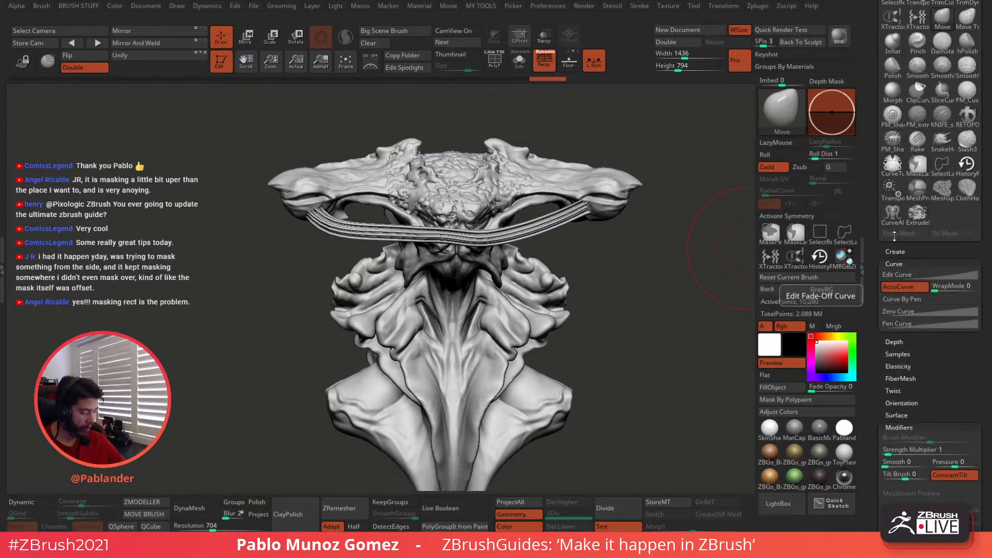
mouse_move(873, 213)
left_mouse_down()
mouse_move(868, 310)
mouse_move(889, 391)
mouse_move(906, 210)
mouse_move(898, 114)
left_mouse_up()
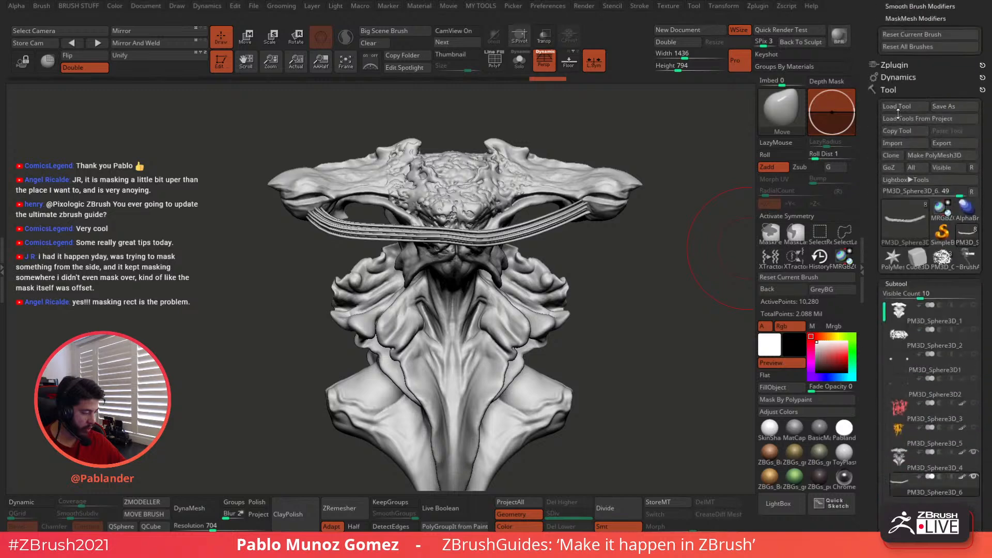
left_click(909, 78)
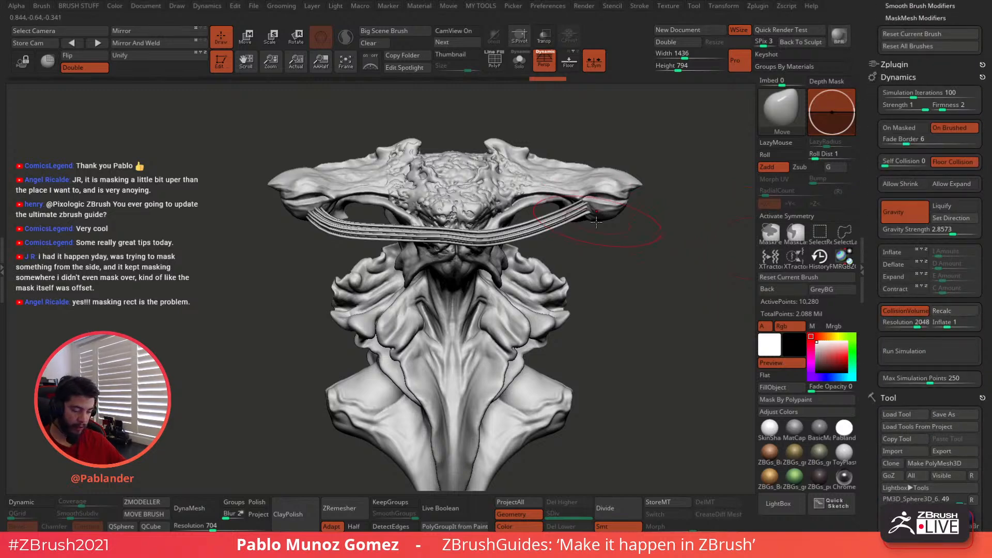
left_click(922, 351)
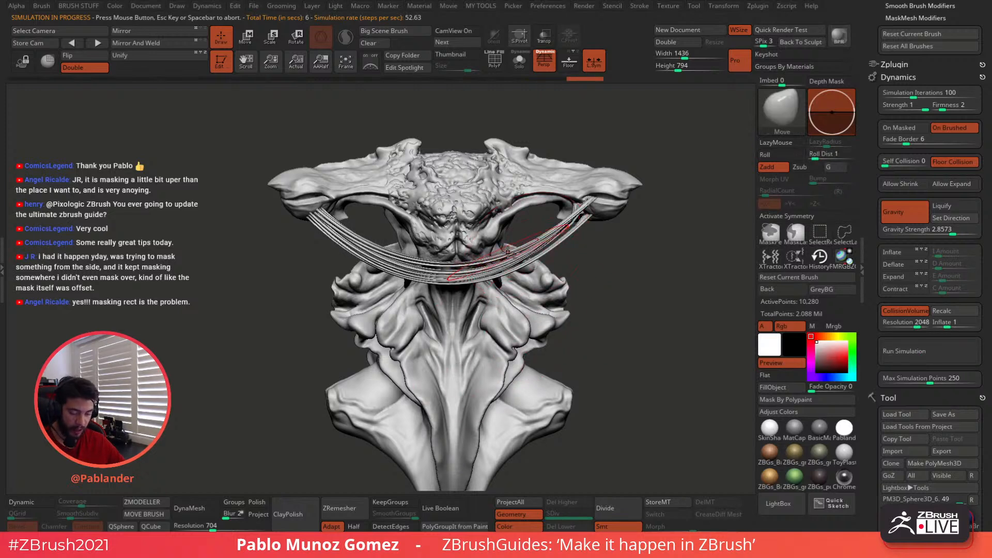
key("2")
left_click(487, 201)
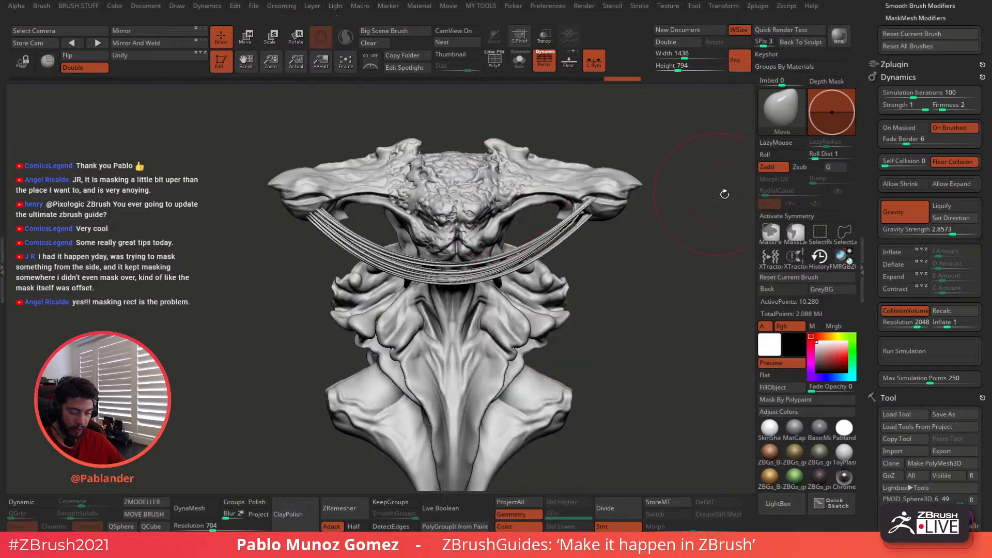
- Hide most of the individual strands, mask the few left visible, and unhide all strands
left_click(546, 265, "ctrl+shift")
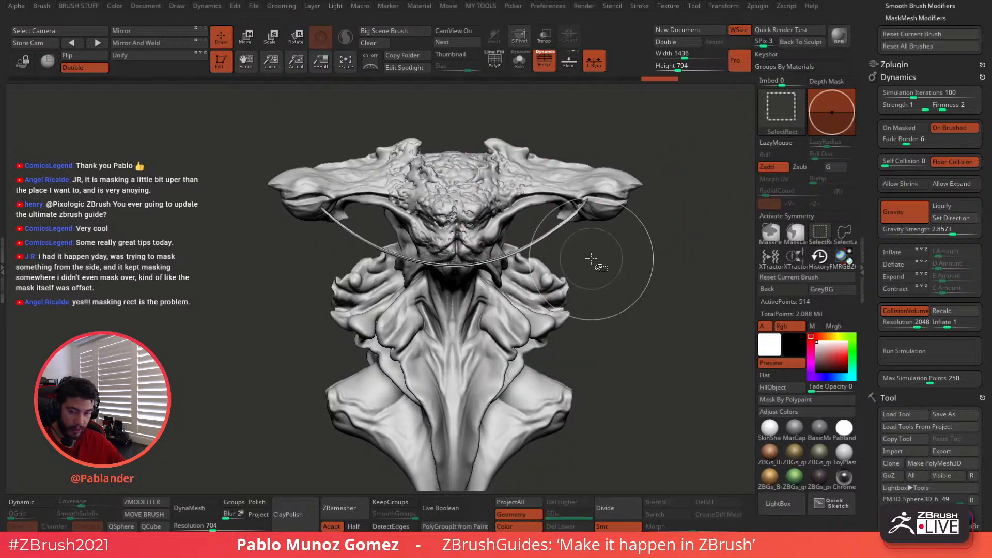
left_click_drag(598, 266, 618, 298, "ctrl+shift")
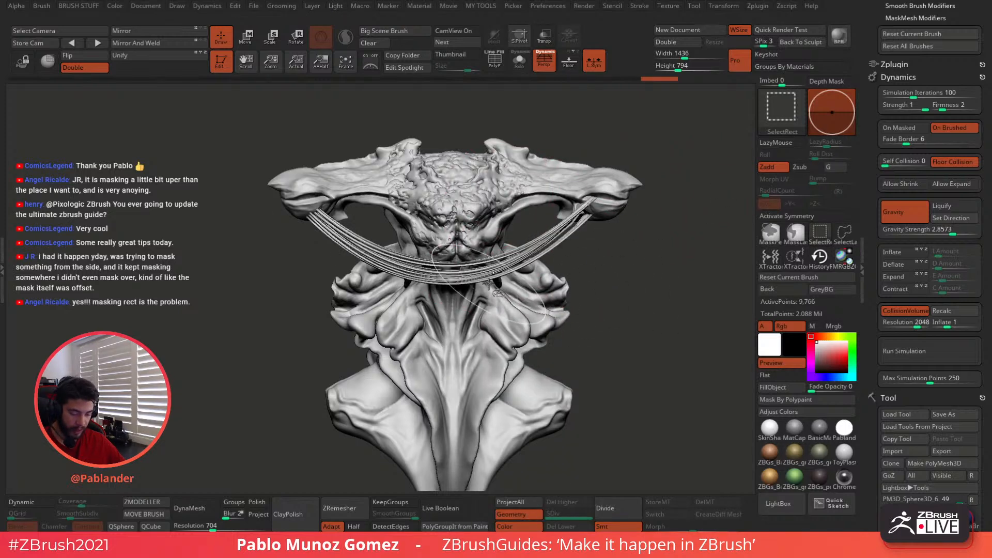
left_click(446, 287, "ctrl+shift")
left_click(440, 276, "ctrl+shift")
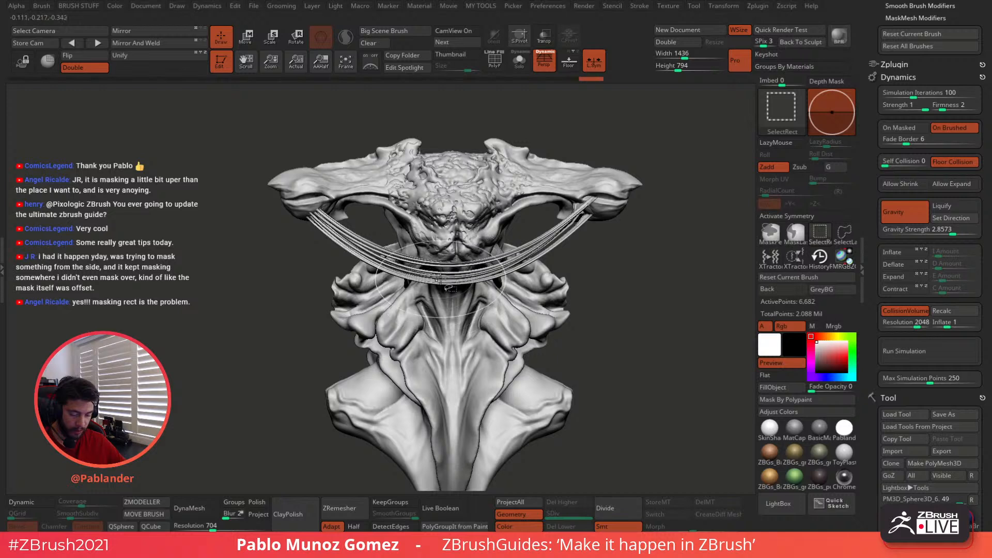
left_click(438, 279, "ctrl+shift")
left_click(438, 277, "ctrl+shift")
left_click(438, 279, "ctrl+shift")
left_click(437, 280, "ctrl+shift")
left_click(437, 281, "ctrl+shift")
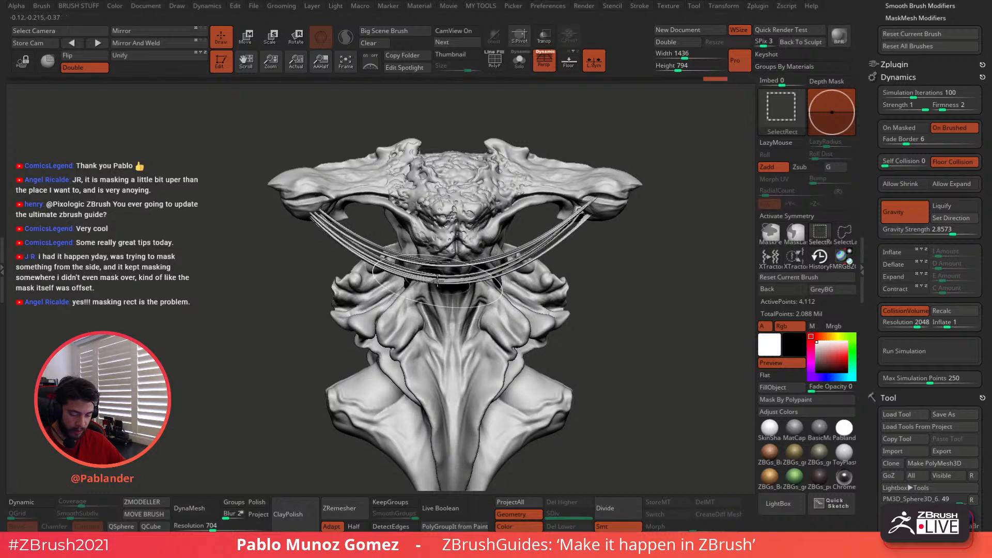
left_click(440, 282, "ctrl+shift")
left_click(445, 283, "ctrl+shift")
left_click(445, 280, "ctrl+shift")
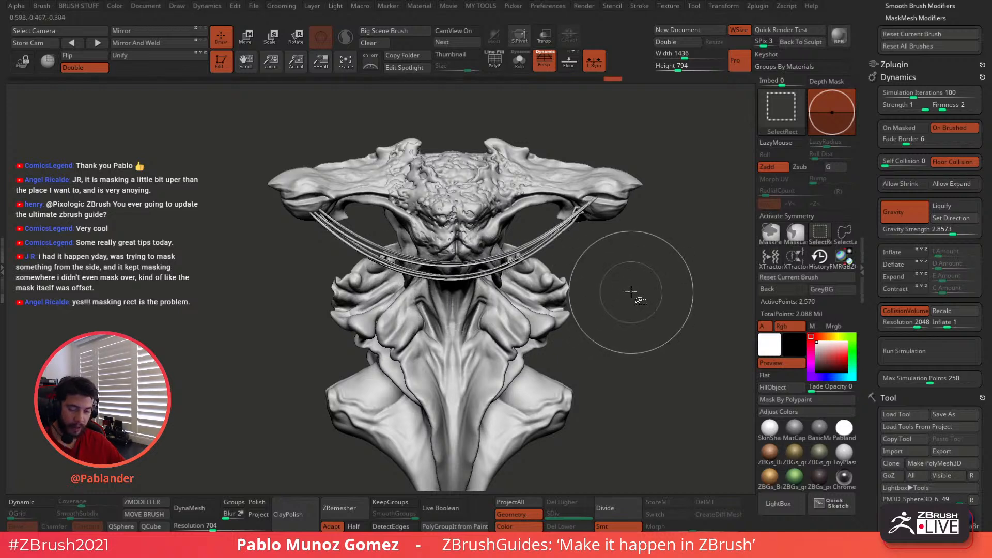
left_click(632, 285, "ctrl")
left_click(647, 267, "ctrl+shift")
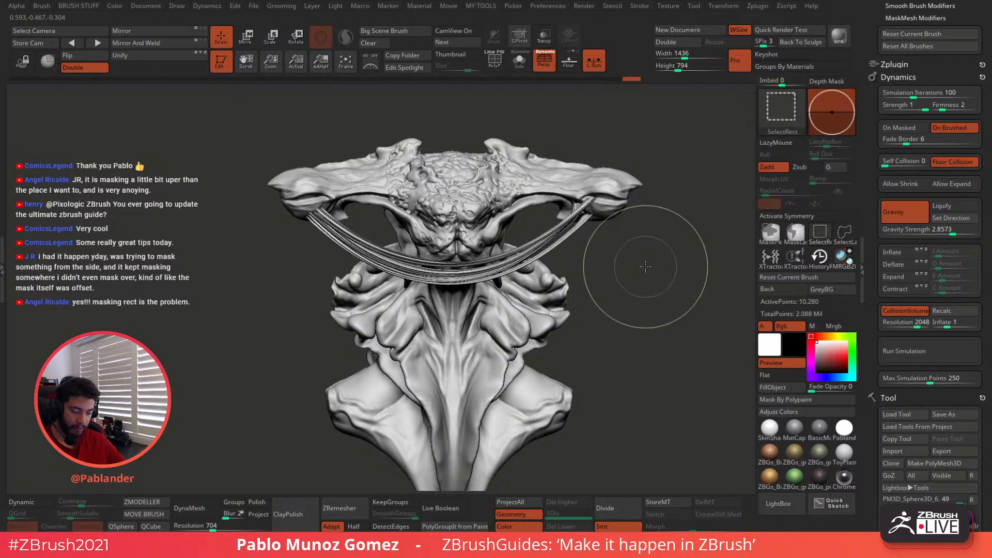
- Try the gravity simulation with Allow Expand turned on, then disable the option and restore the strands' previous shape
left_click(921, 351)
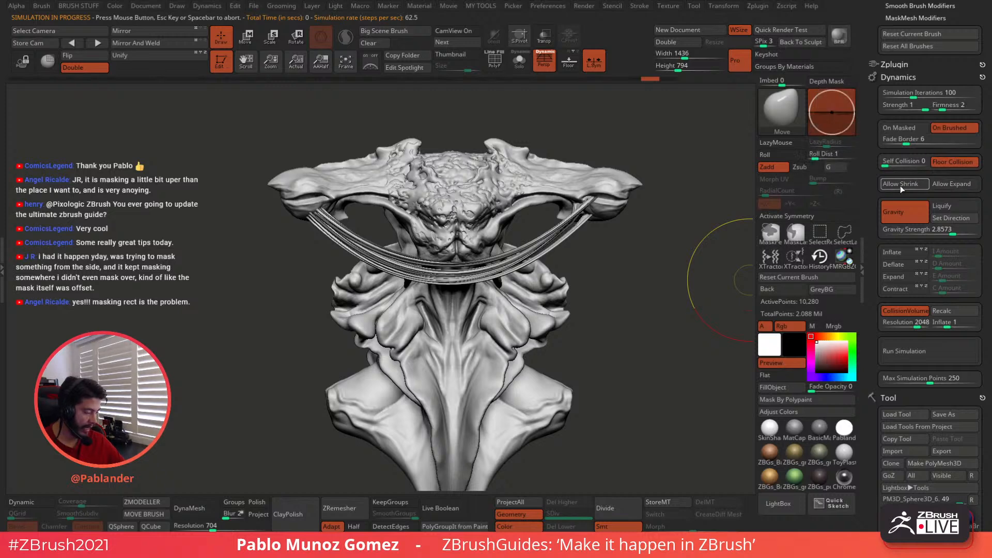
left_click(933, 184)
left_click(922, 353)
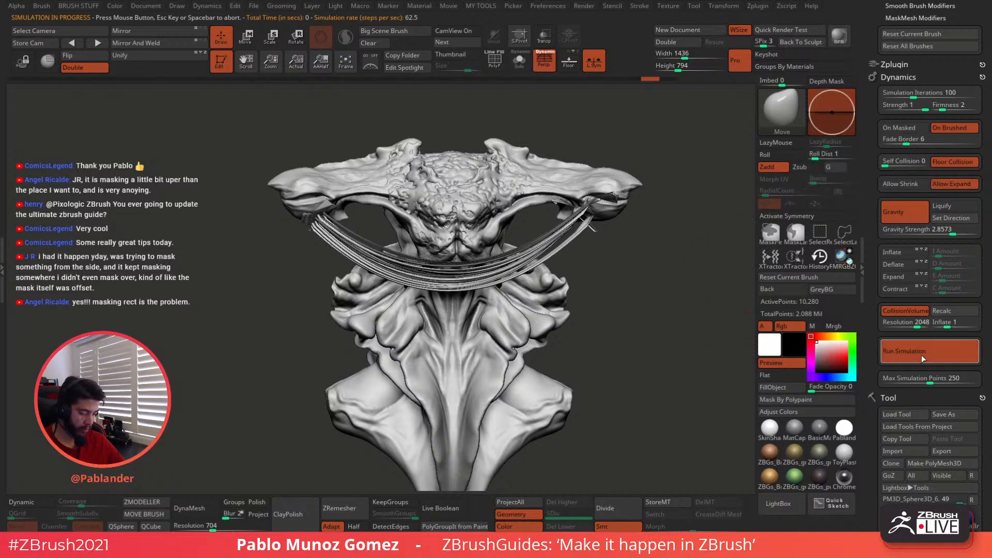
left_click(954, 184)
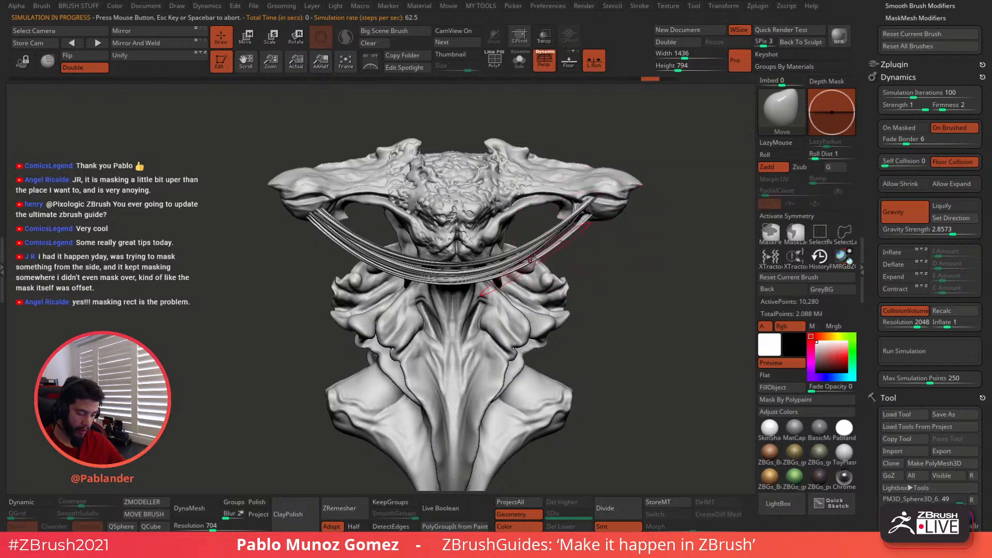
key("b")
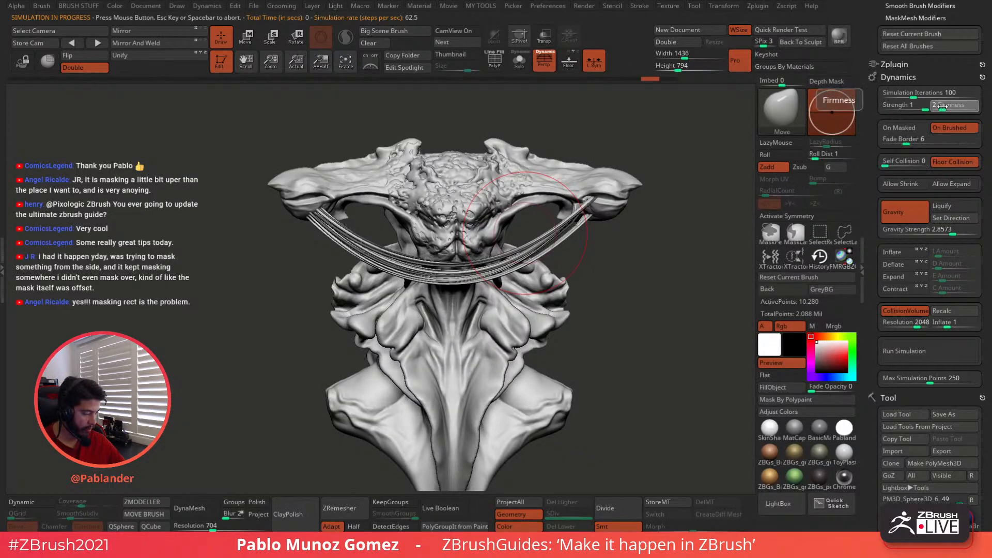
- Set the simulation Firmness to 1 and run it until the unmasked strands sag lower, then stop it
left_click_drag(943, 107, 935, 107)
left_click(920, 352)
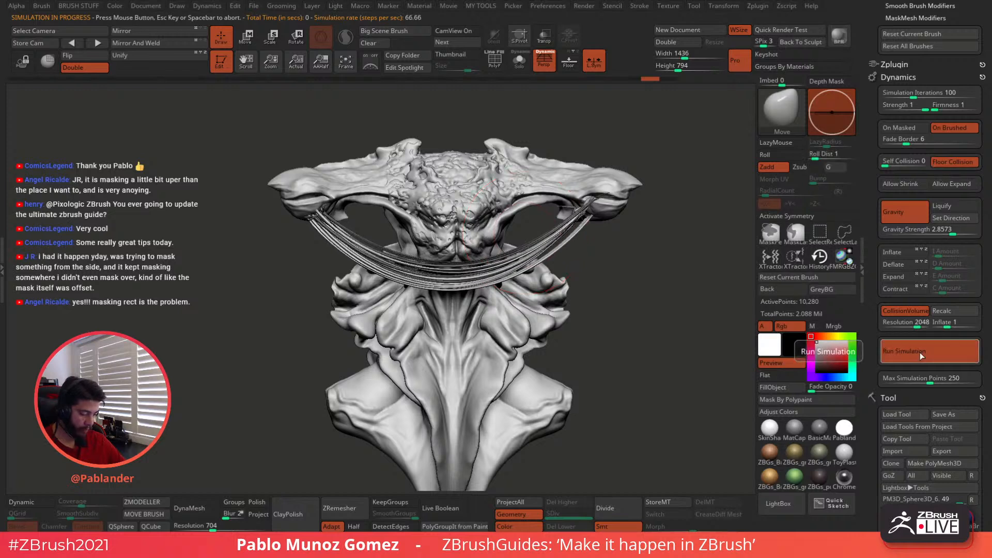
left_click(920, 353)
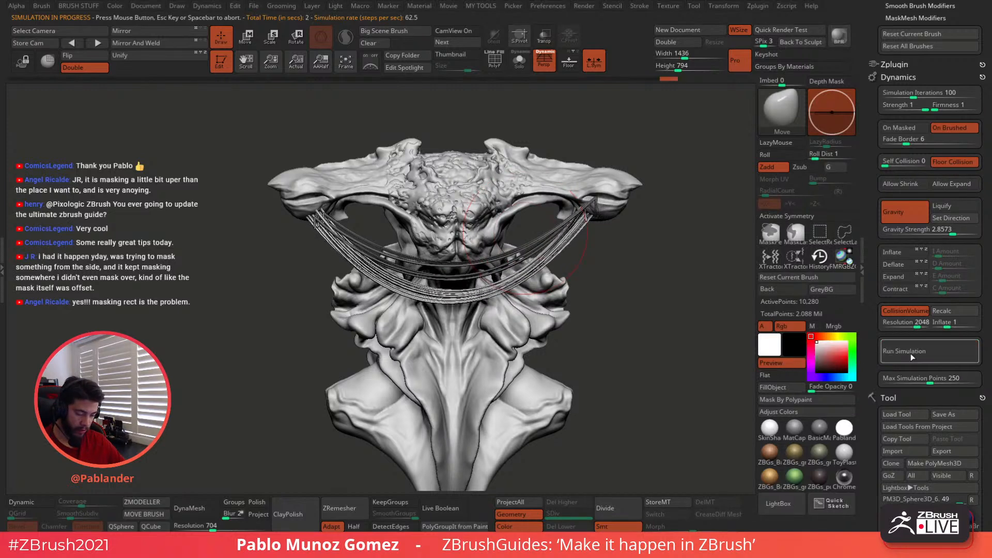
- Hide another selection of strands, mask those left visible, and unhide the whole bundle
left_click(511, 284, "ctrl+shift")
left_click(607, 296, "ctrl+shift")
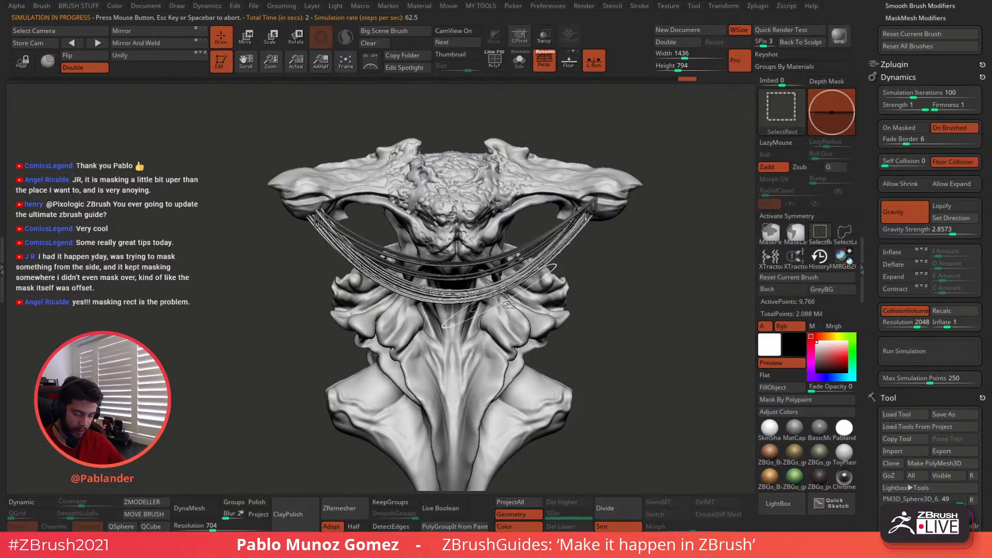
left_click(461, 295, "ctrl+shift")
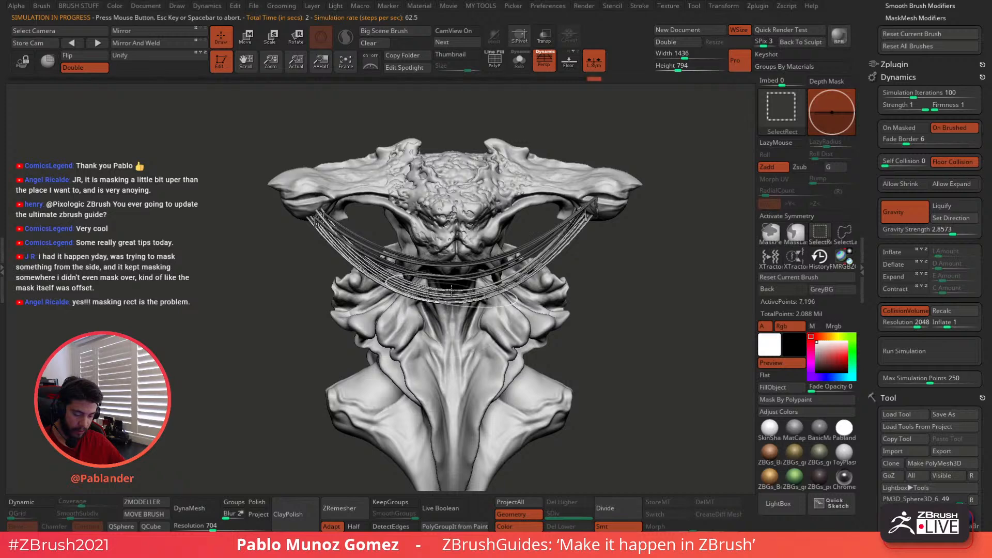
left_click(460, 292, "ctrl+shift")
left_click(460, 294, "ctrl+shift")
left_click(462, 297, "ctrl+shift")
left_click(476, 296, "ctrl+shift")
left_click_drag(617, 280, 634, 293, "ctrl+shift")
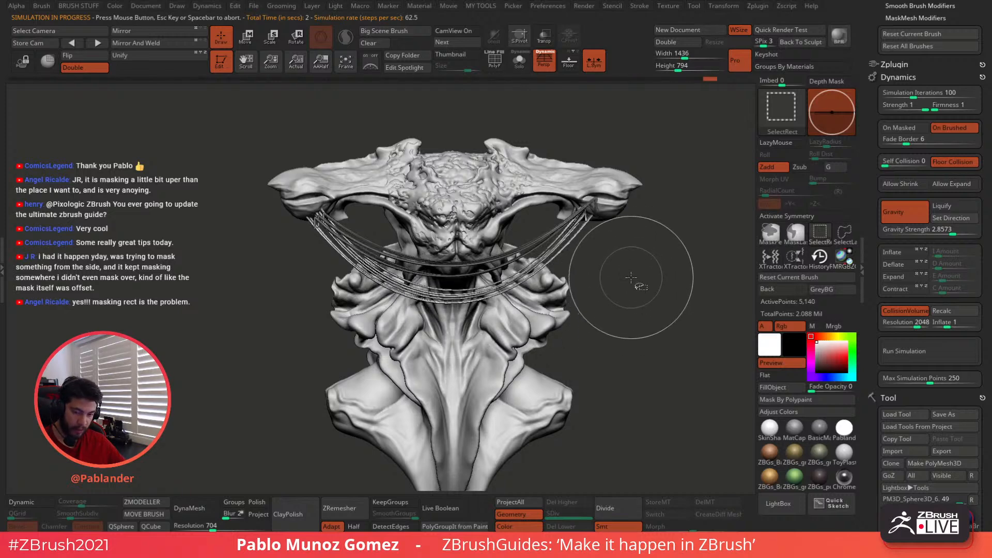
left_click(643, 285, "ctrl+shift")
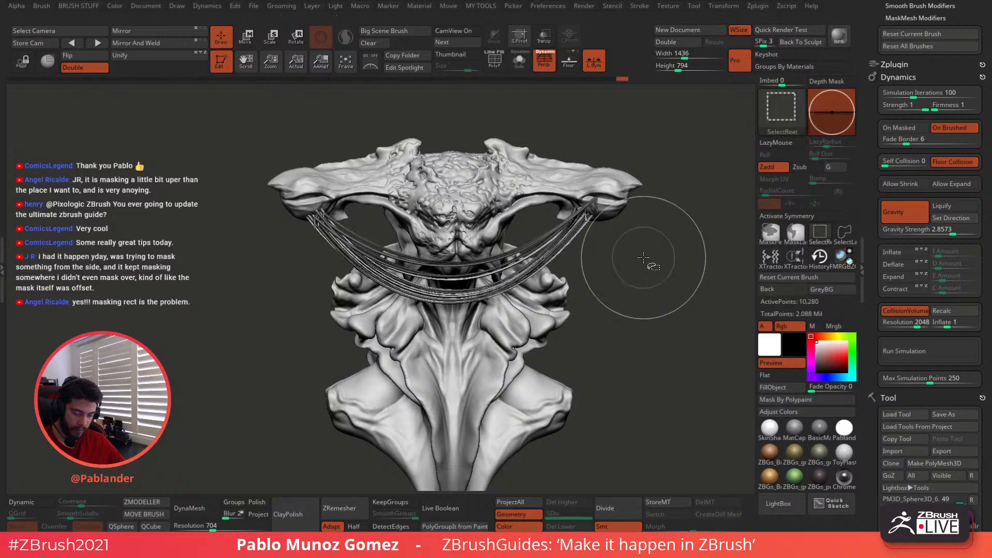
- Return to the Move brush and rerun the gravity simulation so the remaining unmasked strands hang lower, then stop it
key("b")
key("m")
key("v")
left_click(932, 351)
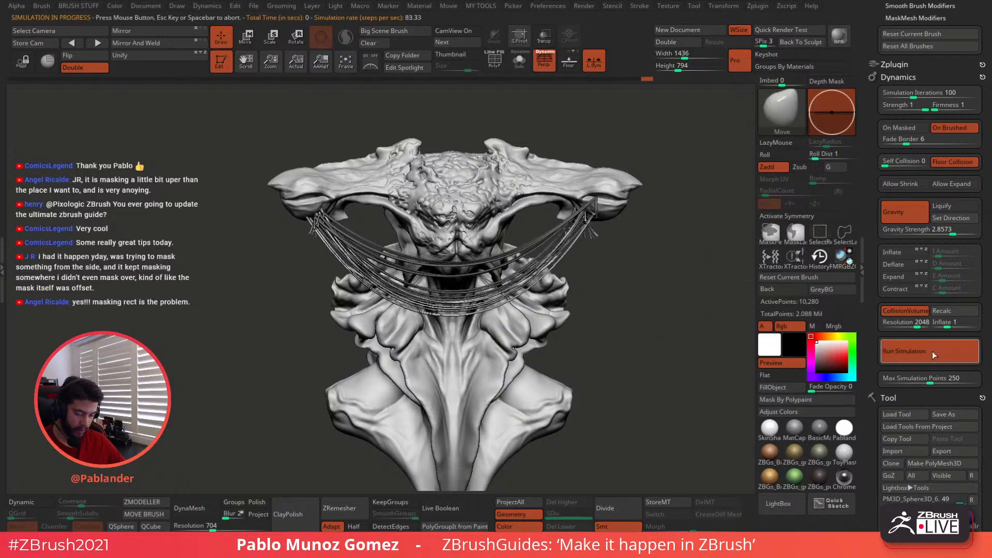
left_click(932, 355)
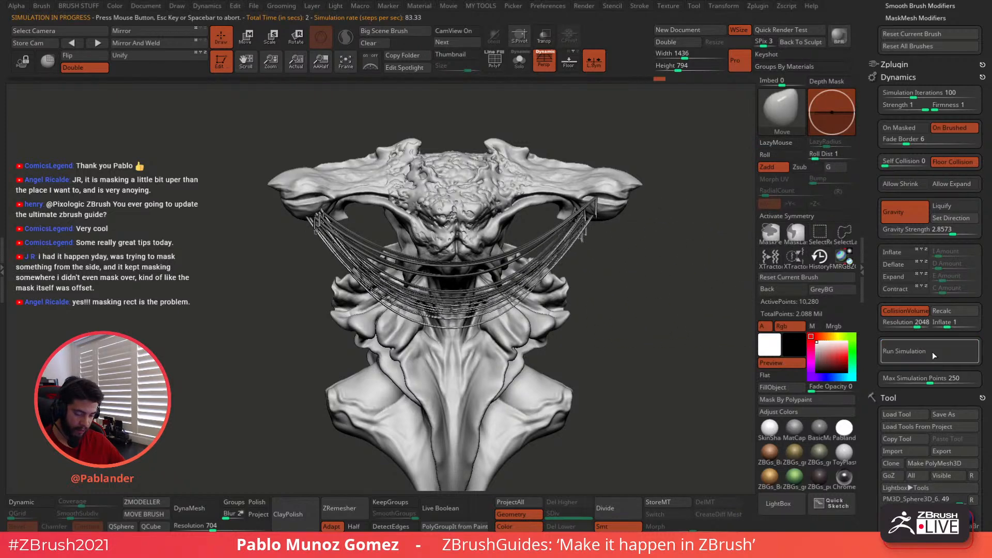
- Try pulling the strand bundle below the horn with the ClothHook brush and undo the result
left_click_drag(679, 282, 561, 239)
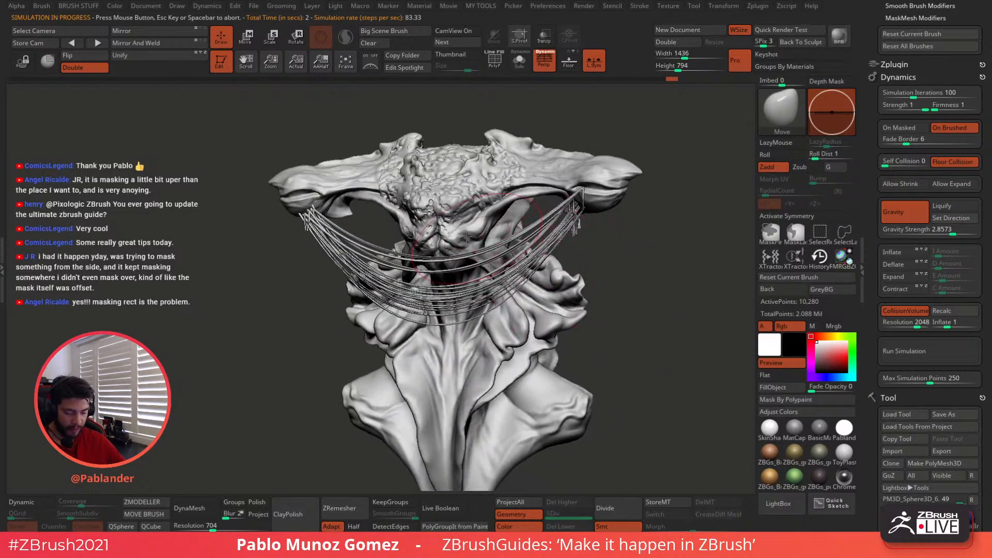
left_click_drag(482, 253, 525, 233)
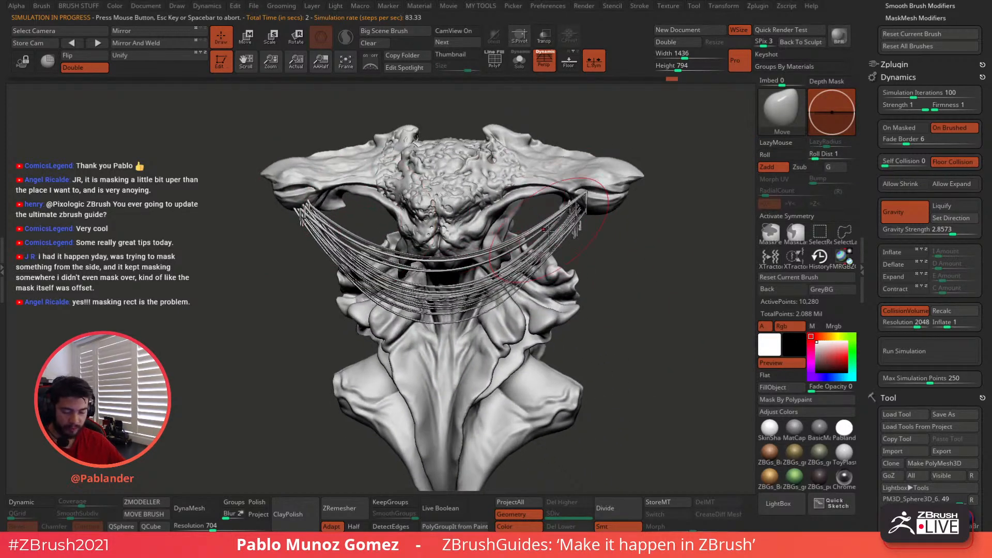
key("b")
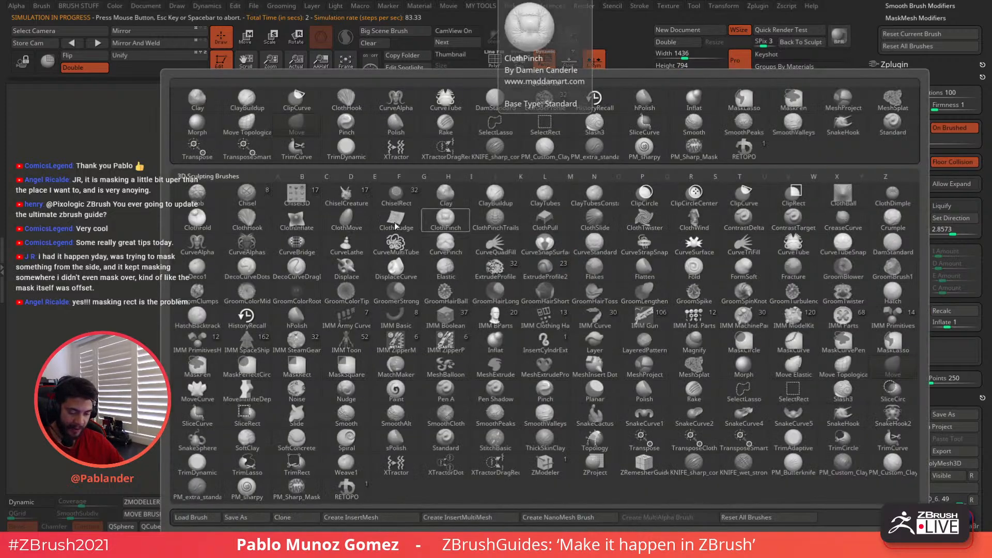
left_click(251, 221)
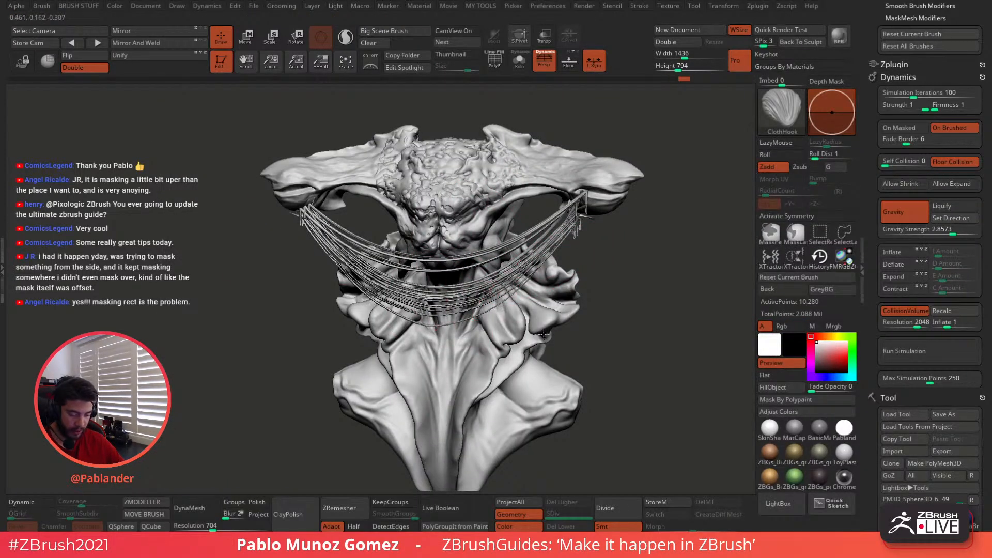
left_click_drag(550, 248, 570, 305)
key("ctrl+z")
key("ctrl+z")
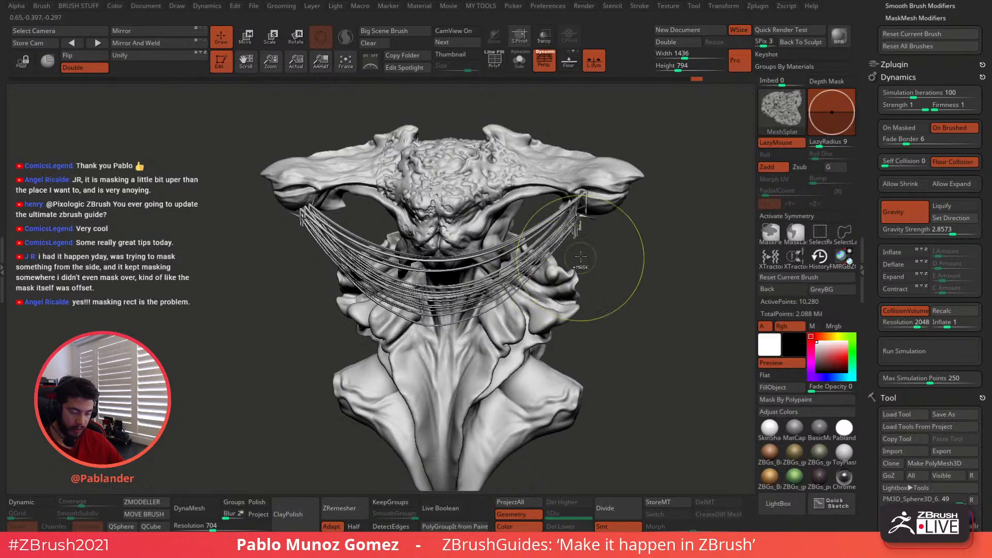
- Use the Move brush to push the strand ends on both sides up into the horns
left_click_drag(609, 226, 619, 227)
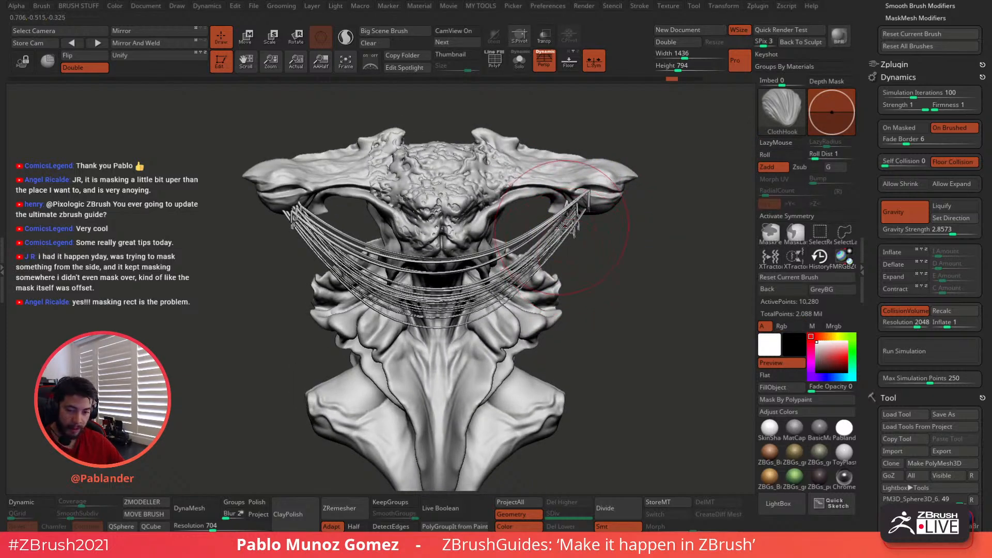
key("b")
key("m")
key("v")
key("space")
left_click_drag(592, 197, 609, 168)
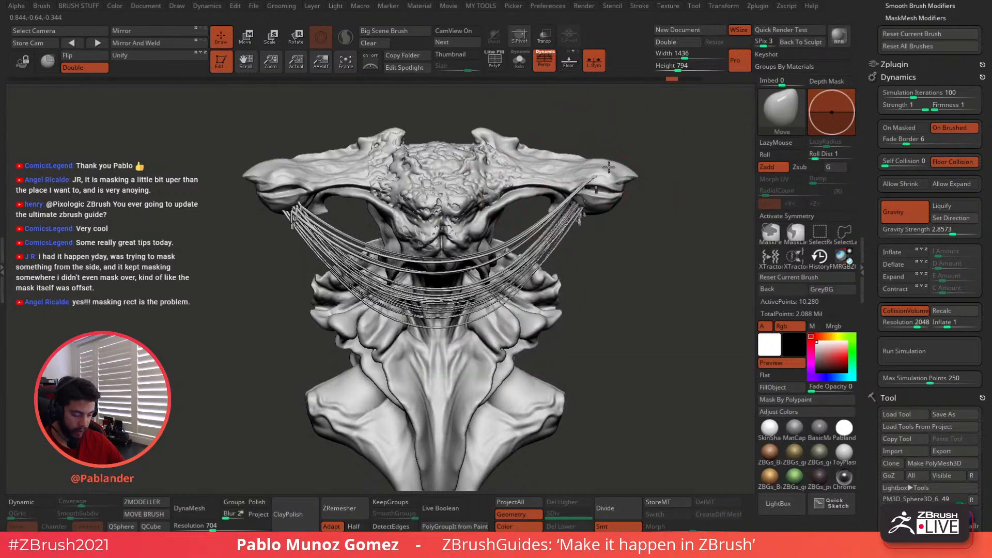
left_click_drag(288, 212, 271, 192)
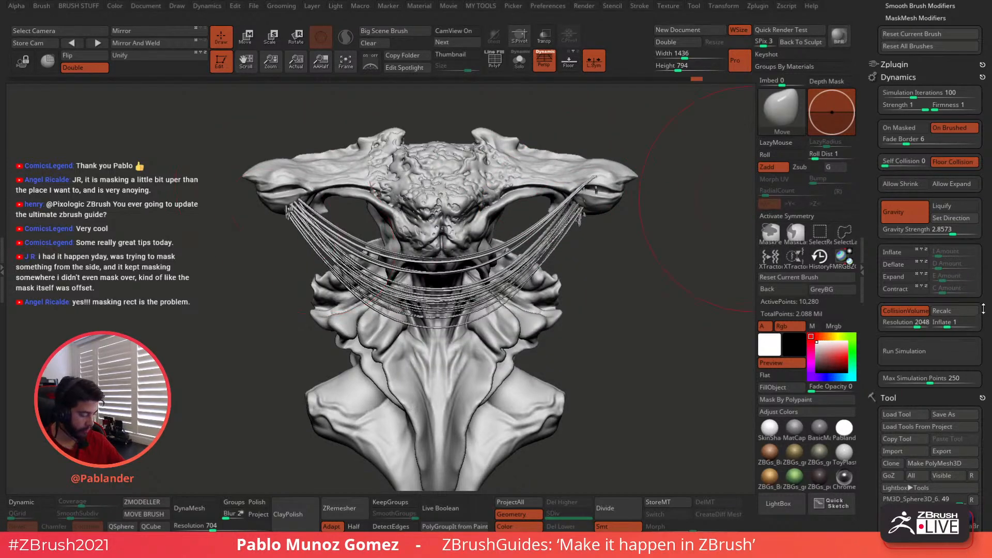
- Show the red and orange skin layers and hide the horn strands, with the creature body as the active subtool
left_click_drag(988, 295, 982, 164)
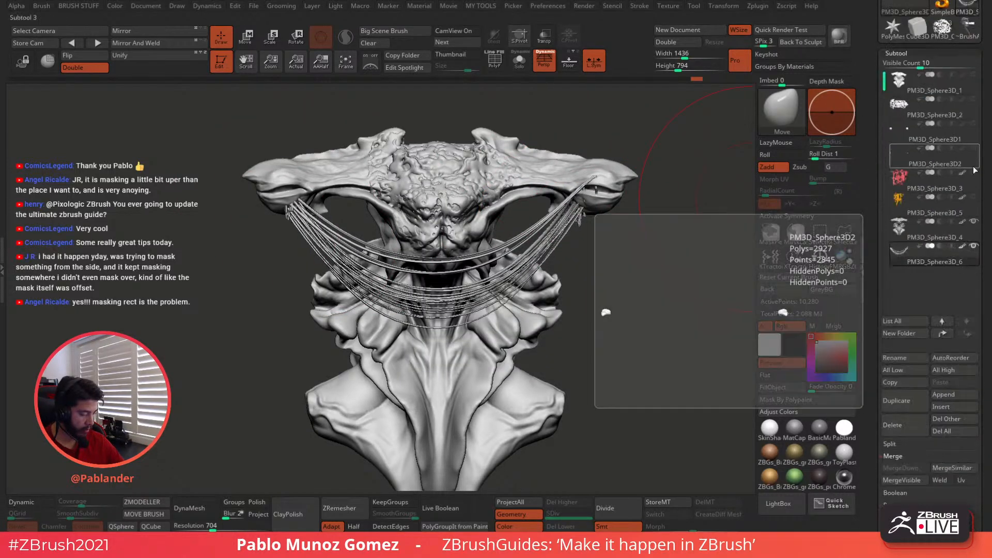
left_click(974, 172)
left_click(974, 197)
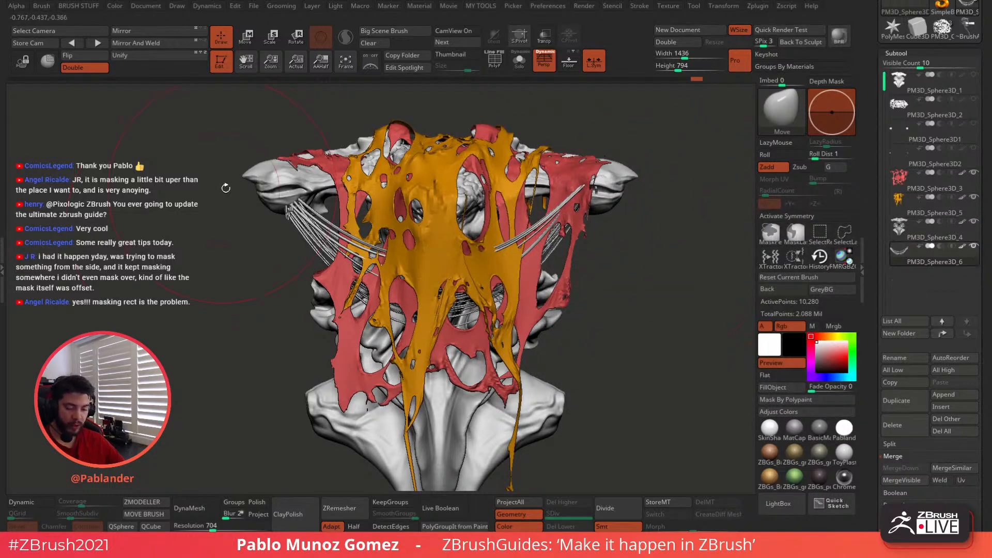
right_click_drag(386, 311, 451, 215, "ctrl")
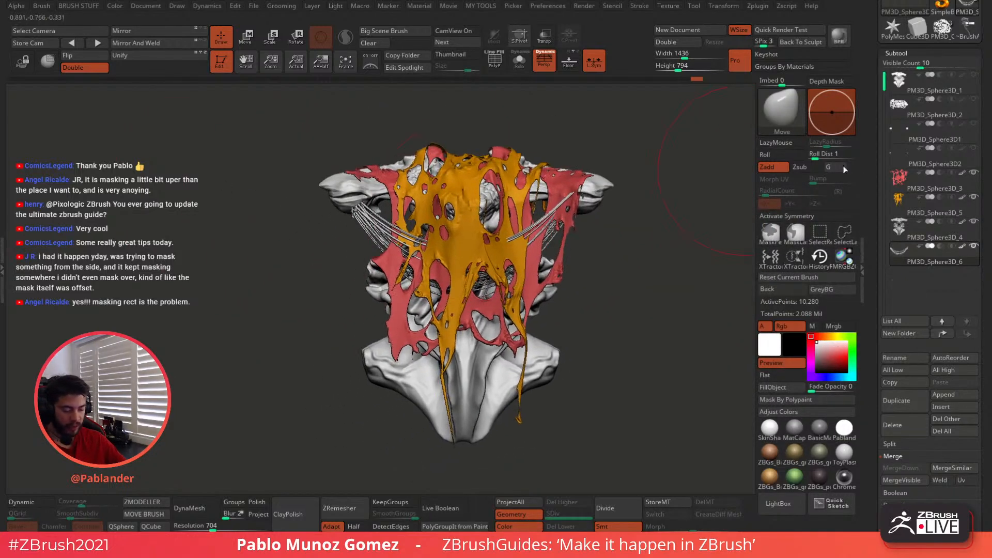
left_click(973, 246)
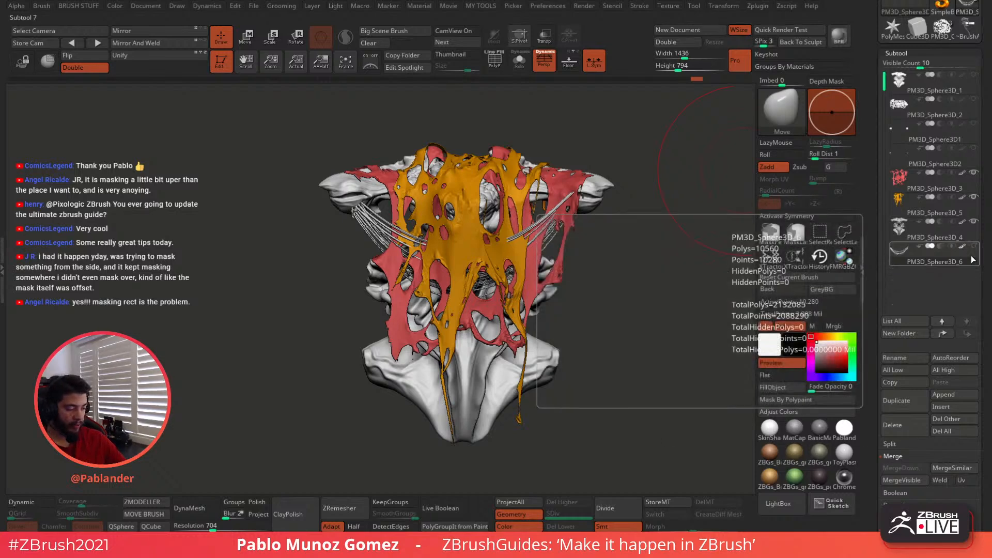
left_click(966, 239)
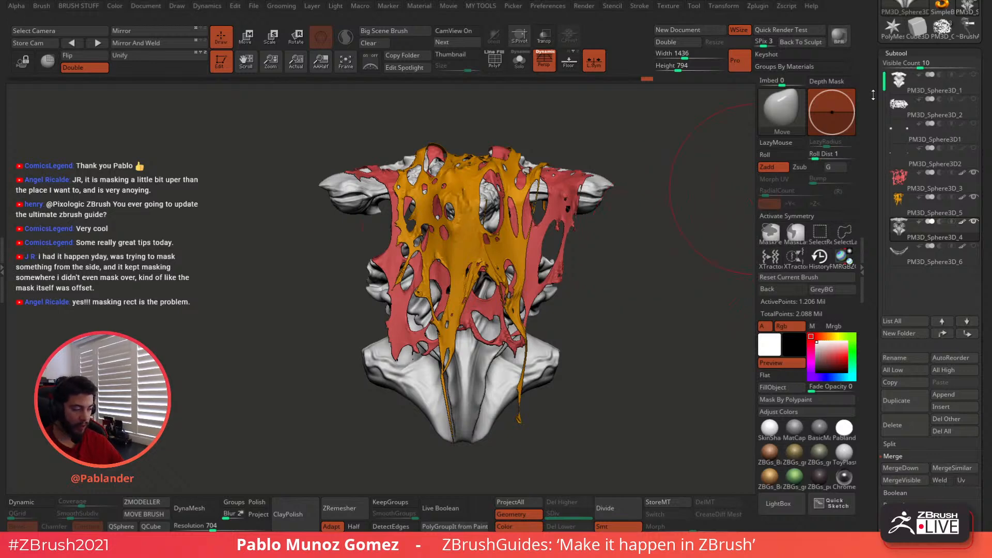
- Switch to the perforated PM3D_Cube3D1_1 tool as the source for a new skin layer
left_click_drag(873, 95, 873, 256)
mouse_move(953, 183)
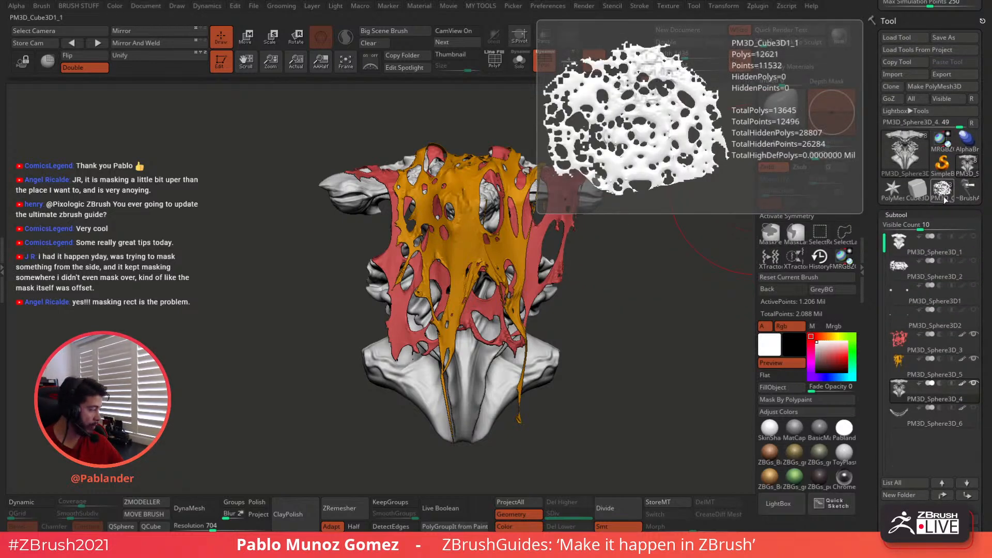
left_click(944, 198)
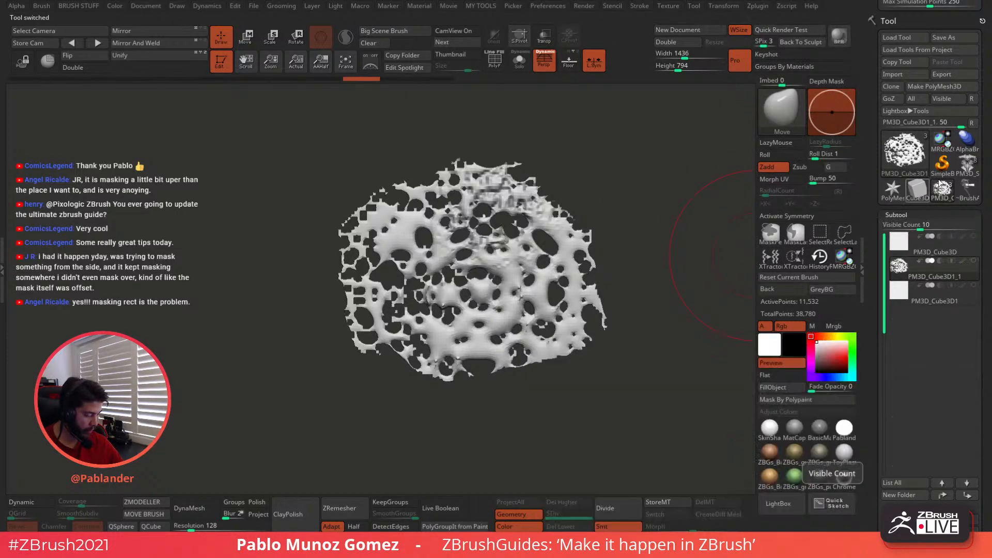
left_click(907, 156)
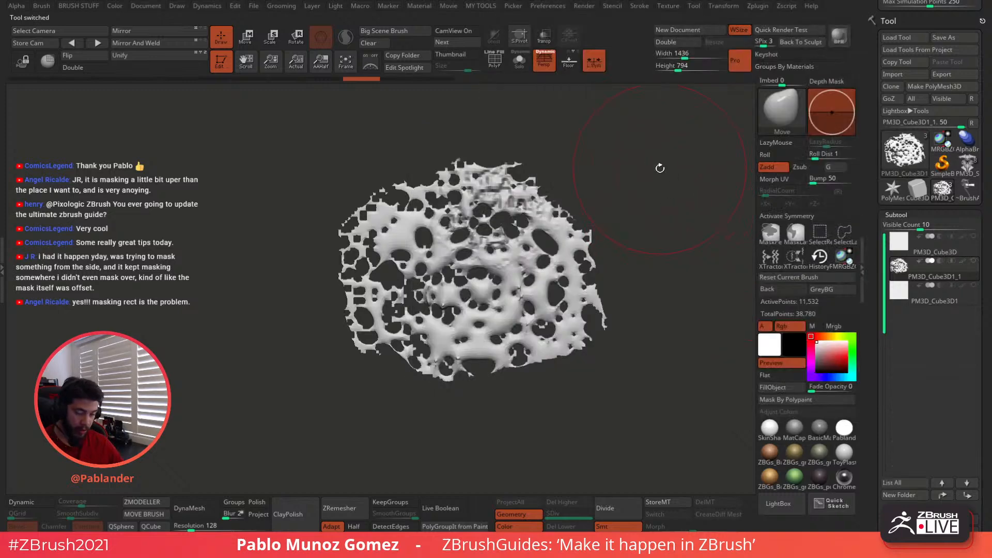
key("space")
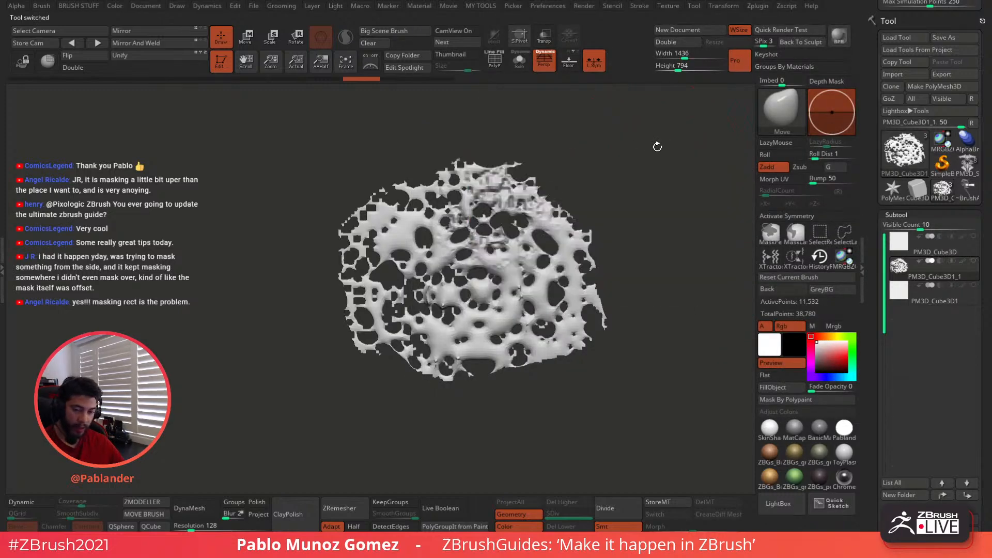
key("space")
- Capture the perforated mesh as an alpha with Map Size 512 and convert it to a flat mesh
left_click_drag(901, 18, 872, 277)
left_click_drag(873, 444, 874, 143)
left_click(919, 210)
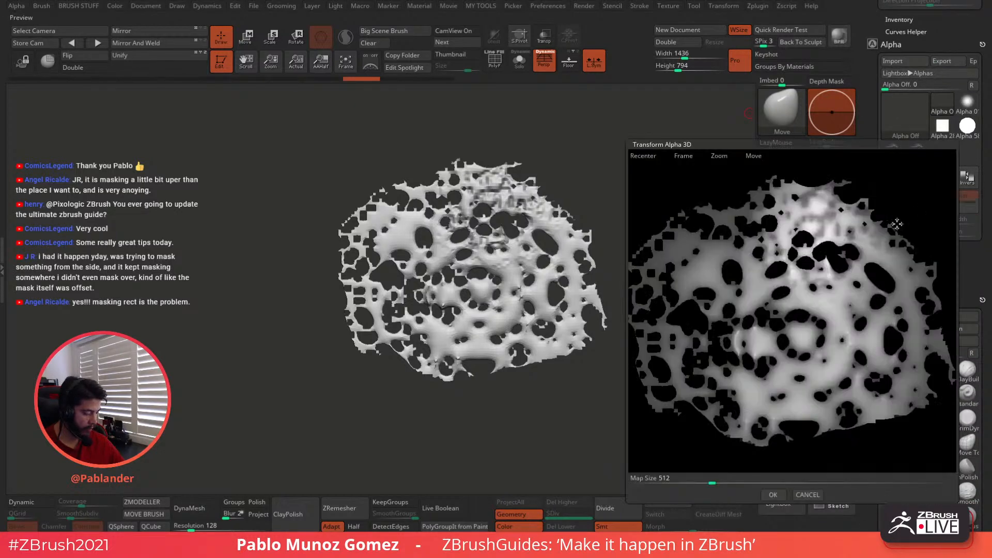
left_click(773, 494)
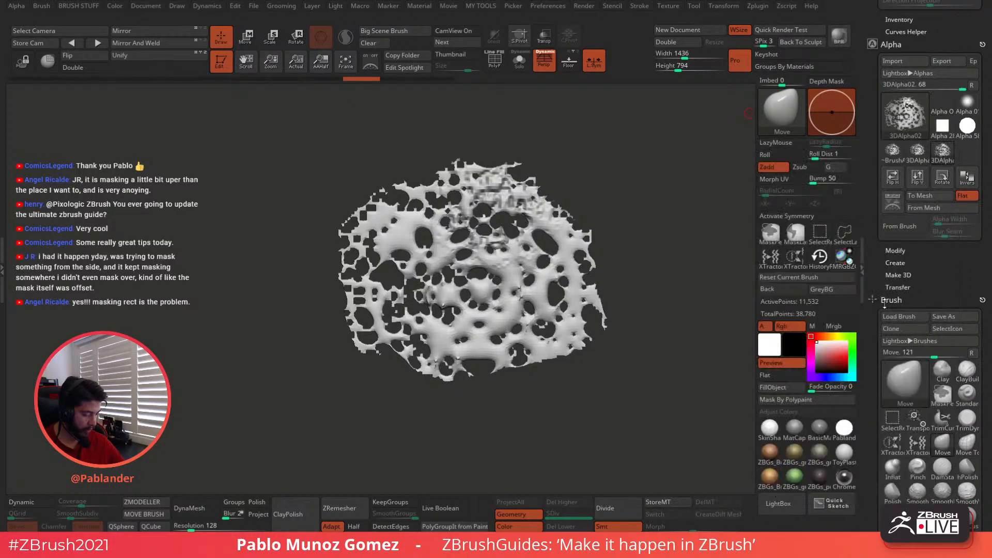
left_click(938, 194)
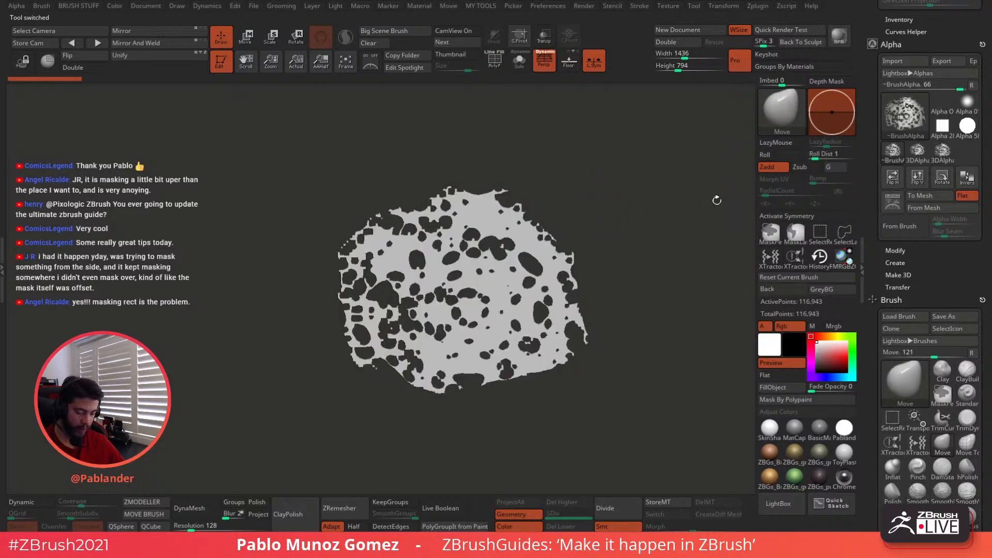
- Copy the flat perforated mesh into the creature tool and place it above the red skin layer in the subtool order
left_click_drag(942, 256, 944, 129)
left_click_drag(928, 216, 939, 118)
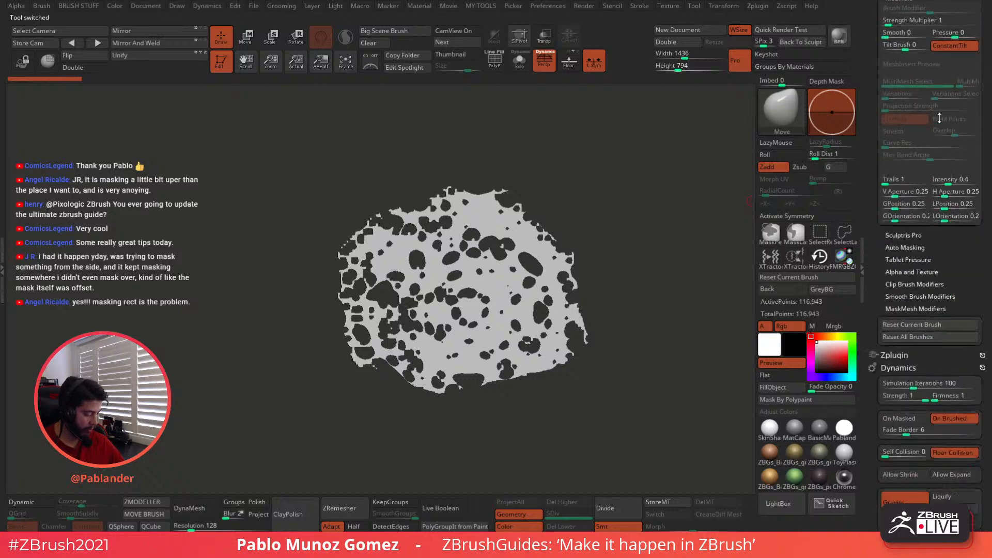
left_click_drag(942, 243, 947, 87)
left_click(907, 345)
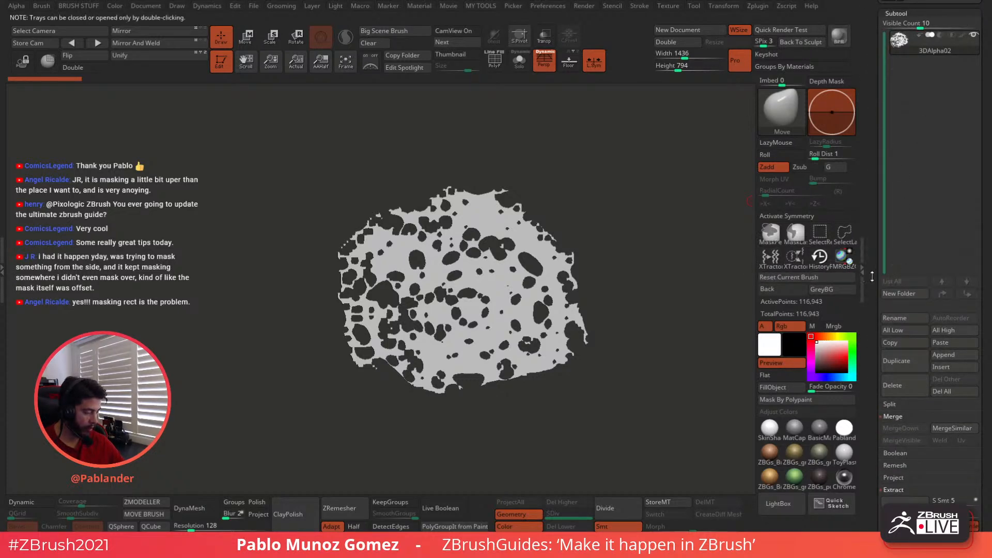
left_click_drag(872, 277, 869, 331)
left_click(964, 139)
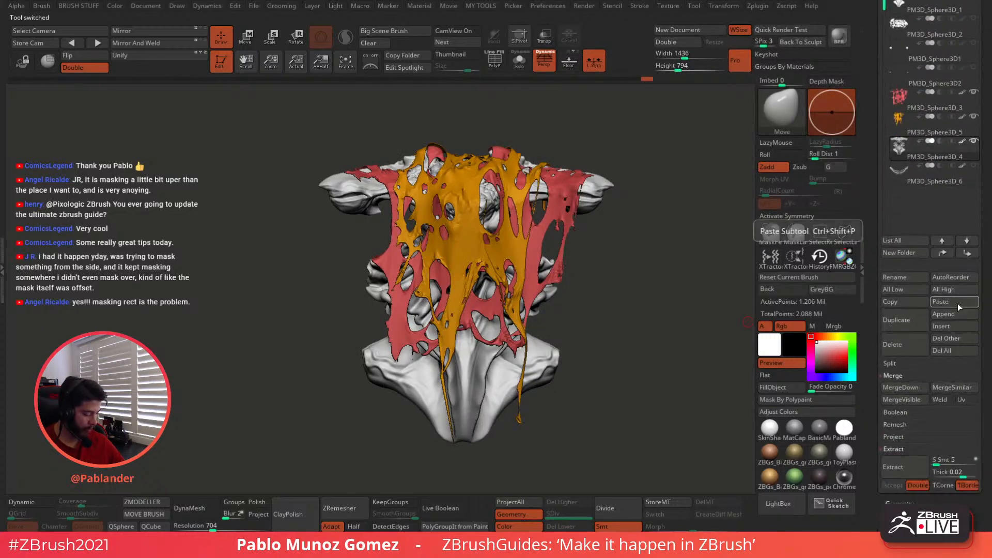
left_click(940, 302)
left_click_drag(940, 183, 939, 97)
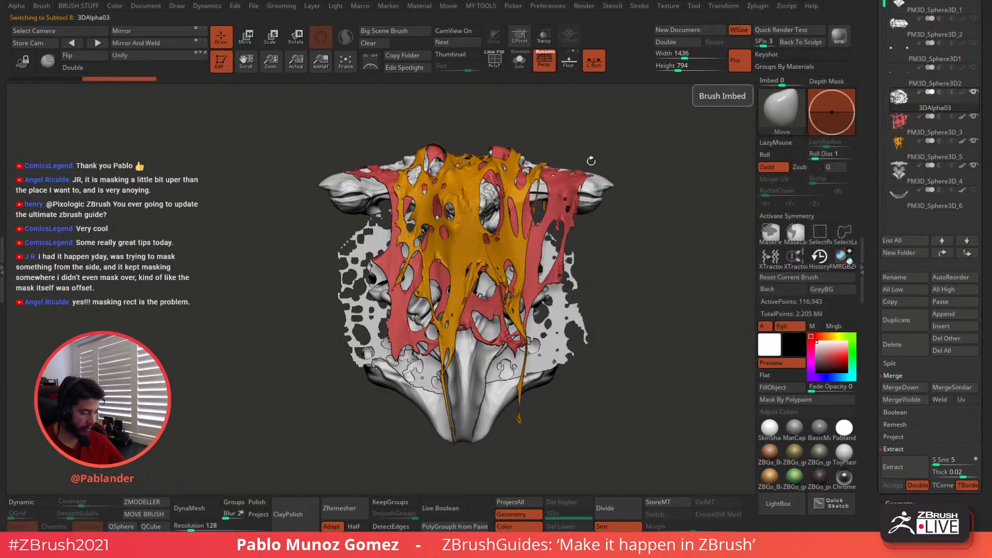
- Raise the perforated sheet above the creature, rotate it to lie horizontally, and enable its double-sided display
key("e")
right_click_drag(567, 304, 646, 218, "ctrl")
right_click_drag(585, 273, 687, 253, "shift")
left_click_drag(567, 280, 523, 163)
right_click_drag(523, 163, 439, 164)
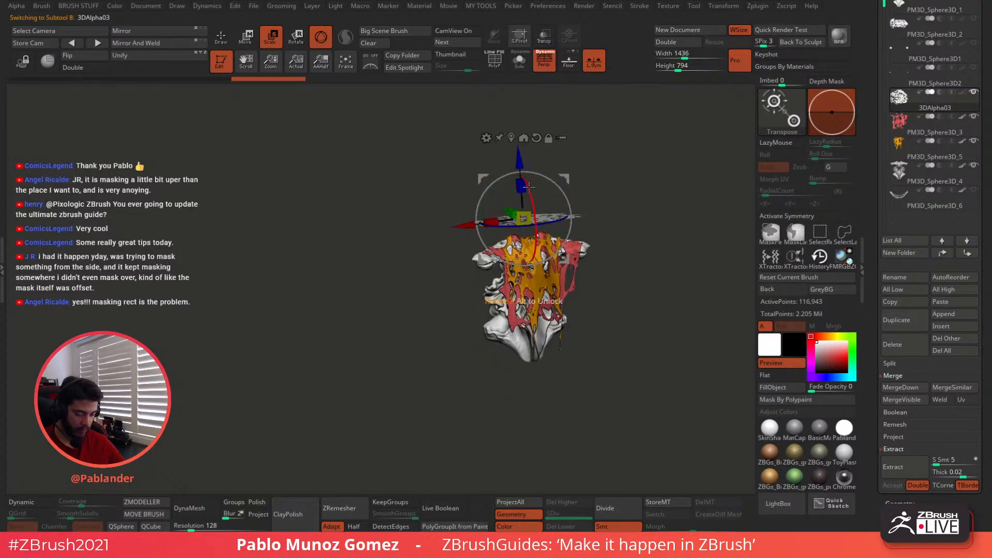
left_click(77, 68)
- Scale the perforated sheet up slightly to span the horns and nudge it into position just above the head
right_click_drag(586, 196, 656, 282)
right_click_drag(649, 227, 642, 311, "ctrl")
right_click_drag(615, 254, 554, 298, "alt")
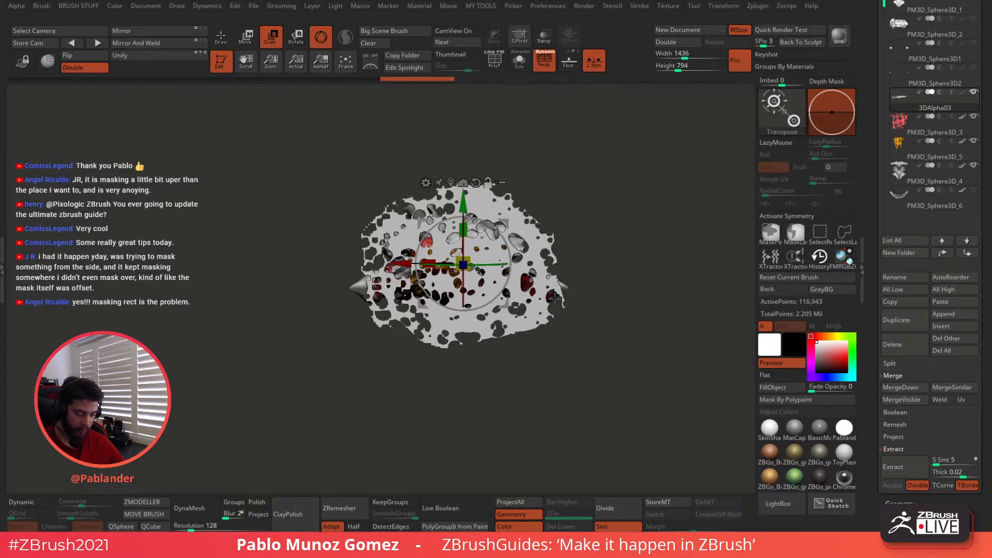
left_click_drag(467, 262, 475, 258)
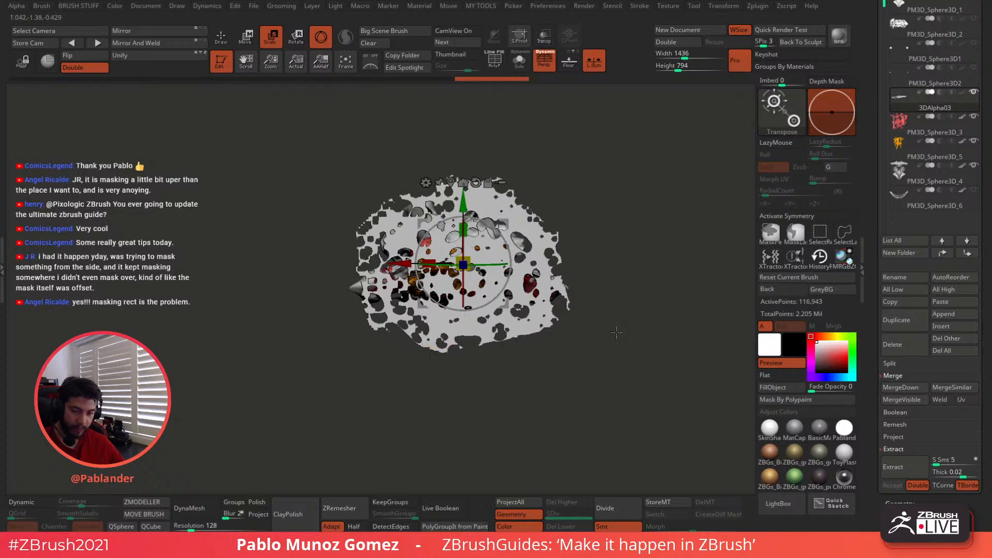
right_click_drag(626, 356, 626, 271)
key("q")
key("w")
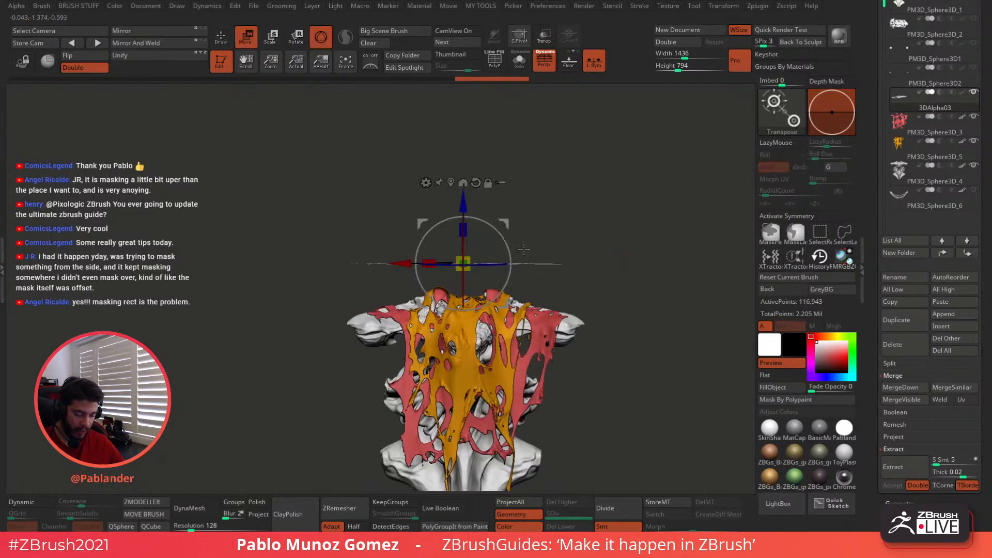
left_click_drag(504, 223, 518, 230)
key("q")
- Colour the perforated sheet bright blue
left_click_drag(870, 110, 860, 300)
left_click(838, 337)
left_click(788, 388)
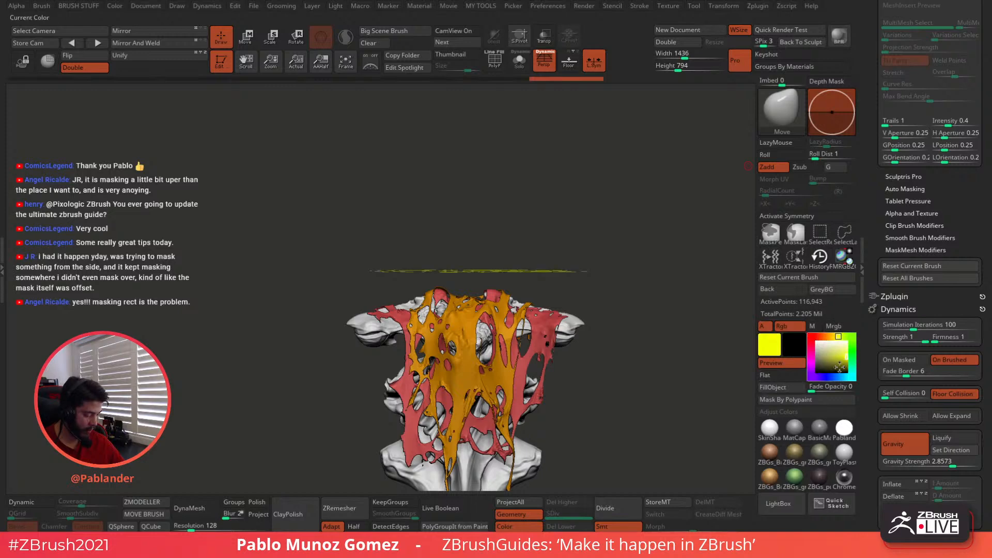
left_click(837, 377)
left_click(793, 385)
- Recalculate the Dynamics collision volume for the visible body and skin layers
mouse_move(956, 254)
left_mouse_down()
mouse_move(917, 283)
mouse_move(882, 351)
mouse_move(883, 189)
left_mouse_up()
left_click_drag(900, 292, 911, 181)
left_click(952, 196)
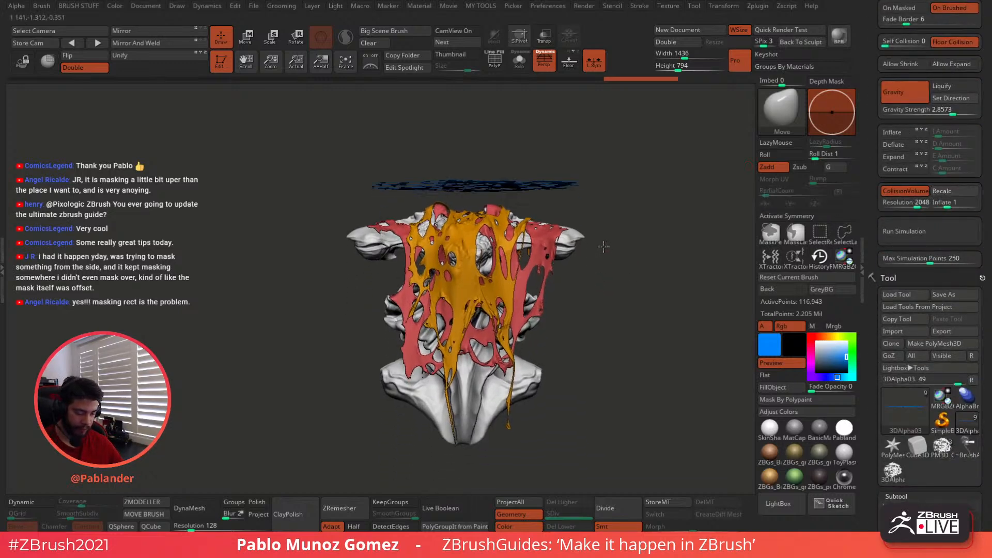
- Try dropping the blue sheet onto the head with the gravity simulation, then stop and undo it
left_click(928, 232)
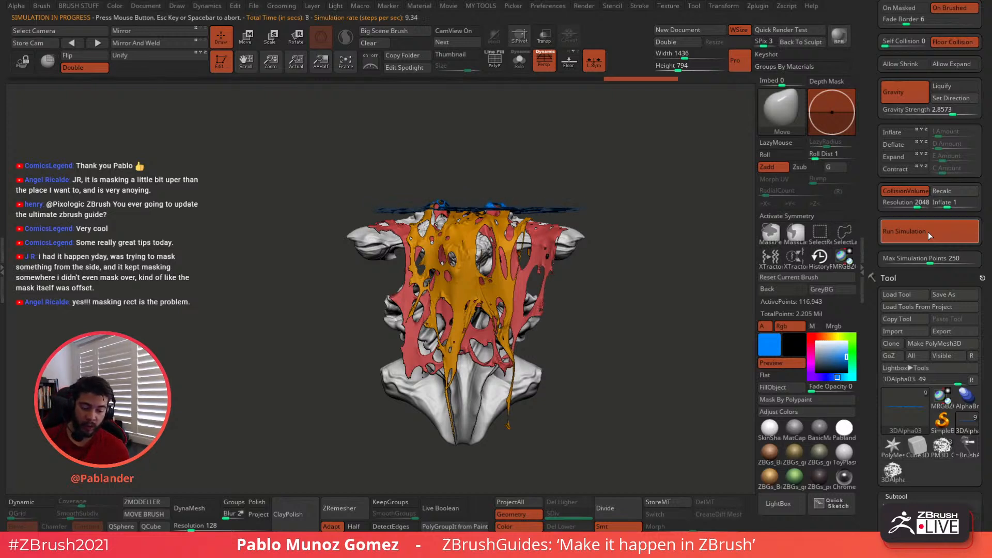
left_click(928, 231)
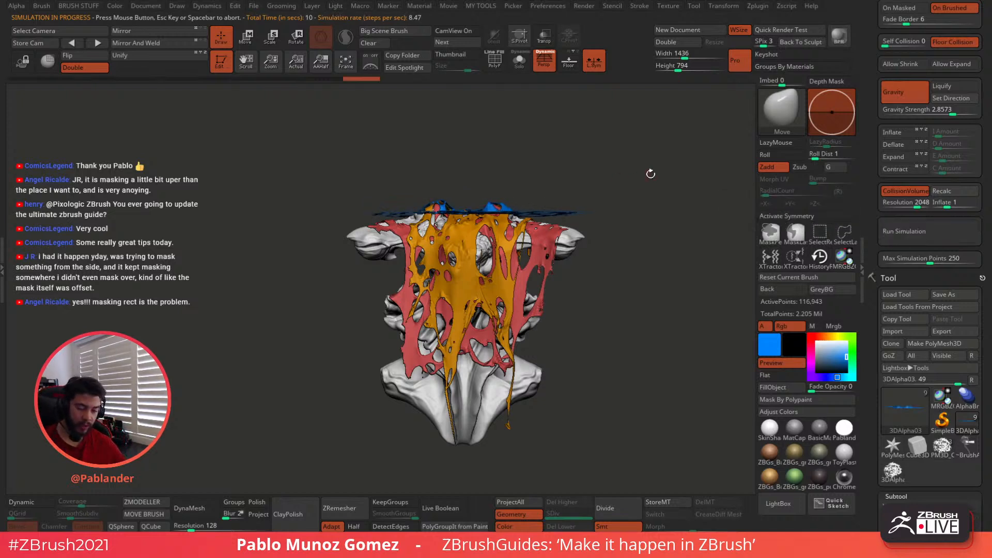
key("ctrl+z")
- Display the sheet's polygon wireframe and reduce its density by running ZRemesher twice with Half enabled
left_click_drag(638, 162, 632, 205)
key("shift+f")
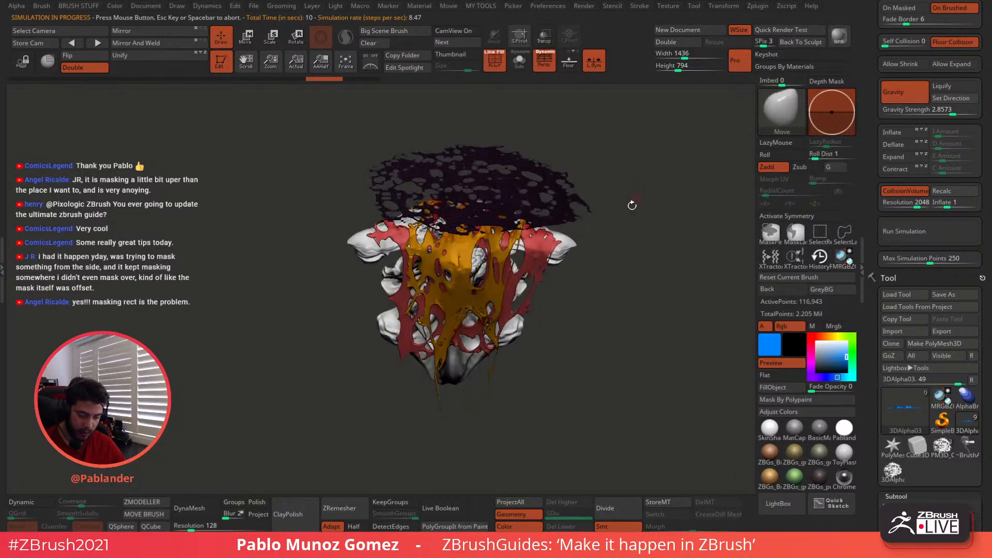
left_click(354, 527)
left_click(347, 513)
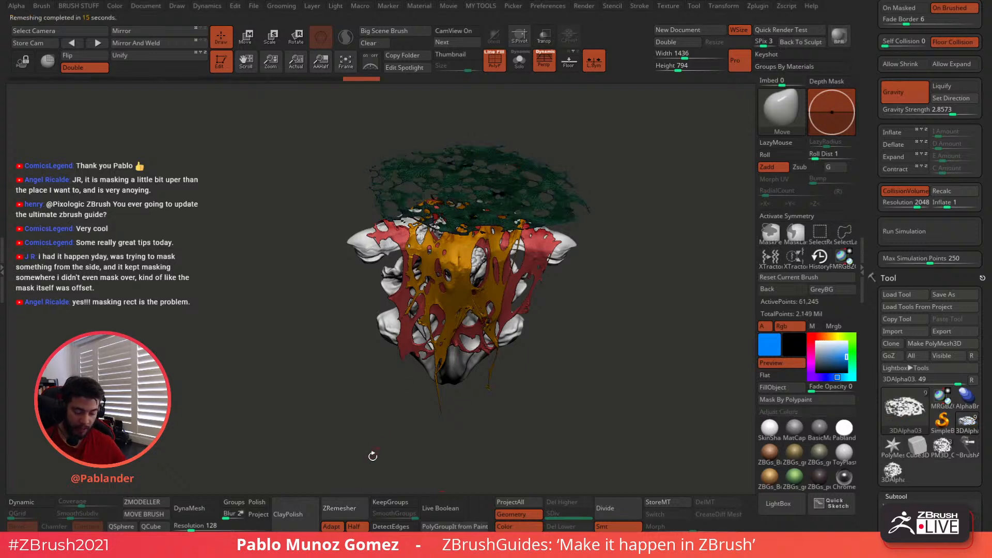
left_click(342, 508)
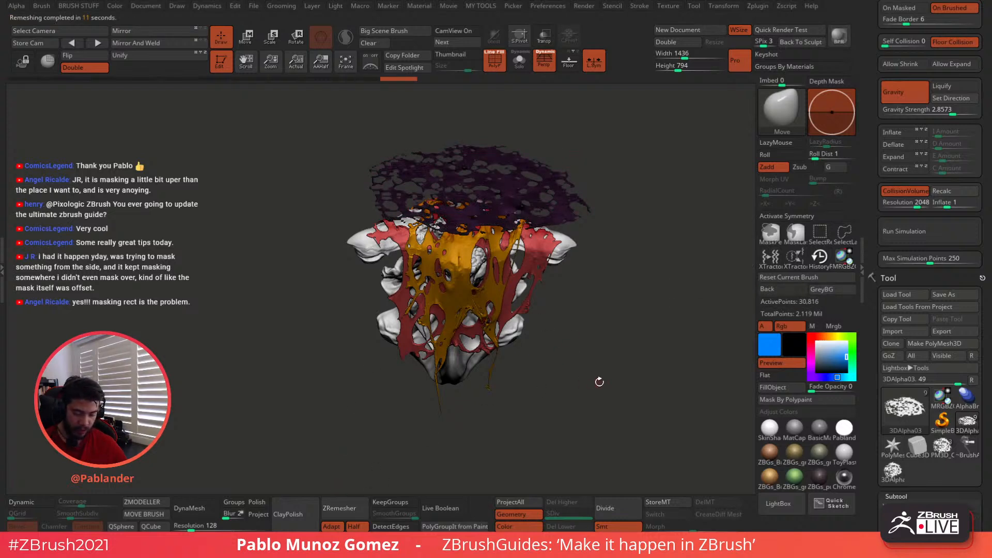
- Hide the polygon wireframe and run the gravity simulation until the blue sheet drapes over the creature's head, then stop it
key("shift+f")
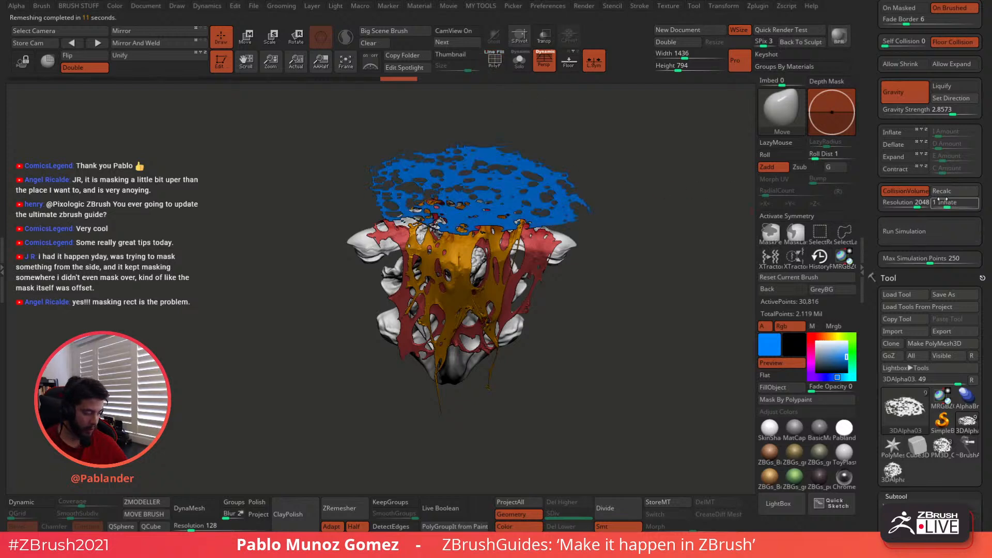
mouse_move(950, 202)
left_mouse_down()
mouse_move(957, 194)
mouse_move(941, 206)
left_mouse_up()
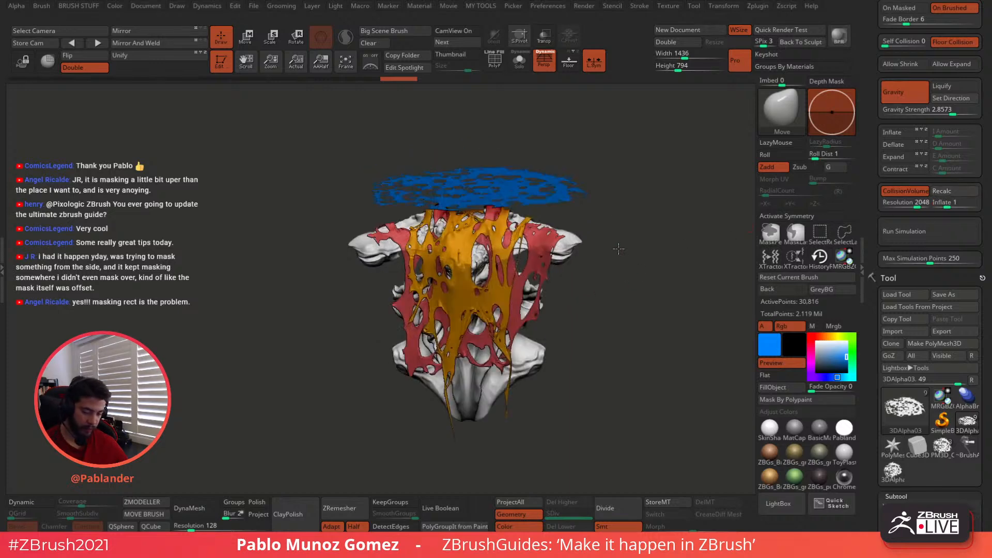
left_click(913, 241)
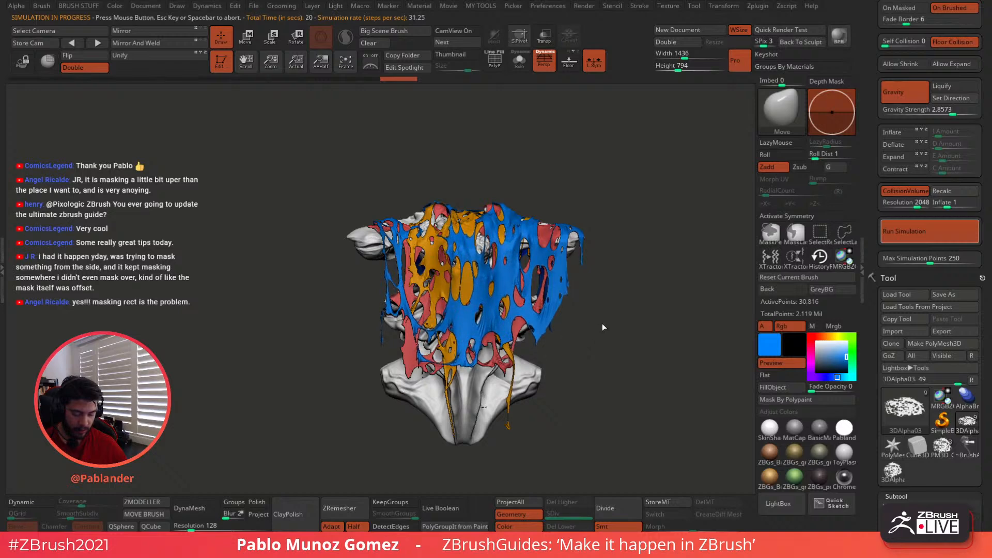
left_click(904, 231)
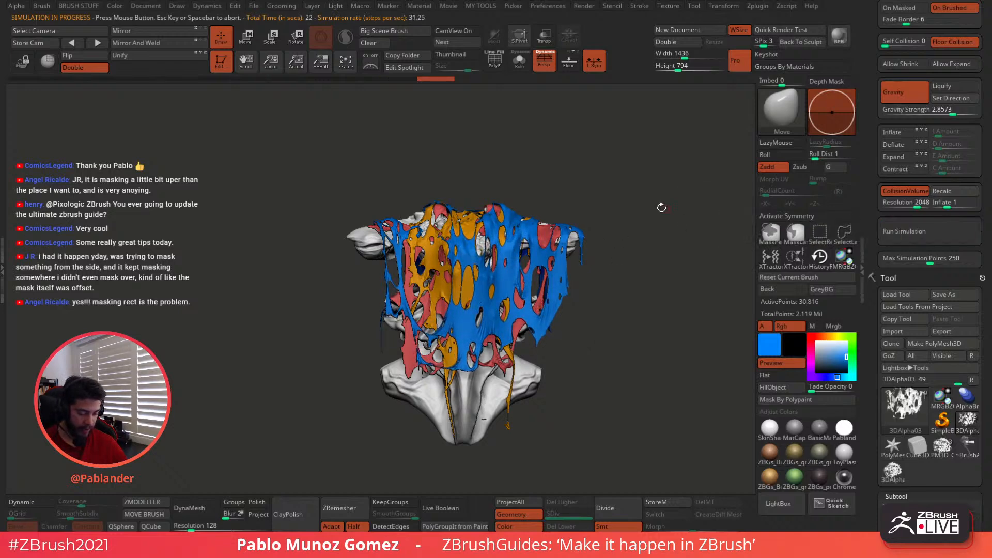
mouse_move(662, 207)
left_mouse_down()
mouse_move(679, 231)
mouse_move(772, 204)
mouse_move(640, 207)
mouse_move(649, 206)
left_mouse_up()
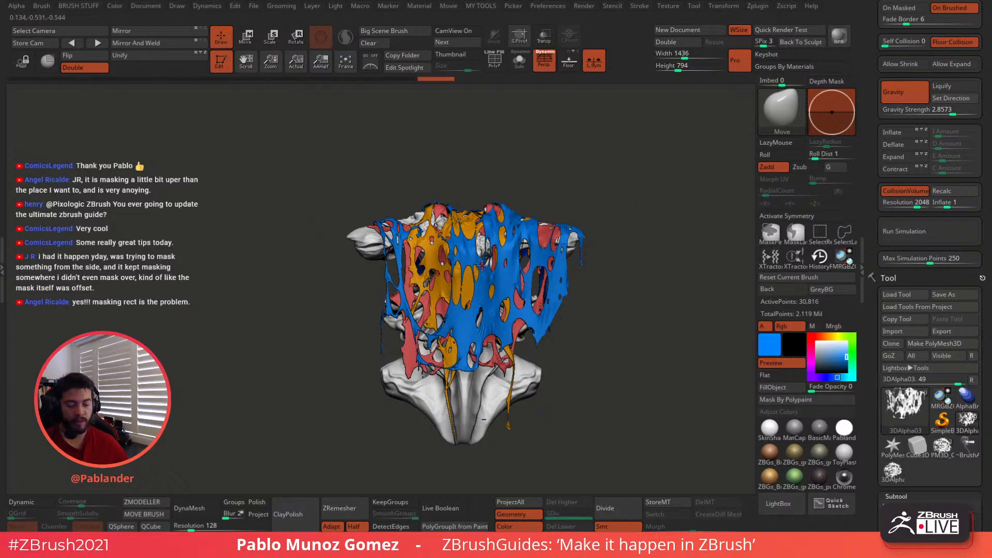
key("f")
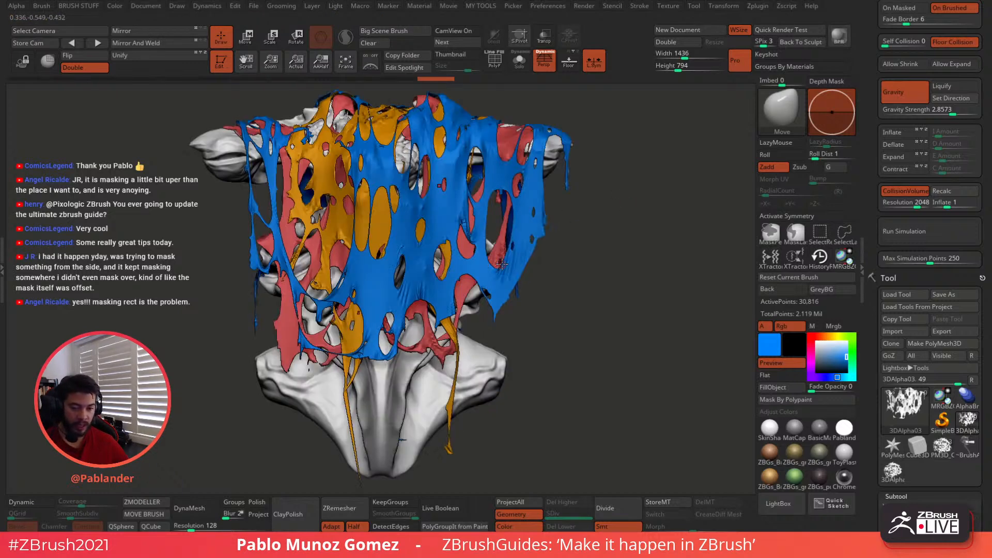
right_click_drag(453, 181, 359, 192)
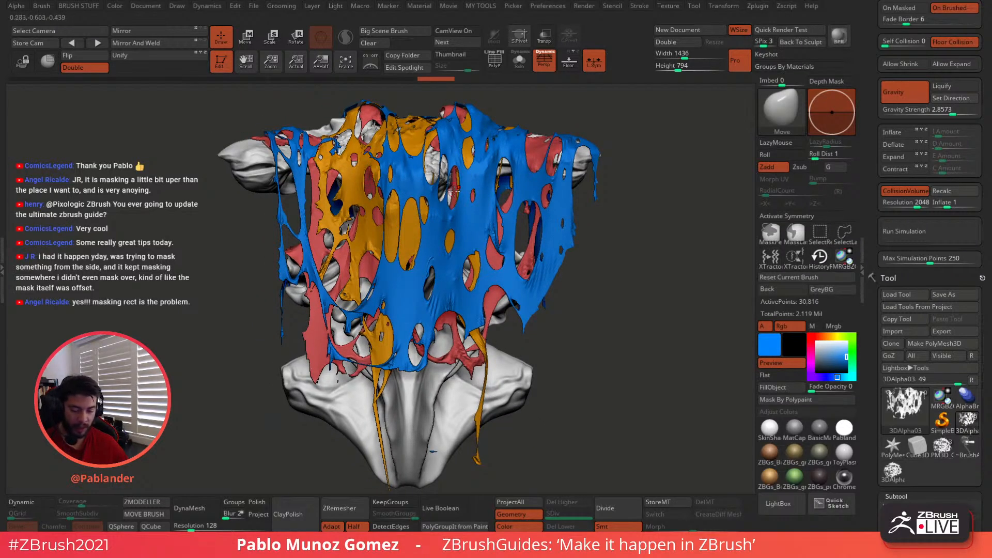
- Isolate the draped blue sheet and enable Dynamic Subdivision on it
key("alt+s")
right_click_drag(487, 180, 505, 185, "alt")
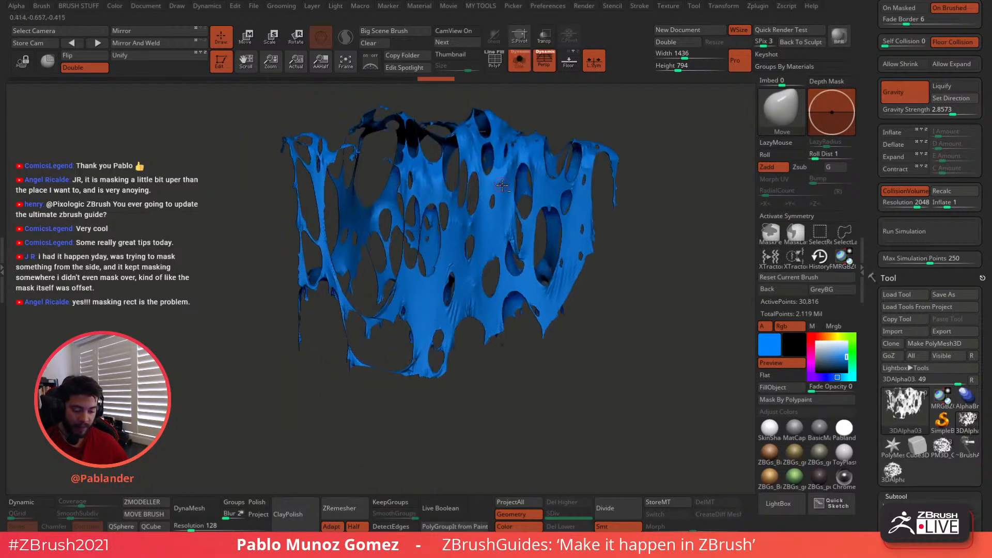
left_click_drag(873, 245, 877, 2)
left_click_drag(886, 512, 893, 361)
left_click_drag(890, 455, 915, 306)
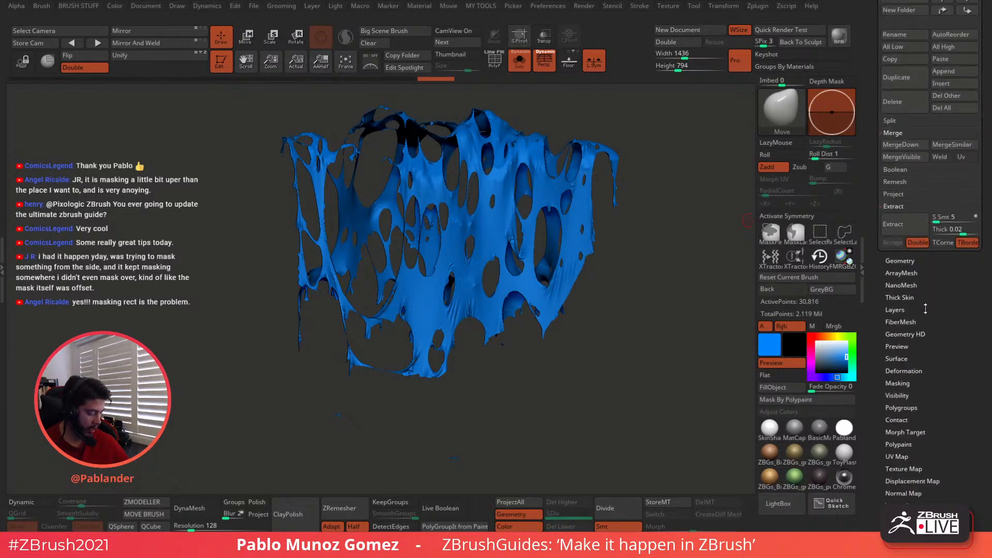
left_click(909, 259)
left_click_drag(913, 382, 918, 173)
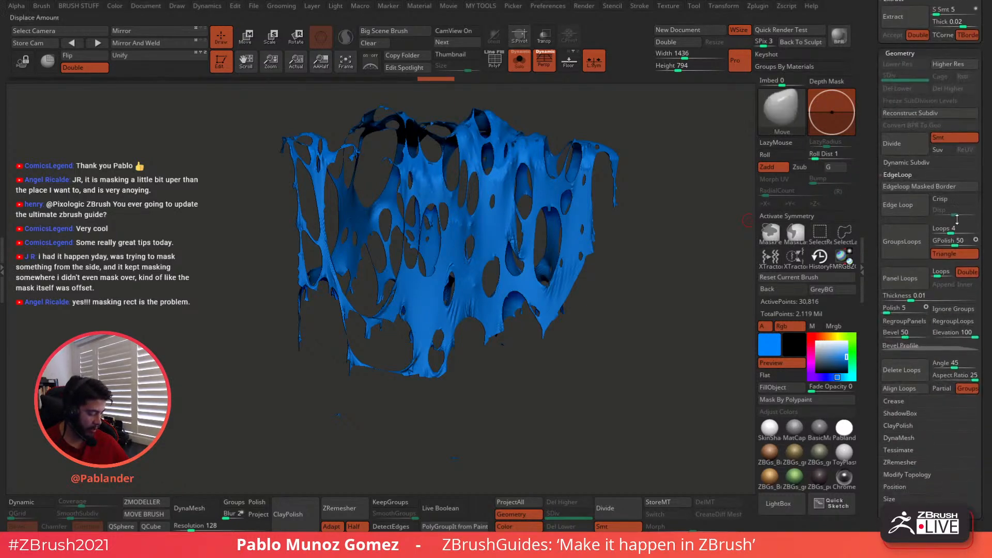
left_click(906, 162)
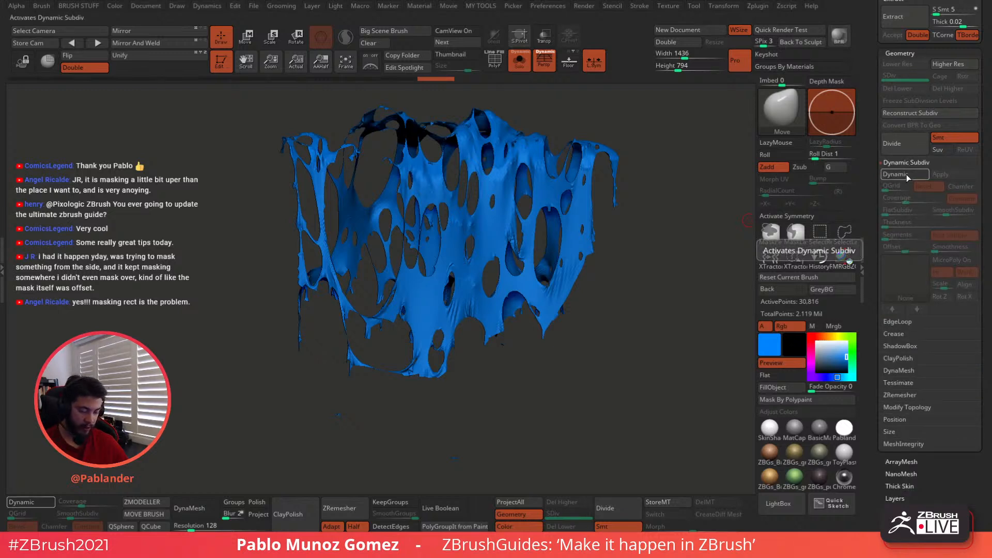
left_click(906, 174)
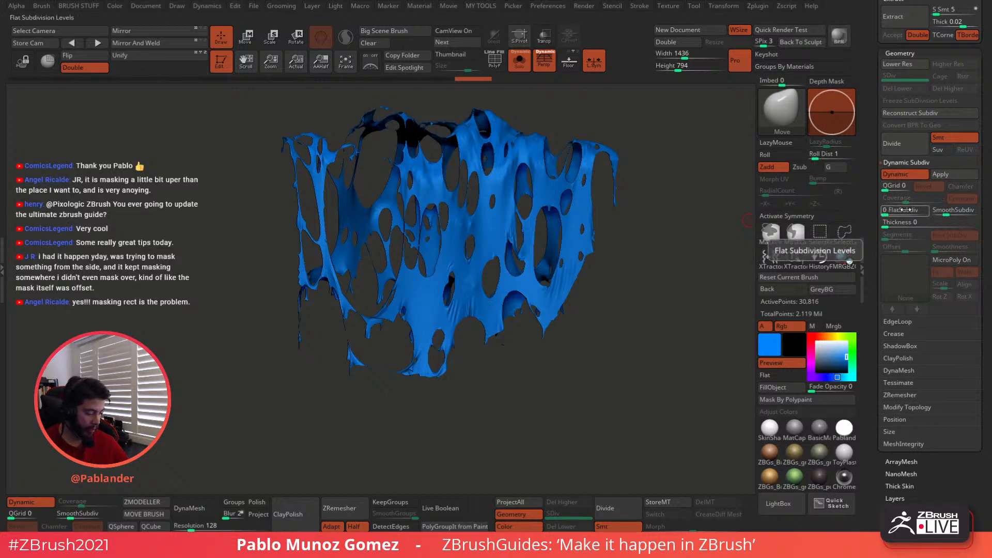
- Set the sheet's dynamic smooth subdivisions to 0 and its thickness to 0.008, comparing it with Dynamic Subdivision off and on
left_click_drag(945, 214, 933, 214)
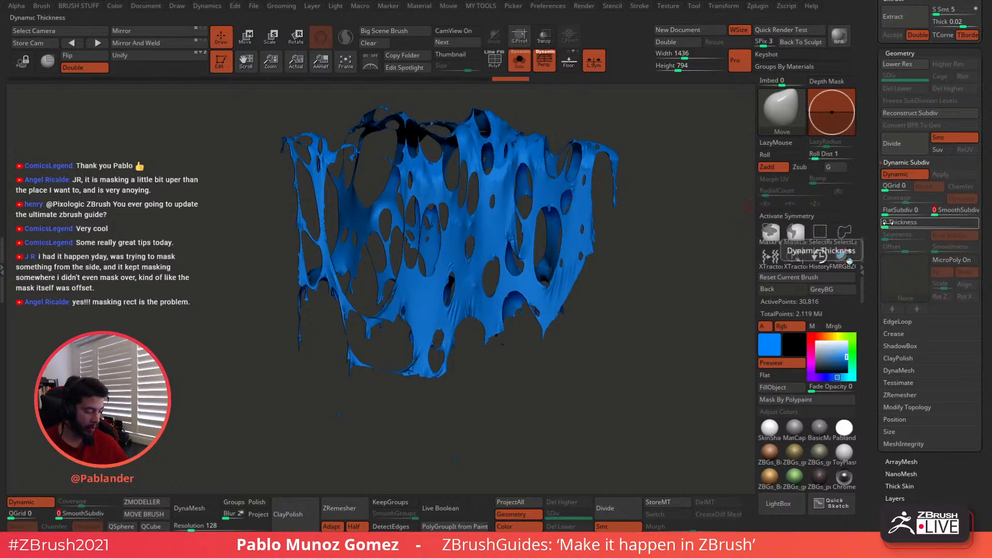
left_click_drag(887, 225, 892, 225)
left_click_drag(898, 224, 912, 223)
left_click_drag(681, 202, 569, 184)
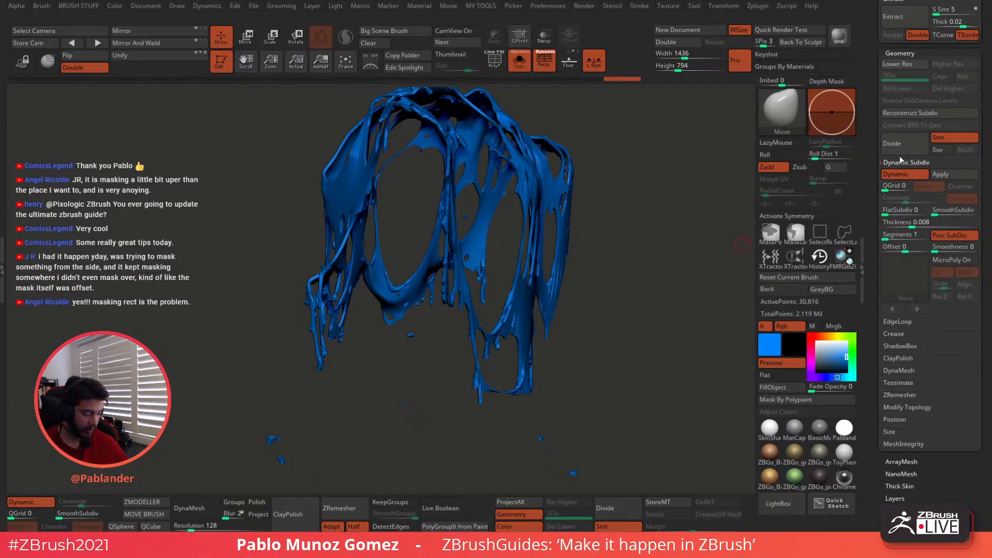
left_click(900, 175)
left_click(901, 175)
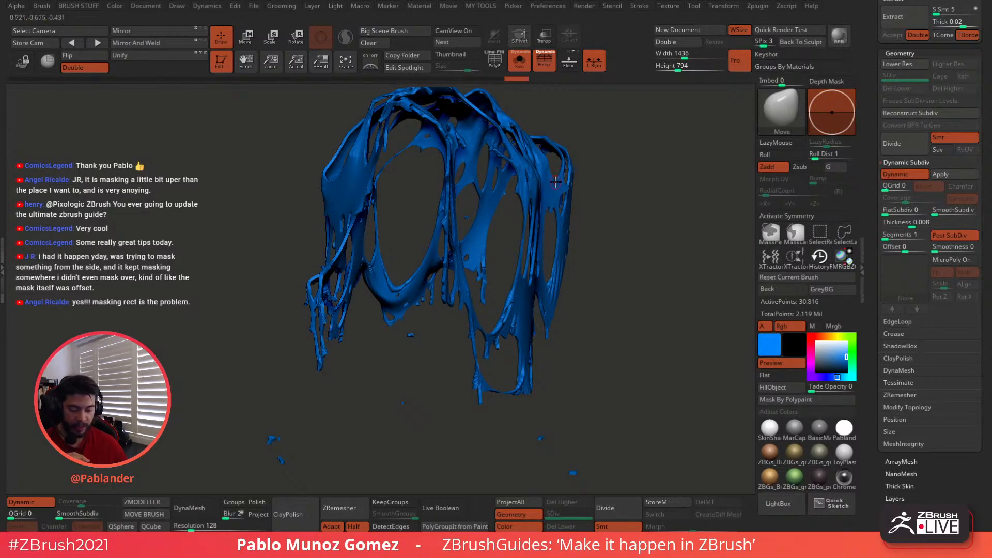
left_click_drag(681, 196, 625, 185)
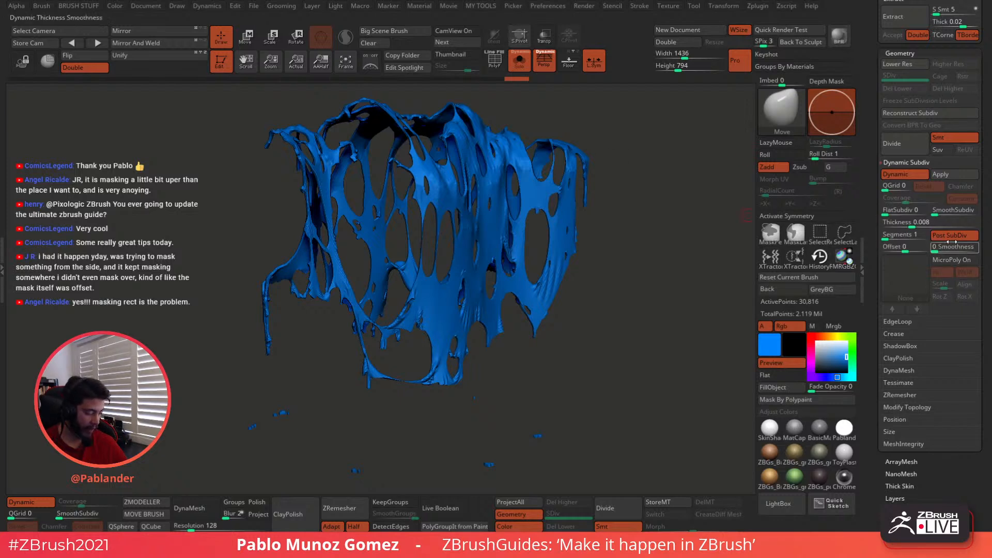
- Turn off Post SubDiv, set the dynamic thickness smoothness to 41, and check the thickened sheet's edges and wireframe up close
left_click(951, 239)
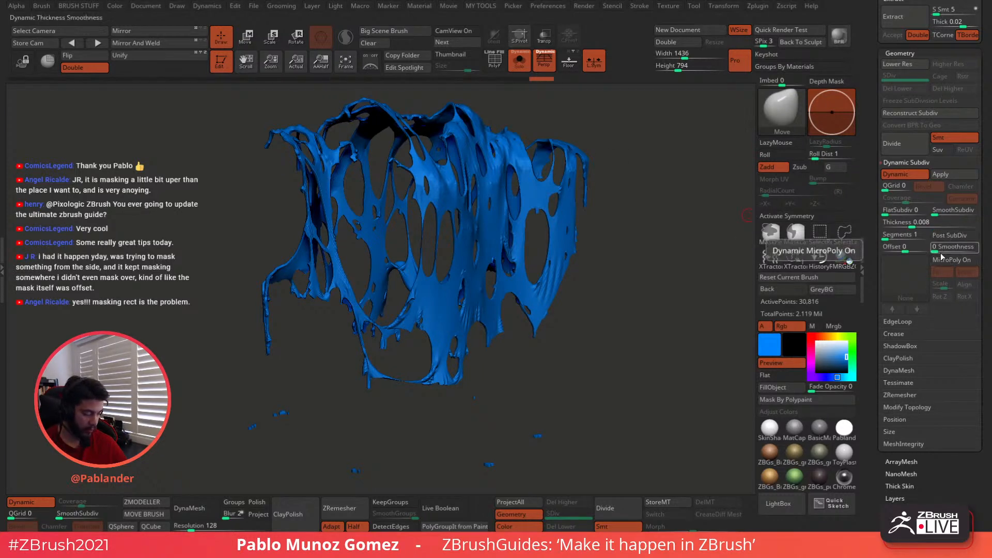
left_click(948, 248)
left_click_drag(941, 248, 949, 248)
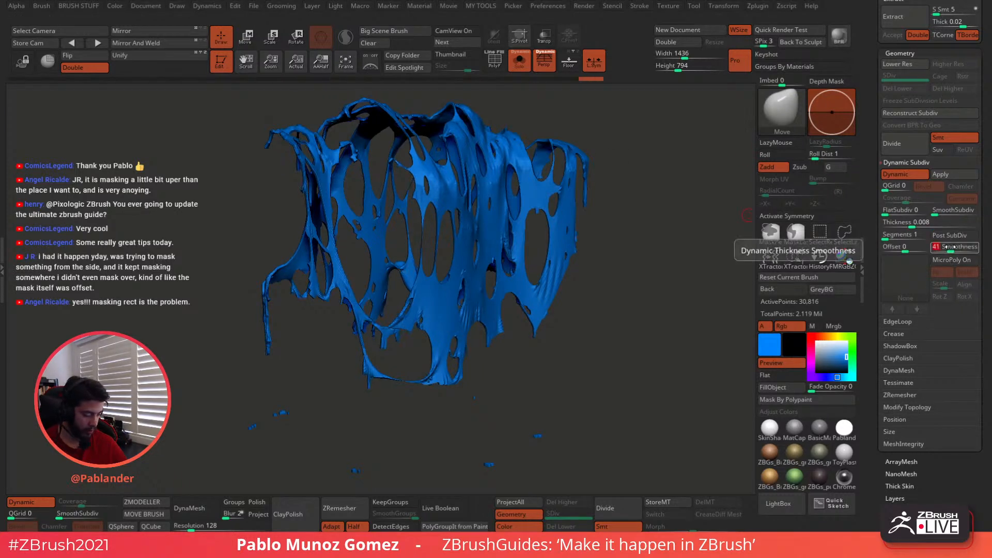
left_click_drag(718, 240, 610, 235)
right_click(608, 236)
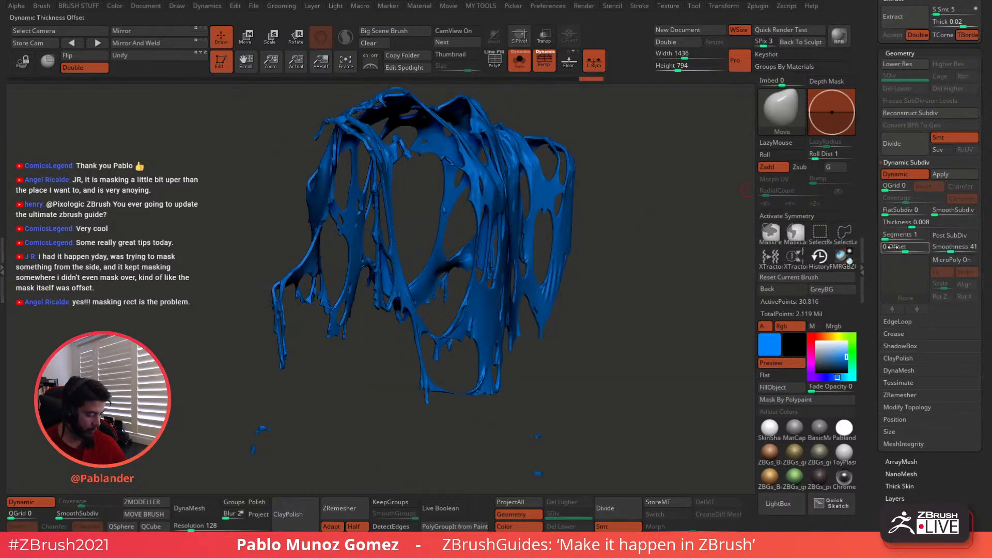
right_click(466, 185)
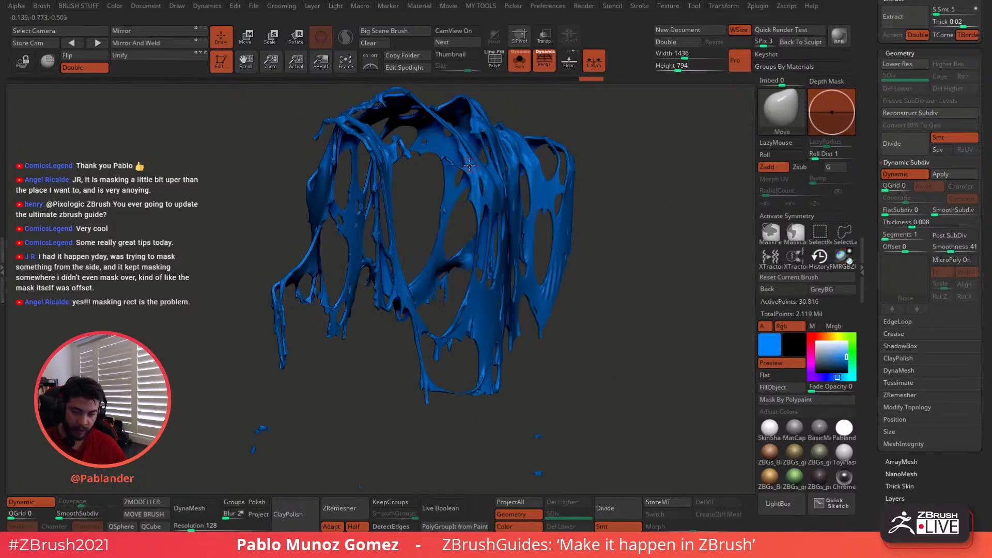
right_click_drag(469, 163, 506, 166, "ctrl")
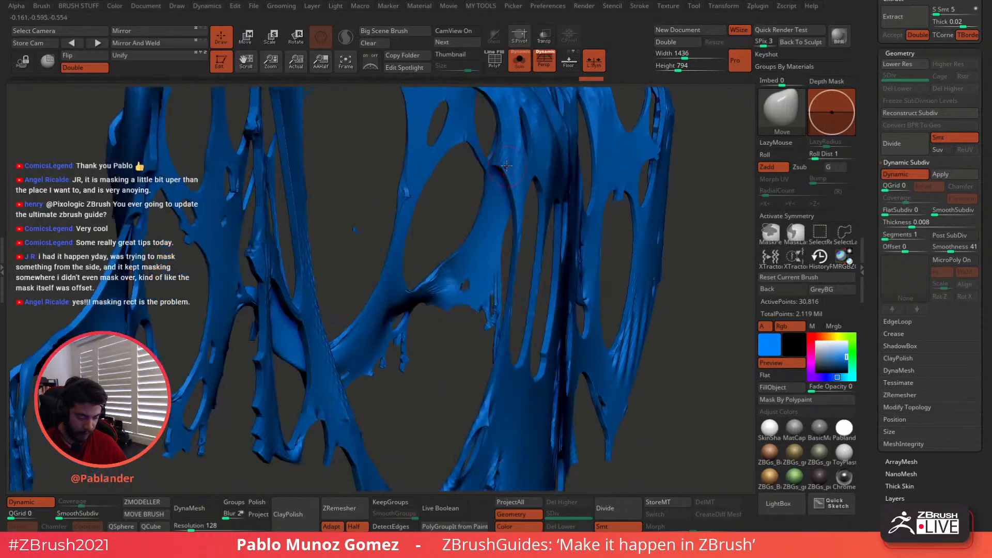
key("shift+f")
key("shift+f")
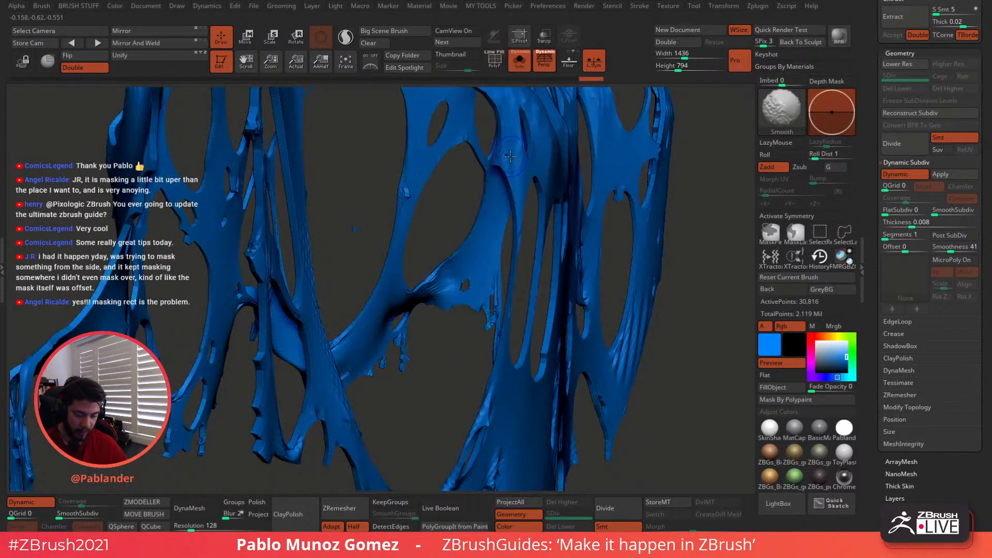
- Remove all creases from the blue sheet and check its wireframe
left_click(894, 334)
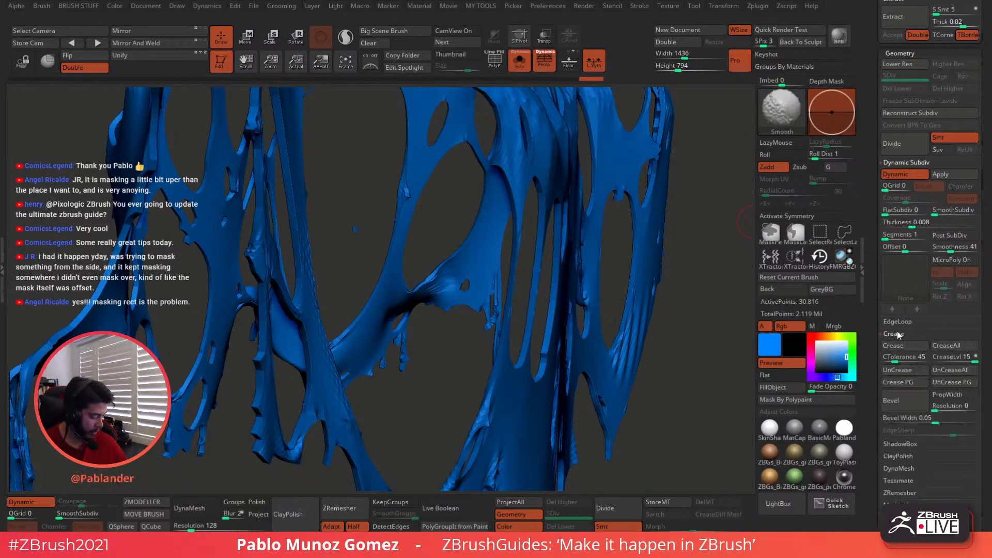
left_click(955, 369)
left_click(955, 369)
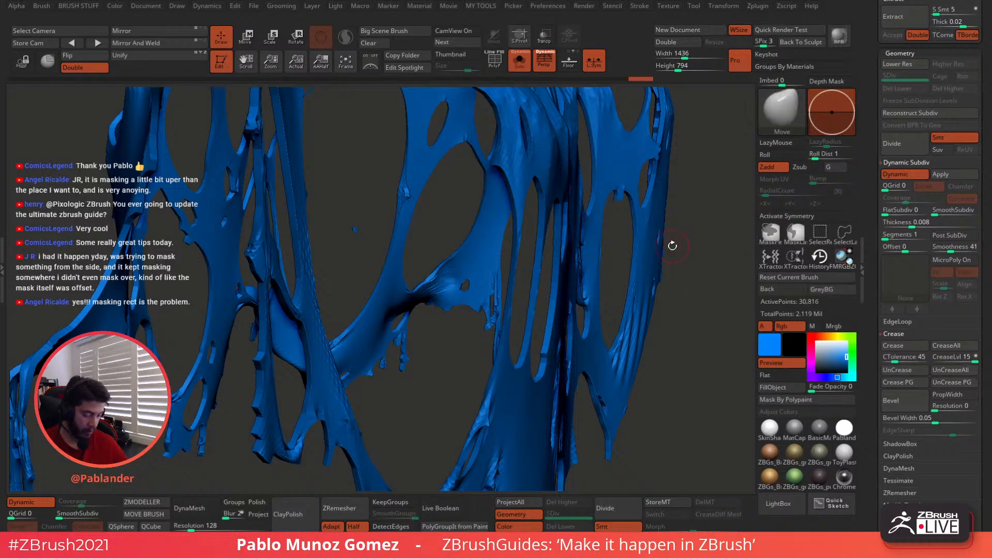
key("shift+f")
key("shift+f")
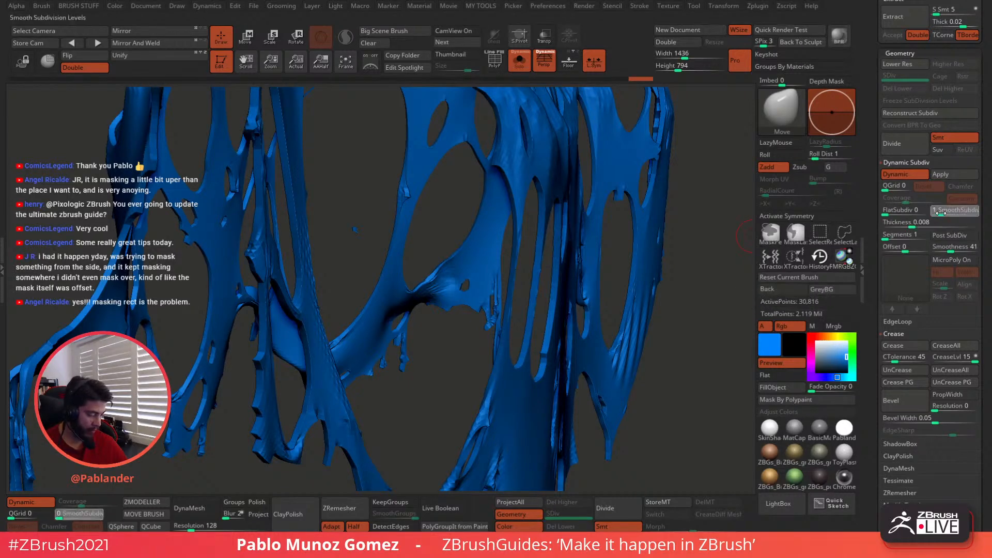
- Set the sheet's smooth subdivisions to 1 and thickness smoothness to 91, then show the body and other skin layers again
left_click_drag(951, 248, 973, 248)
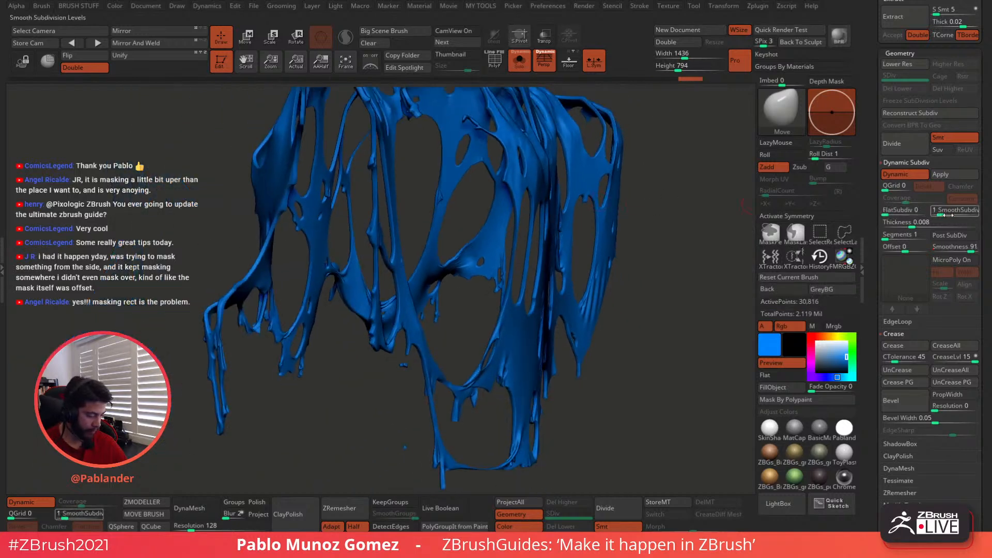
right_click_drag(666, 222, 634, 244, "ctrl")
key("alt+shift+s")
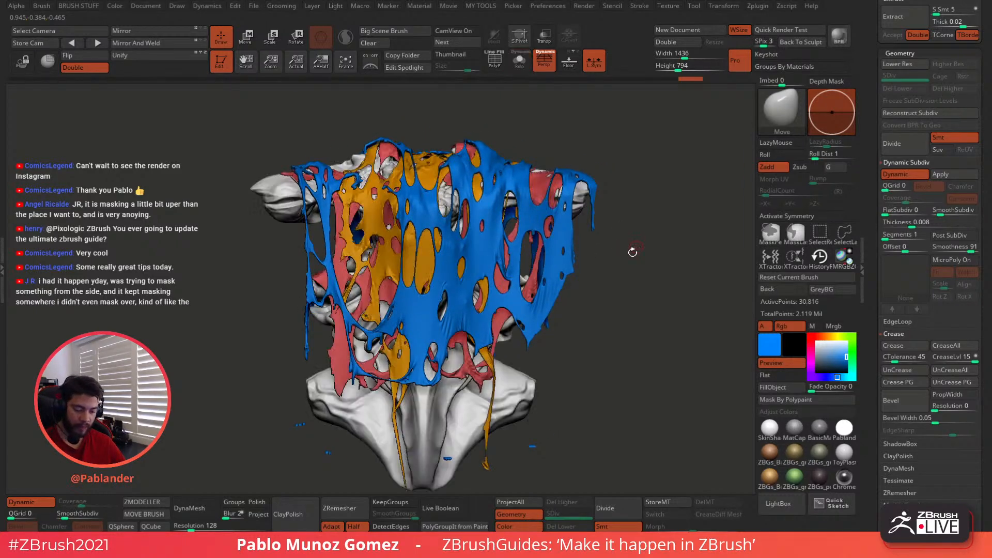
- Examine how the thickened blue sheet lies over the body and other skin layers, and review the Dynamics and Dynamic Subdivision settings
left_click_drag(592, 250, 603, 214)
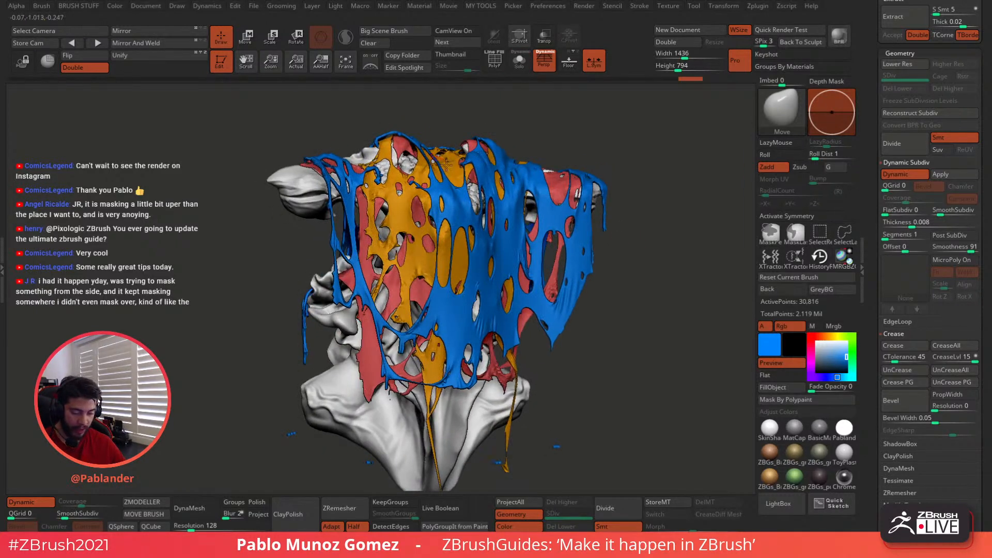
left_click_drag(644, 163, 668, 156)
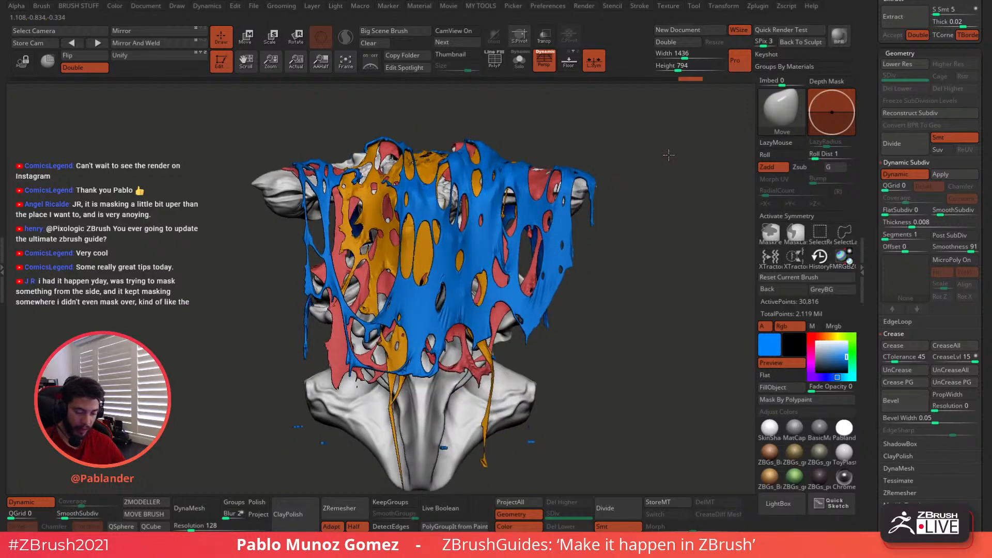
right_click_drag(447, 177, 450, 232, "ctrl")
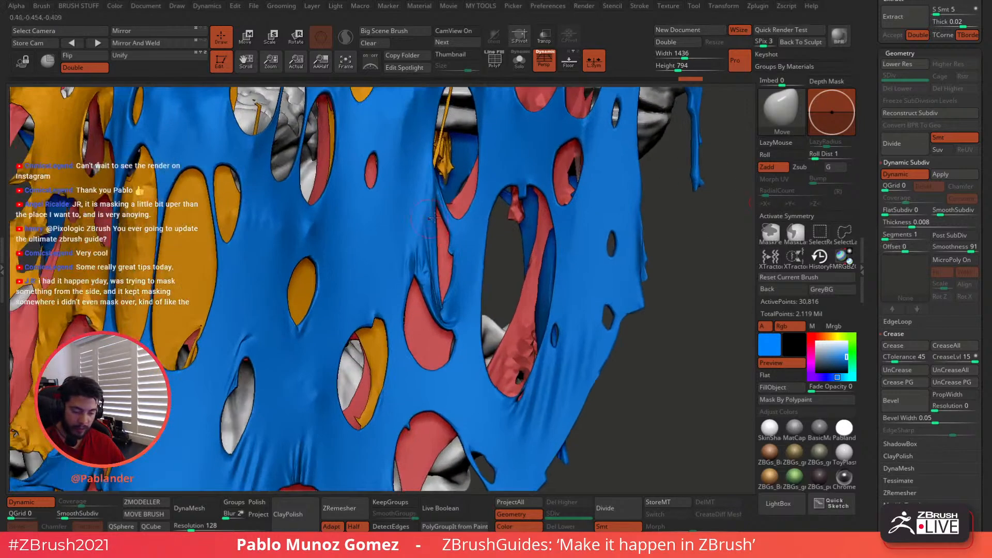
right_click_drag(443, 156, 720, 367, "alt")
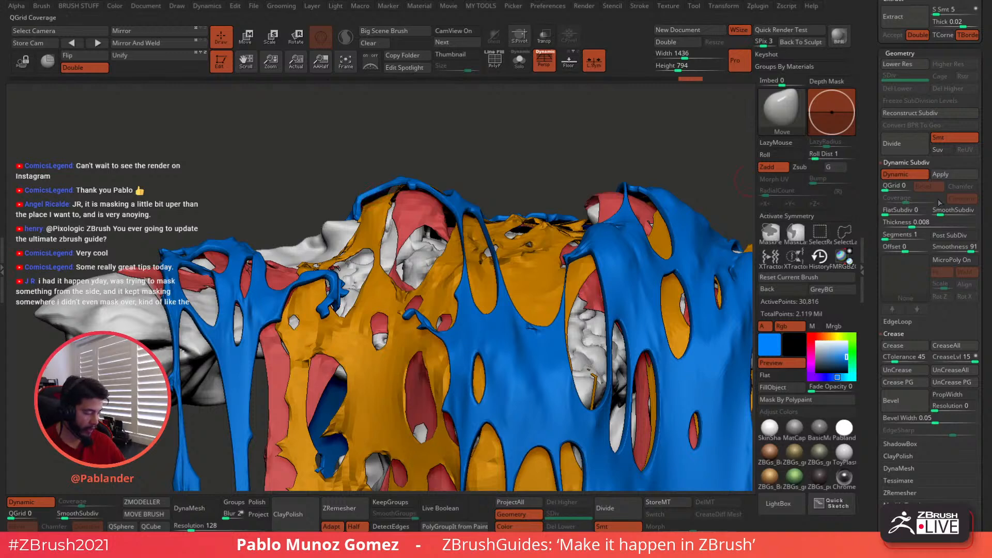
scroll(899, 218, "up", 10)
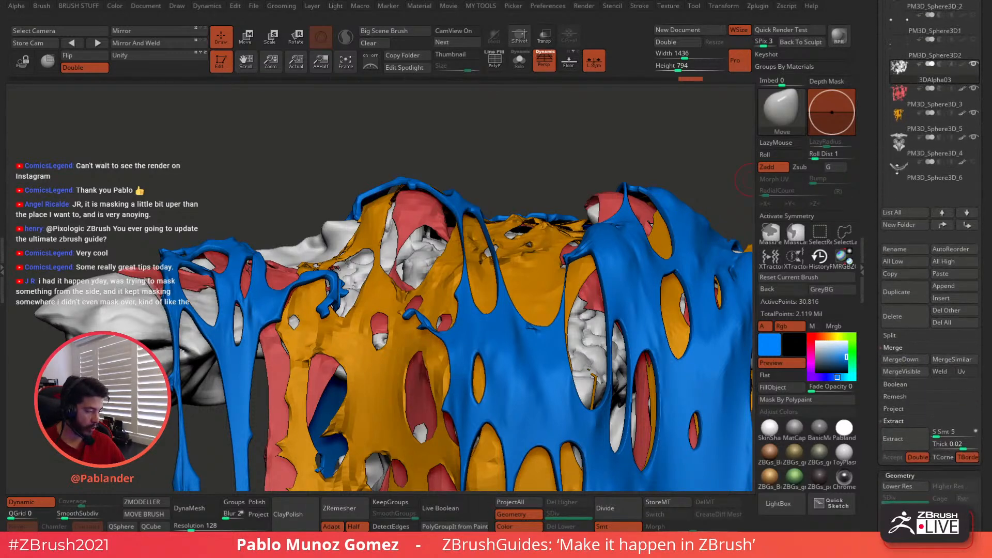
scroll(899, 217, "up", 3)
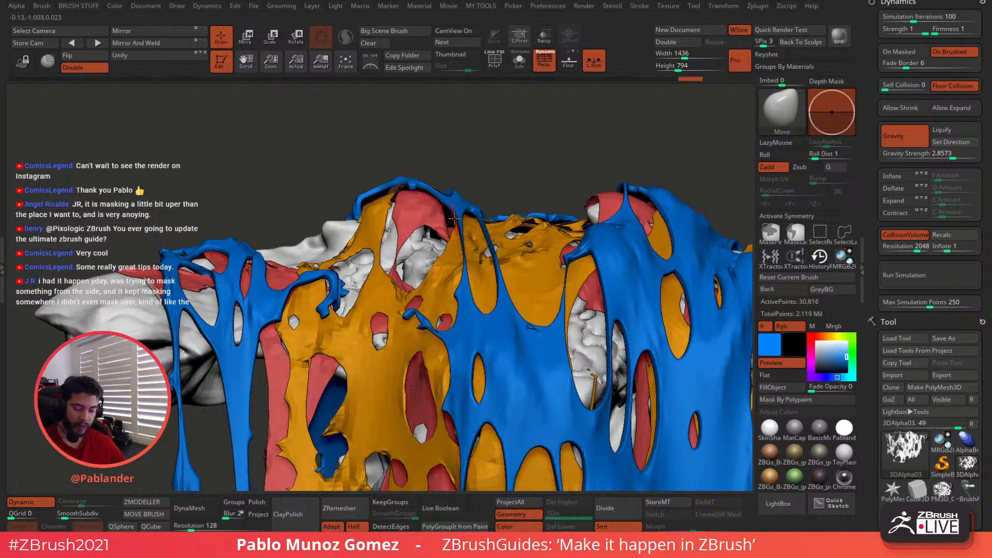
left_click_drag(875, 219, 875, 33)
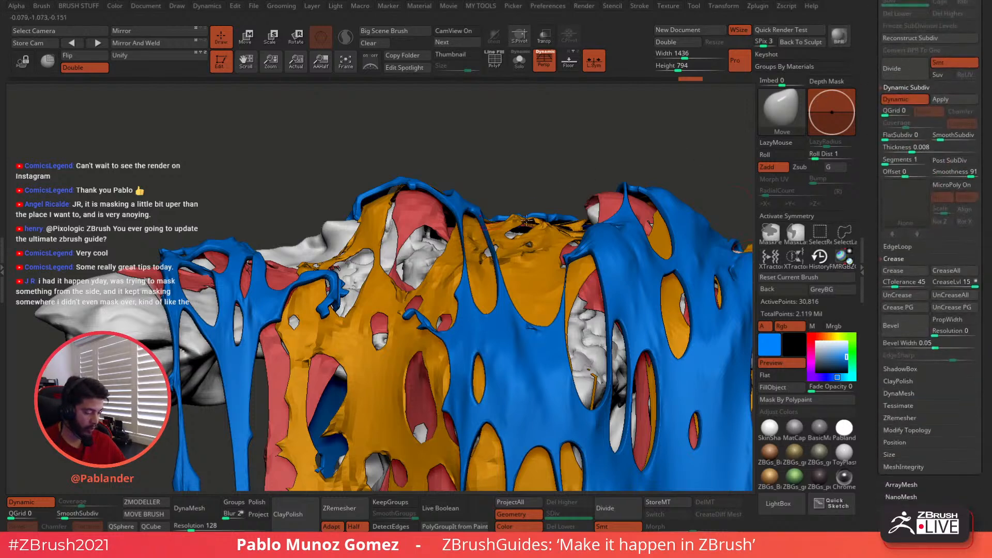
left_click_drag(877, 203, 876, 192)
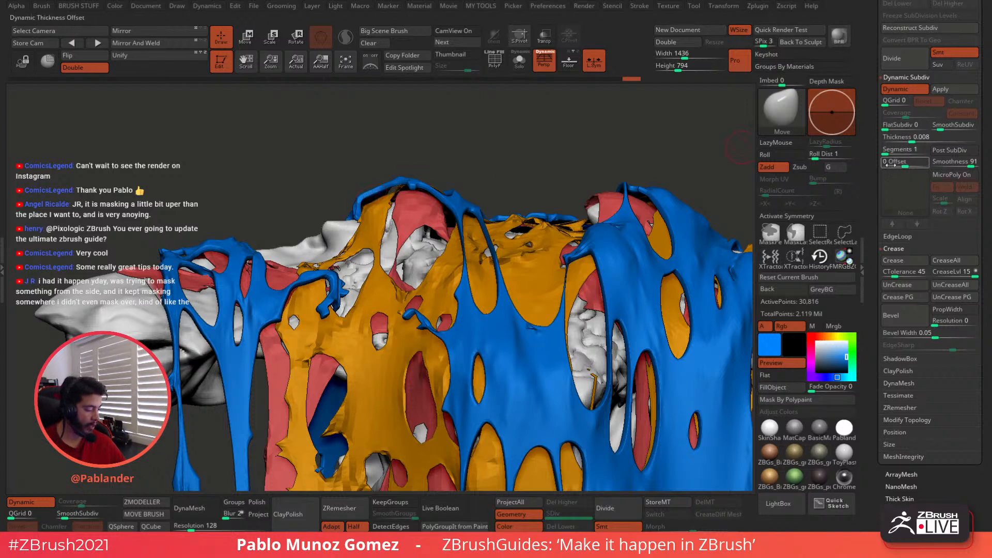
- Set the blue sheet's dynamic thickness offset to -100 and its thickness to 0.01151
left_click_drag(903, 162, 880, 164)
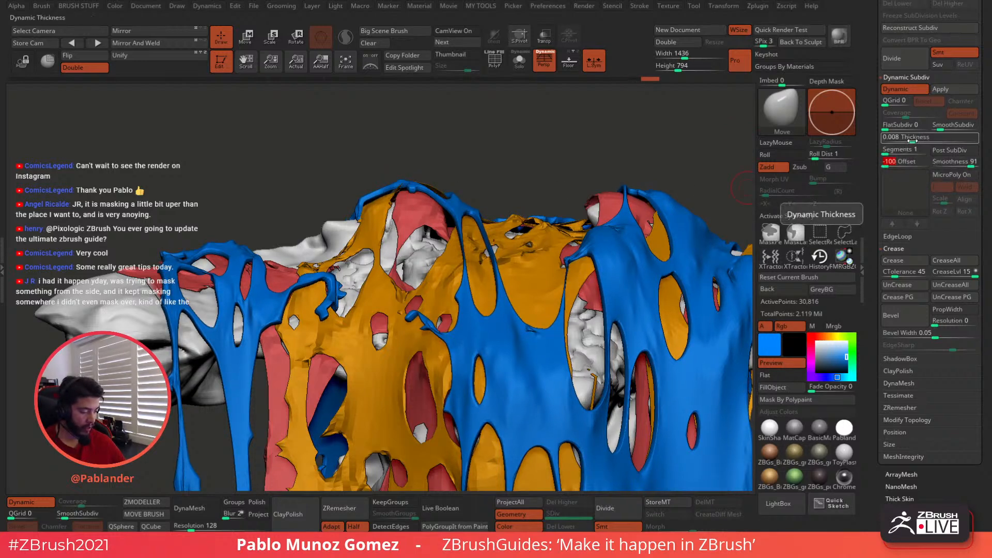
left_click_drag(912, 139, 918, 139)
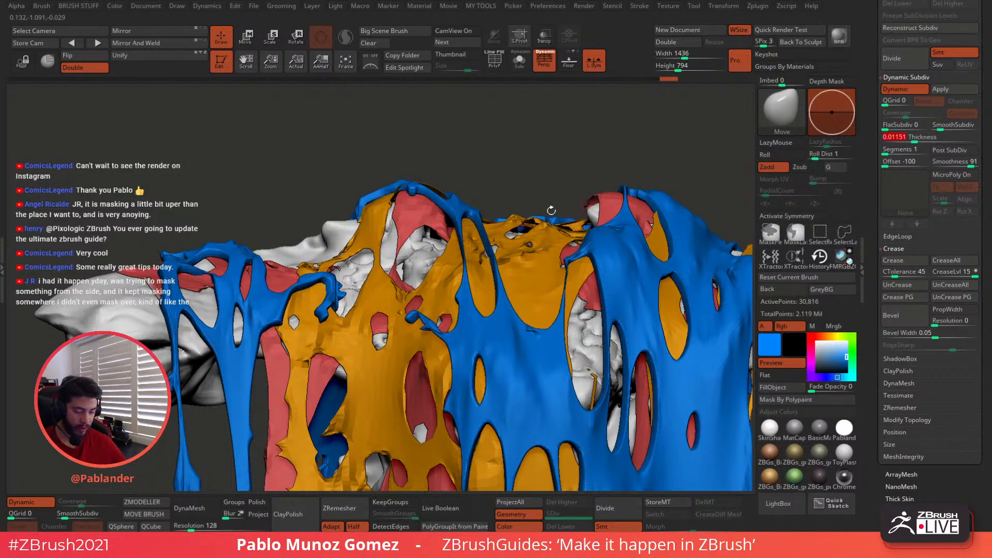
- Set the blue sheet's smooth subdivisions to 0 and apply Dynamic Subdivision to turn the thickness into real geometry
left_click(950, 89)
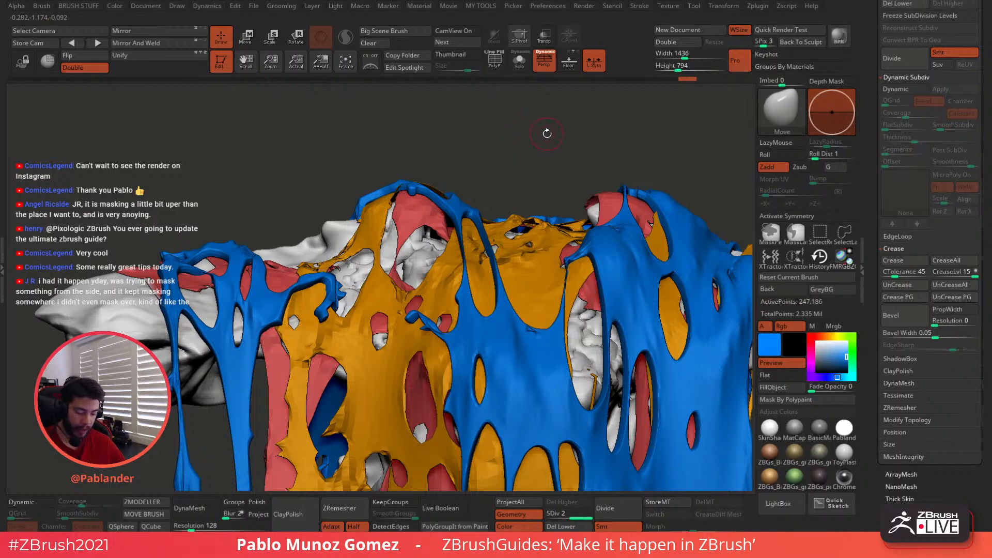
key("ctrl+z")
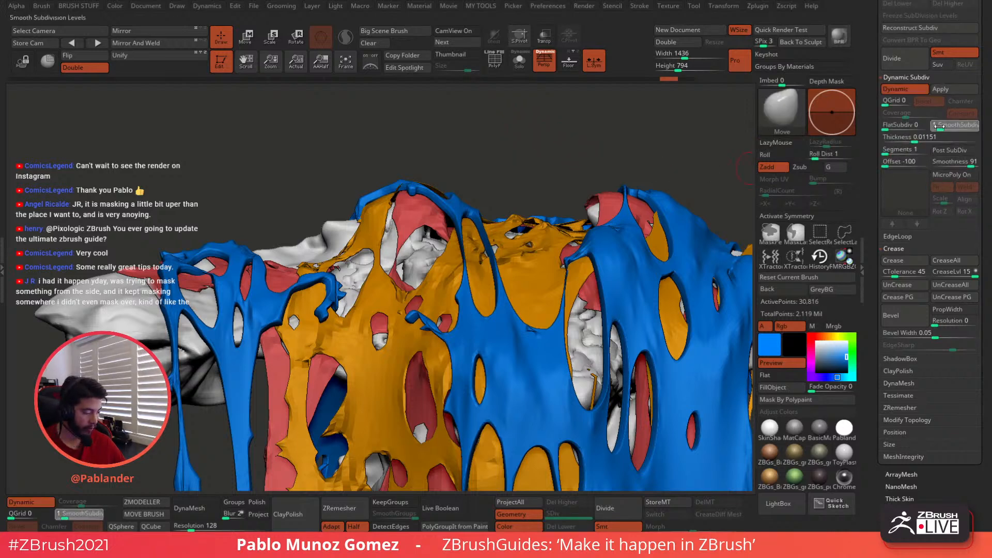
left_click_drag(939, 125, 934, 125)
left_click(950, 92)
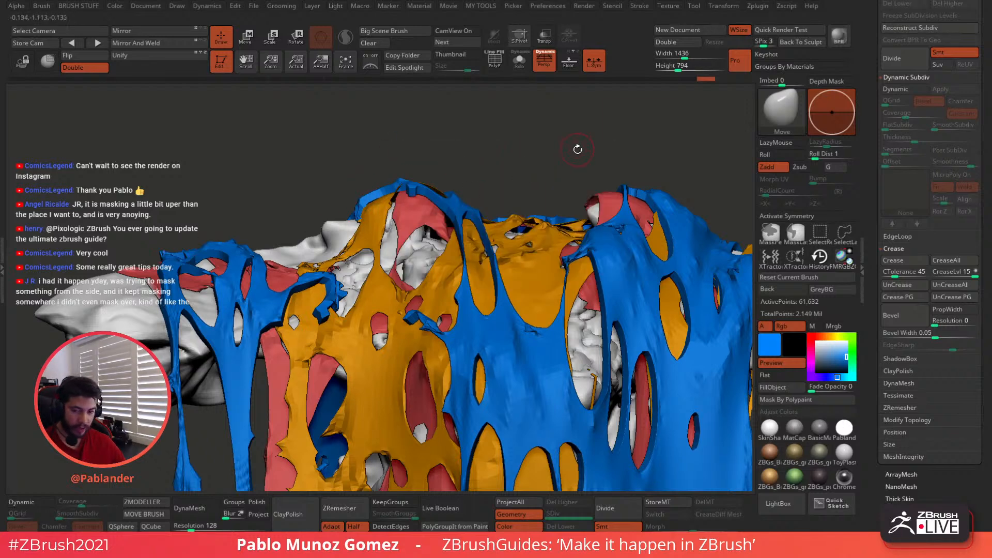
left_click_drag(554, 149, 577, 152)
left_click(557, 5)
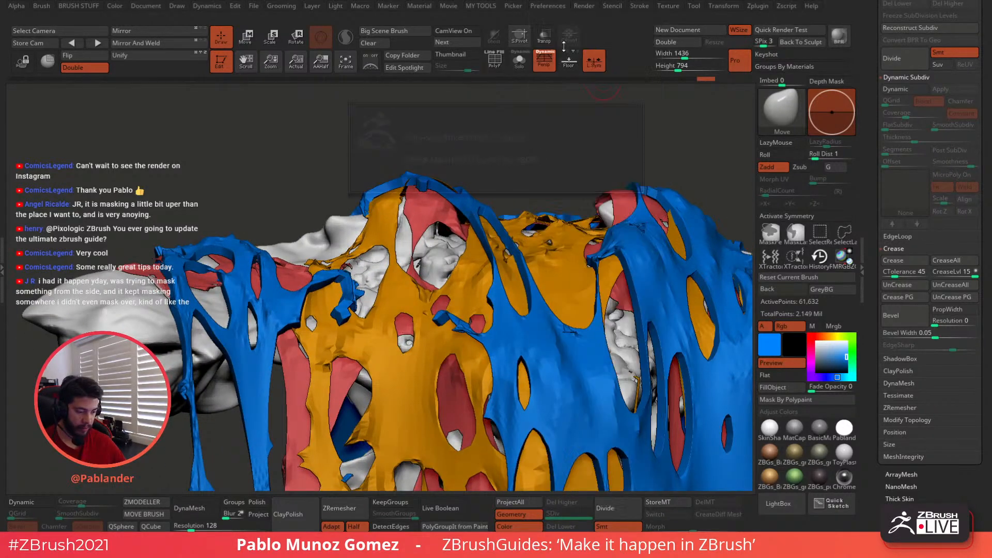
key("Escape")
left_click(543, 9)
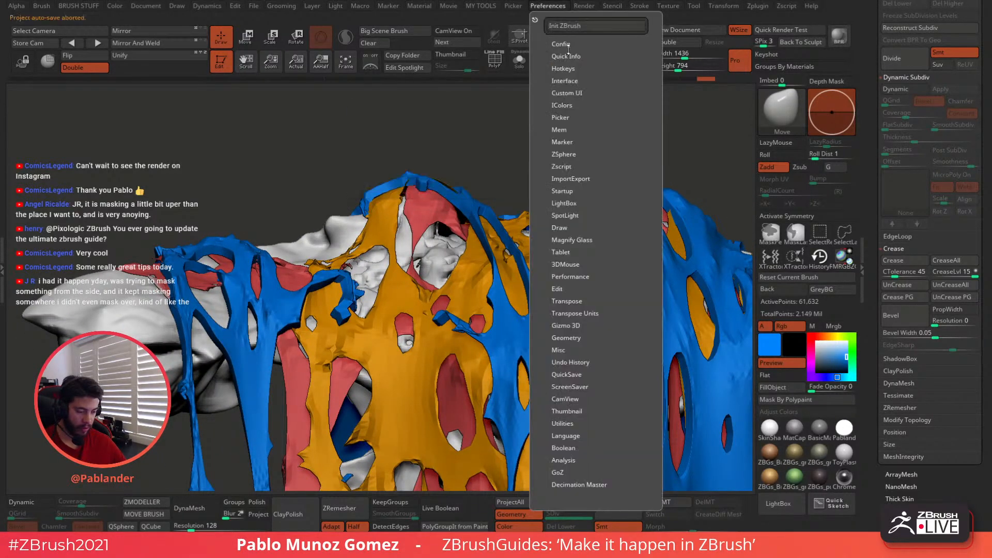
left_click(576, 43)
left_click(582, 56)
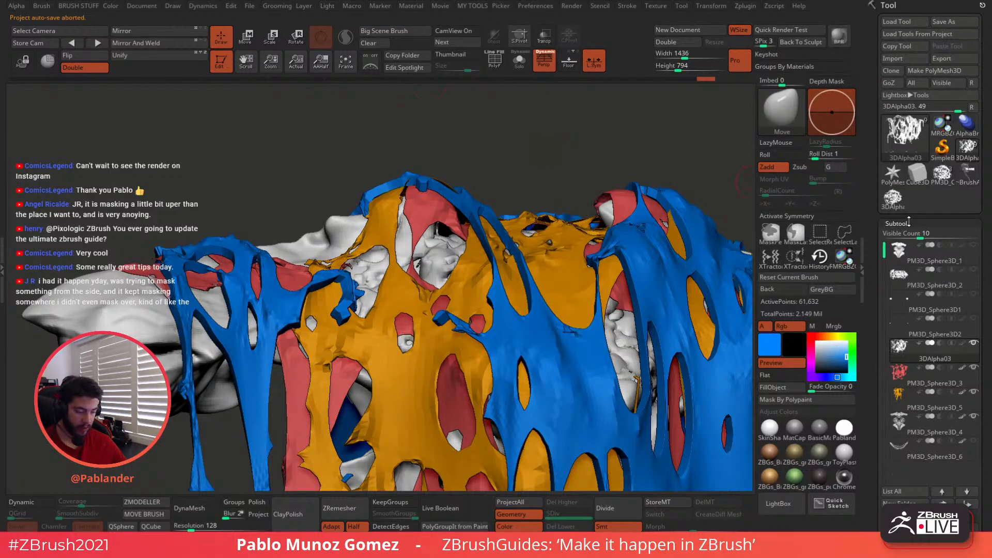
- Try the Polish deformation on the blue sheet, undo it, and smooth the sheet with the Smooth deformation instead
left_click_drag(870, 221, 900, 41)
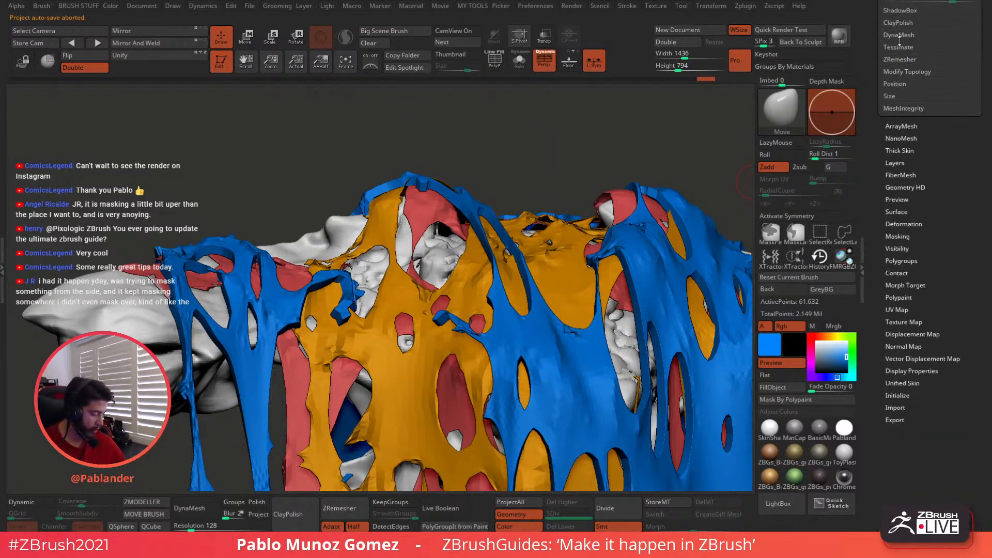
left_click(904, 224)
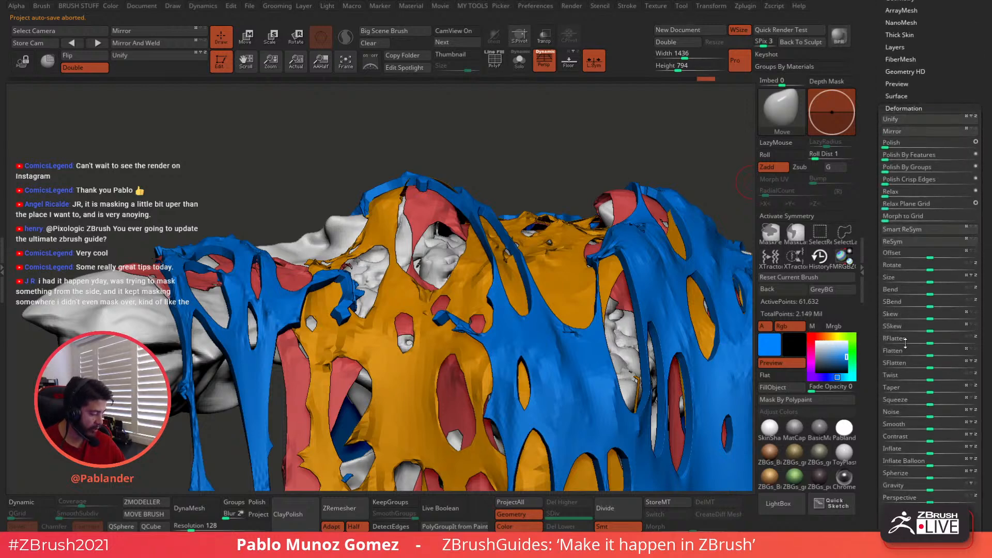
left_click_drag(901, 339, 871, 332)
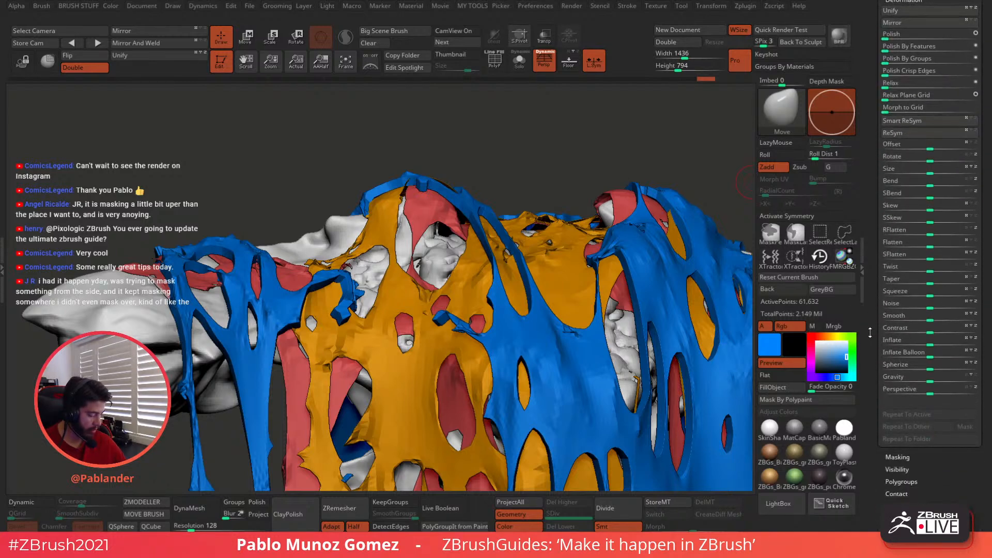
left_click_drag(874, 109, 888, 261)
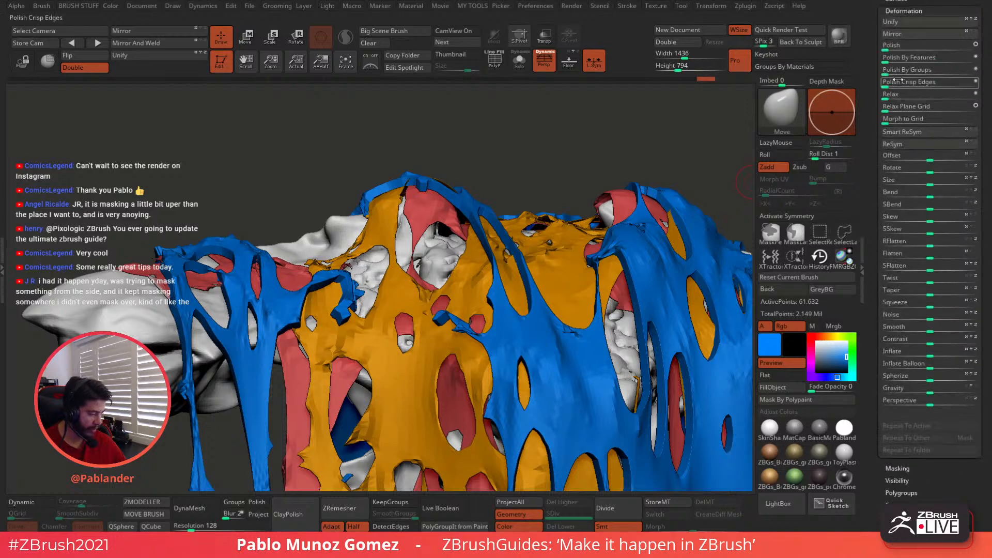
left_click(894, 45)
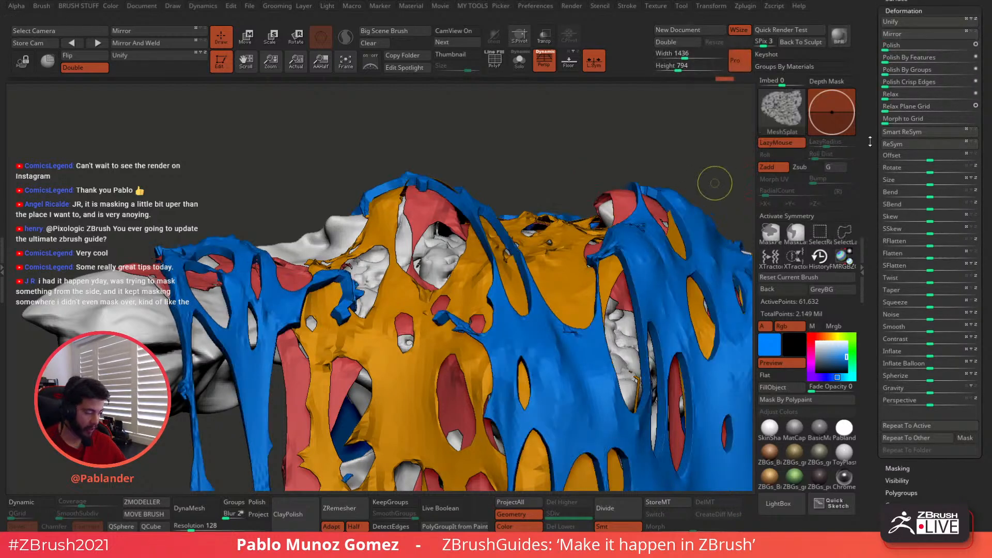
key("ctrl+z")
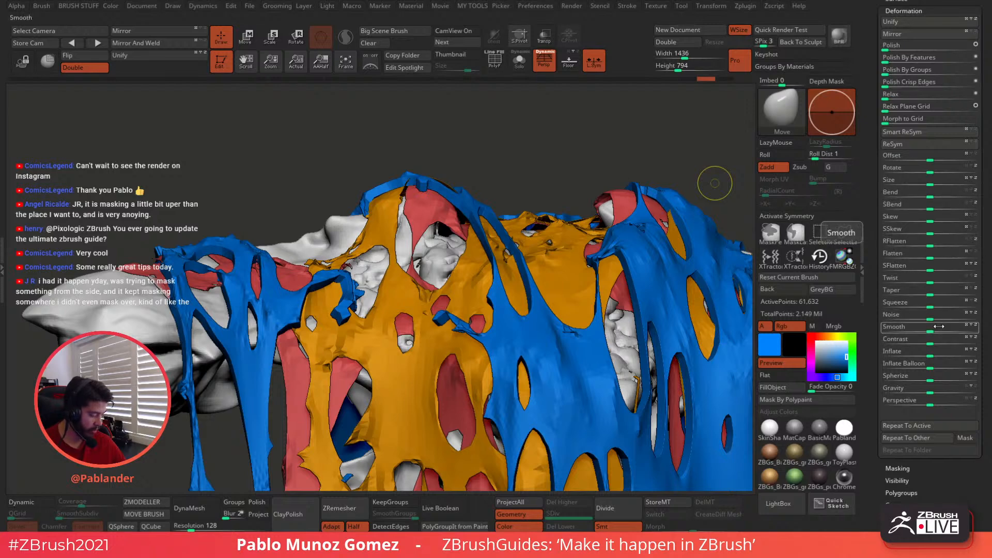
mouse_move(938, 326)
left_mouse_down()
mouse_move(929, 328)
mouse_move(955, 342)
mouse_move(925, 326)
mouse_move(952, 332)
left_mouse_up()
key("ctrl+z")
key("ctrl+z")
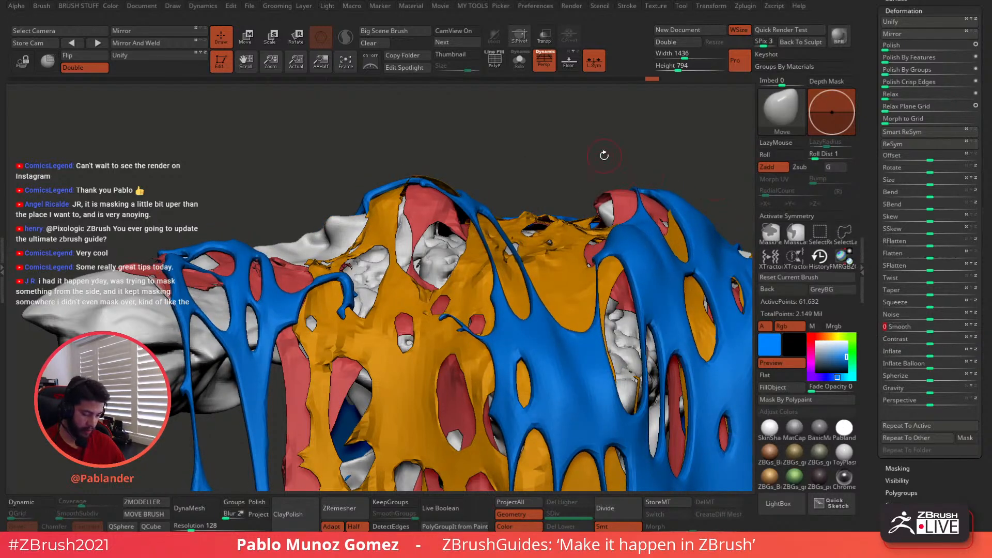
- Hide the red and orange skin sheets and make the creature's body, PM3D_Sphere3D_4, the active subtool
left_click_drag(572, 197, 439, 208, "alt")
left_click_drag(641, 256, 618, 241)
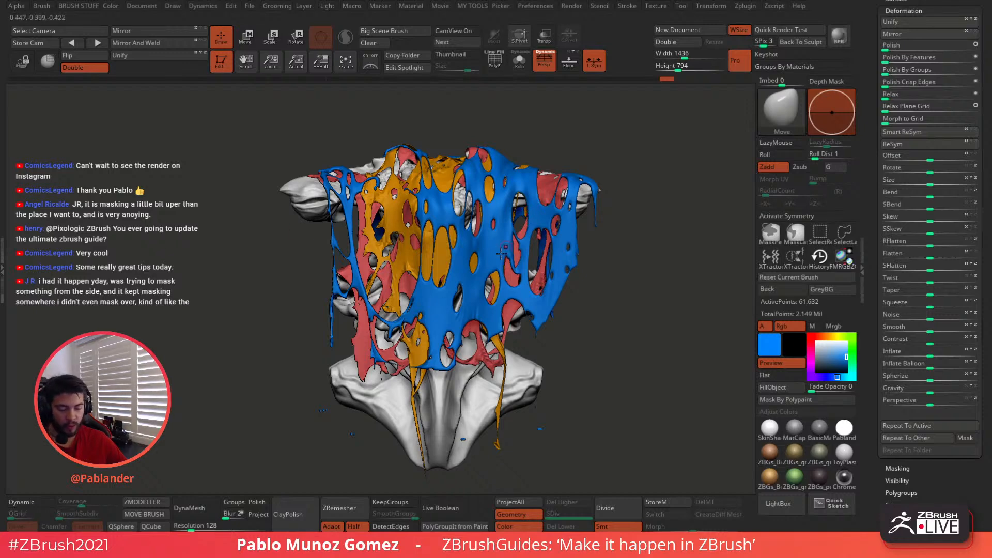
mouse_move(522, 237)
right_mouse_down()
mouse_move(628, 251)
mouse_move(528, 247)
mouse_move(523, 239)
mouse_move(535, 237)
right_mouse_up()
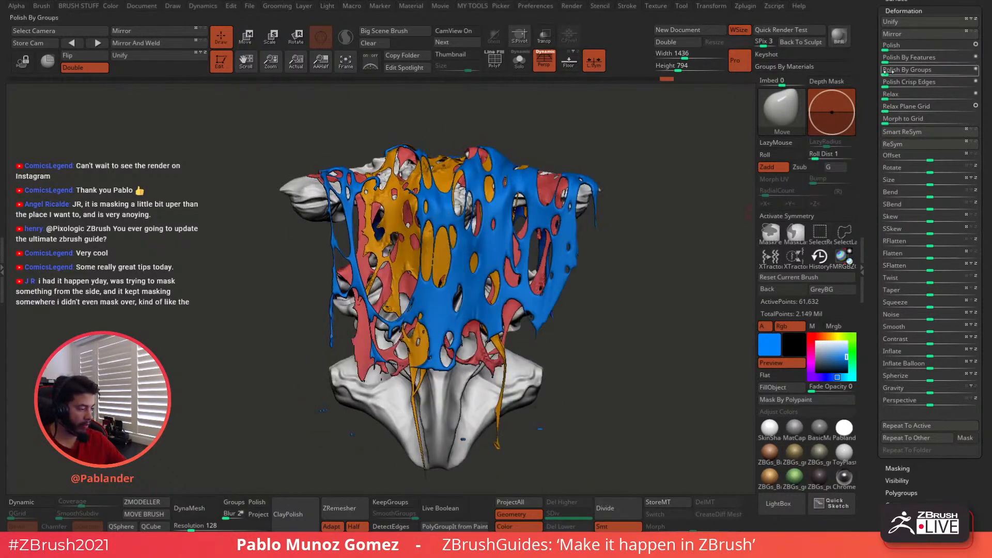
left_click_drag(876, 68, 853, 242)
left_click(904, 224)
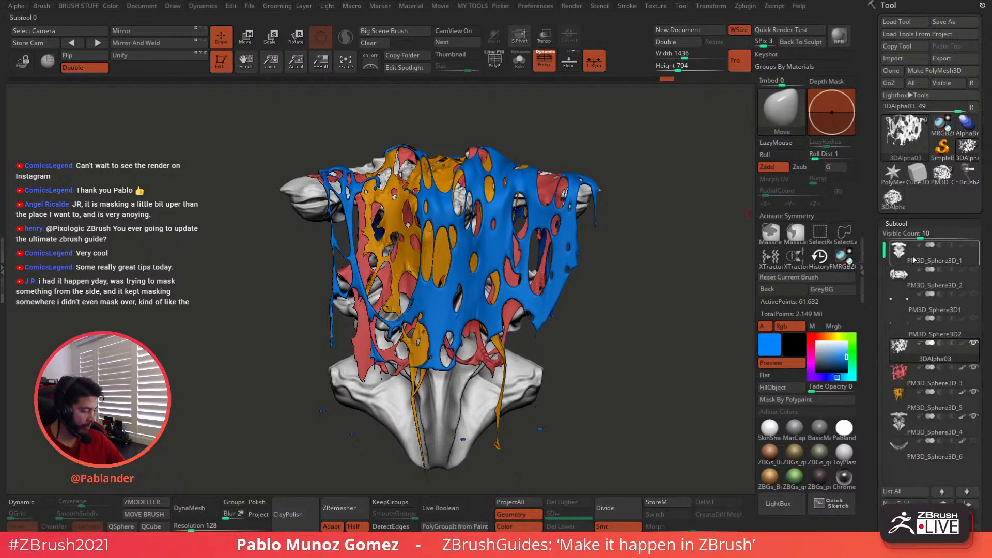
scroll(966, 304, "down", 2)
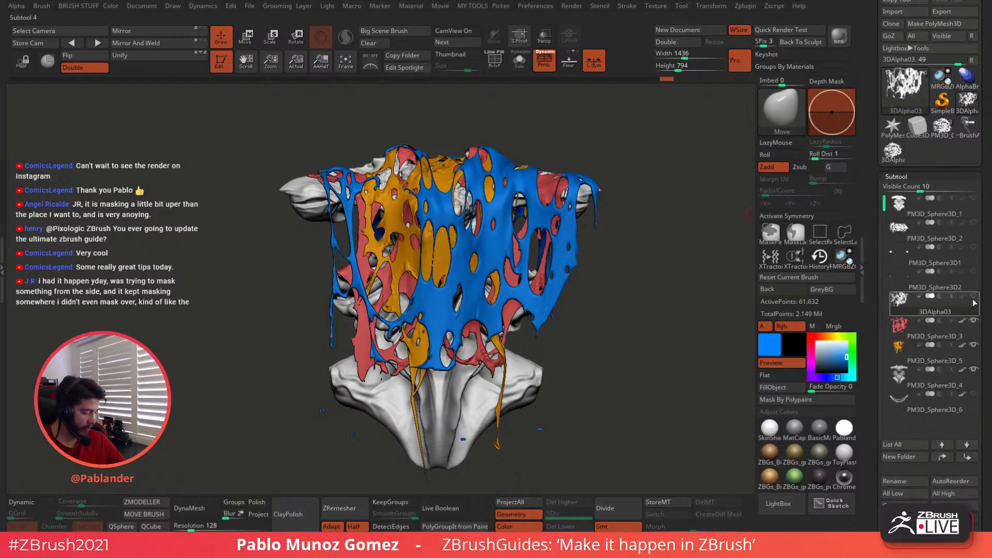
left_click(974, 320)
left_click(974, 345)
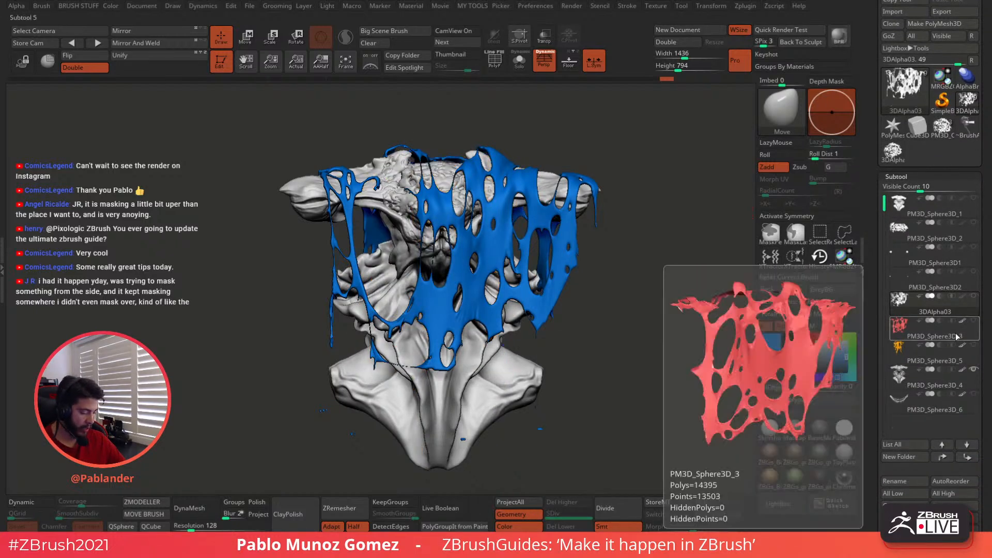
left_click(951, 378)
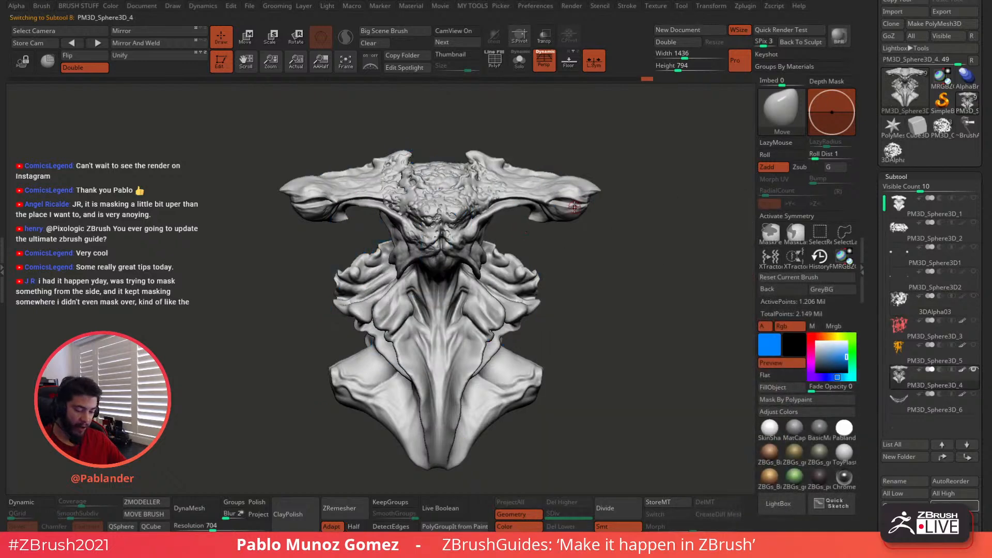